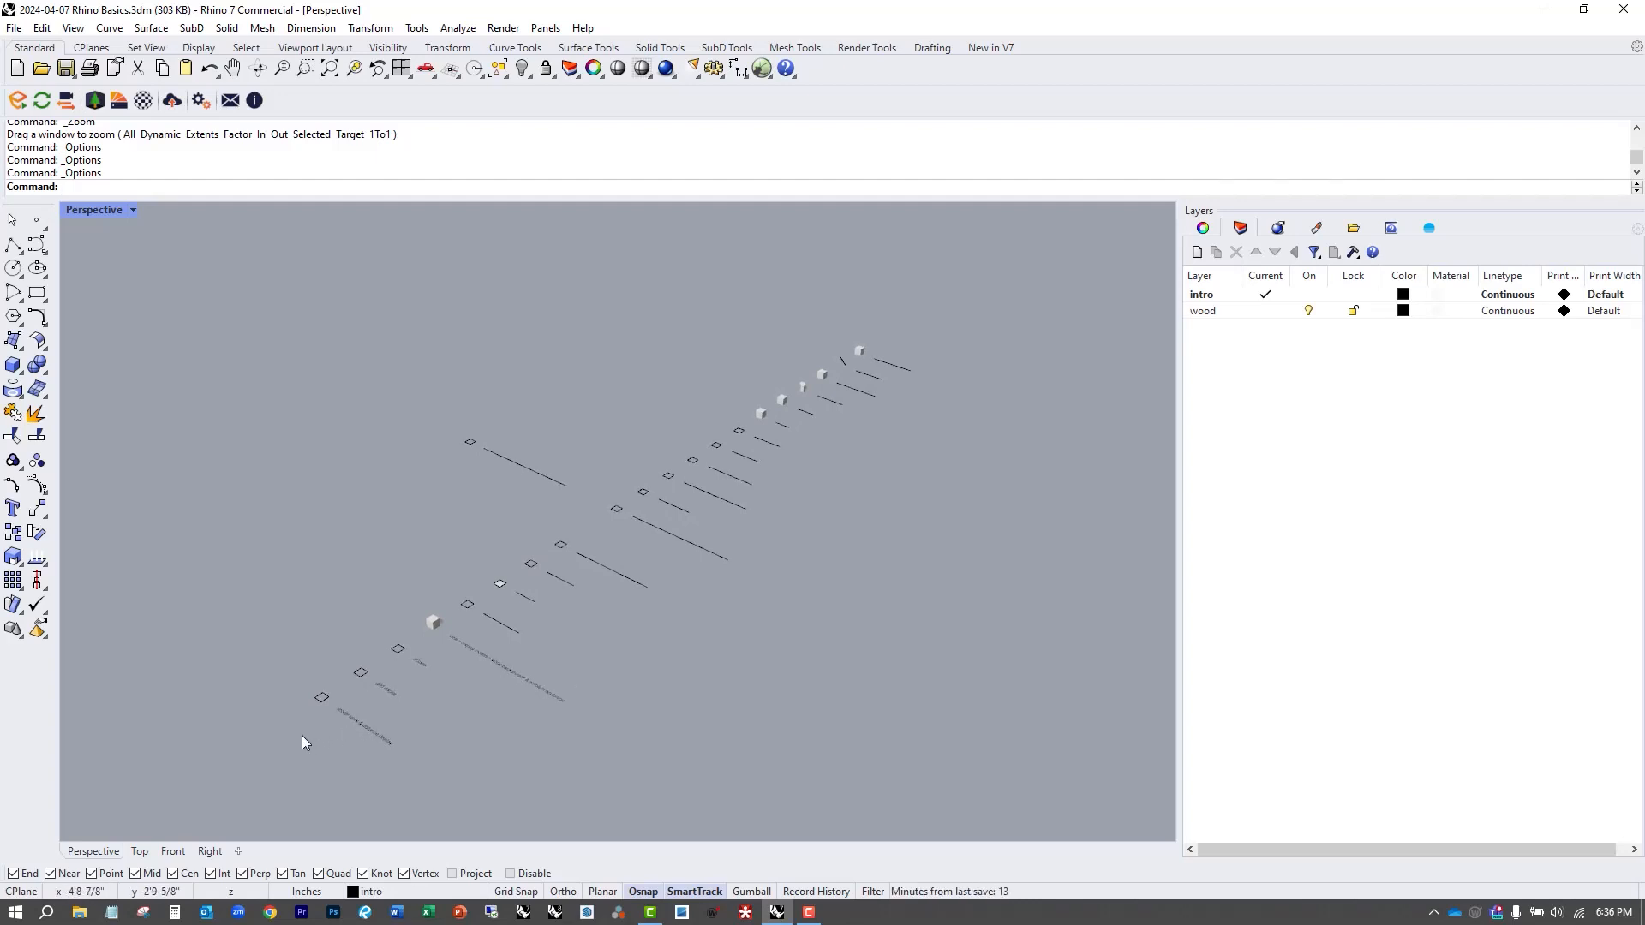
# Open the document's Units settings and set the model units to Inches.
pyautogui.scroll(8, 301, 735)
pyautogui.moveTo(336, 688); pyautogui.dragTo(597, 613, button='right')
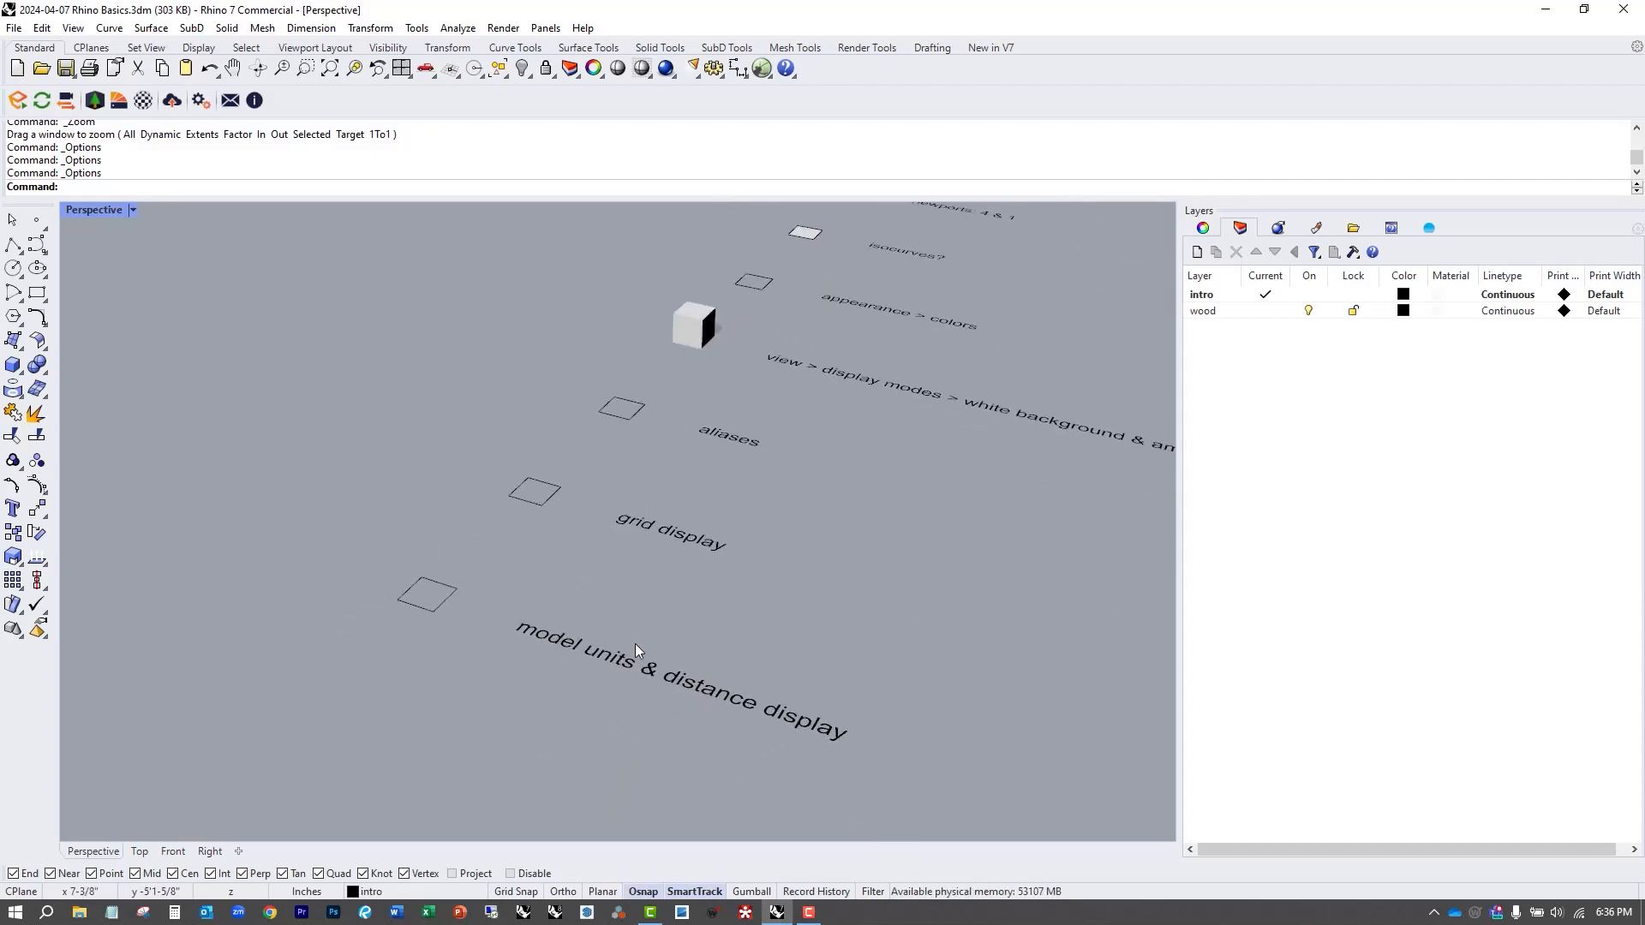
pyautogui.click(417, 28)
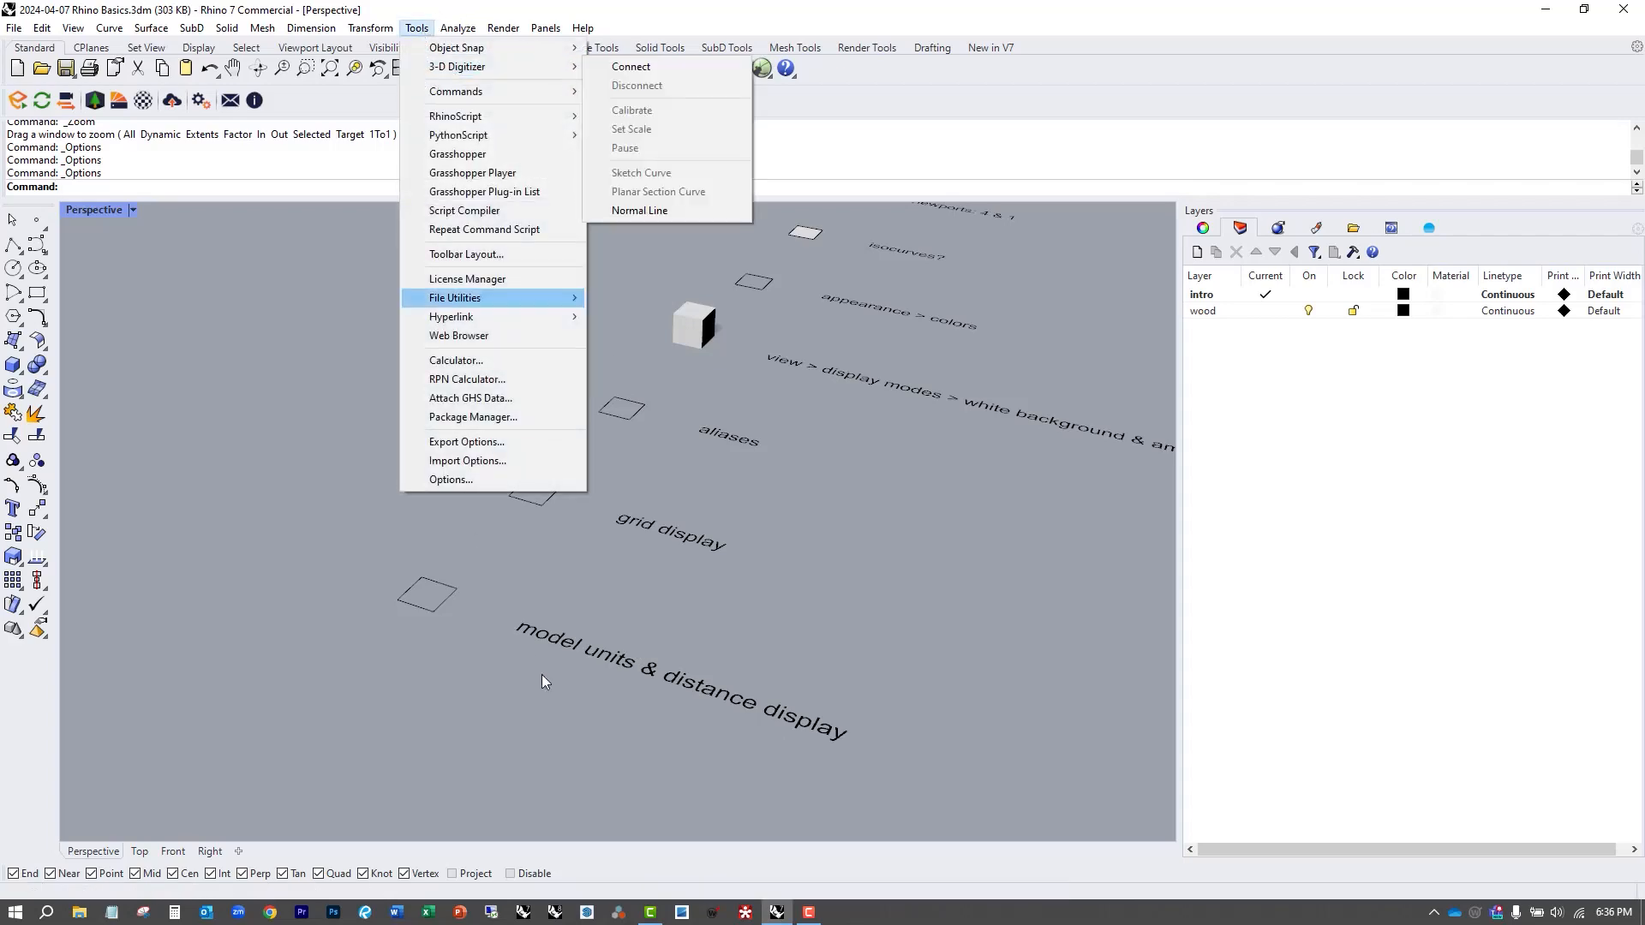
pyautogui.click(451, 478)
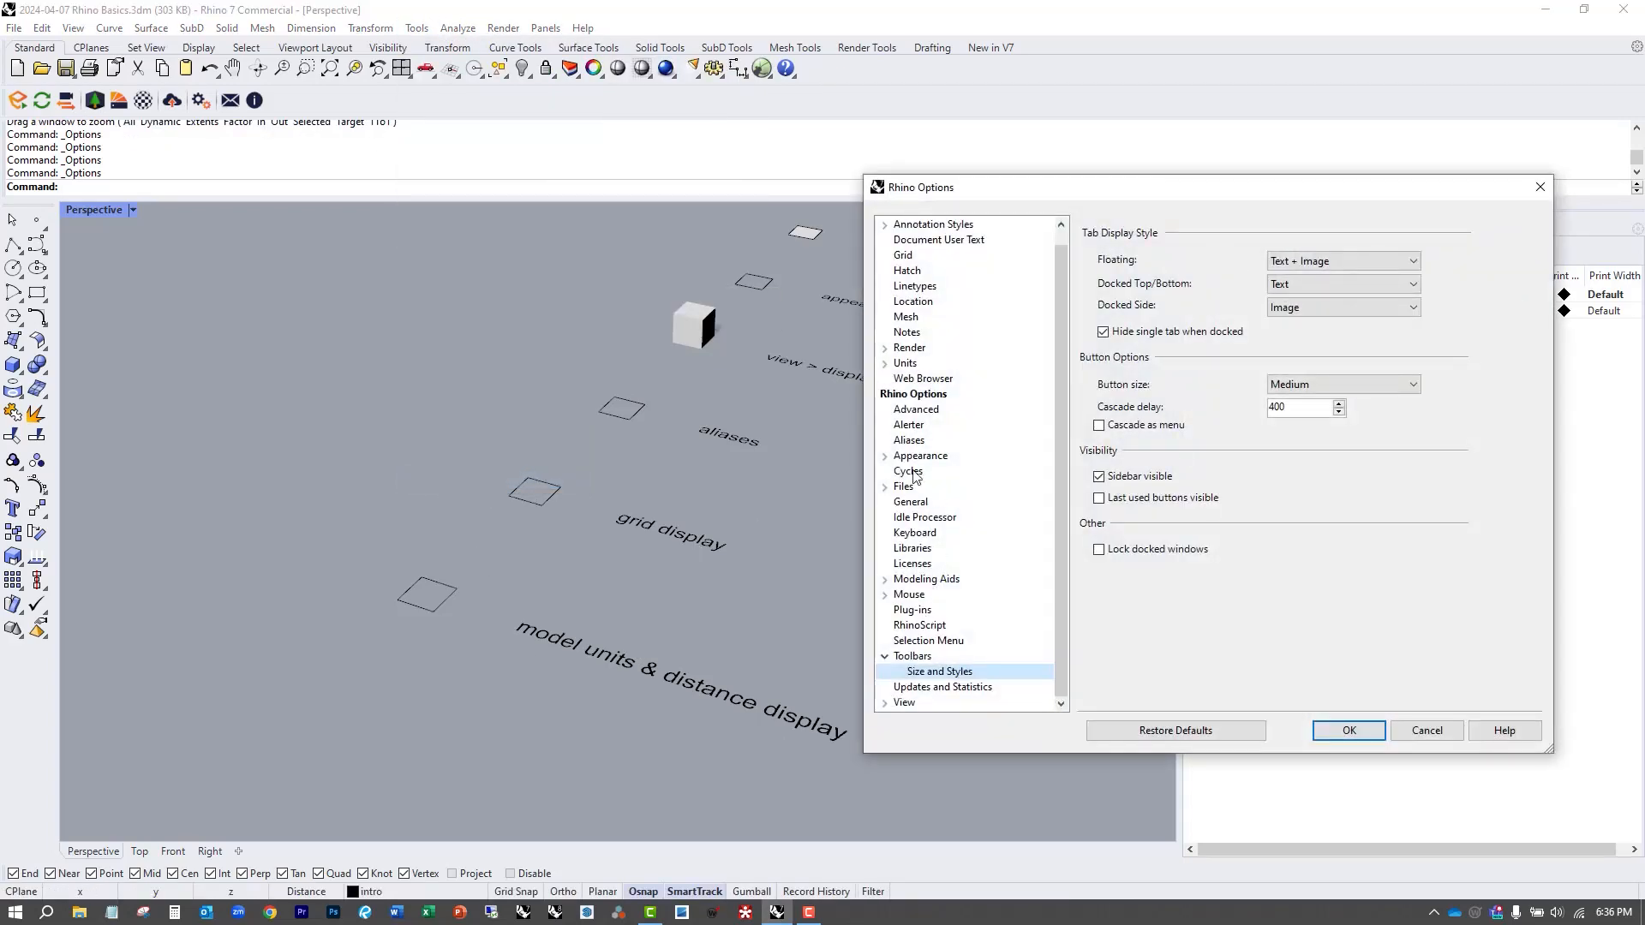
pyautogui.scroll(1, 916, 421)
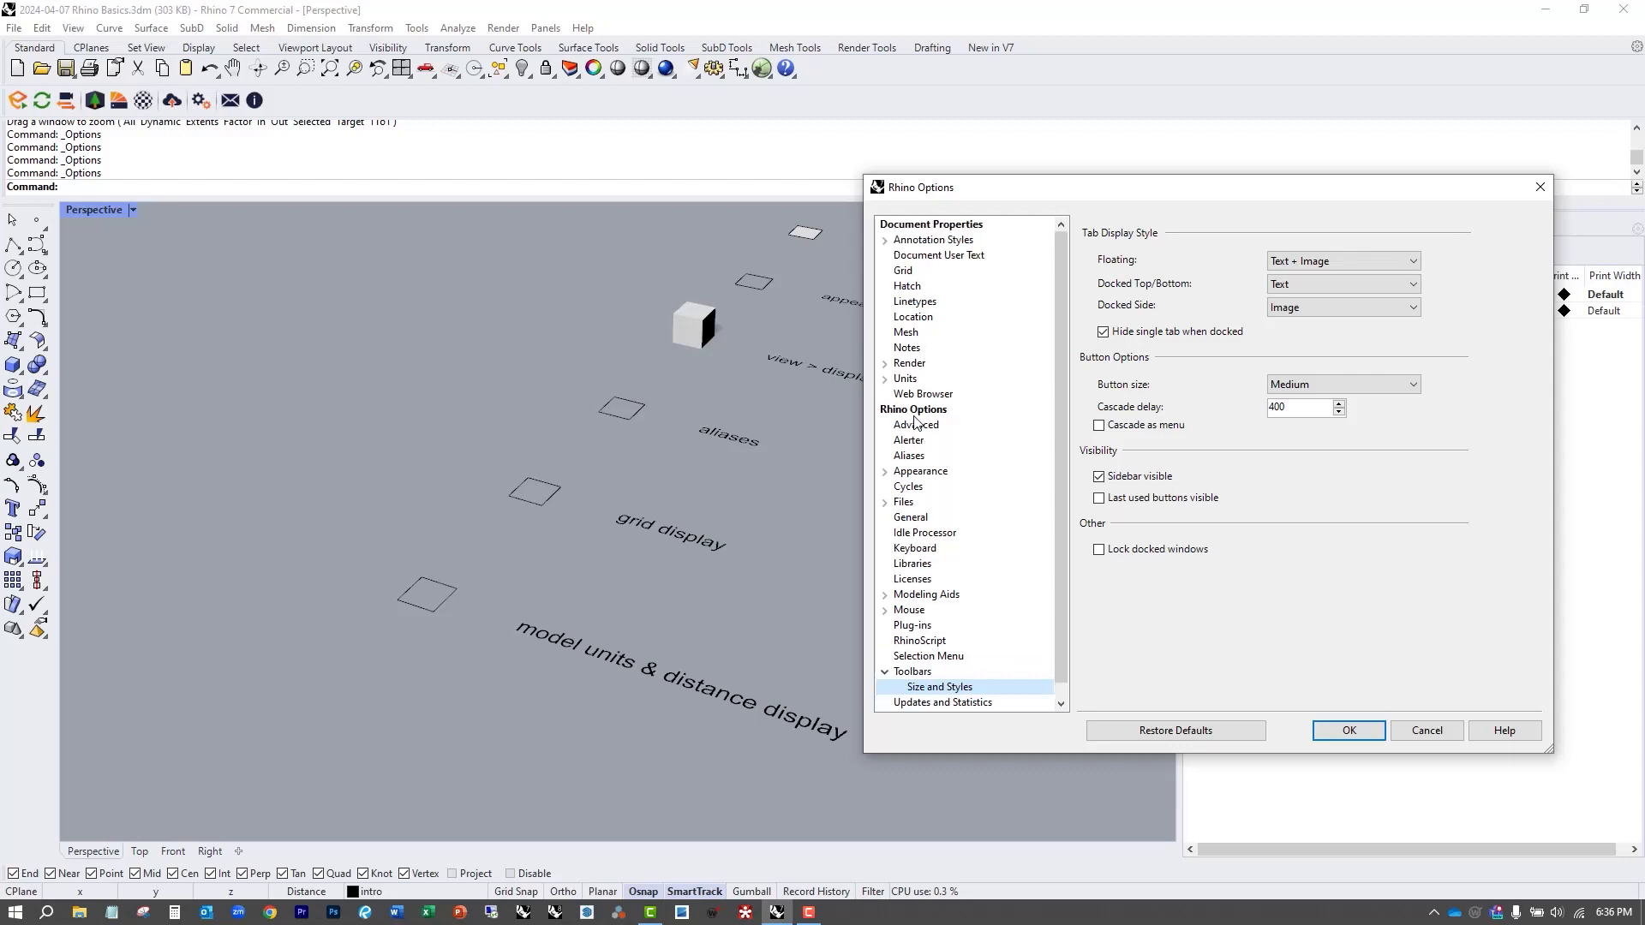
pyautogui.click(907, 379)
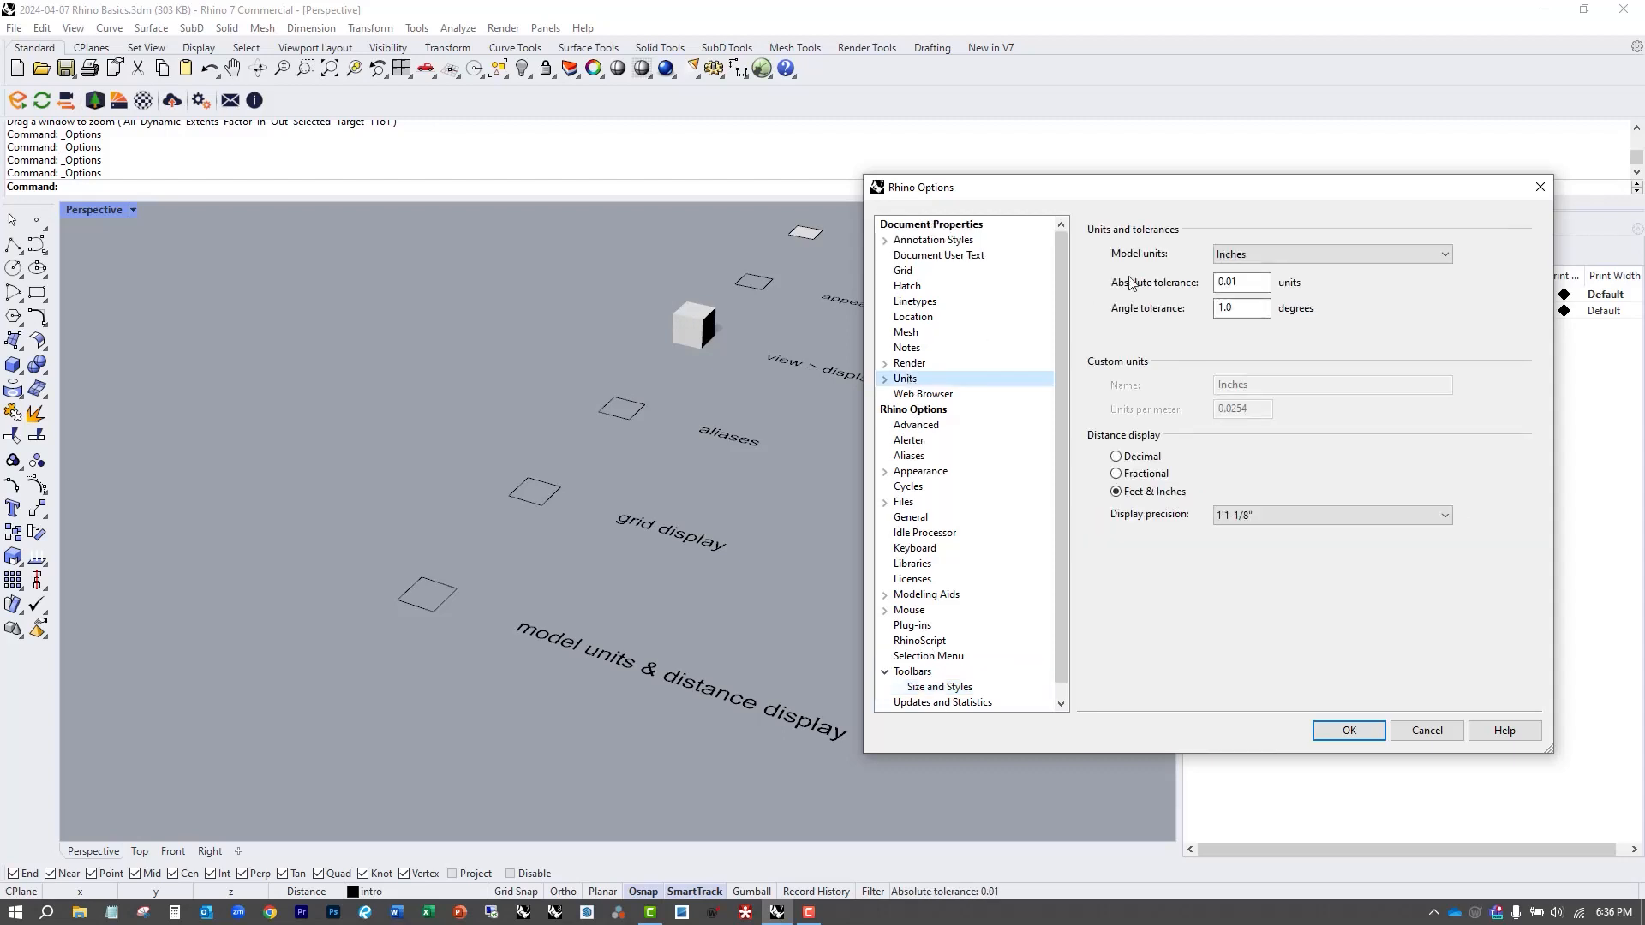
pyautogui.click(1274, 254)
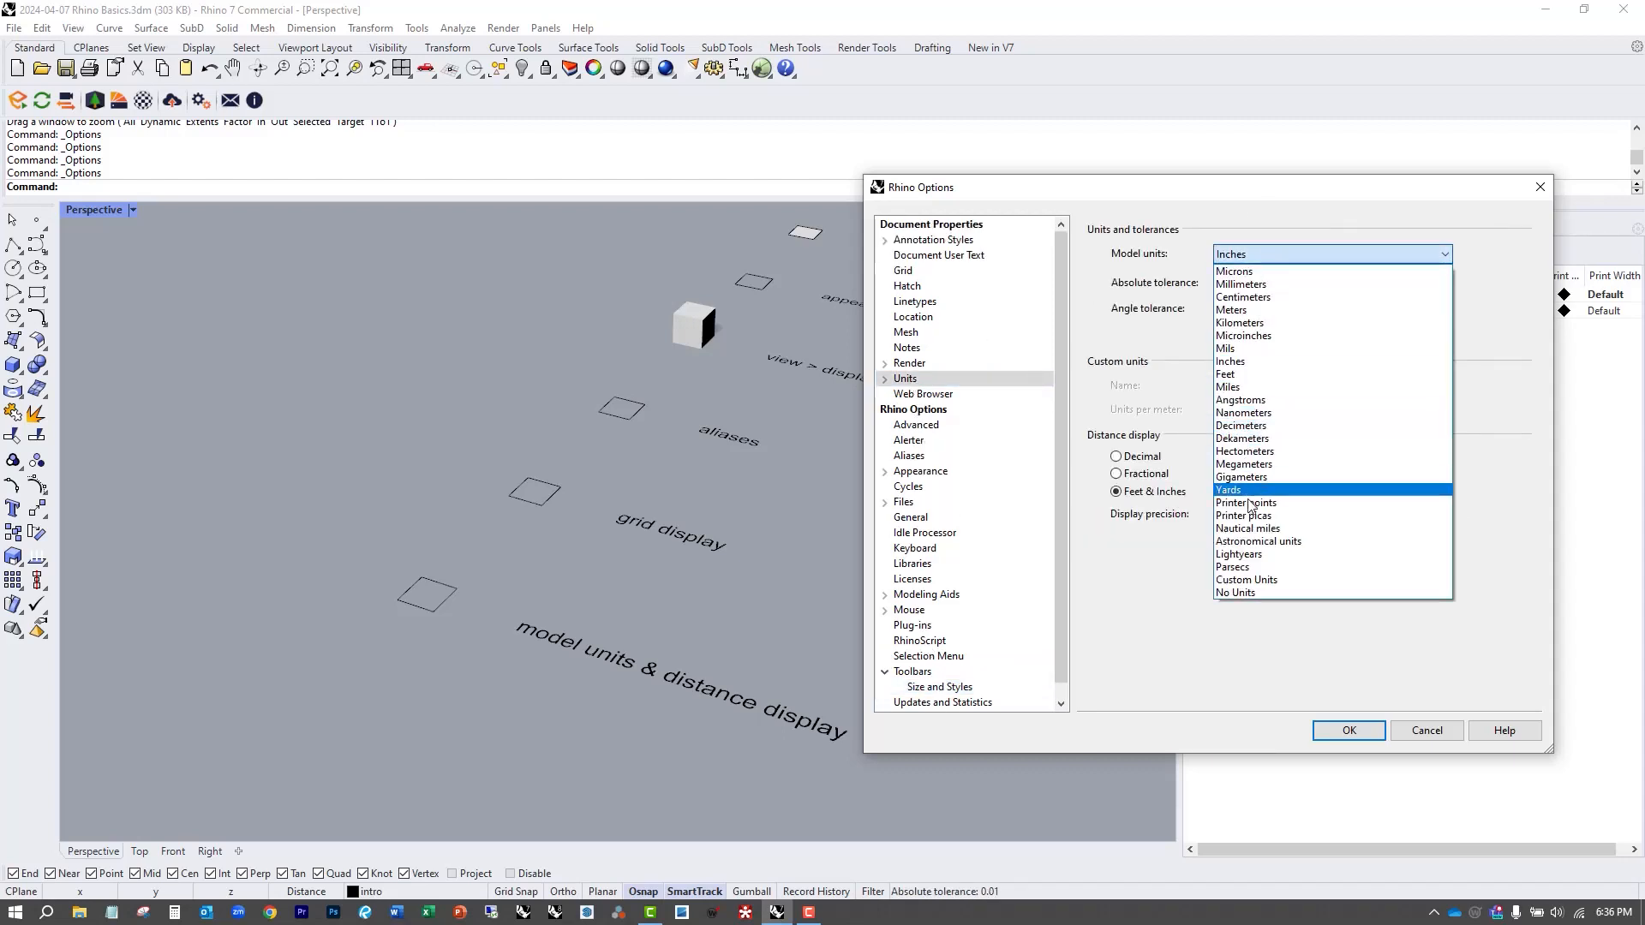
pyautogui.click(1255, 367)
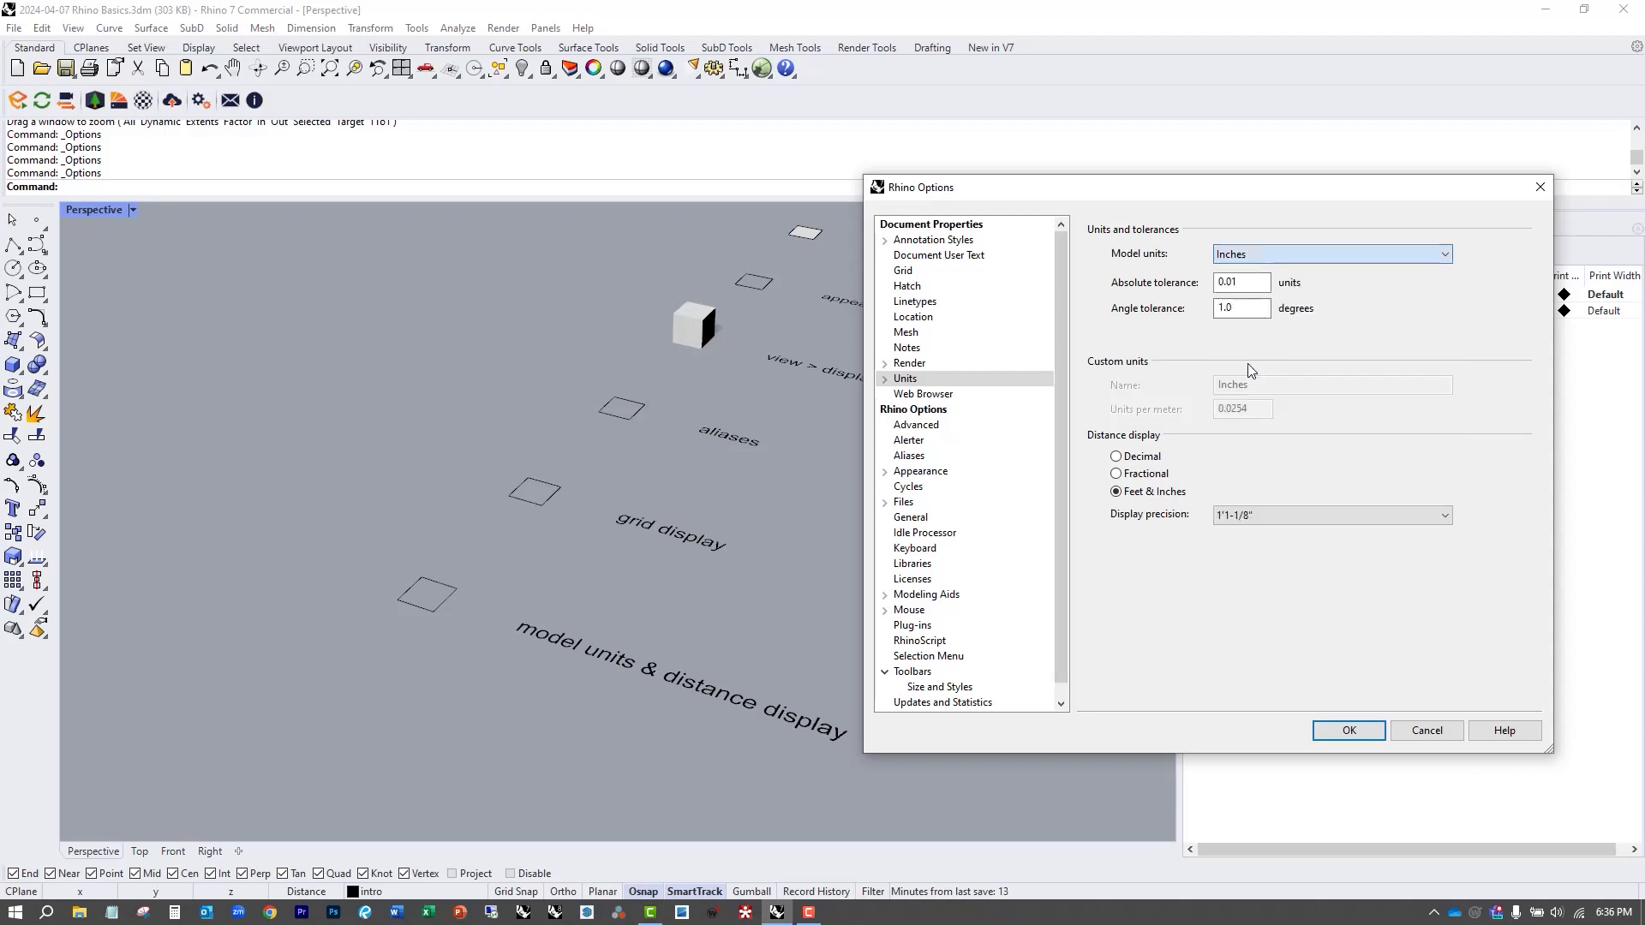
# Set the distance display to Feet & Inches with a display precision of 1'1-1/8" and apply the options.
pyautogui.click(1117, 458)
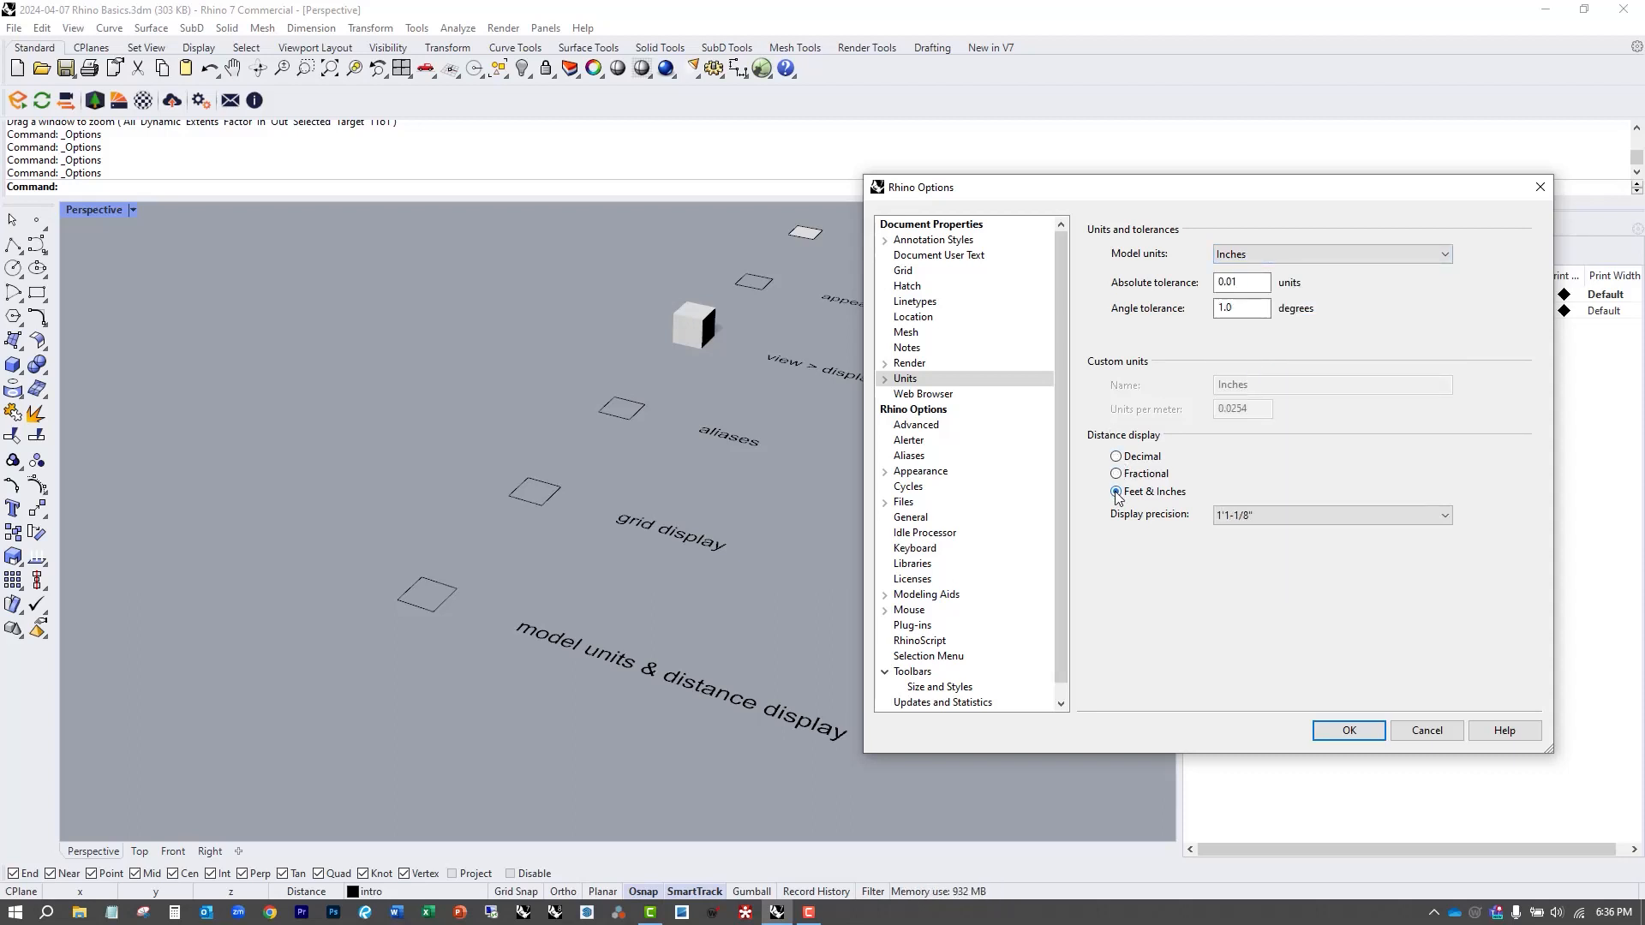
pyautogui.click(1273, 515)
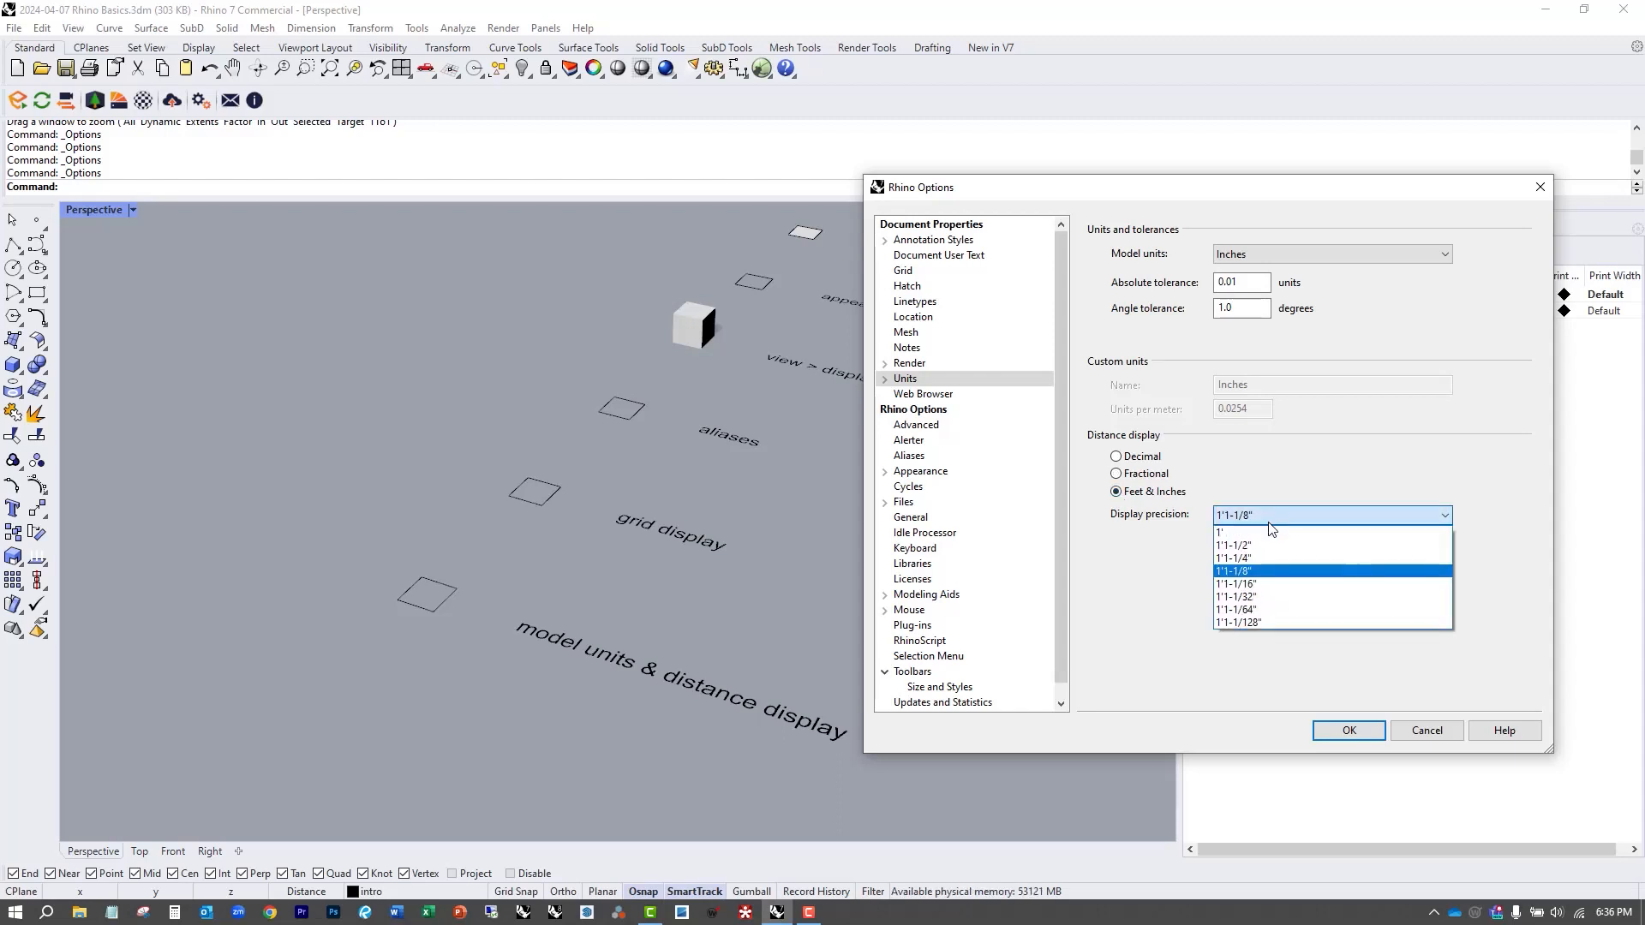
pyautogui.click(1246, 573)
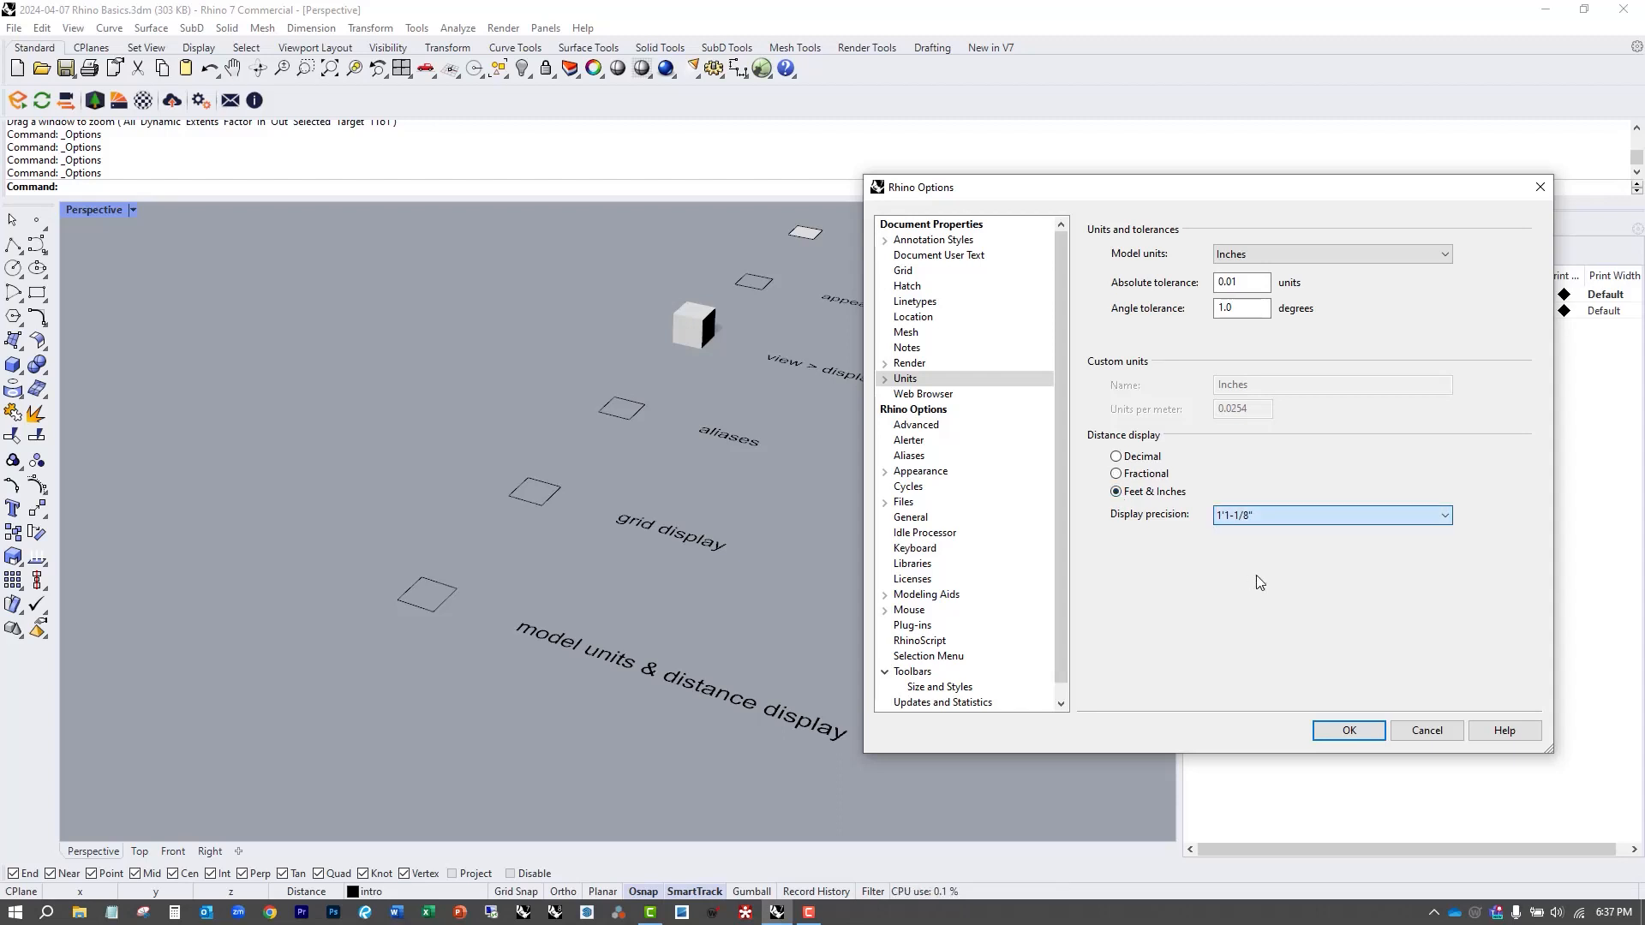
pyautogui.click(1349, 731)
# Change the Perspective viewport to Wireframe display using the W alias.
pyautogui.moveTo(841, 637); pyautogui.dragTo(673, 498, button='right')
pyautogui.write('W')
pyautogui.press('Return')
pyautogui.scroll(-3, 540, 594)
pyautogui.scroll(-4, 673, 509)
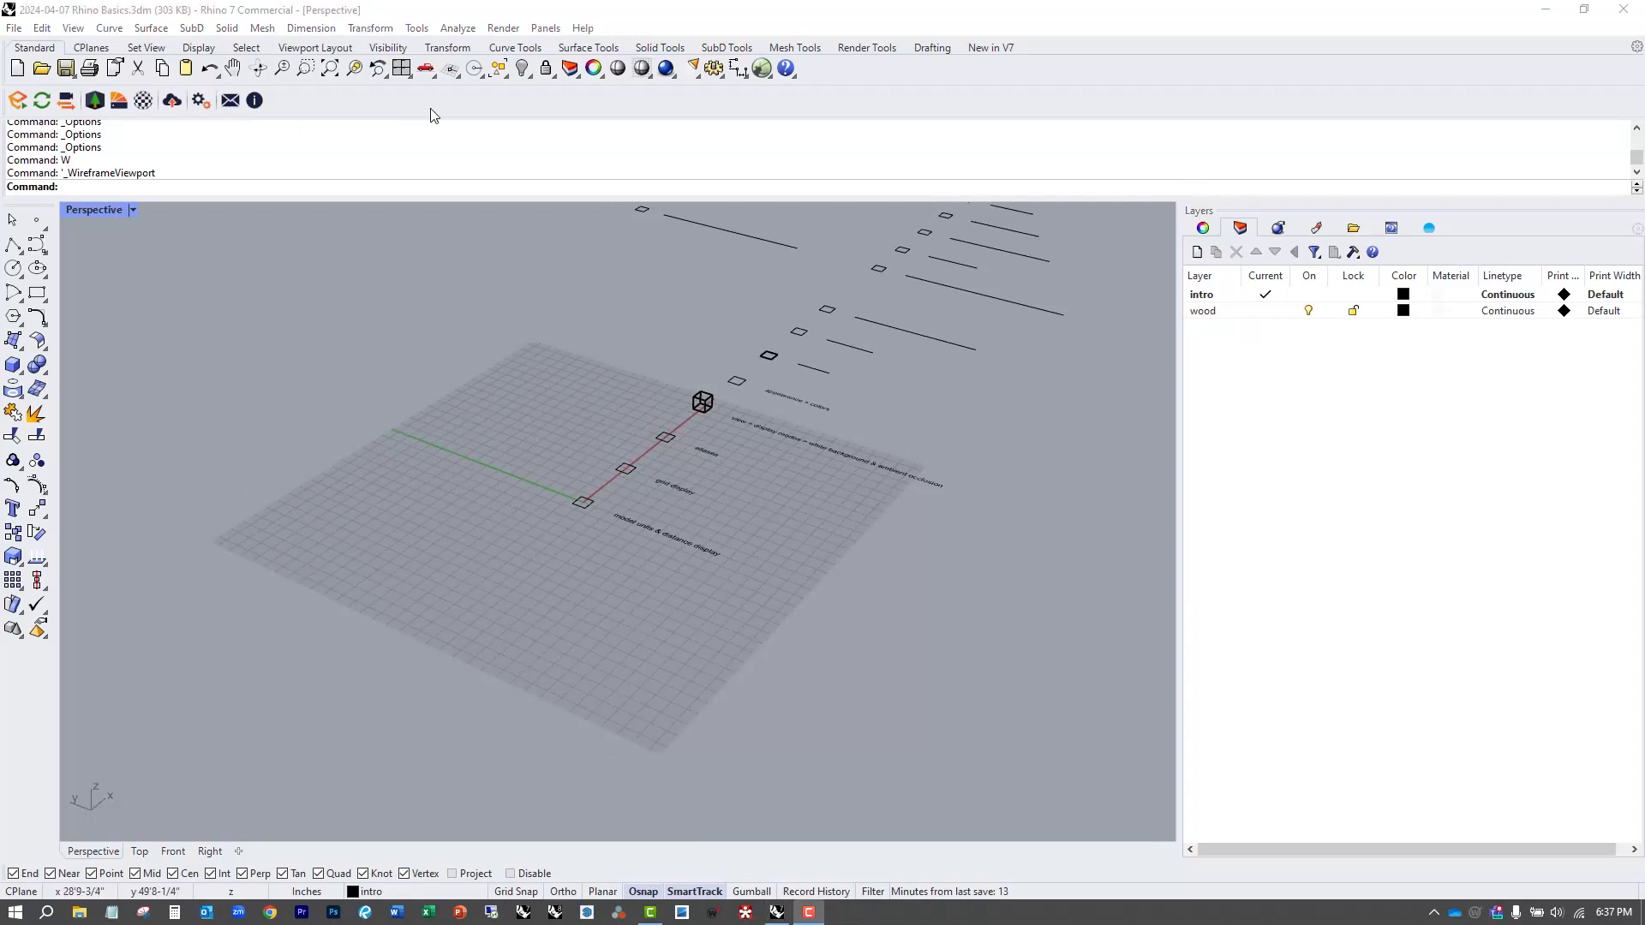
# Hide the grid lines, grid axes and world axes icon in all viewports through the document's Grid settings.
pyautogui.moveTo(591, 444); pyautogui.dragTo(684, 589, button='right')
pyautogui.scroll(4, 684, 597)
pyautogui.keyDown('shift'); pyautogui.moveTo(777, 540); pyautogui.dragTo(619, 615, button='right'); pyautogui.keyUp('shift')
pyautogui.scroll(3, 640, 583)
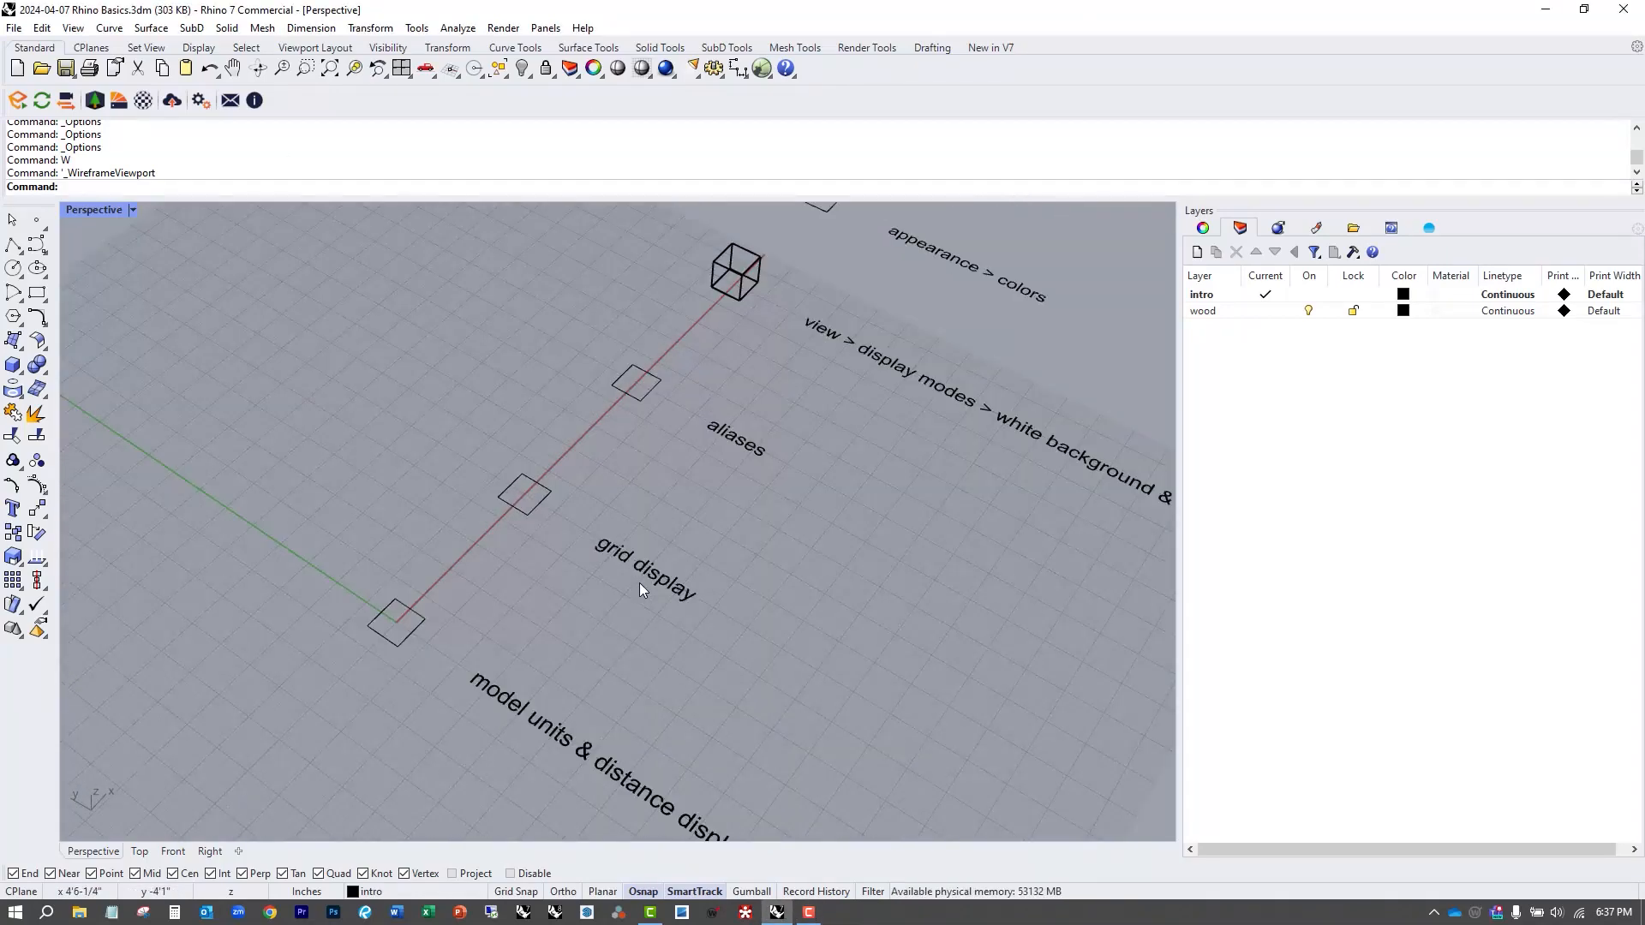
pyautogui.click(416, 28)
pyautogui.click(480, 475)
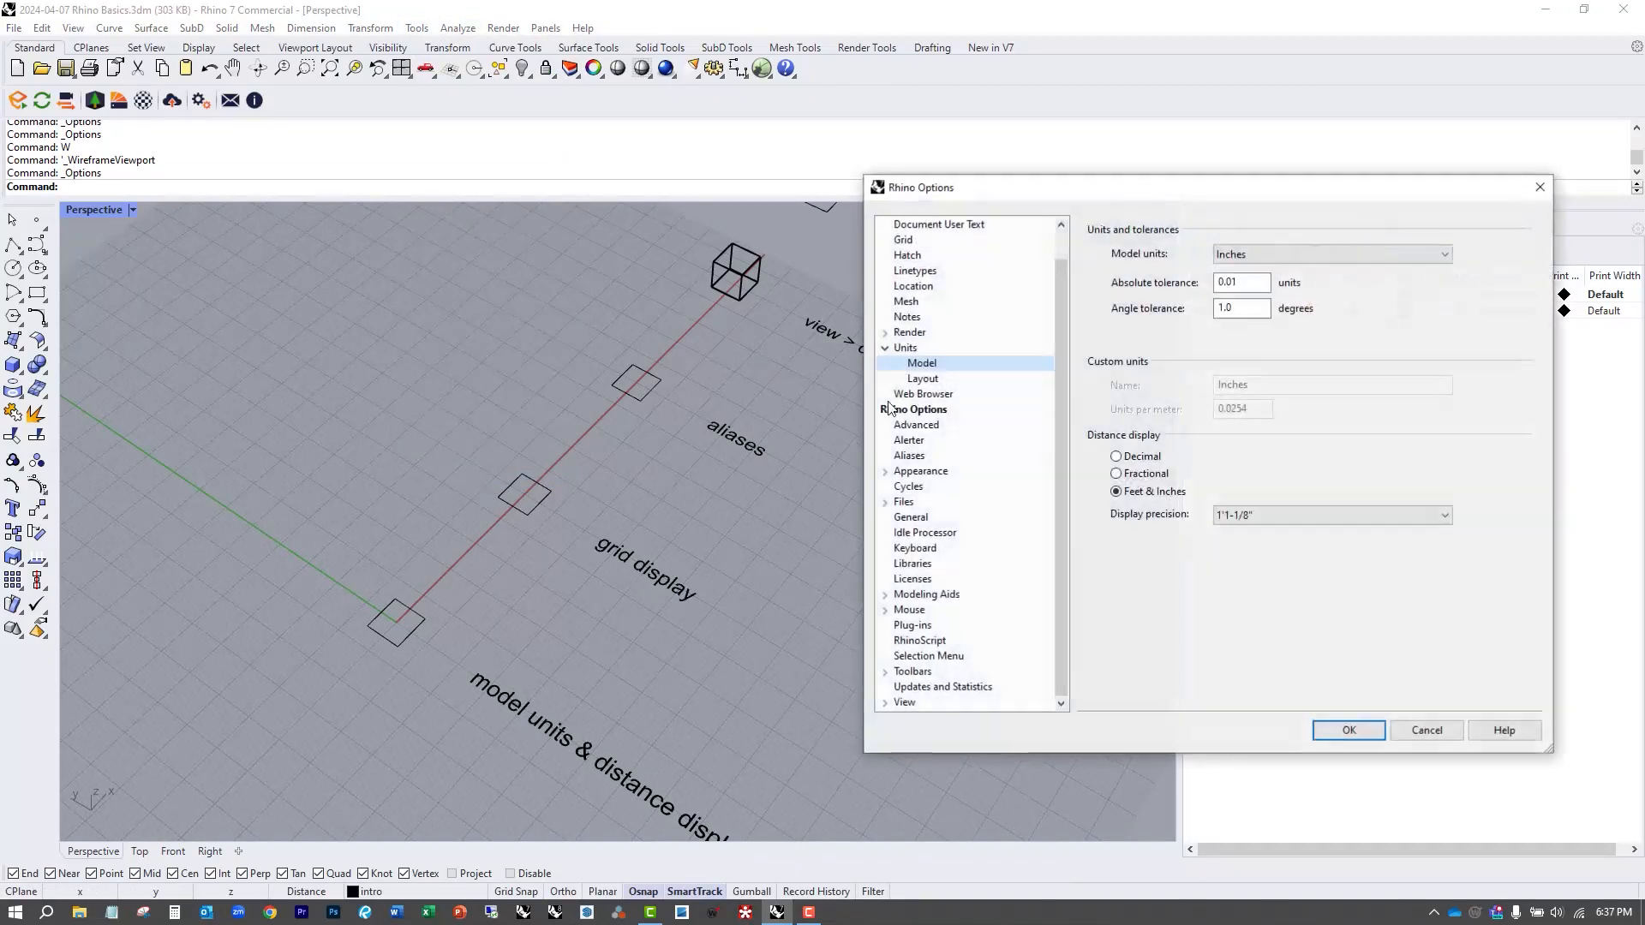
pyautogui.click(909, 242)
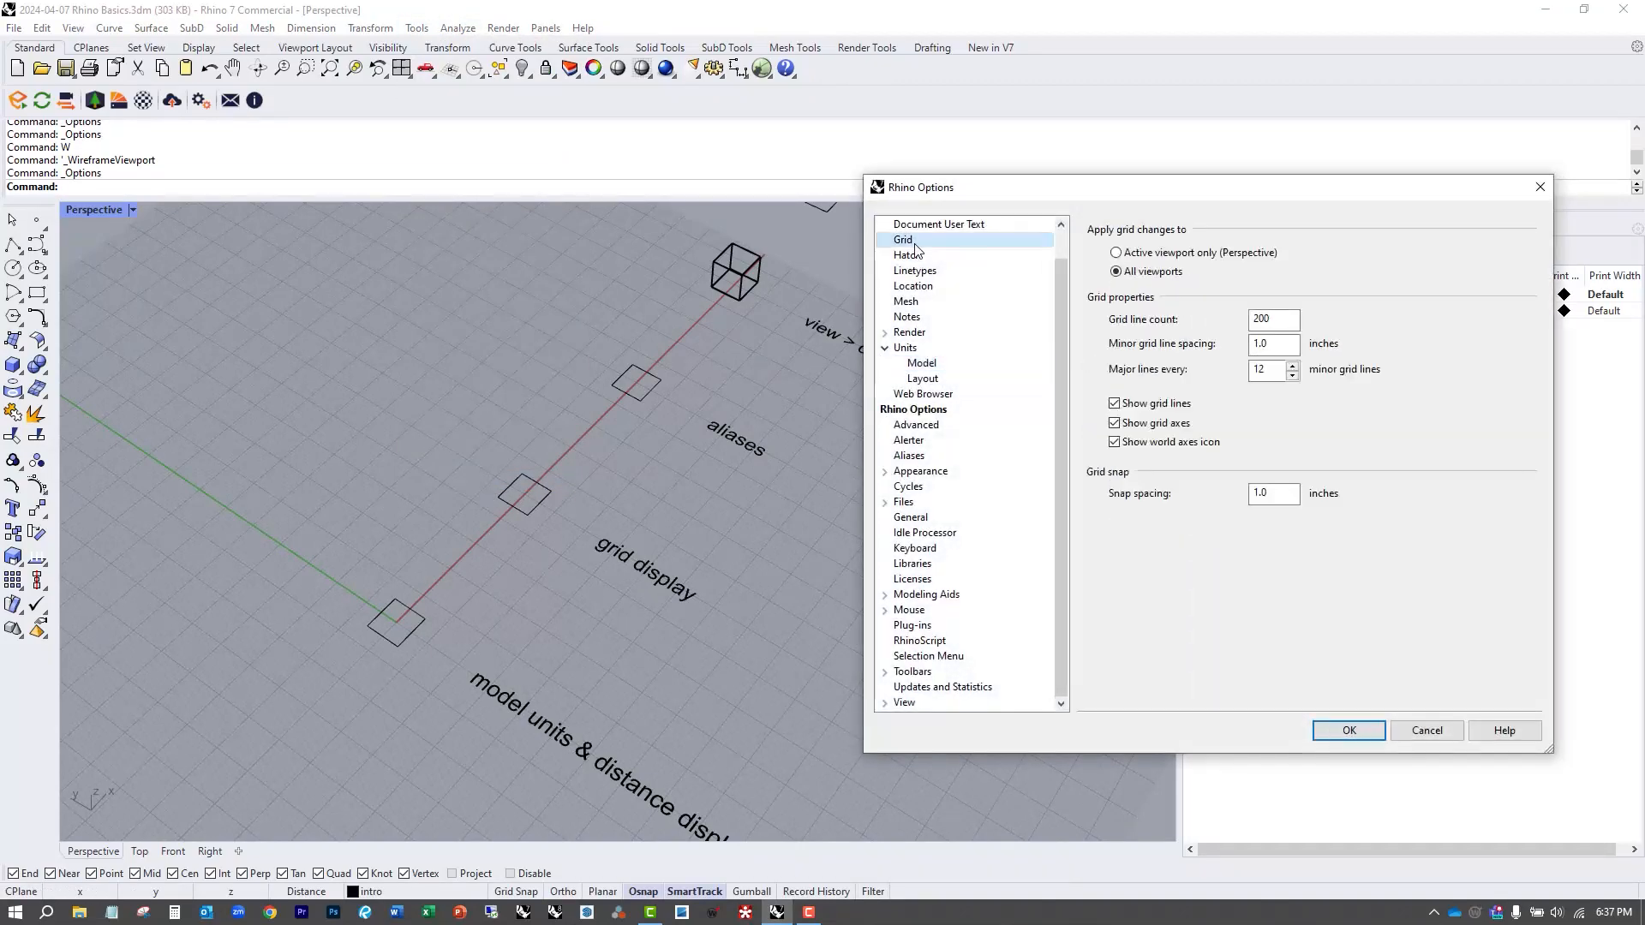
pyautogui.click(1115, 403)
pyautogui.click(1115, 424)
pyautogui.click(1115, 442)
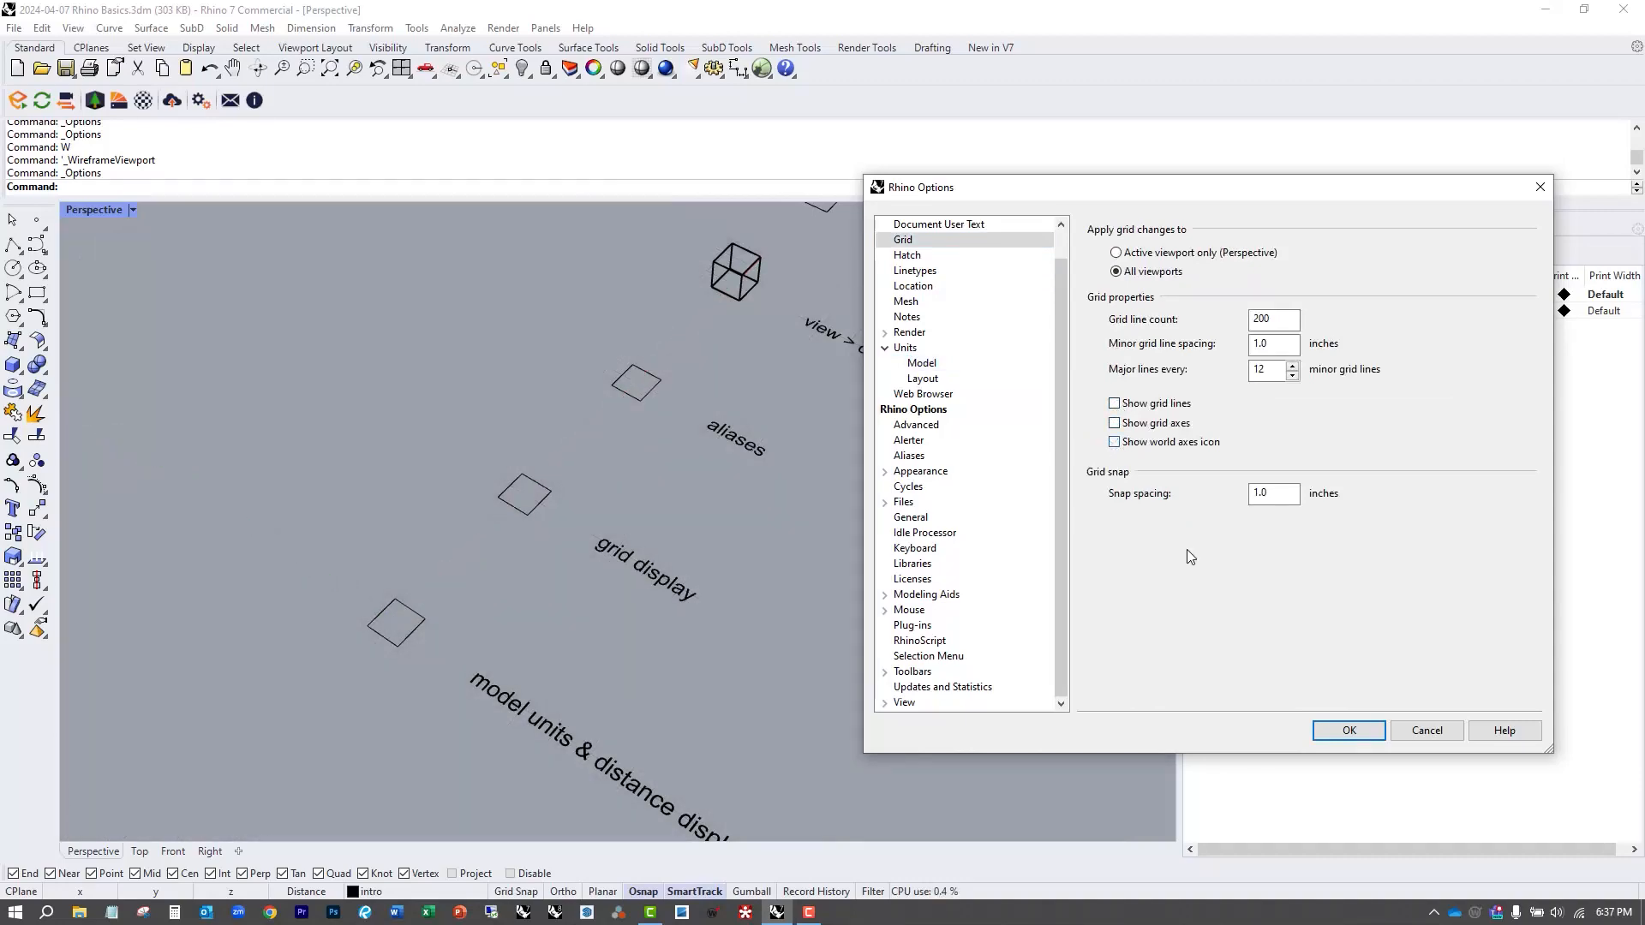
pyautogui.click(1345, 731)
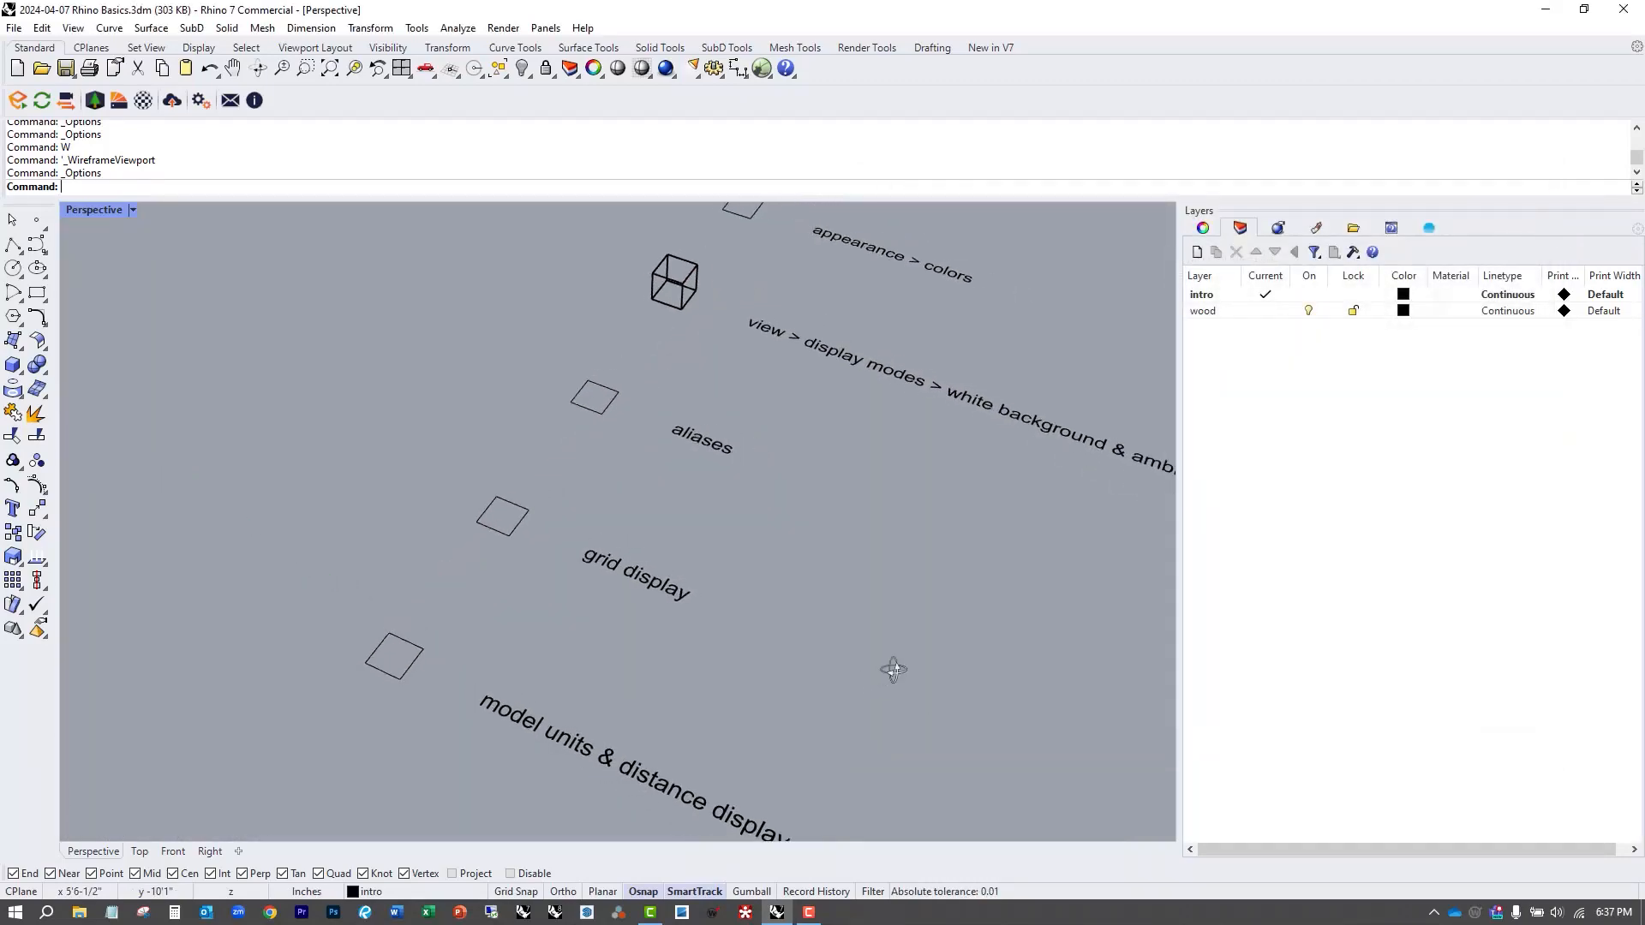
# Reopen the Grid settings and turn the grid lines, grid axes and world axes icon back on.
pyautogui.rightClick(898, 670)
pyautogui.click(1115, 403)
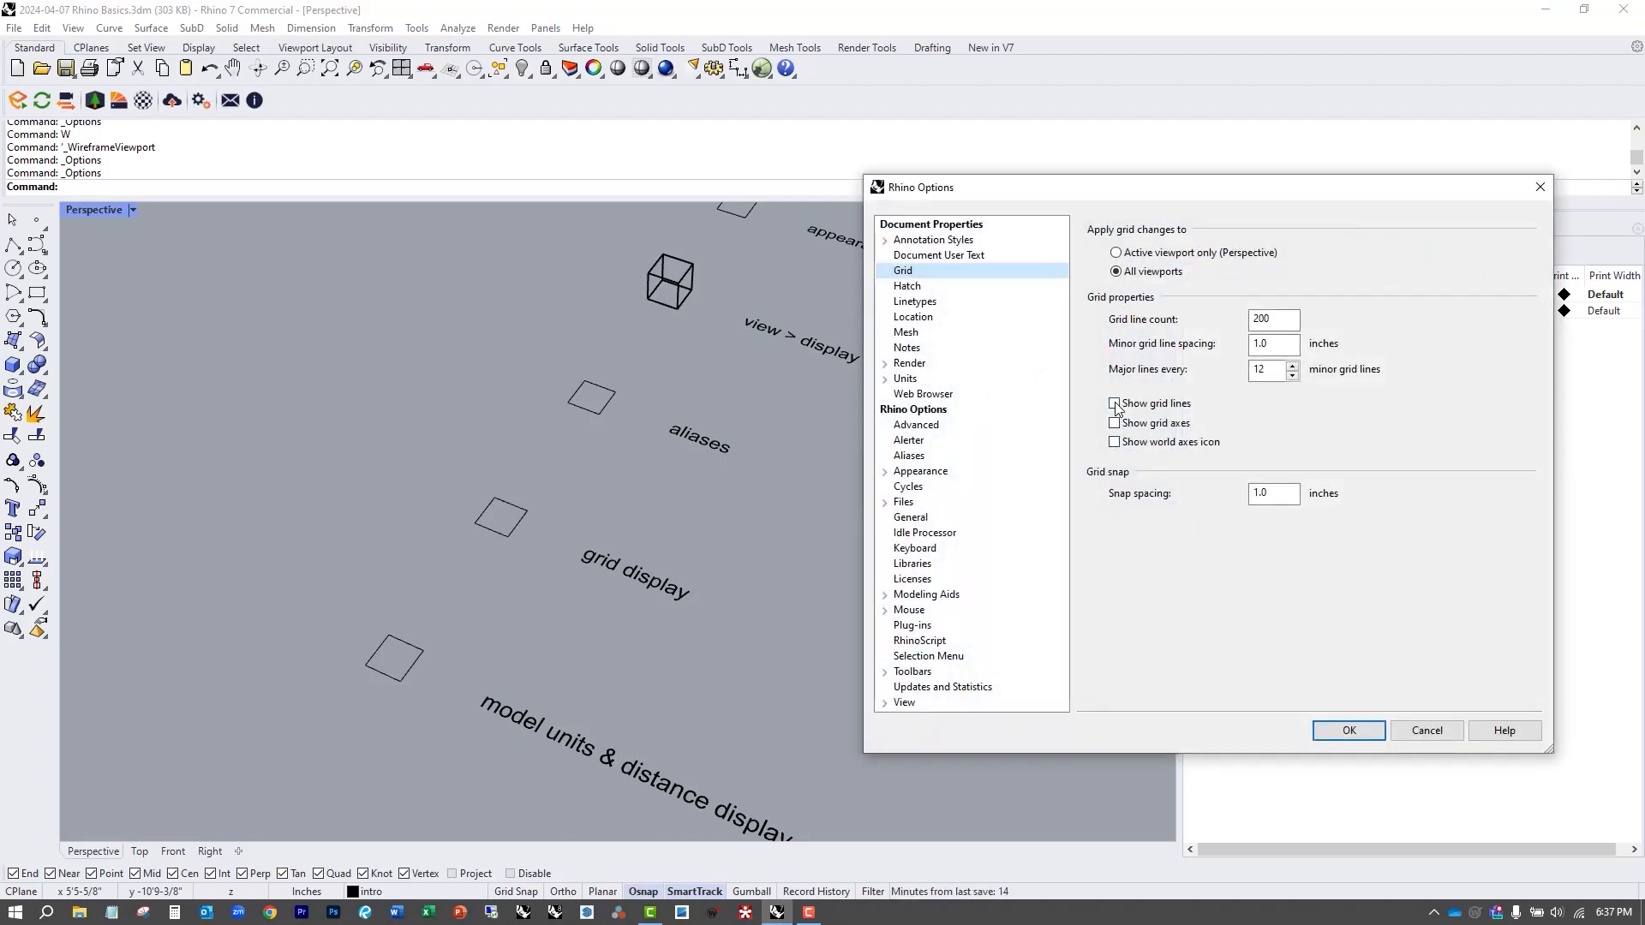
pyautogui.click(1114, 423)
pyautogui.click(1114, 442)
pyautogui.click(1362, 733)
pyautogui.scroll(-3, 665, 615)
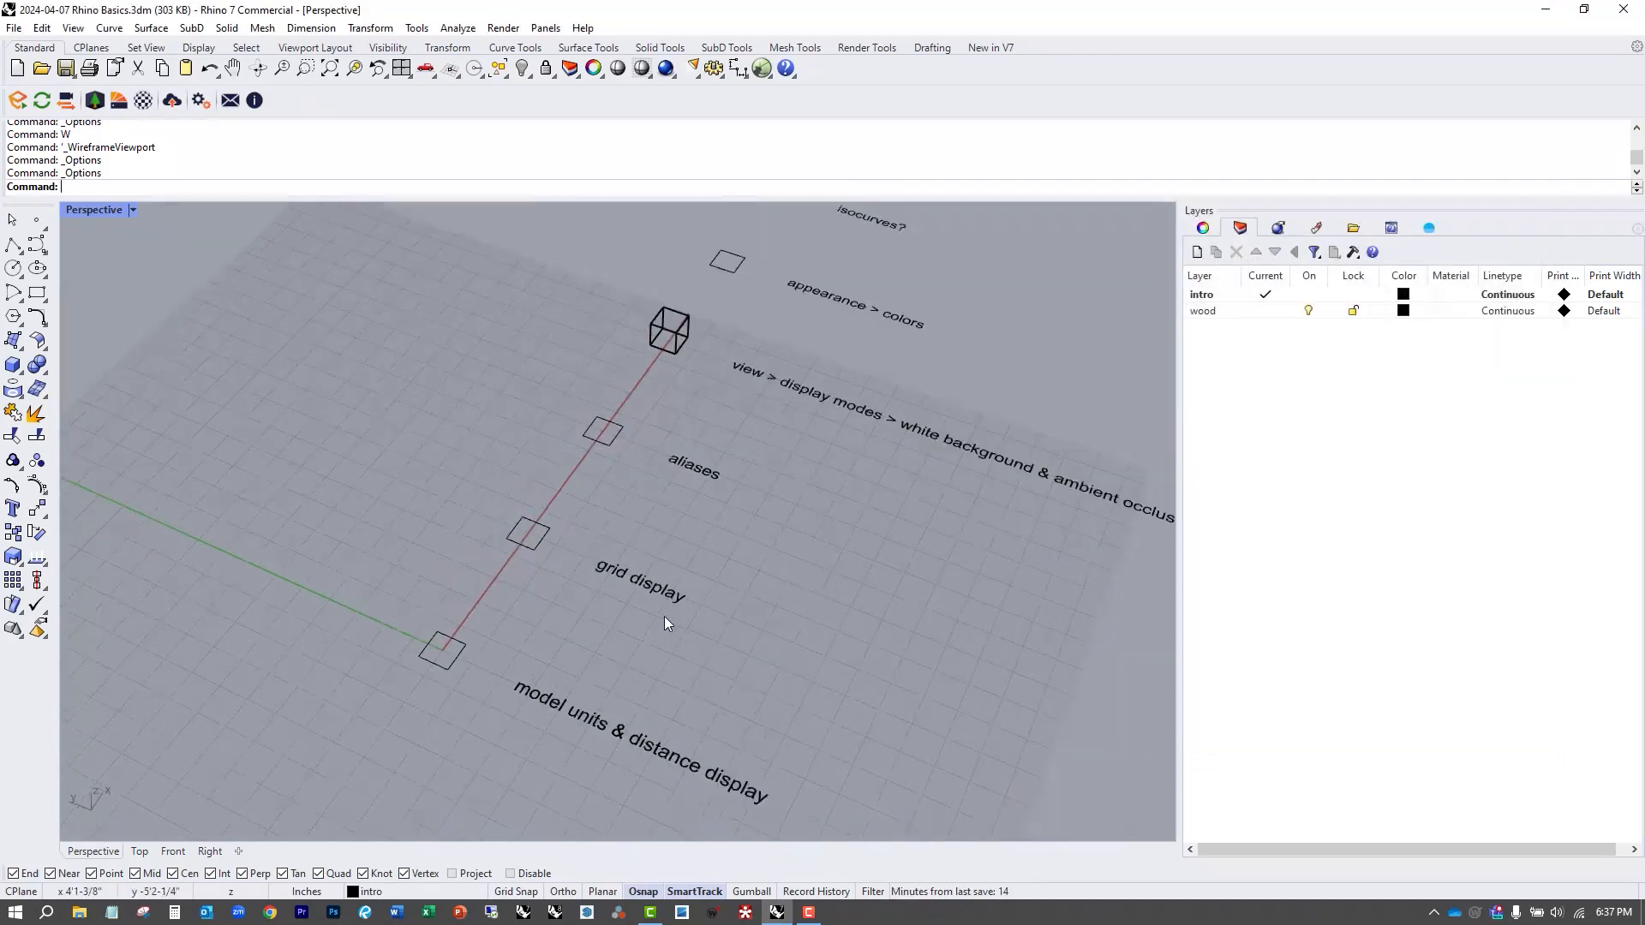
# Review the list of command aliases and their macros in the Rhino options.
pyautogui.keyDown('shift'); pyautogui.moveTo(680, 574); pyautogui.dragTo(657, 599, button='right'); pyautogui.keyUp('shift')
pyautogui.scroll(5, 655, 541)
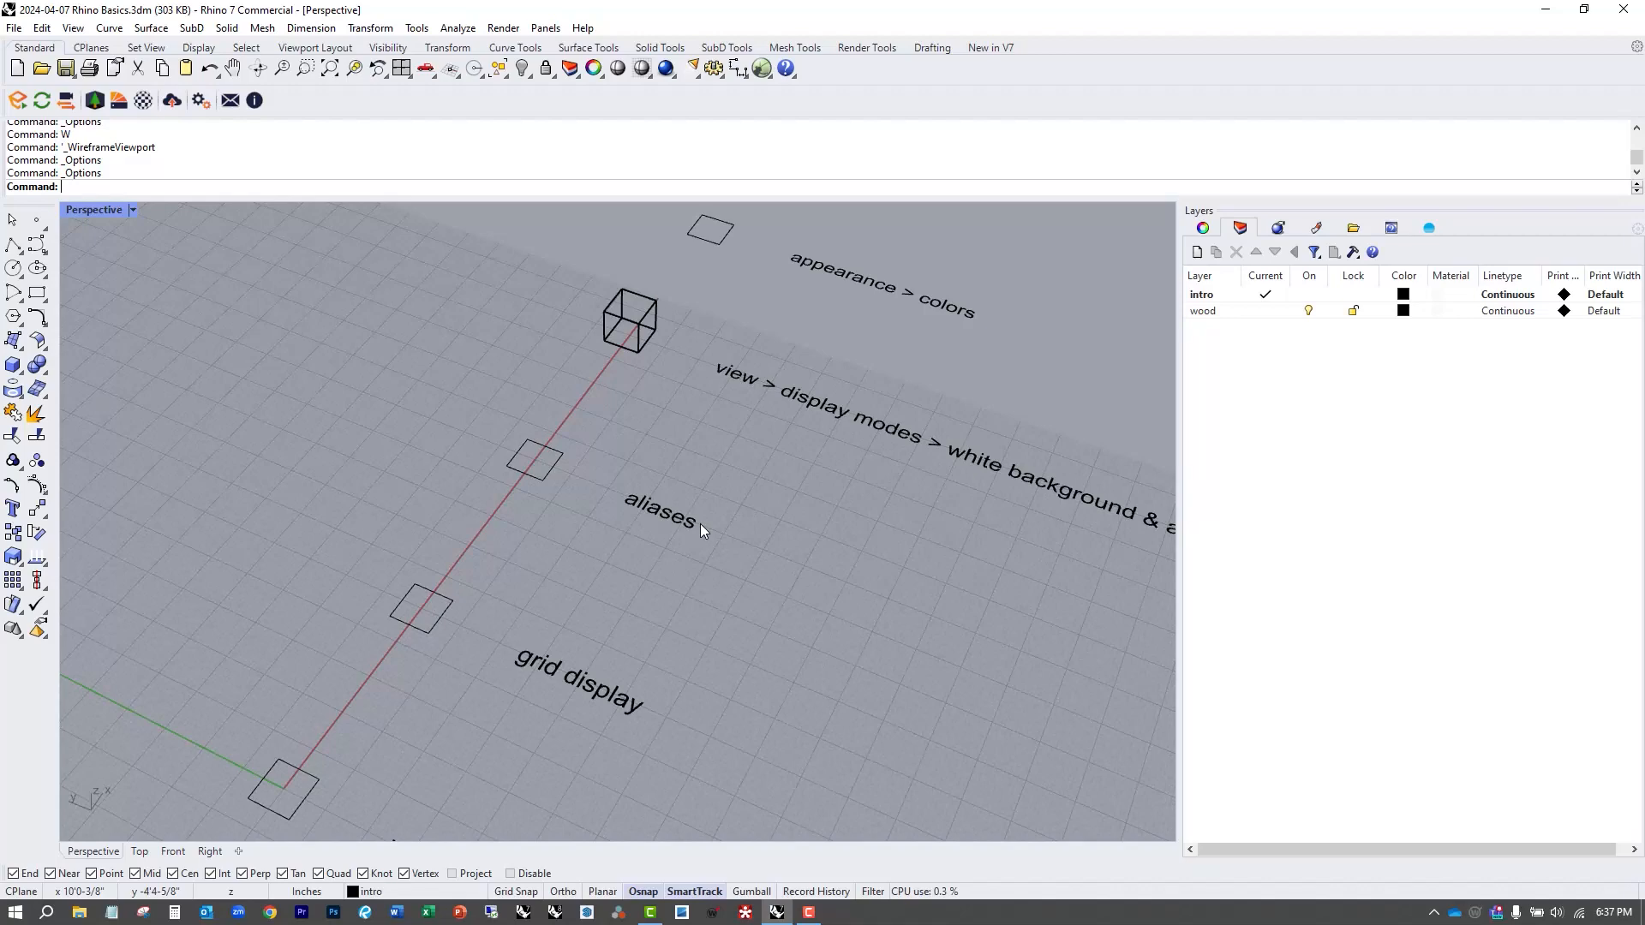
pyautogui.scroll(-4, 700, 523)
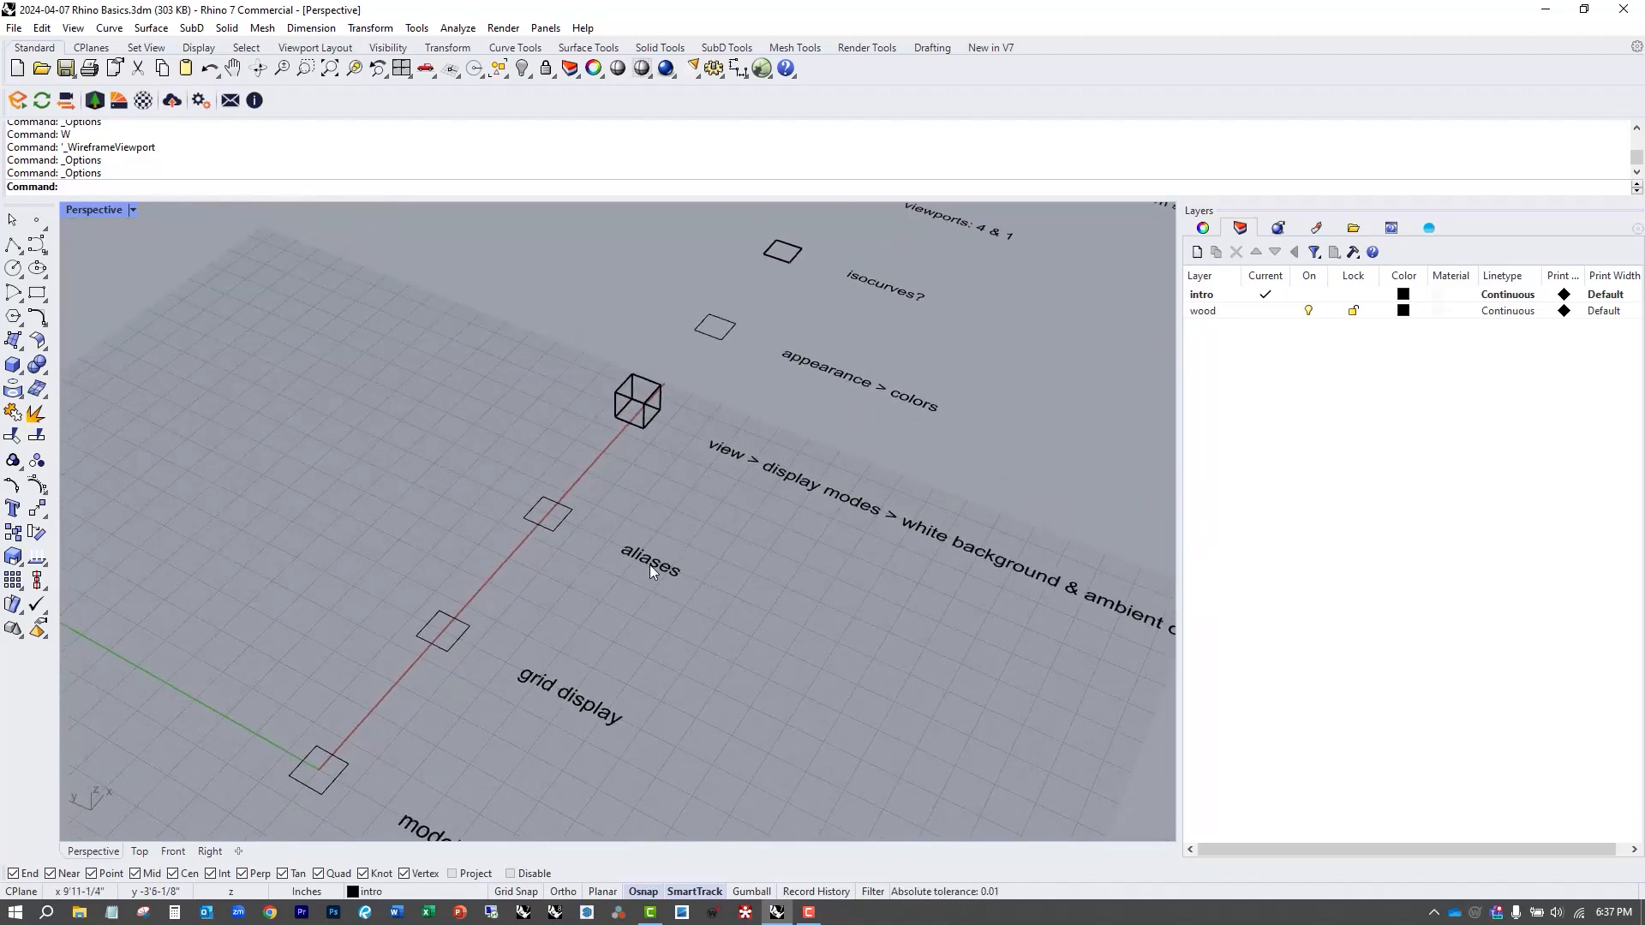
pyautogui.scroll(1, 650, 564)
pyautogui.click(417, 28)
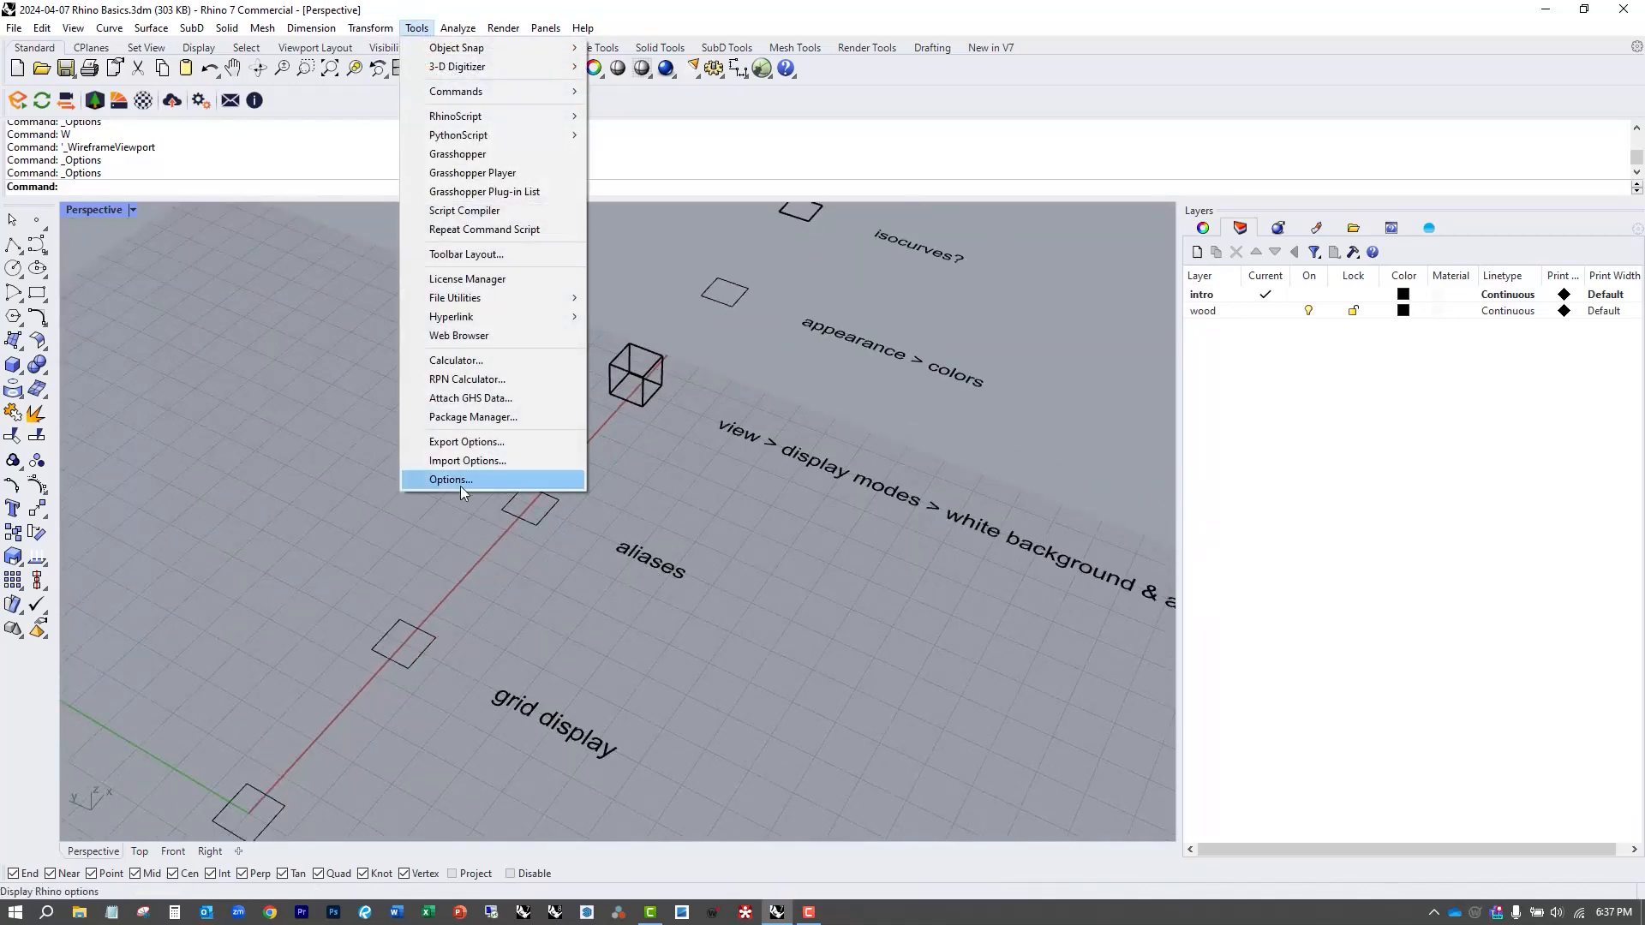
pyautogui.click(464, 479)
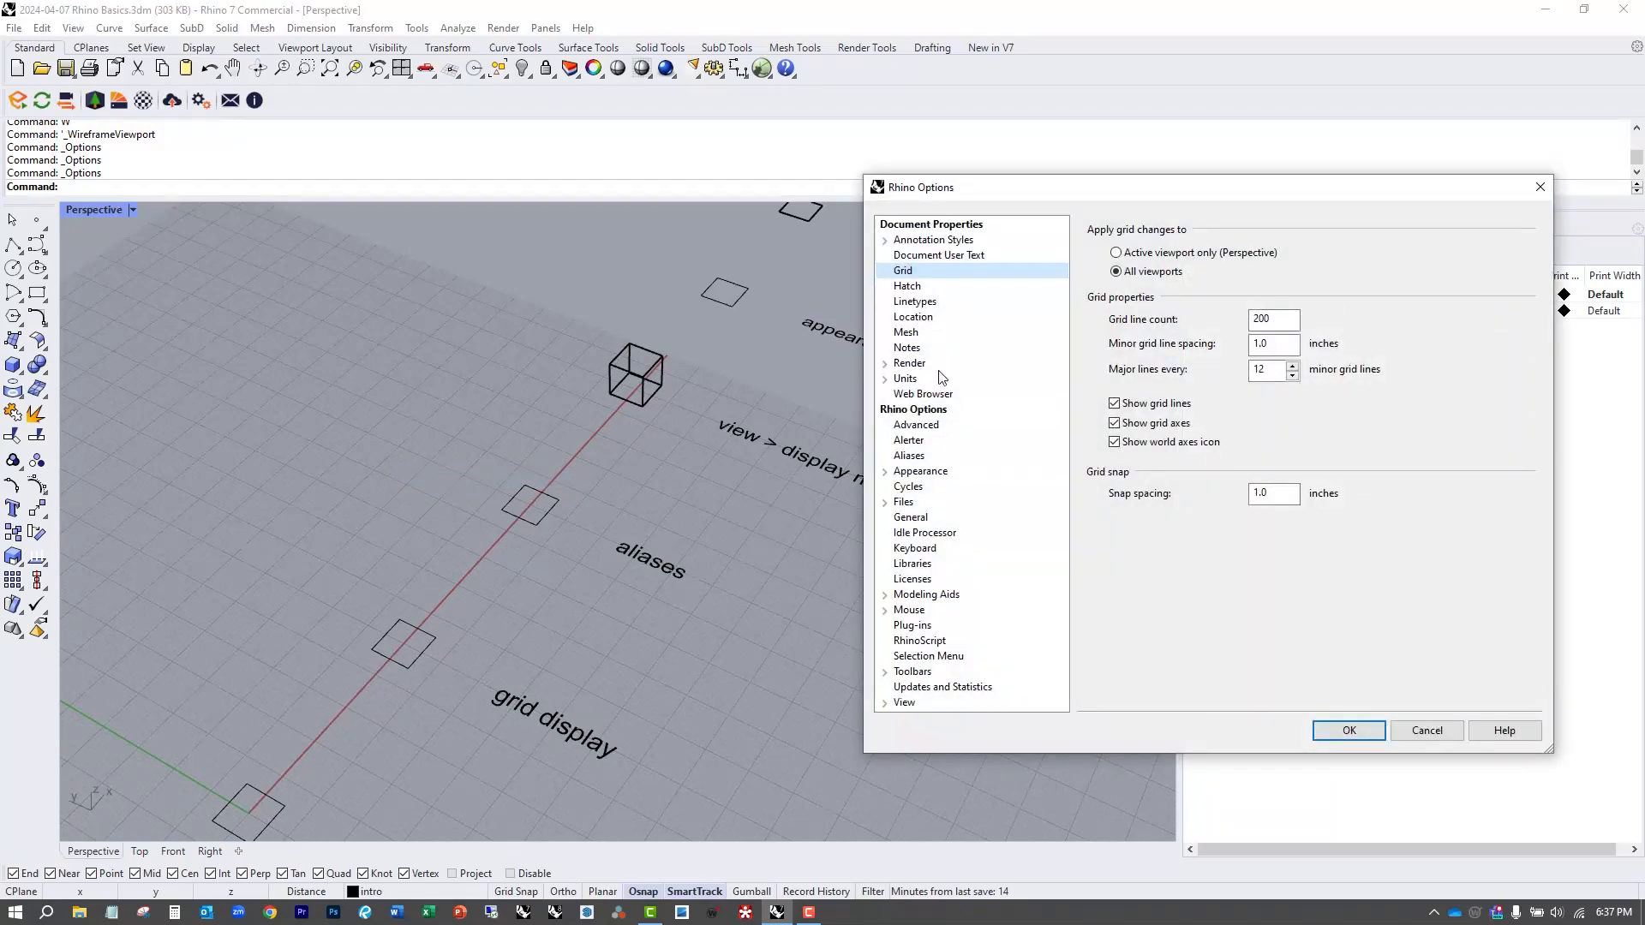
pyautogui.click(916, 457)
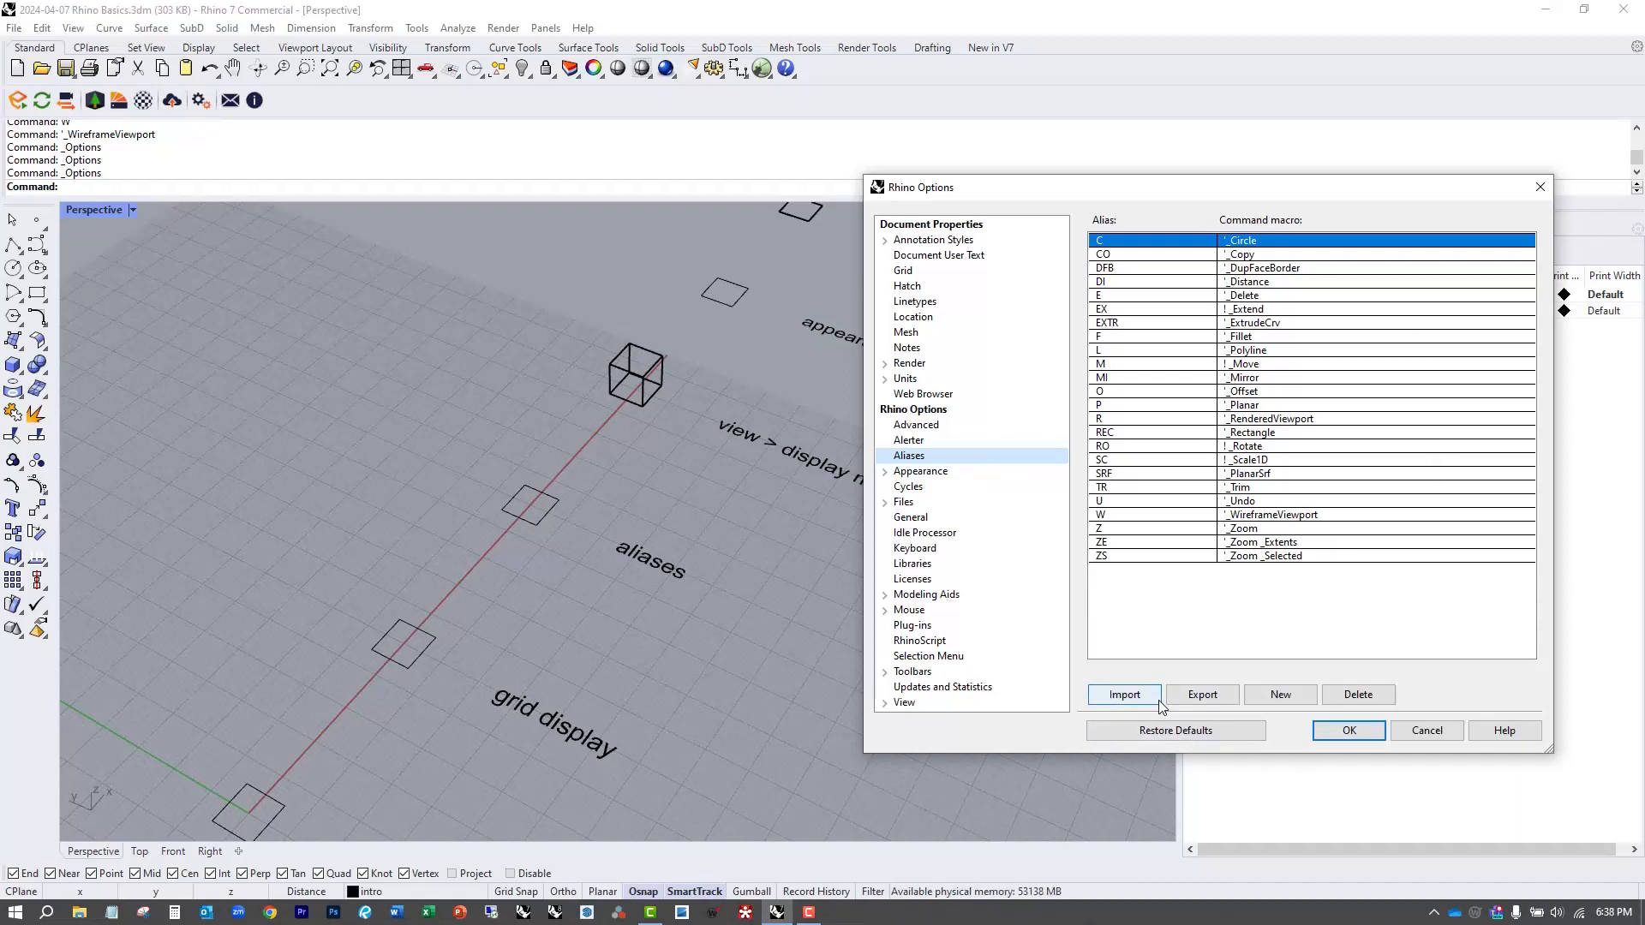
pyautogui.click(1362, 734)
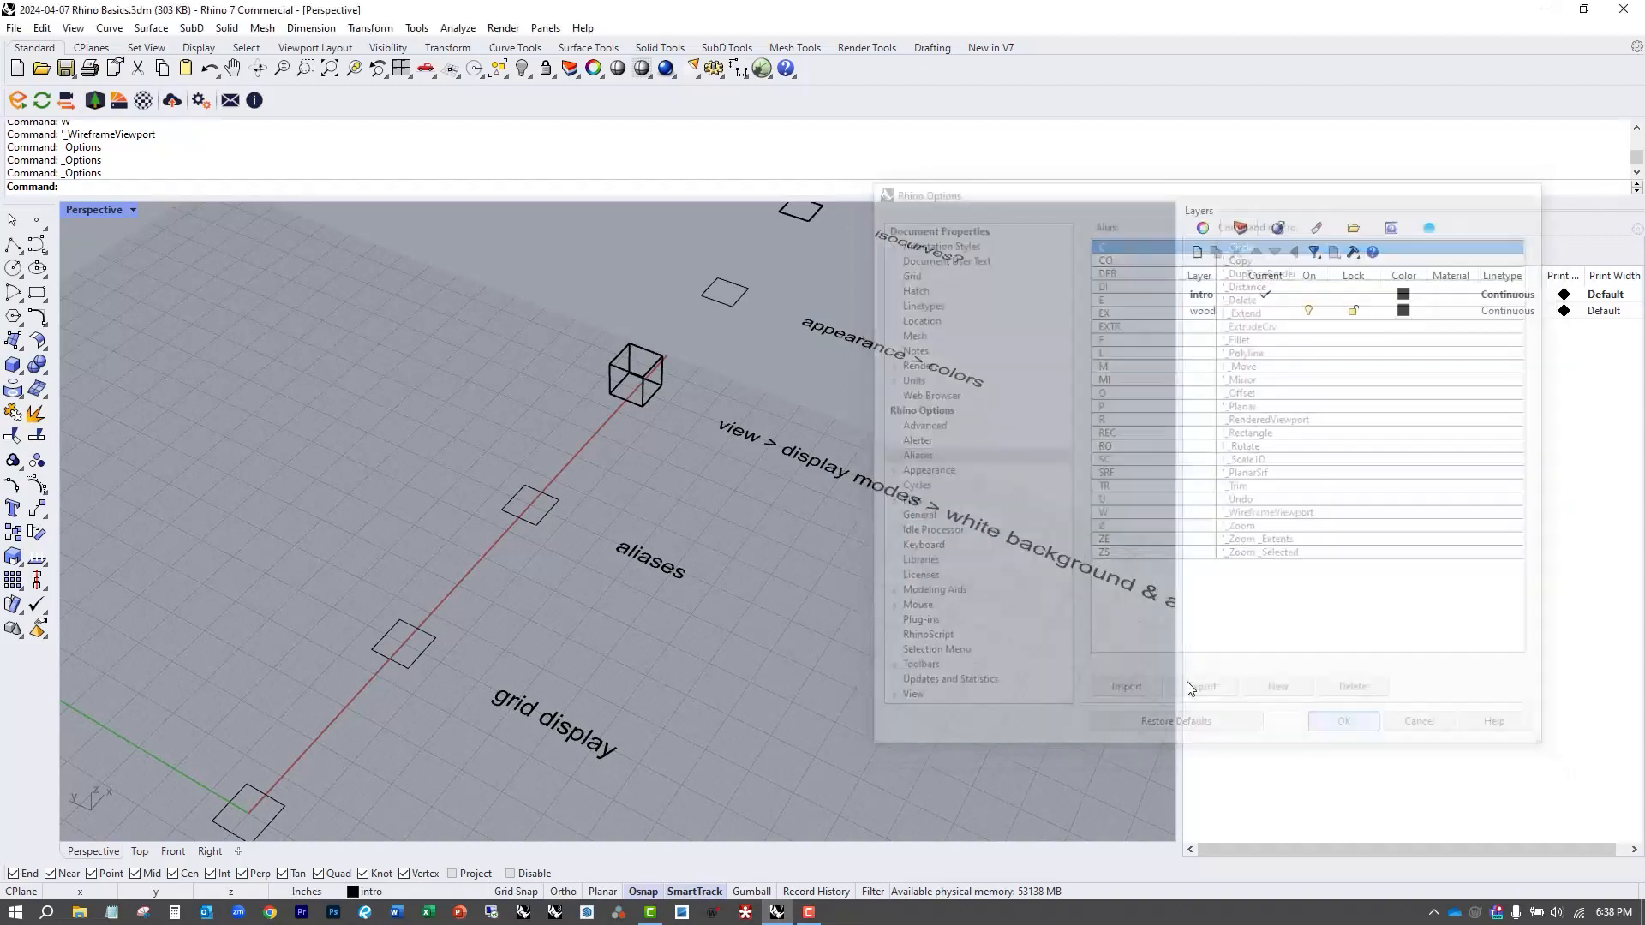
# Change the Perspective viewport to Rendered display using the R alias and look closely at the shaded cube.
pyautogui.scroll(-2, 952, 625)
pyautogui.keyDown('shift'); pyautogui.moveTo(952, 625); pyautogui.dragTo(569, 535, button='right'); pyautogui.keyUp('shift')
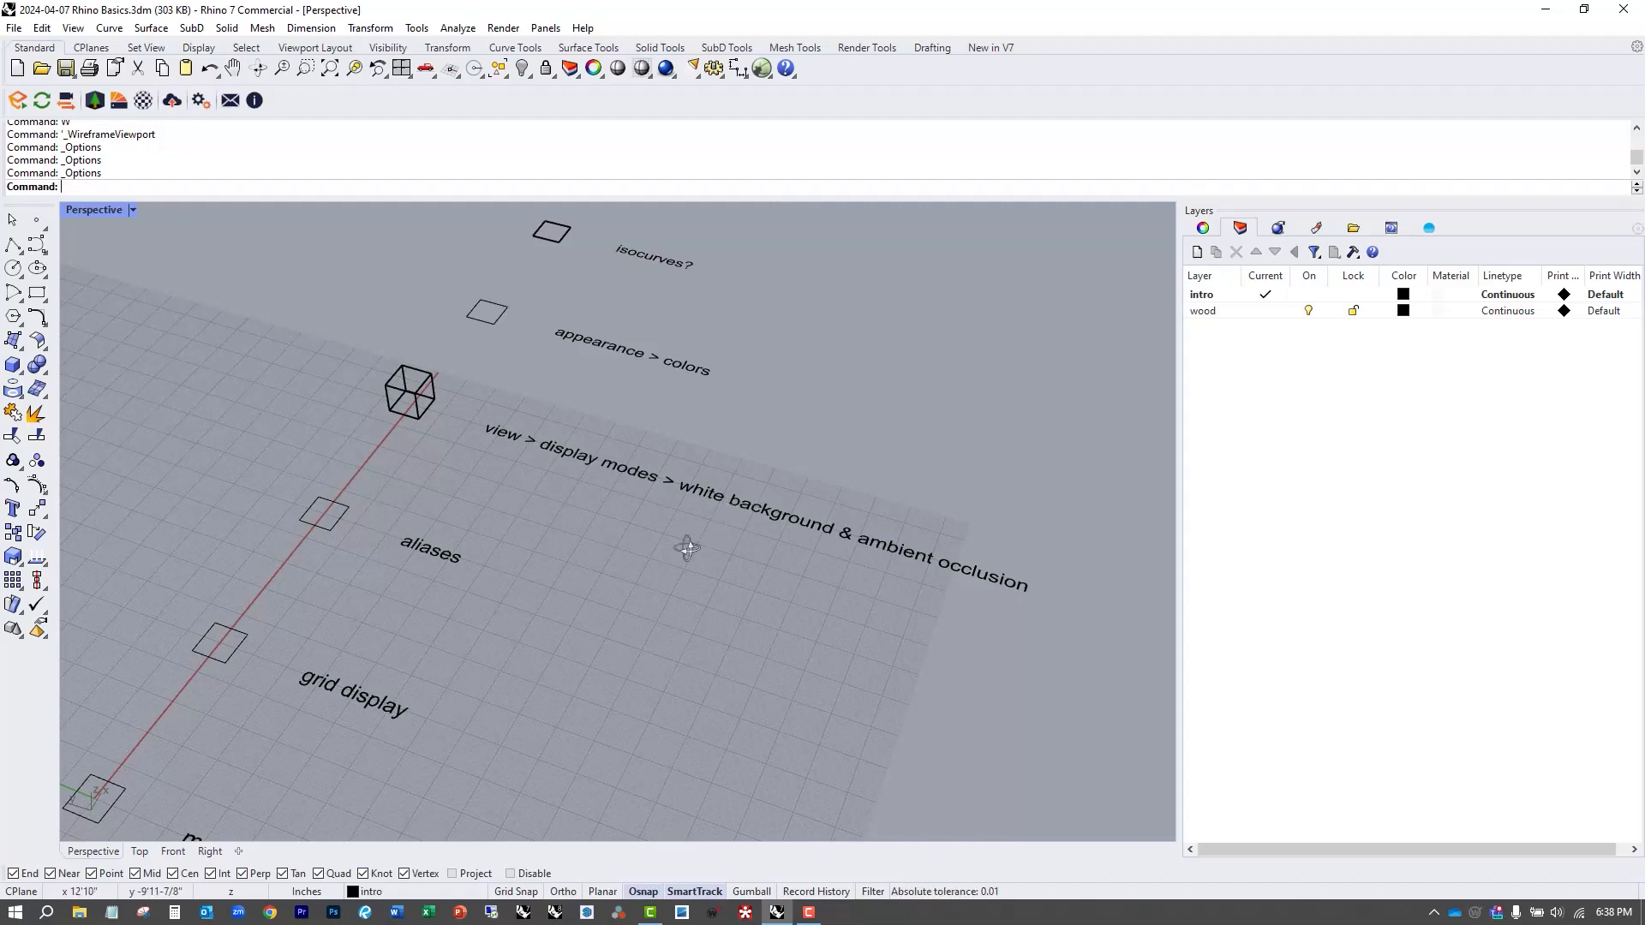
pyautogui.moveTo(687, 548); pyautogui.dragTo(531, 453, button='right')
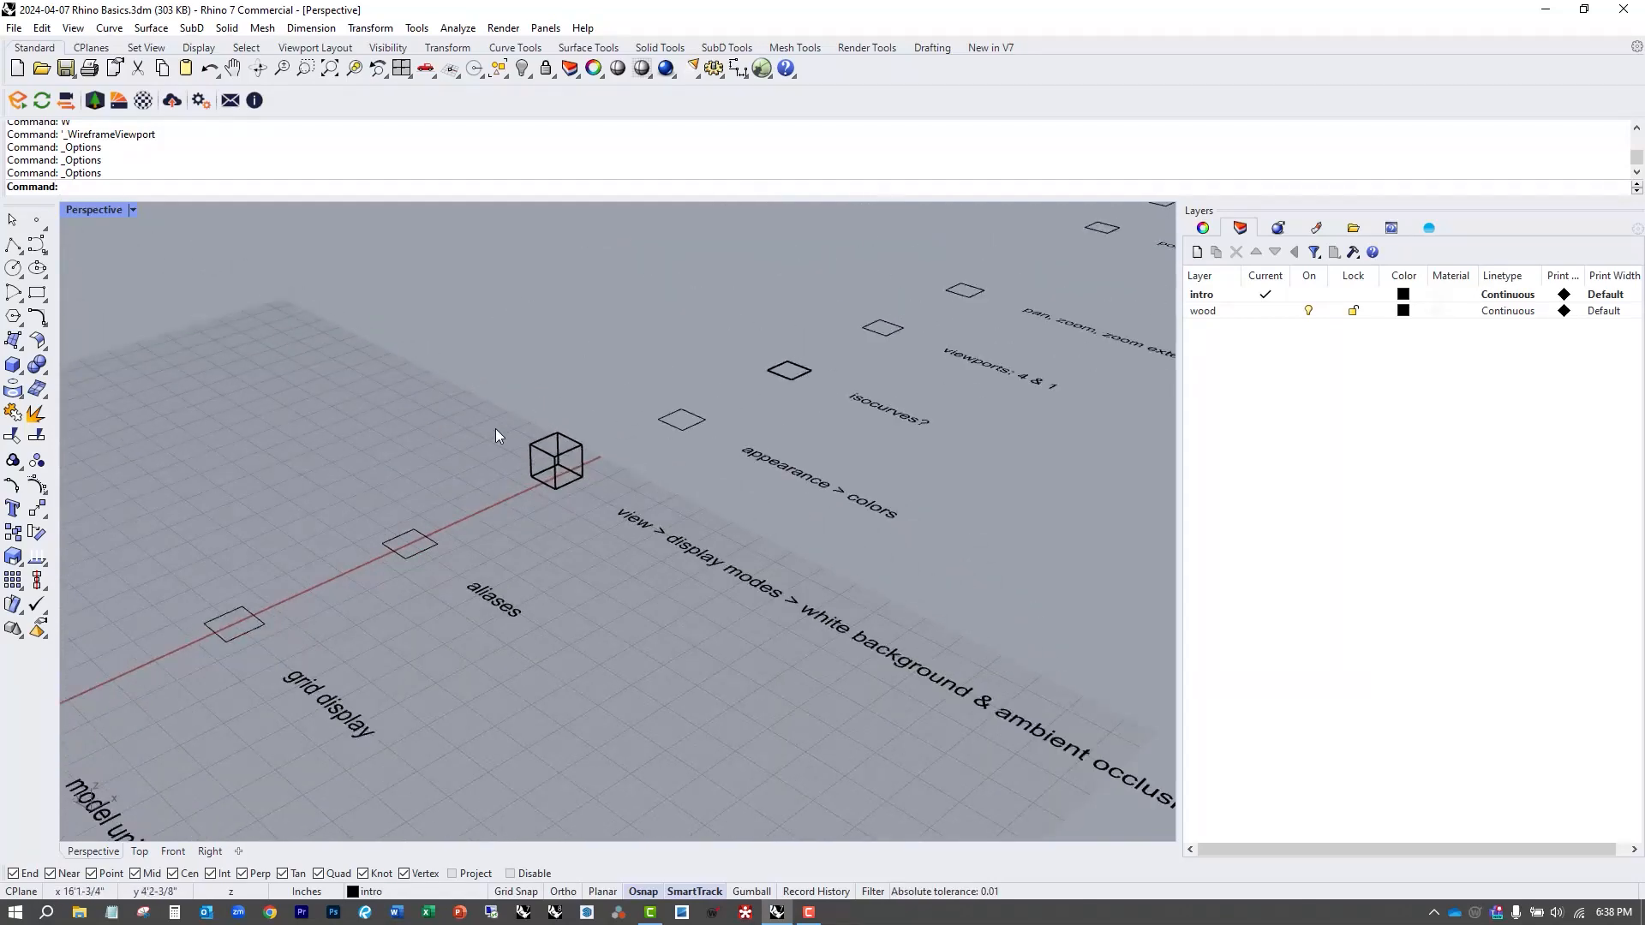
pyautogui.scroll(-2, 551, 462)
pyautogui.write('r')
pyautogui.press('Return')
pyautogui.moveTo(603, 584); pyautogui.dragTo(668, 586, button='right')
pyautogui.keyDown('shift'); pyautogui.moveTo(551, 579); pyautogui.dragTo(672, 615, button='right'); pyautogui.keyUp('shift')
pyautogui.scroll(2, 467, 525)
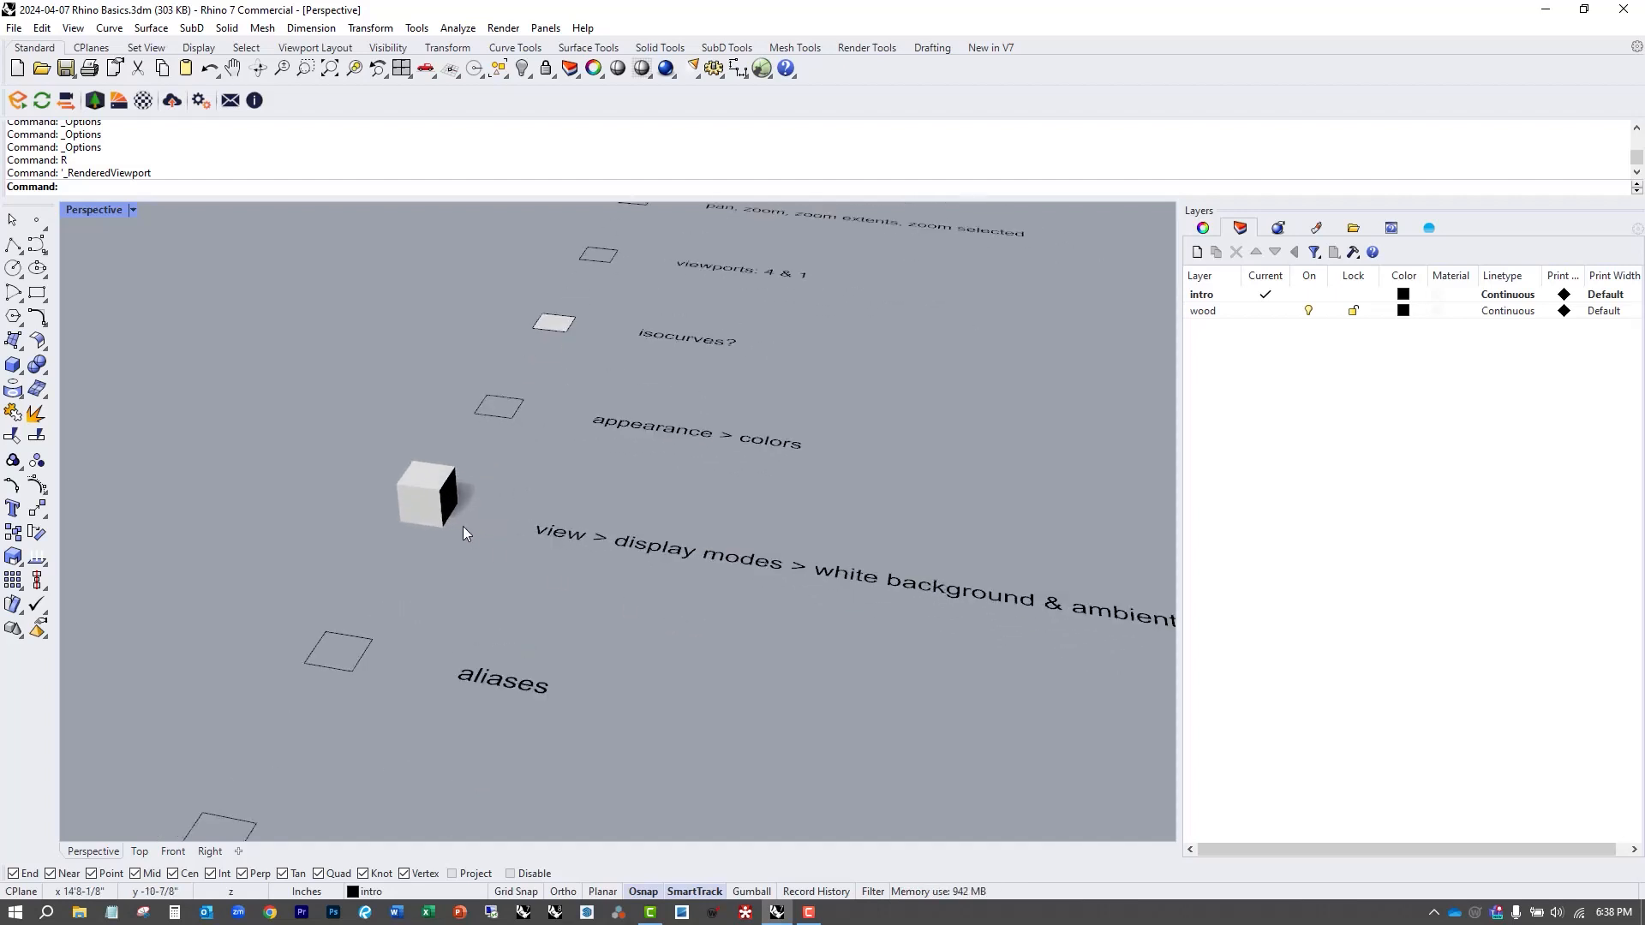
pyautogui.scroll(1, 462, 533)
pyautogui.scroll(1, 451, 500)
pyautogui.scroll(1, 428, 487)
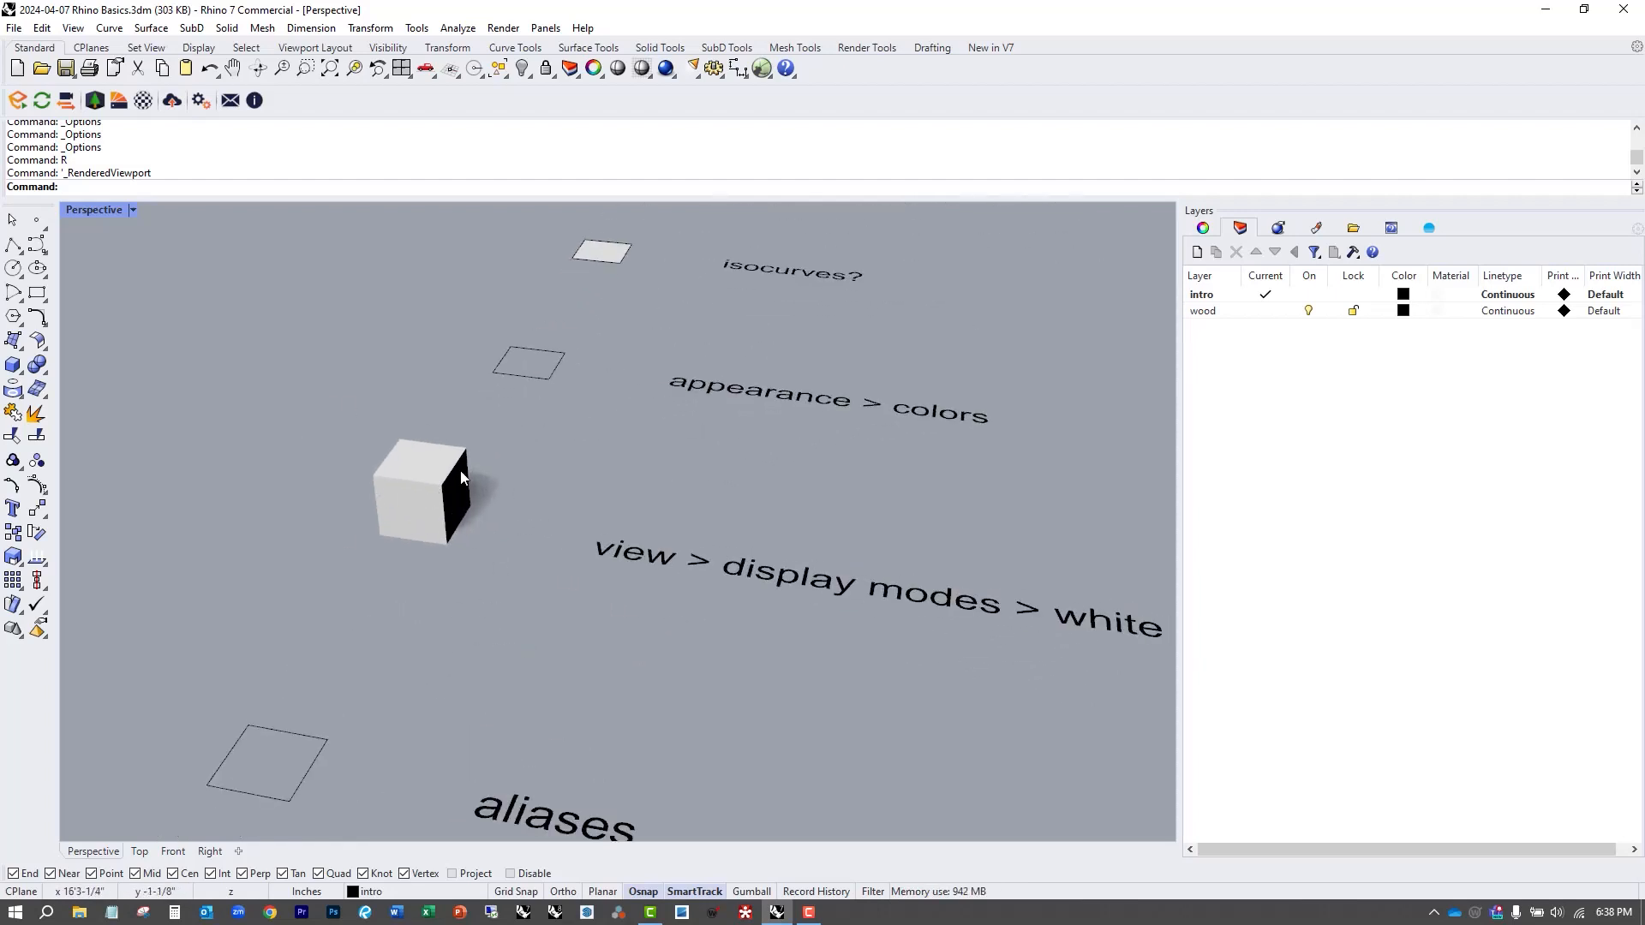
# Open the Rendered display mode's settings under View > Display Modes in the Rhino options.
pyautogui.scroll(-2, 399, 522)
pyautogui.keyDown('shift'); pyautogui.moveTo(644, 615); pyautogui.dragTo(412, 550, button='right'); pyautogui.keyUp('shift')
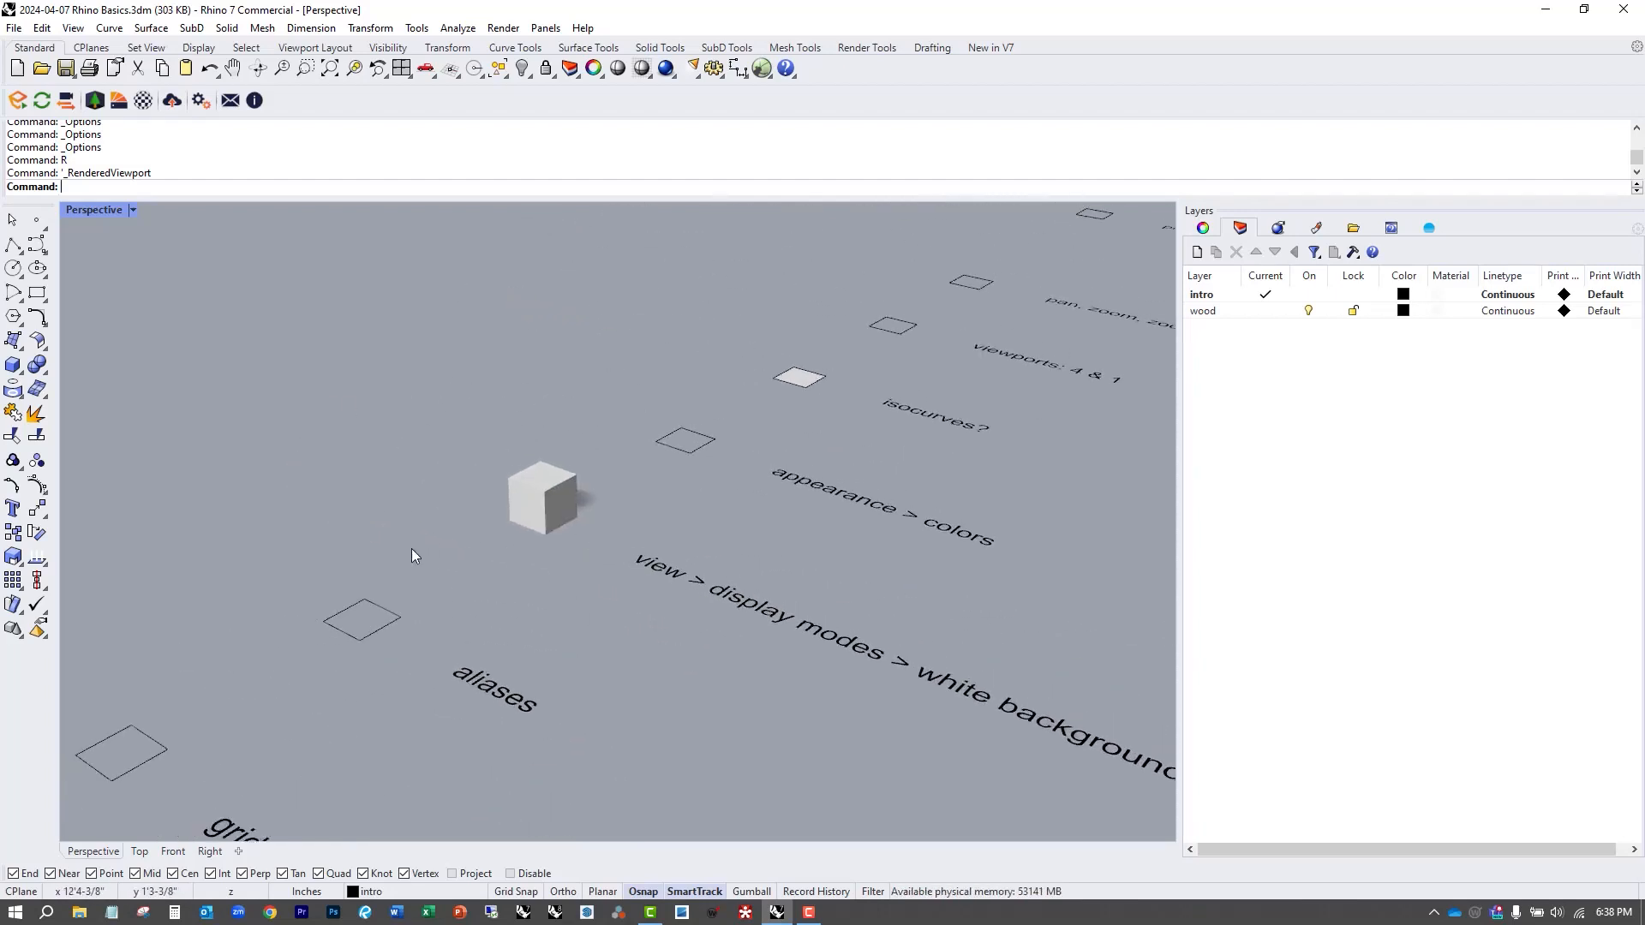
pyautogui.scroll(-2, 531, 595)
pyautogui.keyDown('shift'); pyautogui.moveTo(581, 609); pyautogui.dragTo(487, 585, button='right'); pyautogui.keyUp('shift')
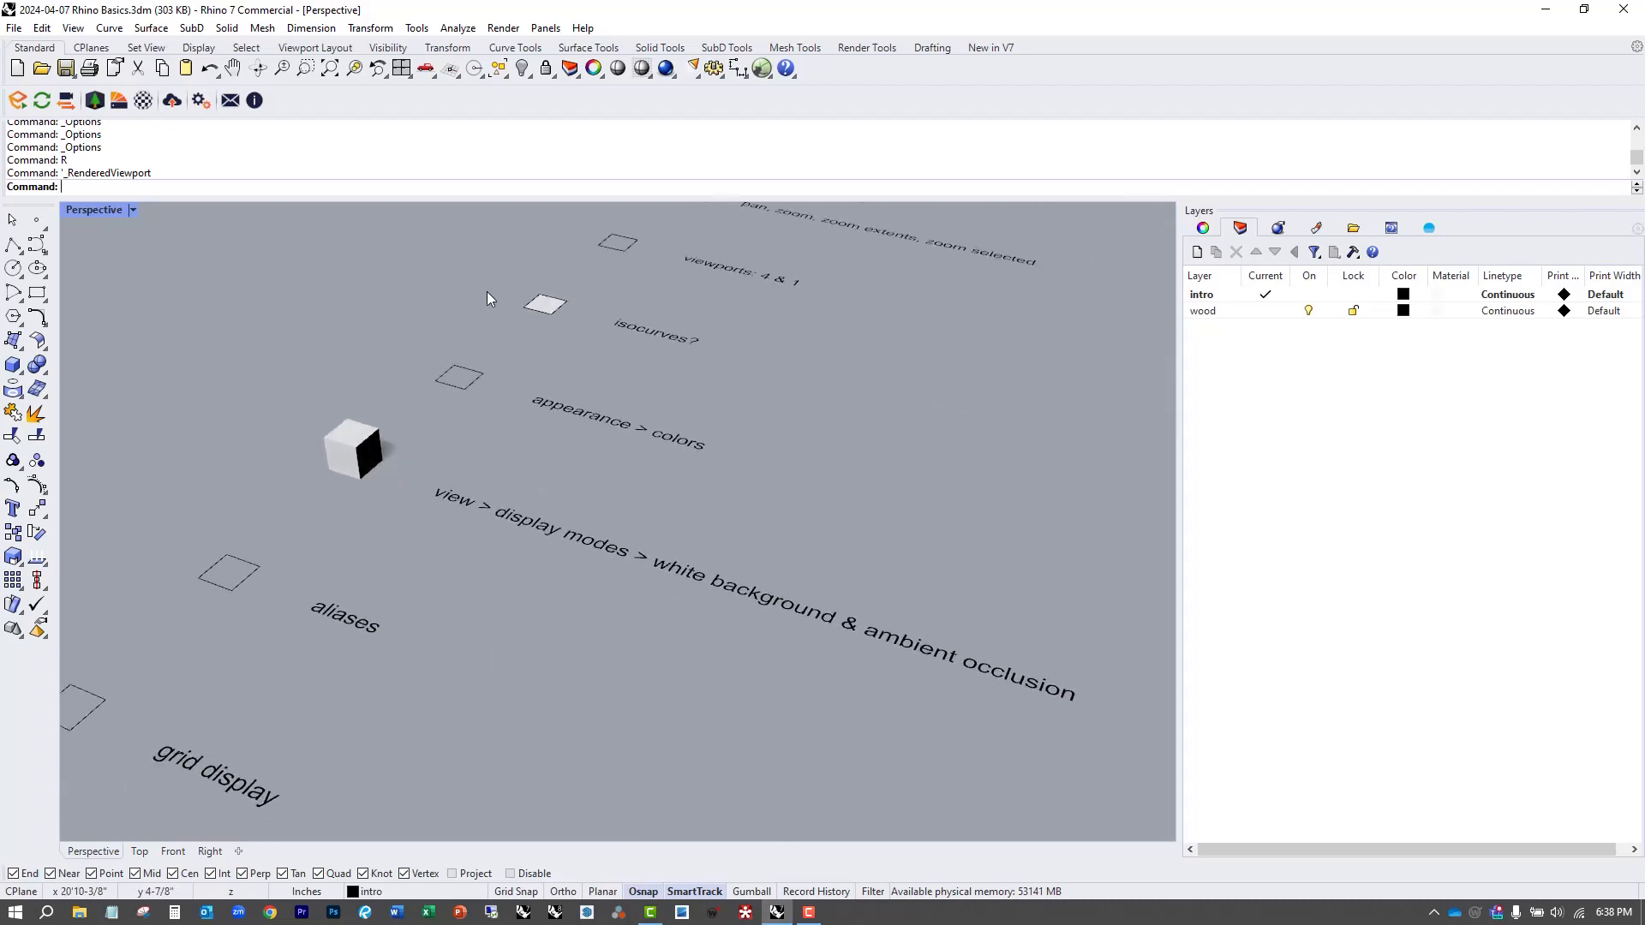
pyautogui.click(423, 29)
pyautogui.click(472, 481)
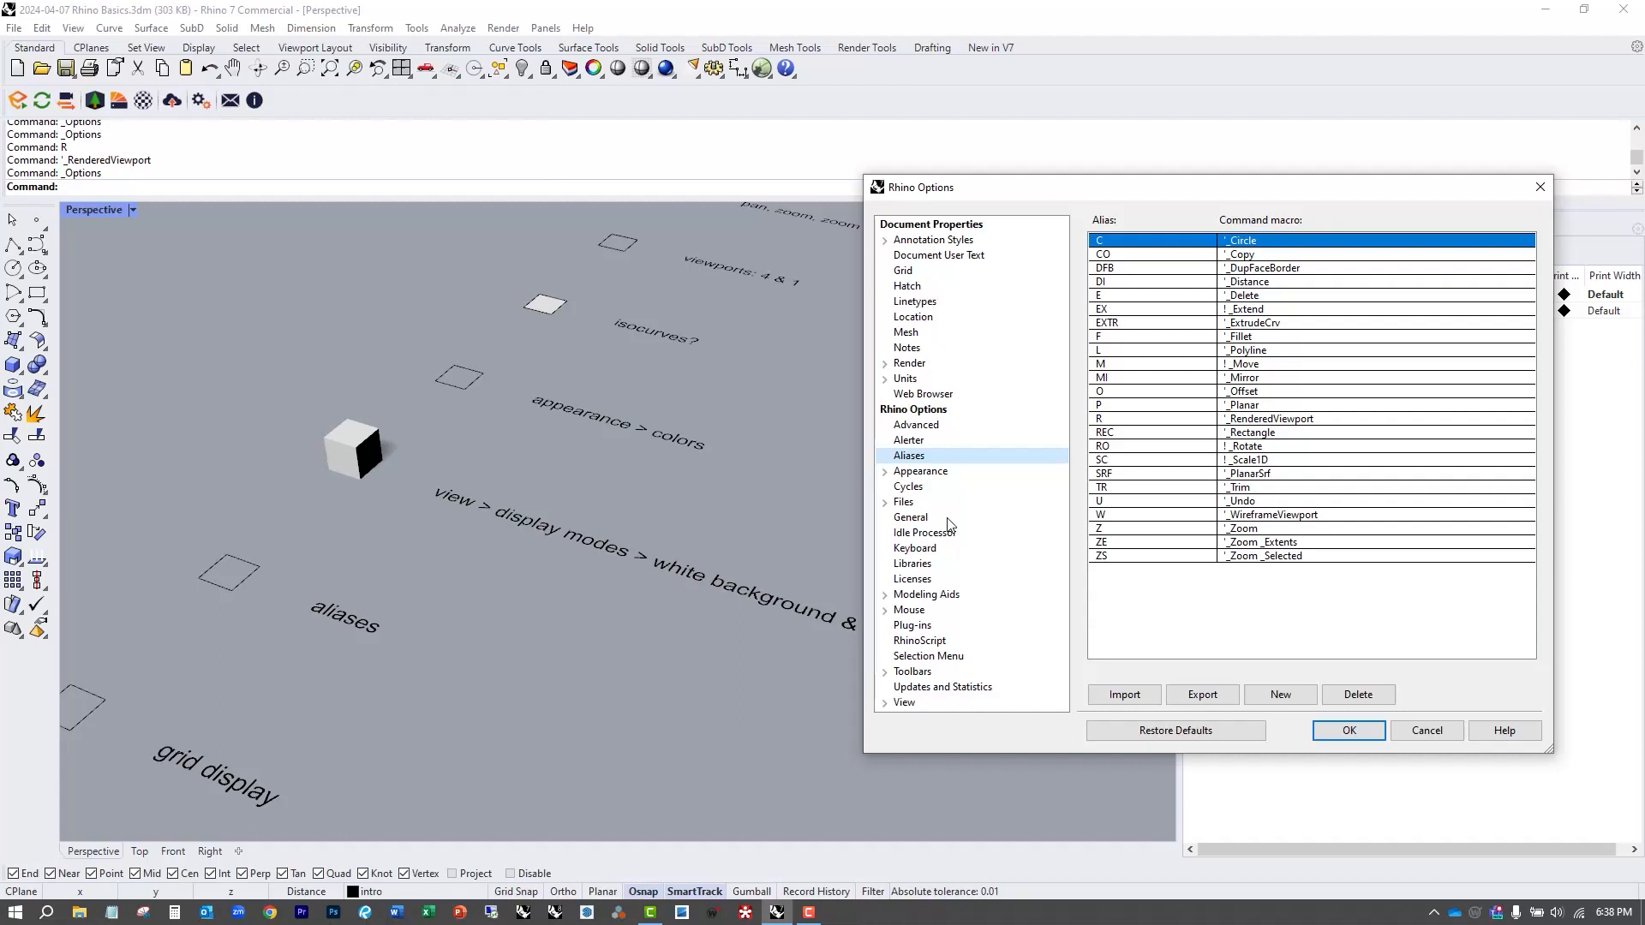
pyautogui.click(885, 704)
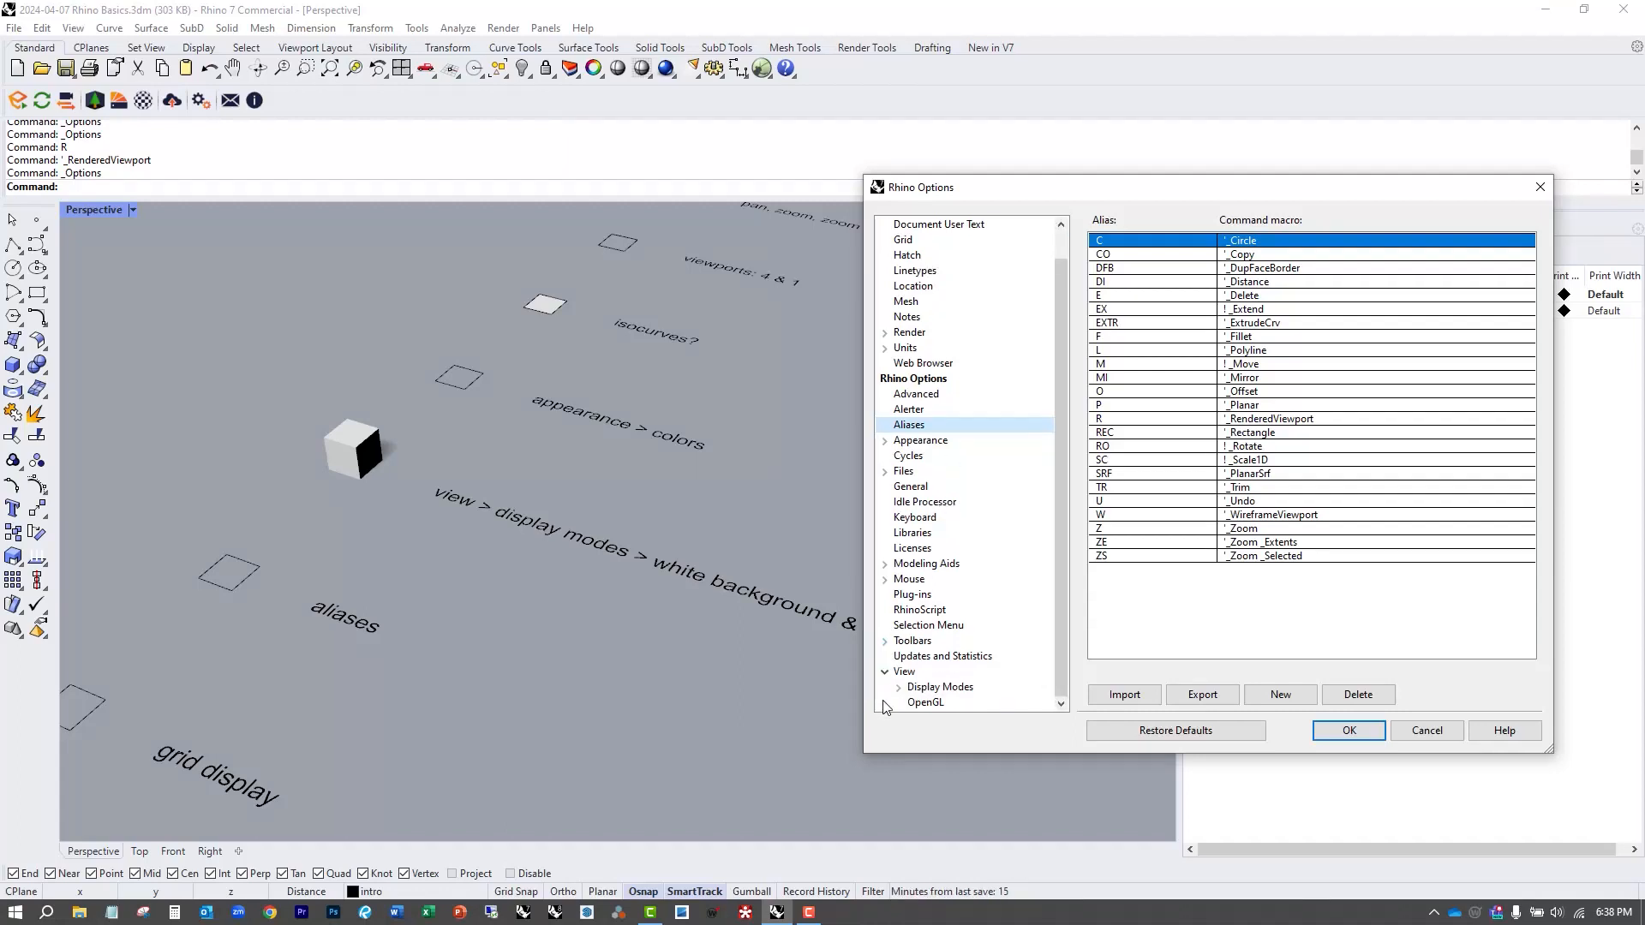
pyautogui.click(899, 688)
pyautogui.scroll(-1, 1056, 580)
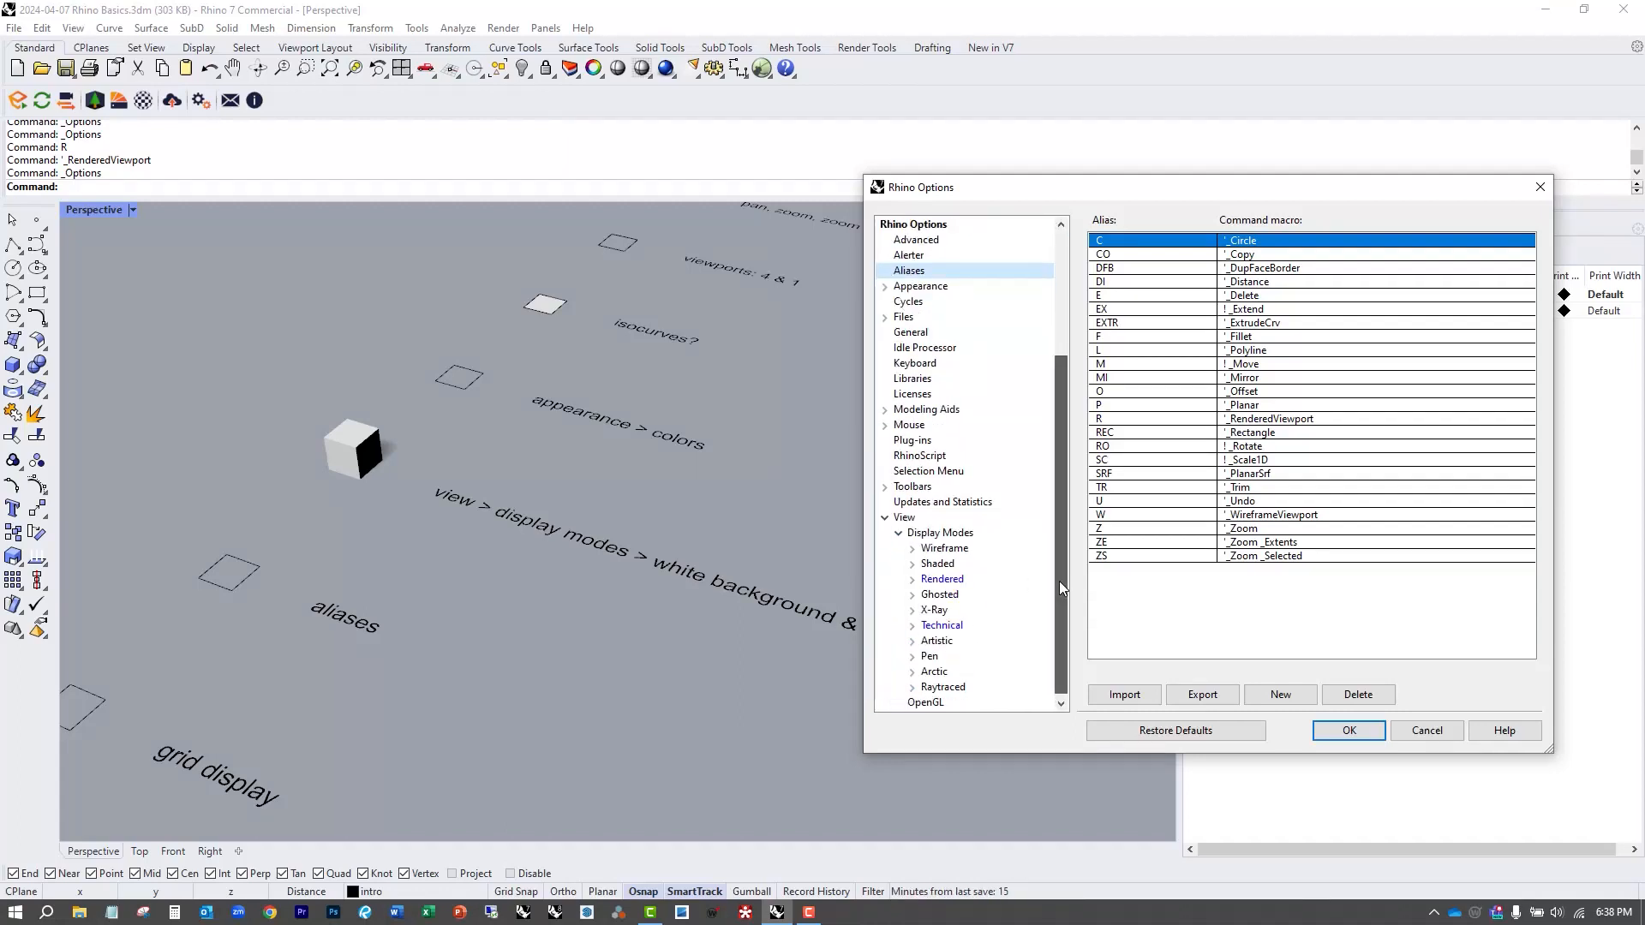
pyautogui.click(941, 582)
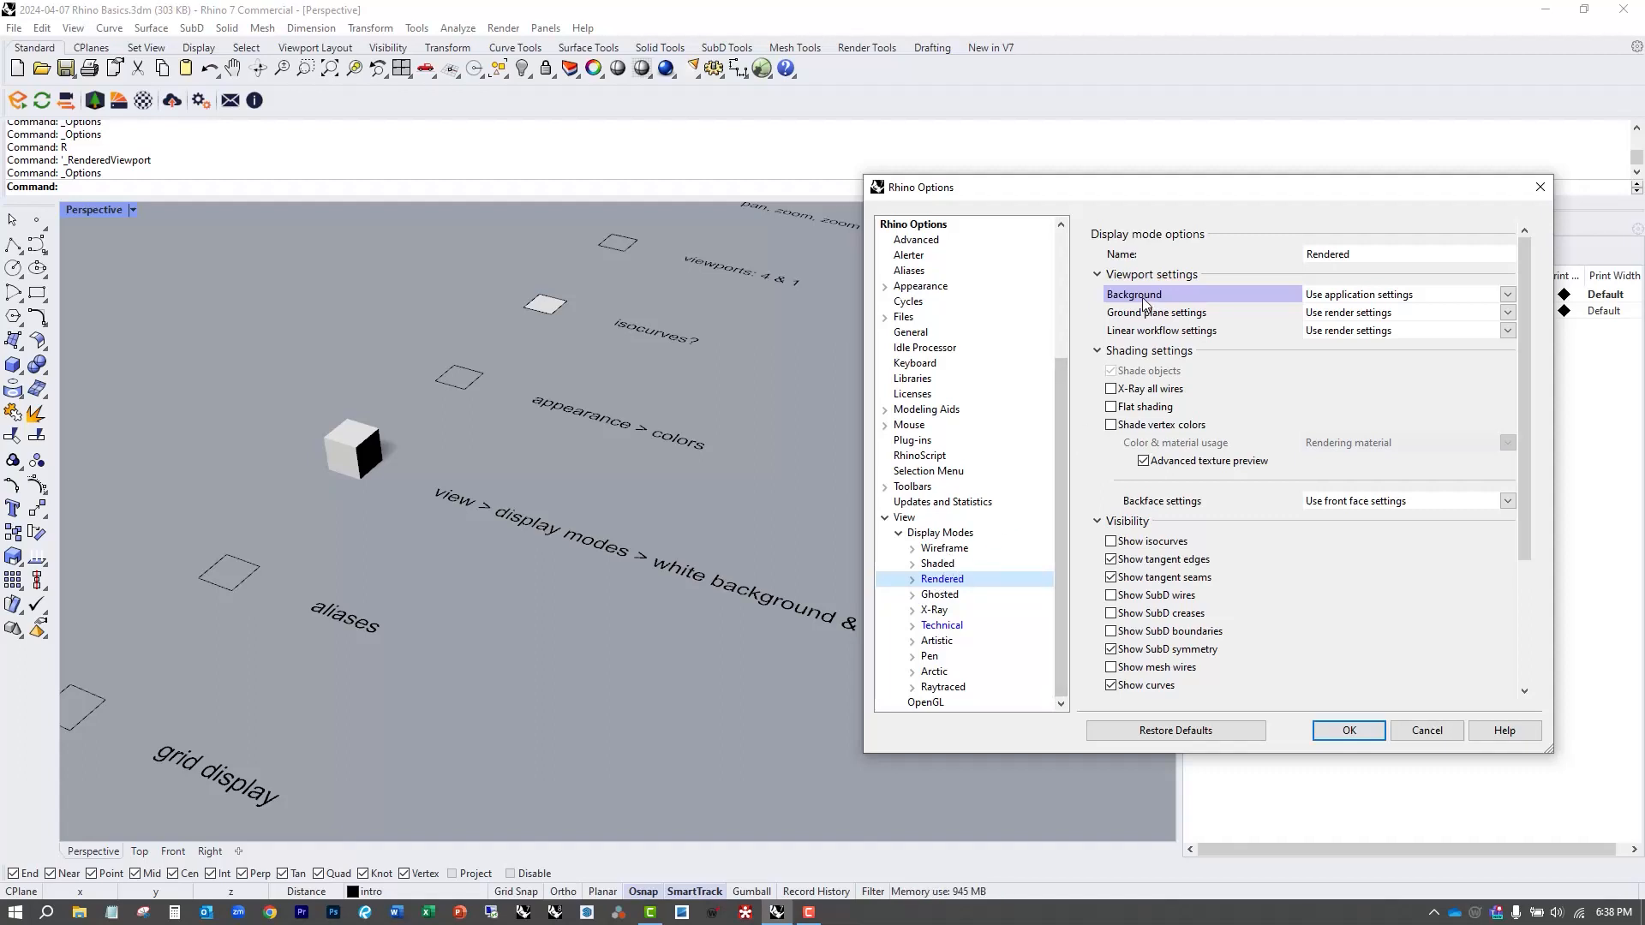
# Set the Rendered display mode's background to a solid color, using white.
pyautogui.click(1510, 295)
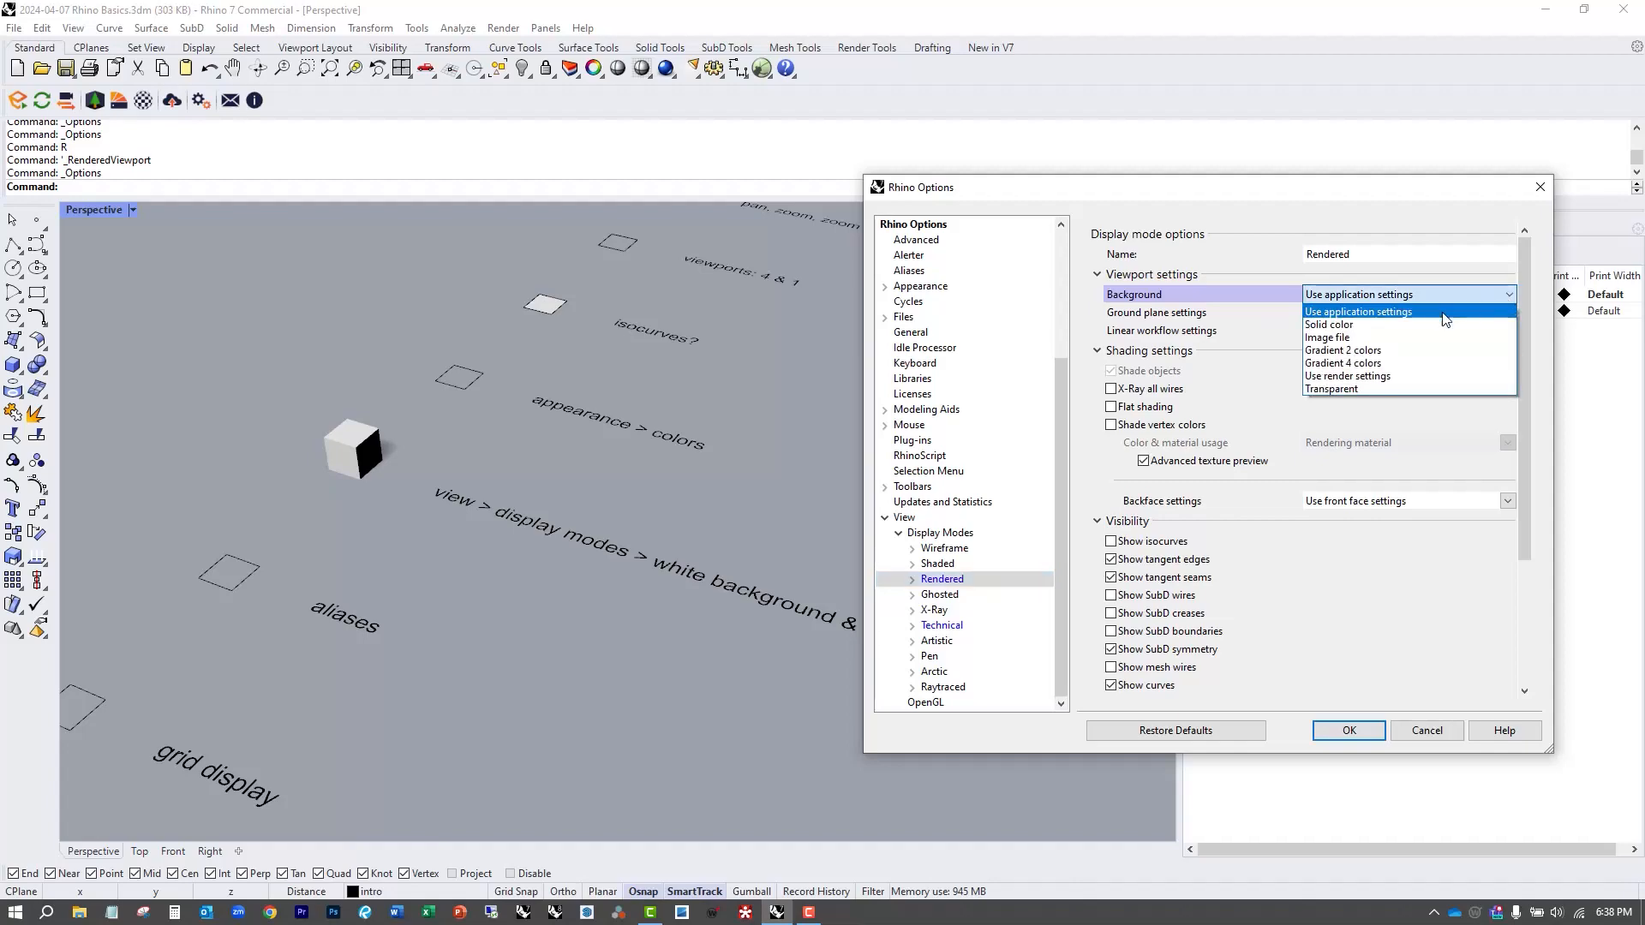
pyautogui.click(1418, 325)
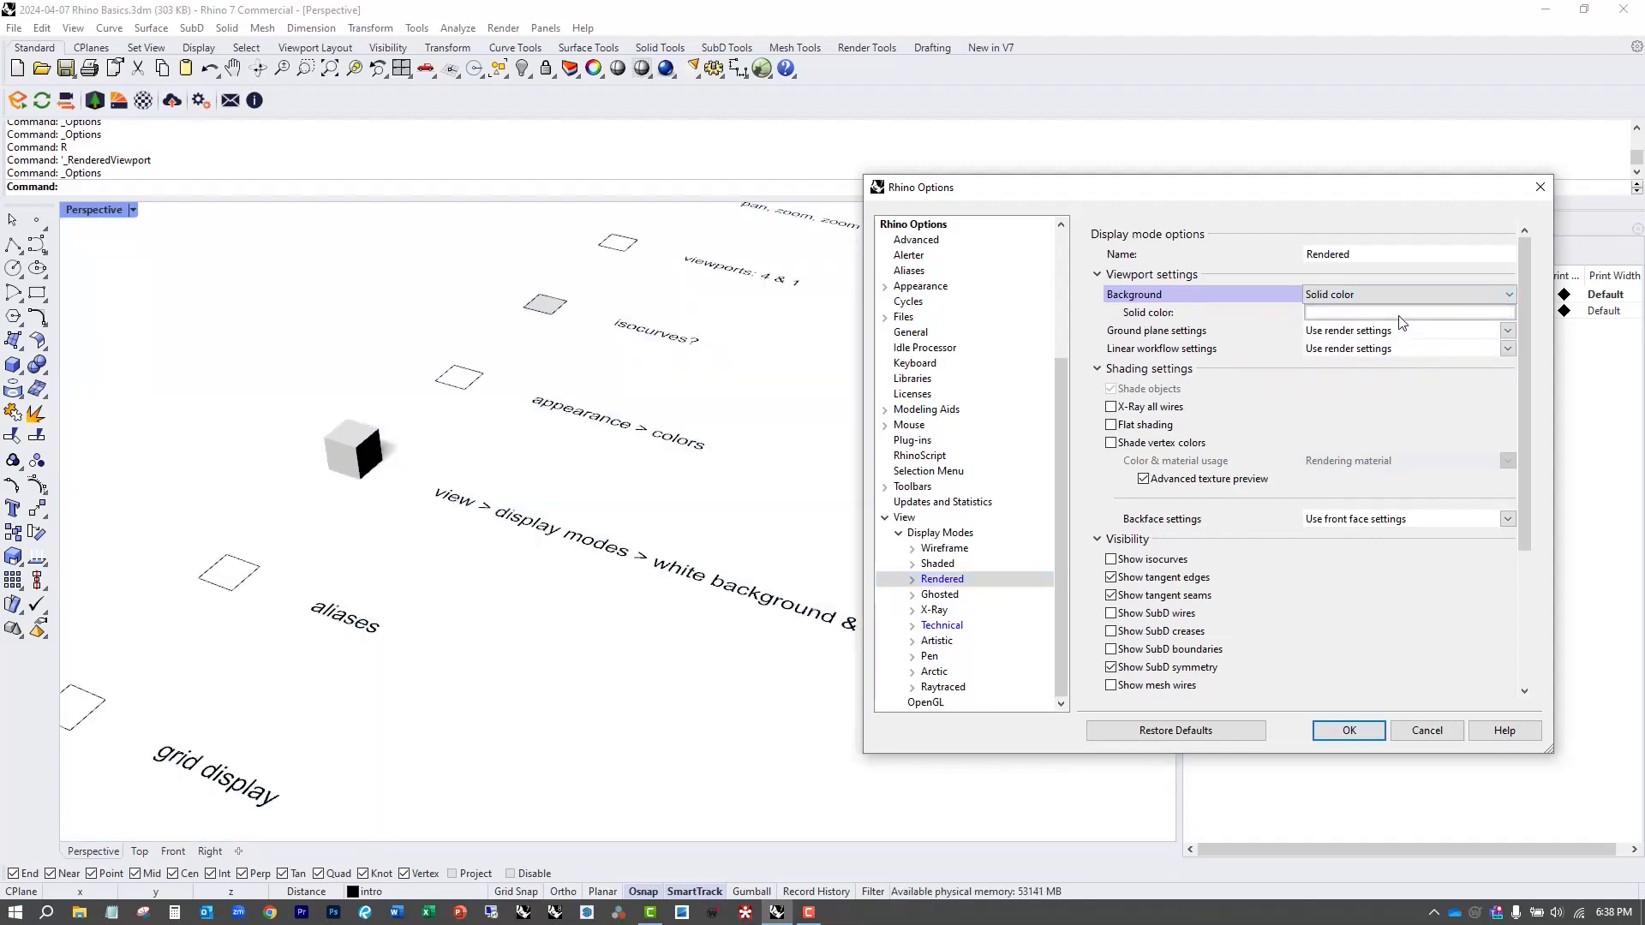
pyautogui.click(1337, 314)
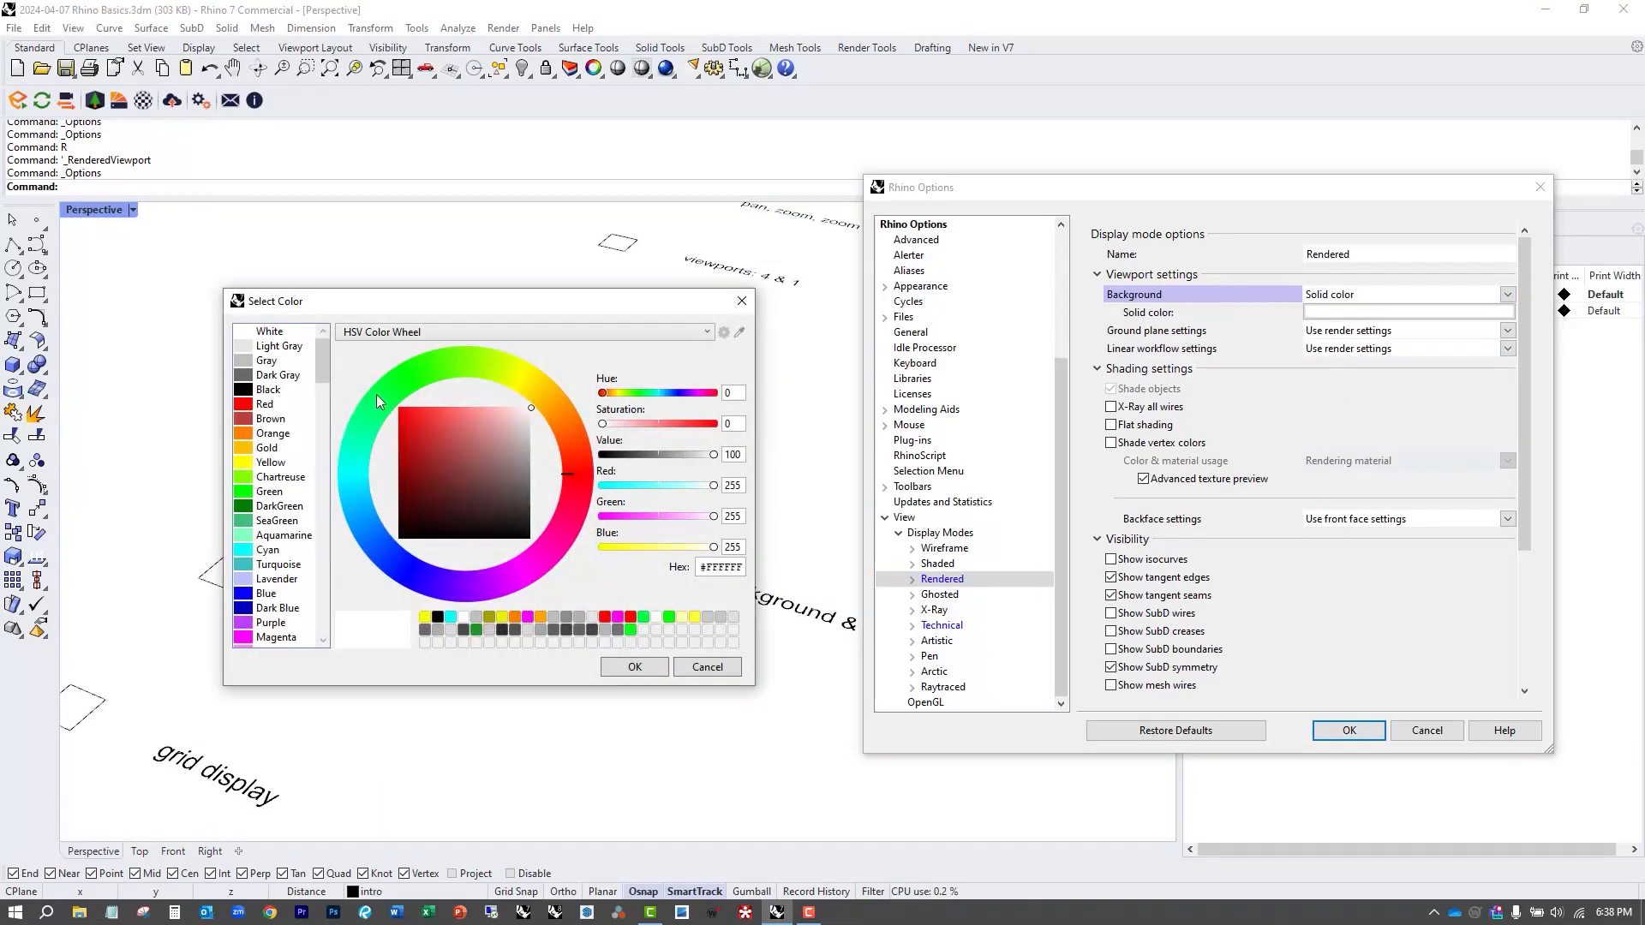
pyautogui.click(630, 666)
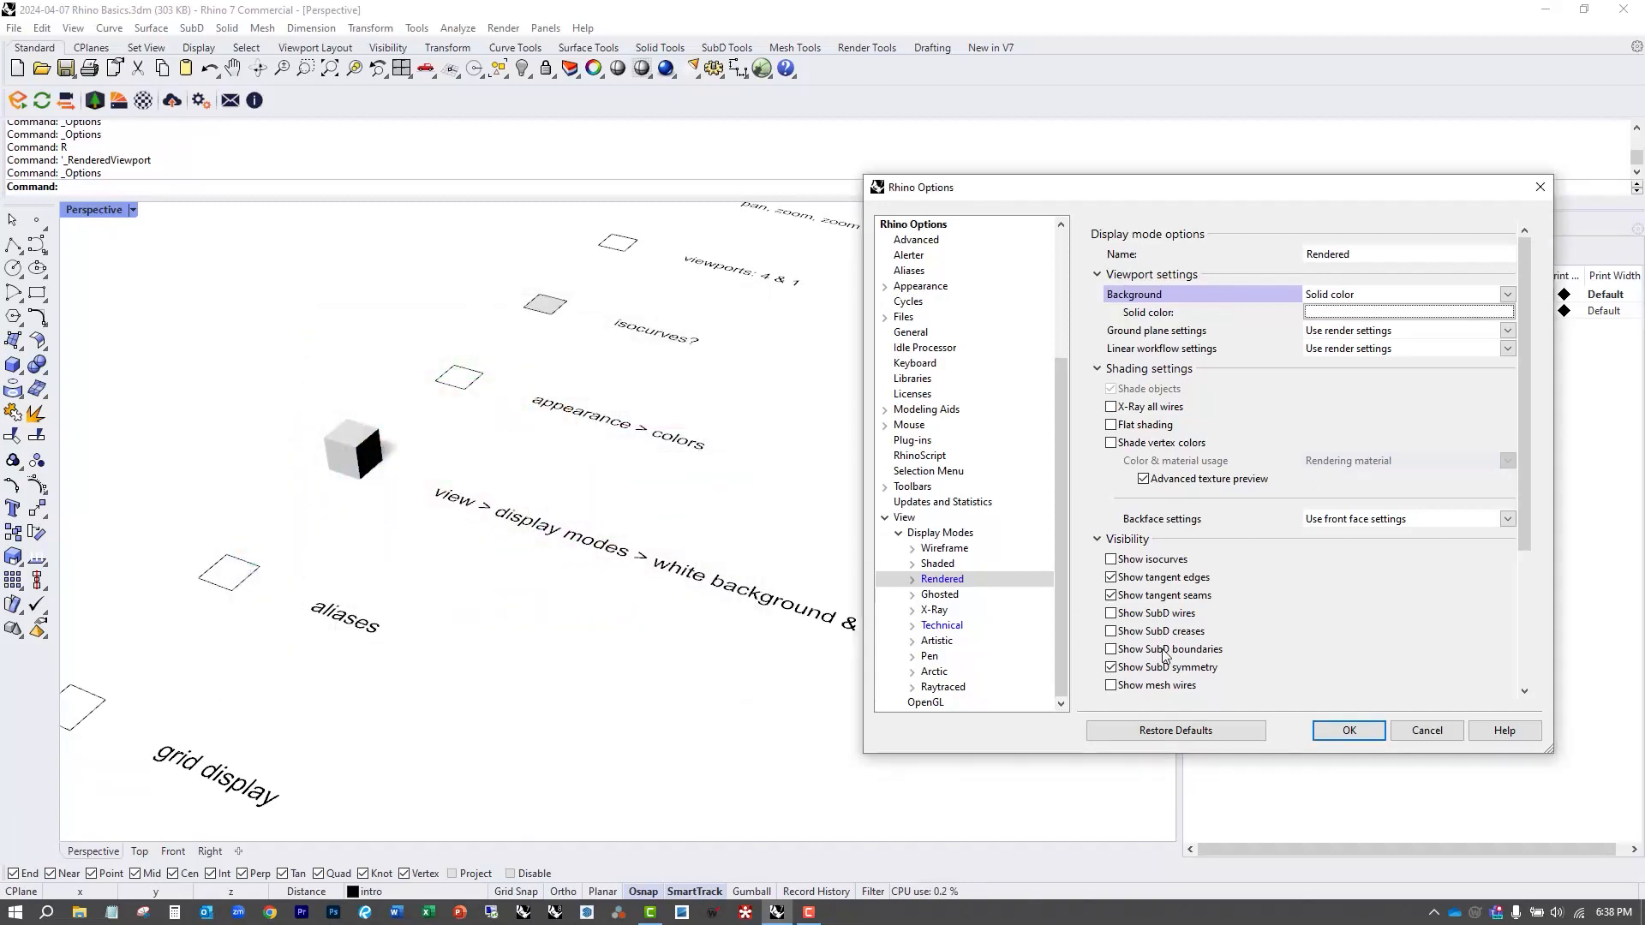
# Set the Rendered display mode's lighting method to Ambient occlusion.
pyautogui.moveTo(1519, 464); pyautogui.dragTo(1480, 647)
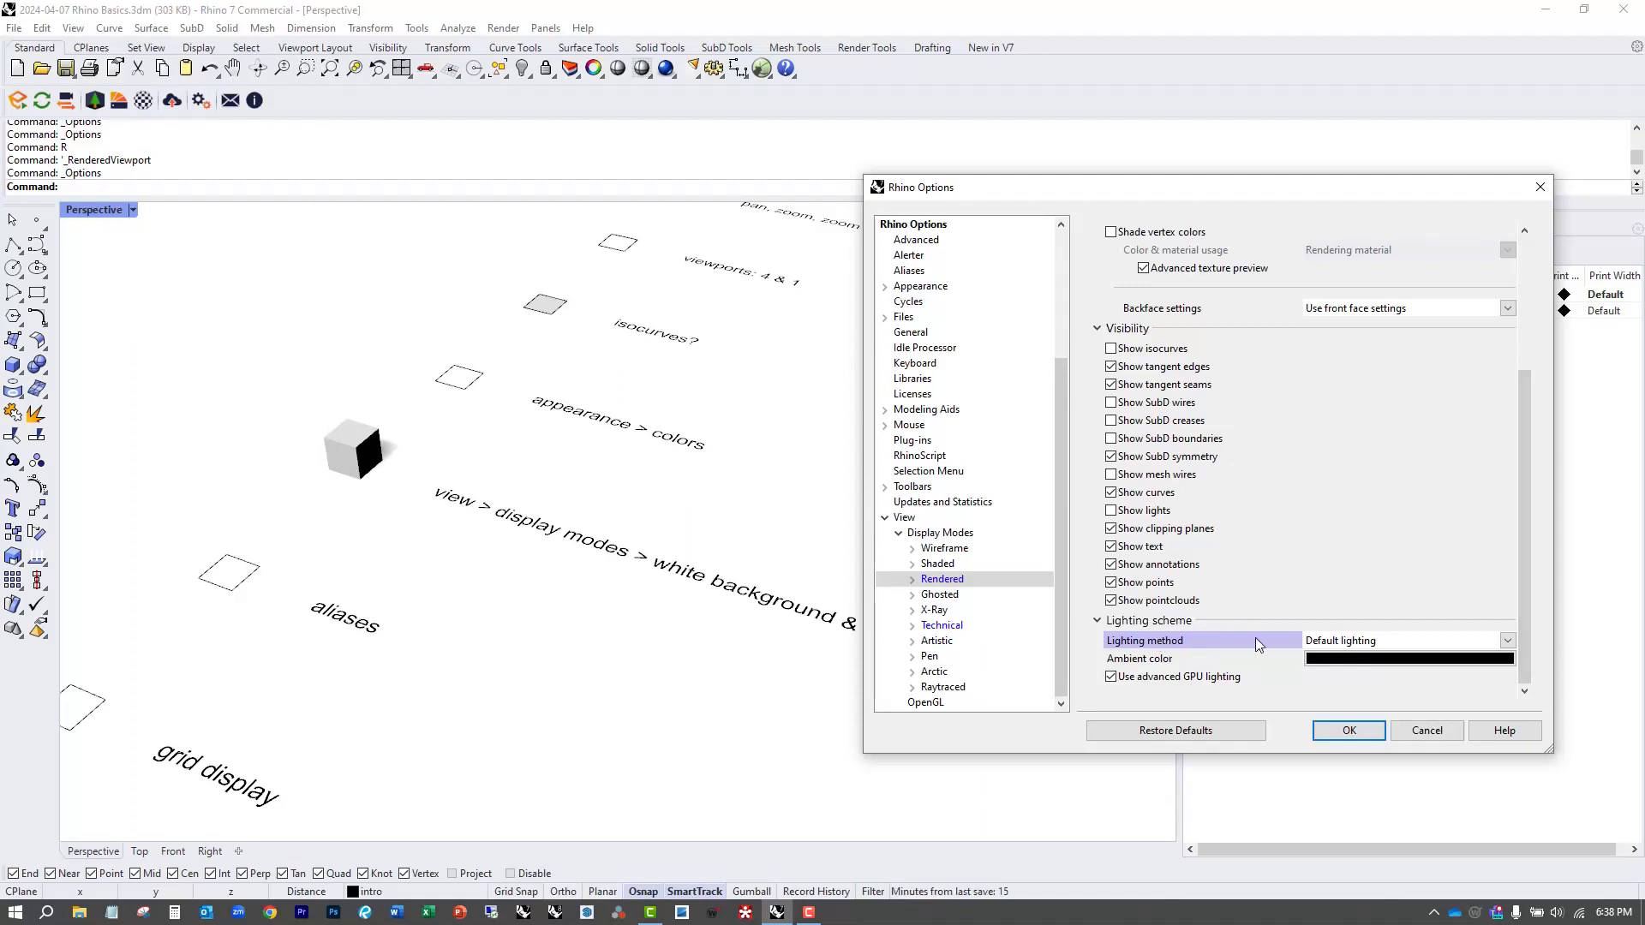
pyautogui.click(1508, 651)
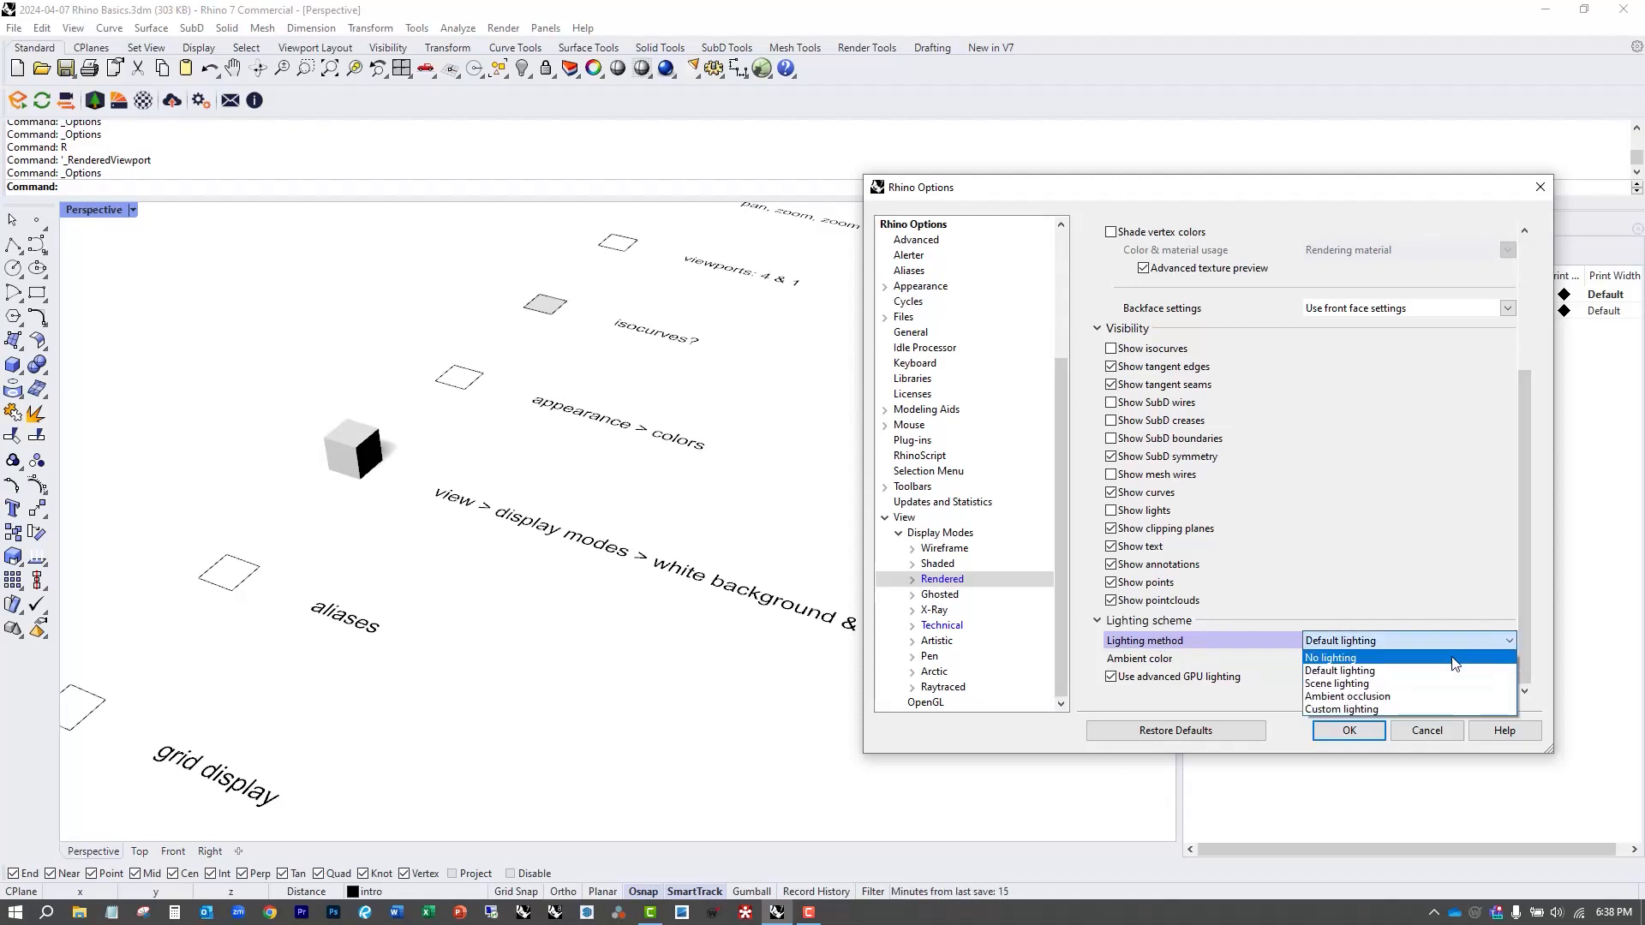
pyautogui.click(1374, 700)
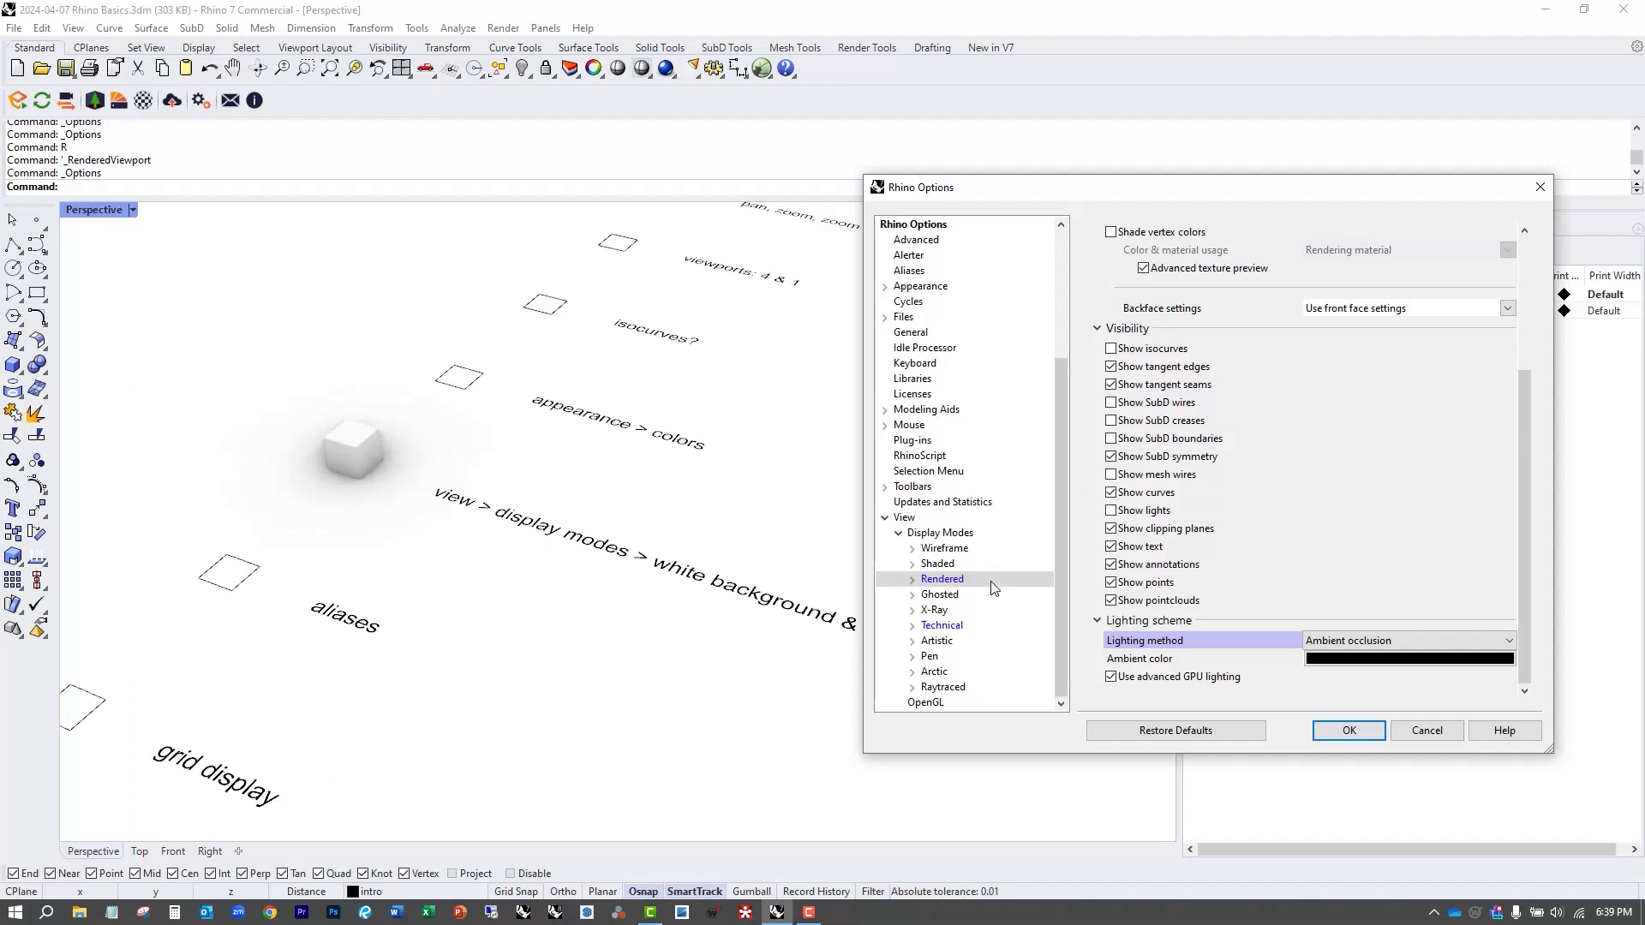
# Set the surface edge thickness of the Rendered display mode to 1 pixel and apply the options.
pyautogui.click(913, 582)
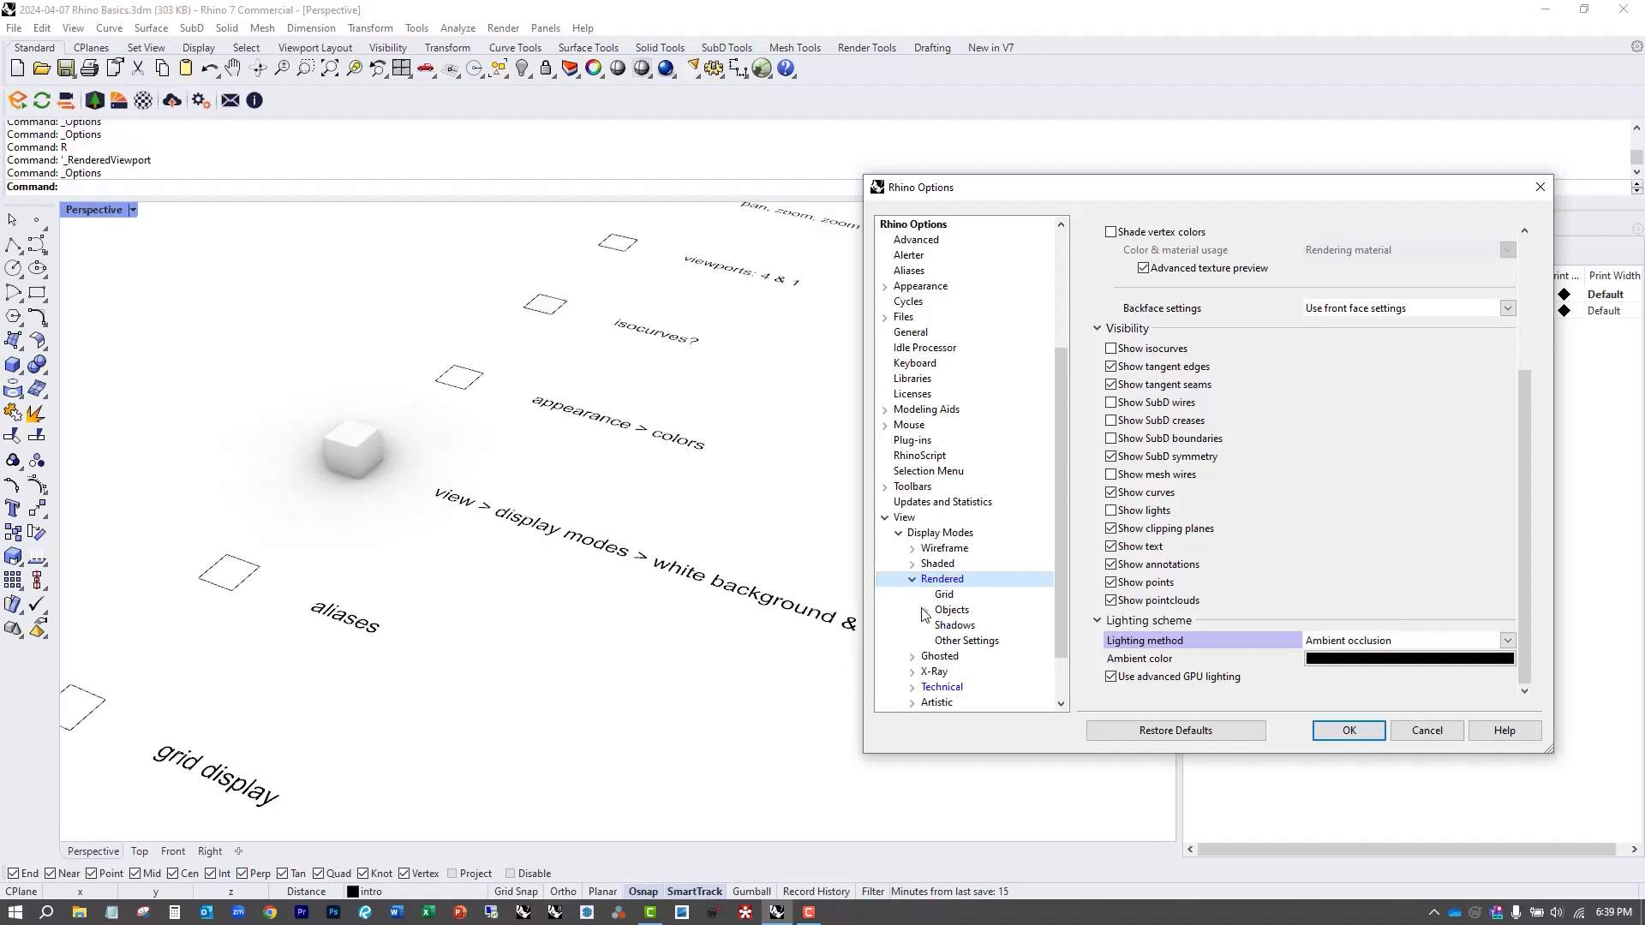
pyautogui.click(925, 611)
pyautogui.click(962, 644)
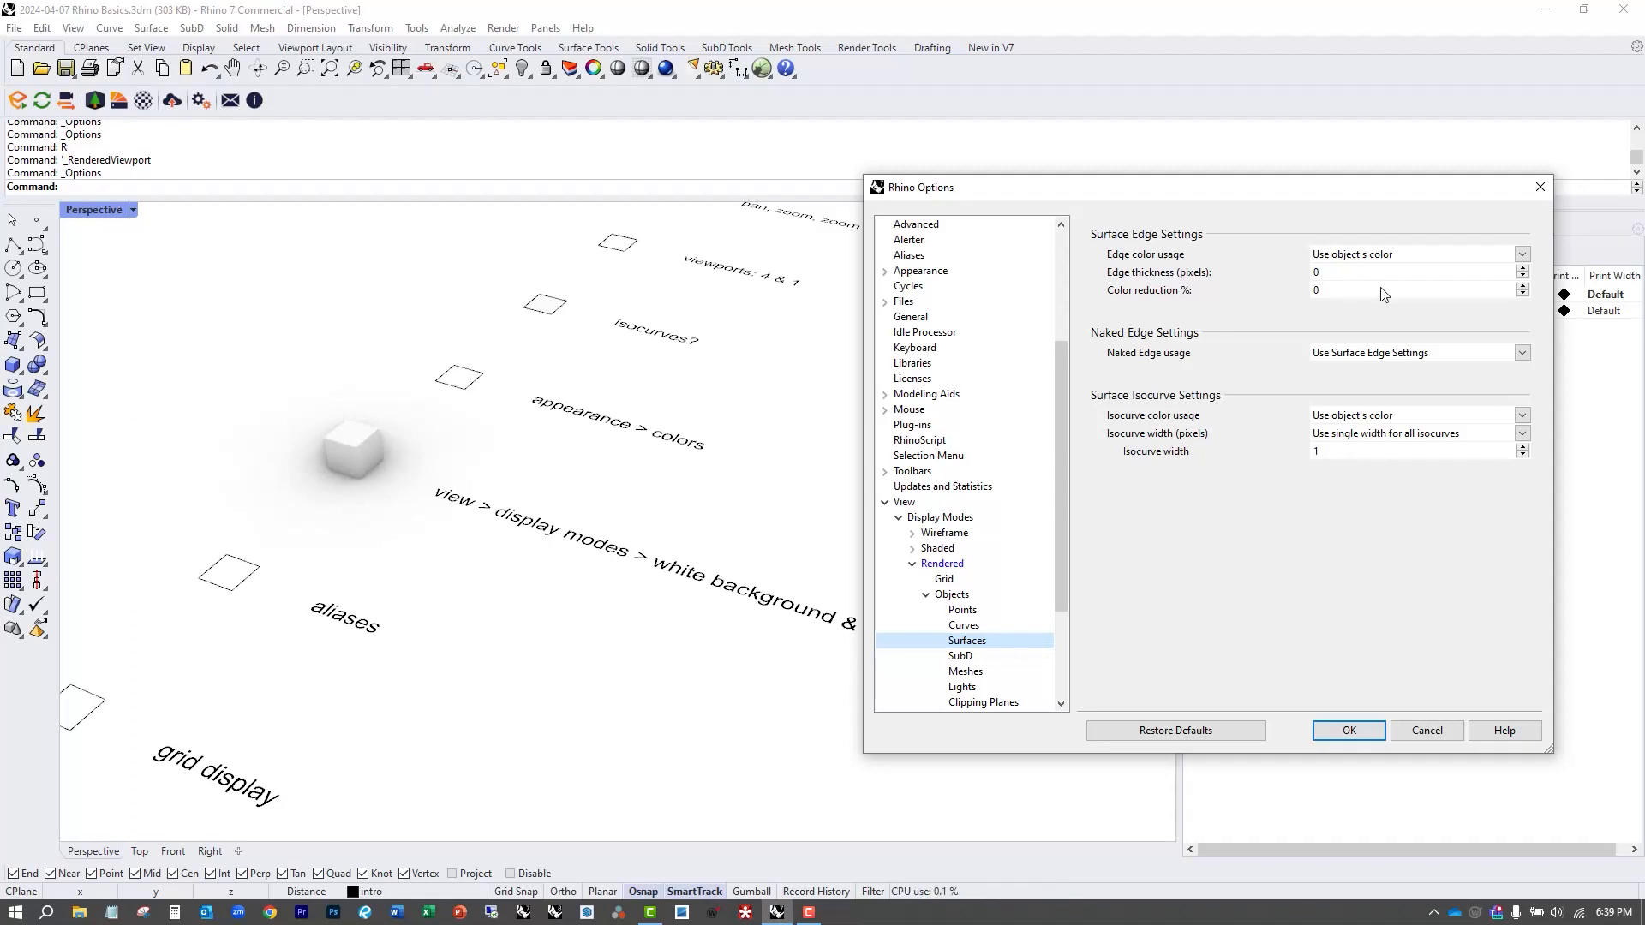
pyautogui.click(1521, 270)
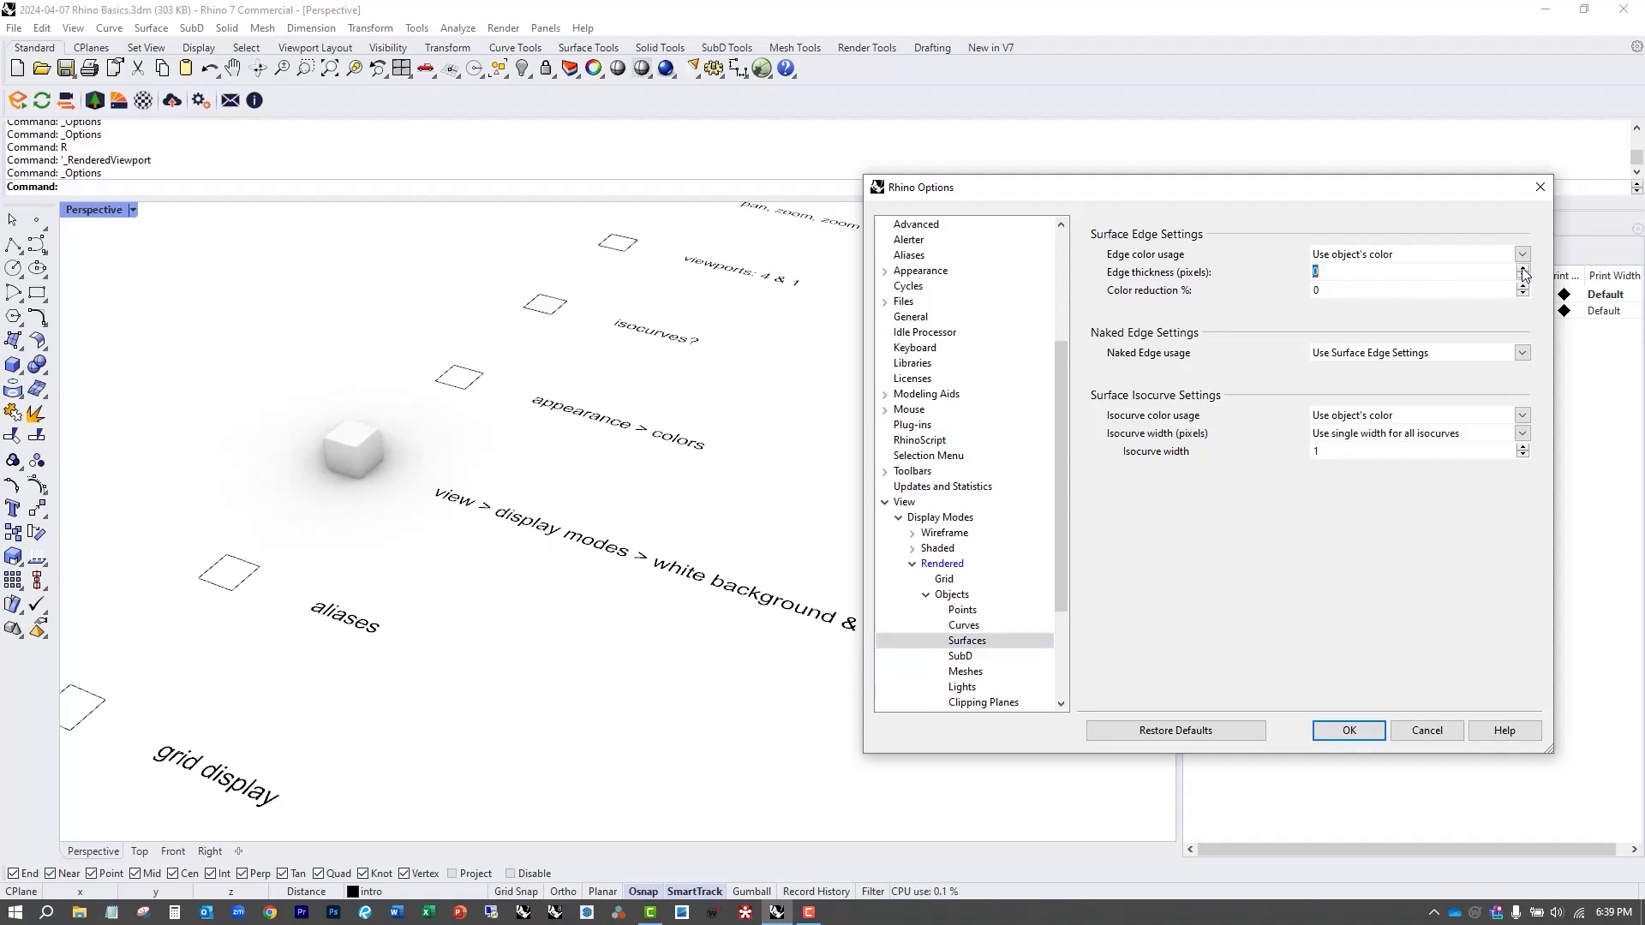
pyautogui.click(1348, 731)
# Zoom in on the cube using the Z alias and a window, and inspect its edges and shading.
pyautogui.scroll(5, 438, 481)
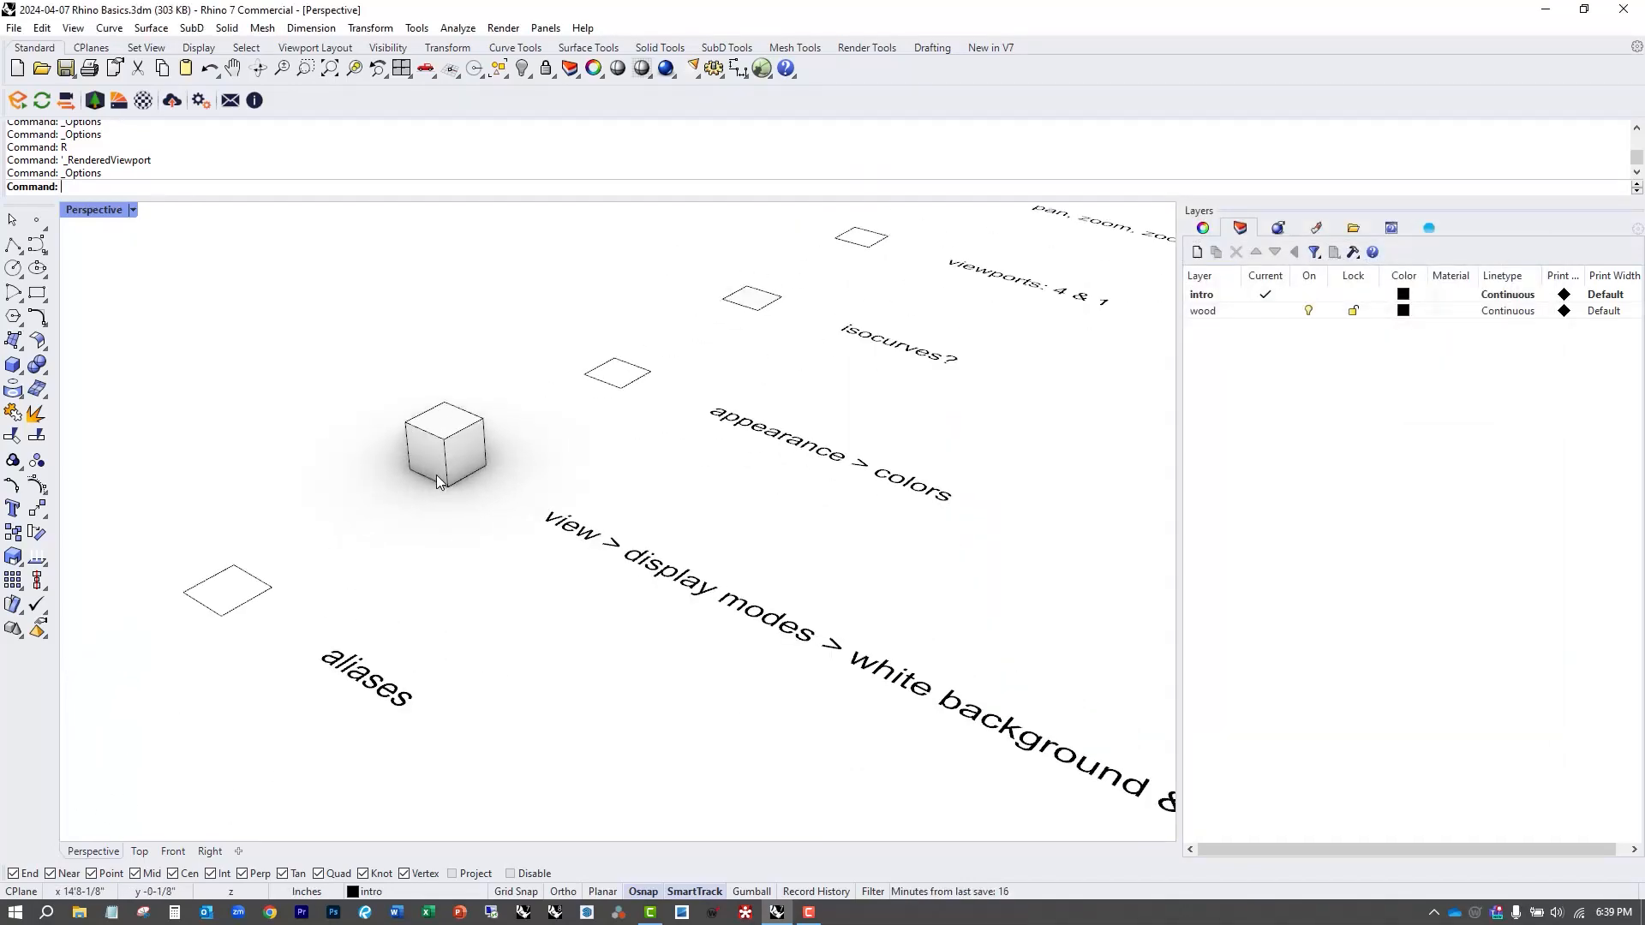
pyautogui.write('z')
pyautogui.press('Return')
pyautogui.moveTo(318, 378); pyautogui.dragTo(655, 601)
pyautogui.moveTo(563, 458); pyautogui.dragTo(600, 415, button='right')
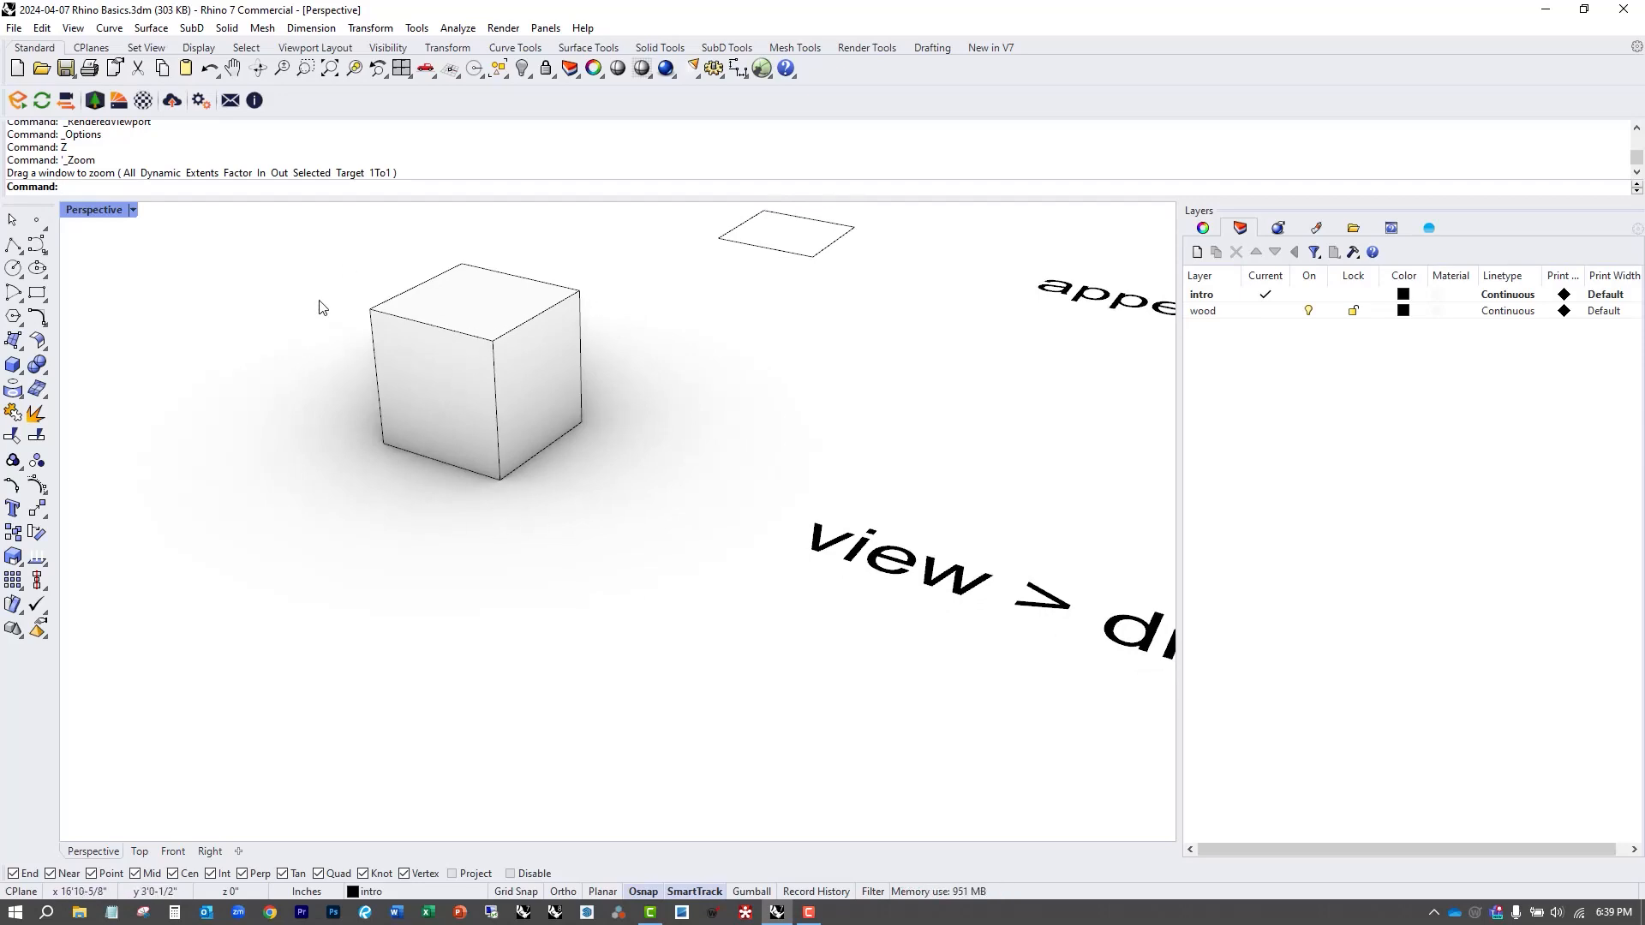
# Select the square beside the "appearance > colors" label to check the selection color, and clear the selection.
pyautogui.scroll(-5, 450, 495)
pyautogui.moveTo(455, 499); pyautogui.dragTo(690, 540, button='right')
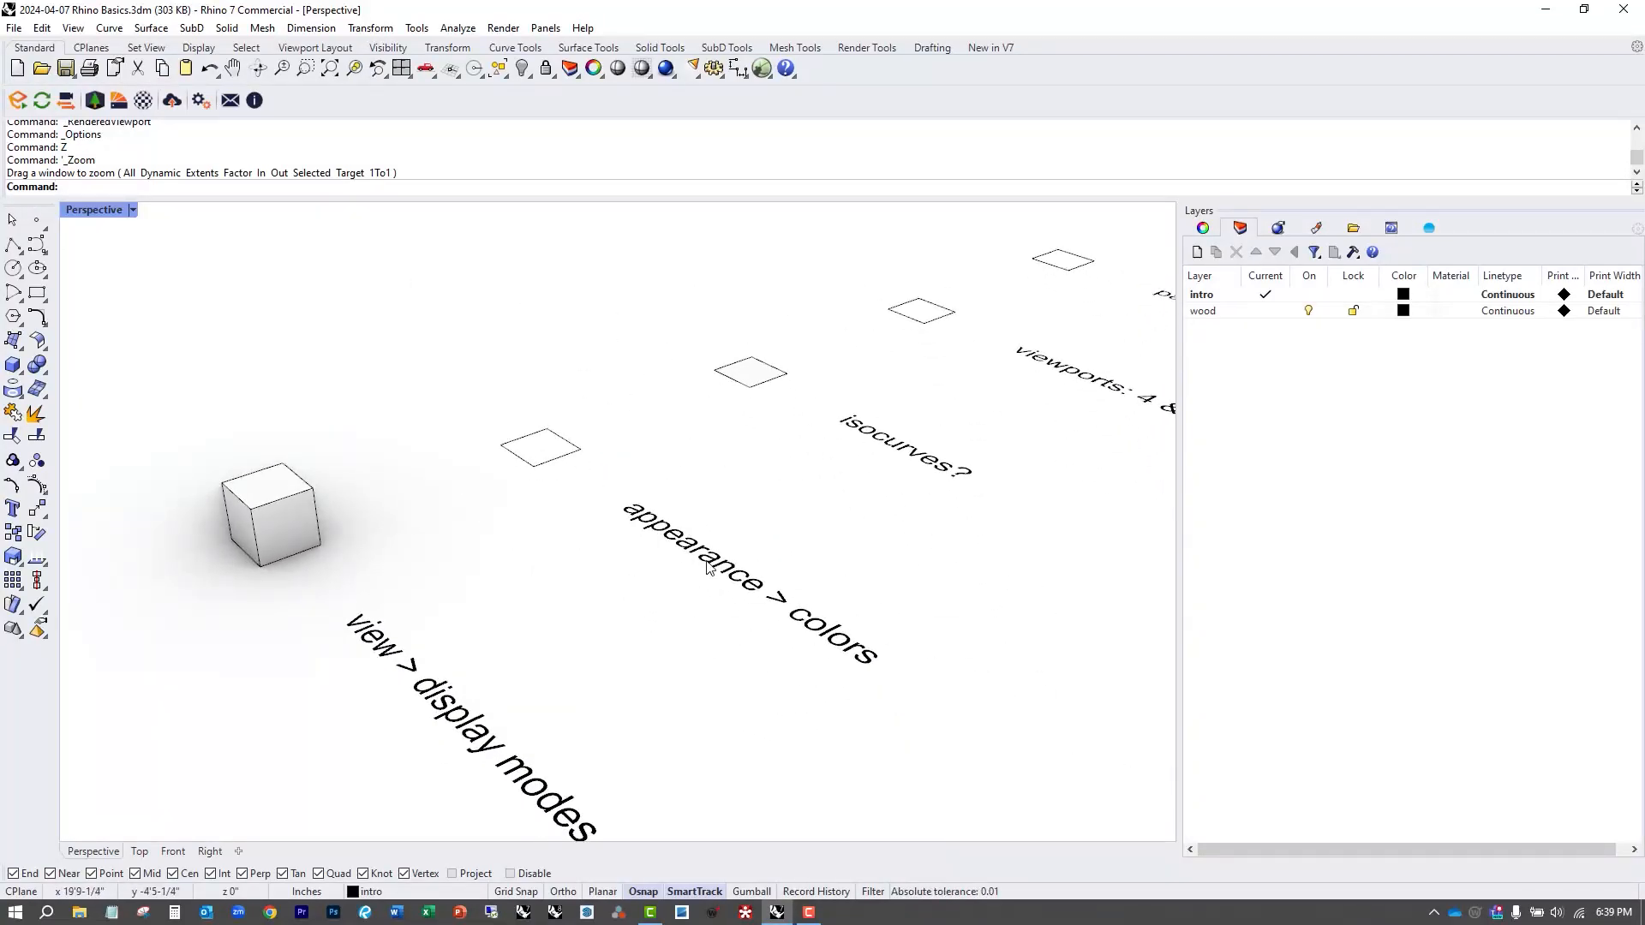
pyautogui.click(538, 462)
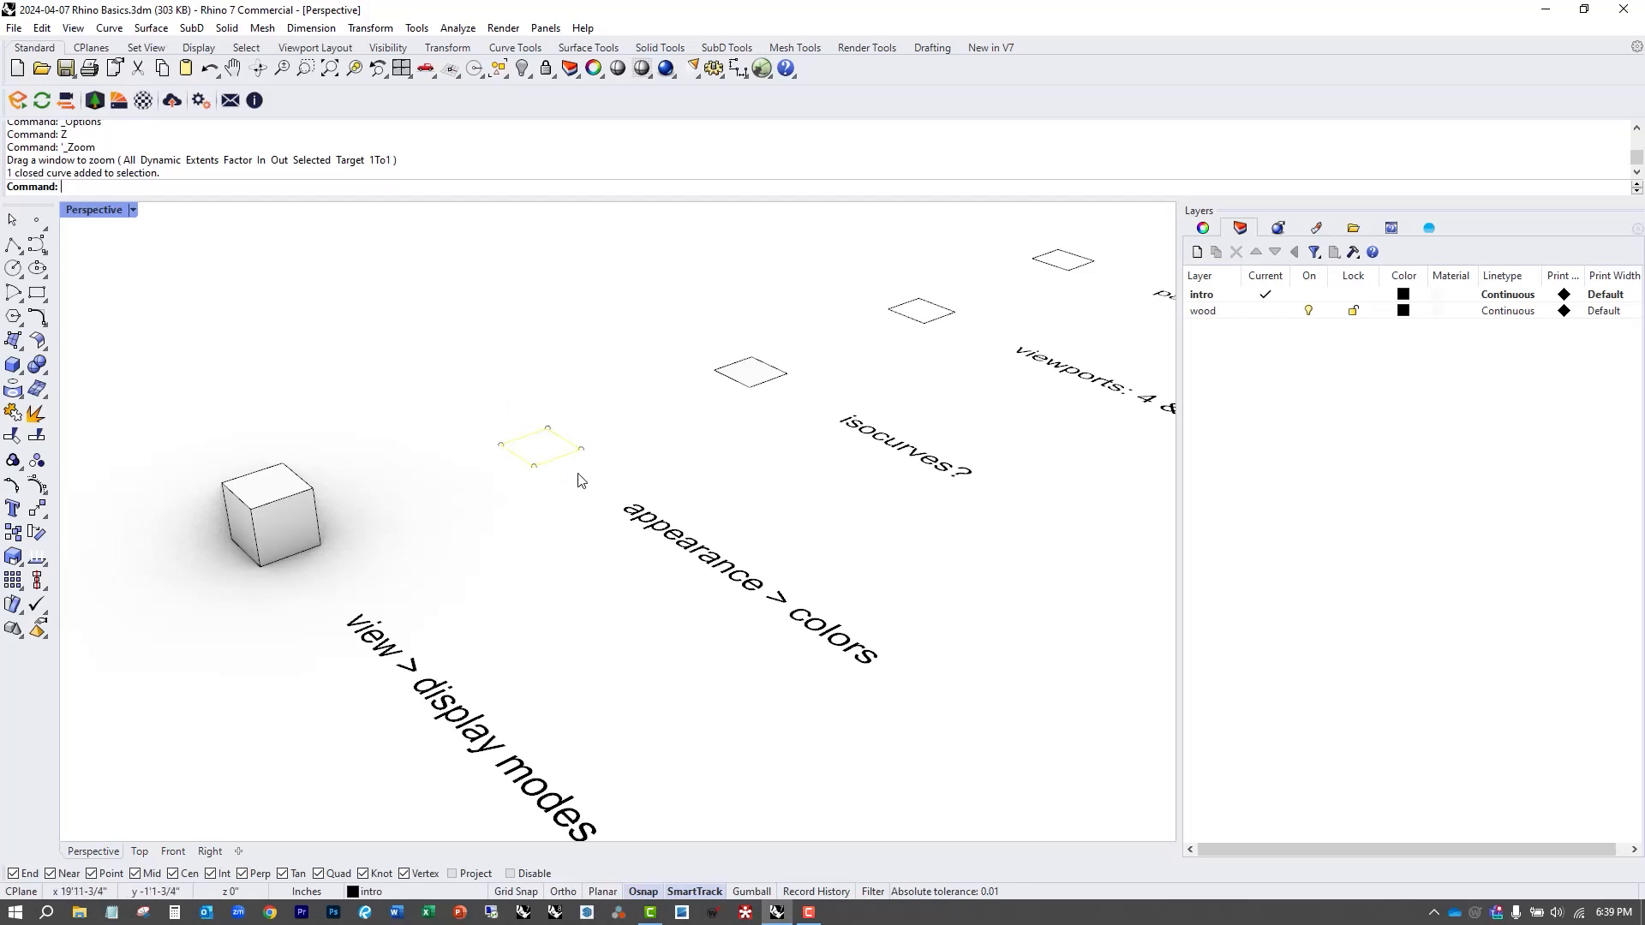
pyautogui.click(574, 480)
# Change the selected objects color to cyan in the Appearance color options and apply the change.
pyautogui.click(417, 28)
pyautogui.click(487, 477)
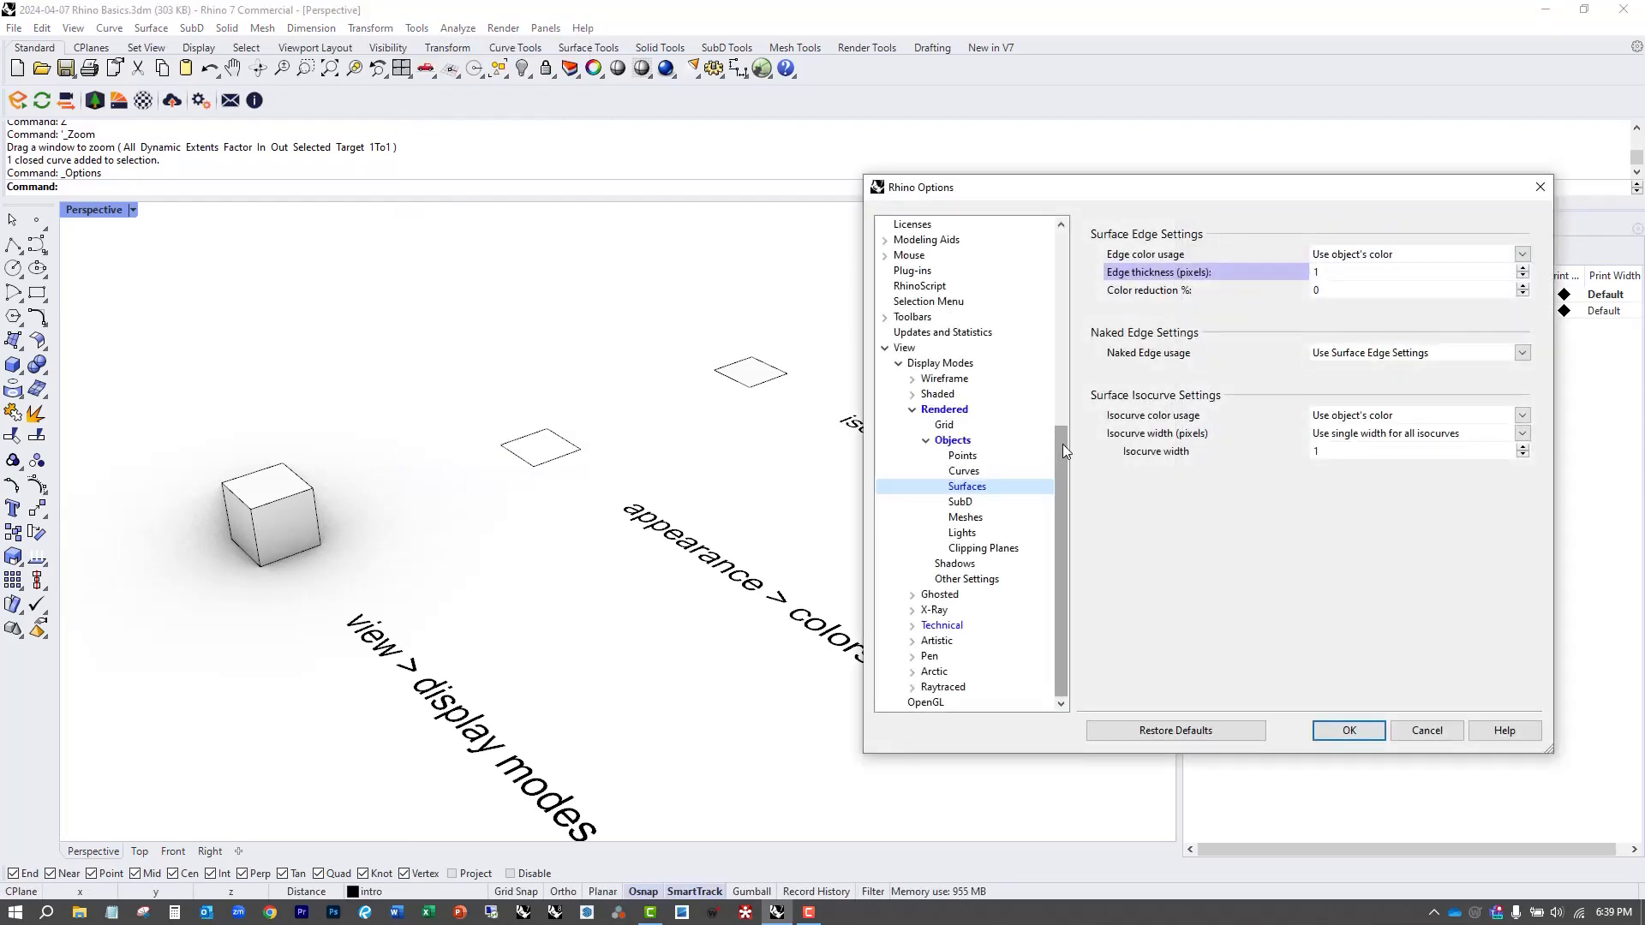
pyautogui.scroll(7, 1045, 428)
pyautogui.scroll(1, 1016, 271)
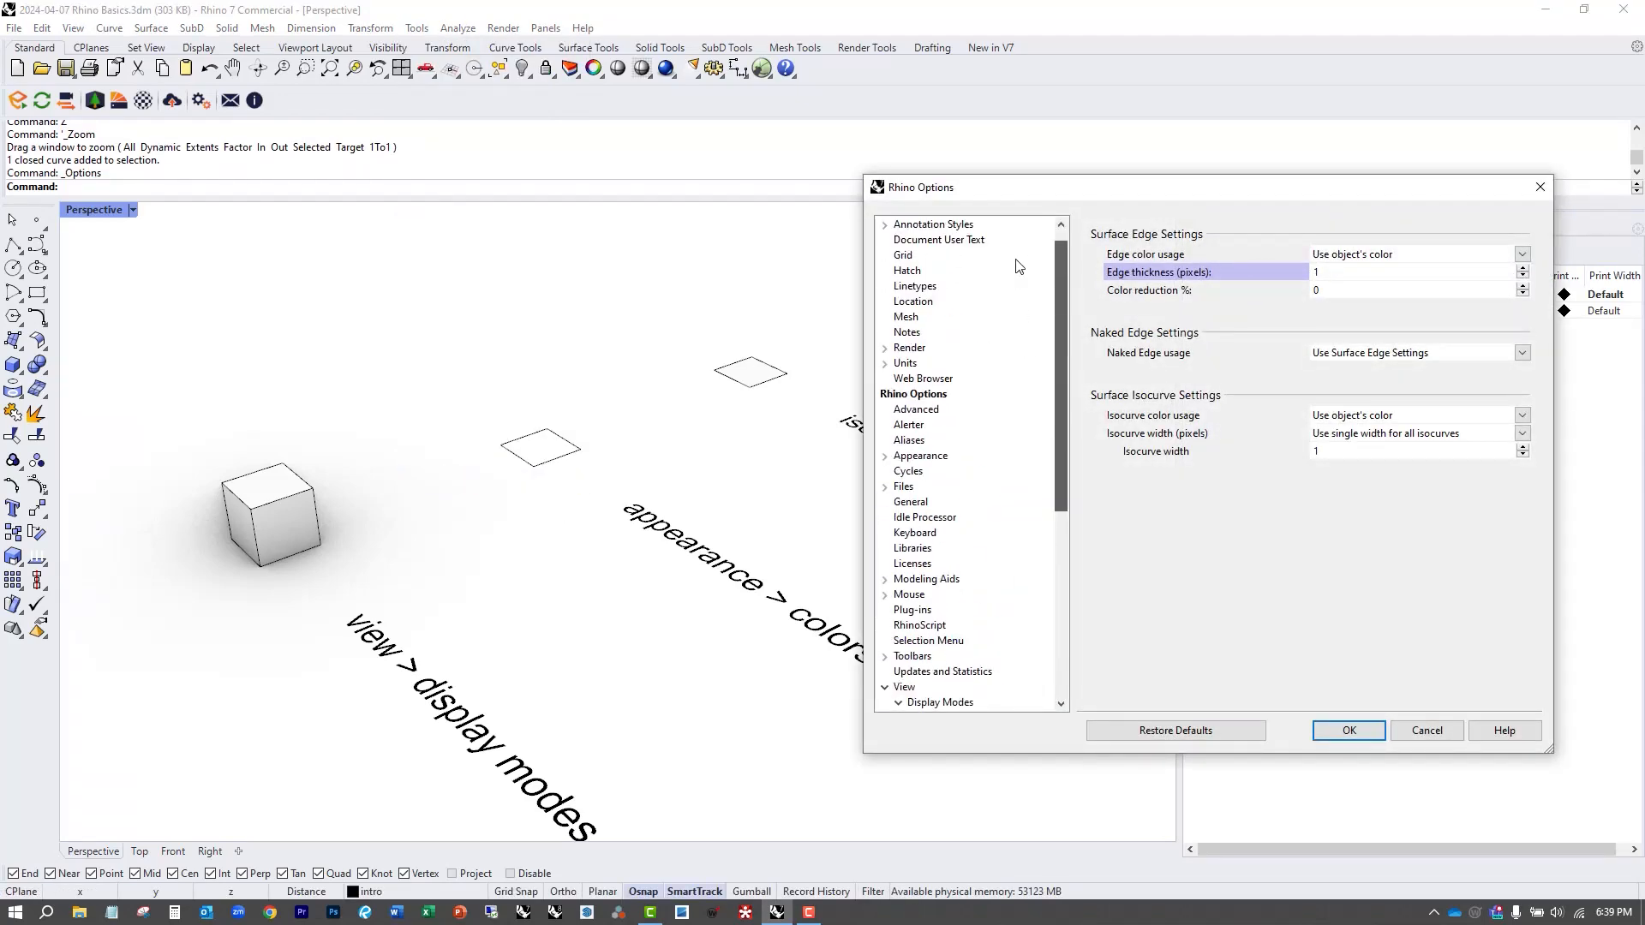
pyautogui.click(911, 456)
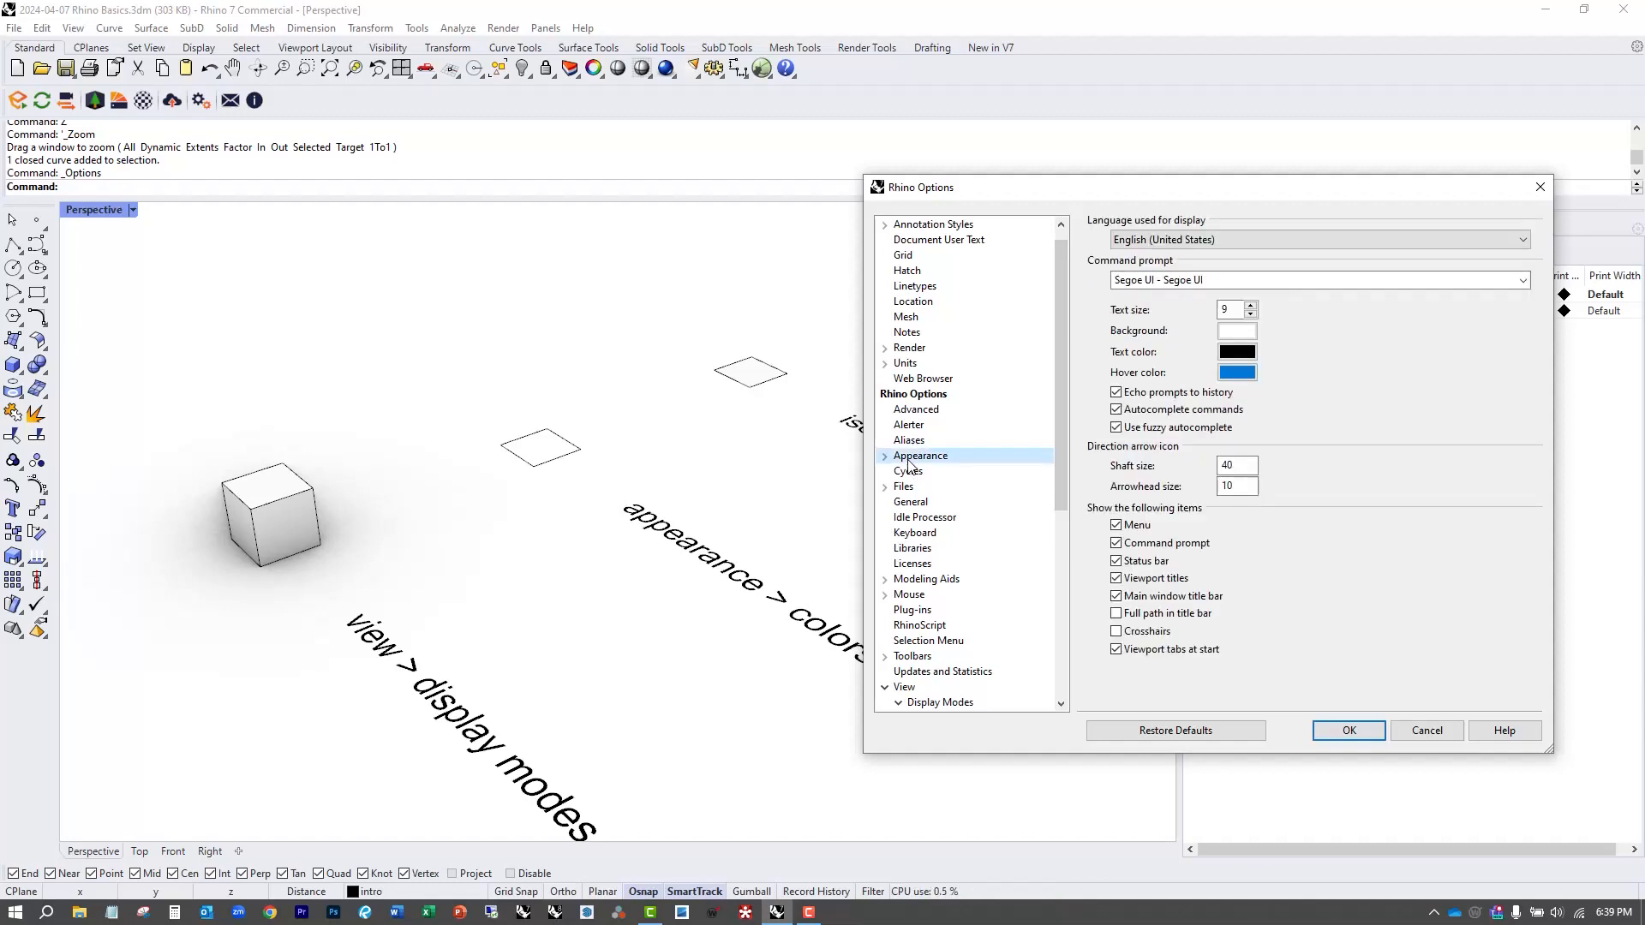
pyautogui.click(885, 456)
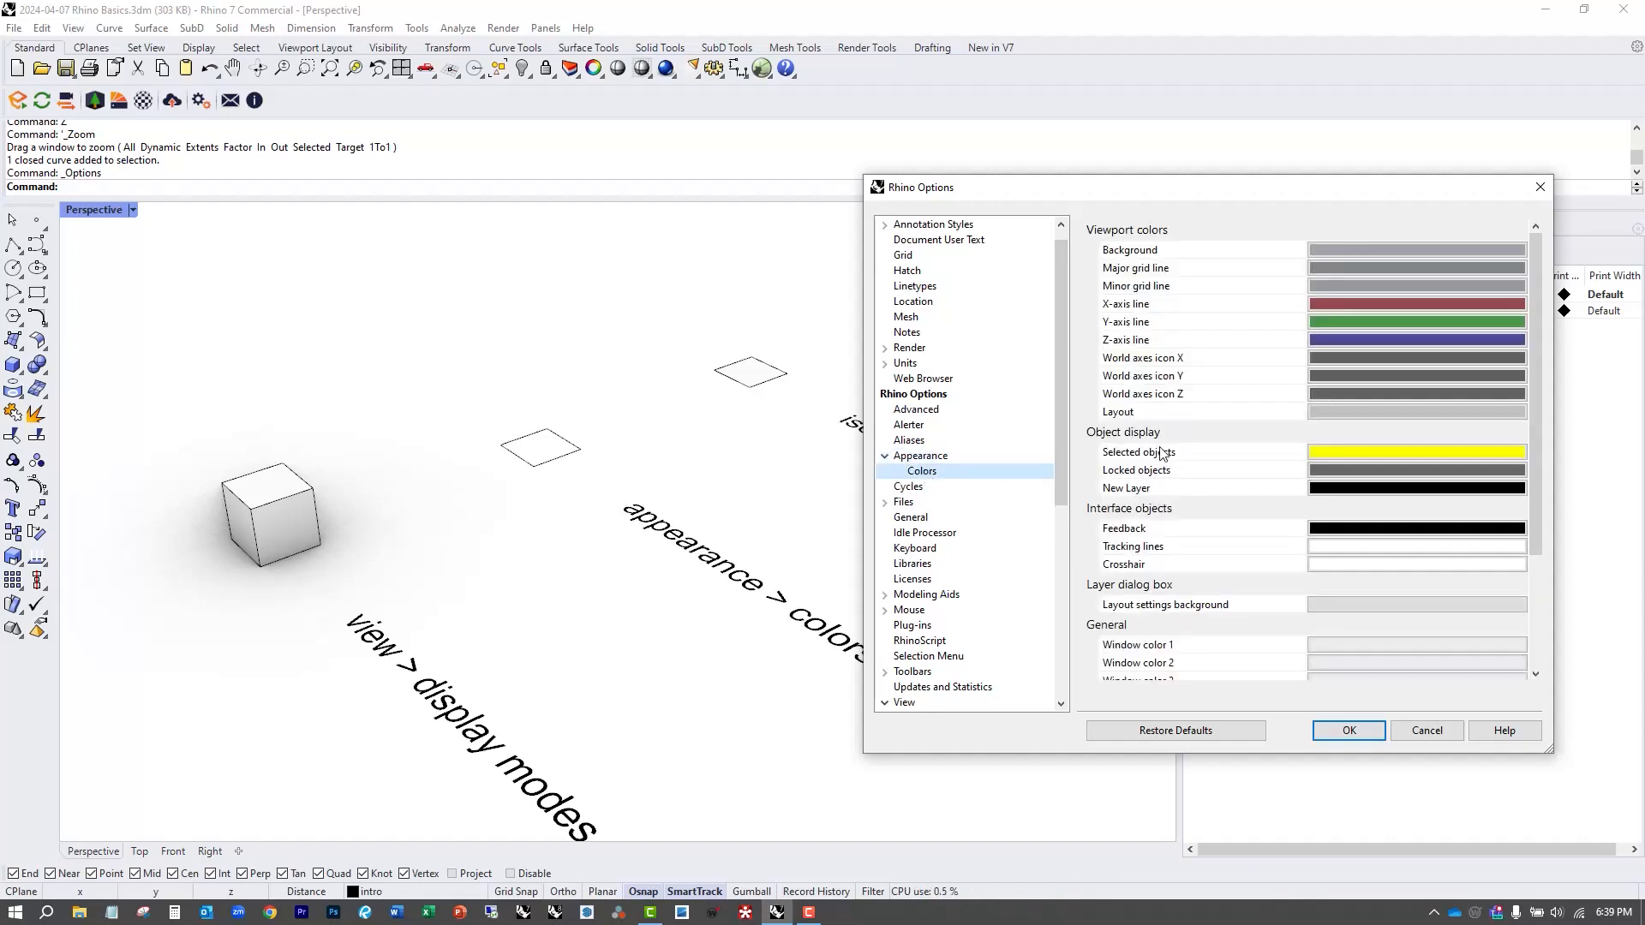
pyautogui.click(1370, 454)
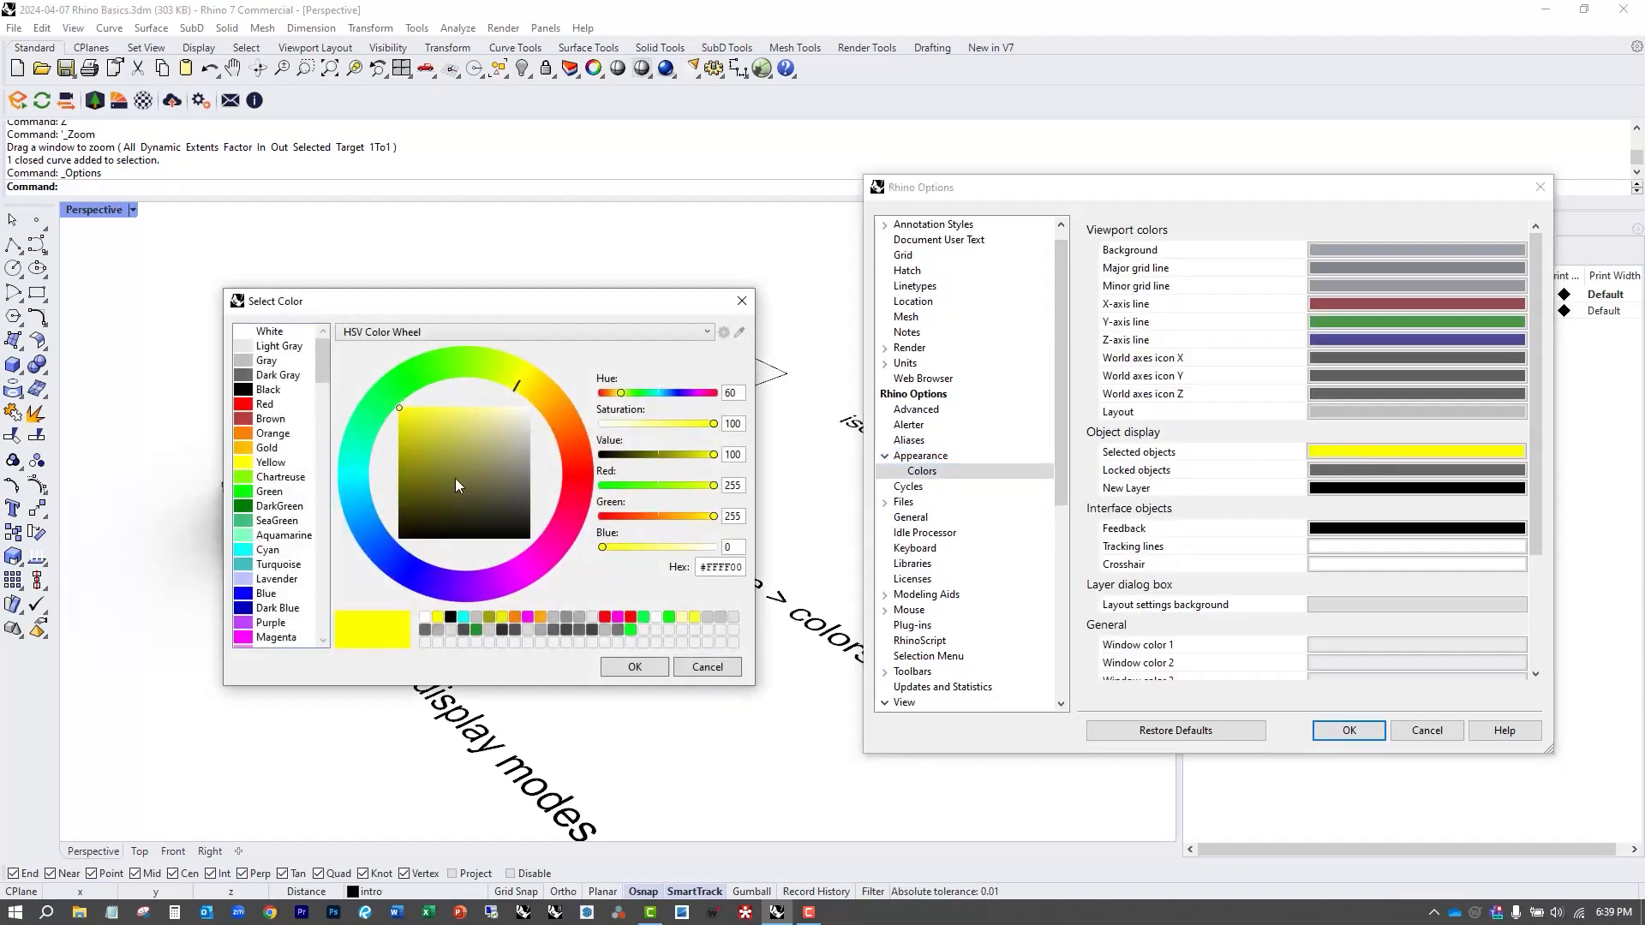
pyautogui.click(248, 550)
pyautogui.click(623, 672)
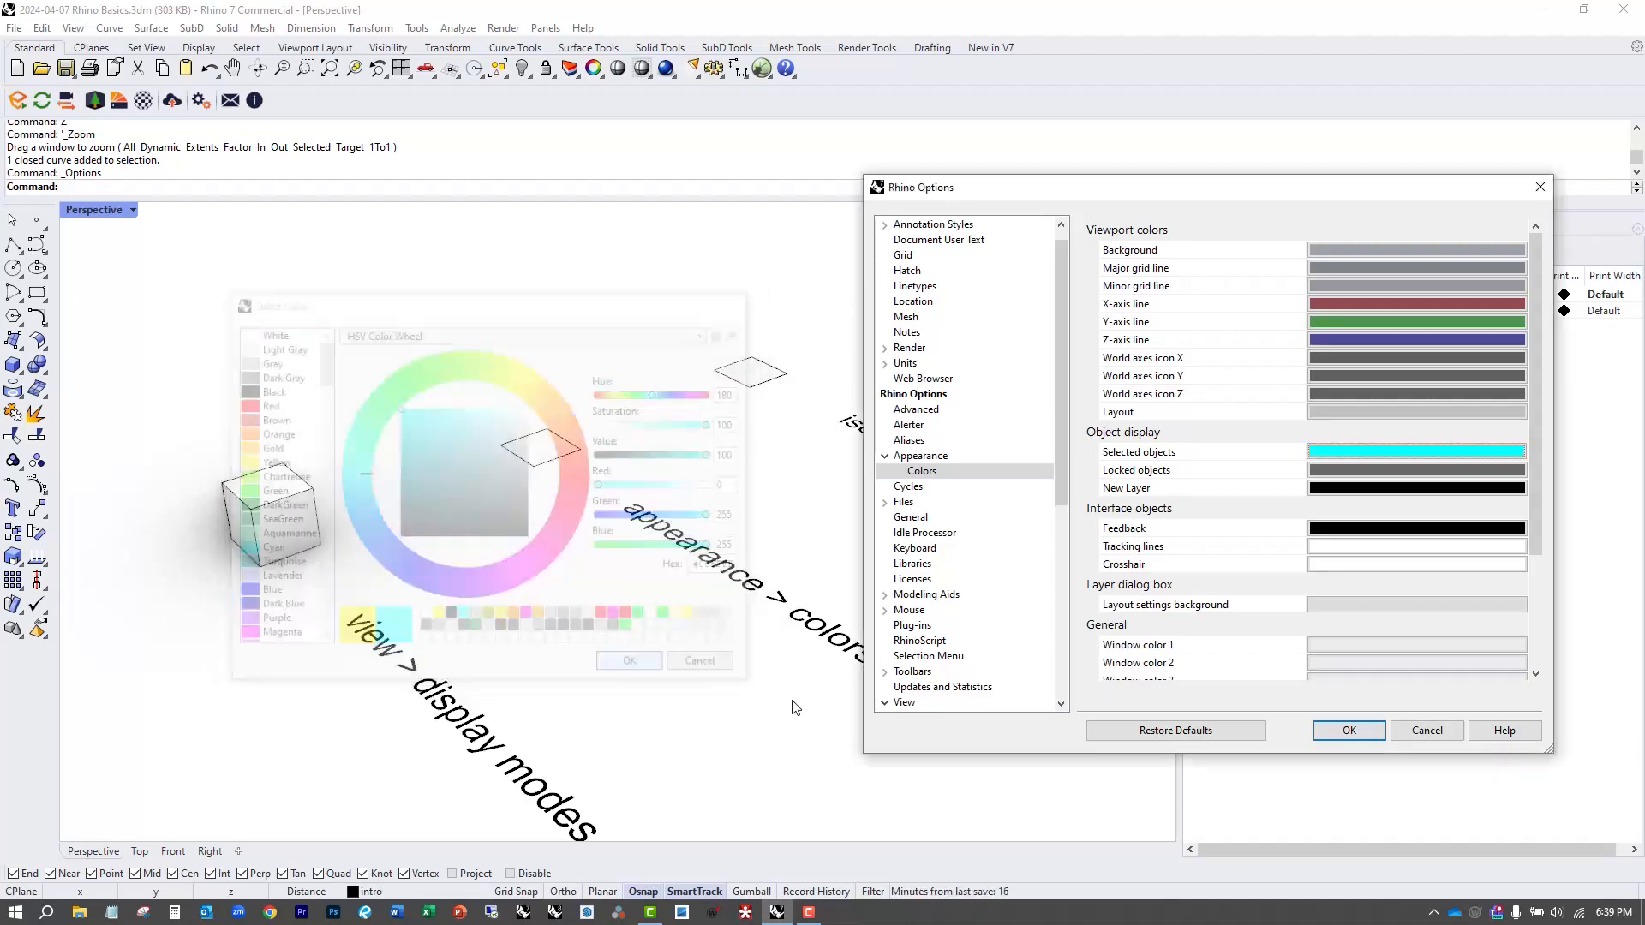
pyautogui.click(1328, 732)
# Select the square beside "appearance > colors", compare its highlight in Wireframe (W) and Rendered (R) display, and clear the selection.
pyautogui.moveTo(421, 385); pyautogui.dragTo(666, 545)
pyautogui.scroll(3, 522, 476)
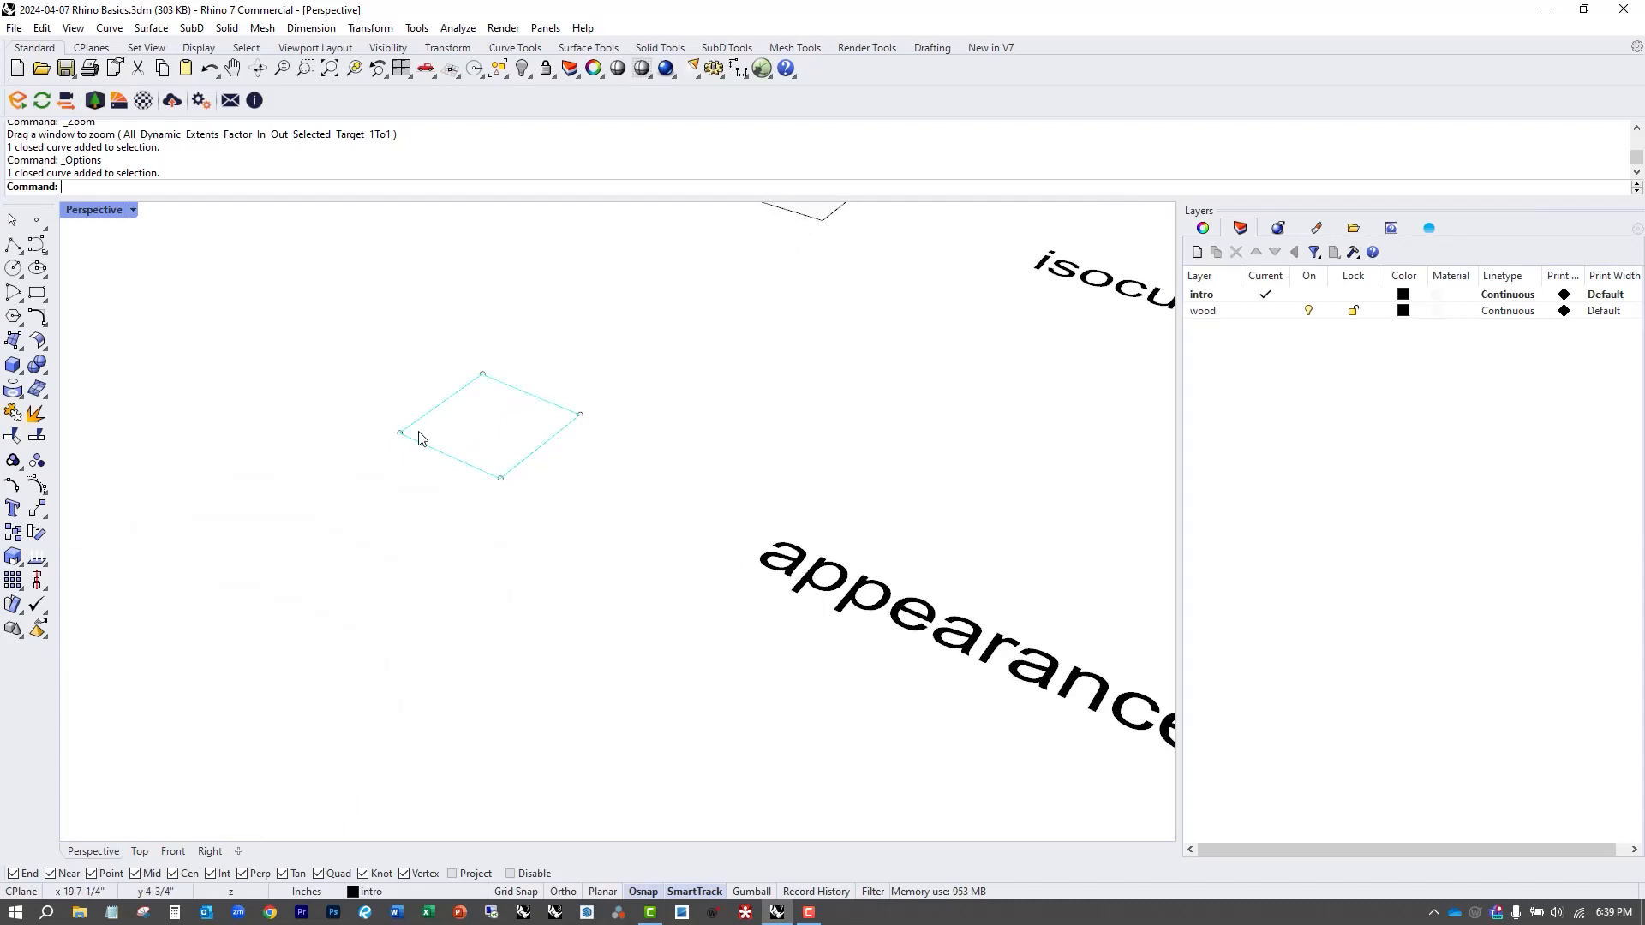
pyautogui.write('W')
pyautogui.press('Return')
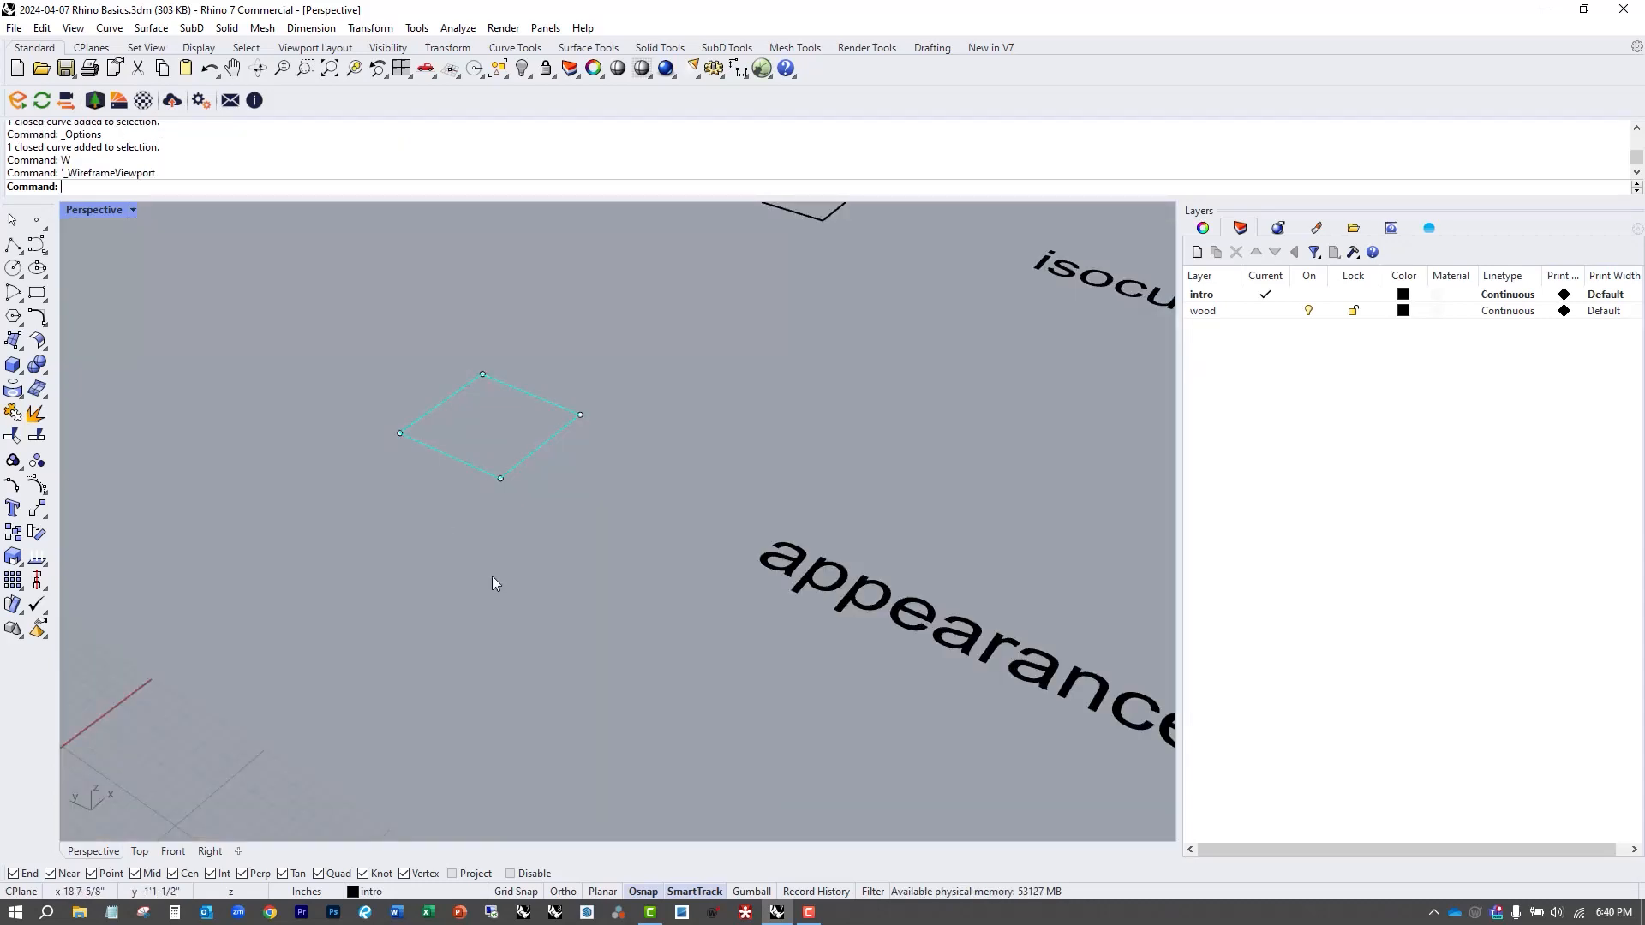
pyautogui.write('R')
pyautogui.press('Return')
pyautogui.scroll(-3, 494, 583)
pyautogui.scroll(-5, 494, 578)
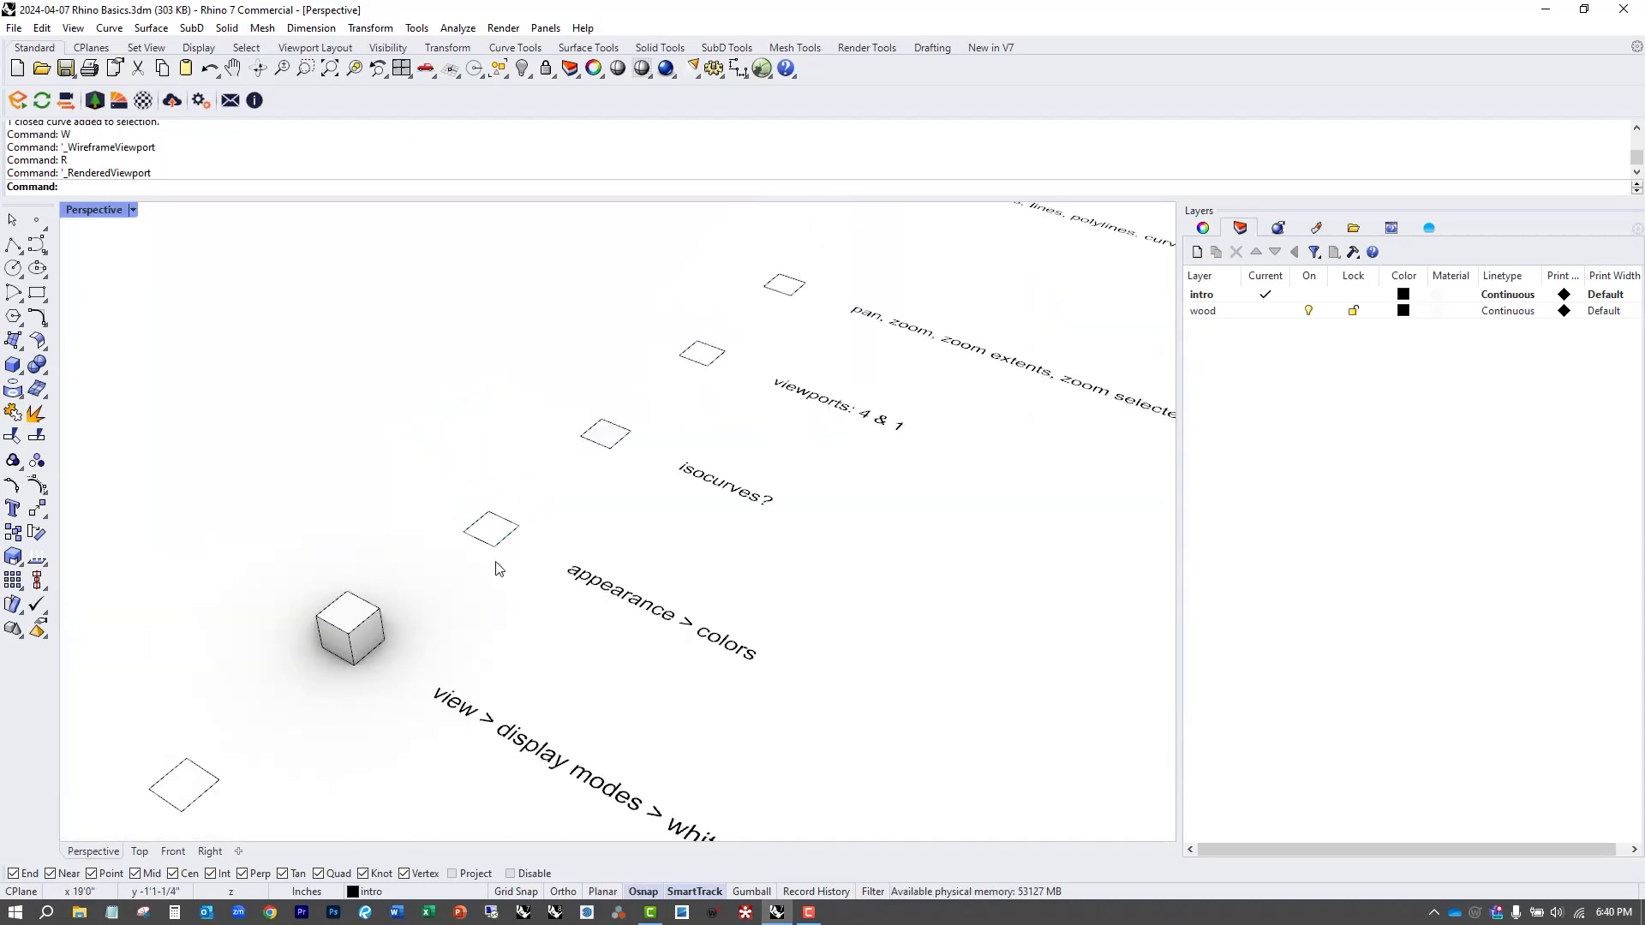
pyautogui.moveTo(410, 450); pyautogui.dragTo(551, 565)
pyautogui.click(843, 741)
# Make sure "Show surface isocurves" is turned off under Default surface isocurve density in the General options.
pyautogui.moveTo(841, 703); pyautogui.dragTo(569, 518, button='right')
pyautogui.scroll(2, 568, 518)
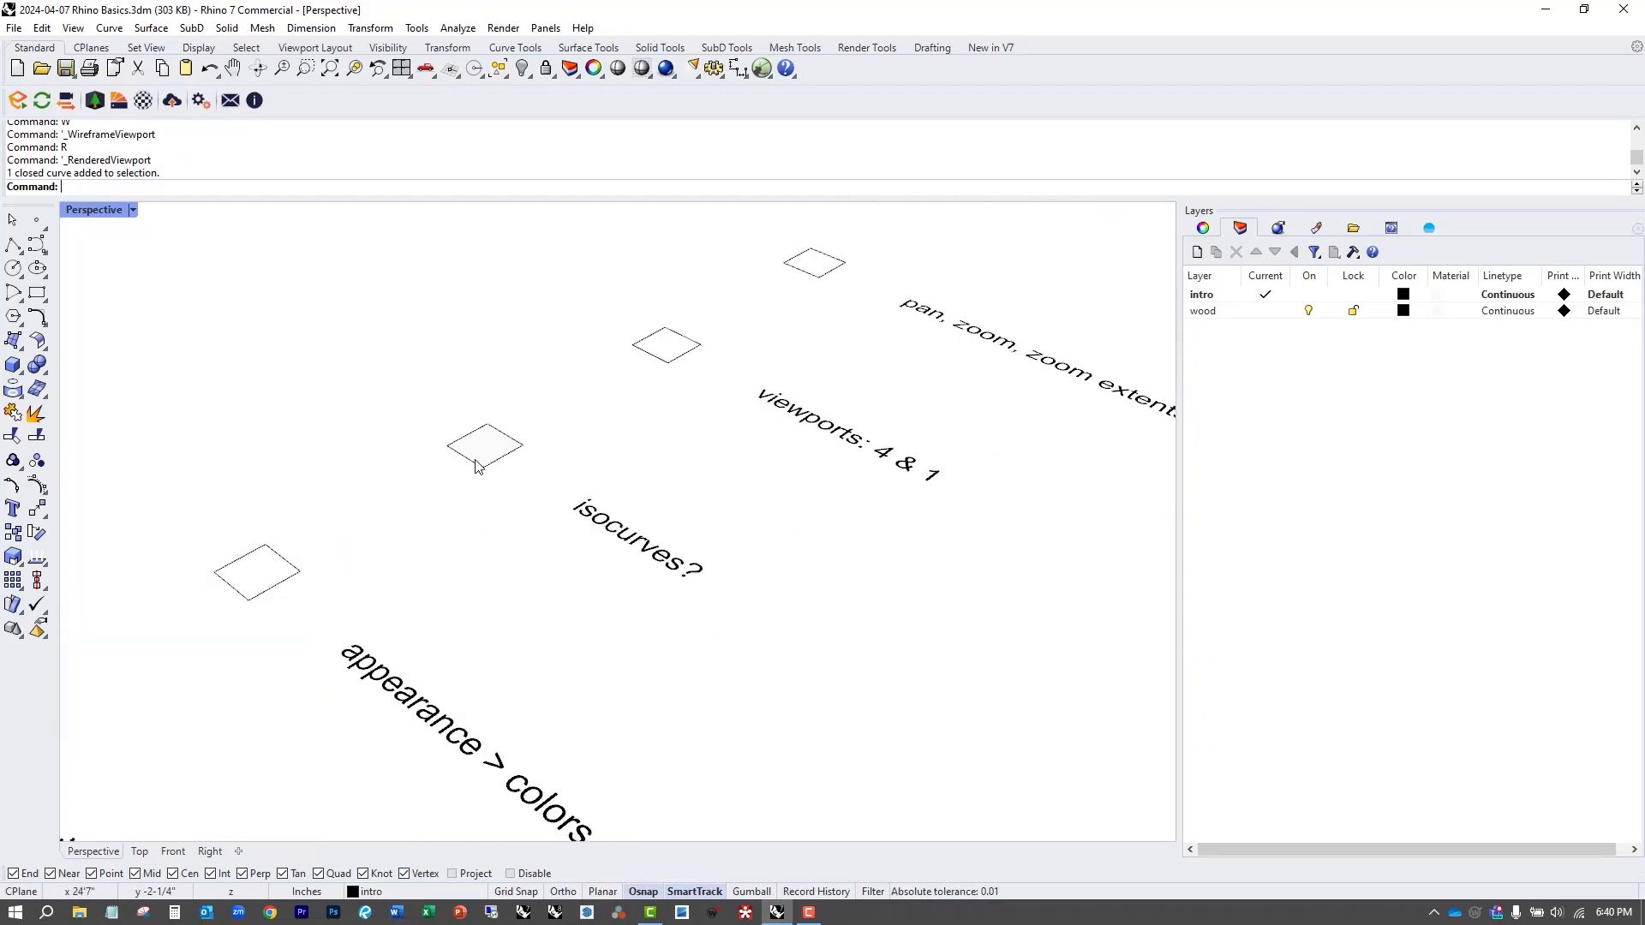
pyautogui.scroll(2, 488, 454)
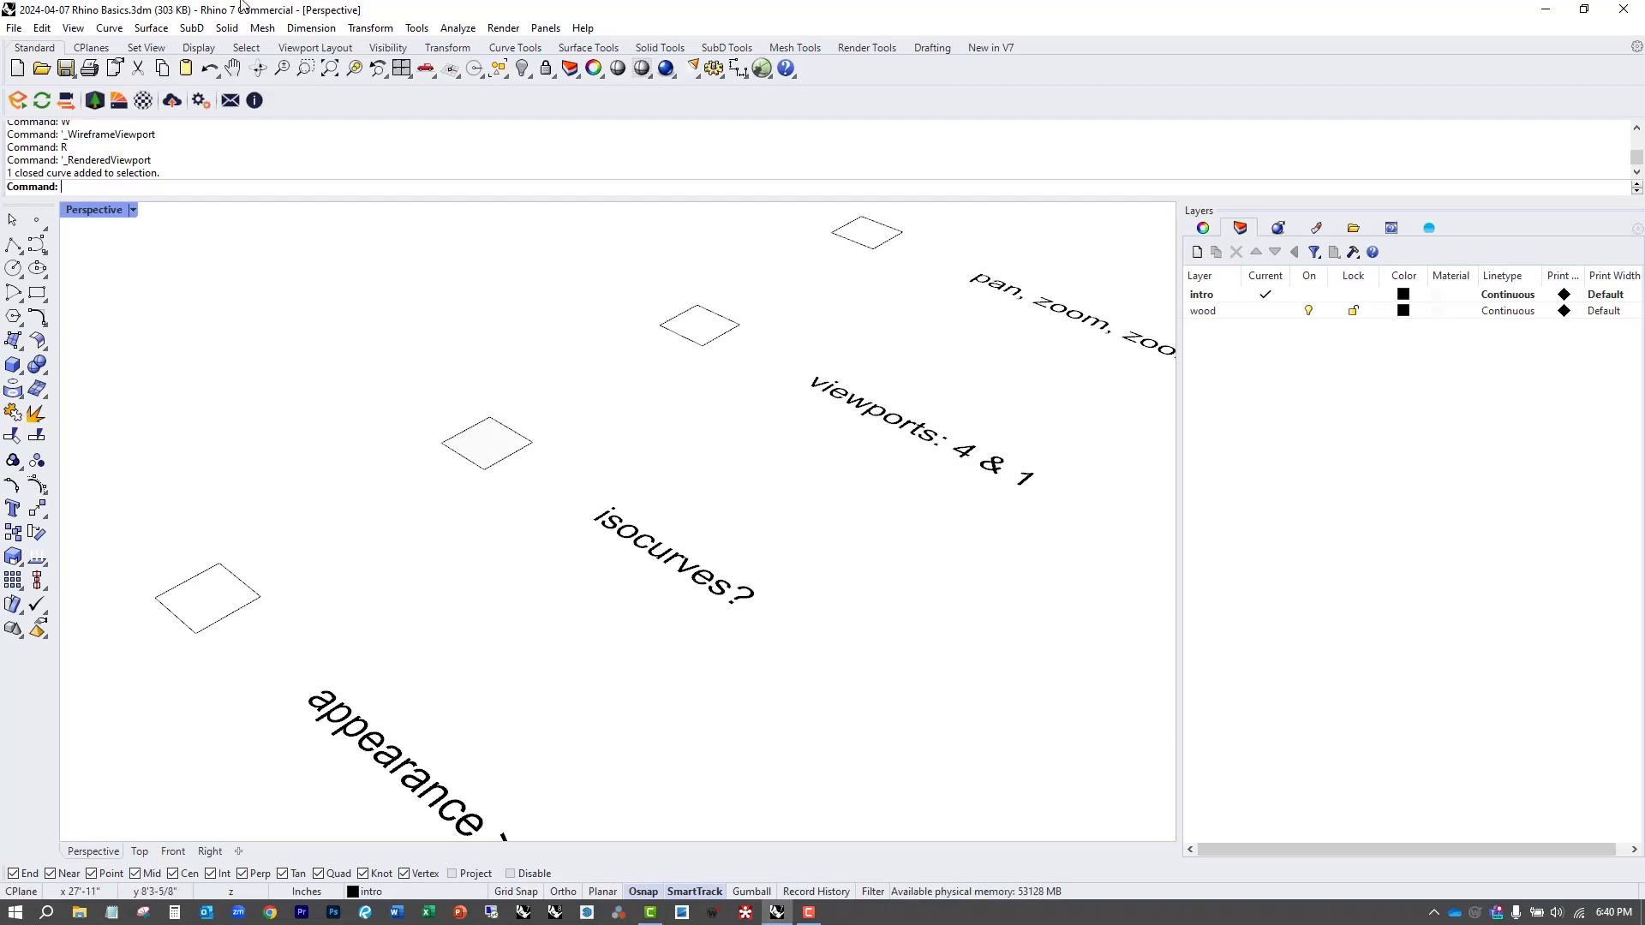
pyautogui.click(417, 27)
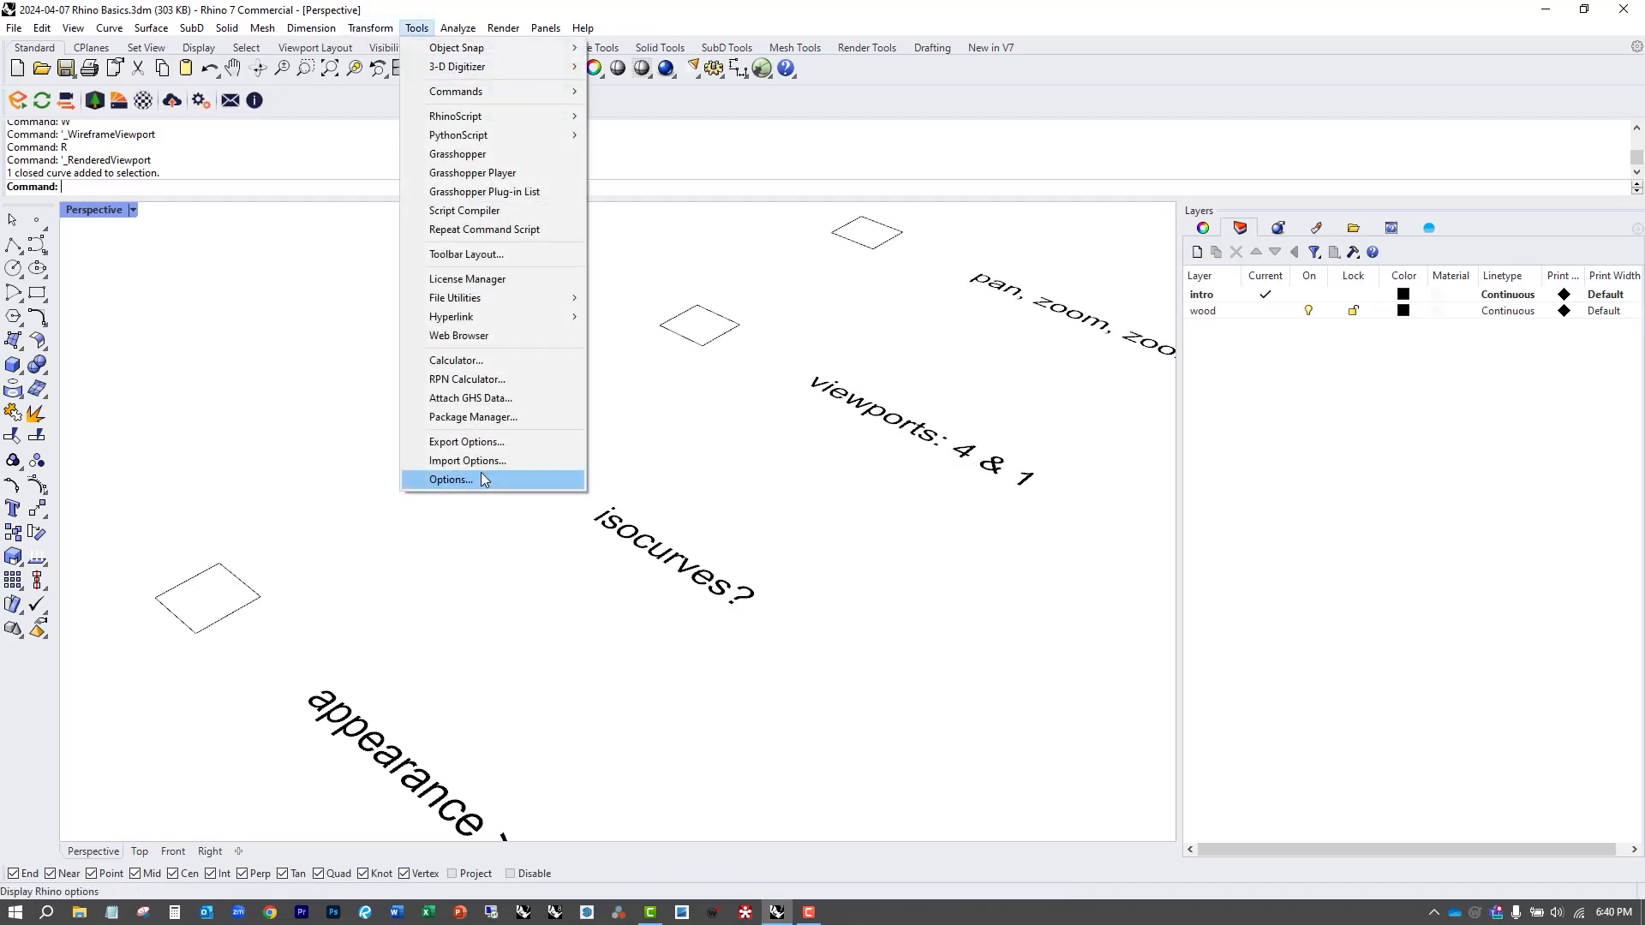
pyautogui.click(481, 471)
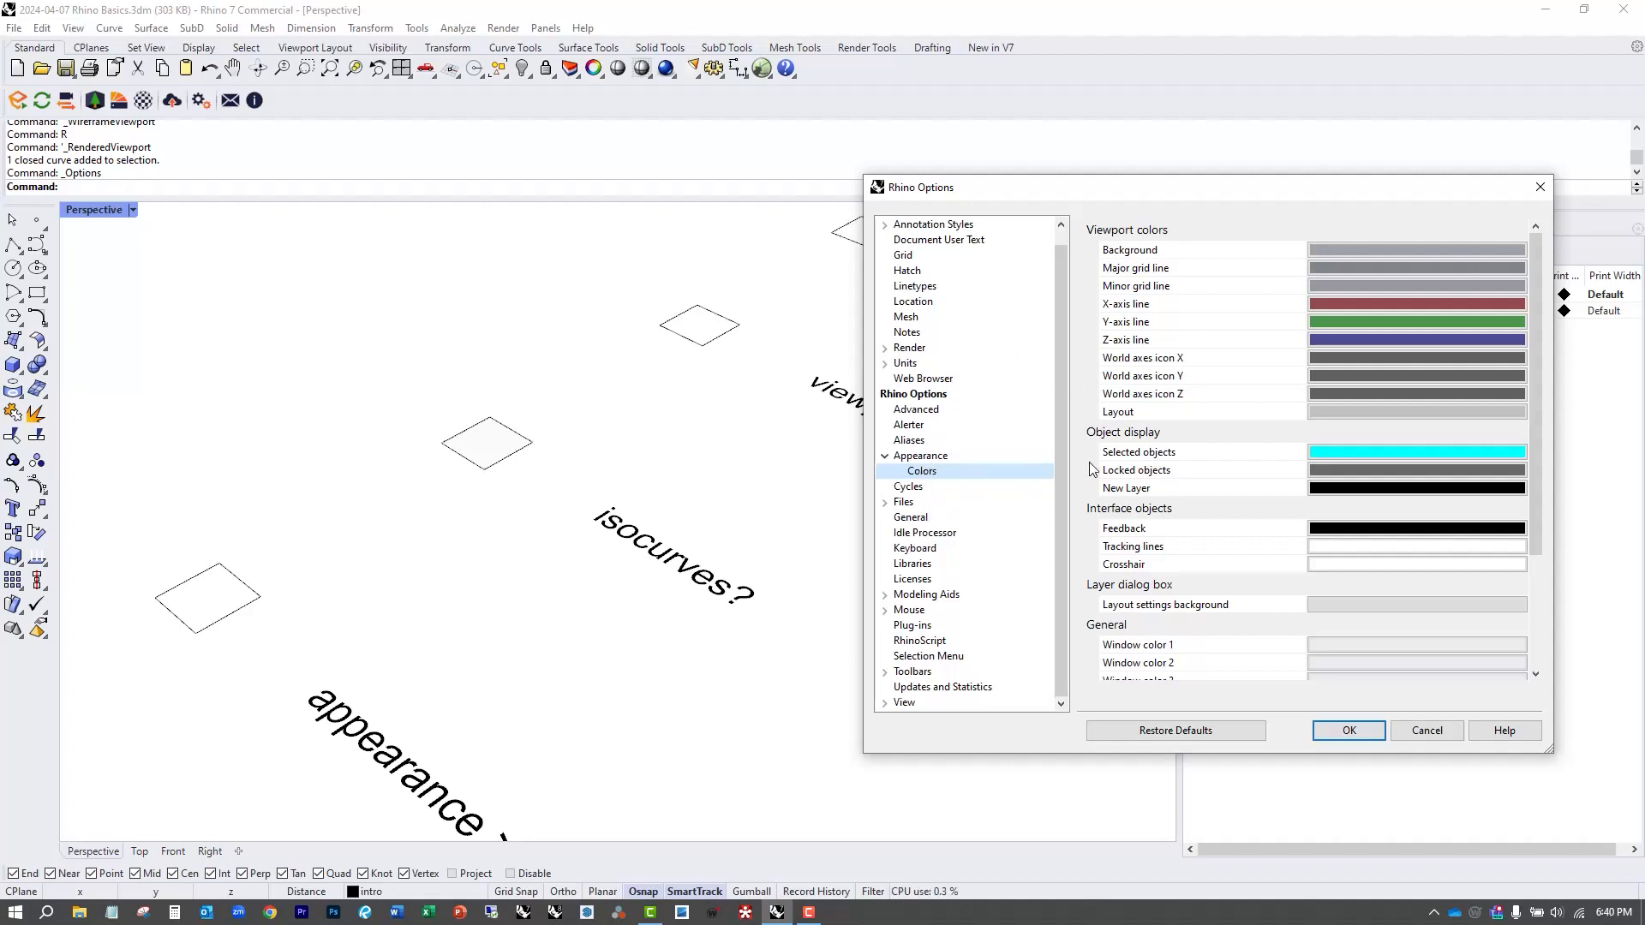
pyautogui.click(911, 517)
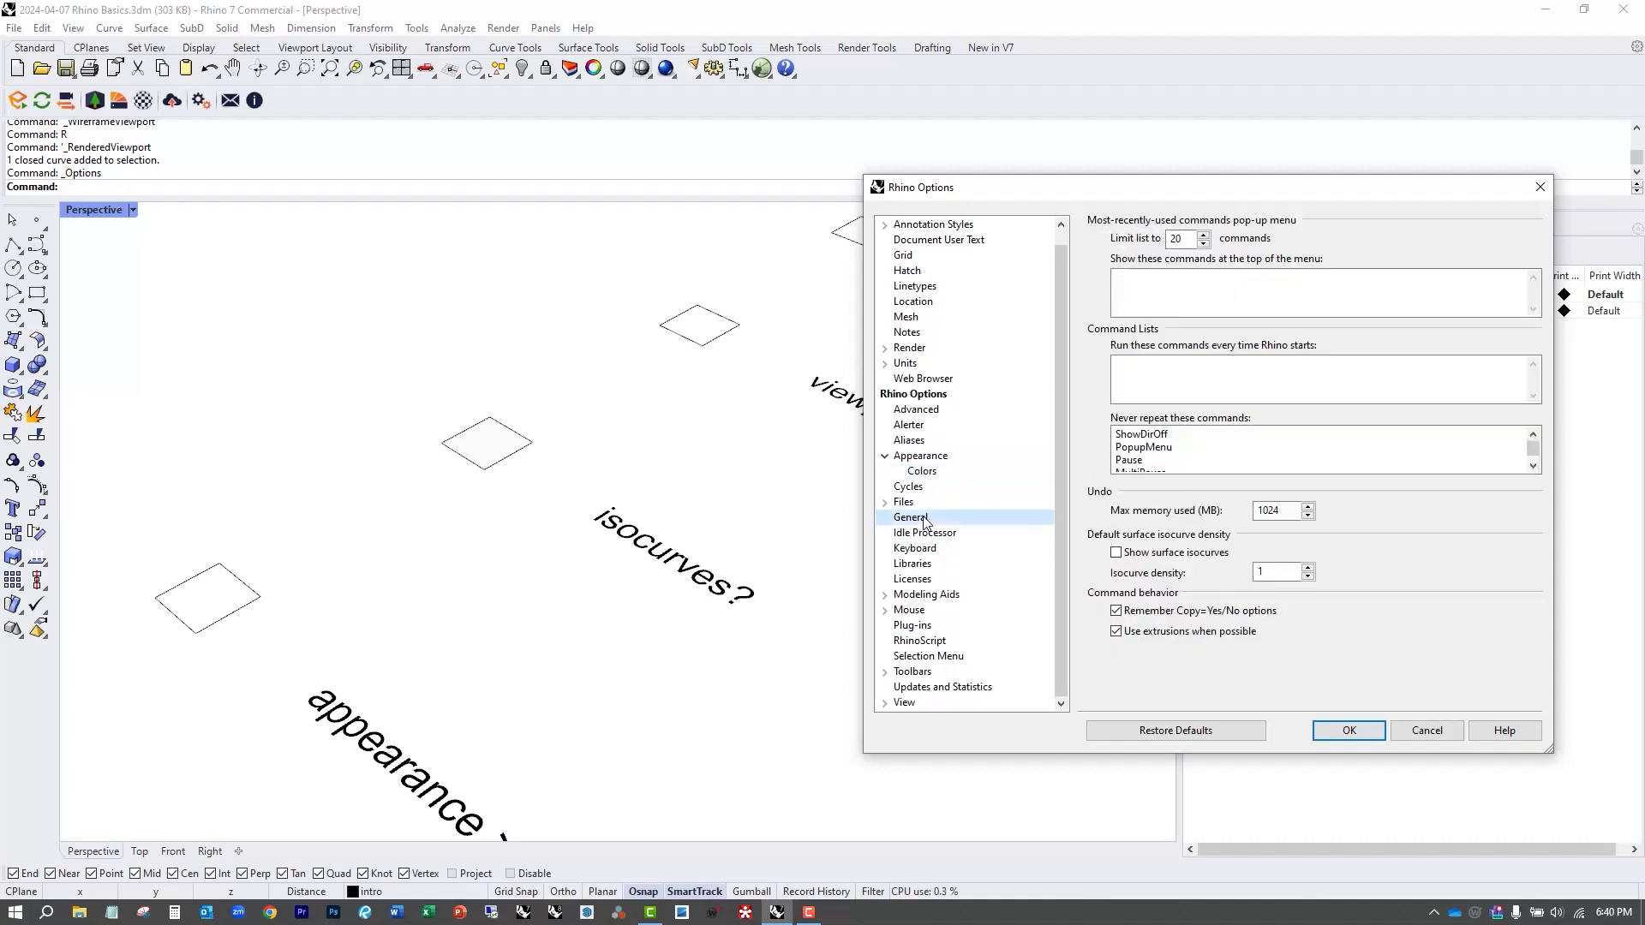
pyautogui.click(1116, 552)
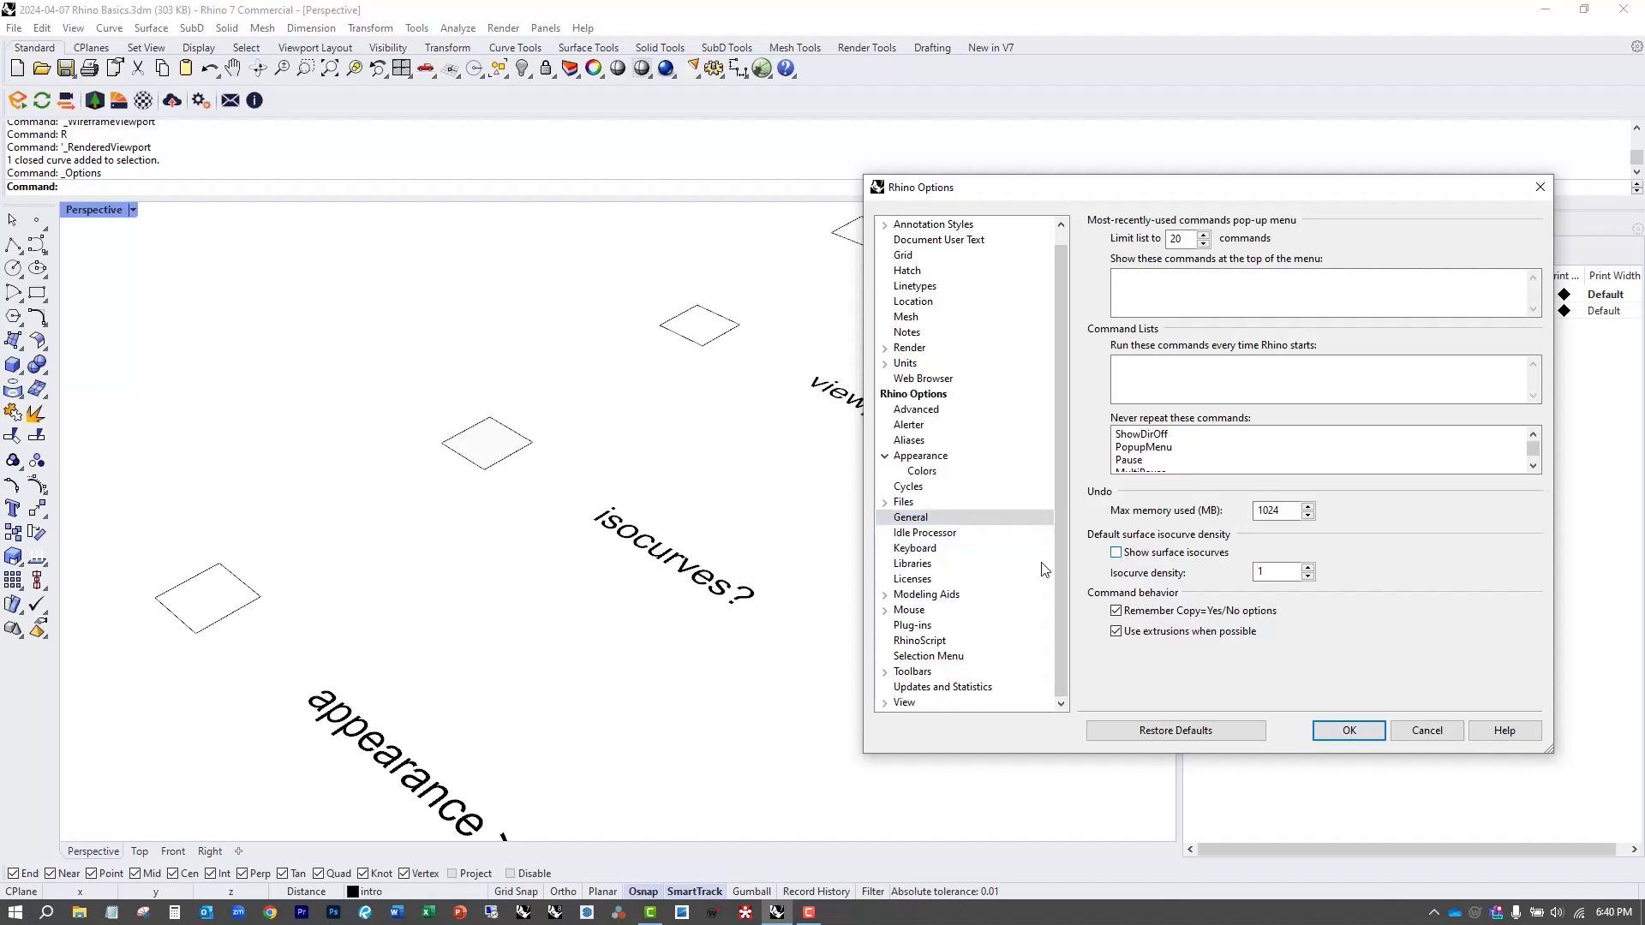
# Set the isocurve width to 1 in the Rendered display mode's Surfaces settings and accept the options.
pyautogui.click(884, 702)
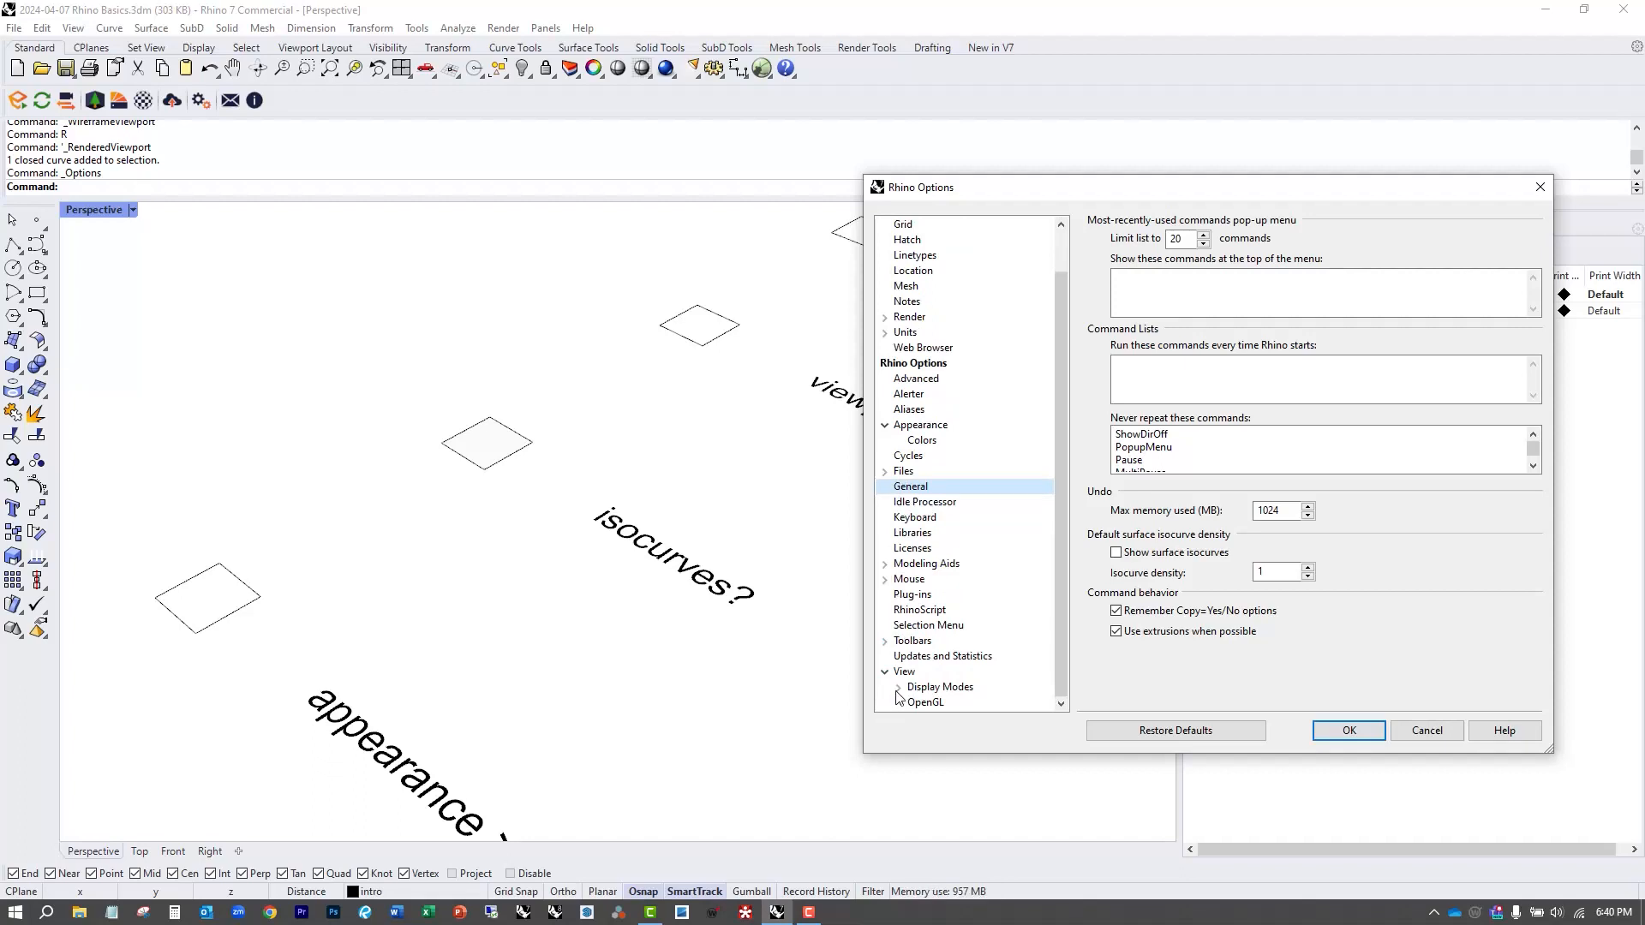
pyautogui.click(899, 688)
pyautogui.click(912, 595)
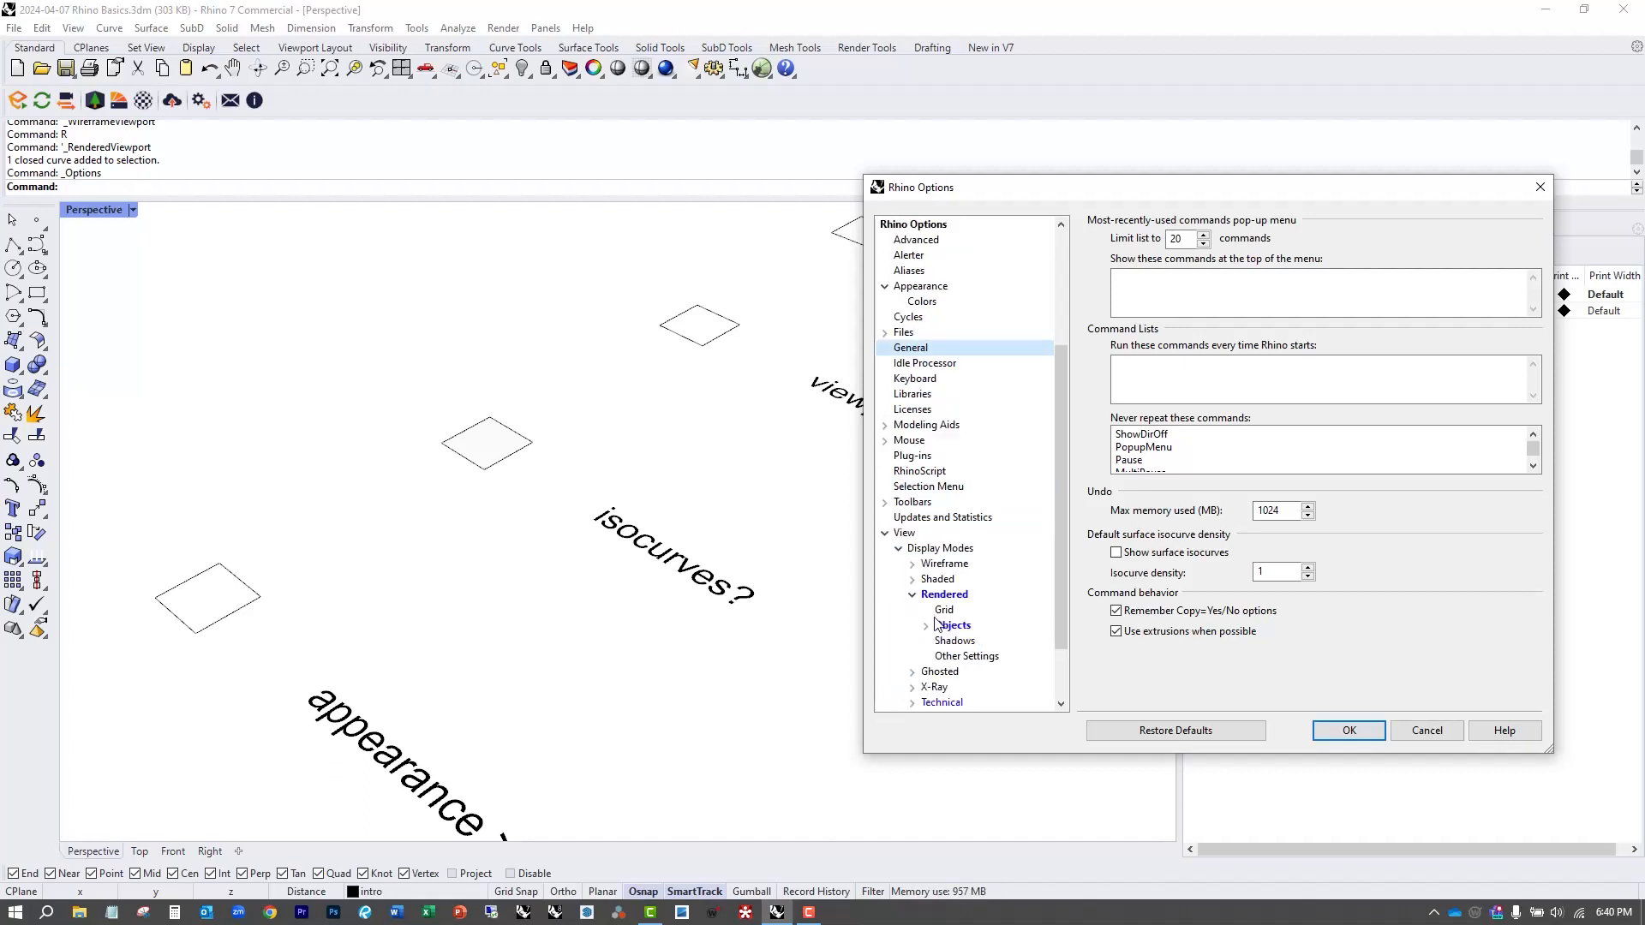
pyautogui.click(927, 625)
pyautogui.click(968, 642)
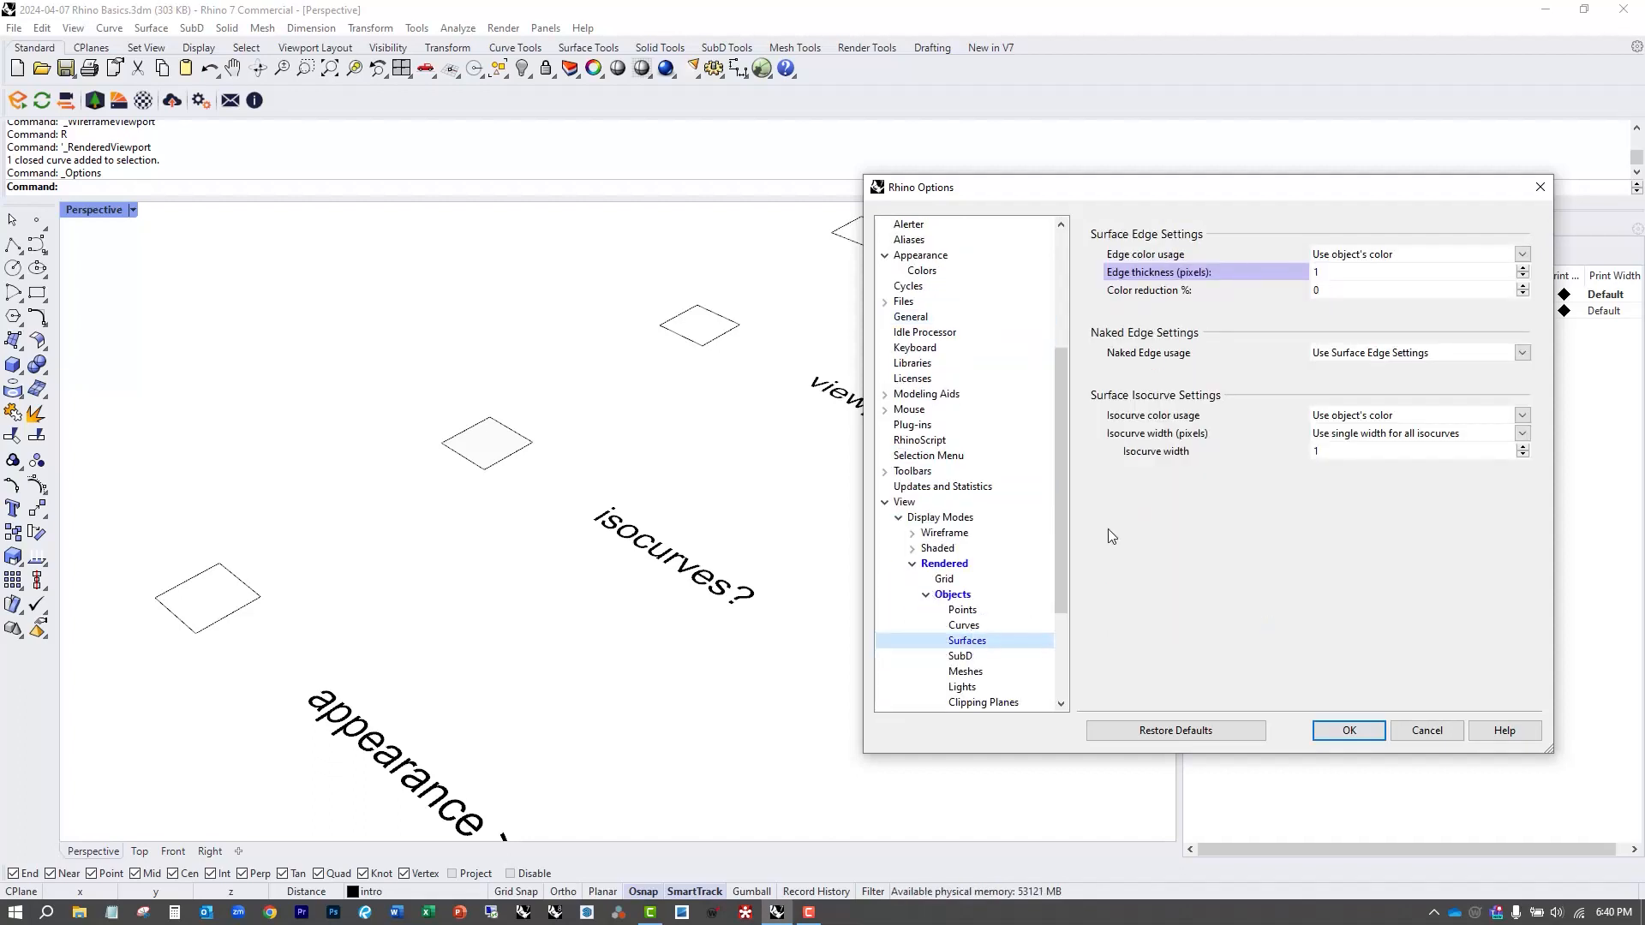
pyautogui.click(1523, 454)
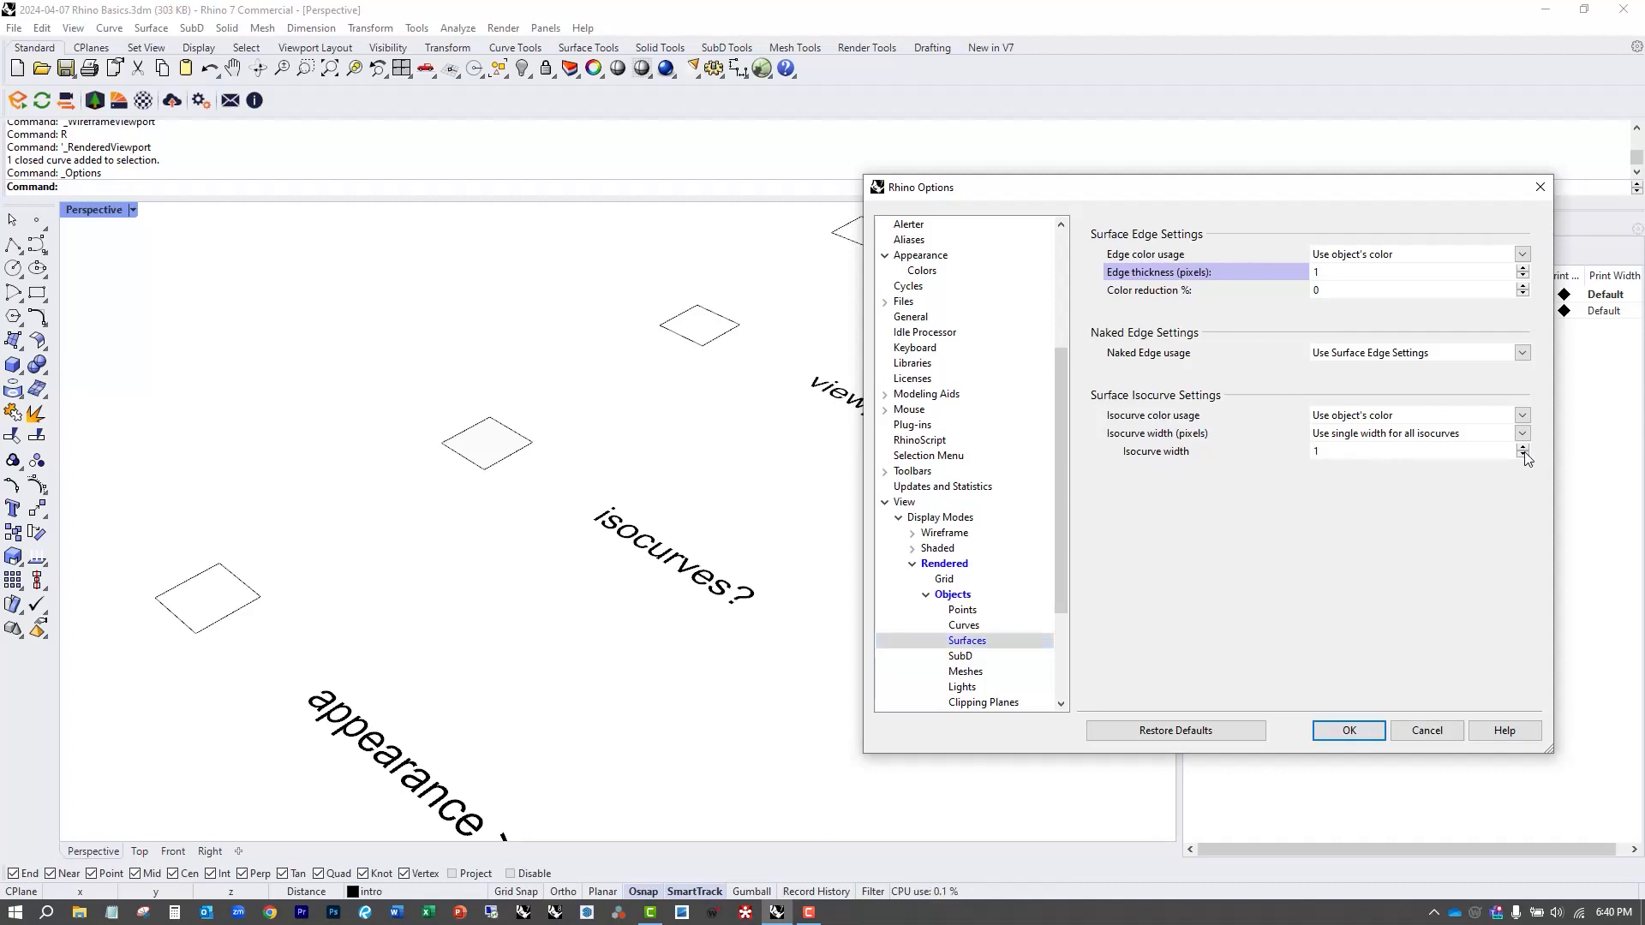
pyautogui.click(1351, 730)
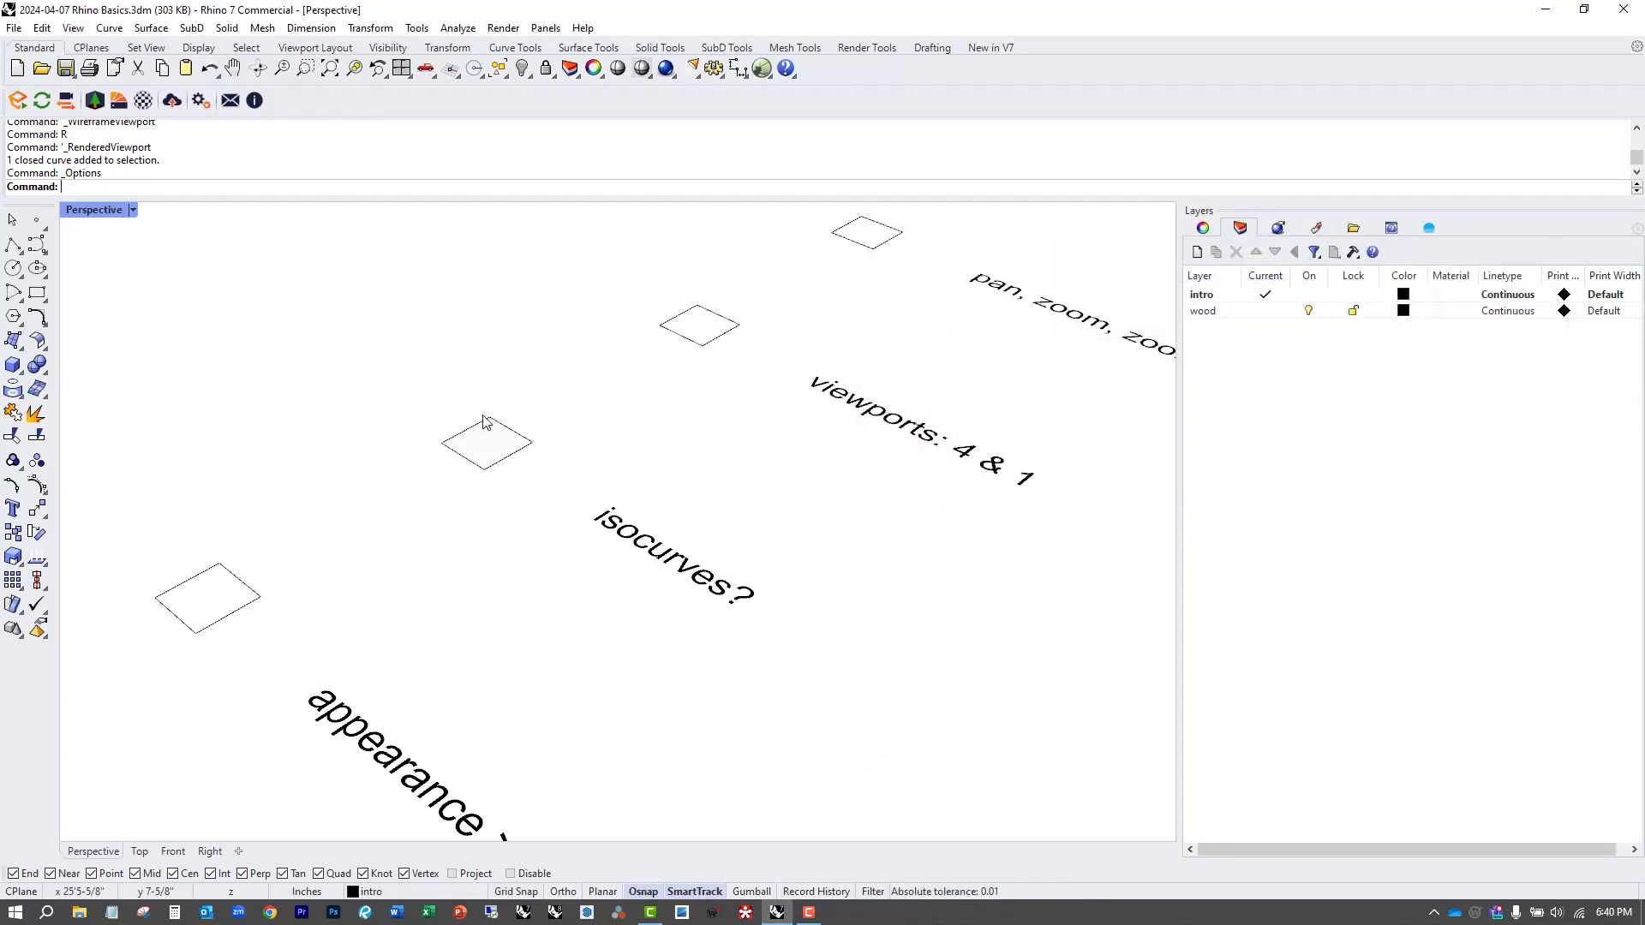
# Switch from the maximized Perspective view to the four-viewport layout, zoom out in Perspective, and maximize it again.
pyautogui.scroll(-5, 485, 424)
pyautogui.scroll(3, 604, 581)
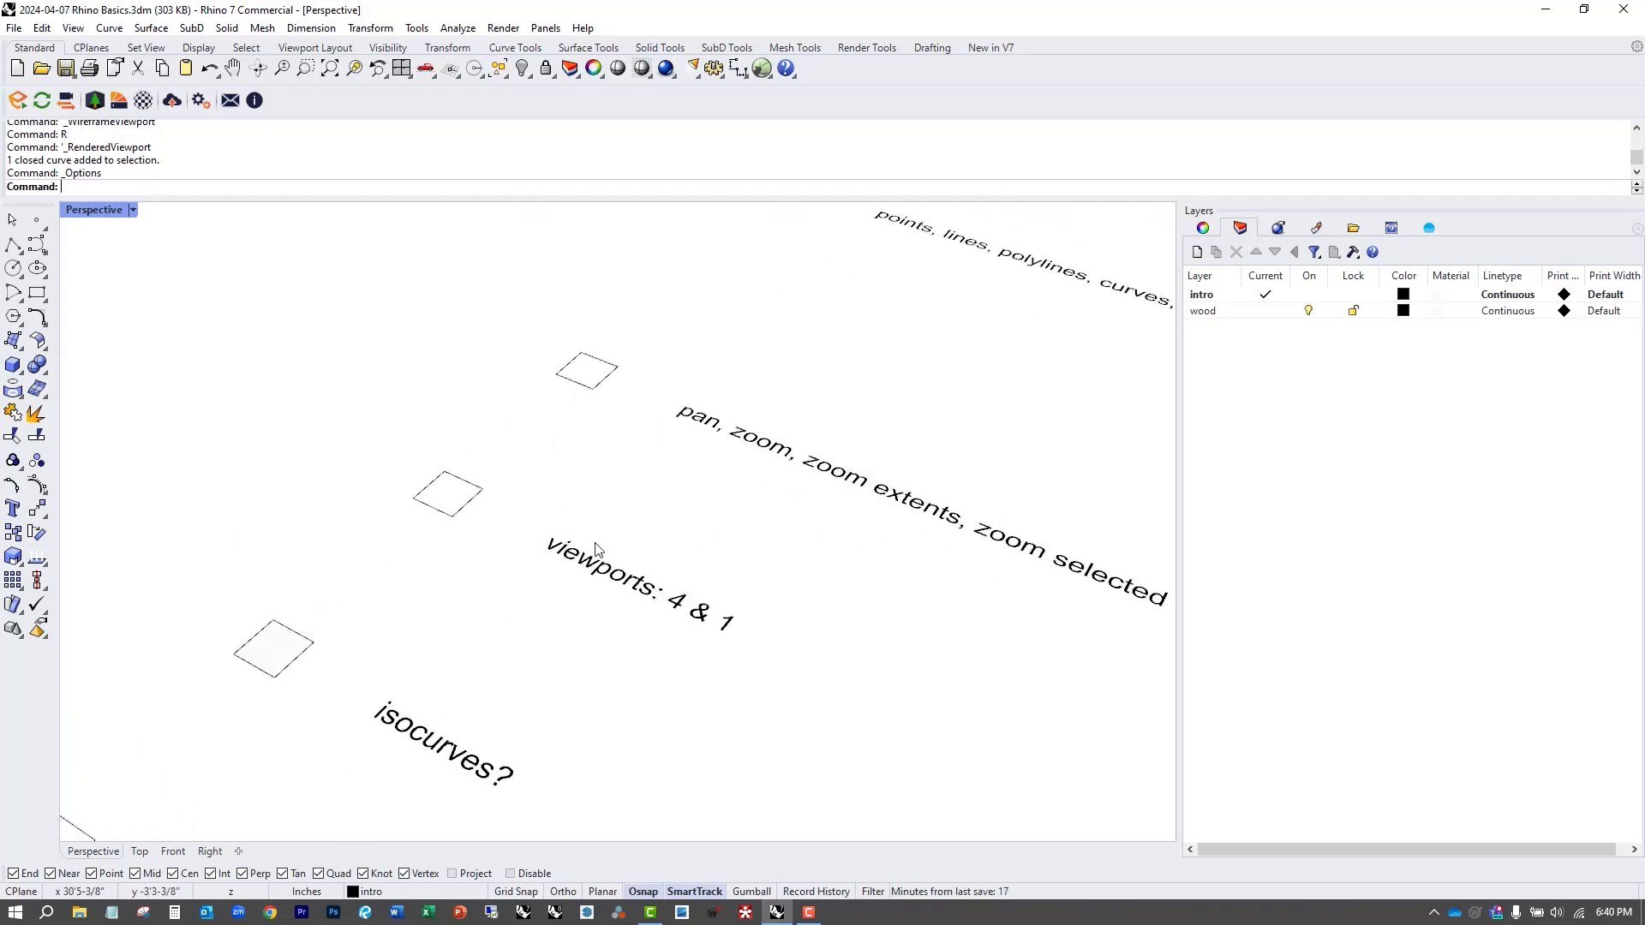
pyautogui.scroll(-3, 597, 549)
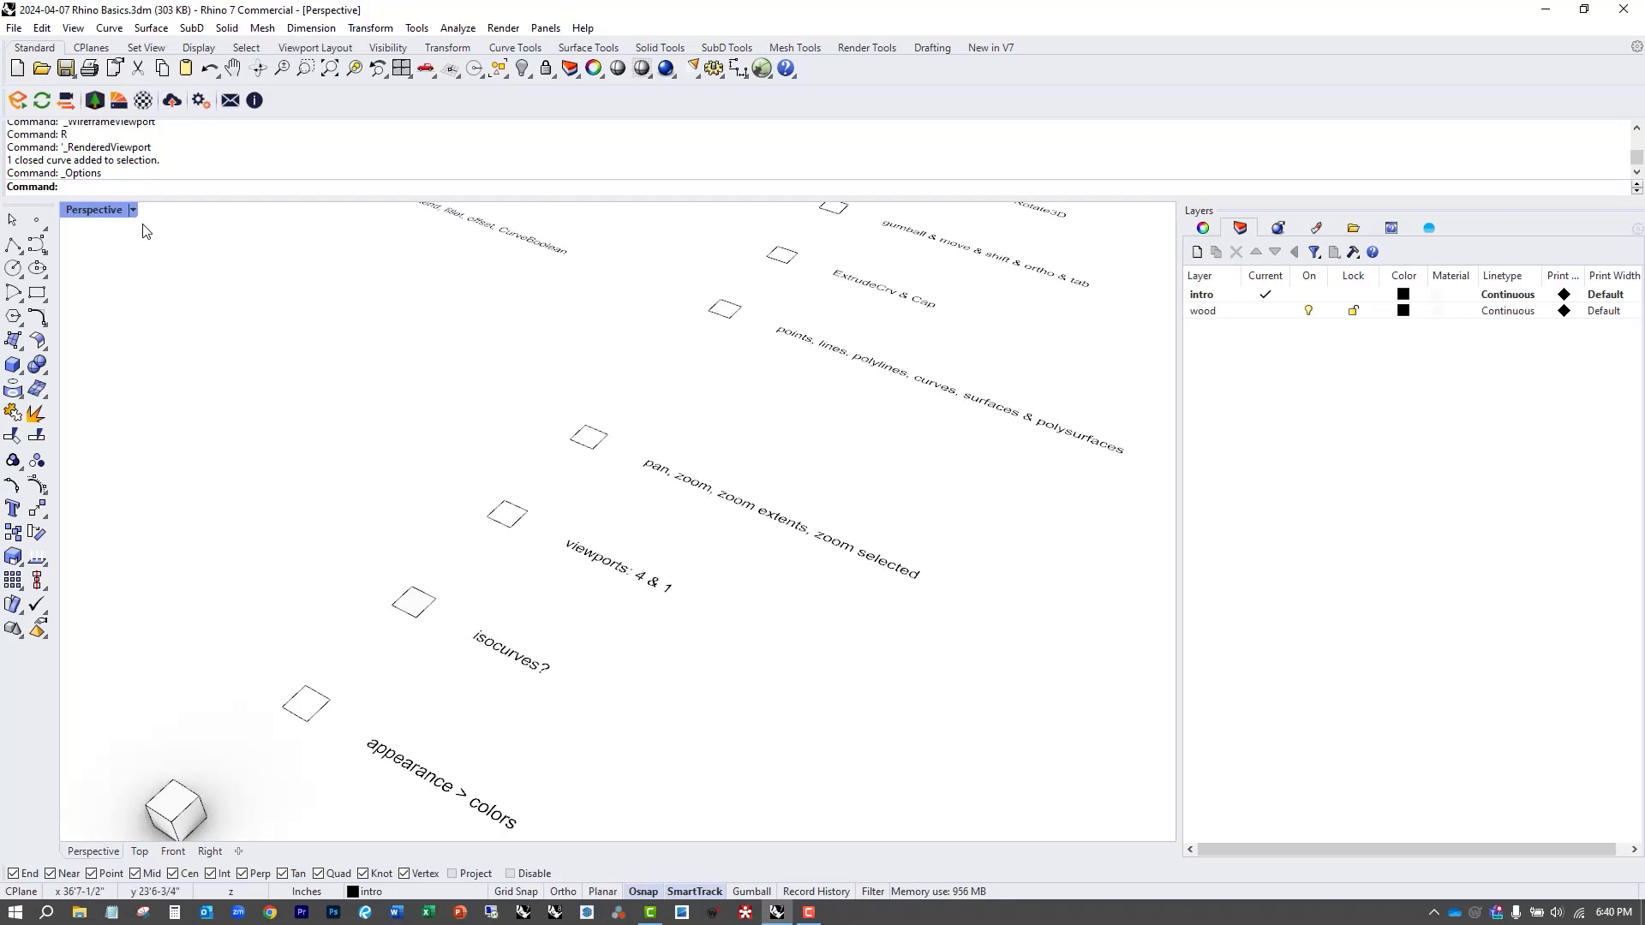
pyautogui.doubleClick(96, 210)
pyautogui.scroll(-5, 741, 402)
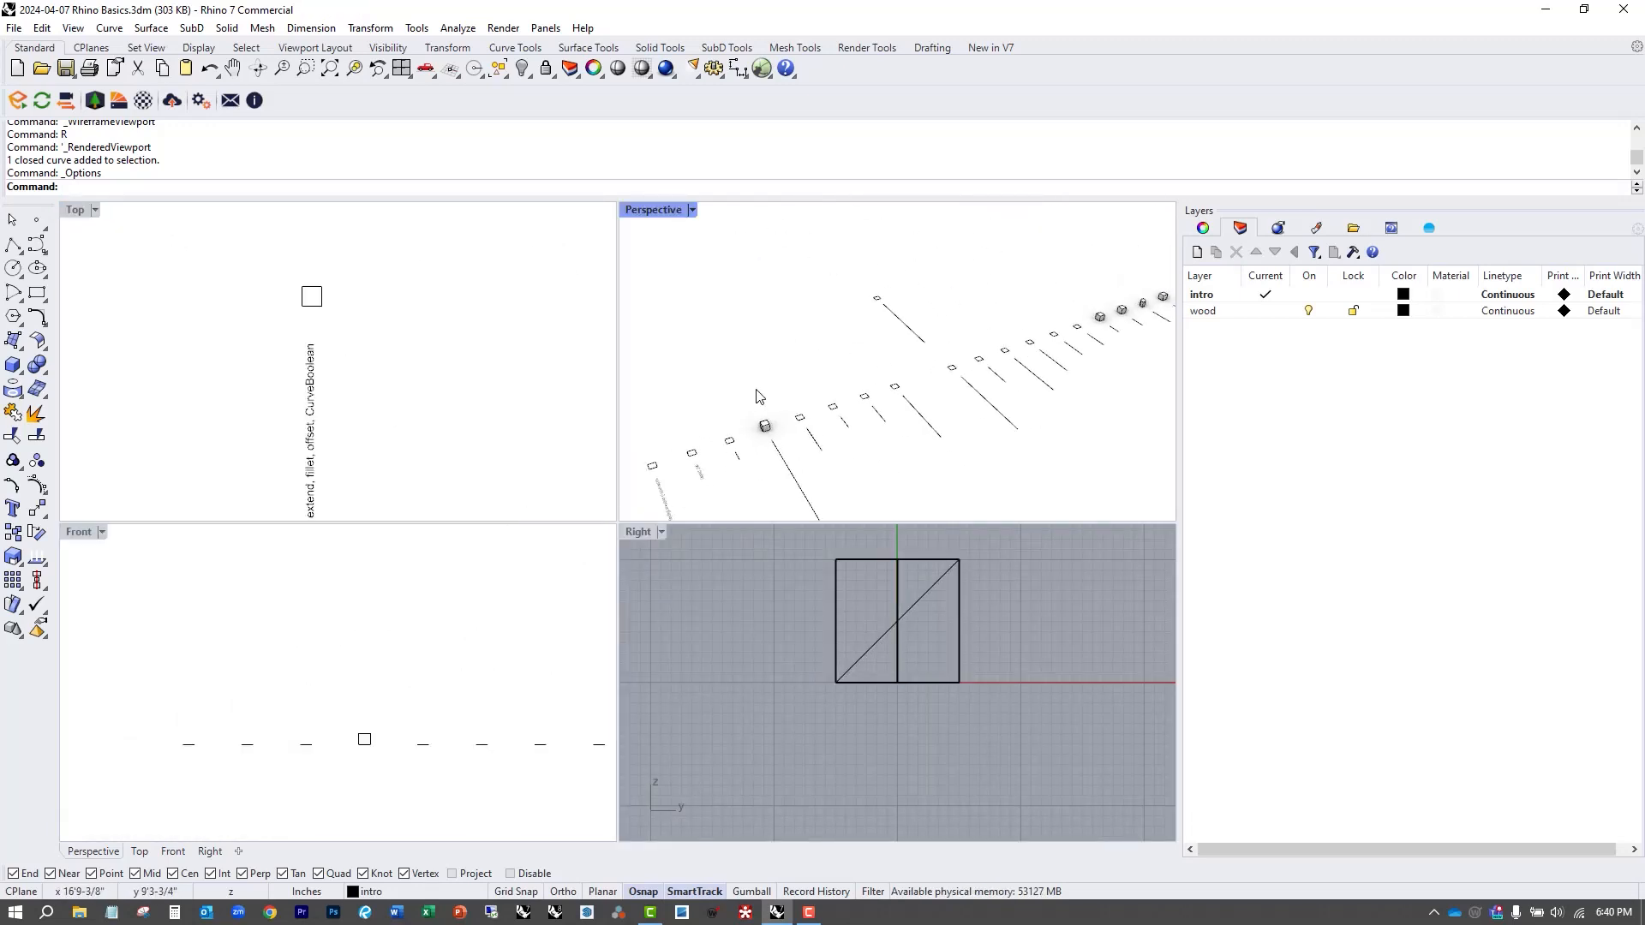
pyautogui.doubleClick(653, 210)
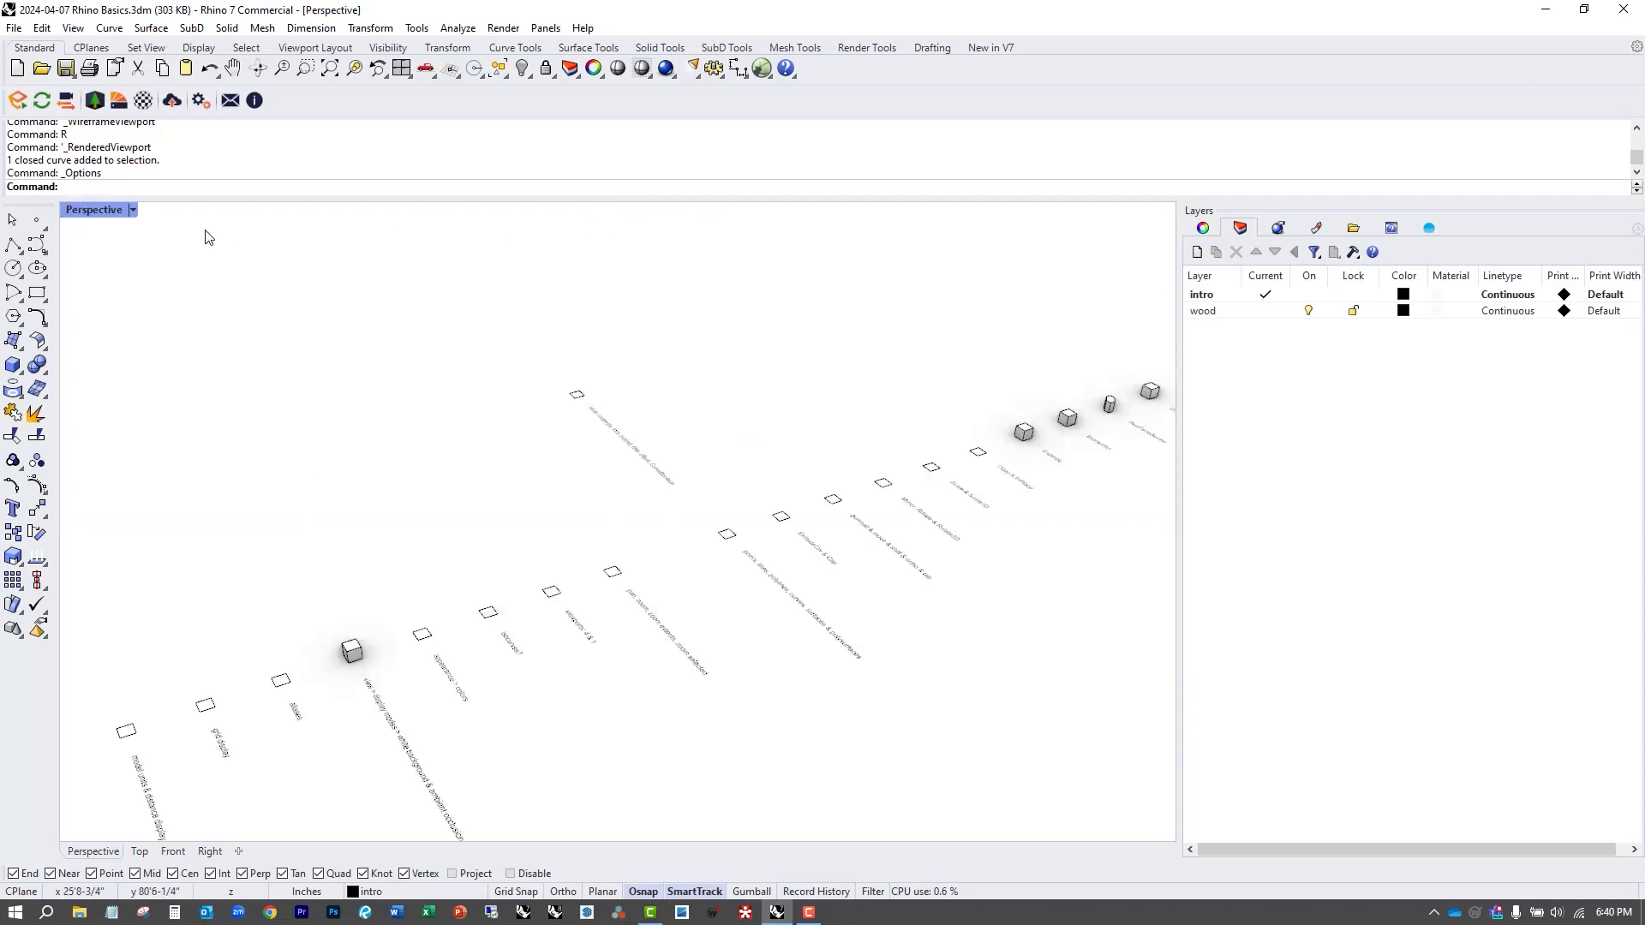
# Return to the four-viewport layout, maximize the Top viewport to view all the labels, and restore the four viewports.
pyautogui.scroll(-3, 294, 392)
pyautogui.doubleClick(101, 210)
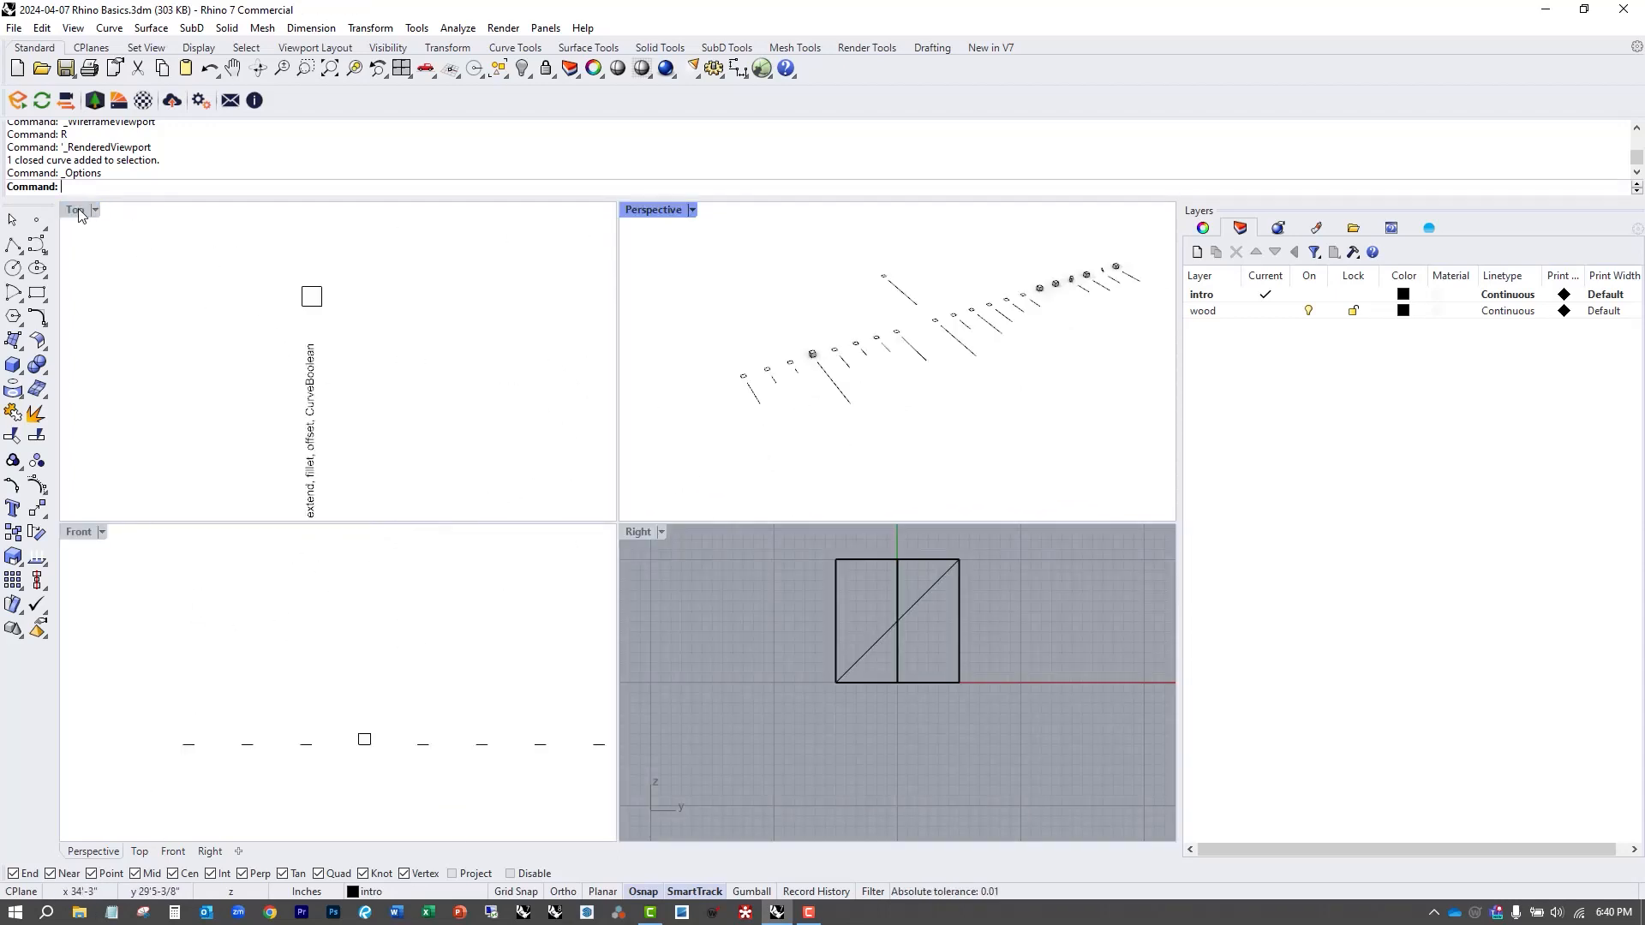
pyautogui.doubleClick(74, 210)
pyautogui.scroll(-3, 414, 506)
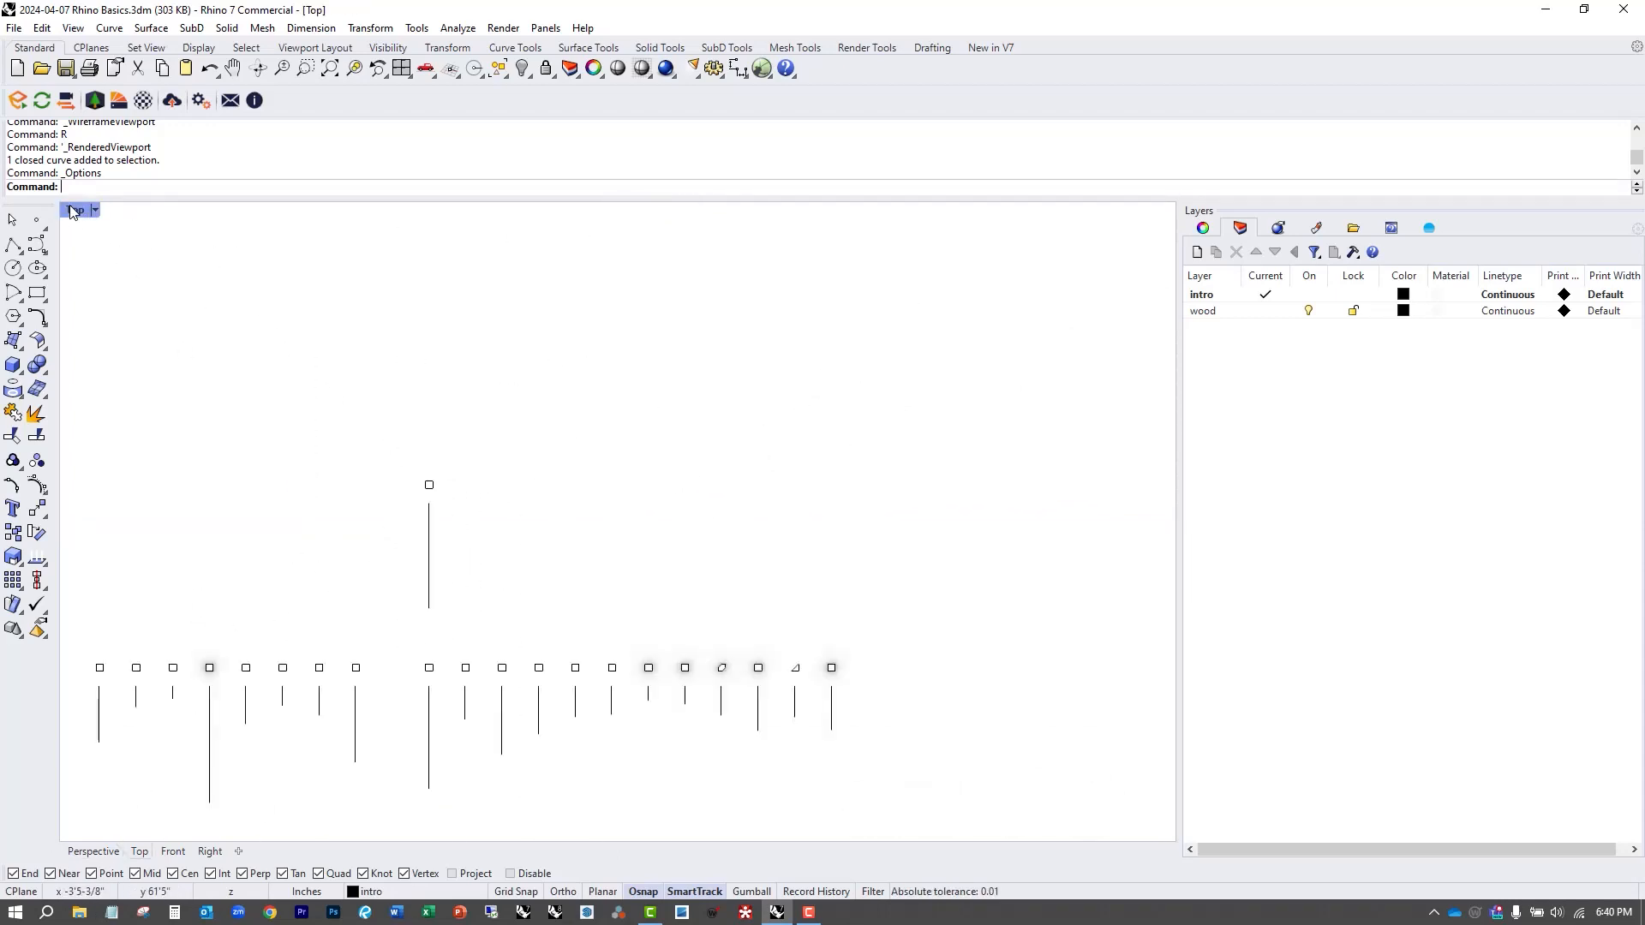
pyautogui.doubleClick(75, 210)
# Maximize the Right viewport and set it to Rendered display using the R alias.
pyautogui.click(646, 519)
pyautogui.doubleClick(638, 528)
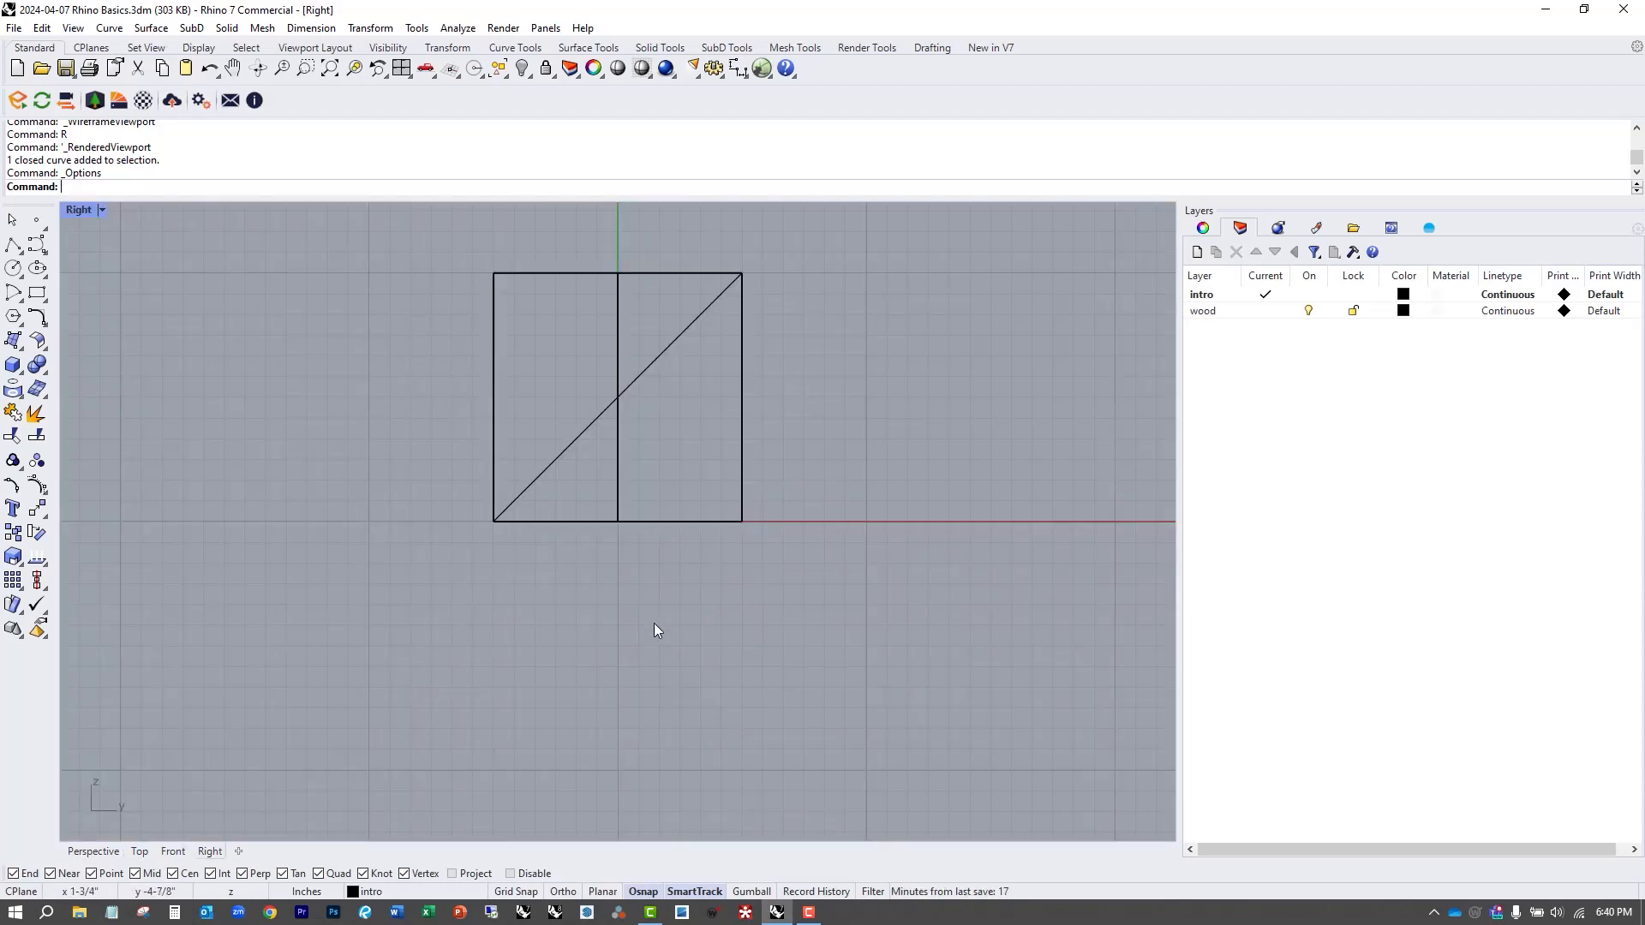
pyautogui.scroll(-4, 653, 638)
pyautogui.write('R')
pyautogui.press('Return')
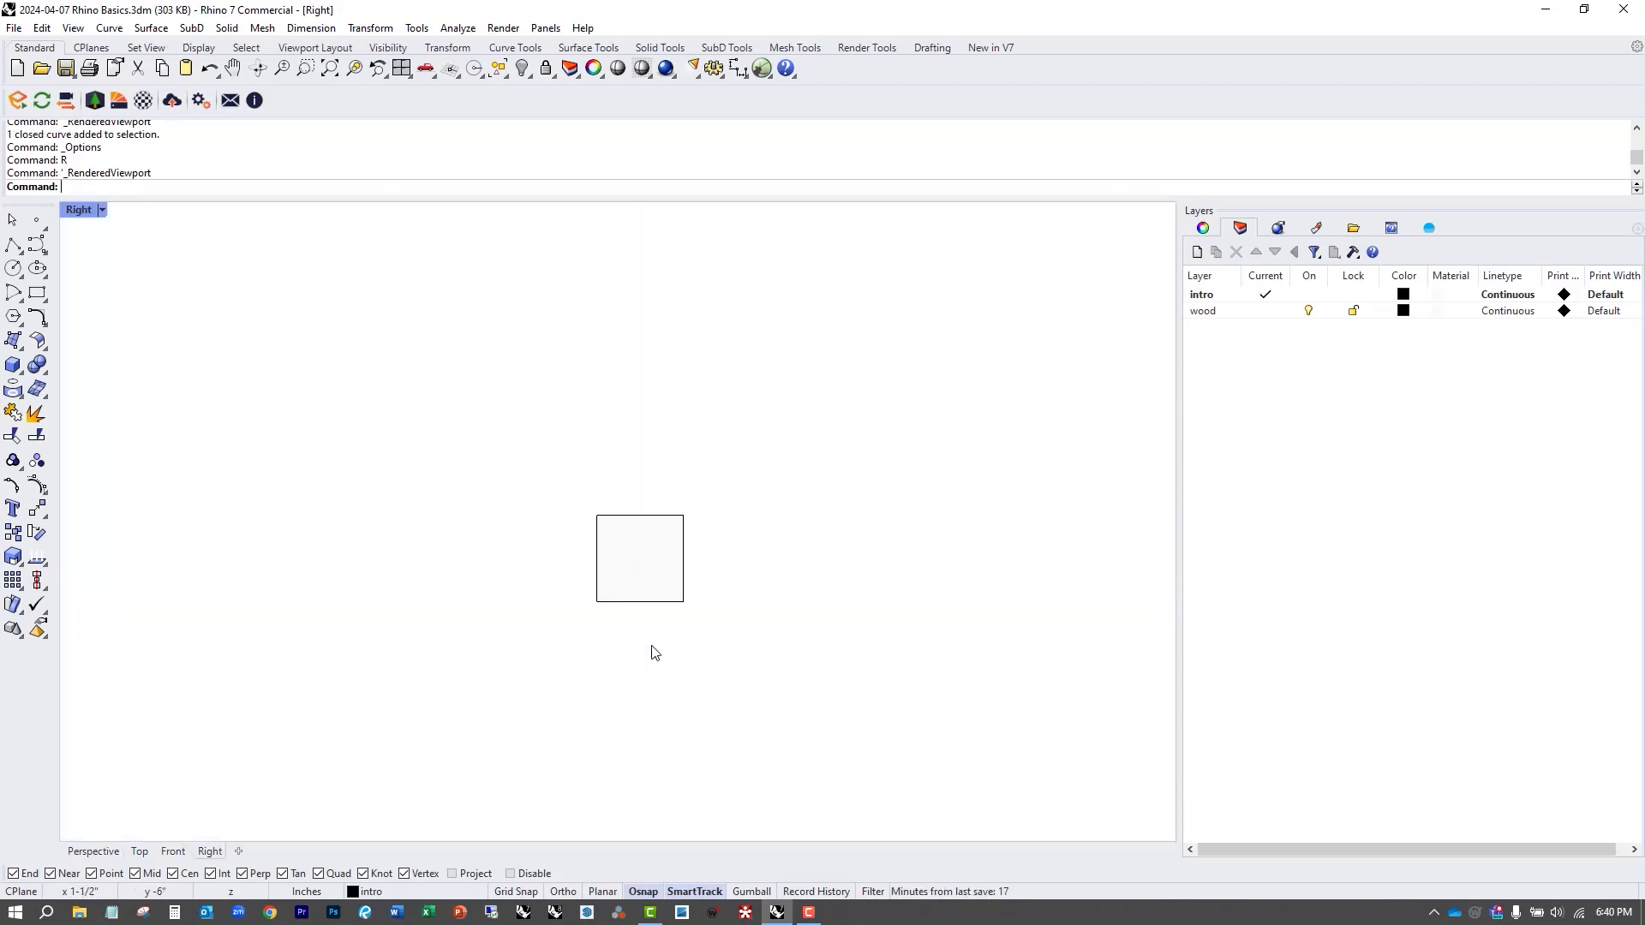
# Restore the four viewports, maximize Perspective, and frame the "pan, zoom, zoom extents, zoom selected" label.
pyautogui.doubleClick(74, 212)
pyautogui.doubleClick(643, 212)
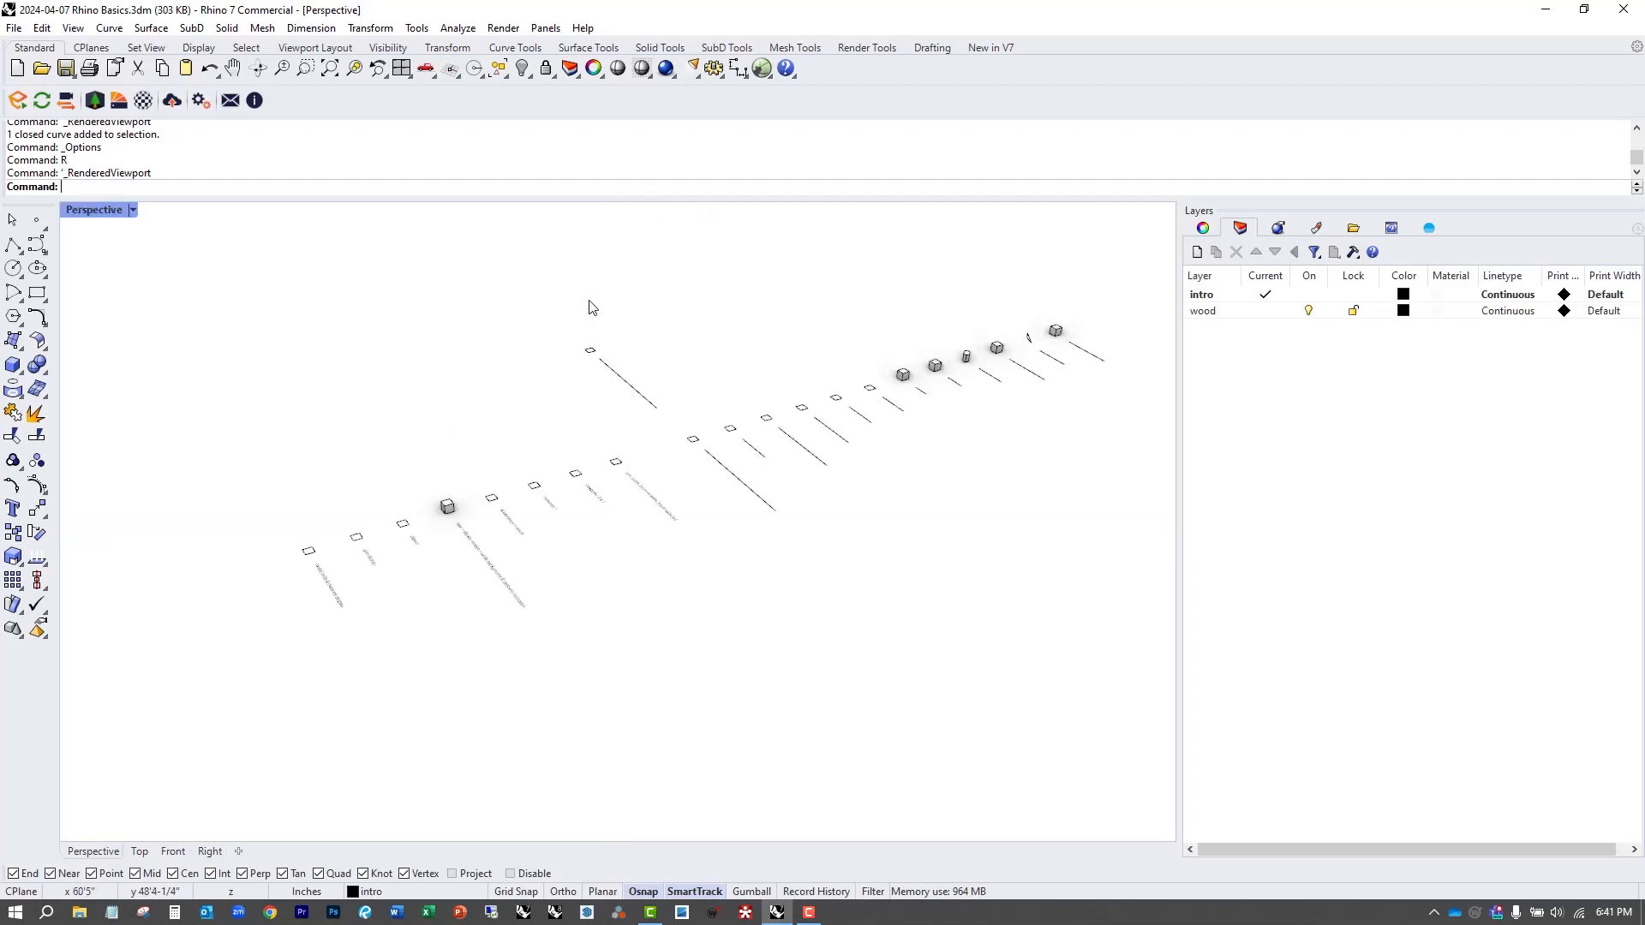
pyautogui.scroll(8, 552, 520)
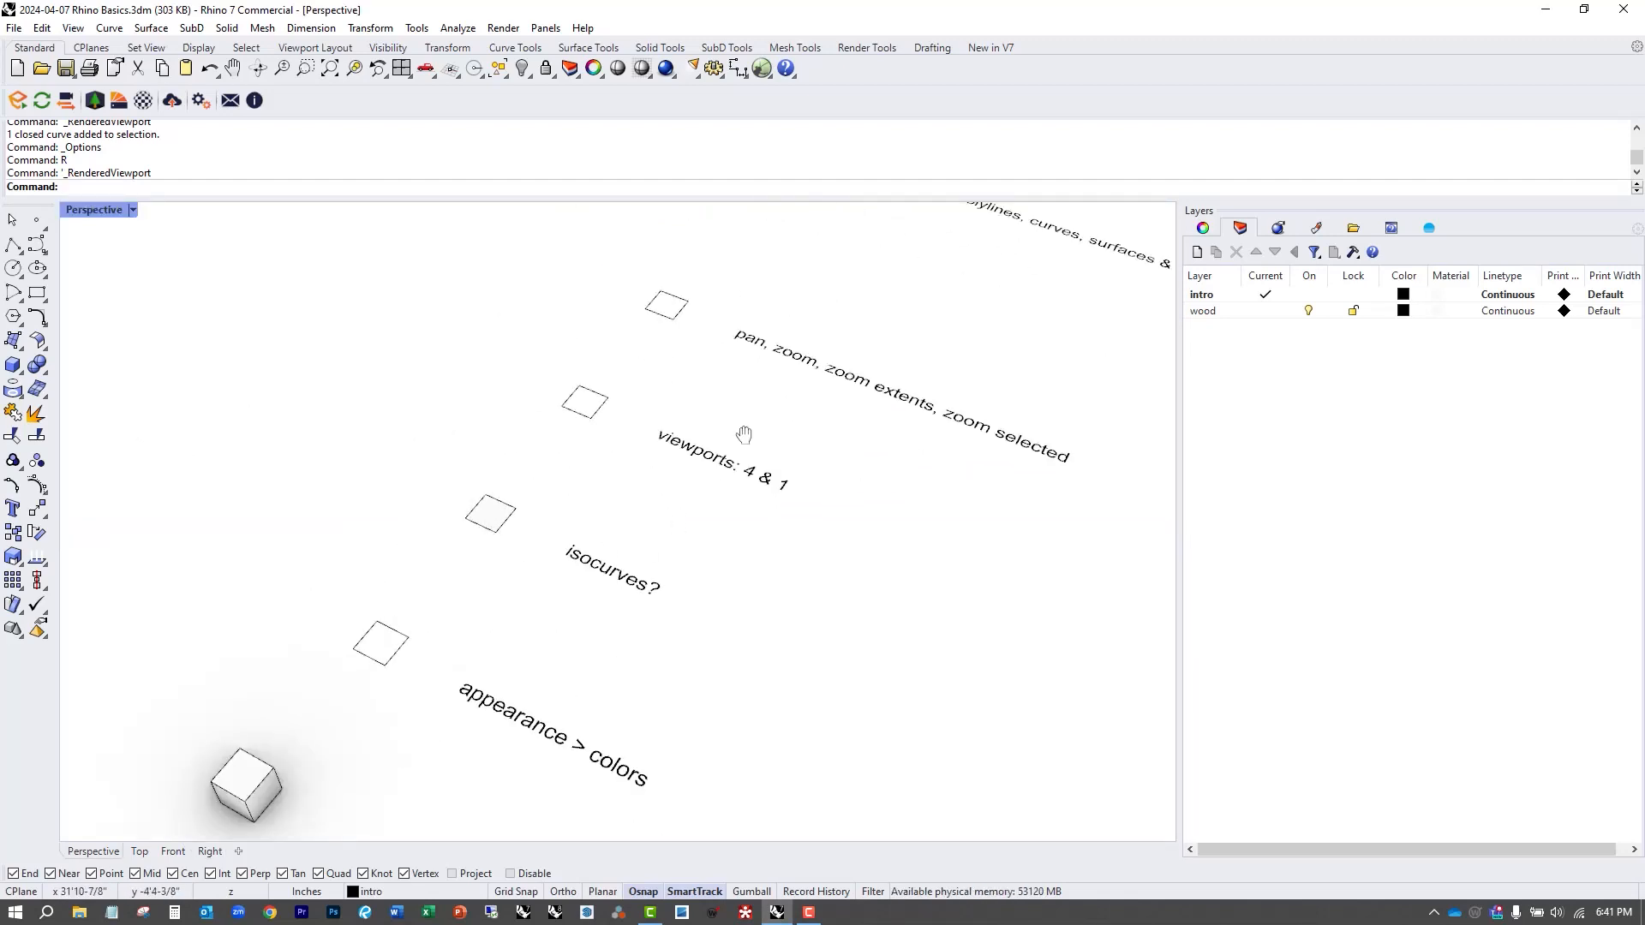
pyautogui.keyDown('shift'); pyautogui.moveTo(743, 435); pyautogui.dragTo(602, 560, button='right'); pyautogui.keyUp('shift')
pyautogui.scroll(2, 648, 586)
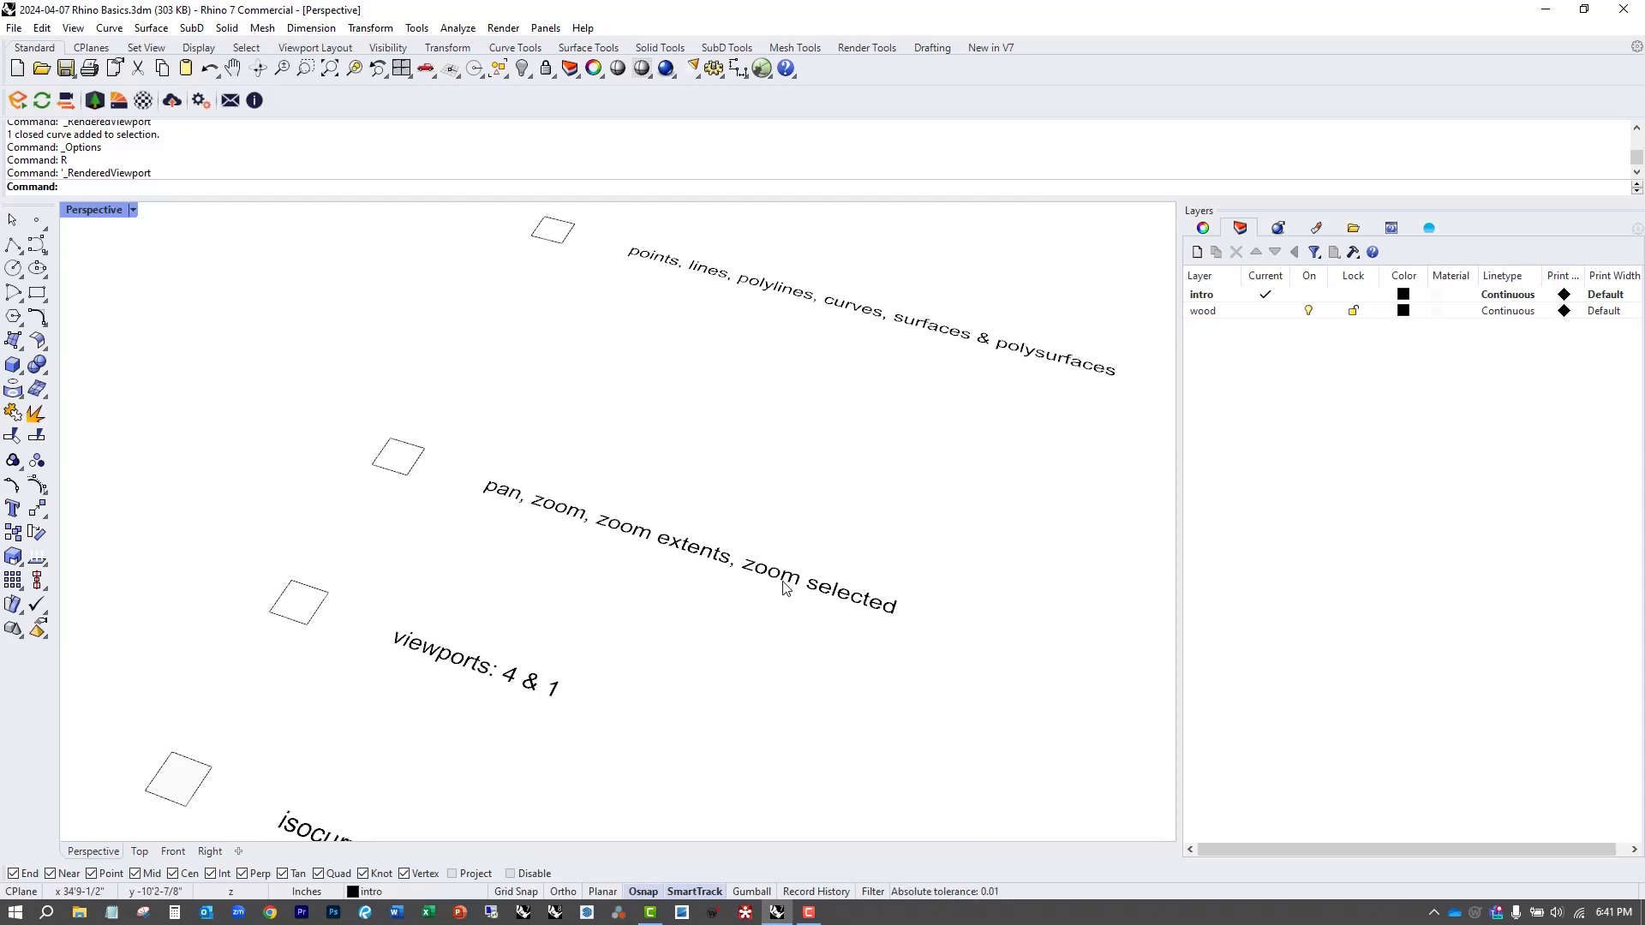
# Pan and zoom in and out around the "pan, zoom, zoom extents, zoom selected" label in Perspective.
pyautogui.moveTo(692, 583)
pyautogui.keyDown('shift'); pyautogui.mouseDown(button='right')
pyautogui.moveTo(707, 619)
pyautogui.moveTo(689, 639)
pyautogui.moveTo(629, 604)
pyautogui.moveTo(646, 627)
pyautogui.moveTo(623, 595)
pyautogui.moveTo(770, 637)
pyautogui.moveTo(691, 613)
pyautogui.mouseUp(button='right'); pyautogui.keyUp('shift')
pyautogui.scroll(5, 668, 599)
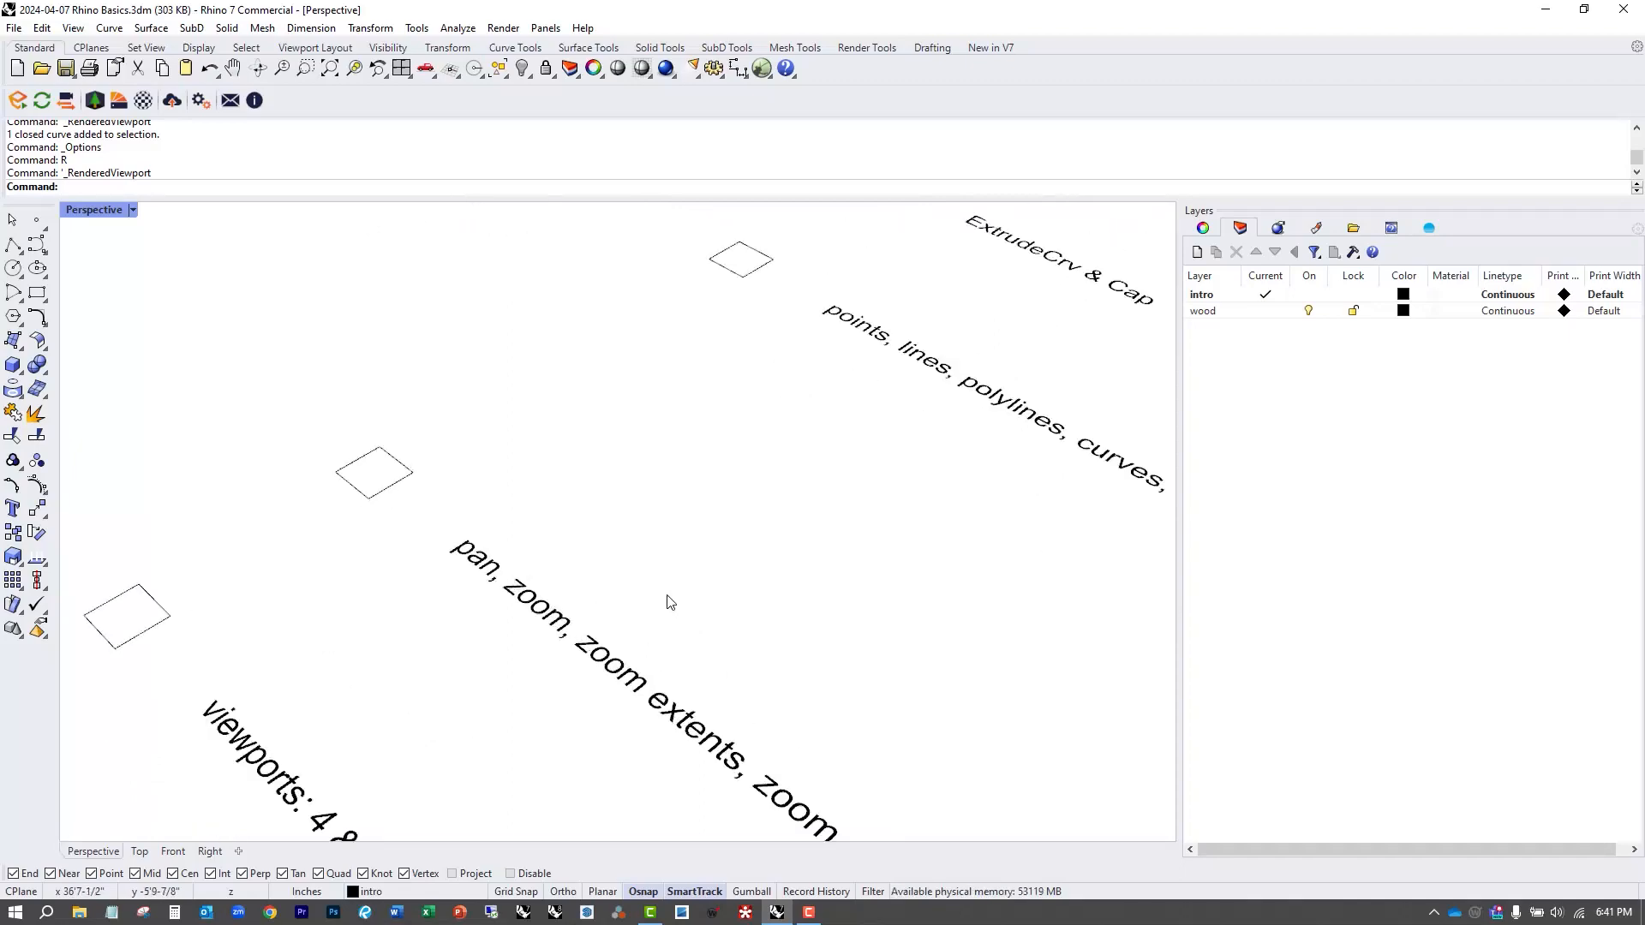
pyautogui.scroll(-5, 668, 597)
pyautogui.scroll(4, 665, 599)
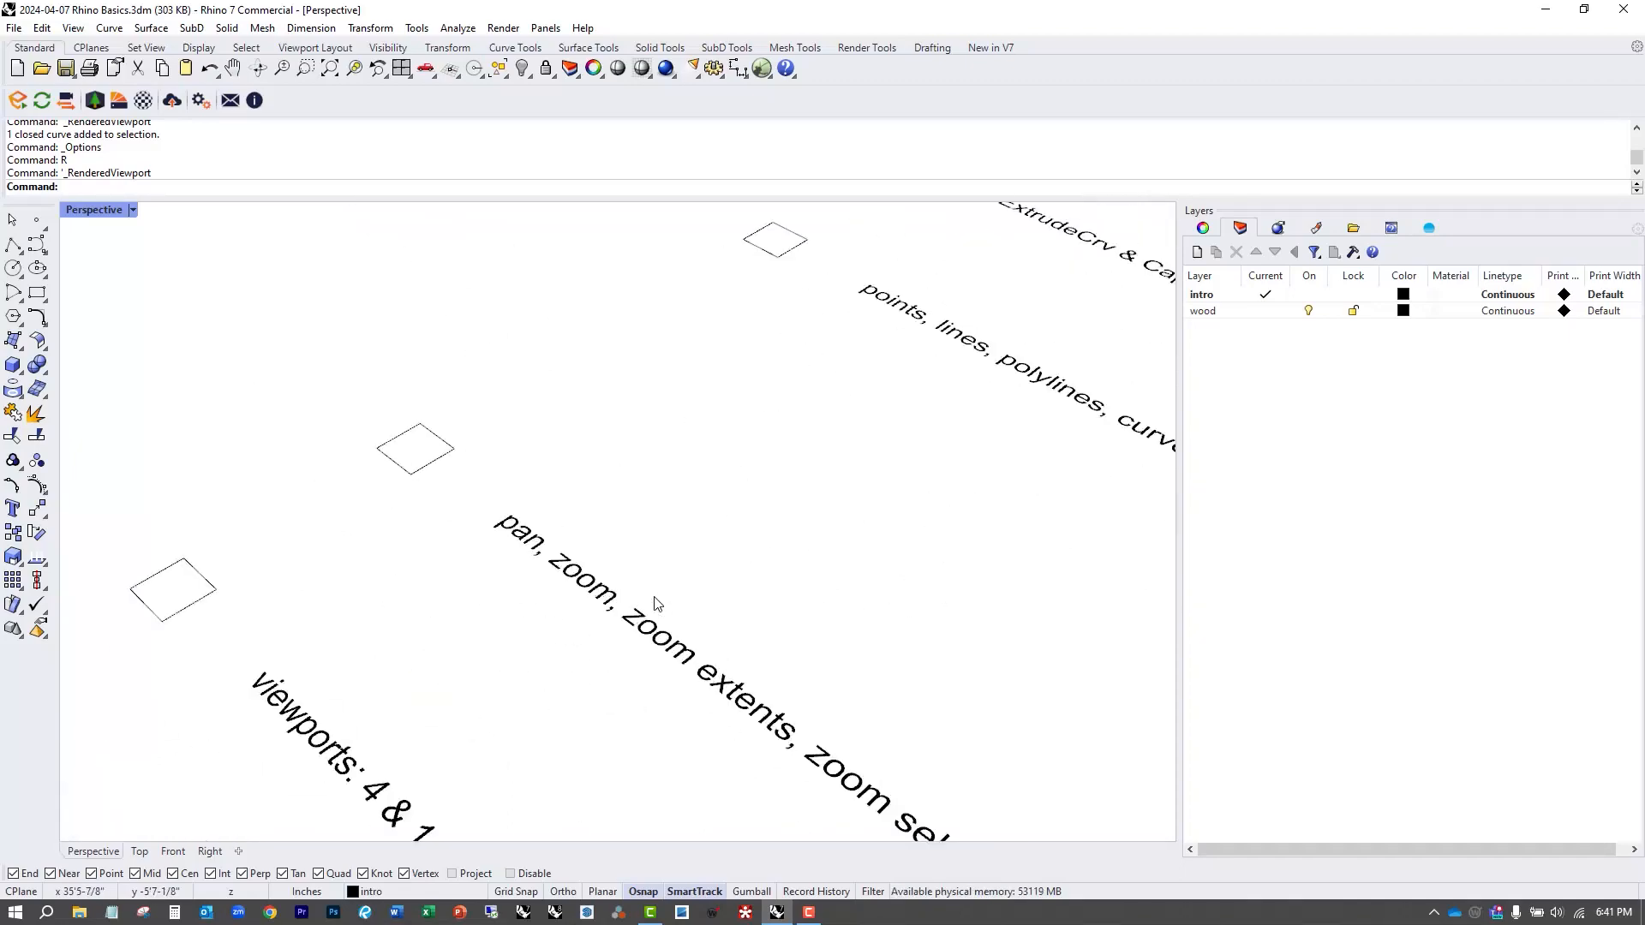
pyautogui.keyDown('shift'); pyautogui.moveTo(654, 598); pyautogui.dragTo(515, 591, button='right'); pyautogui.keyUp('shift')
# Zoom to a window around the square beside the "pan, zoom" label using the Z alias, and orbit around it.
pyautogui.scroll(-2, 515, 591)
pyautogui.write('Z')
pyautogui.press('Return')
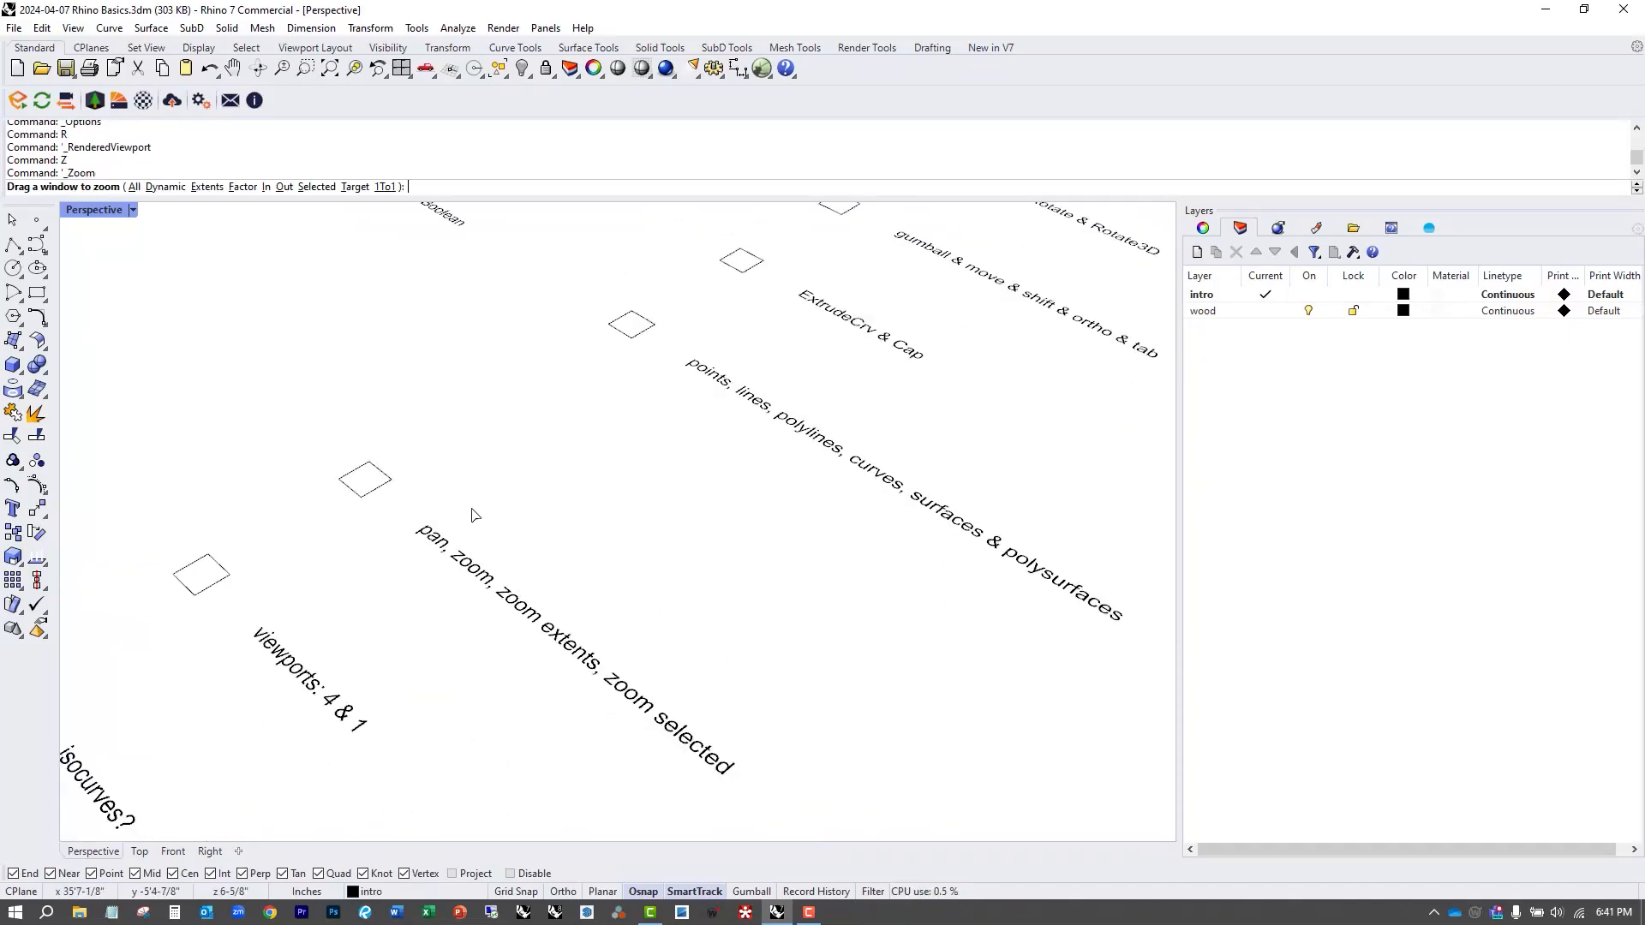
pyautogui.moveTo(203, 373); pyautogui.dragTo(512, 553)
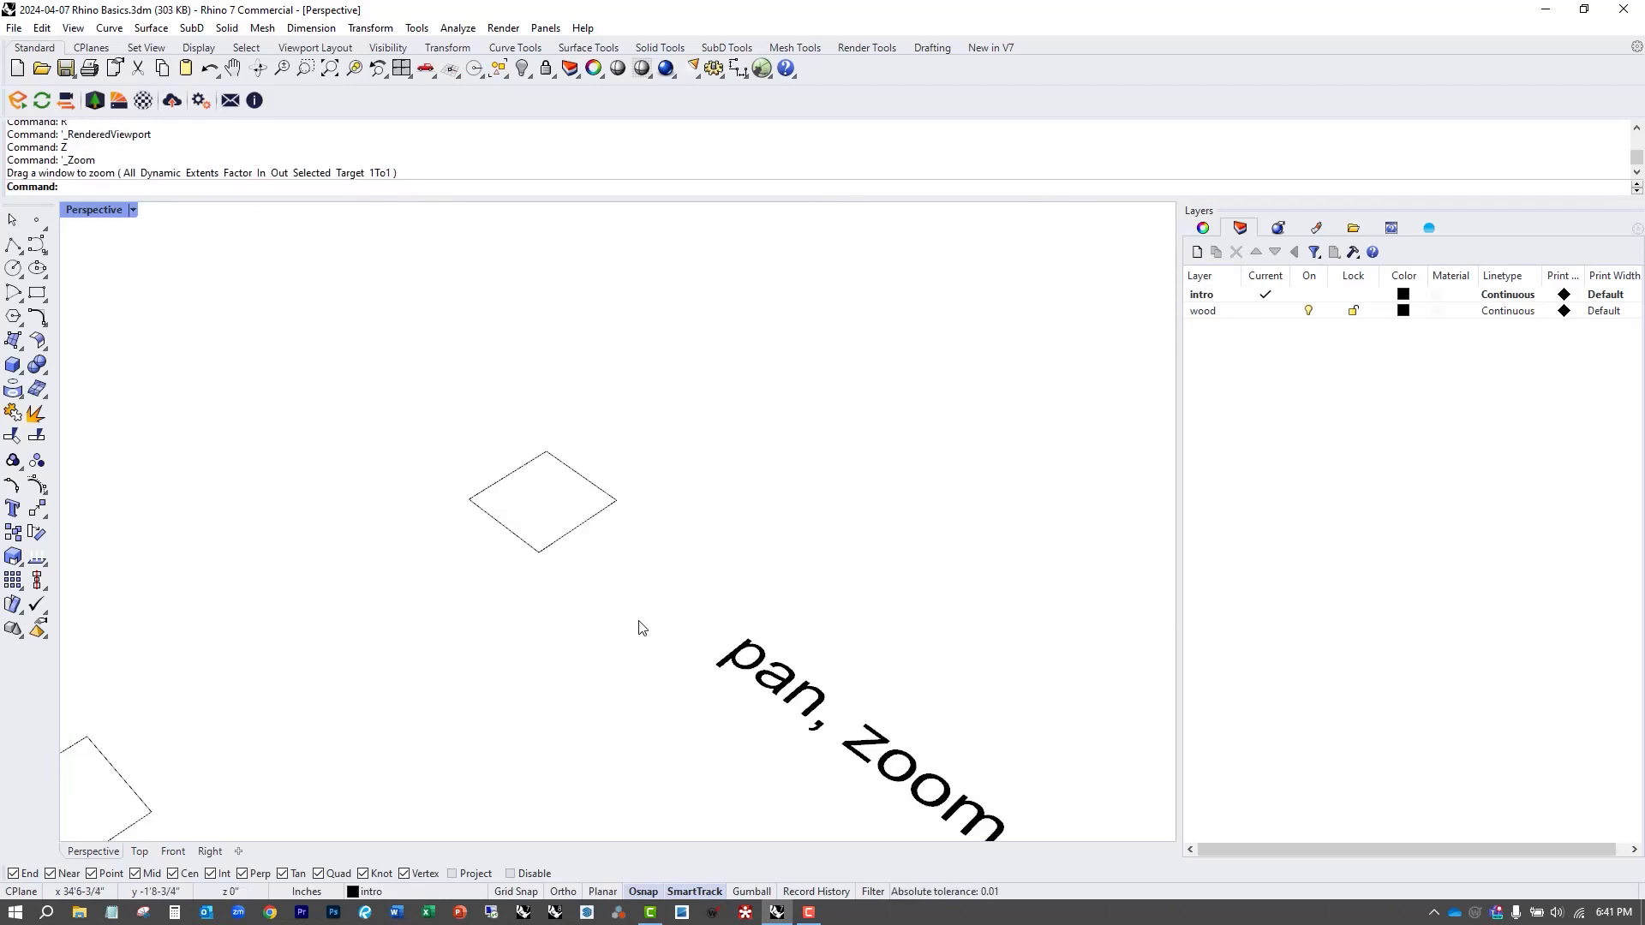
pyautogui.moveTo(639, 625); pyautogui.dragTo(565, 542, button='right')
# Zoom to the model's extents with the Z alias and its Extents option (e), and repeat it with the ZE alias.
pyautogui.write('Z')
pyautogui.press('Return')
pyautogui.write('e')
pyautogui.press('Return')
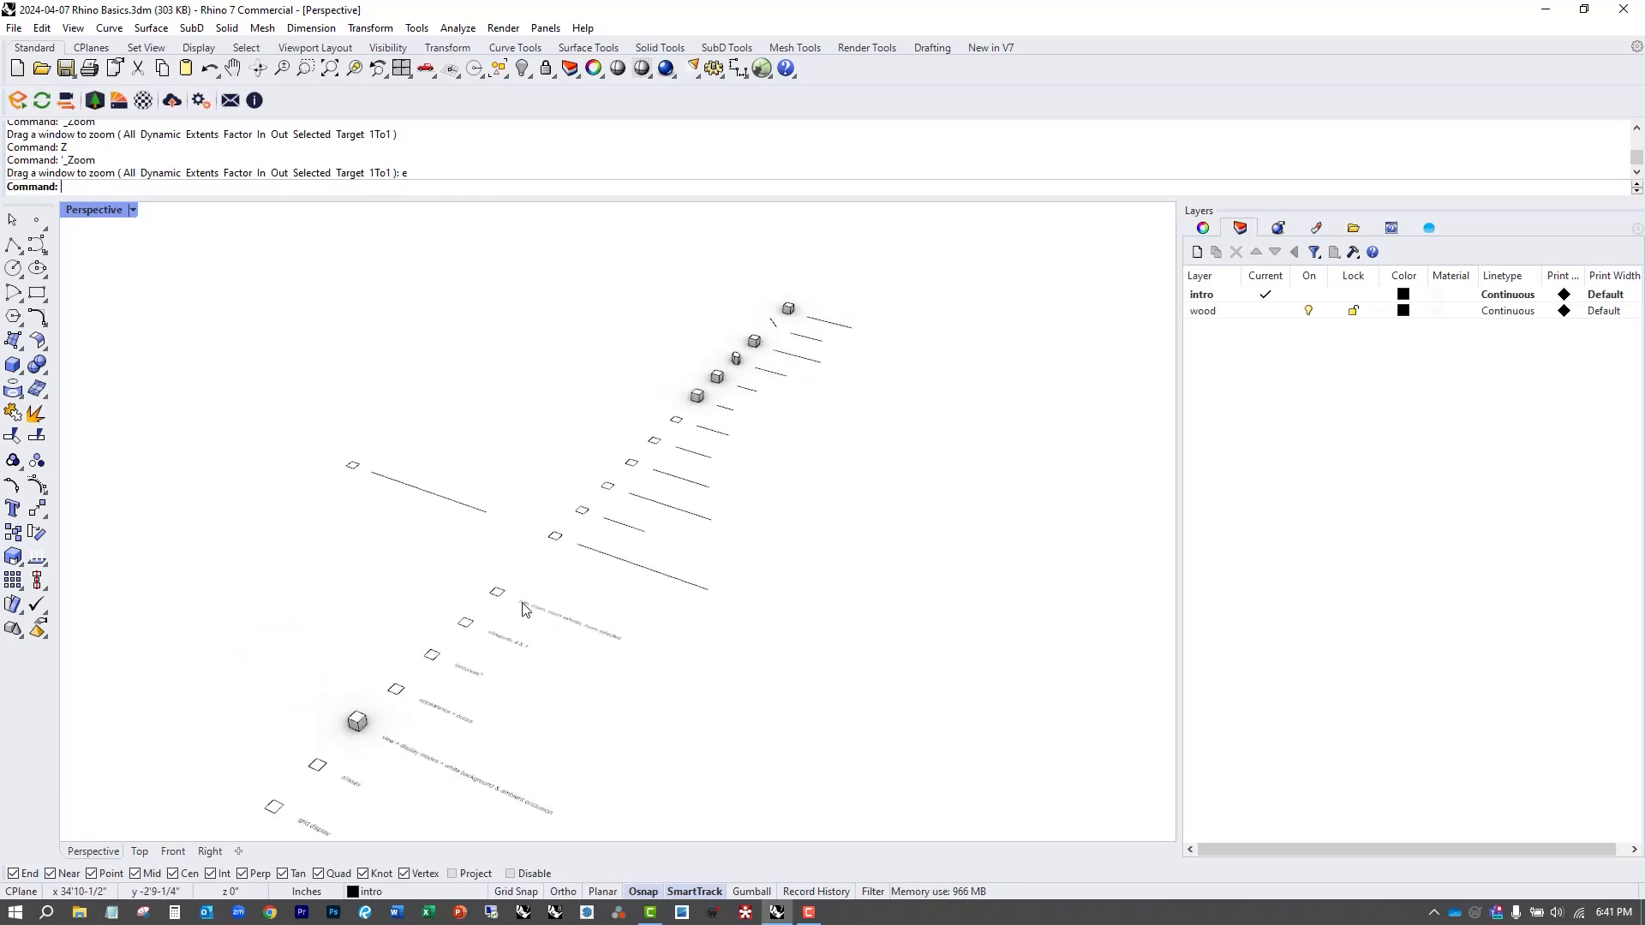
pyautogui.write('ZE')
pyautogui.press('Return')
# Zoom in on the labels, run Zoom (Z) with the Extents option, and zoom to extents again with ZE.
pyautogui.scroll(3, 526, 609)
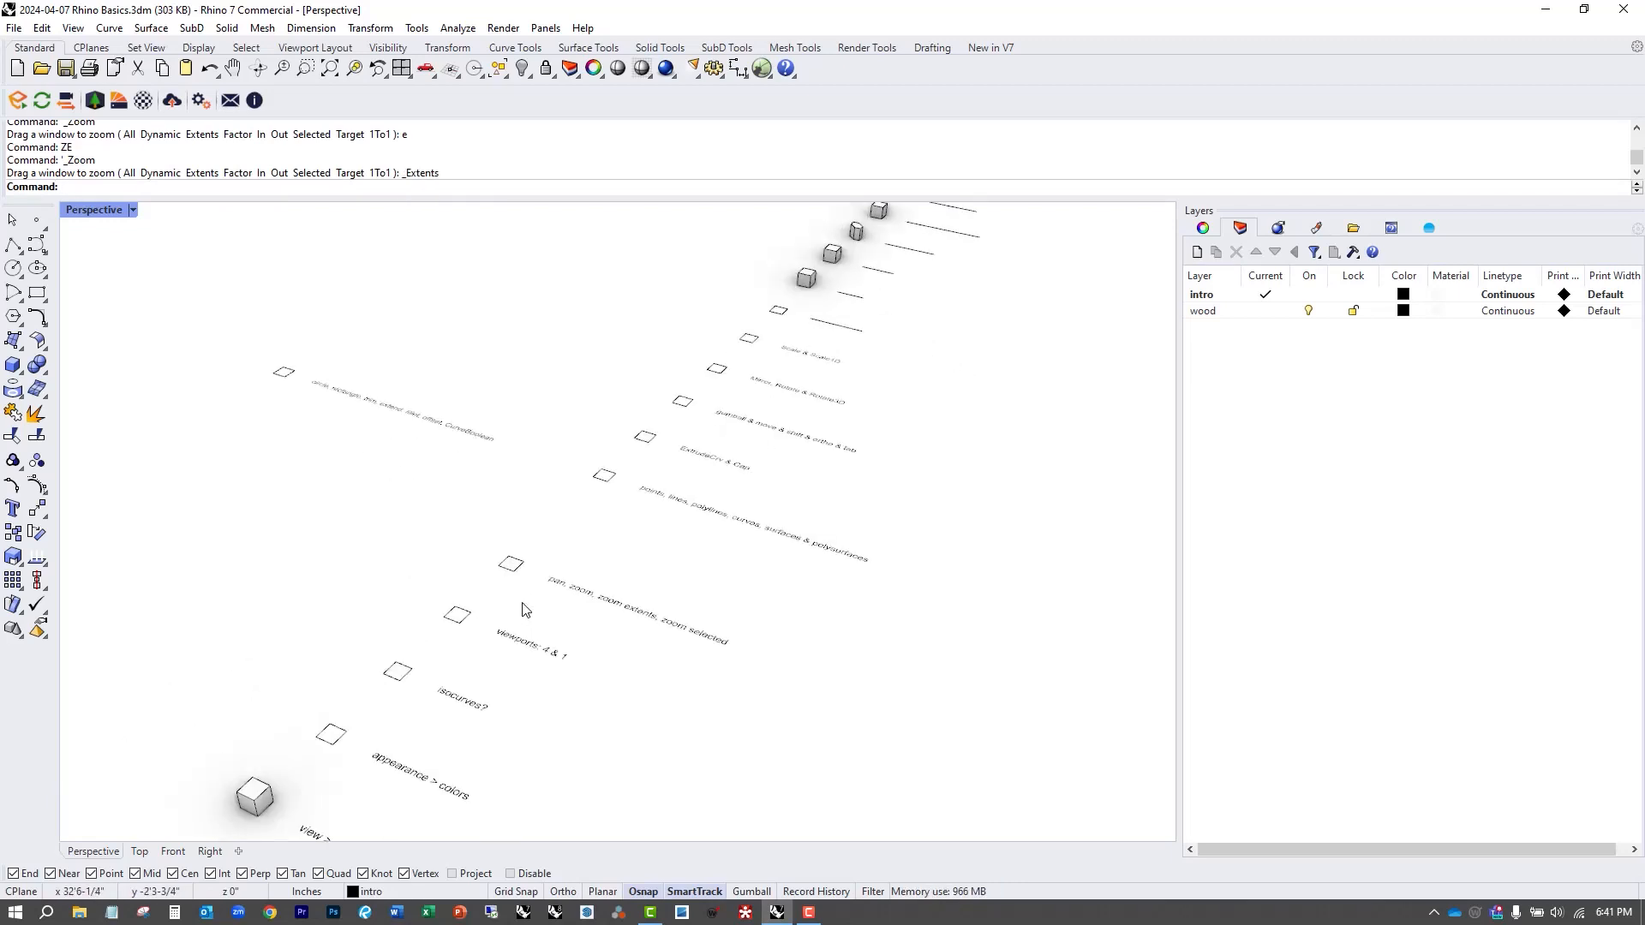
pyautogui.write('Z')
pyautogui.press('Return')
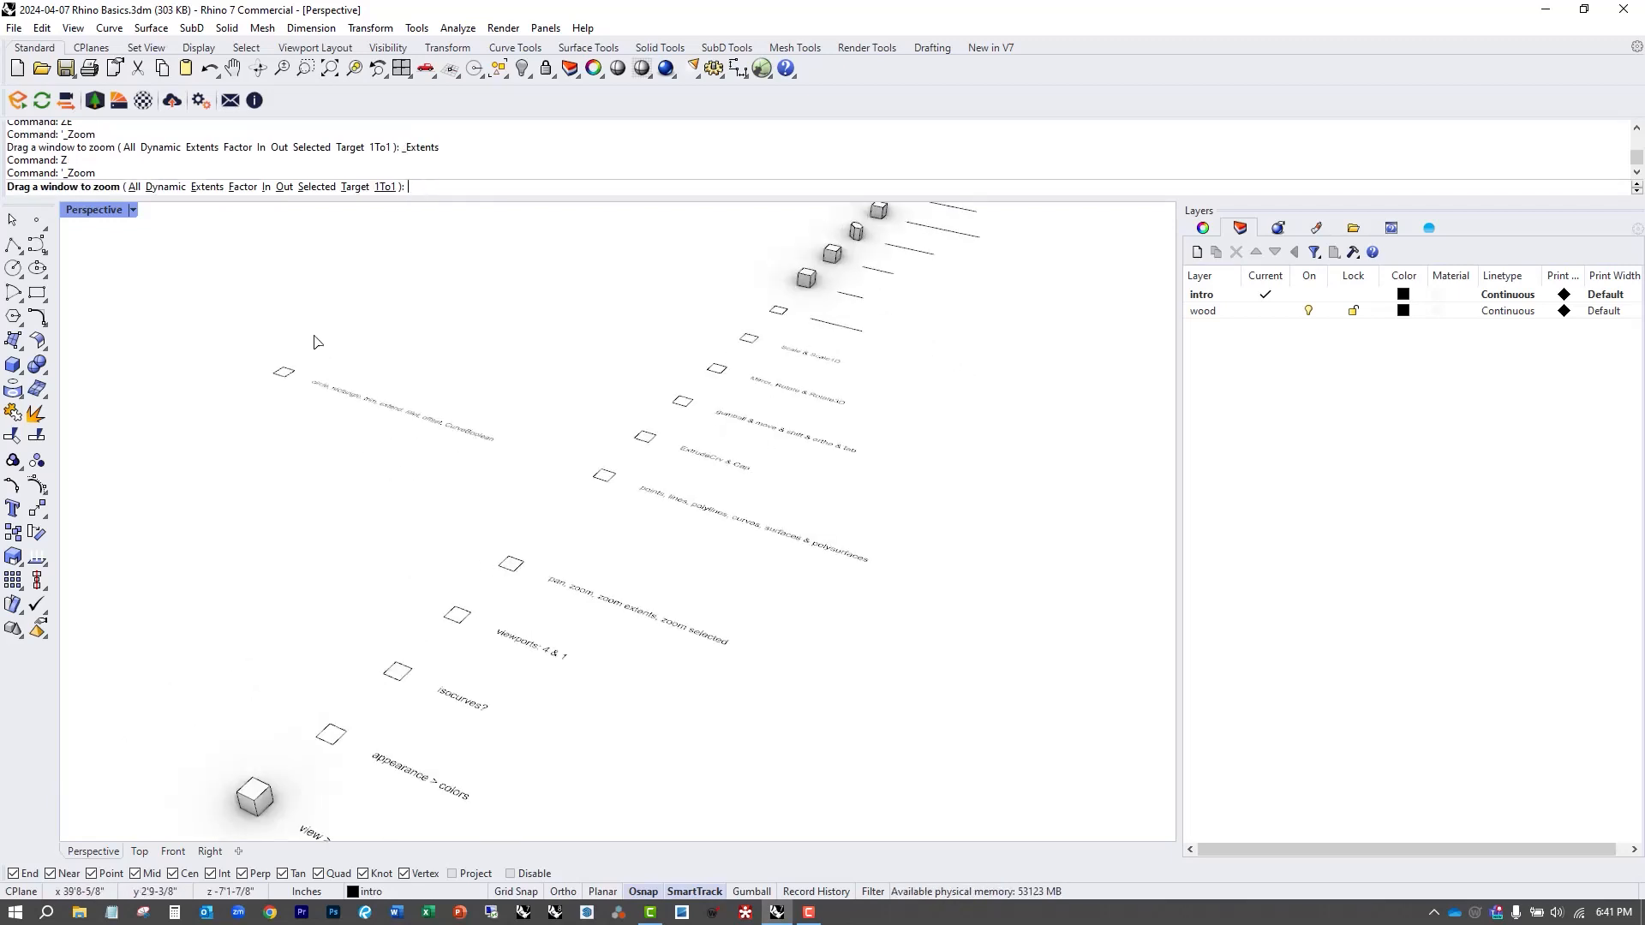
pyautogui.click(209, 186)
pyautogui.write('ZE')
pyautogui.press('Return')
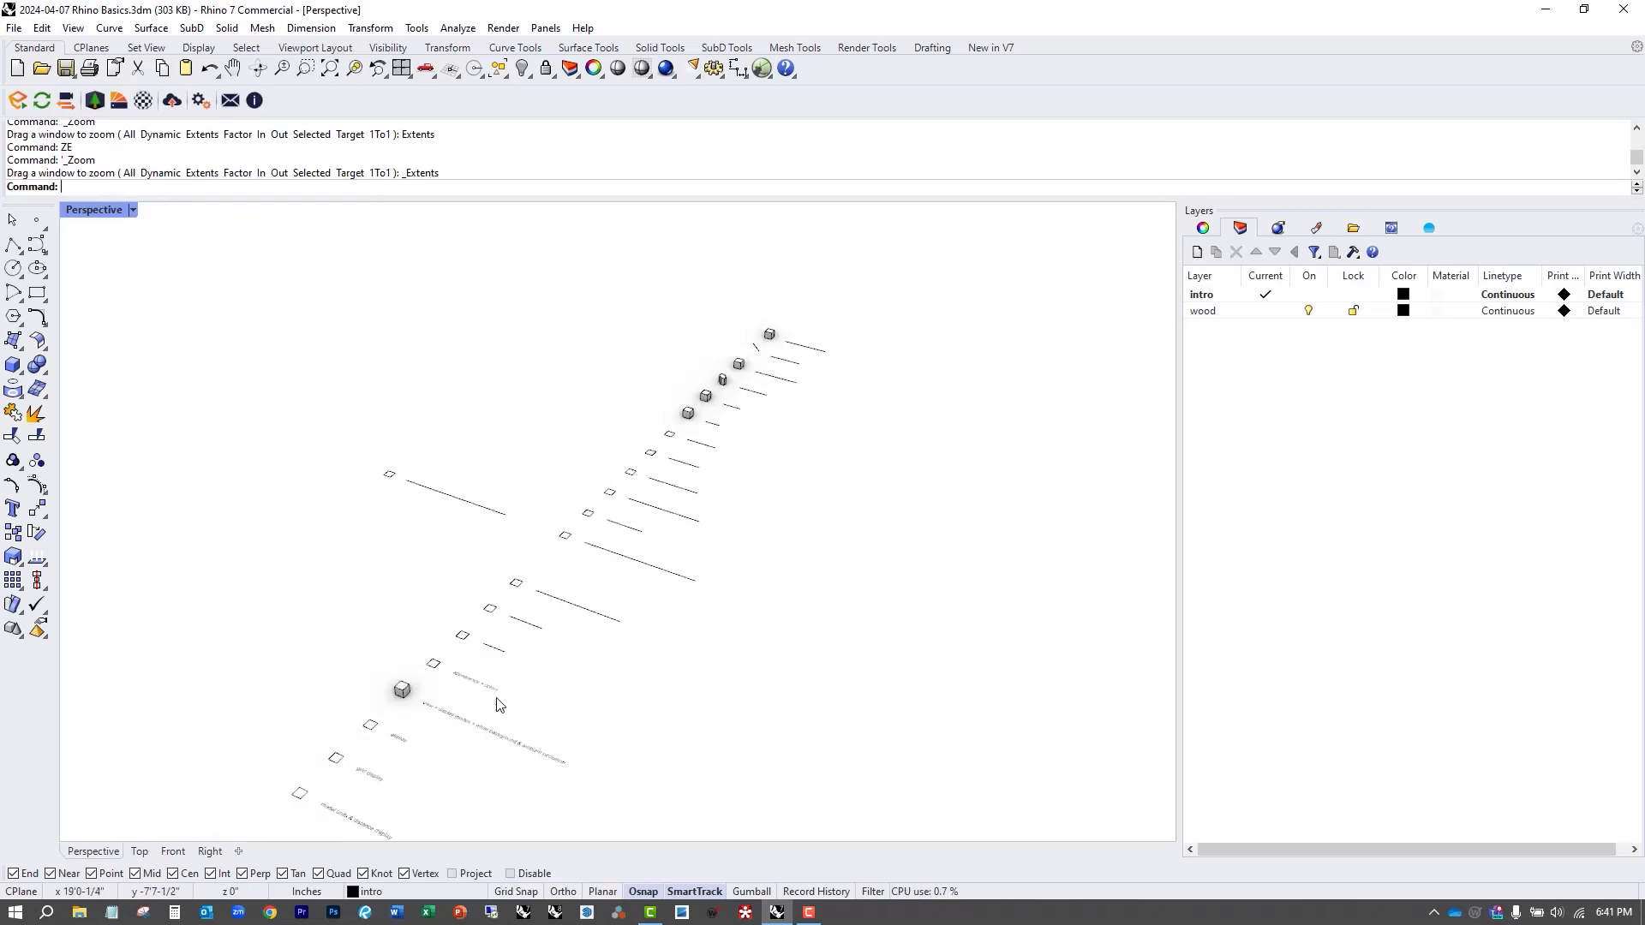
# Orbit and zoom far away from the model, recover it with zoom extents, and frame the "pan, zoom, zoom extents, zoom selected" label again.
pyautogui.scroll(5, 531, 607)
pyautogui.scroll(4, 676, 657)
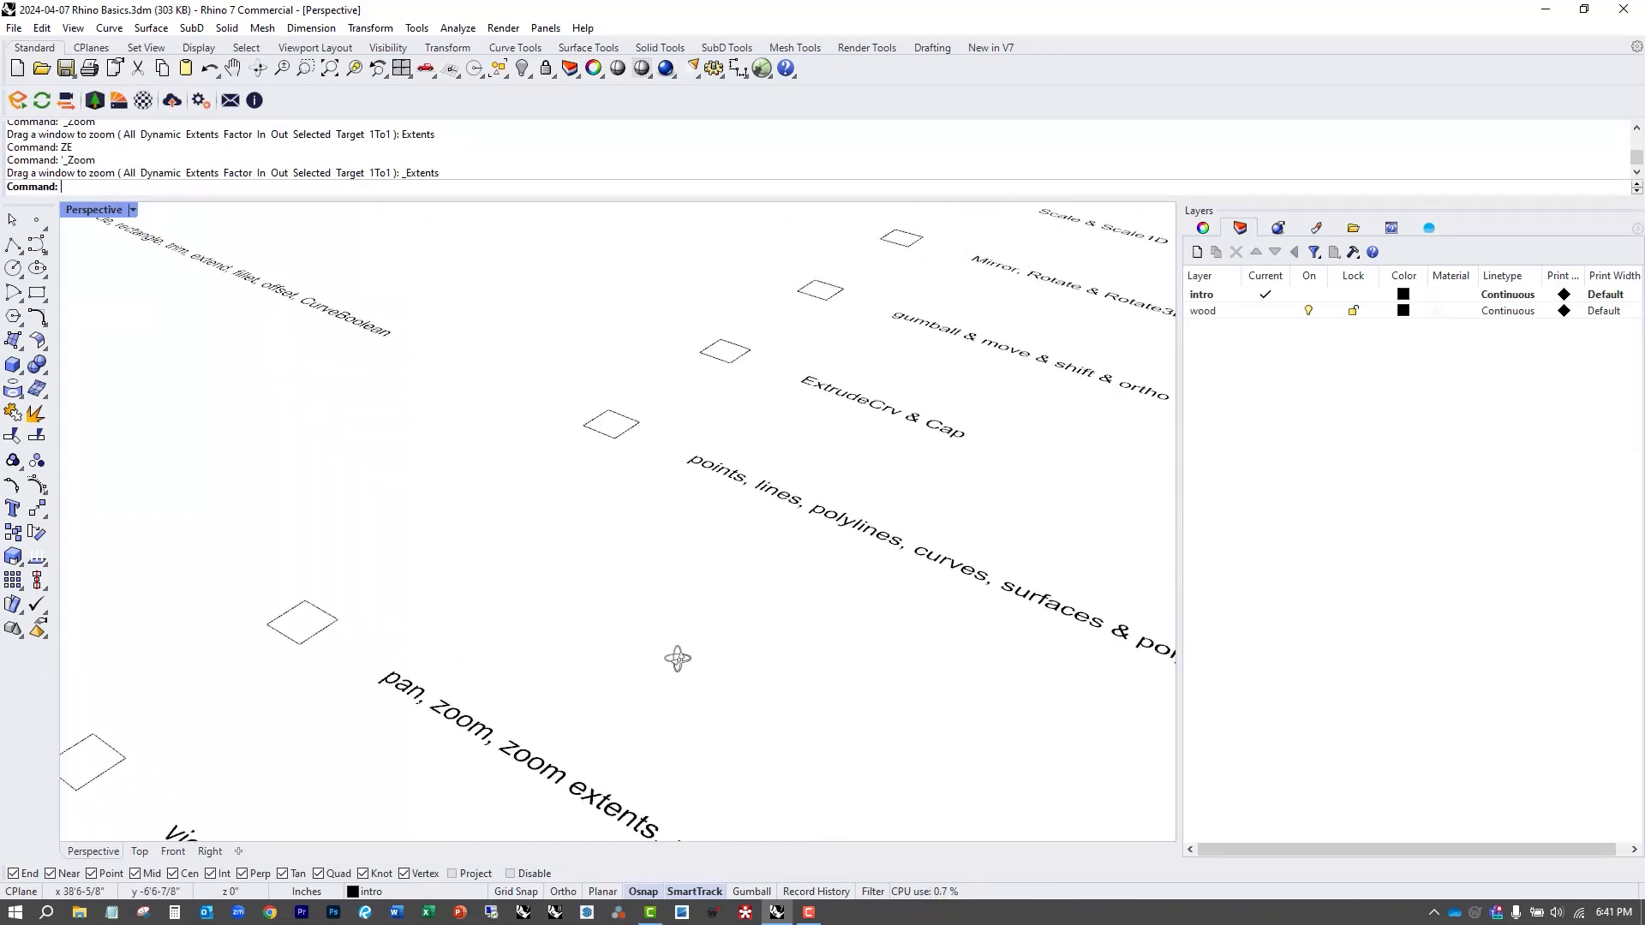
pyautogui.scroll(-10, 676, 562)
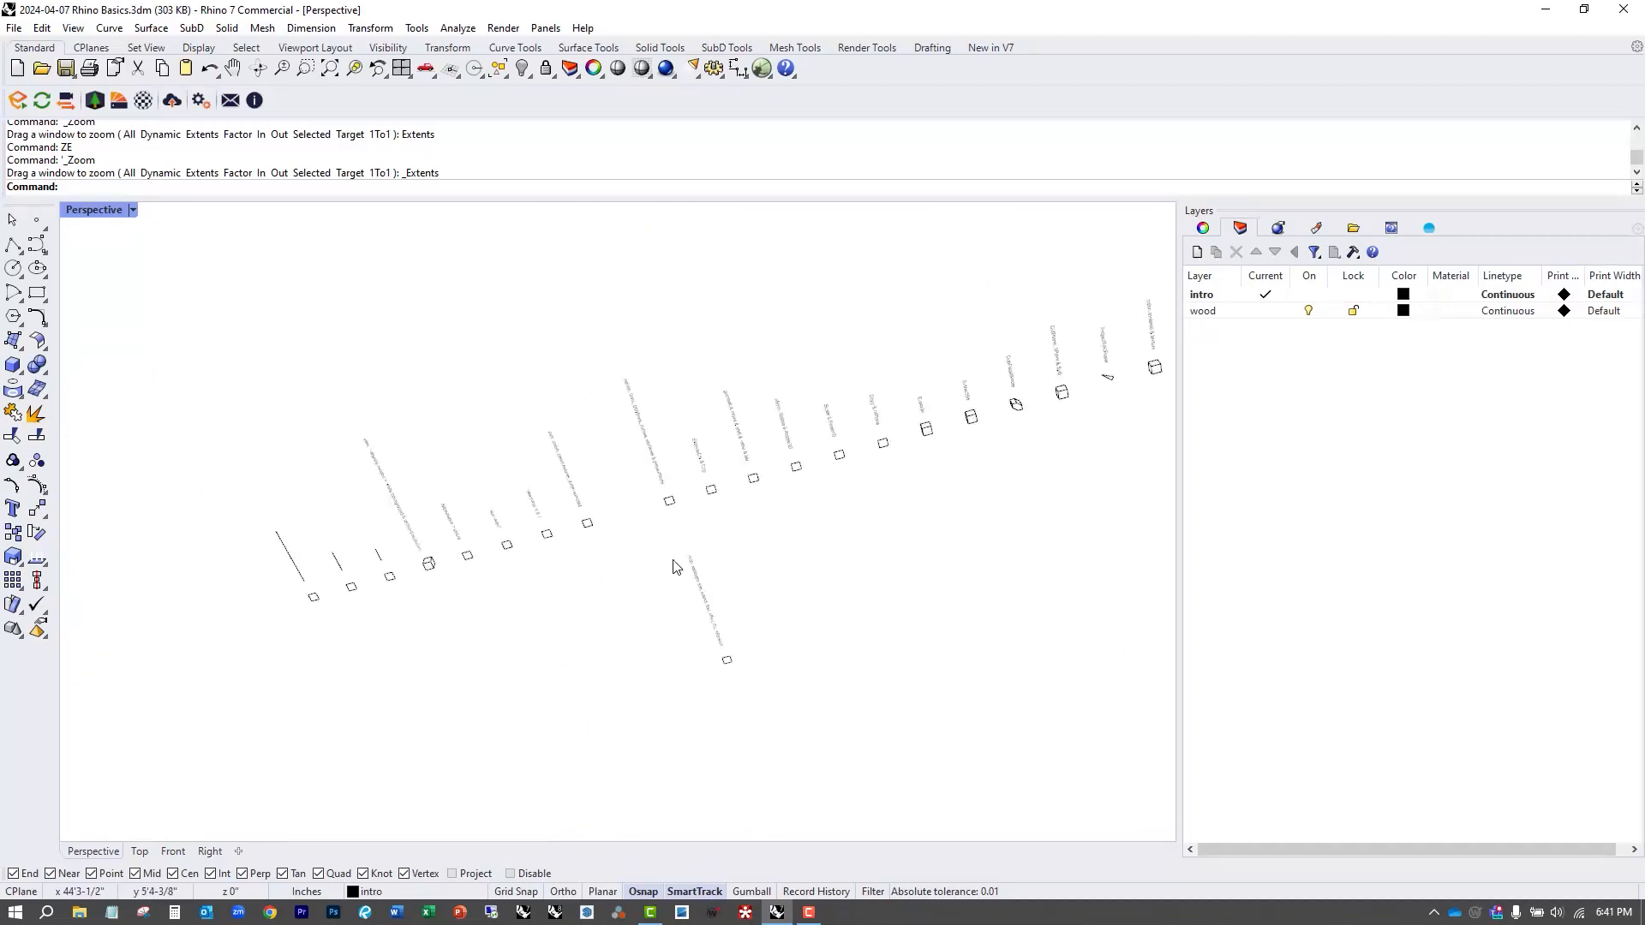
pyautogui.moveTo(638, 432); pyautogui.dragTo(834, 693, button='right')
pyautogui.moveTo(552, 329); pyautogui.dragTo(572, 442, button='right')
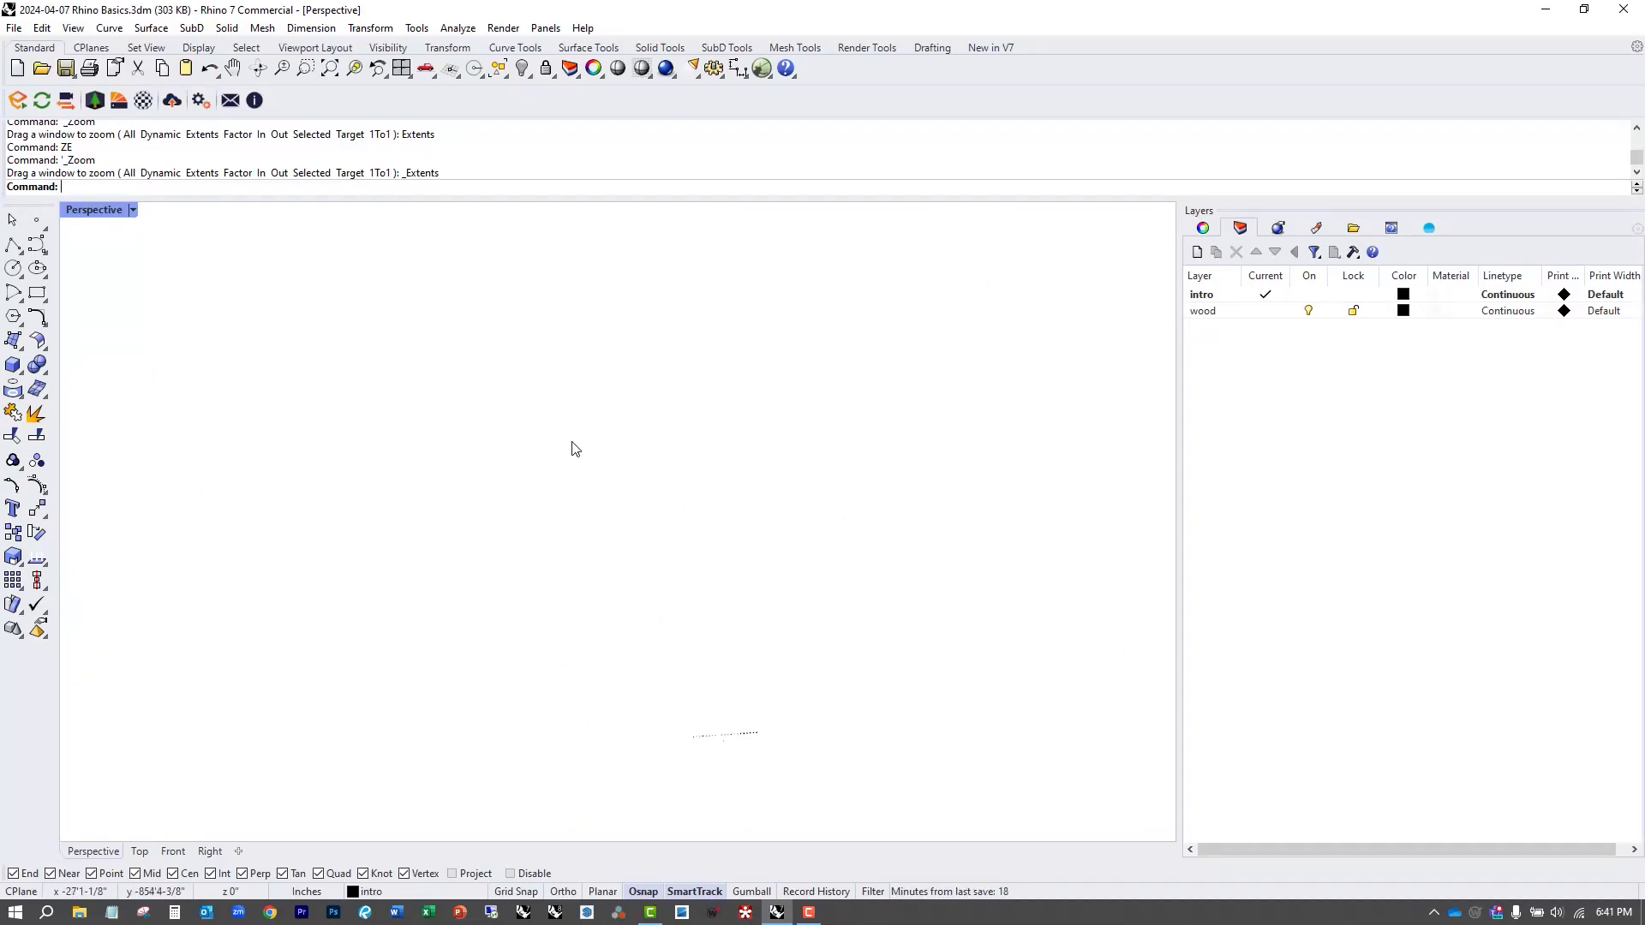
pyautogui.press('Return')
pyautogui.scroll(8, 557, 599)
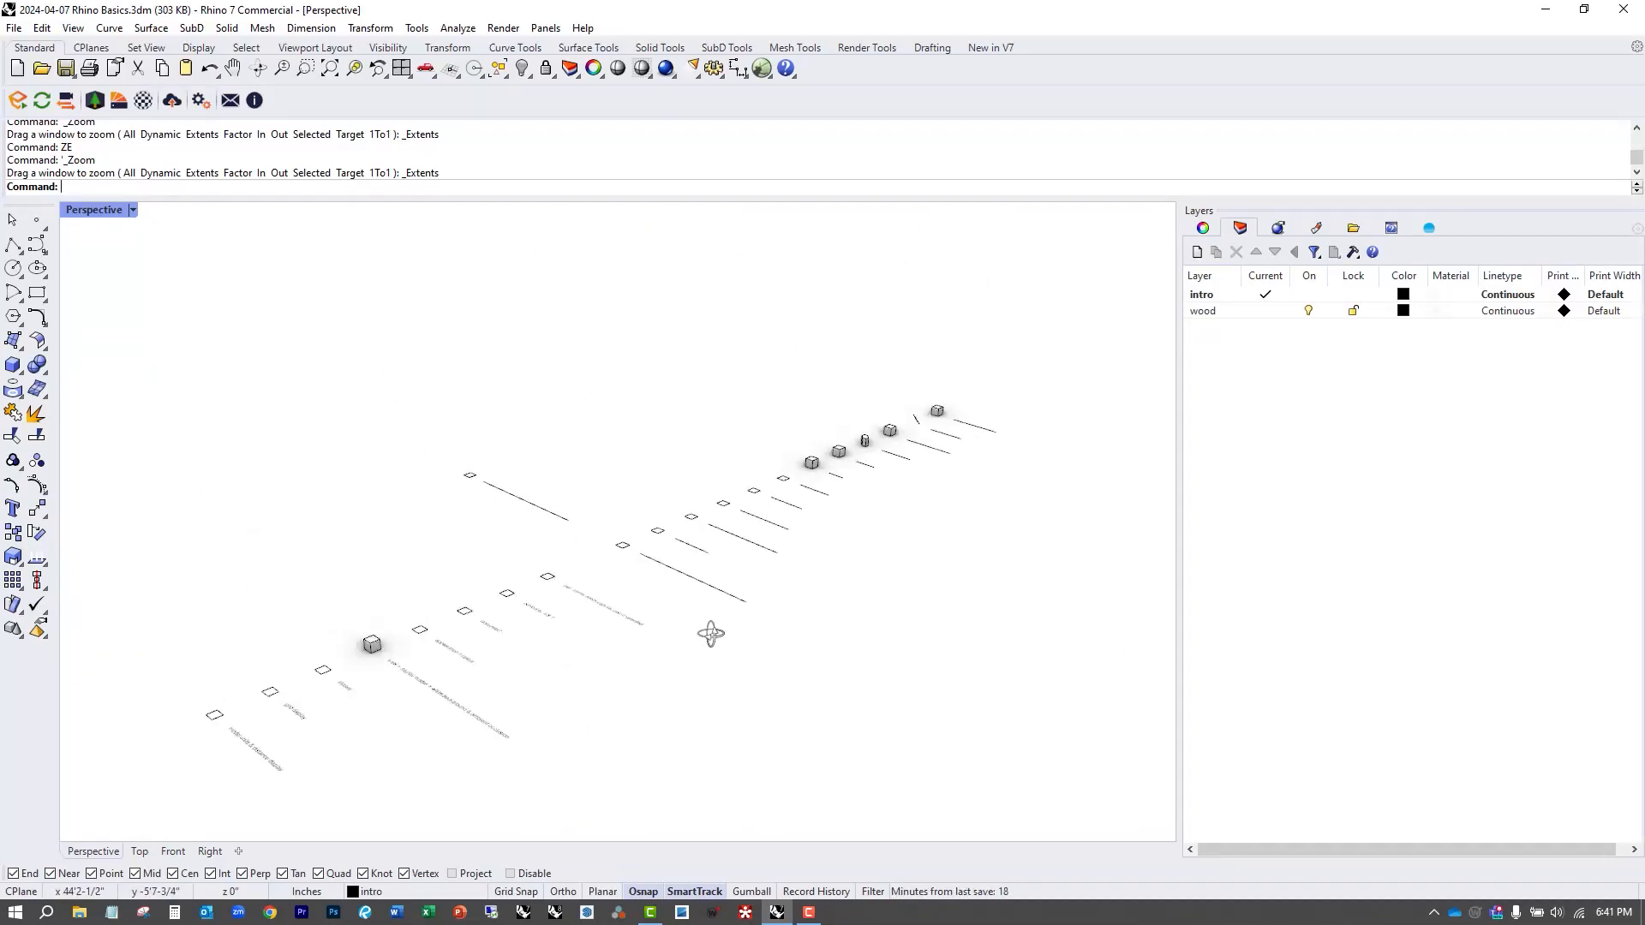
pyautogui.moveTo(592, 654); pyautogui.dragTo(709, 698, button='right')
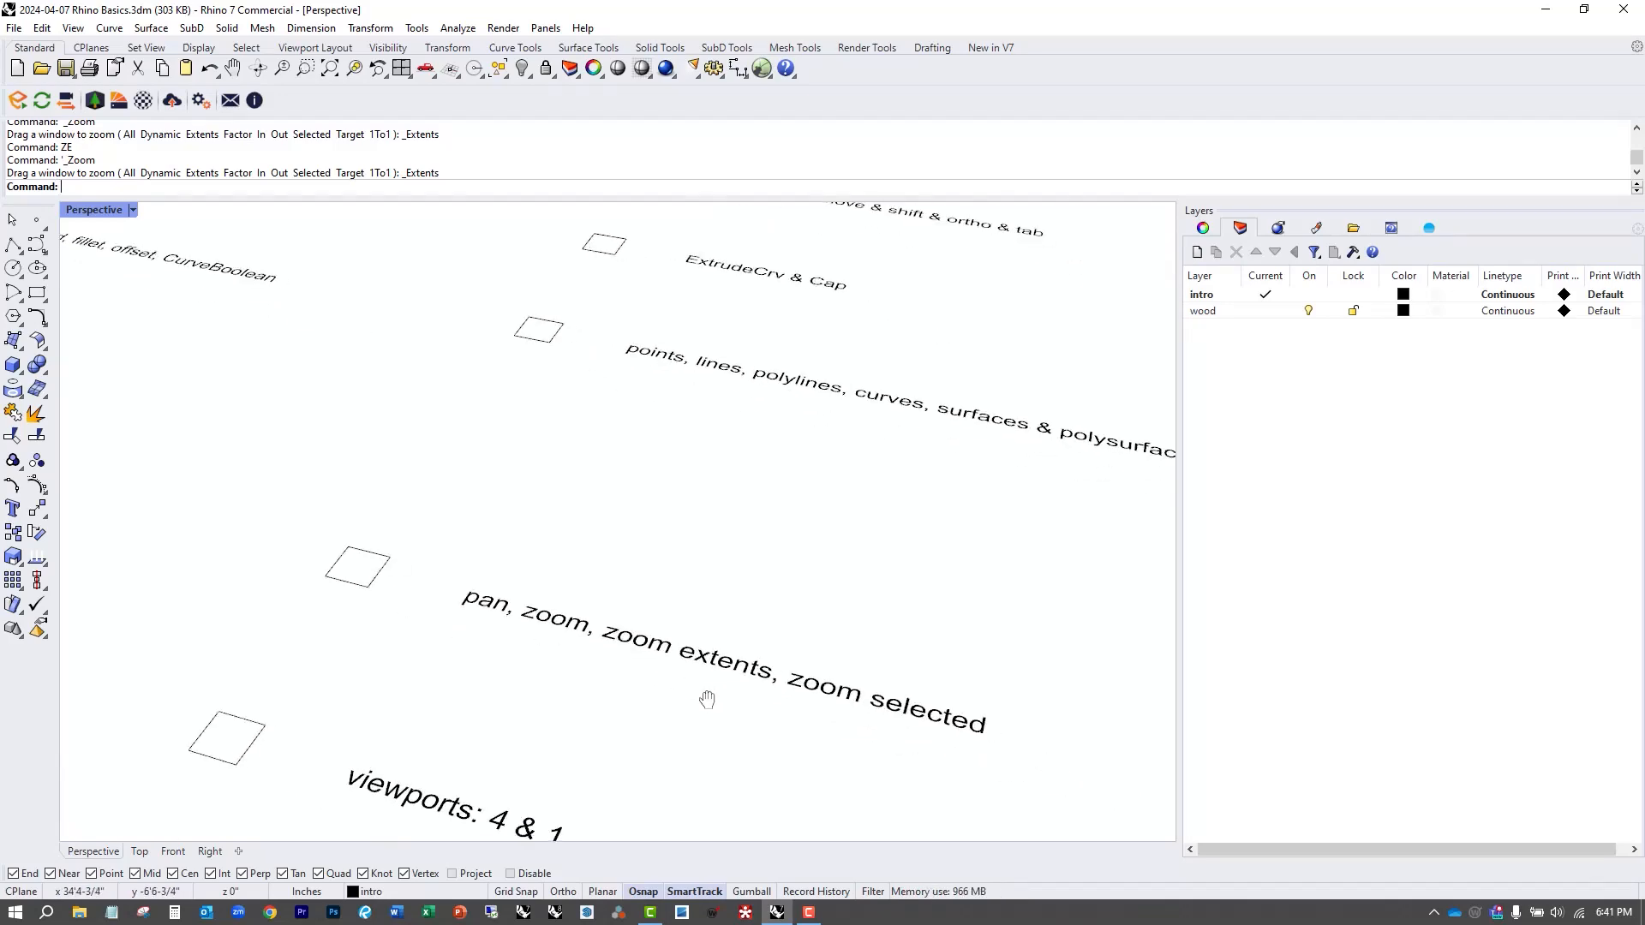
# Select the square beside the "pan, zoom" label, orbit away, frame it with the Z alias and its Selected option (s), and deselect it.
pyautogui.scroll(-3, 474, 549)
pyautogui.moveTo(474, 549); pyautogui.dragTo(518, 518, button='right')
pyautogui.moveTo(373, 540); pyautogui.dragTo(794, 631, button='right')
pyautogui.click(879, 725)
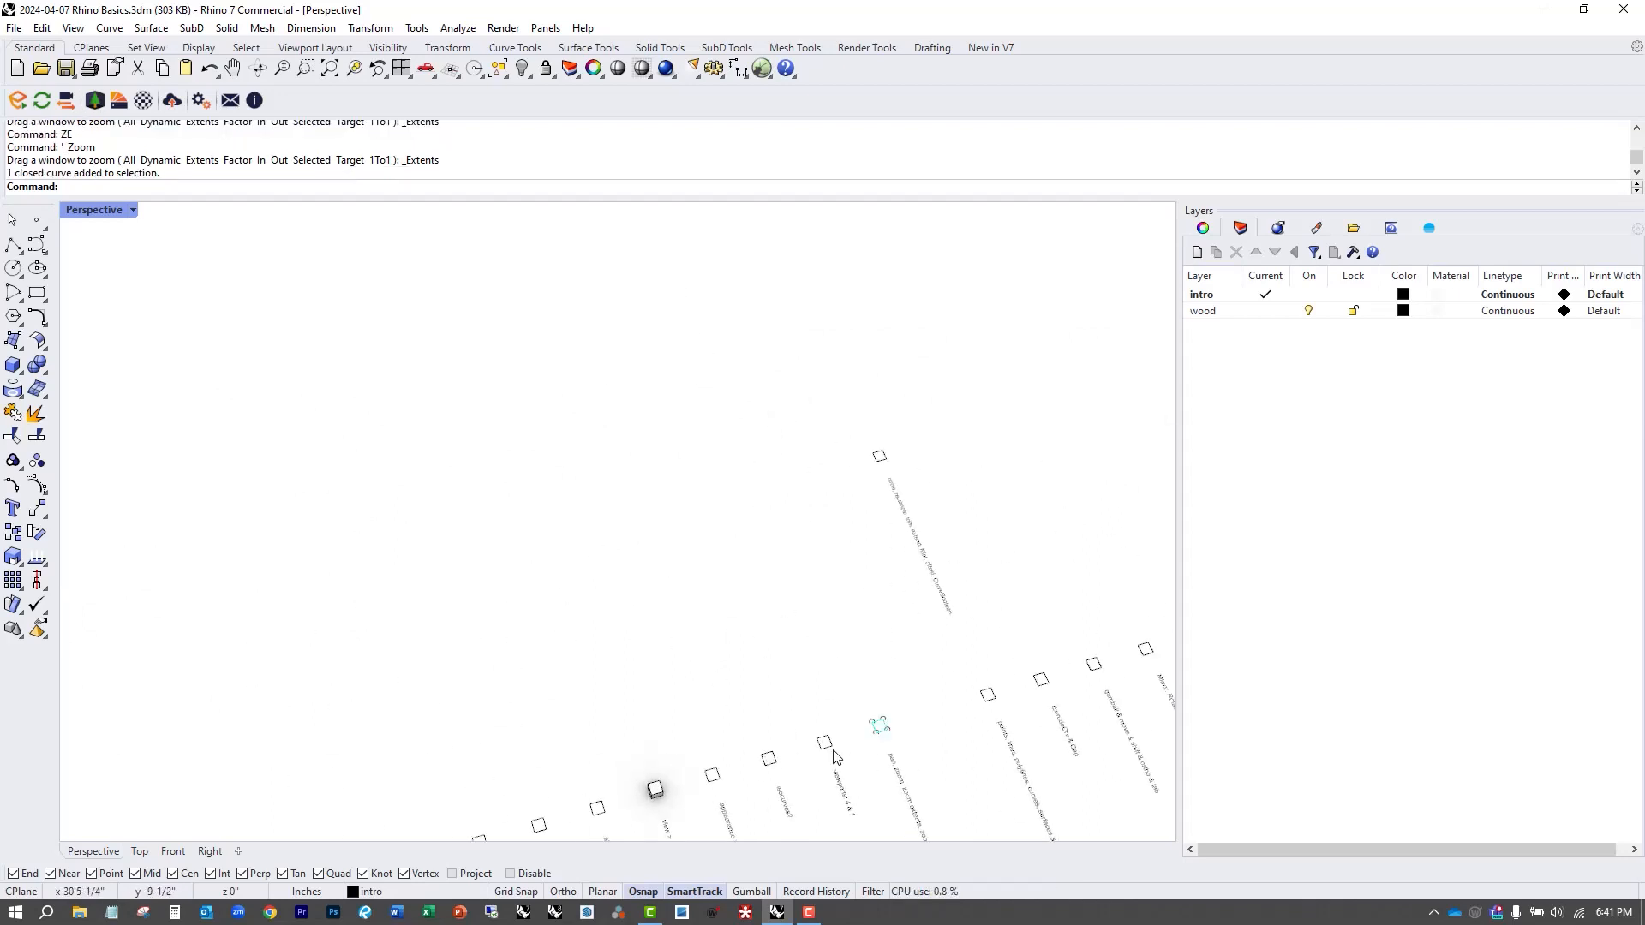
pyautogui.moveTo(719, 725); pyautogui.dragTo(767, 719, button='right')
pyautogui.moveTo(669, 577); pyautogui.dragTo(893, 585, button='right')
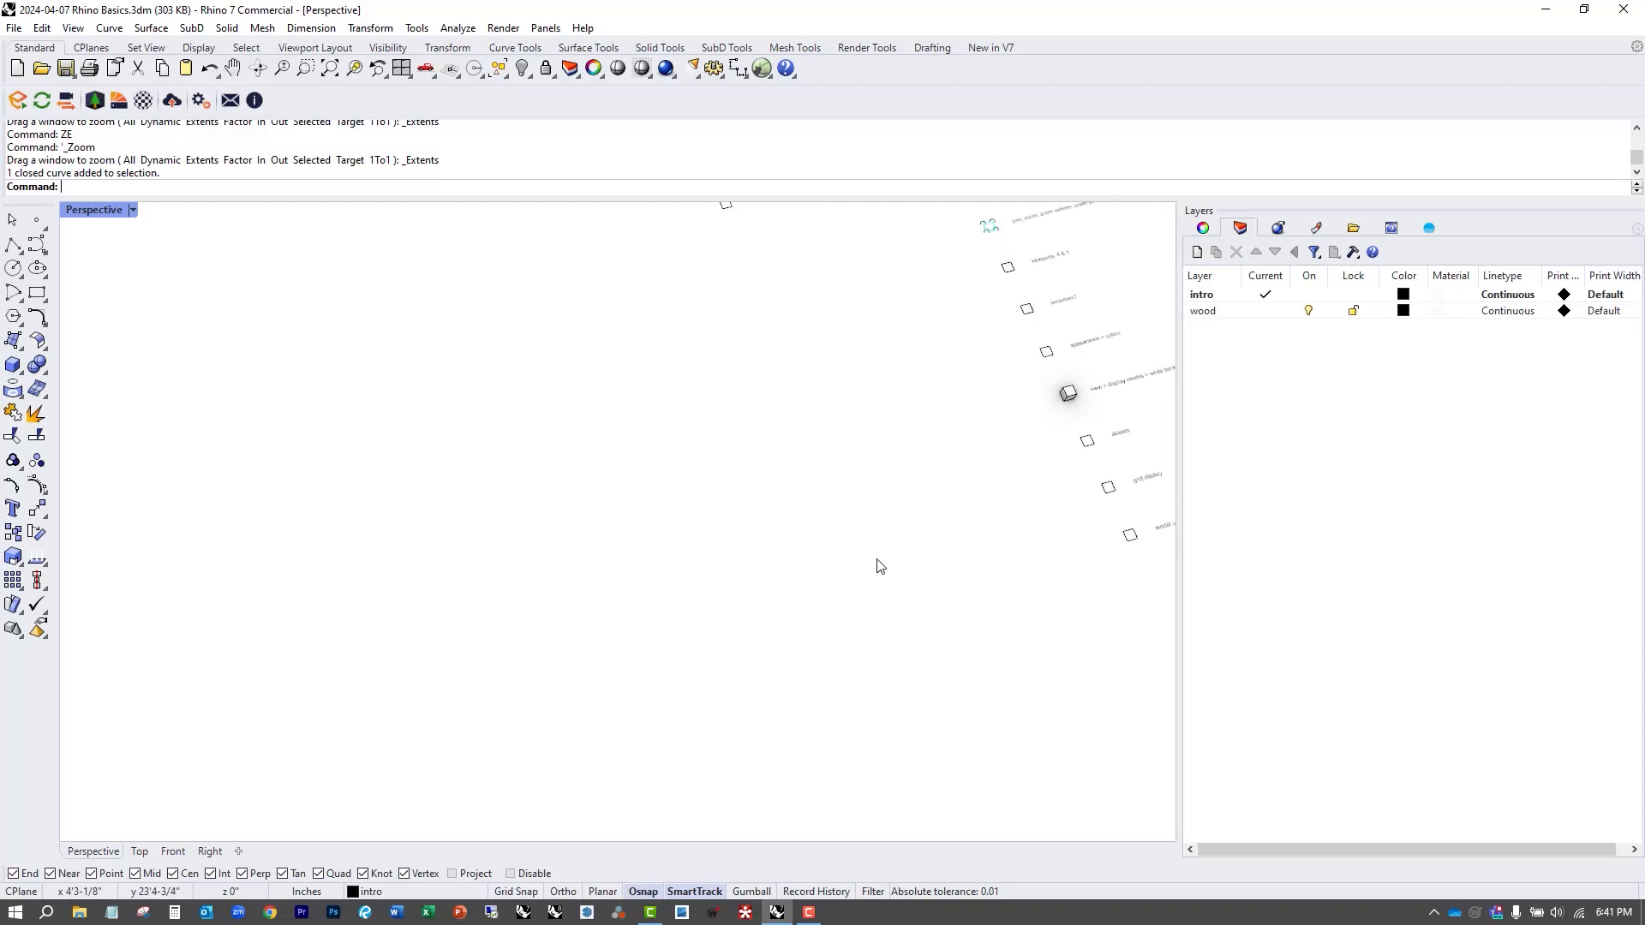
pyautogui.write('z')
pyautogui.press('Return')
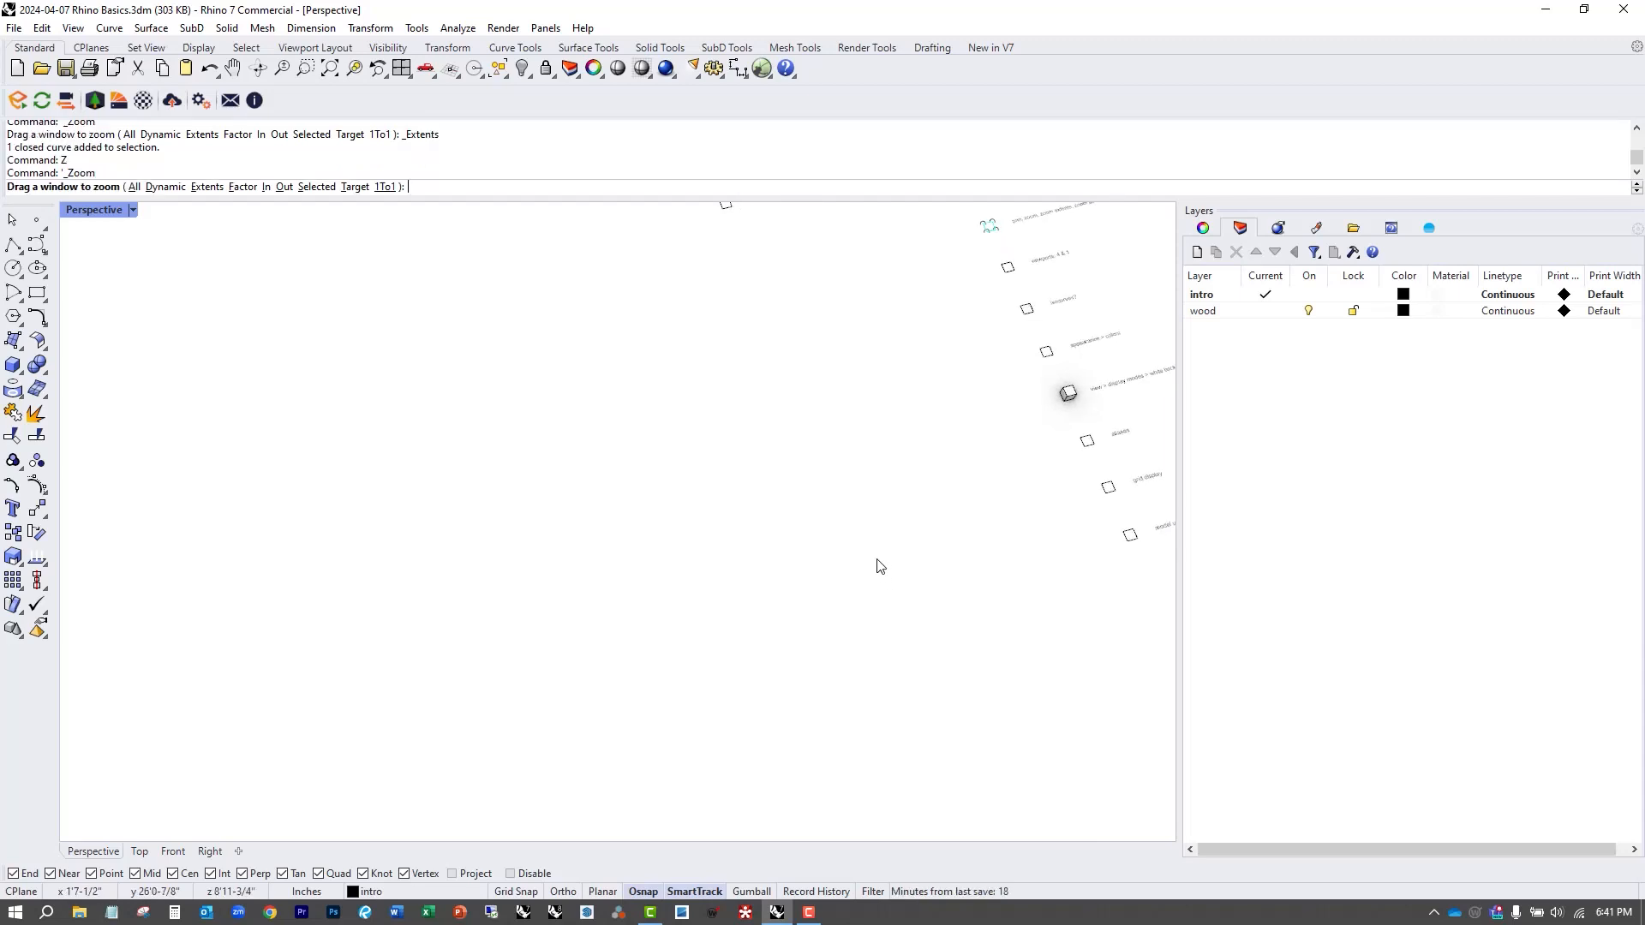
pyautogui.write('s')
pyautogui.press('Return')
pyautogui.moveTo(875, 562); pyautogui.dragTo(768, 498, button='right')
pyautogui.scroll(-5, 763, 508)
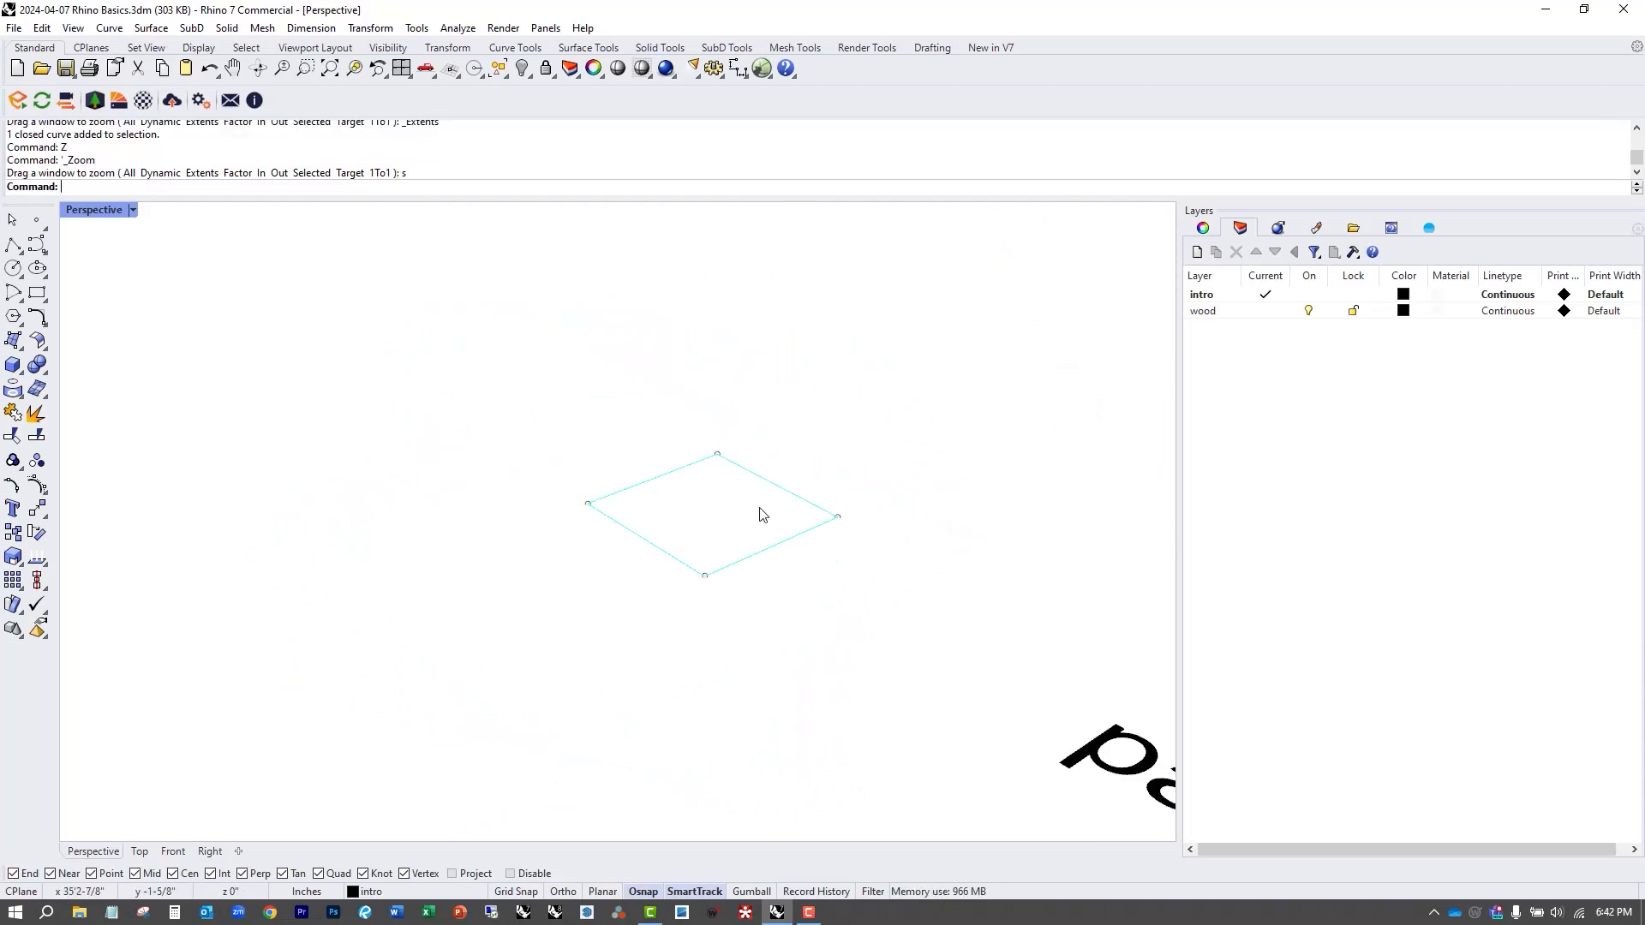
pyautogui.press('Escape')
# Frame the "points, lines, polylines, curves, surfaces & polysurfaces" label in the Perspective viewport.
pyautogui.scroll(-4, 805, 524)
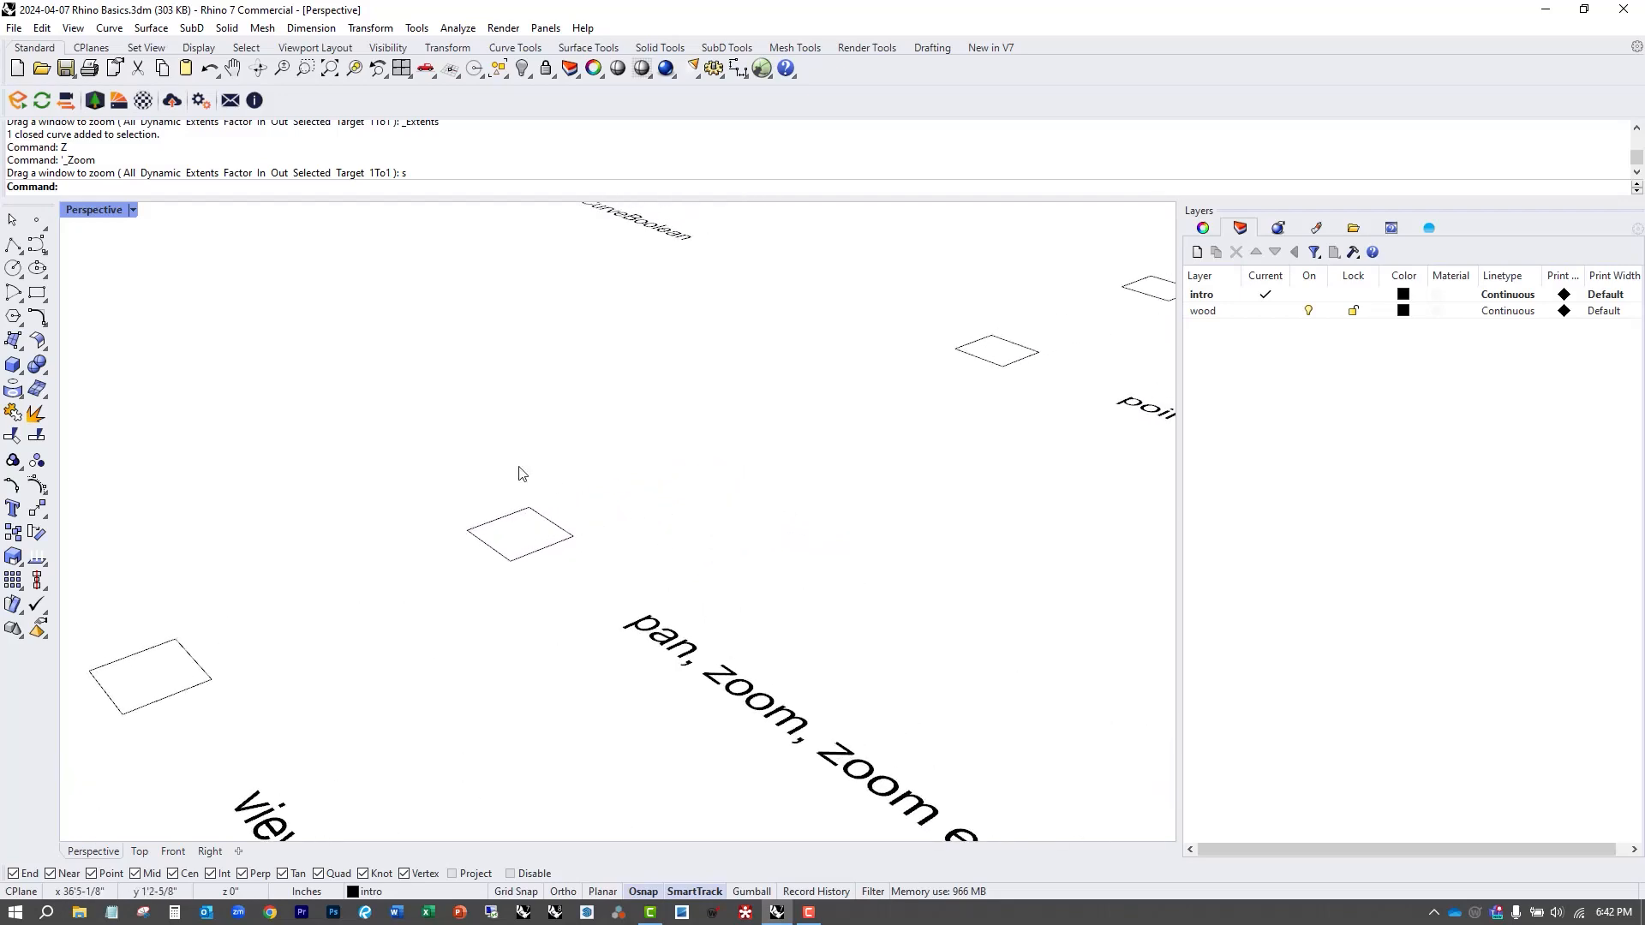
pyautogui.scroll(-4, 506, 497)
pyautogui.scroll(1, 526, 593)
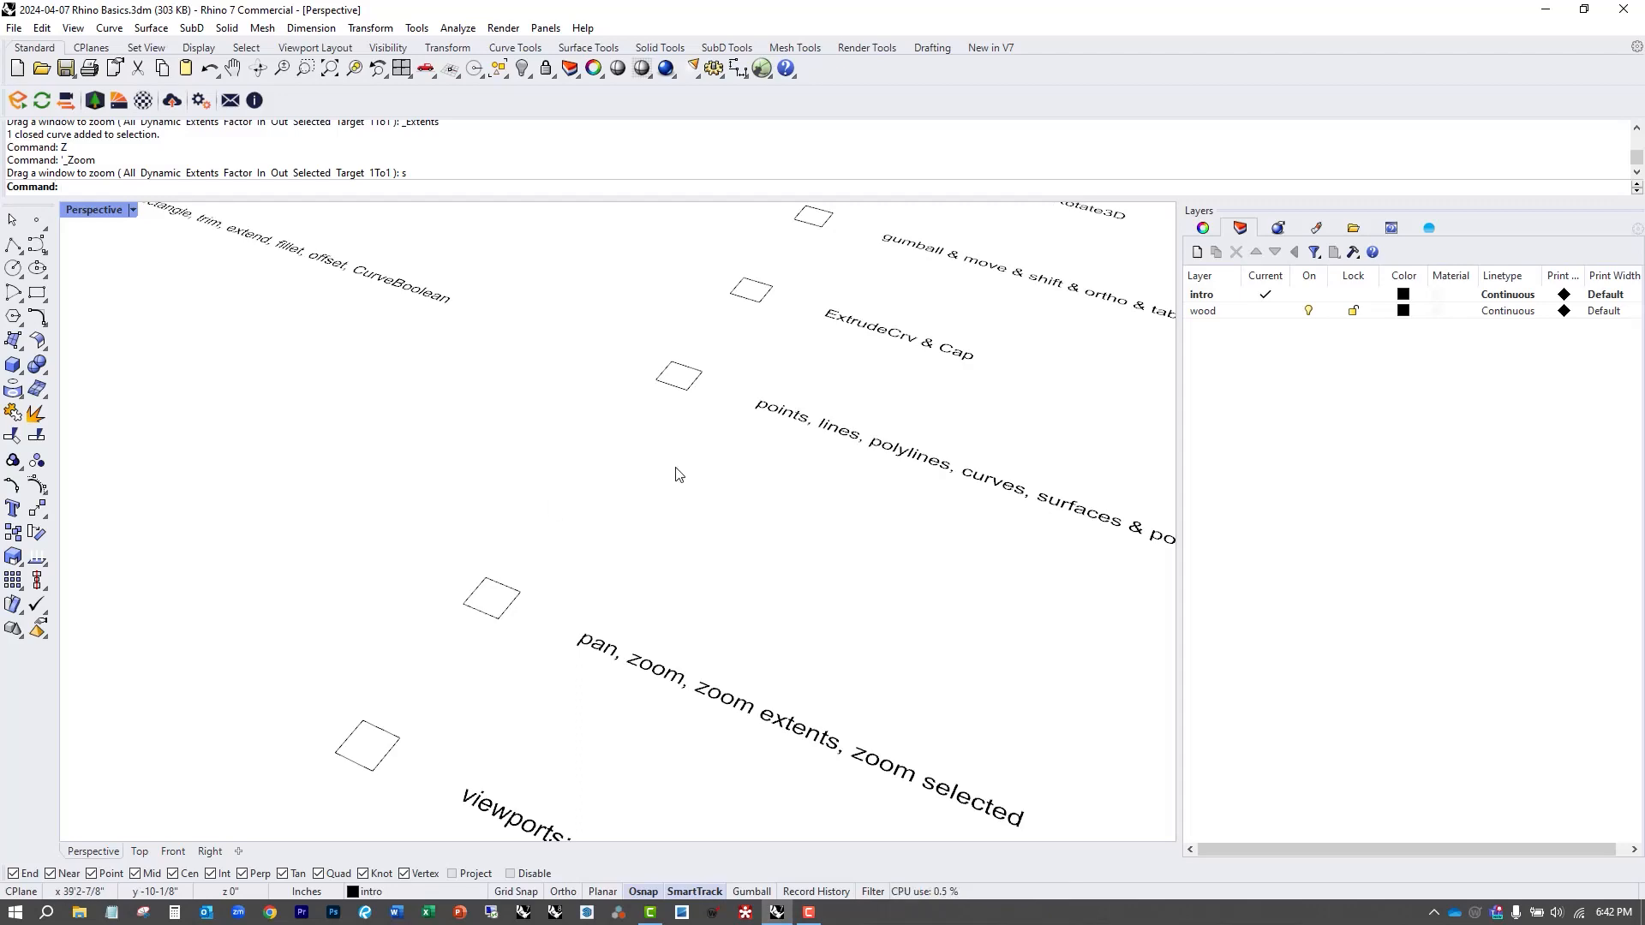
pyautogui.scroll(5, 459, 466)
pyautogui.keyDown('shift'); pyautogui.moveTo(557, 544); pyautogui.dragTo(601, 566, button='right'); pyautogui.keyUp('shift')
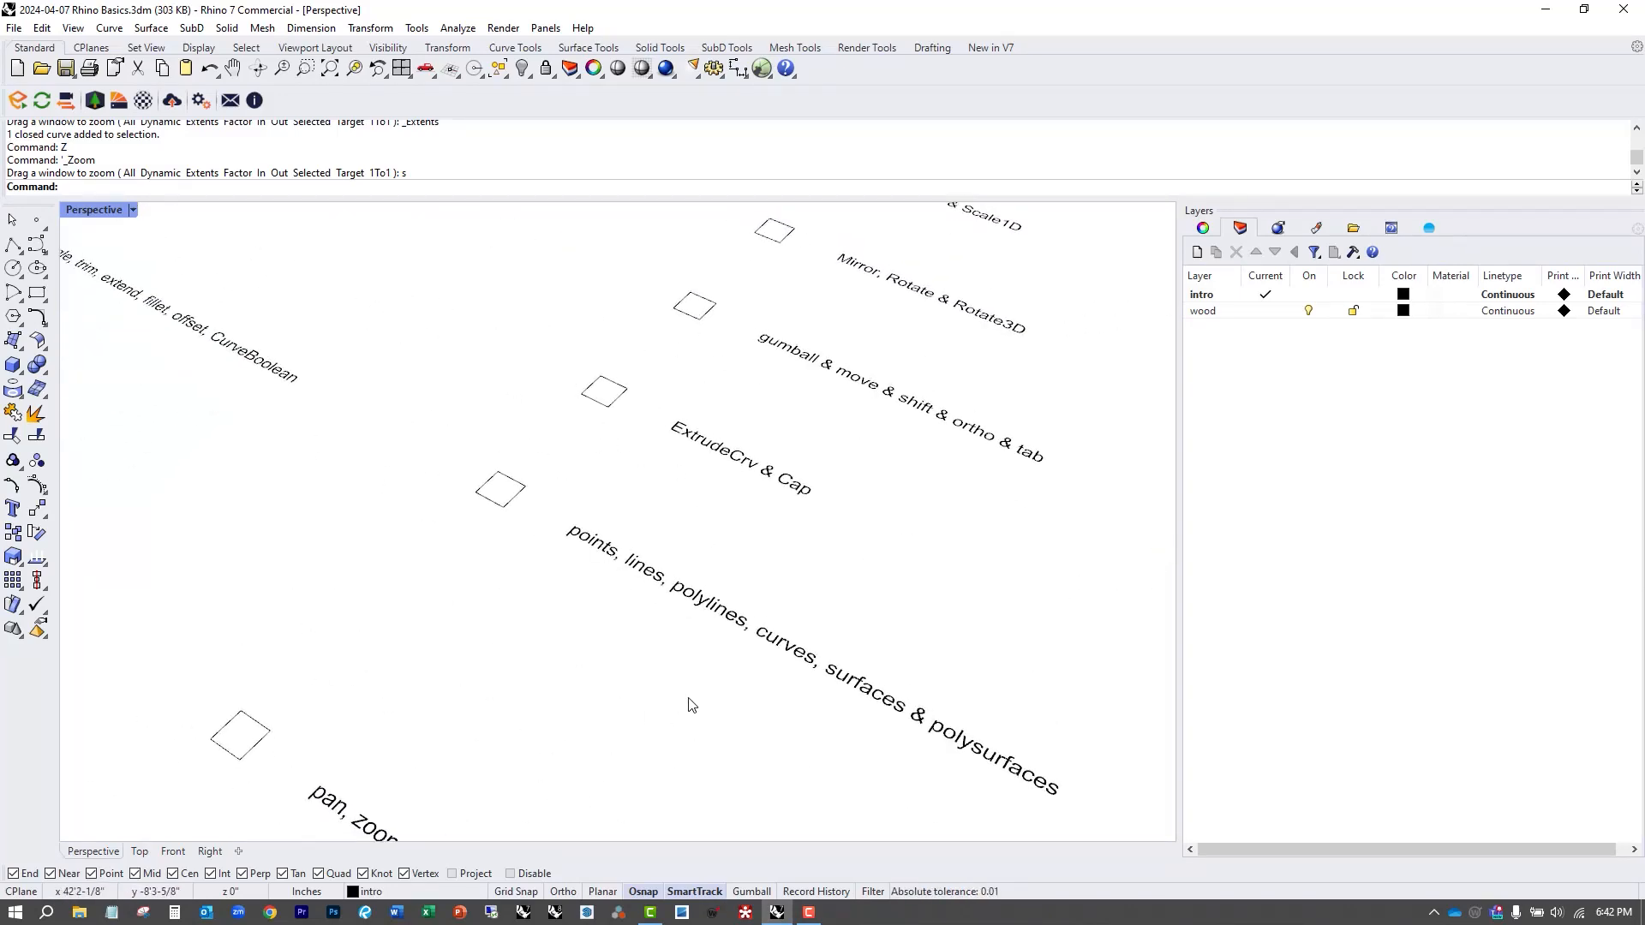
pyautogui.keyDown('shift'); pyautogui.moveTo(686, 701); pyautogui.dragTo(571, 649, button='right'); pyautogui.keyUp('shift')
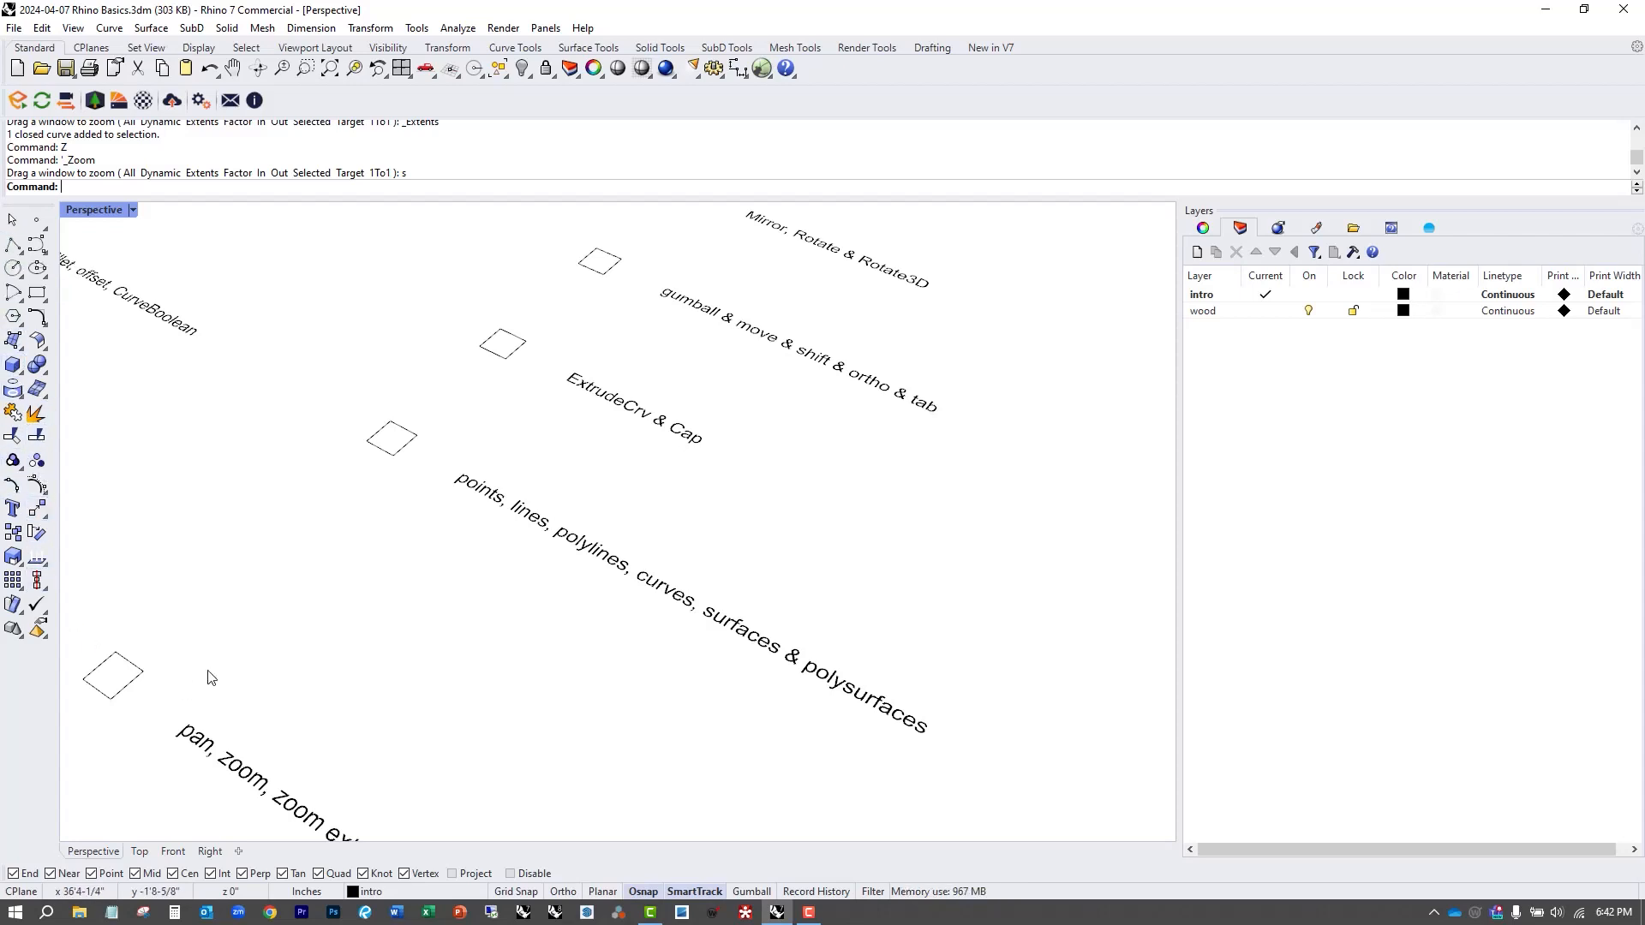
pyautogui.scroll(-4, 308, 611)
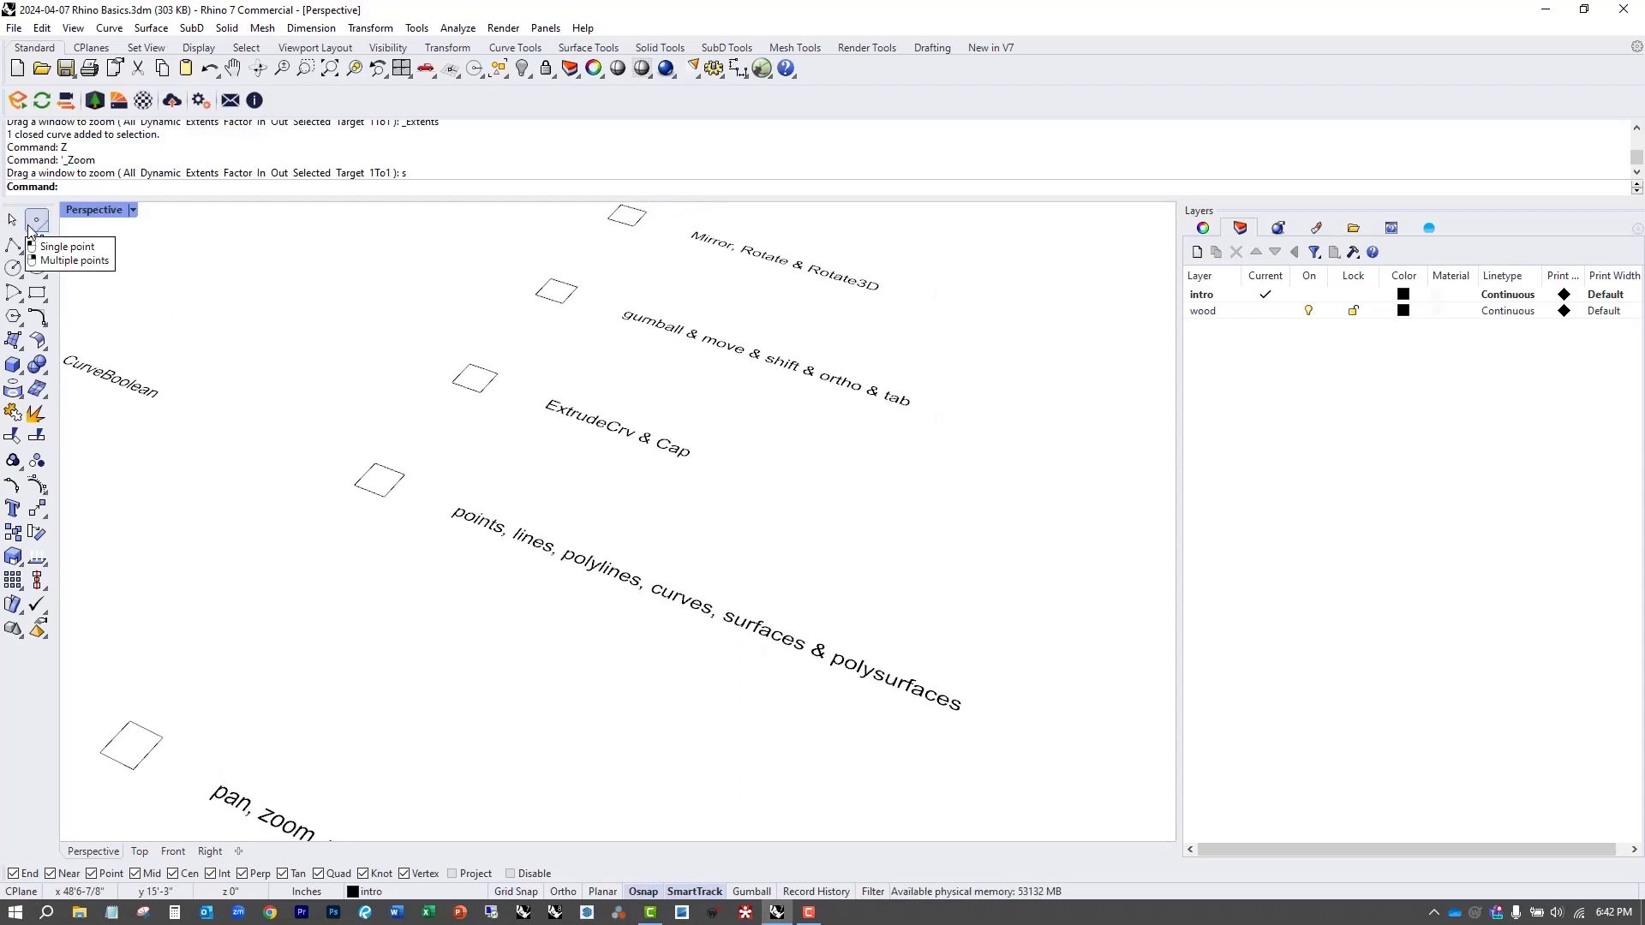
# Place seven scattered points with the Points command in the empty area beside the end of the "points, lines, polylines" label.
pyautogui.click(33, 230)
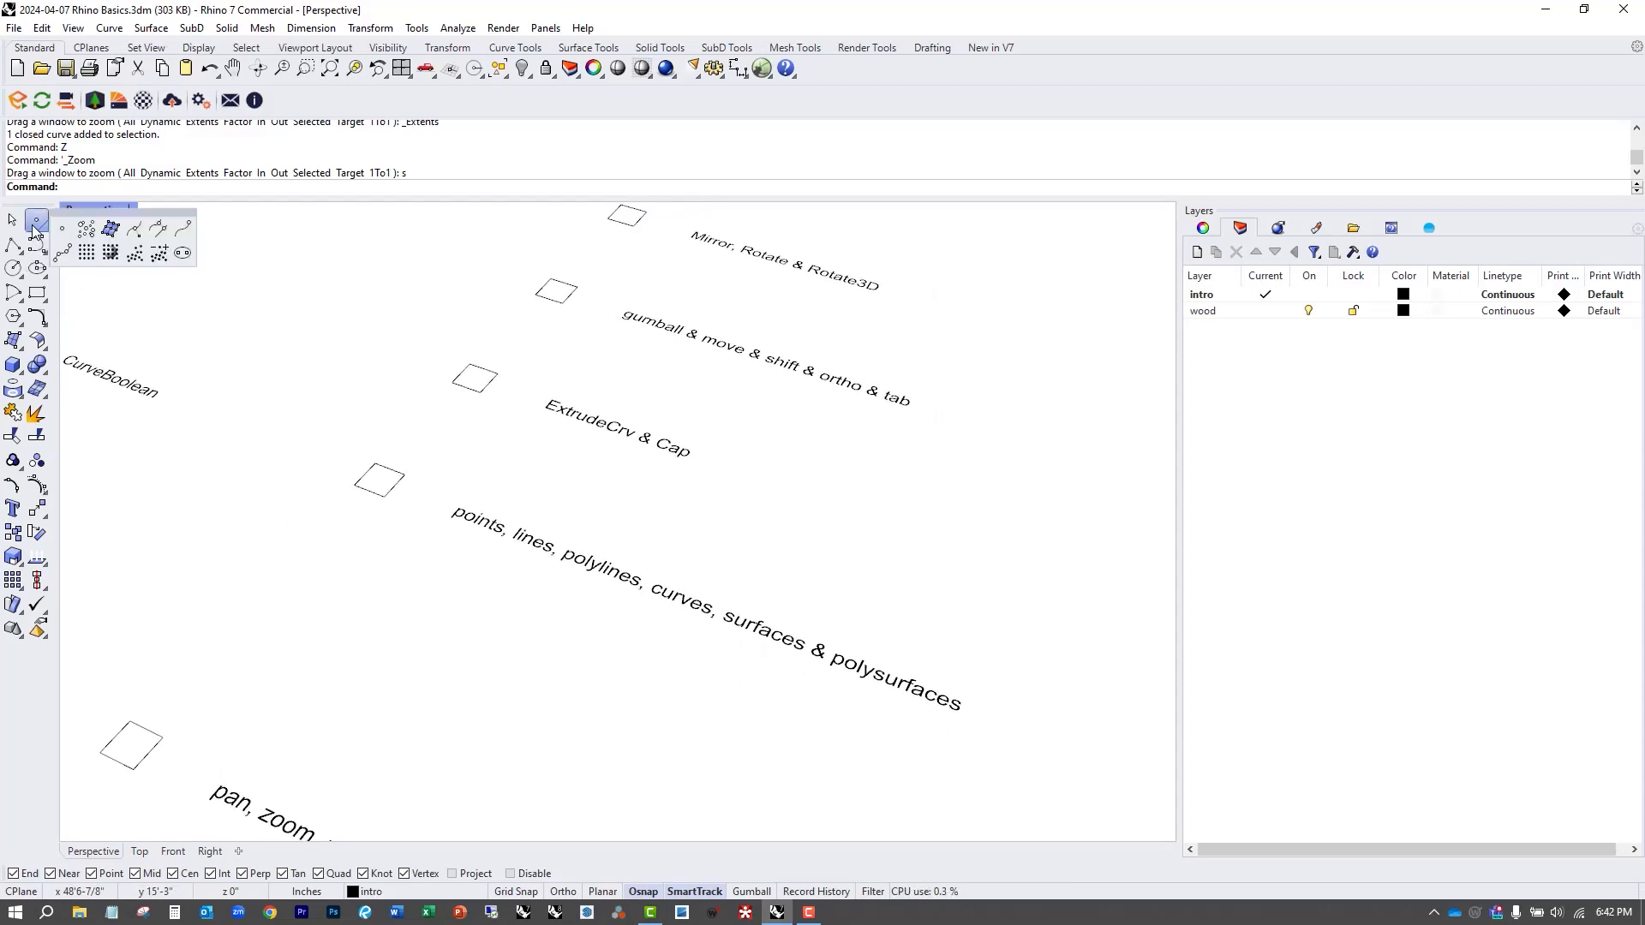
pyautogui.click(83, 233)
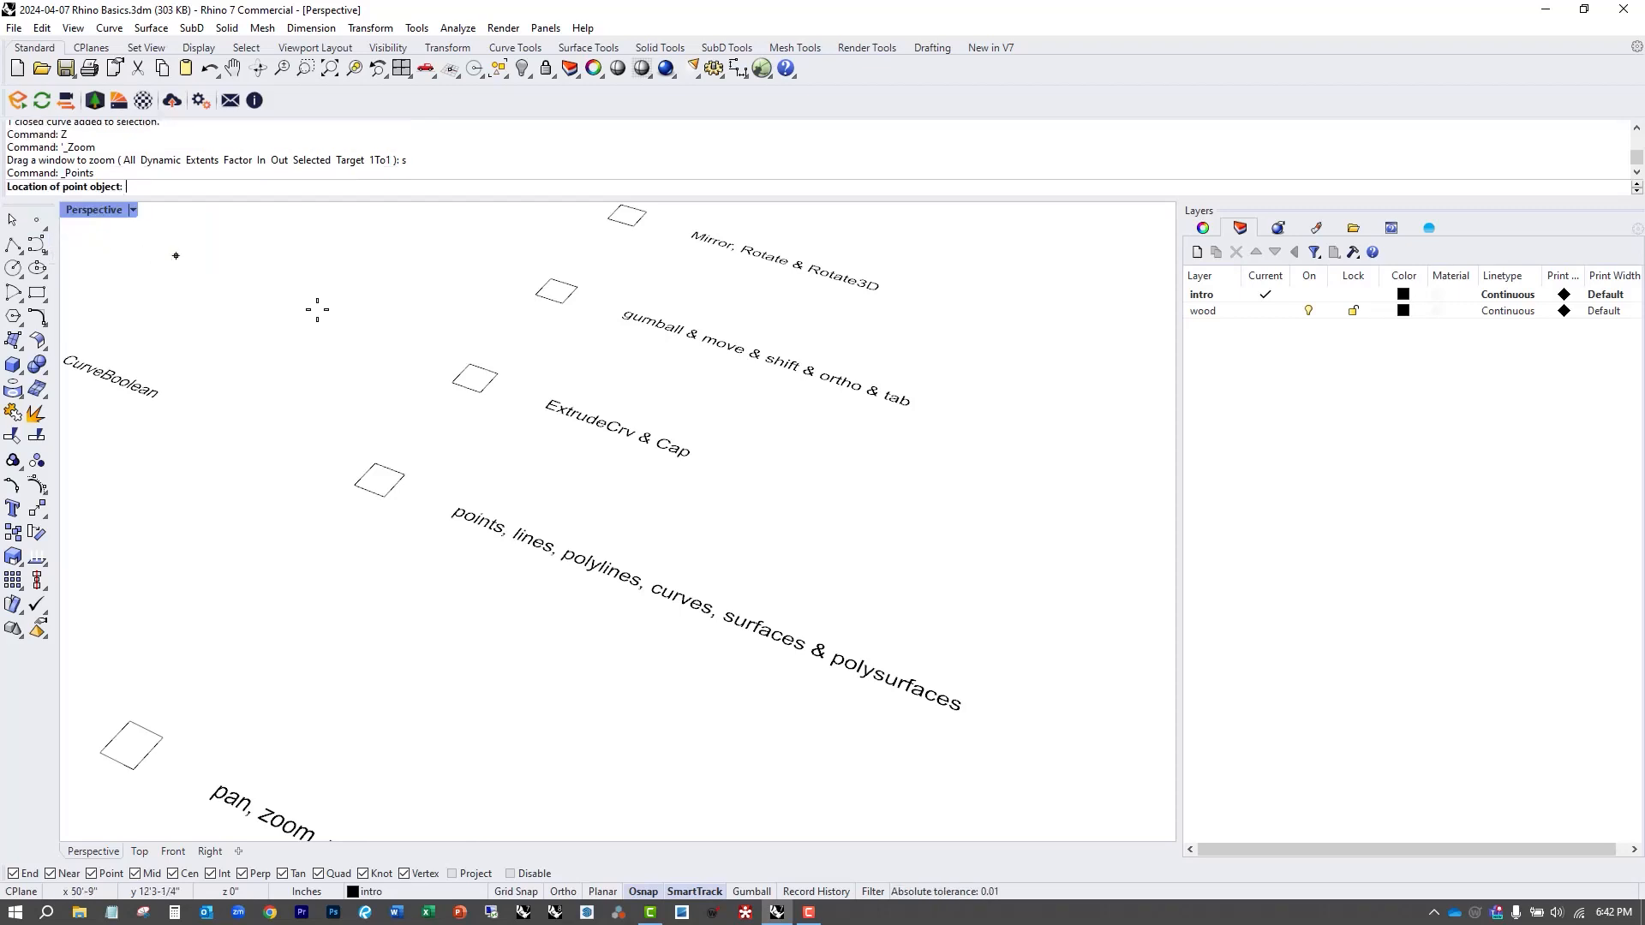
pyautogui.scroll(-2, 437, 478)
pyautogui.click(830, 519)
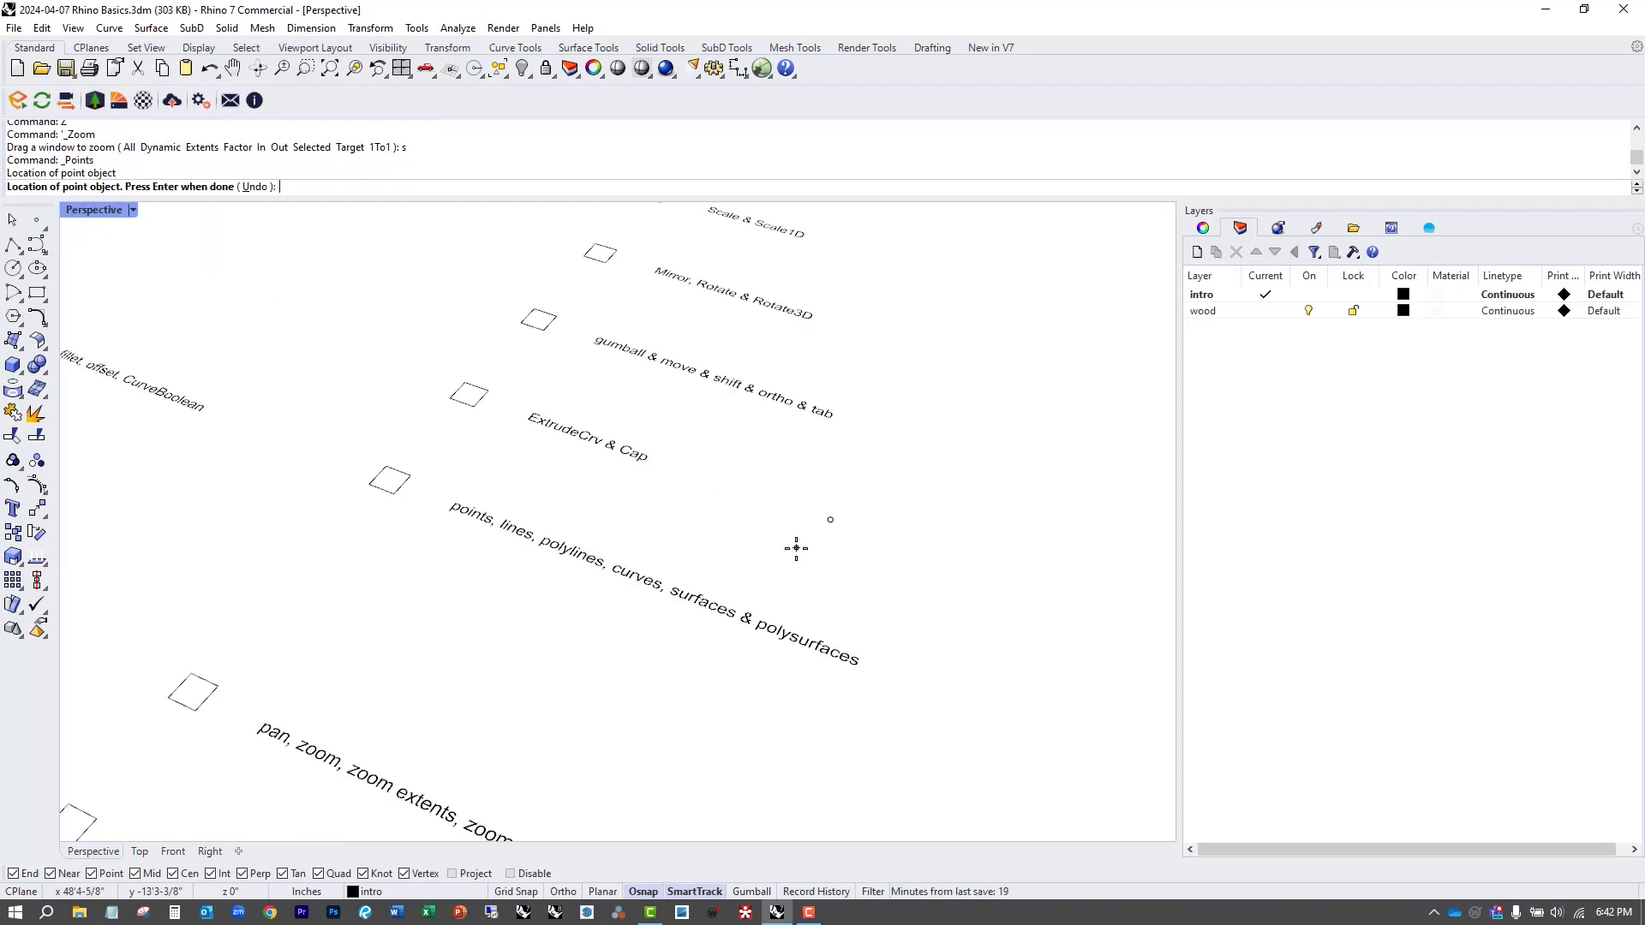
pyautogui.click(796, 547)
pyautogui.click(866, 571)
pyautogui.click(934, 537)
pyautogui.click(989, 604)
pyautogui.click(929, 623)
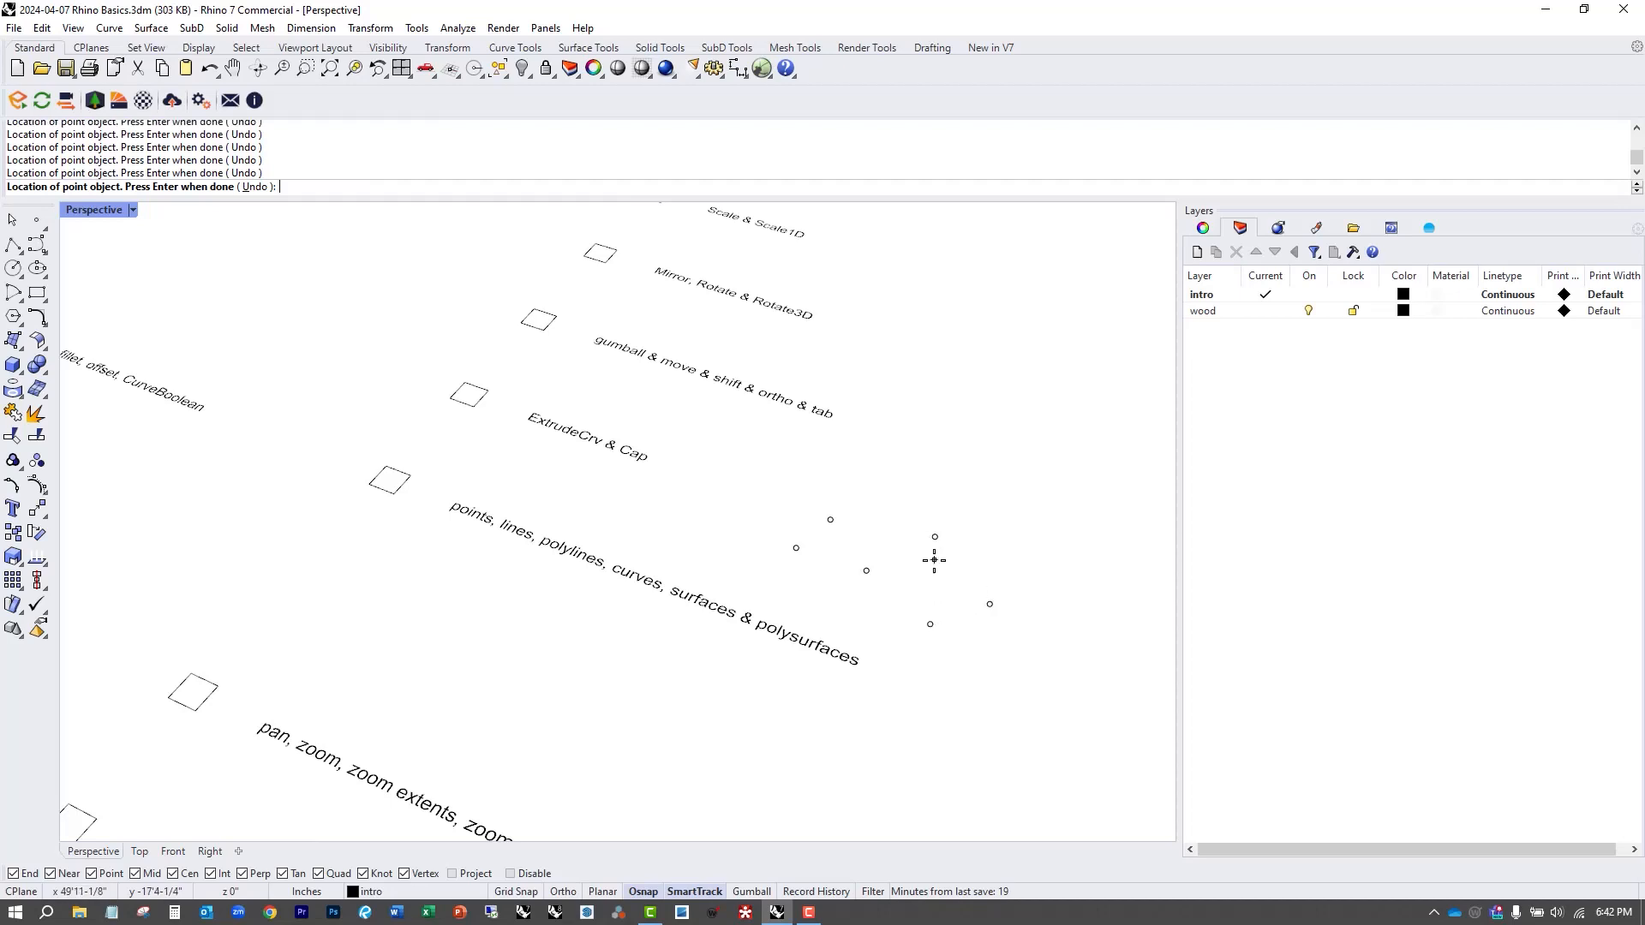
pyautogui.press('Return')
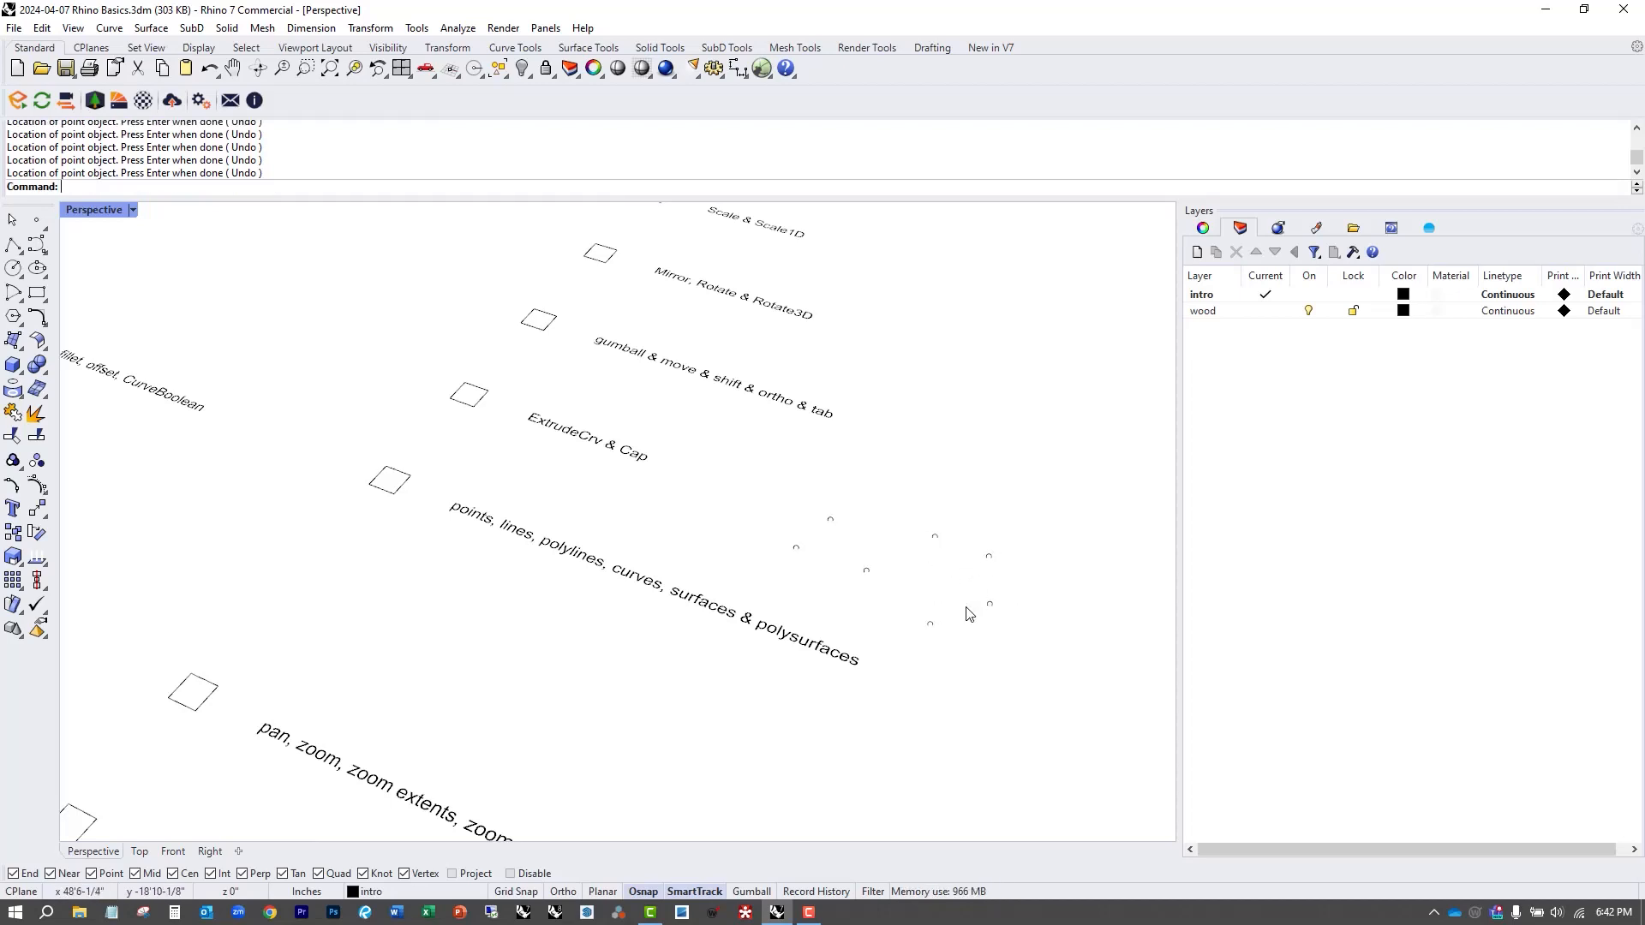
# Draw an open, self-crossing polyline of six segments around and beyond the scattered points, using the L alias.
pyautogui.scroll(2, 968, 614)
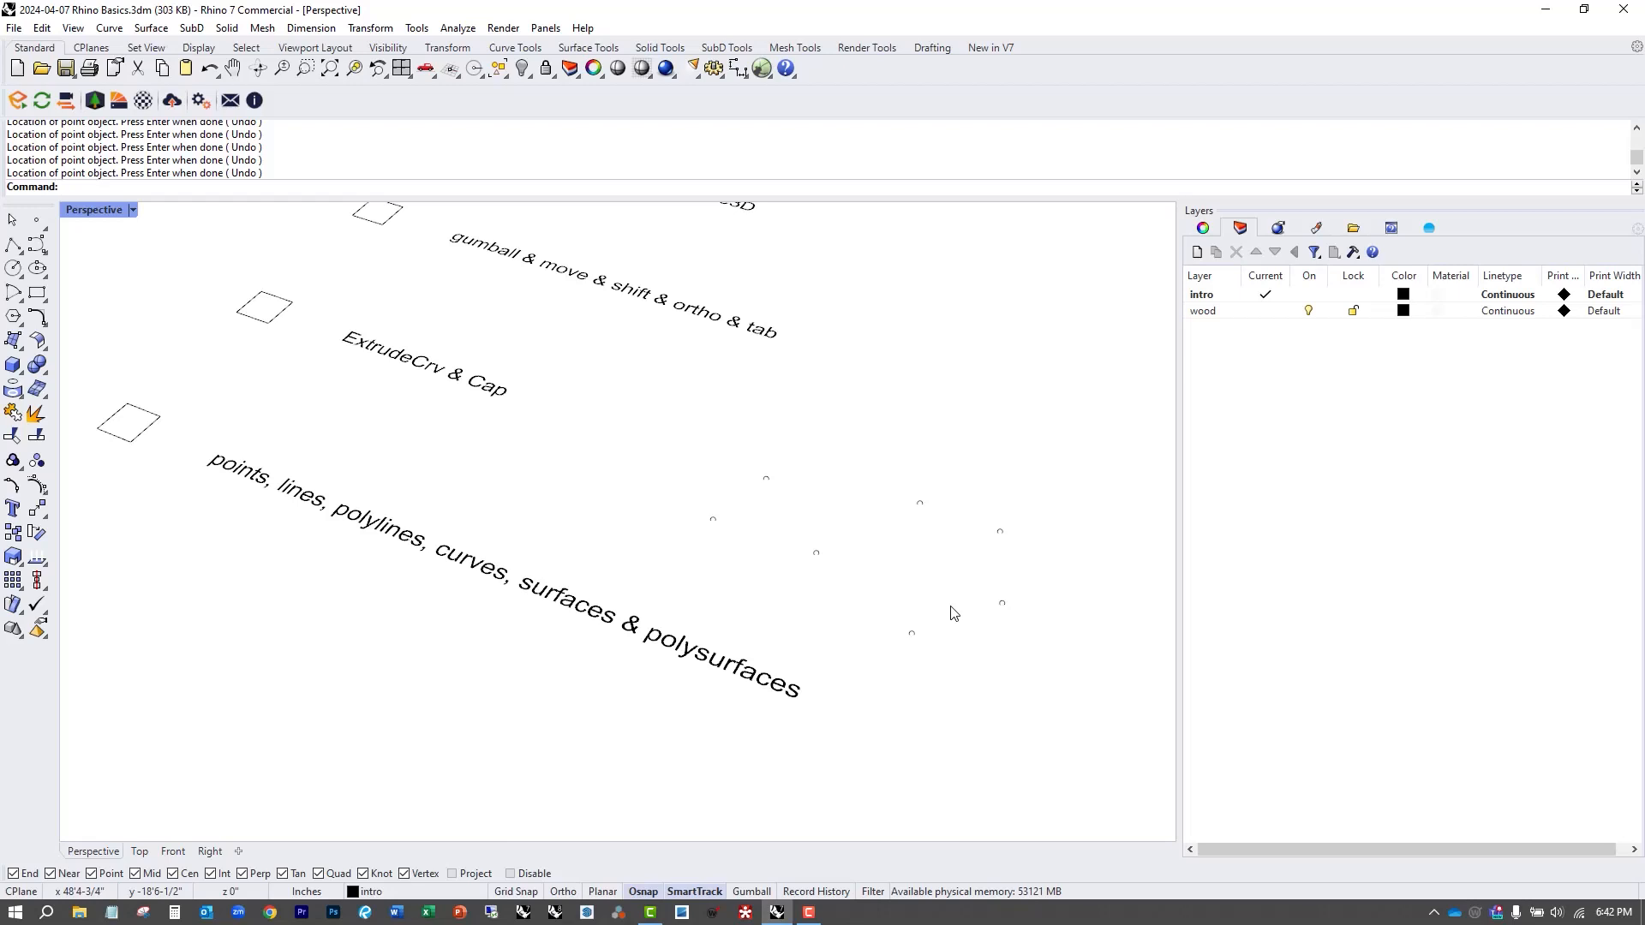
pyautogui.keyDown('shift'); pyautogui.moveTo(914, 594); pyautogui.dragTo(920, 617, button='right'); pyautogui.keyUp('shift')
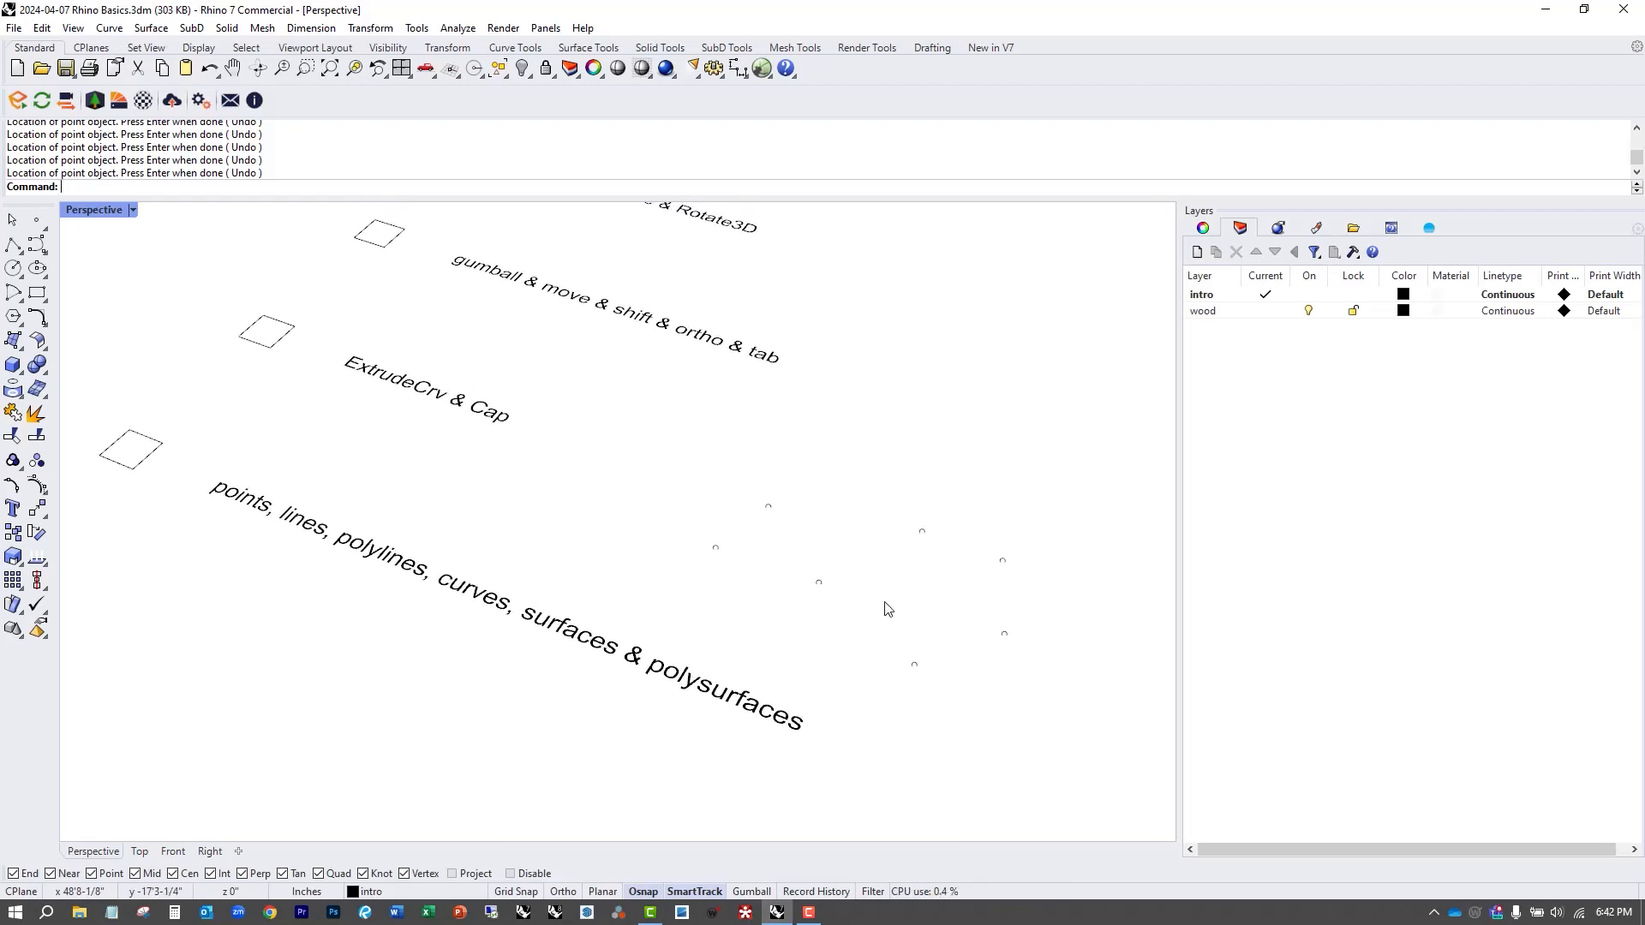
pyautogui.write('L')
pyautogui.press('Return')
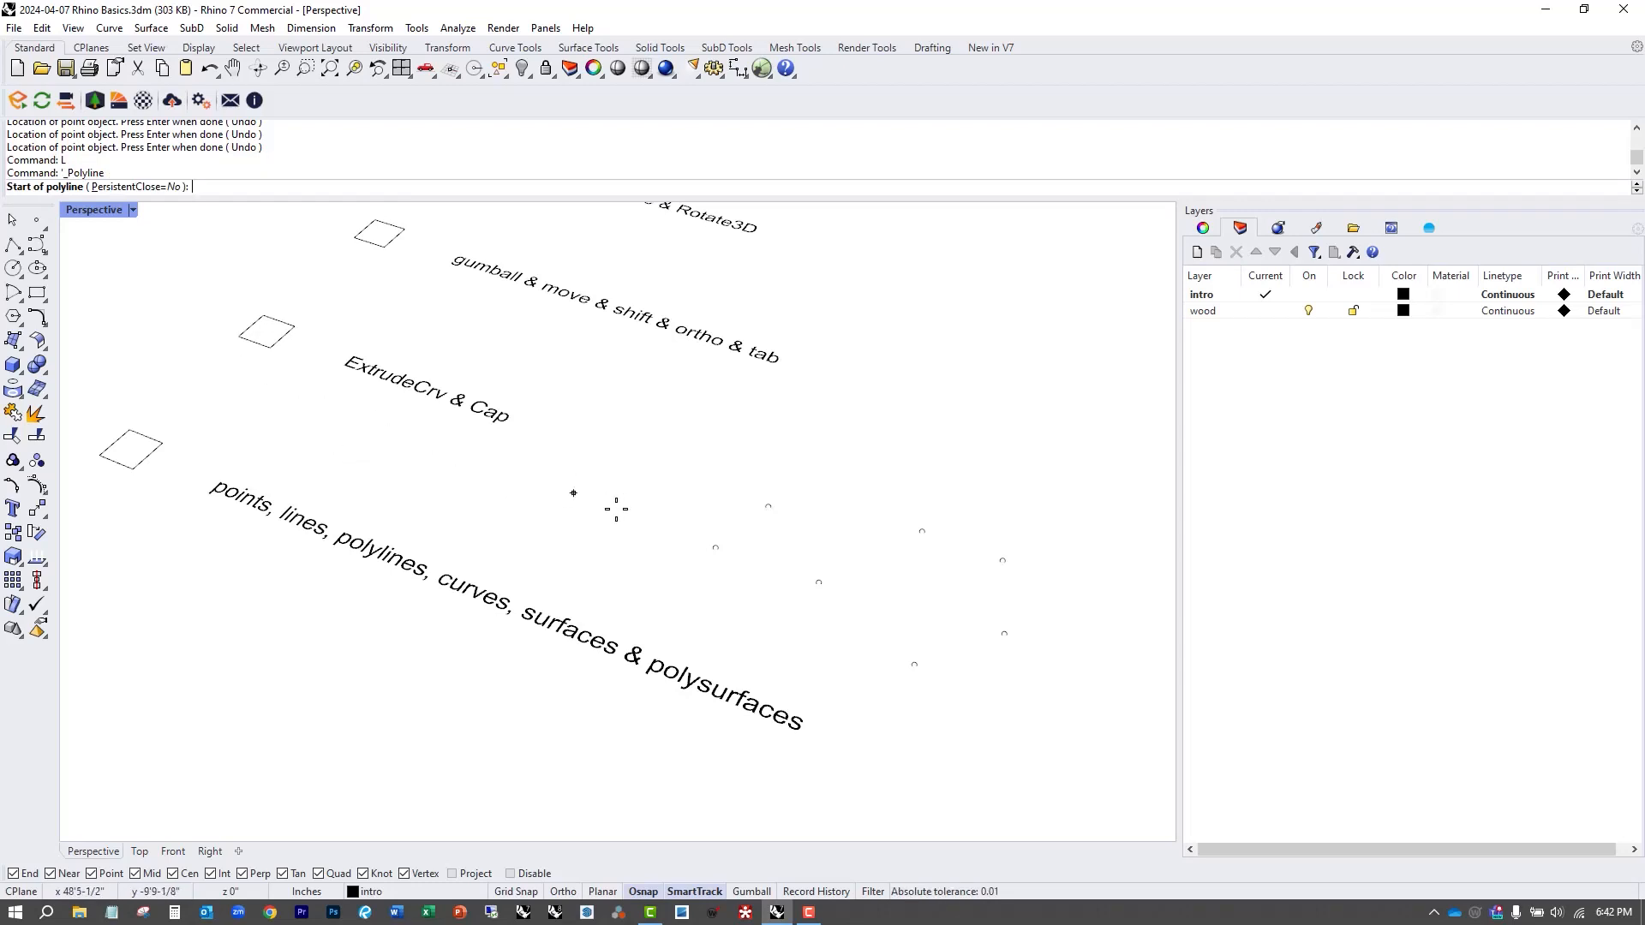
pyautogui.click(681, 529)
pyautogui.click(854, 435)
pyautogui.click(1030, 472)
pyautogui.click(1095, 545)
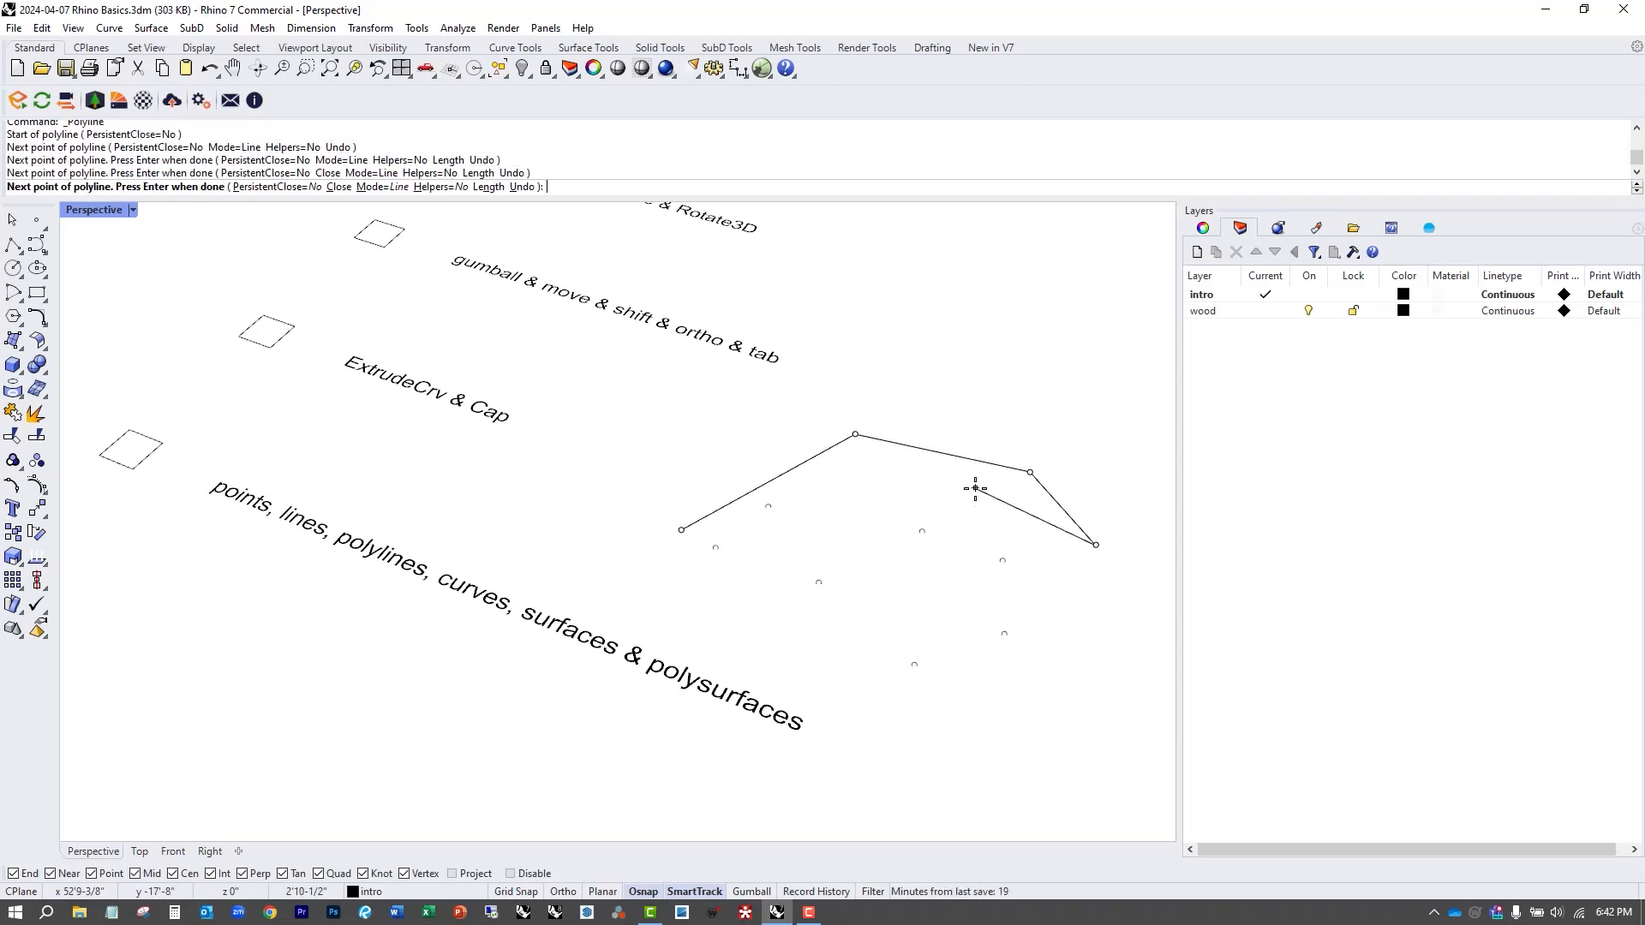
pyautogui.click(974, 488)
pyautogui.click(979, 398)
pyautogui.click(1100, 419)
pyautogui.press('Return')
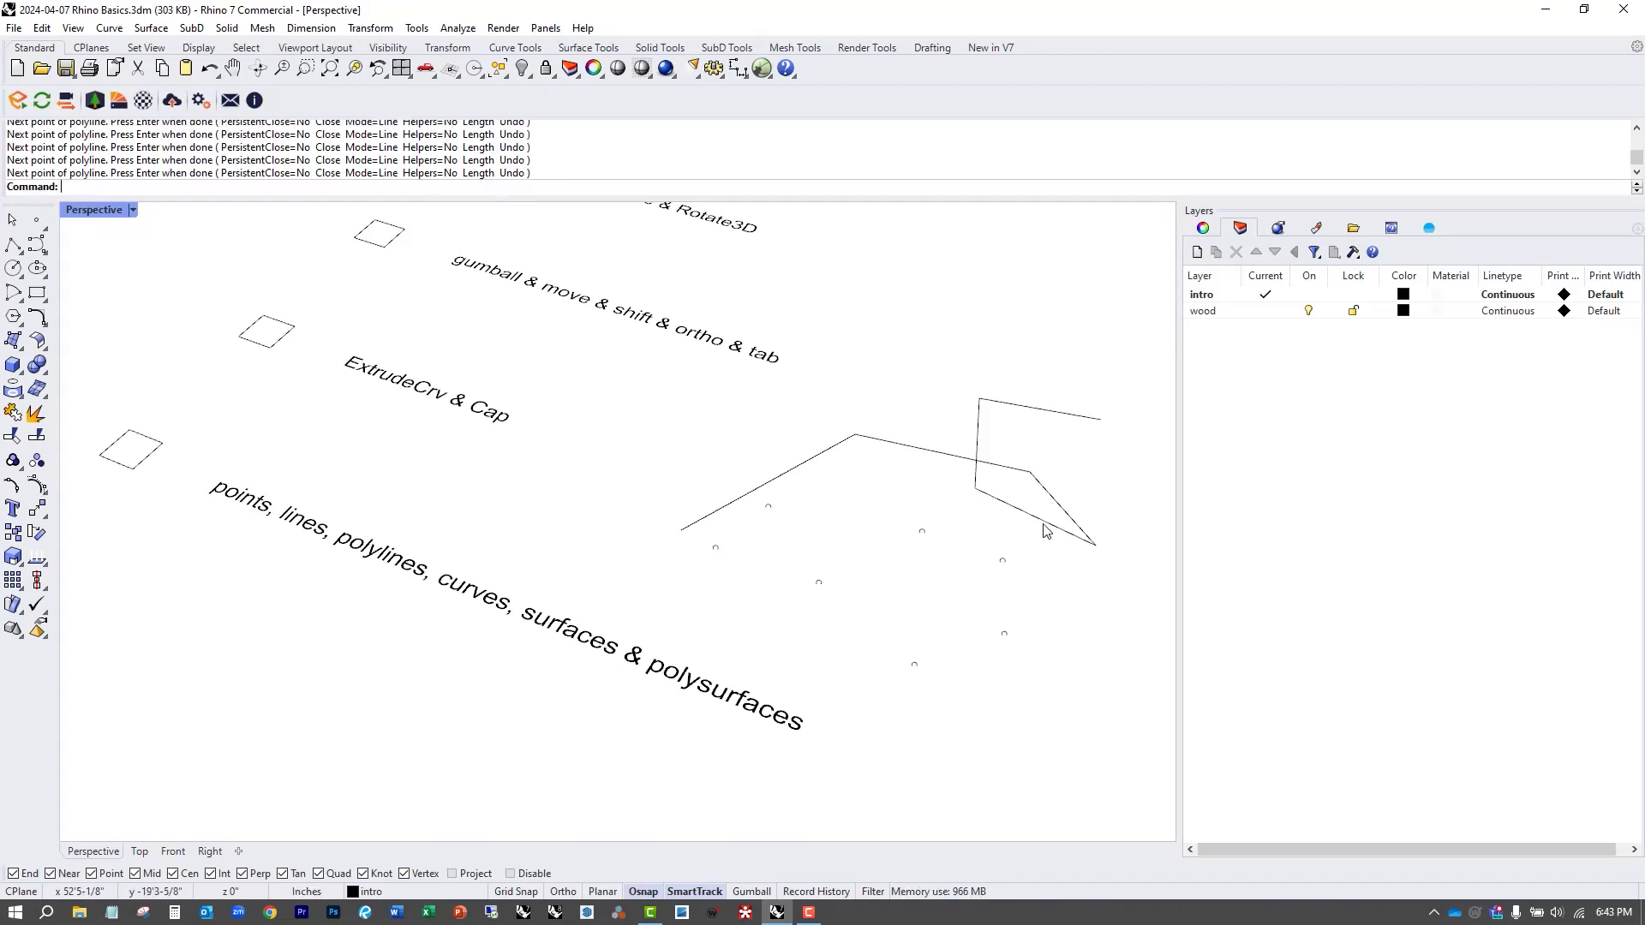
# Select the polyline to check that it acts as one object, and deselect it.
pyautogui.moveTo(1010, 533); pyautogui.dragTo(900, 519, button='right')
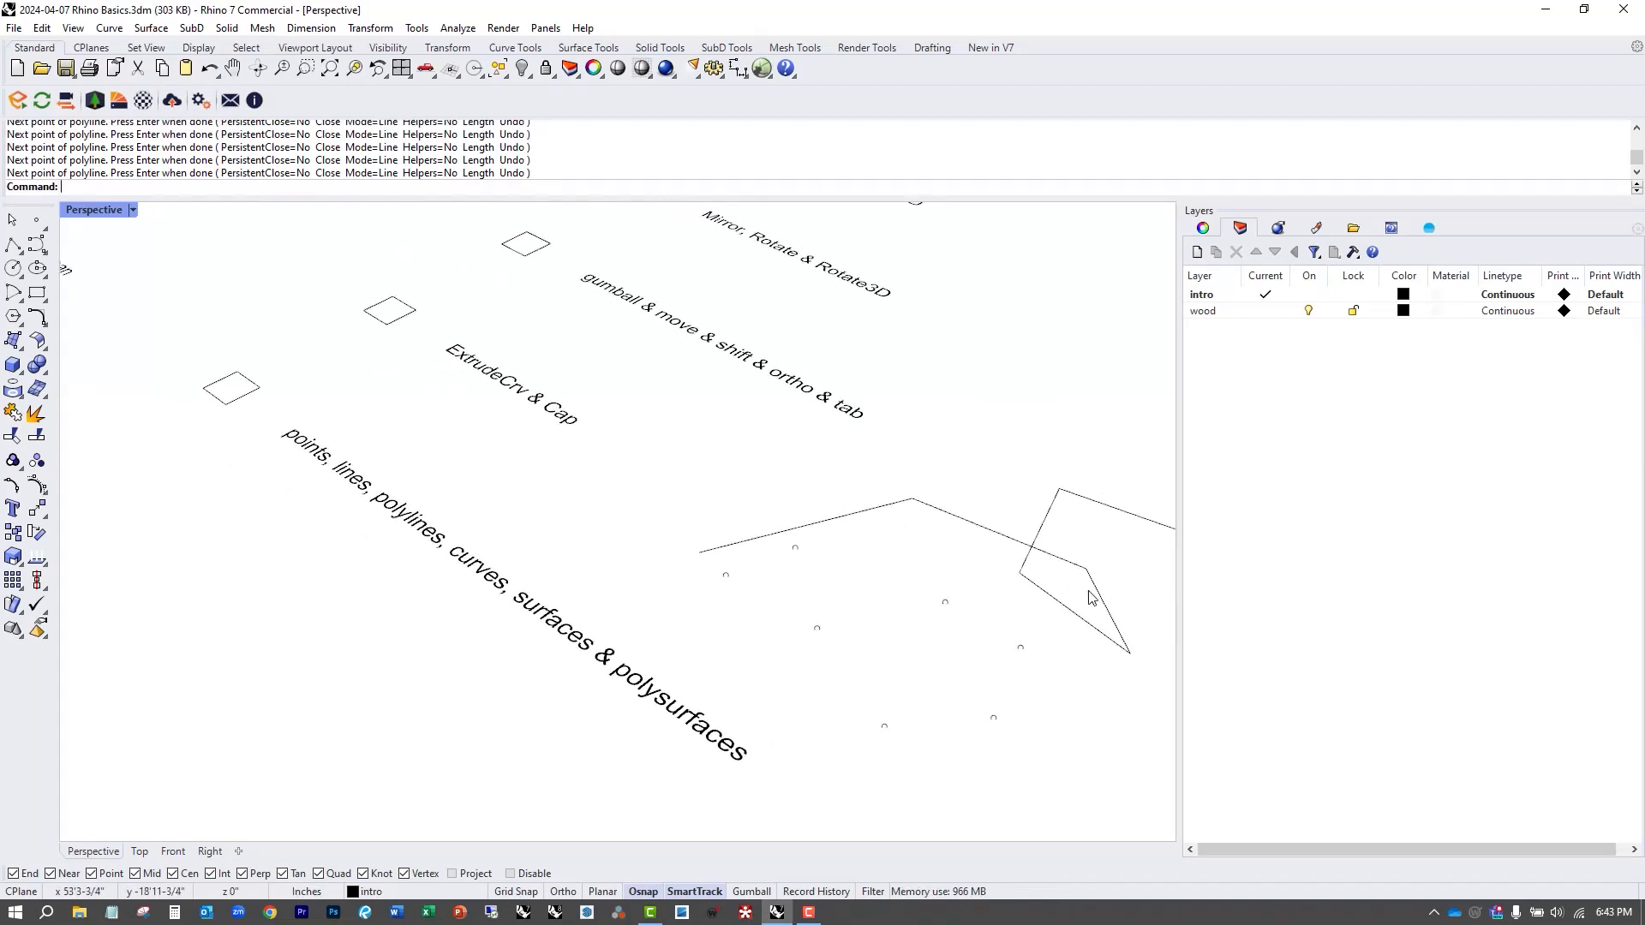
pyautogui.click(1024, 580)
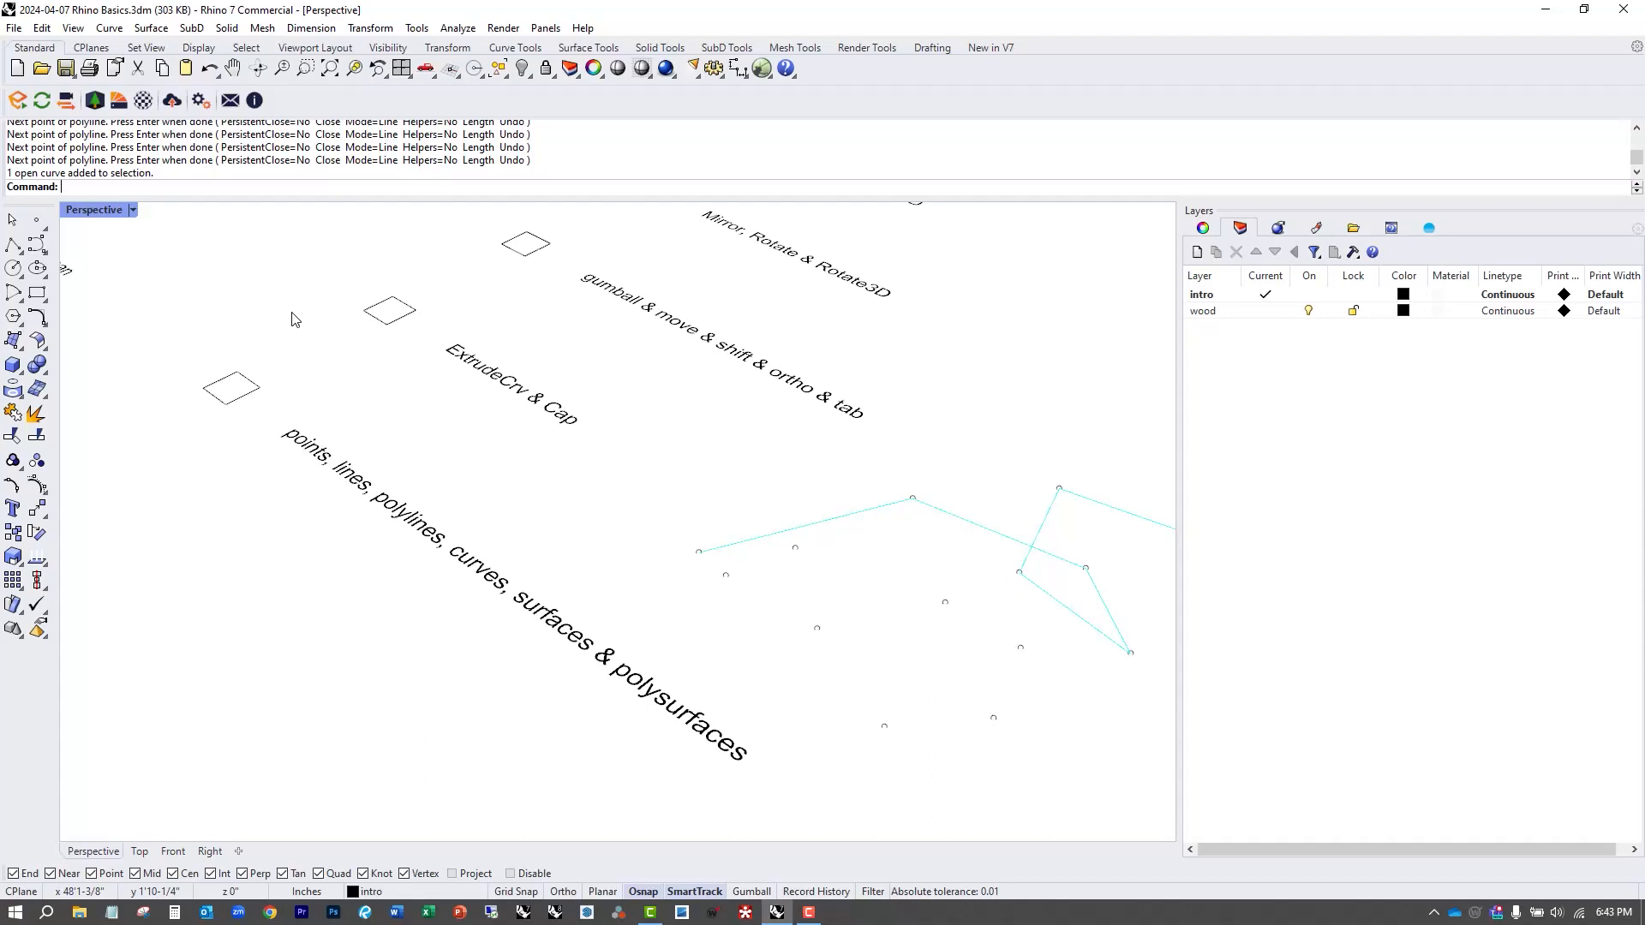
pyautogui.scroll(-2, 492, 482)
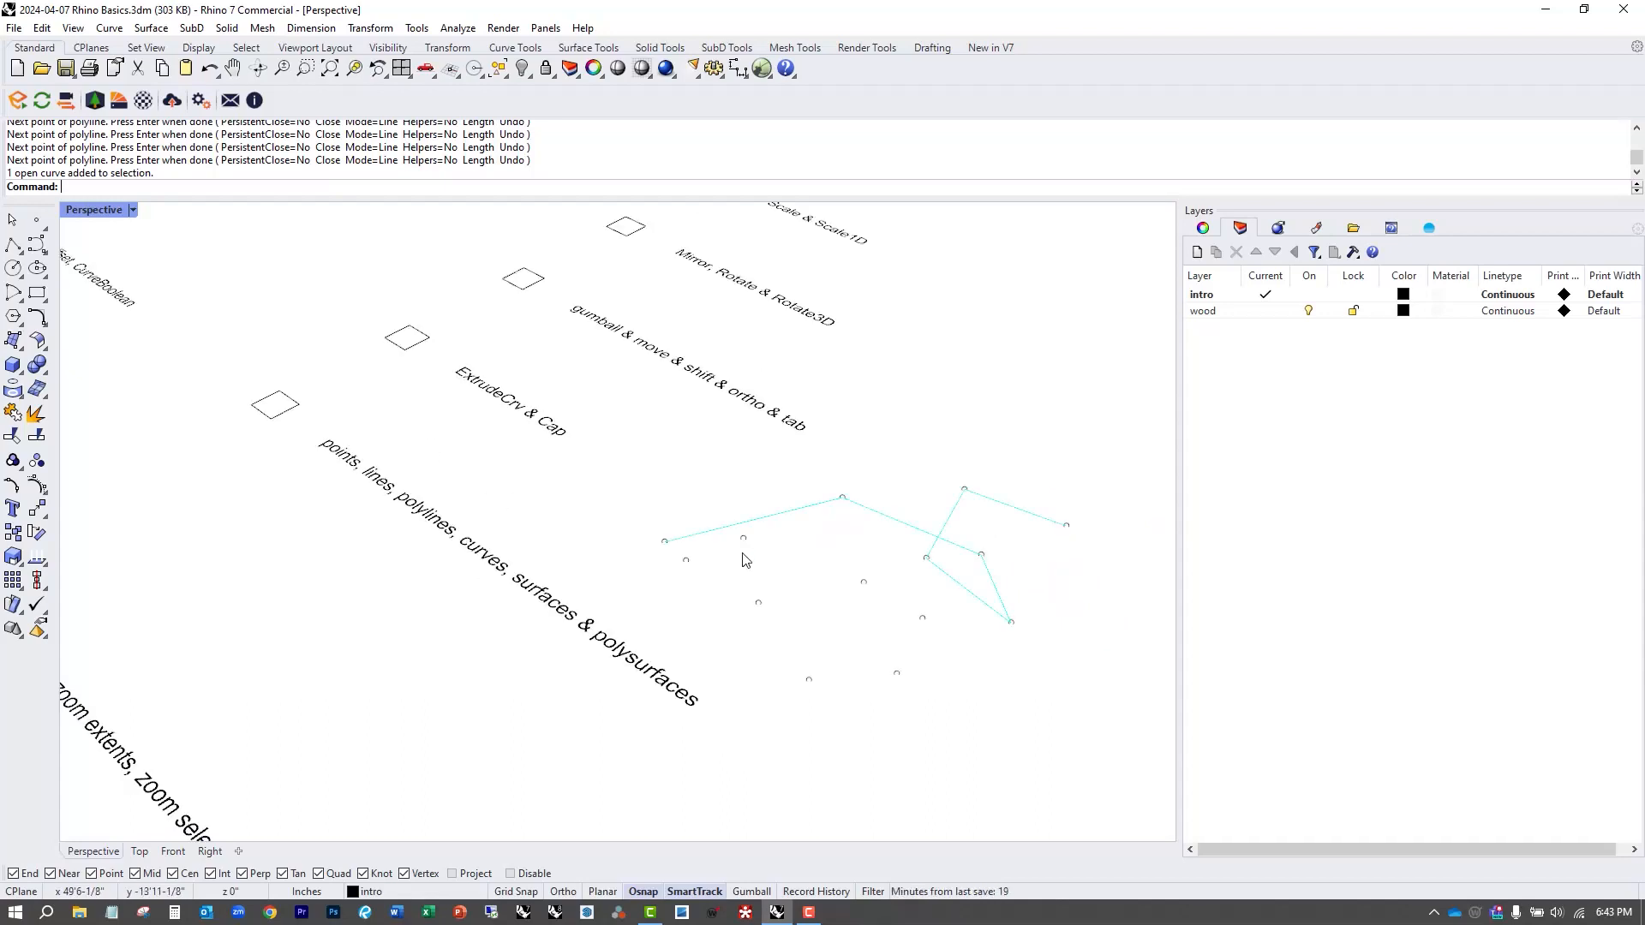
pyautogui.keyDown('shift'); pyautogui.moveTo(737, 557); pyautogui.dragTo(666, 552, button='right'); pyautogui.keyUp('shift')
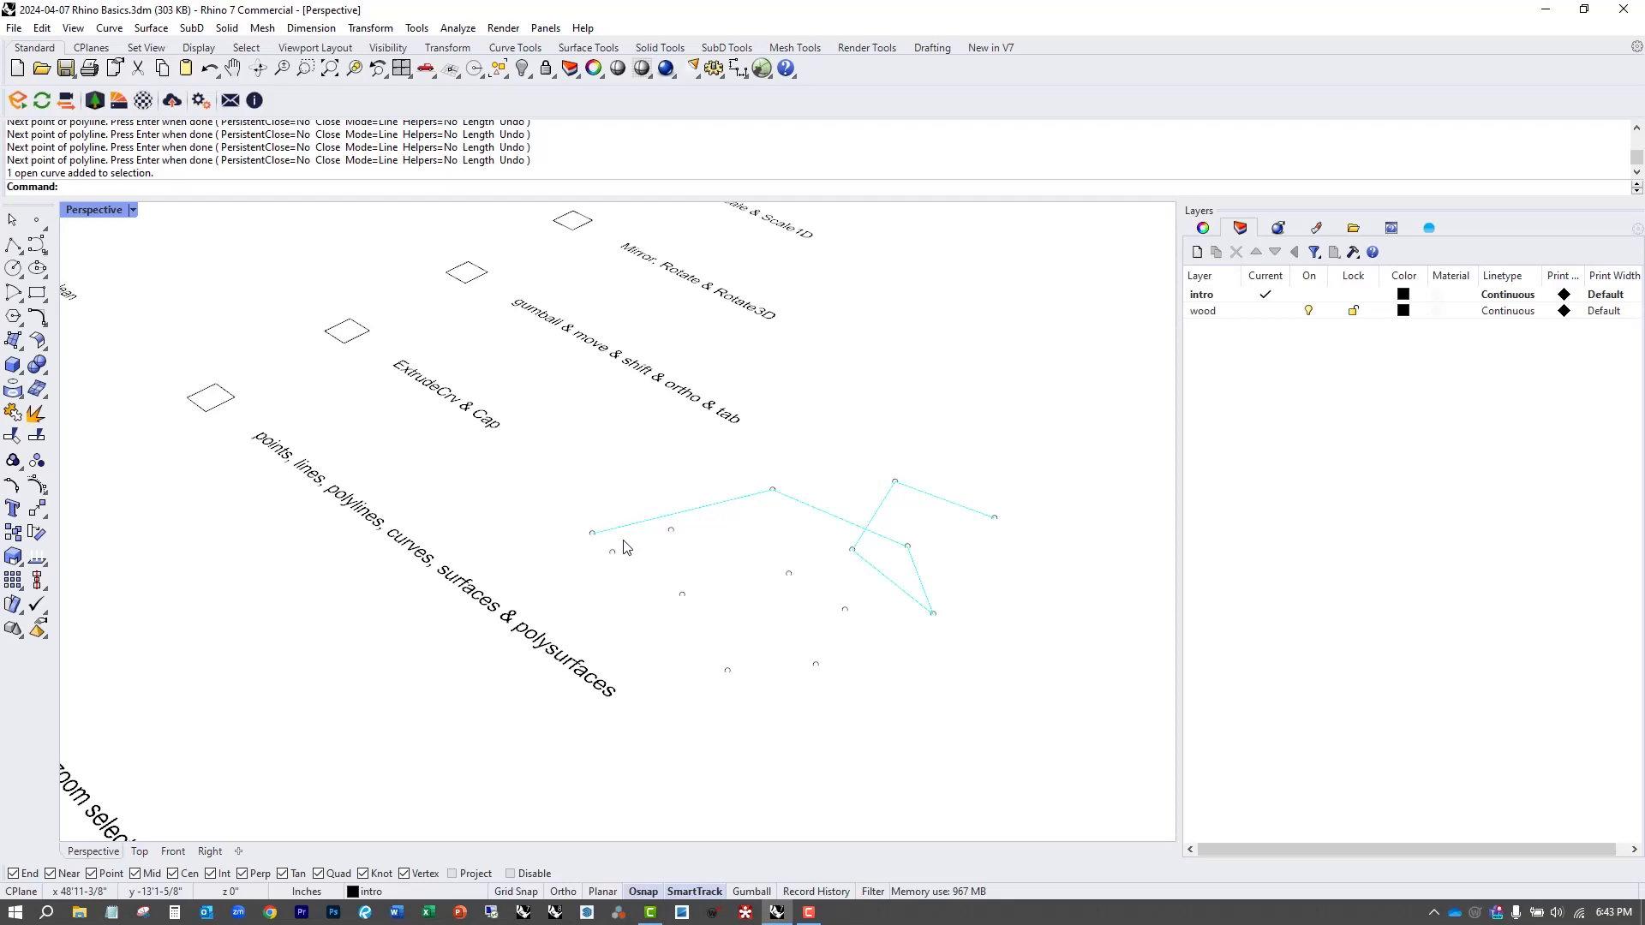
pyautogui.click(558, 576)
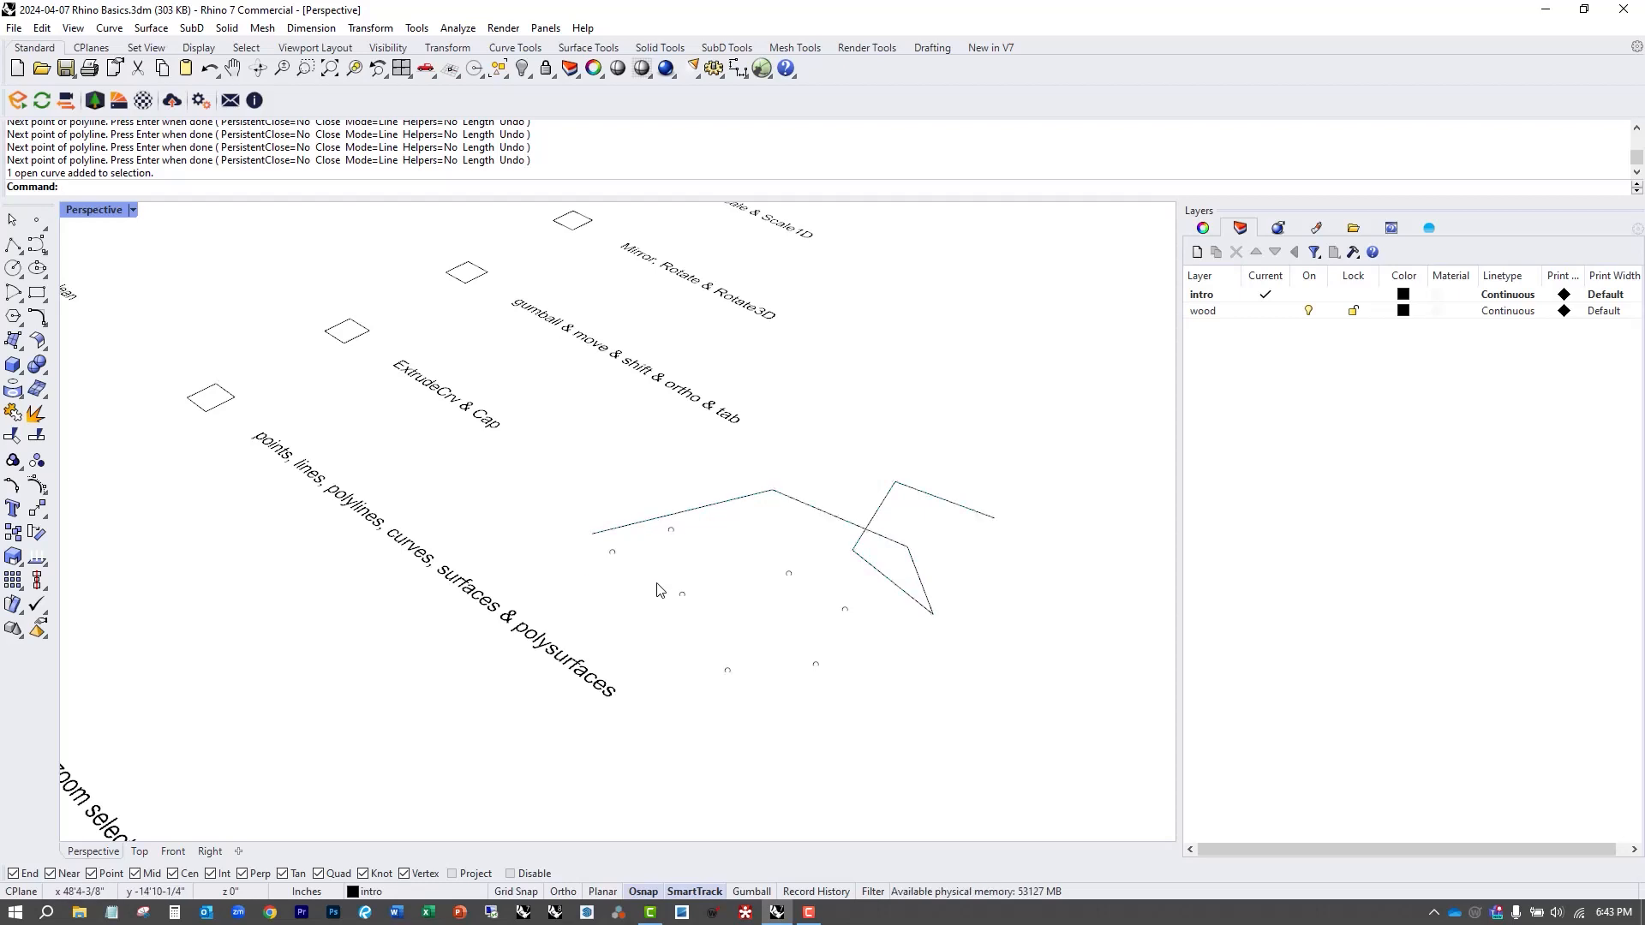
pyautogui.keyDown('shift'); pyautogui.moveTo(664, 559); pyautogui.dragTo(713, 513, button='right'); pyautogui.keyUp('shift')
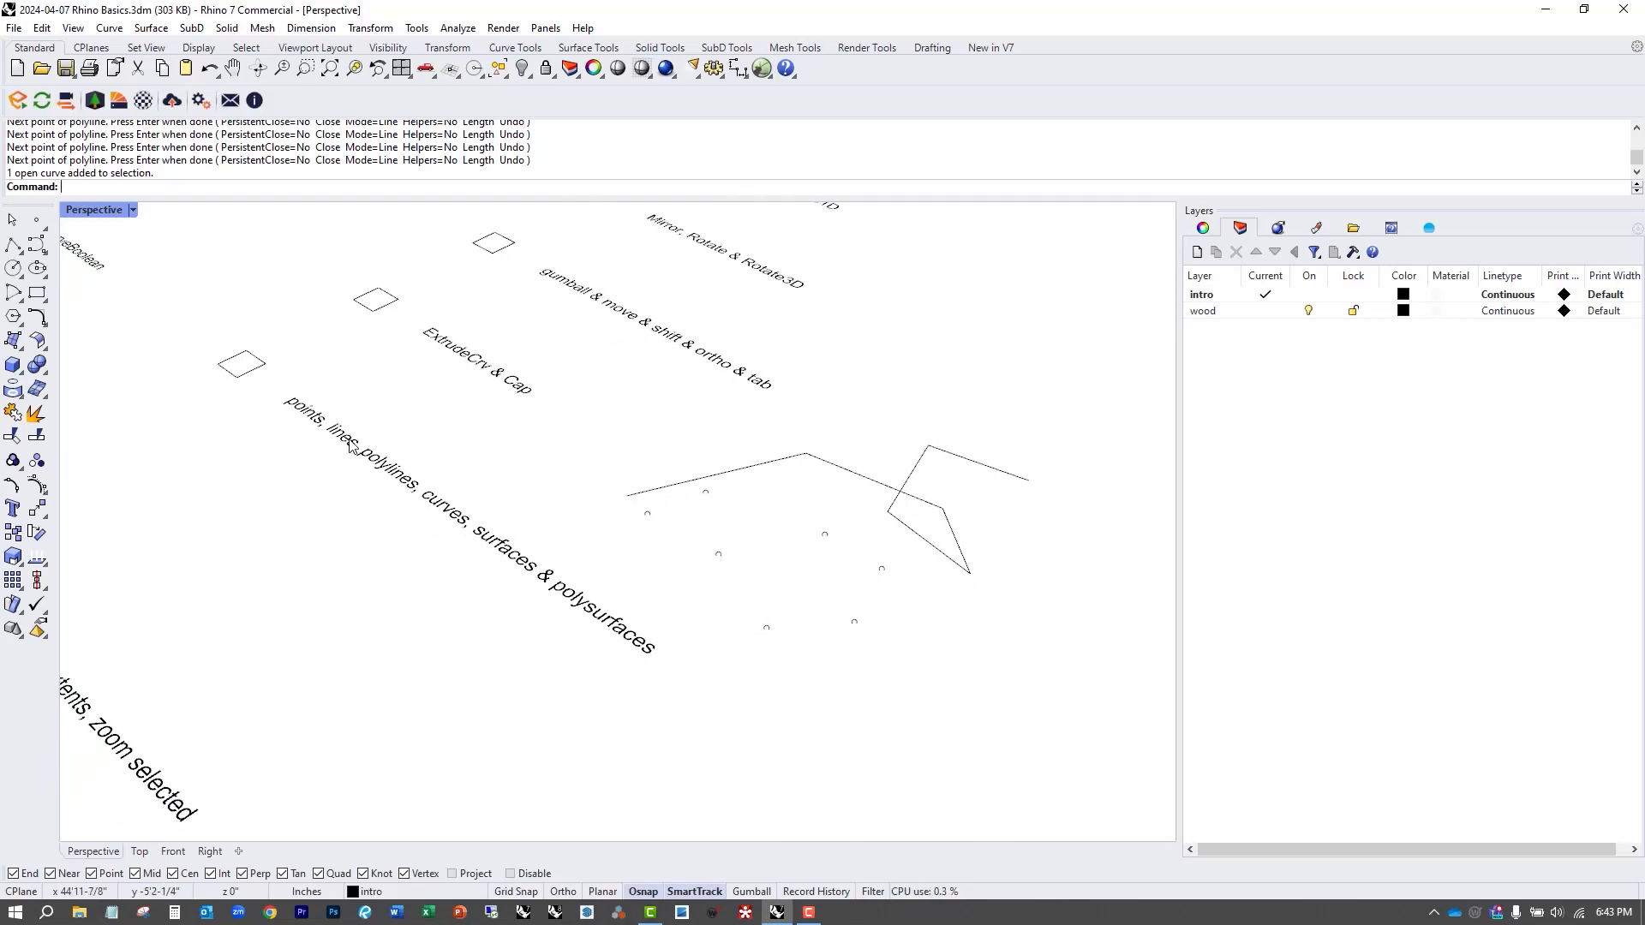
# Explode the polyline into separate line segments with the Explode command.
pyautogui.click(796, 461)
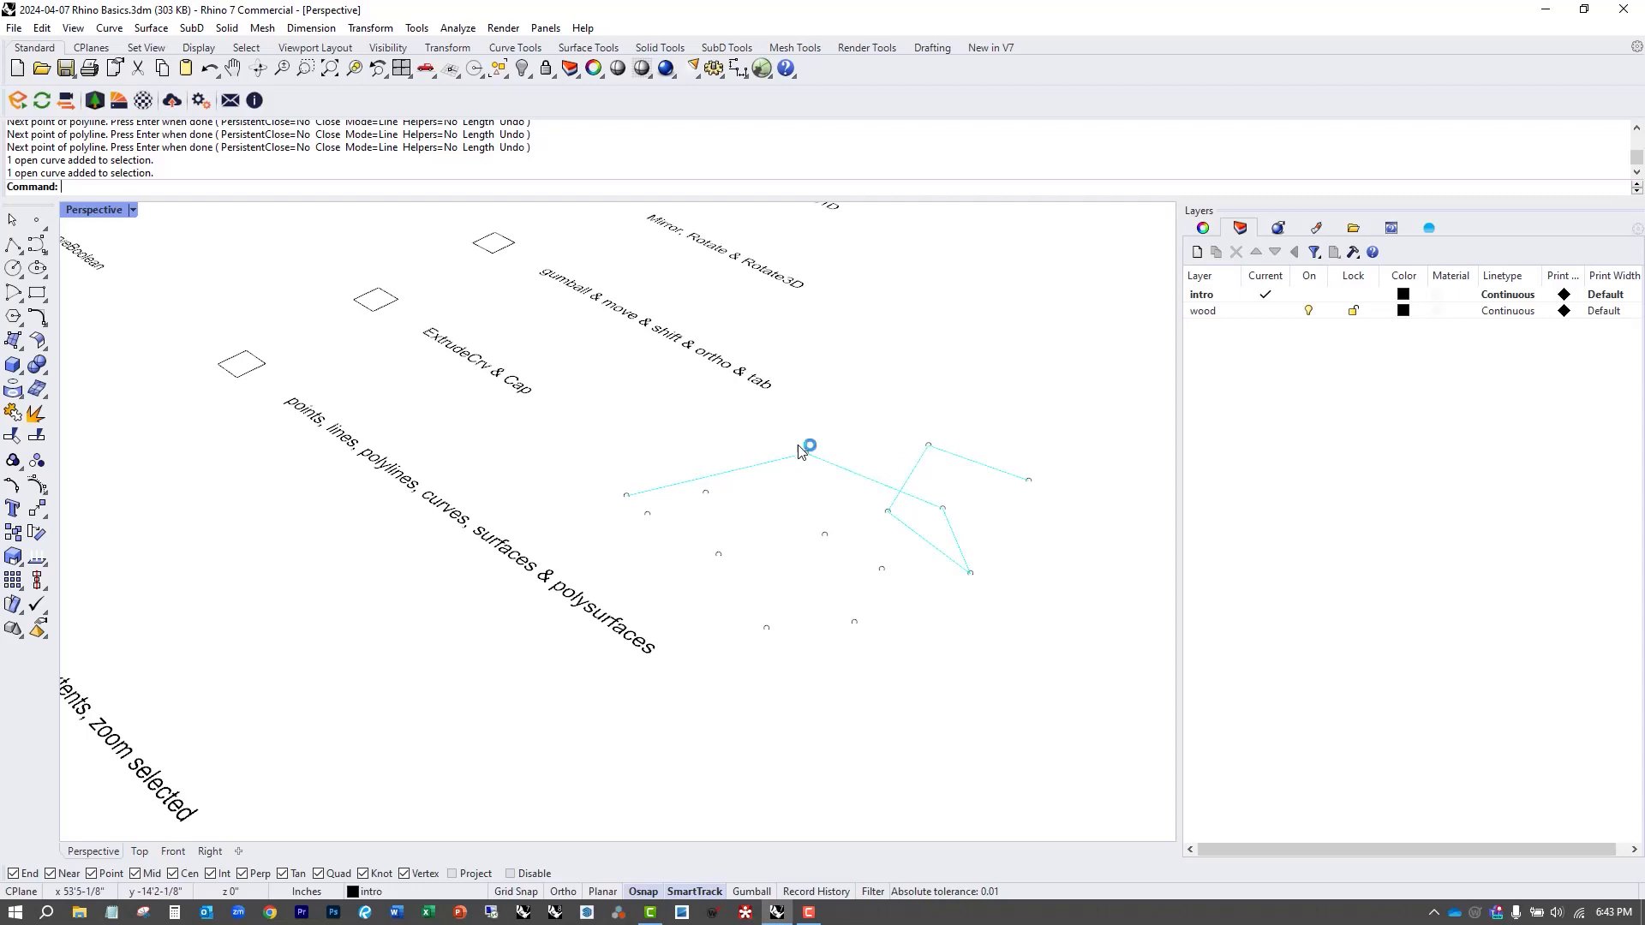
pyautogui.moveTo(804, 448); pyautogui.dragTo(828, 451, button='right')
pyautogui.write('EX')
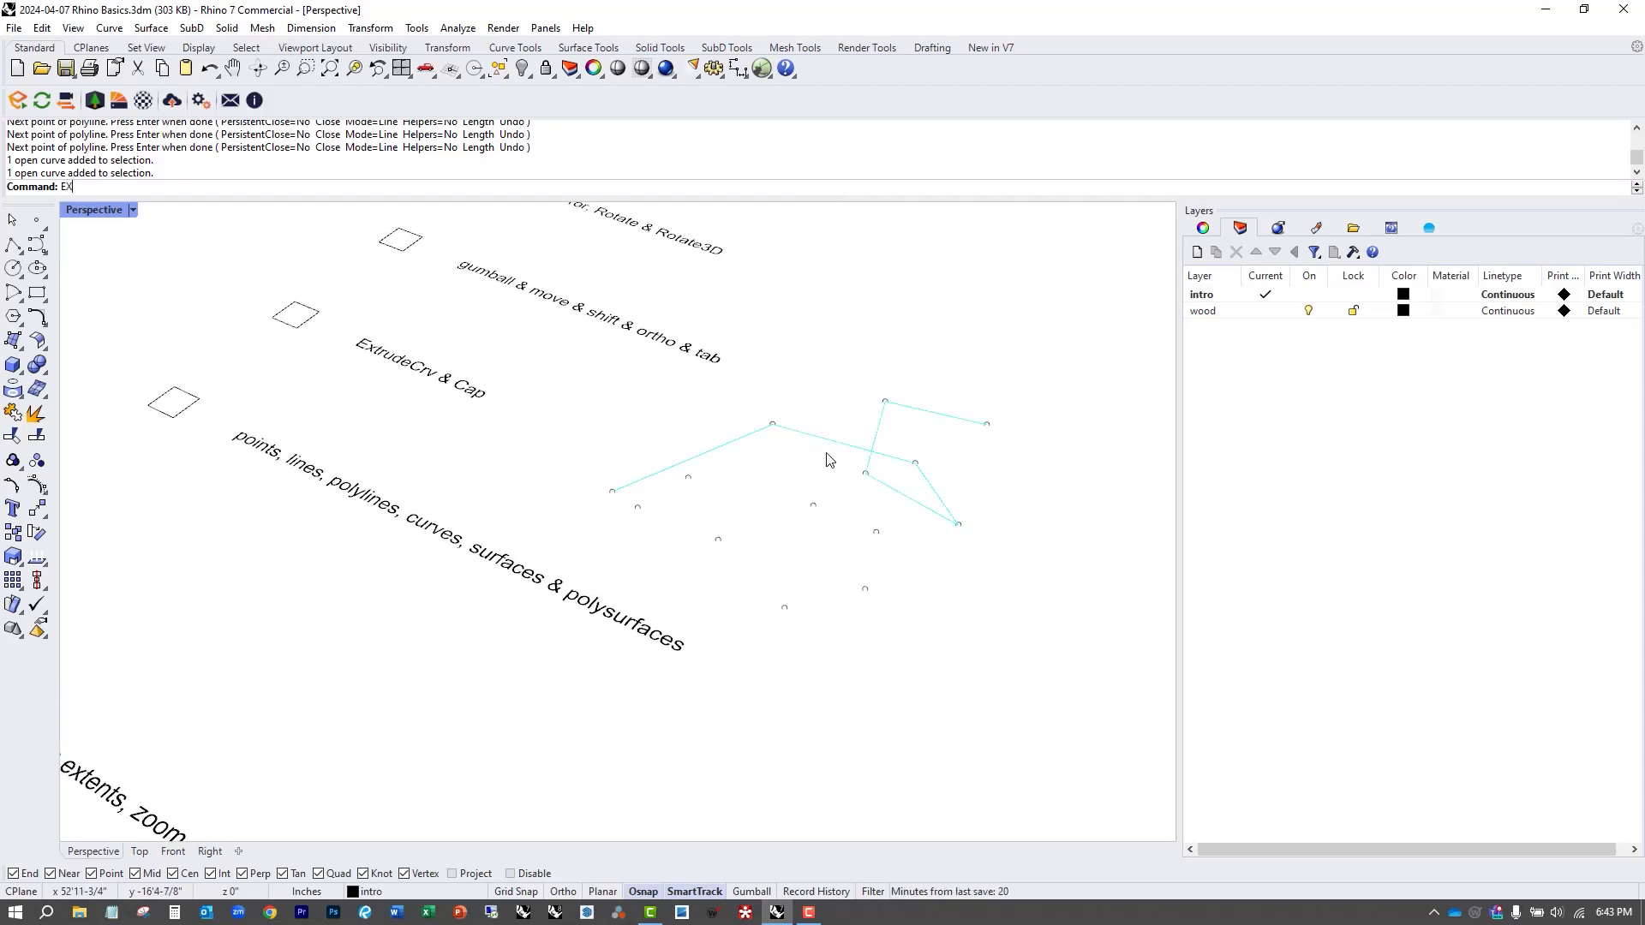
pyautogui.write('PLODE')
pyautogui.press('Return')
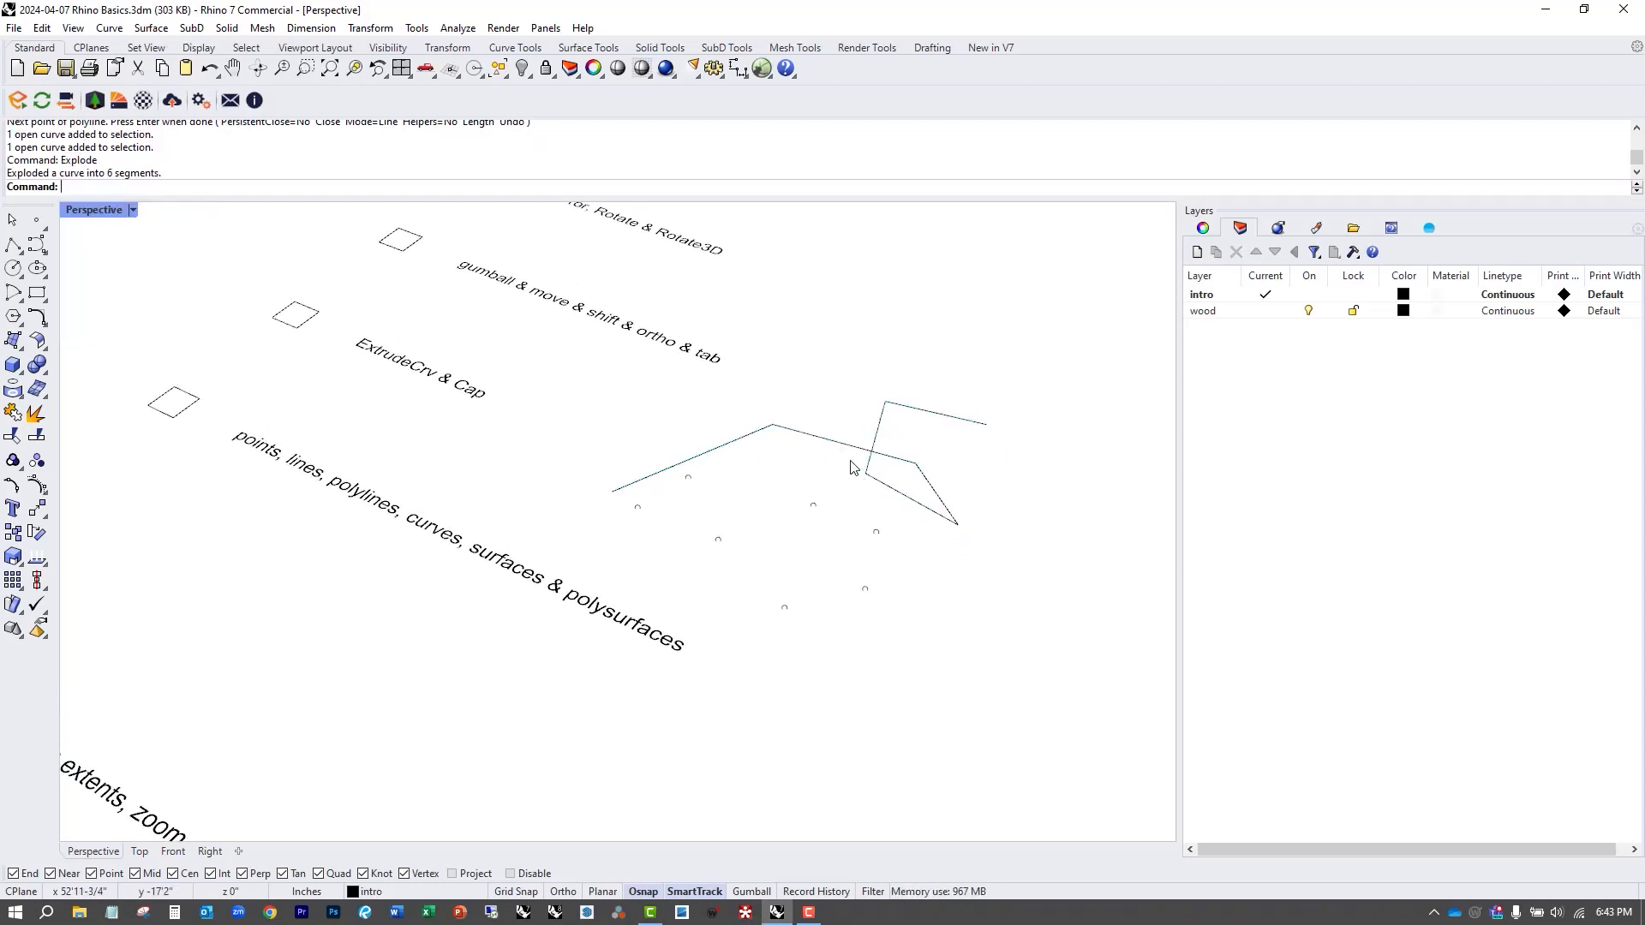
# Move the second segment from its midpoint about 4'5-1/2" away from the others, toward the "gumball & move" label, using the M alias.
pyautogui.scroll(1, 851, 467)
pyautogui.click(848, 446)
pyautogui.write('M')
pyautogui.press('Return')
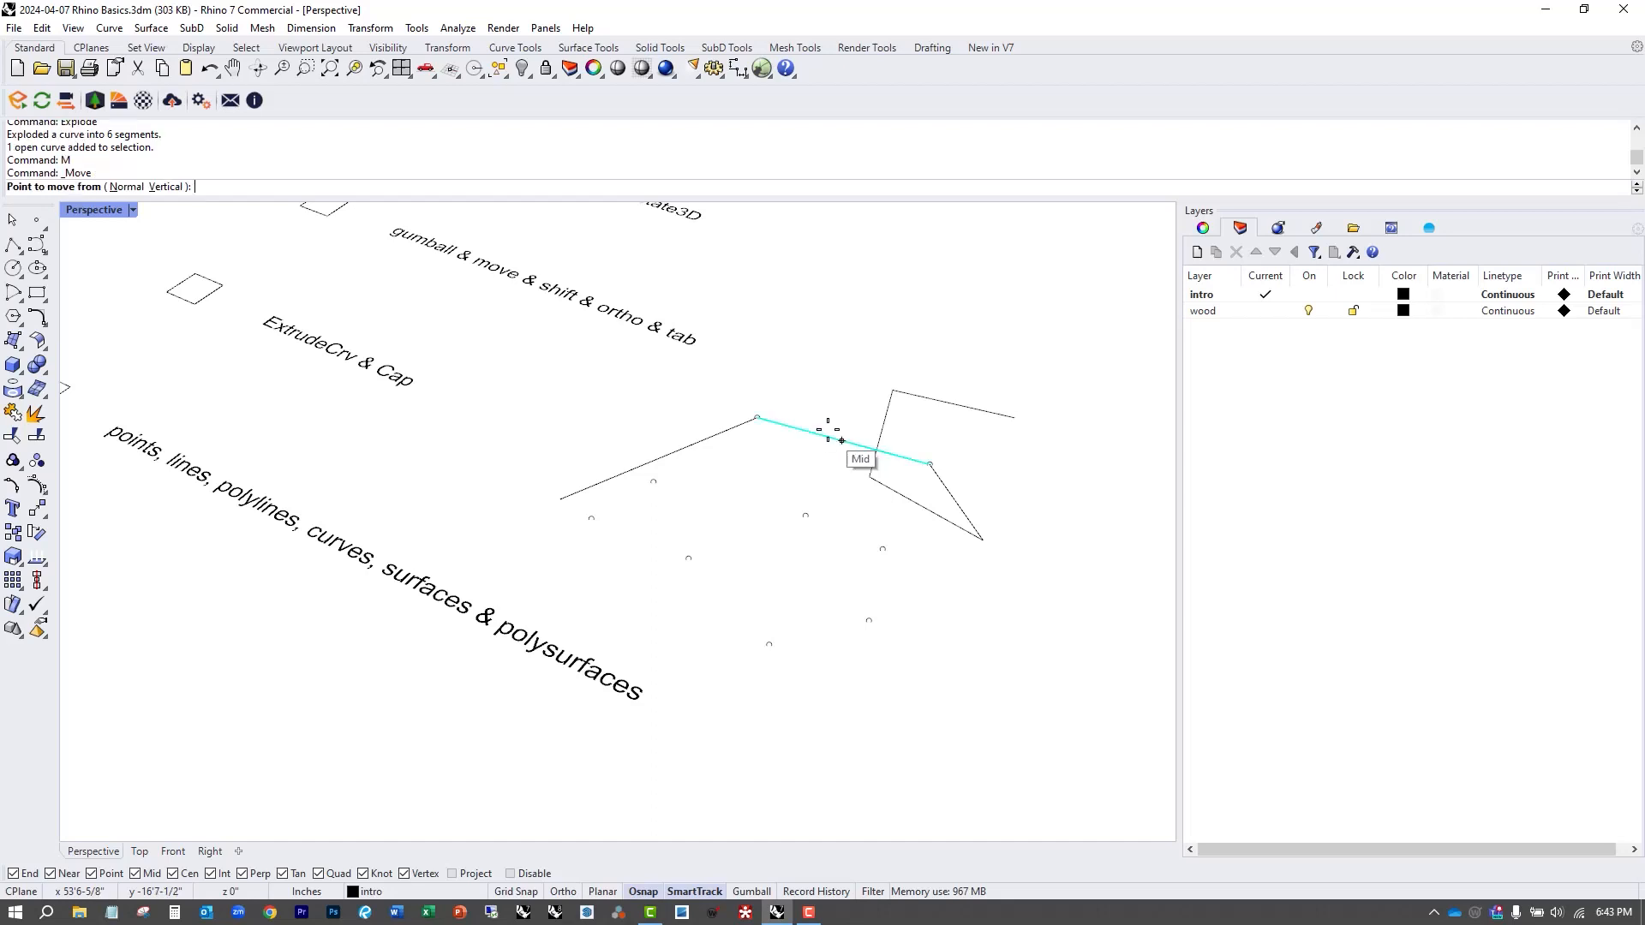
pyautogui.click(843, 440)
pyautogui.click(872, 328)
# Move the polyline's last segment about 2'5" away from the remaining connected segments with the M alias.
pyautogui.click(942, 413)
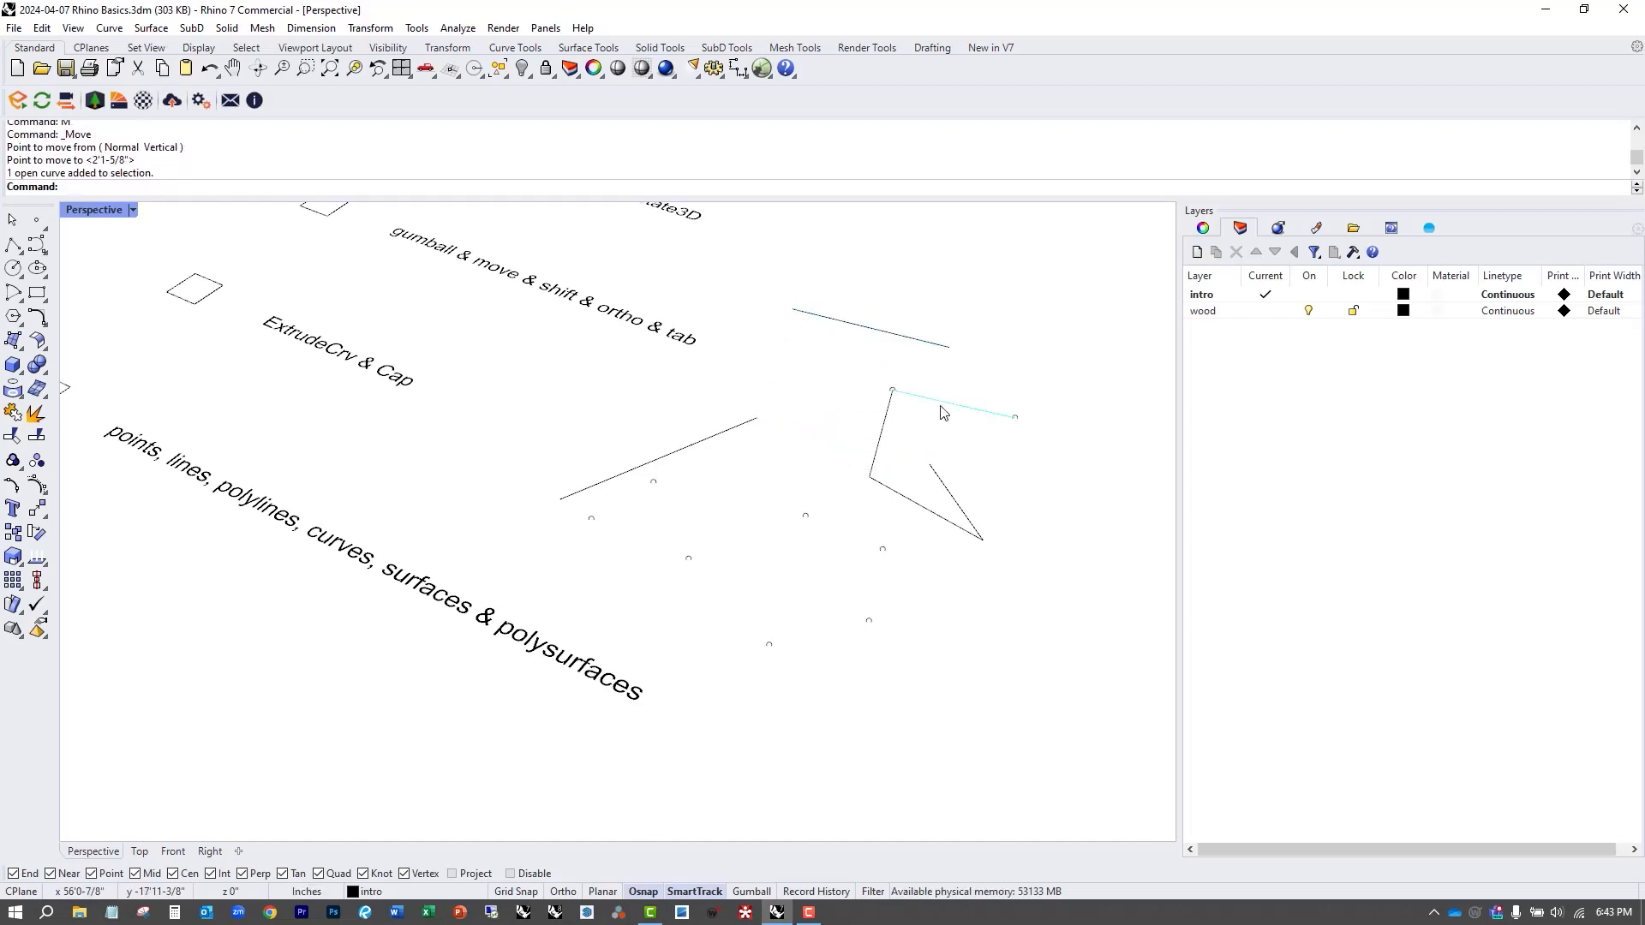
pyautogui.write('M')
pyautogui.press('Return')
pyautogui.click(971, 437)
pyautogui.click(1064, 483)
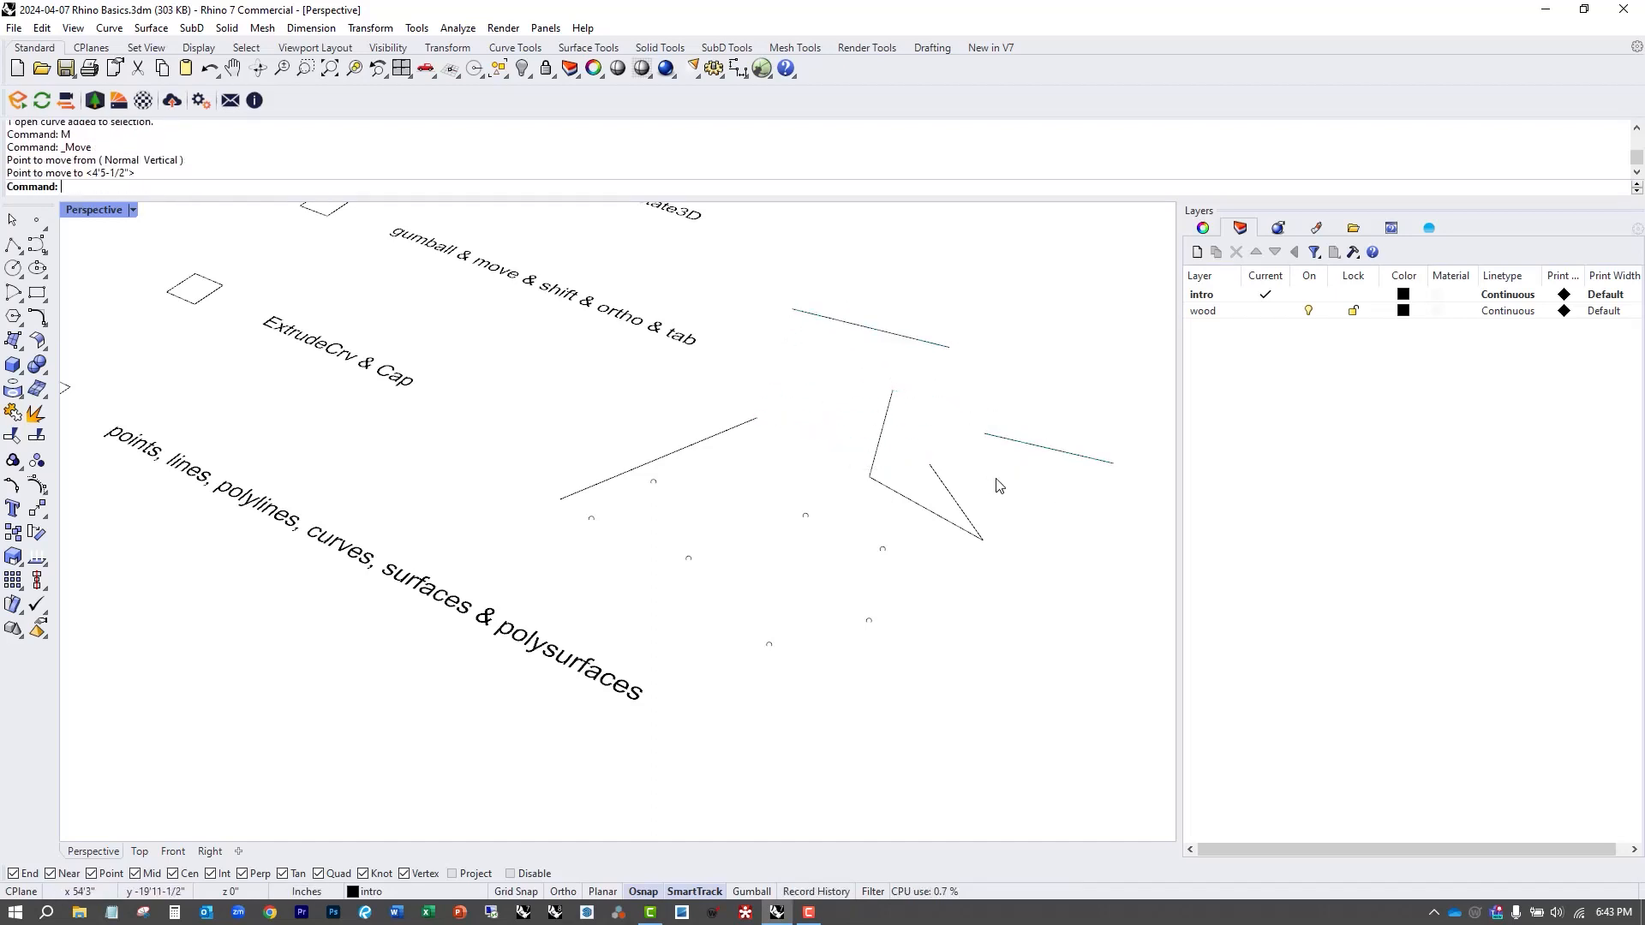
# Move one of the three remaining connected segments a short distance with the M alias, and undo the move.
pyautogui.click(961, 506)
pyautogui.write('M')
pyautogui.press('Return')
pyautogui.click(981, 505)
pyautogui.click(1024, 493)
pyautogui.hotkey('ctrl', 'z')
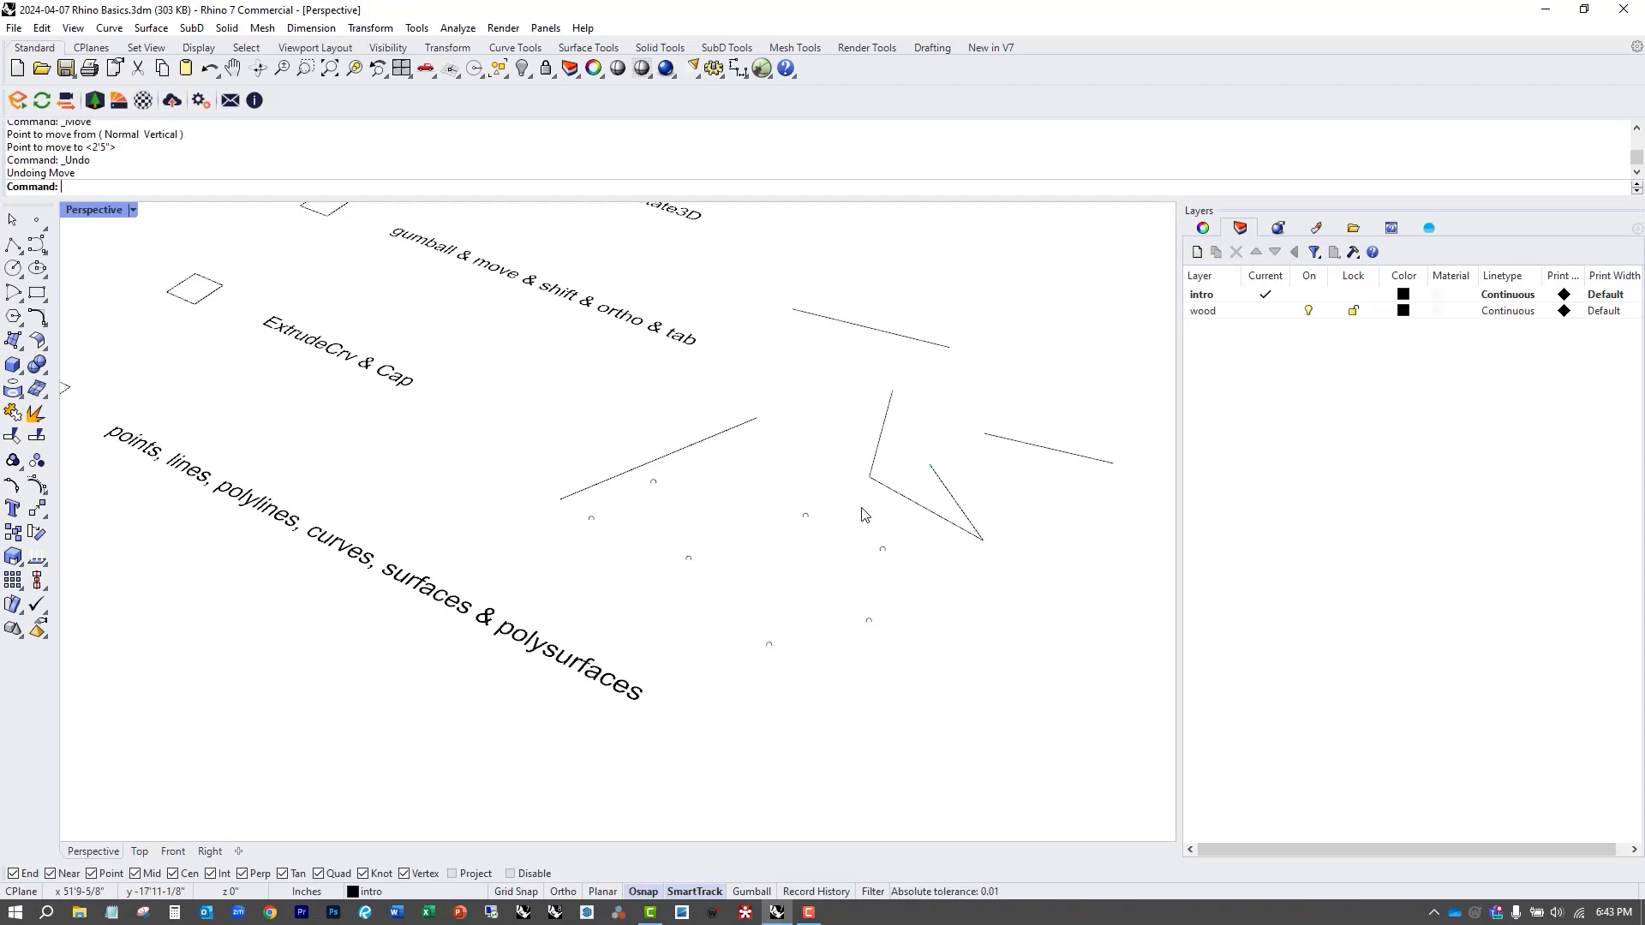
# Join the three connected segments into one open polyline and move it about 3' away with the M alias.
pyautogui.moveTo(1031, 487); pyautogui.dragTo(816, 469)
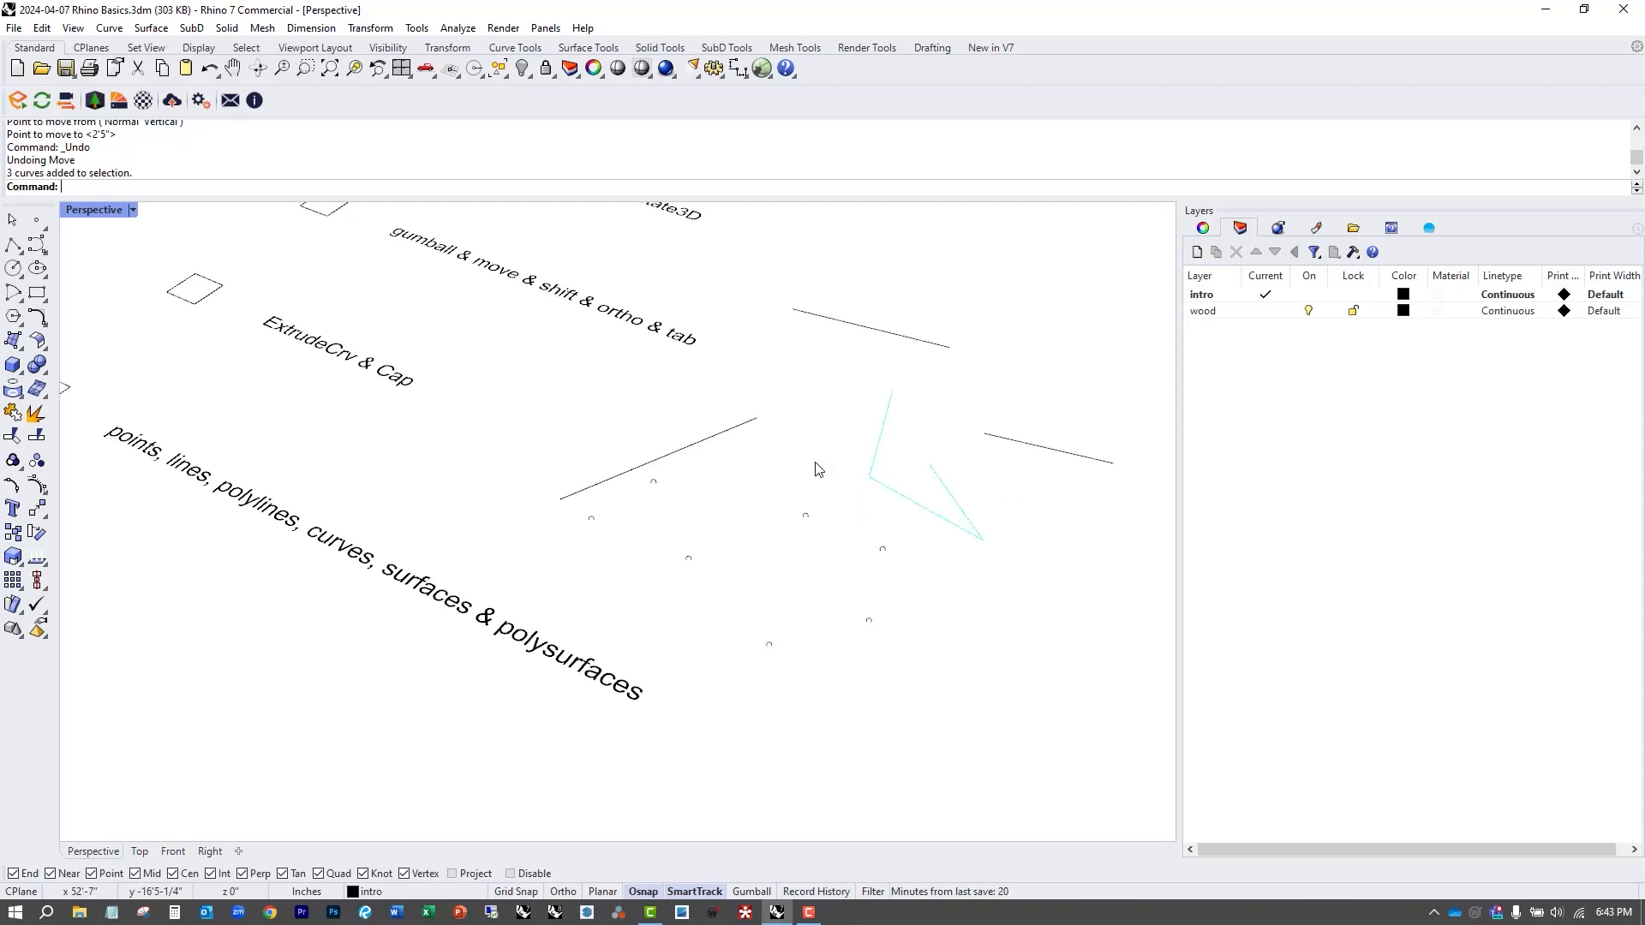
pyautogui.press('Return')
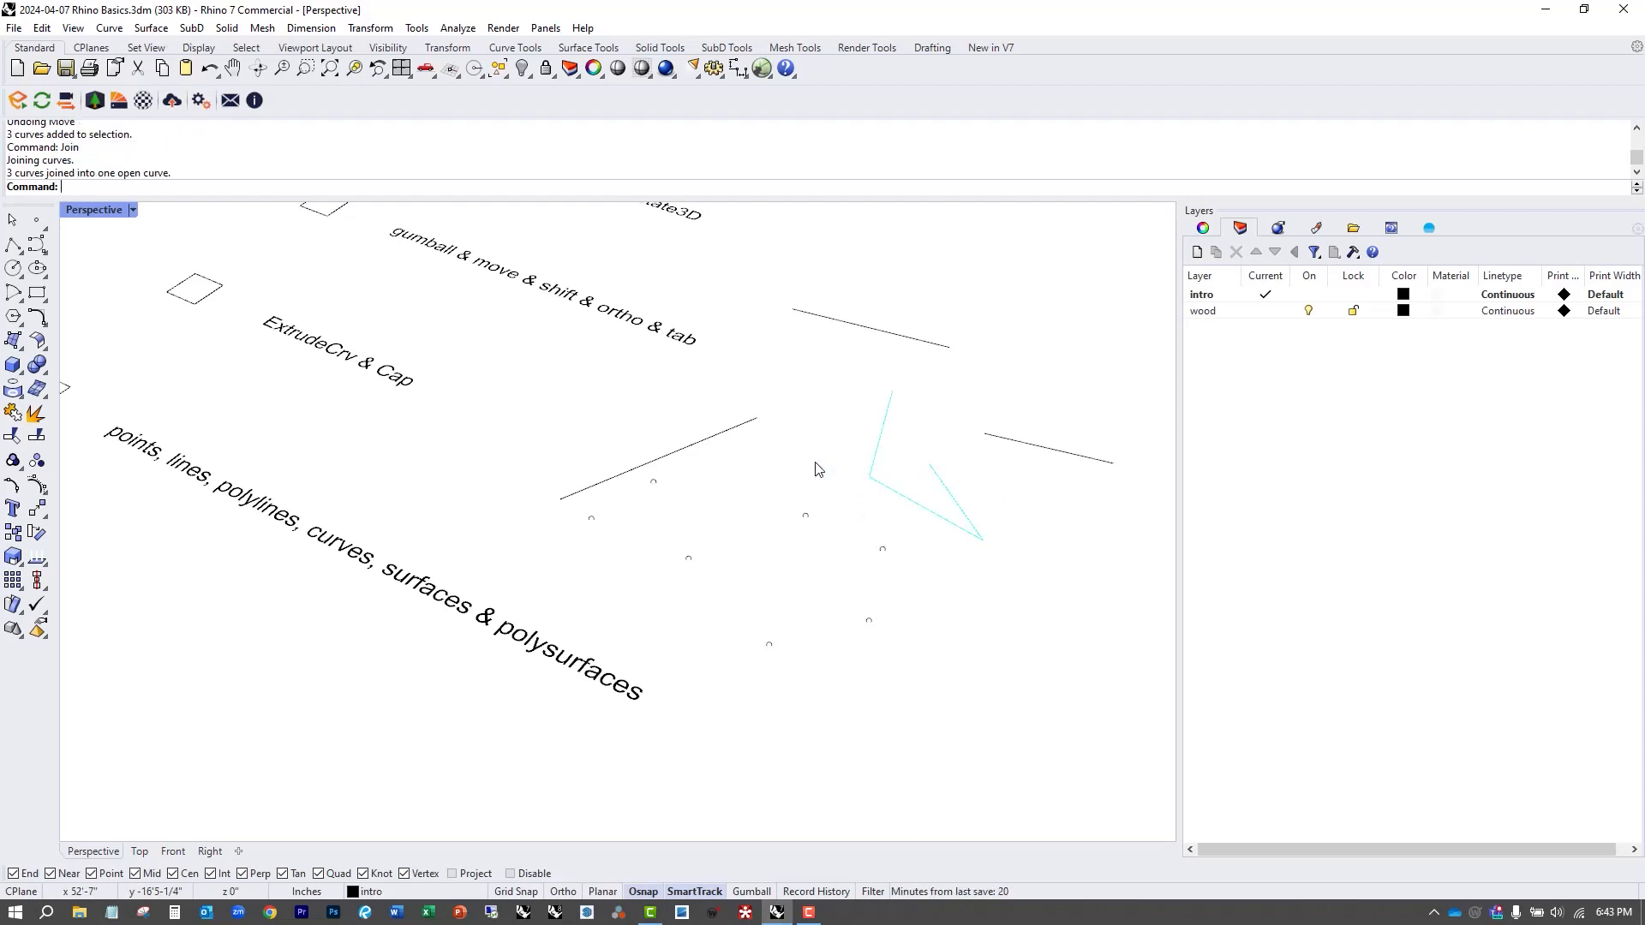
pyautogui.write('M')
pyautogui.press('Return')
pyautogui.click(975, 495)
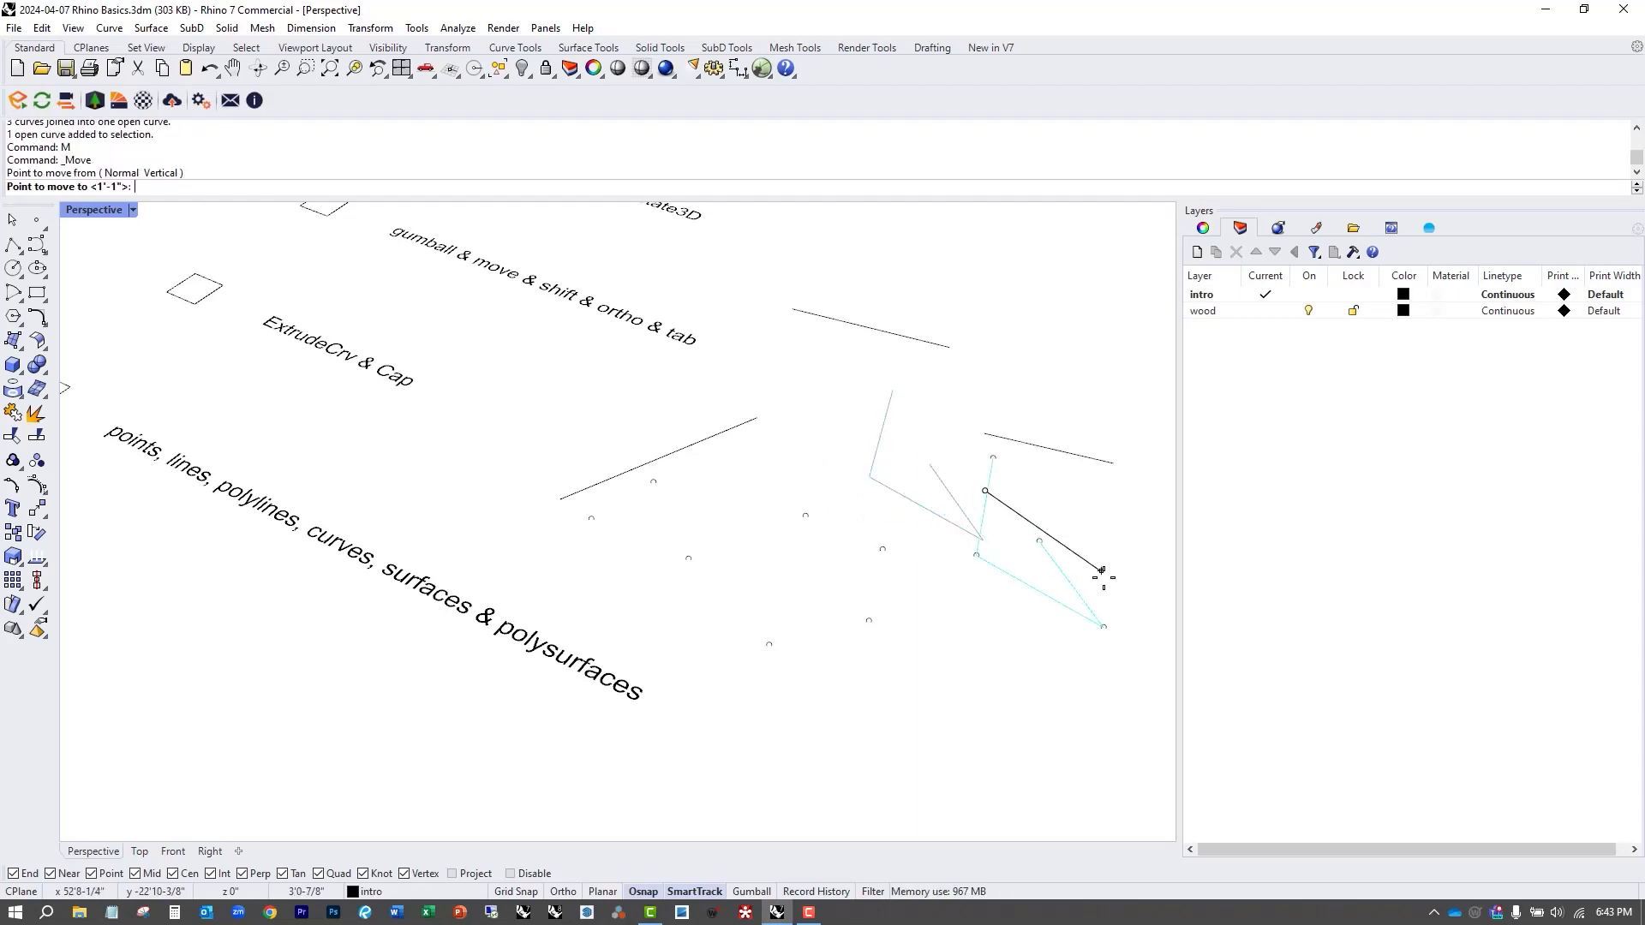
pyautogui.click(1102, 576)
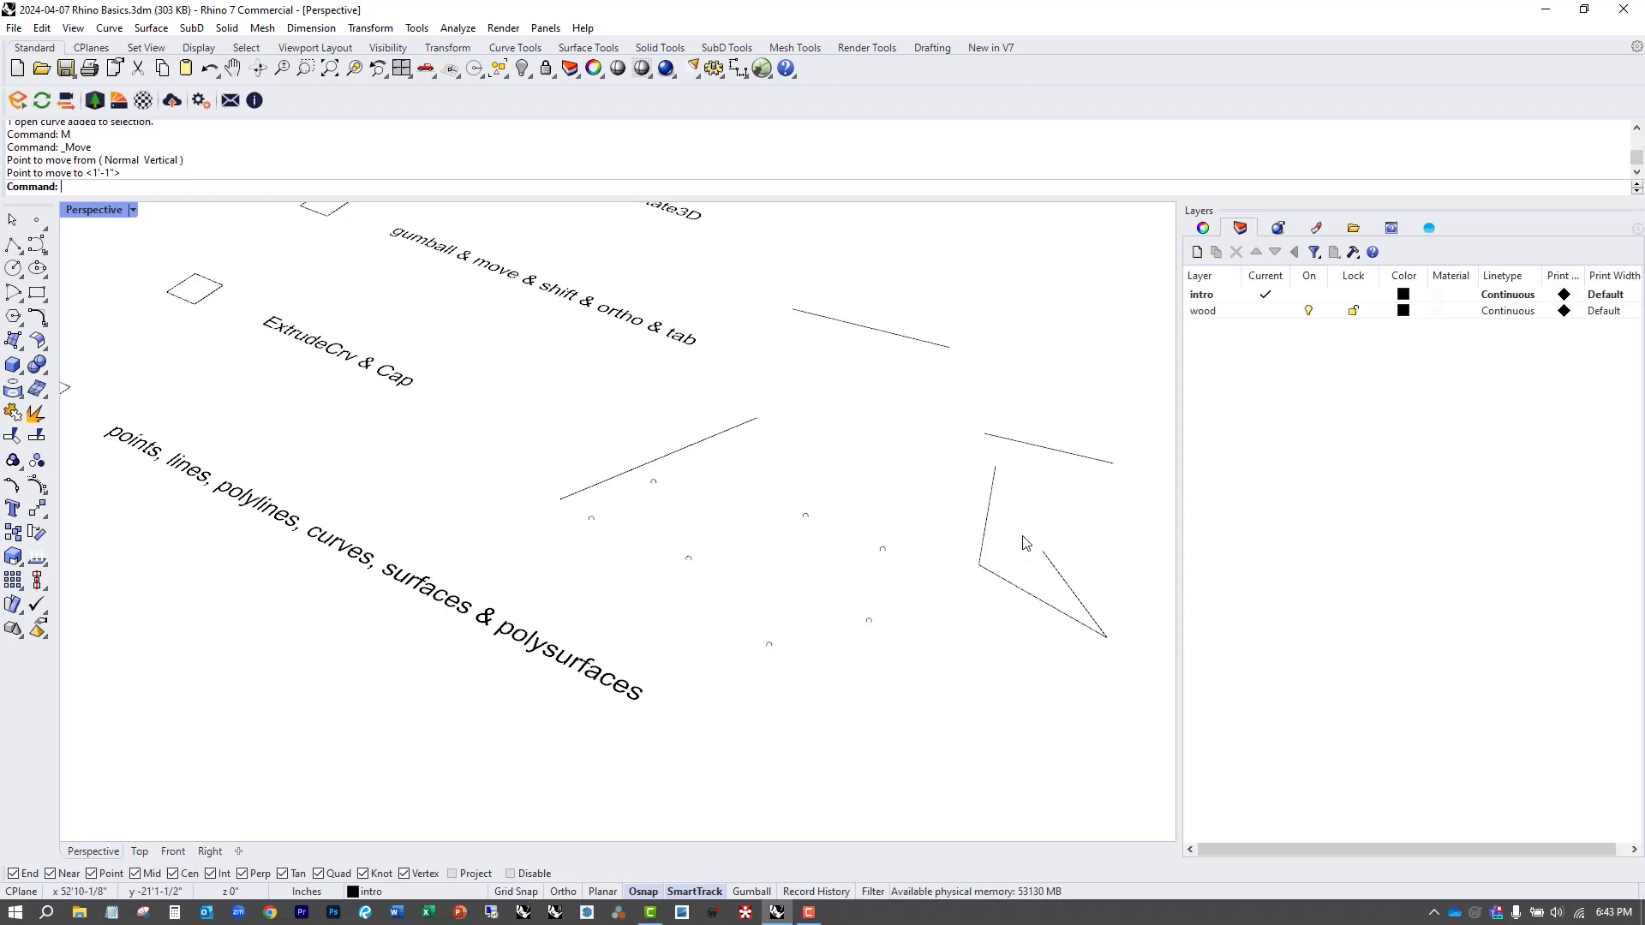
# Delete the practice lines, the joined polyline and all the practice points with the E alias.
pyautogui.scroll(-1, 942, 464)
pyautogui.moveTo(1069, 371); pyautogui.dragTo(947, 644)
pyautogui.write('E')
pyautogui.press('Return')
pyautogui.moveTo(882, 332); pyautogui.dragTo(775, 450)
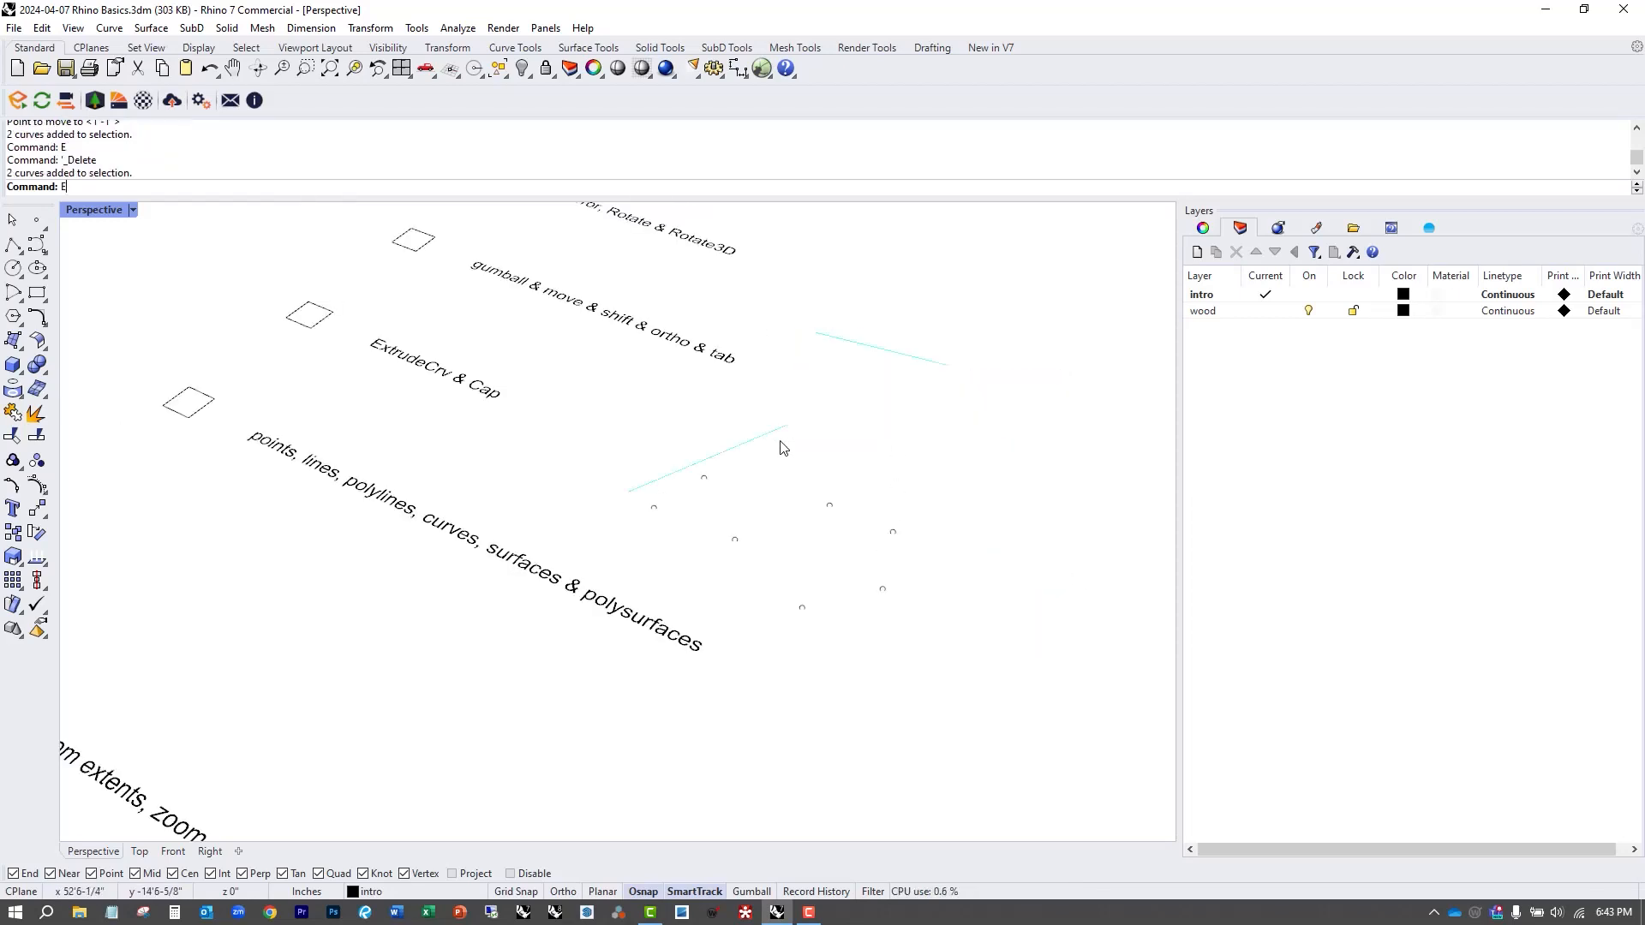
pyautogui.write('E')
pyautogui.press('Return')
pyautogui.moveTo(616, 430); pyautogui.dragTo(1032, 648)
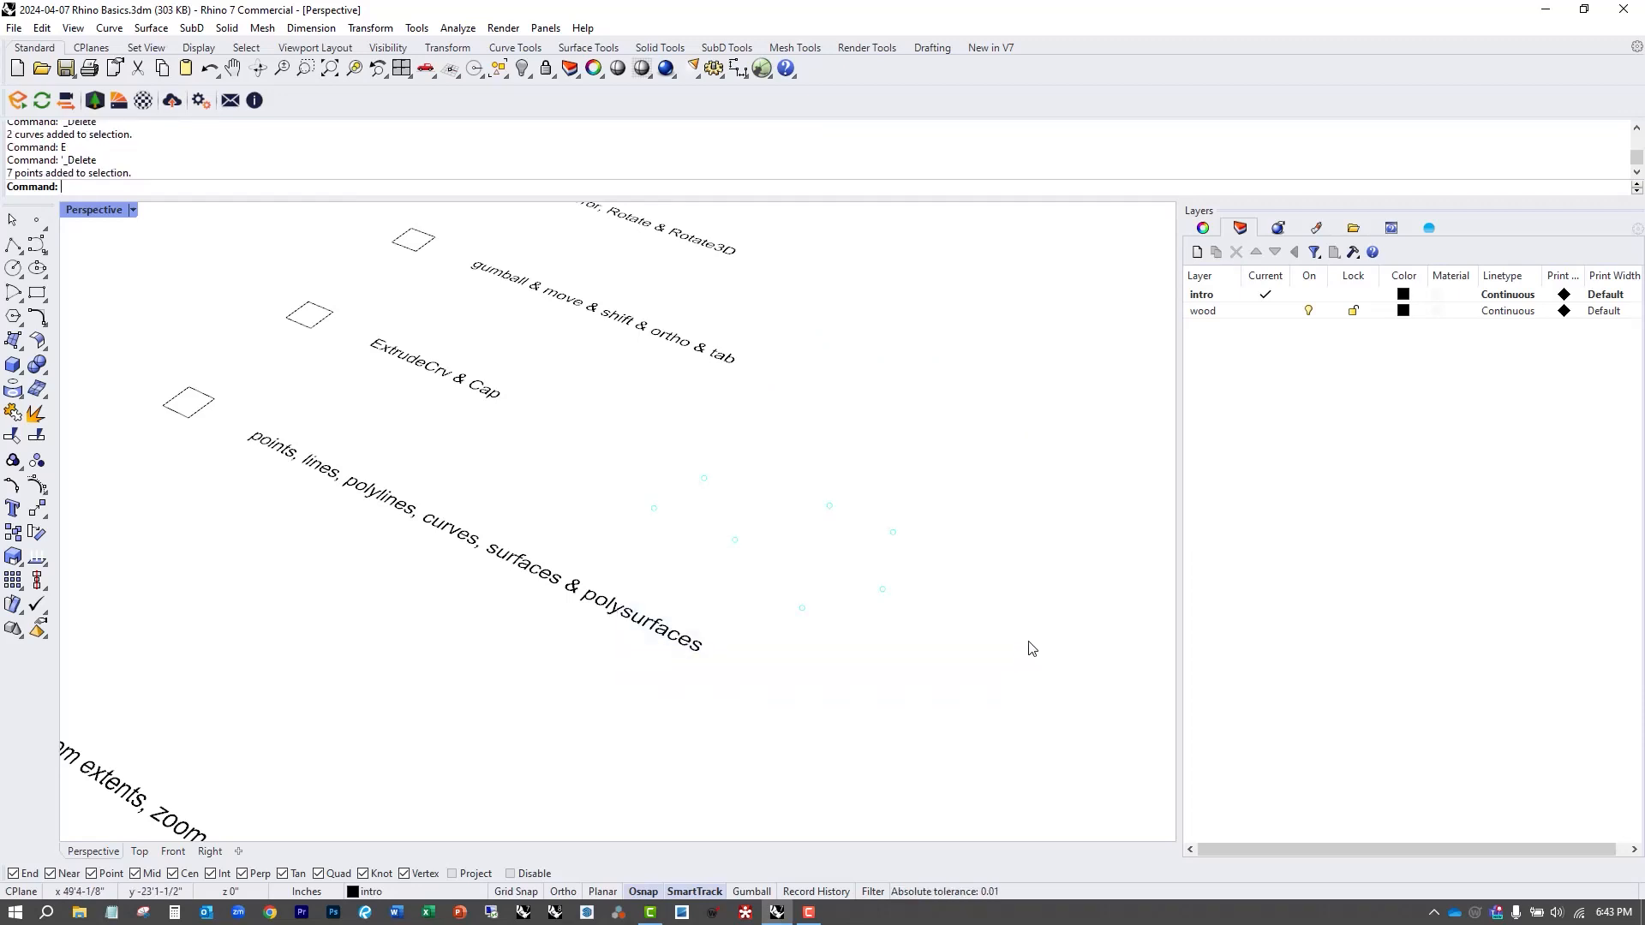
pyautogui.write('E')
pyautogui.press('Return')
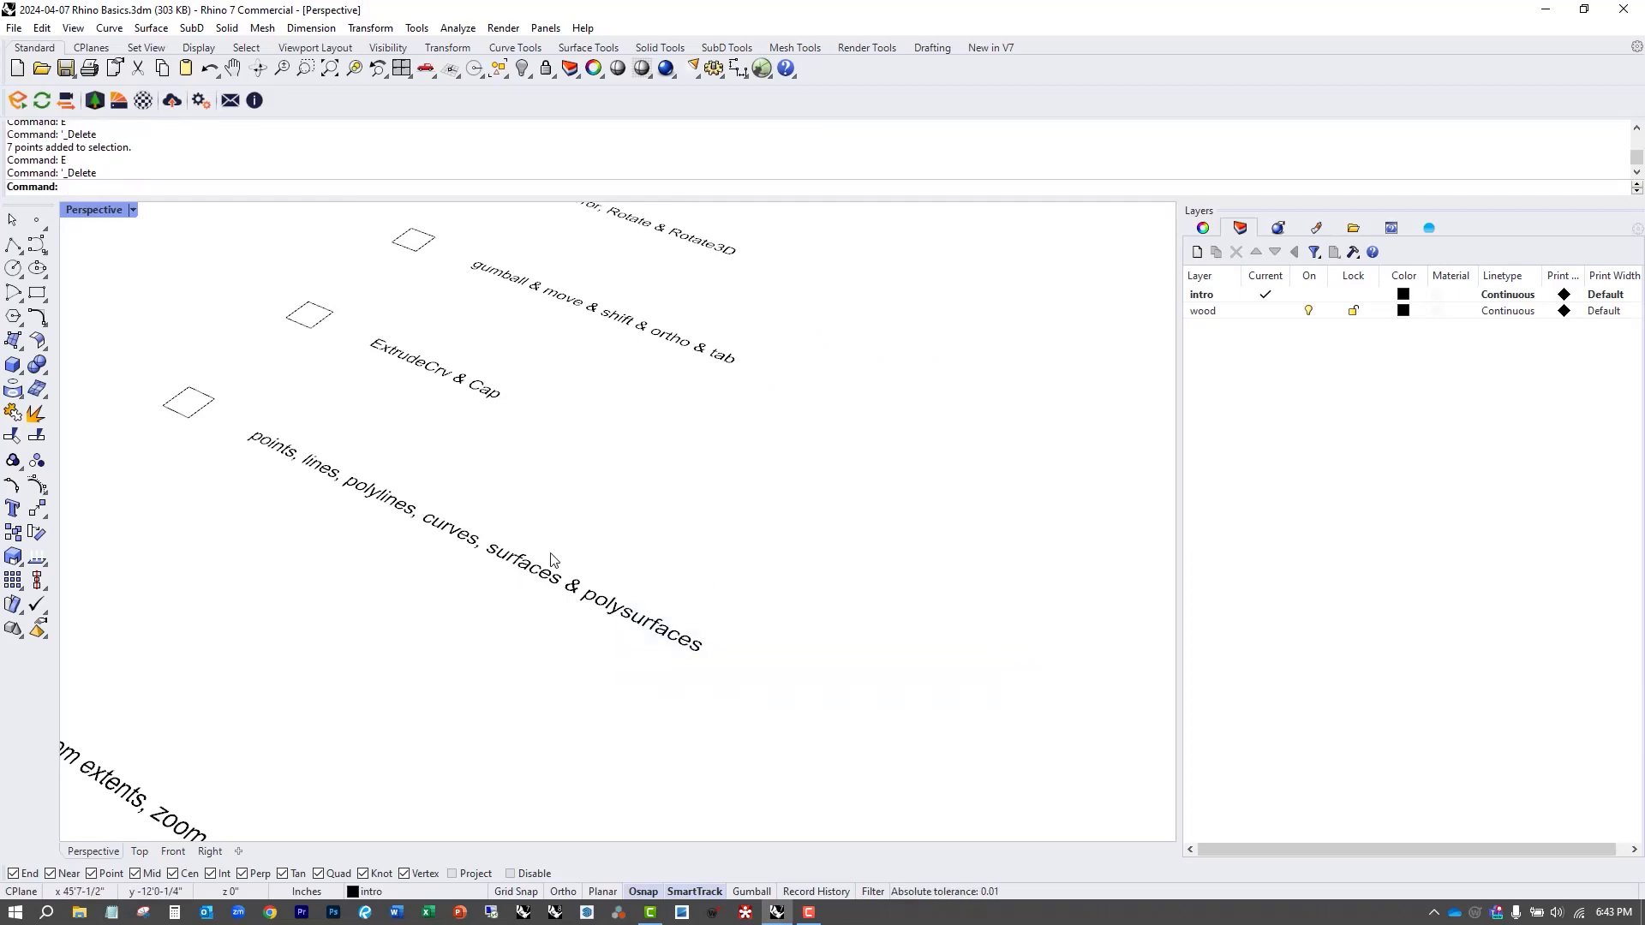
# Draw a closed triangular polyline near the "points, lines, polylines" label with the L alias, its first side about 5'5" long.
pyautogui.write('L')
pyautogui.press('Return')
pyautogui.click(755, 477)
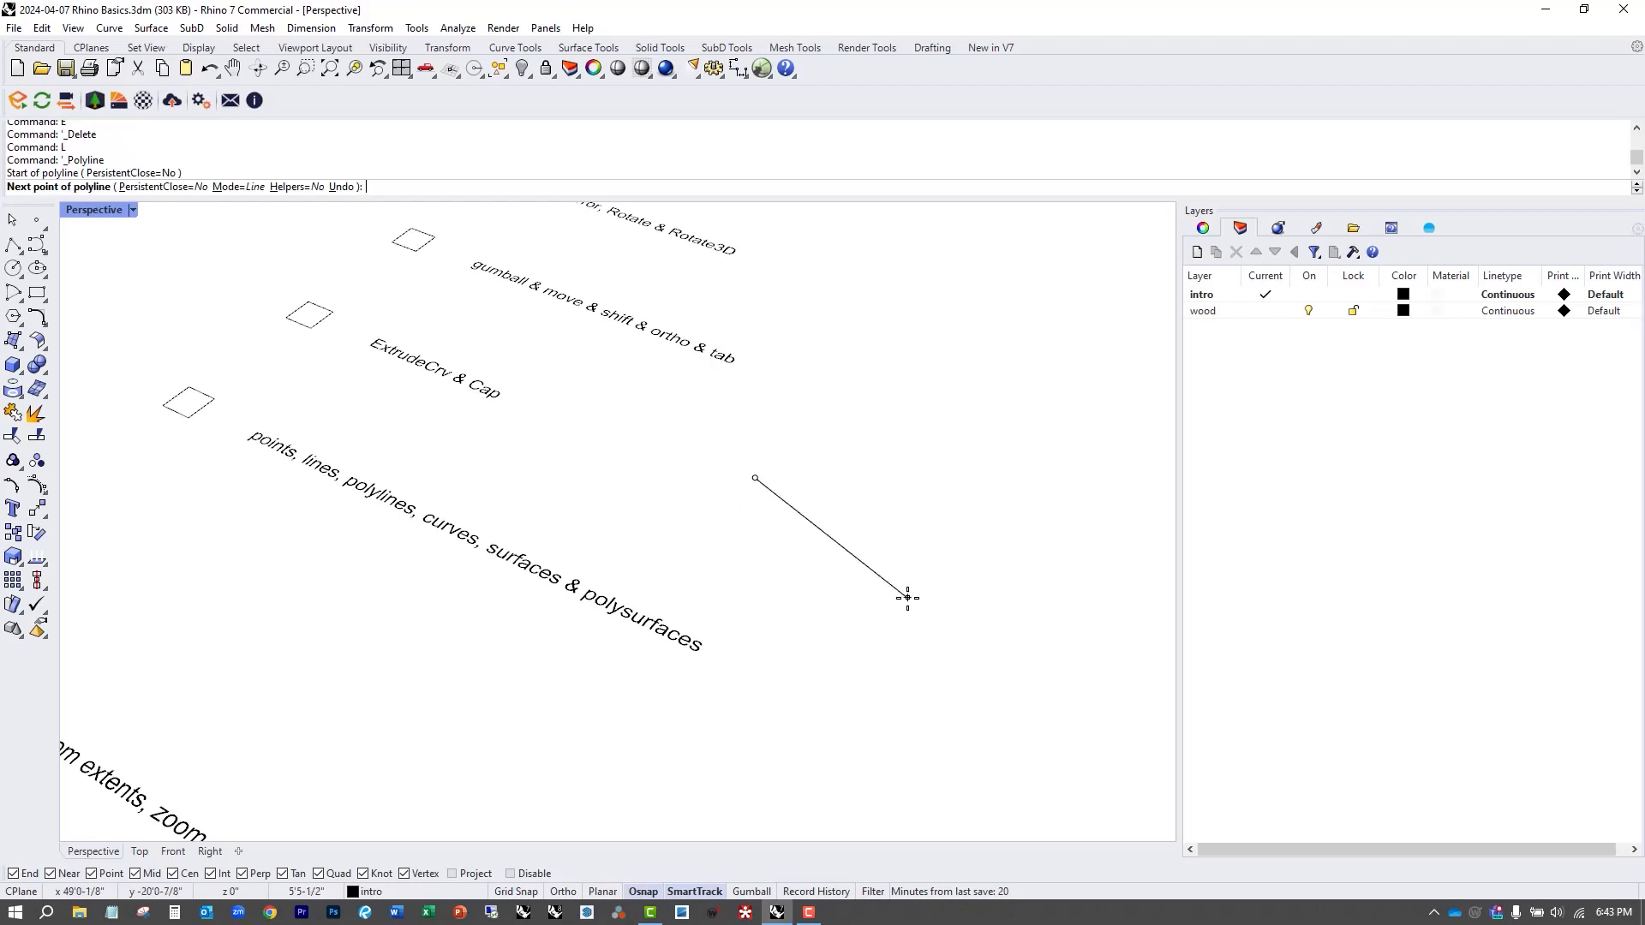
pyautogui.click(907, 598)
pyautogui.click(751, 593)
pyautogui.click(755, 478)
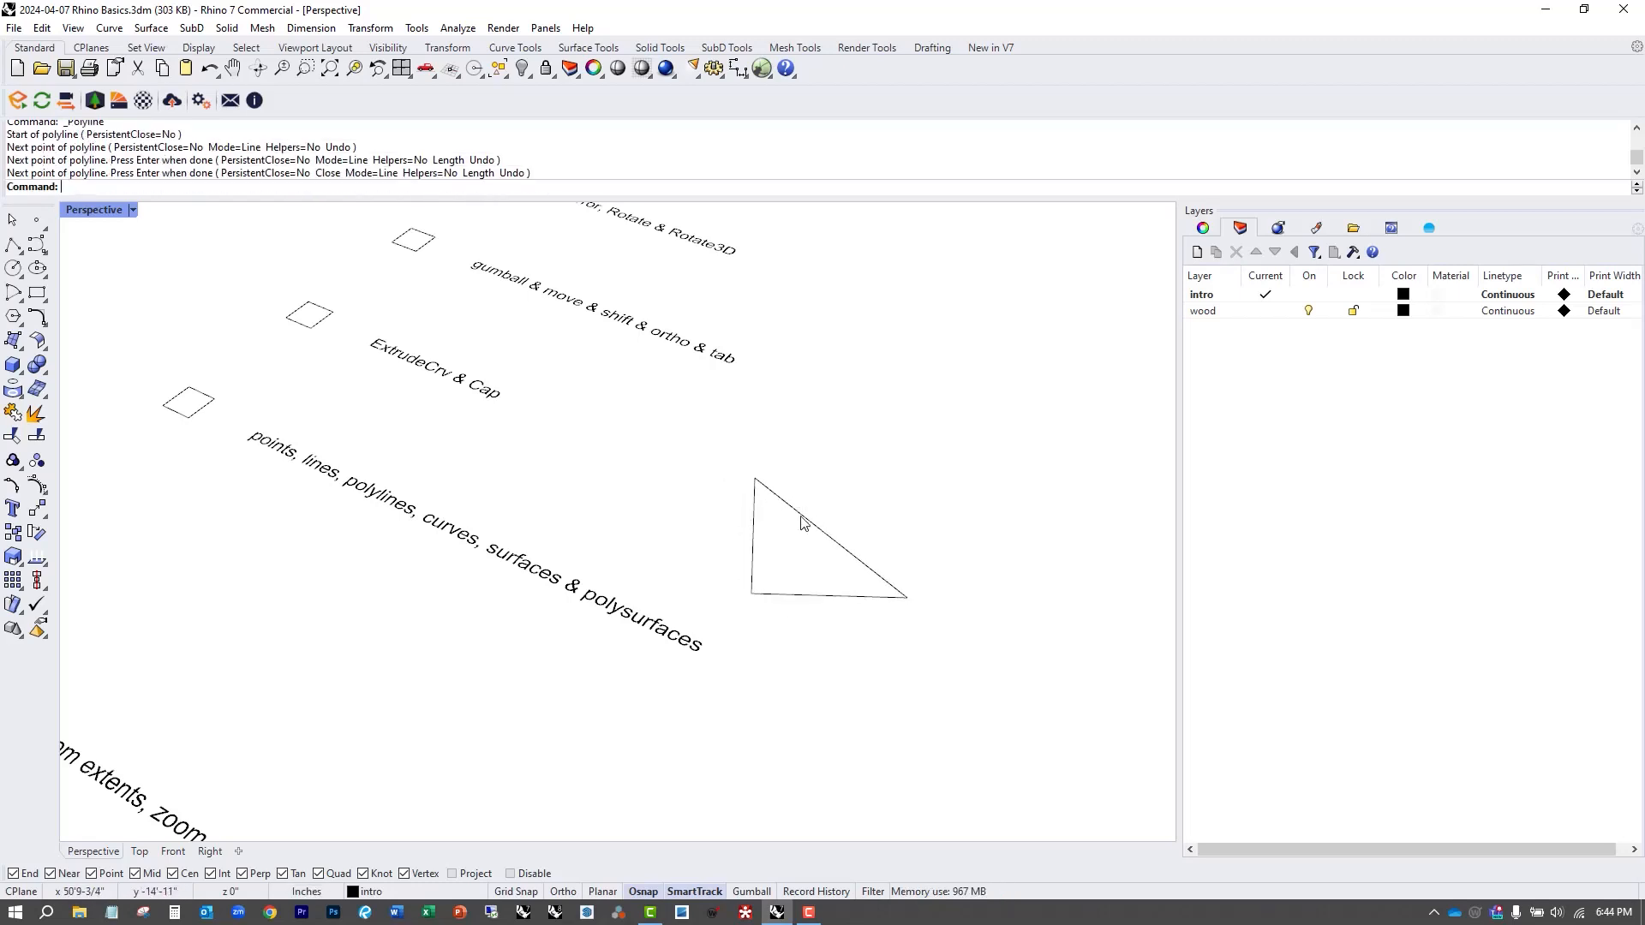
# Fill the closed triangle with a planar surface using the SRF alias, and select the new surface.
pyautogui.write('S')
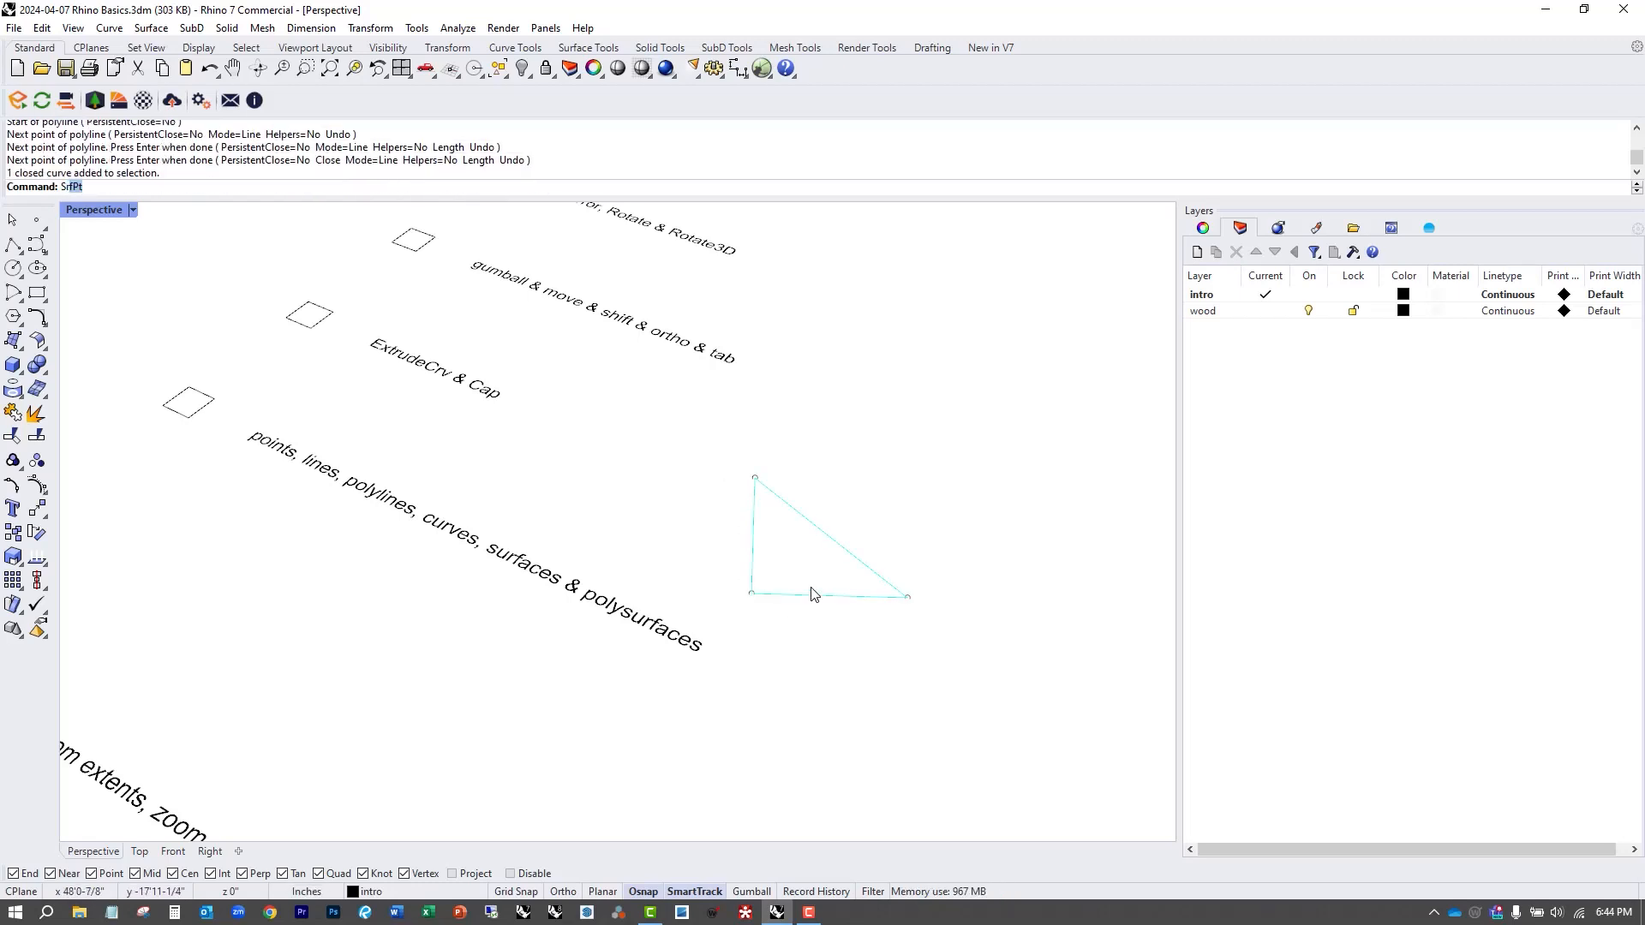
pyautogui.write('RF')
pyautogui.press('Return')
pyautogui.moveTo(813, 594); pyautogui.dragTo(852, 518, button='right')
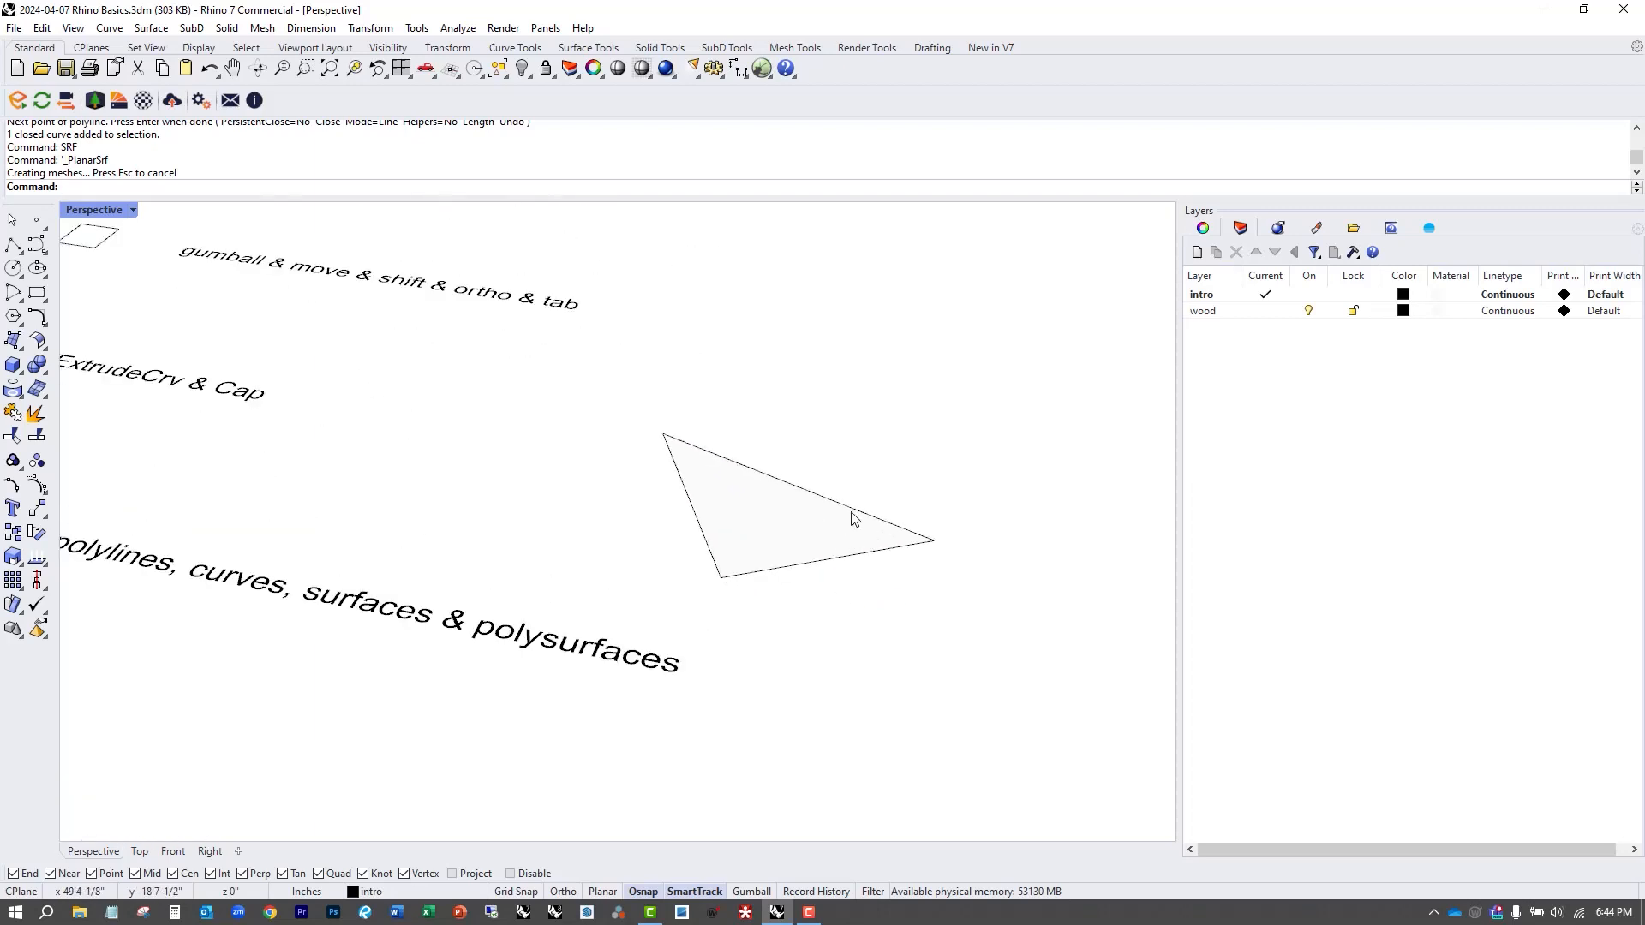
pyautogui.click(772, 522)
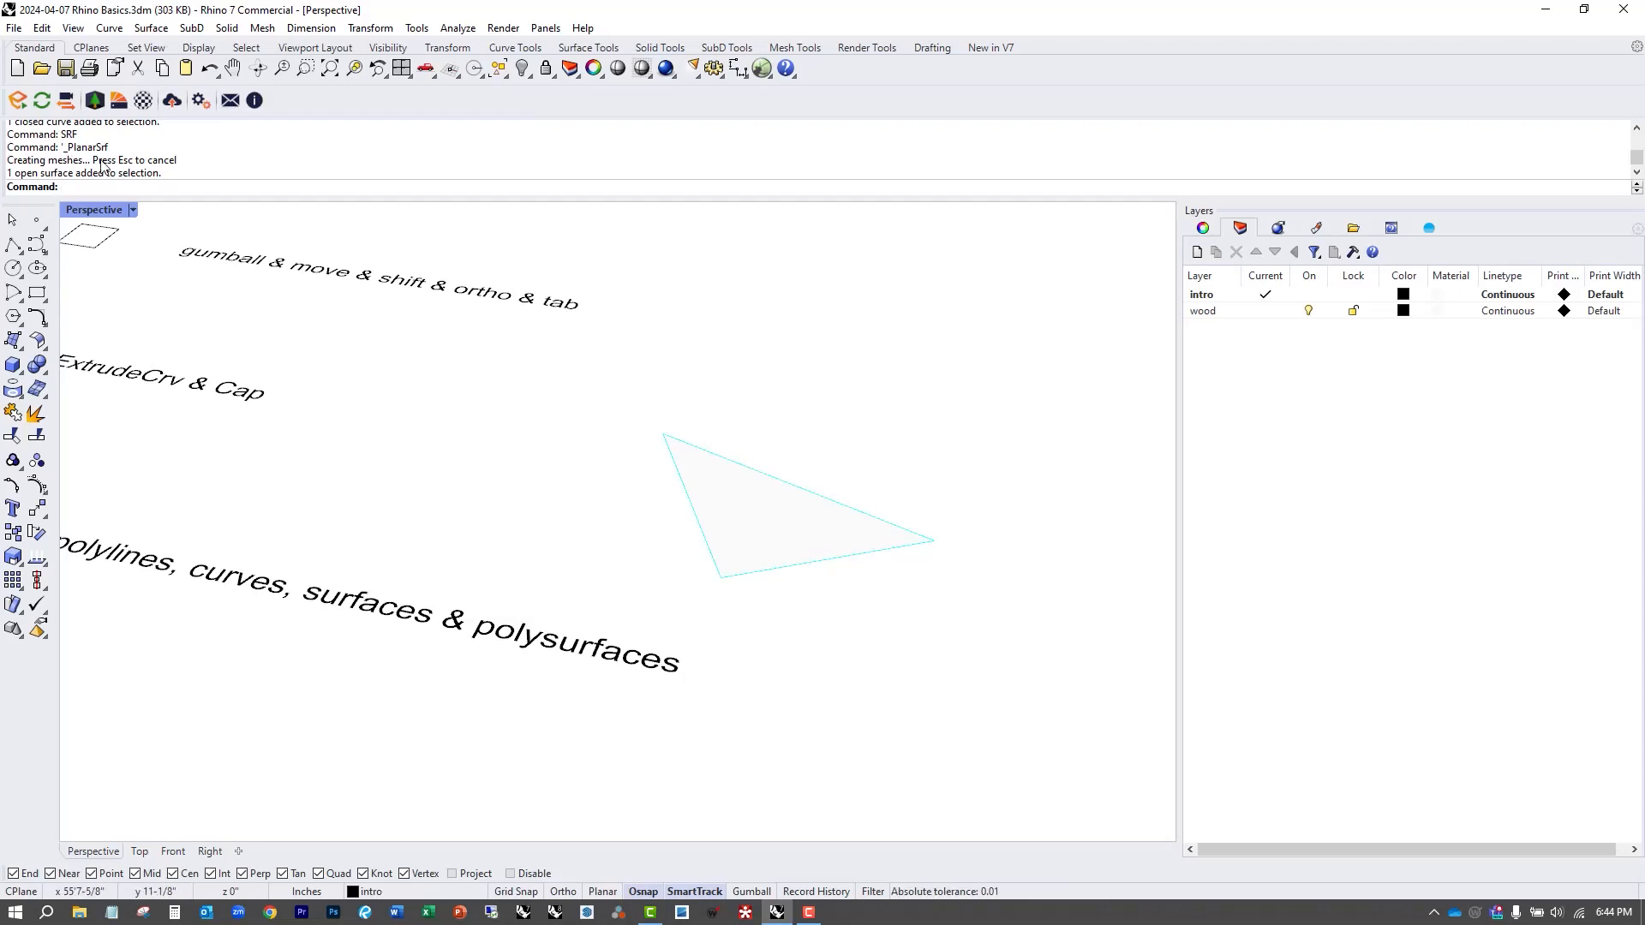
# Create a four-sided surface beside the triangle by placing its four corners with the surface from 3 or 4 corner points tool.
pyautogui.click(17, 341)
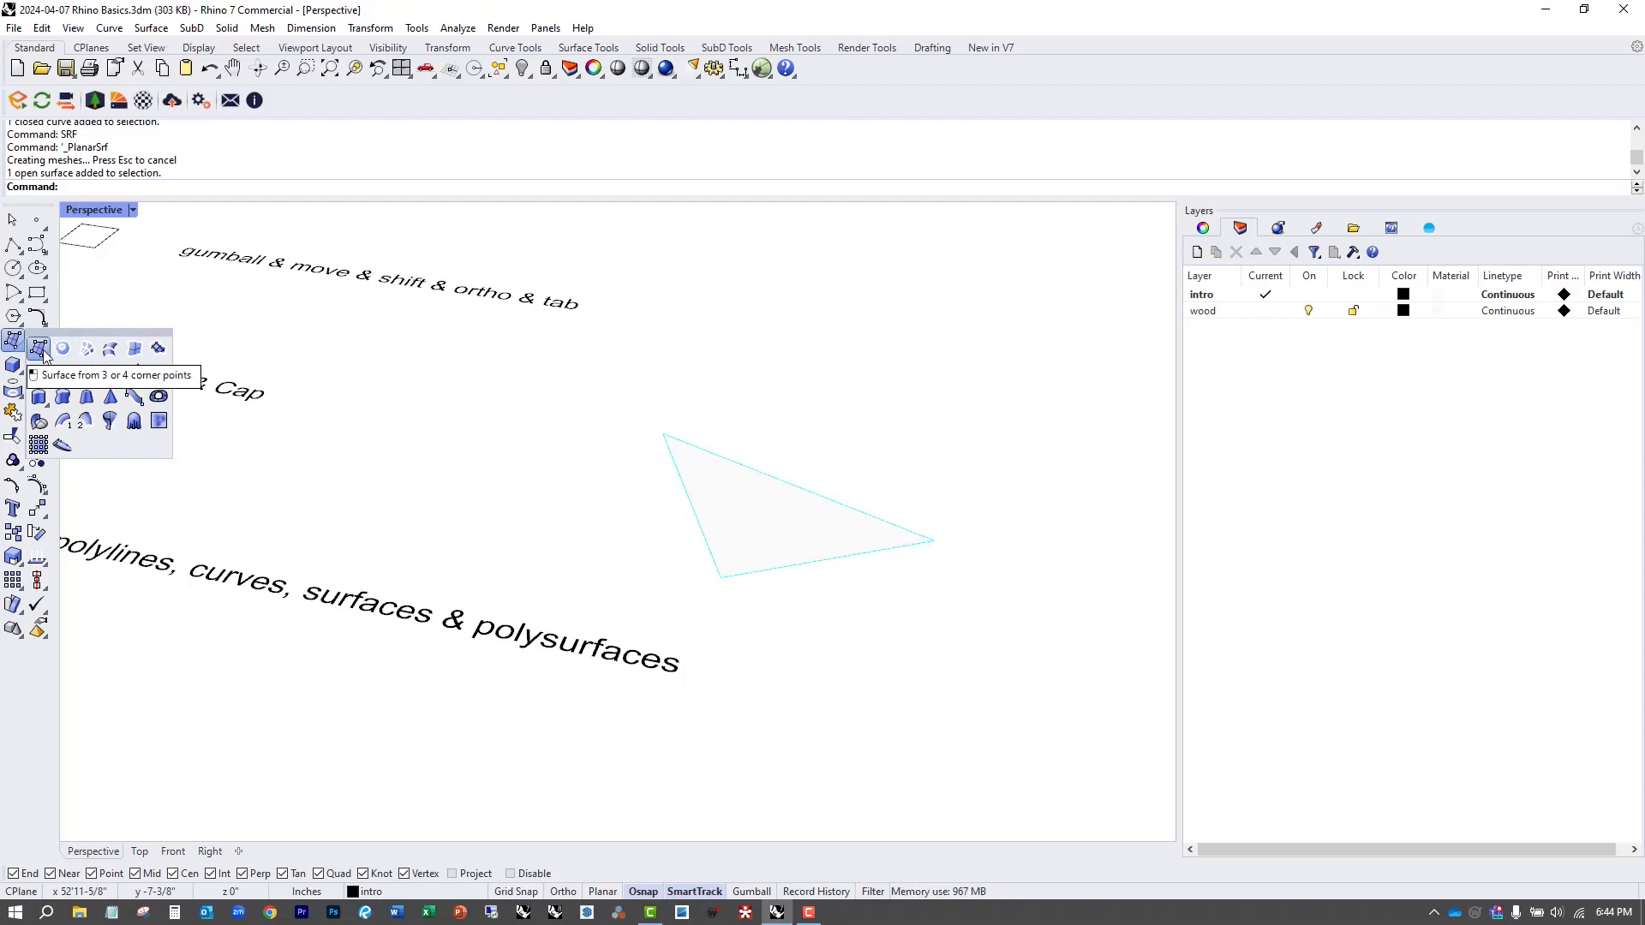
pyautogui.click(38, 349)
pyautogui.scroll(-3, 705, 386)
pyautogui.click(709, 388)
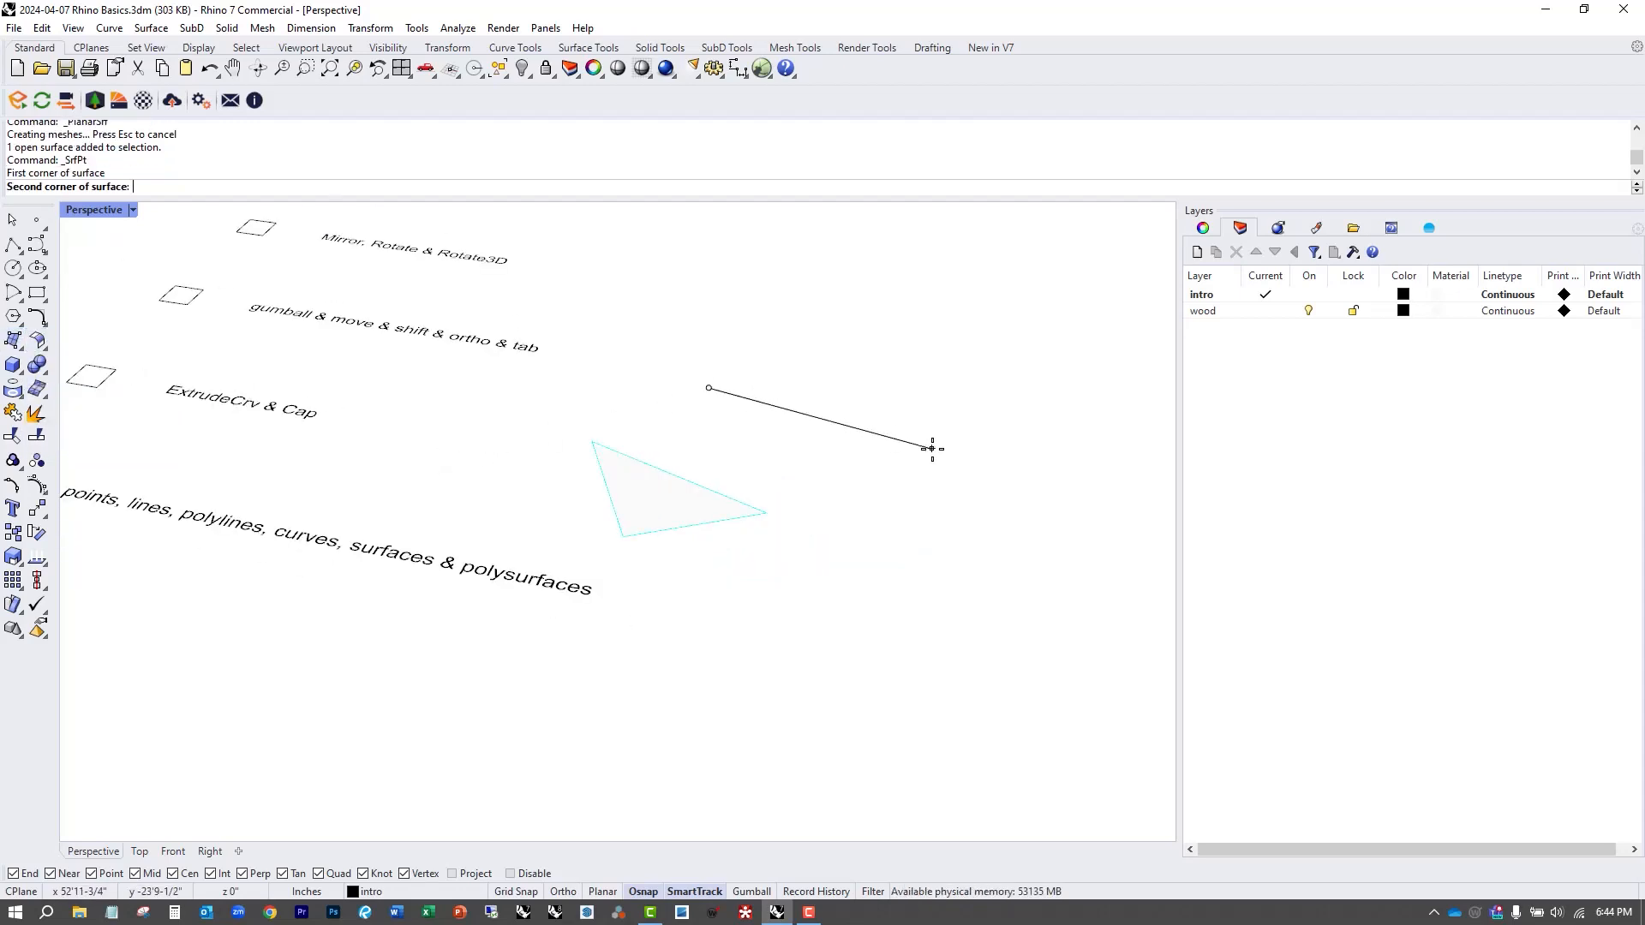
pyautogui.click(933, 449)
pyautogui.click(888, 570)
pyautogui.click(677, 443)
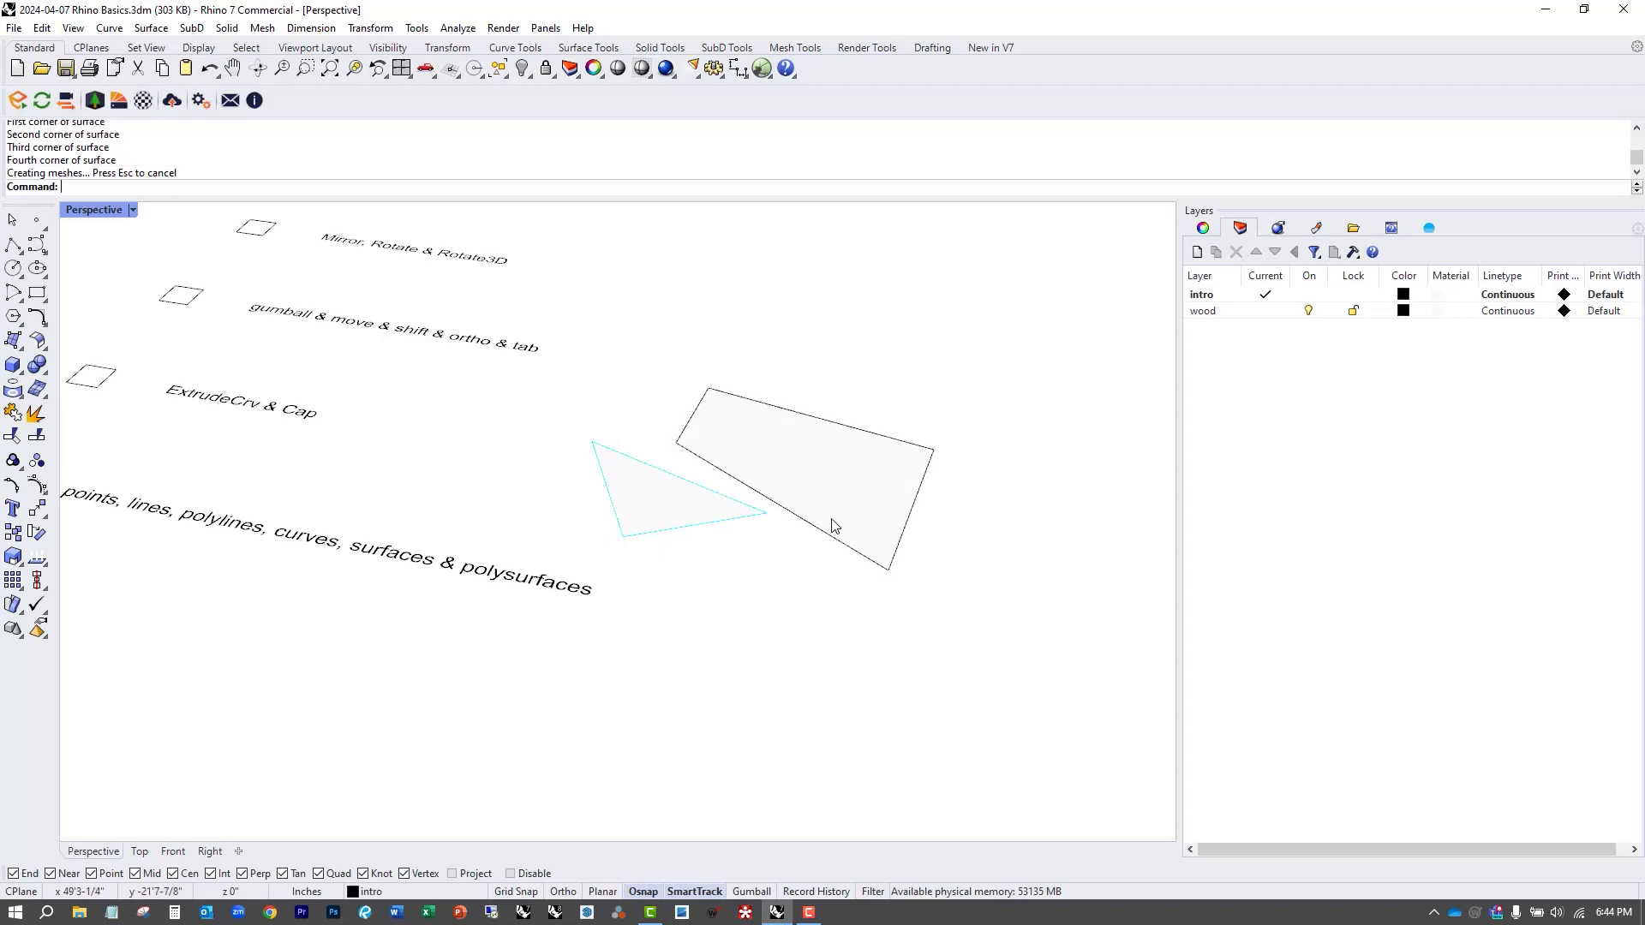
pyautogui.click(806, 583)
# Extrude the square beside the "points, lines, polylines, curves, surfaces & polysurfaces" label about 3'4" into a solid with the EXTR alias.
pyautogui.scroll(-4, 805, 582)
pyautogui.keyDown('shift'); pyautogui.moveTo(747, 600); pyautogui.dragTo(809, 595, button='right'); pyautogui.keyUp('shift')
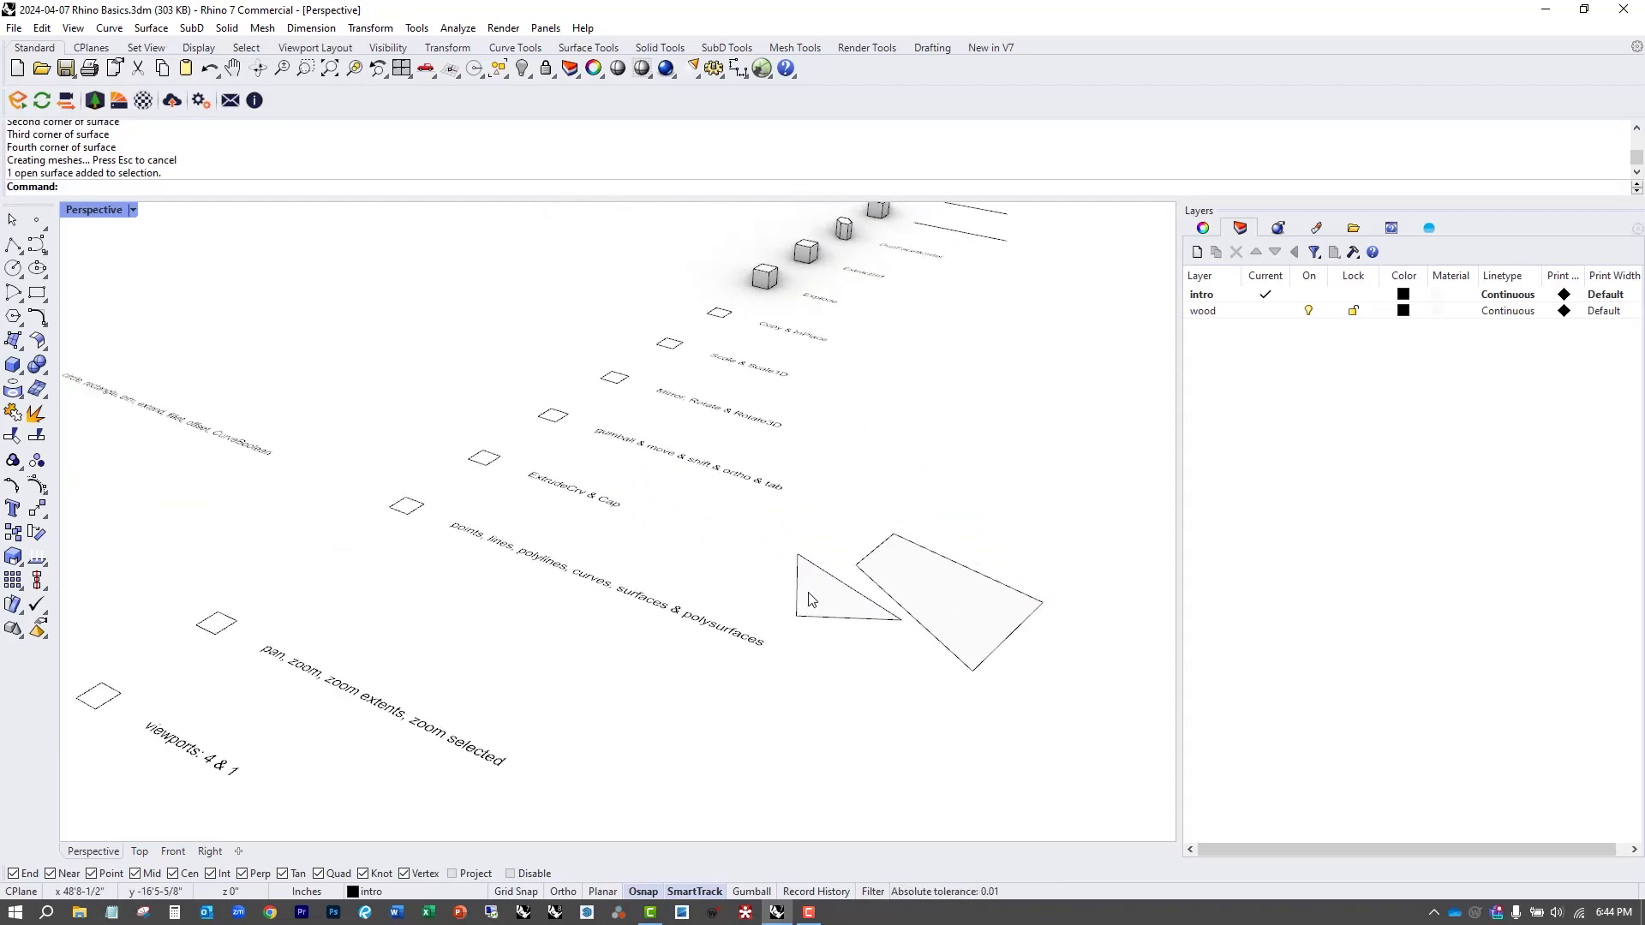
pyautogui.scroll(2, 392, 539)
pyautogui.click(420, 504)
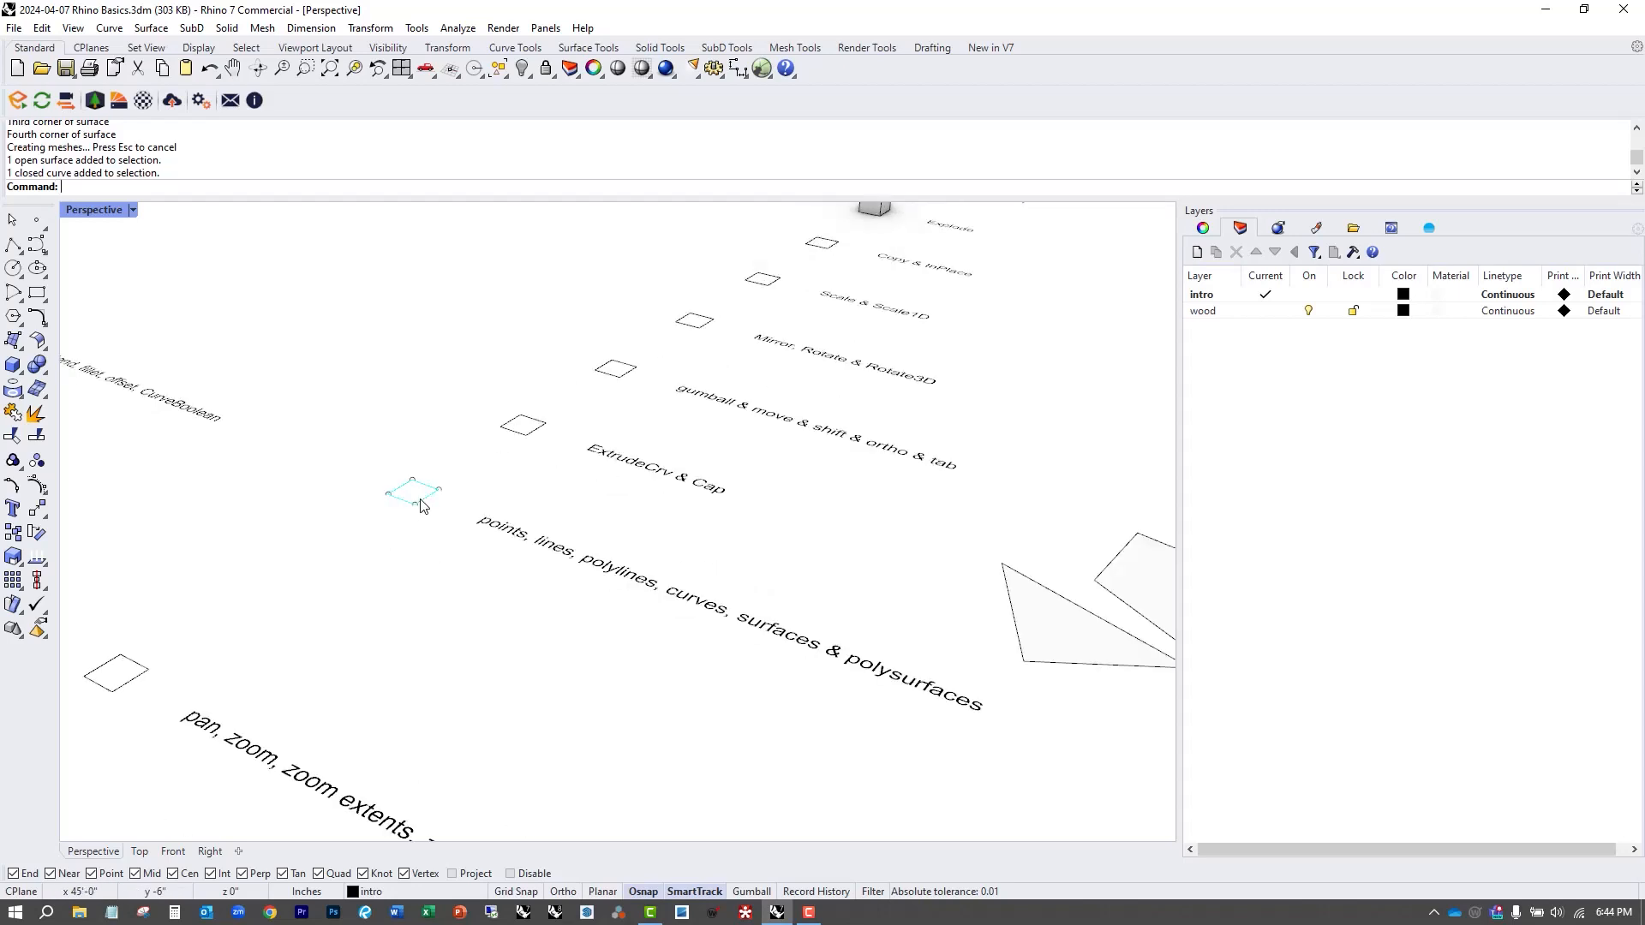
pyautogui.write('EXTR')
pyautogui.press('Return')
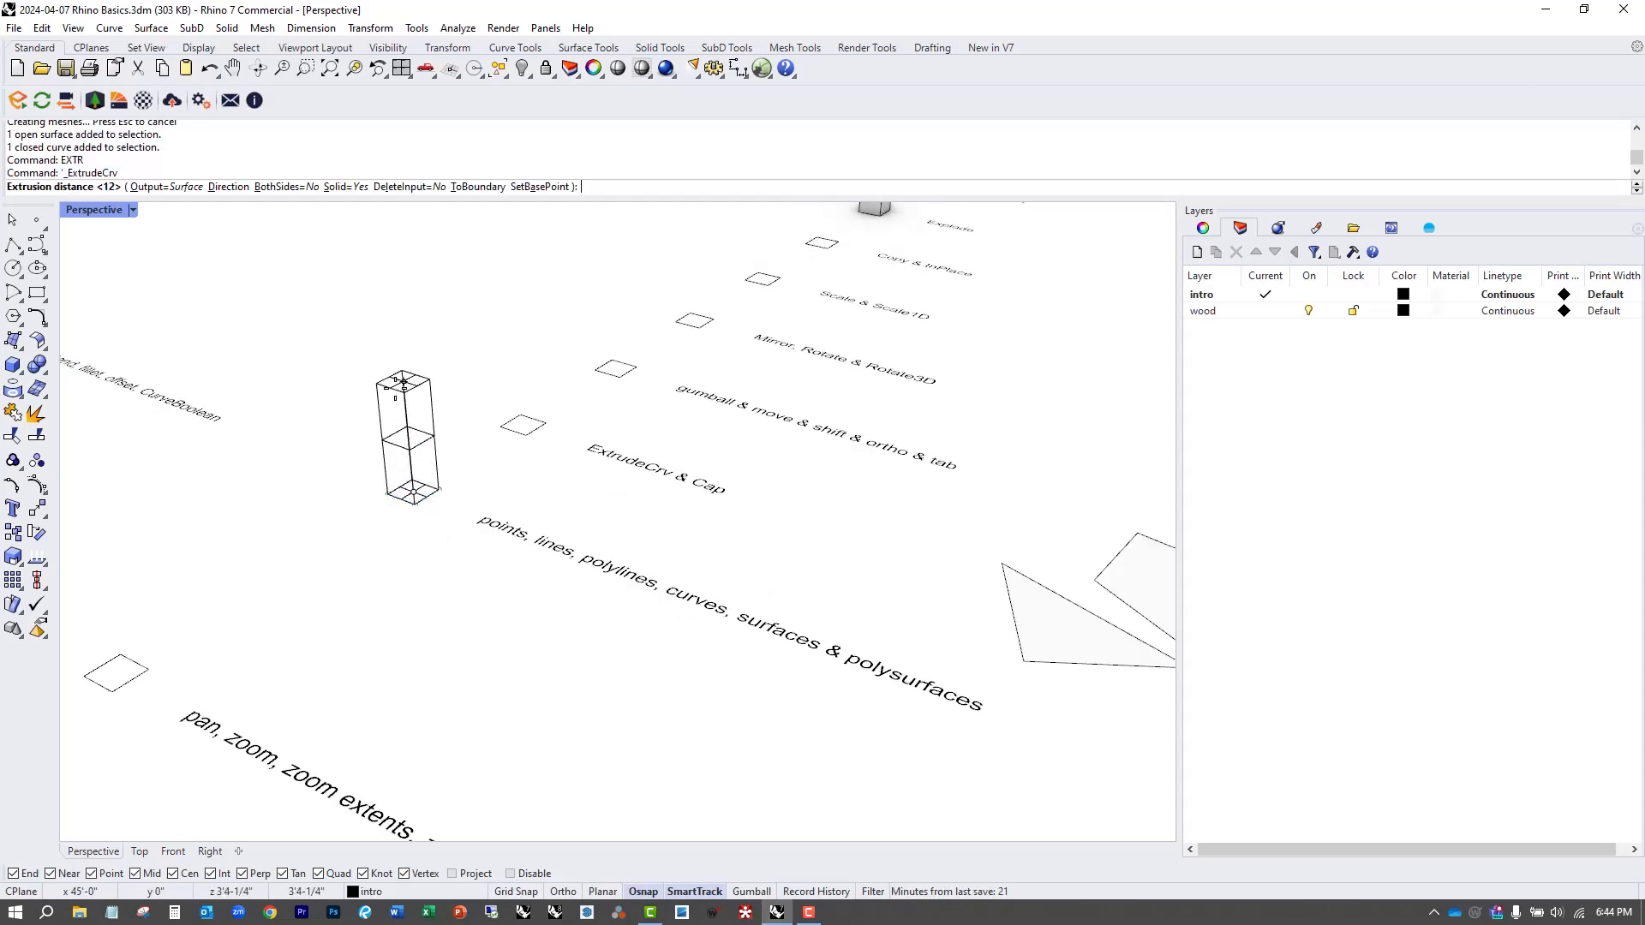
pyautogui.click(460, 464)
pyautogui.scroll(2, 455, 468)
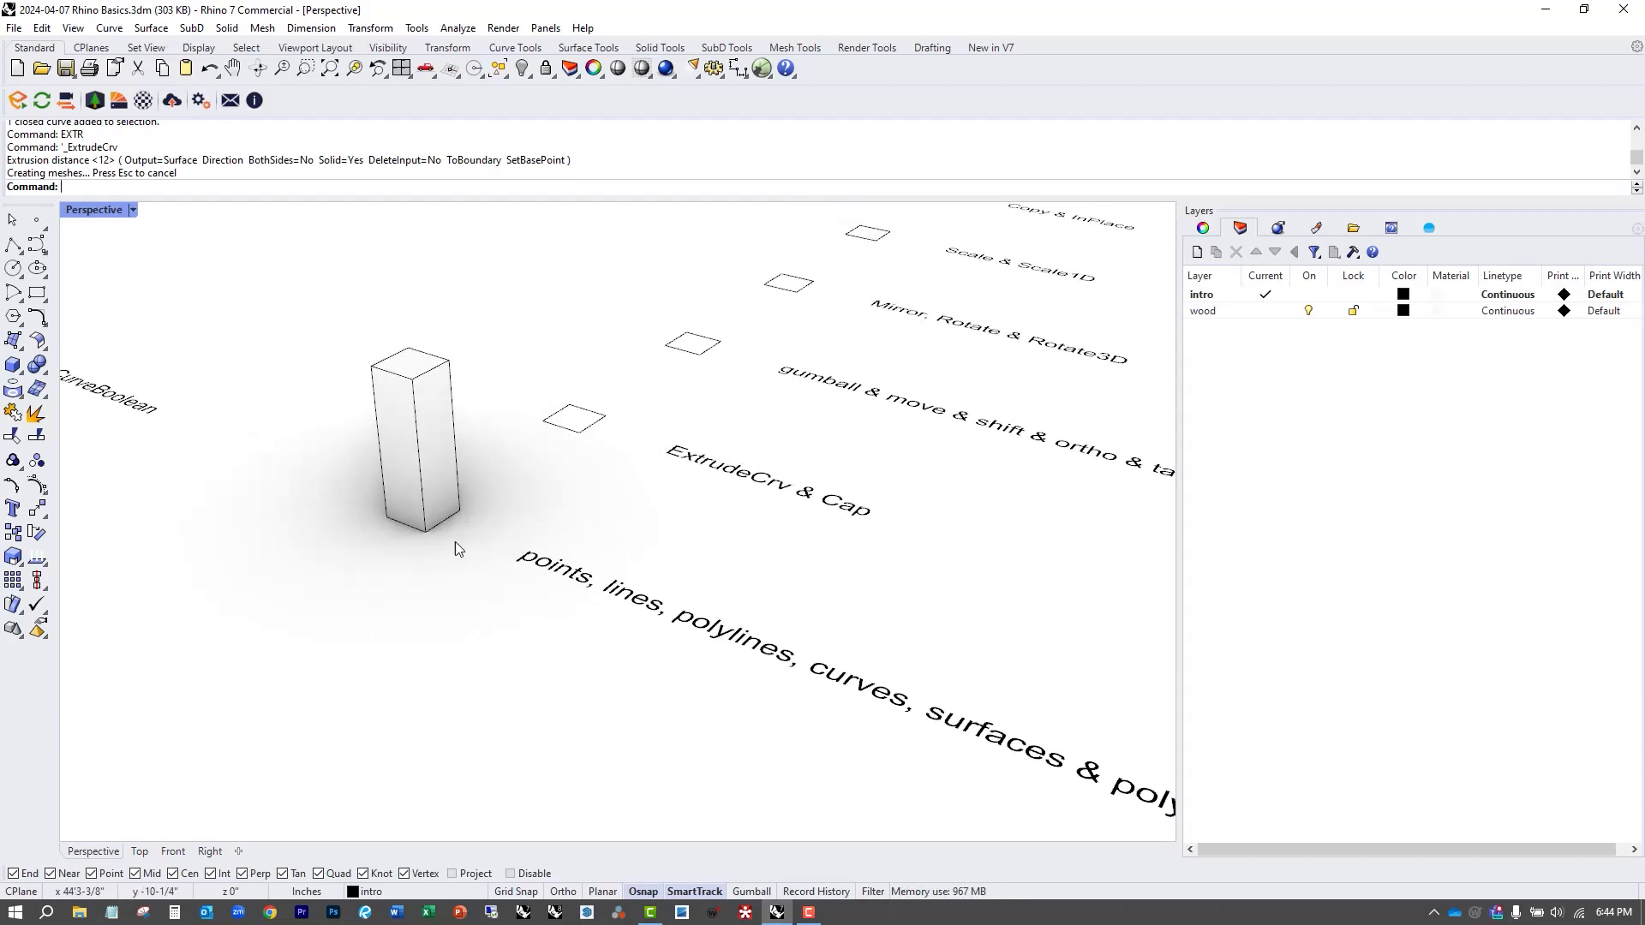
pyautogui.keyDown('shift'); pyautogui.moveTo(571, 550); pyautogui.dragTo(697, 599, button='right'); pyautogui.keyUp('shift')
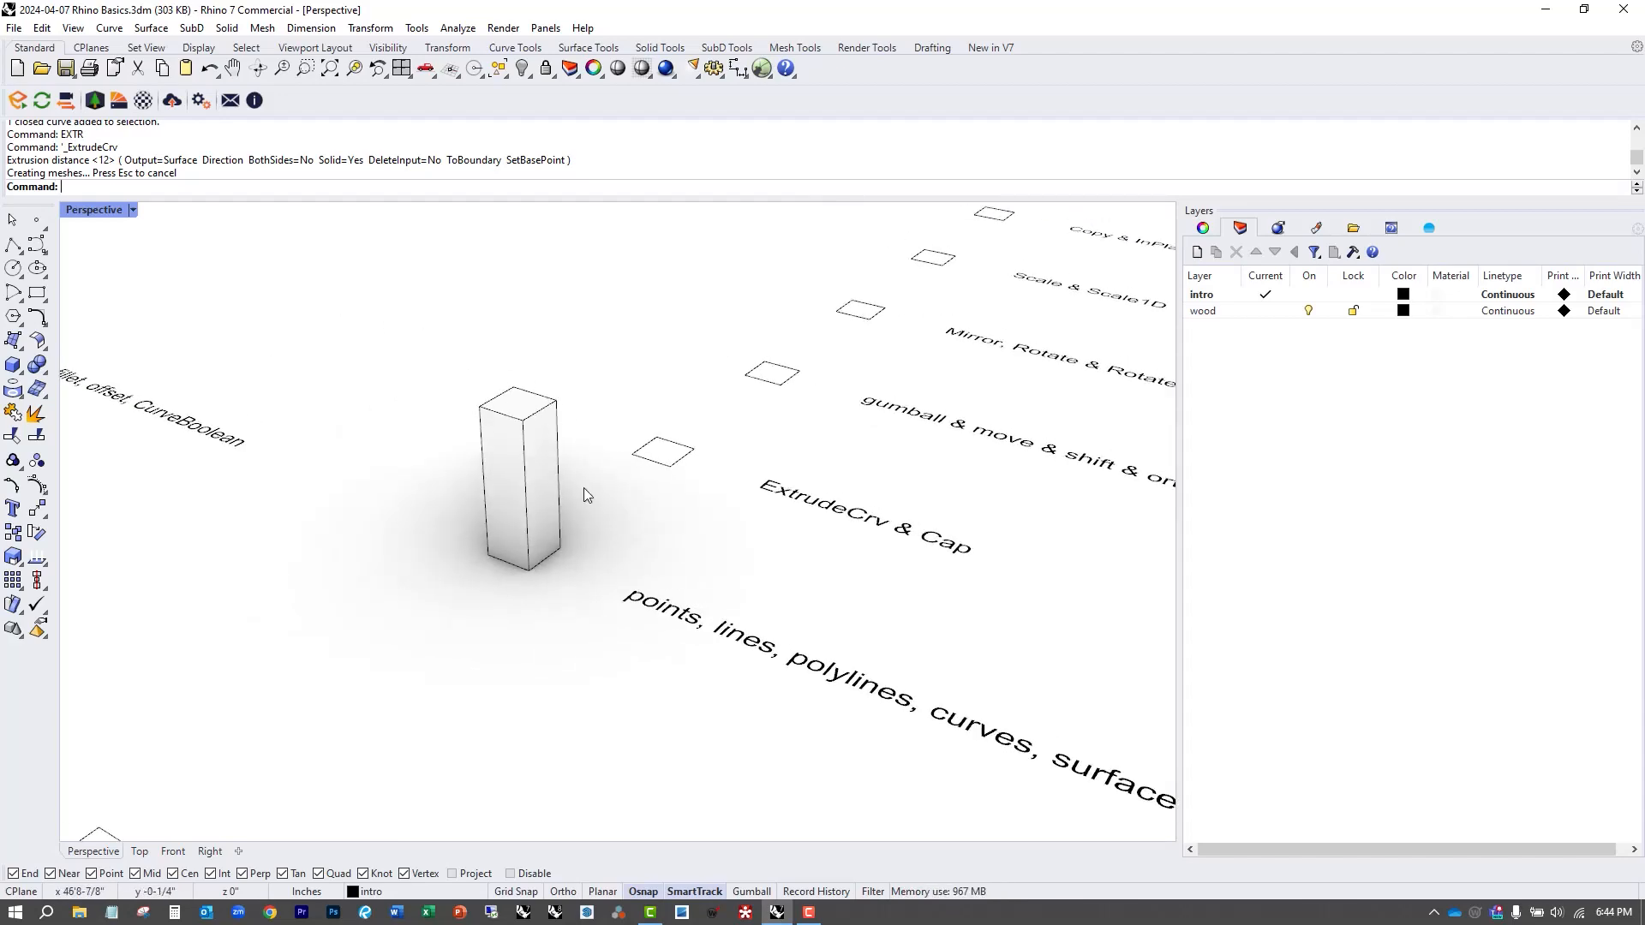
pyautogui.moveTo(485, 518)
pyautogui.mouseDown(button='right')
pyautogui.moveTo(628, 543)
pyautogui.moveTo(778, 521)
pyautogui.moveTo(461, 514)
pyautogui.mouseUp(button='right')
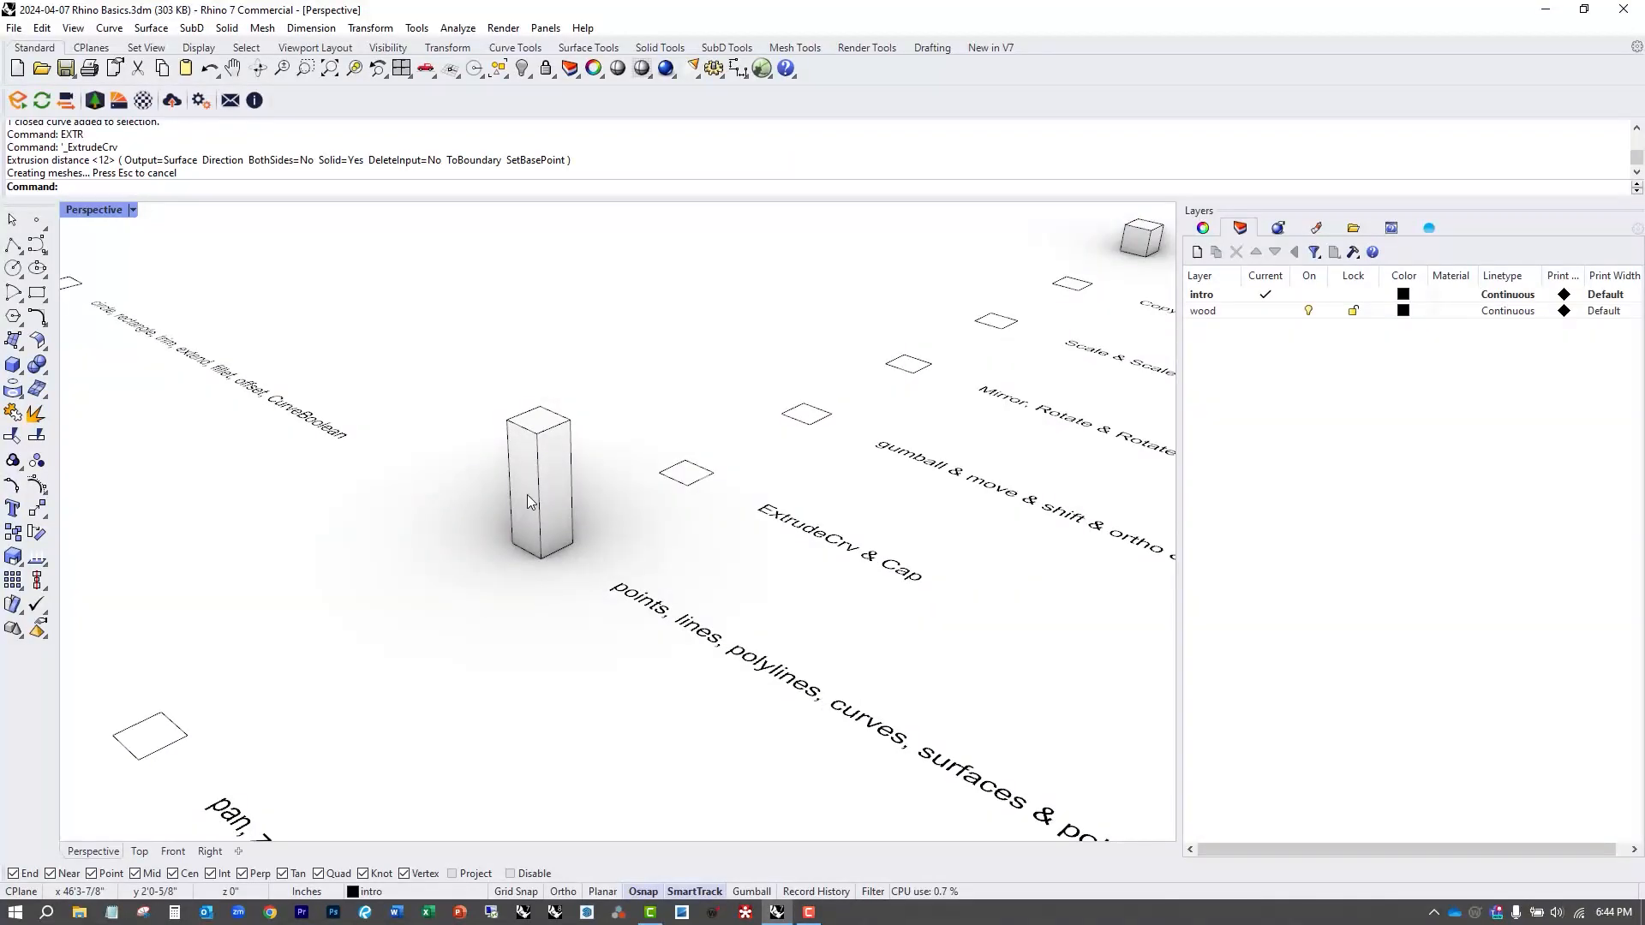
# Delete the triangle curve, both practice surfaces and the extruded box.
pyautogui.scroll(-7, 522, 496)
pyautogui.keyDown('shift'); pyautogui.moveTo(887, 613); pyautogui.dragTo(744, 591, button='right'); pyautogui.keyUp('shift')
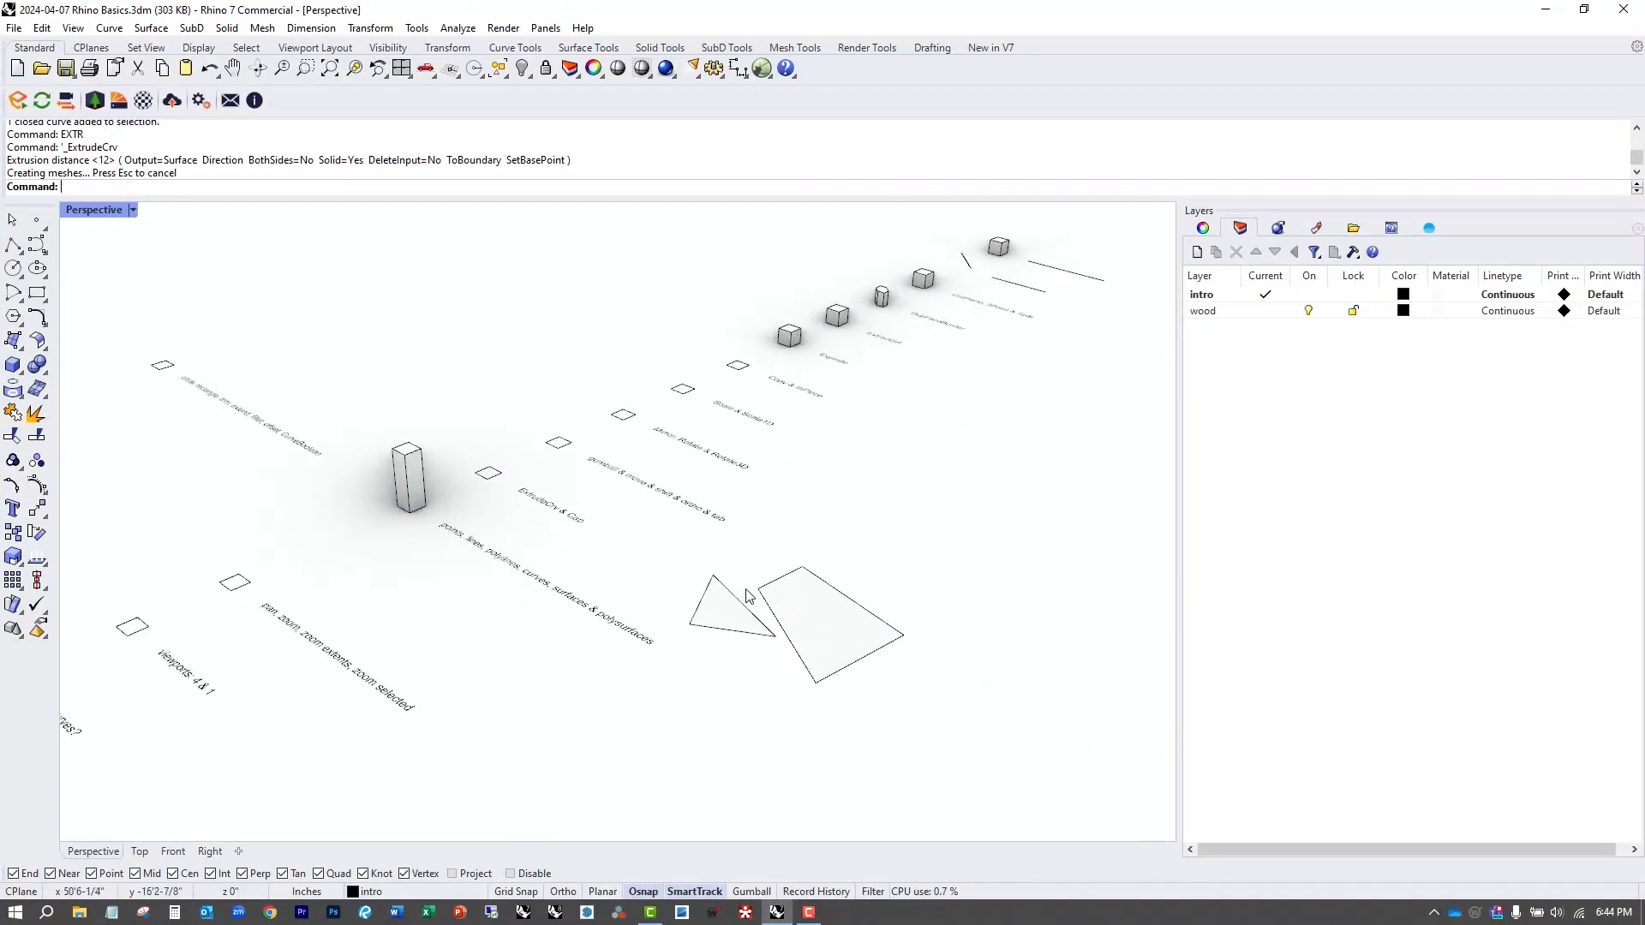
pyautogui.moveTo(915, 560); pyautogui.dragTo(691, 692)
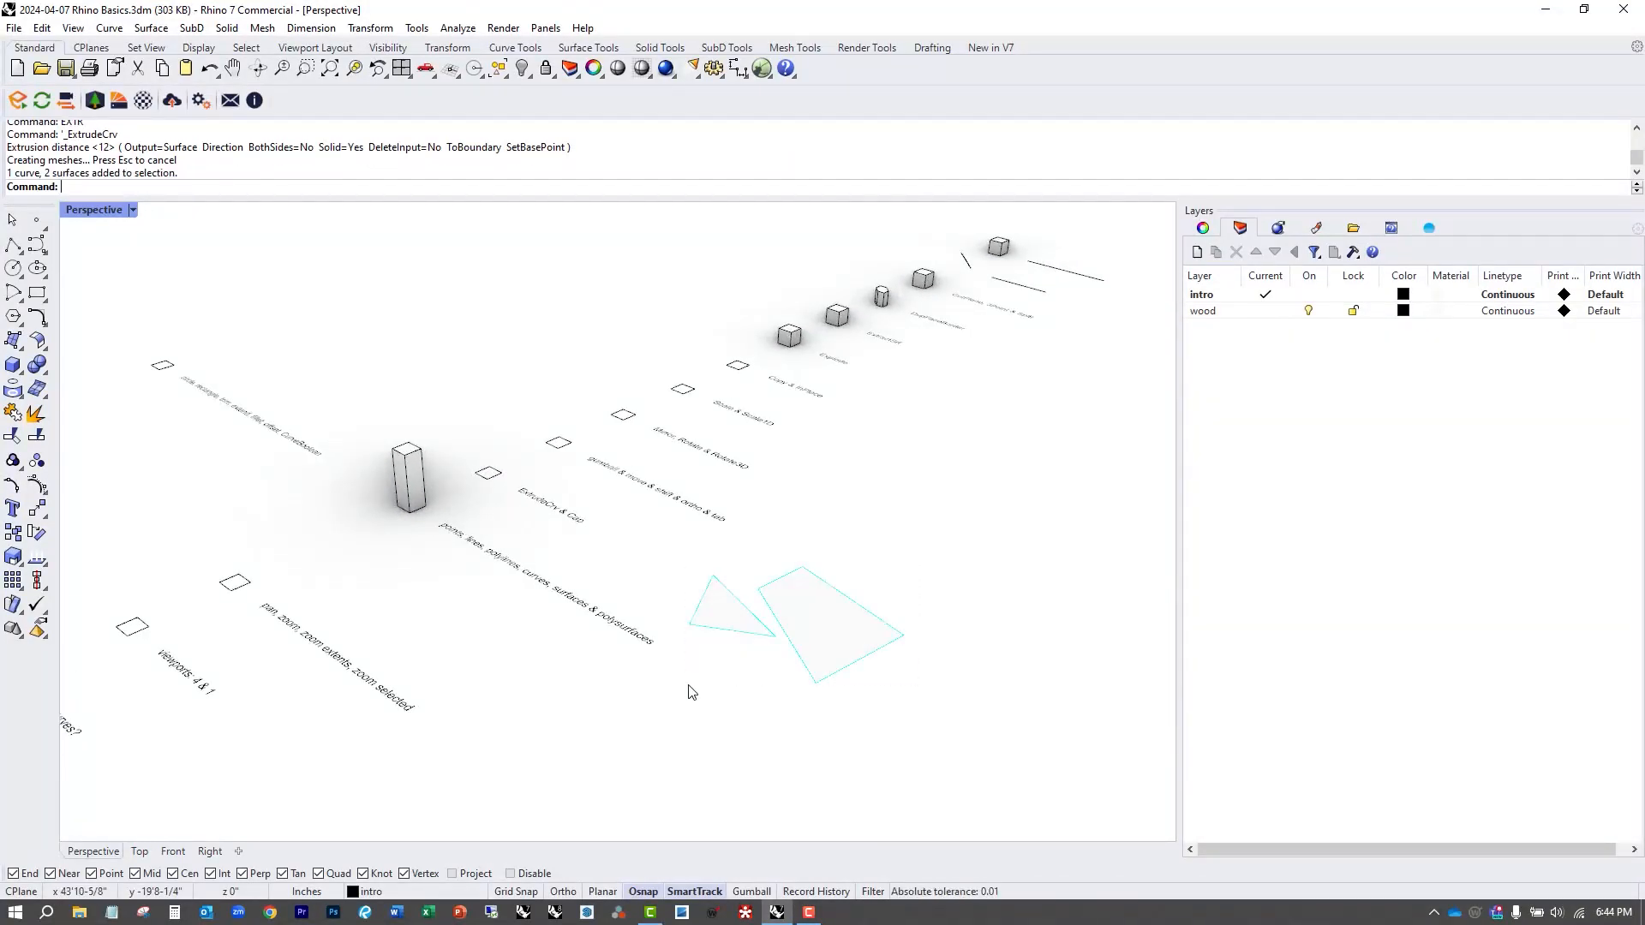
pyautogui.press('Delete')
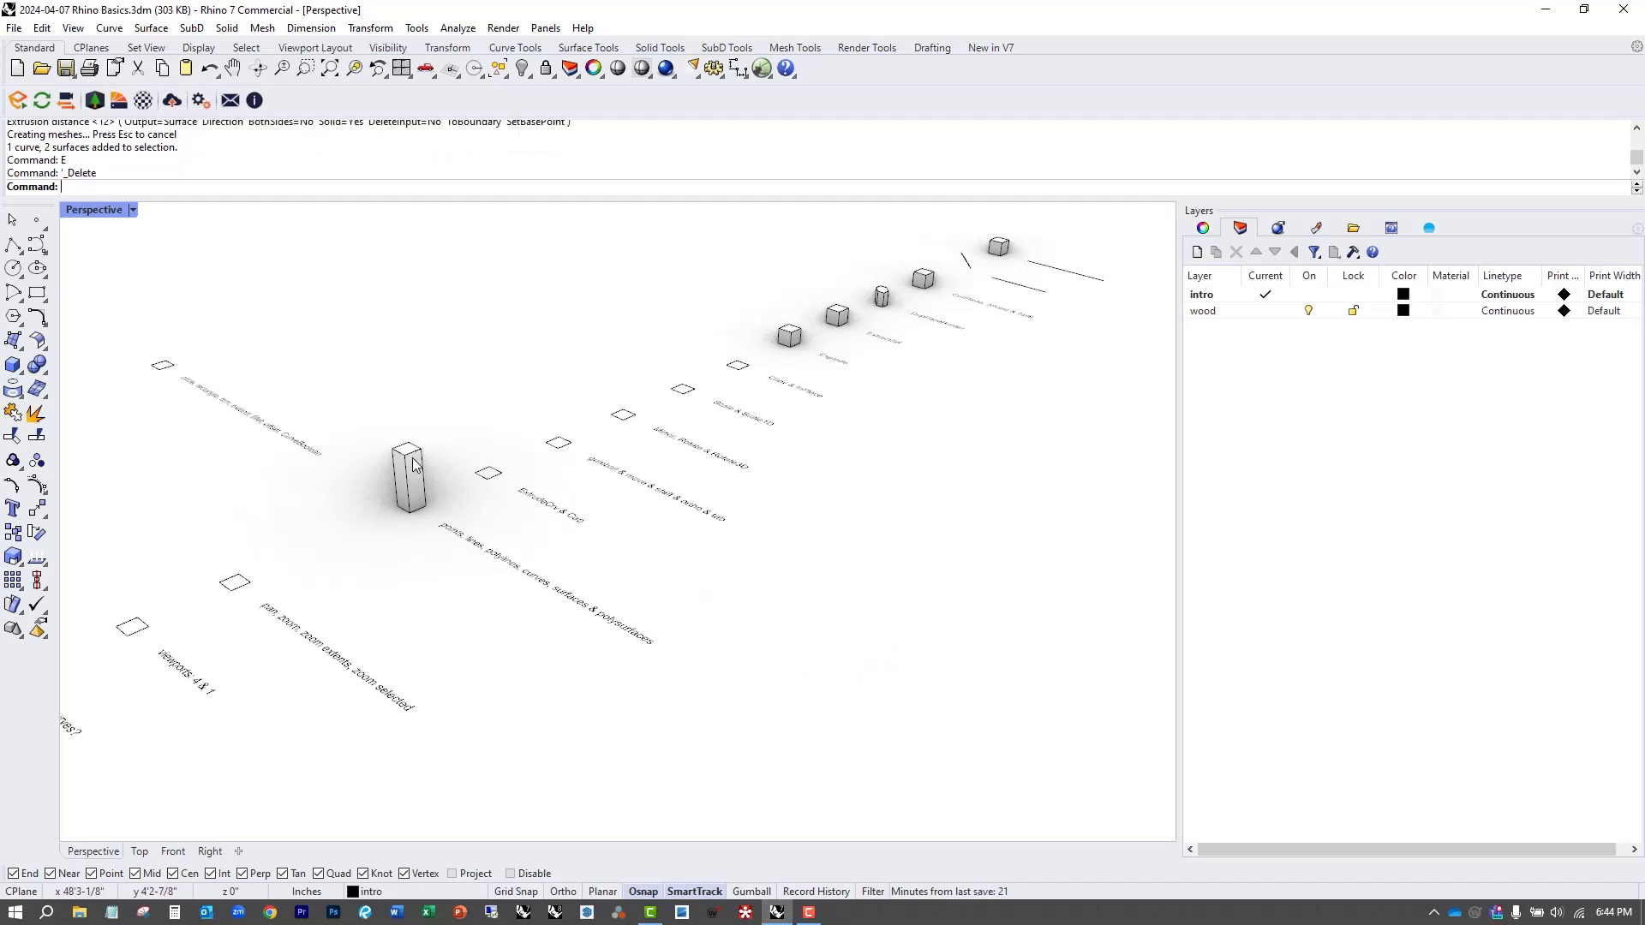
pyautogui.click(413, 463)
pyautogui.write('e')
pyautogui.press('space')
# Maximize the Top viewport and frame the square with the "circle, rectangle, trim, extend, fillet, offset, CurveBoolean" label.
pyautogui.keyDown('shift'); pyautogui.moveTo(427, 511); pyautogui.dragTo(685, 603, button='right'); pyautogui.keyUp('shift')
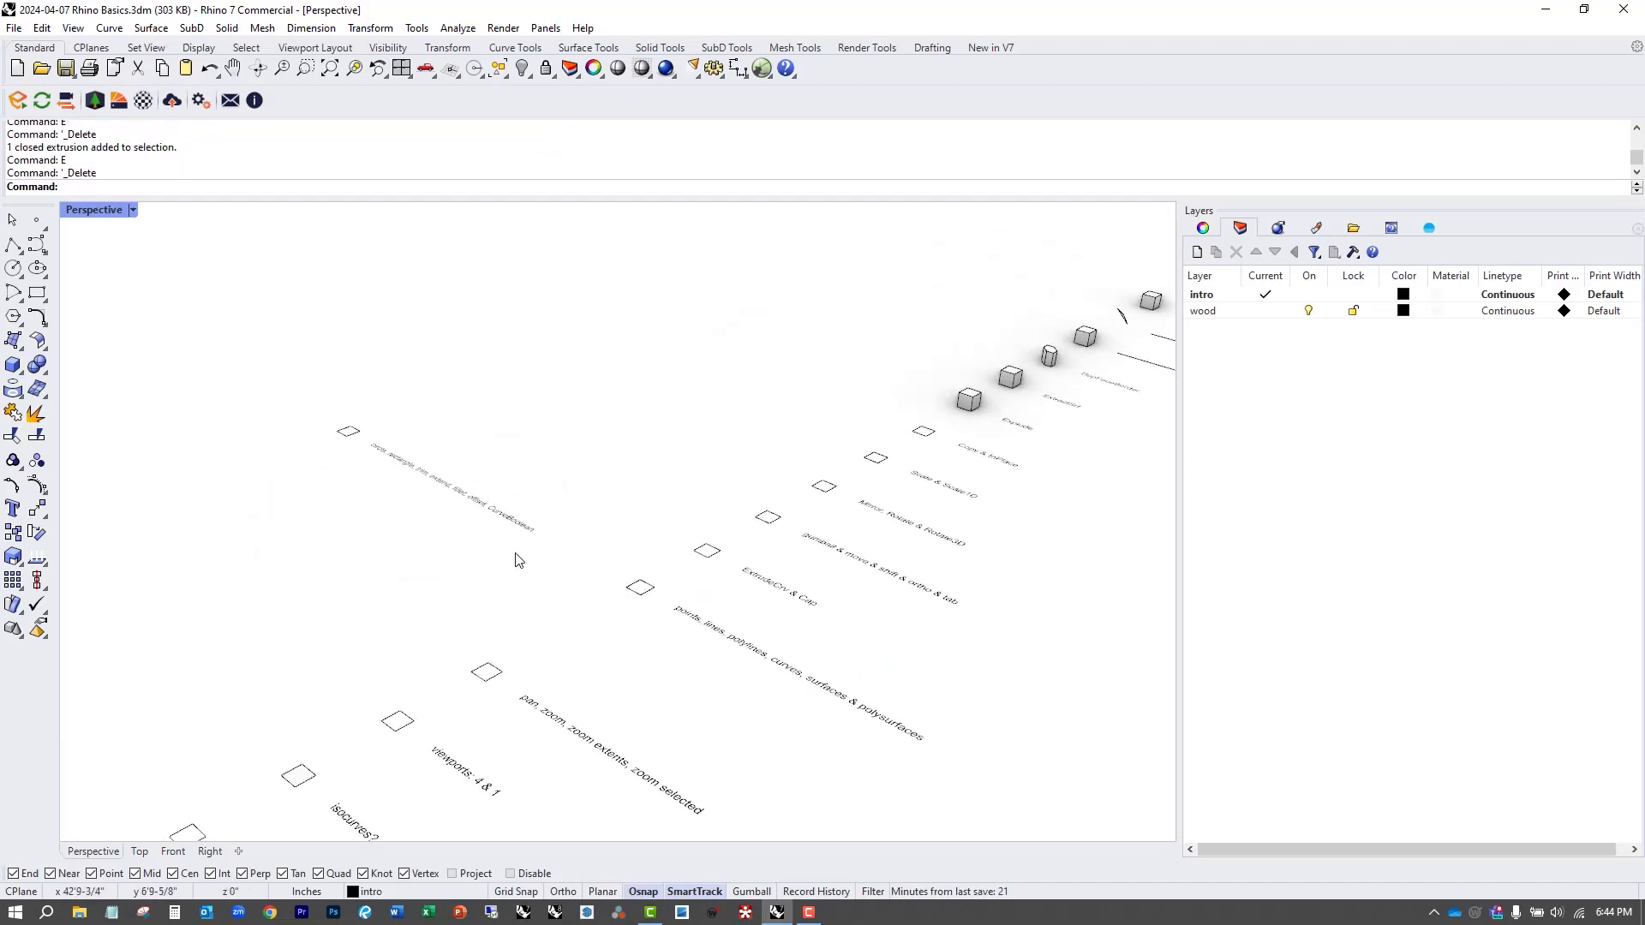
pyautogui.write('z')
pyautogui.press('space')
pyautogui.moveTo(282, 386); pyautogui.dragTo(514, 533)
pyautogui.moveTo(591, 598); pyautogui.dragTo(767, 632, button='right')
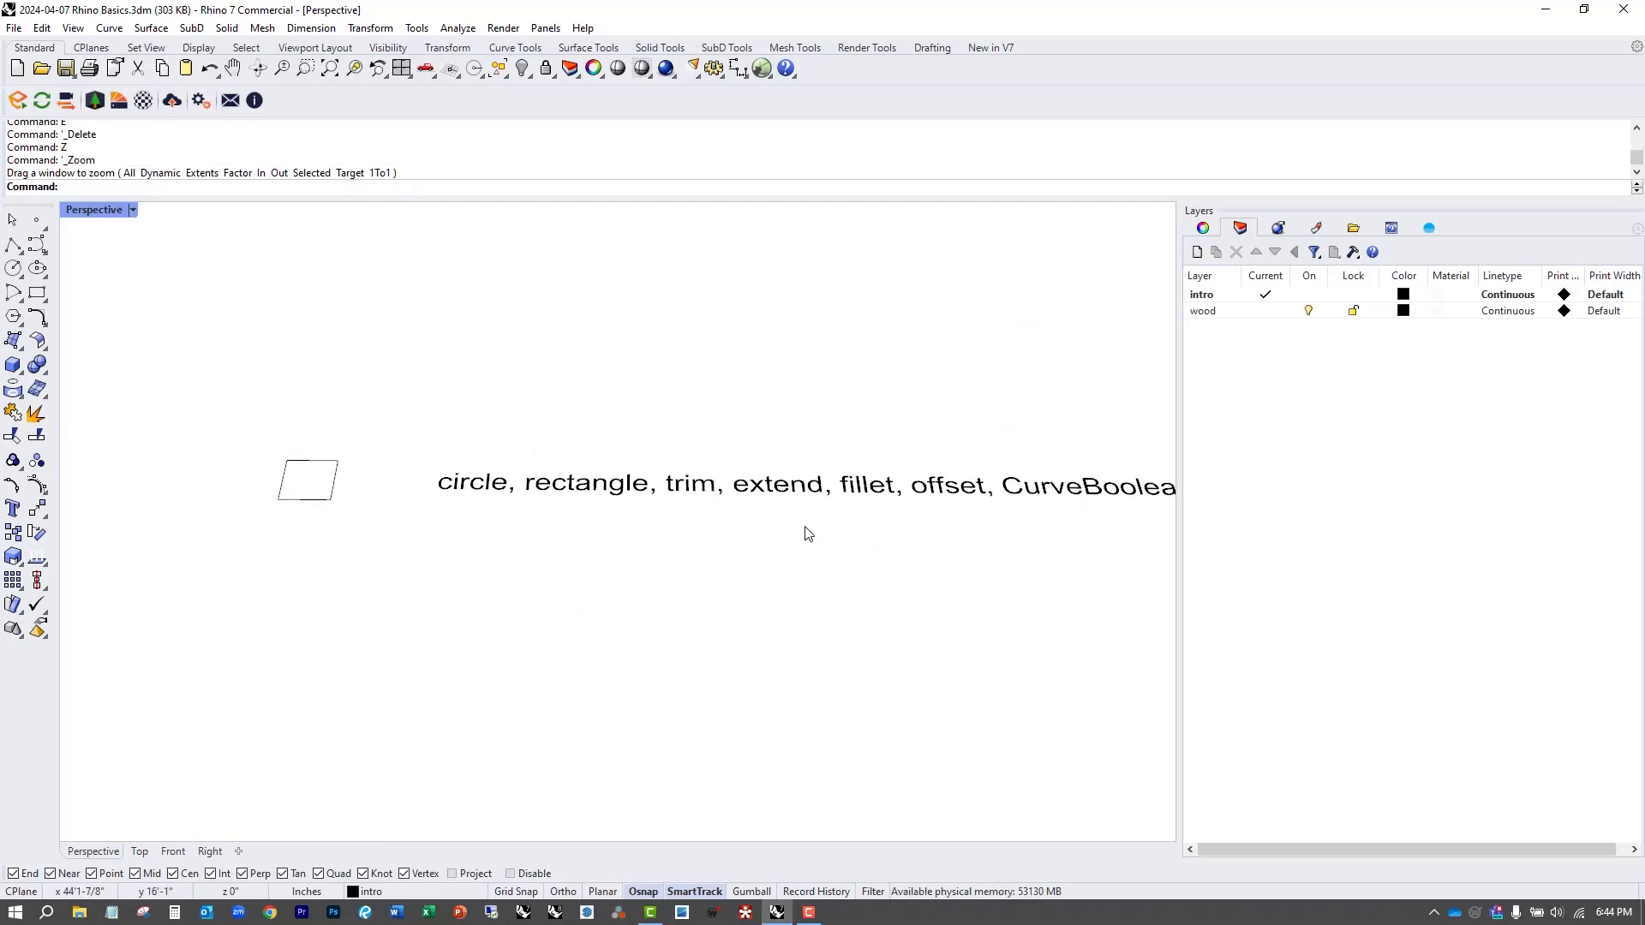
pyautogui.scroll(-2, 815, 529)
pyautogui.scroll(-1, 779, 527)
pyautogui.doubleClick(98, 212)
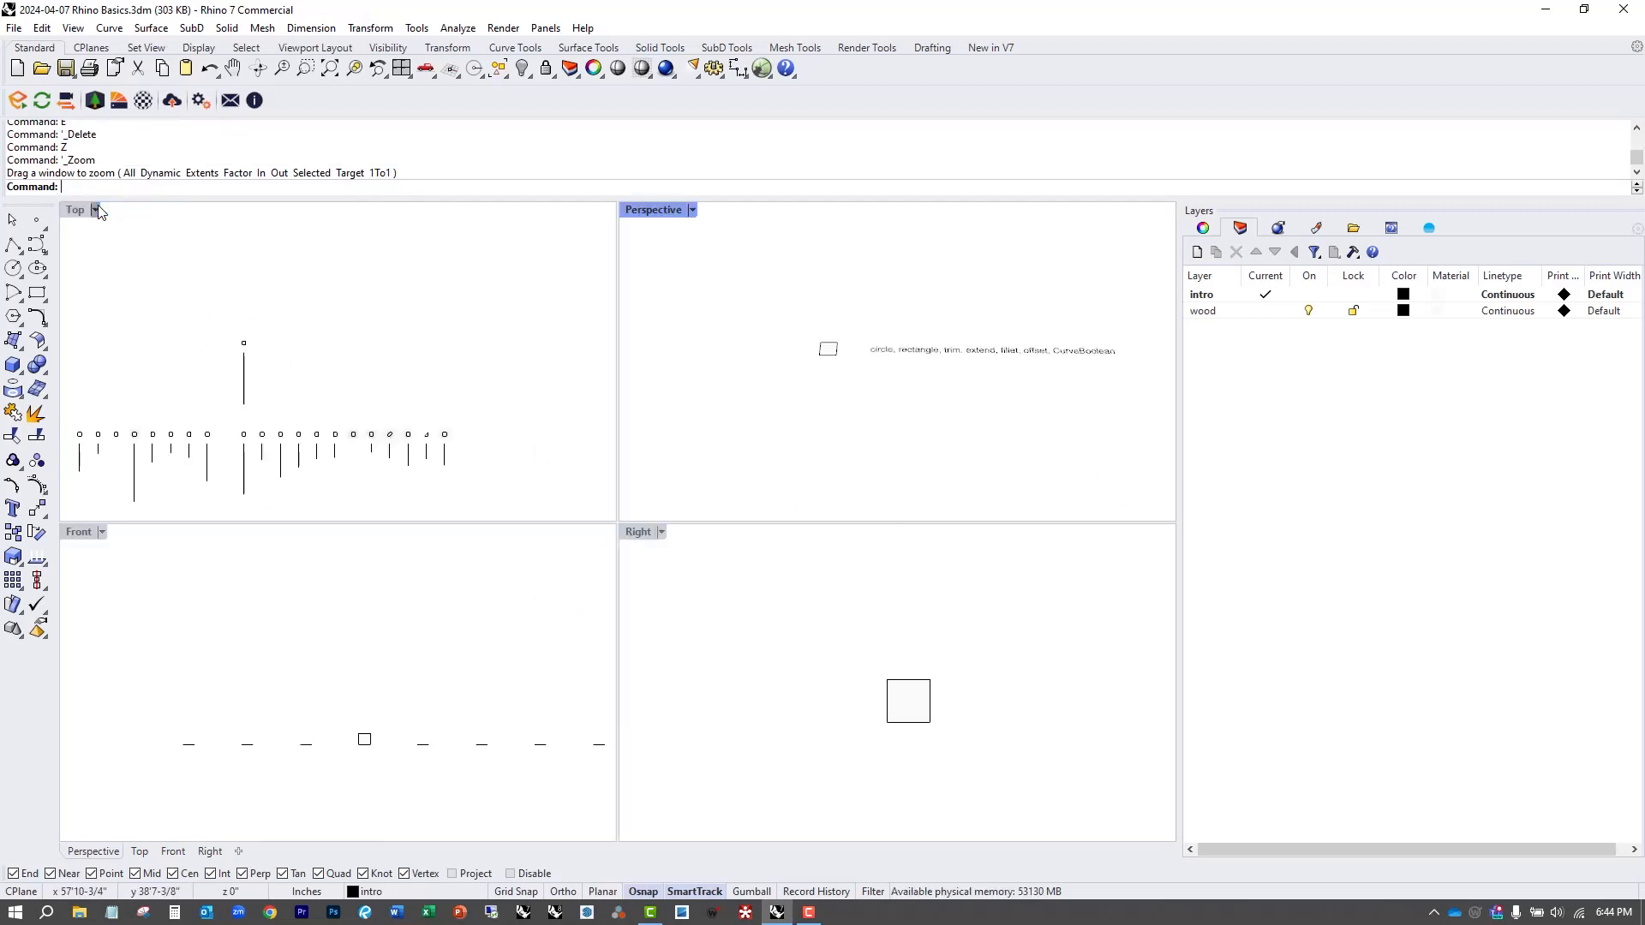
pyautogui.doubleClick(79, 210)
pyautogui.scroll(1, 396, 502)
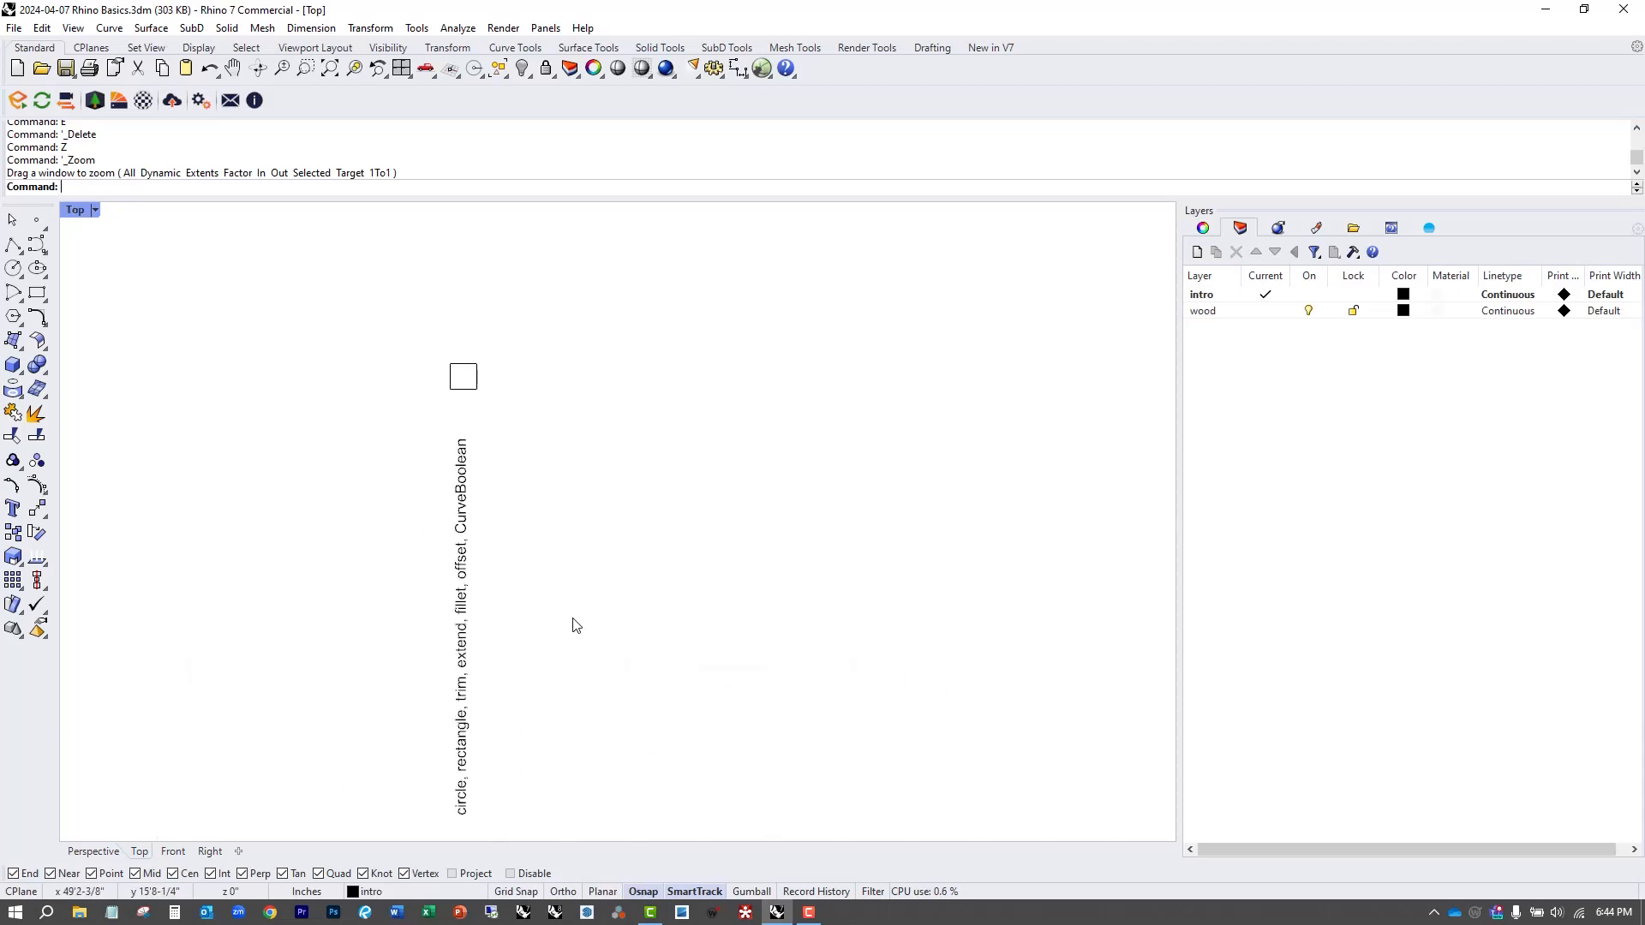
pyautogui.scroll(1, 548, 578)
pyautogui.scroll(-1, 526, 553)
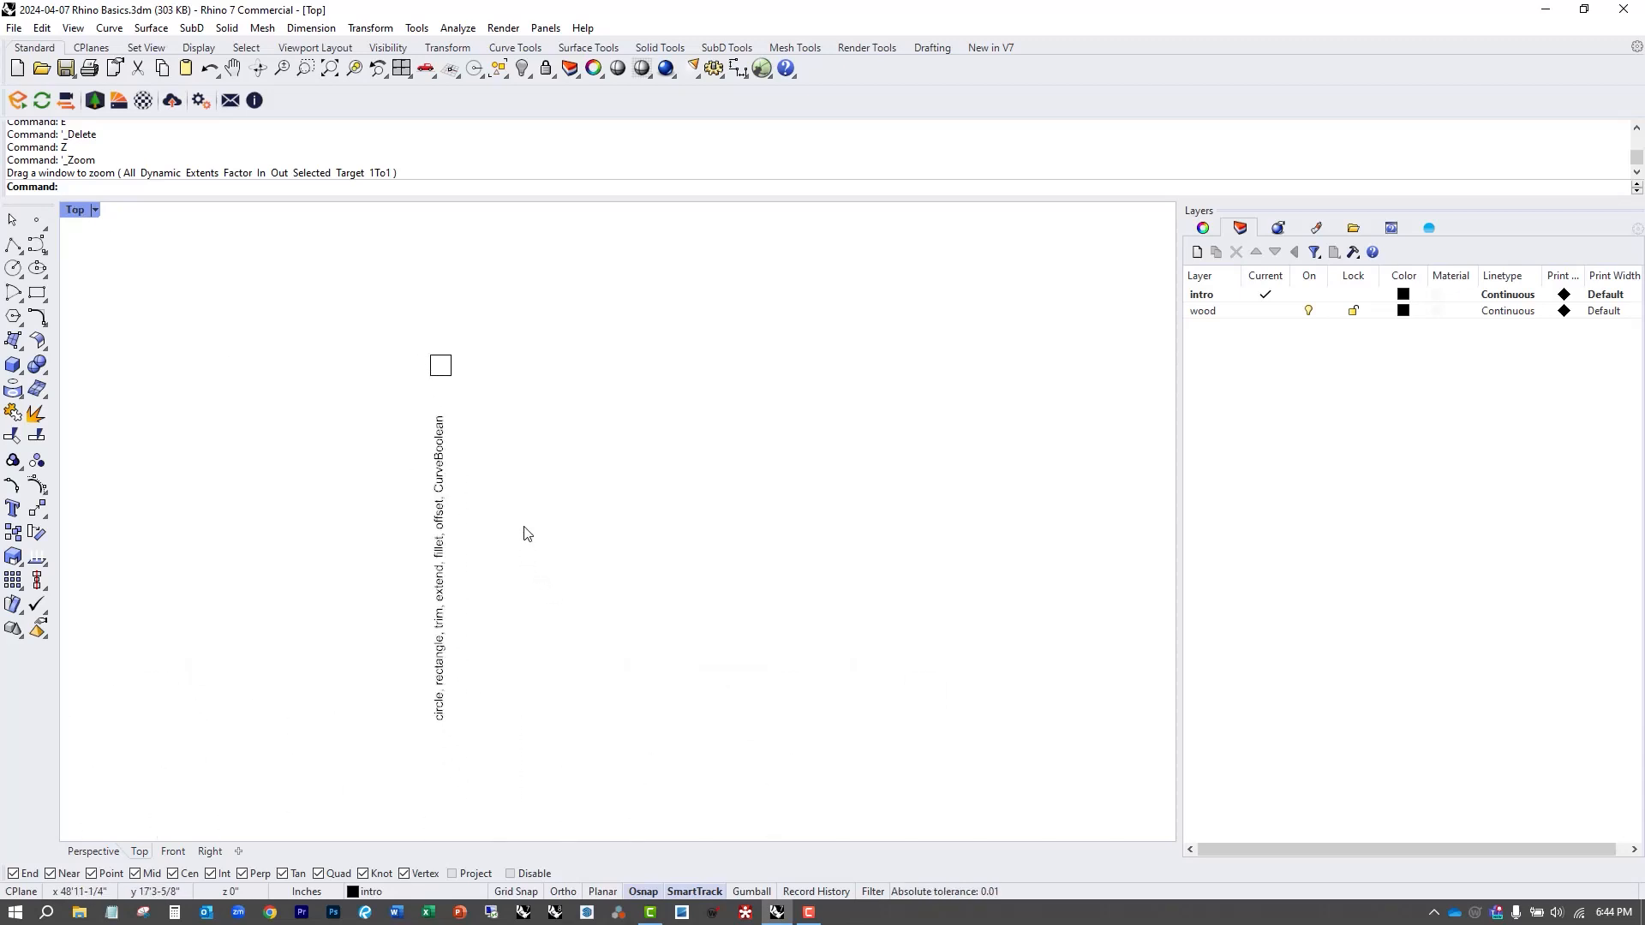
# Draw a circle about 3'6" in diameter beside the small square with the C alias.
pyautogui.write('C')
pyautogui.press('Return')
pyautogui.click(531, 392)
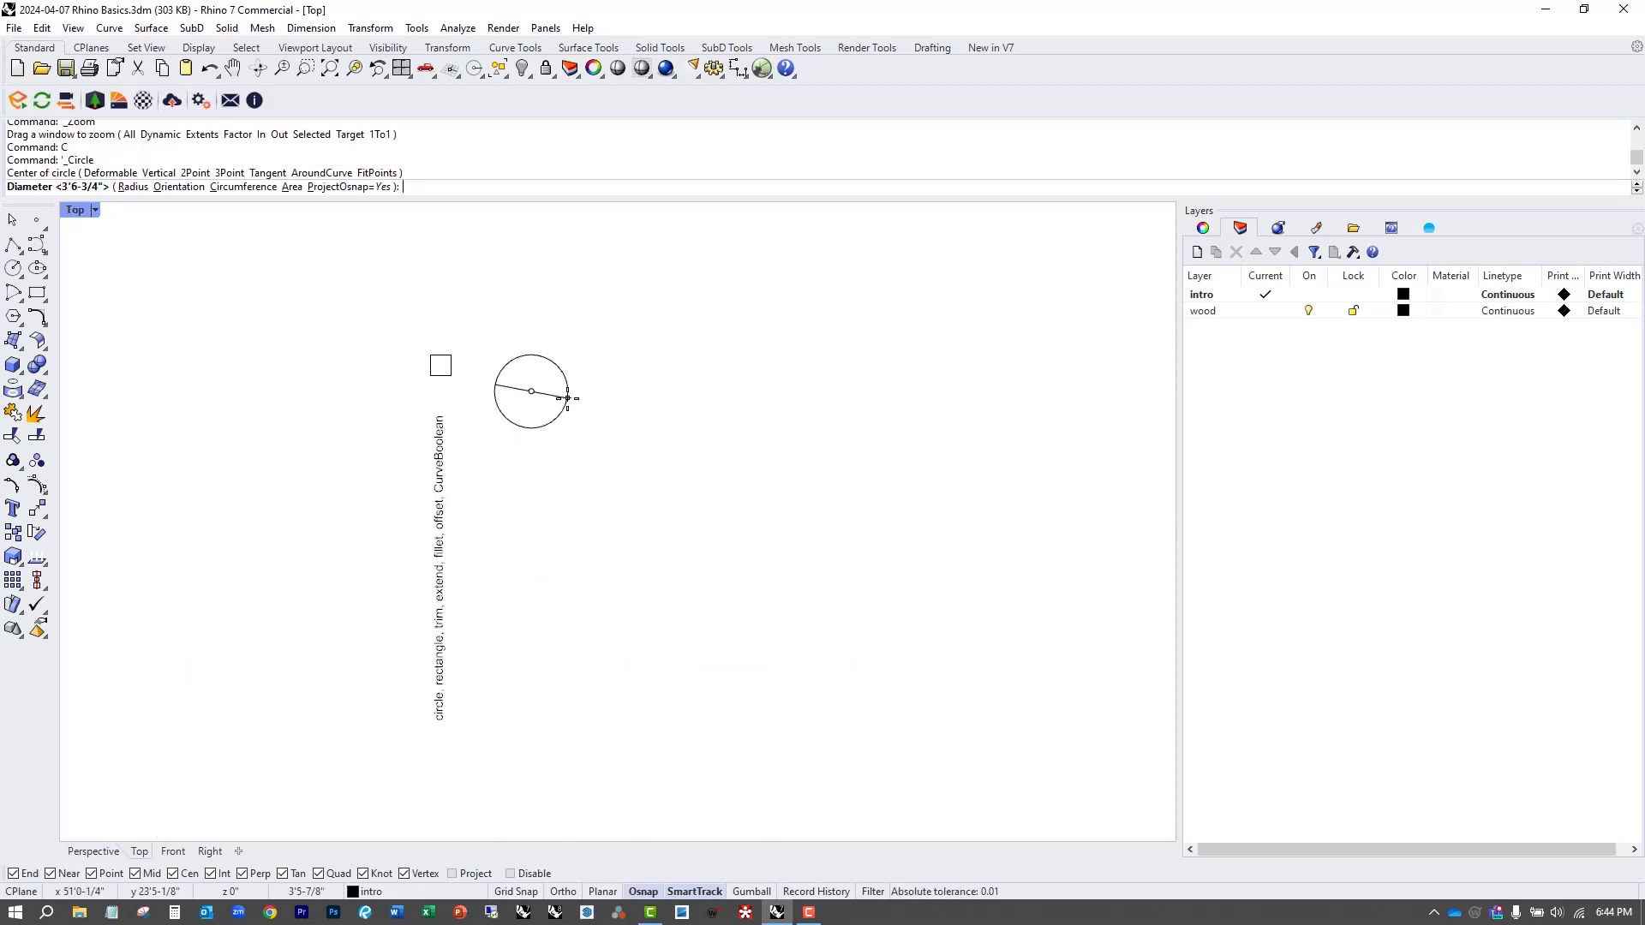
pyautogui.click(566, 405)
# Draw a rectangle with the REC alias, starting inside the circle and ending outside it so the two shapes overlap.
pyautogui.write('REC')
pyautogui.press('Return')
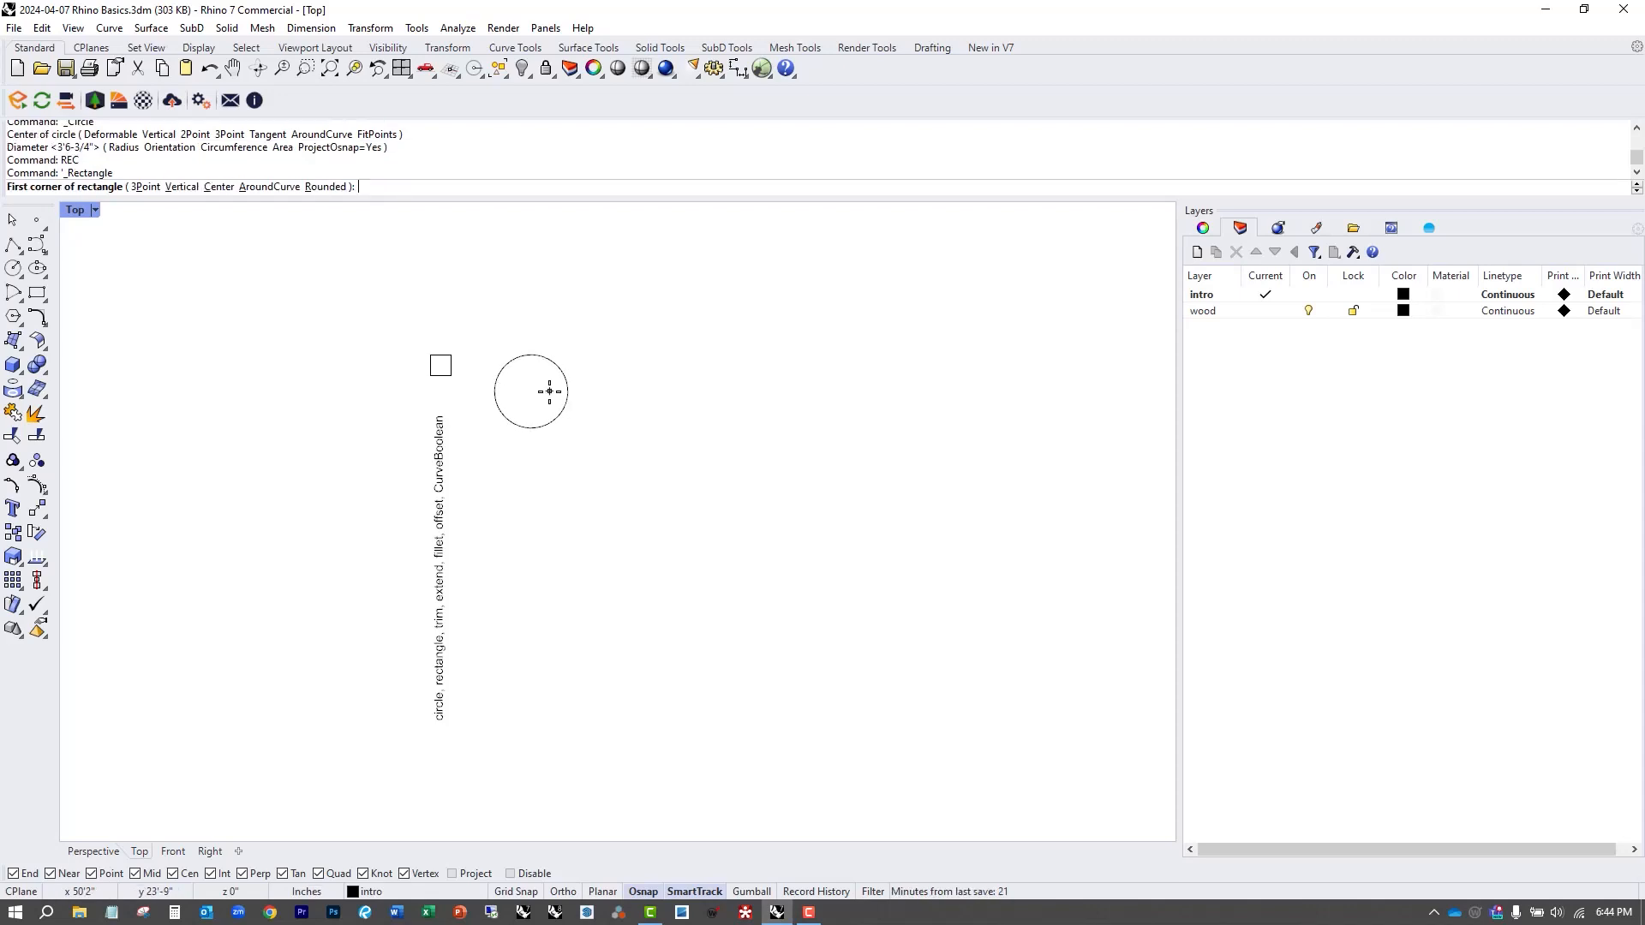
pyautogui.click(544, 399)
pyautogui.click(645, 452)
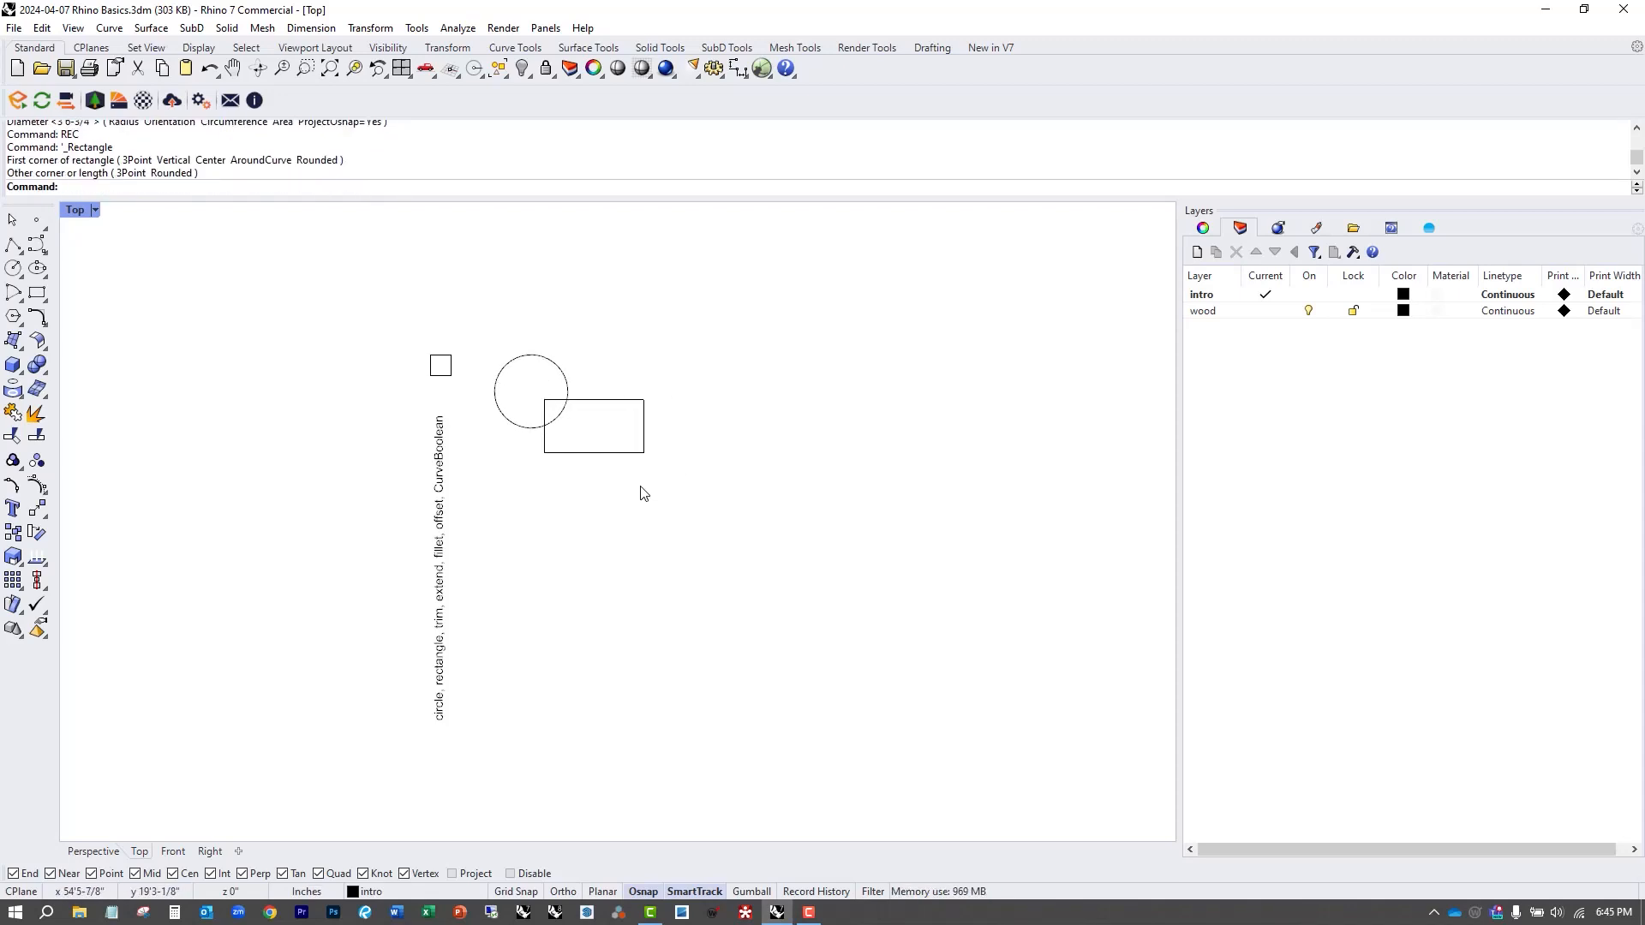
# Trim away the arc of the circle inside the rectangle, using the rectangle as the cutting object.
pyautogui.scroll(2, 518, 455)
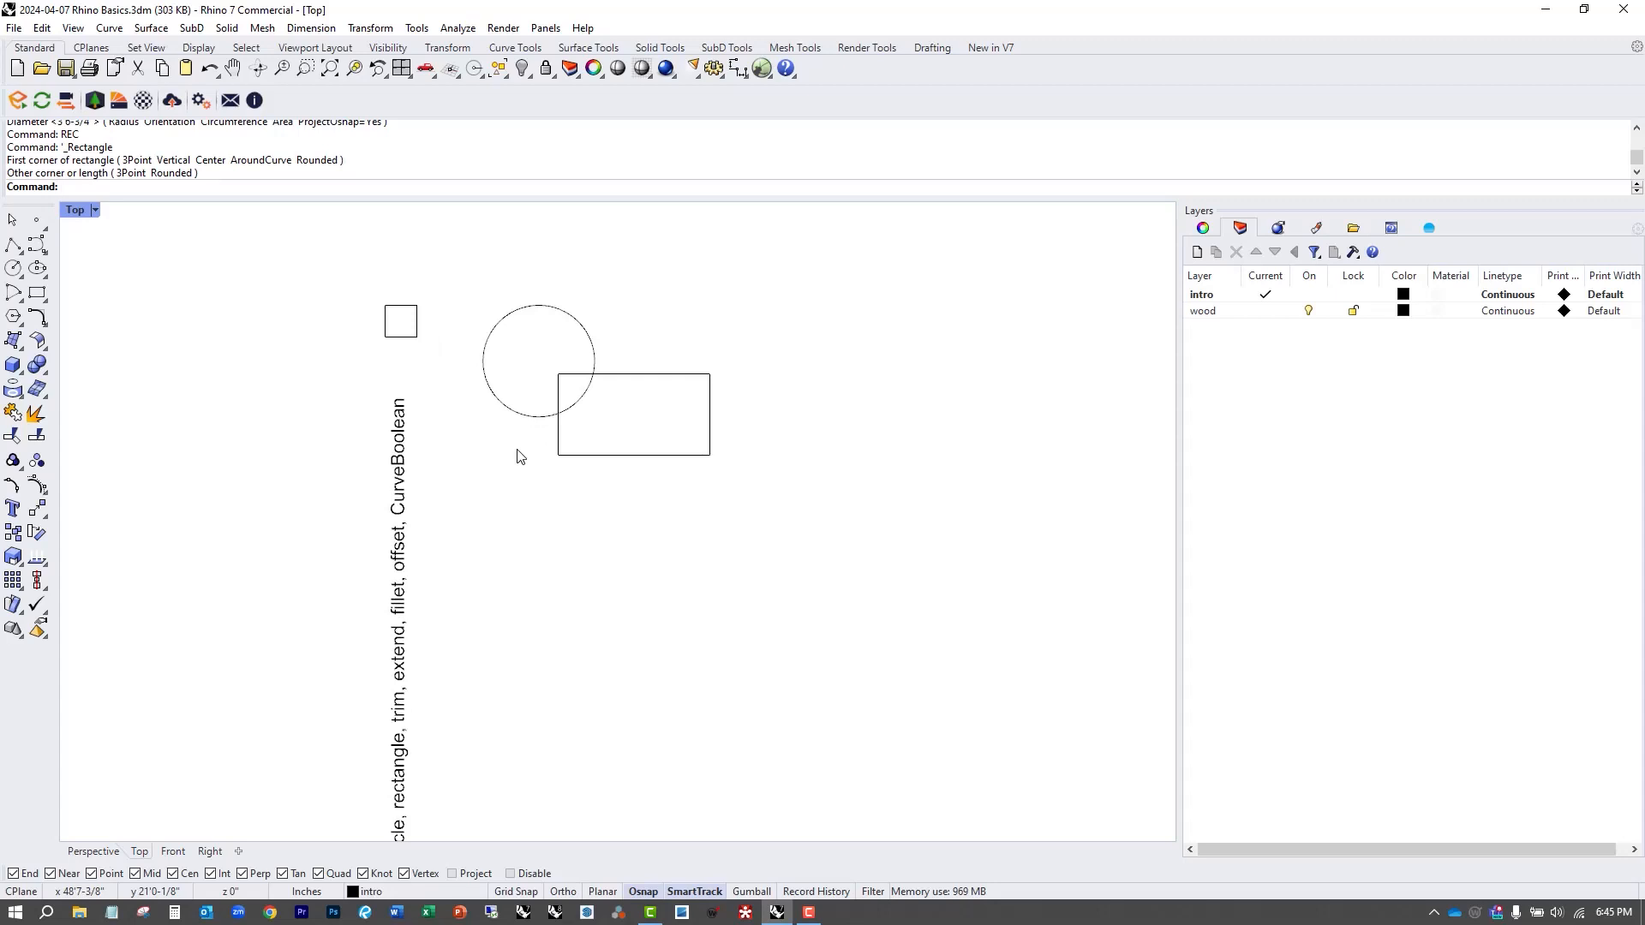
pyautogui.hotkey('ctrl', 't')
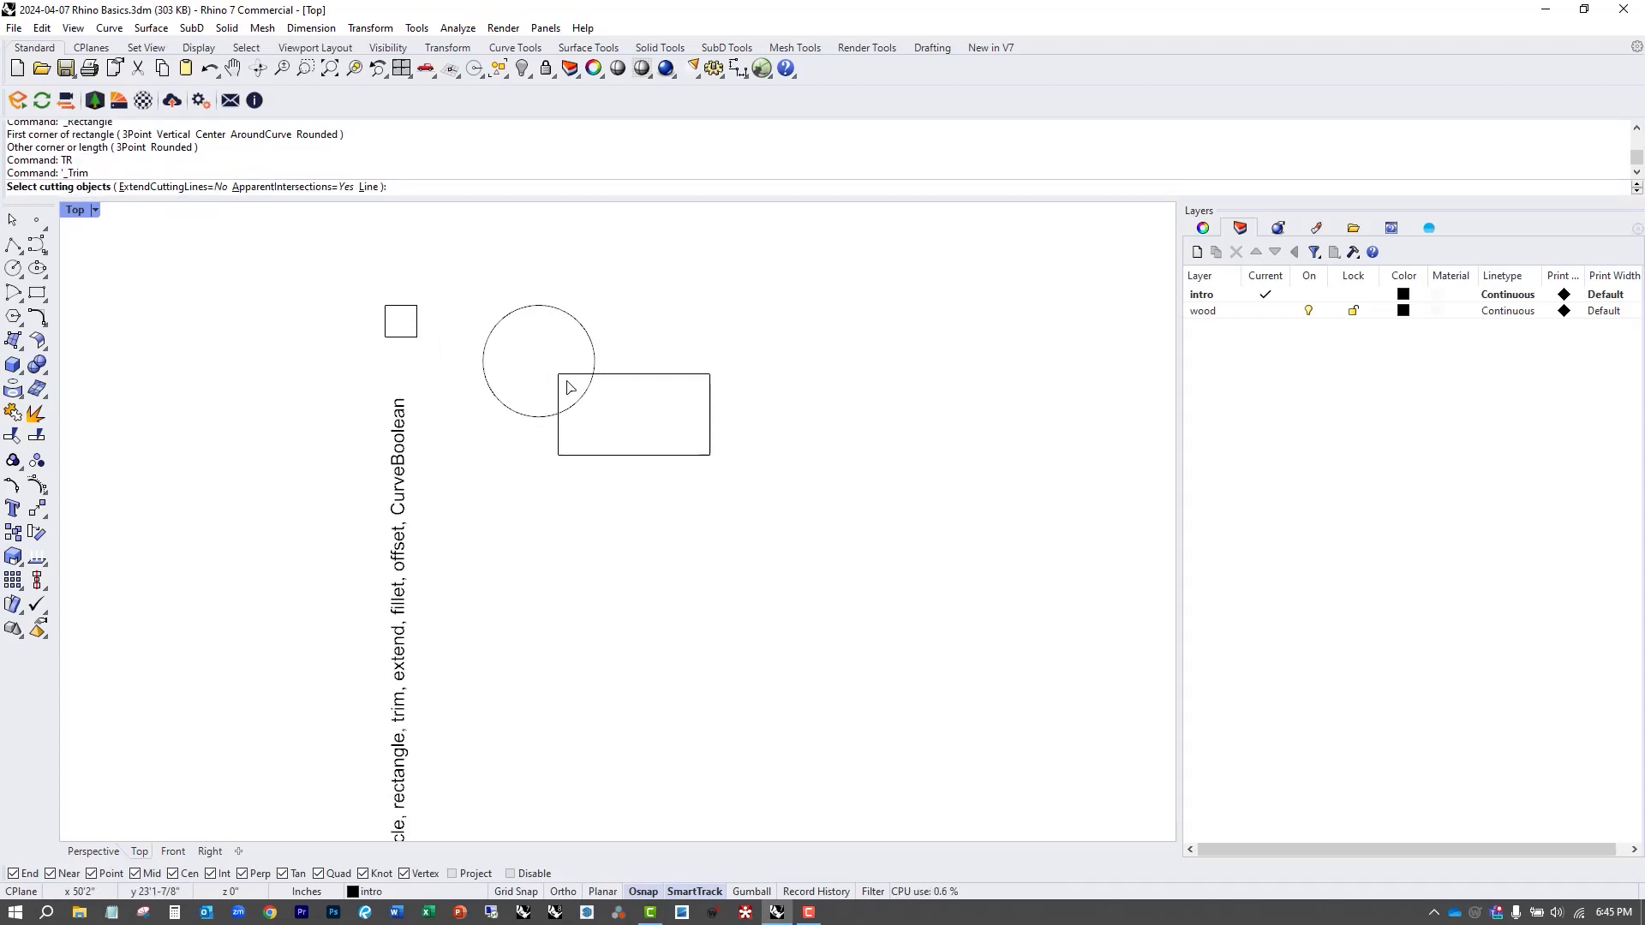
pyautogui.click(622, 378)
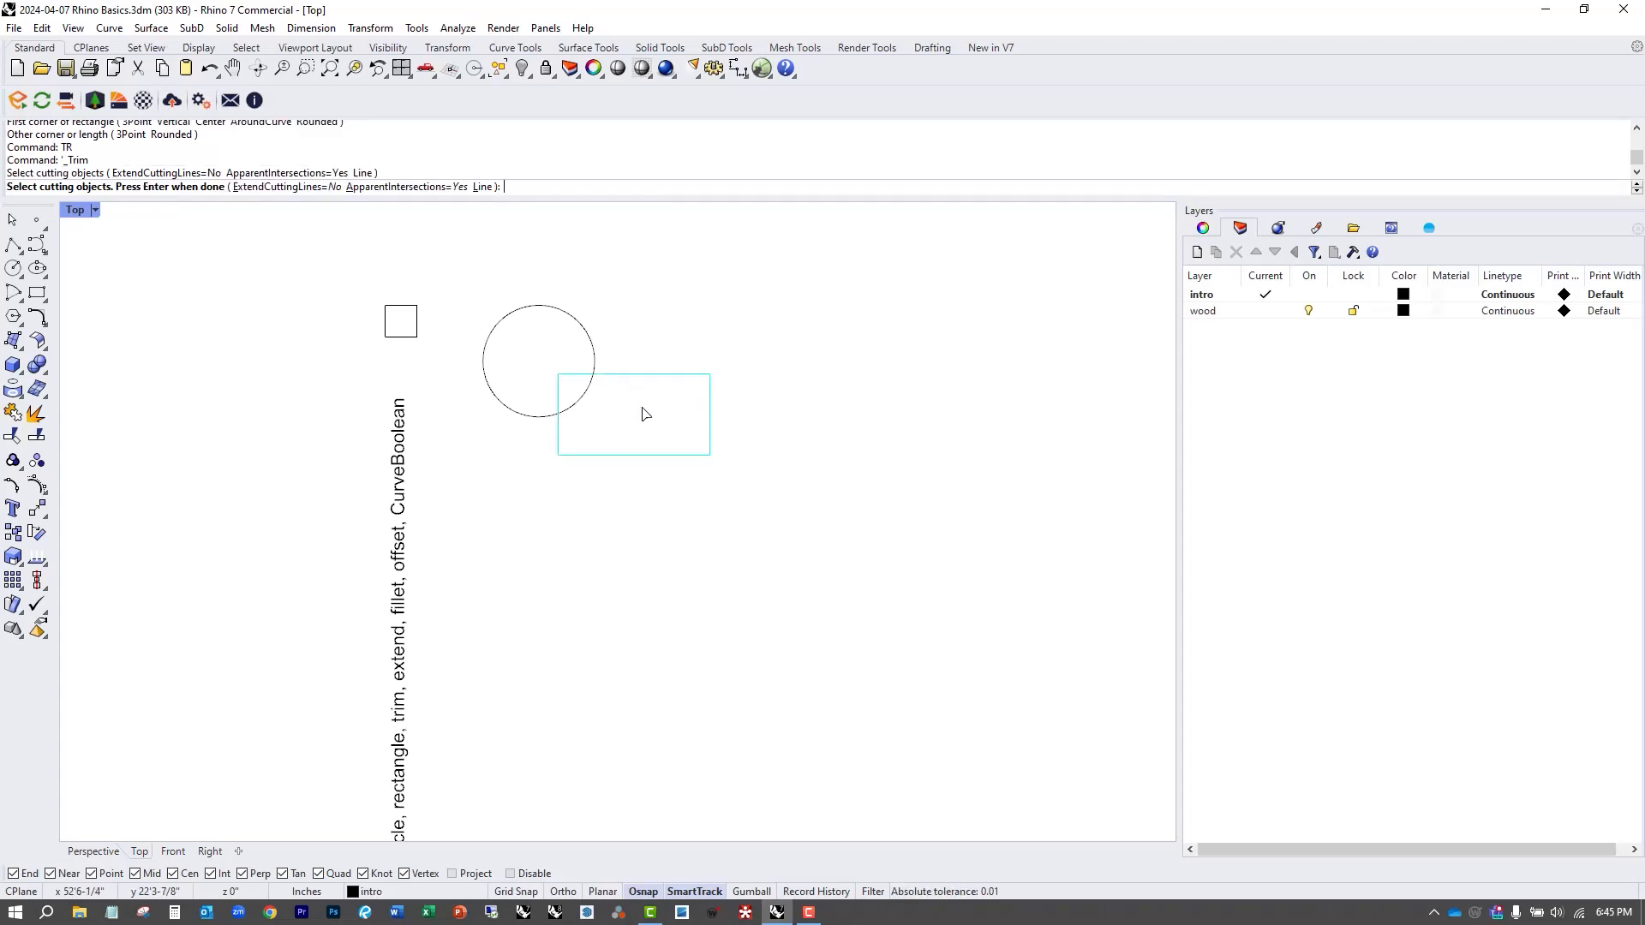
pyautogui.press('Return')
pyautogui.click(582, 410)
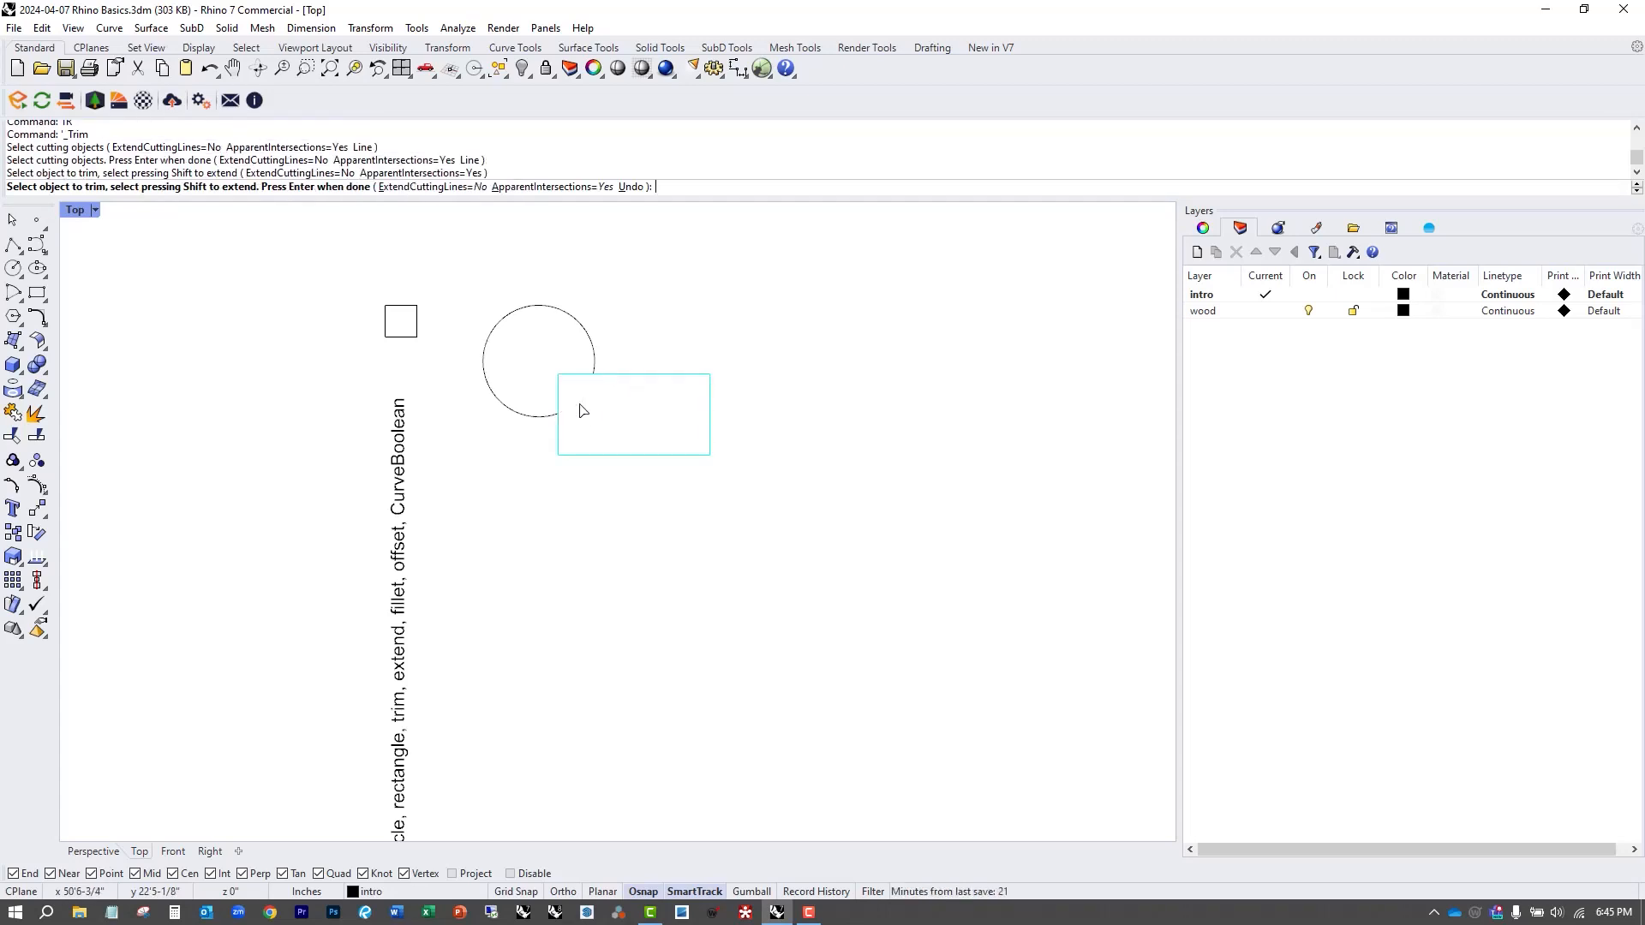
pyautogui.press('Return')
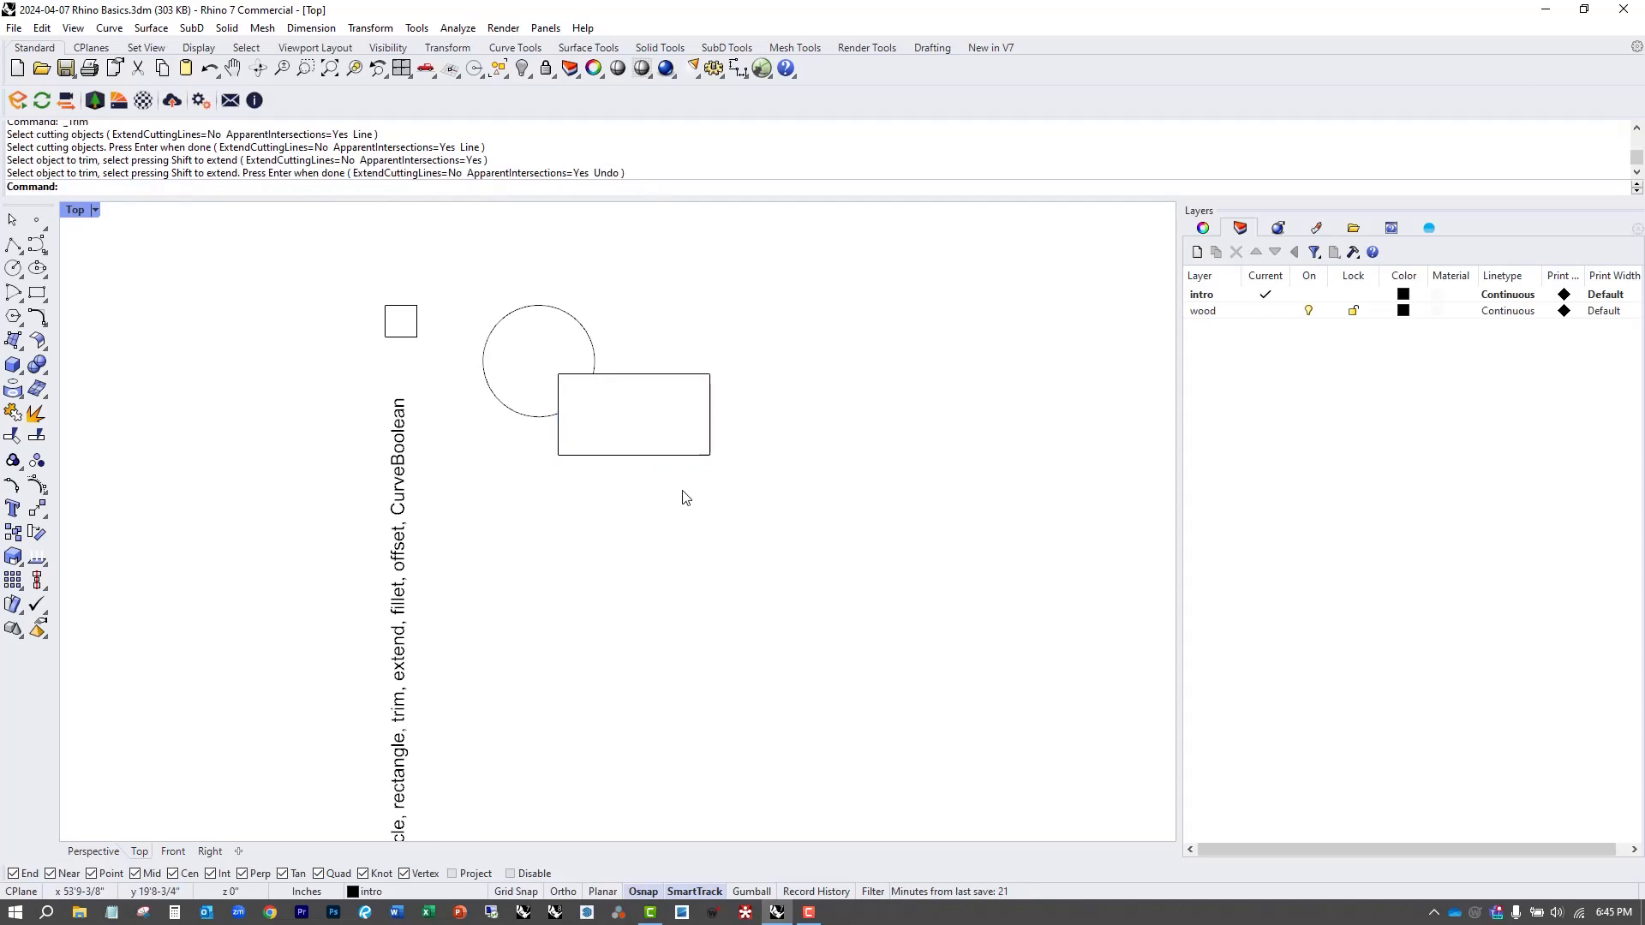
# Trim away the rectangle's corner inside the circle with the TR alias, using the circle as the cutting object.
pyautogui.write('TR')
pyautogui.press('Return')
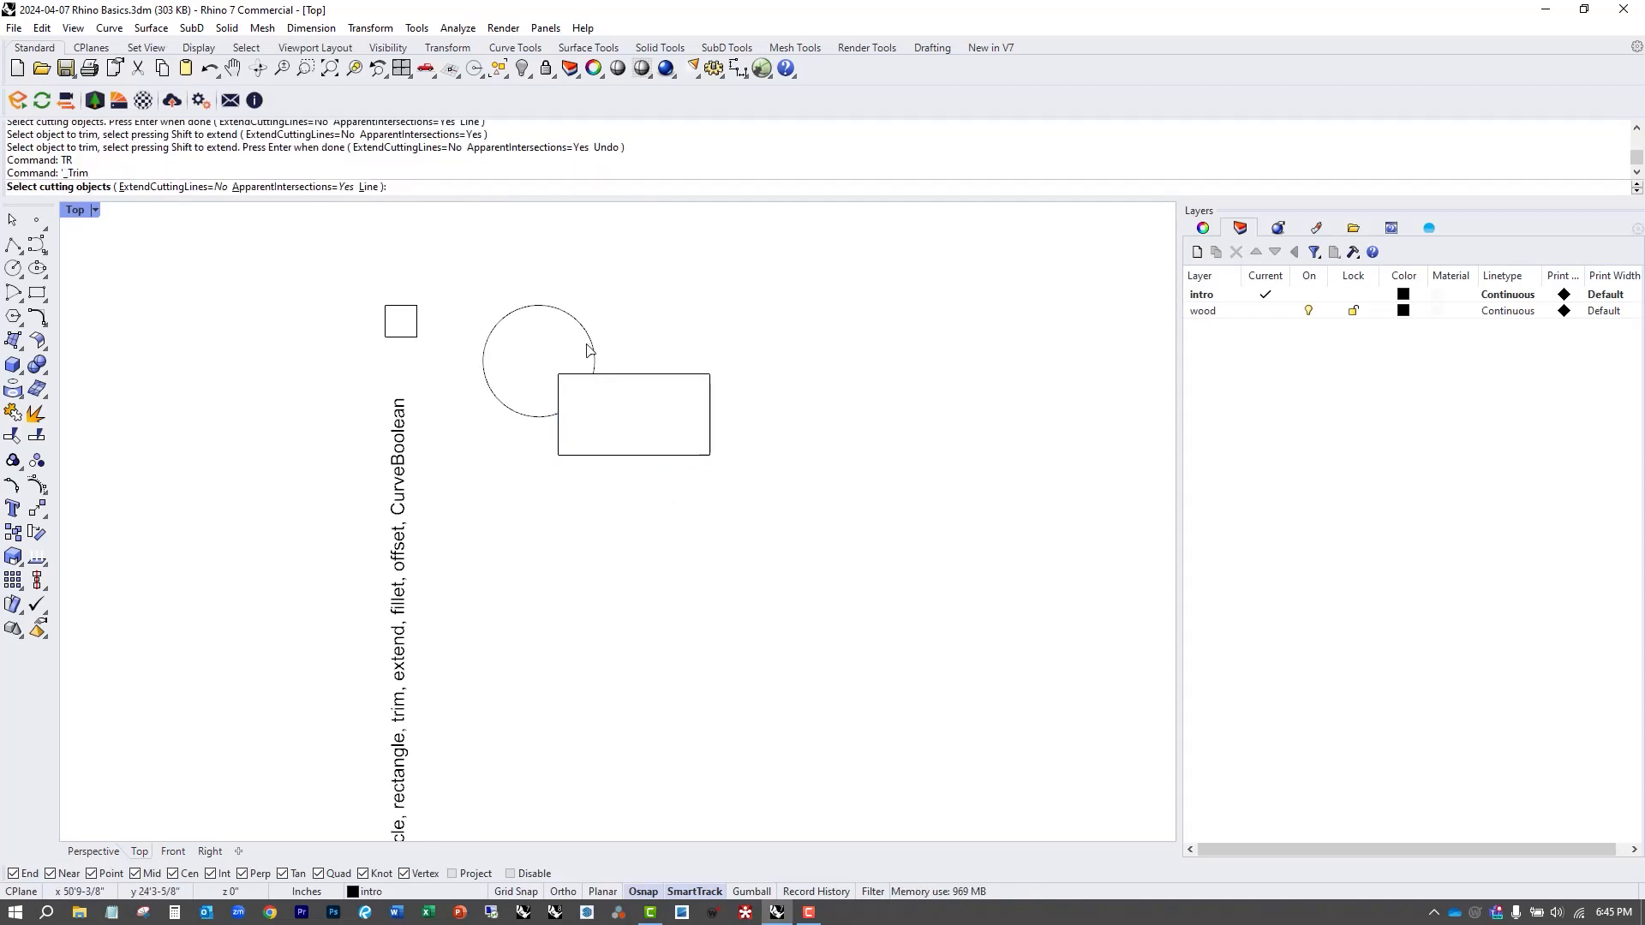
pyautogui.click(588, 350)
pyautogui.press('Return')
pyautogui.click(581, 376)
pyautogui.press('Return')
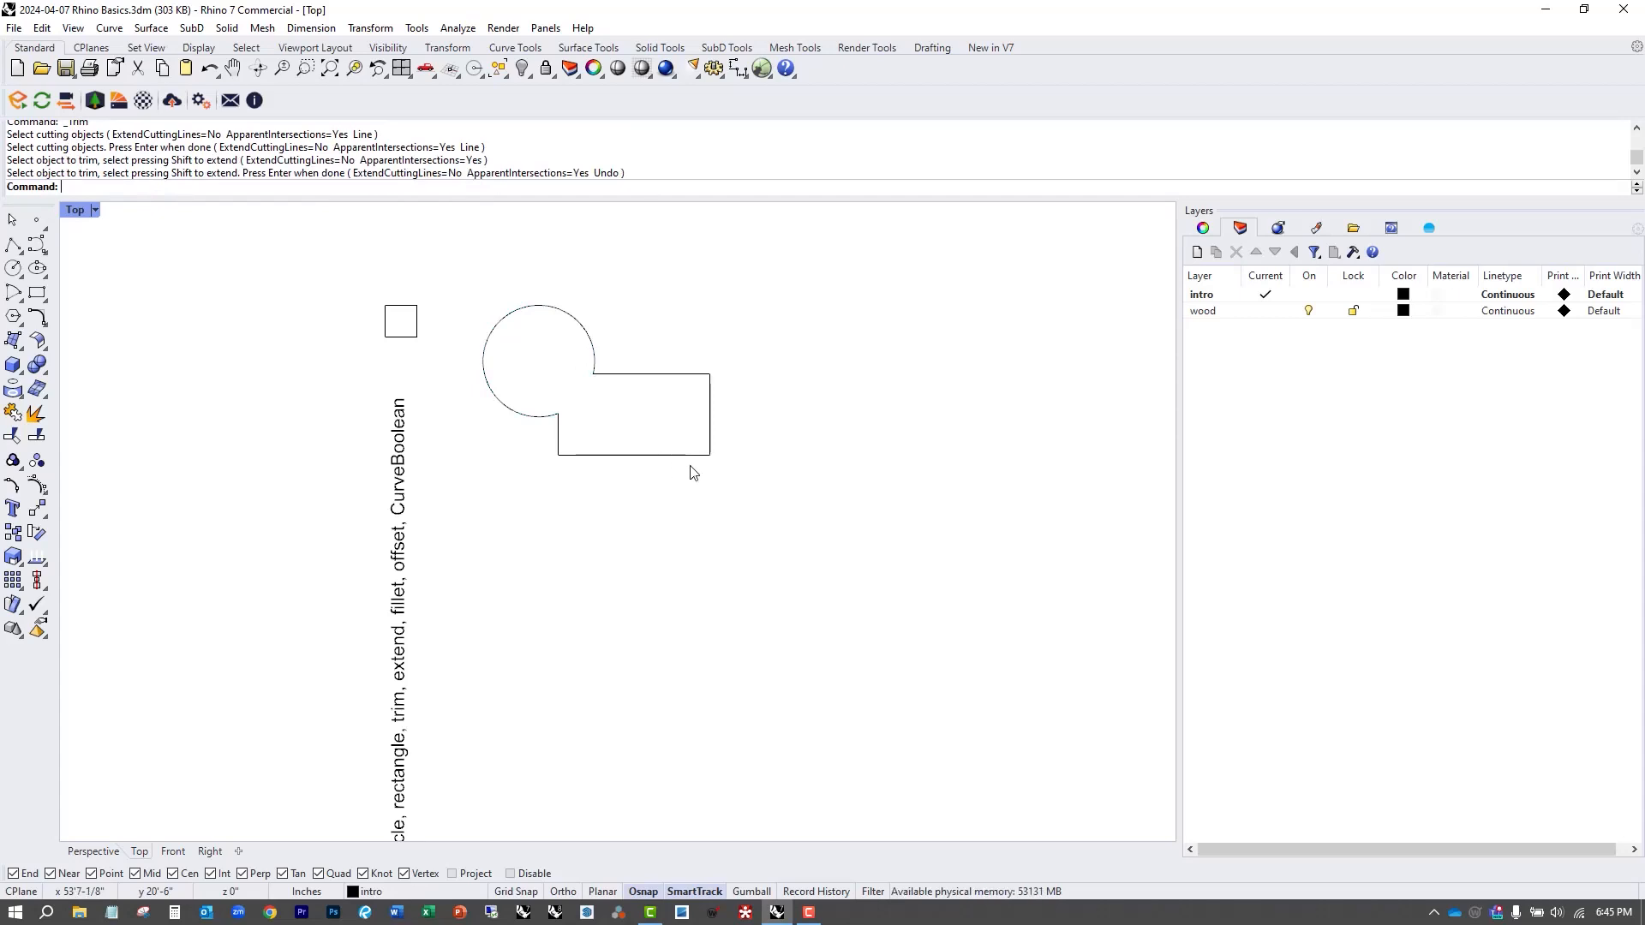
# Draw a steep slanted line with the L alias that crosses the rectangle's upper and lower edges and extends past both.
pyautogui.write('L')
pyautogui.press('Return')
pyautogui.click(668, 283)
pyautogui.click(585, 550)
pyautogui.press('Return')
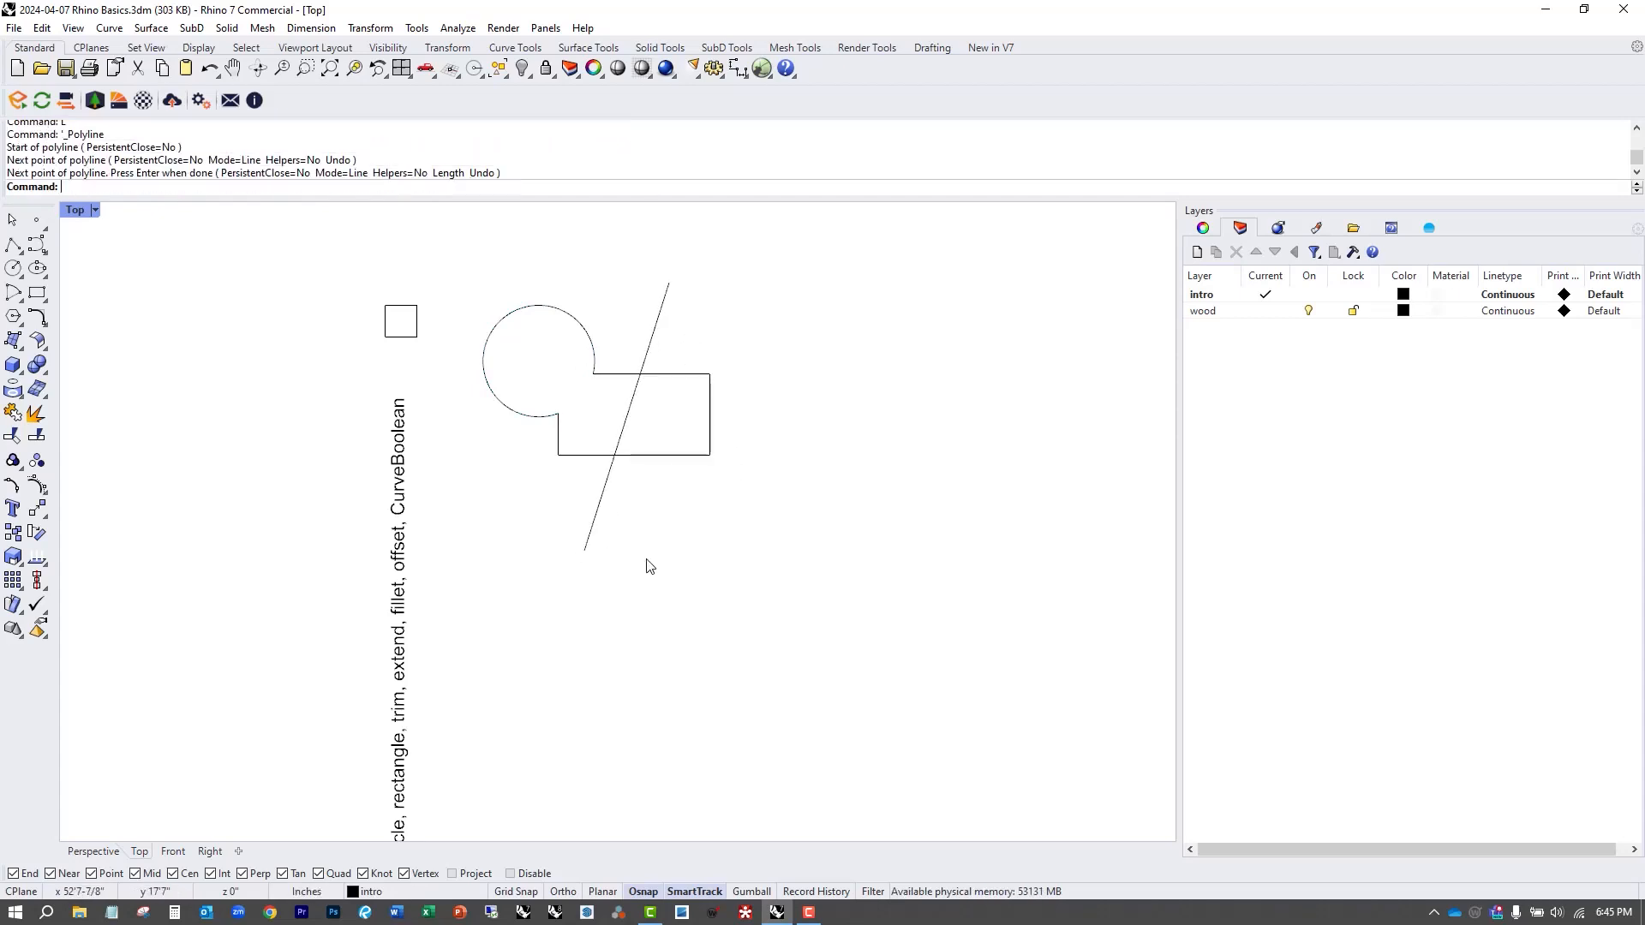
# Trim off the rectangle's end to the right of the slanted line, catching it with a crossing selection.
pyautogui.write('tr')
pyautogui.press('Return')
pyautogui.click(644, 355)
pyautogui.press('Return')
pyautogui.moveTo(769, 360); pyautogui.dragTo(660, 485)
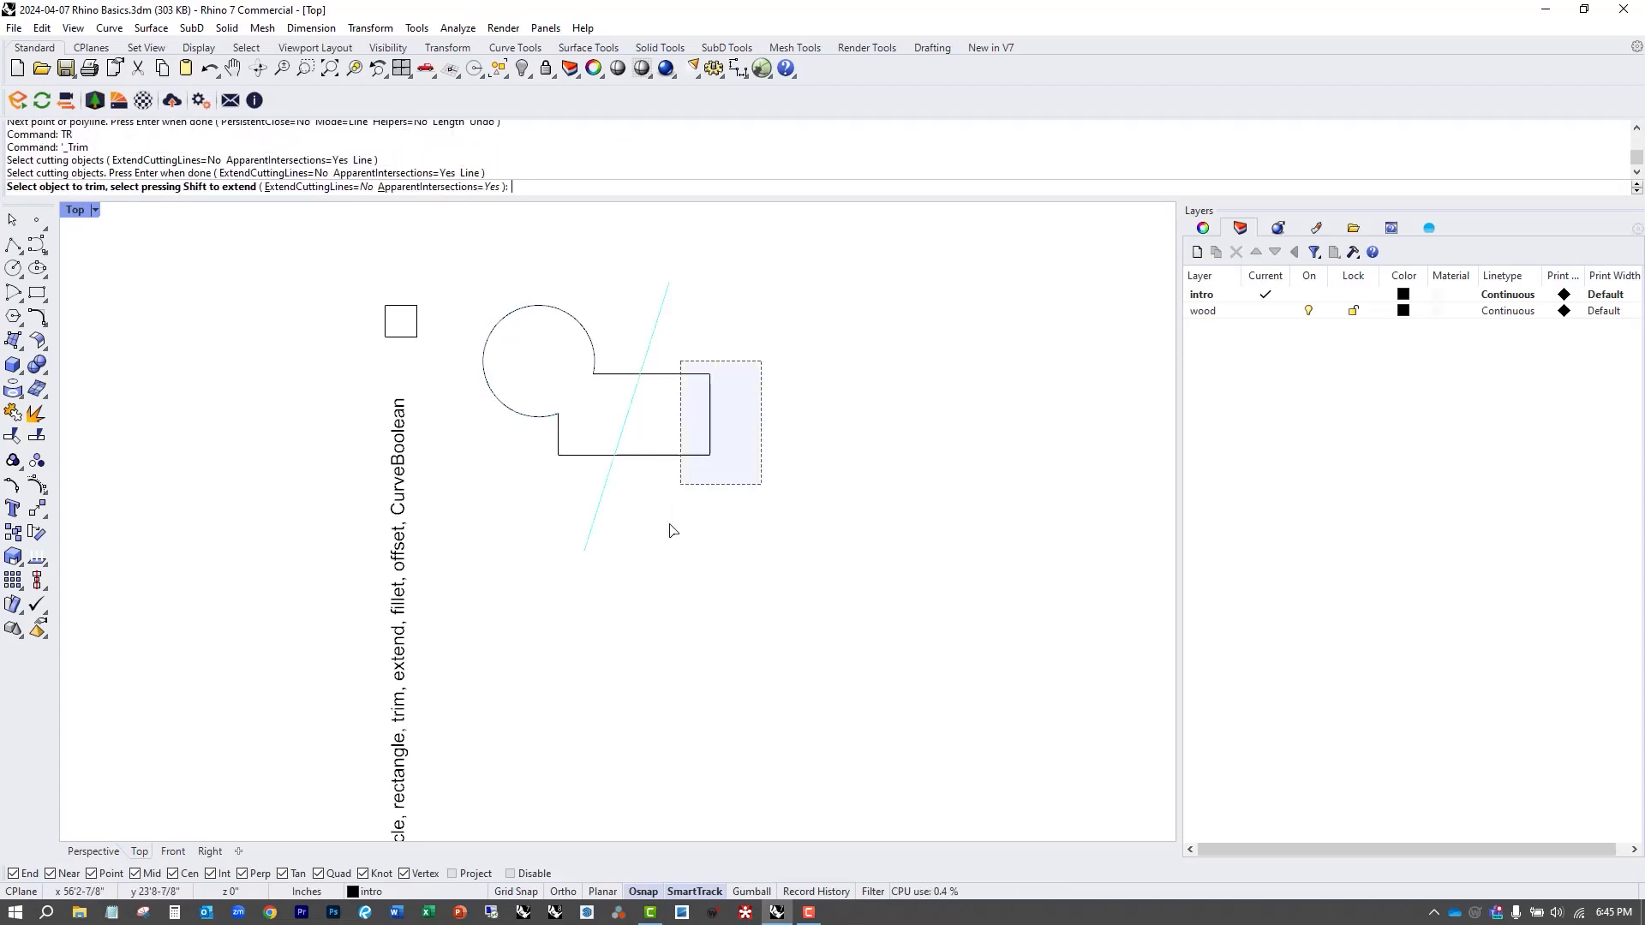
pyautogui.press('Return')
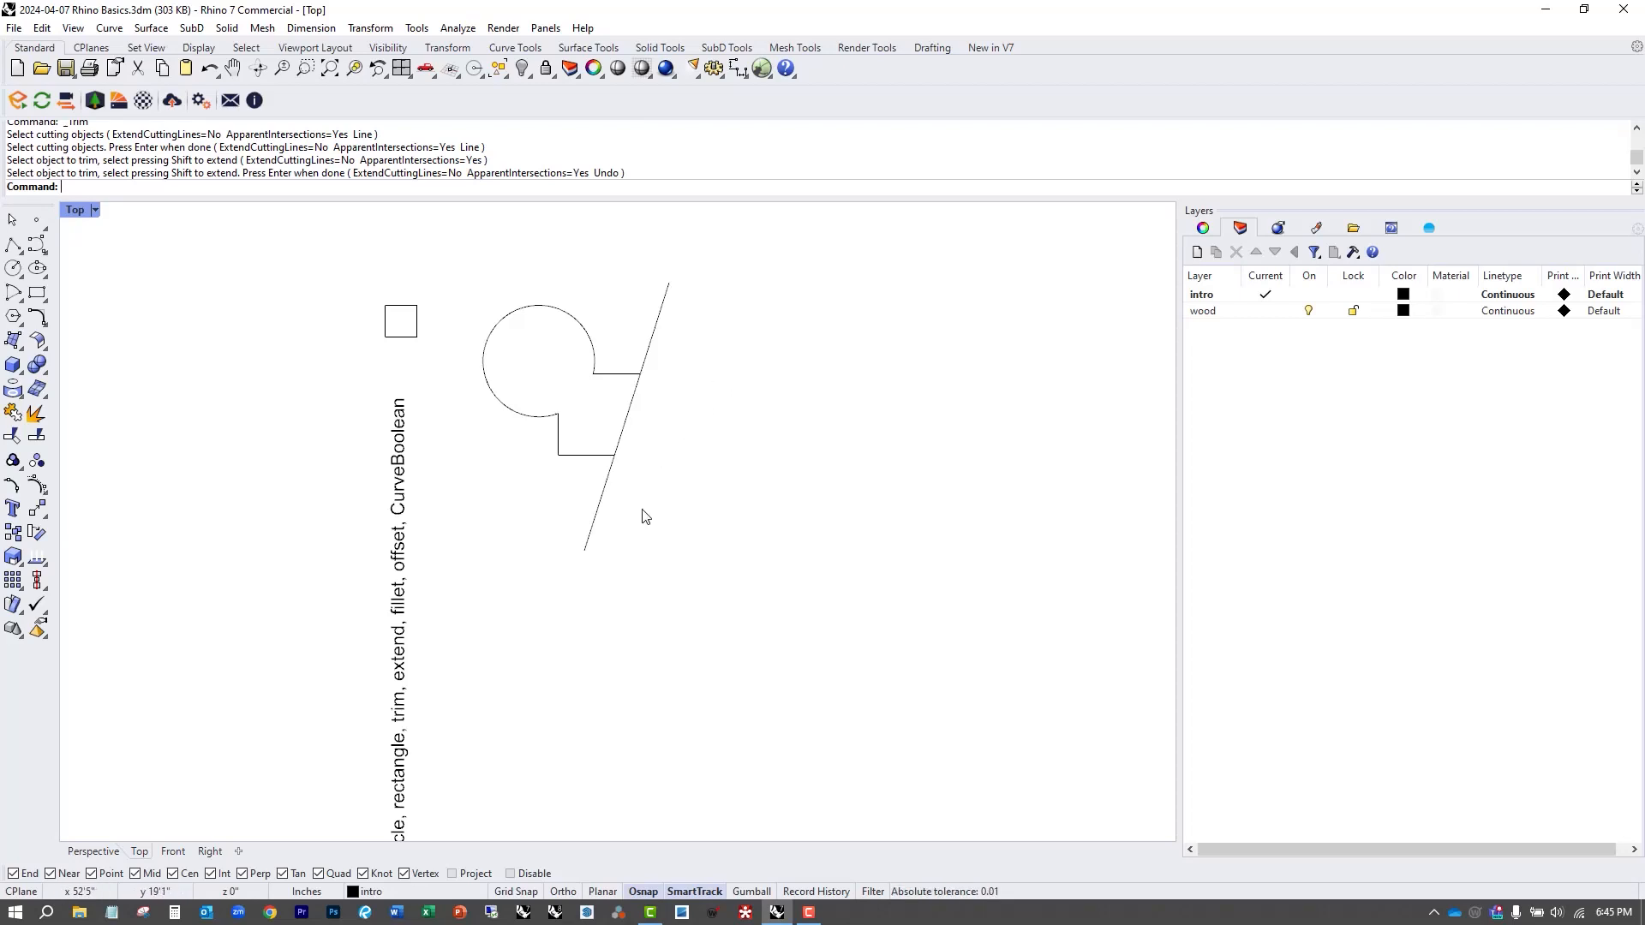
# Practise window selection, enclosing all the trimmed curves and then only the two rectangle remnants, and clear the selection.
pyautogui.moveTo(858, 296); pyautogui.dragTo(637, 516)
pyautogui.moveTo(635, 270); pyautogui.dragTo(925, 469)
pyautogui.moveTo(459, 255); pyautogui.dragTo(806, 692)
pyautogui.press('Escape')
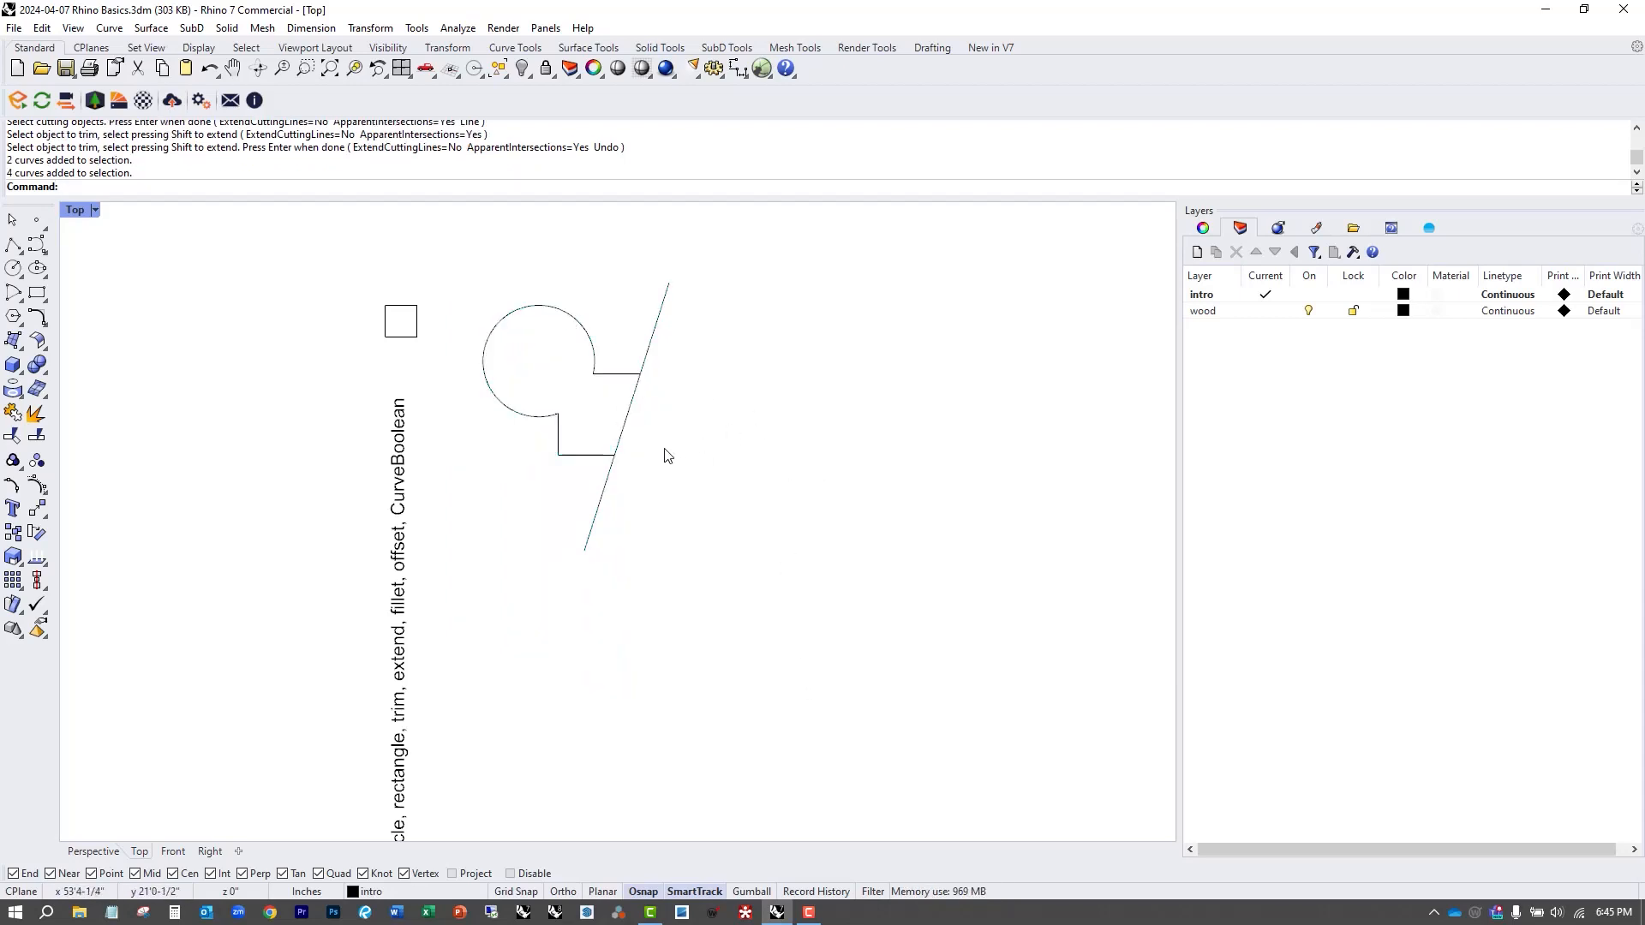
pyautogui.moveTo(548, 368); pyautogui.dragTo(696, 496)
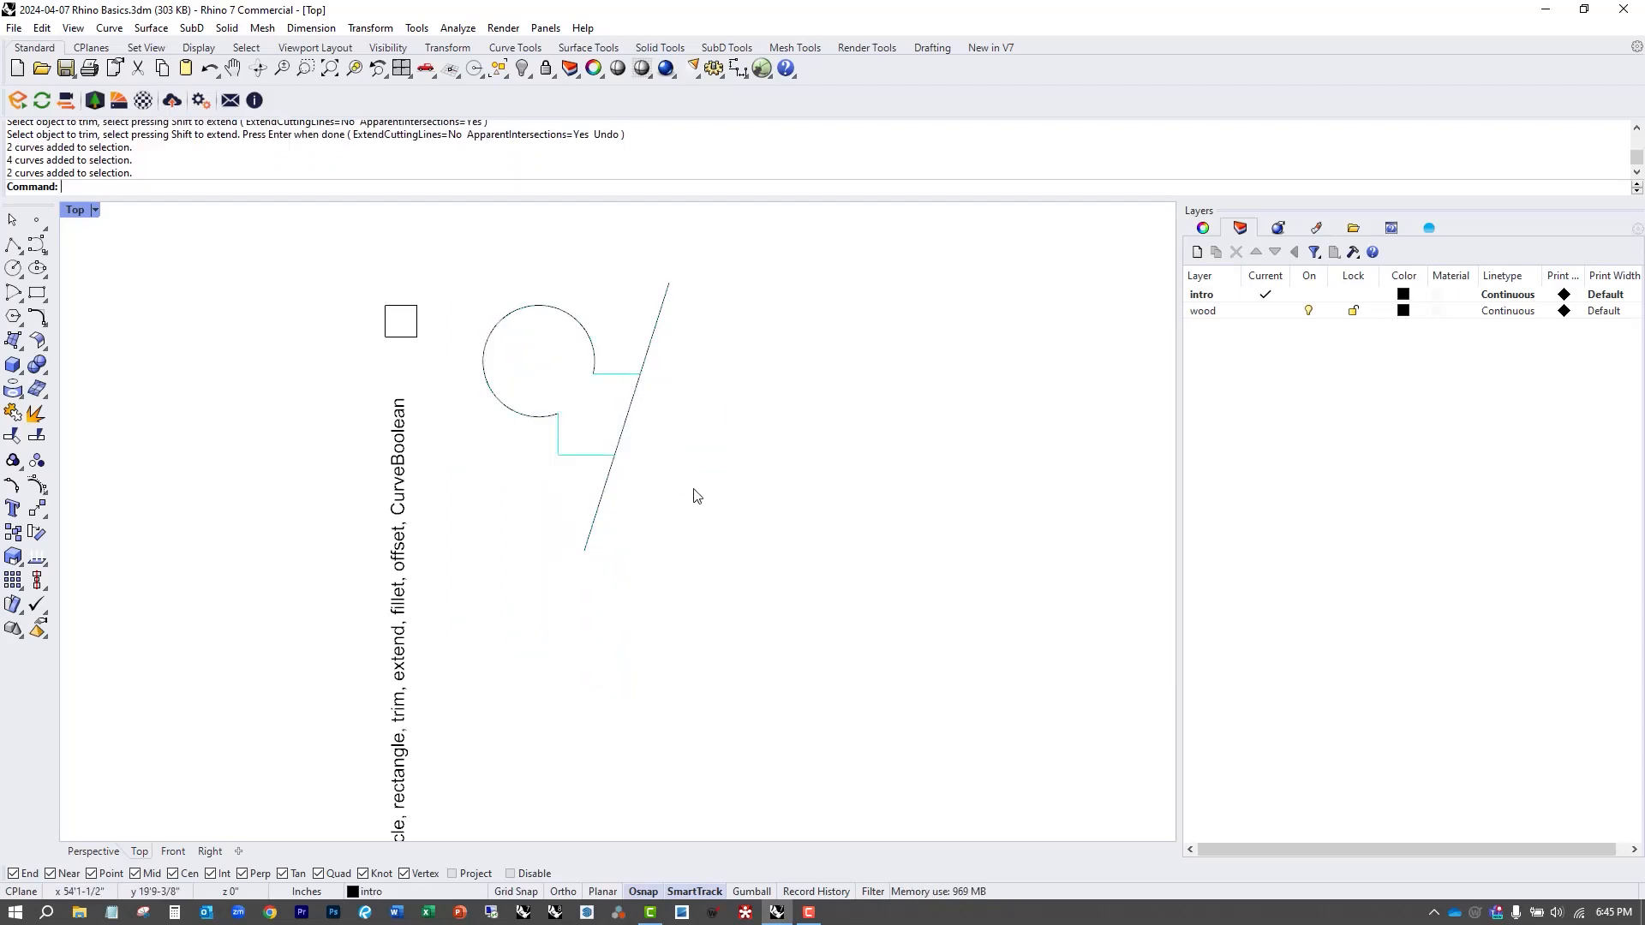
pyautogui.press('Escape')
# Practise crossing selection by touching parts of the circle, slanted line and rectangle remnants, and deselect everything.
pyautogui.moveTo(764, 336); pyautogui.dragTo(588, 464)
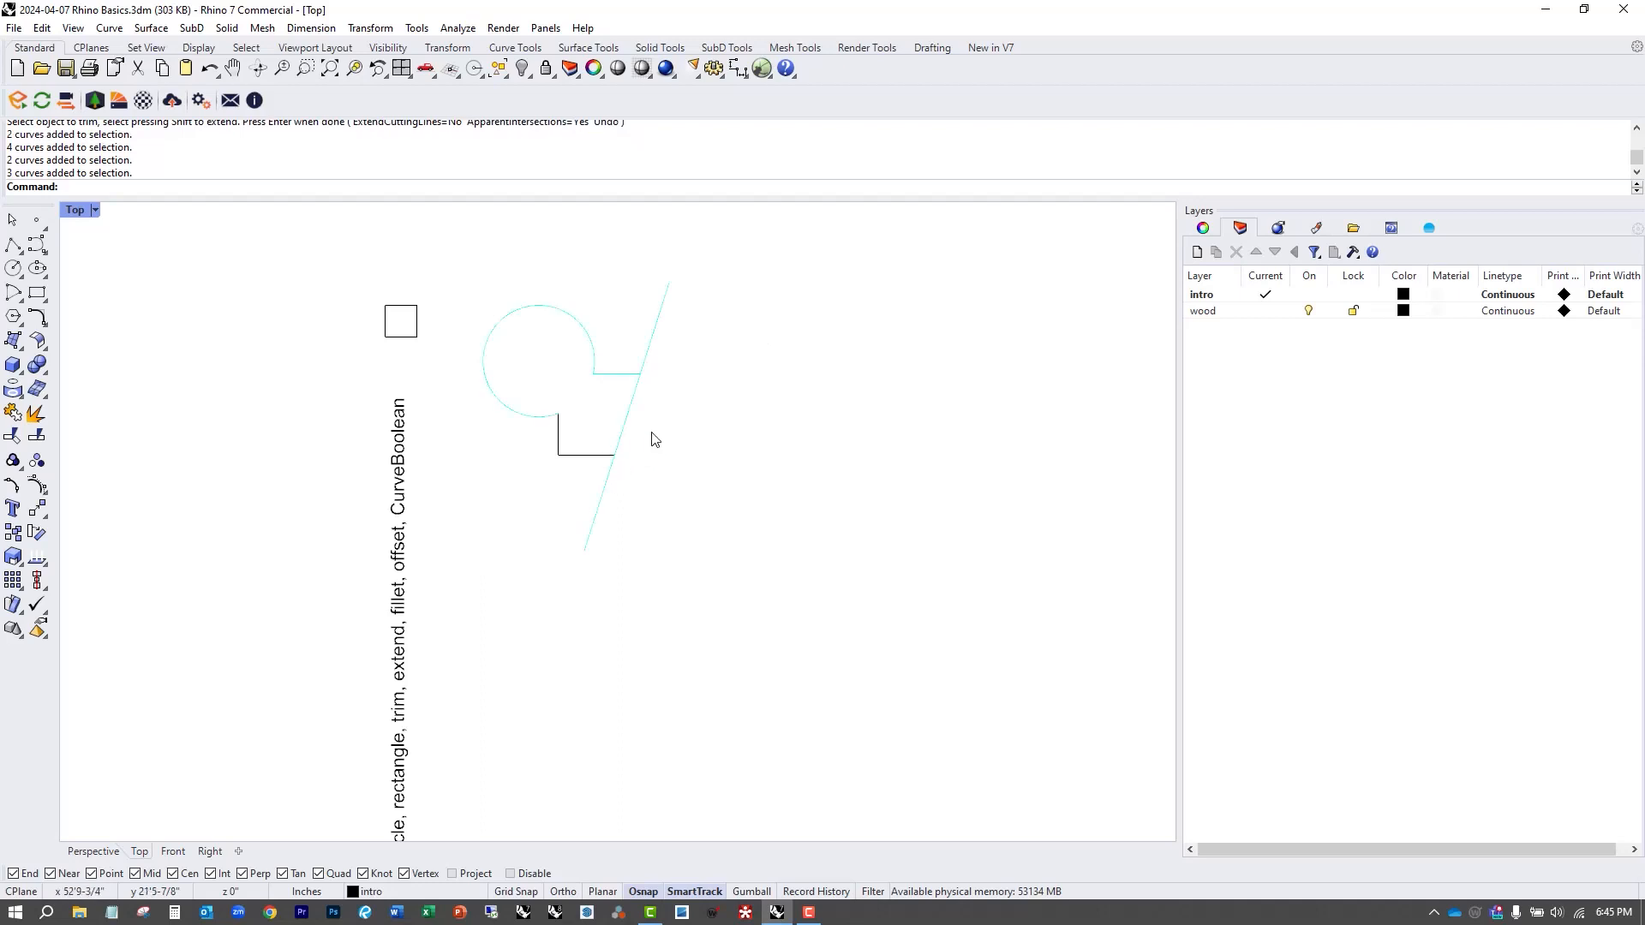
pyautogui.moveTo(669, 412); pyautogui.dragTo(586, 487)
pyautogui.moveTo(601, 409); pyautogui.dragTo(504, 450)
pyautogui.moveTo(629, 315); pyautogui.dragTo(563, 378)
pyautogui.press('Escape')
pyautogui.scroll(-3, 599, 504)
pyautogui.scroll(3, 561, 488)
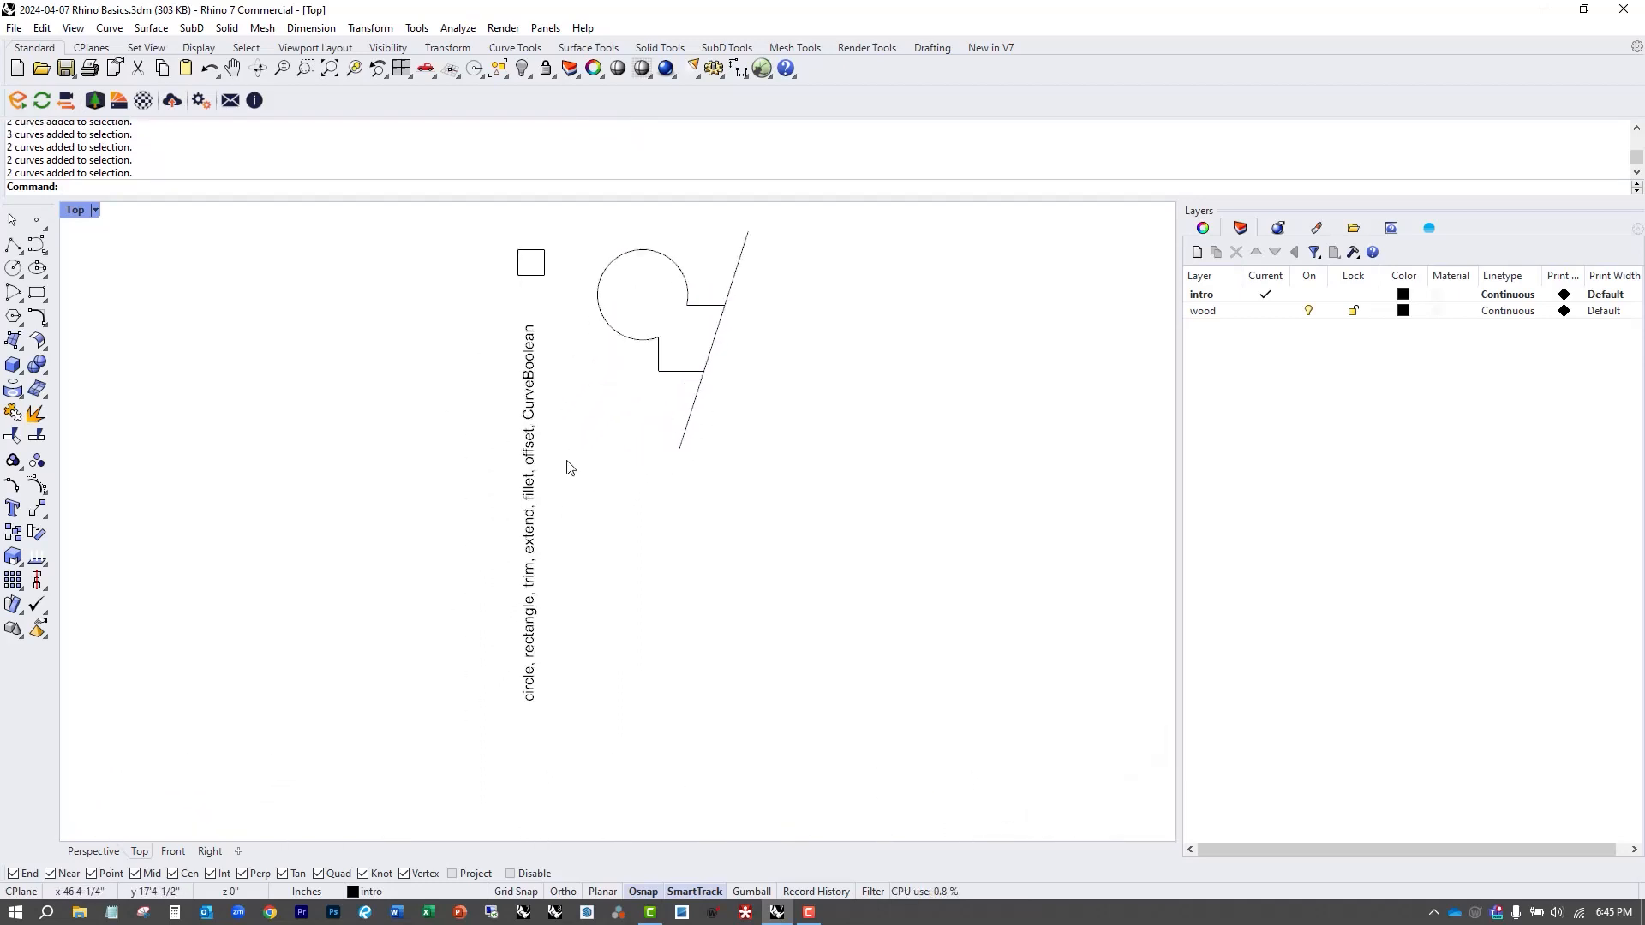
# Draw a diagonal line from the lower right toward the slanted line, stopping just short of it.
pyautogui.scroll(2, 665, 484)
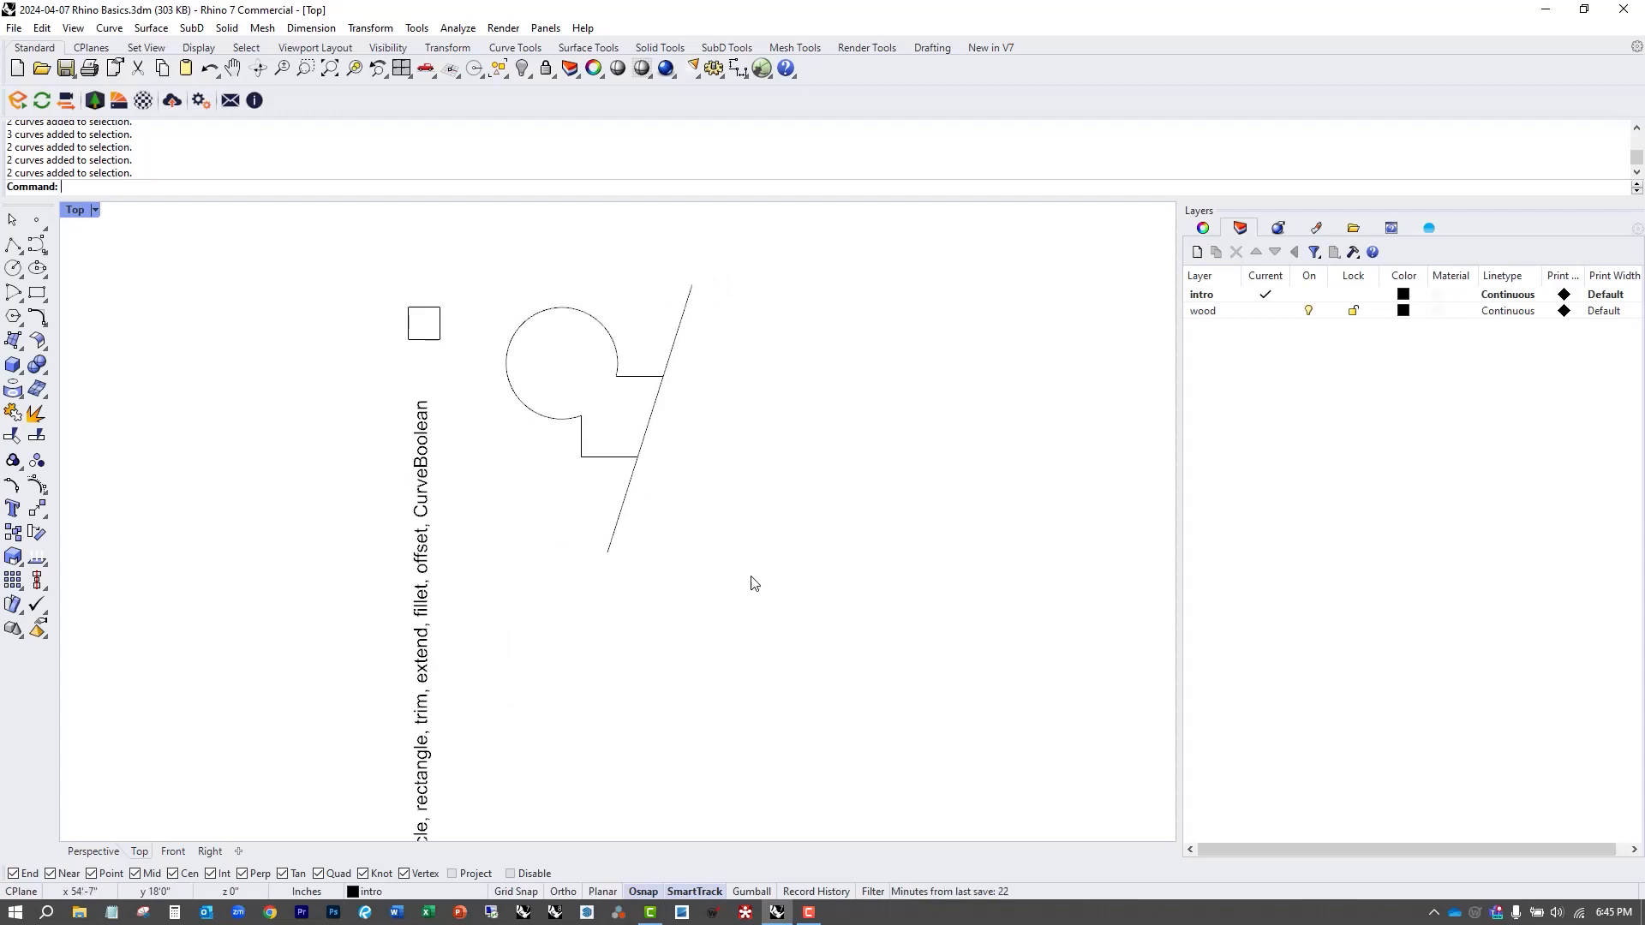
pyautogui.write('L')
pyautogui.press('Return')
pyautogui.click(766, 610)
pyautogui.click(662, 463)
pyautogui.press('Return')
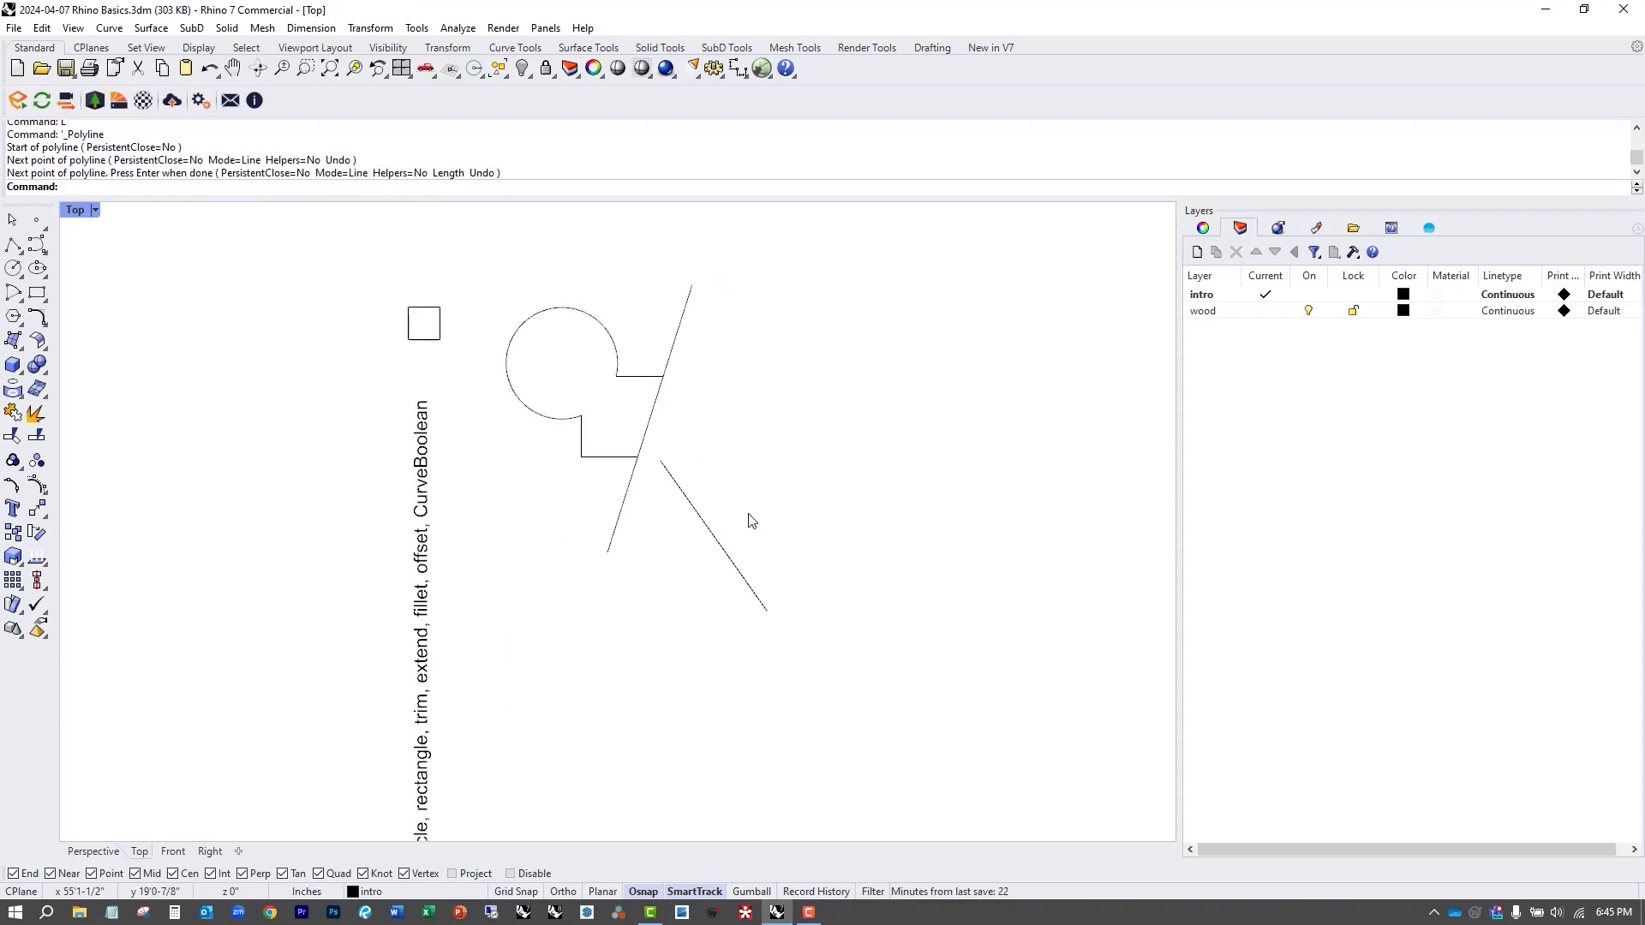
# Extend the upper end of the diagonal line to the slanted line with the EX alias.
pyautogui.write('EX')
pyautogui.press('Return')
pyautogui.click(646, 440)
pyautogui.press('Return')
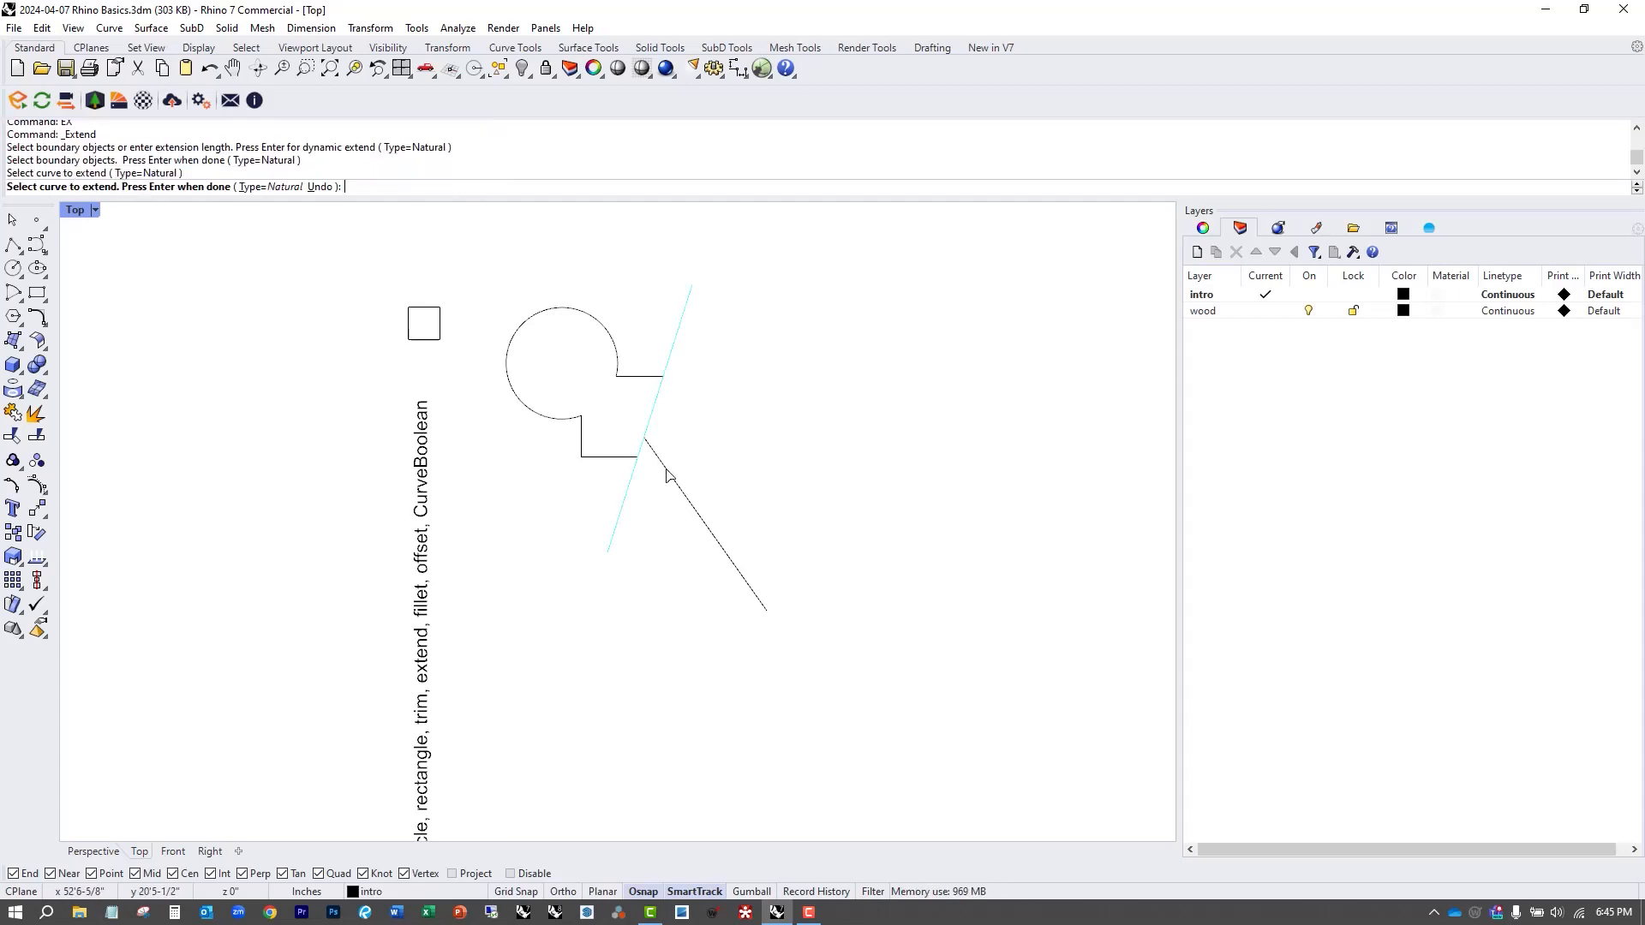
pyautogui.press('Return')
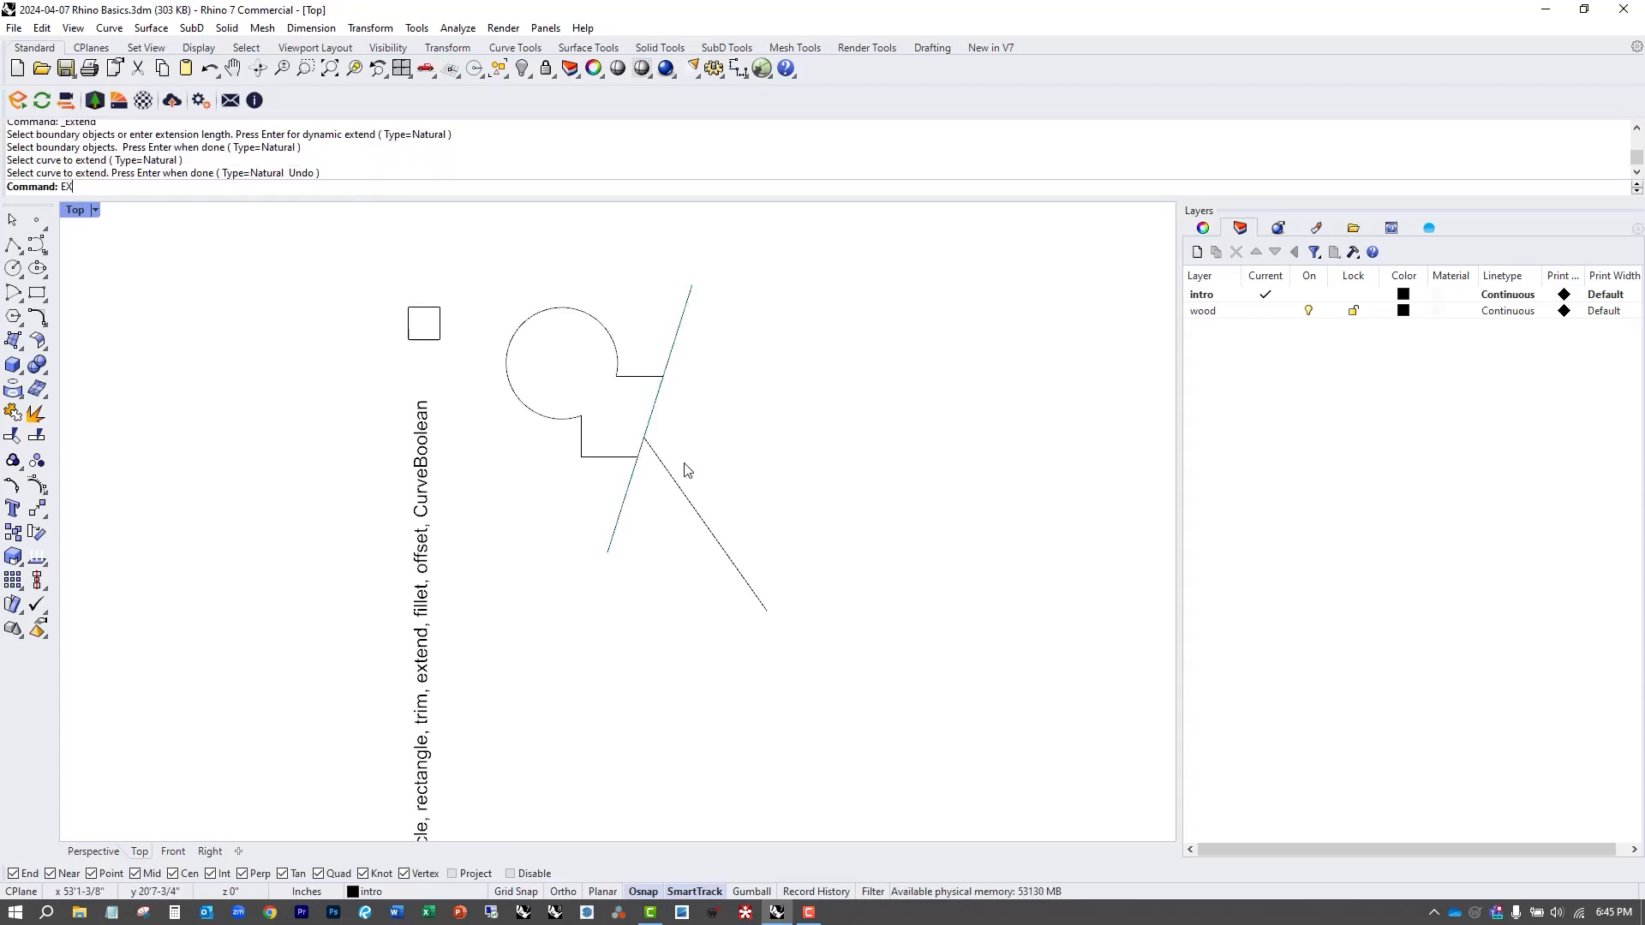
# Extend the diagonal line to the far side of the circle, using the circle and upper rectangle remnant as boundaries.
pyautogui.write('EX')
pyautogui.press('Return')
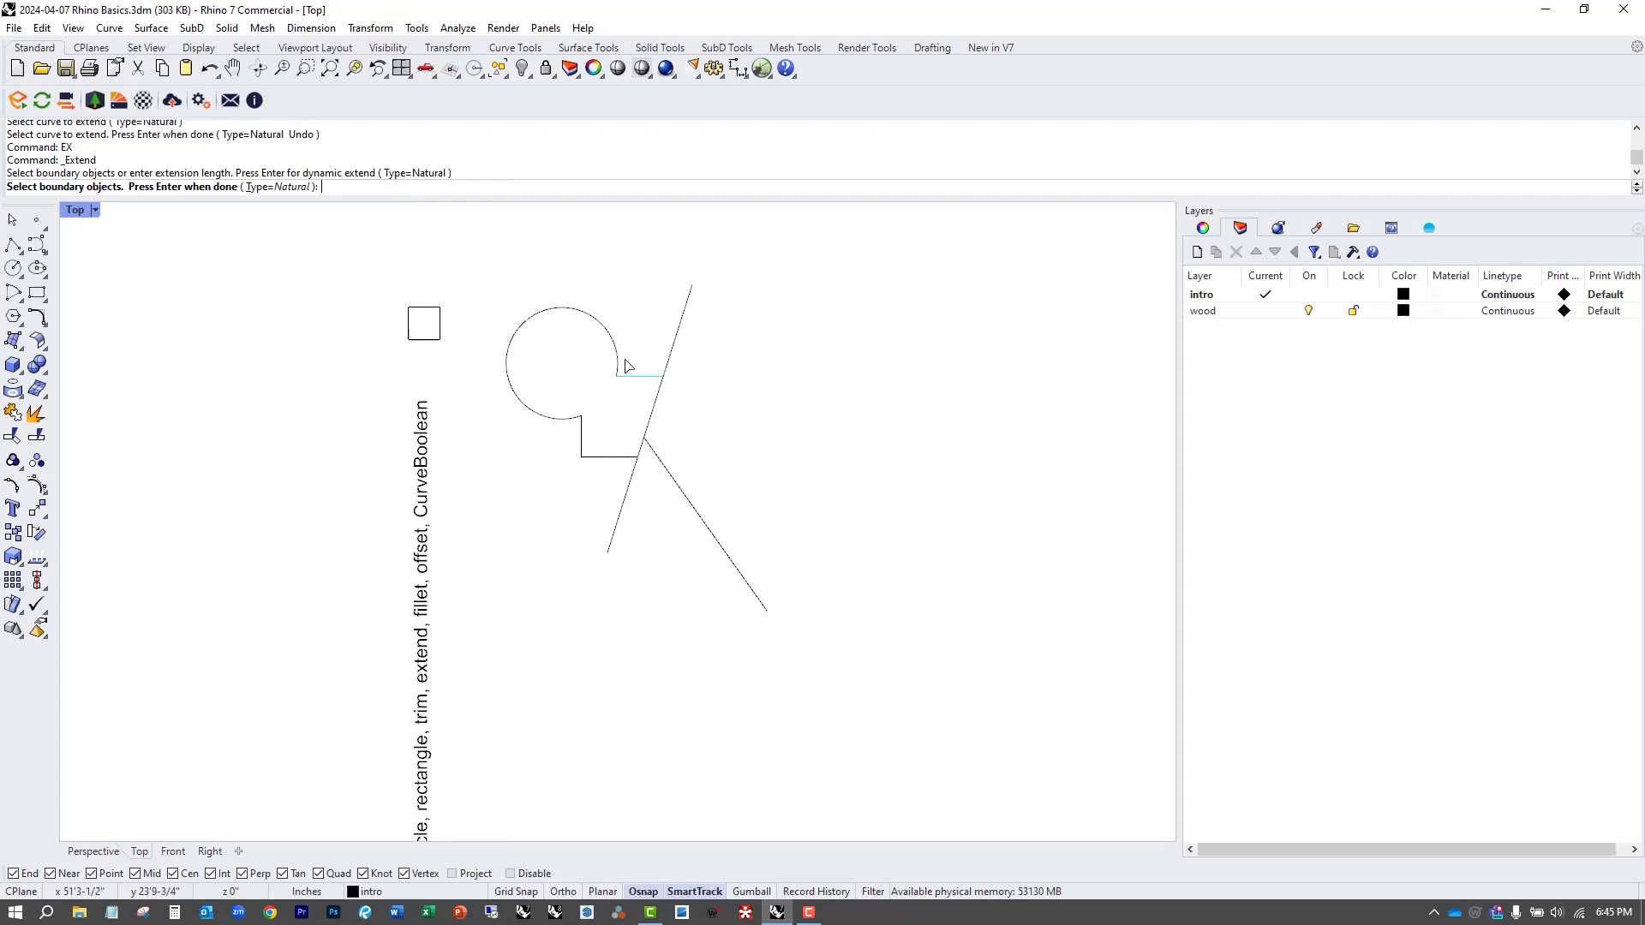
pyautogui.click(628, 375)
pyautogui.press('Return')
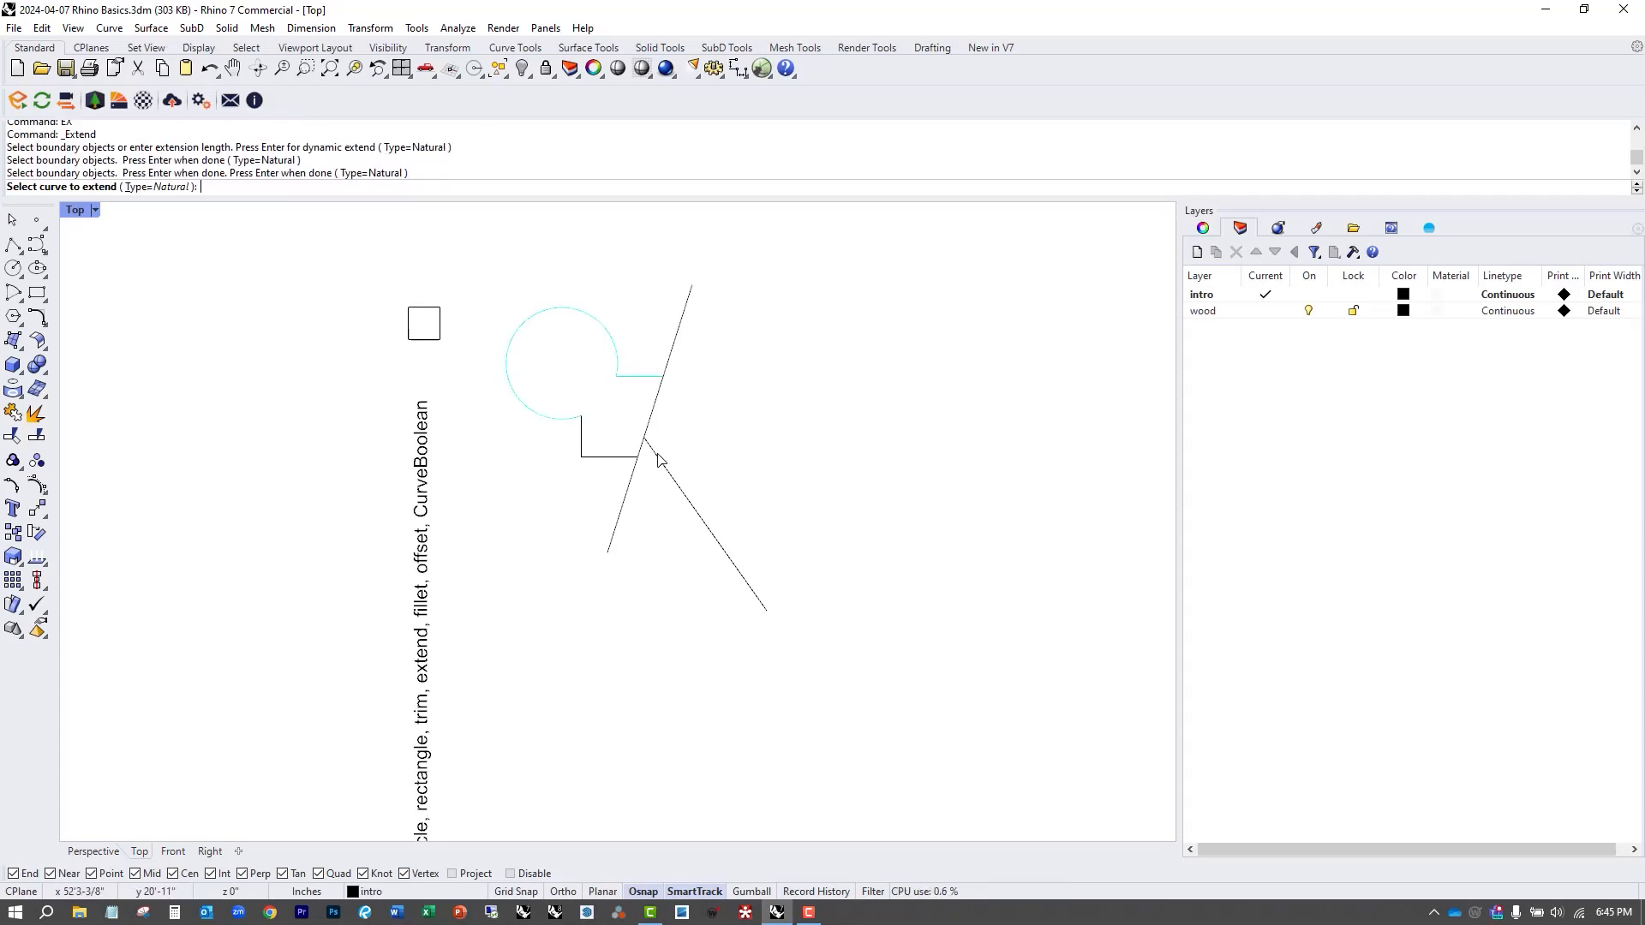
pyautogui.click(659, 460)
pyautogui.press('Return')
pyautogui.scroll(-2, 694, 462)
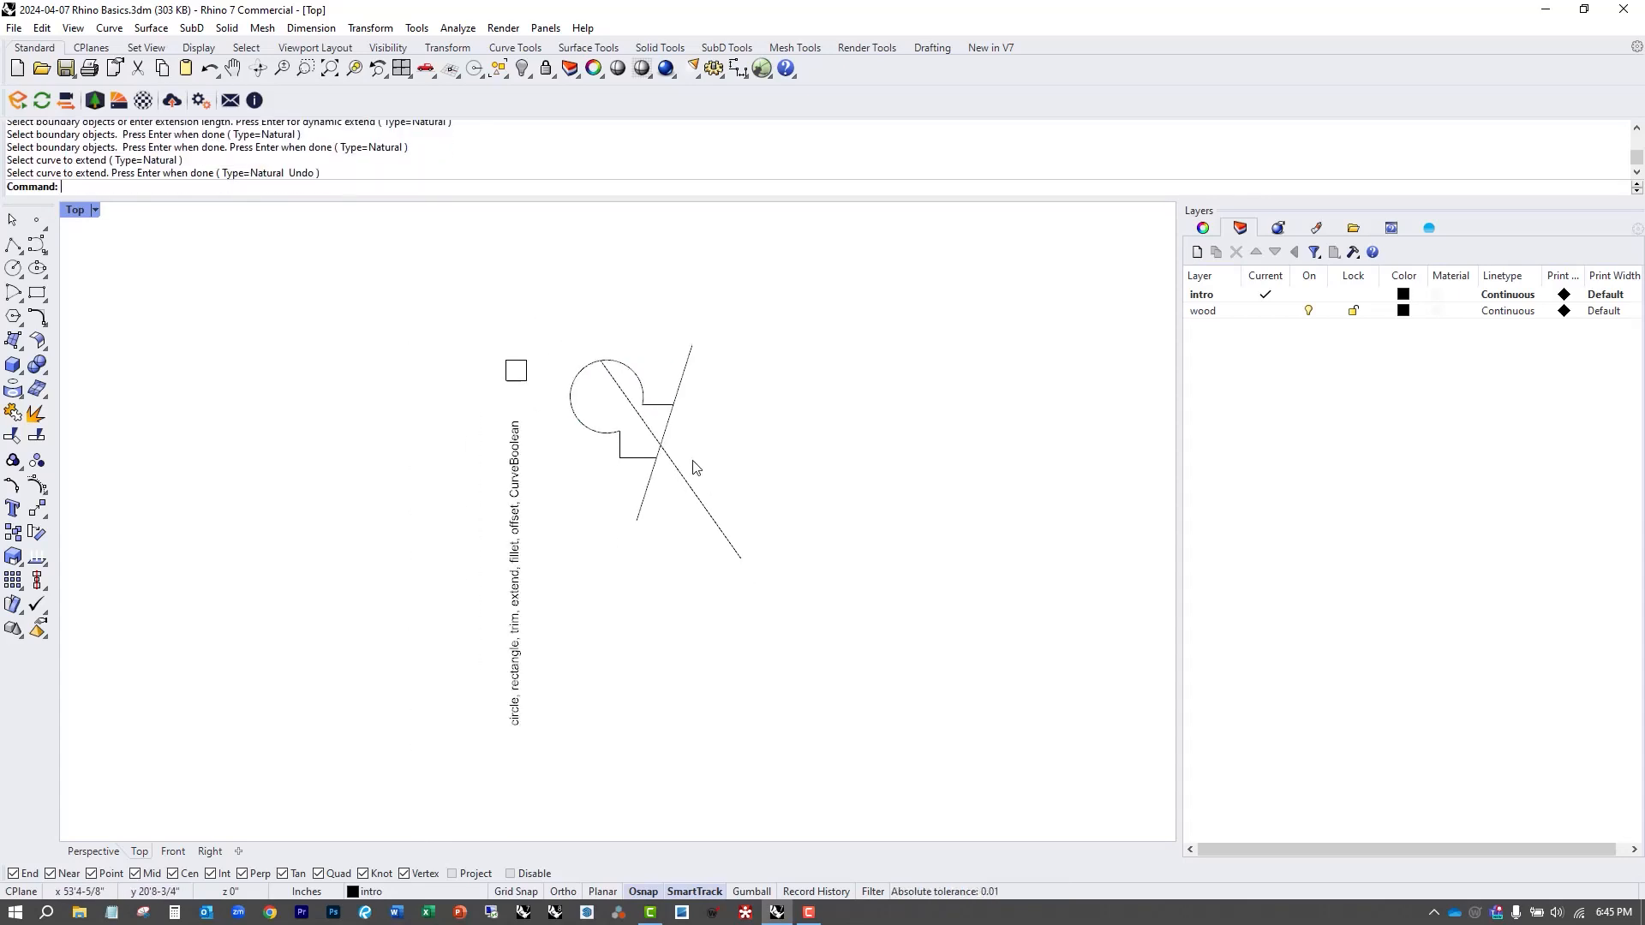
pyautogui.moveTo(783, 293); pyautogui.dragTo(602, 604)
pyautogui.press('Escape')
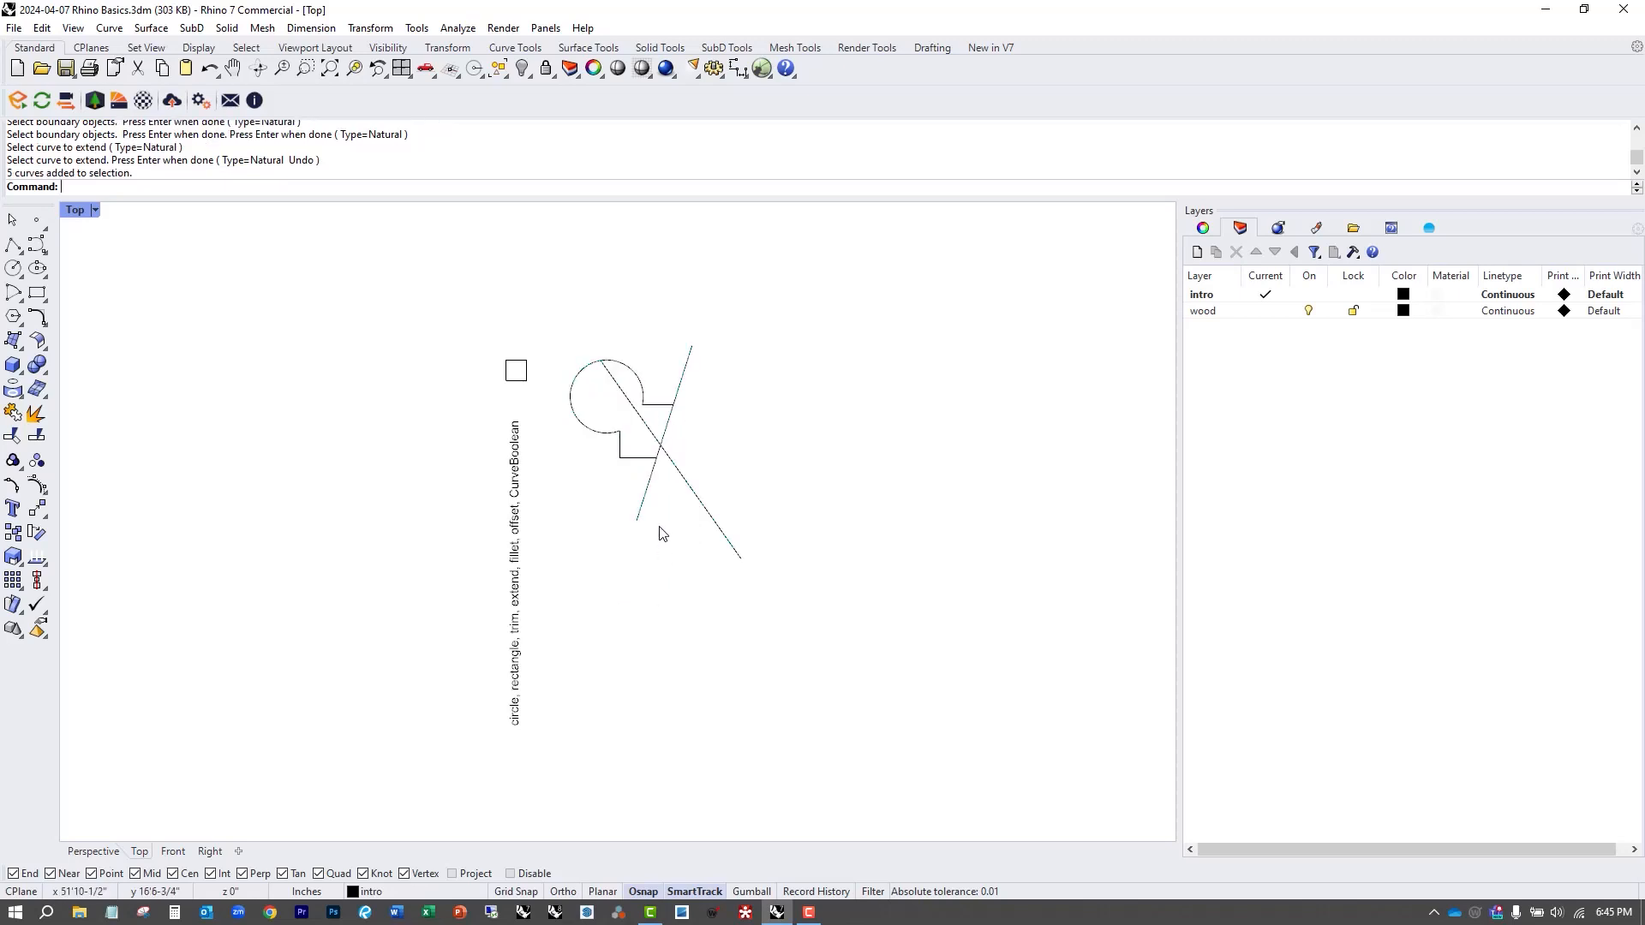
# Fillet the lower part of the slanted line and the lower rectangle remnant into a sharp corner with radius 0.
pyautogui.scroll(3, 470, 576)
pyautogui.scroll(-2, 736, 522)
pyautogui.moveTo(762, 519); pyautogui.dragTo(737, 586, button='right')
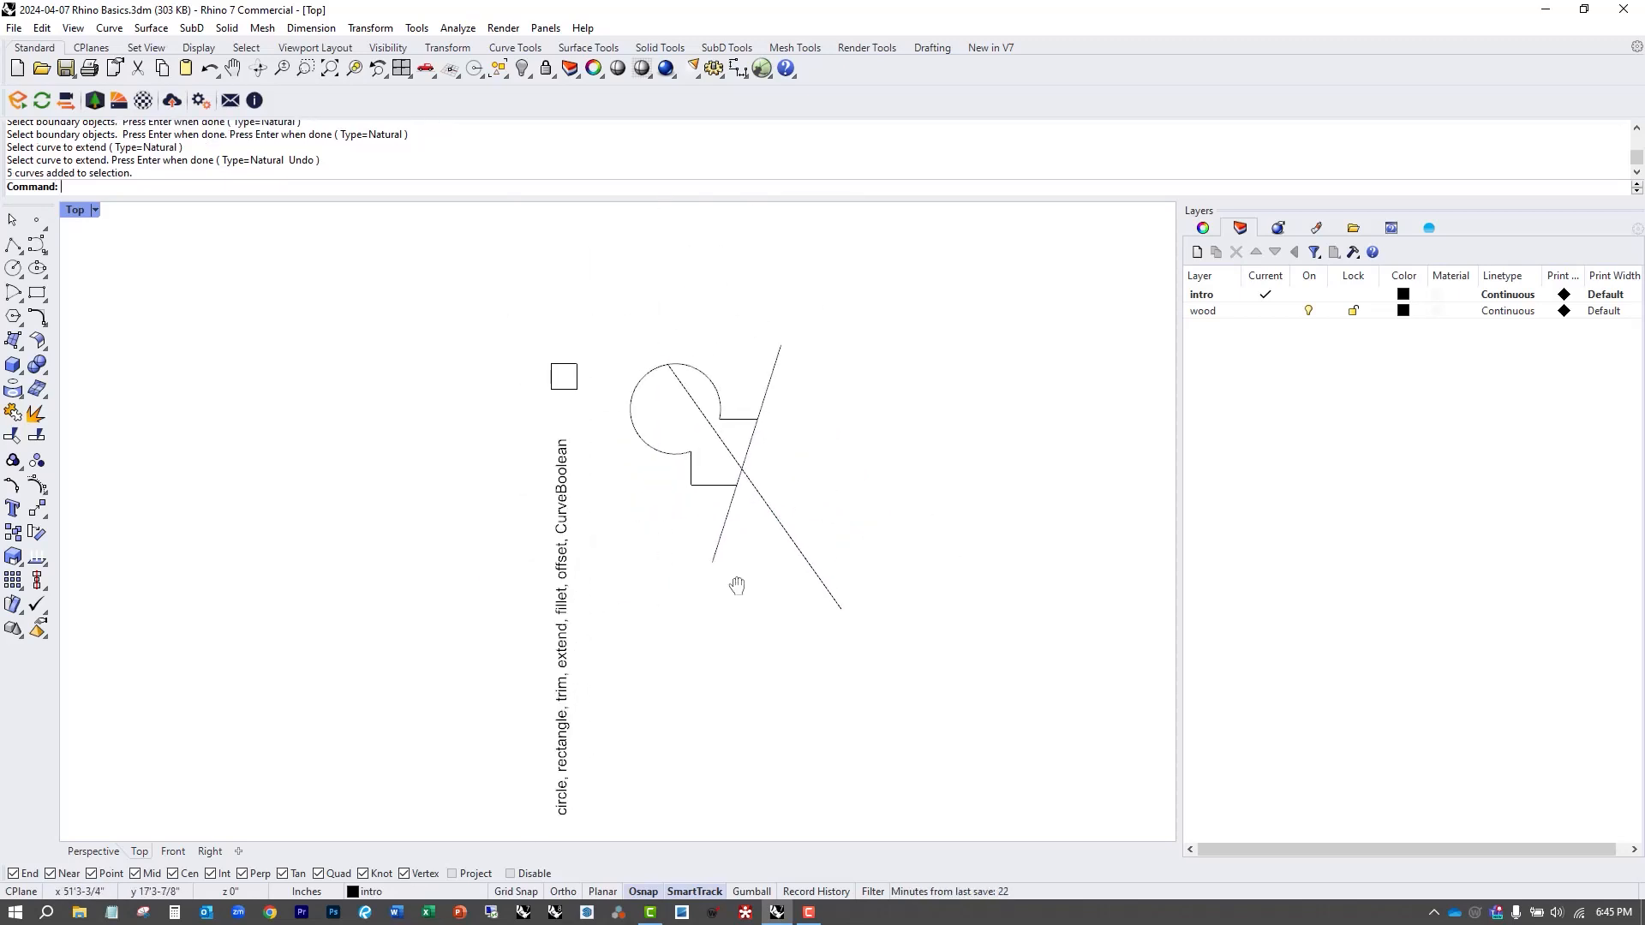
pyautogui.scroll(3, 786, 540)
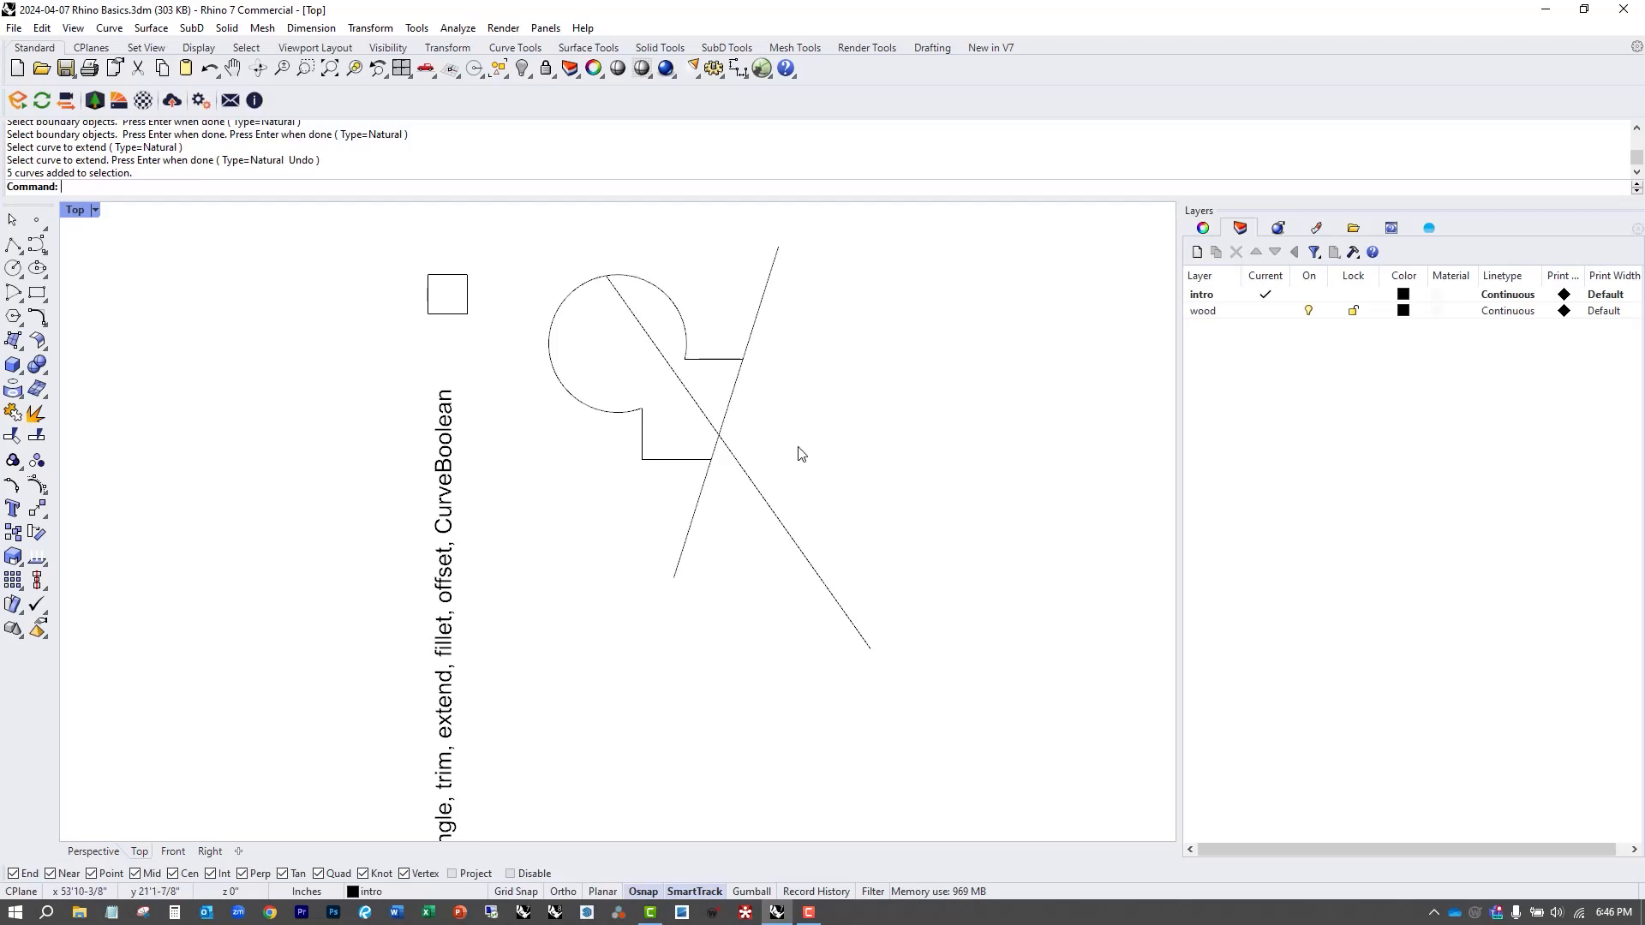
pyautogui.write('F')
pyautogui.press('Return')
pyautogui.click(148, 186)
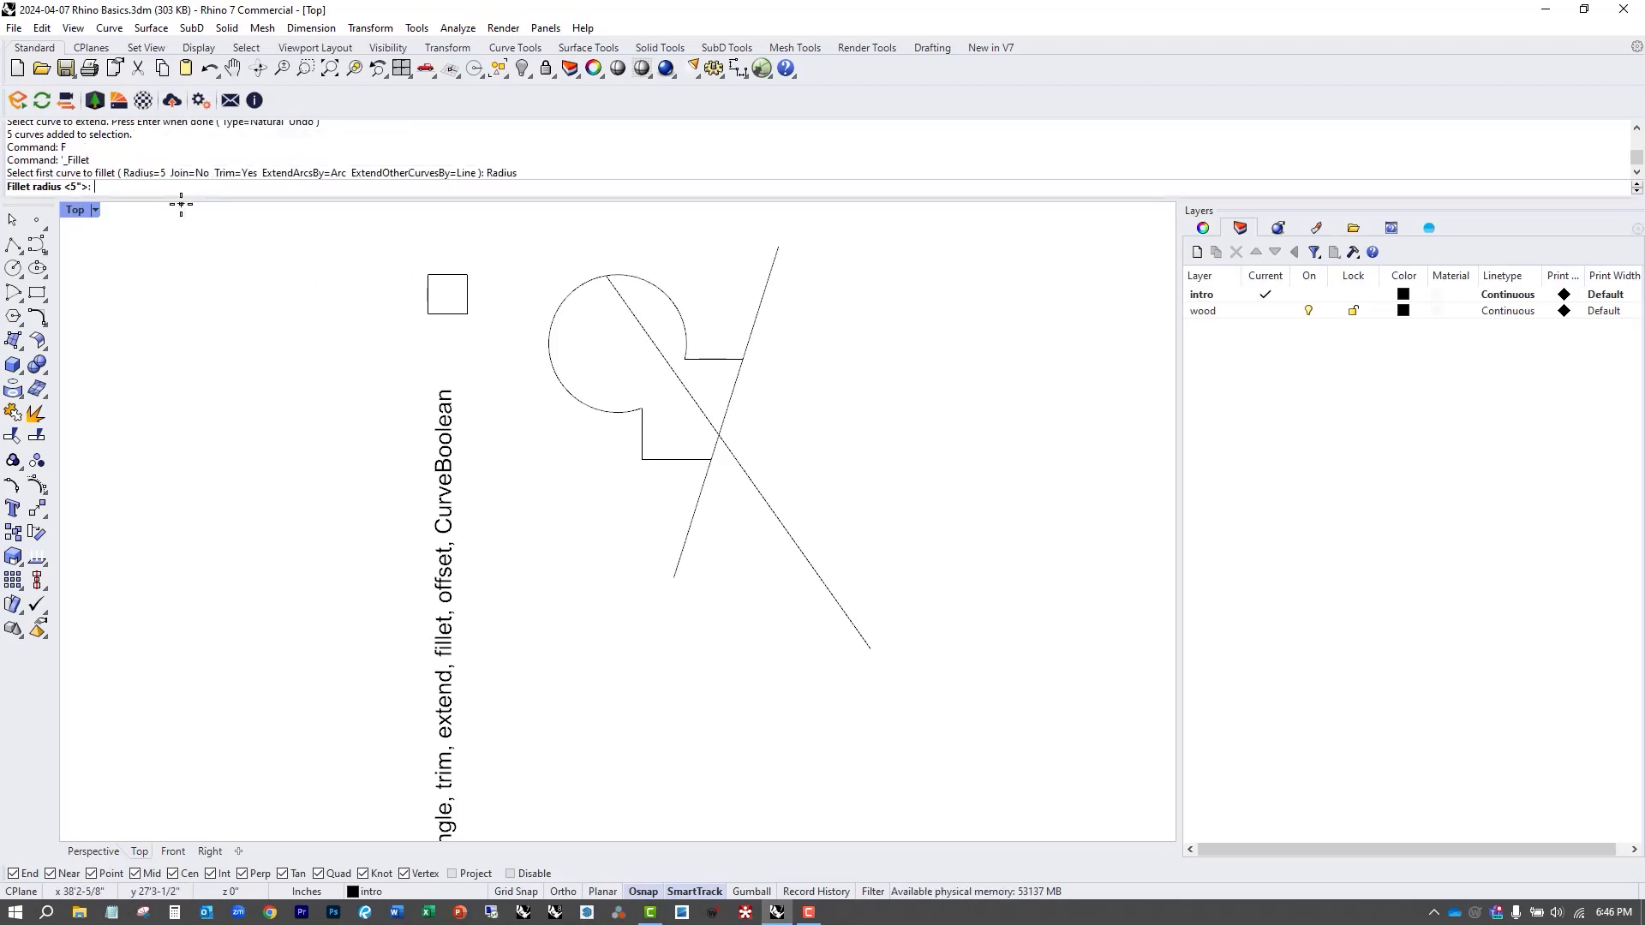
pyautogui.write('0')
pyautogui.press('Return')
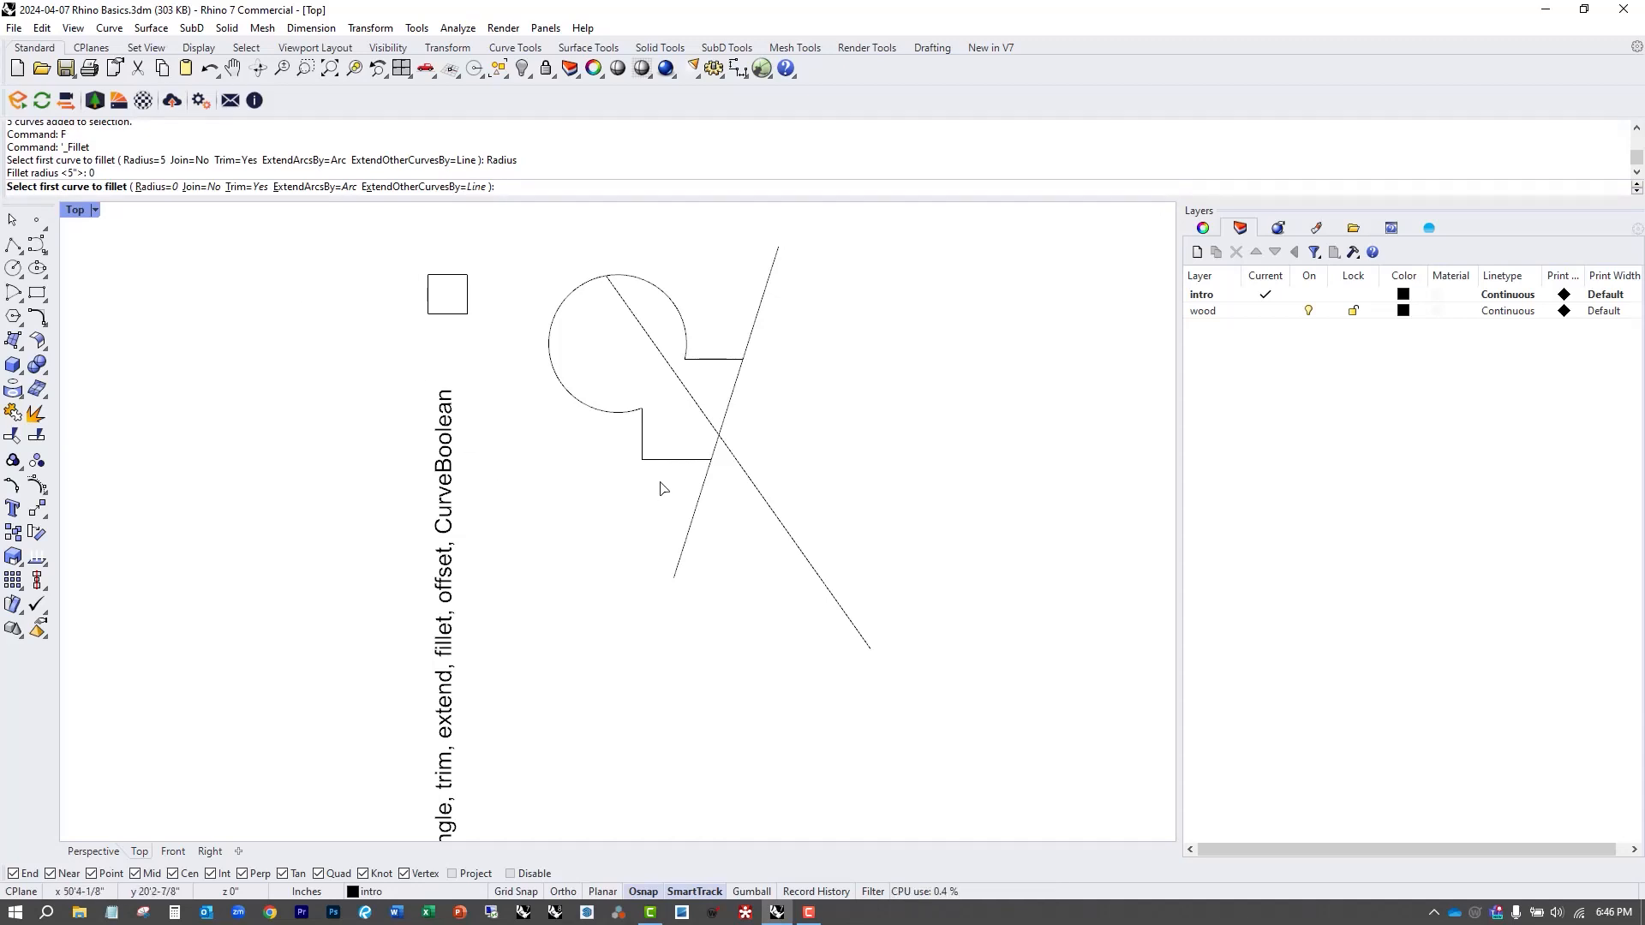
pyautogui.click(705, 480)
pyautogui.click(685, 465)
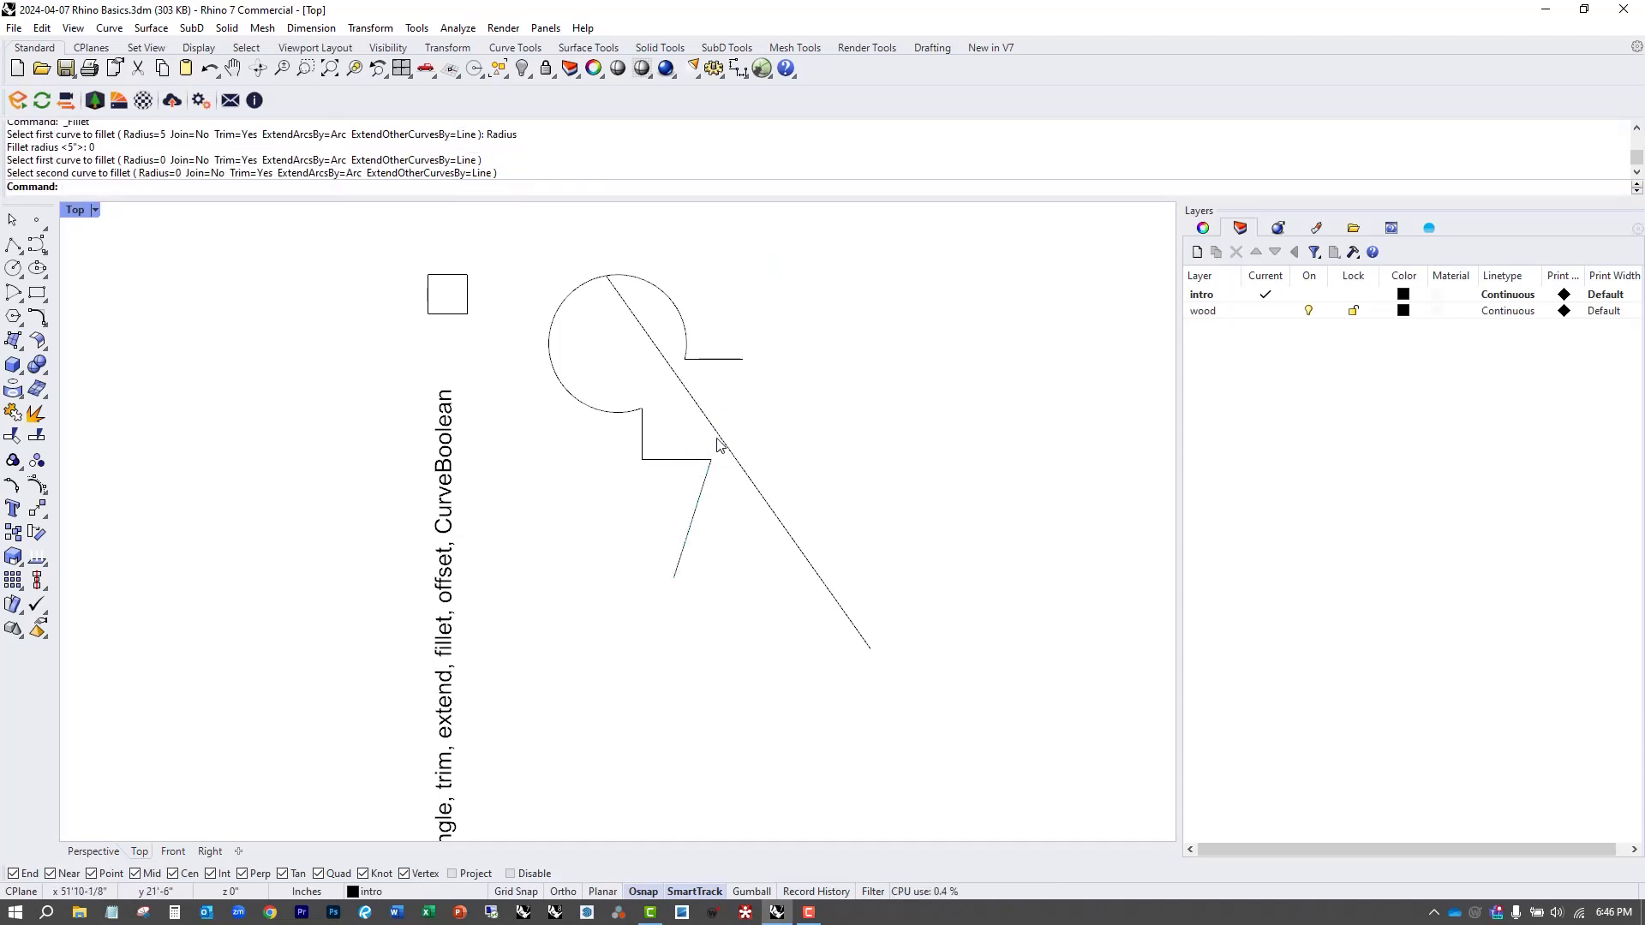
# Fillet the long diagonal line and the short upper horizontal segment with a radius of 6 inches.
pyautogui.scroll(5, 690, 539)
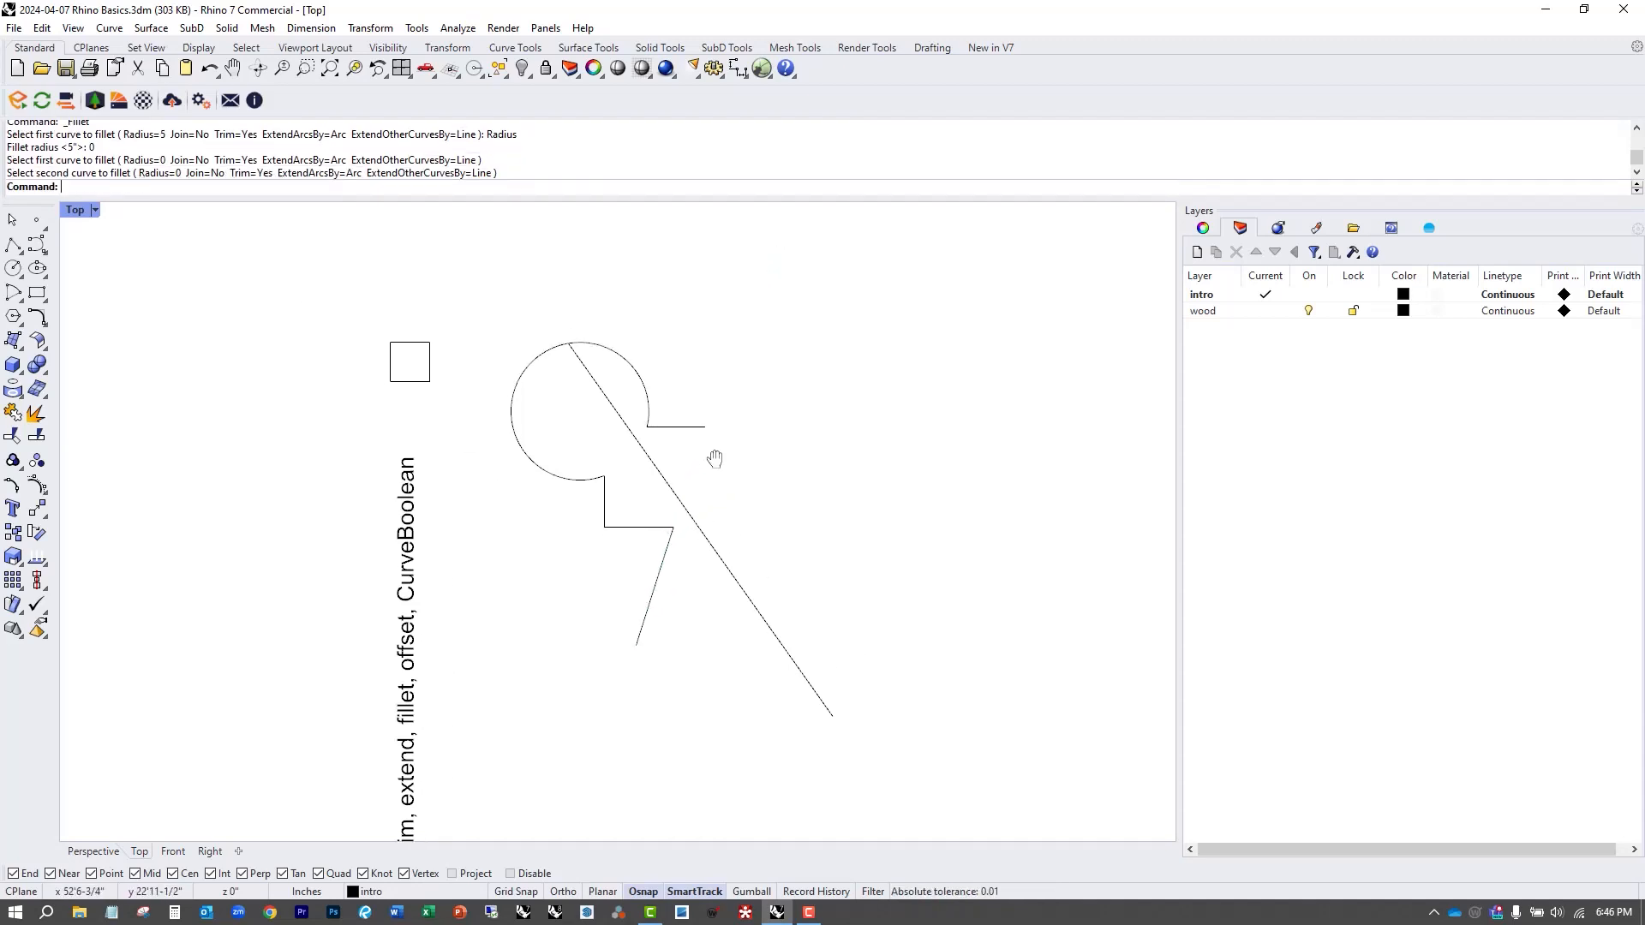
pyautogui.write('F')
pyautogui.press('Return')
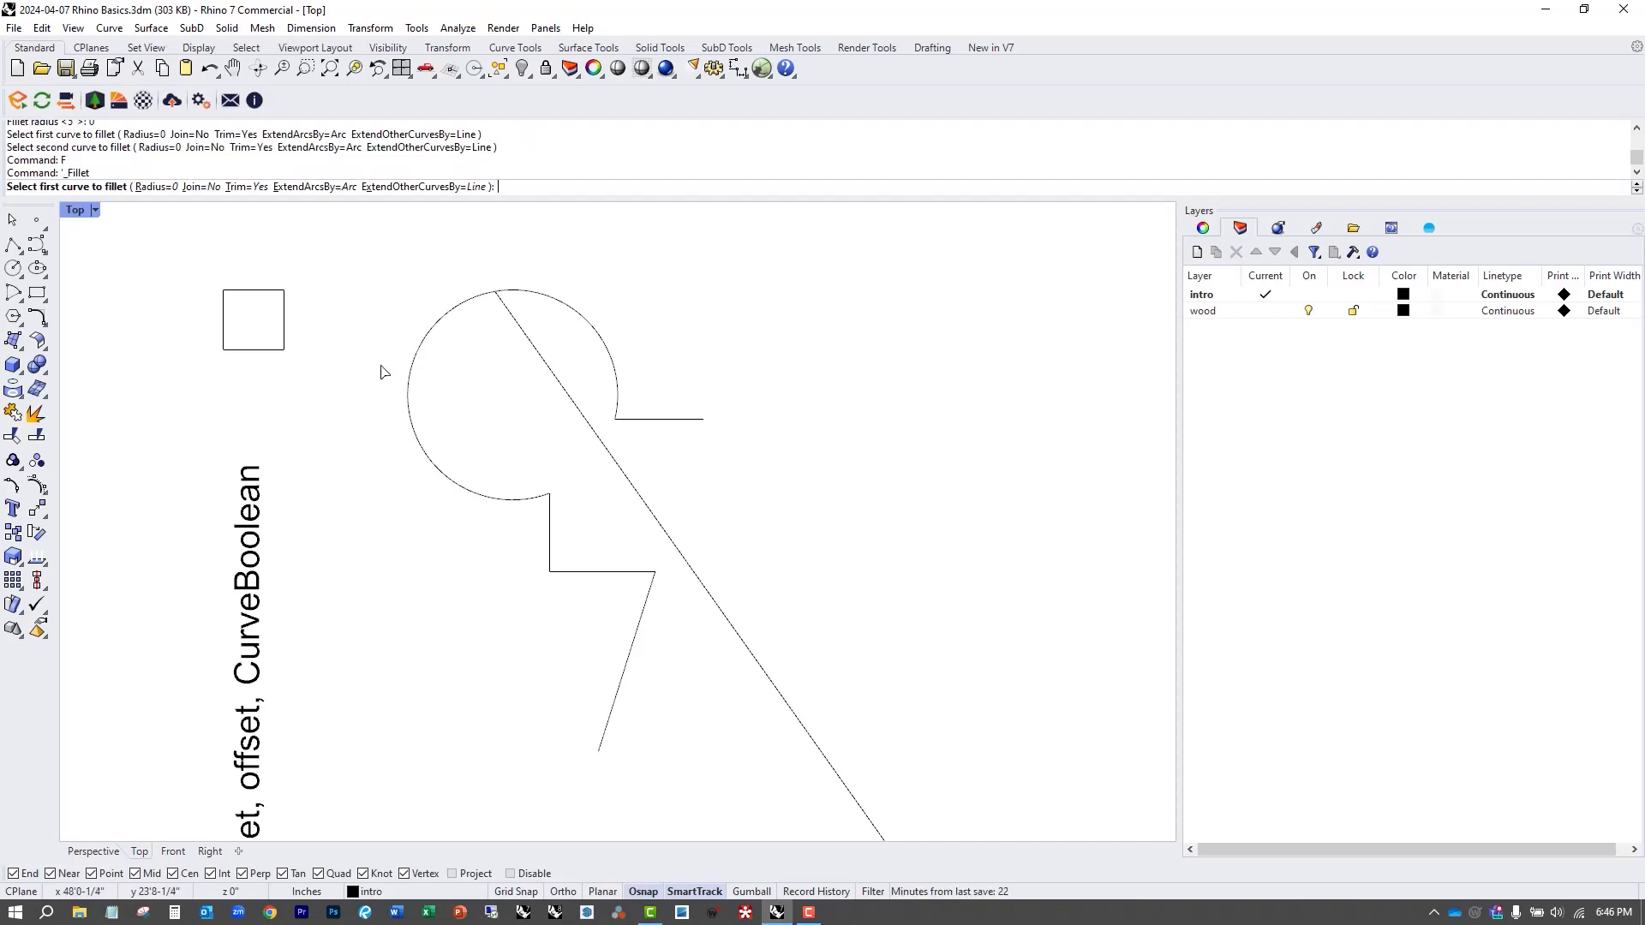
pyautogui.click(142, 187)
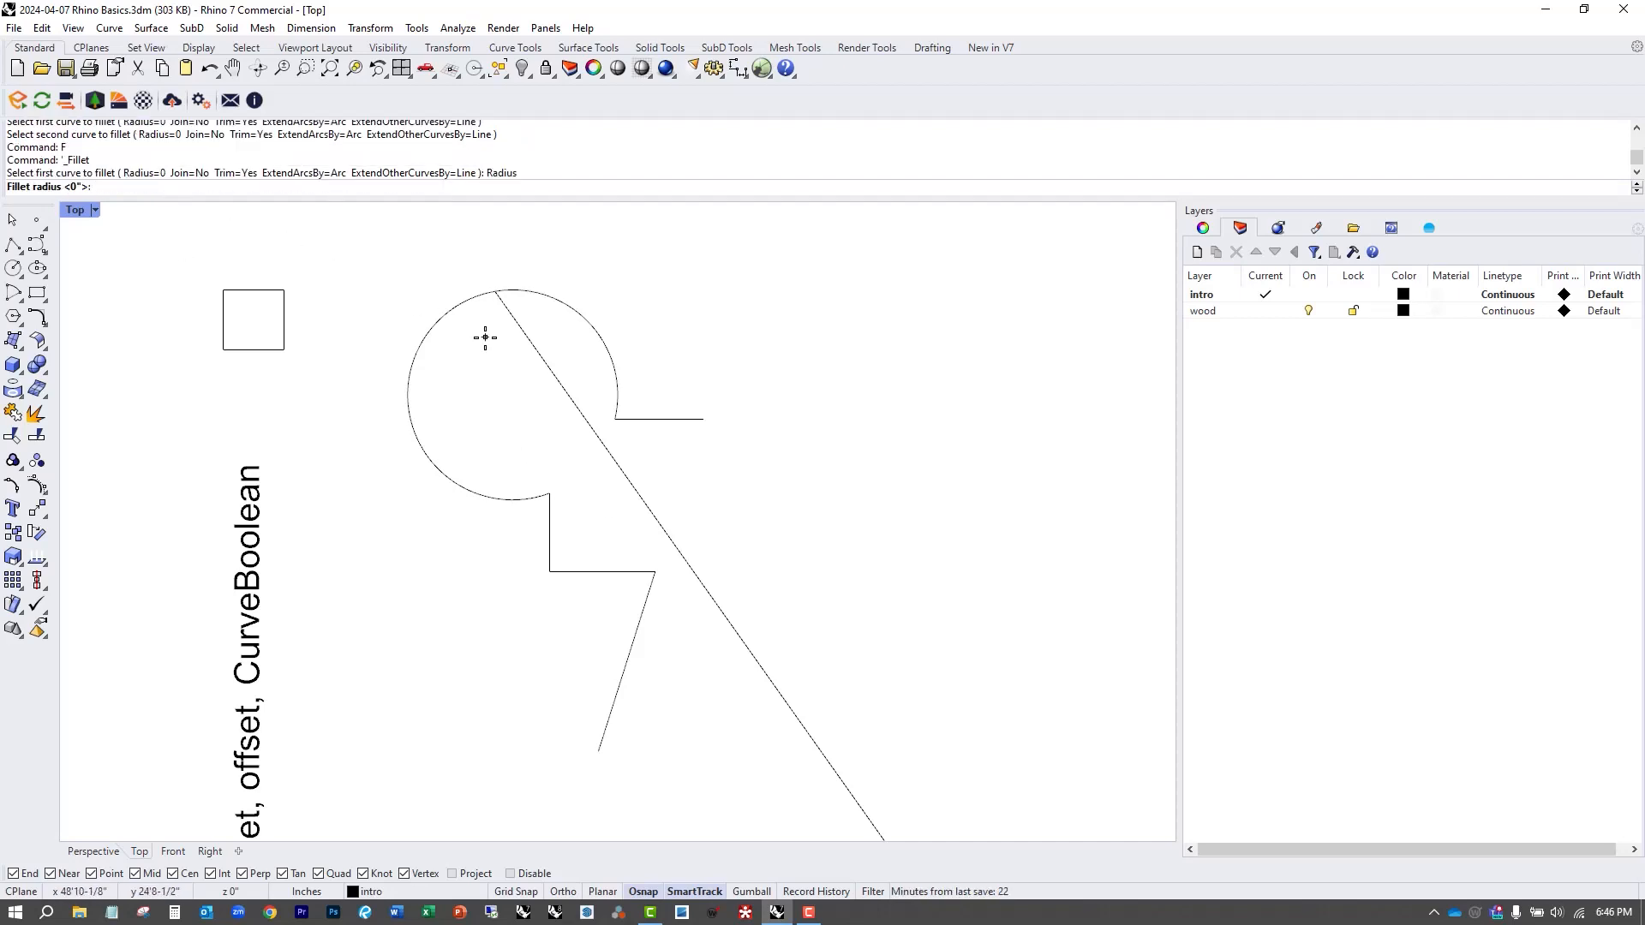
pyautogui.write('6')
pyautogui.press('Return')
pyautogui.click(644, 494)
pyautogui.click(661, 421)
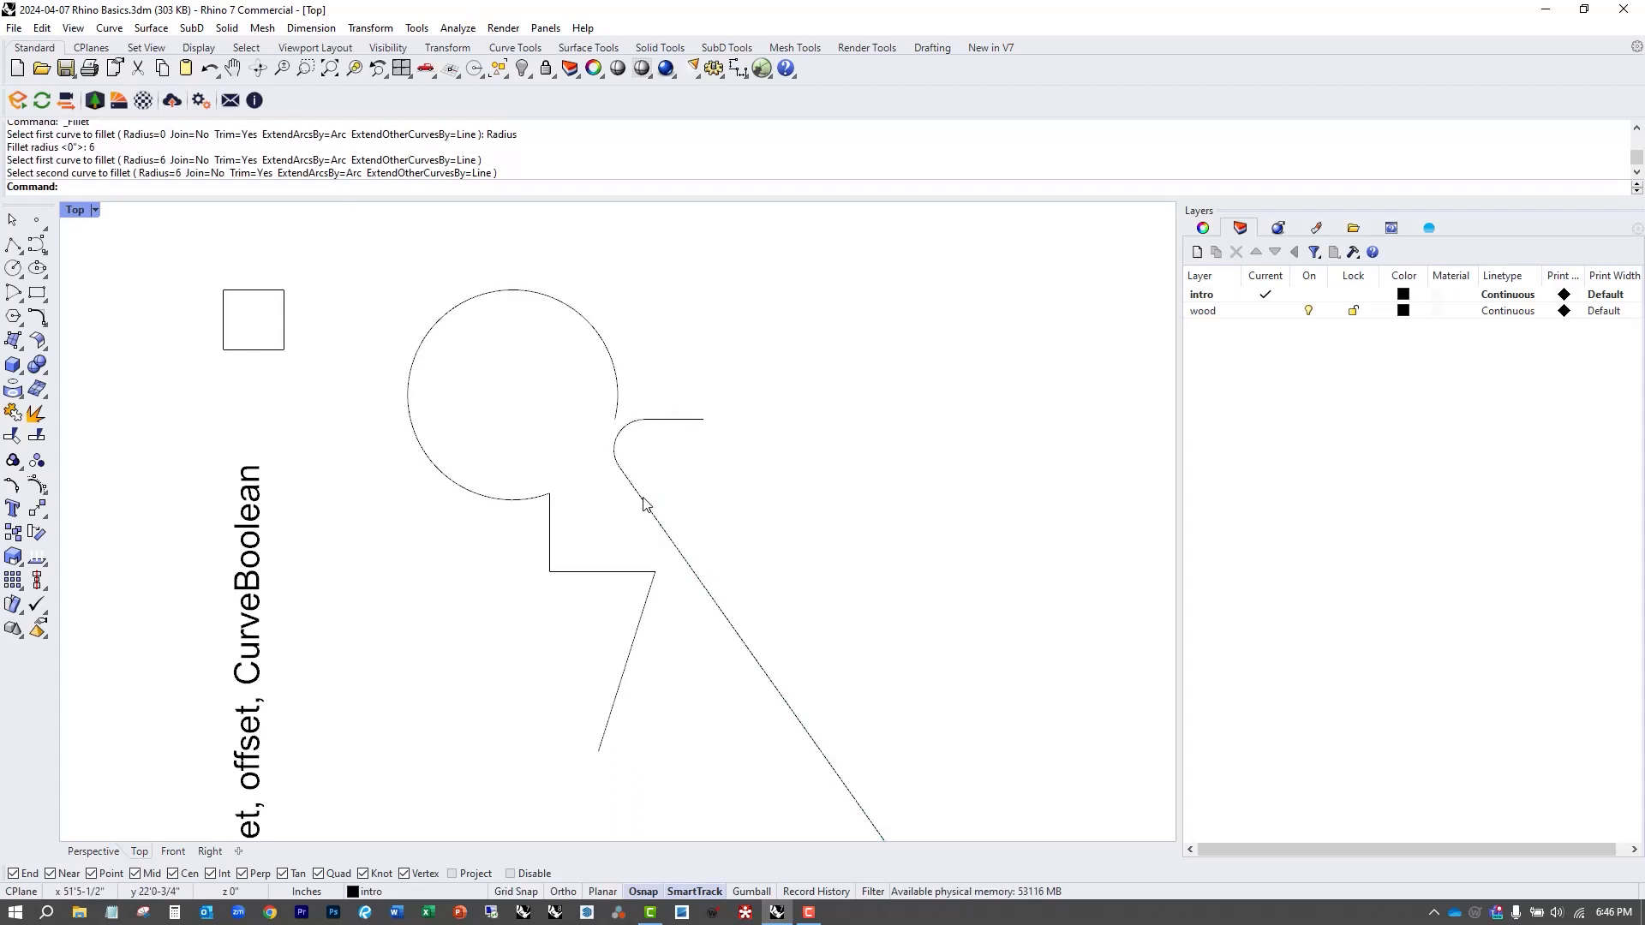
# Try an offset of the long diagonal line 8 inches toward its upper-right side and delete the offset copy.
pyautogui.scroll(-2, 644, 503)
pyautogui.moveTo(746, 554); pyautogui.dragTo(734, 518, button='right')
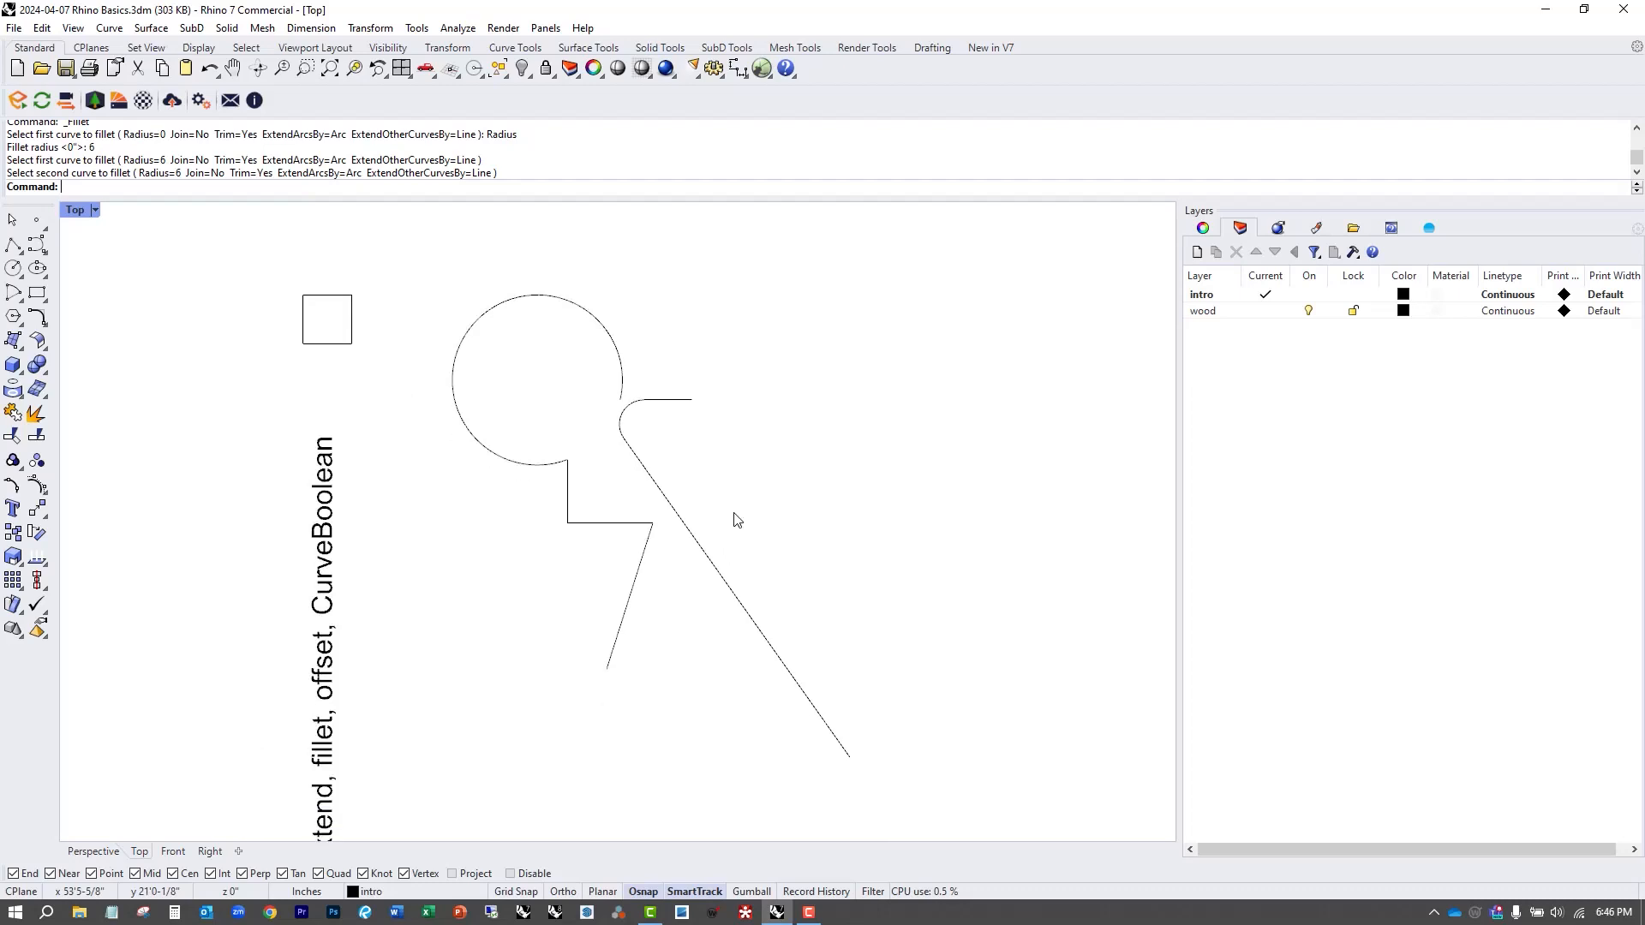
pyautogui.moveTo(510, 562)
pyautogui.mouseDown(button='right')
pyautogui.moveTo(474, 521)
pyautogui.moveTo(482, 496)
pyautogui.mouseUp(button='right')
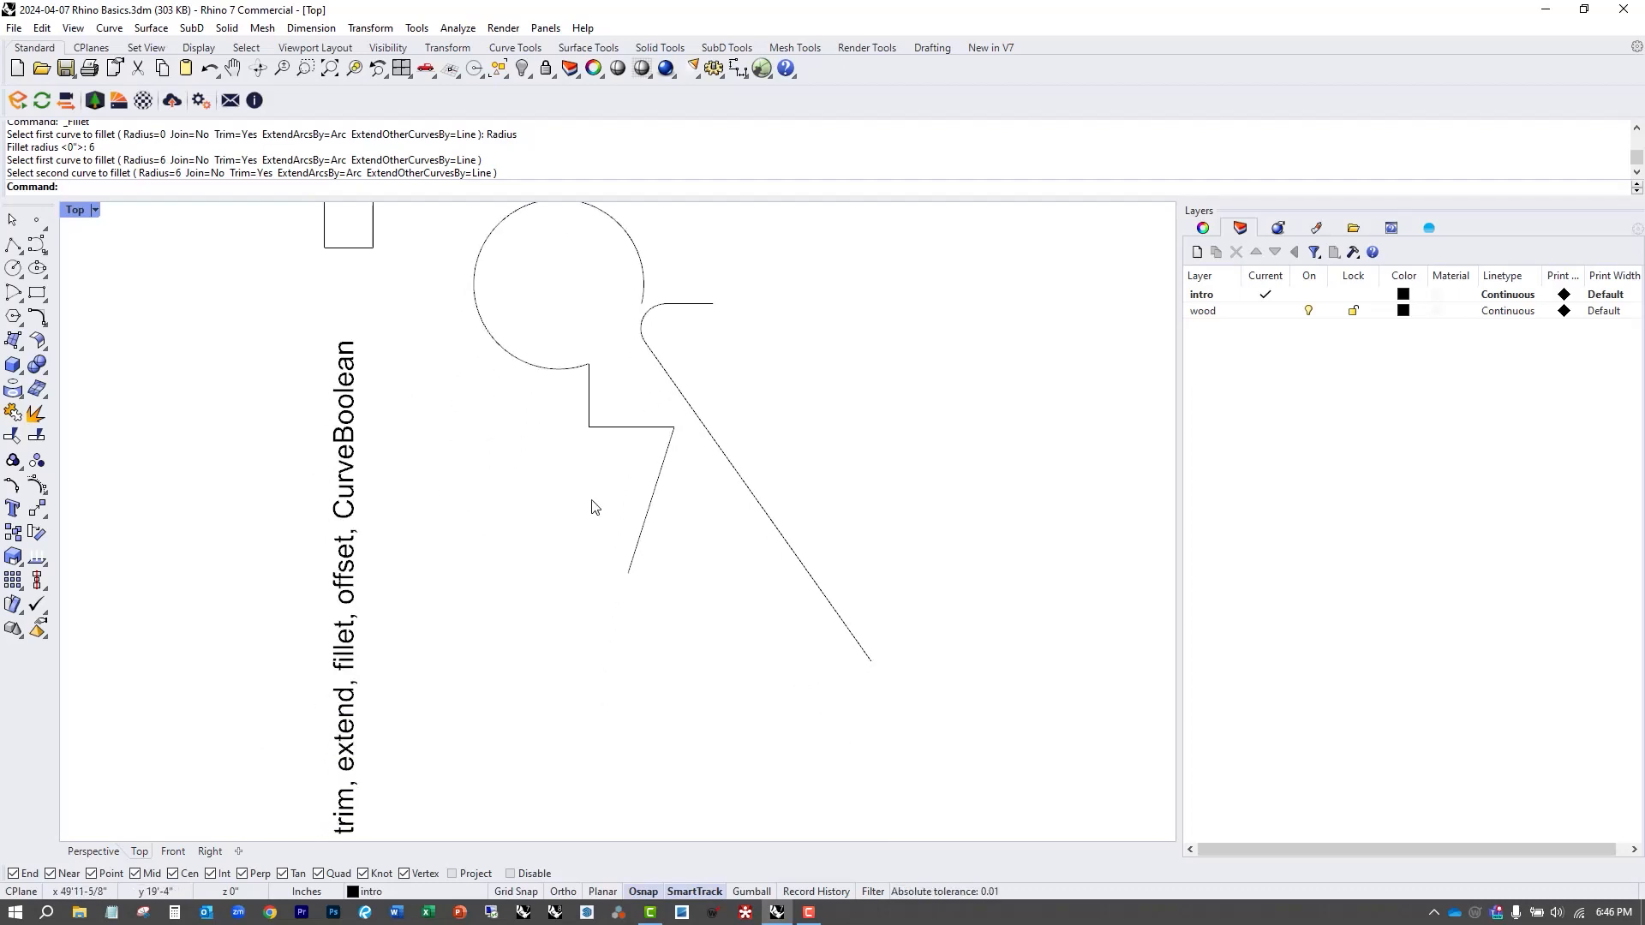
pyautogui.write('O')
pyautogui.press('Return')
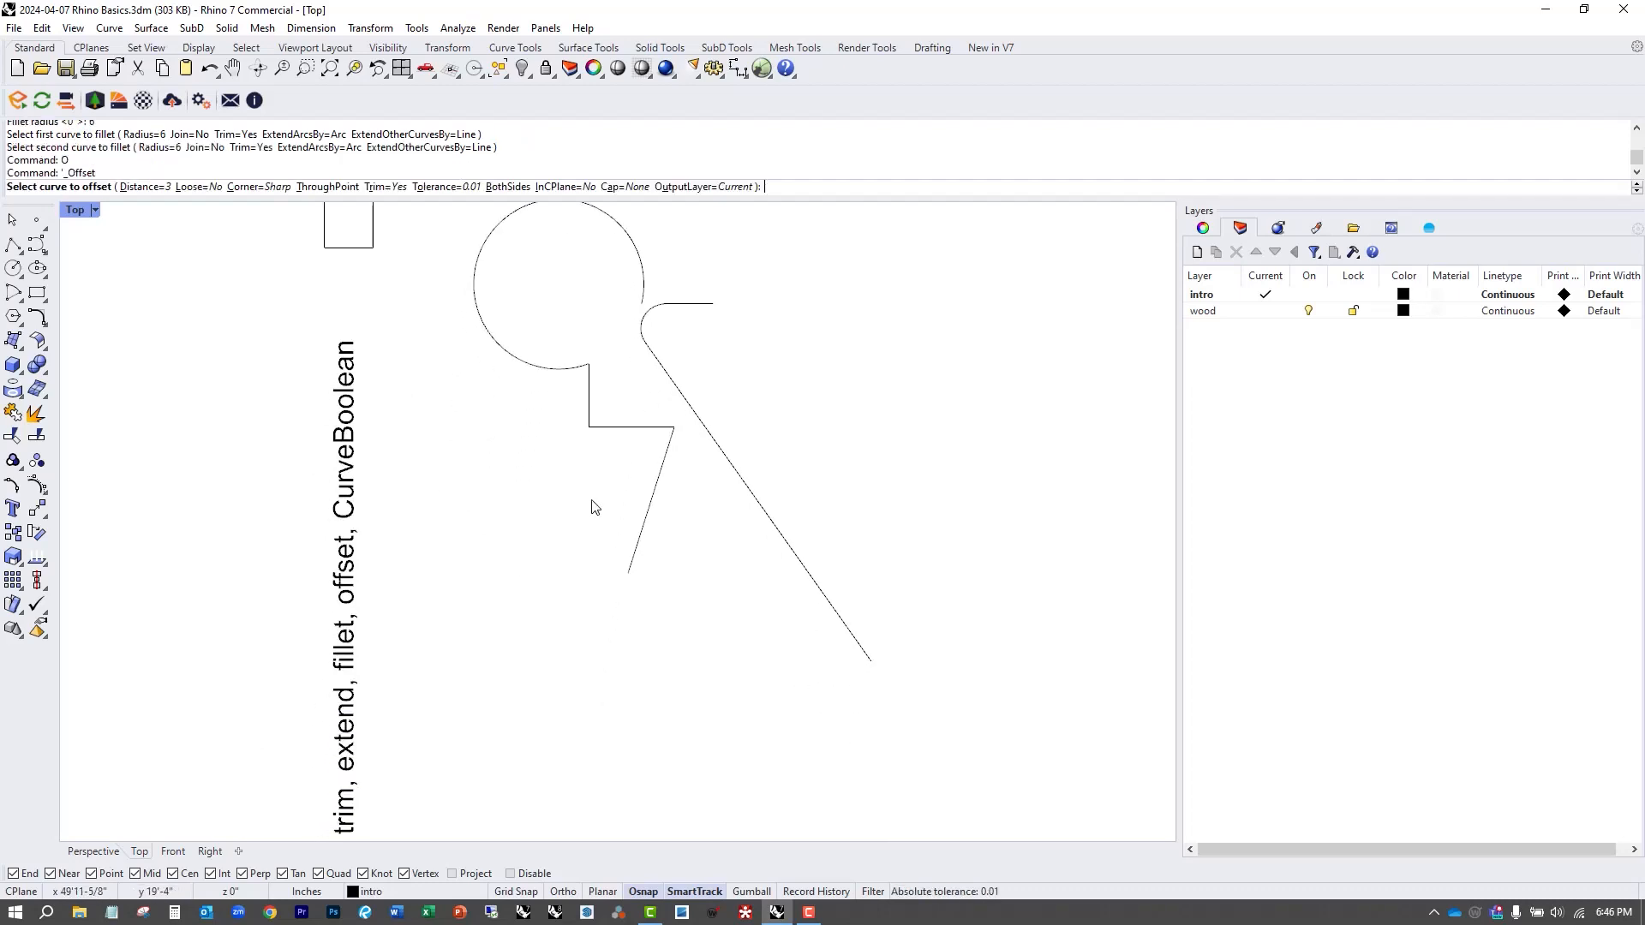
pyautogui.click(684, 410)
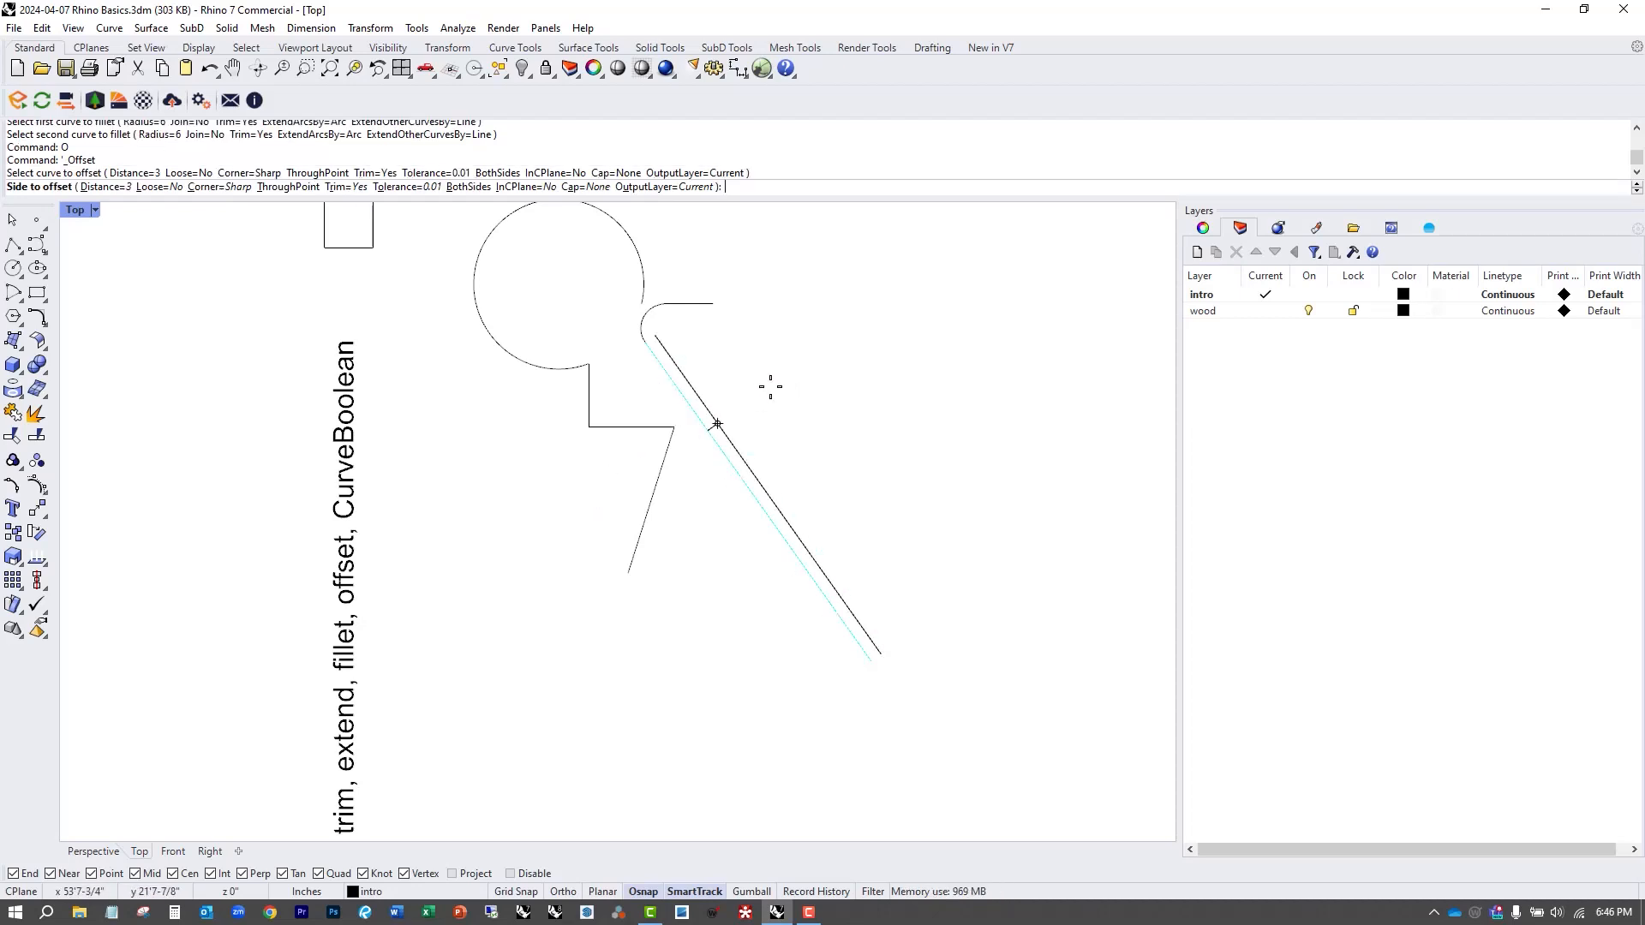
pyautogui.write('4')
pyautogui.press('Return')
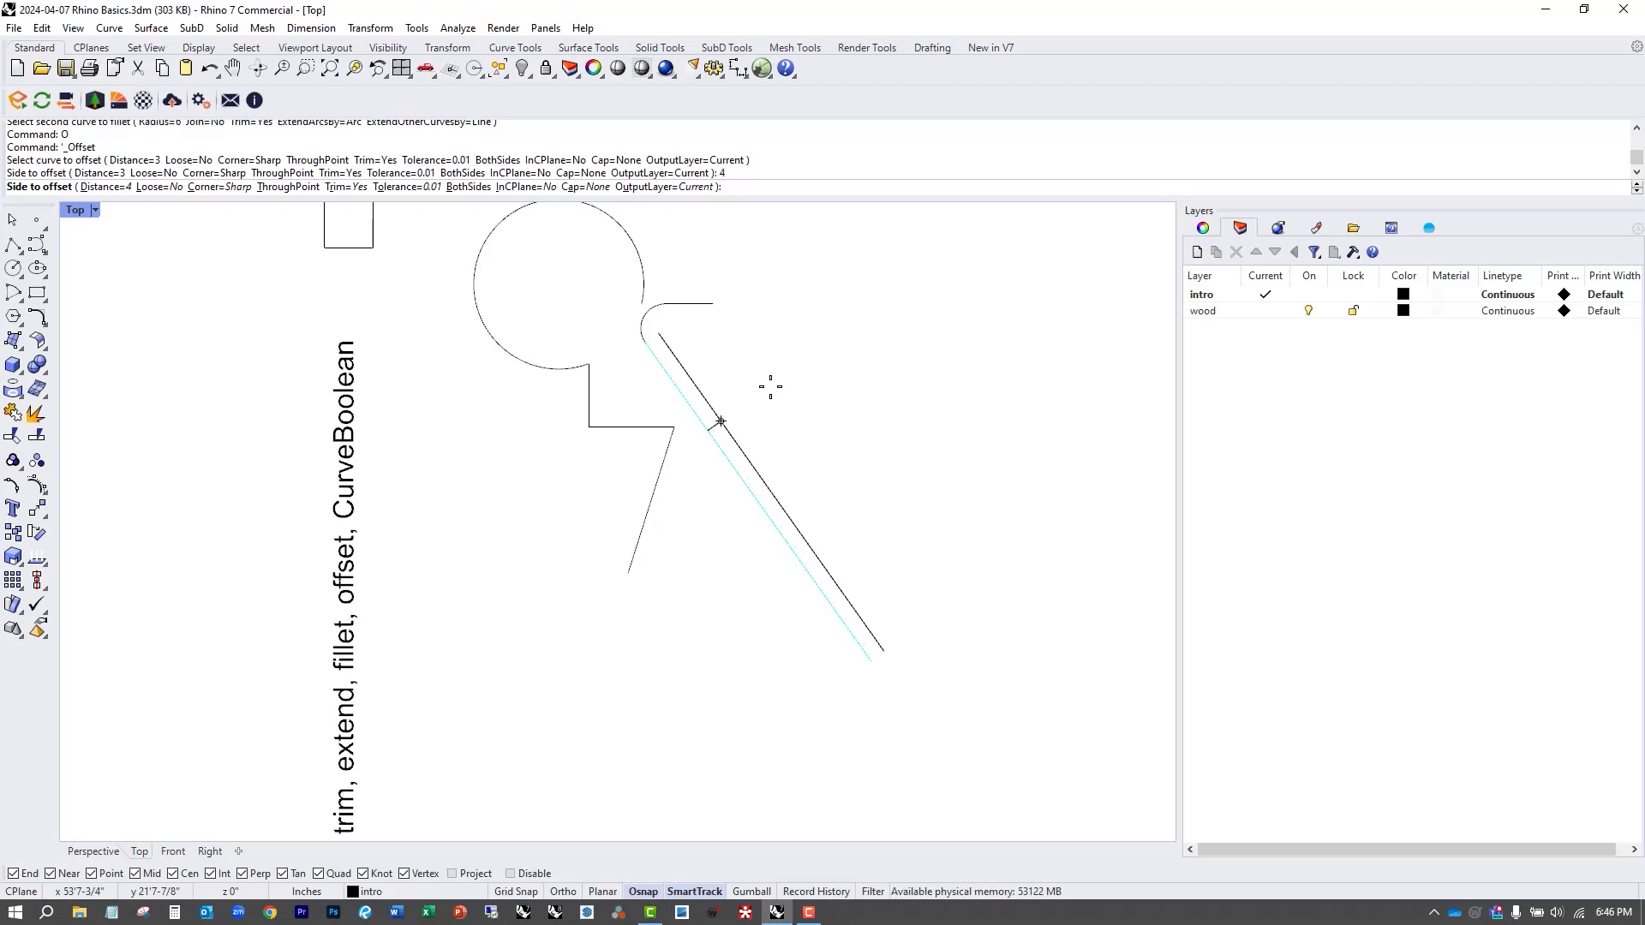
pyautogui.write('6')
pyautogui.press('Return')
pyautogui.write('8')
pyautogui.press('Return')
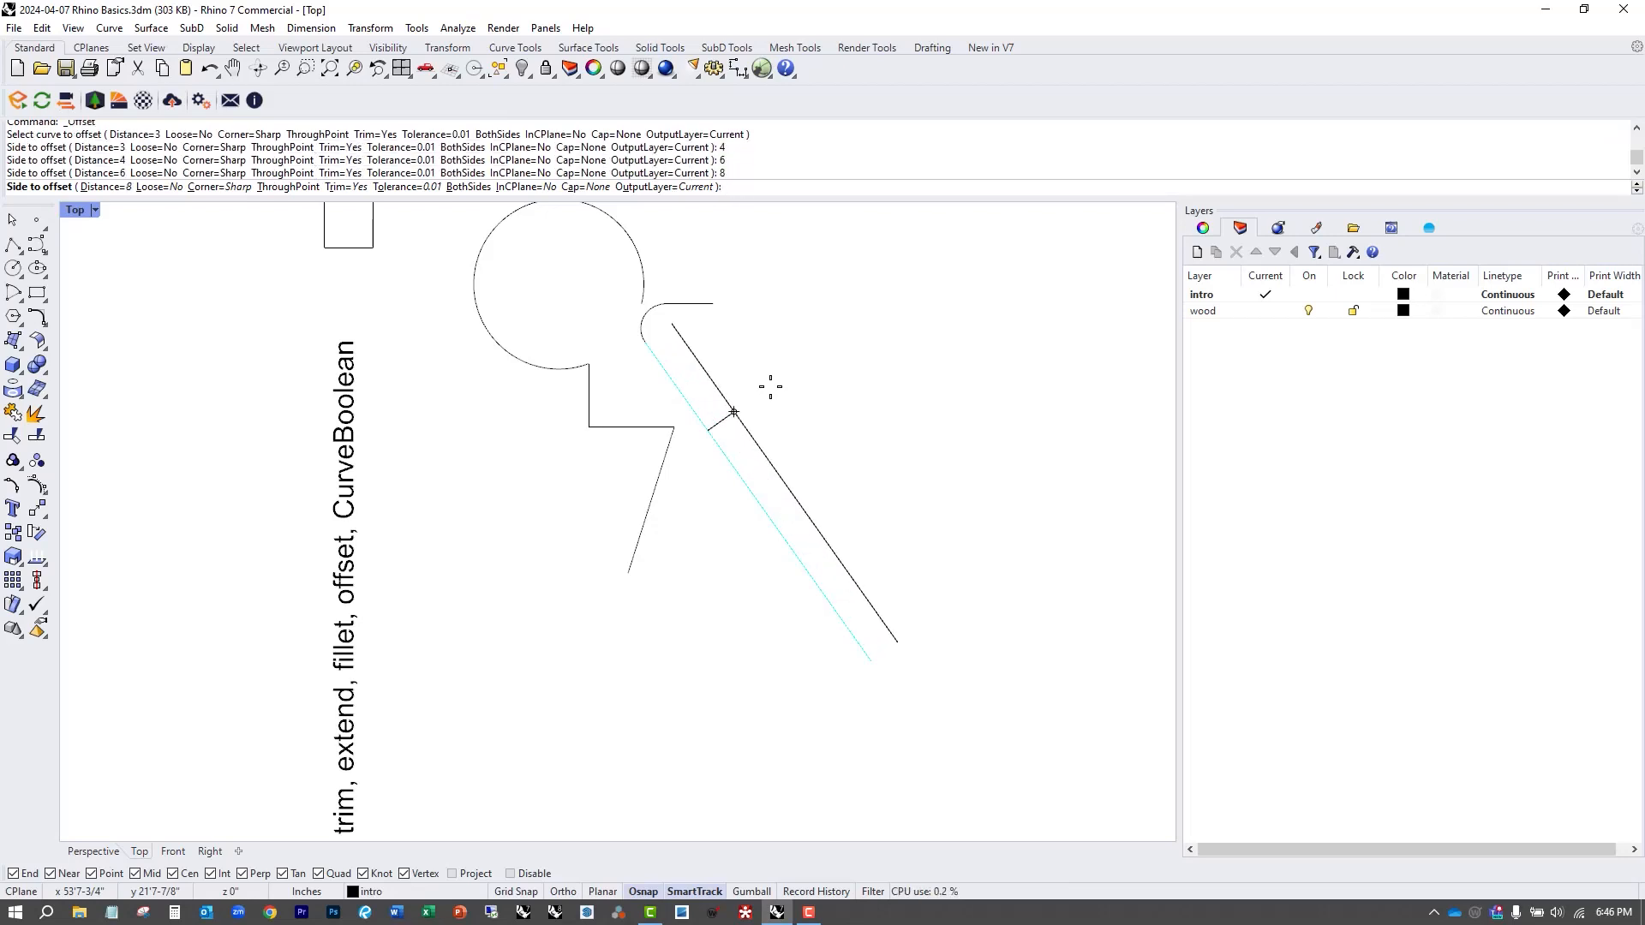
pyautogui.click(785, 391)
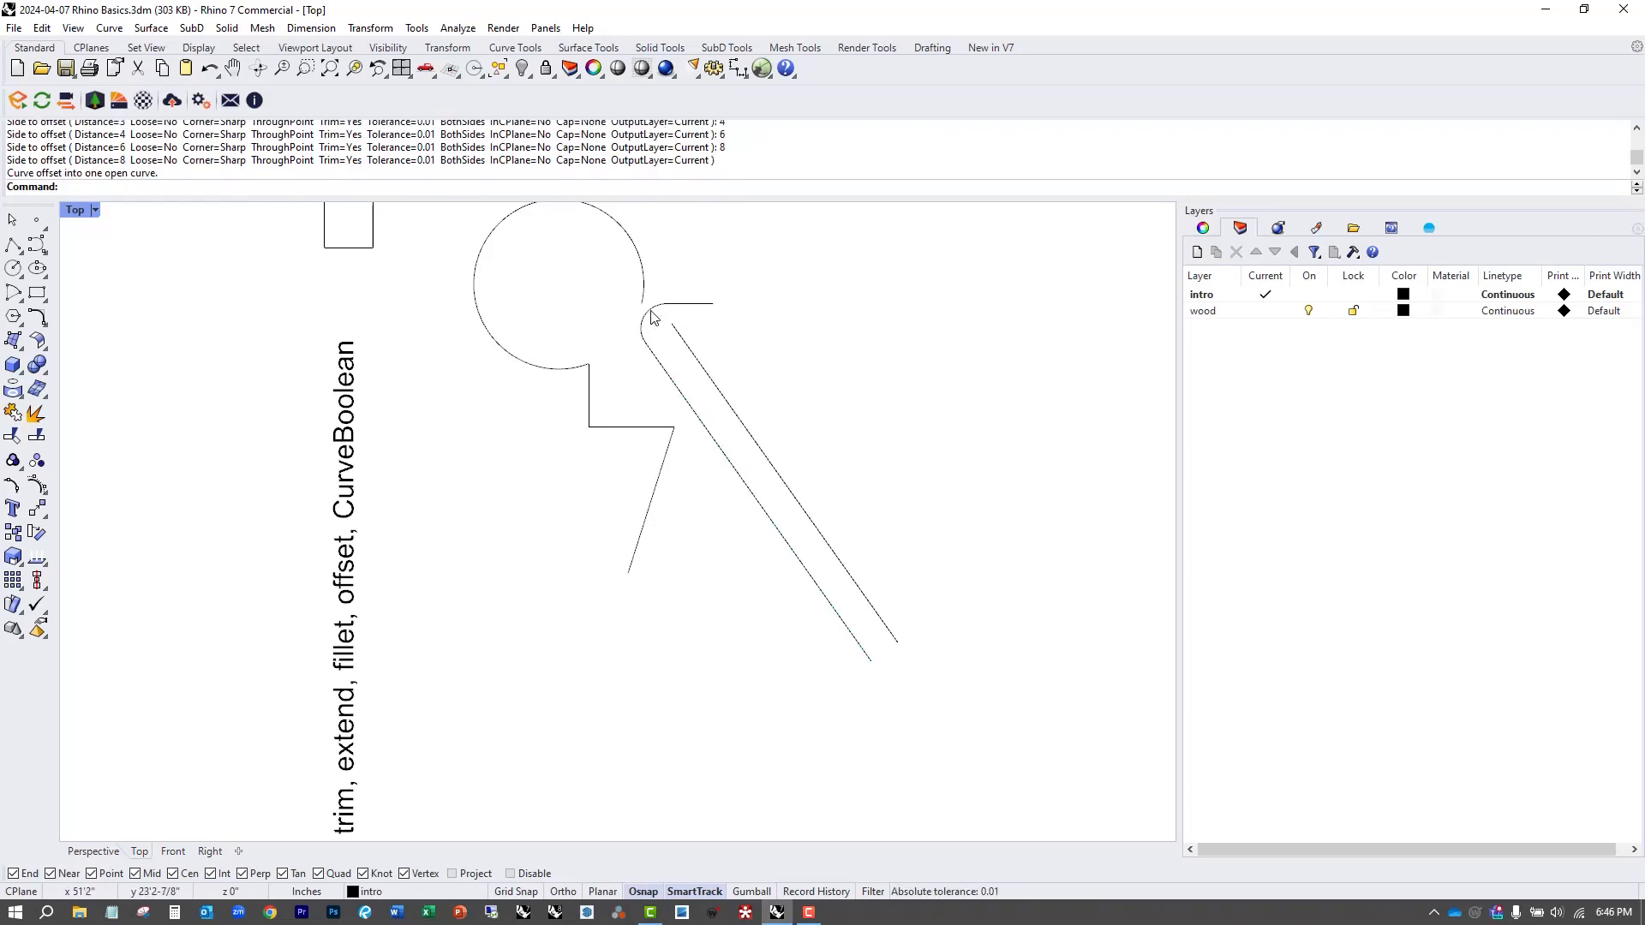
pyautogui.click(674, 340)
pyautogui.press('Delete')
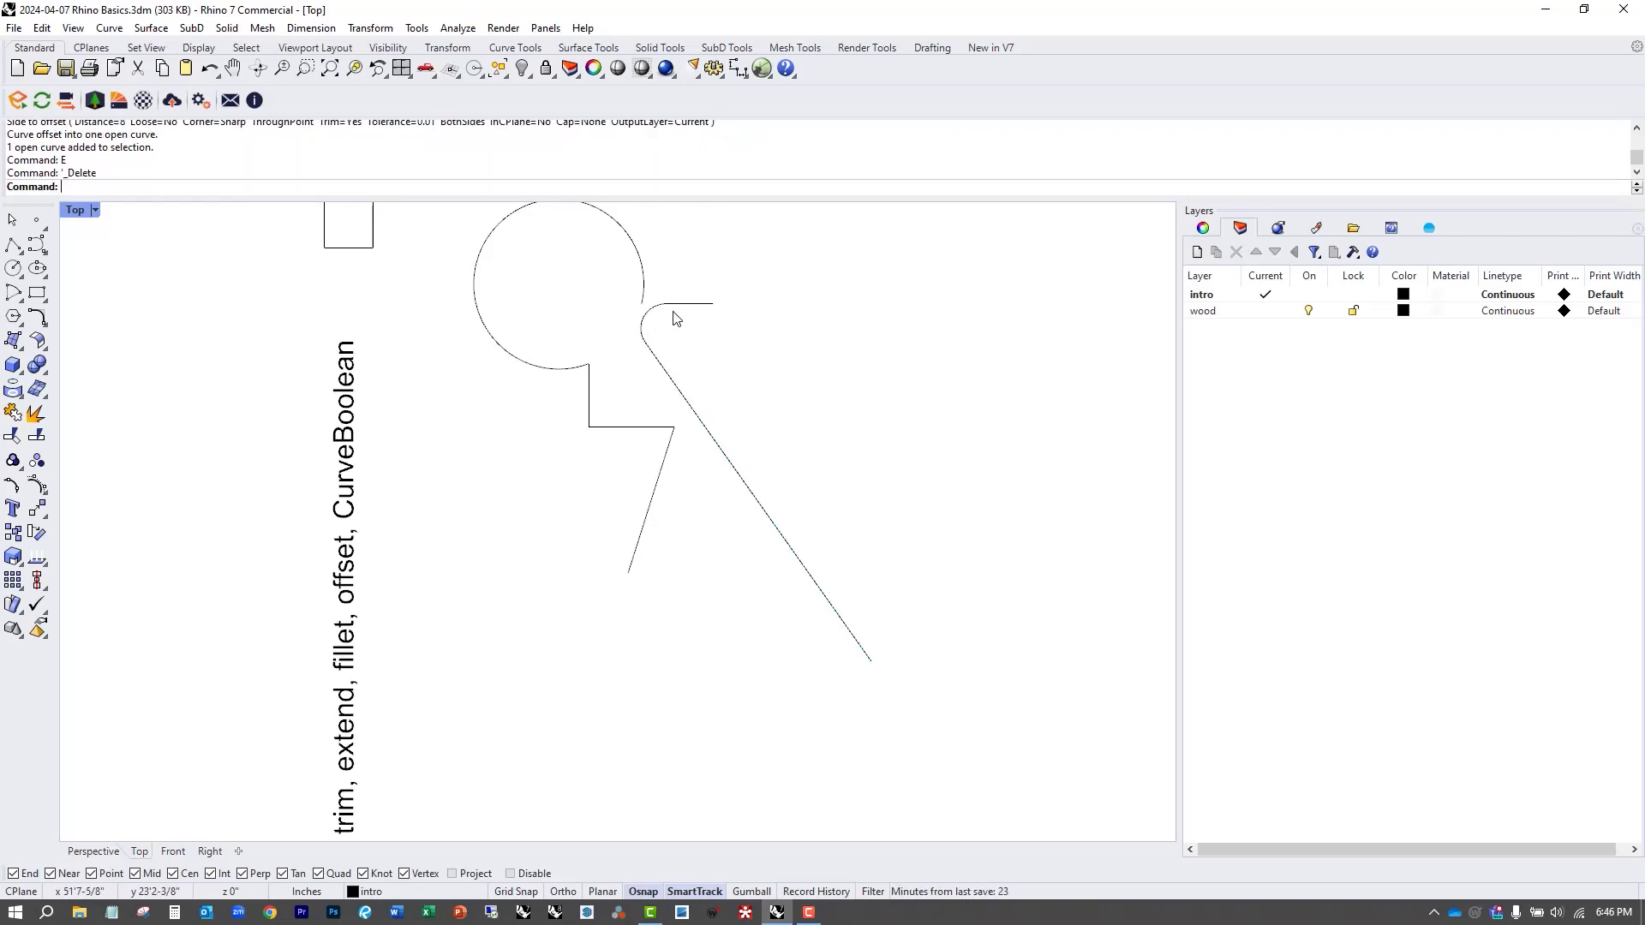
# Join the short horizontal segment, the fillet arc and the long diagonal line into one curve.
pyautogui.click(656, 311)
pyautogui.click(653, 317)
pyautogui.click(654, 358)
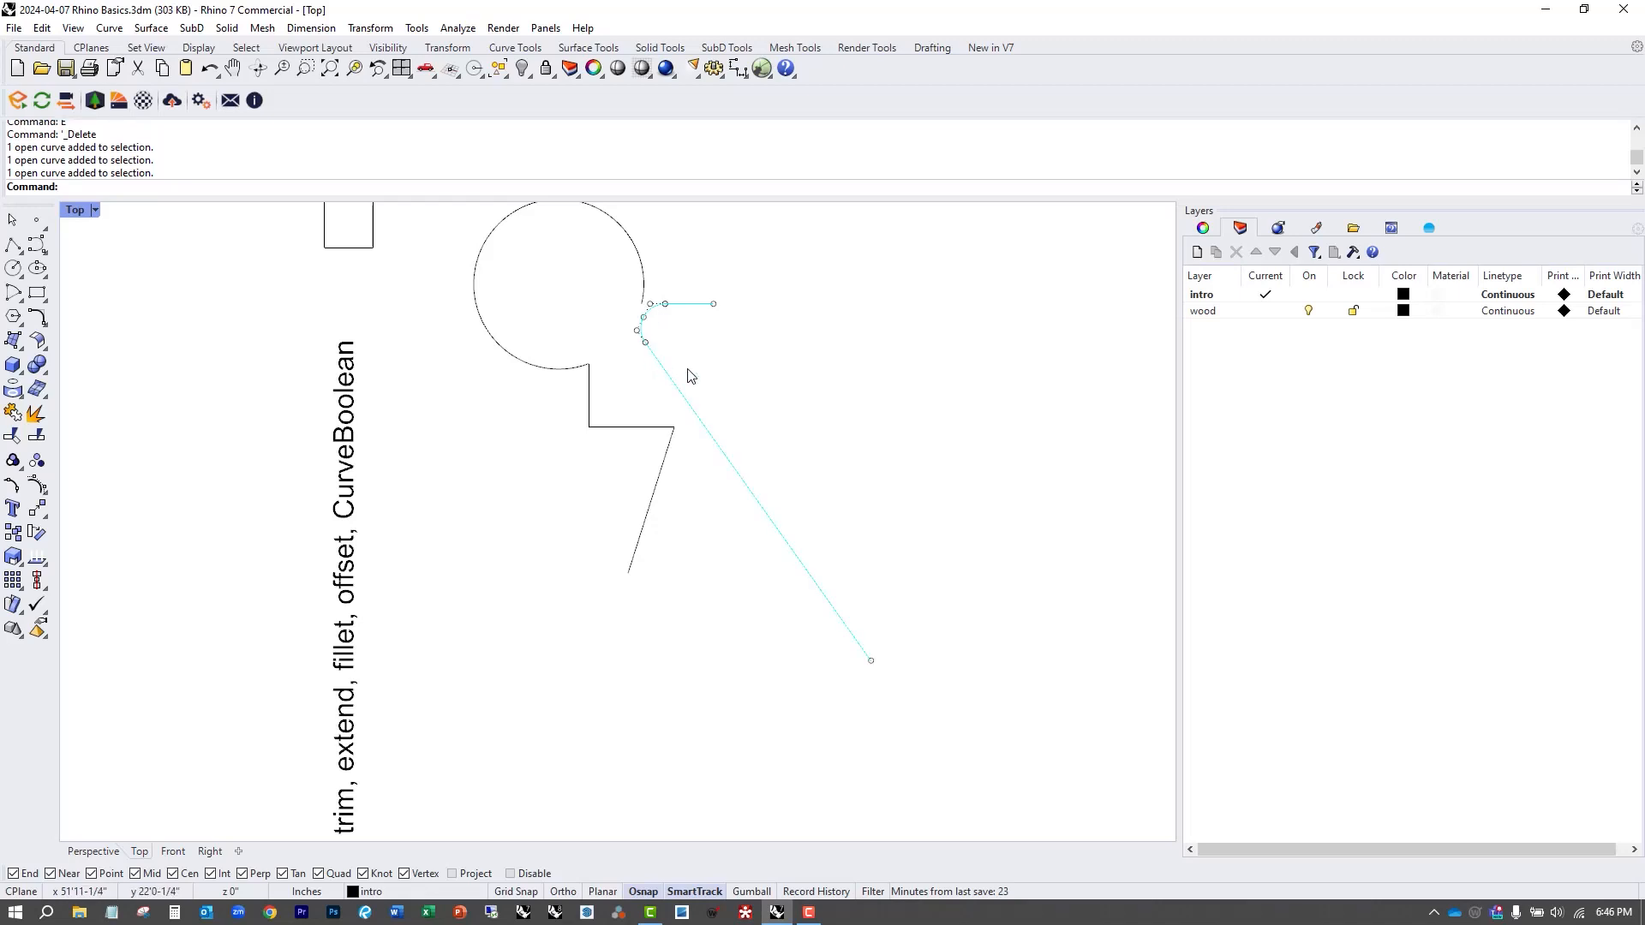
pyautogui.write('Join')
pyautogui.press('Return')
# Offset the joined curve 2 inches toward its inner side.
pyautogui.write('O')
pyautogui.press('Return')
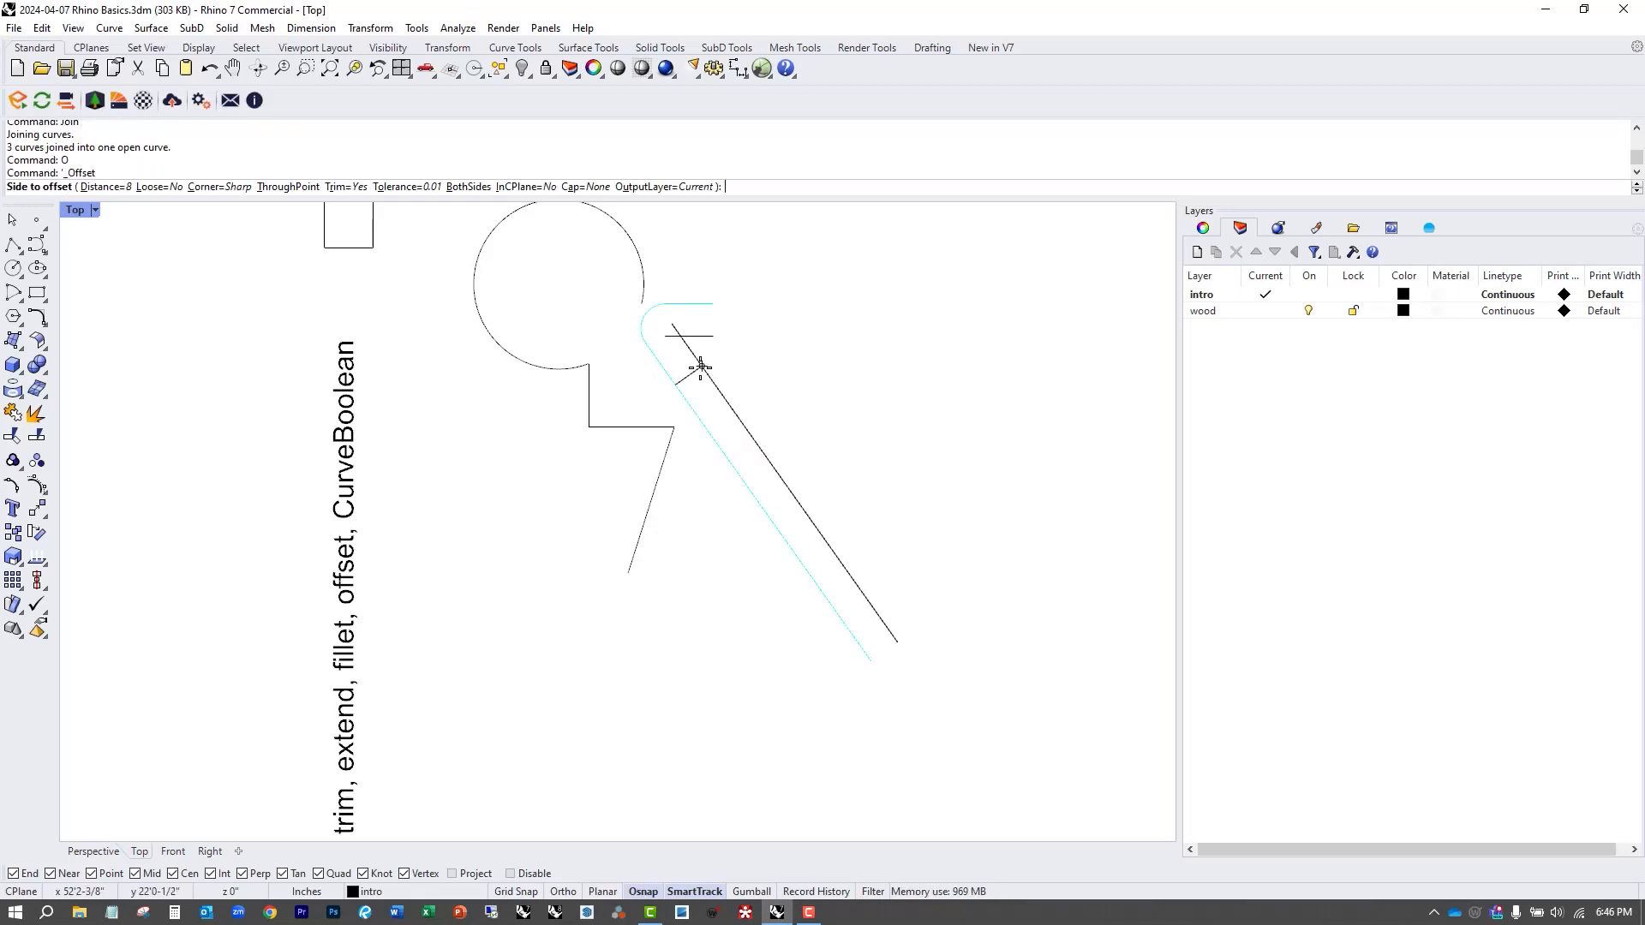
pyautogui.scroll(2, 698, 364)
pyautogui.write('2')
pyautogui.press('Return')
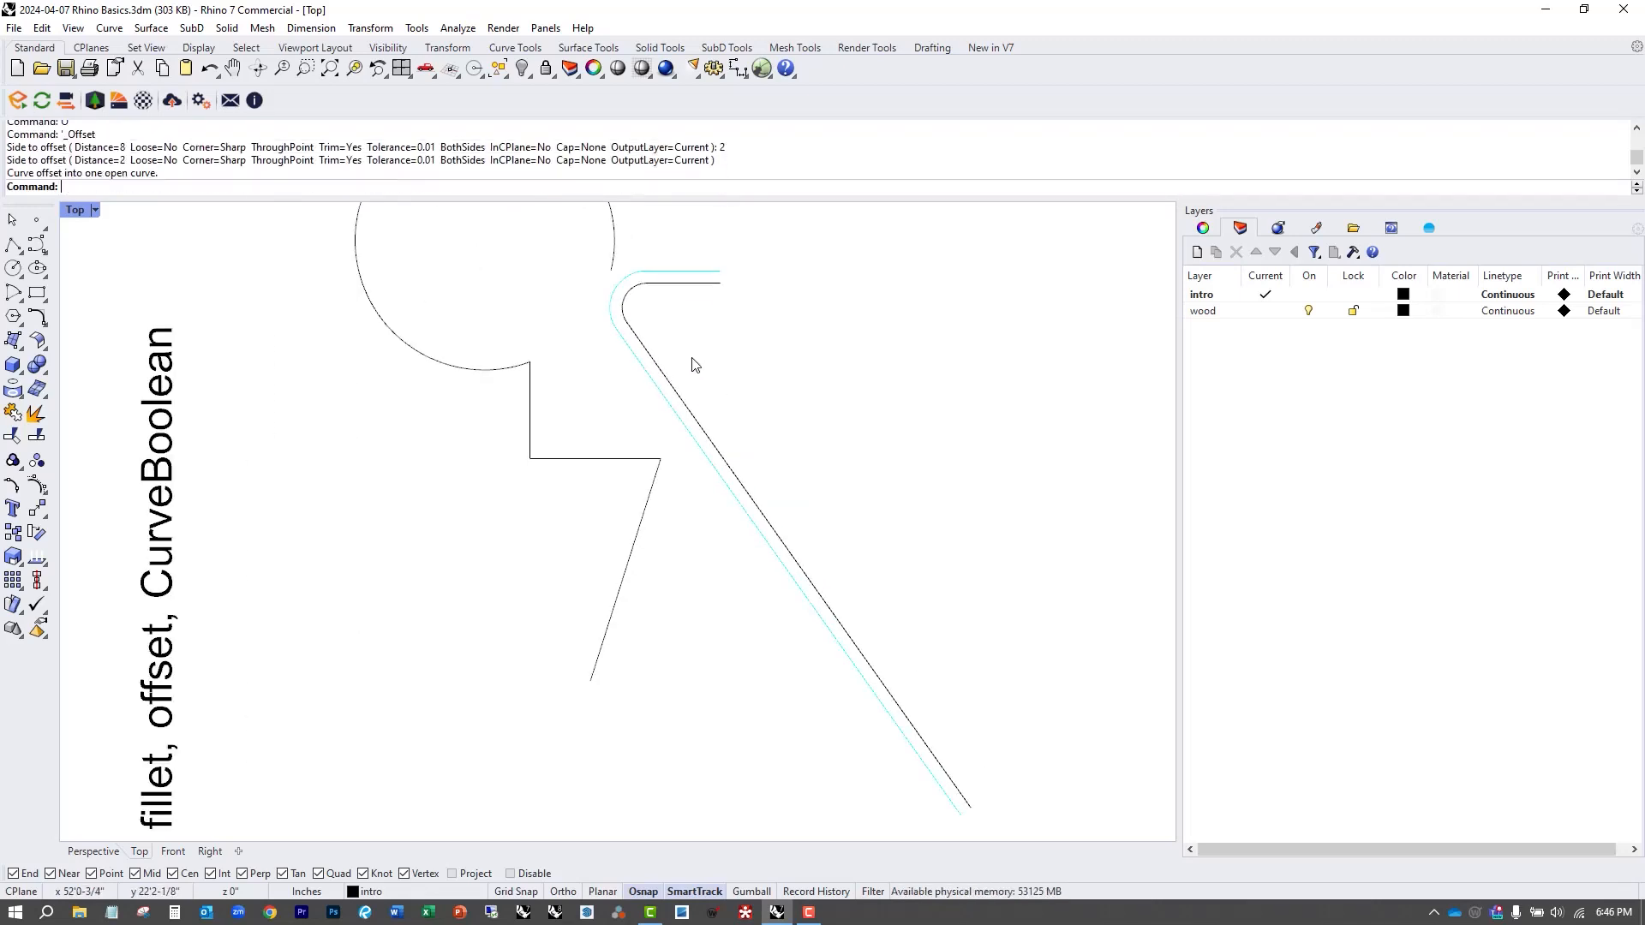
pyautogui.click(749, 411)
pyautogui.scroll(-2, 710, 414)
pyautogui.scroll(-2, 809, 444)
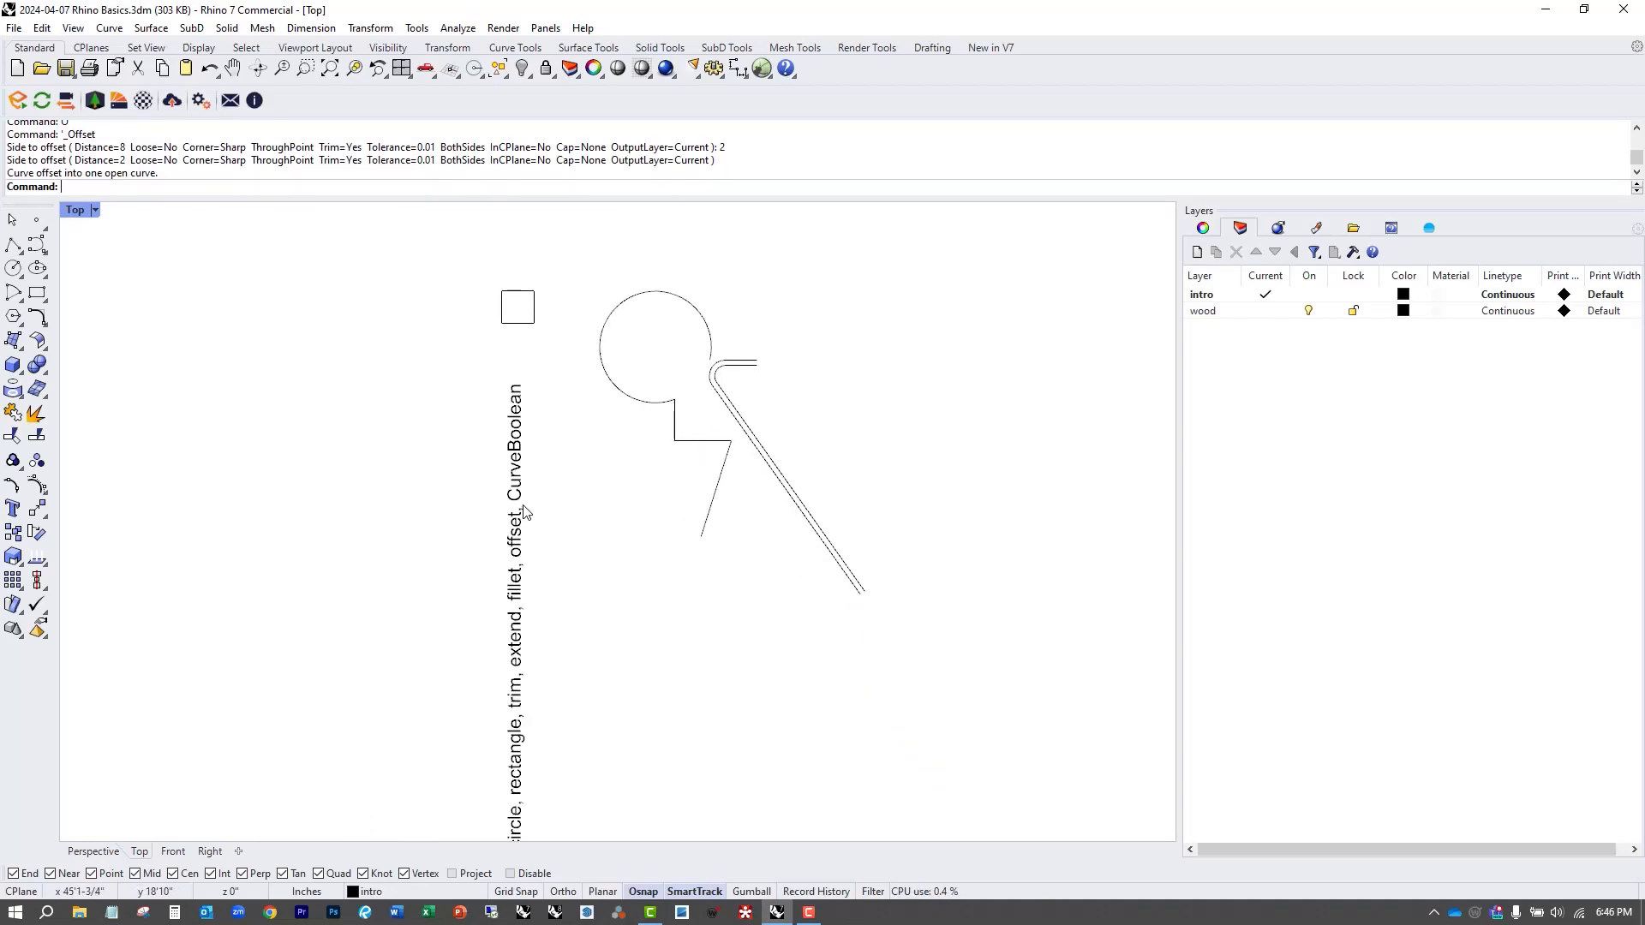
# Draw a slanted line crossing both the zigzag's lower leg and the long diagonal.
pyautogui.write('l')
pyautogui.press('Return')
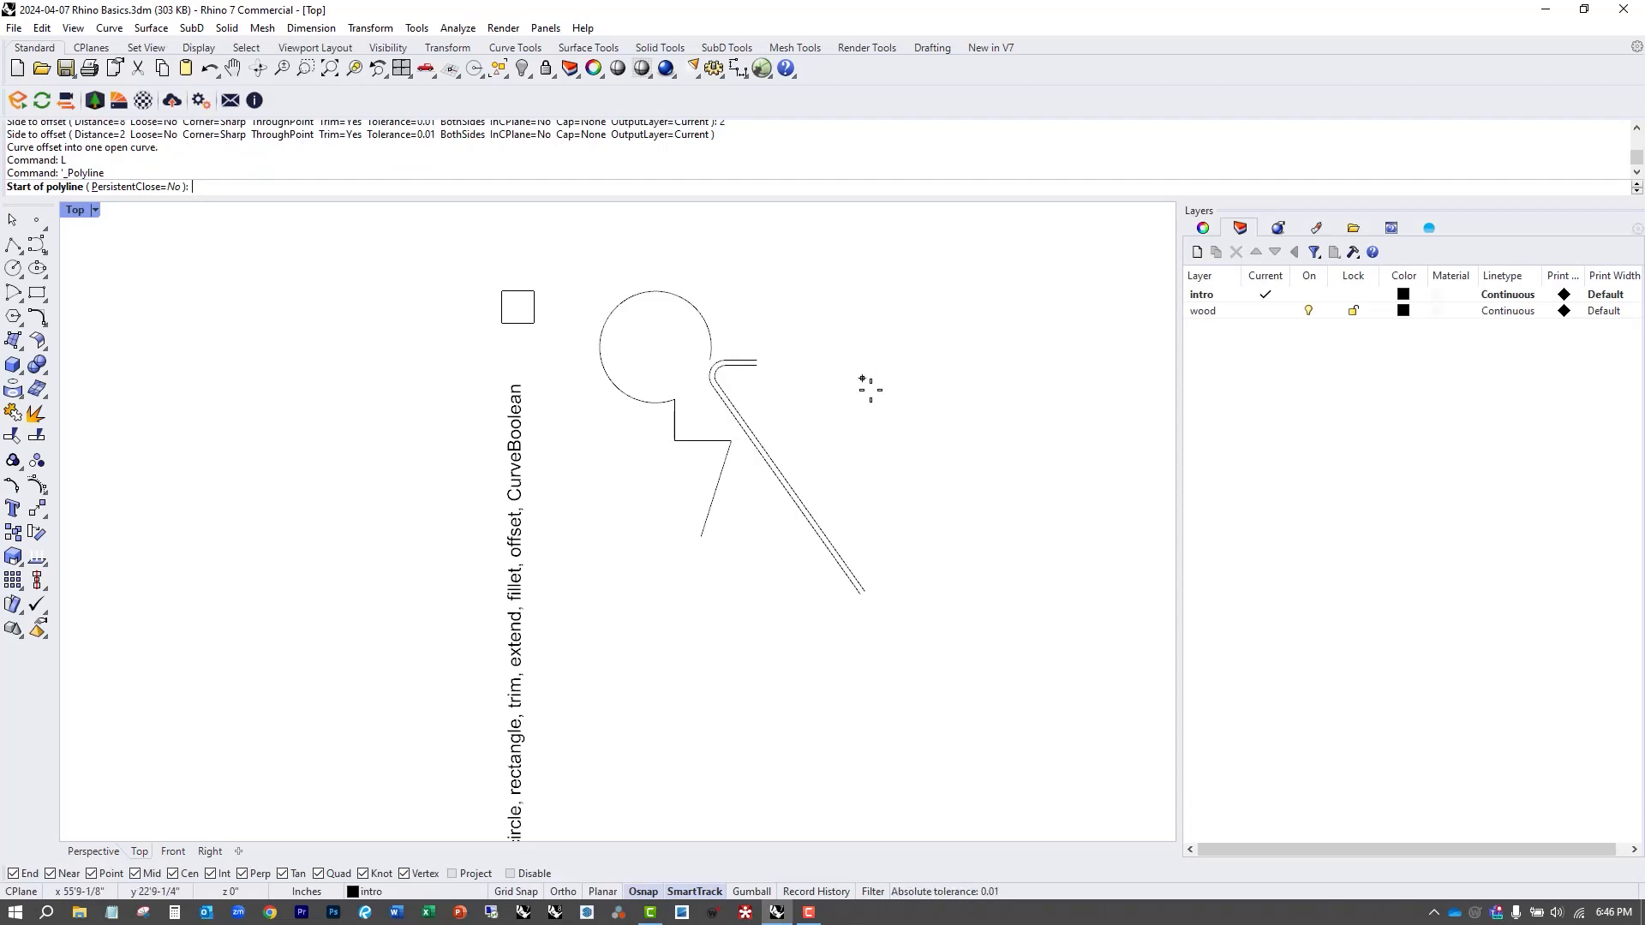
pyautogui.click(890, 430)
pyautogui.click(596, 504)
pyautogui.press('Return')
pyautogui.press('Return')
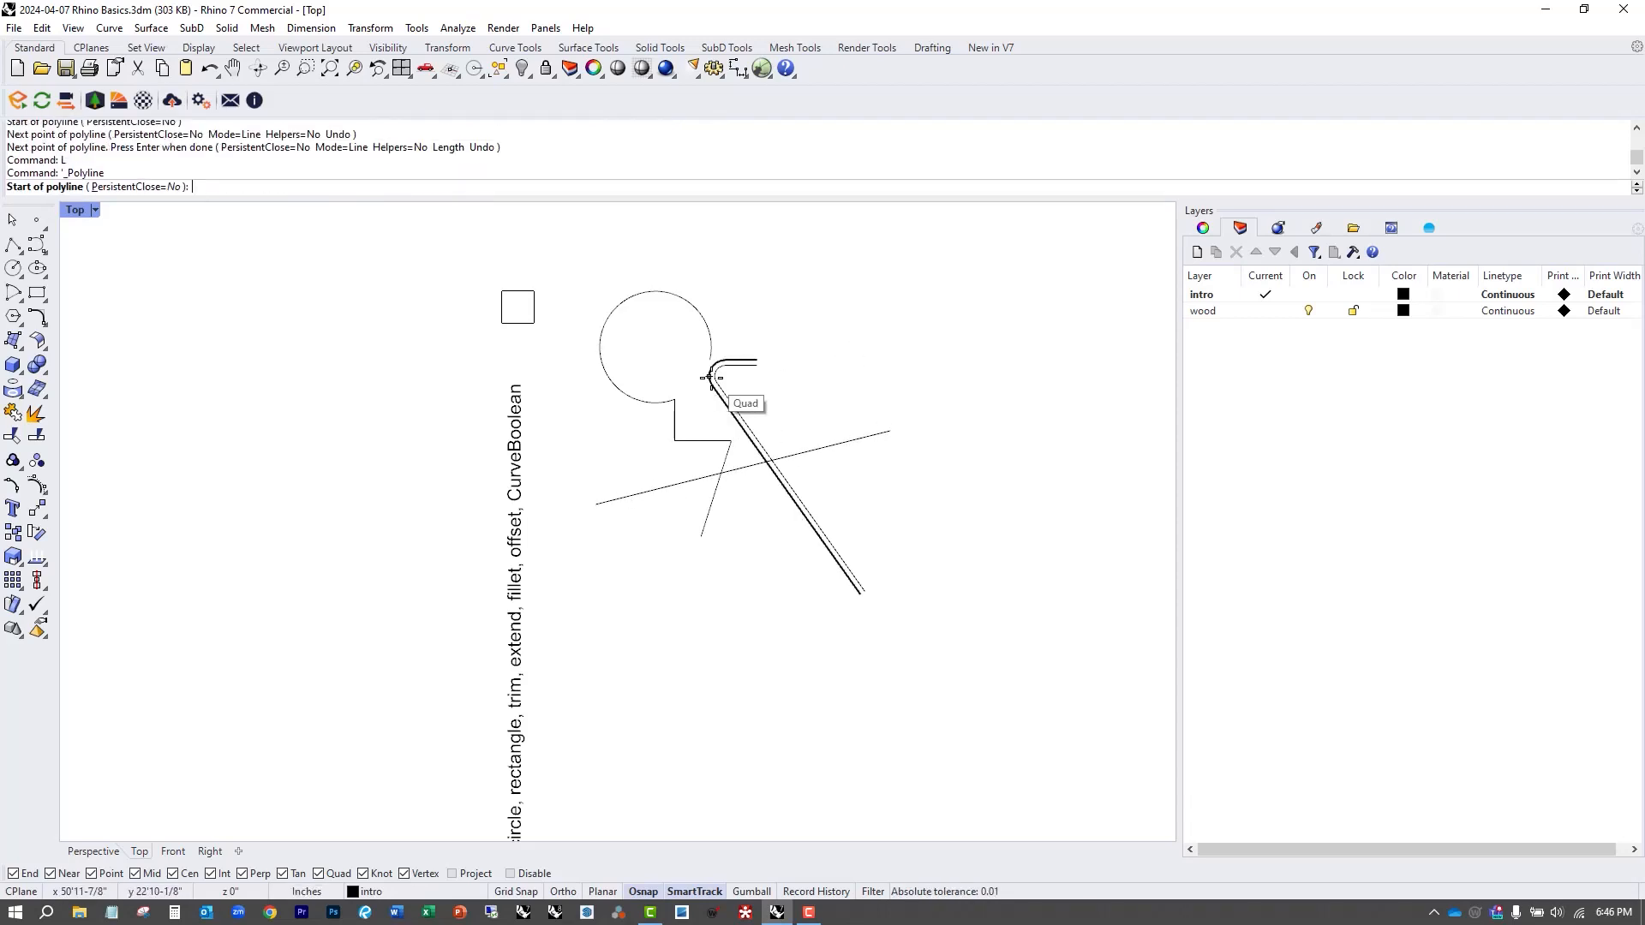
pyautogui.press('Escape')
# Delete the 2-inch offset copy of the joined curve.
pyautogui.click(724, 397)
pyautogui.write('e')
pyautogui.press('Return')
pyautogui.scroll(3, 641, 404)
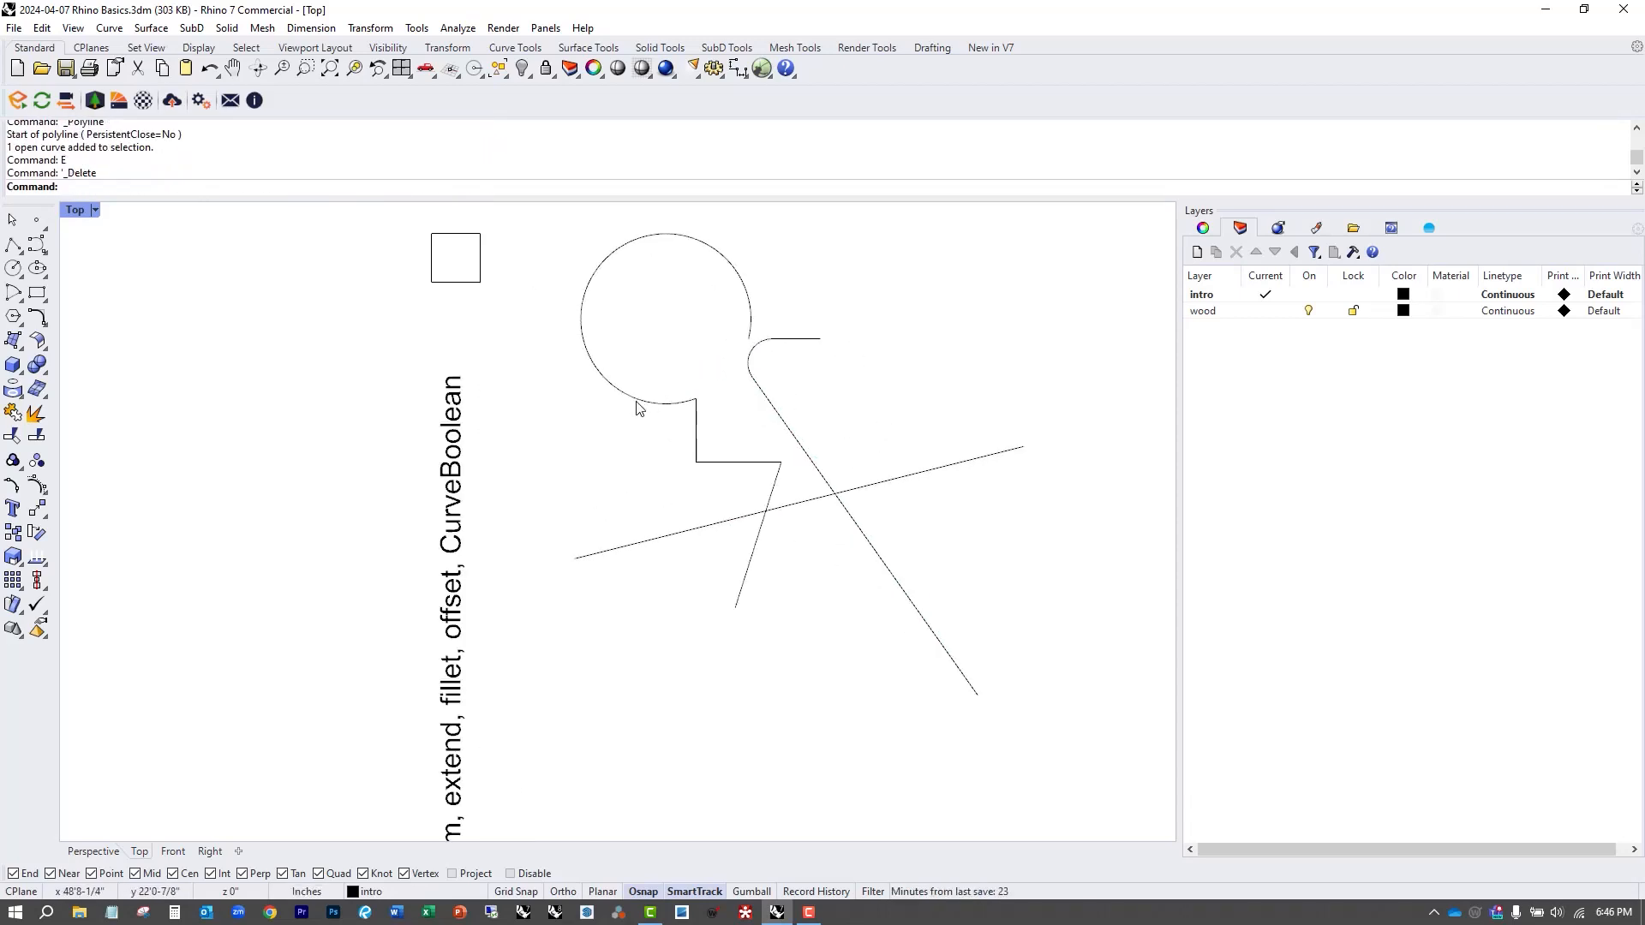
# Draw a second slanted line just below the circle, crossing the vertical segment and the upper part of the long diagonal.
pyautogui.write('l')
pyautogui.press('Return')
pyautogui.click(599, 425)
pyautogui.click(890, 381)
pyautogui.press('Return')
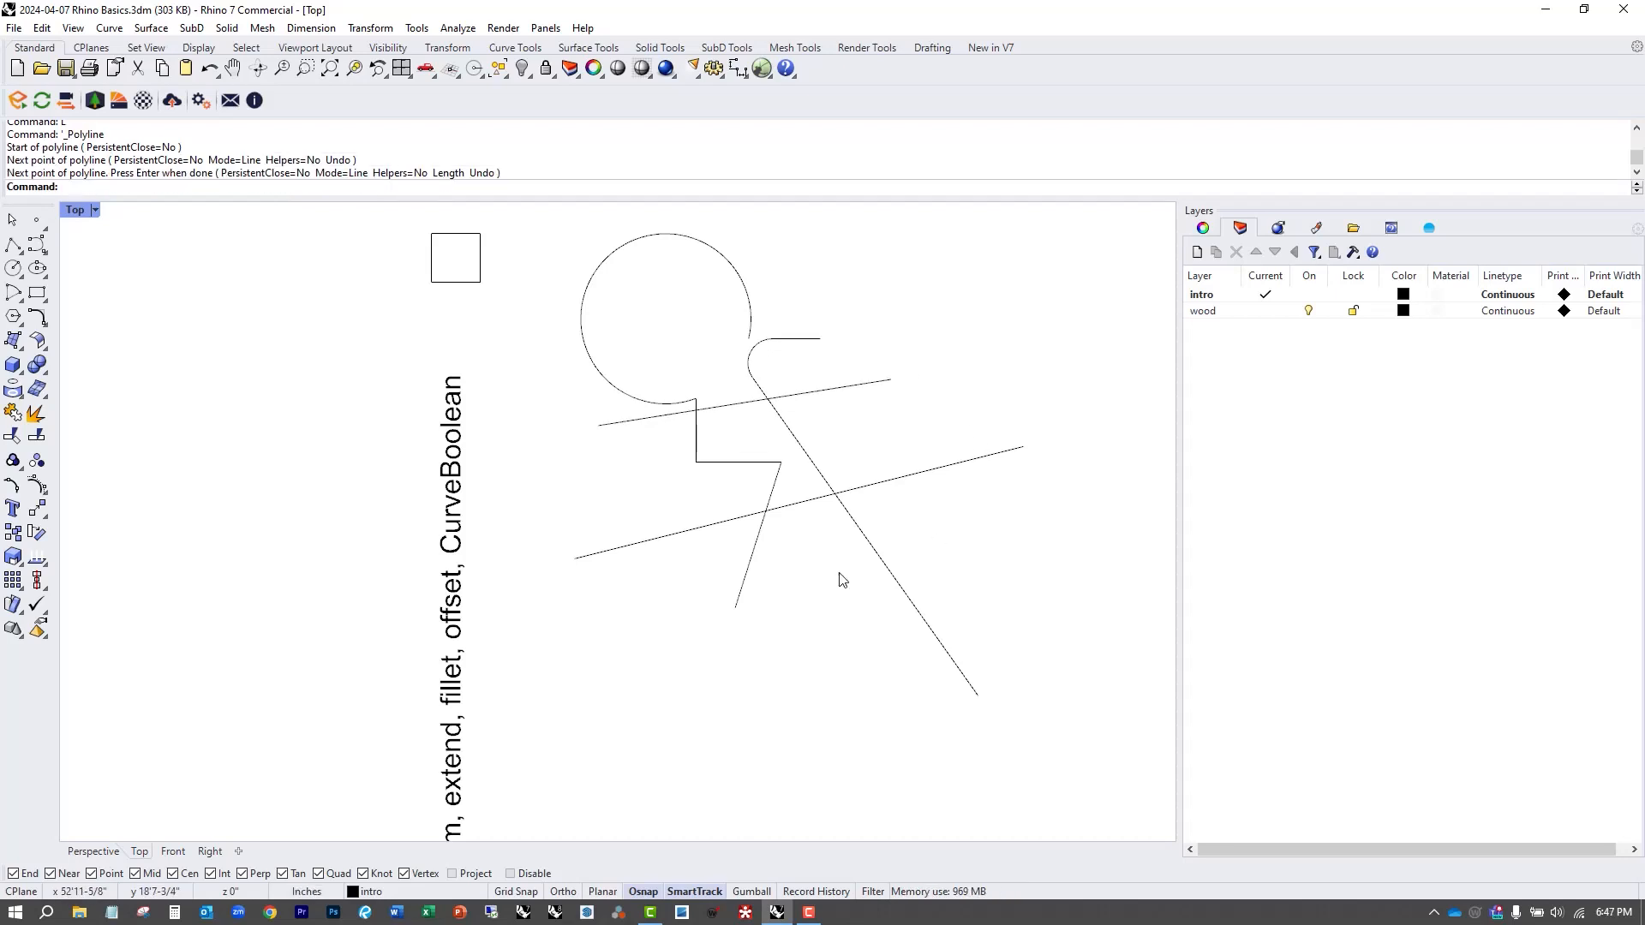
# Use CurveBoolean on all the crossing curves to create a closed outline of the region between the two slanted lines, zigzag and diagonal.
pyautogui.moveTo(846, 577); pyautogui.dragTo(787, 610, button='right')
pyautogui.scroll(4, 787, 610)
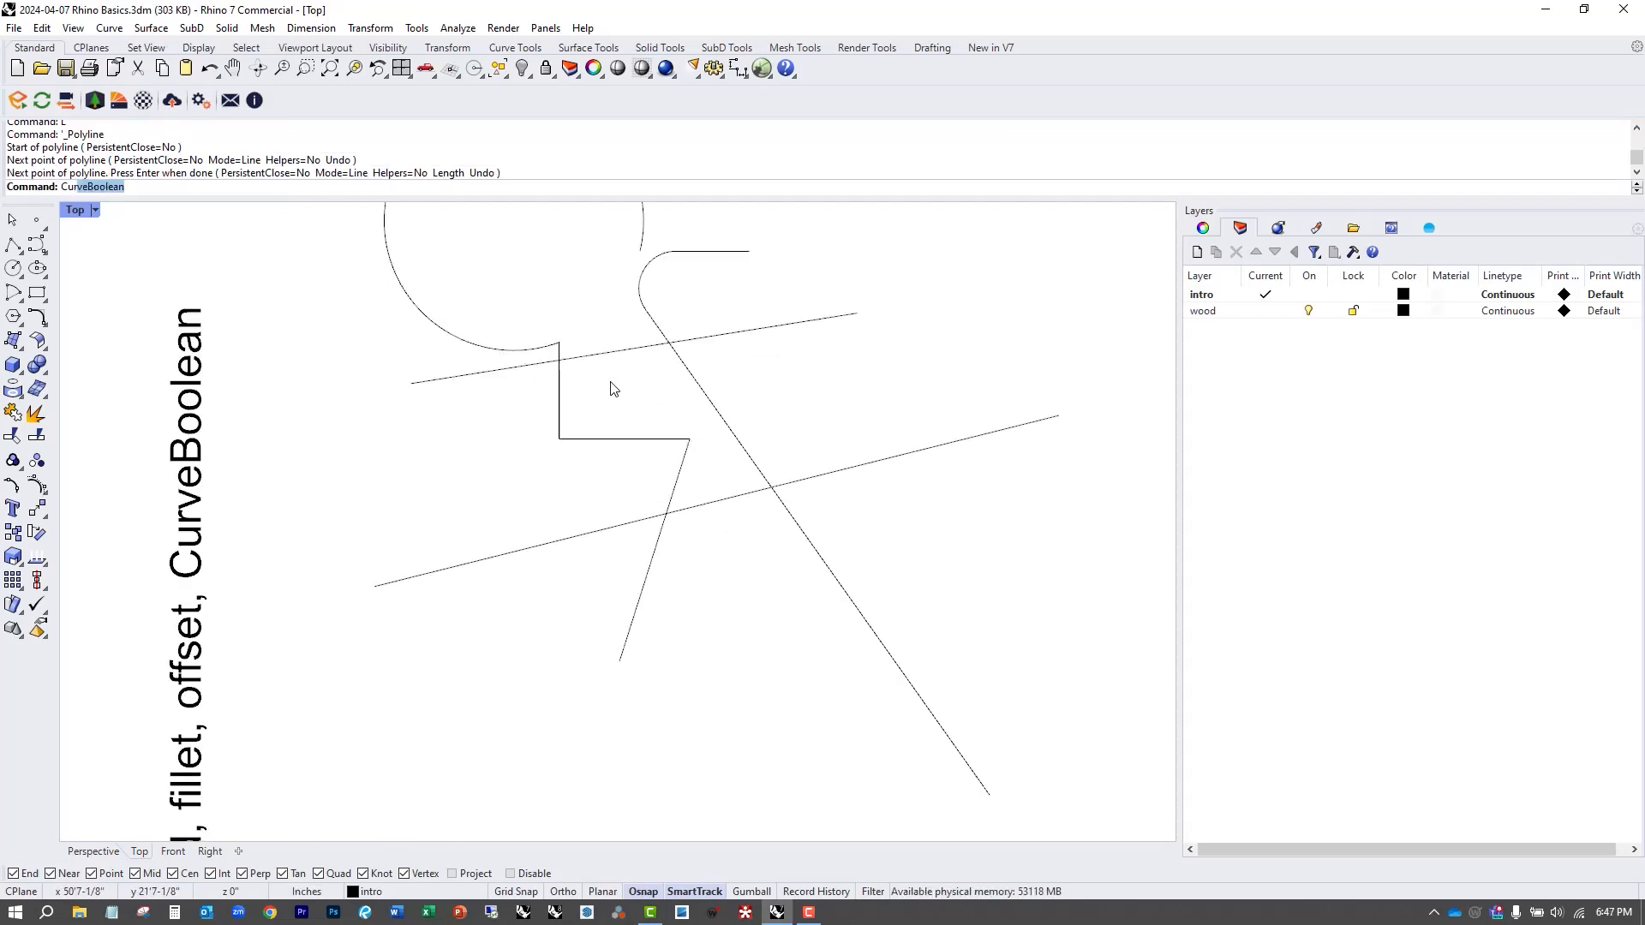
pyautogui.write('Curv')
pyautogui.press('Return')
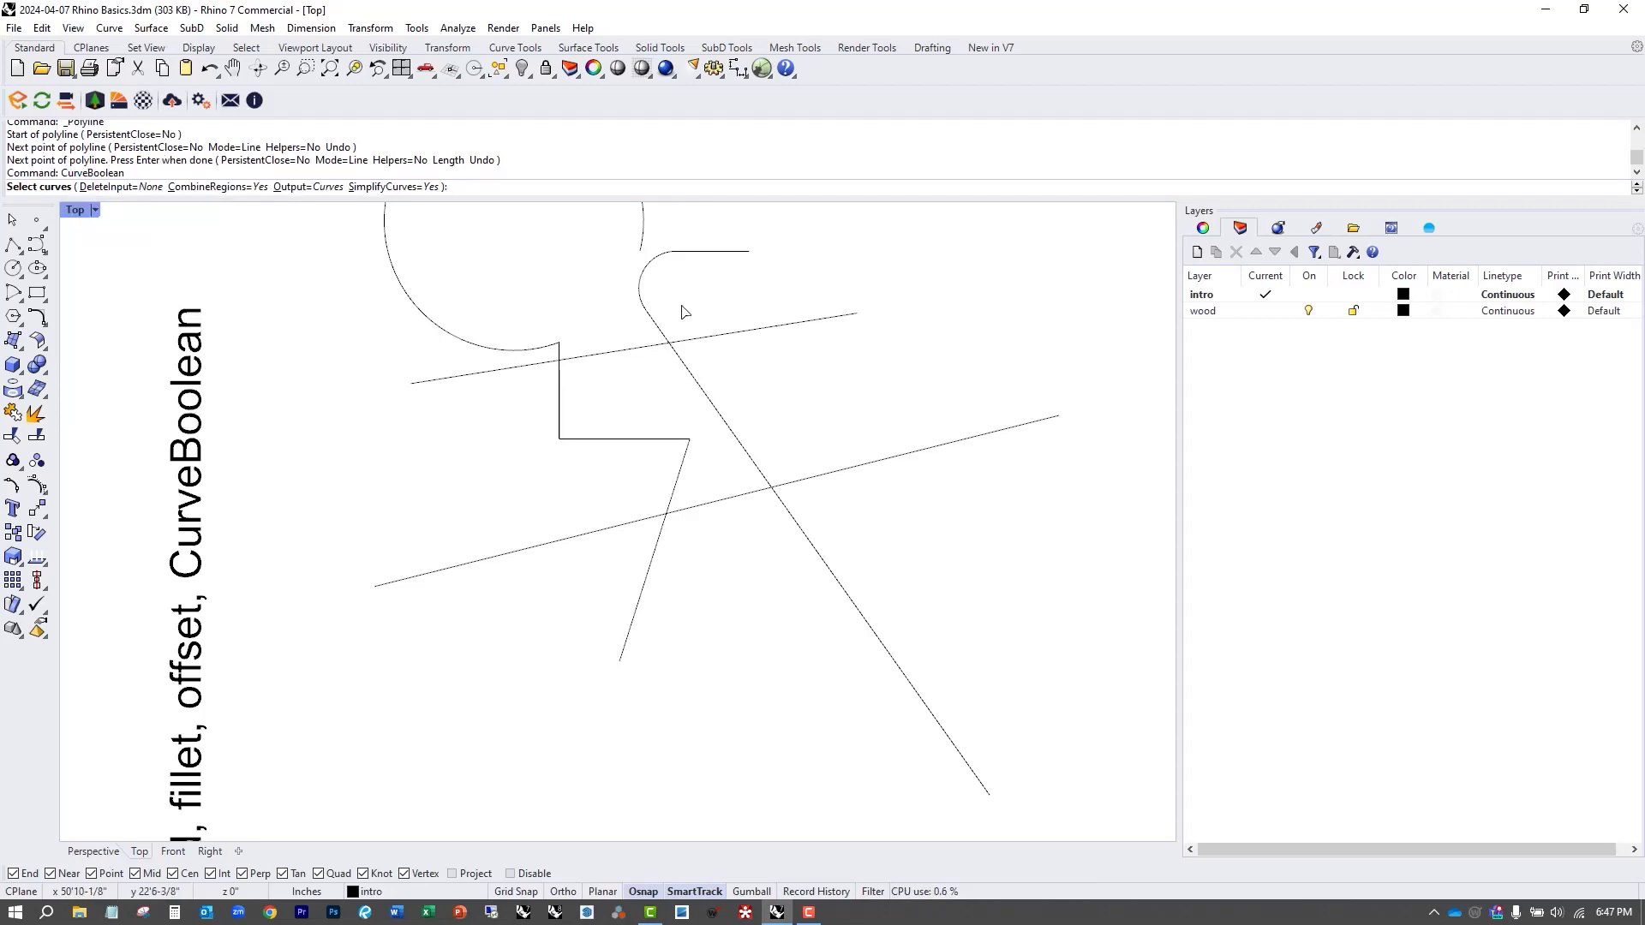
pyautogui.moveTo(1061, 244); pyautogui.dragTo(327, 630)
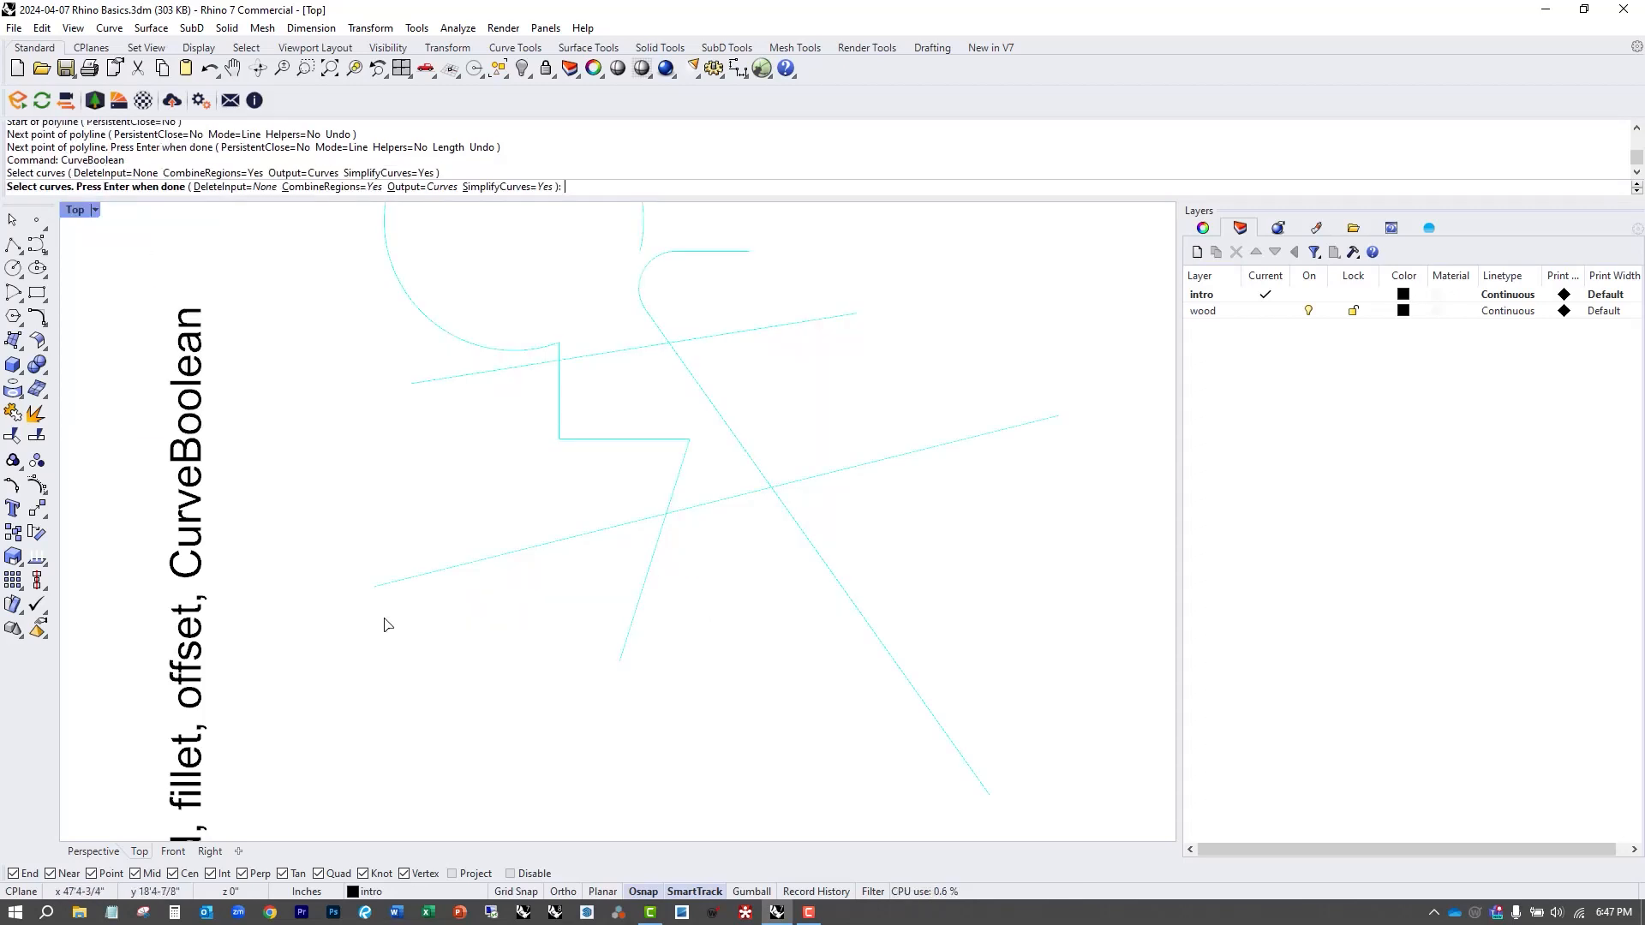
pyautogui.press('Return')
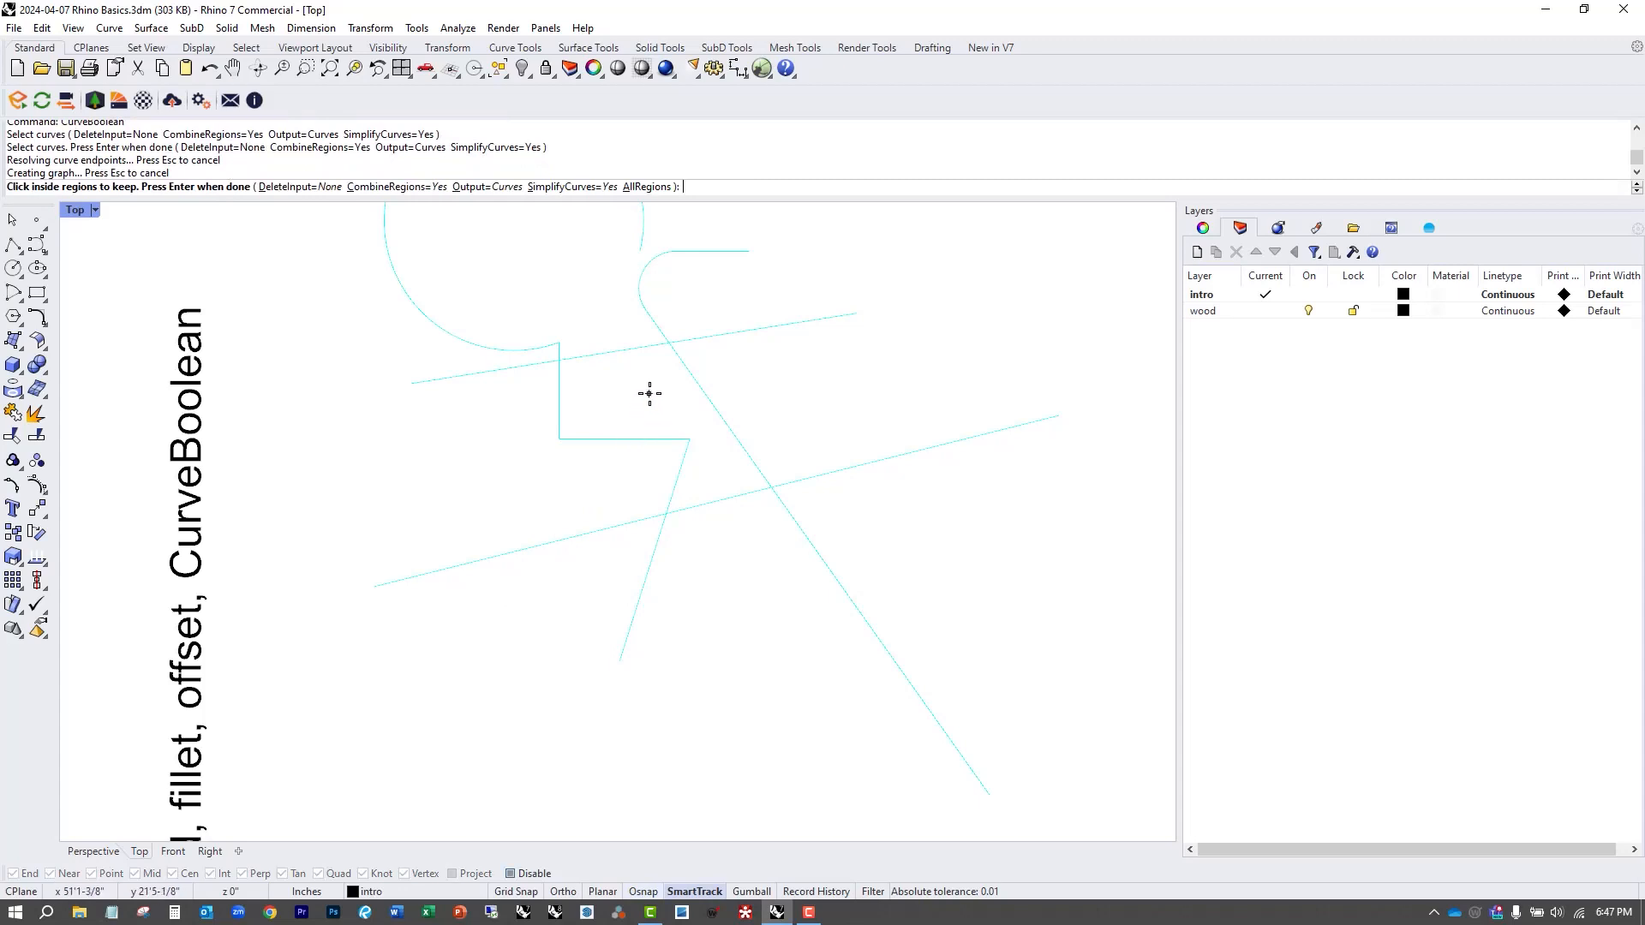
pyautogui.click(650, 391)
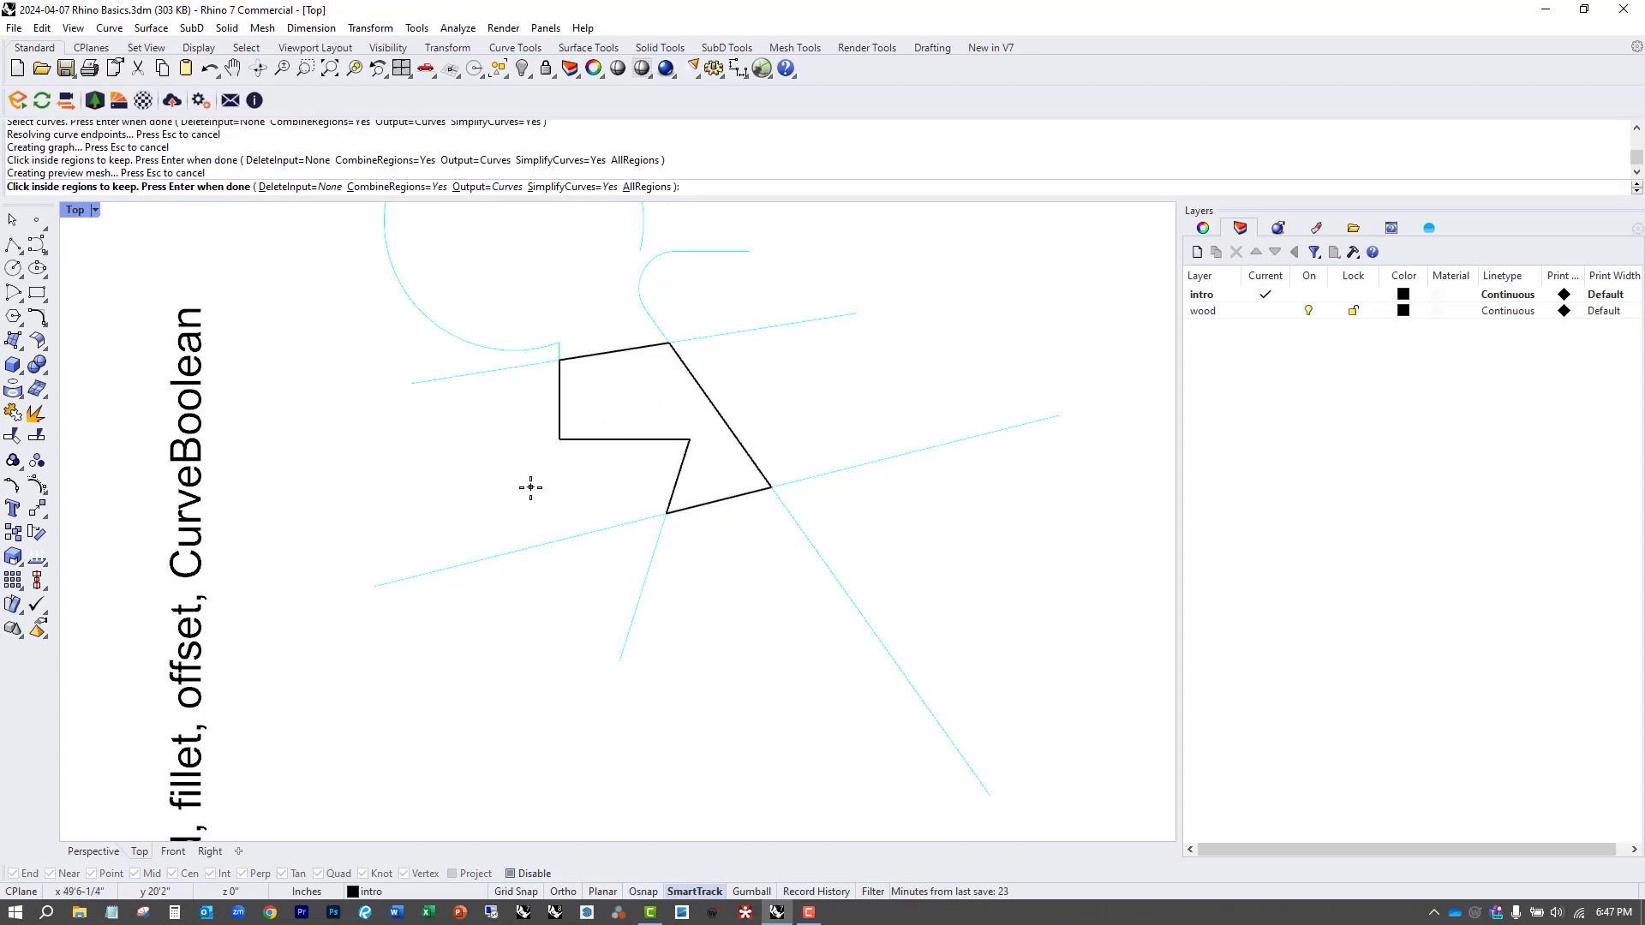
pyautogui.press('Return')
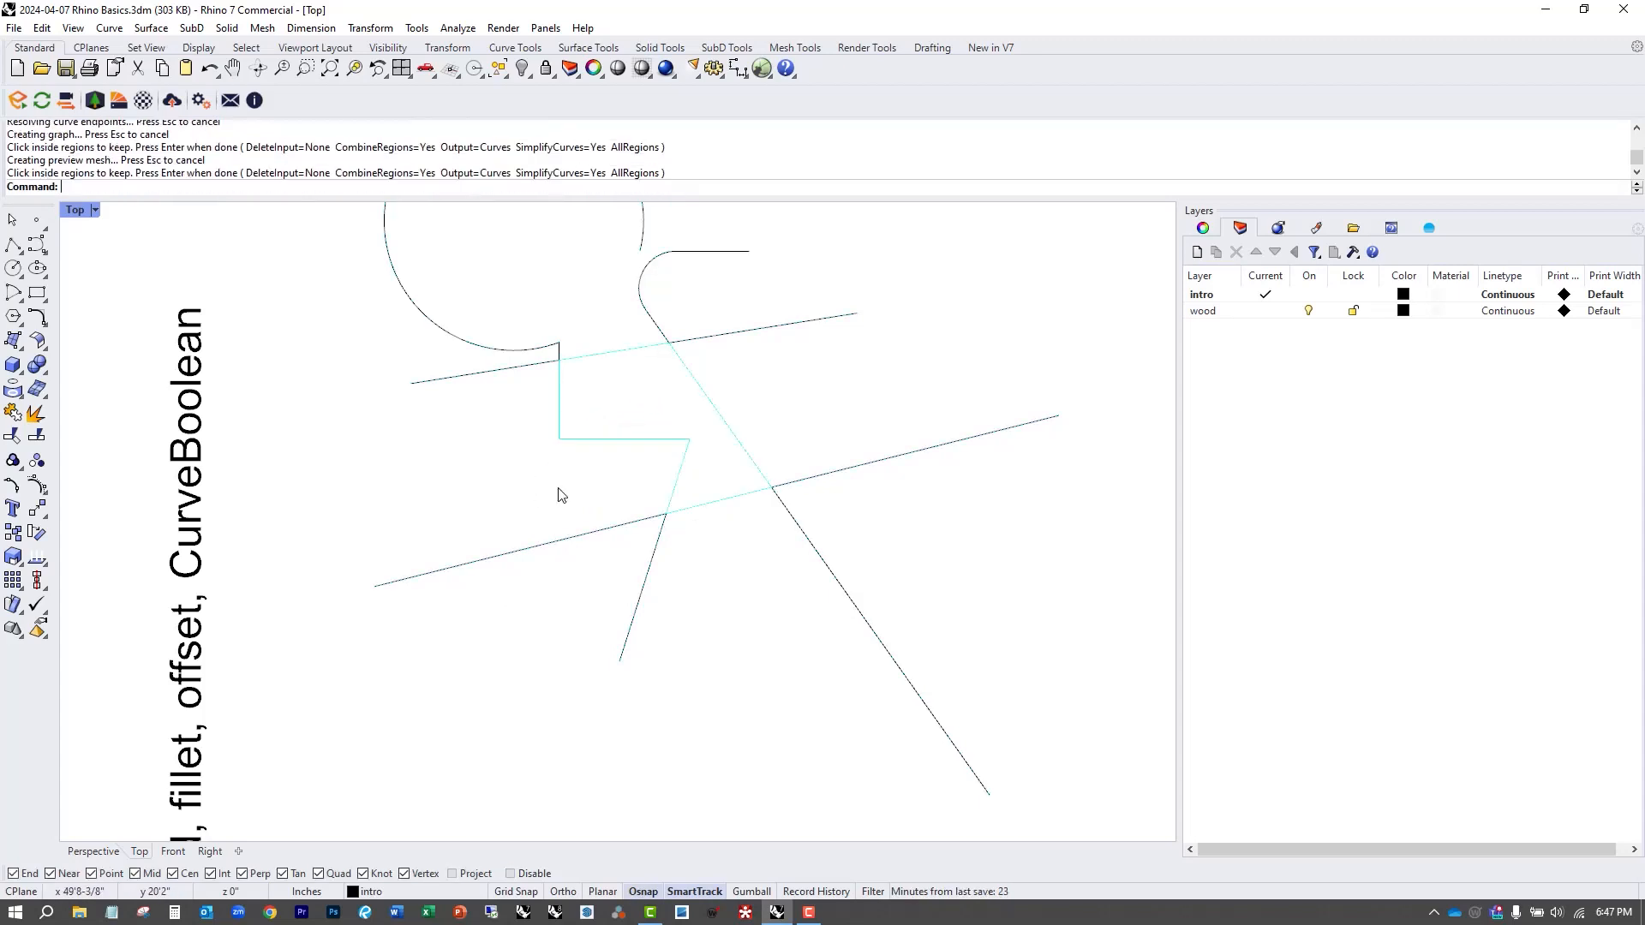
# Move the closed region outline clear of the source curves, to the lower right of the long diagonal.
pyautogui.click(676, 489)
pyautogui.click(742, 538)
pyautogui.scroll(-2, 744, 548)
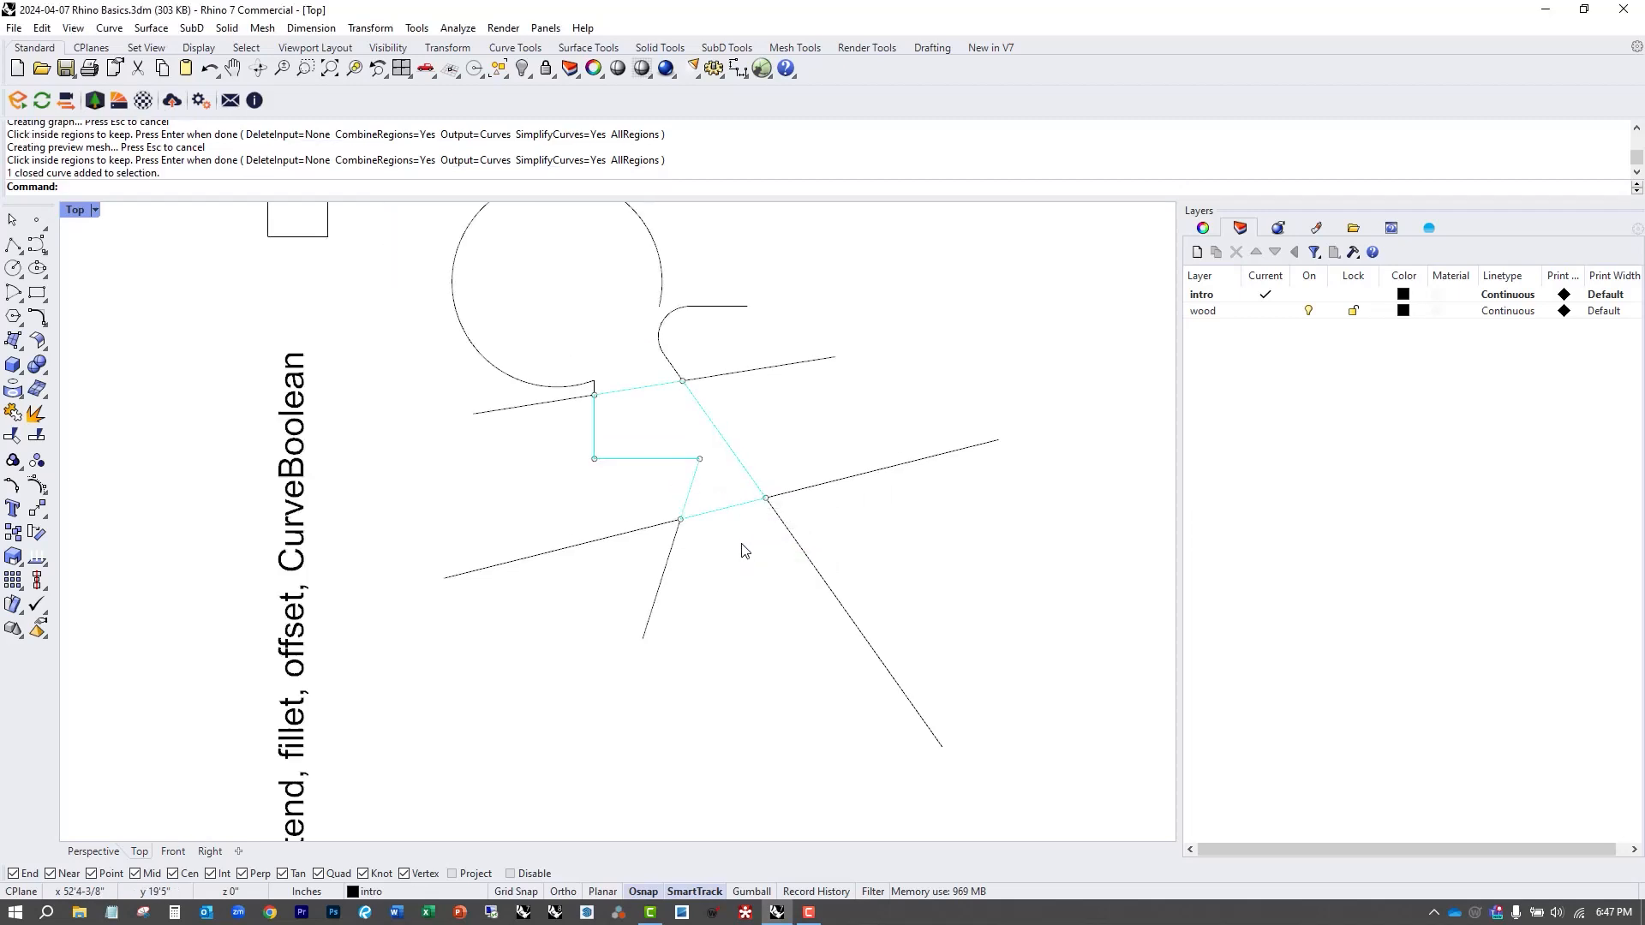
pyautogui.write('M')
pyautogui.press('Return')
pyautogui.click(742, 550)
pyautogui.click(1072, 683)
pyautogui.scroll(-2, 936, 646)
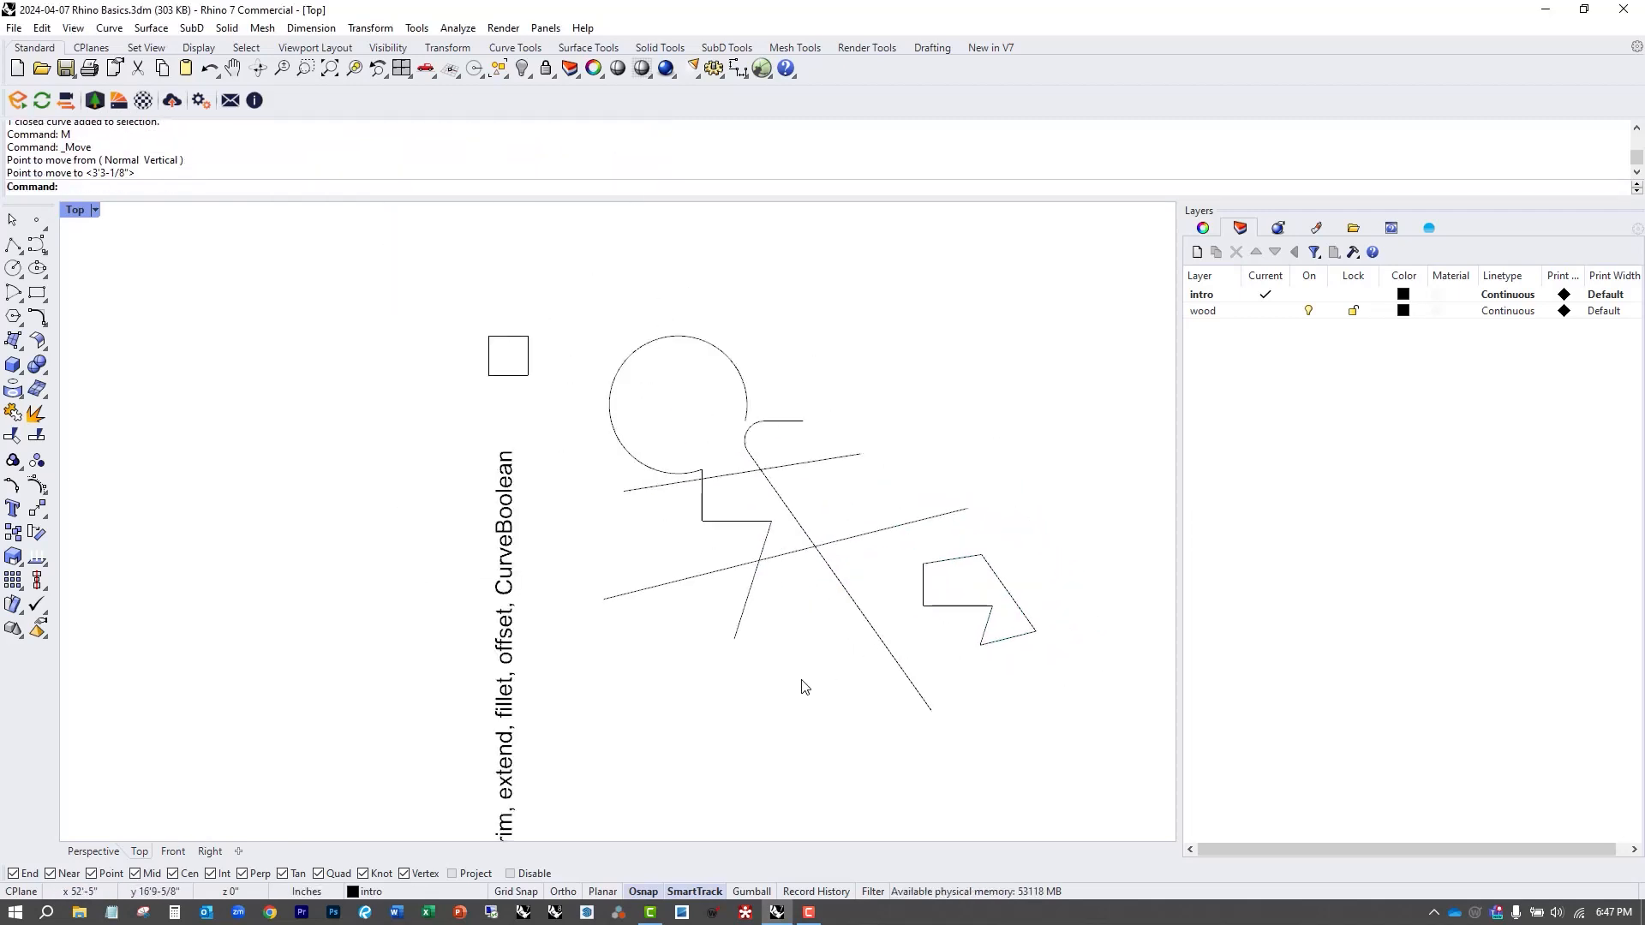
pyautogui.scroll(-2, 781, 593)
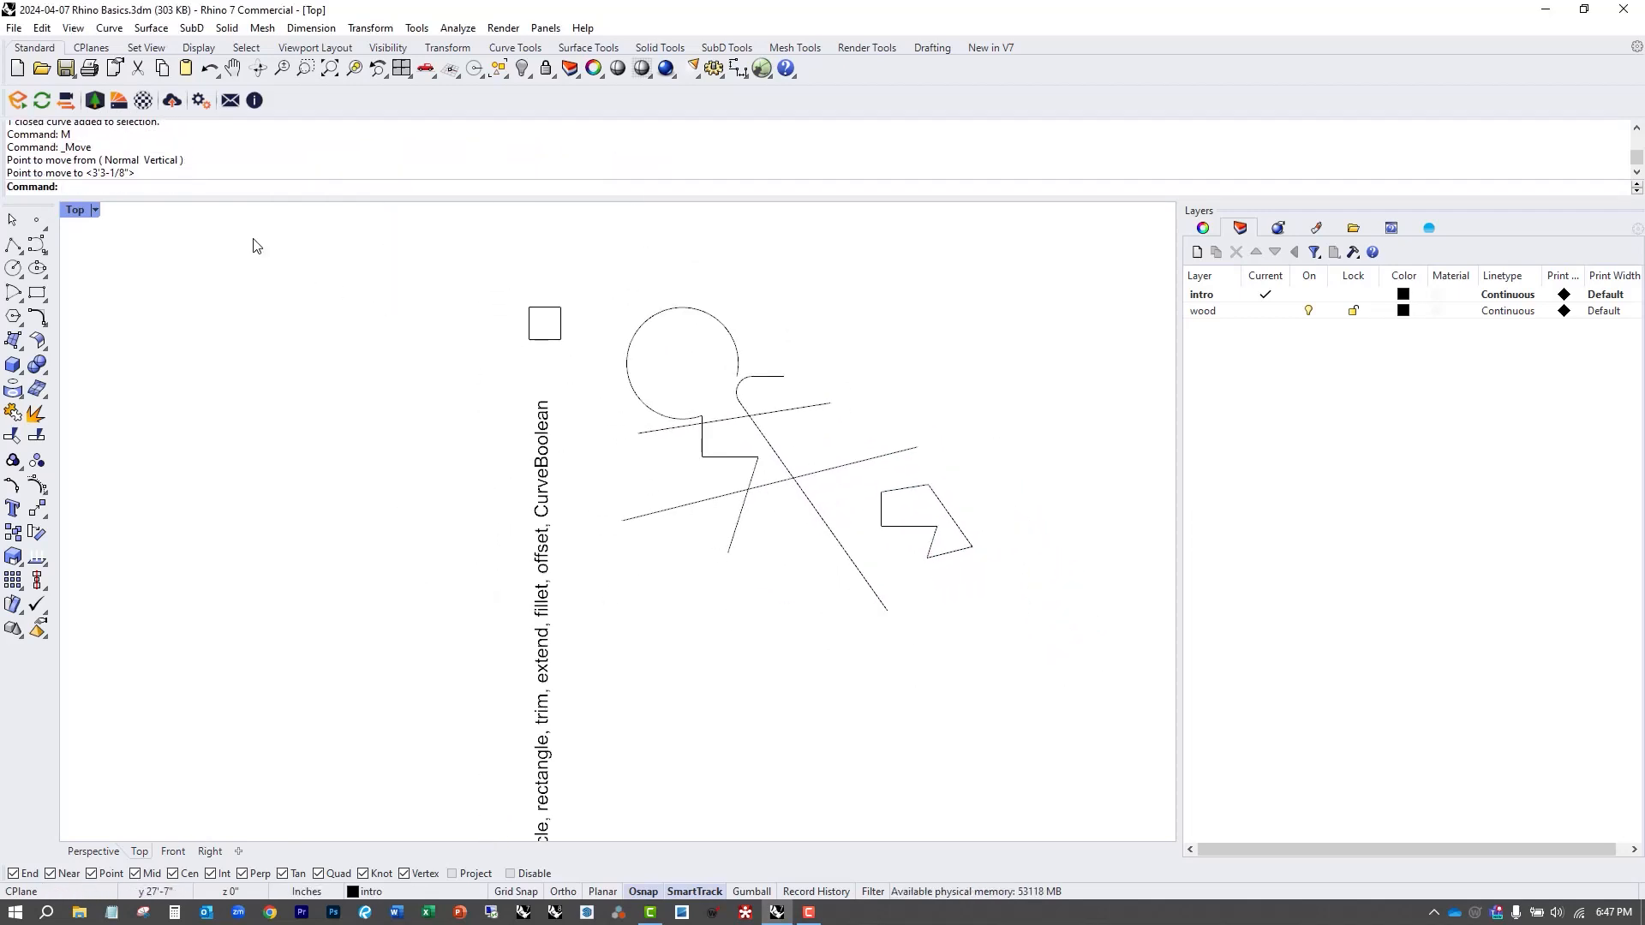
# Switch to the maximized Perspective view and bring the square beside the "ExtrudeCrv & Cap" label into close view.
pyautogui.doubleClick(79, 211)
pyautogui.doubleClick(652, 213)
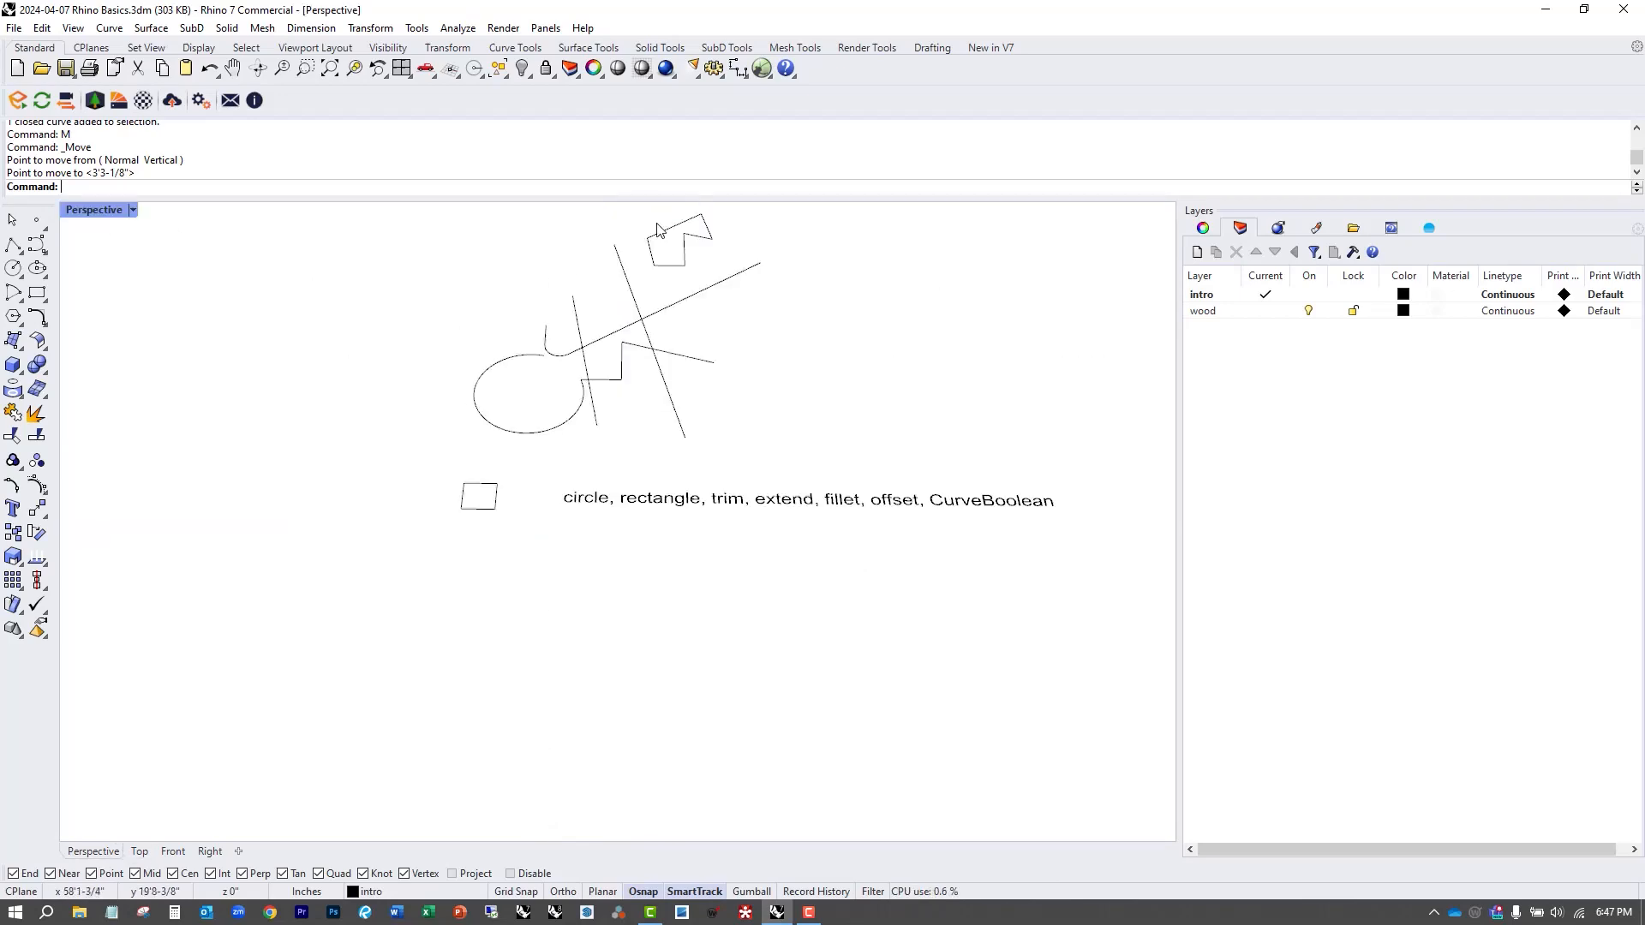
pyautogui.scroll(-5, 715, 518)
pyautogui.keyDown('shift'); pyautogui.moveTo(738, 538); pyautogui.dragTo(394, 540, button='right'); pyautogui.keyUp('shift')
pyautogui.moveTo(808, 572); pyautogui.dragTo(897, 486, button='right')
pyautogui.scroll(8, 771, 476)
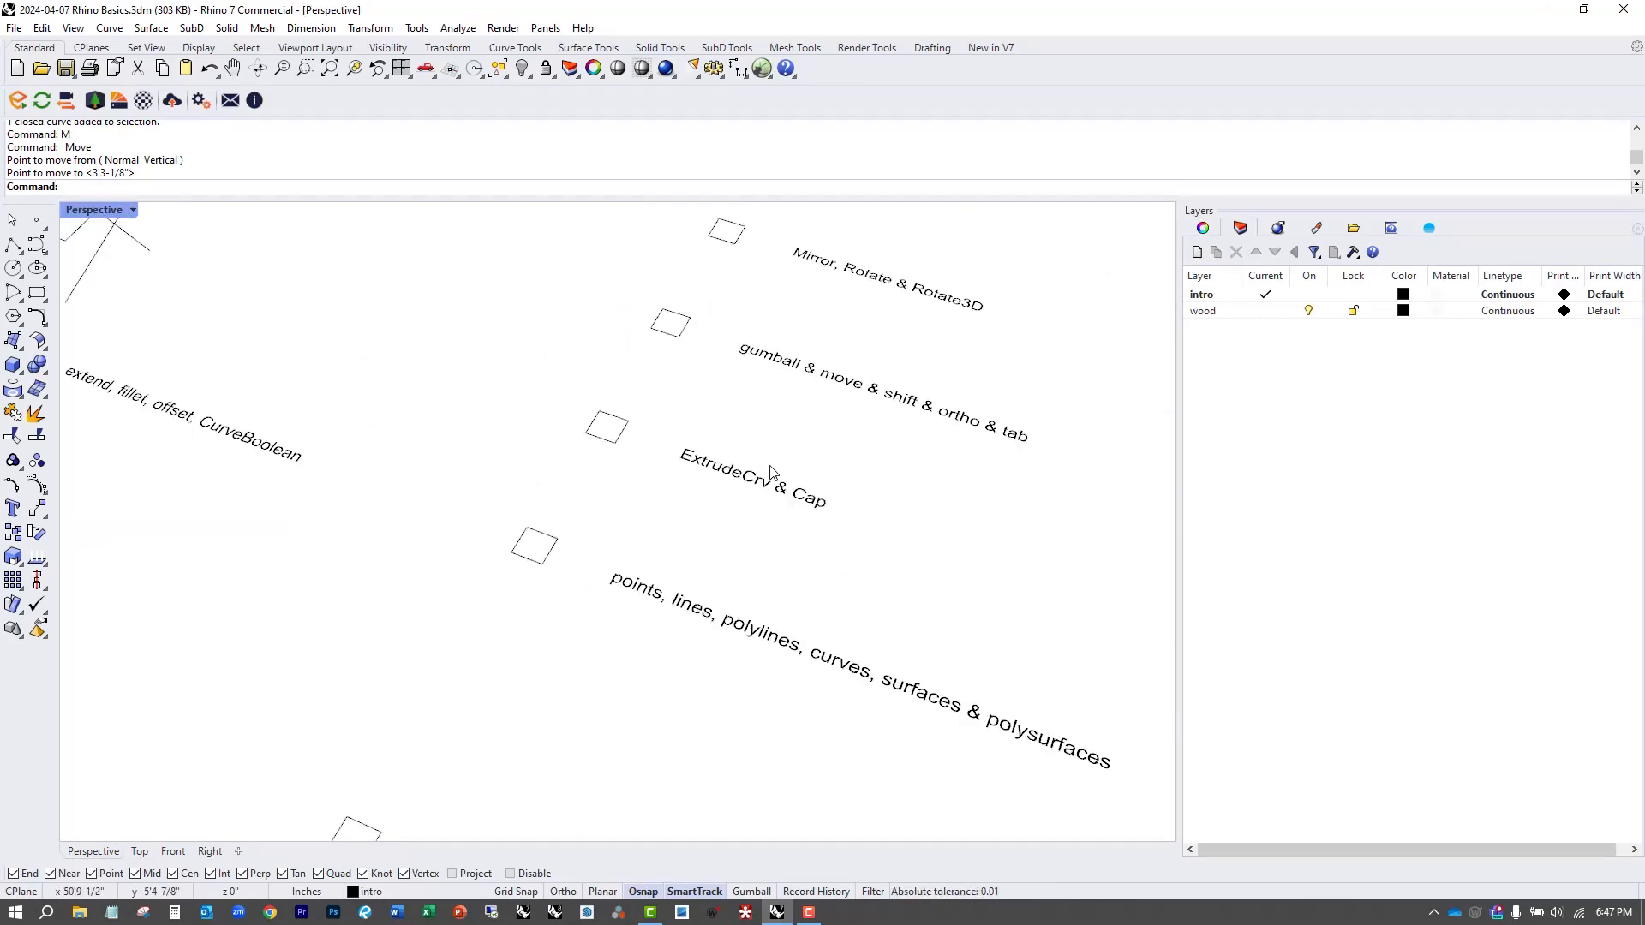
pyautogui.scroll(2, 501, 471)
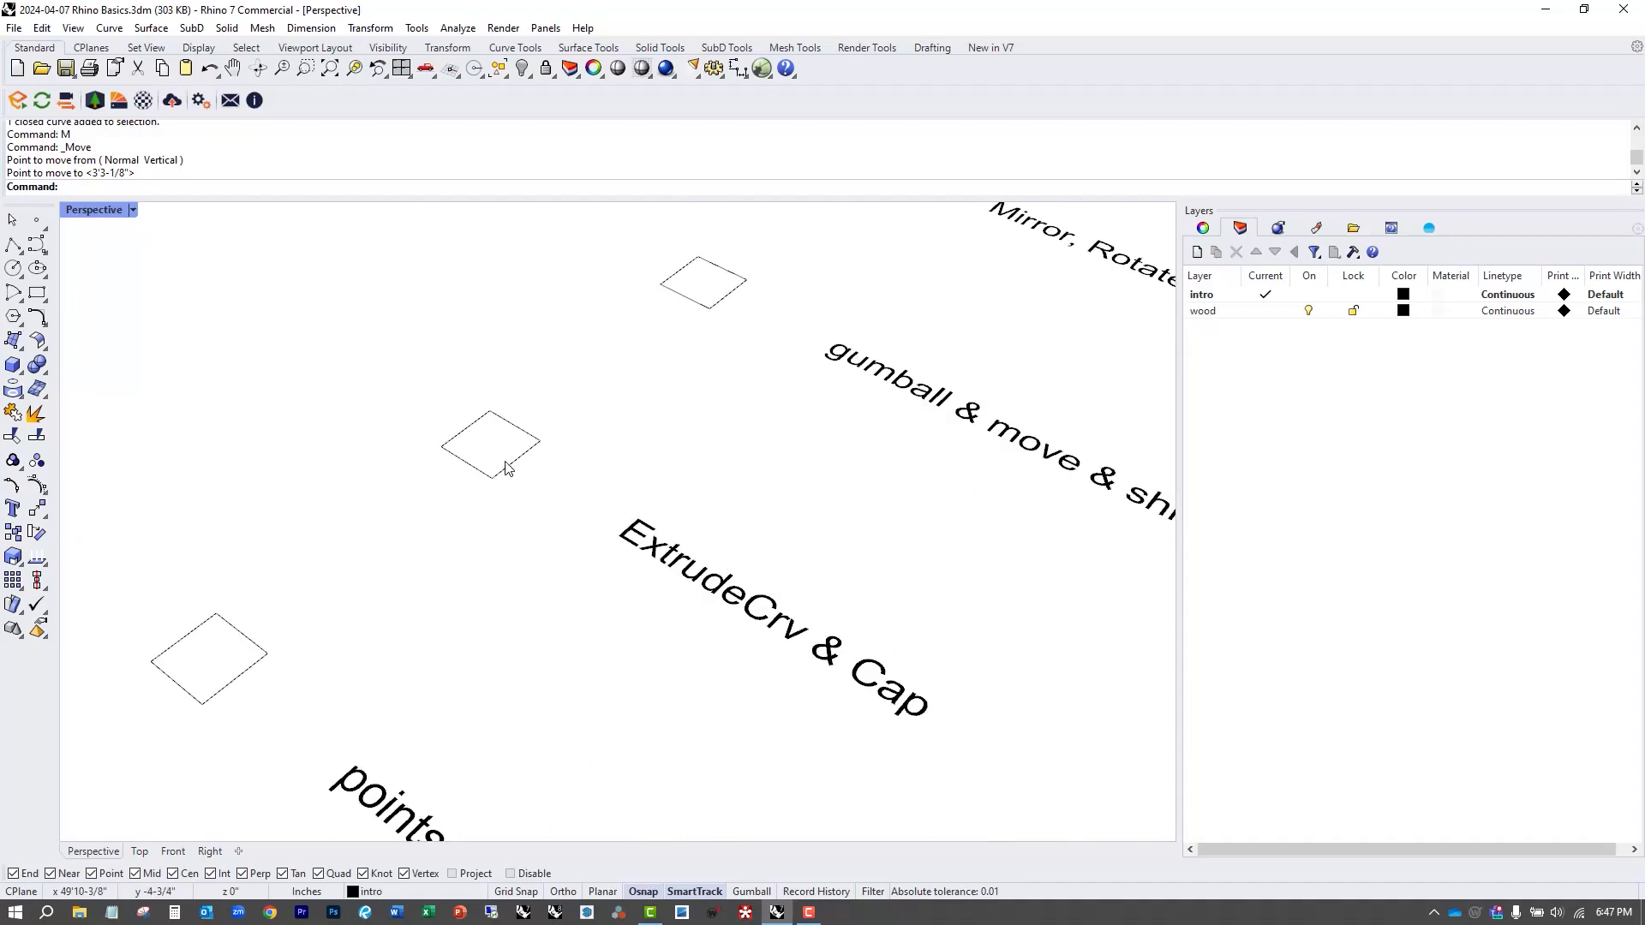
# Extrude the square beside "ExtrudeCrv & Cap" upward about 31 inches as a solid, and undo the extrusion.
pyautogui.click(511, 469)
pyautogui.write('EXTR')
pyautogui.press('Return')
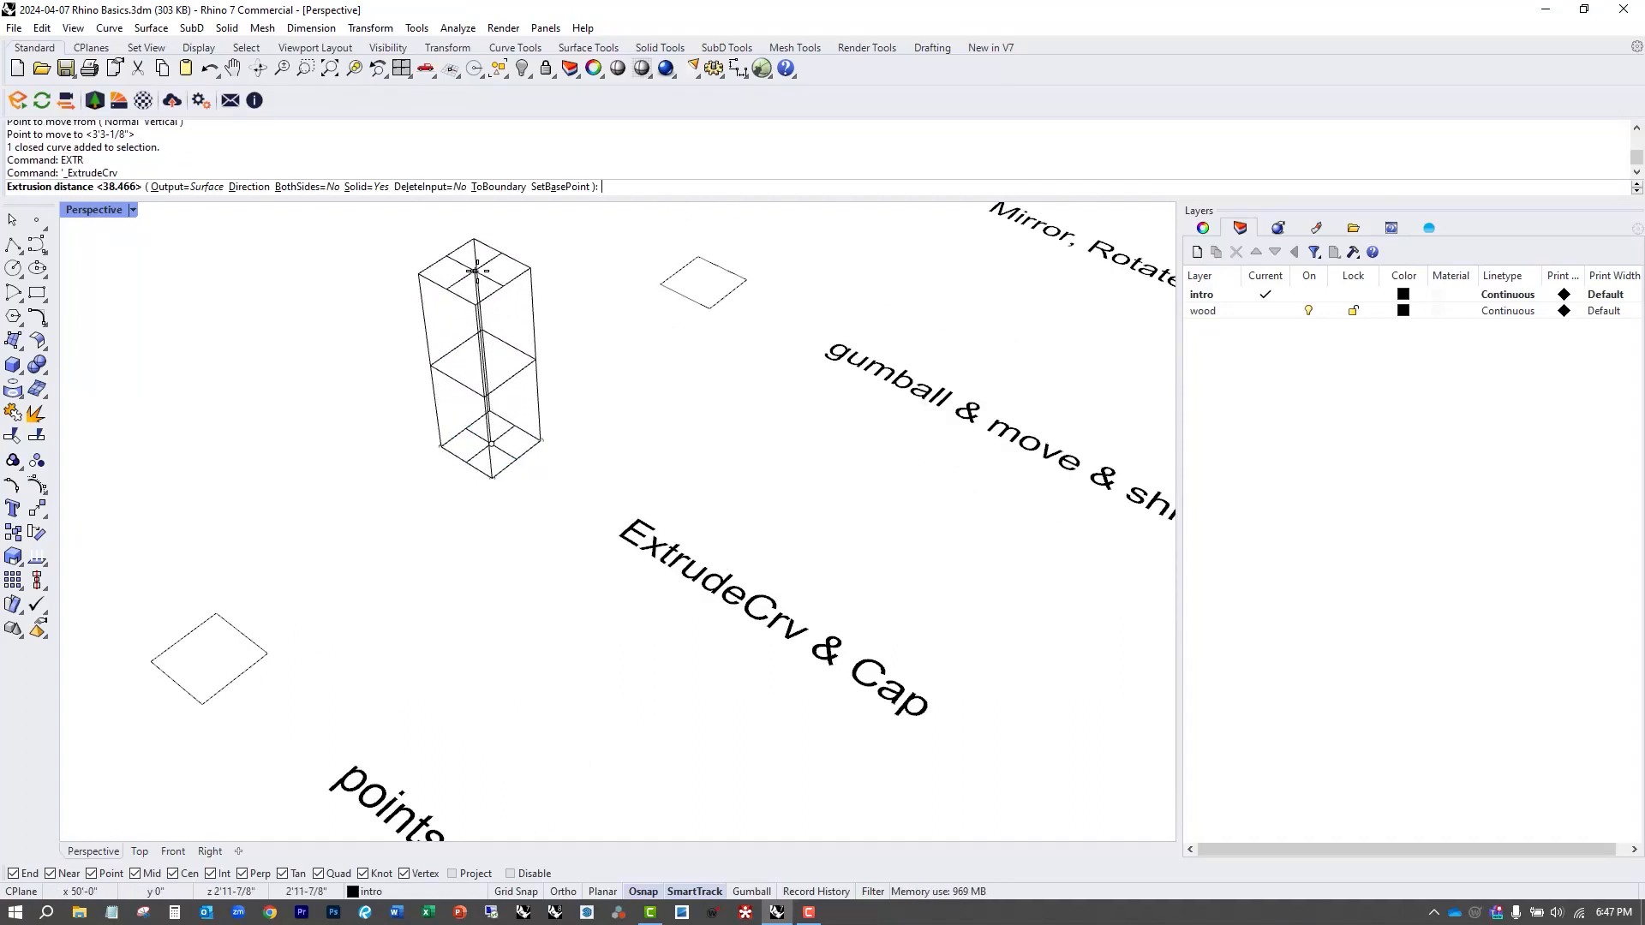
pyautogui.click(525, 291)
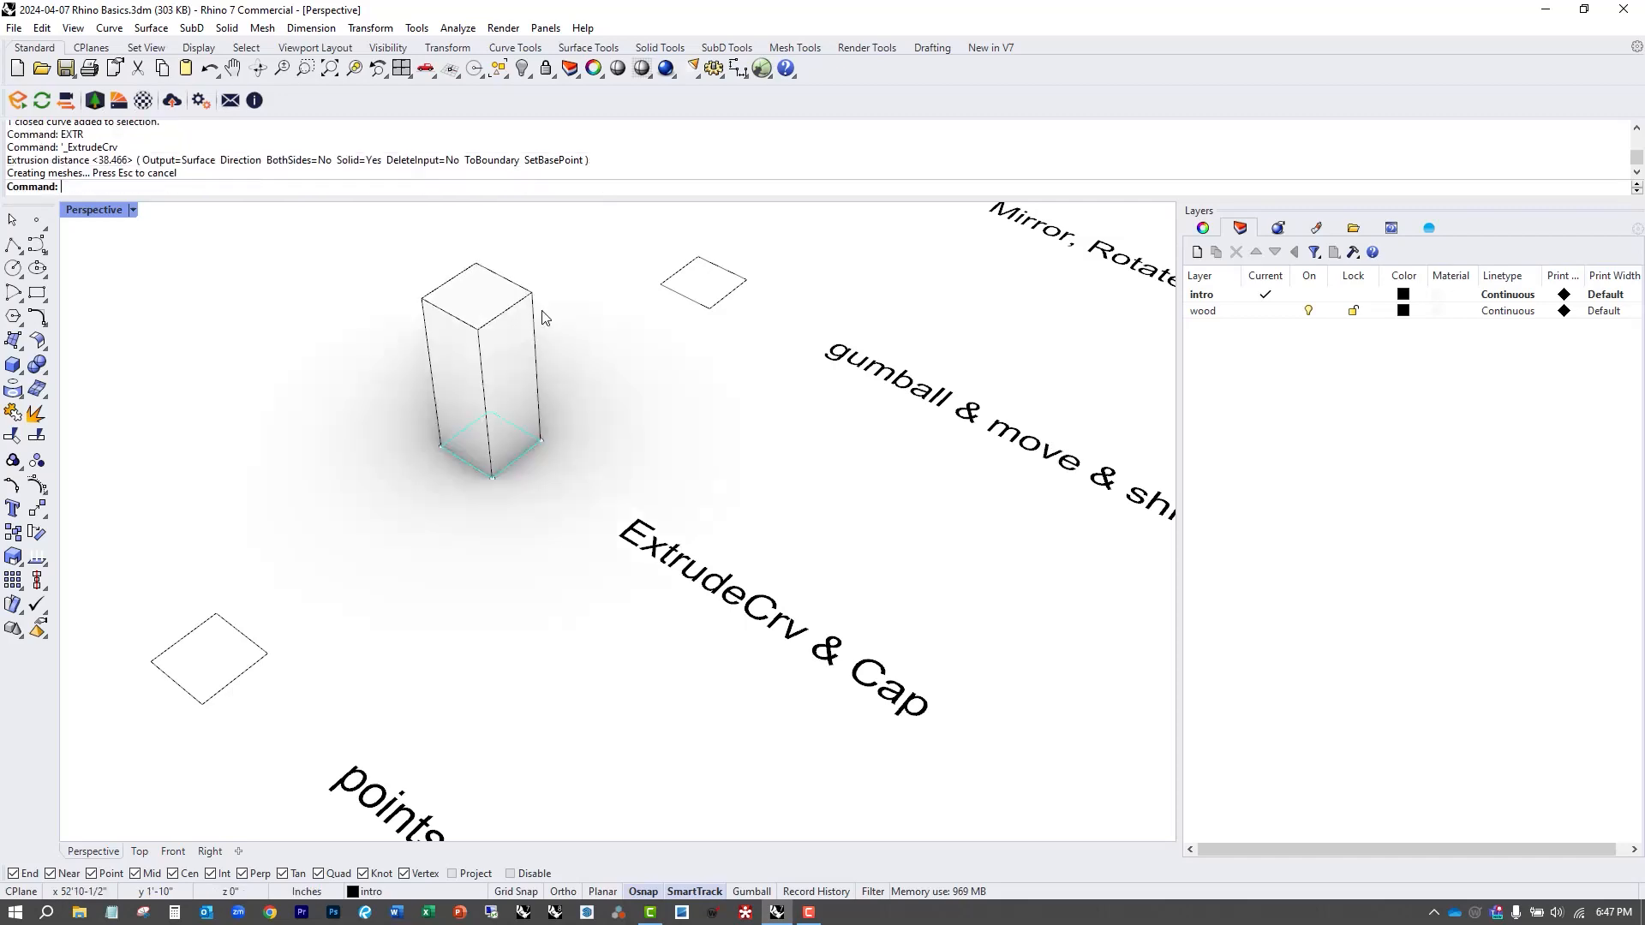
pyautogui.moveTo(543, 316)
pyautogui.mouseDown(button='right')
pyautogui.moveTo(661, 393)
pyautogui.moveTo(661, 356)
pyautogui.moveTo(642, 353)
pyautogui.mouseUp(button='right')
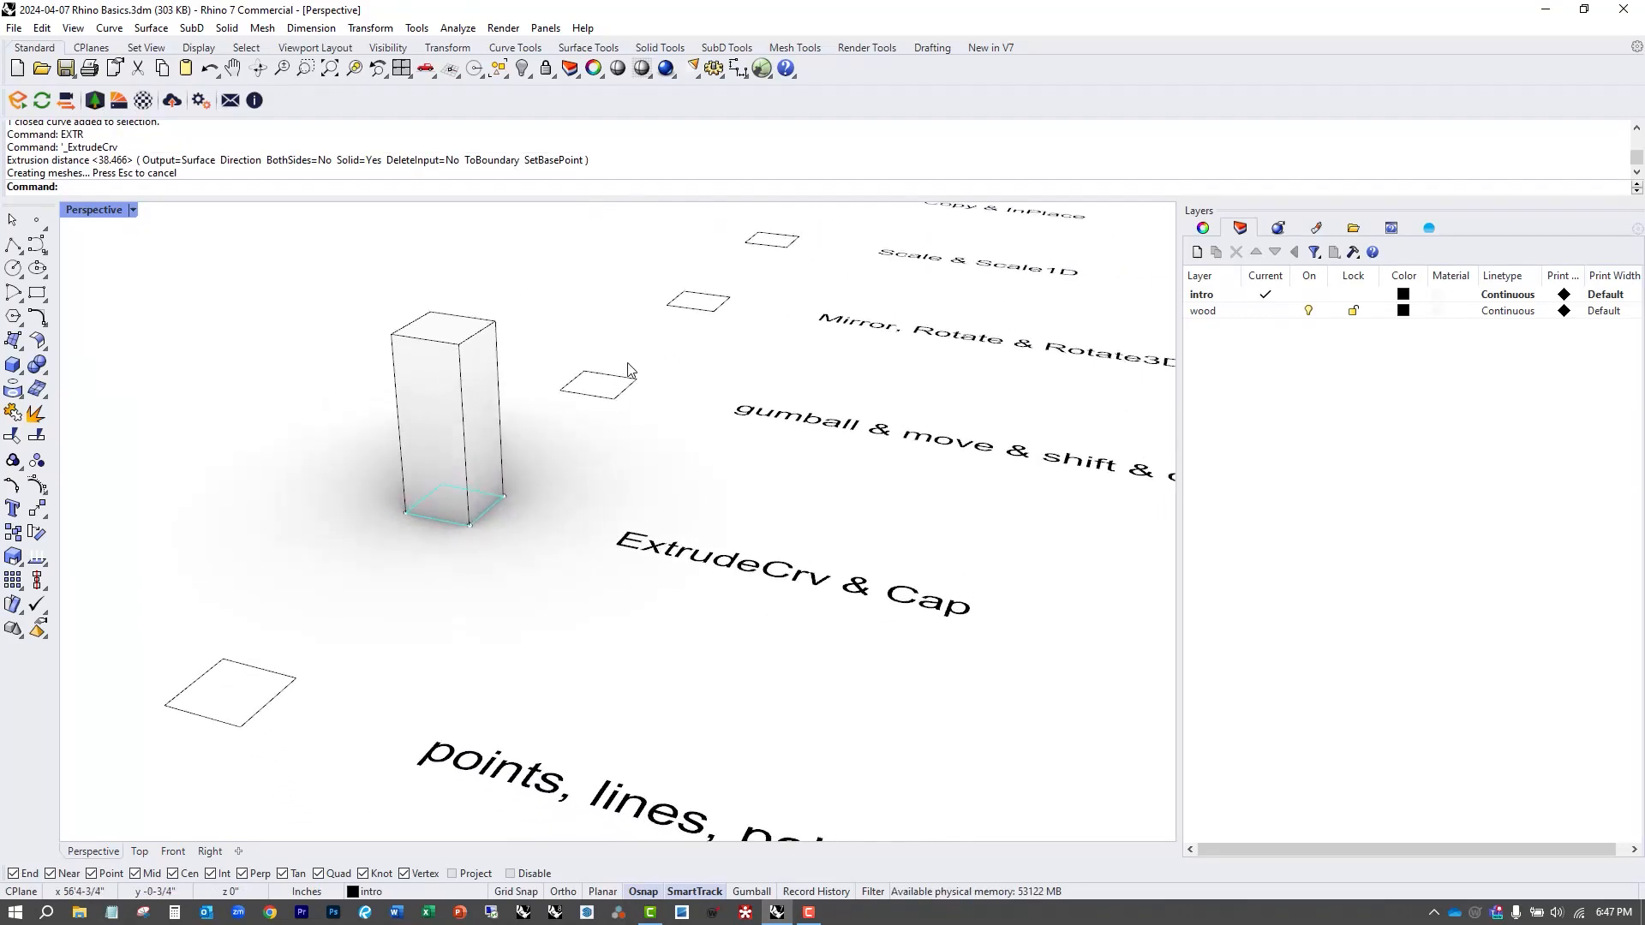
pyautogui.hotkey('ctrl', 'z')
# Extrude the square beside the "ExtrudeCrv & Cap" label upward about 33 inches with BothSides=No and Solid=No.
pyautogui.write('EXTR')
pyautogui.press('Return')
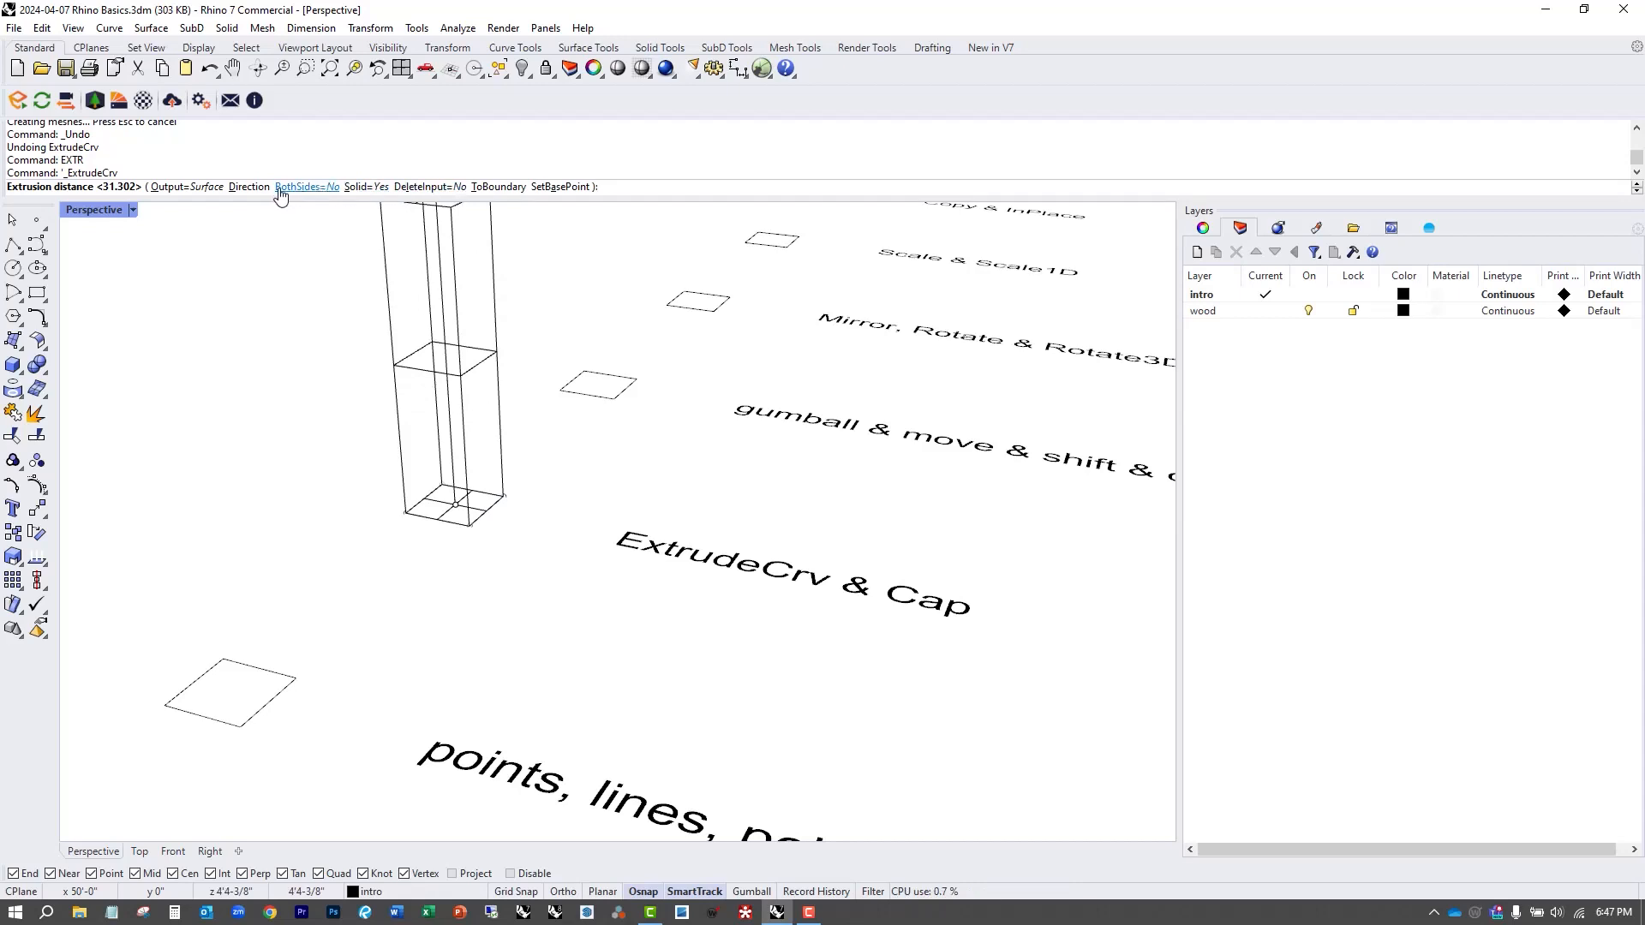
pyautogui.click(317, 187)
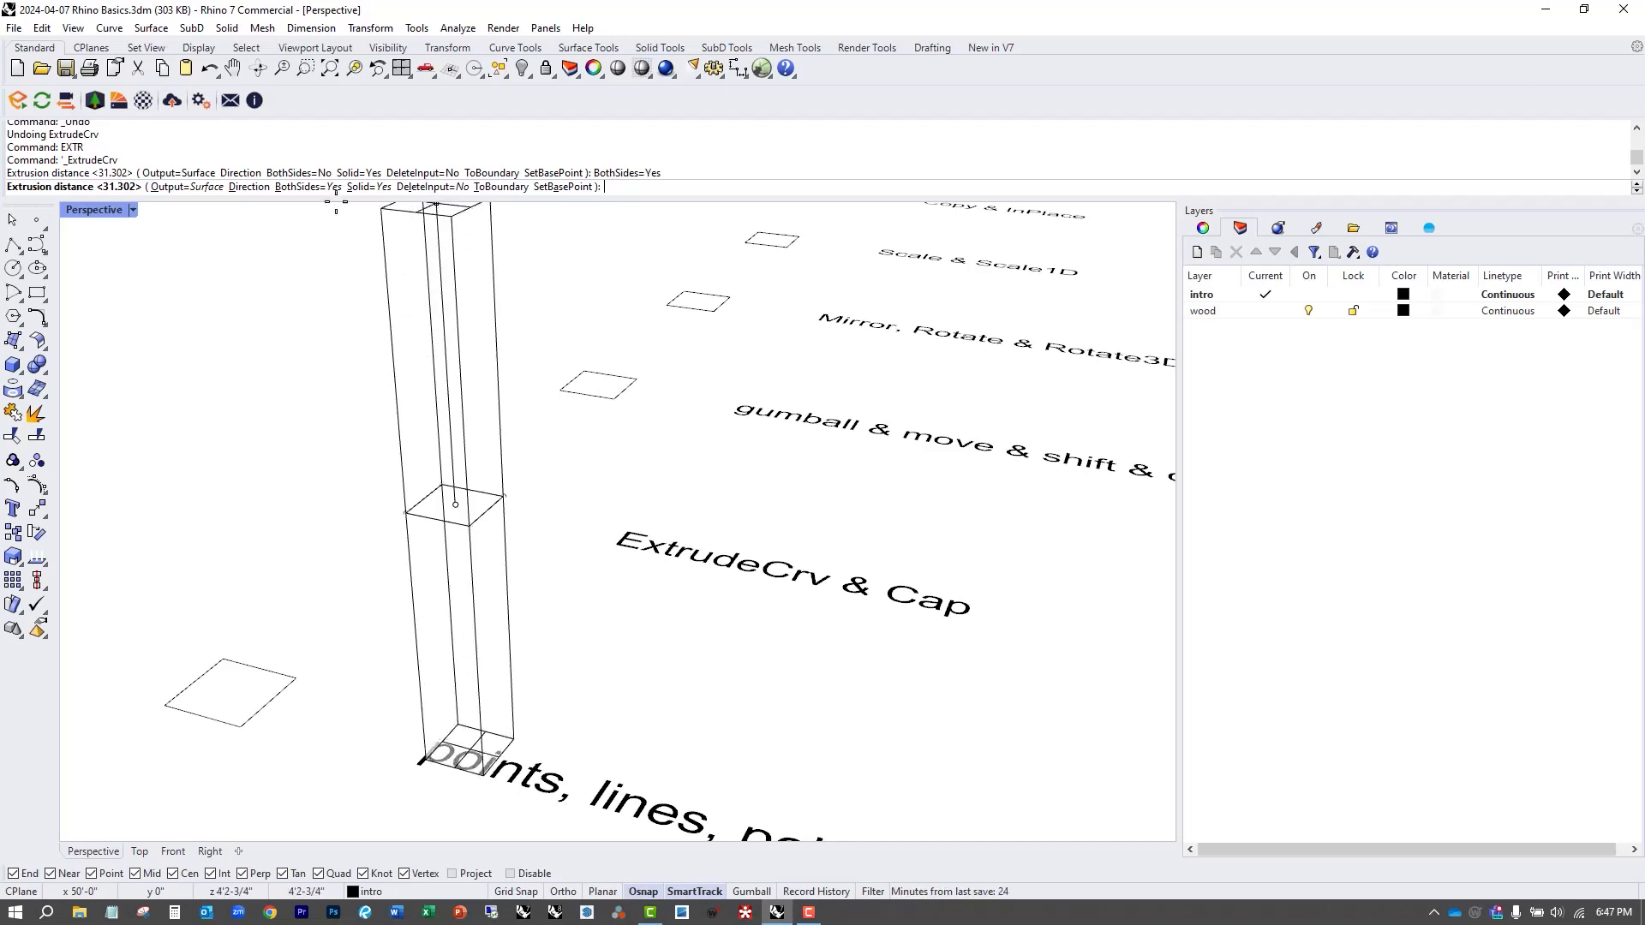
pyautogui.click(310, 187)
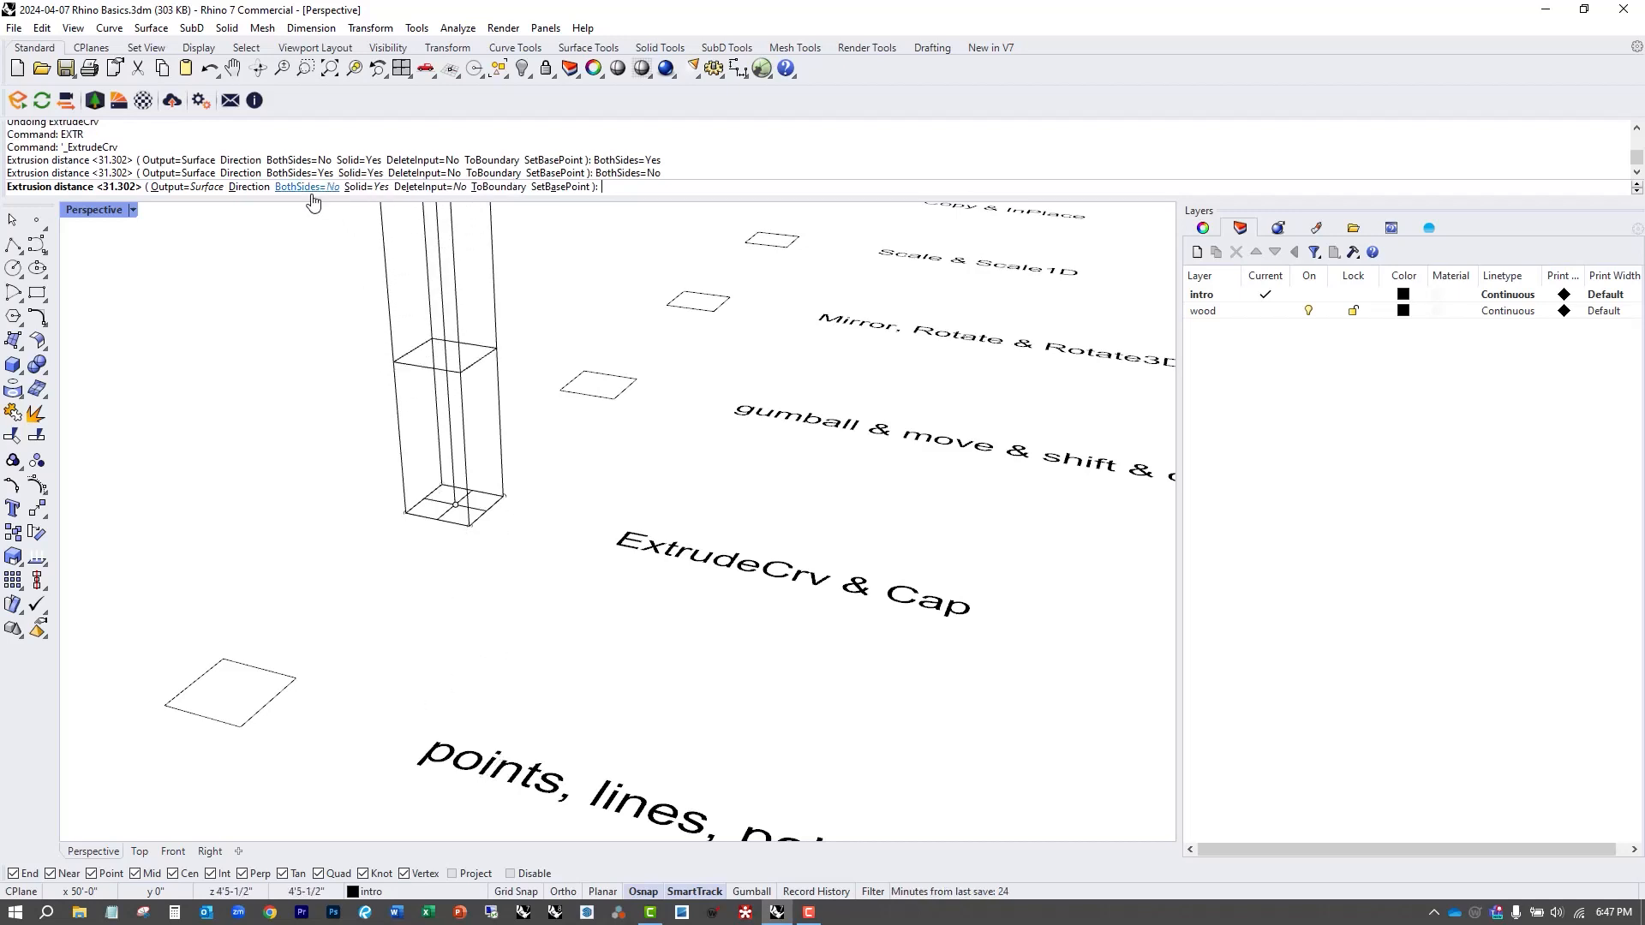
pyautogui.click(365, 187)
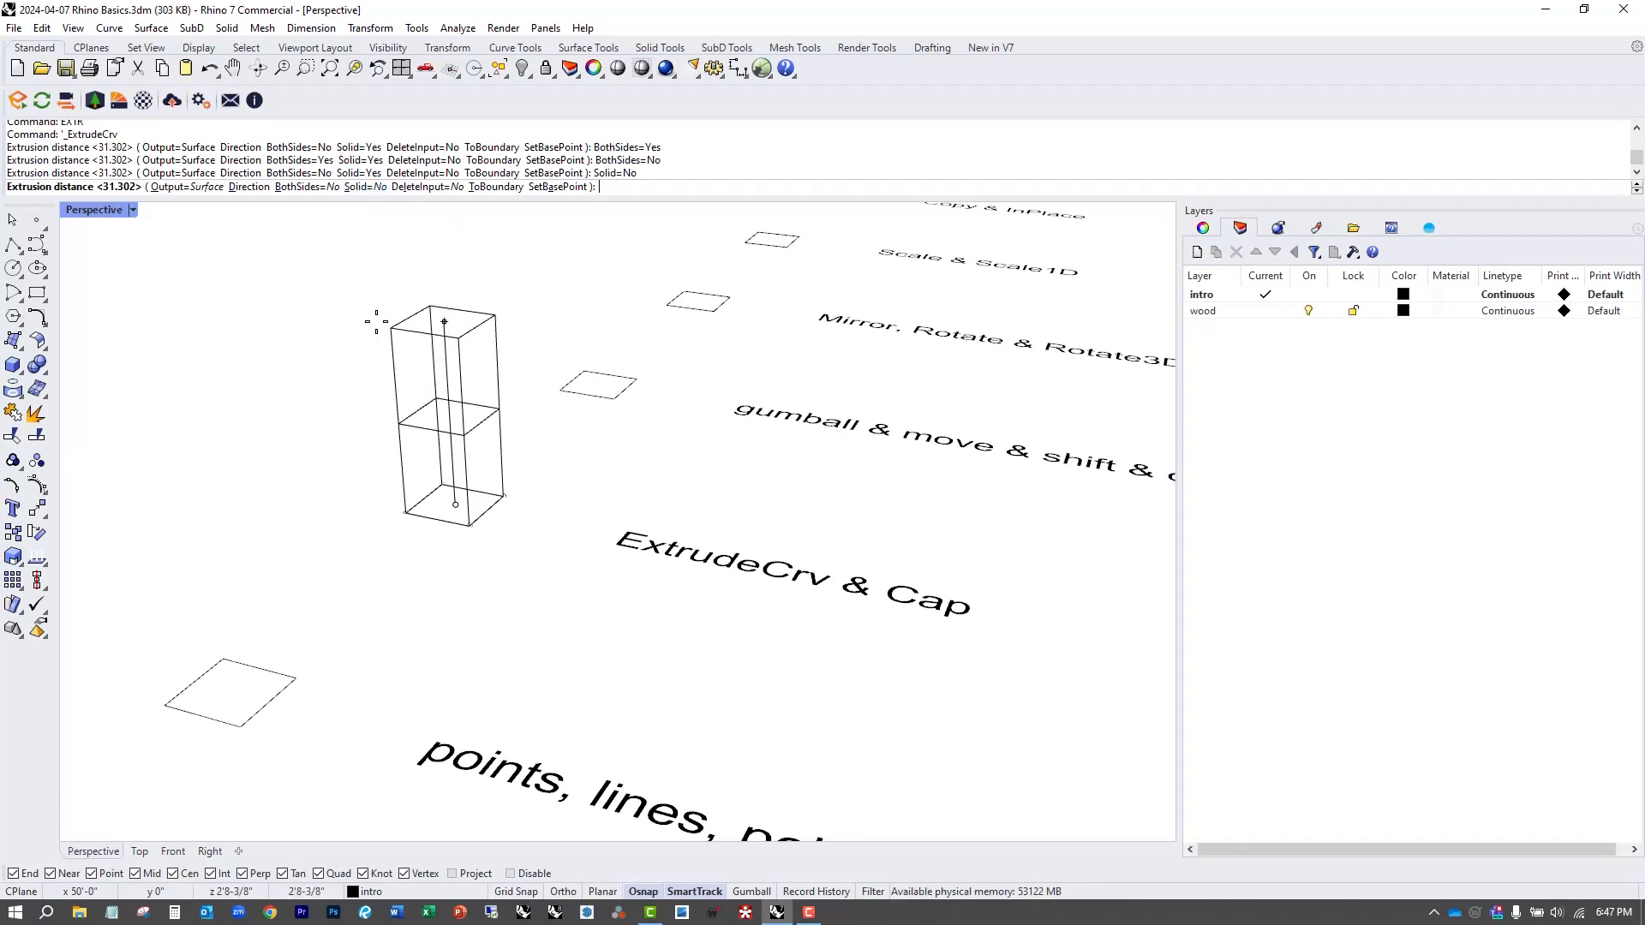
pyautogui.click(376, 320)
# Cap the open extrusion beside the "ExtrudeCrv & Cap" label into a closed solid and clear the selection.
pyautogui.moveTo(509, 430)
pyautogui.mouseDown(button='right')
pyautogui.moveTo(544, 591)
pyautogui.moveTo(492, 591)
pyautogui.moveTo(676, 634)
pyautogui.moveTo(624, 286)
pyautogui.moveTo(672, 525)
pyautogui.moveTo(646, 709)
pyautogui.moveTo(627, 460)
pyautogui.moveTo(630, 480)
pyautogui.mouseUp(button='right')
pyautogui.scroll(-3, 565, 471)
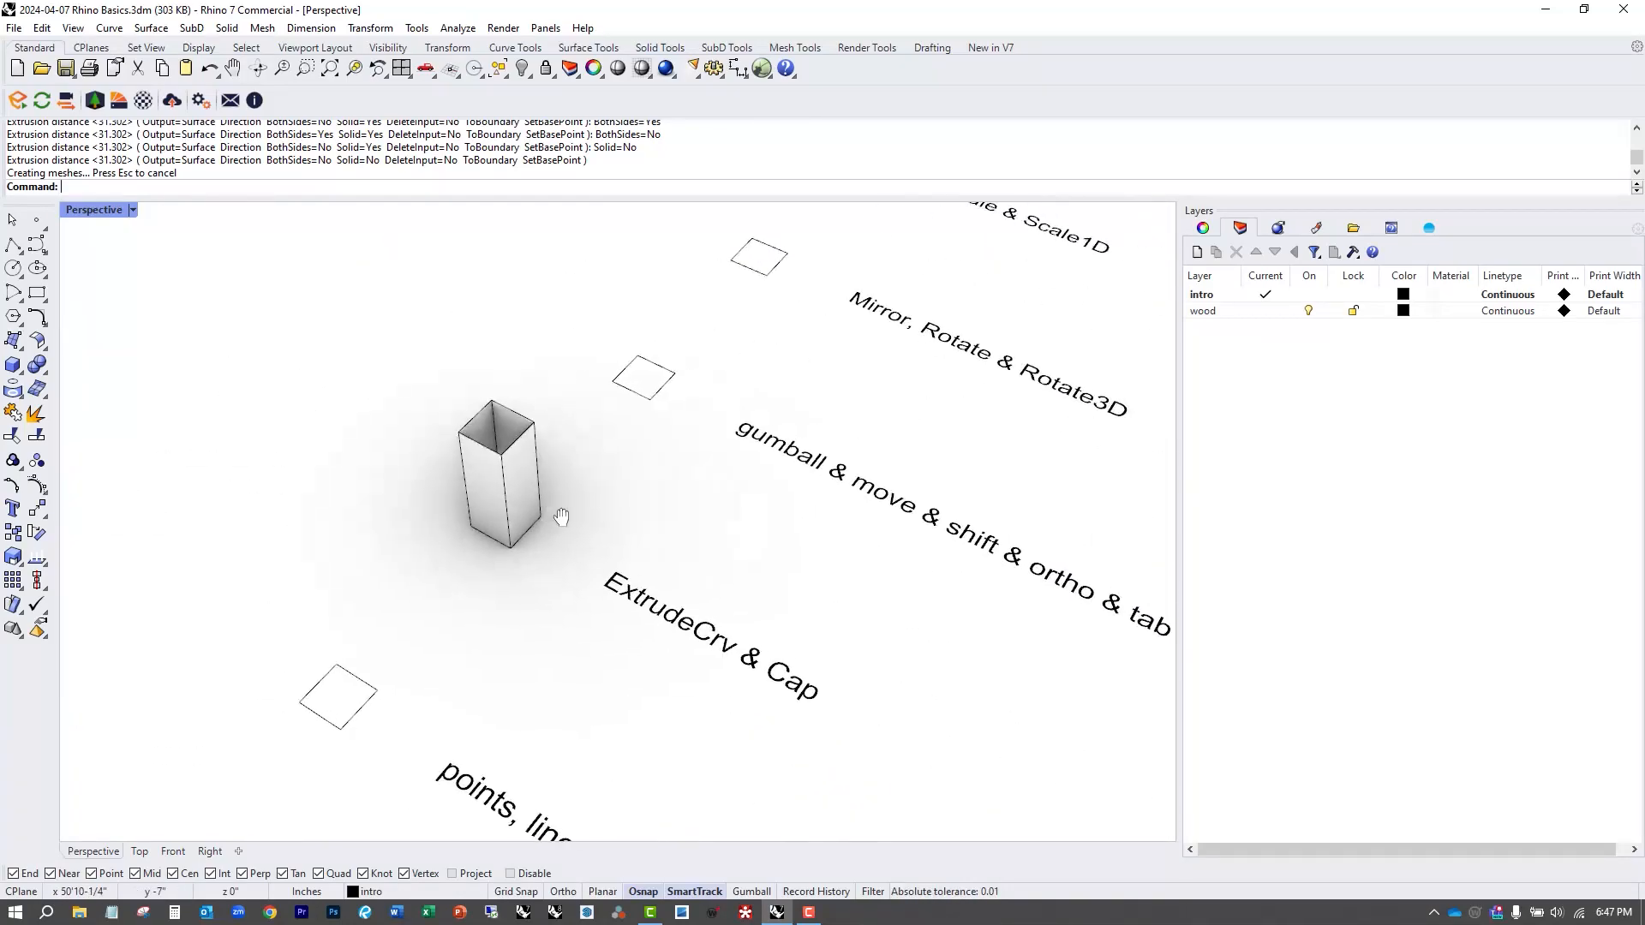
pyautogui.click(502, 464)
pyautogui.write('Ca')
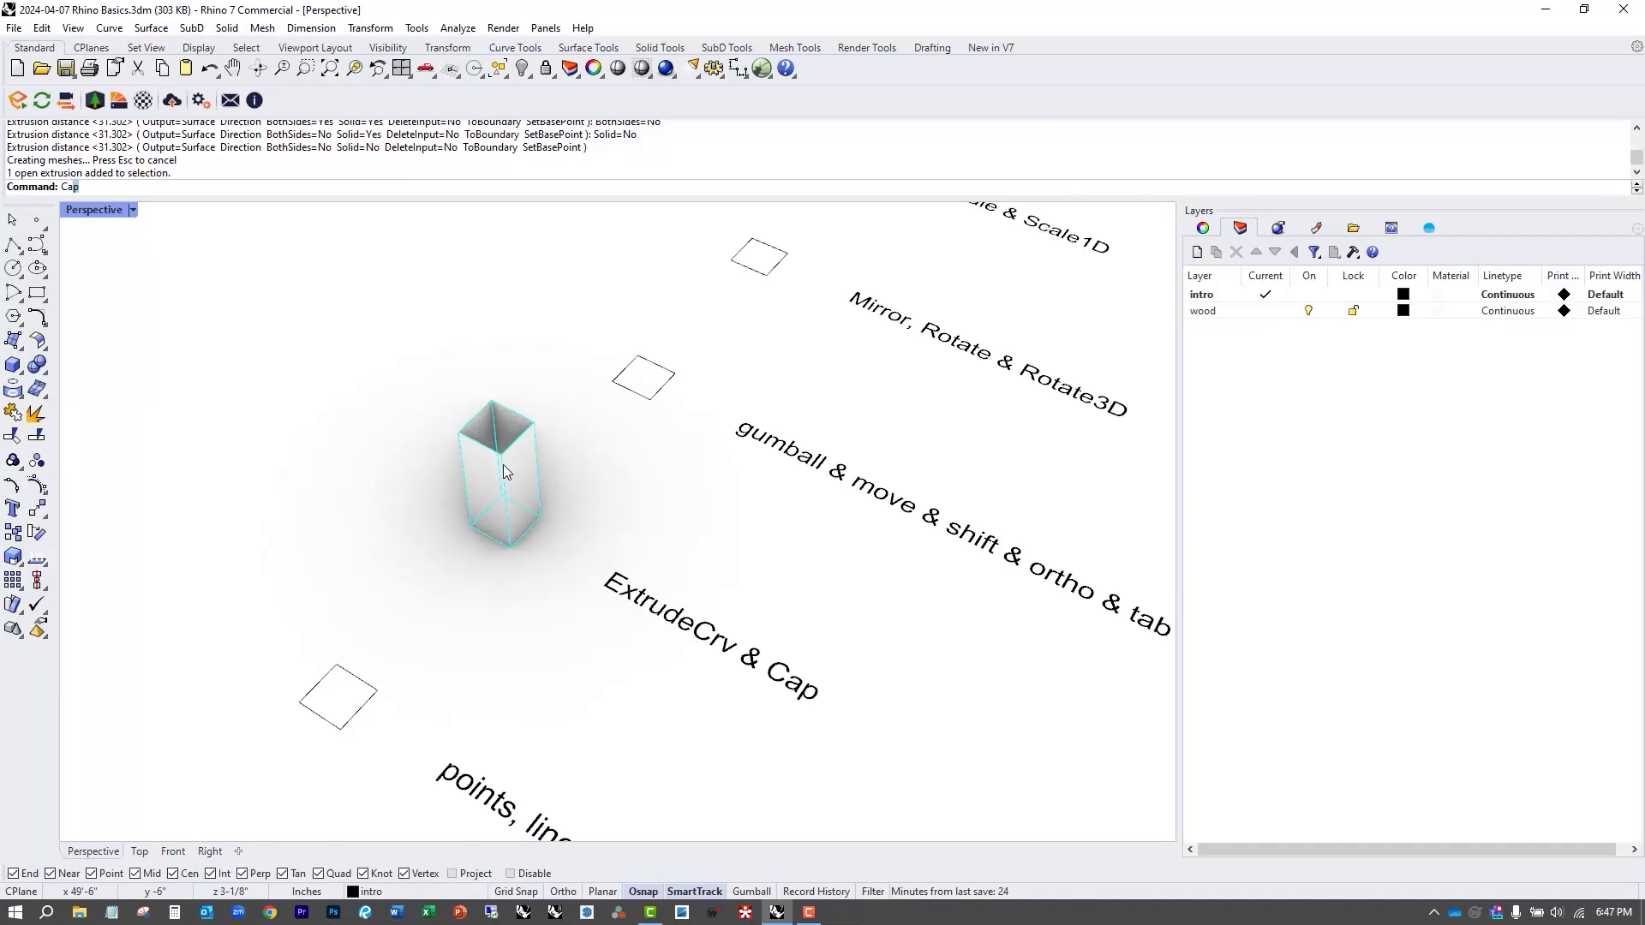
pyautogui.write('p')
pyautogui.press('Return')
pyautogui.press('Escape')
# Extrude the square beside the "gumball & move & shift & ortho & tab" label upward about 3 feet as an open extrusion, and cap it.
pyautogui.scroll(-2, 502, 465)
pyautogui.keyDown('shift'); pyautogui.moveTo(685, 510); pyautogui.dragTo(444, 543, button='right'); pyautogui.keyUp('shift')
pyautogui.moveTo(314, 406); pyautogui.dragTo(429, 536)
pyautogui.write('EXTR')
pyautogui.press('Return')
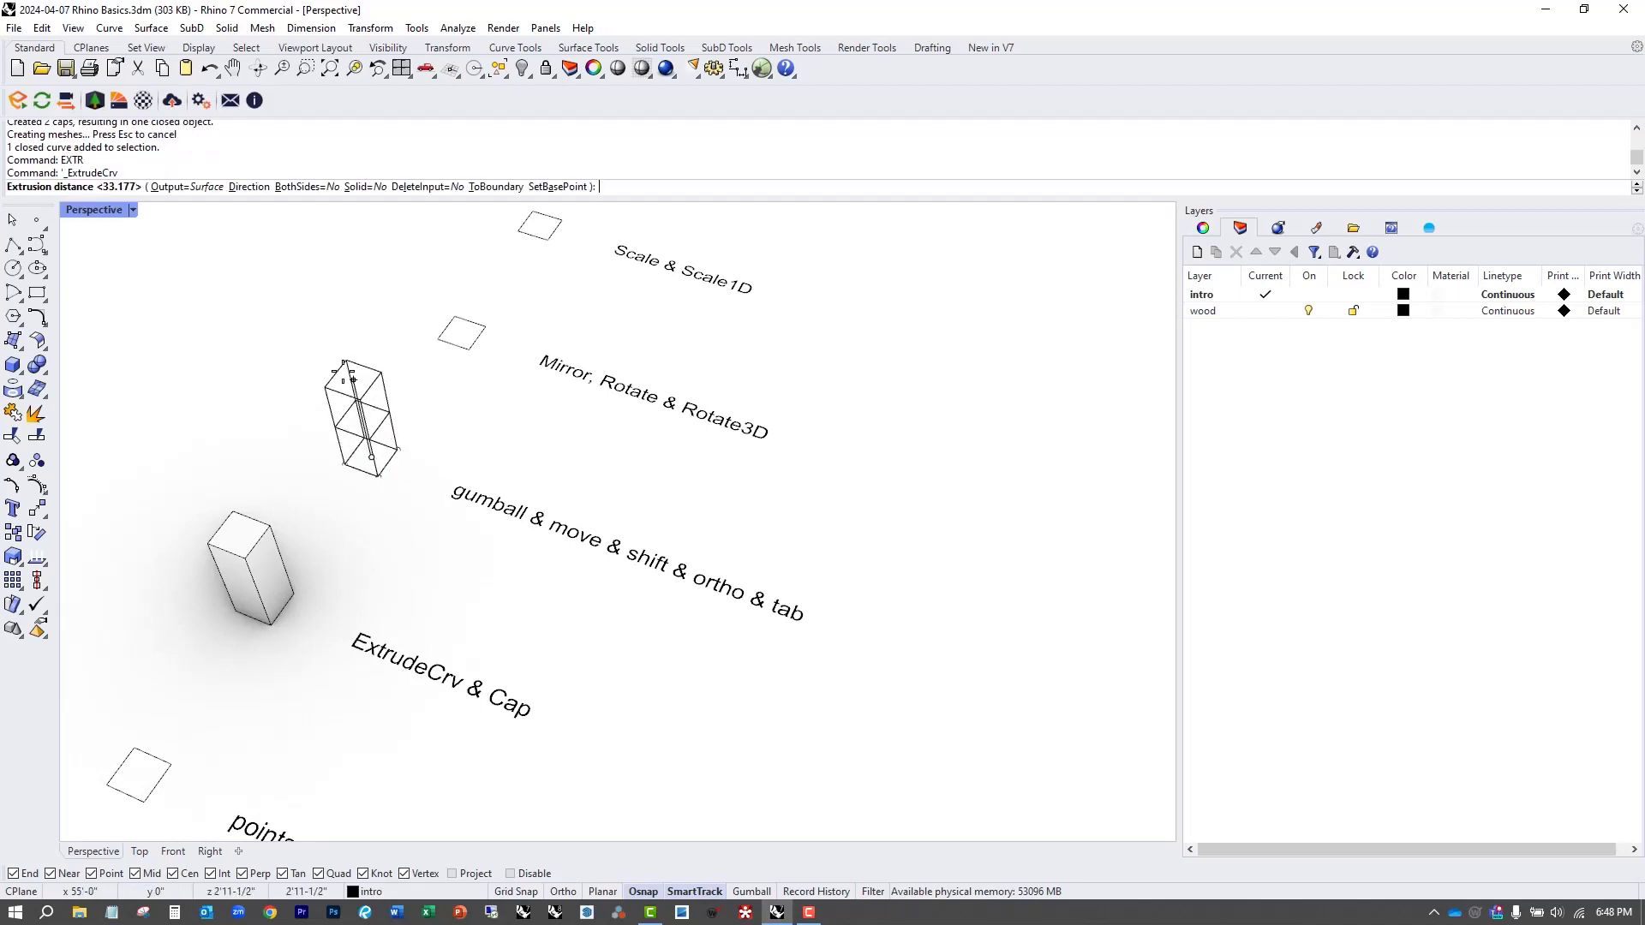
pyautogui.click(370, 410)
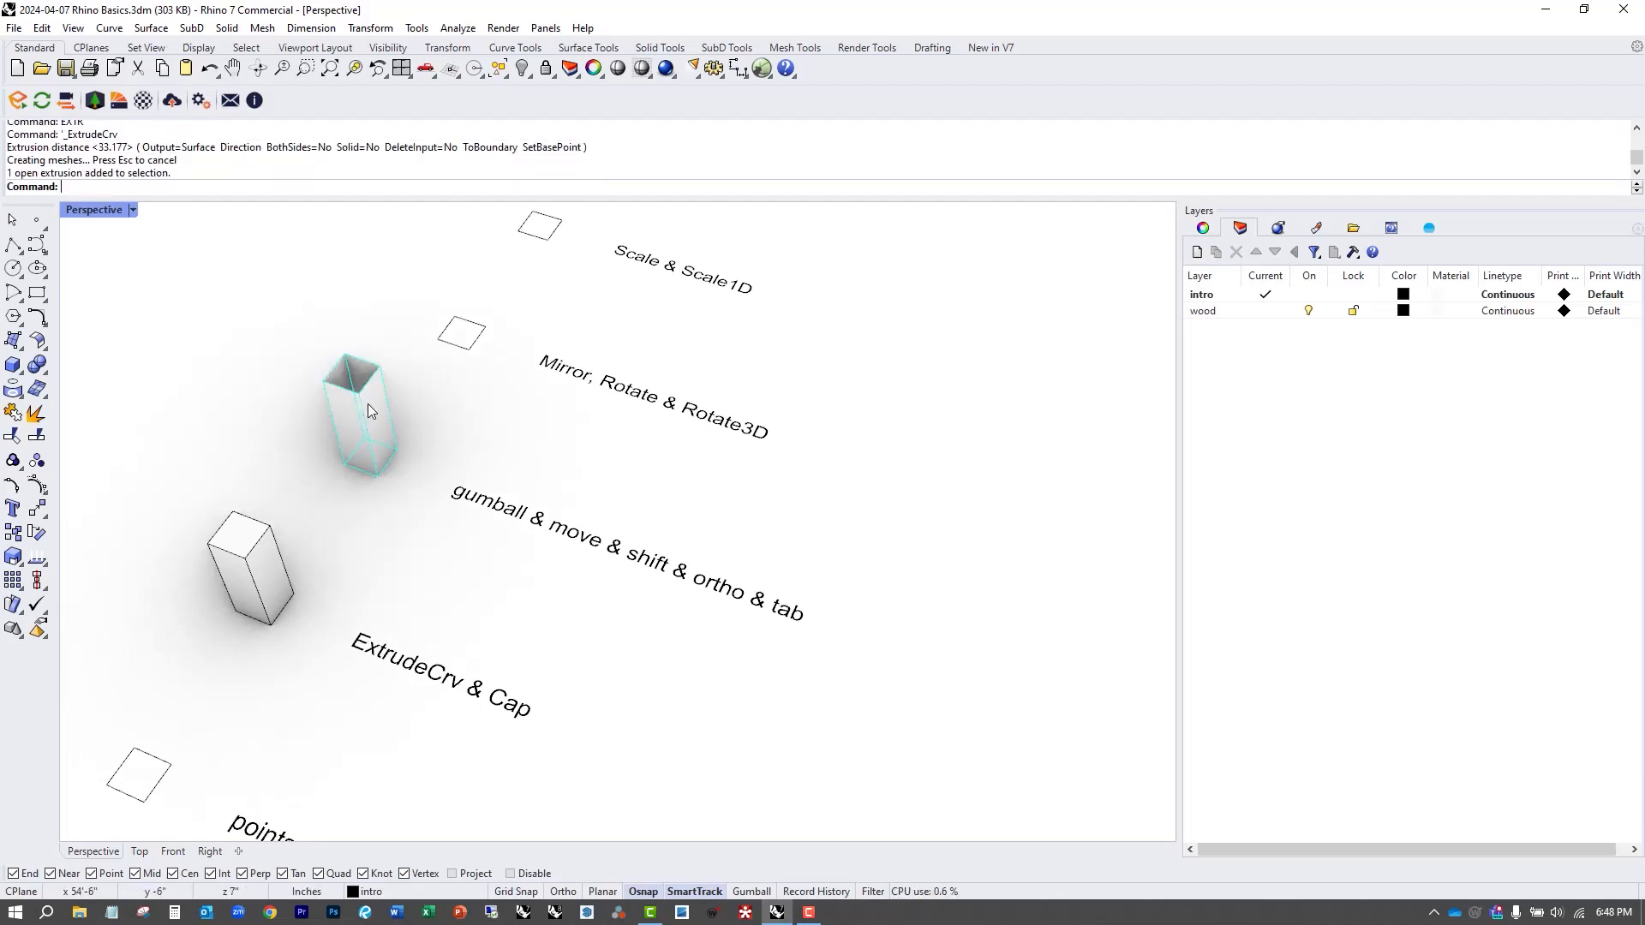
pyautogui.write('Cap')
pyautogui.press('Return')
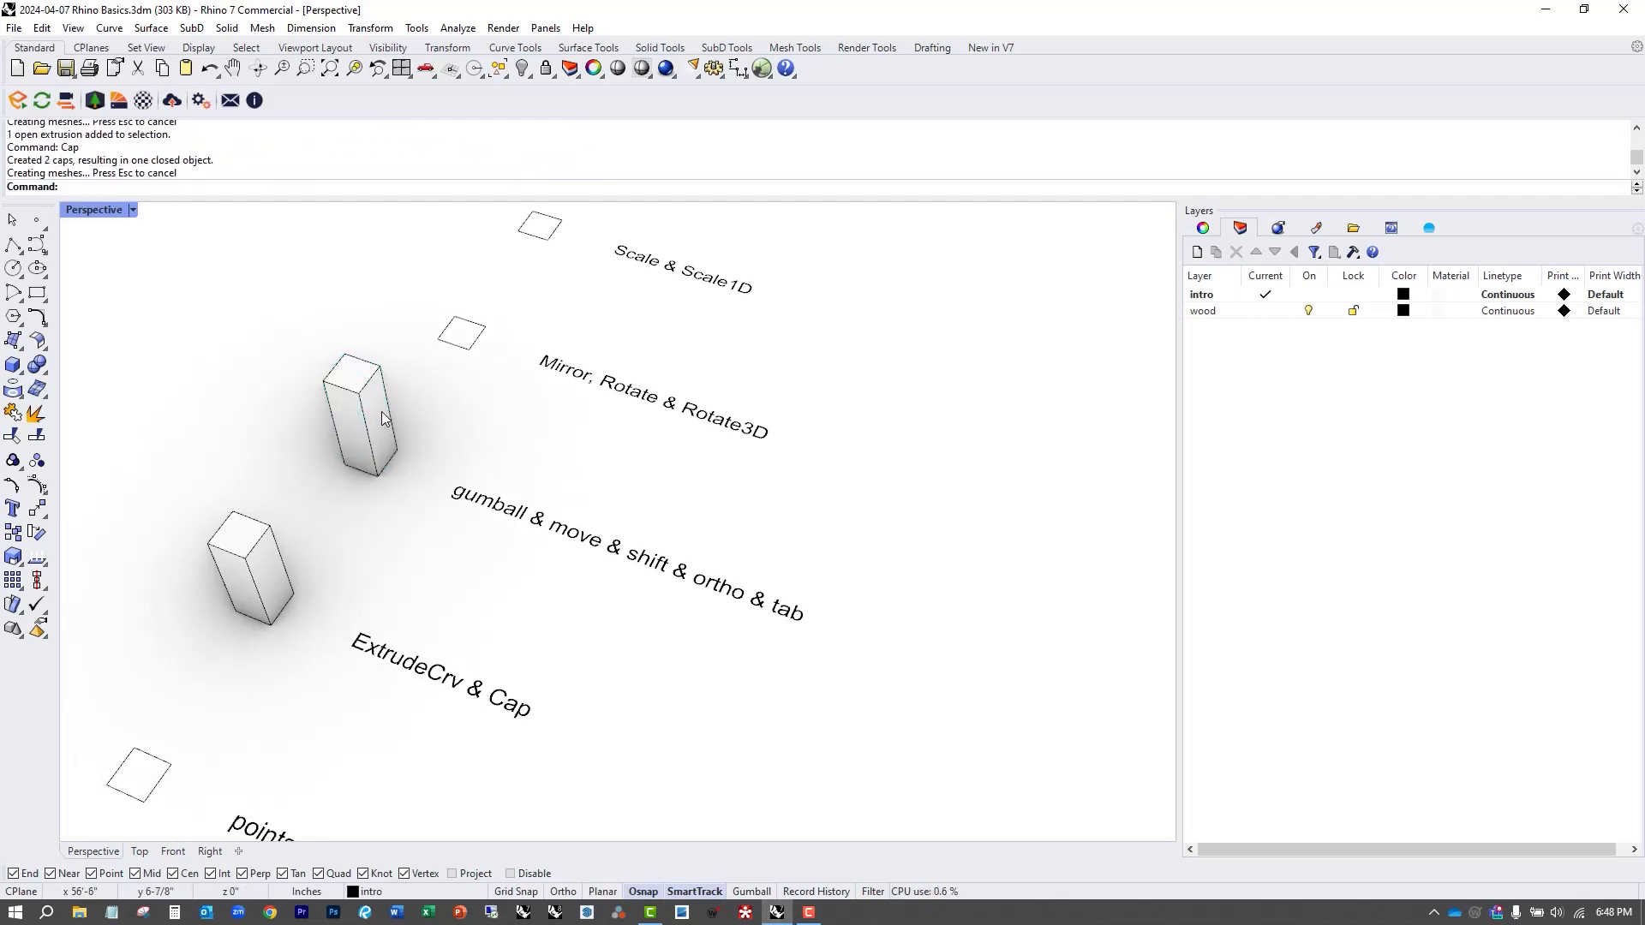
# Move the capped column beside the "gumball & move" label with the Gumball, undo the moves, and turn the Gumball off.
pyautogui.click(750, 892)
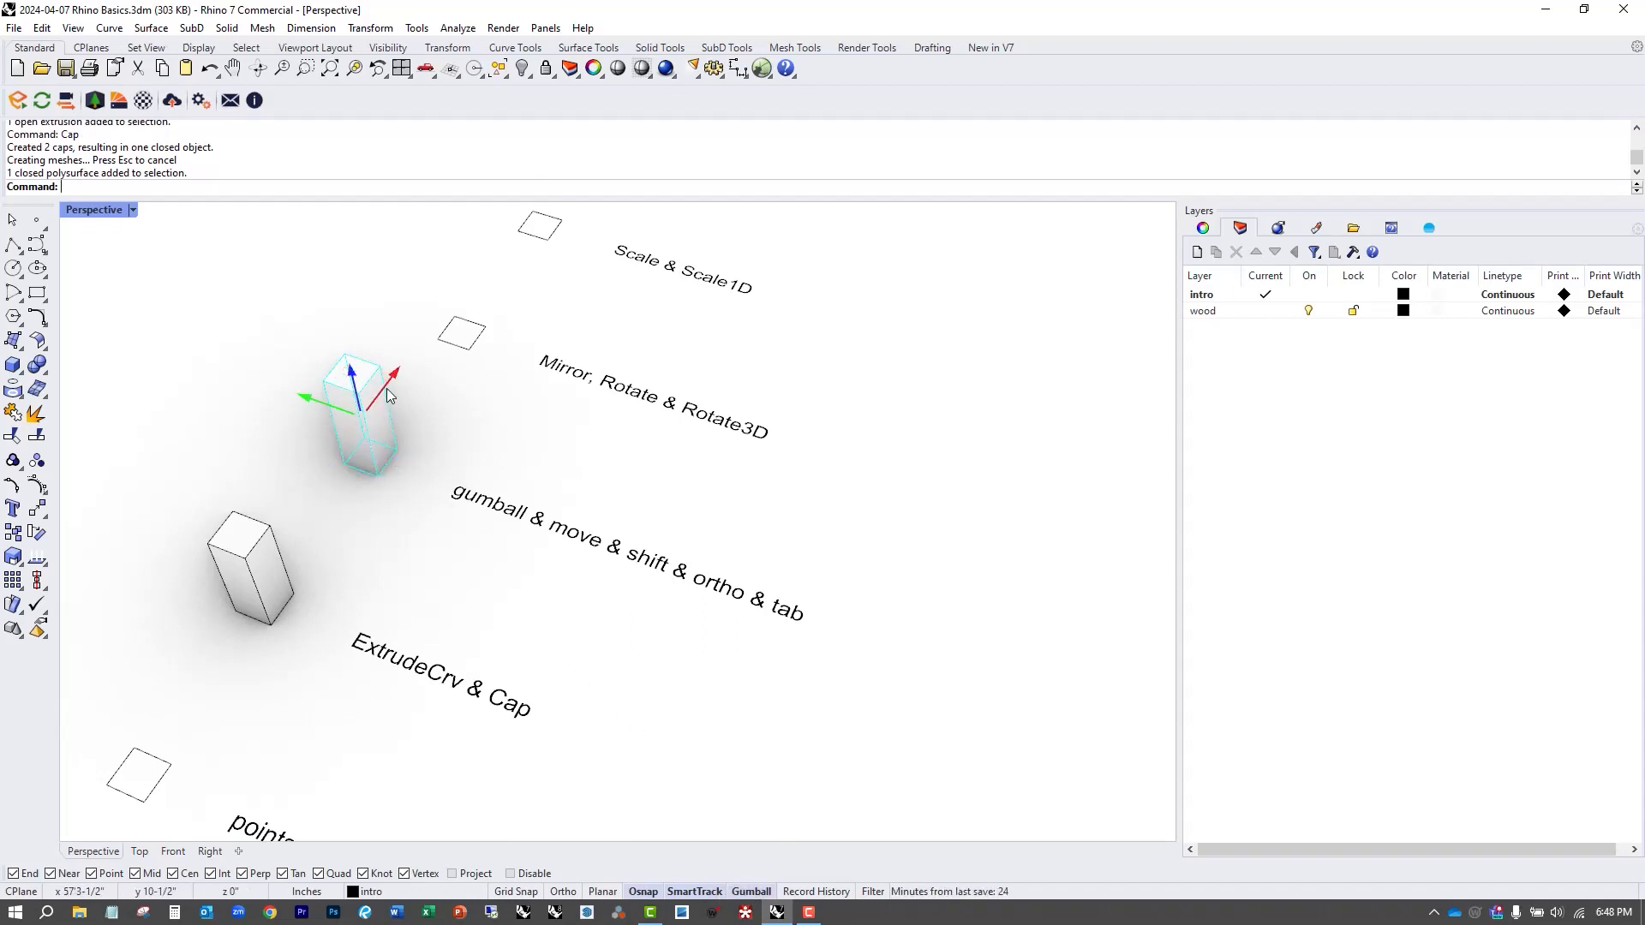
pyautogui.moveTo(387, 388); pyautogui.dragTo(285, 242)
pyautogui.hotkey('ctrl', 'z')
pyautogui.hotkey('ctrl', 'z')
pyautogui.hotkey('ctrl', 'z')
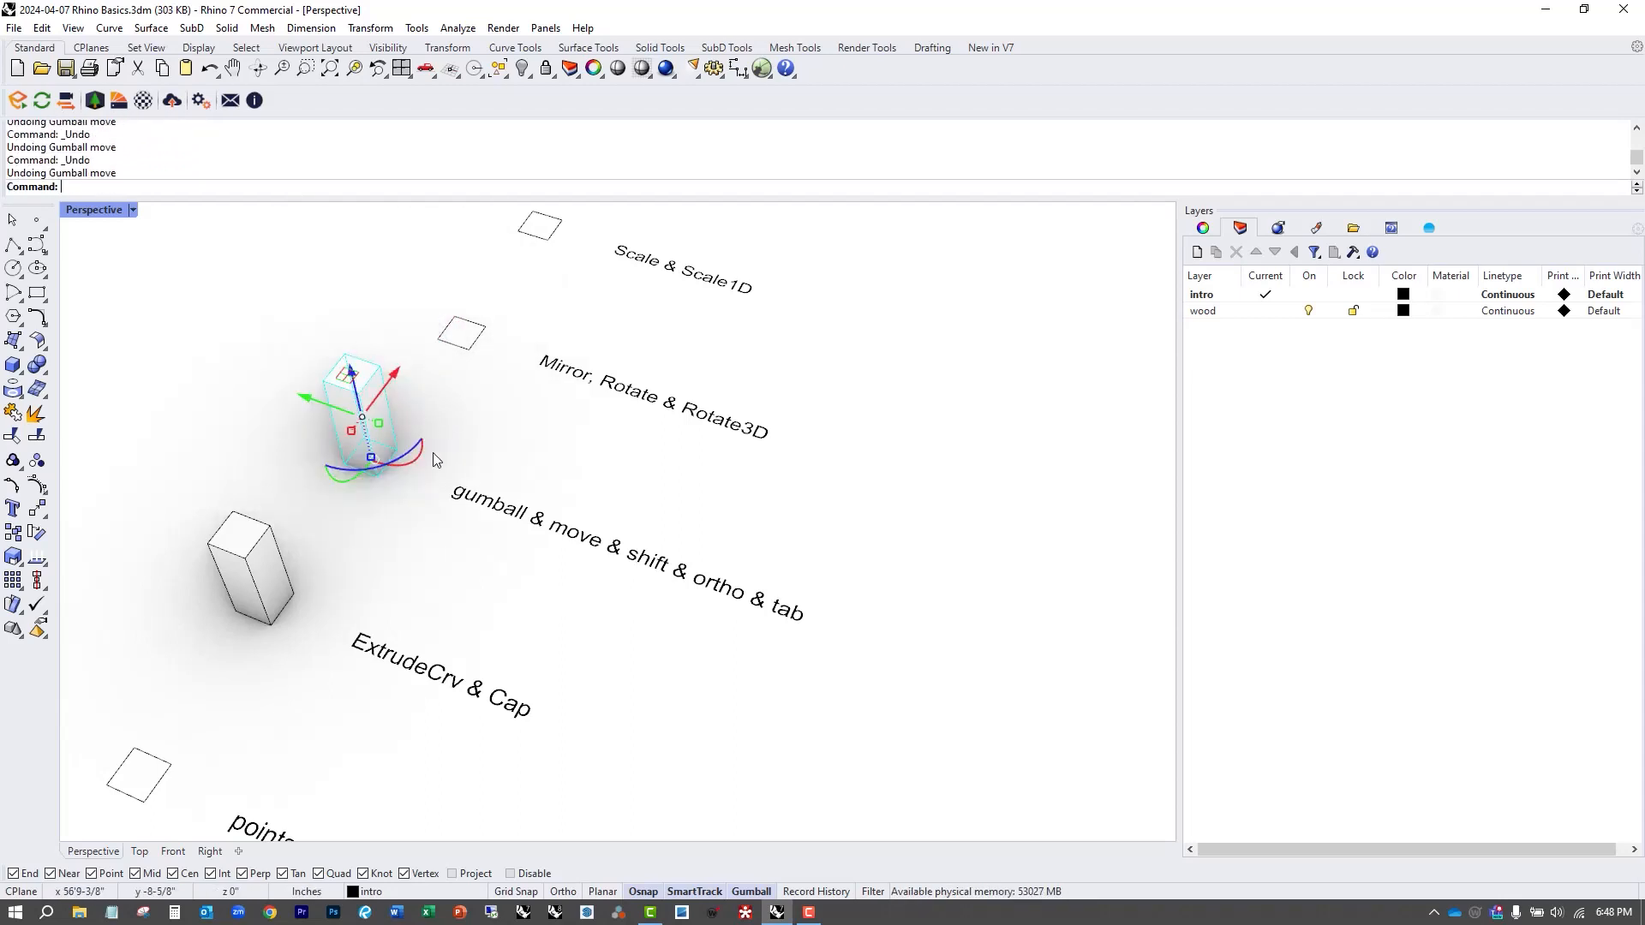
pyautogui.click(751, 892)
pyautogui.click(625, 782)
# Move the column 6' from its base corner along the ortho direction away from its label, and undo the move.
pyautogui.click(358, 430)
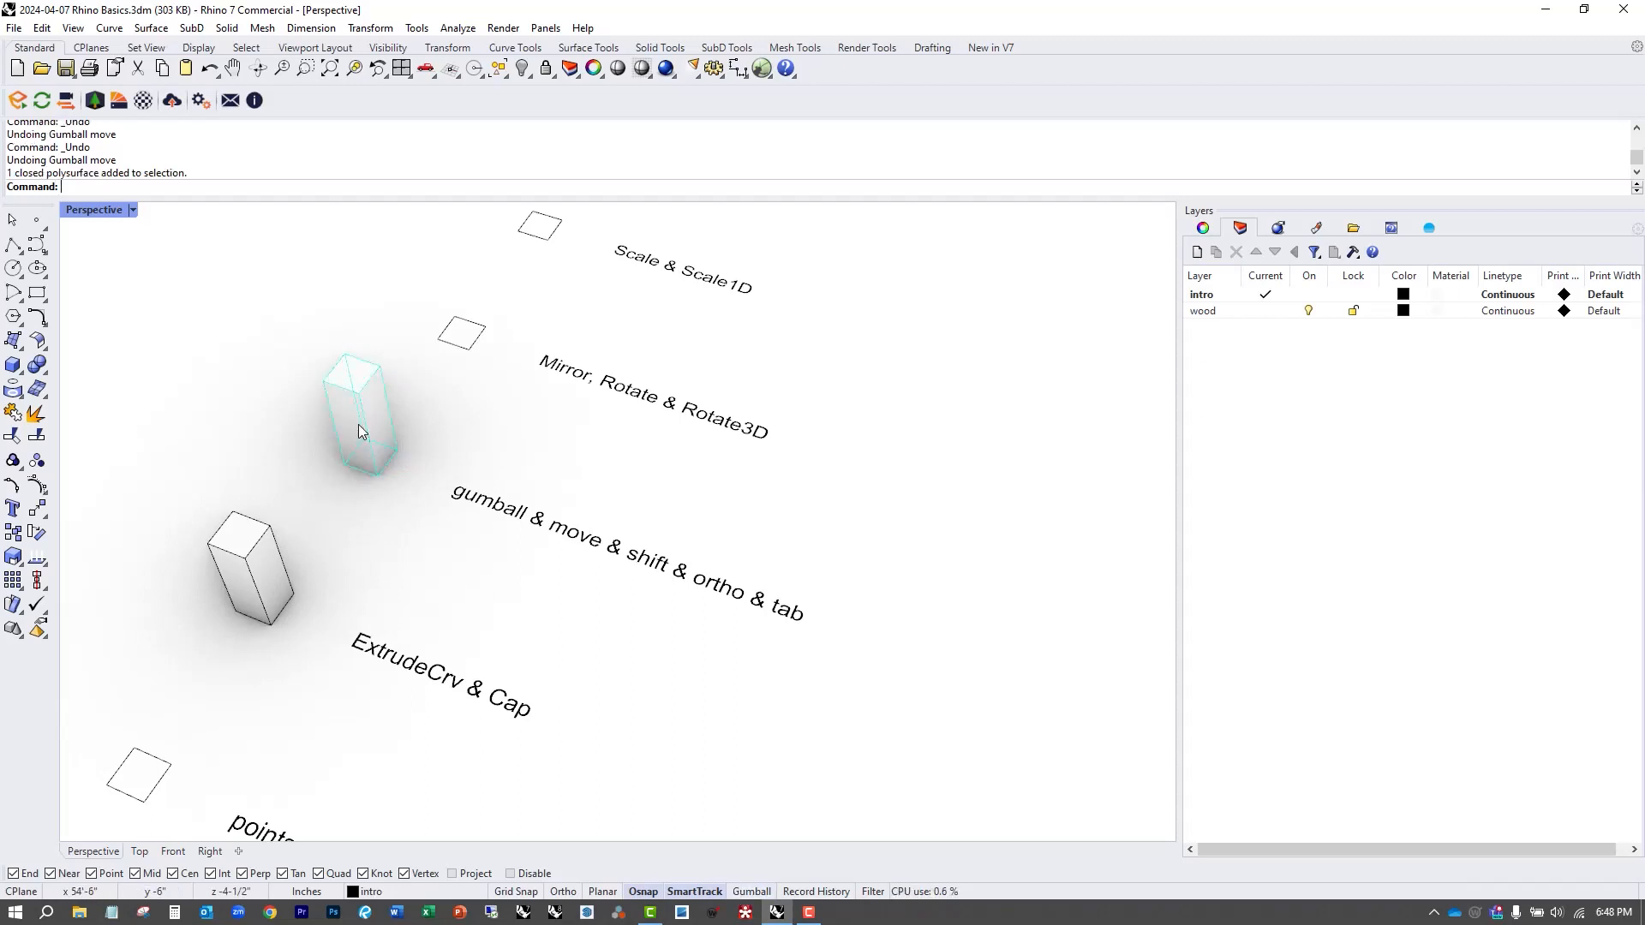
pyautogui.write('m')
pyautogui.press('Return')
pyautogui.click(378, 476)
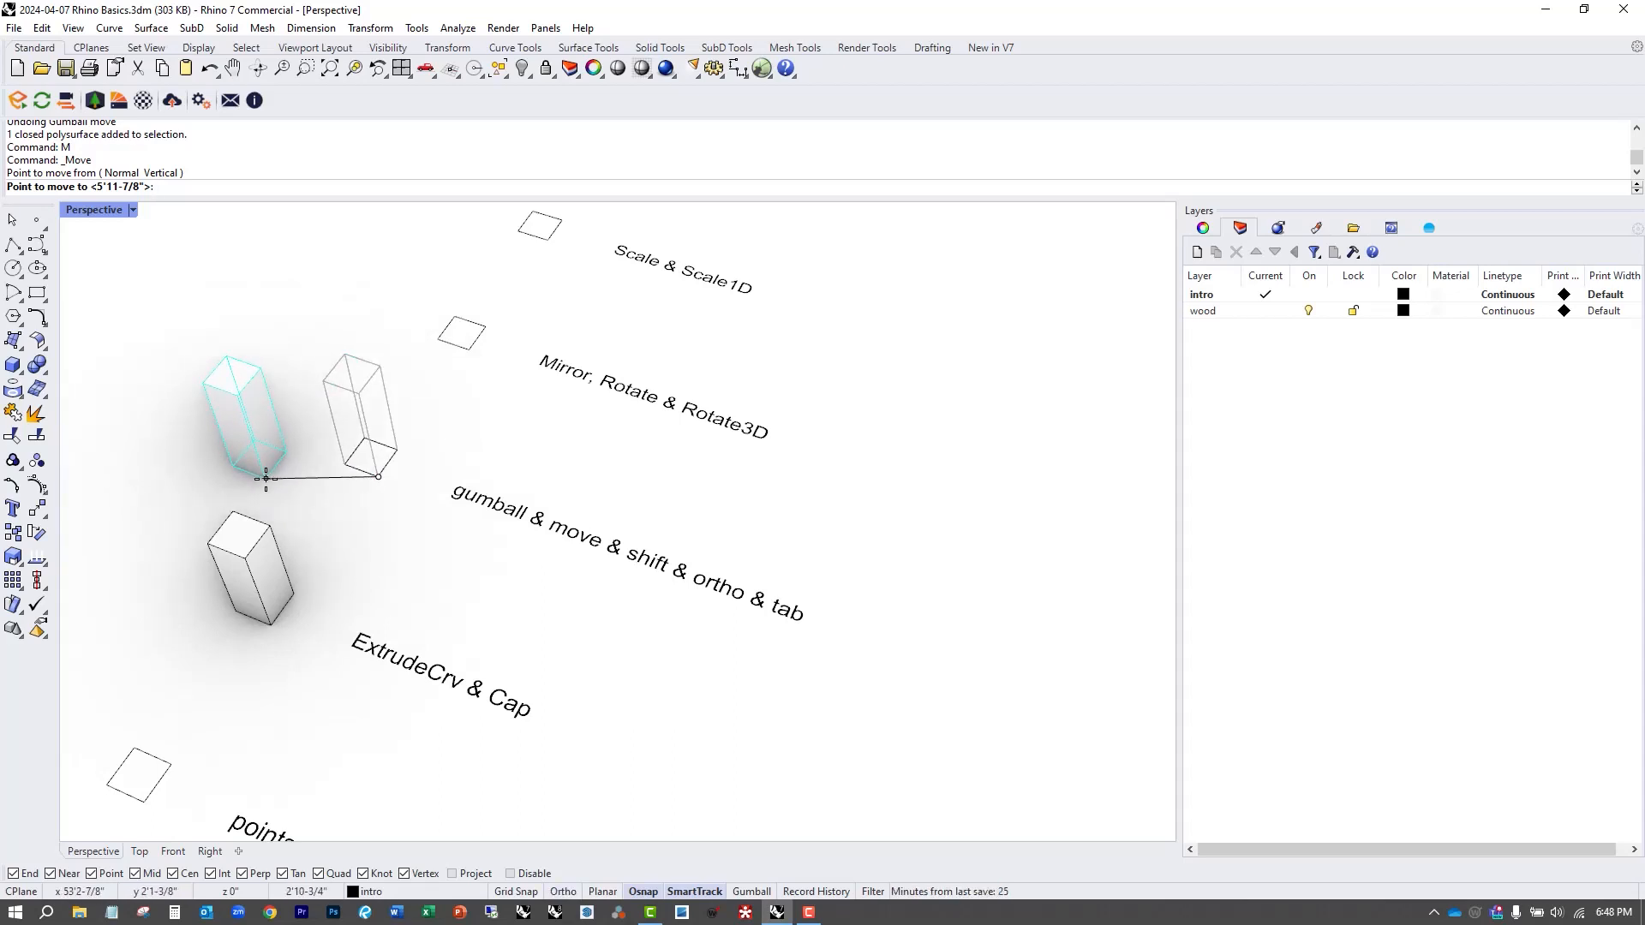
pyautogui.write("6'")
pyautogui.press('Return')
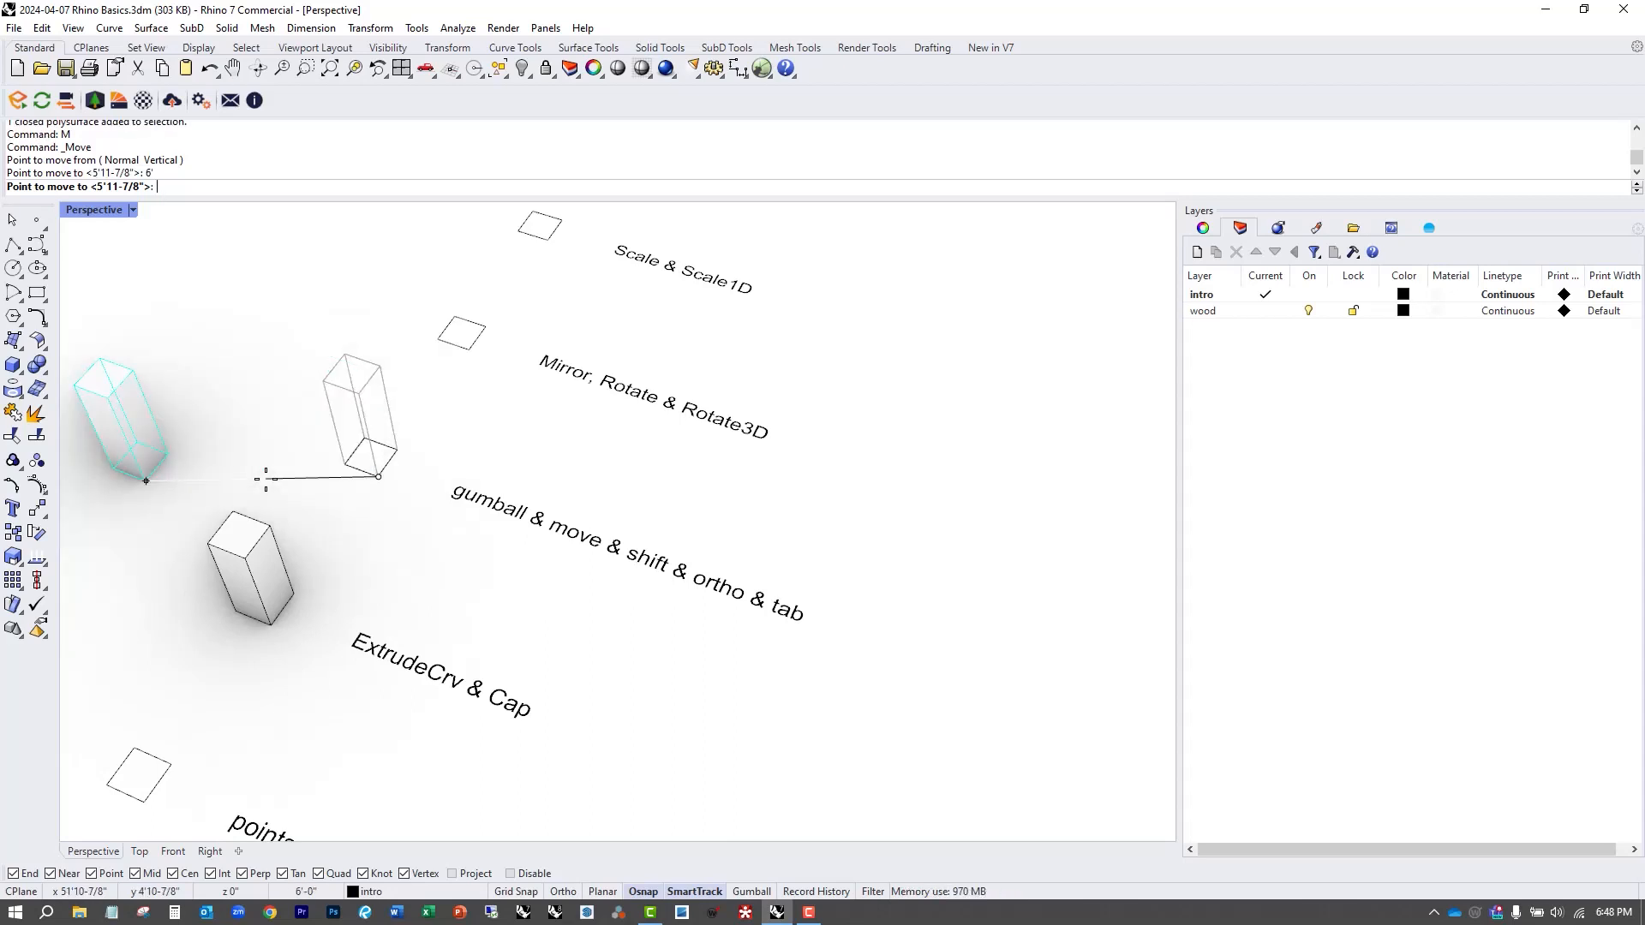
pyautogui.press('shift')
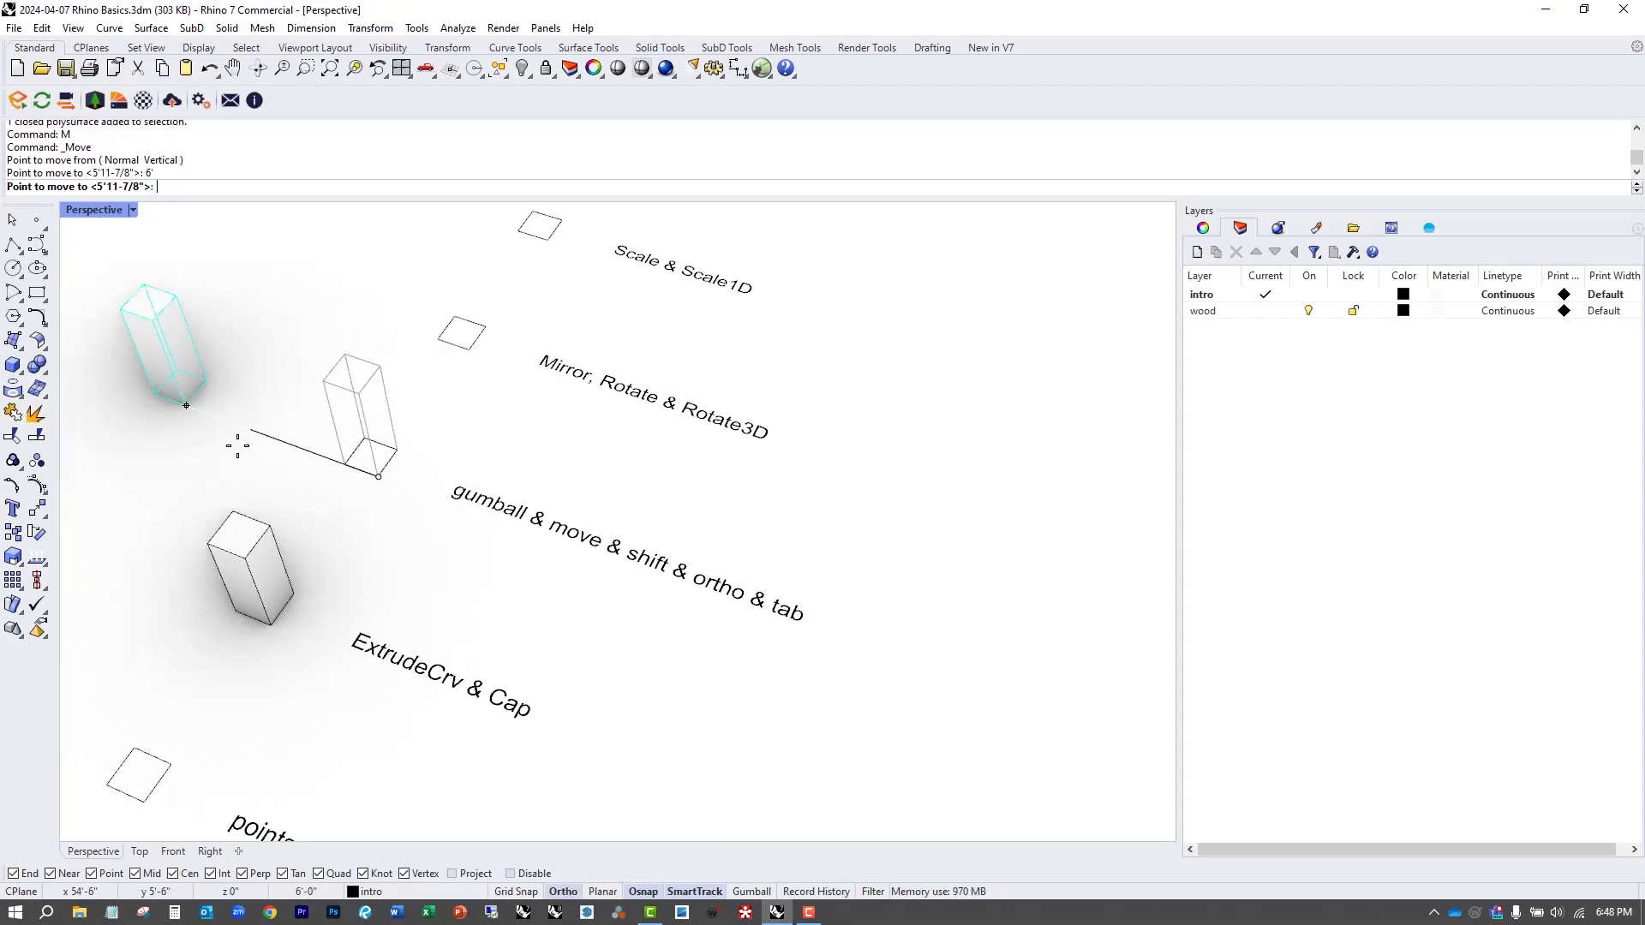
pyautogui.keyDown('shift'); pyautogui.click(231, 445); pyautogui.keyUp('shift')
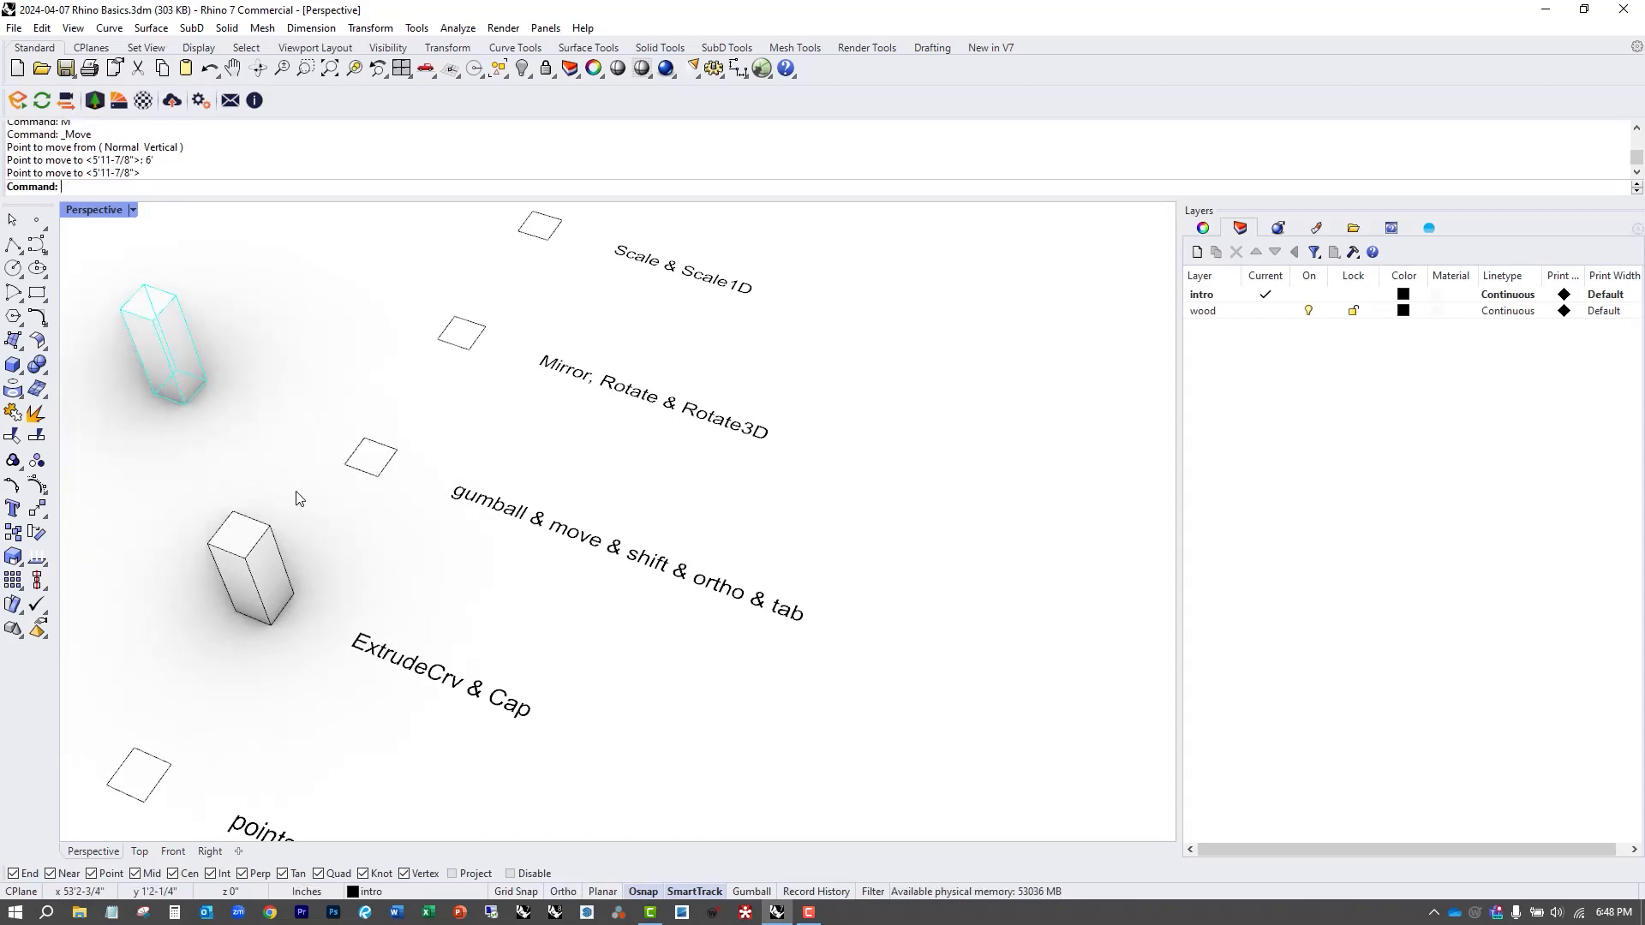
pyautogui.hotkey('ctrl', 'z')
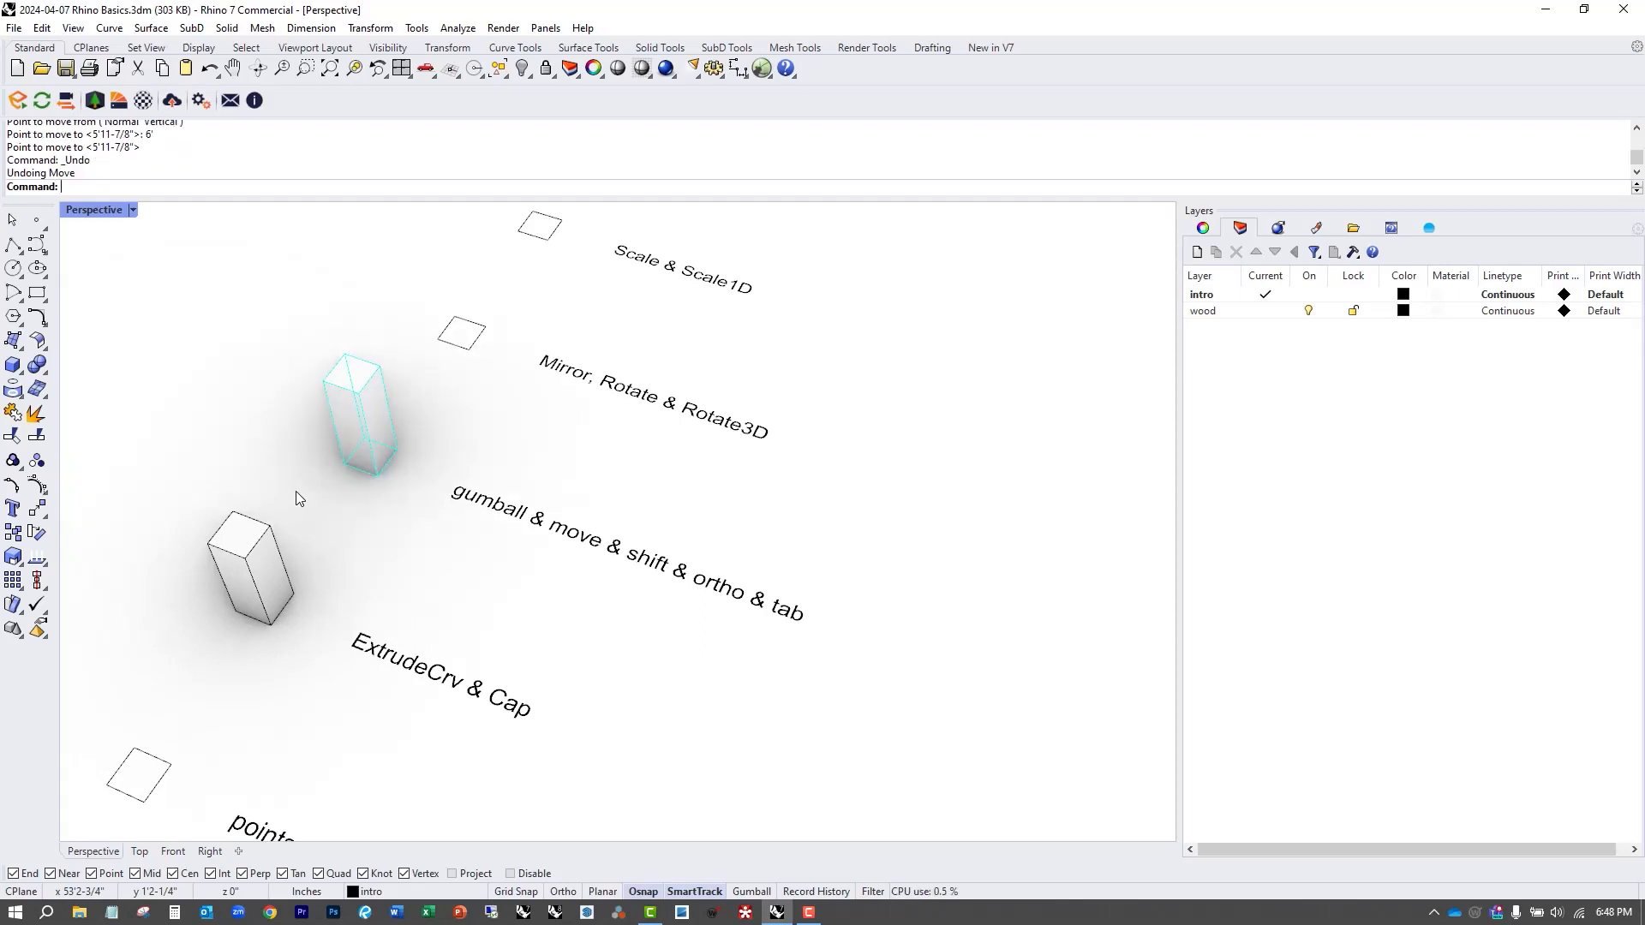
# Try to move the column by a corner along the row of squares, aiming at the one beside "Scale & Scale1D".
pyautogui.click(386, 528)
pyautogui.click(363, 387)
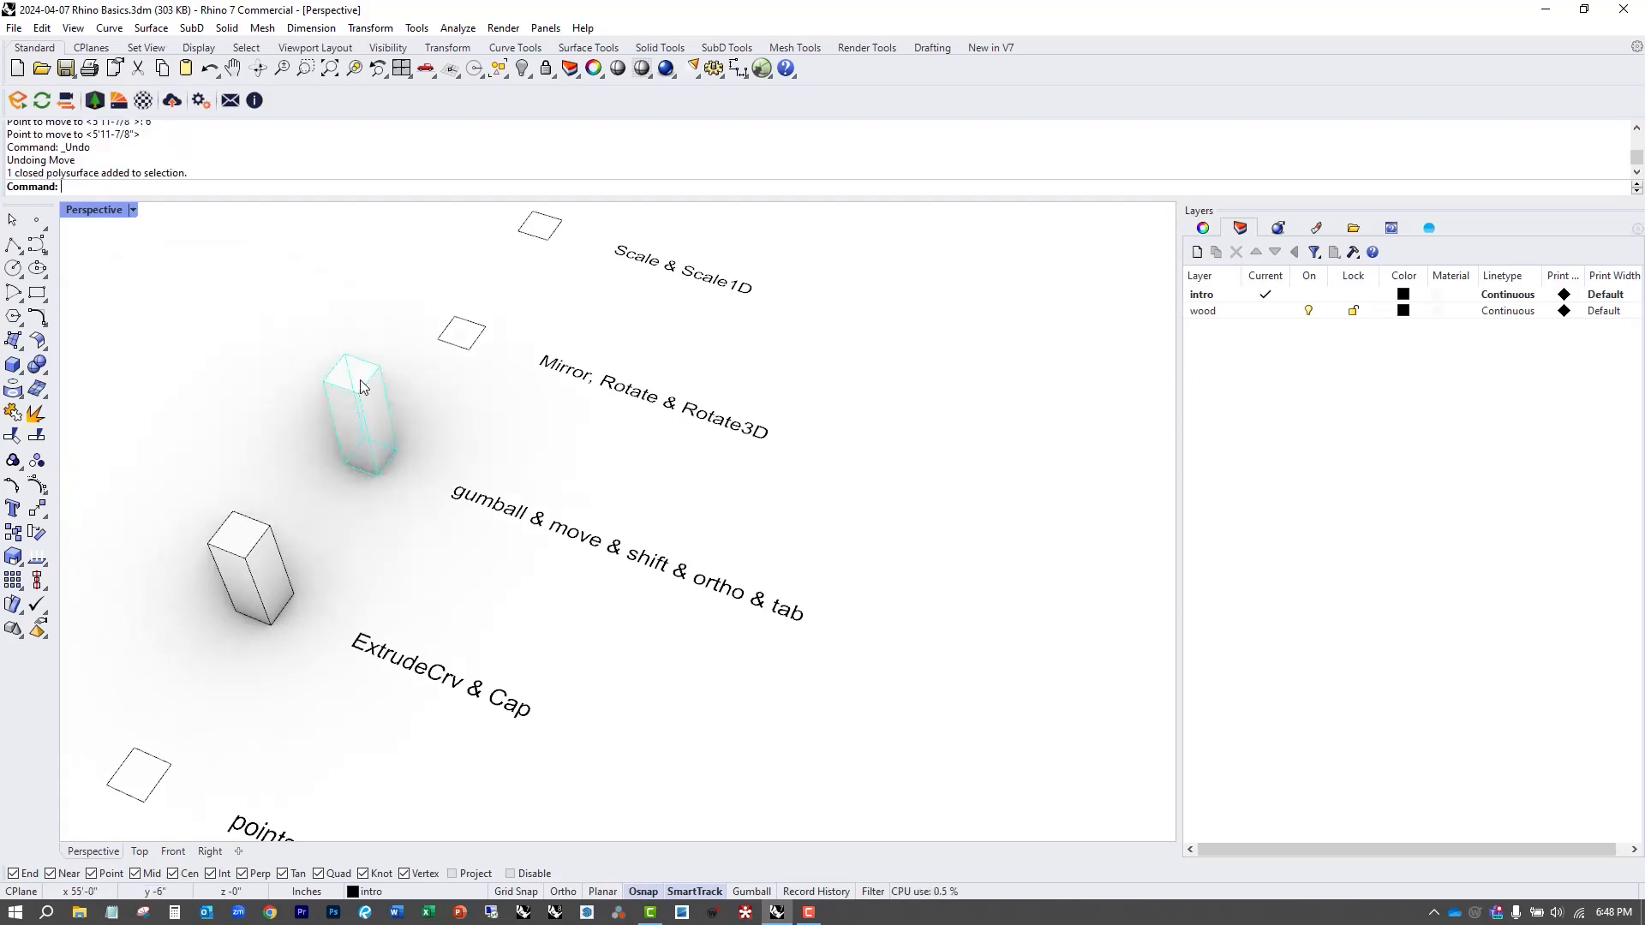
pyautogui.write('m')
pyautogui.press('Return')
pyautogui.click(373, 383)
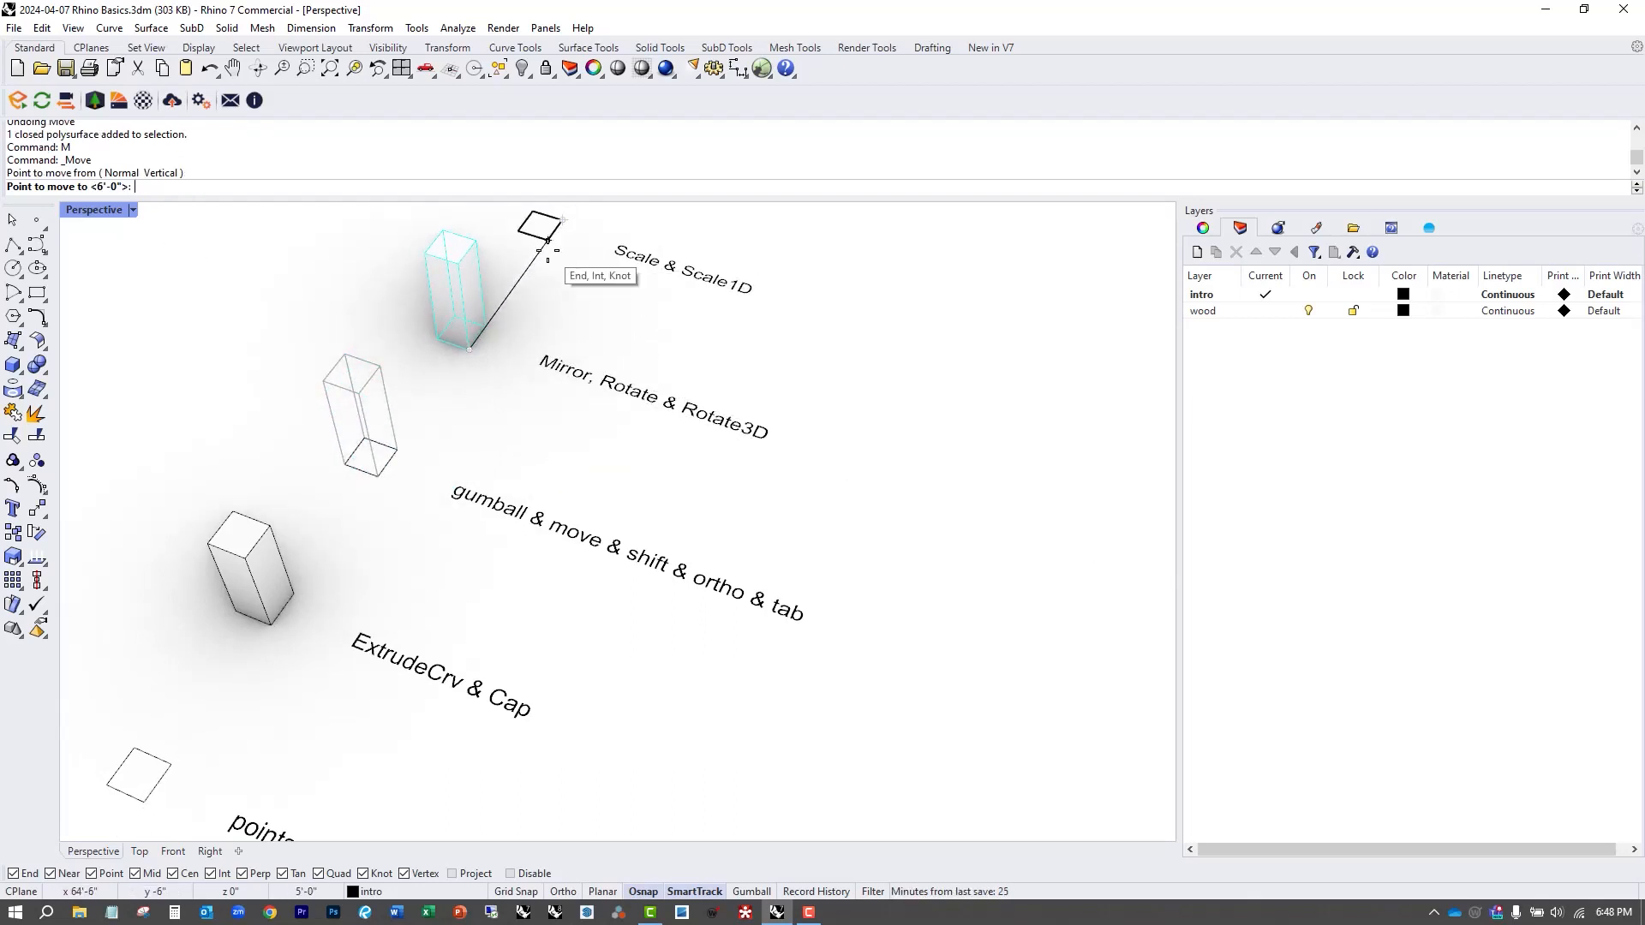
pyautogui.click(339, 339)
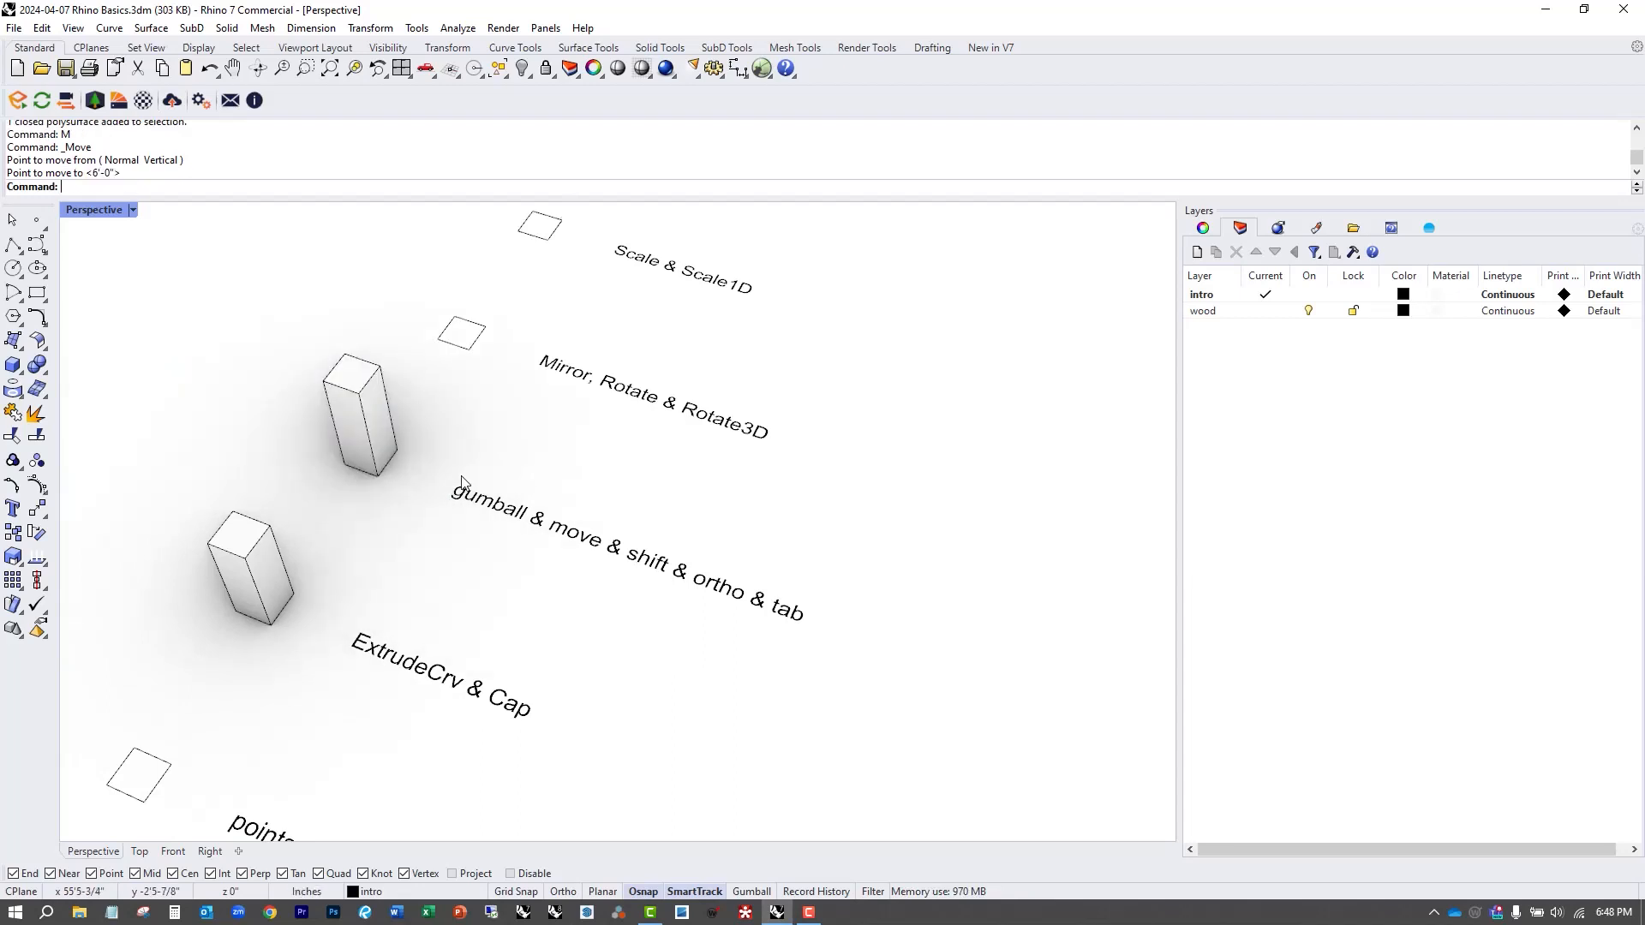
# Start another Move on the column beside the "gumball & move & shift & ortho & tab" label.
pyautogui.click(382, 450)
pyautogui.write('m')
pyautogui.press('Return')
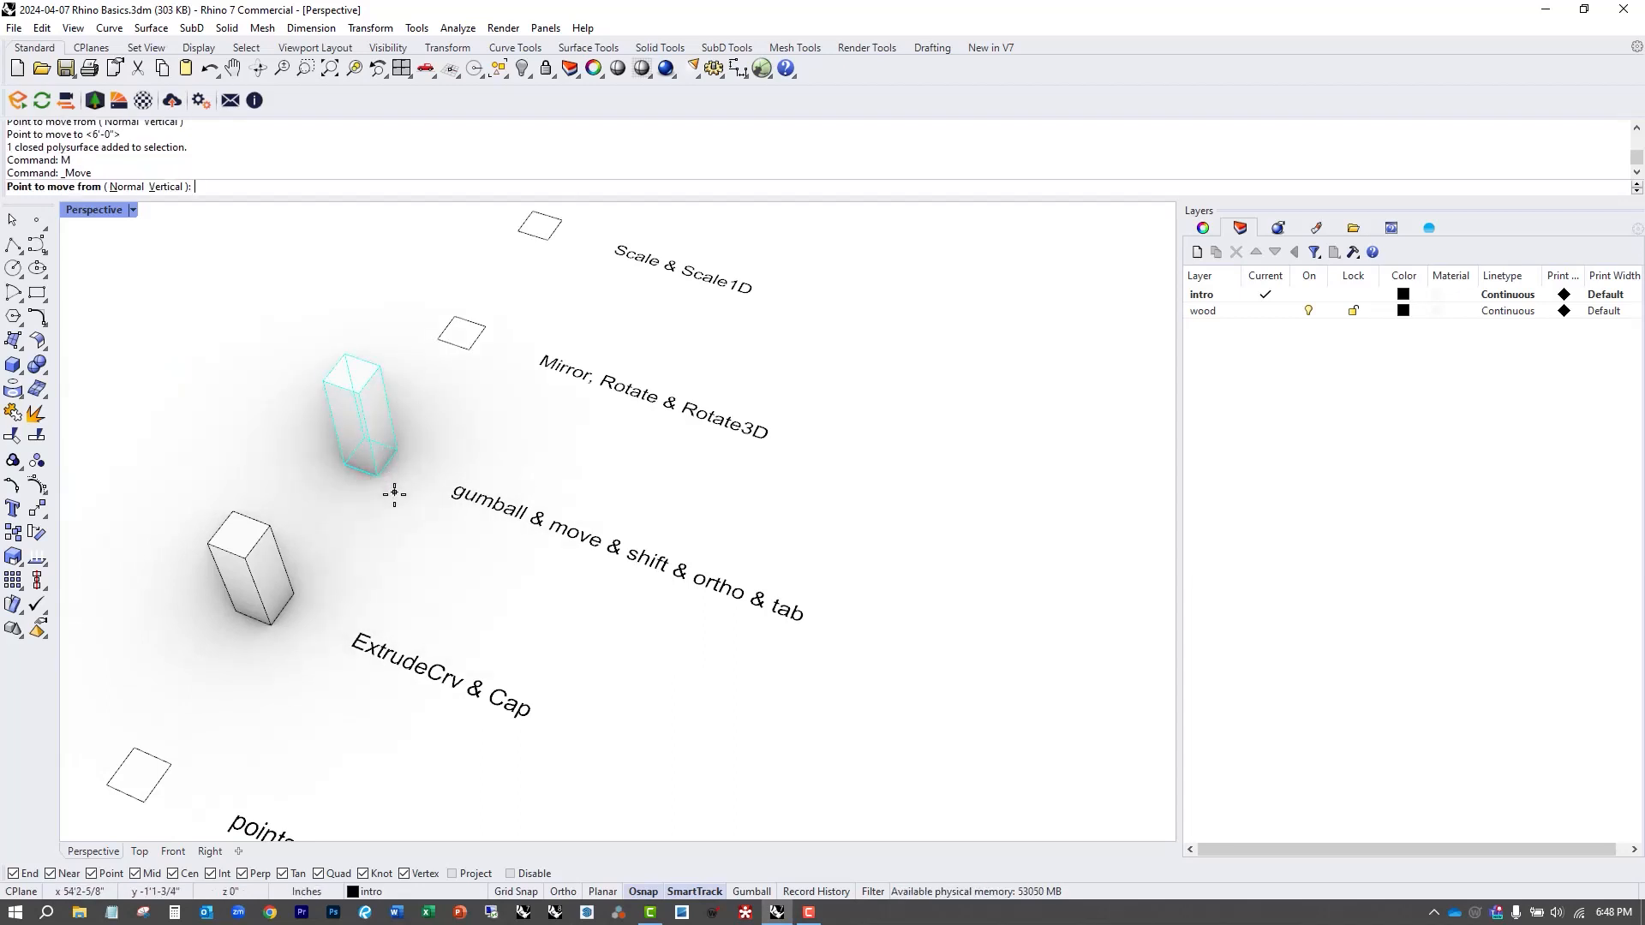
# Try to move the box beside the gumball label from its bottom corner by 4', constrained to an orthogonal direction.
pyautogui.click(378, 476)
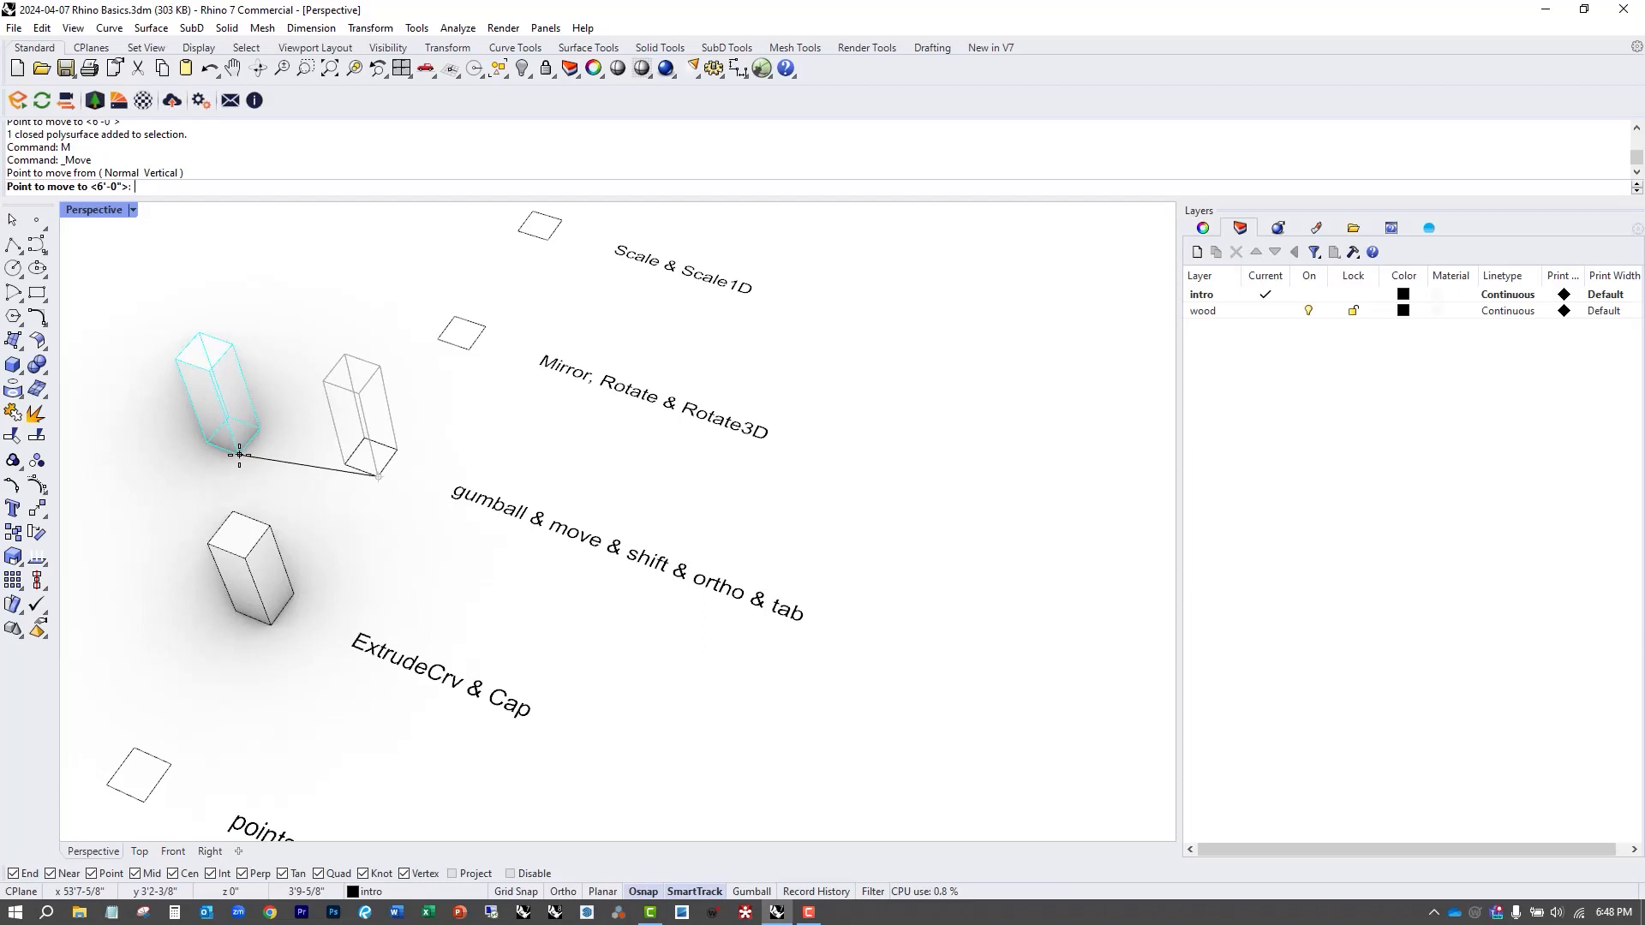
pyautogui.write("4'")
pyautogui.press('Return')
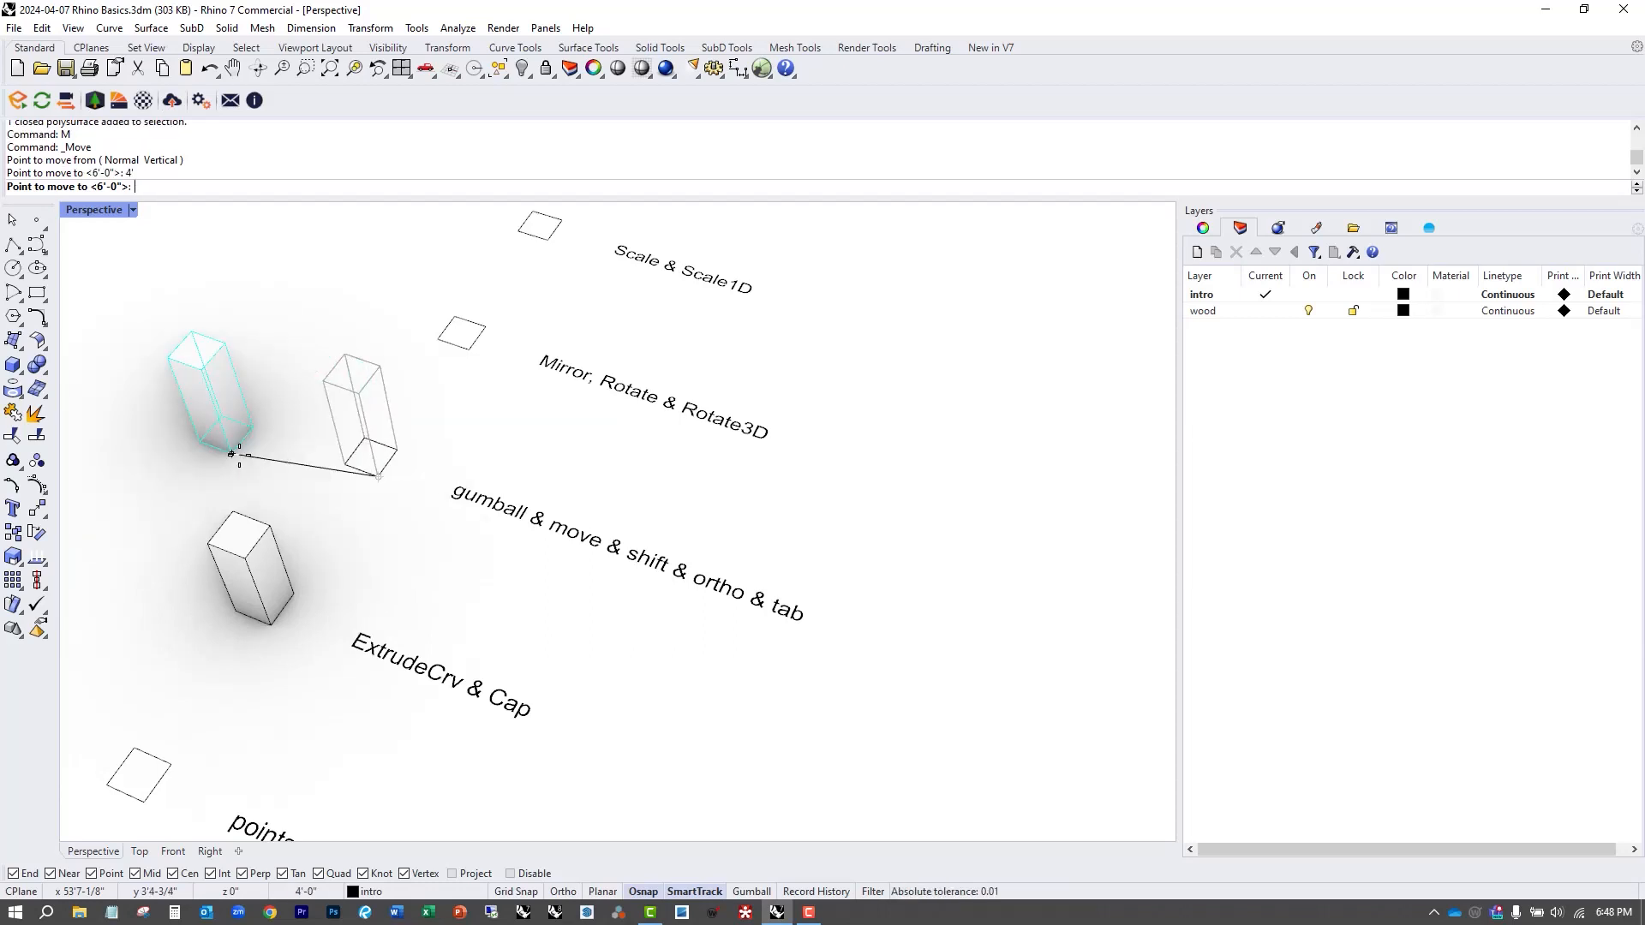
pyautogui.press('shift')
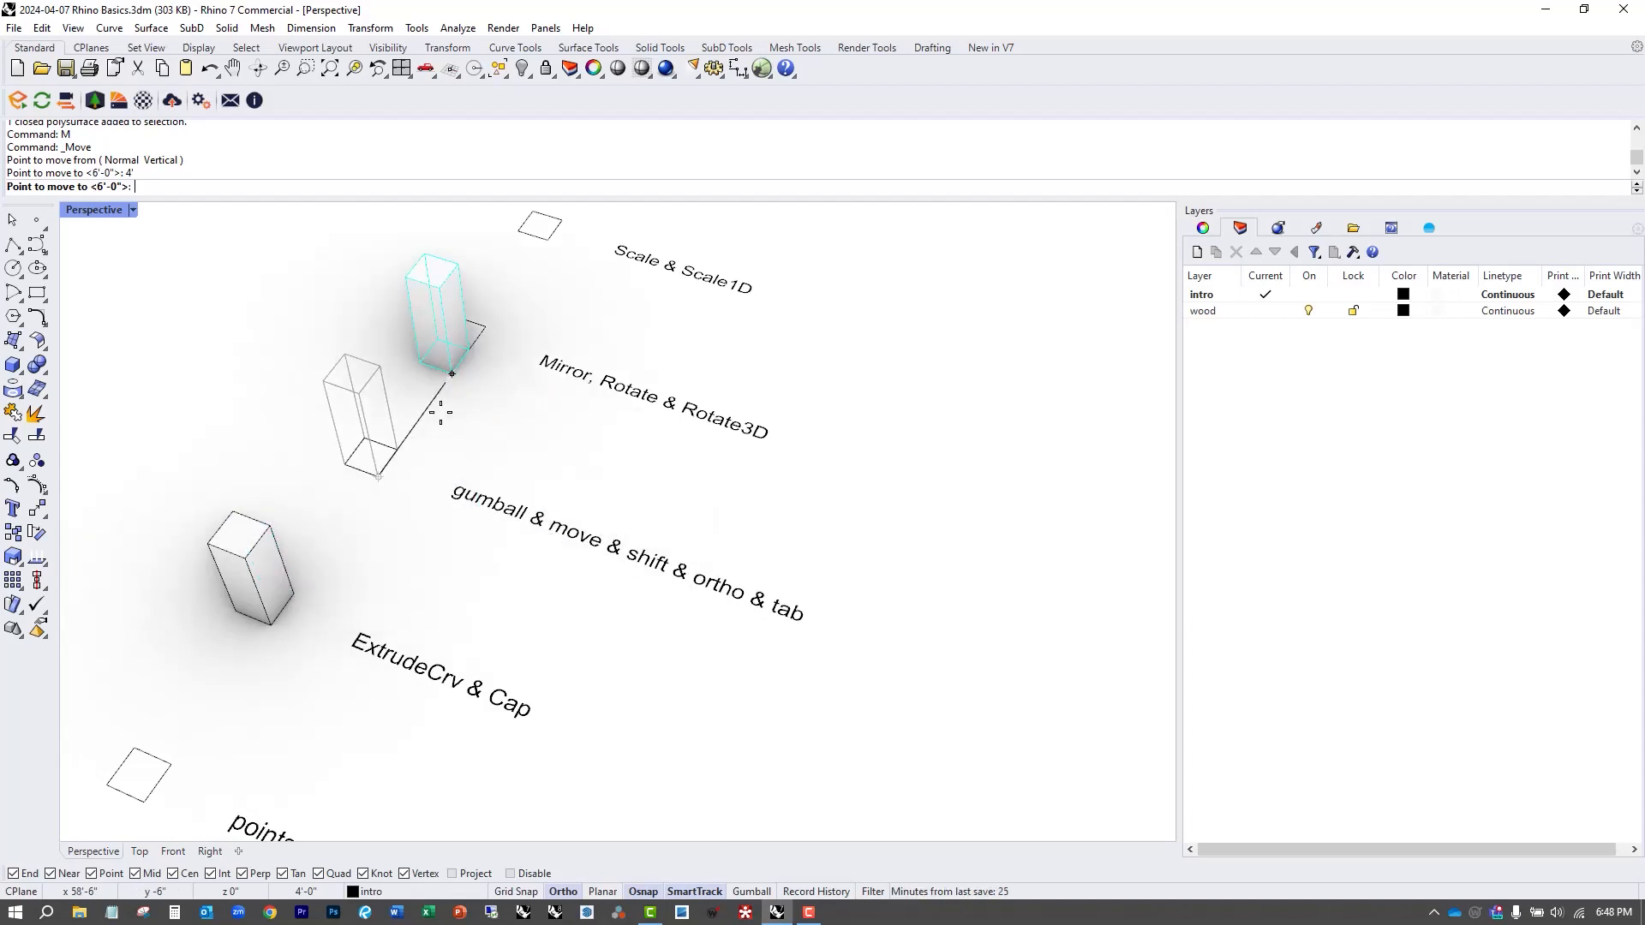
pyautogui.click(347, 461)
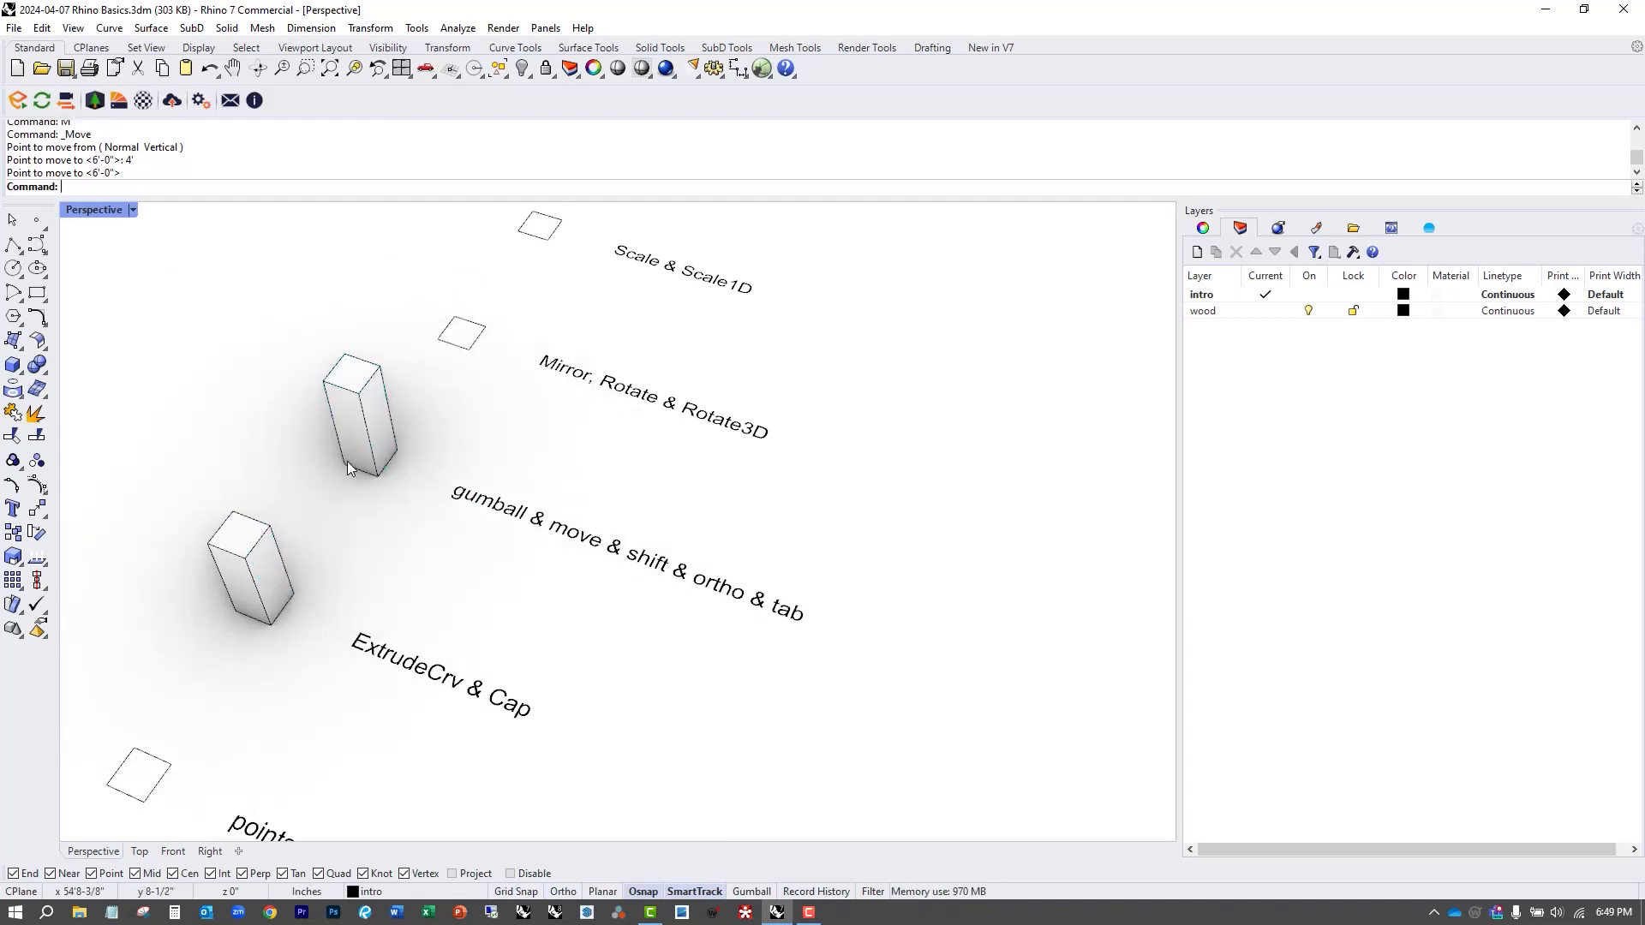
# Try to move the same box from its bottom corner with temporary ortho constraint, without entering a distance.
pyautogui.moveTo(347, 461); pyautogui.dragTo(456, 514, button='right')
pyautogui.click(424, 411)
pyautogui.write('M')
pyautogui.press('Return')
pyautogui.scroll(2, 445, 466)
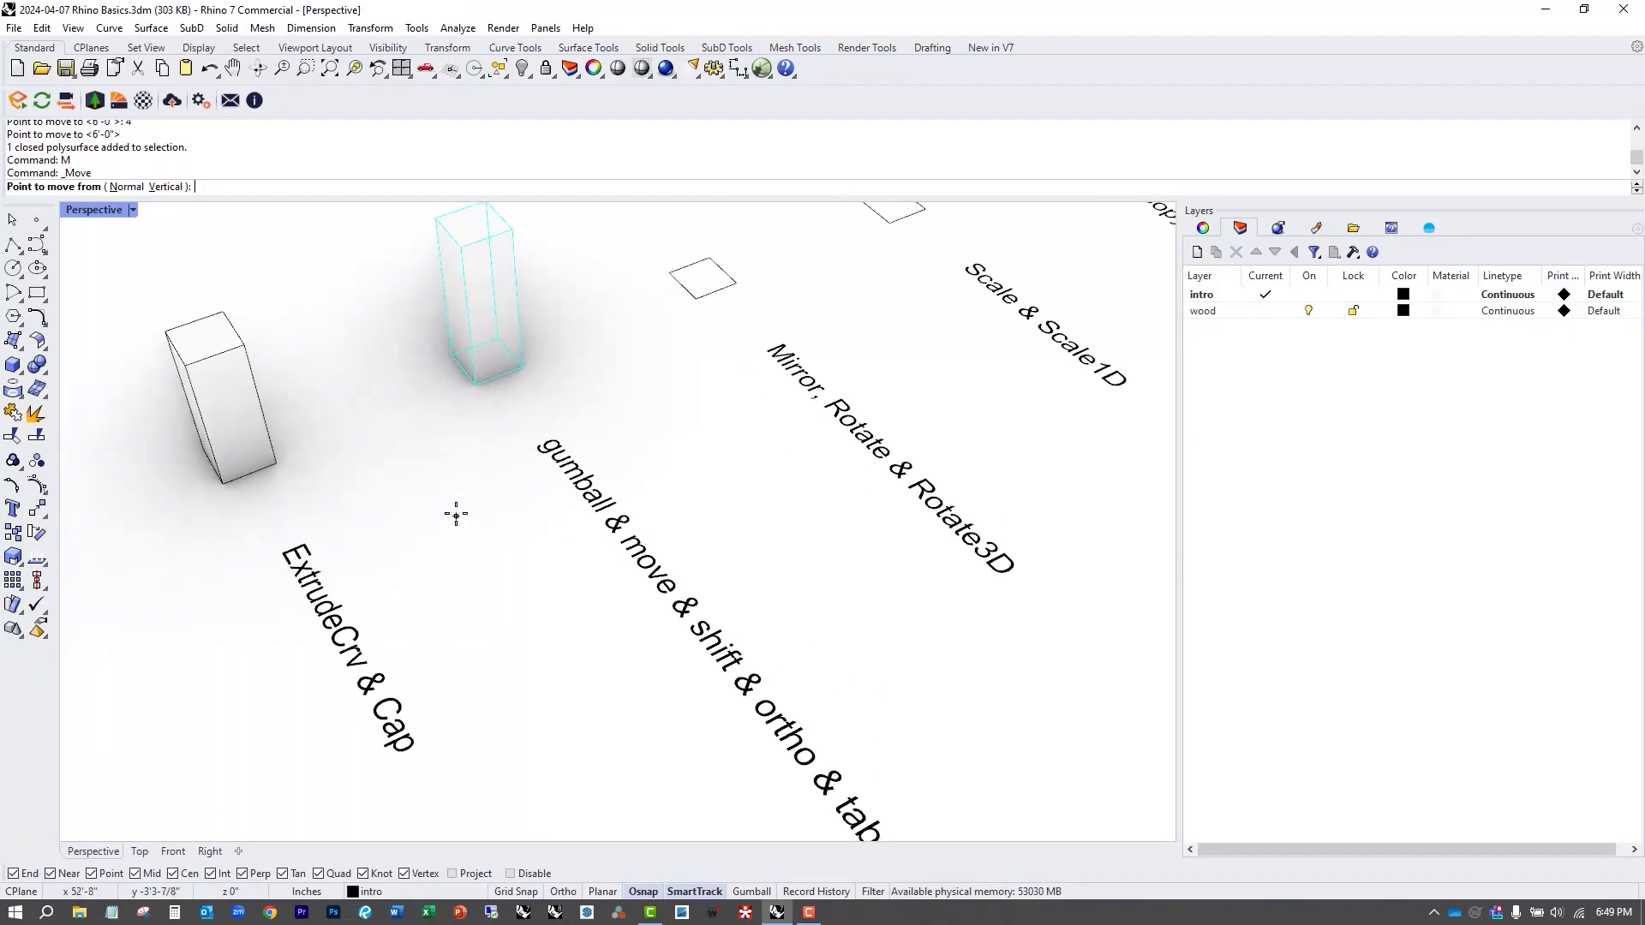
pyautogui.click(467, 394)
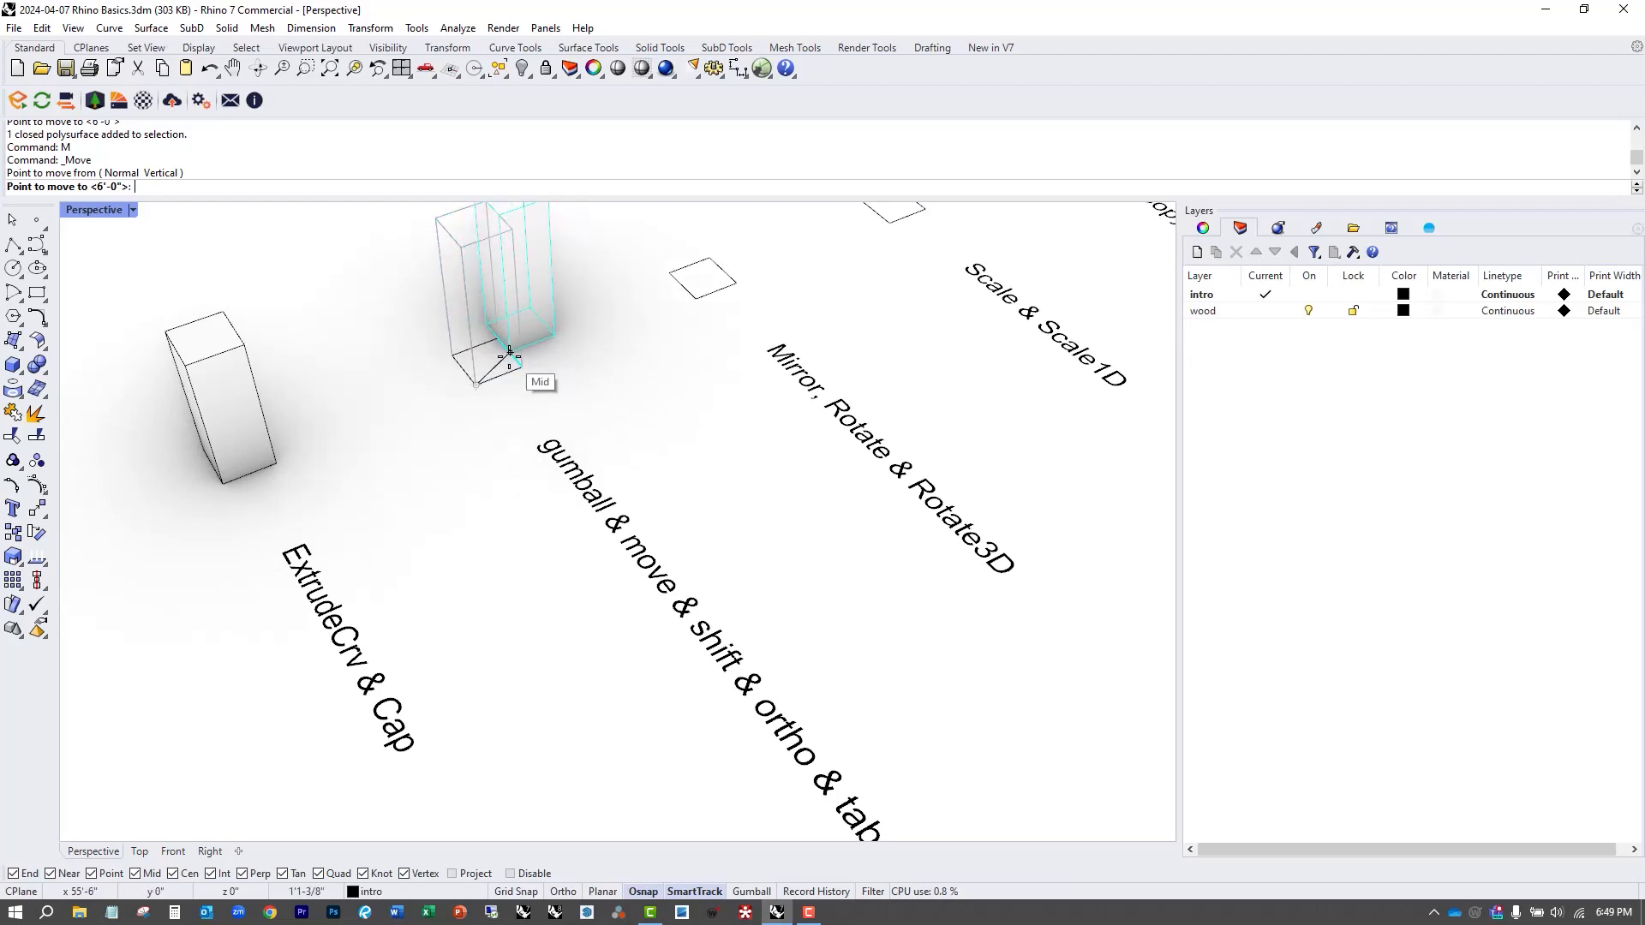
pyautogui.moveTo(569, 294); pyautogui.dragTo(583, 401, button='right')
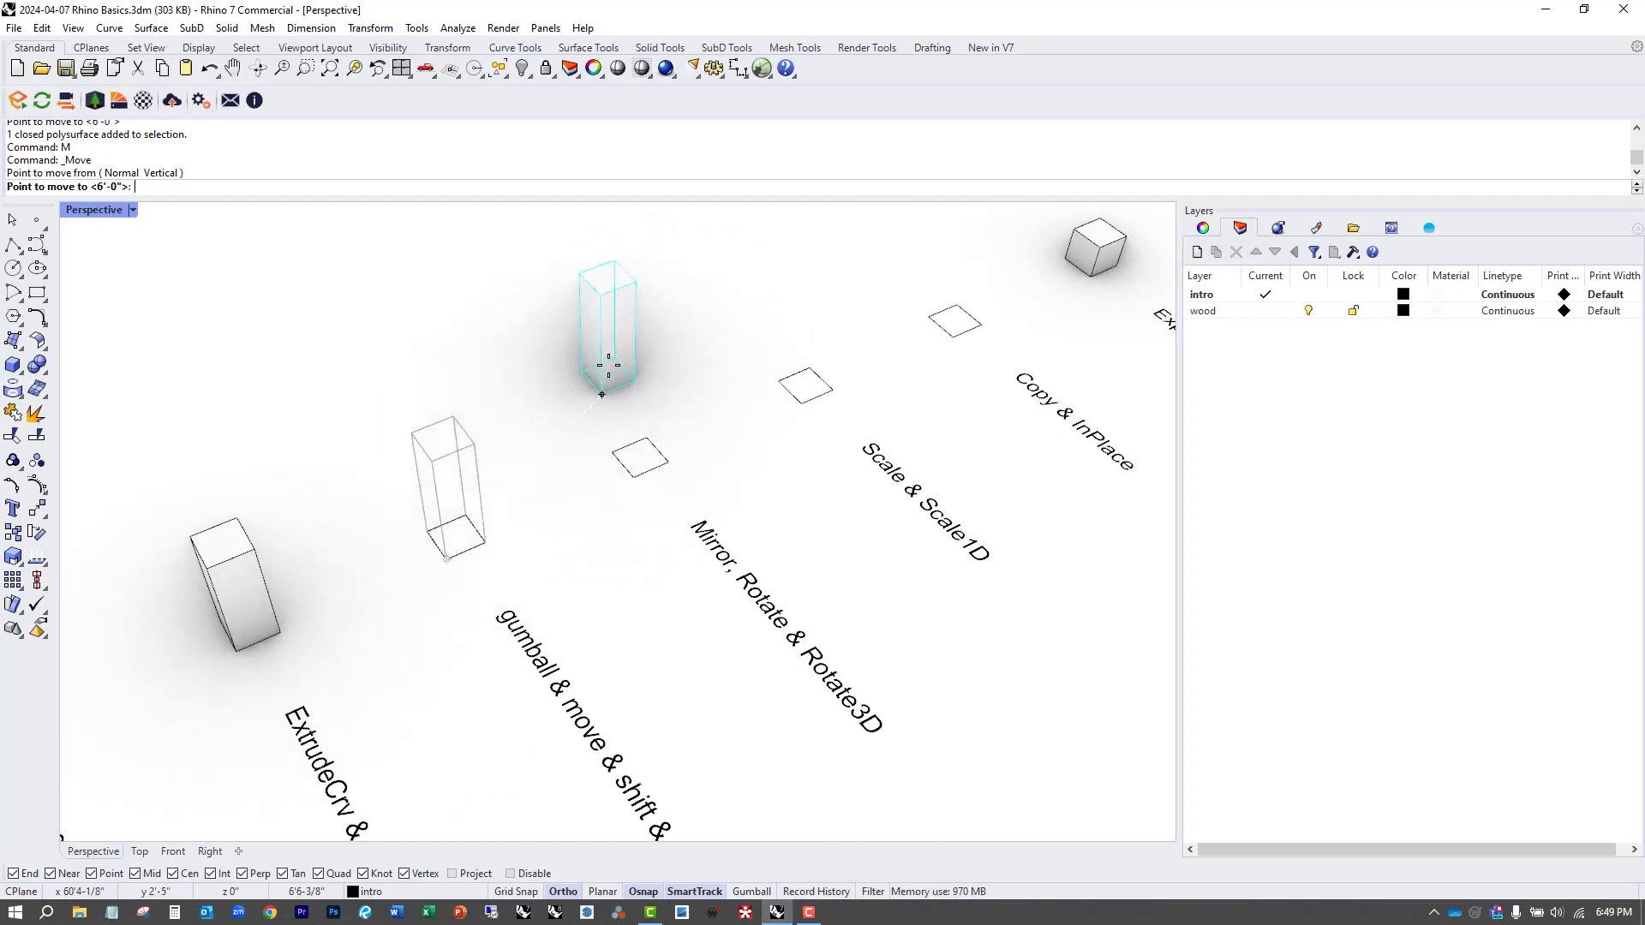
pyautogui.click(621, 373)
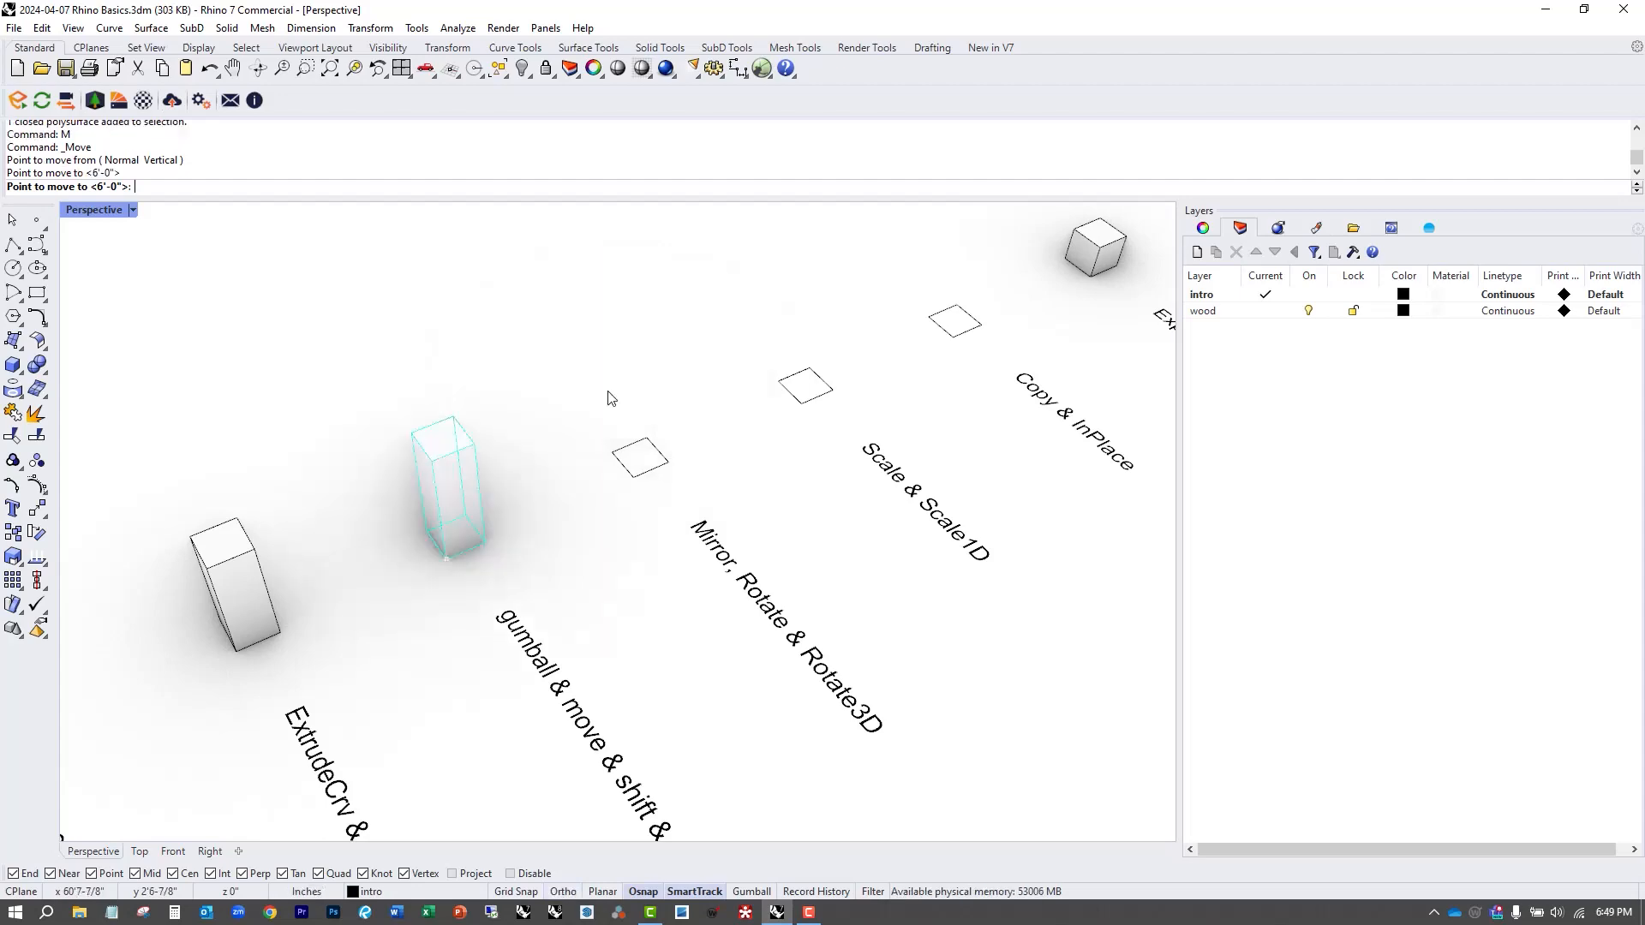
# Try to move the box from its bottom corner while turning Ortho mode on and back off, and cancel the move.
pyautogui.moveTo(621, 373); pyautogui.dragTo(759, 679, button='right')
pyautogui.scroll(4, 759, 679)
pyautogui.click(305, 419)
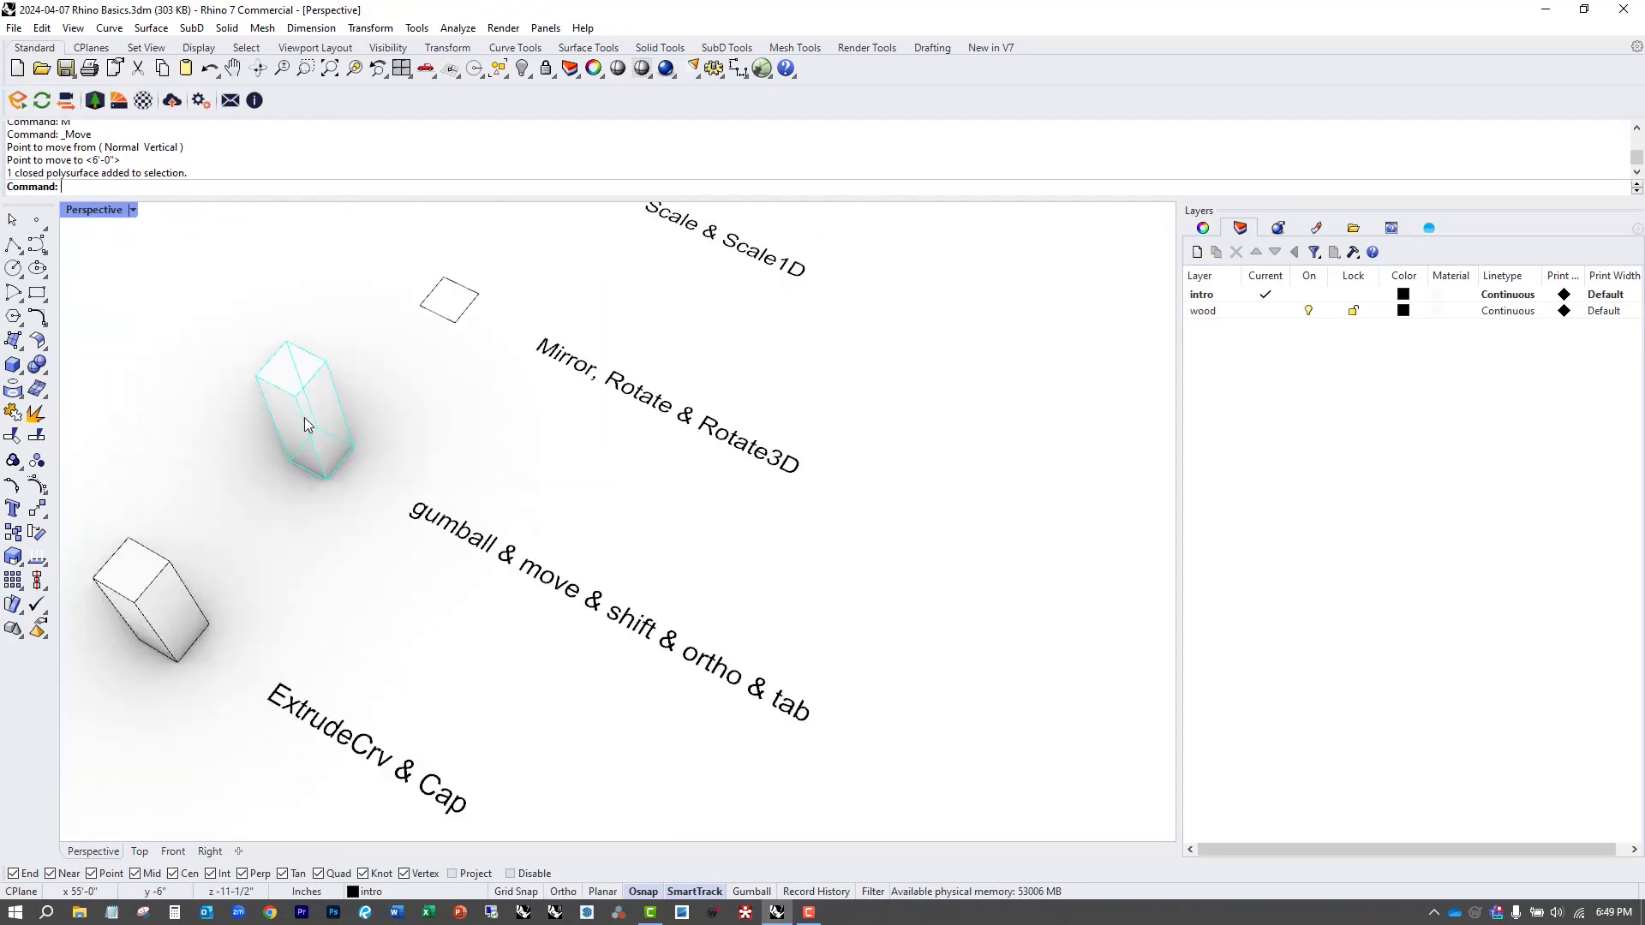
pyautogui.write('M')
pyautogui.press('Return')
pyautogui.click(325, 476)
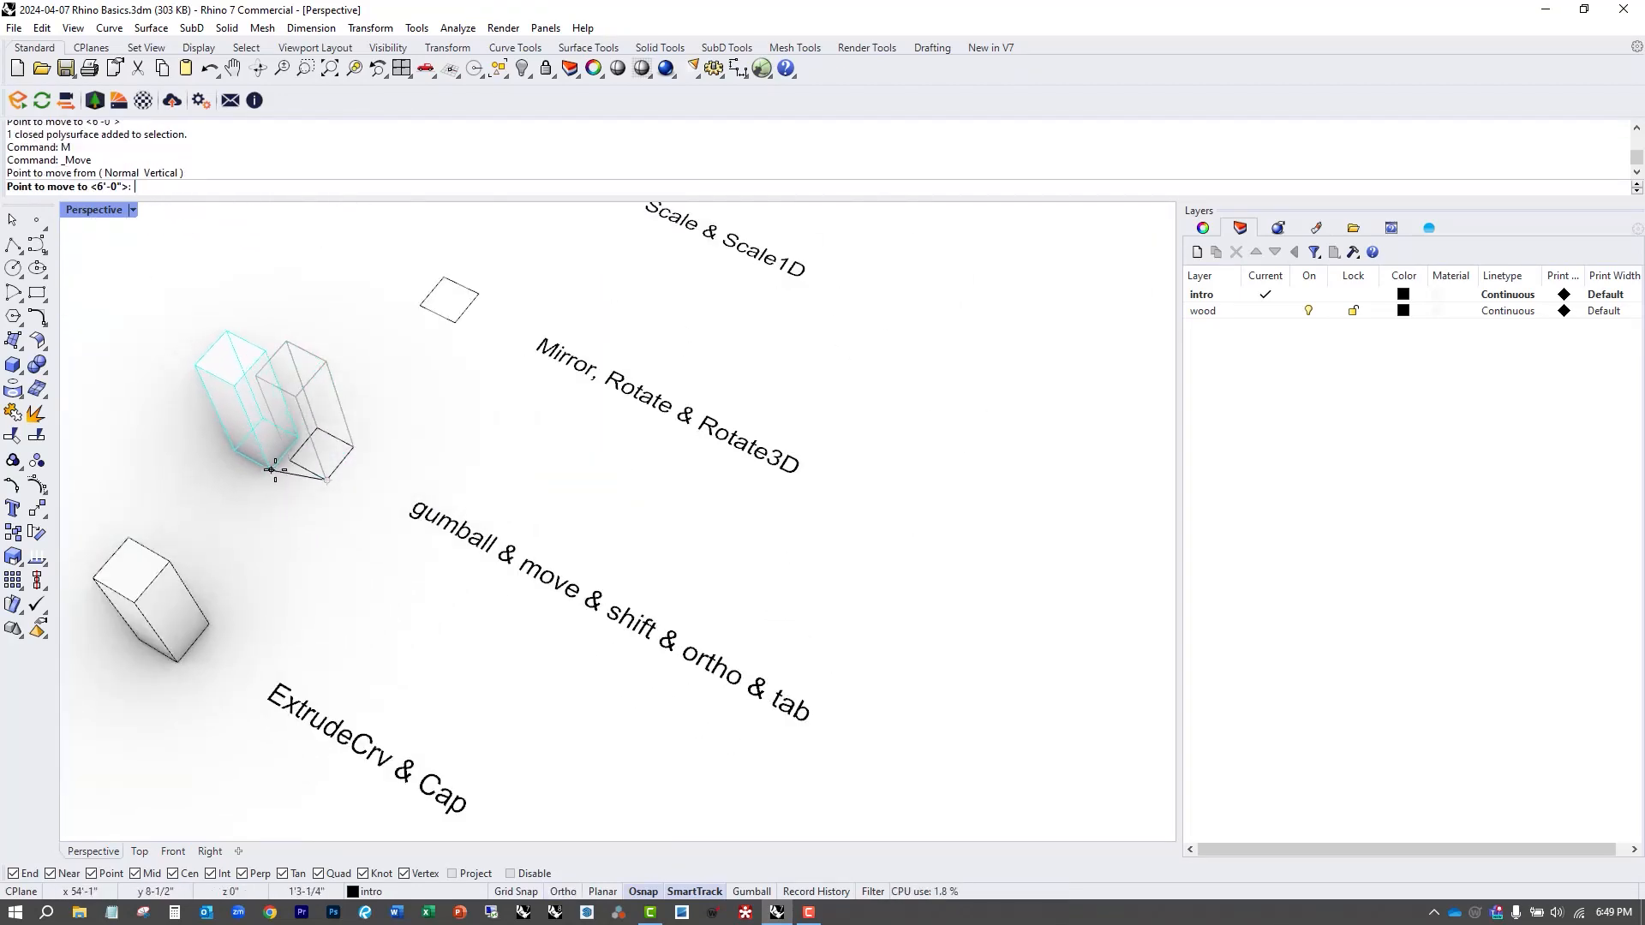
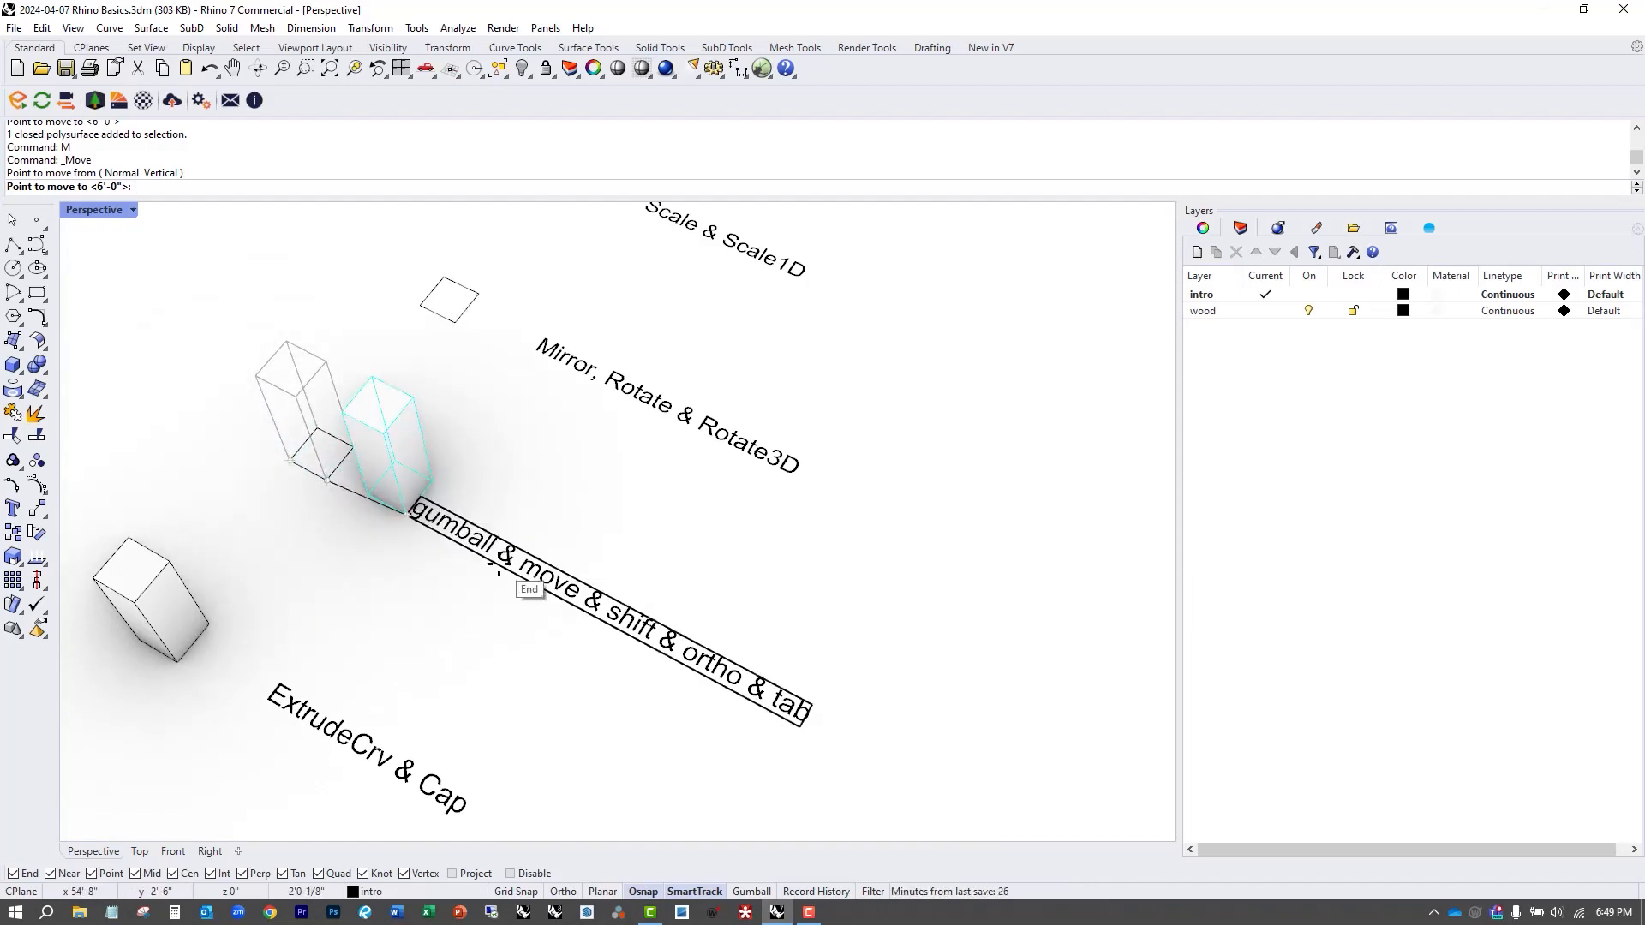
pyautogui.click(563, 891)
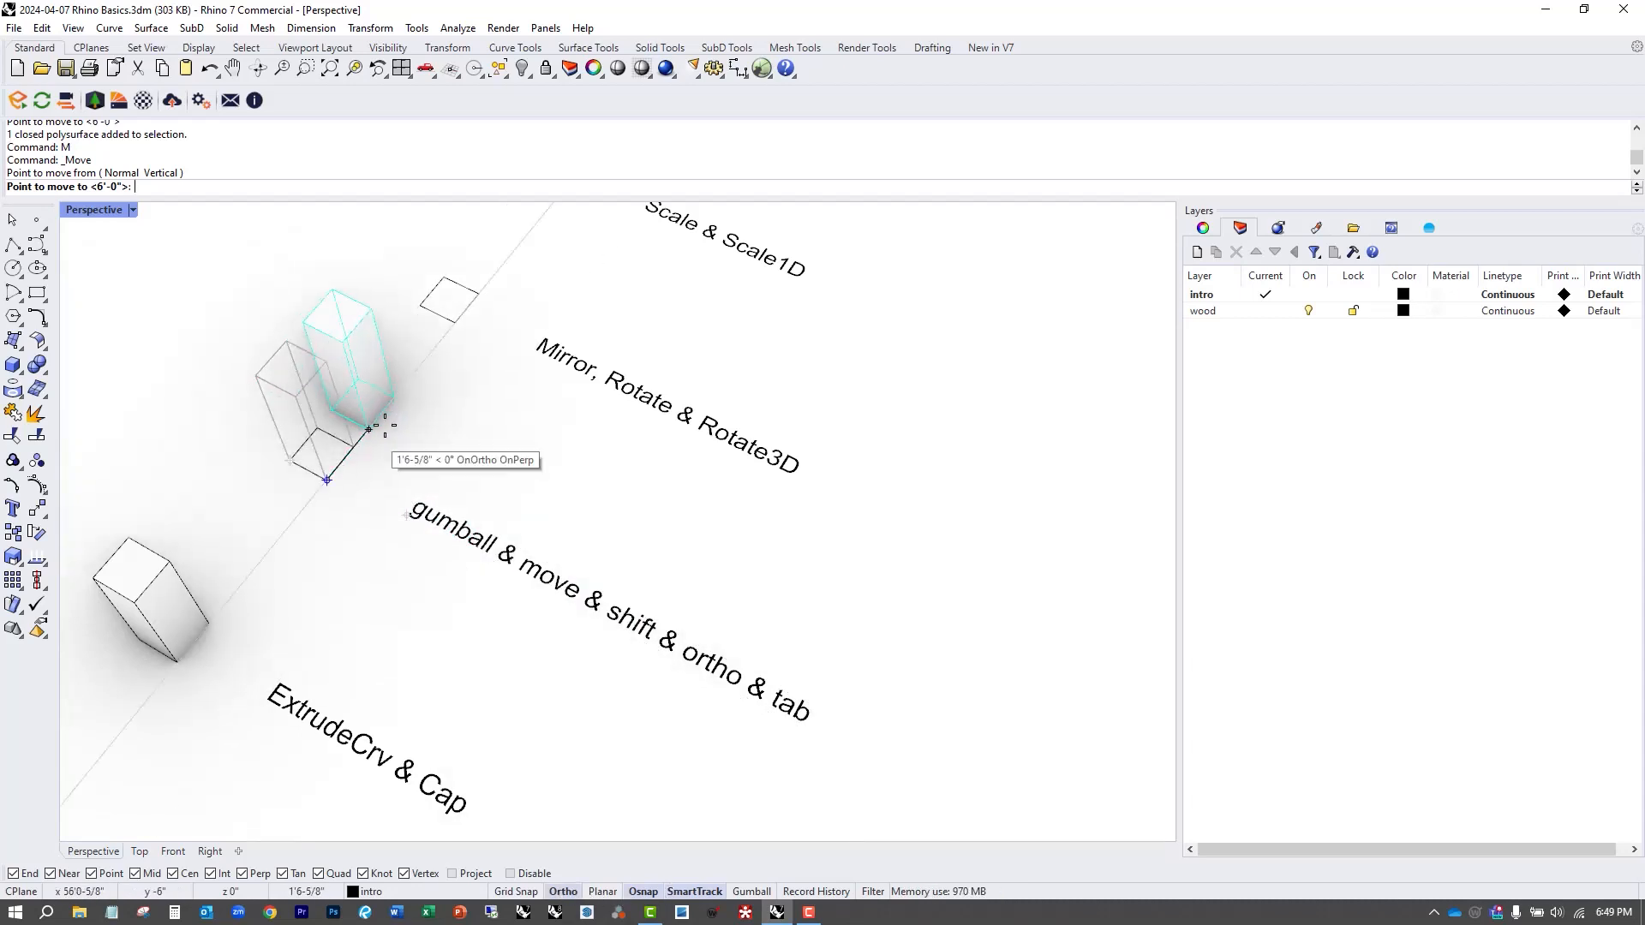
pyautogui.click(560, 894)
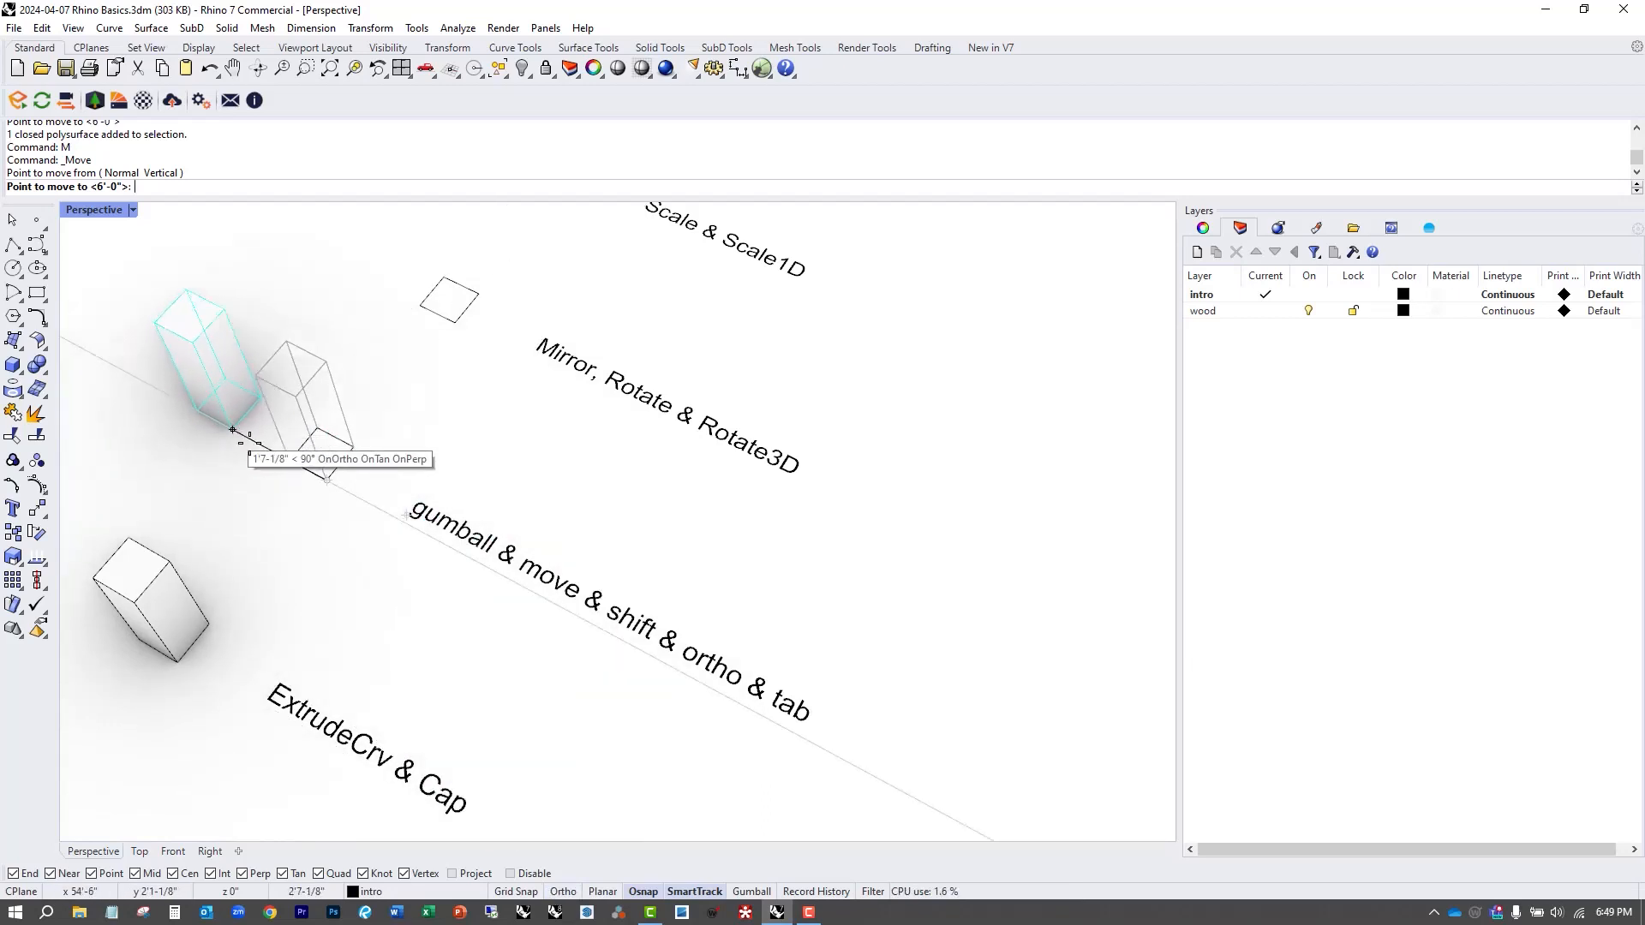
pyautogui.press('Escape')
pyautogui.press('Escape')
# Mirror a copy of the square beside the Mirror, Rotate & Rotate3D label across its outer edge, keeping the mirror plane orthogonal.
pyautogui.scroll(5, 411, 514)
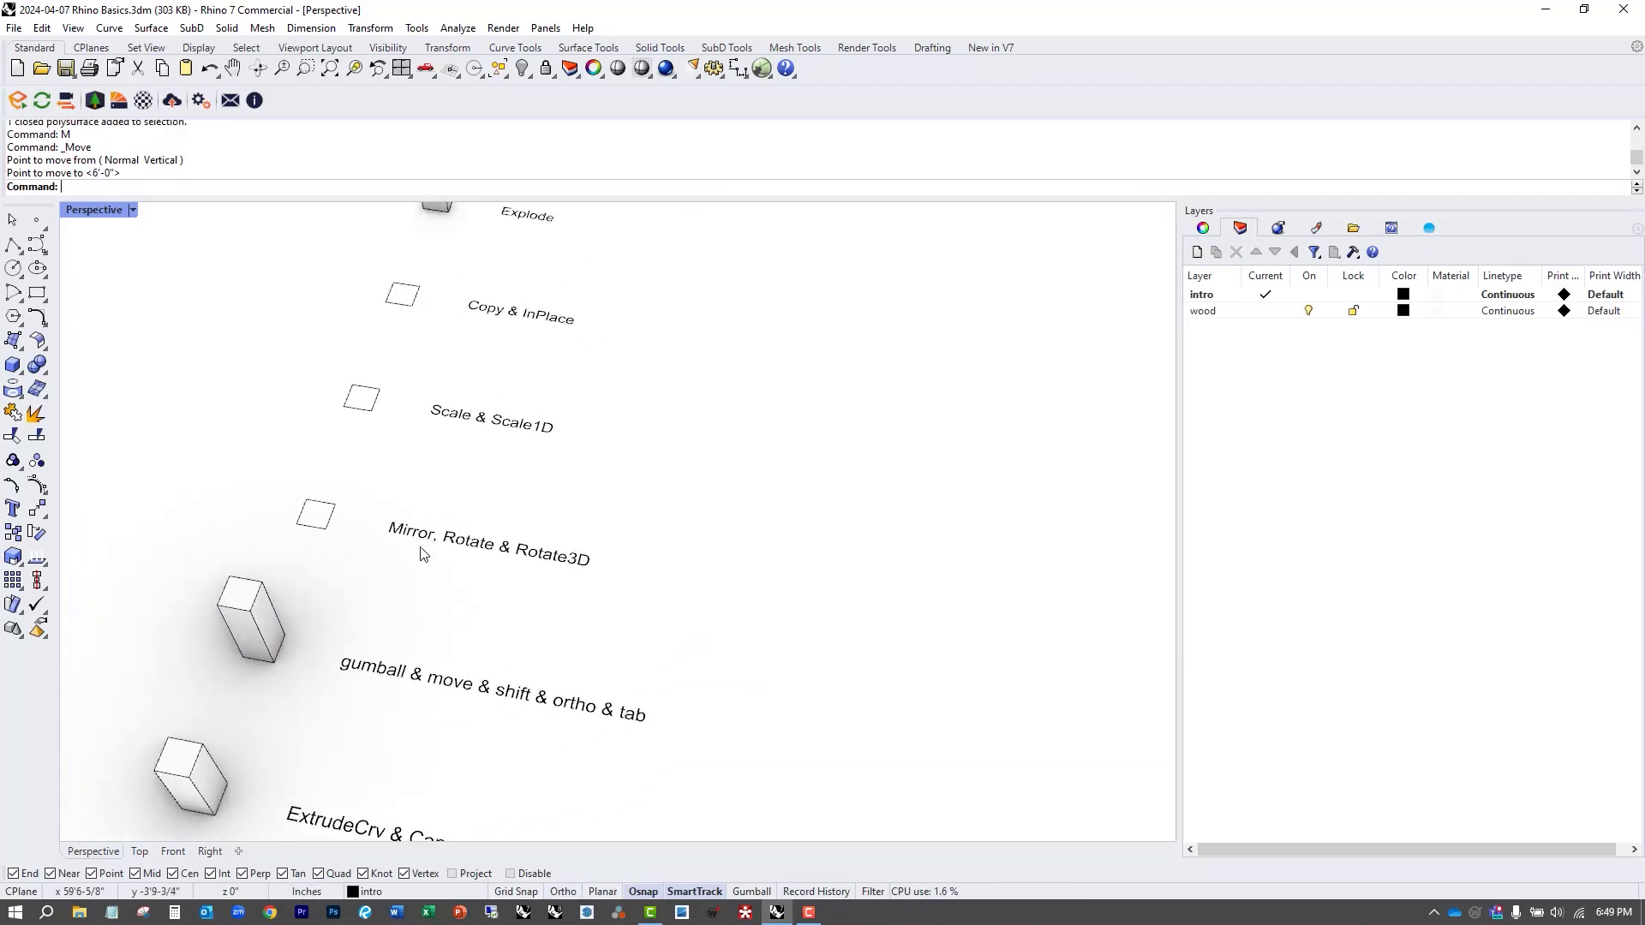
pyautogui.click(284, 480)
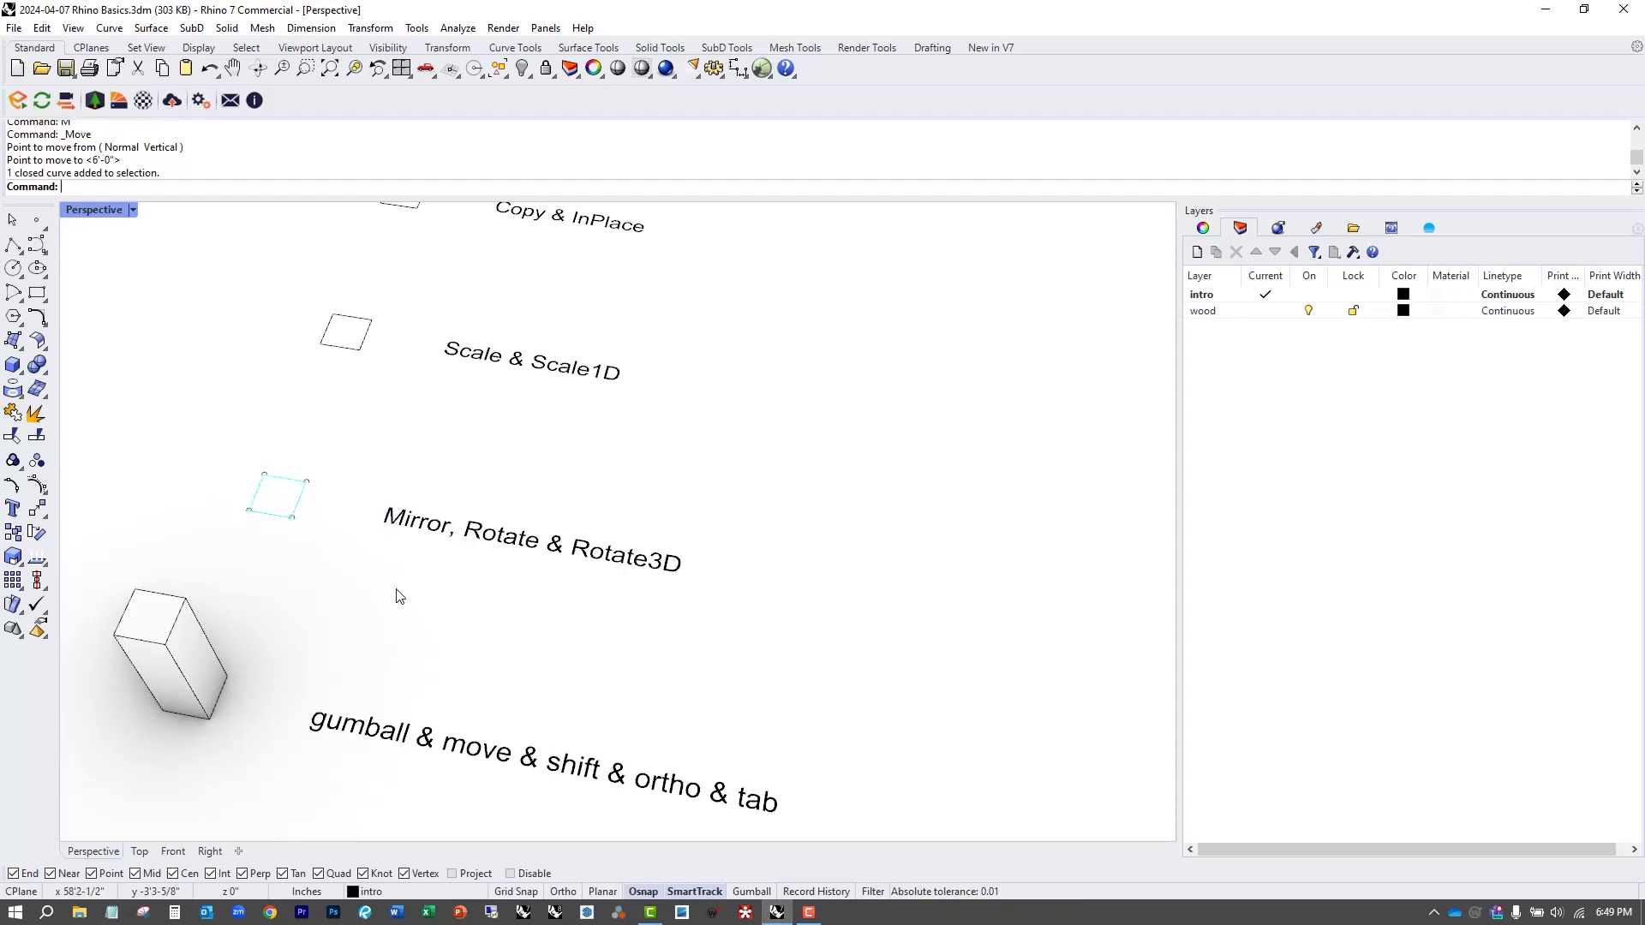
pyautogui.moveTo(397, 595); pyautogui.dragTo(591, 641, button='right')
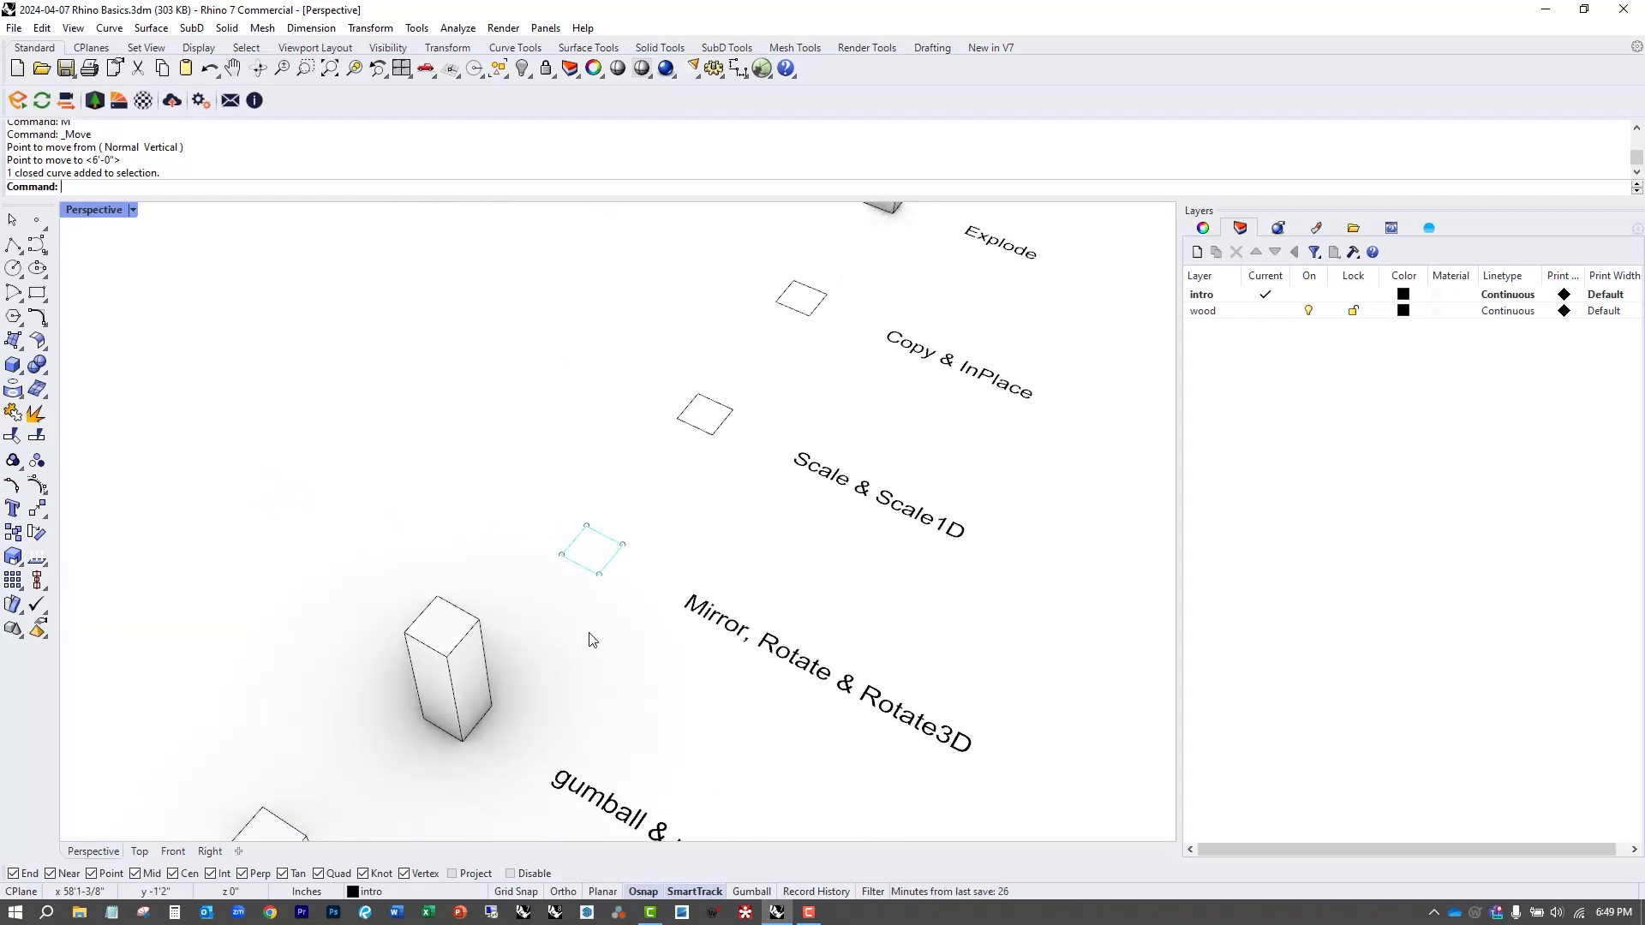
pyautogui.write('Miroor')
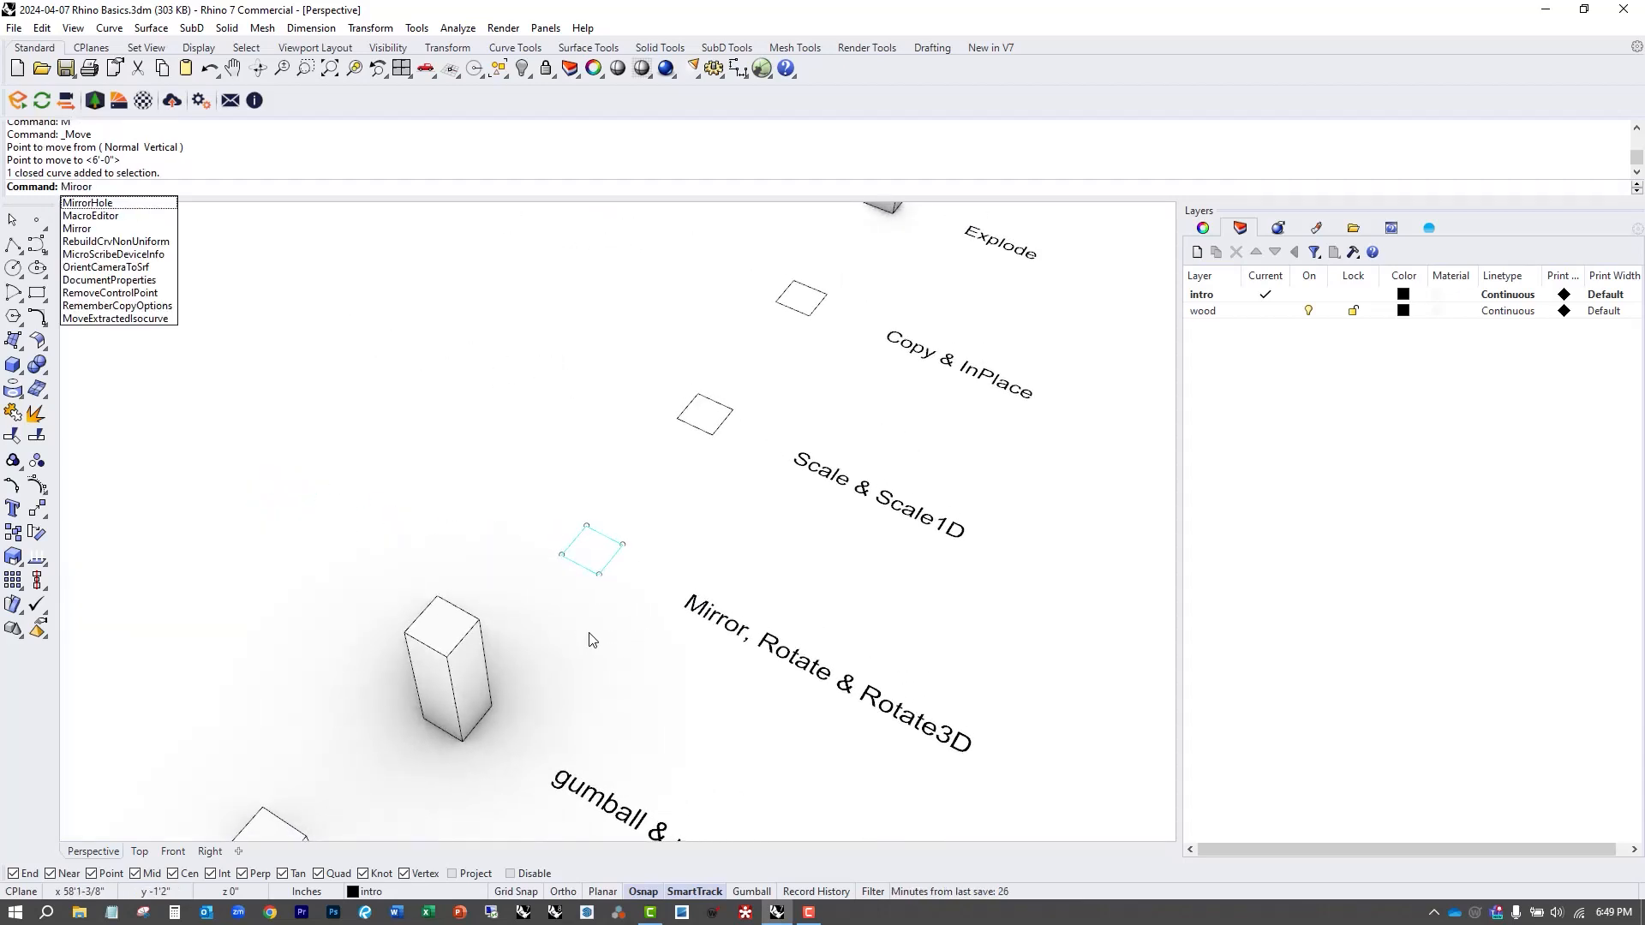
pyautogui.press('Escape')
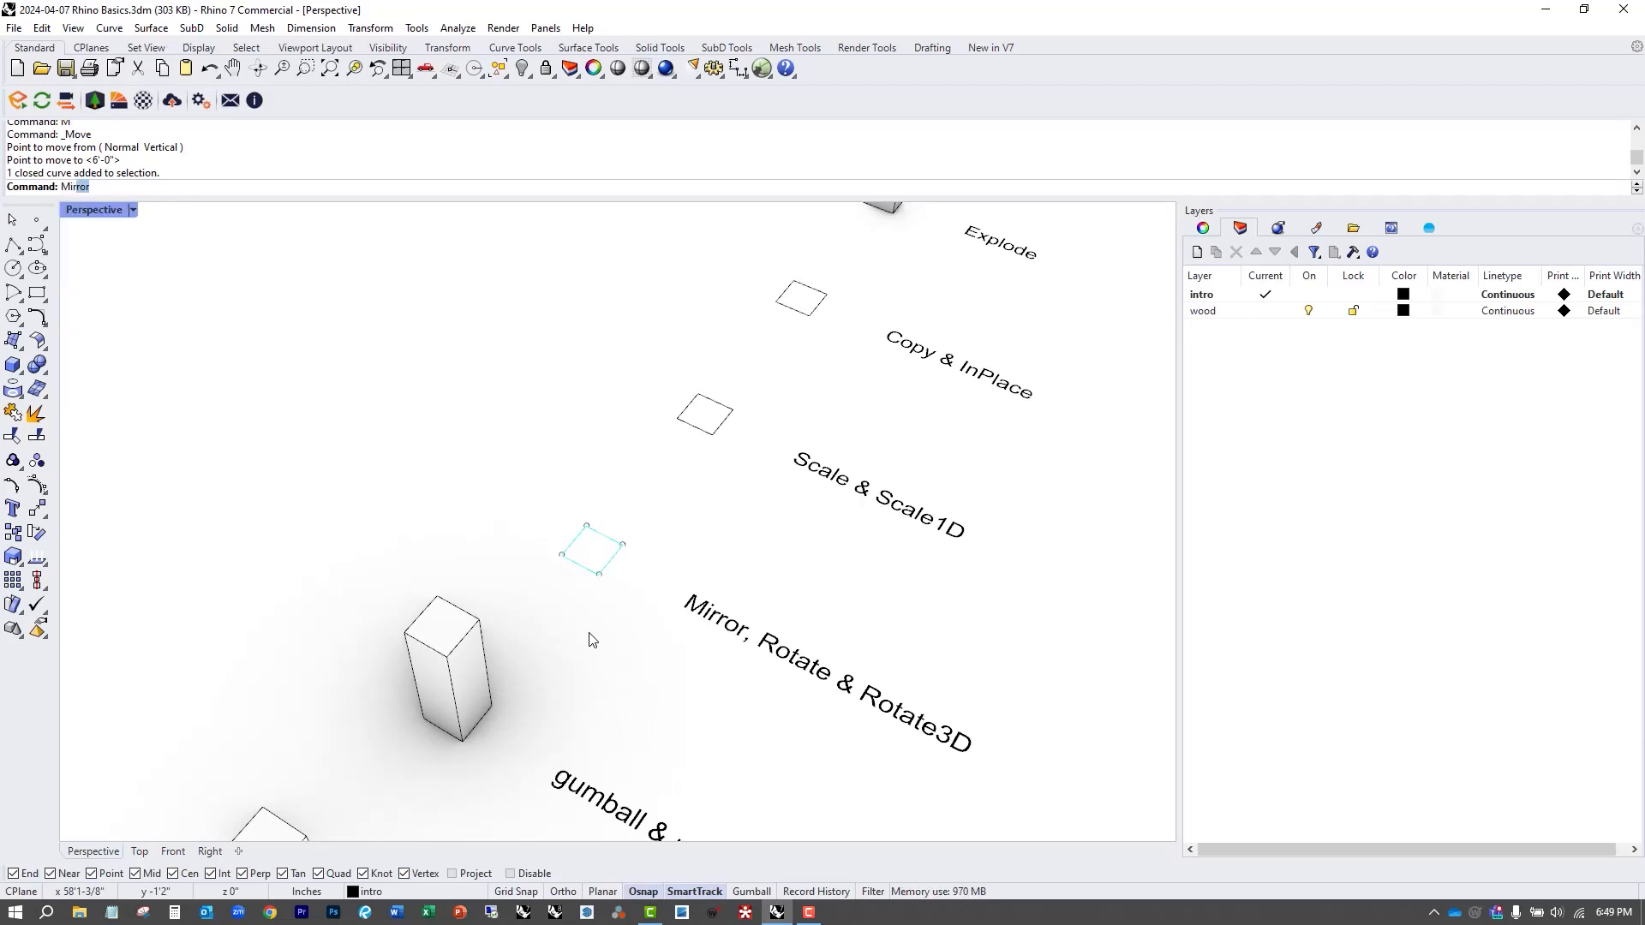
pyautogui.press('Return')
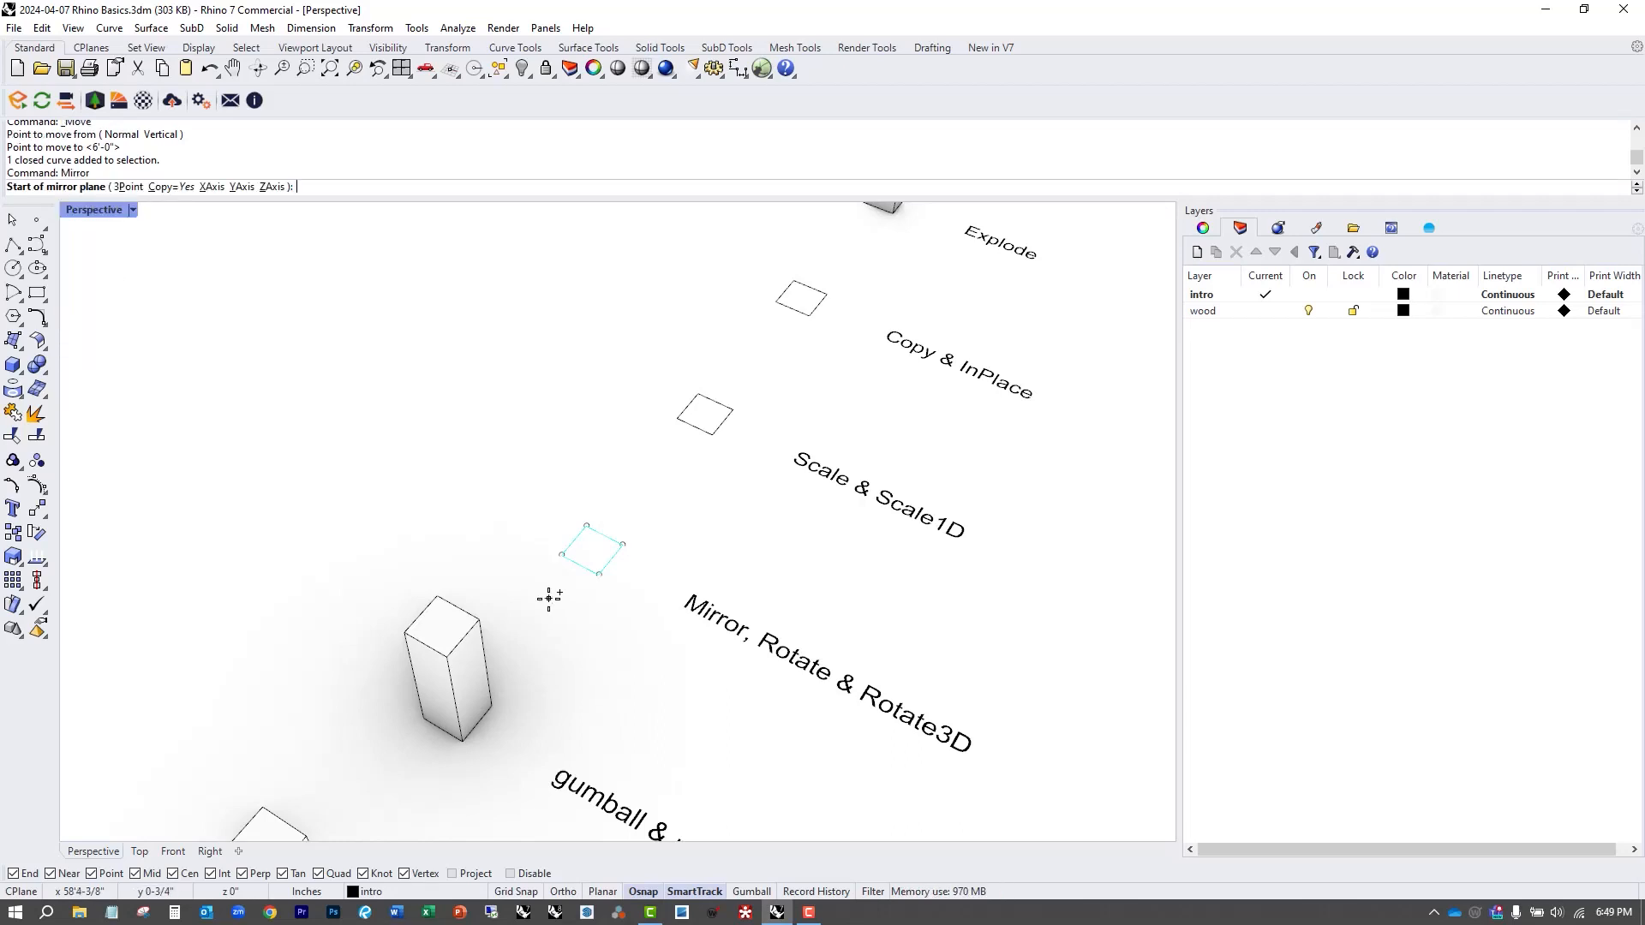
pyautogui.scroll(2, 549, 561)
pyautogui.click(565, 549)
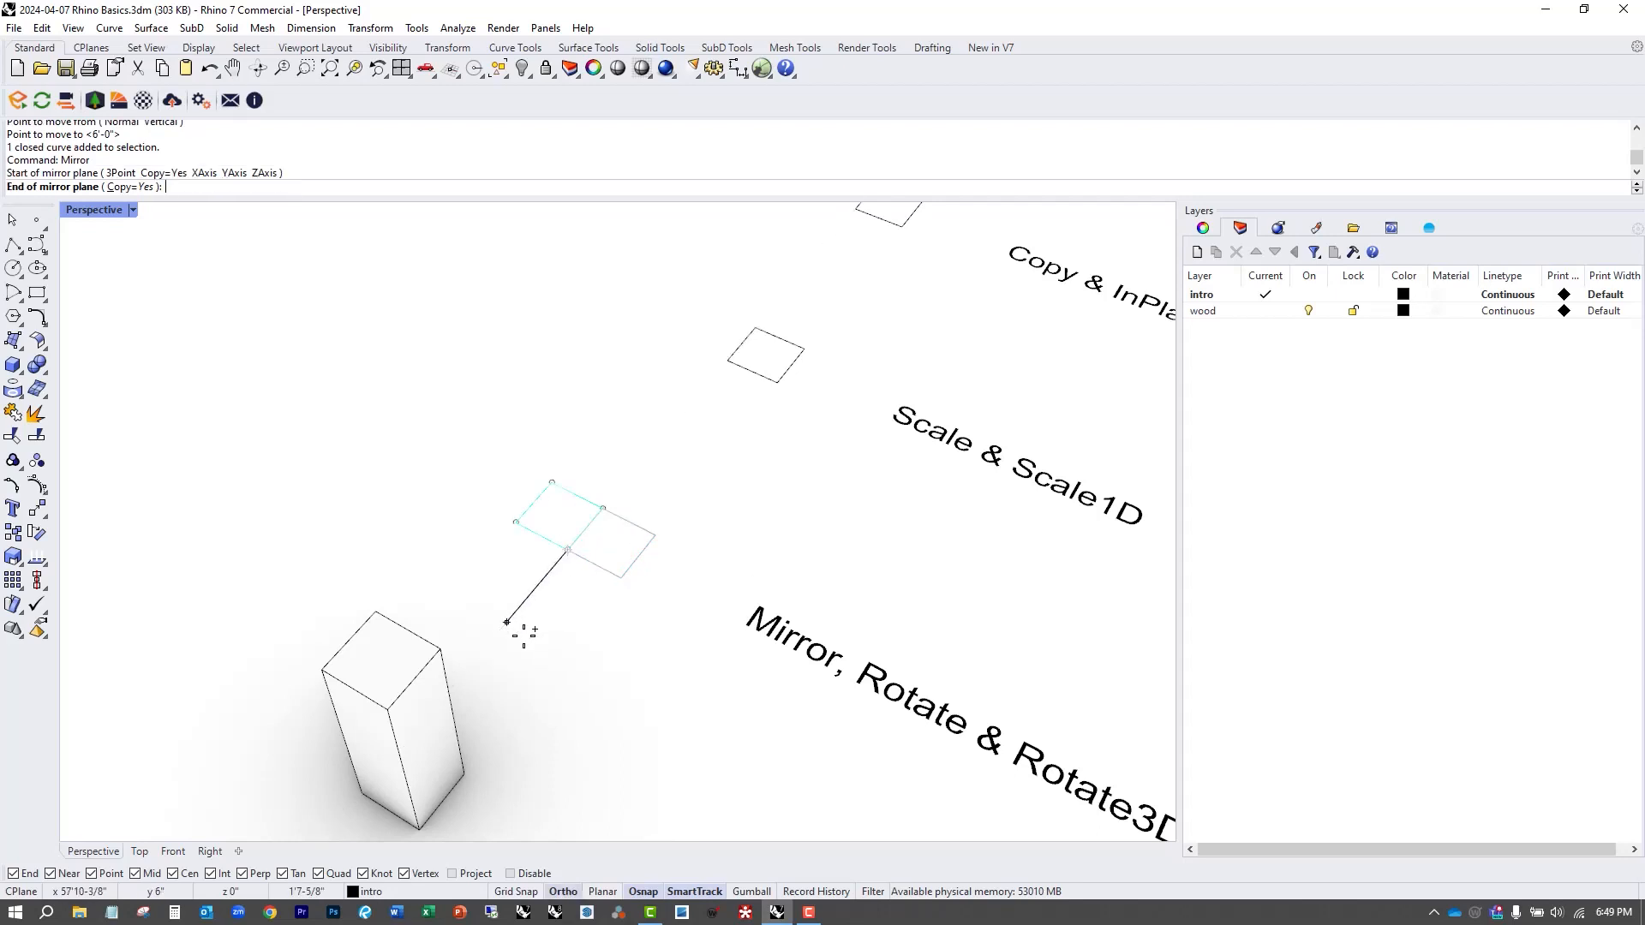
pyautogui.keyDown('shift'); pyautogui.click(552, 678); pyautogui.keyUp('shift')
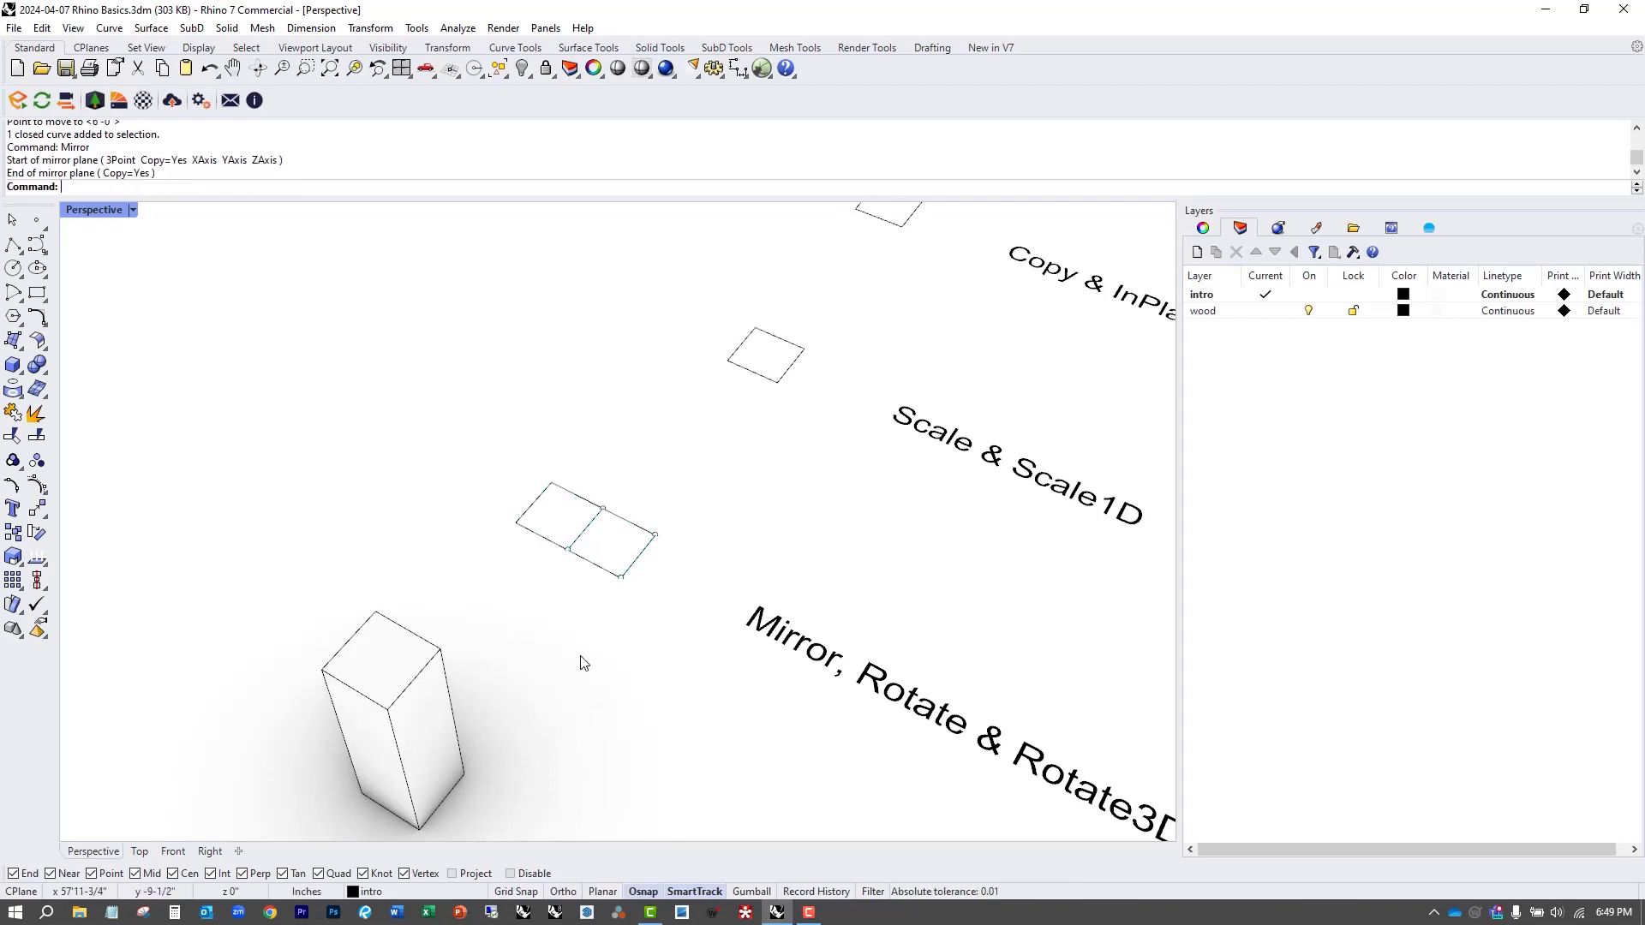
pyautogui.write('L')
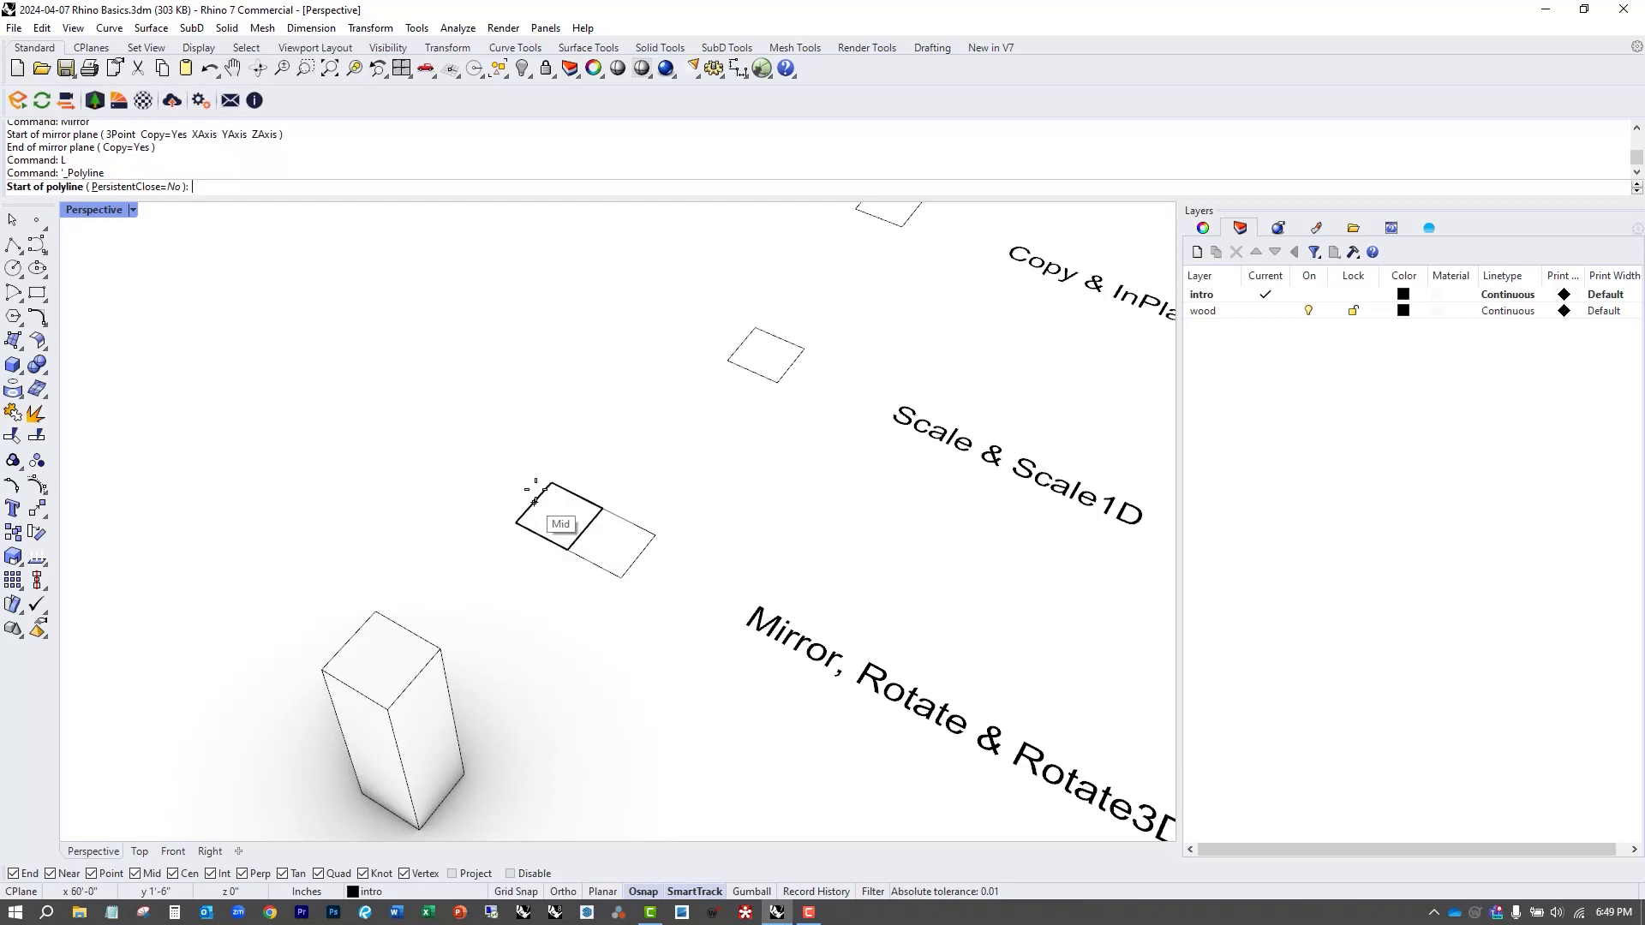
pyautogui.press('Return')
pyautogui.write('k')
pyautogui.press('Return')
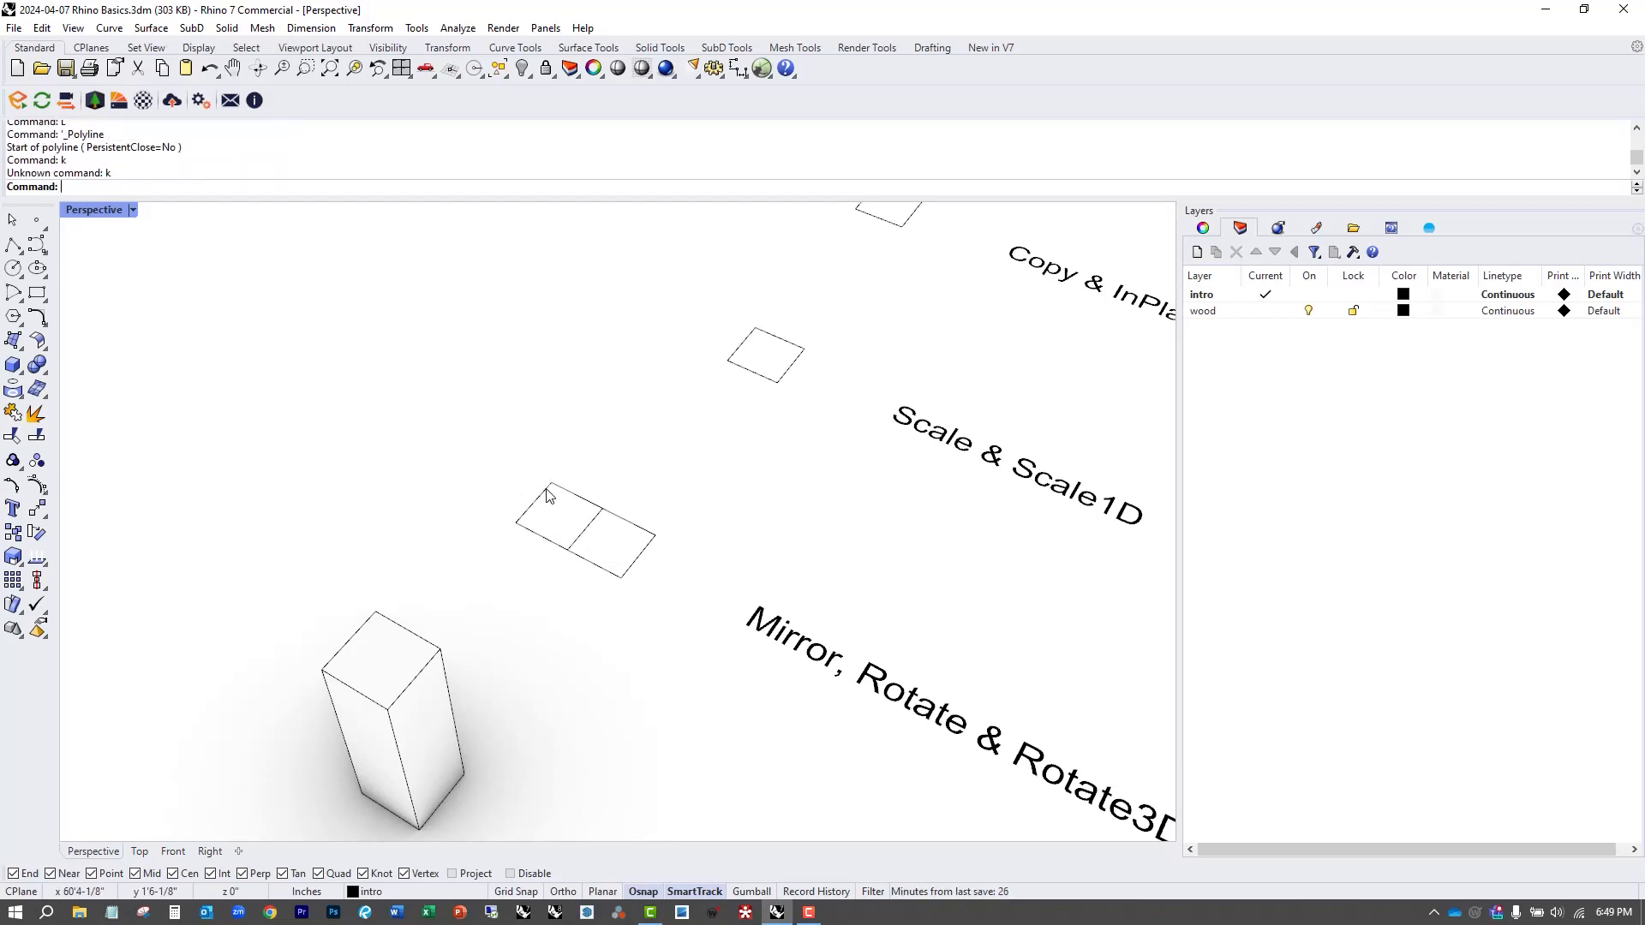
# Draw a 6" polyline segment outward from the midpoint of the mirrored square's outer edge.
pyautogui.write('L')
pyautogui.press('Return')
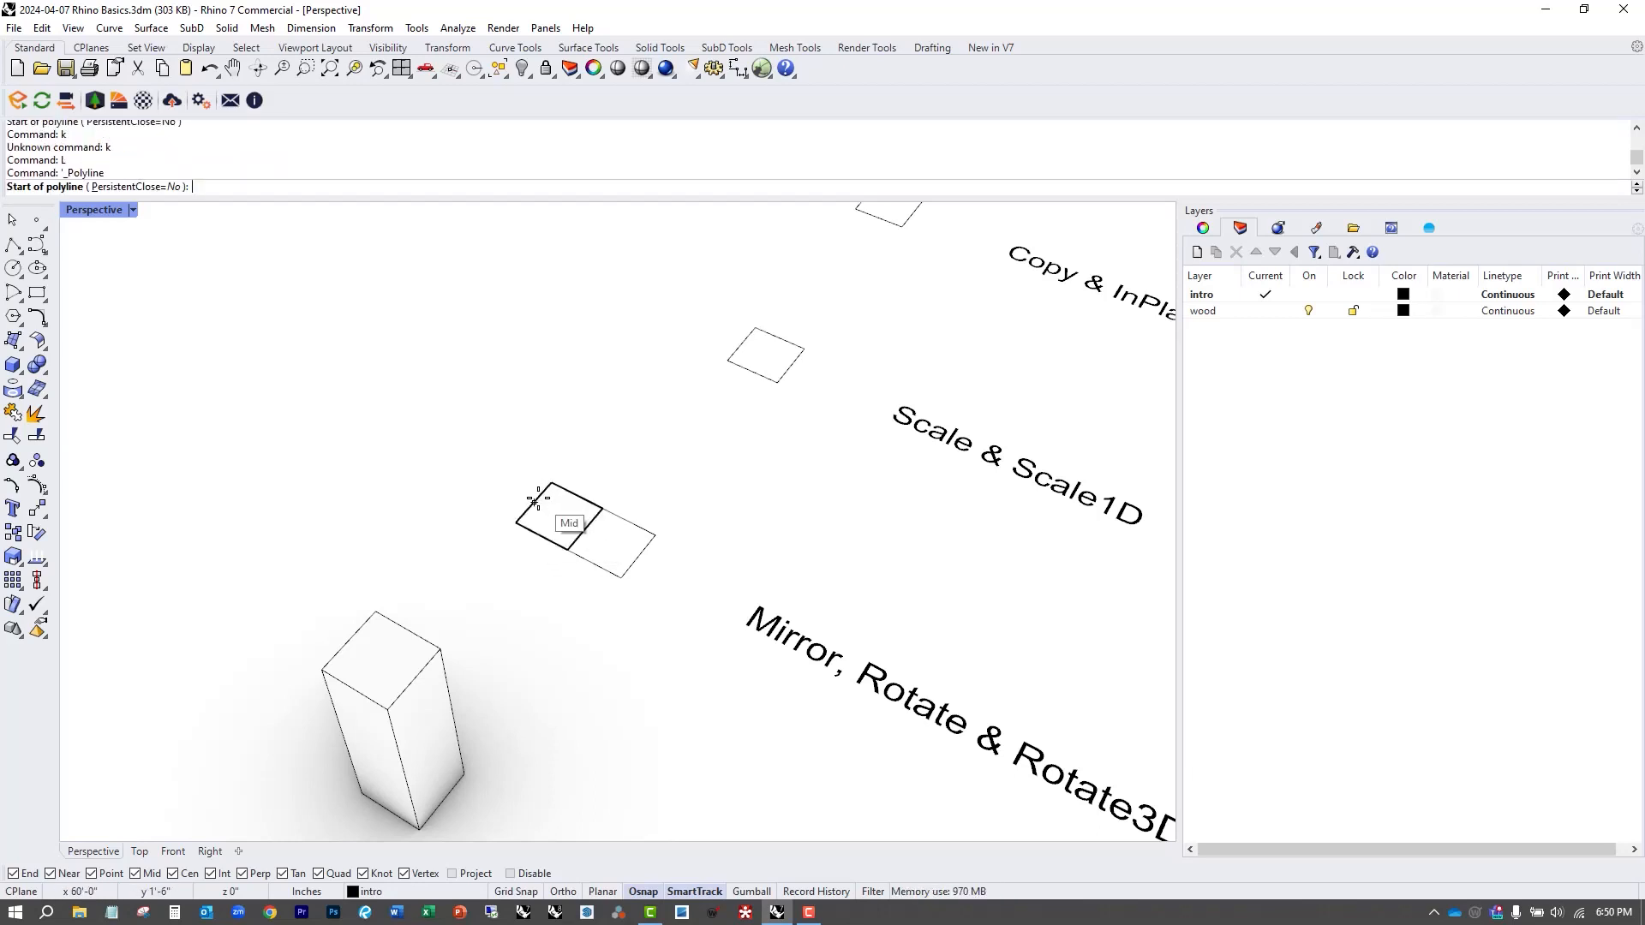
pyautogui.click(534, 502)
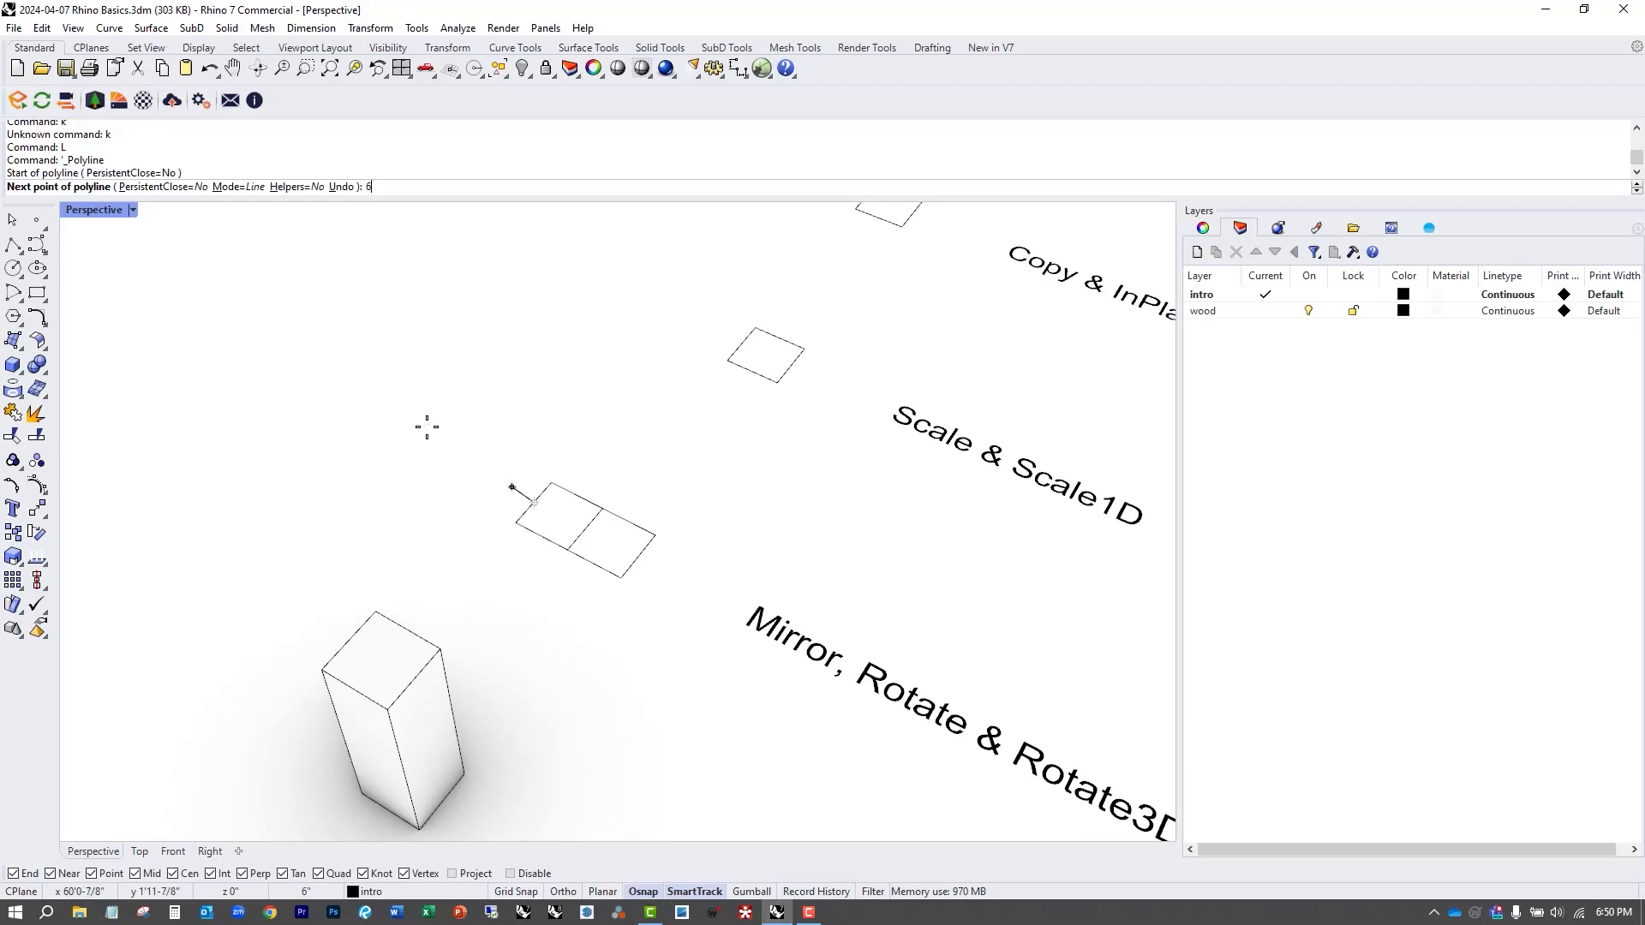
pyautogui.press('Return')
pyautogui.click(433, 434)
pyautogui.press('Return')
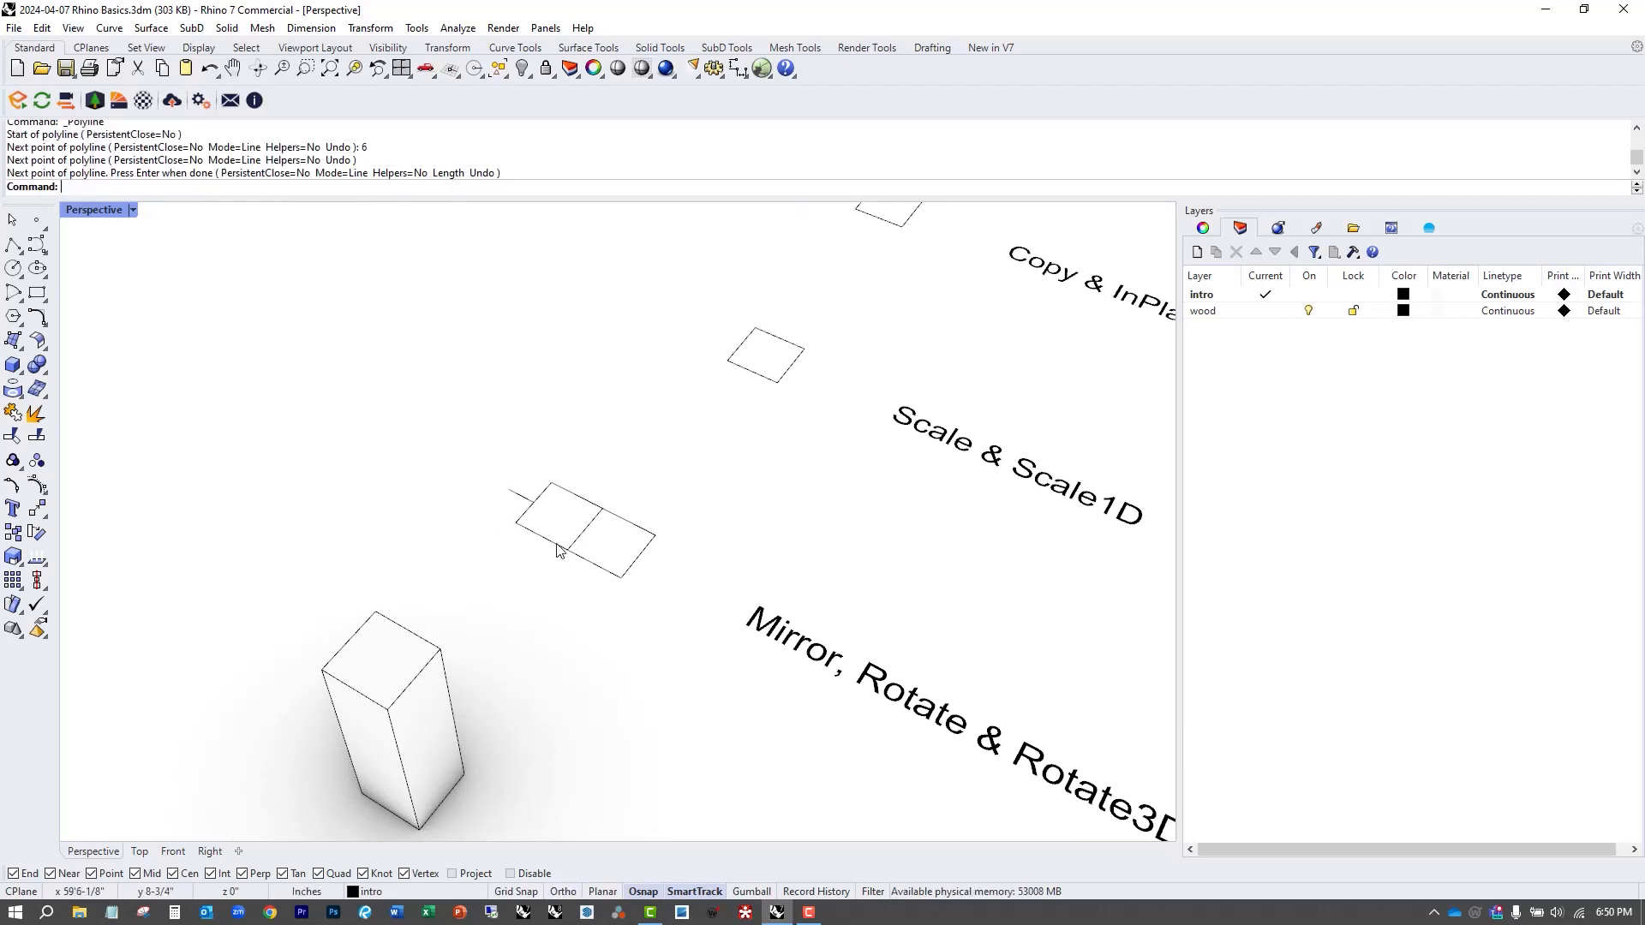
# Mirror a copy of the adjoining square about an orthogonal plane through the free end of the 6" line.
pyautogui.click(557, 550)
pyautogui.write('MI')
pyautogui.press('Return')
pyautogui.click(513, 490)
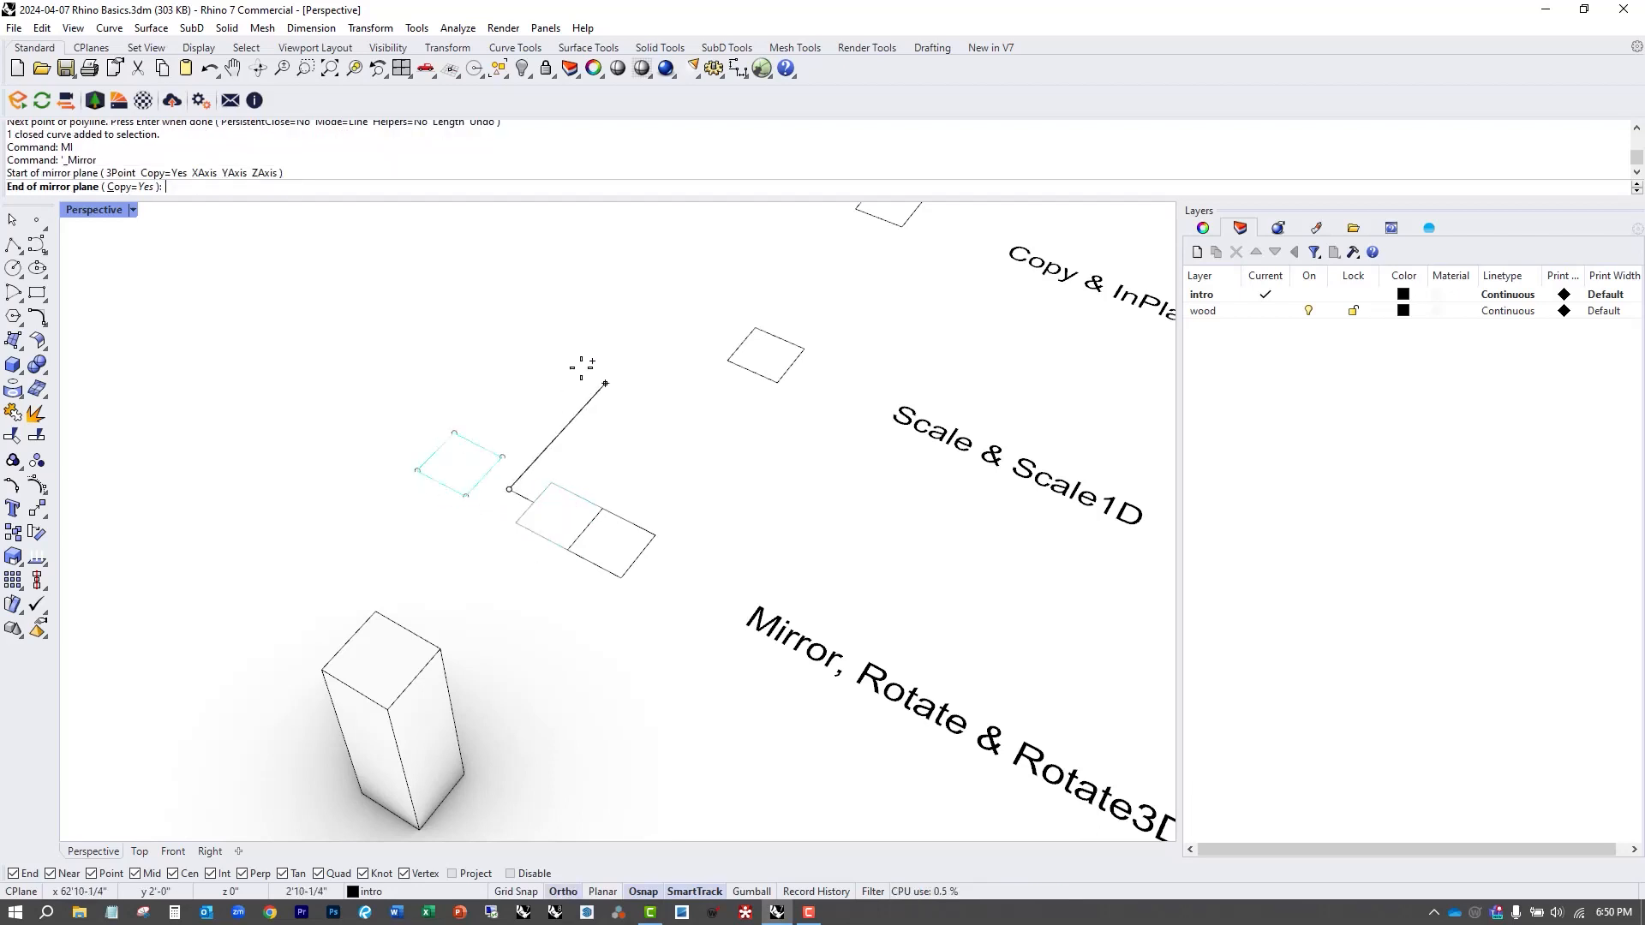
pyautogui.click(591, 370)
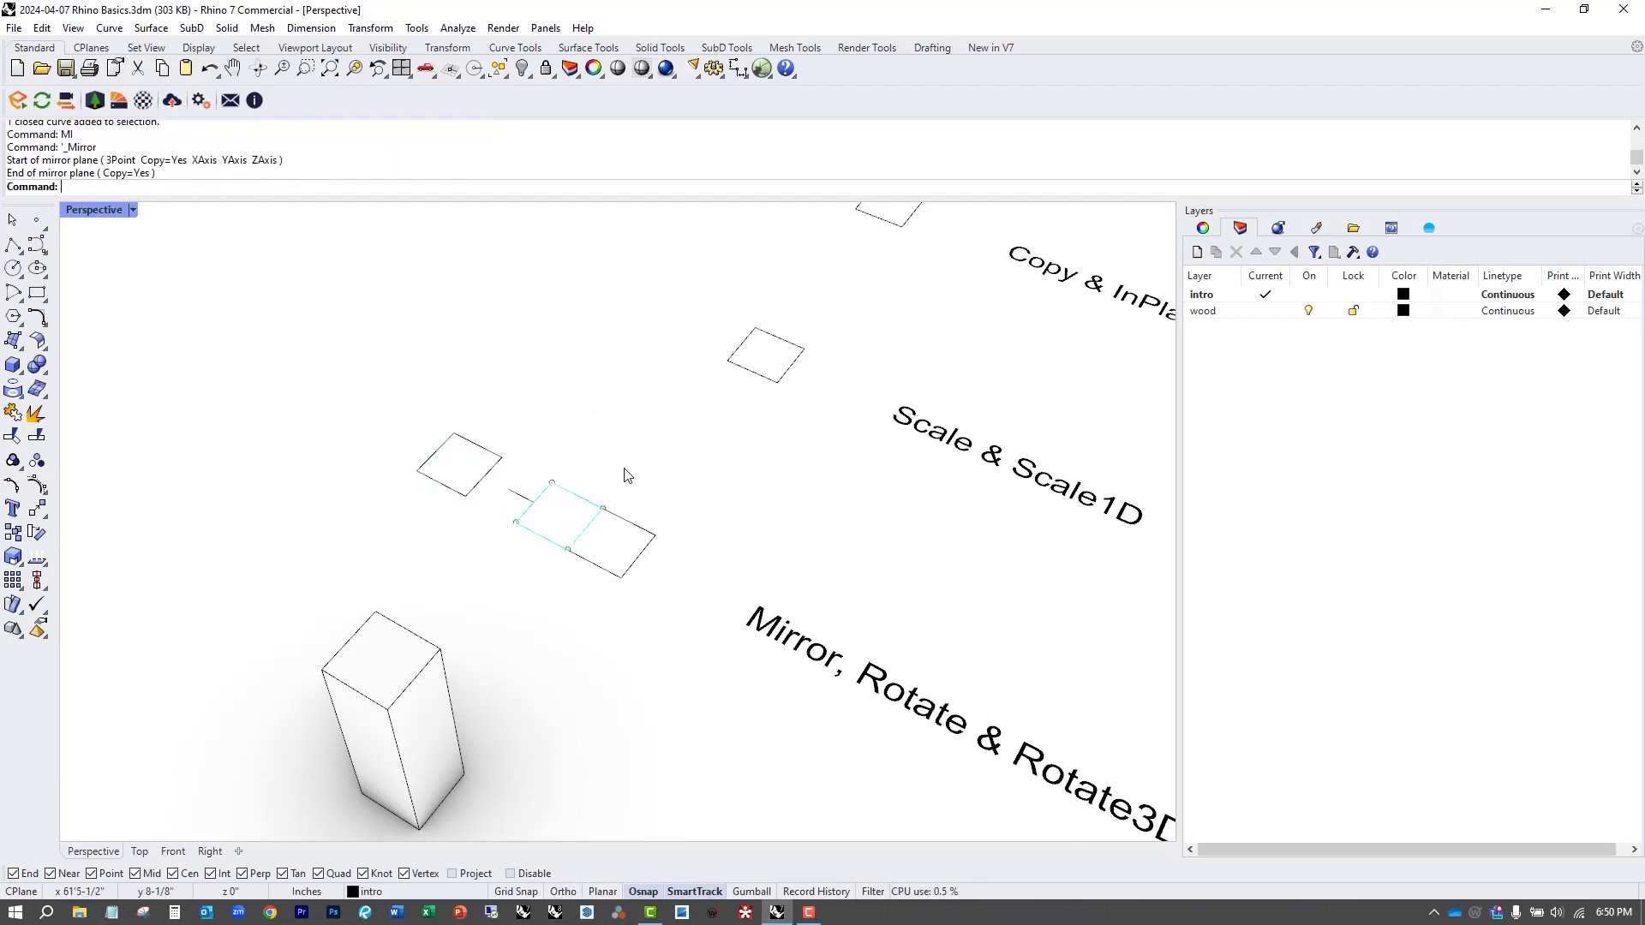
# Rotate the newly mirrored, separate square about one of its corners, using the adjacent corner as the first reference point.
pyautogui.click(542, 501)
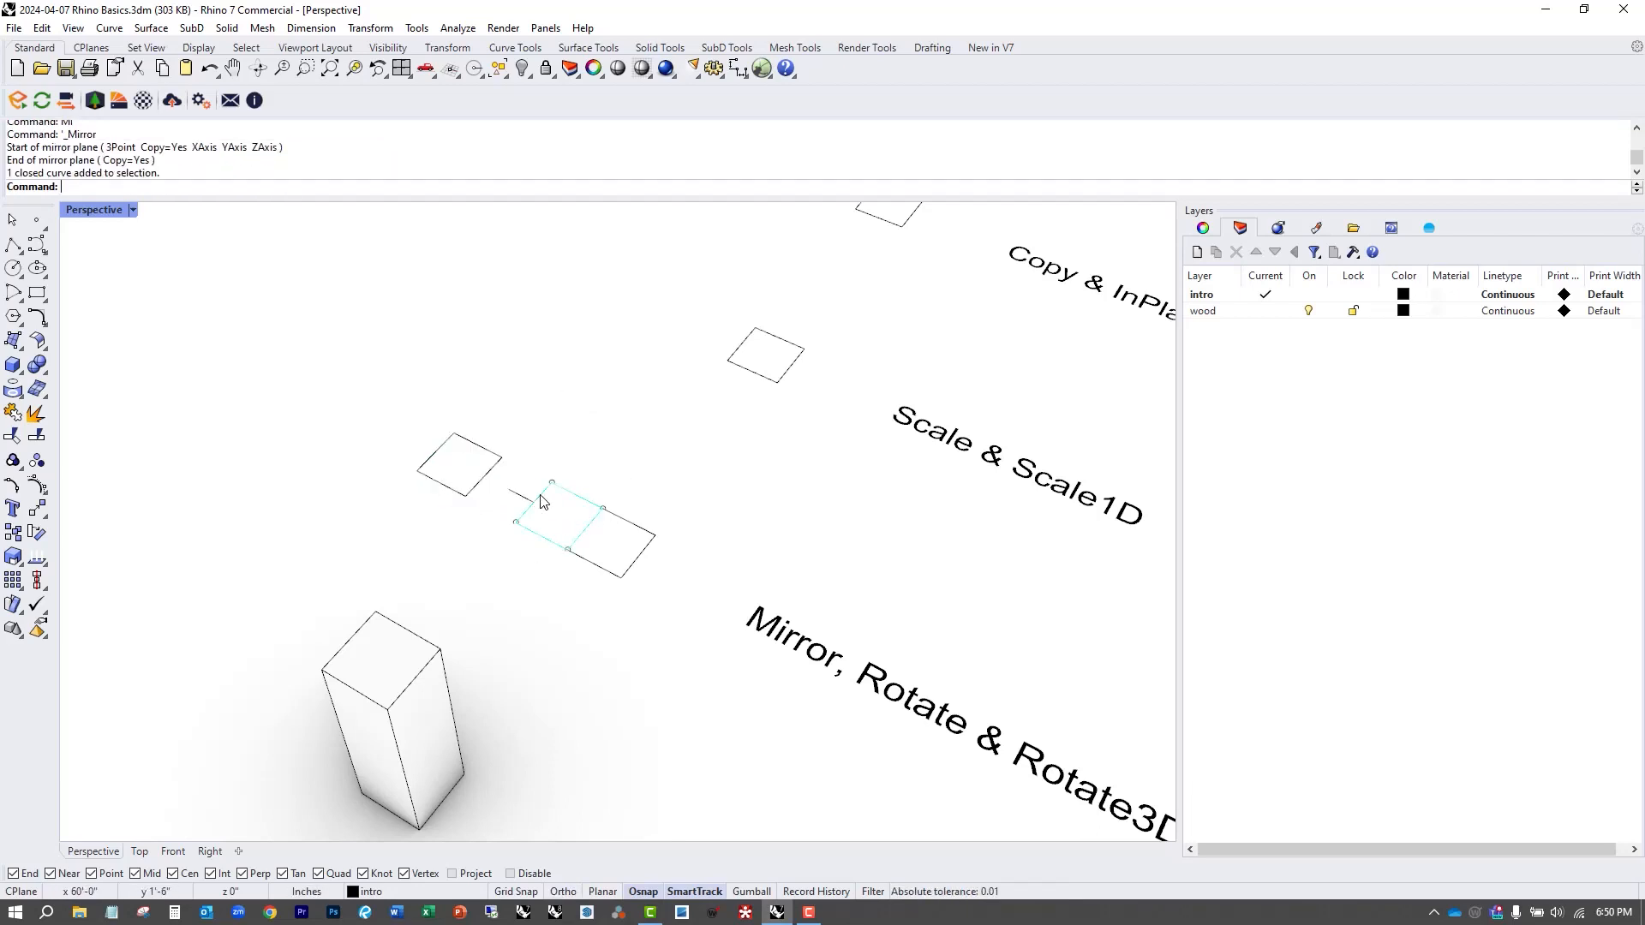
pyautogui.scroll(-5, 539, 497)
pyautogui.scroll(6, 518, 499)
pyautogui.click(480, 481)
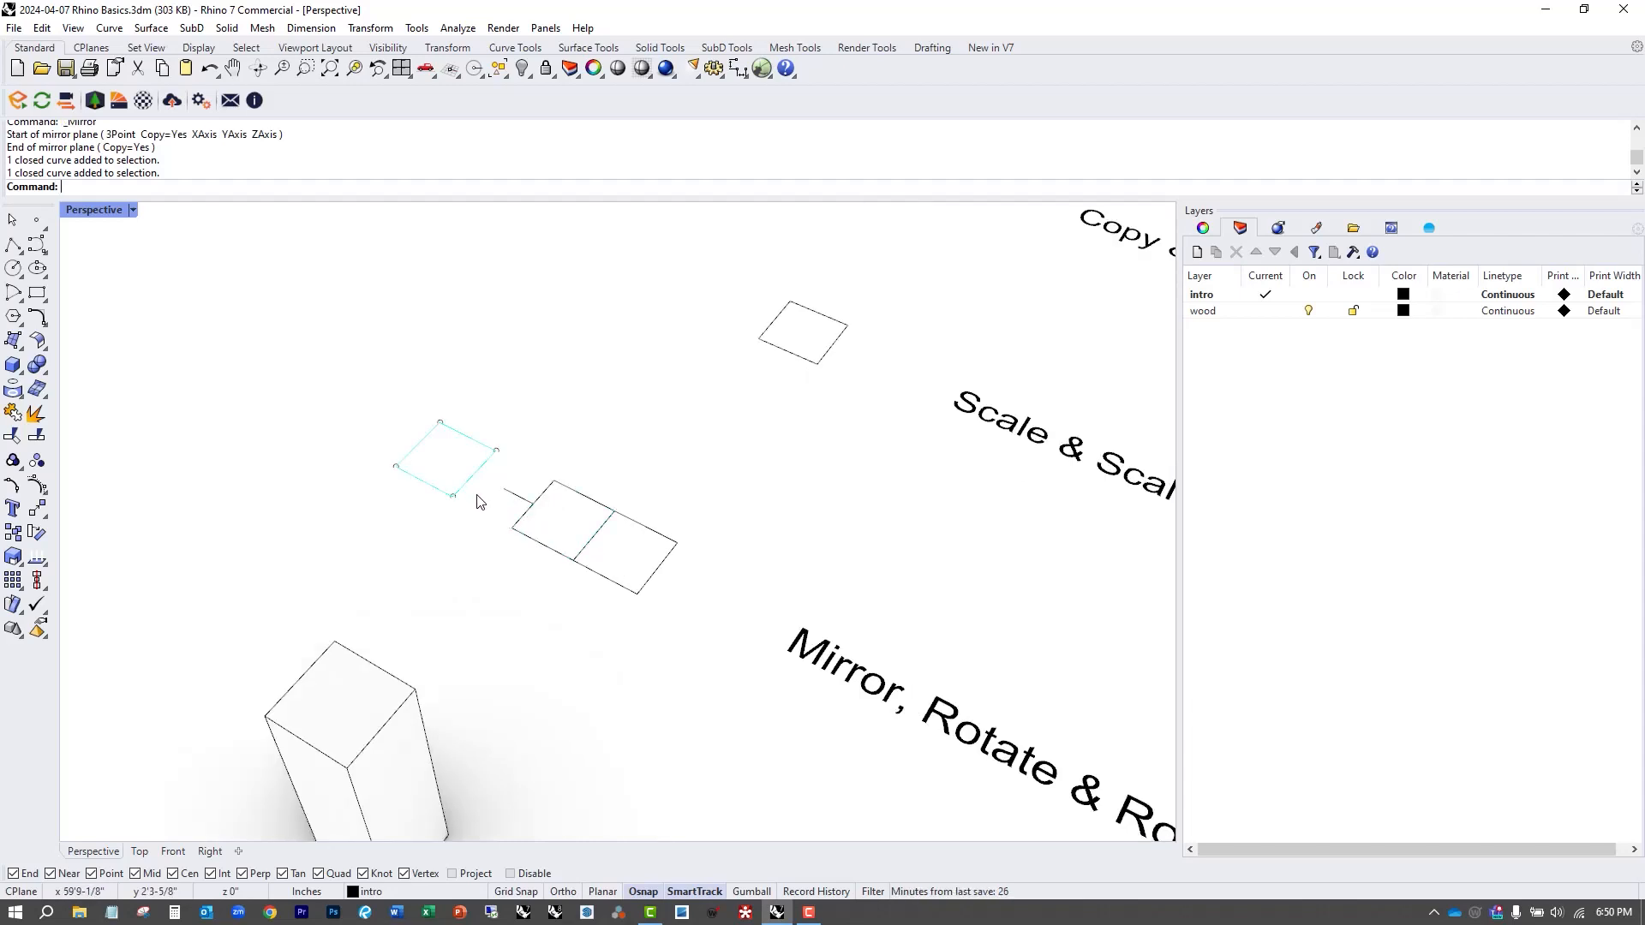
pyautogui.moveTo(477, 503); pyautogui.dragTo(477, 539, button='right')
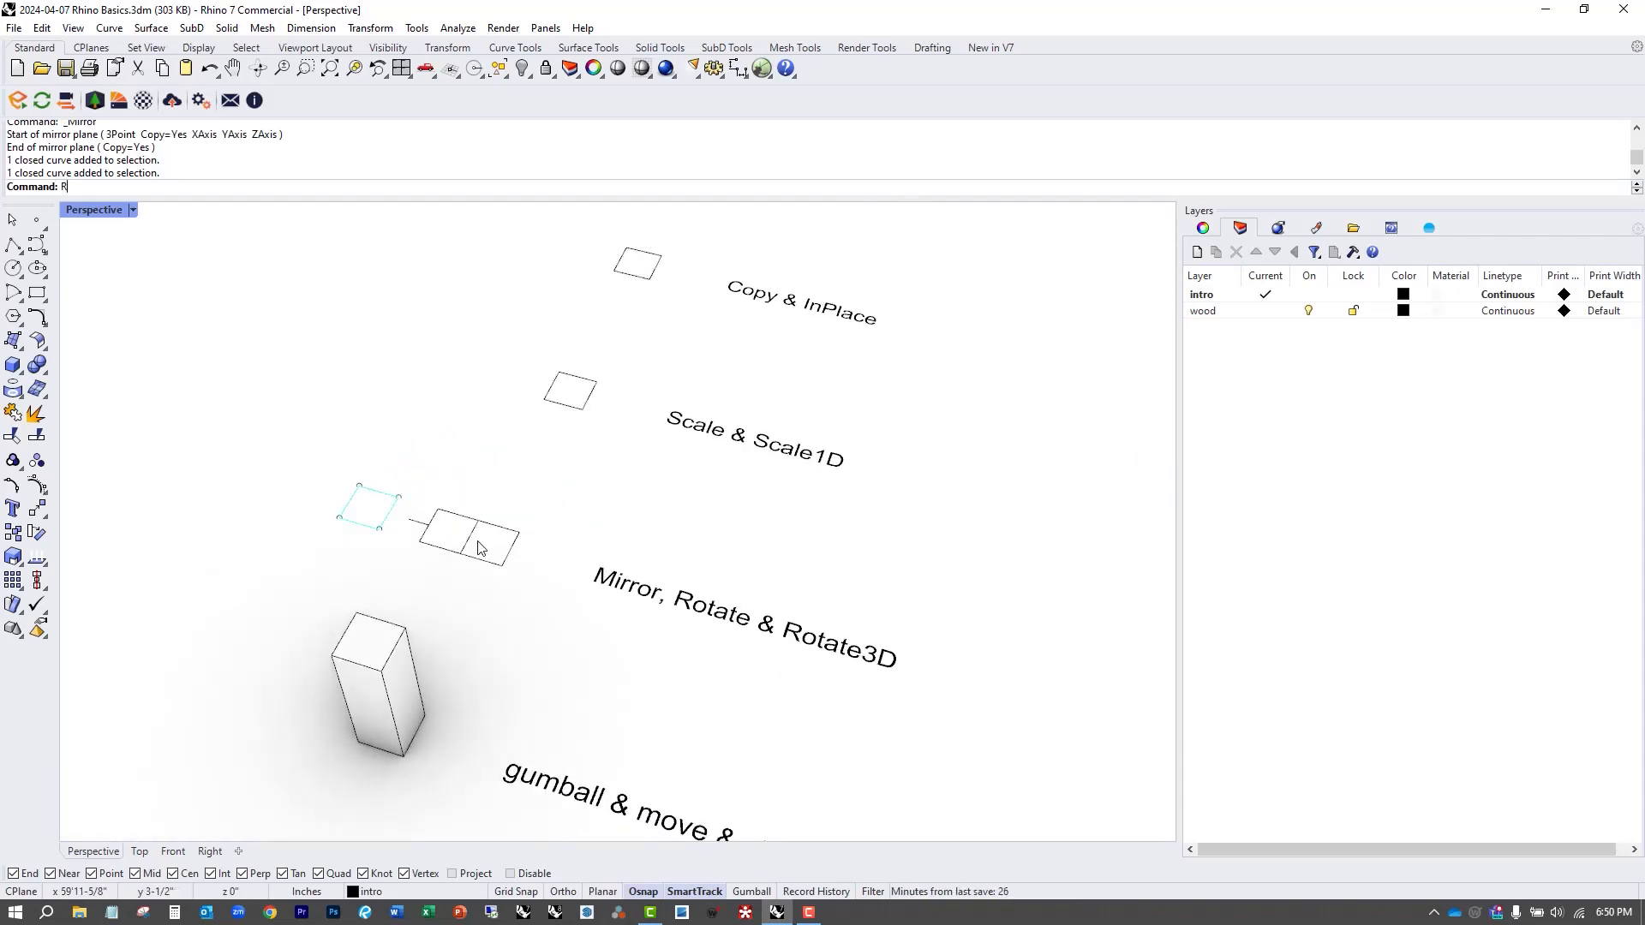
pyautogui.write('RO')
pyautogui.press('Return')
pyautogui.click(340, 517)
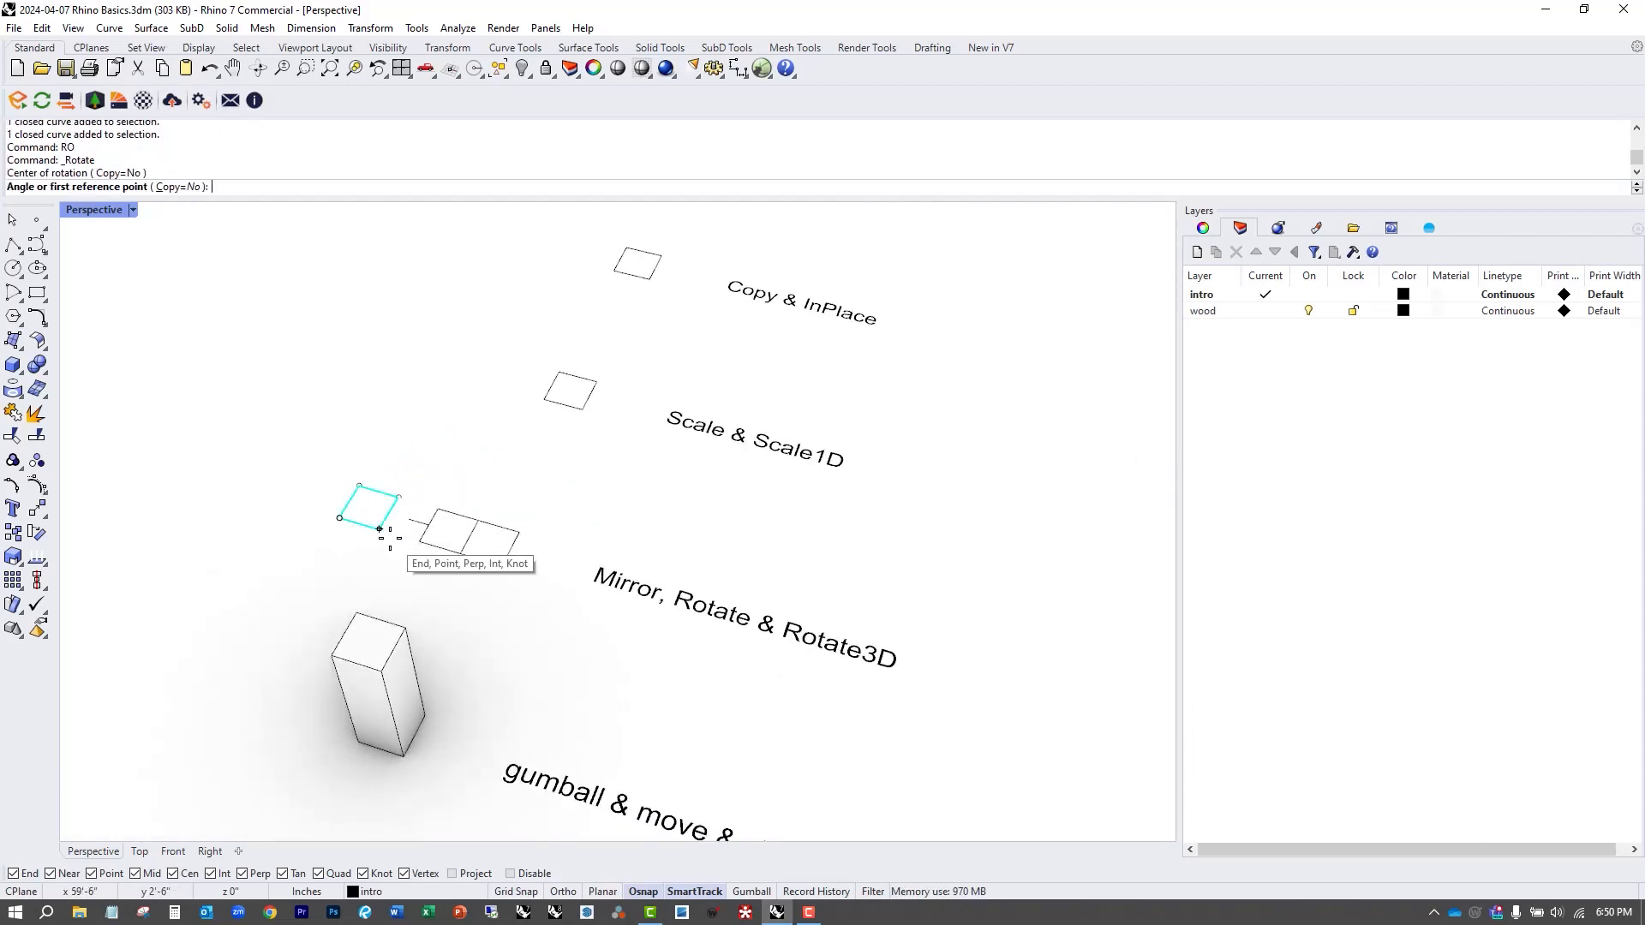
pyautogui.click(379, 529)
pyautogui.click(221, 602)
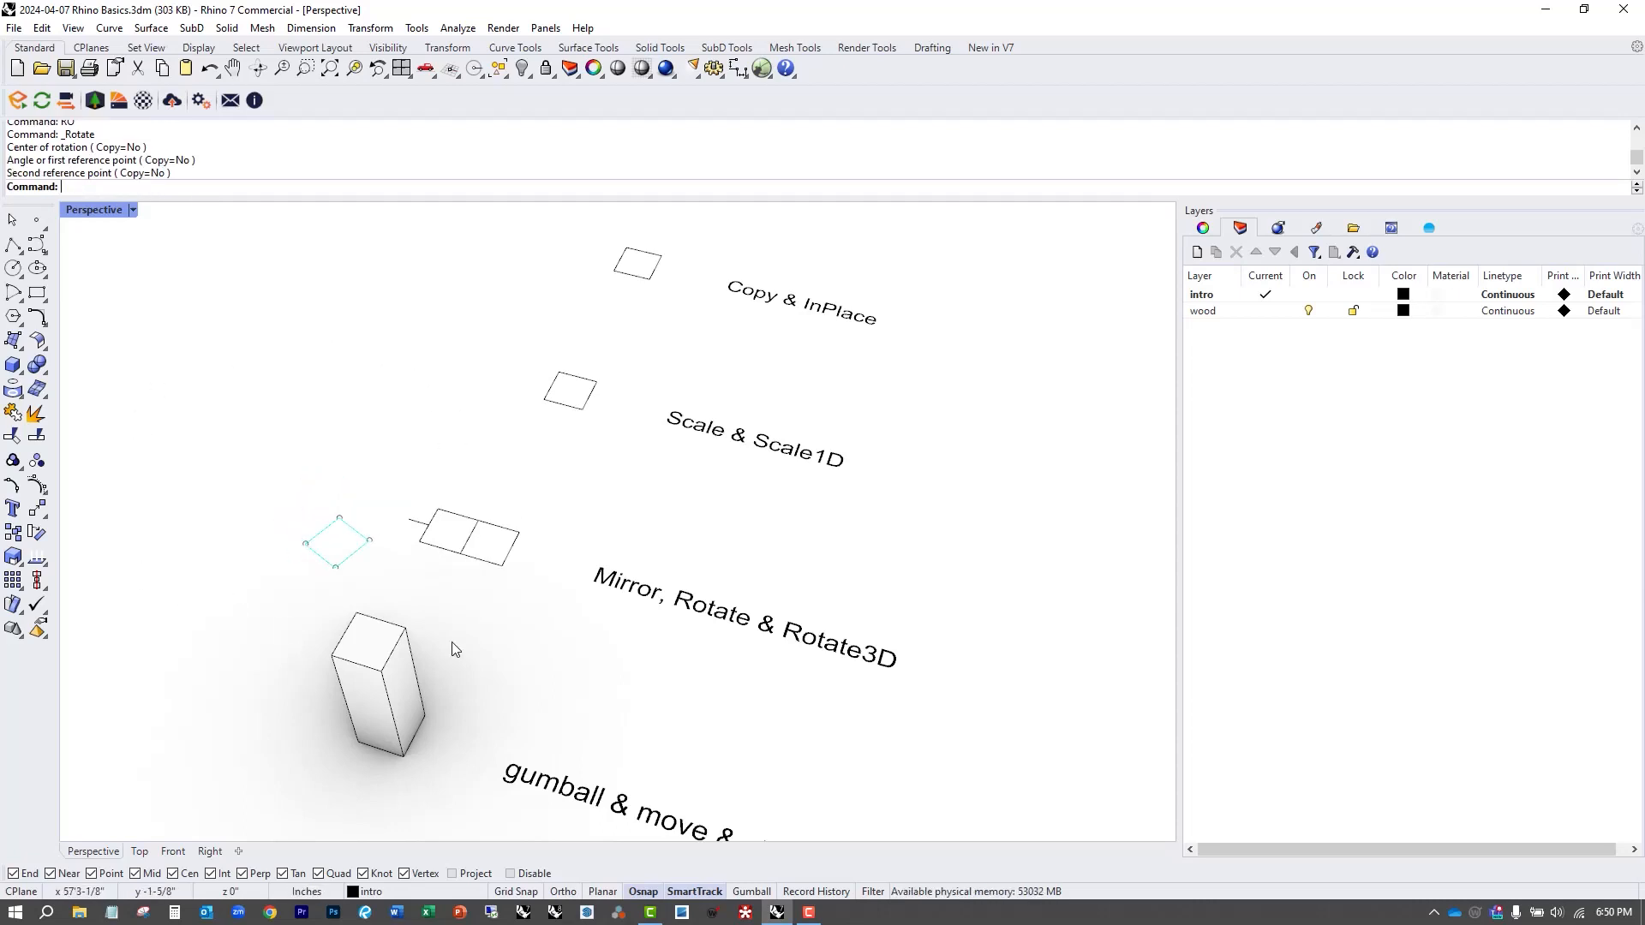
# Extrude the rotated square upward with ExtrudeCrv as an open surface, with Solid set to No.
pyautogui.click(380, 566)
pyautogui.scroll(3, 380, 566)
pyautogui.click(338, 558)
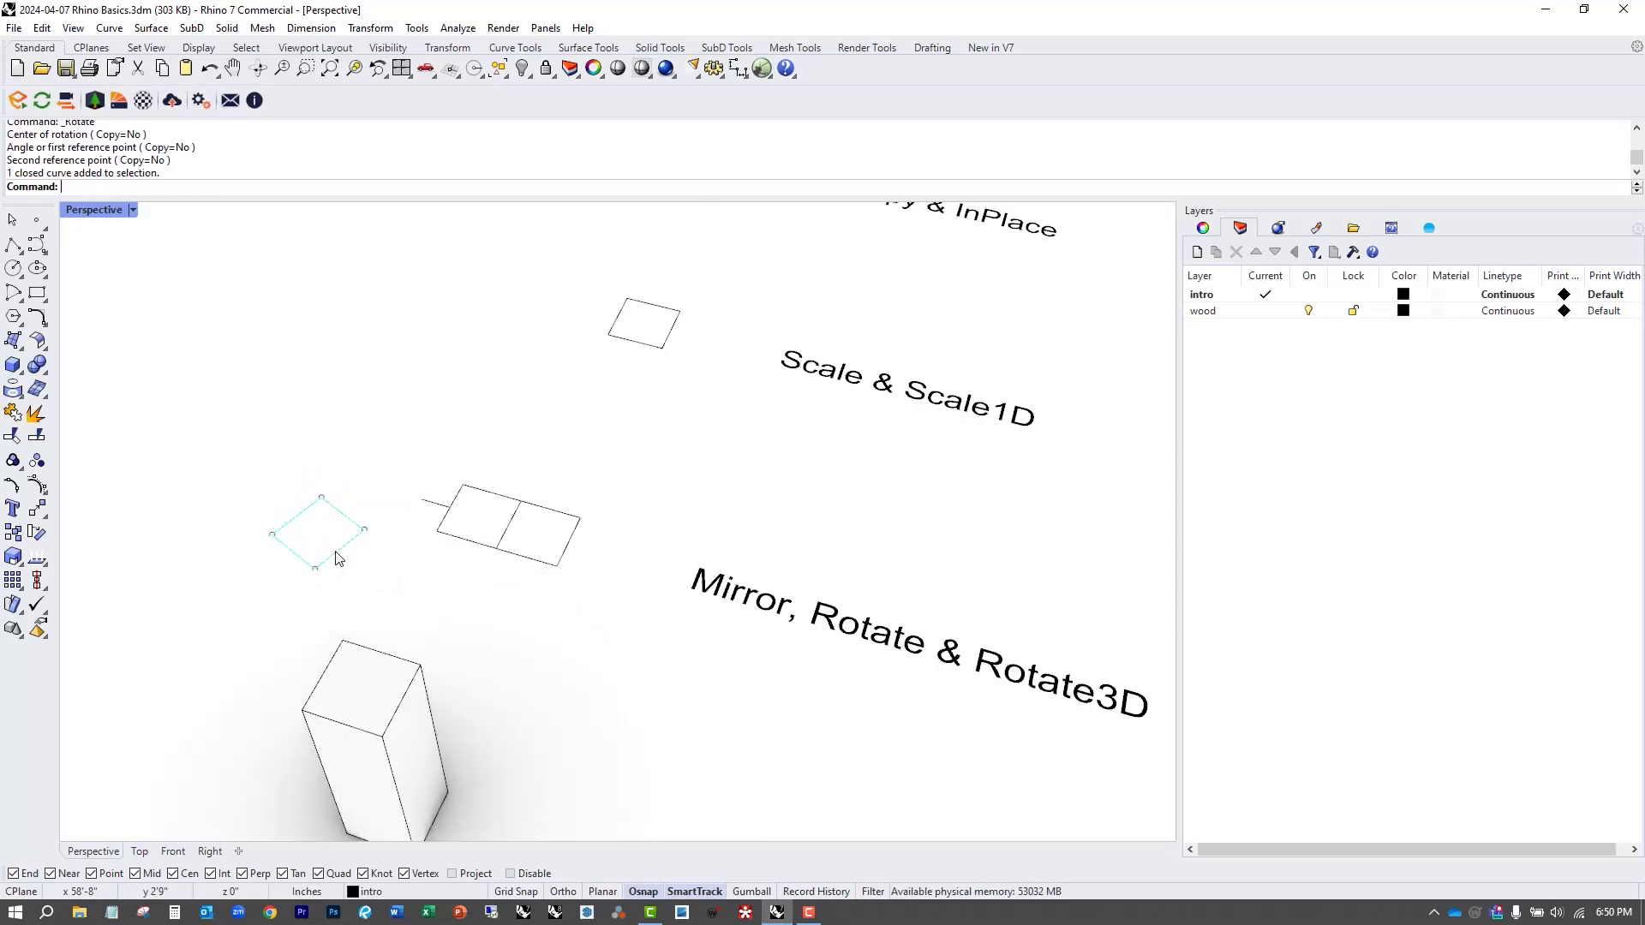
pyautogui.write('EXTR')
pyautogui.press('Return')
pyautogui.click(377, 437)
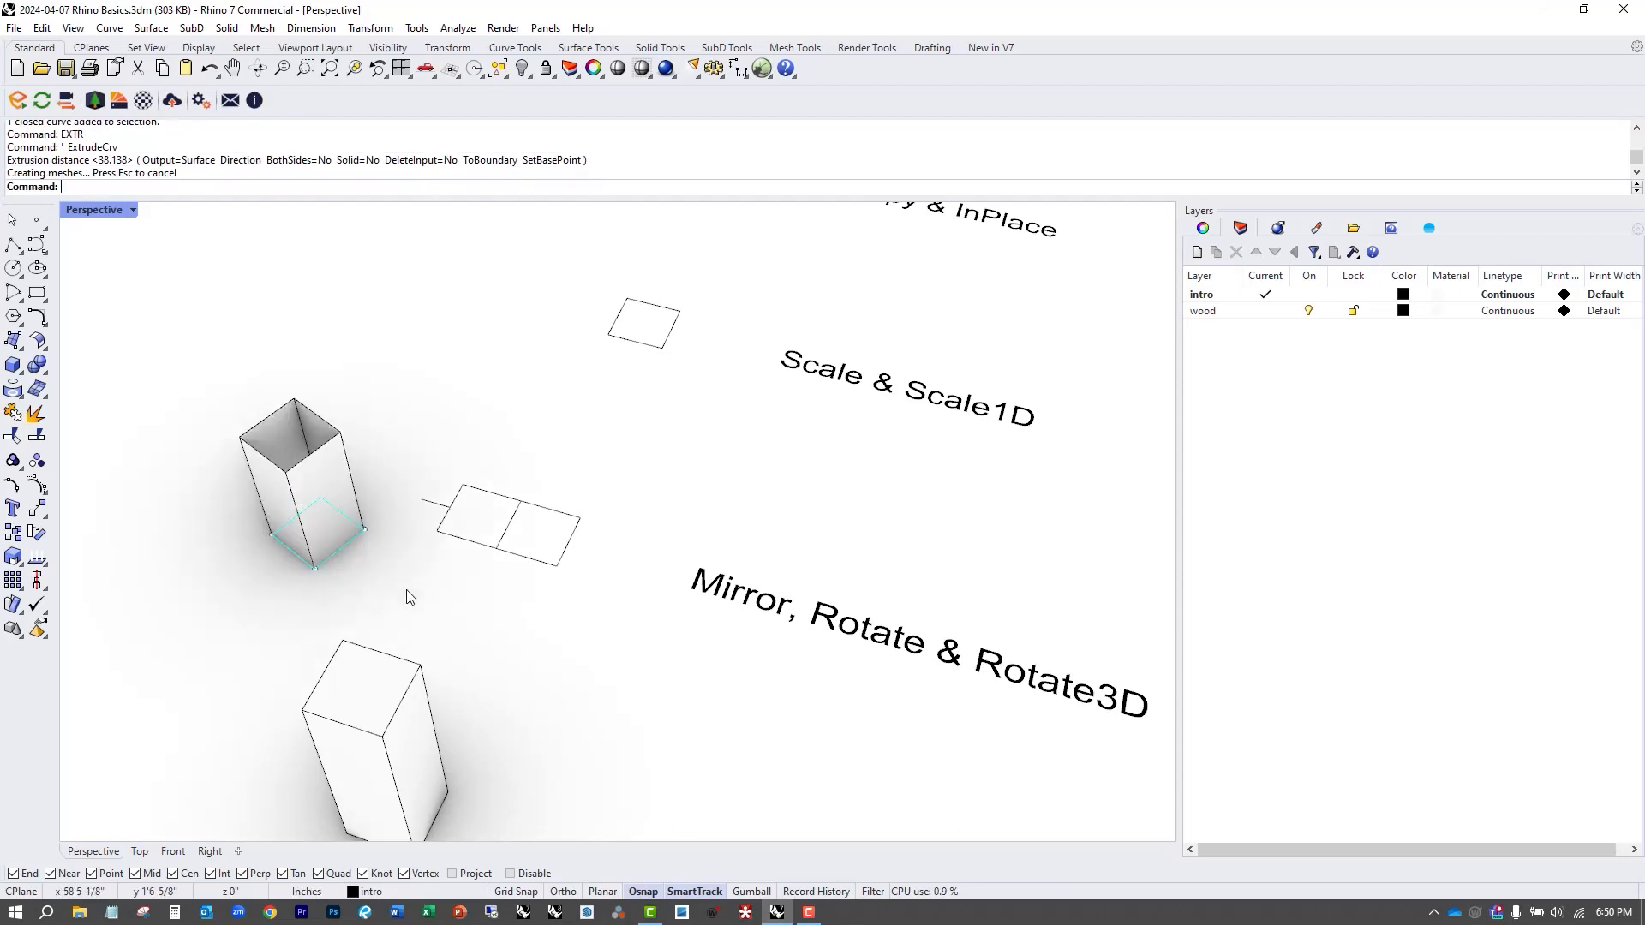
# Undo the open extrusion and extrude the rotated square upward about 30 inches as a closed shape, with Solid set to Yes.
pyautogui.scroll(-2, 527, 628)
pyautogui.moveTo(527, 628); pyautogui.dragTo(454, 579, button='right')
pyautogui.hotkey('ctrl', 'z')
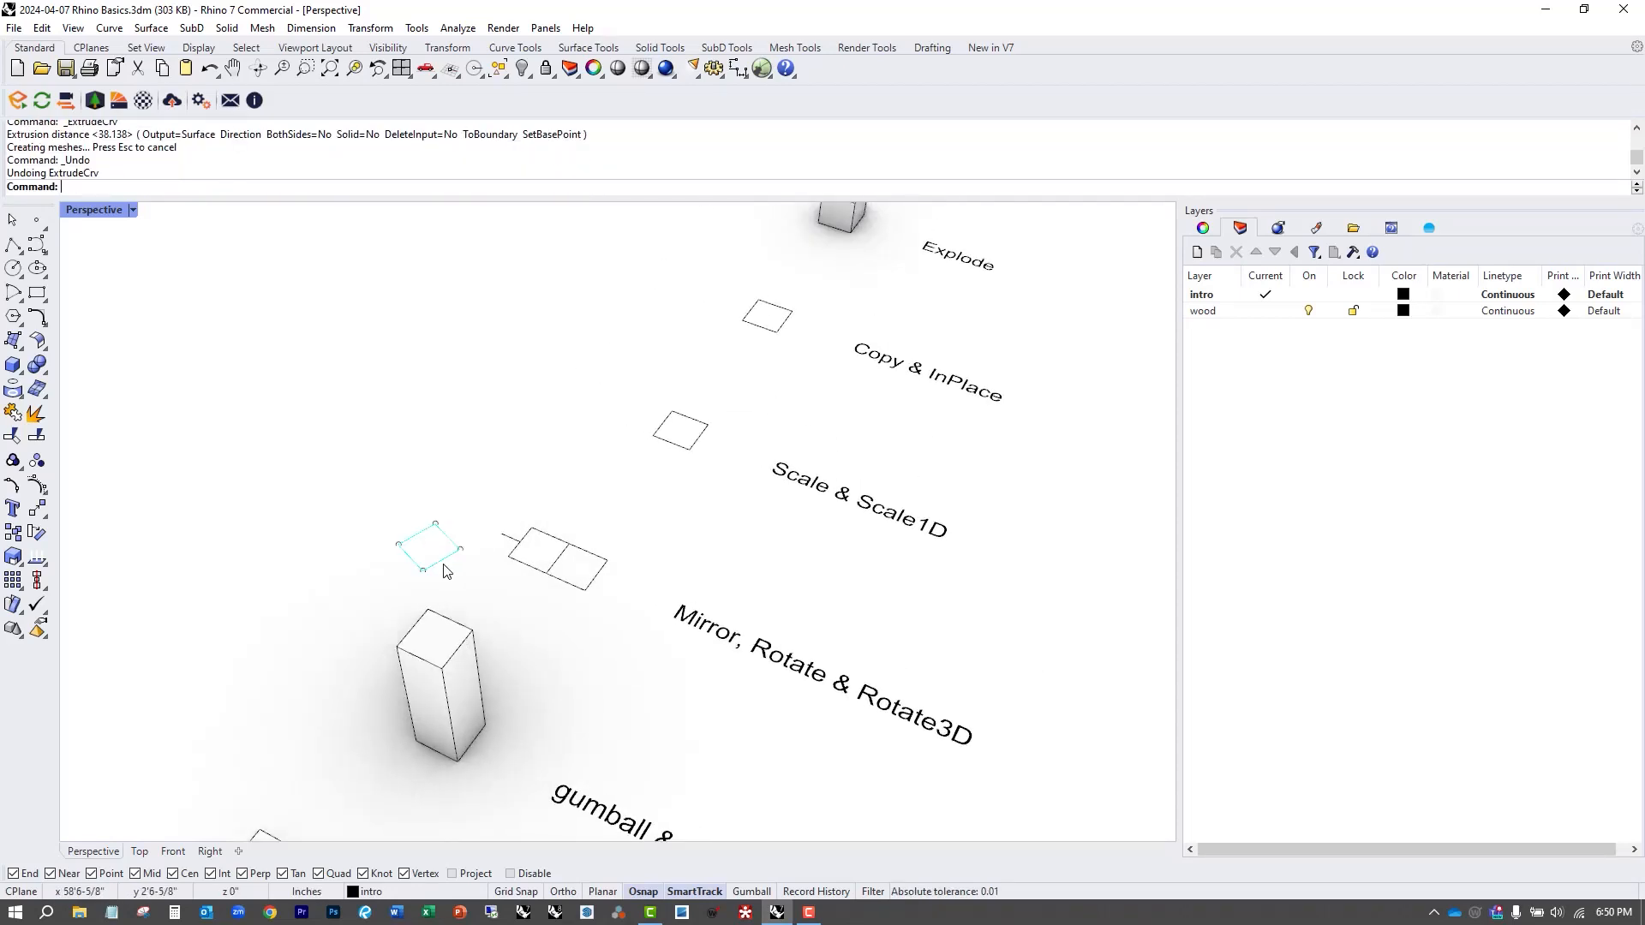
pyautogui.write('EXTR')
pyautogui.press('Return')
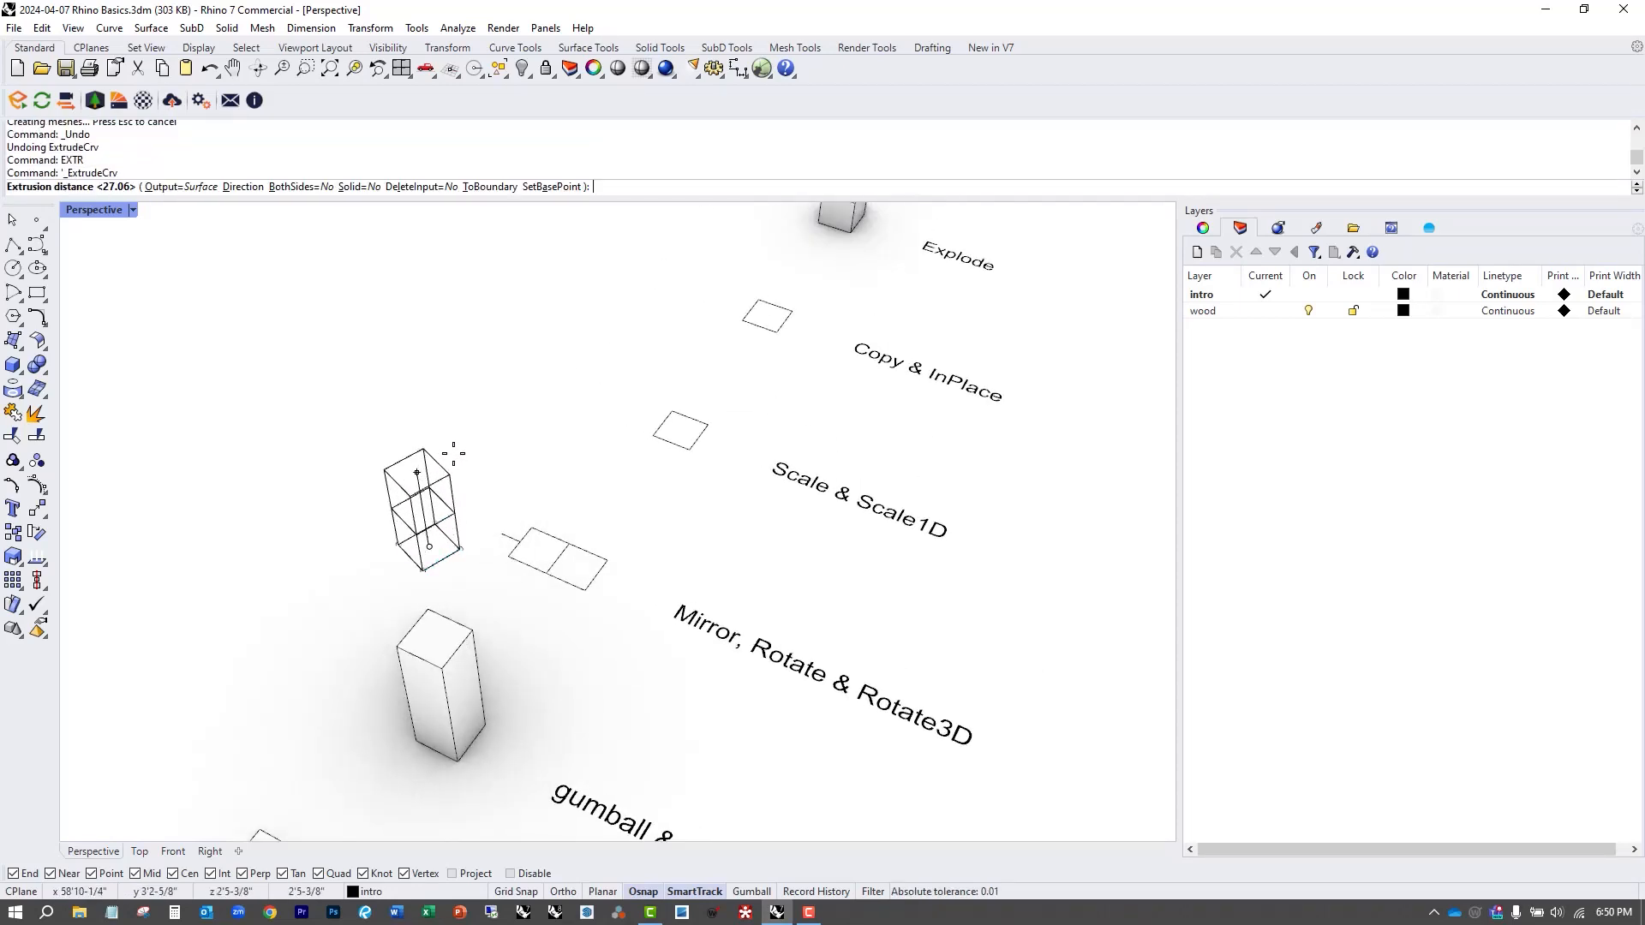
pyautogui.click(357, 187)
pyautogui.click(470, 471)
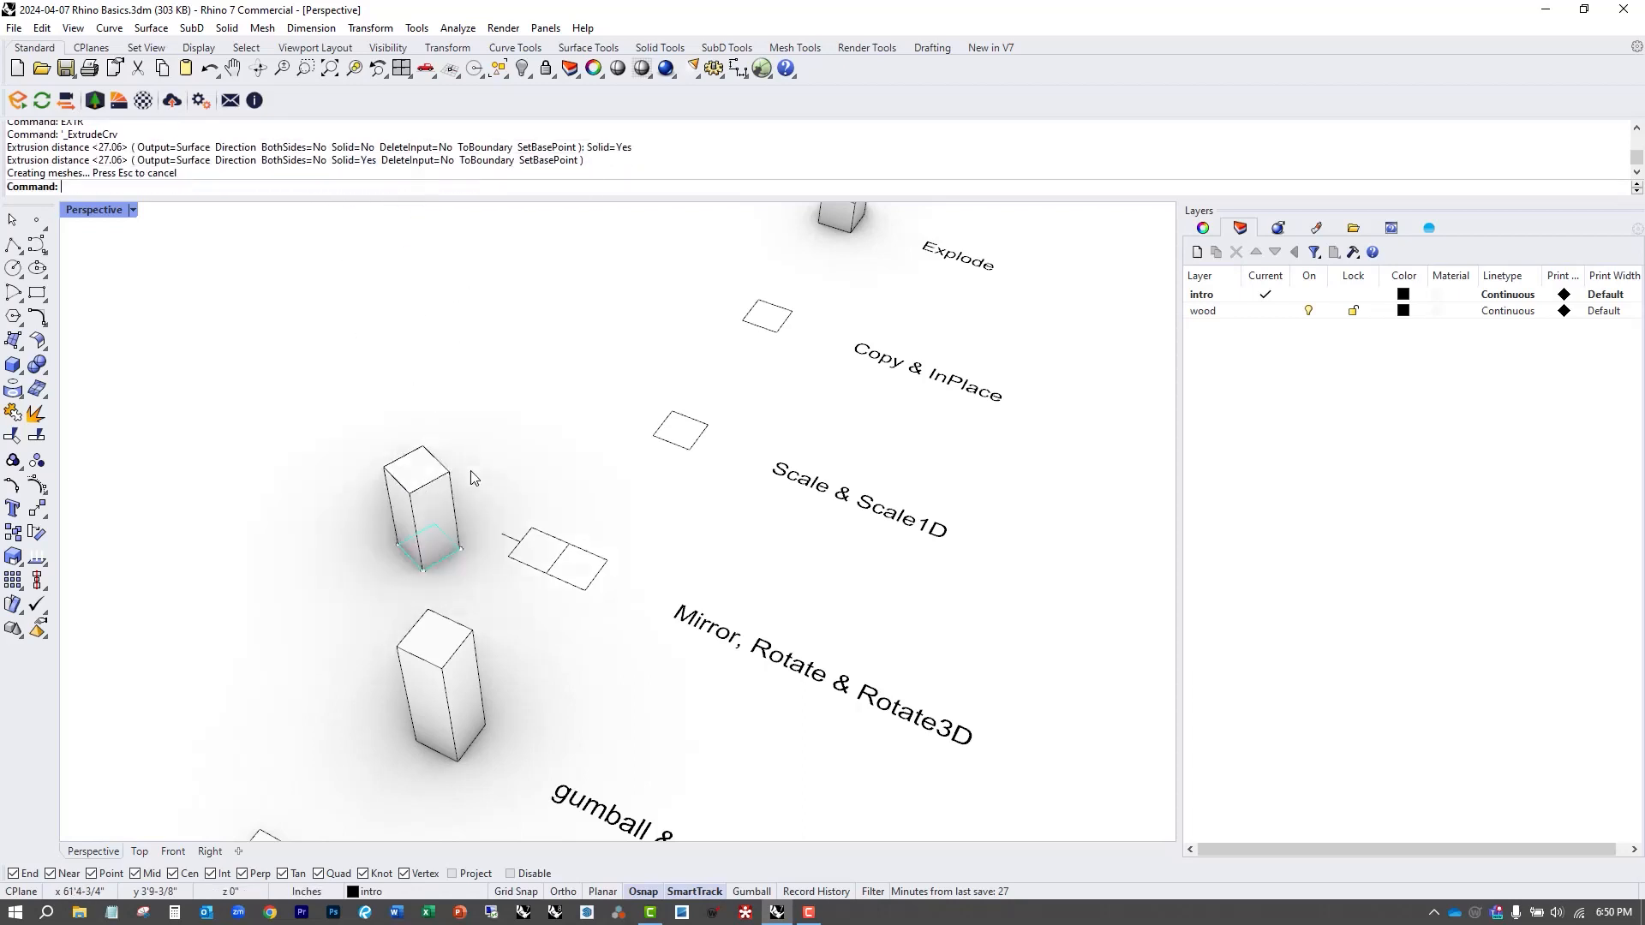
# Tilt the new solid box with Rotate3D, using one of its top edges as the axis and a point on its vertical edge as reference.
pyautogui.write('Rotate')
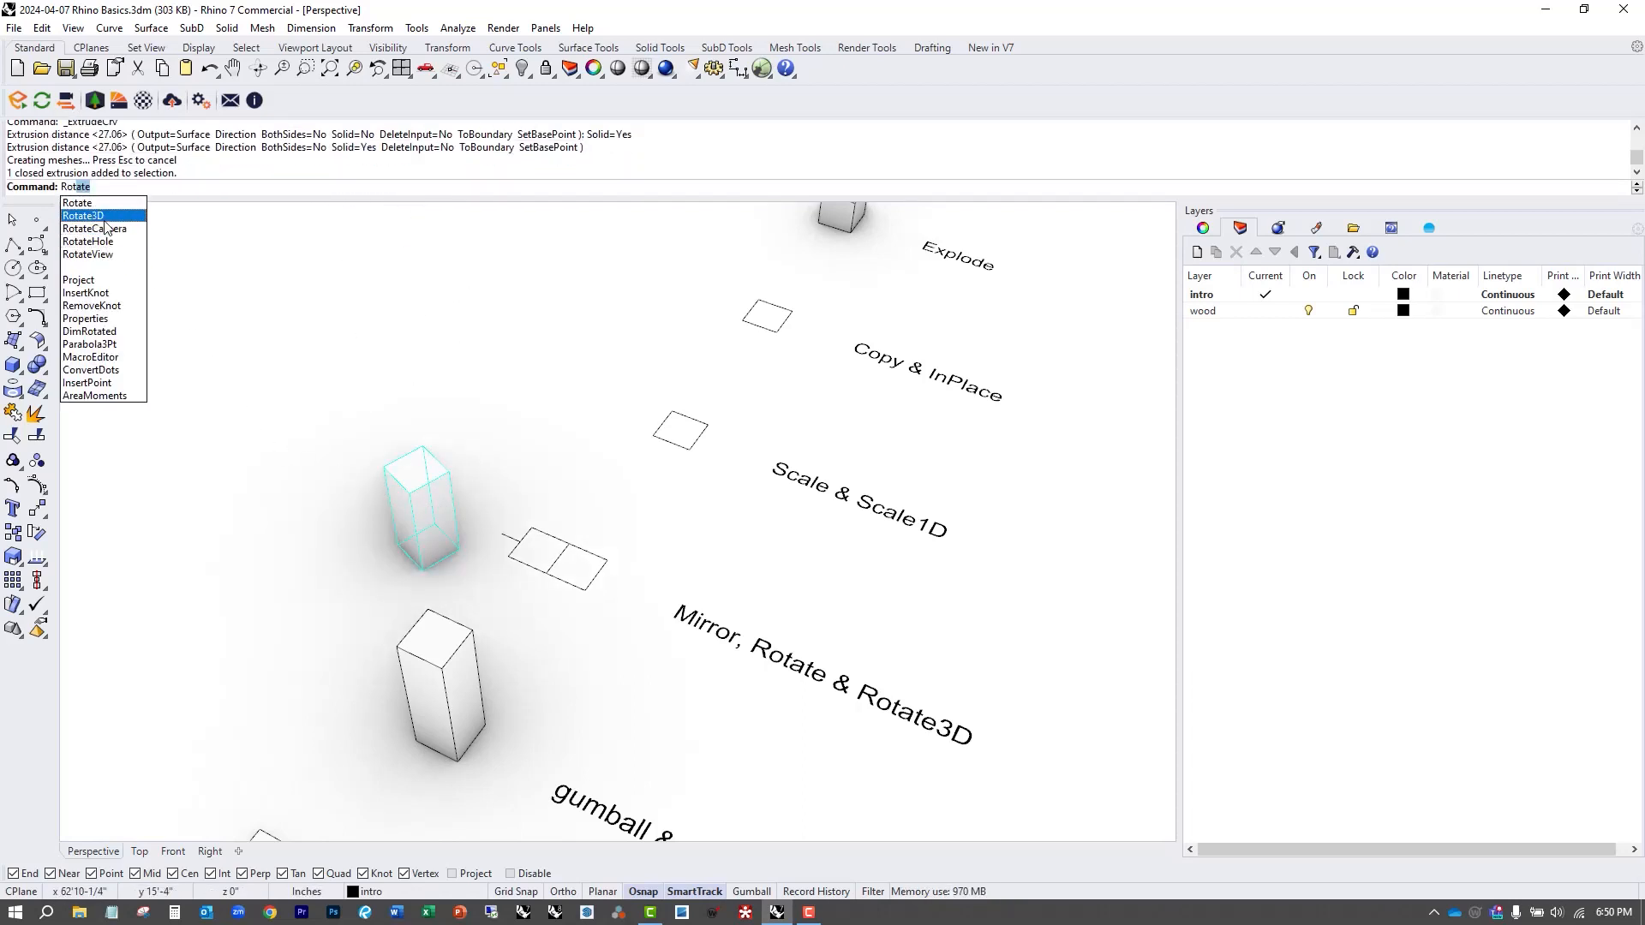
pyautogui.click(112, 219)
pyautogui.scroll(3, 440, 506)
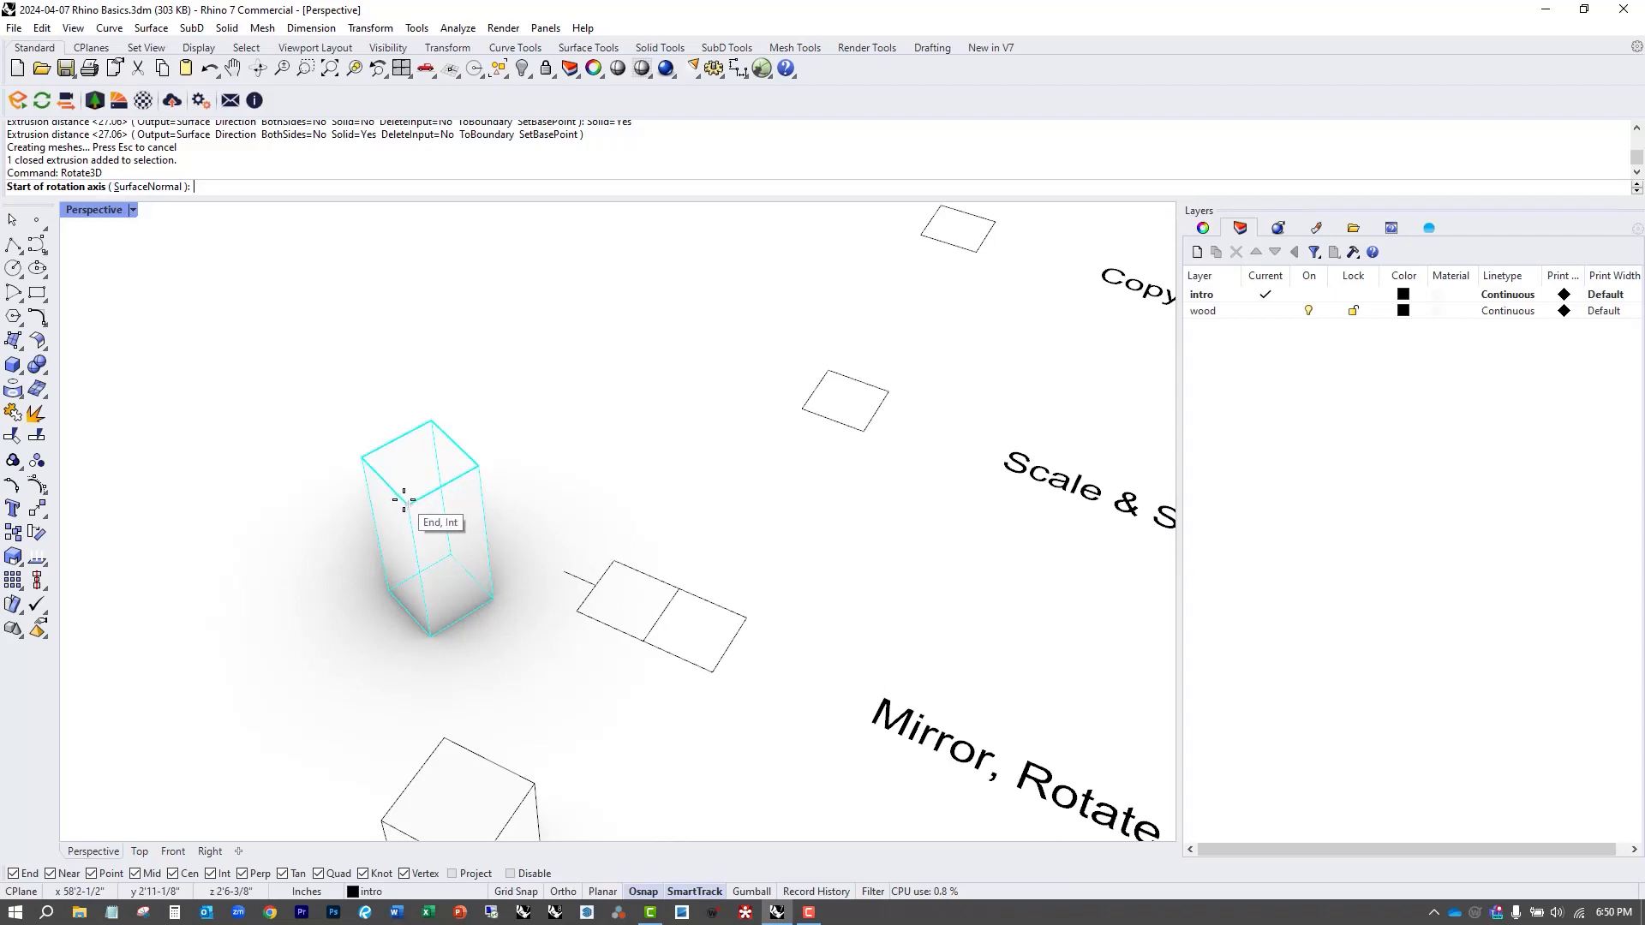
pyautogui.click(410, 505)
pyautogui.click(479, 466)
pyautogui.click(420, 571)
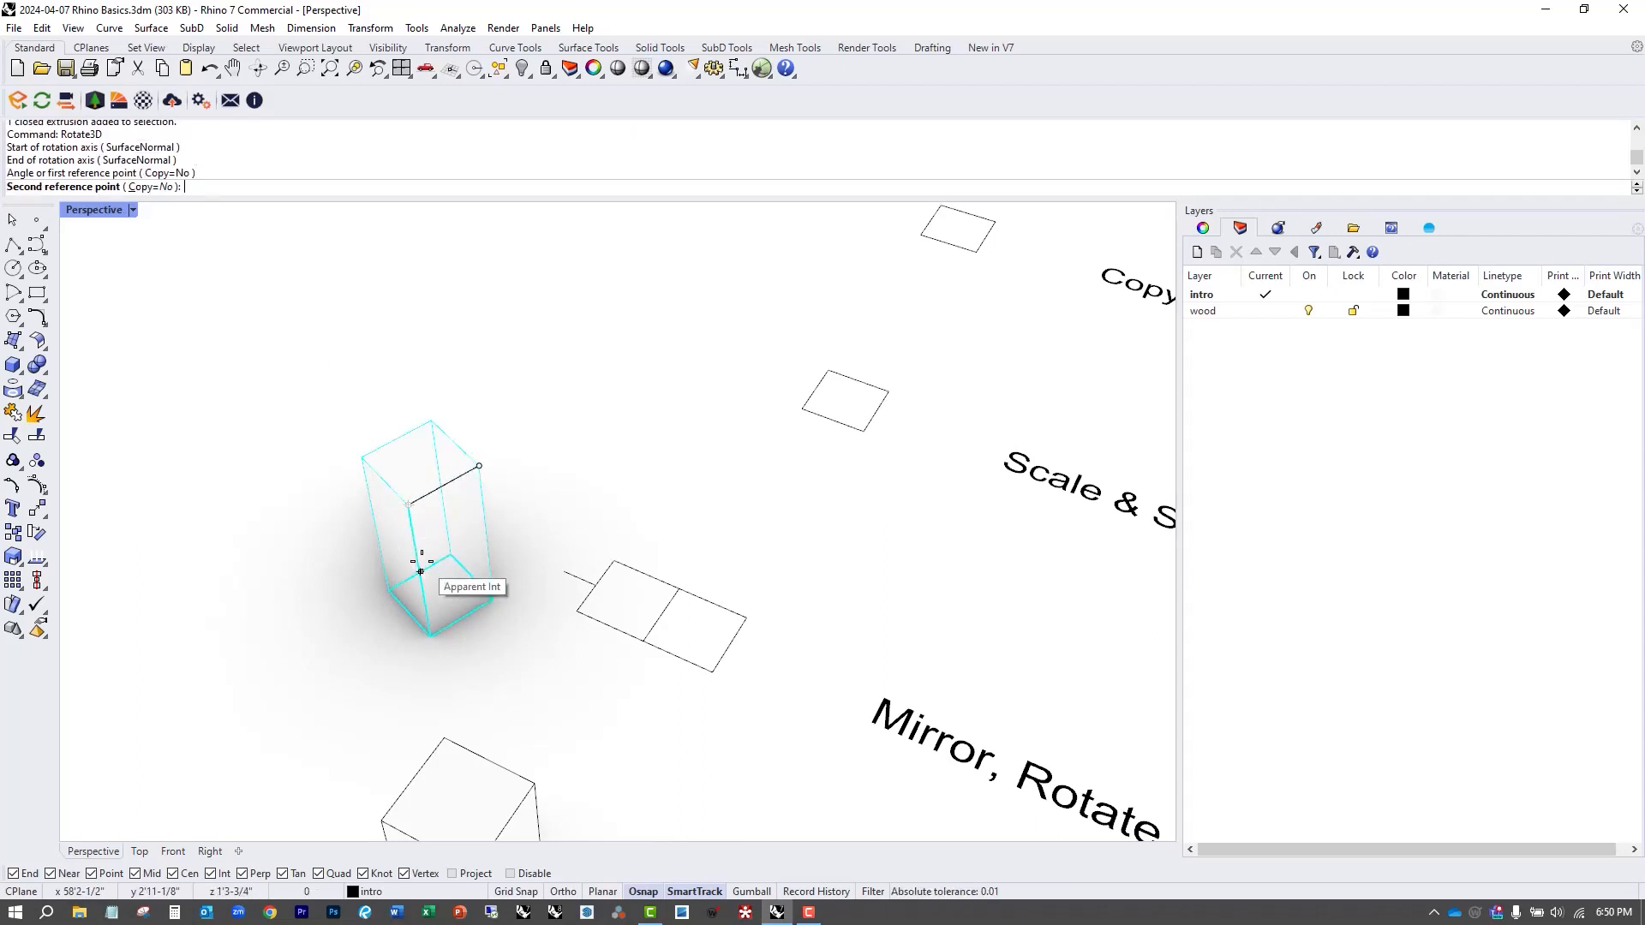
pyautogui.moveTo(616, 591); pyautogui.dragTo(634, 444, button='right')
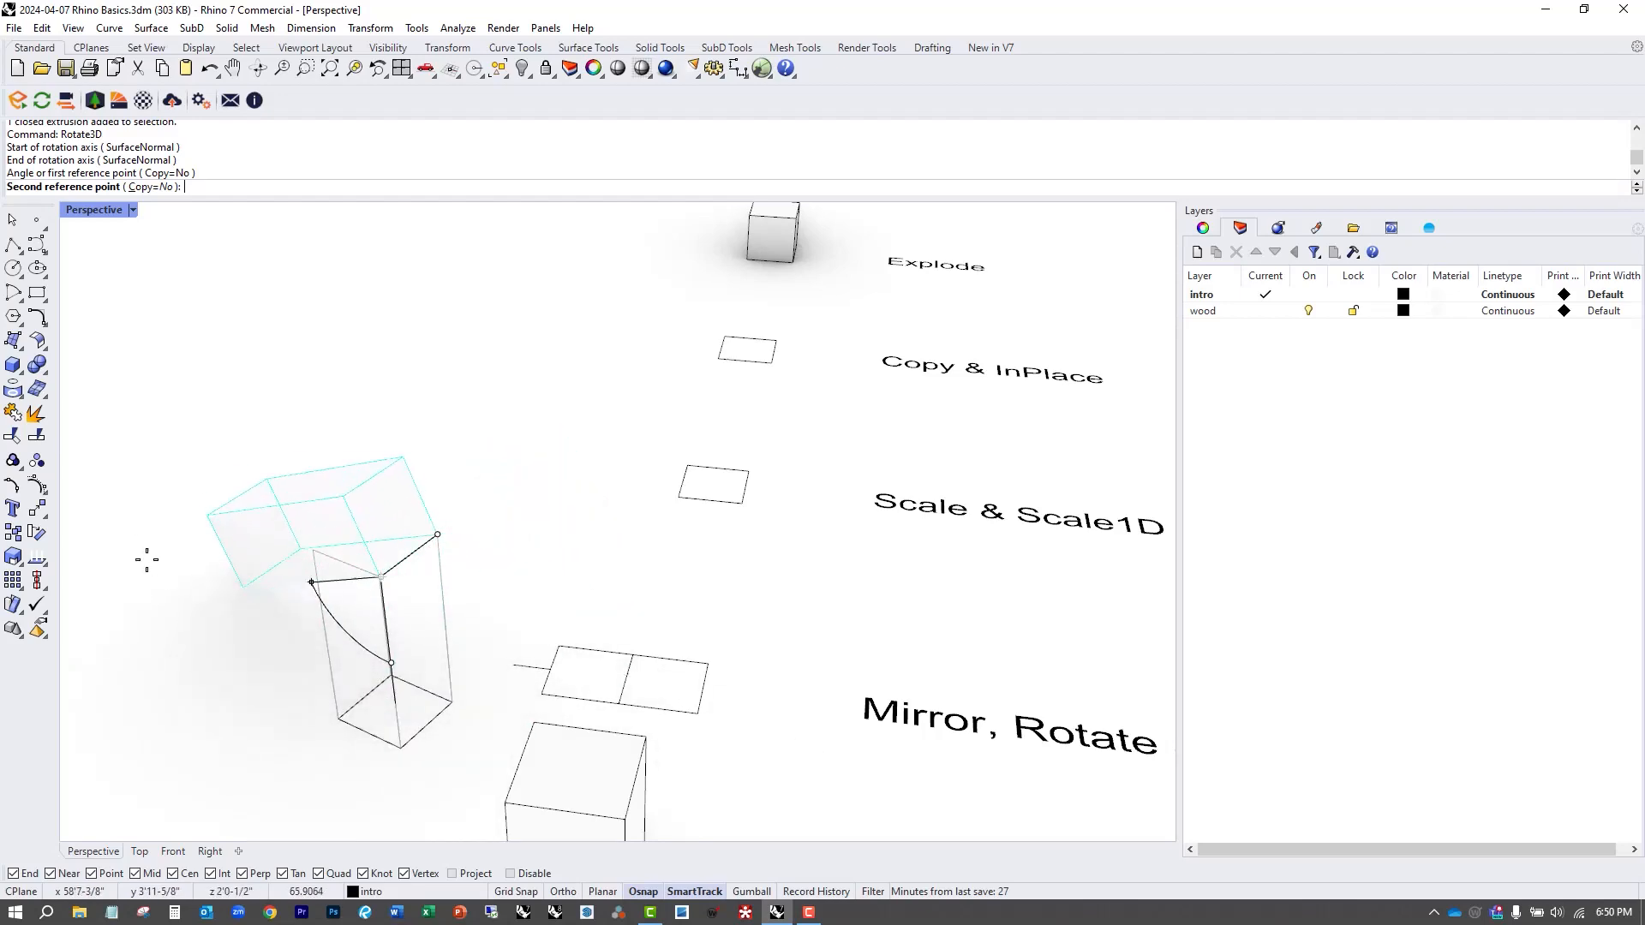
pyautogui.click(255, 751)
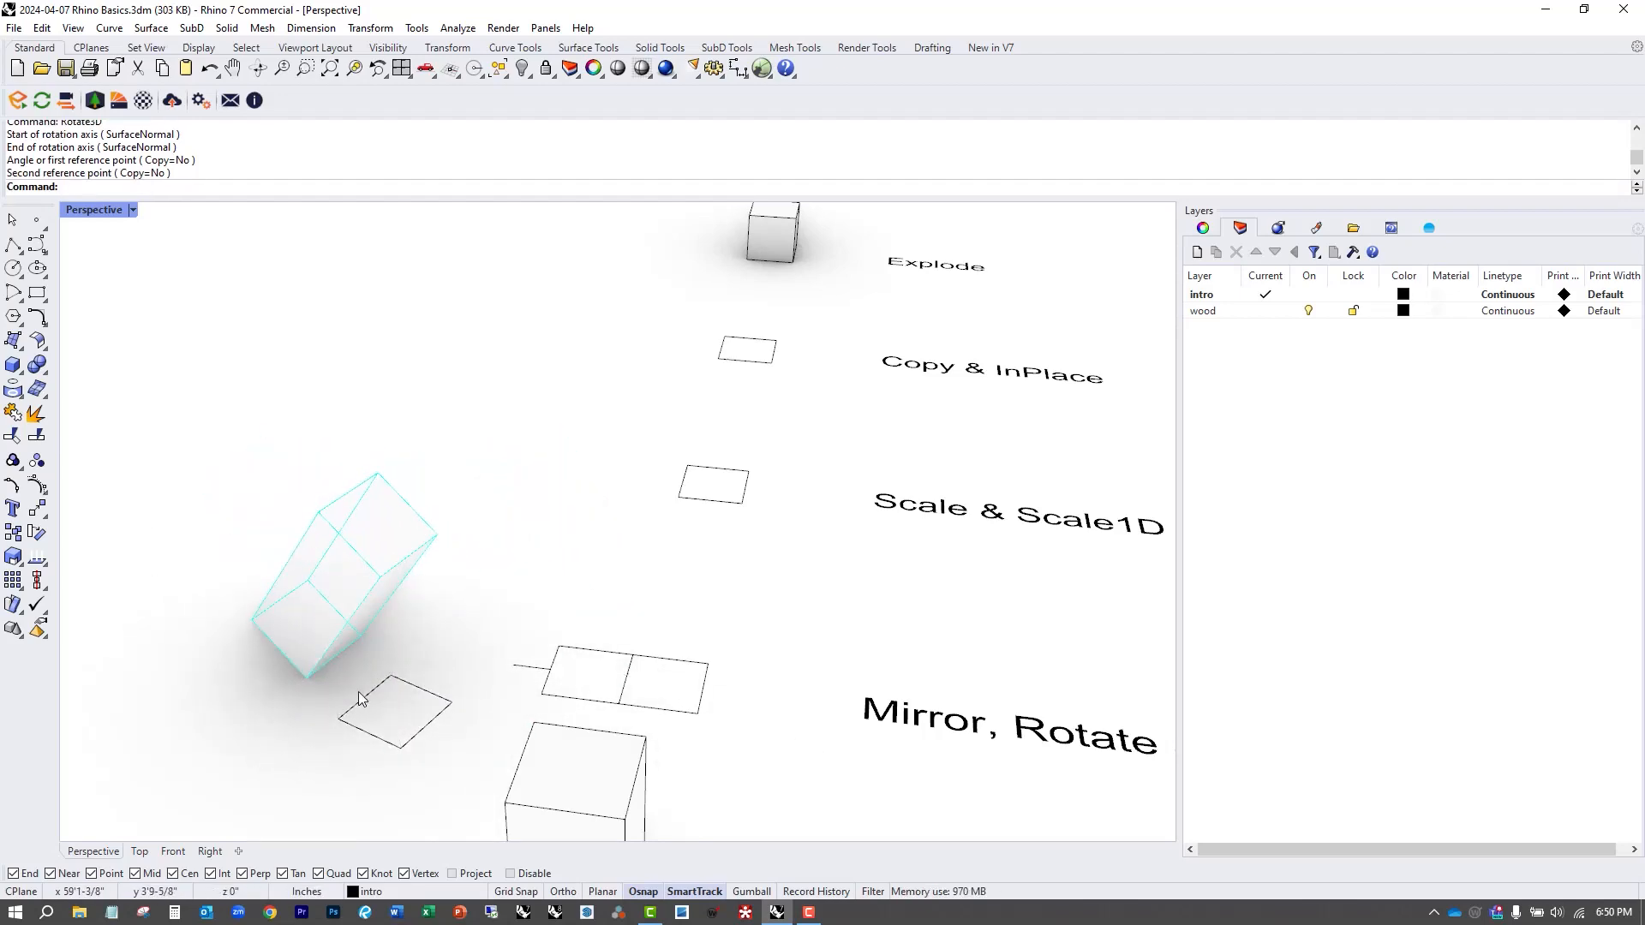
pyautogui.press('Escape')
# Try scaling the square beside the Scale & Scale1D label by a factor of 4 from its near corner, and undo it.
pyautogui.scroll(-5, 361, 696)
pyautogui.keyDown('shift'); pyautogui.moveTo(660, 660); pyautogui.dragTo(419, 646, button='right'); pyautogui.keyUp('shift')
pyautogui.scroll(-4, 425, 647)
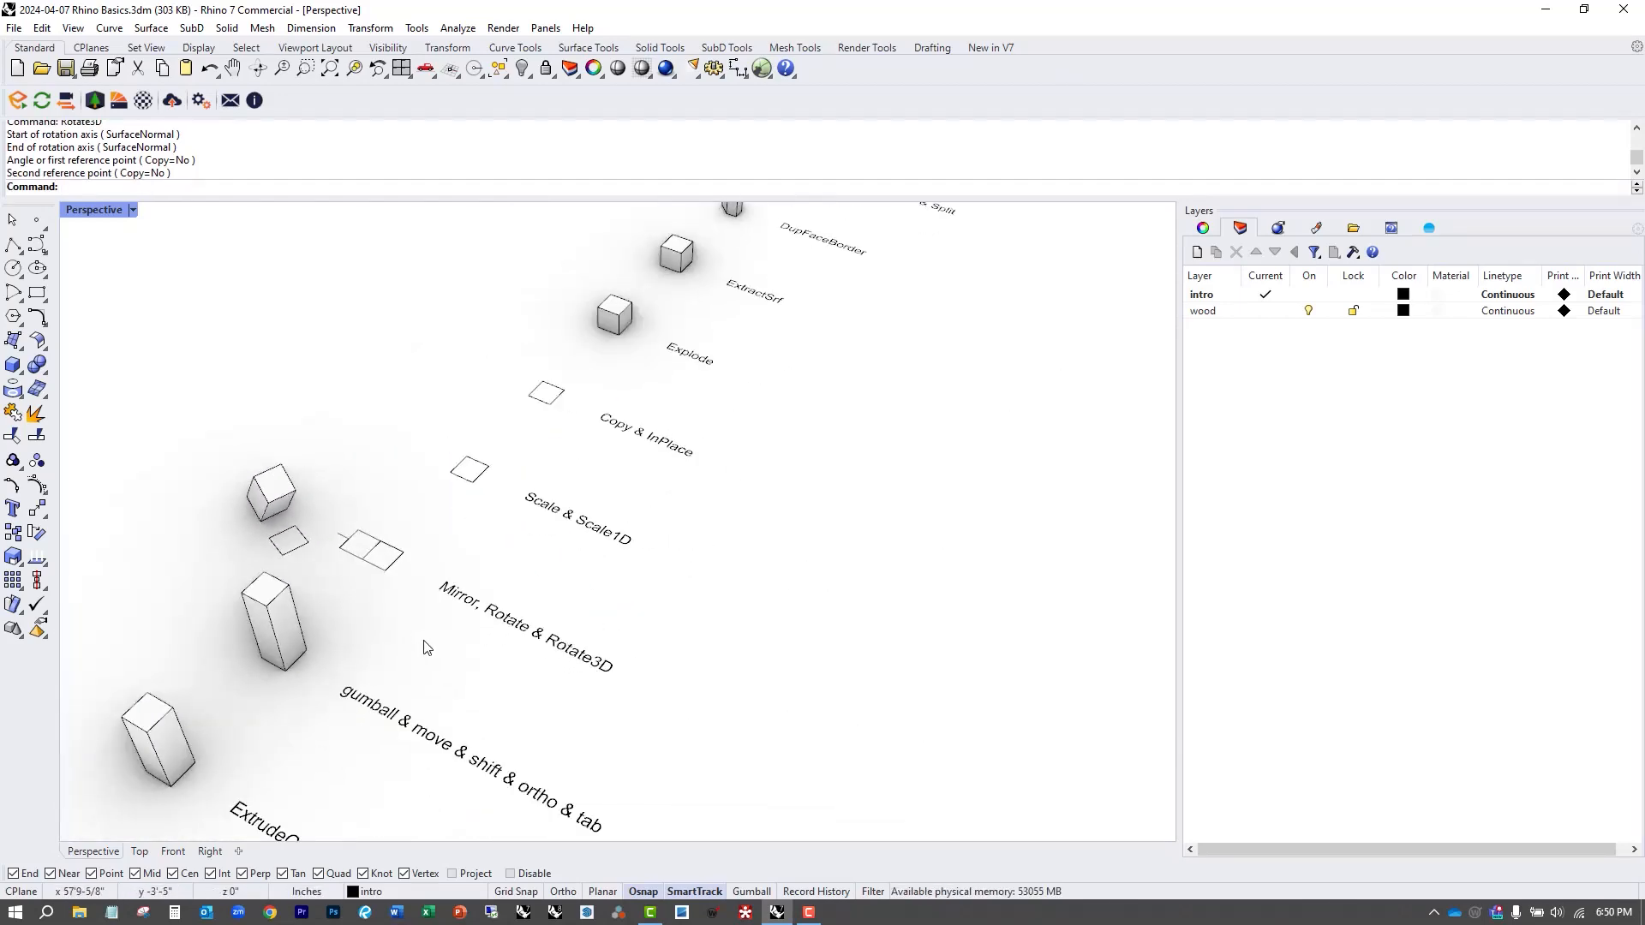
pyautogui.write('z')
pyautogui.press('Return')
pyautogui.moveTo(378, 374); pyautogui.dragTo(832, 702)
pyautogui.keyDown('shift'); pyautogui.moveTo(397, 534); pyautogui.dragTo(560, 663, button='right'); pyautogui.keyUp('shift')
pyautogui.scroll(3, 561, 663)
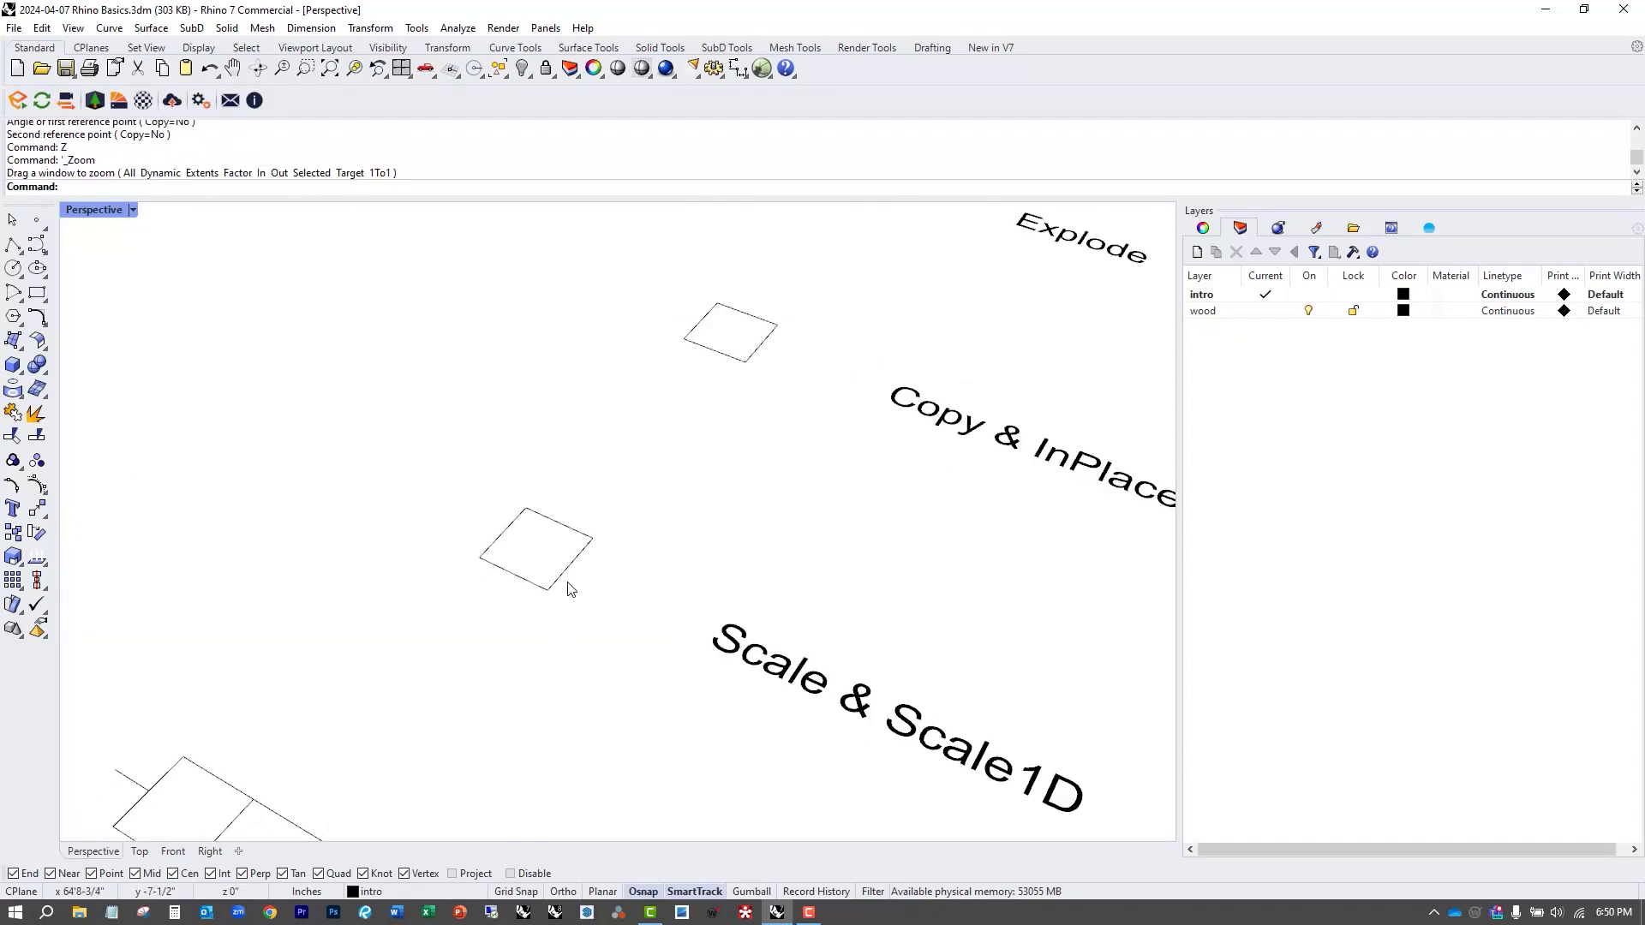
pyautogui.click(565, 577)
pyautogui.write('SCale')
pyautogui.press('Return')
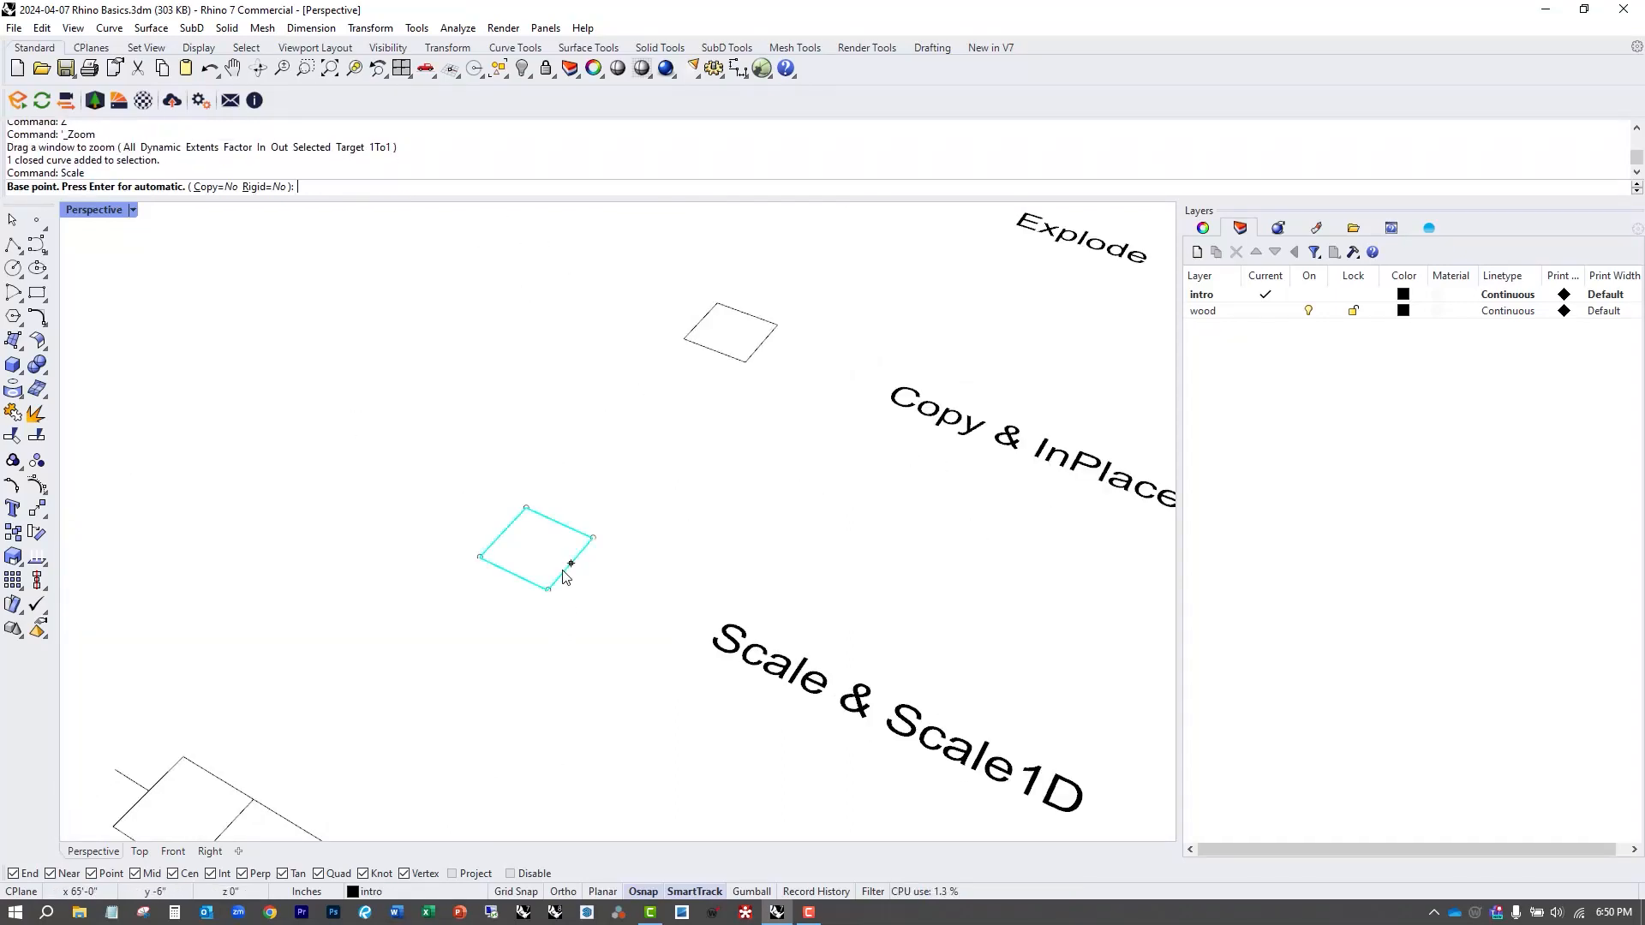
pyautogui.click(548, 589)
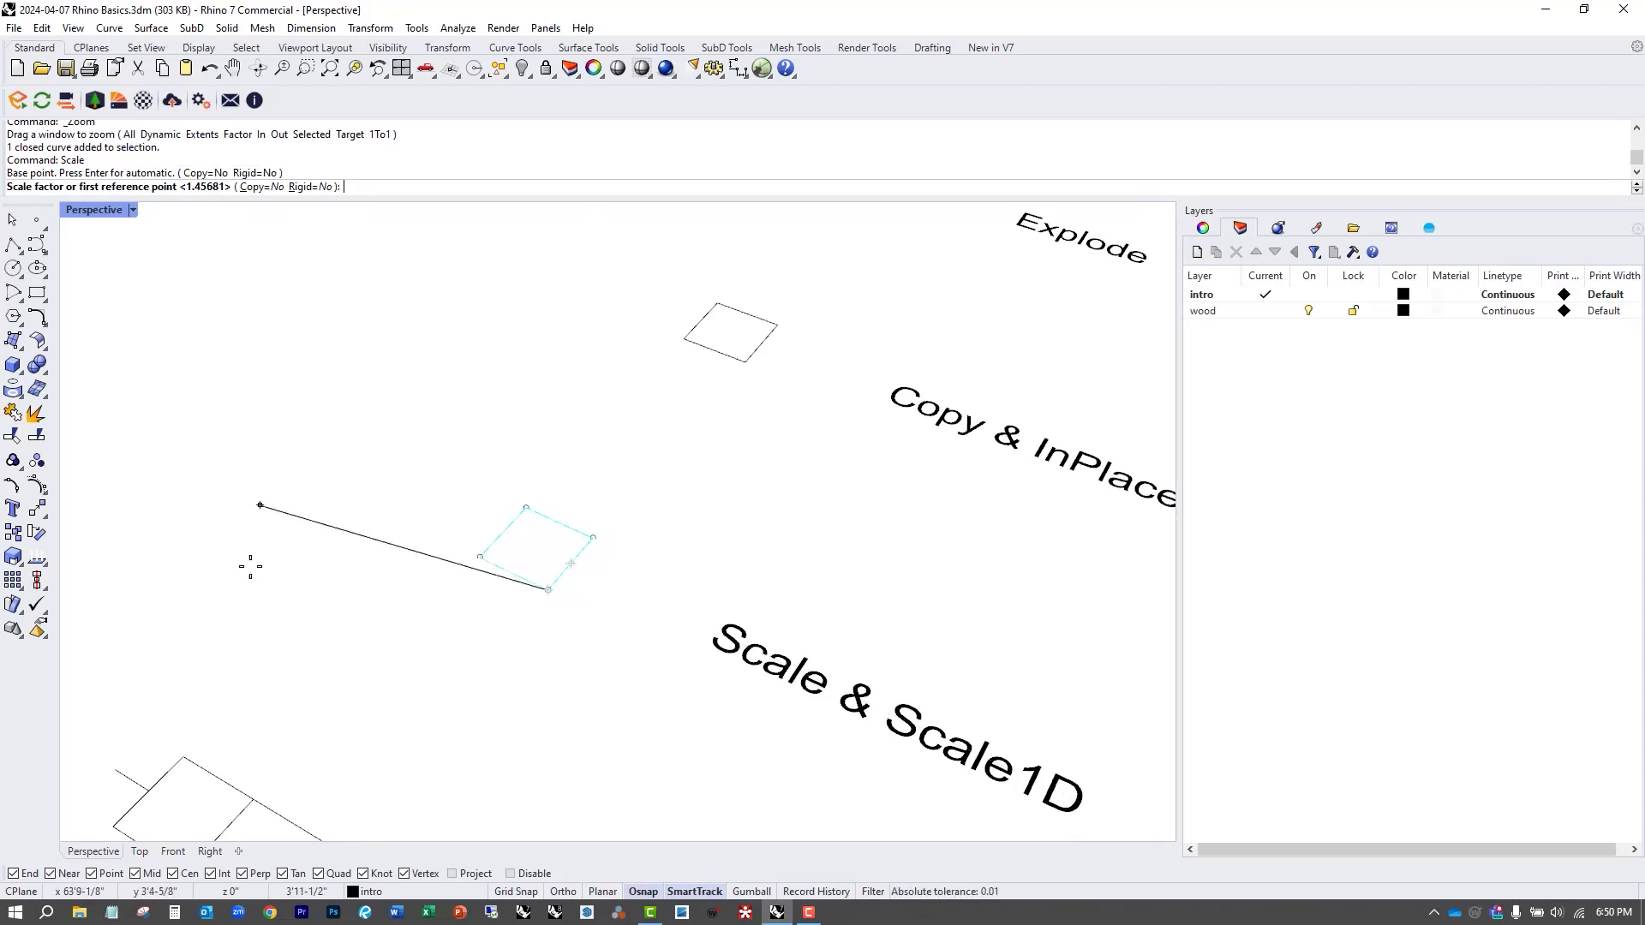
pyautogui.write('4')
pyautogui.press('Return')
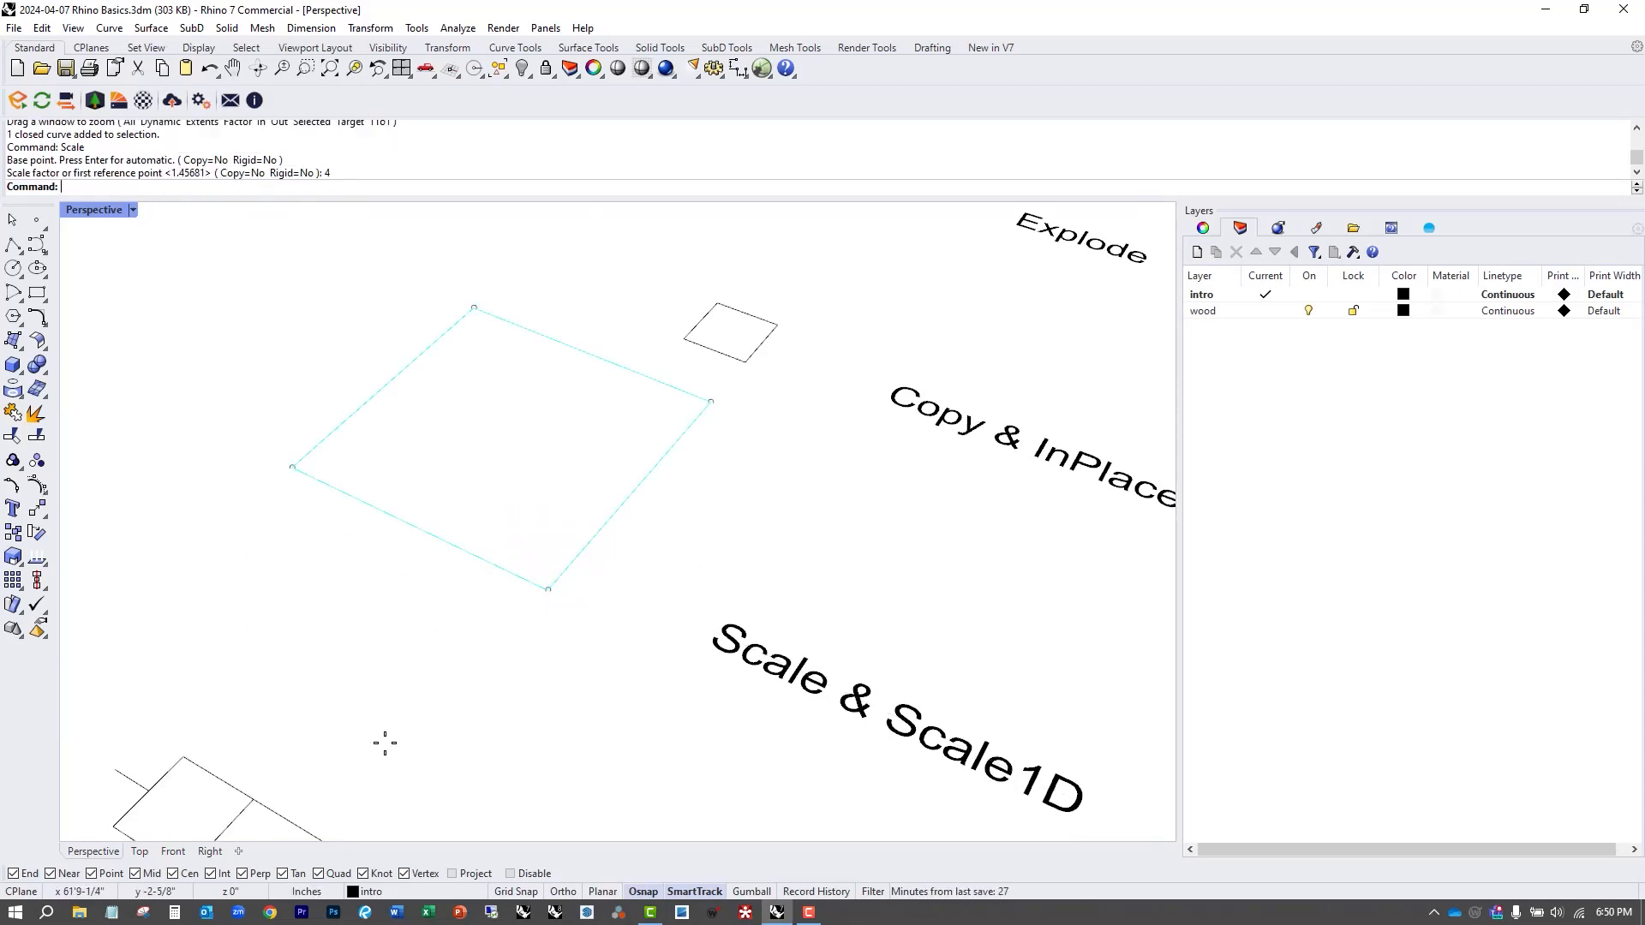
pyautogui.hotkey('ctrl', 'z')
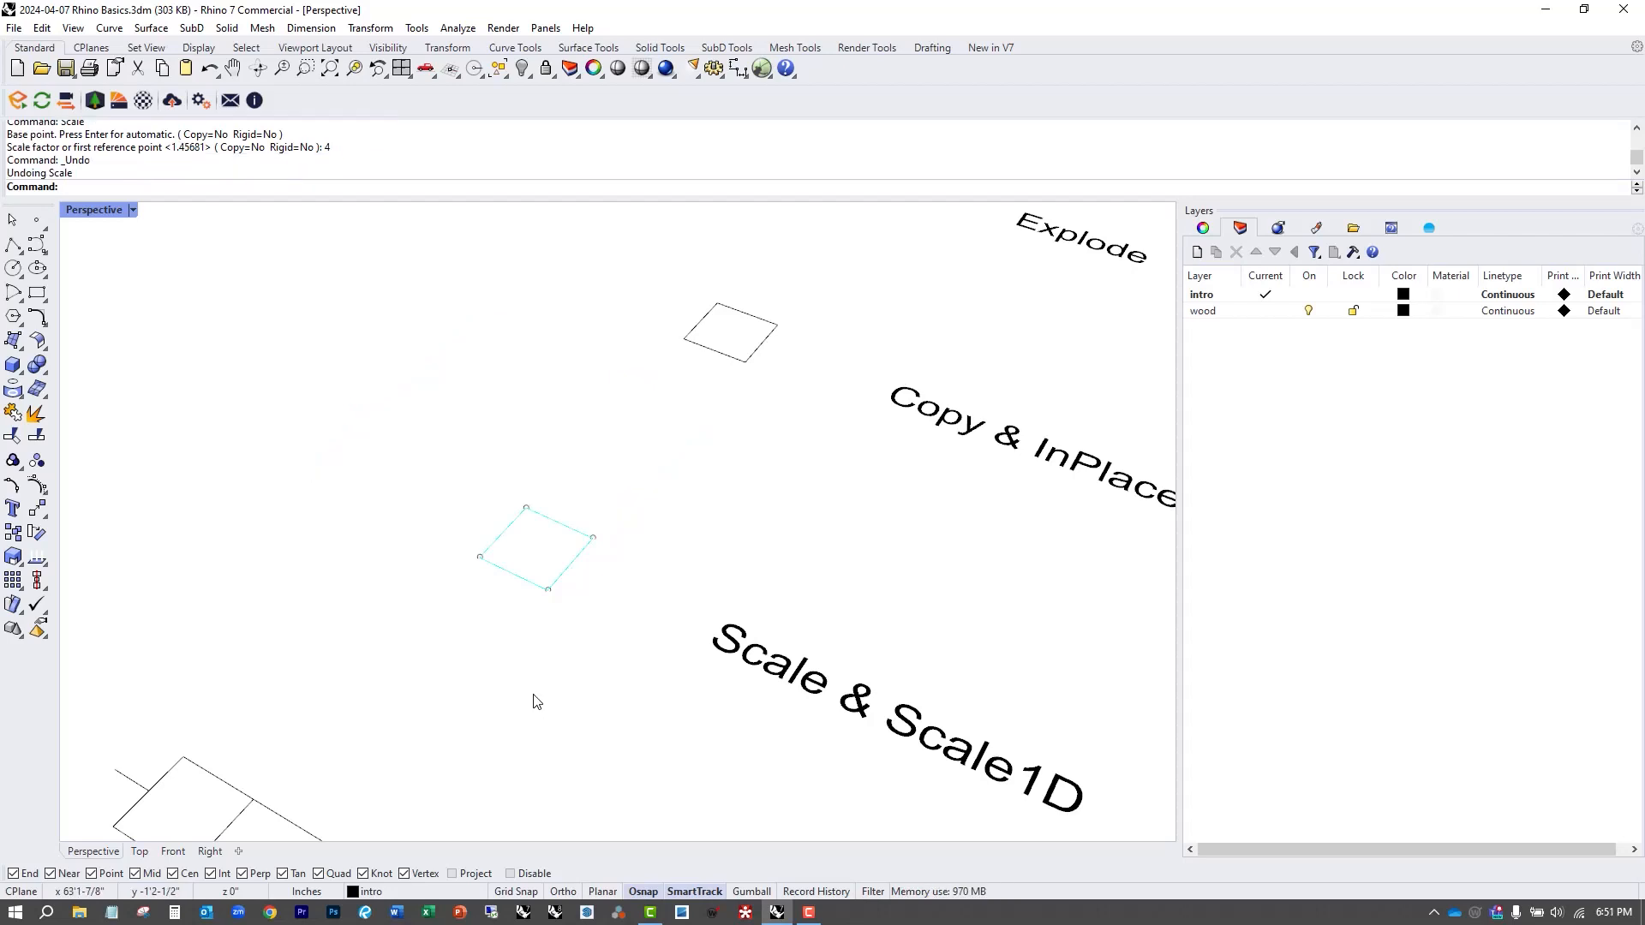
pyautogui.press('Return')
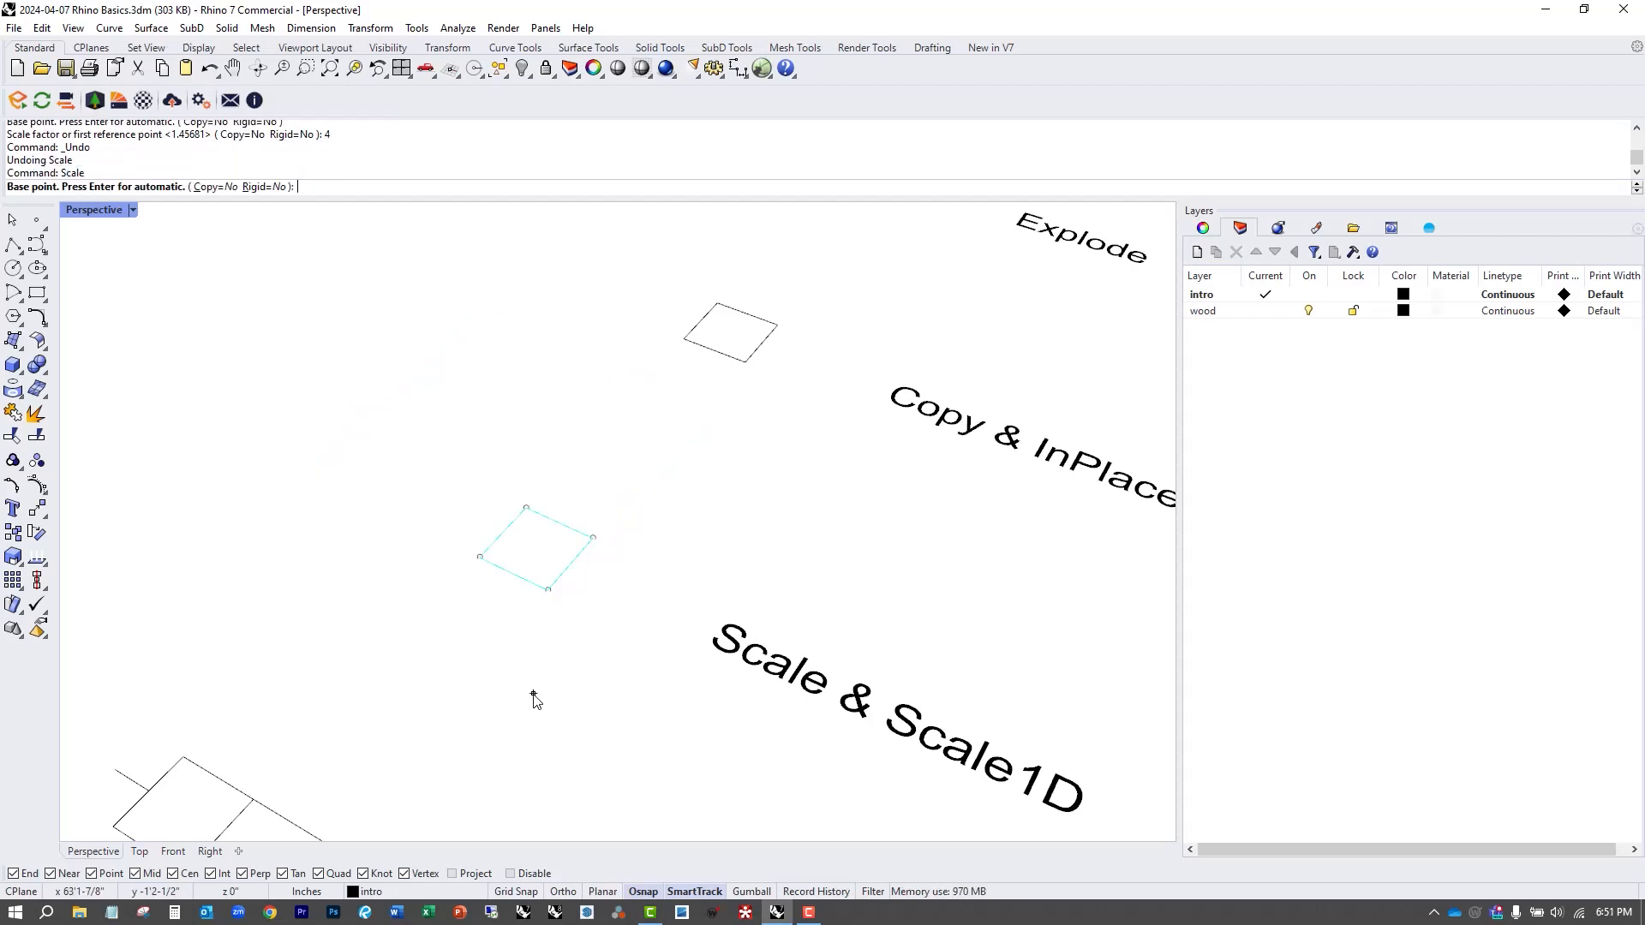
pyautogui.click(548, 589)
pyautogui.click(480, 556)
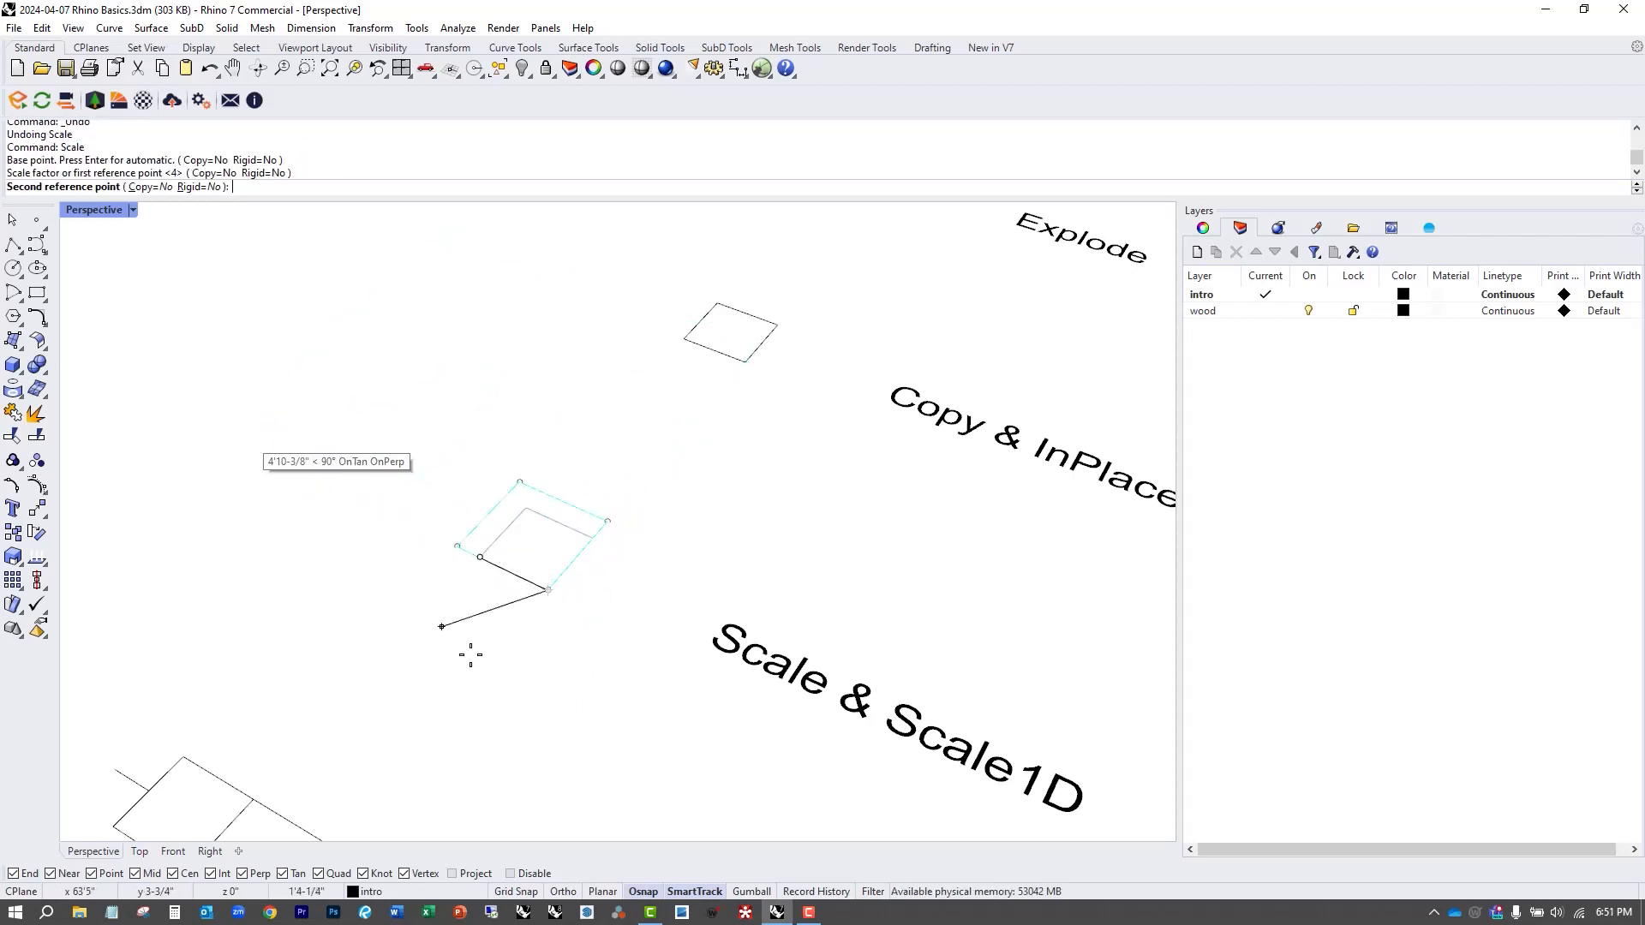
pyautogui.press('Escape')
# Stretch the square beside the Scale & Scale1D label to about 7'-8" long with Scale1D, from its near corner along the adjacent side.
pyautogui.scroll(-3, 393, 488)
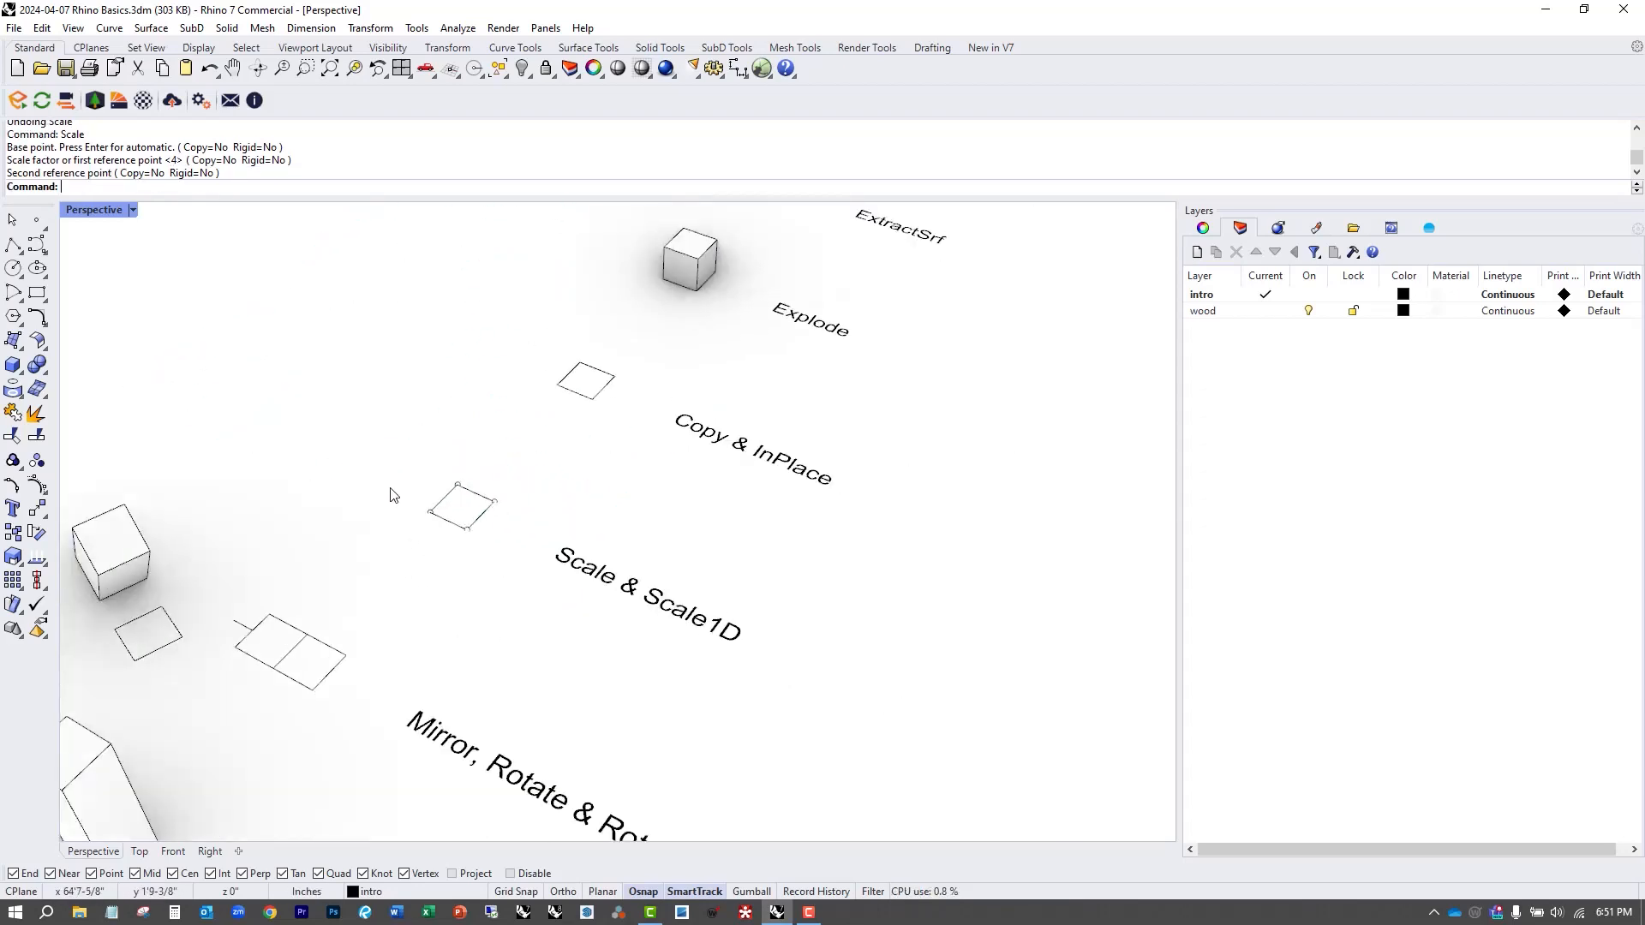
pyautogui.click(463, 529)
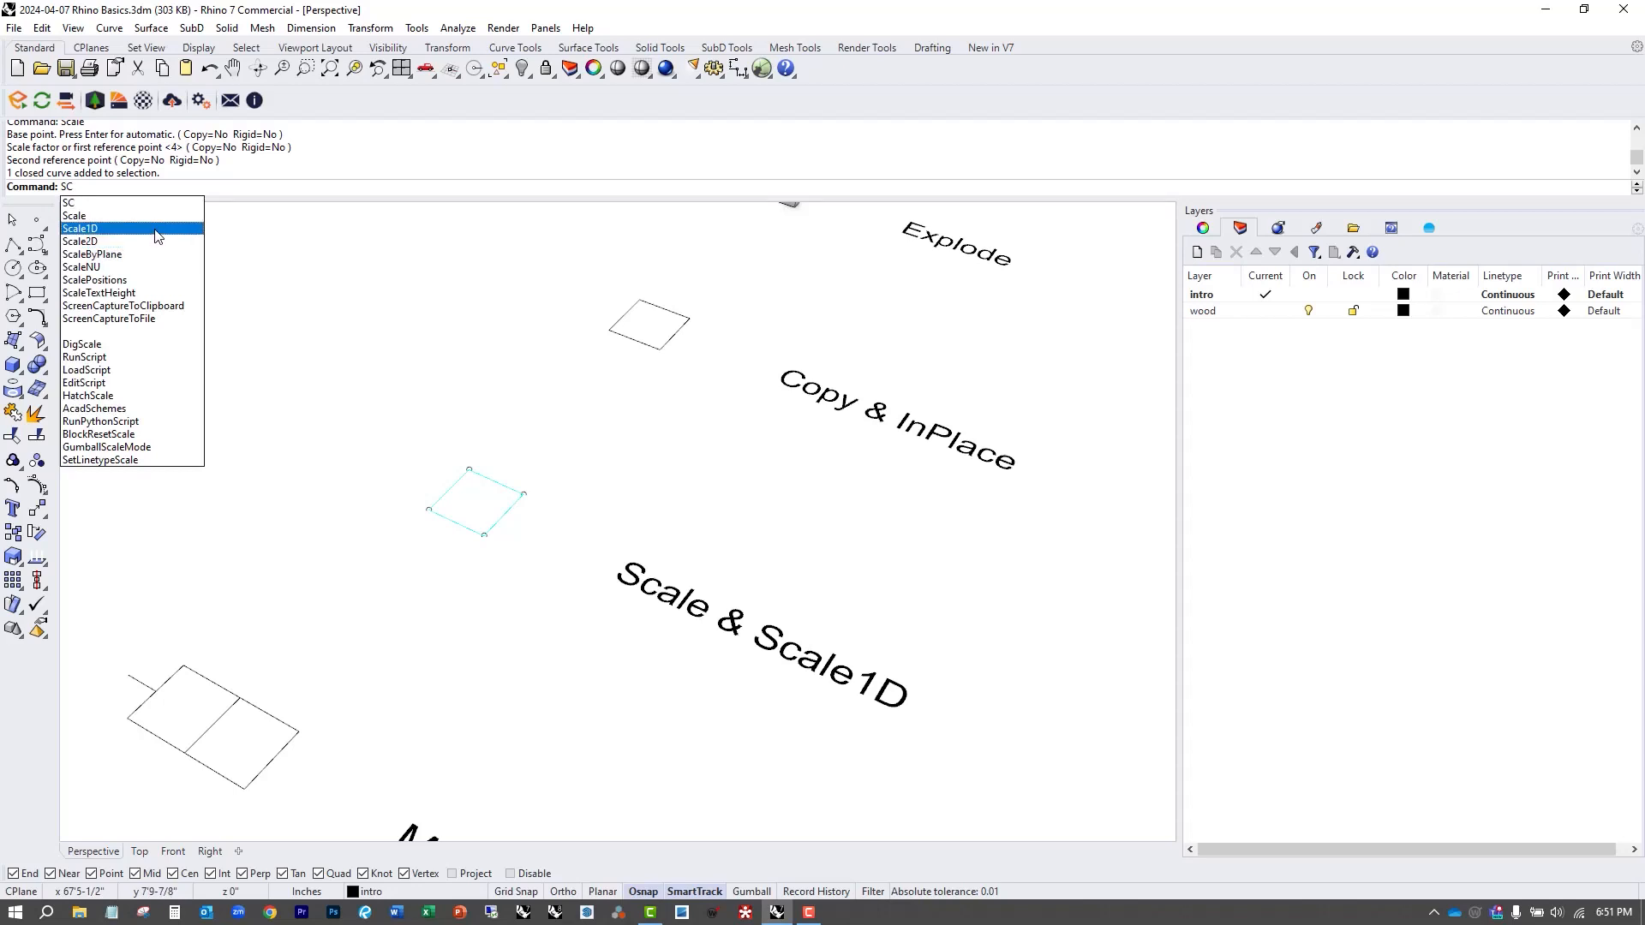
pyautogui.click(101, 228)
pyautogui.click(484, 534)
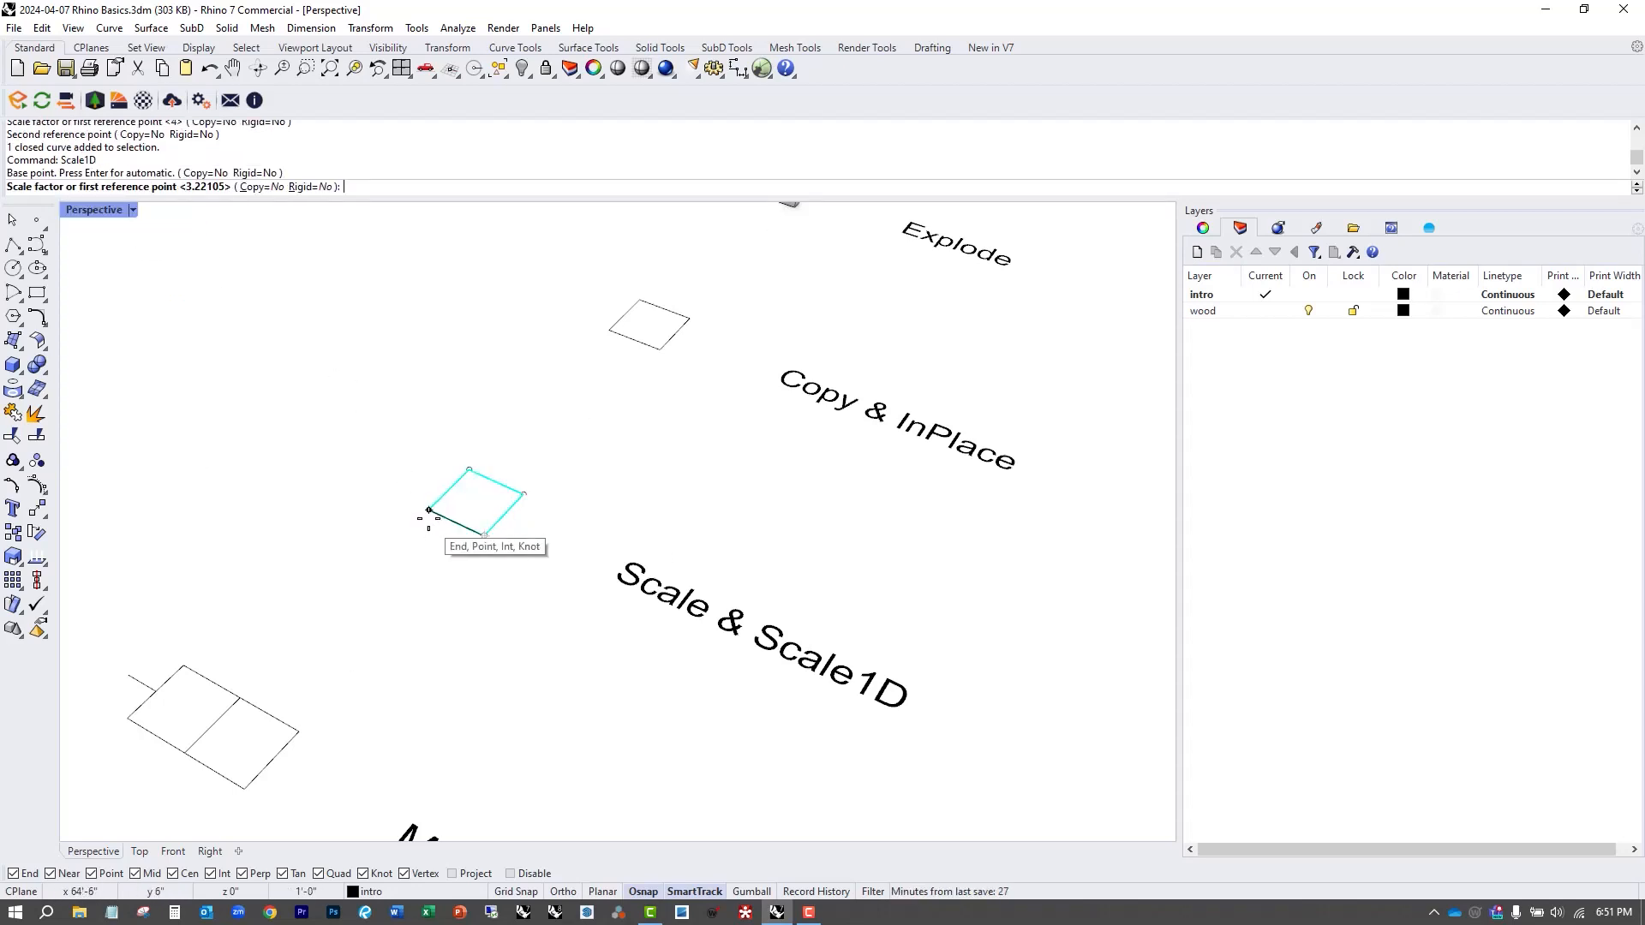
pyautogui.click(428, 511)
pyautogui.scroll(-3, 428, 517)
pyautogui.click(205, 415)
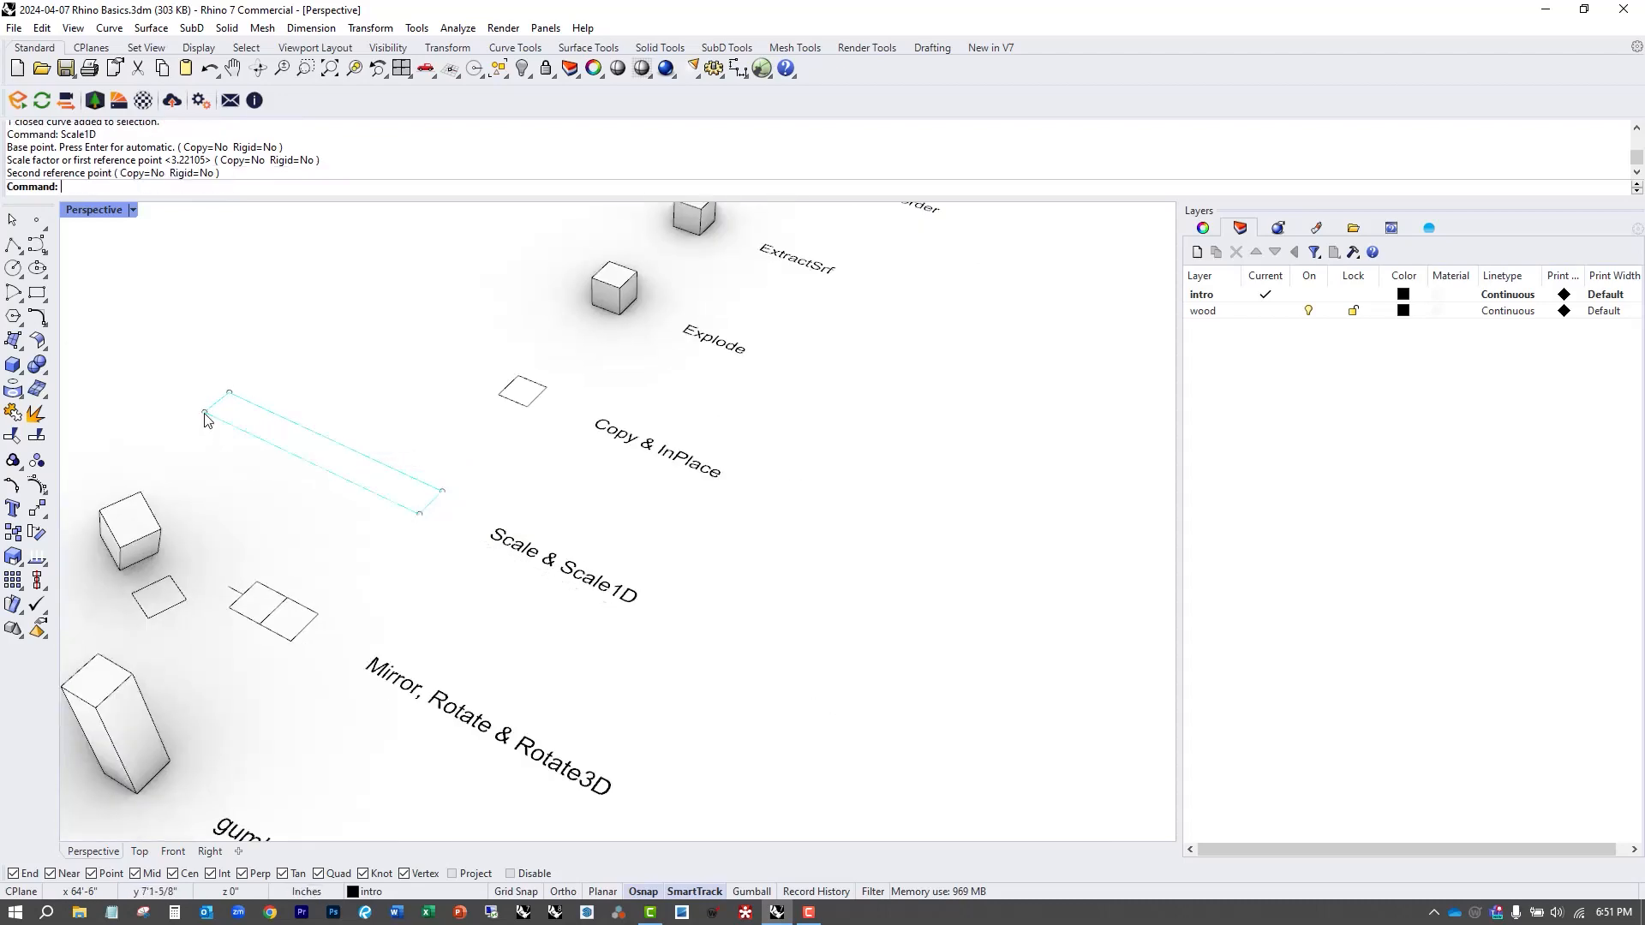
# Extrude the stretched rectangle upward about 1'-6" as a solid.
pyautogui.moveTo(317, 525); pyautogui.dragTo(503, 627, button='right')
pyautogui.scroll(2, 510, 608)
pyautogui.click(538, 579)
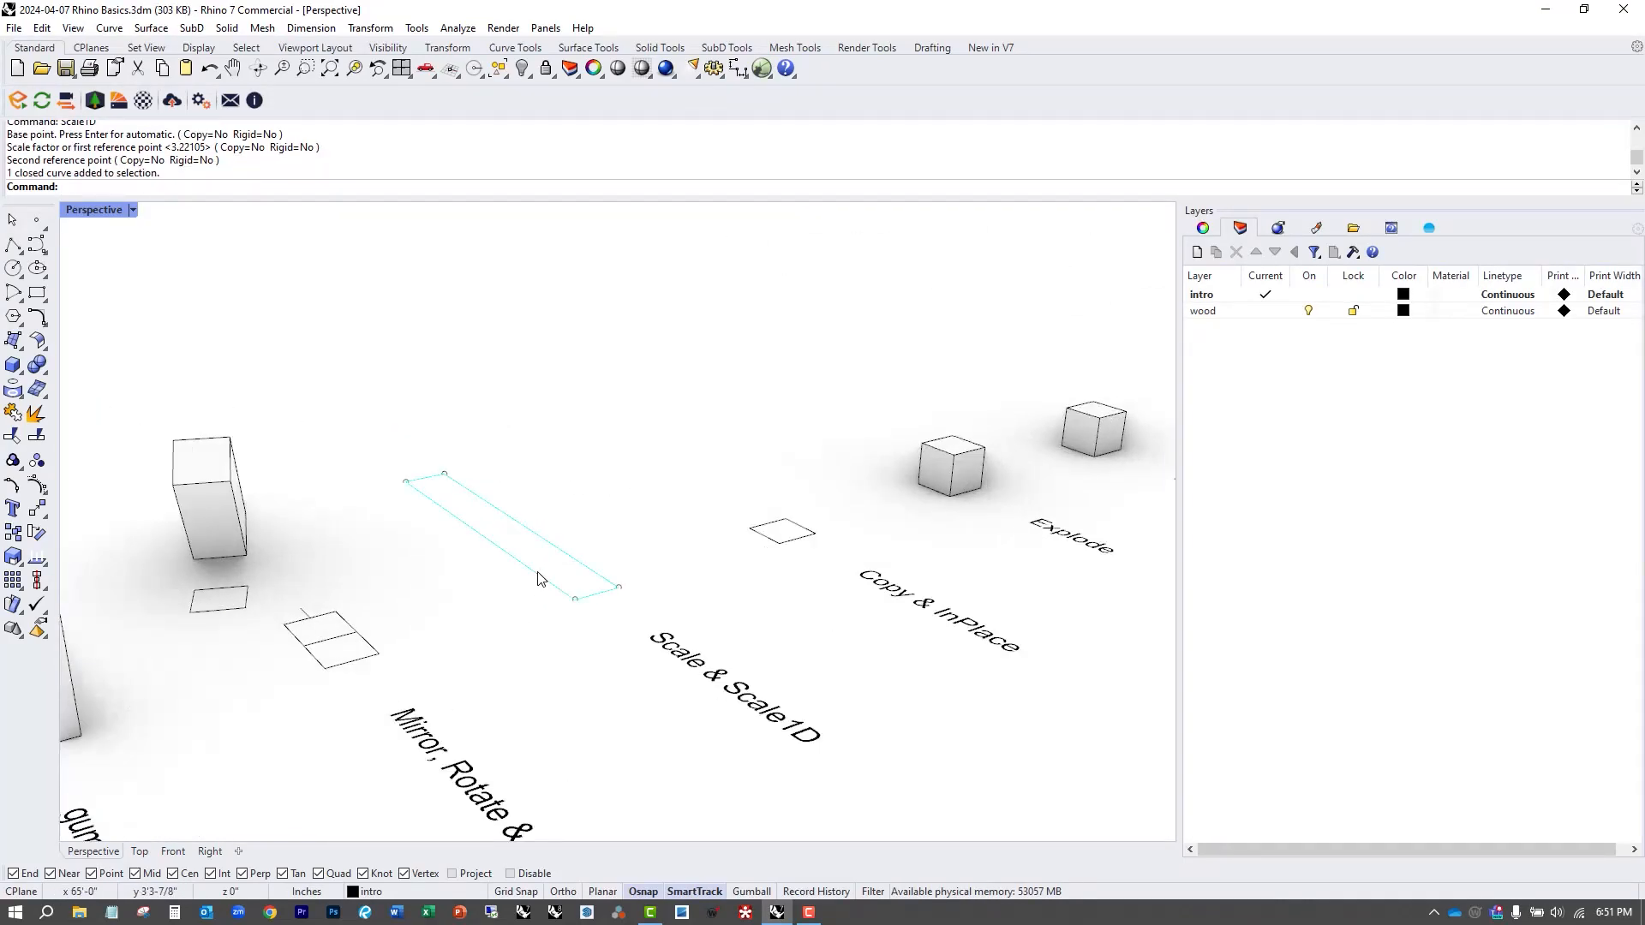
pyautogui.write('EXTR')
pyautogui.press('Return')
pyautogui.click(567, 463)
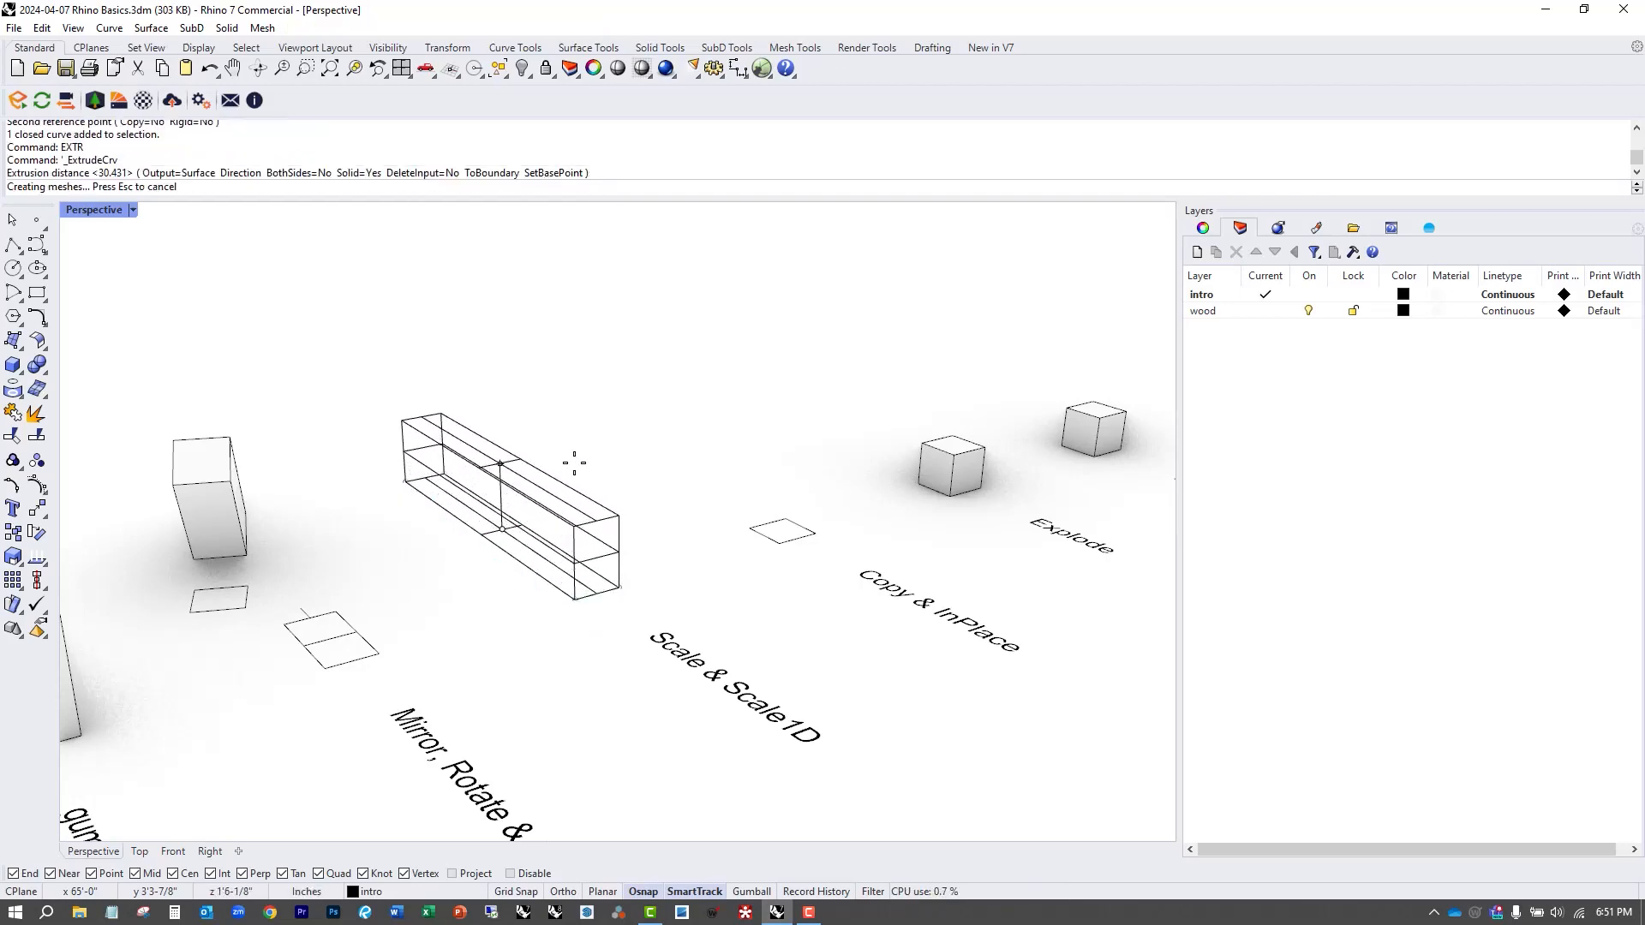
# Stretch the long box vertically with Scale1D to about 5'-3" high, using its near vertical edge as the reference.
pyautogui.moveTo(464, 560); pyautogui.dragTo(635, 598, button='right')
pyautogui.click(635, 598)
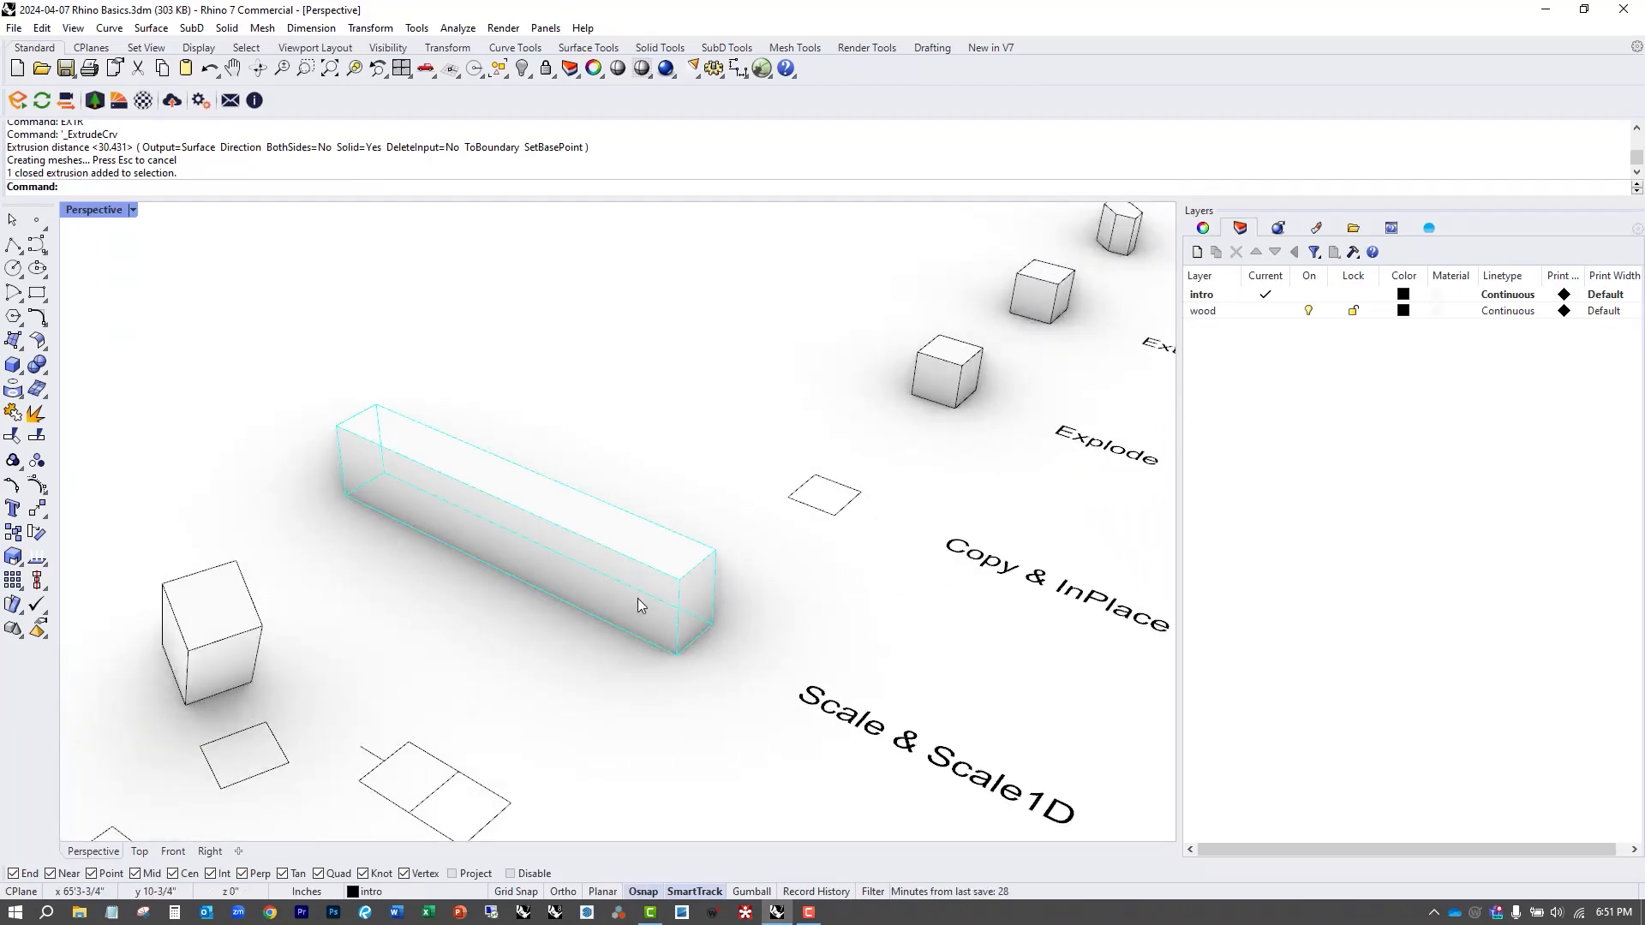
pyautogui.write('SC')
pyautogui.press('Return')
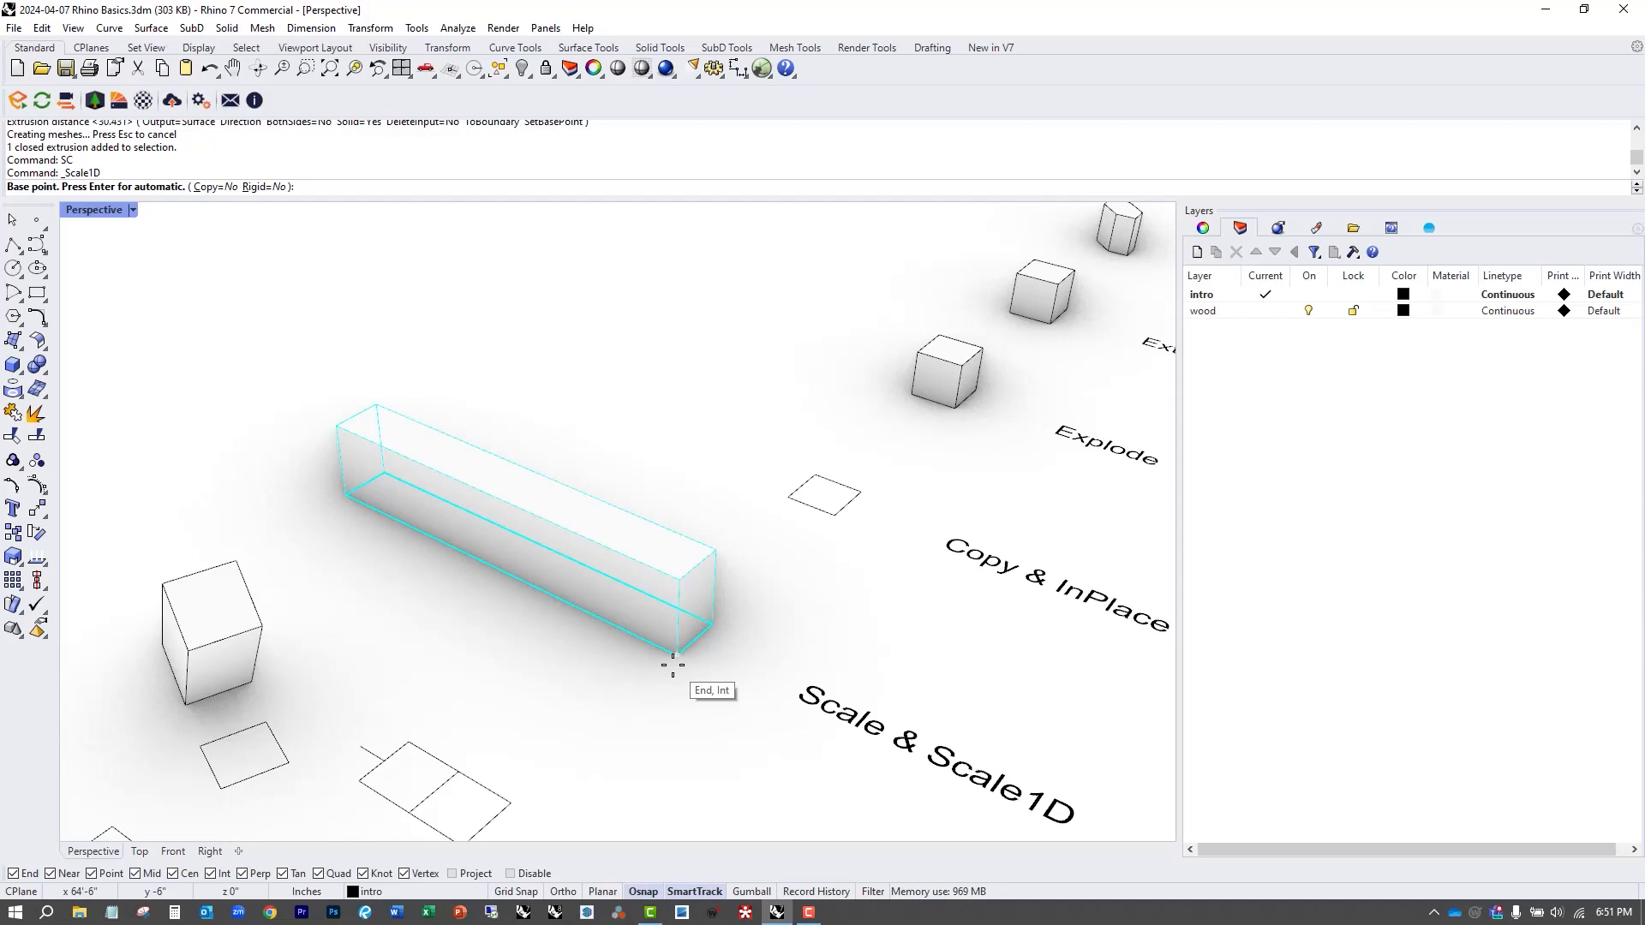
pyautogui.click(674, 653)
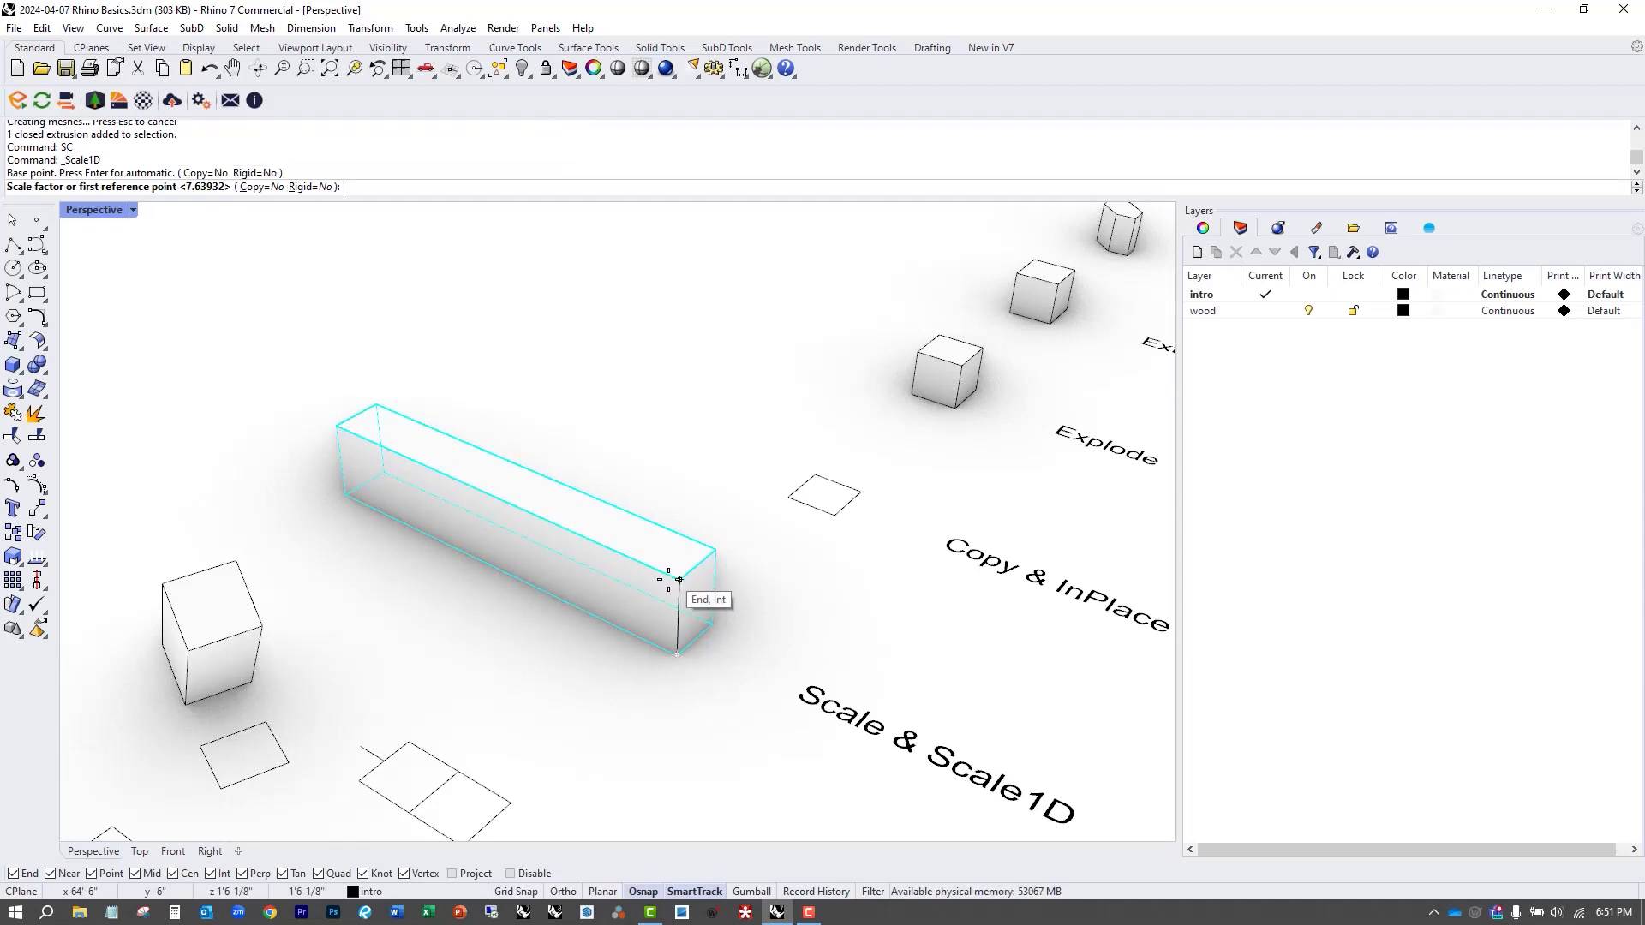
pyautogui.click(679, 576)
pyautogui.click(668, 360)
# Widen the long box with Scale1D along its short base edge to about 2'-7", starting from the near bottom corner.
pyautogui.press('Return')
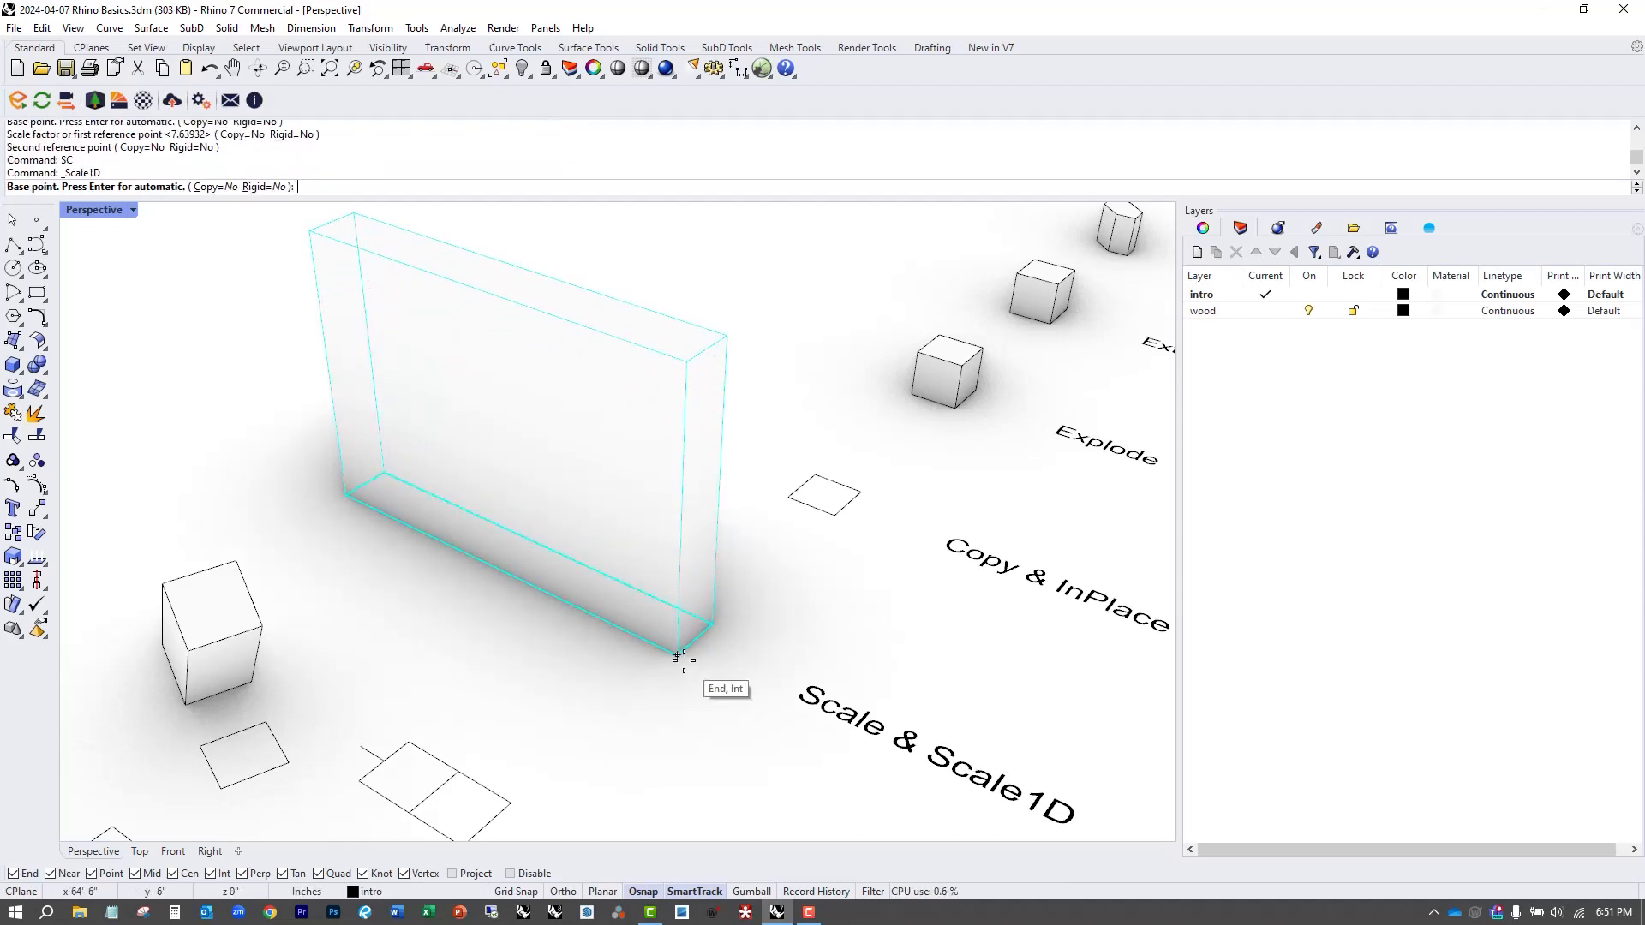
pyautogui.click(677, 655)
pyautogui.click(712, 623)
pyautogui.click(765, 579)
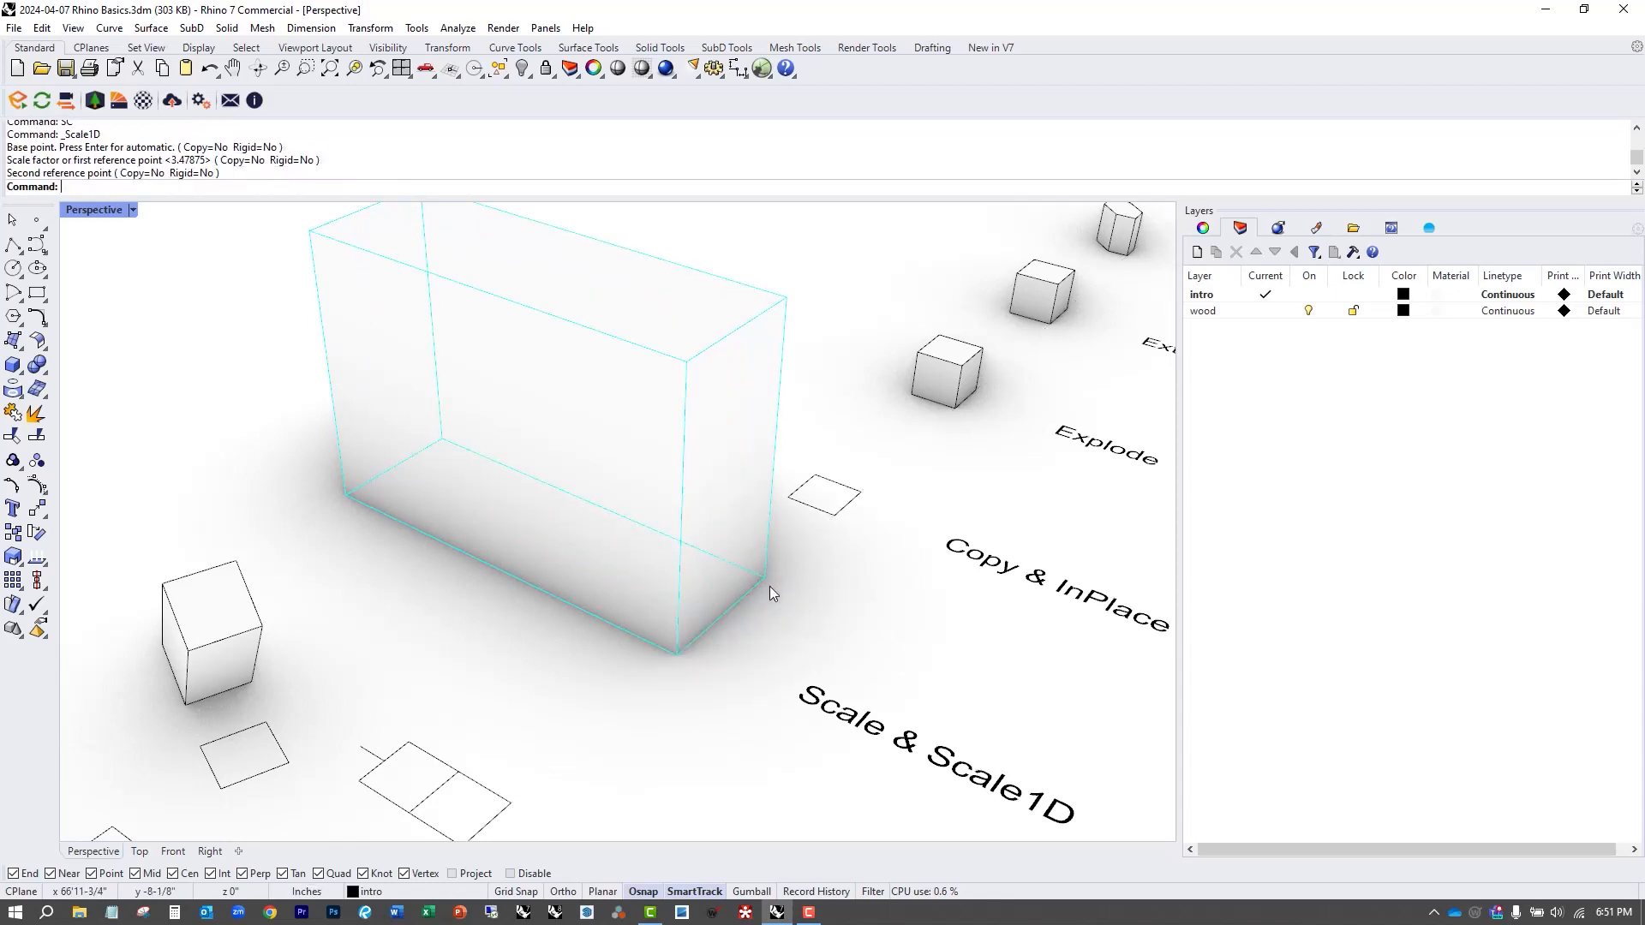
# Set the long box's height to 2' with Scale1D, referencing its near vertical edge from the bottom corner.
pyautogui.press('Return')
pyautogui.click(677, 654)
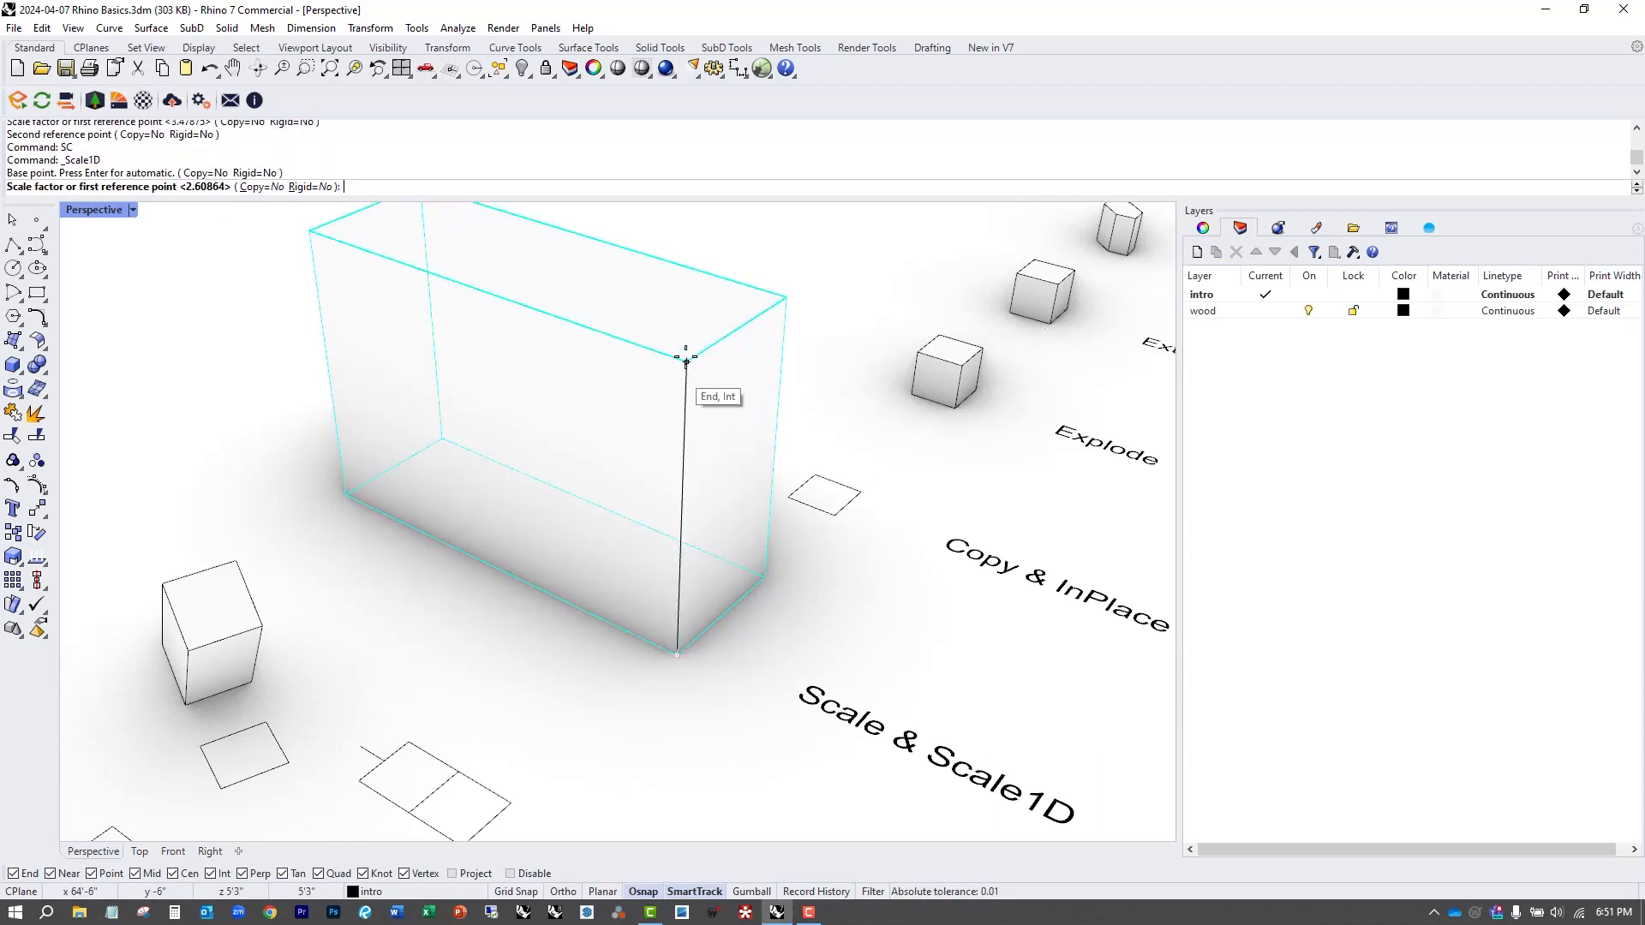
pyautogui.click(688, 363)
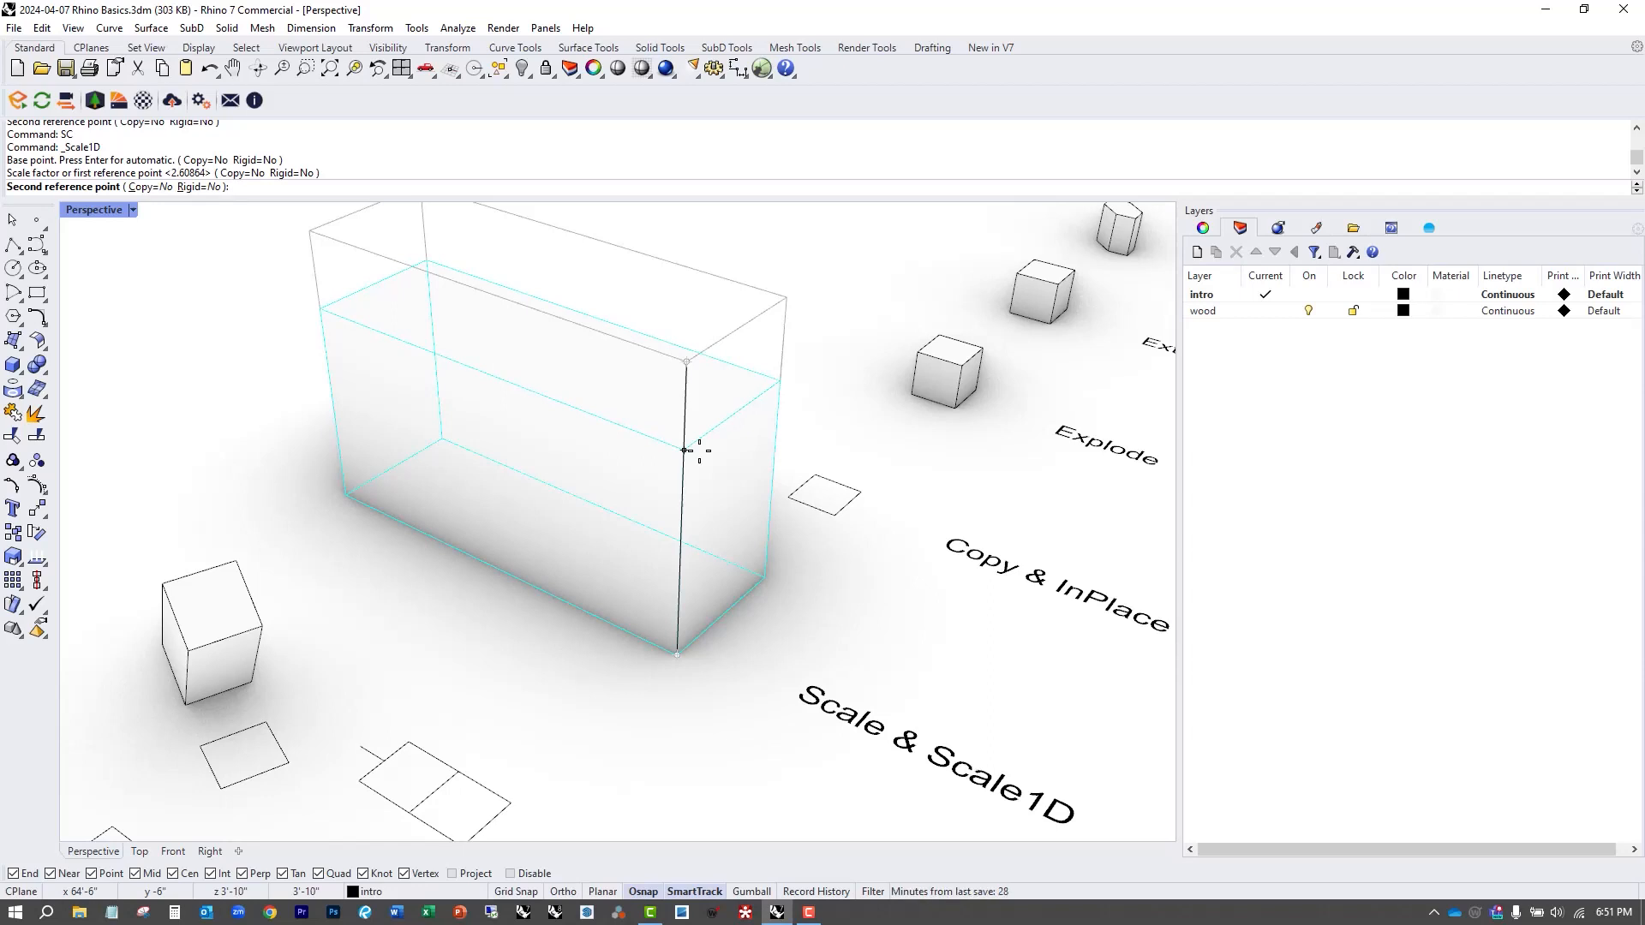
pyautogui.write("2'")
pyautogui.press('Return')
# Set the long box's width to 1' with Scale1D, referencing its short base edge from the near bottom corner.
pyautogui.press('Return')
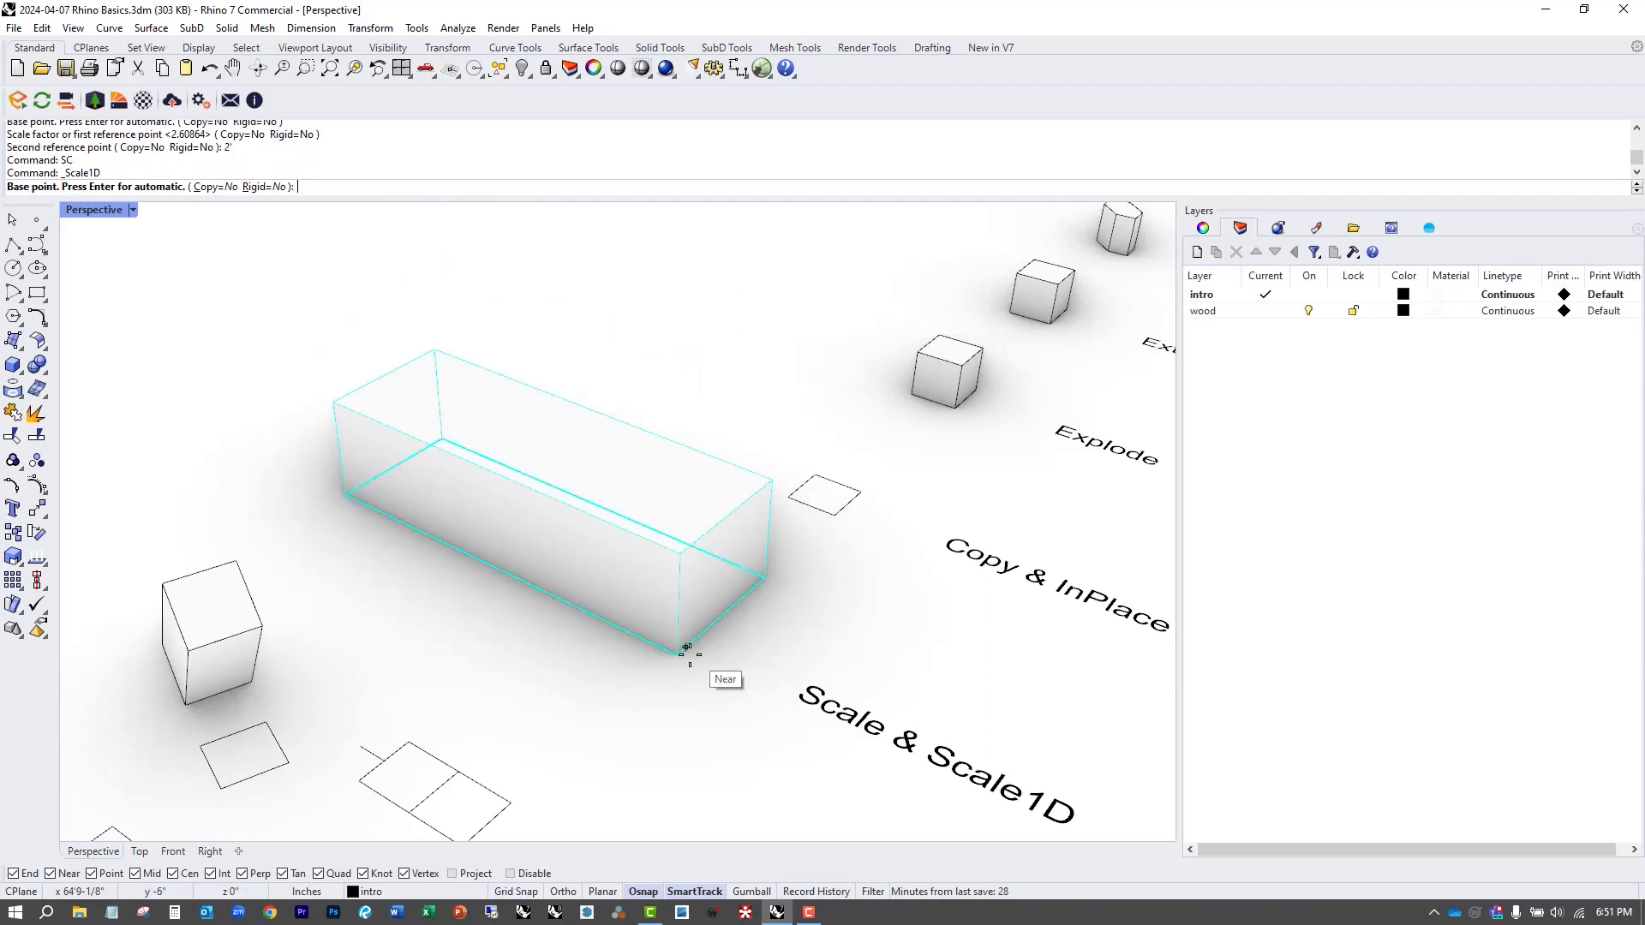
pyautogui.click(677, 655)
pyautogui.click(777, 572)
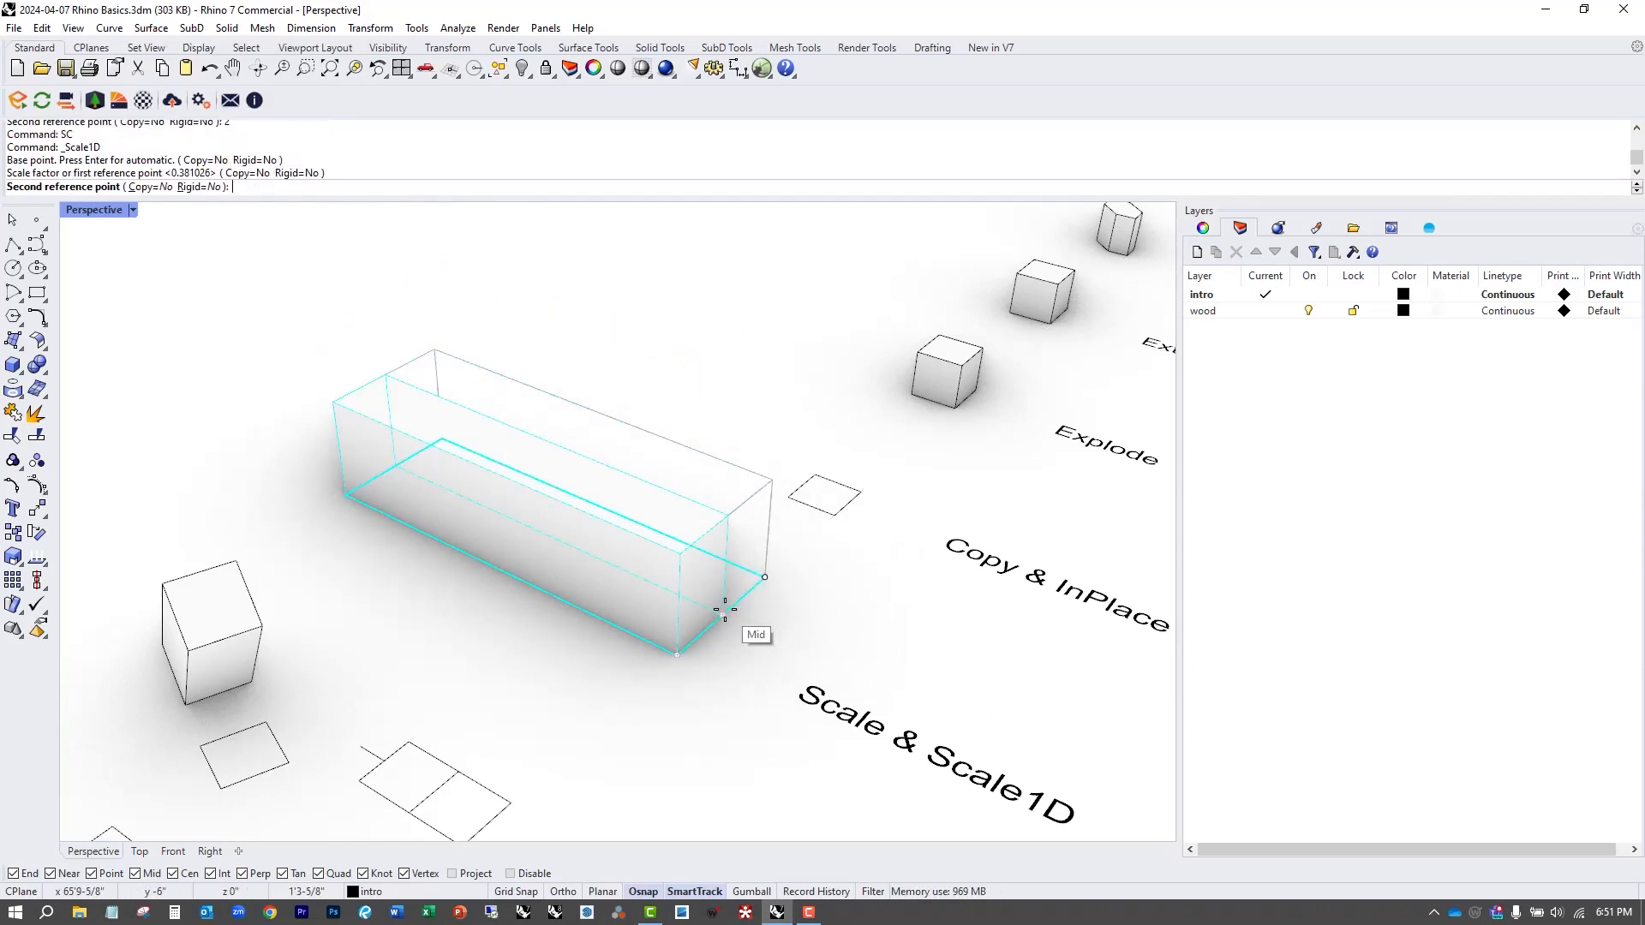
pyautogui.write("1'")
pyautogui.press('Return')
pyautogui.moveTo(723, 607); pyautogui.dragTo(563, 626, button='right')
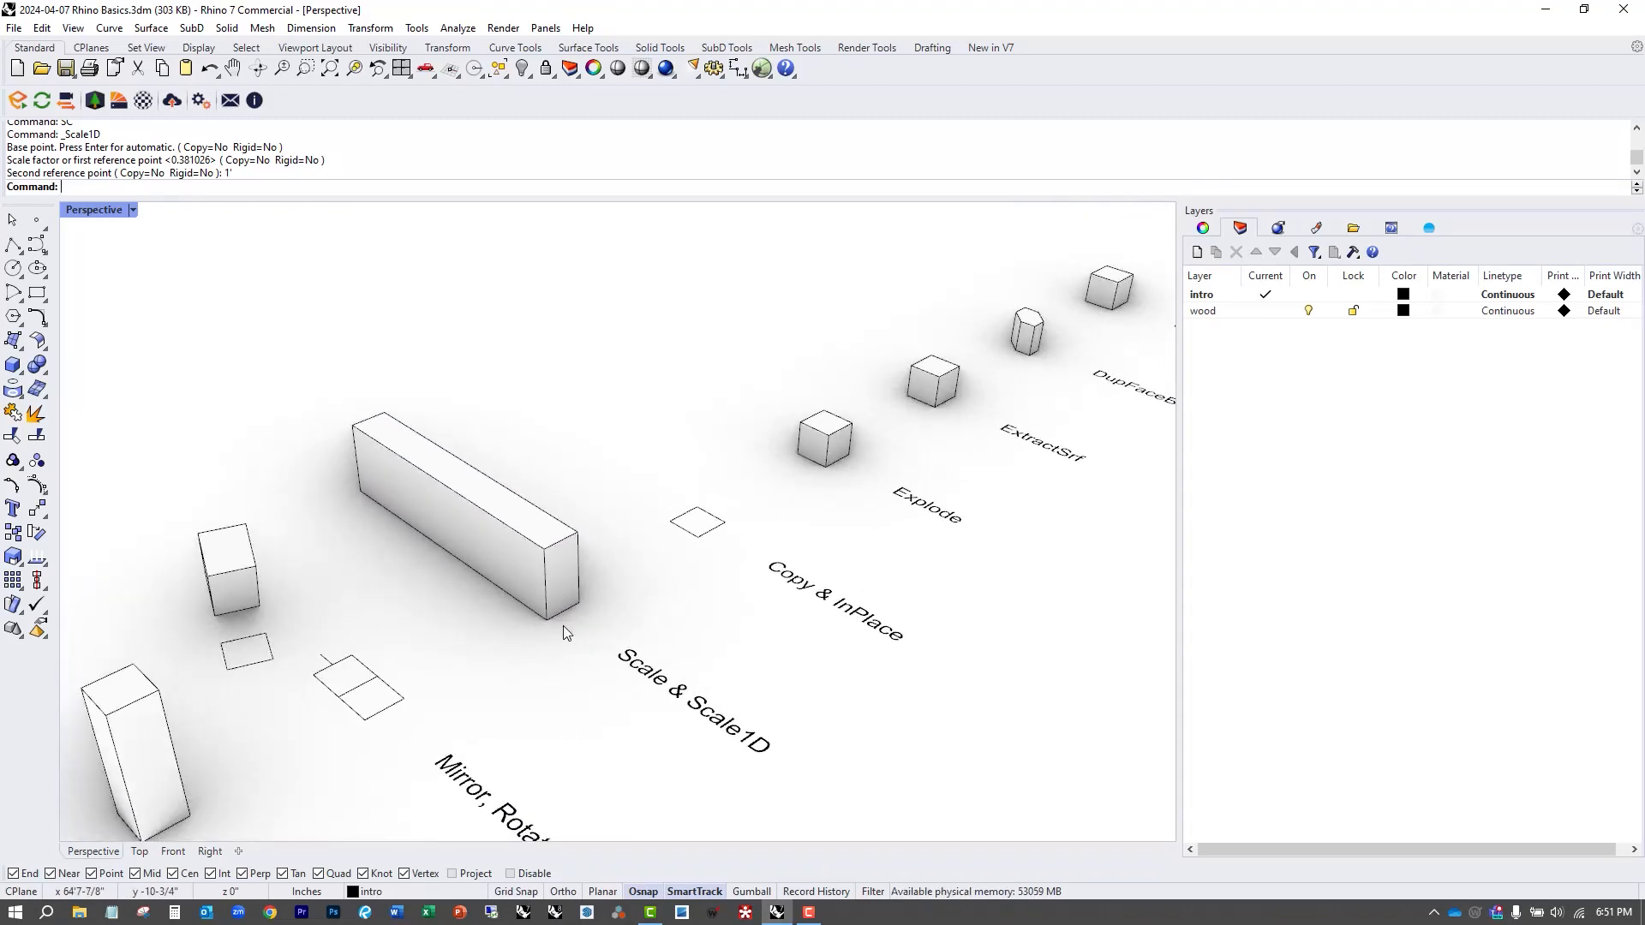
pyautogui.scroll(5, 548, 617)
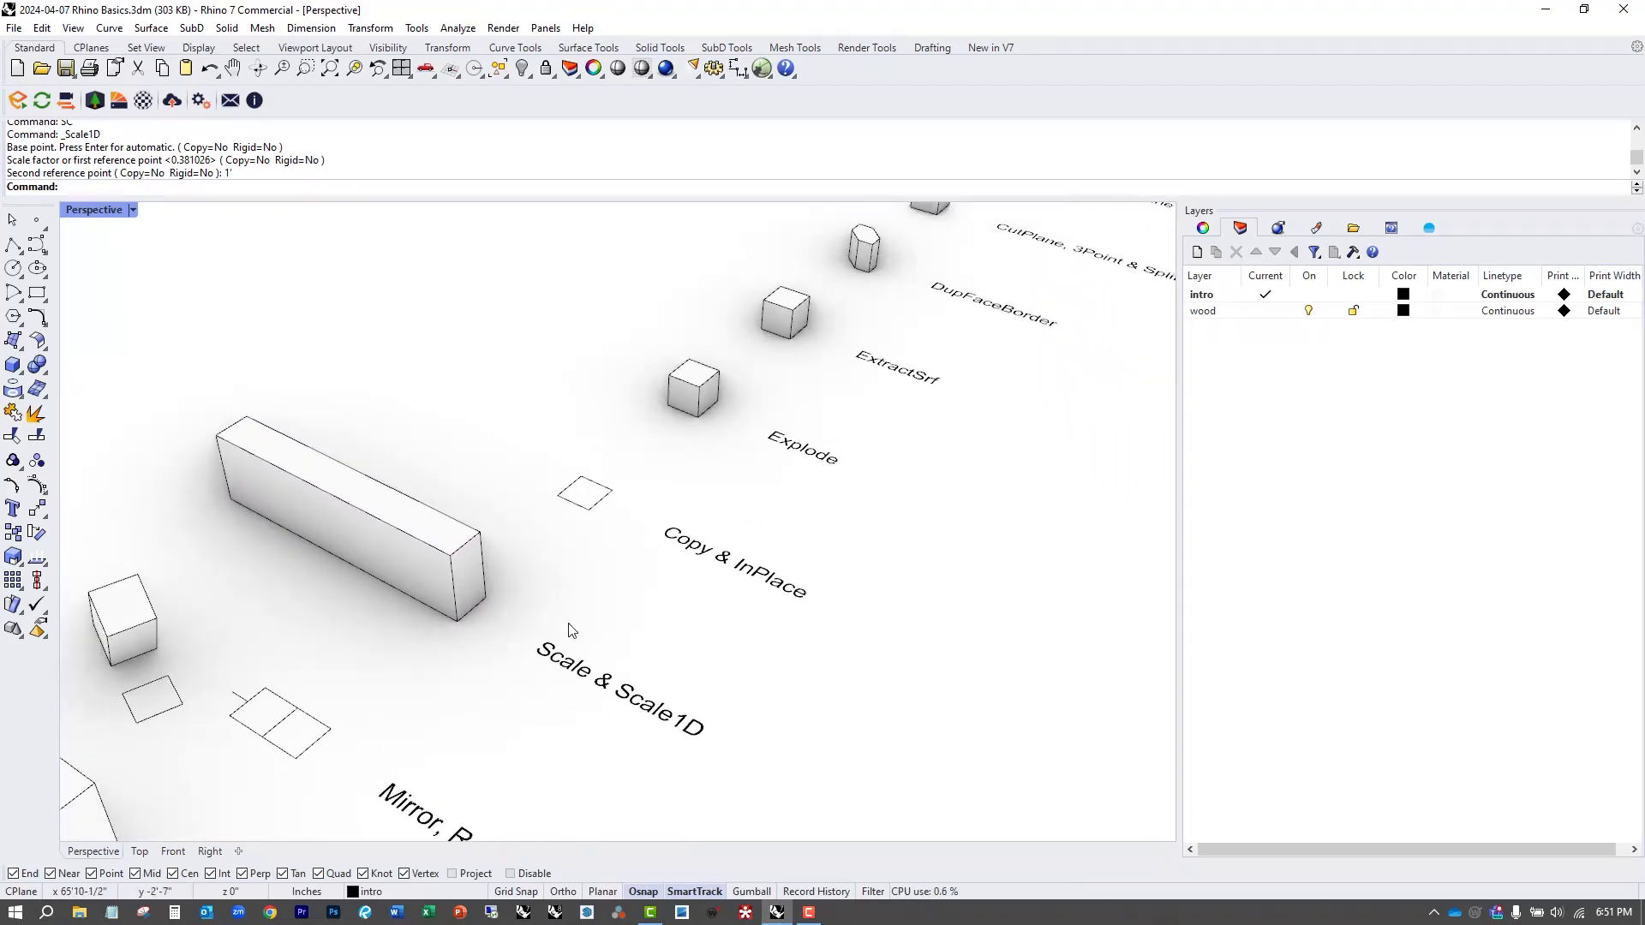
pyautogui.scroll(5, 632, 654)
pyautogui.click(554, 570)
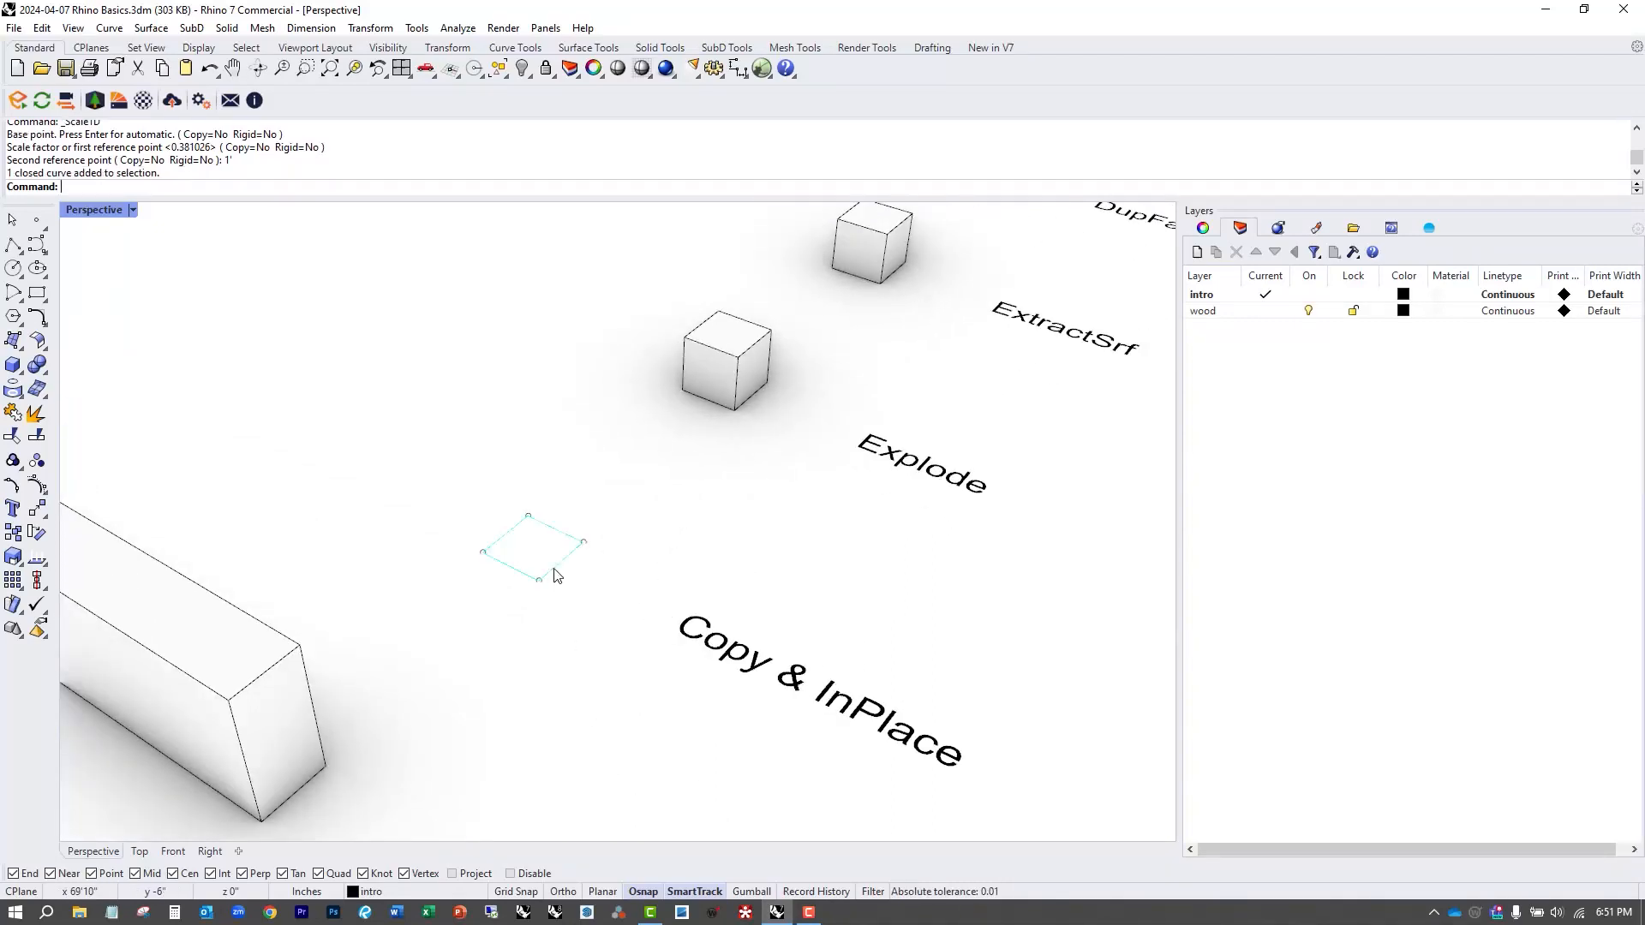
pyautogui.write('O')
pyautogui.press('Return')
pyautogui.click(538, 579)
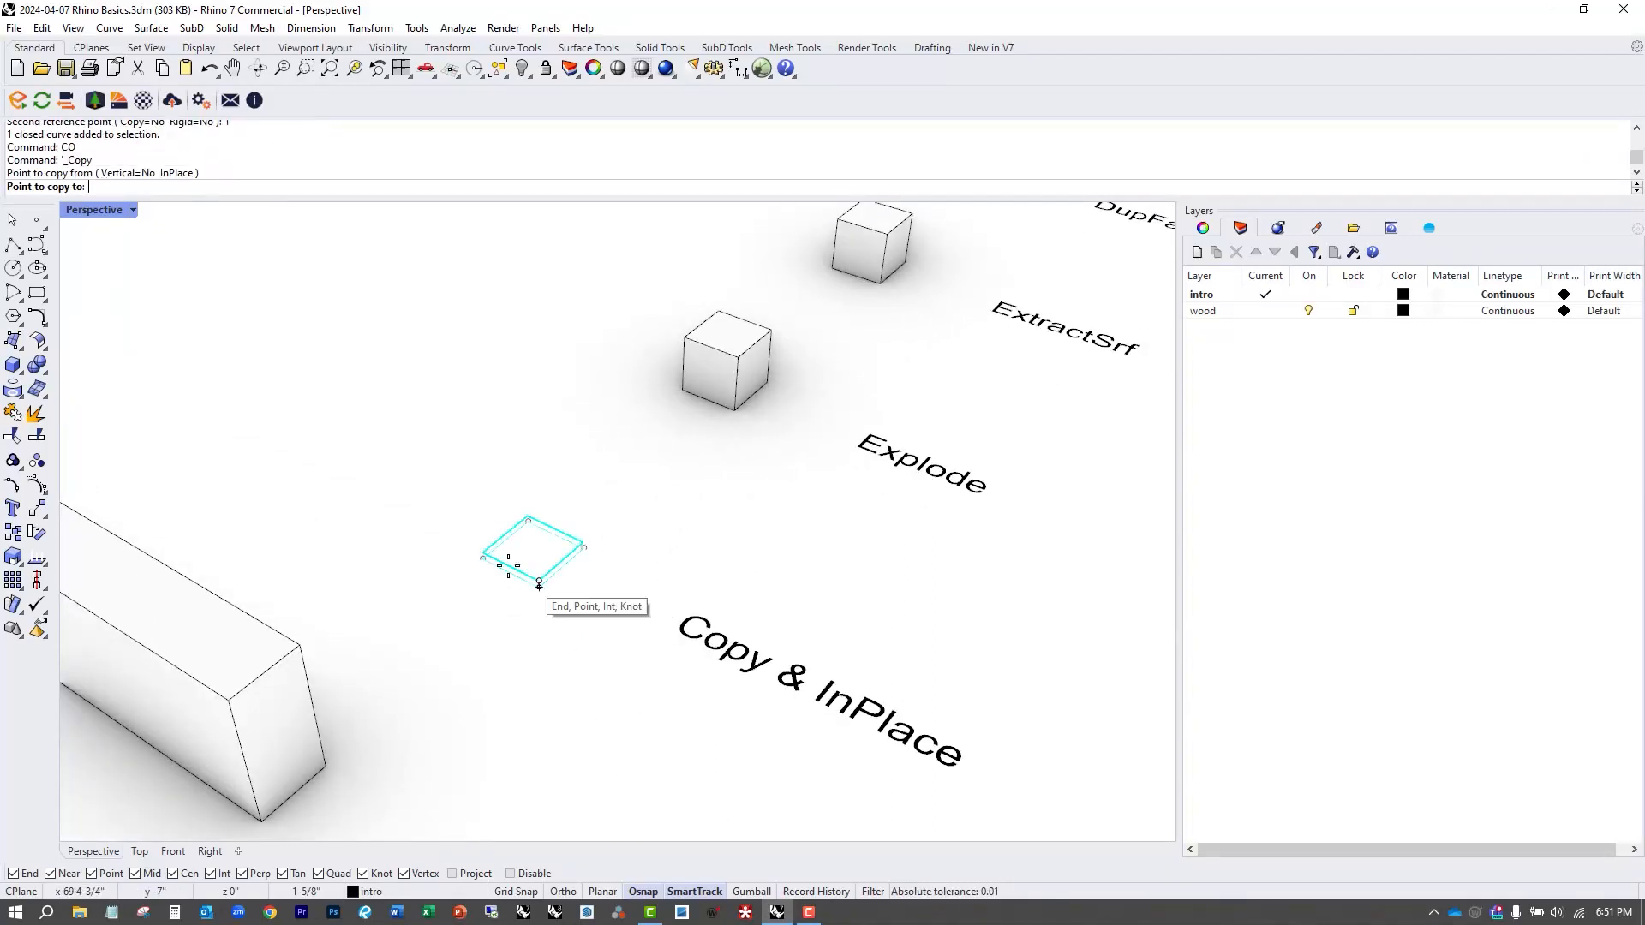
pyautogui.press('Escape')
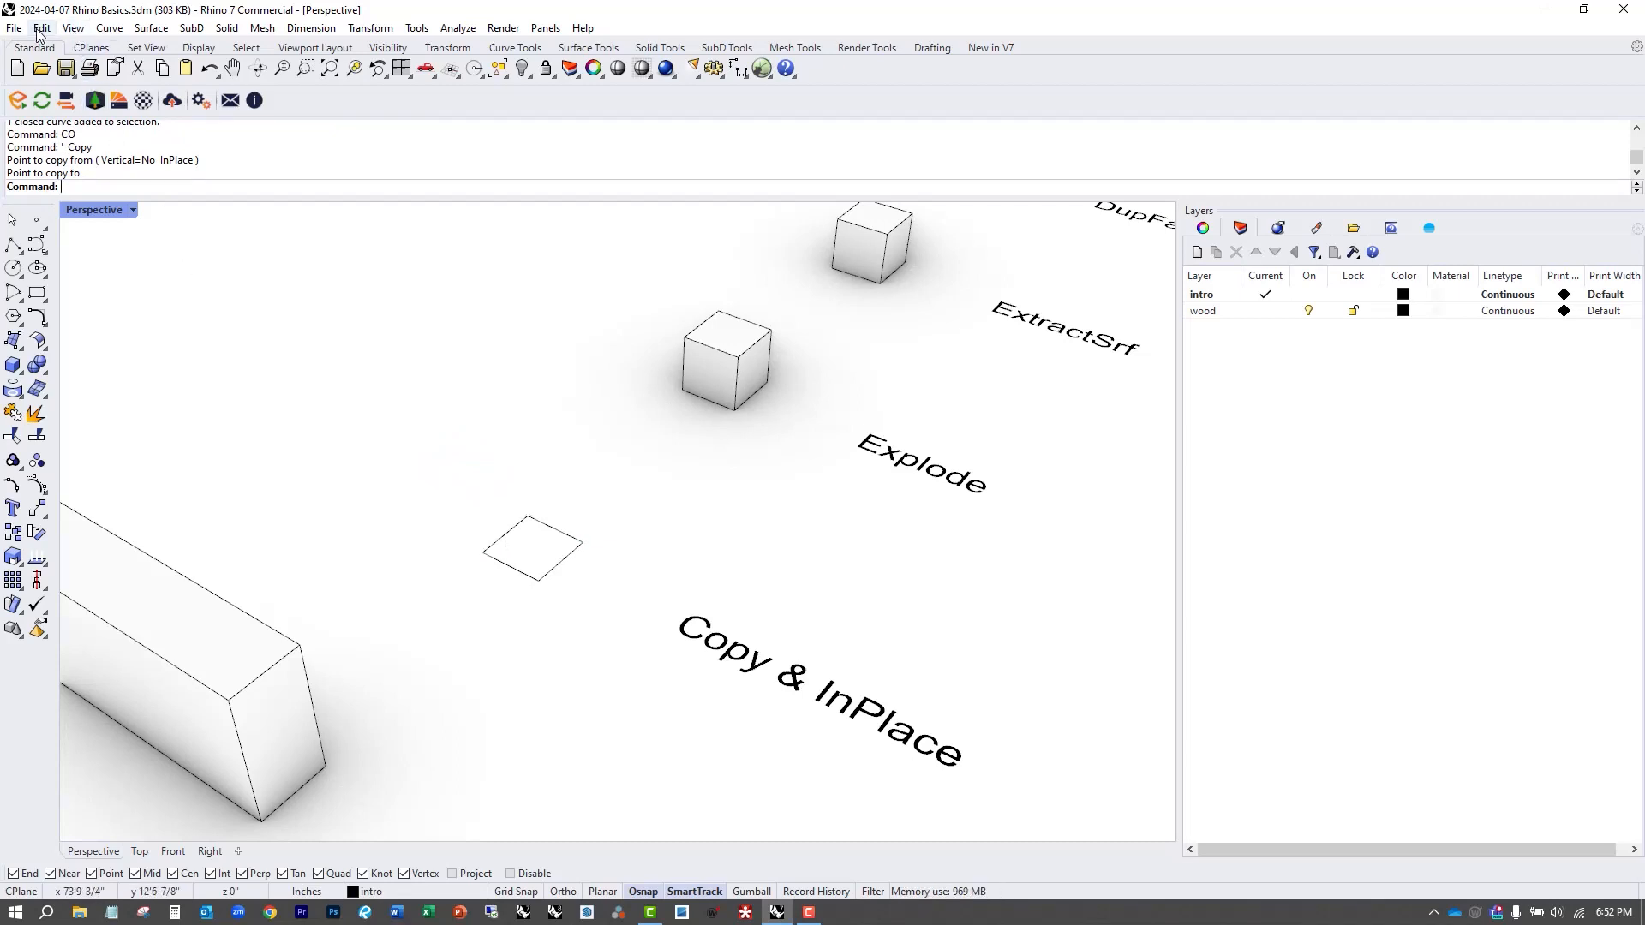
# Copy the square beside the Copy & InPlace label to seven scattered points, using its near corner as the base point.
pyautogui.click(552, 568)
pyautogui.write('CO')
pyautogui.press('Return')
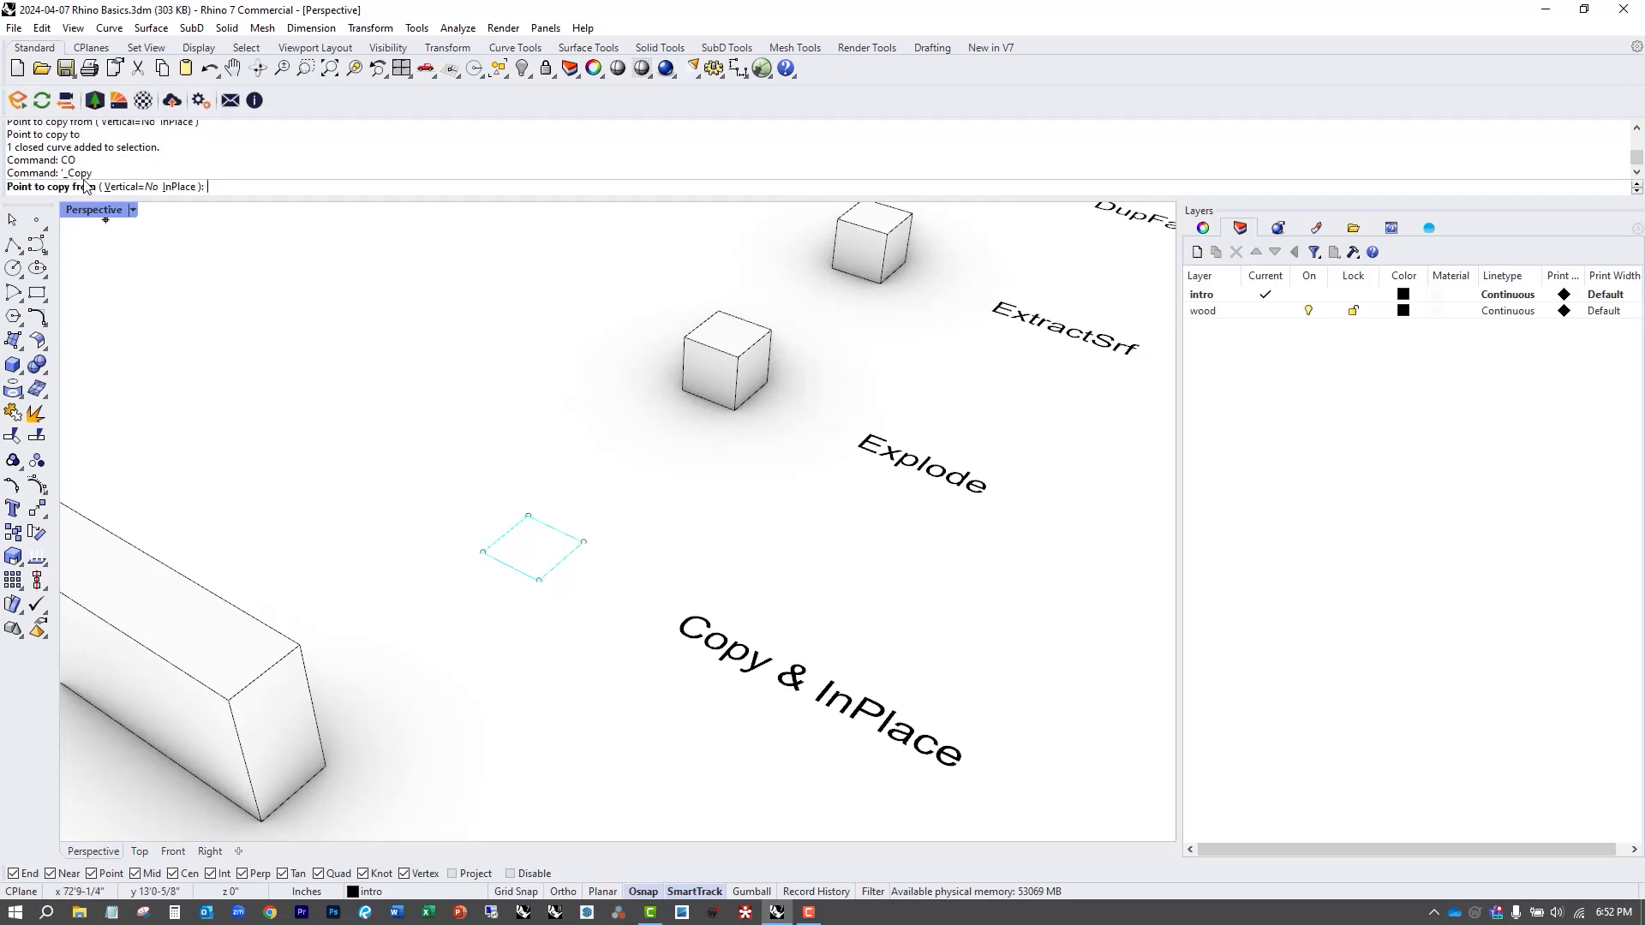
pyautogui.click(539, 580)
pyautogui.click(290, 454)
pyautogui.click(413, 362)
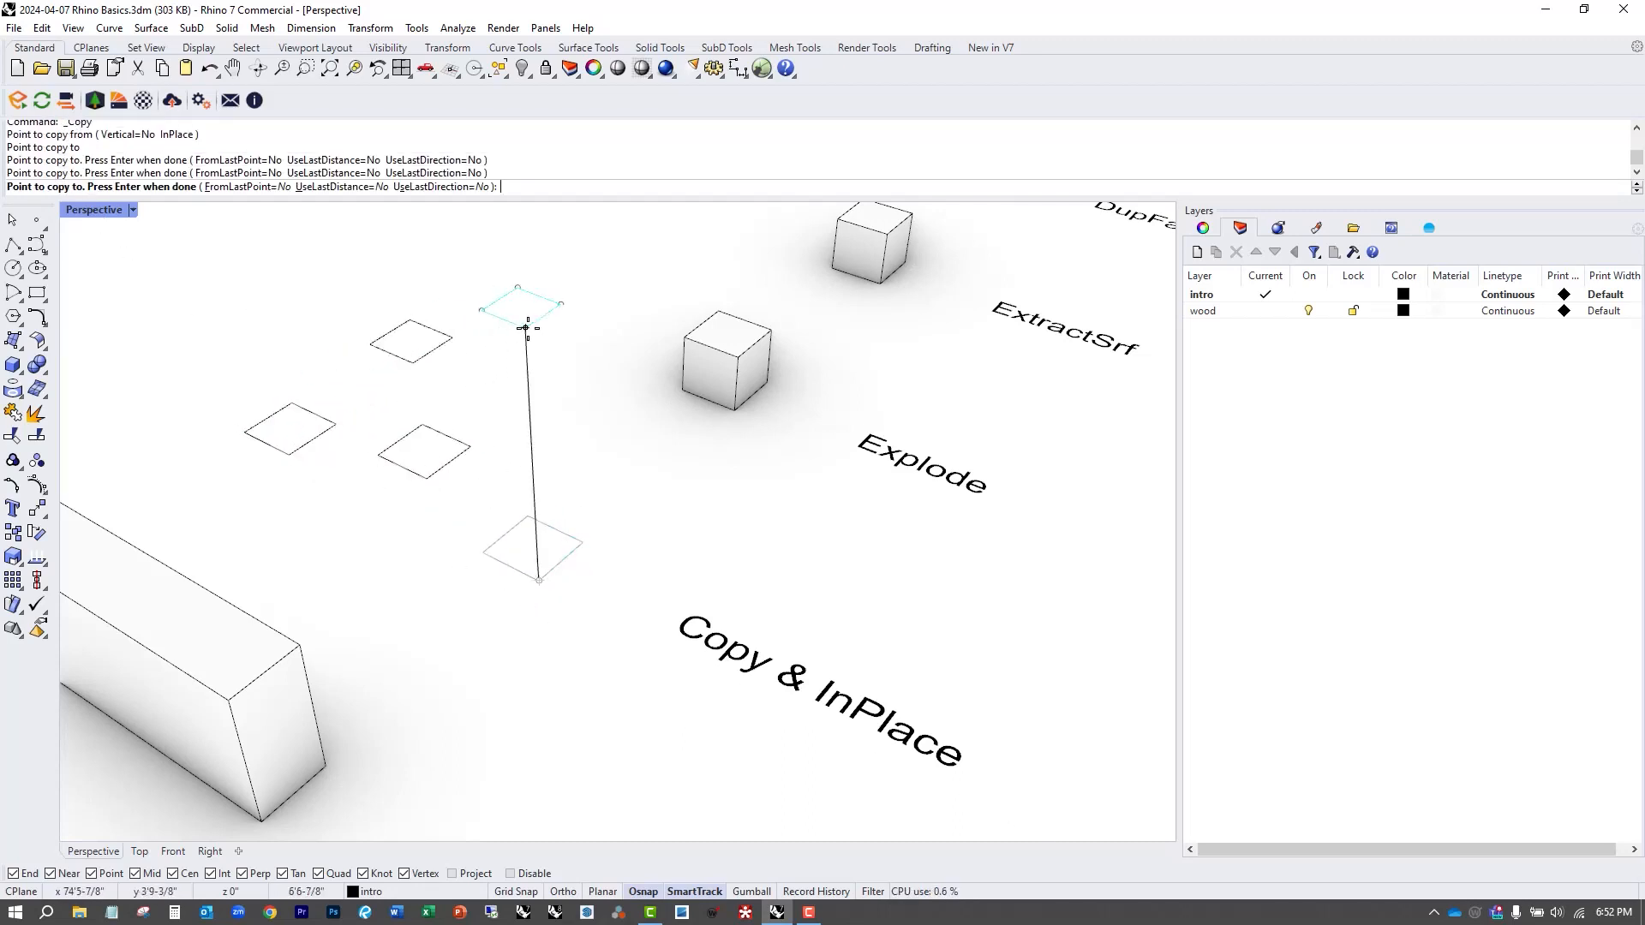
pyautogui.click(525, 327)
pyautogui.click(425, 263)
pyautogui.click(299, 268)
pyautogui.click(218, 326)
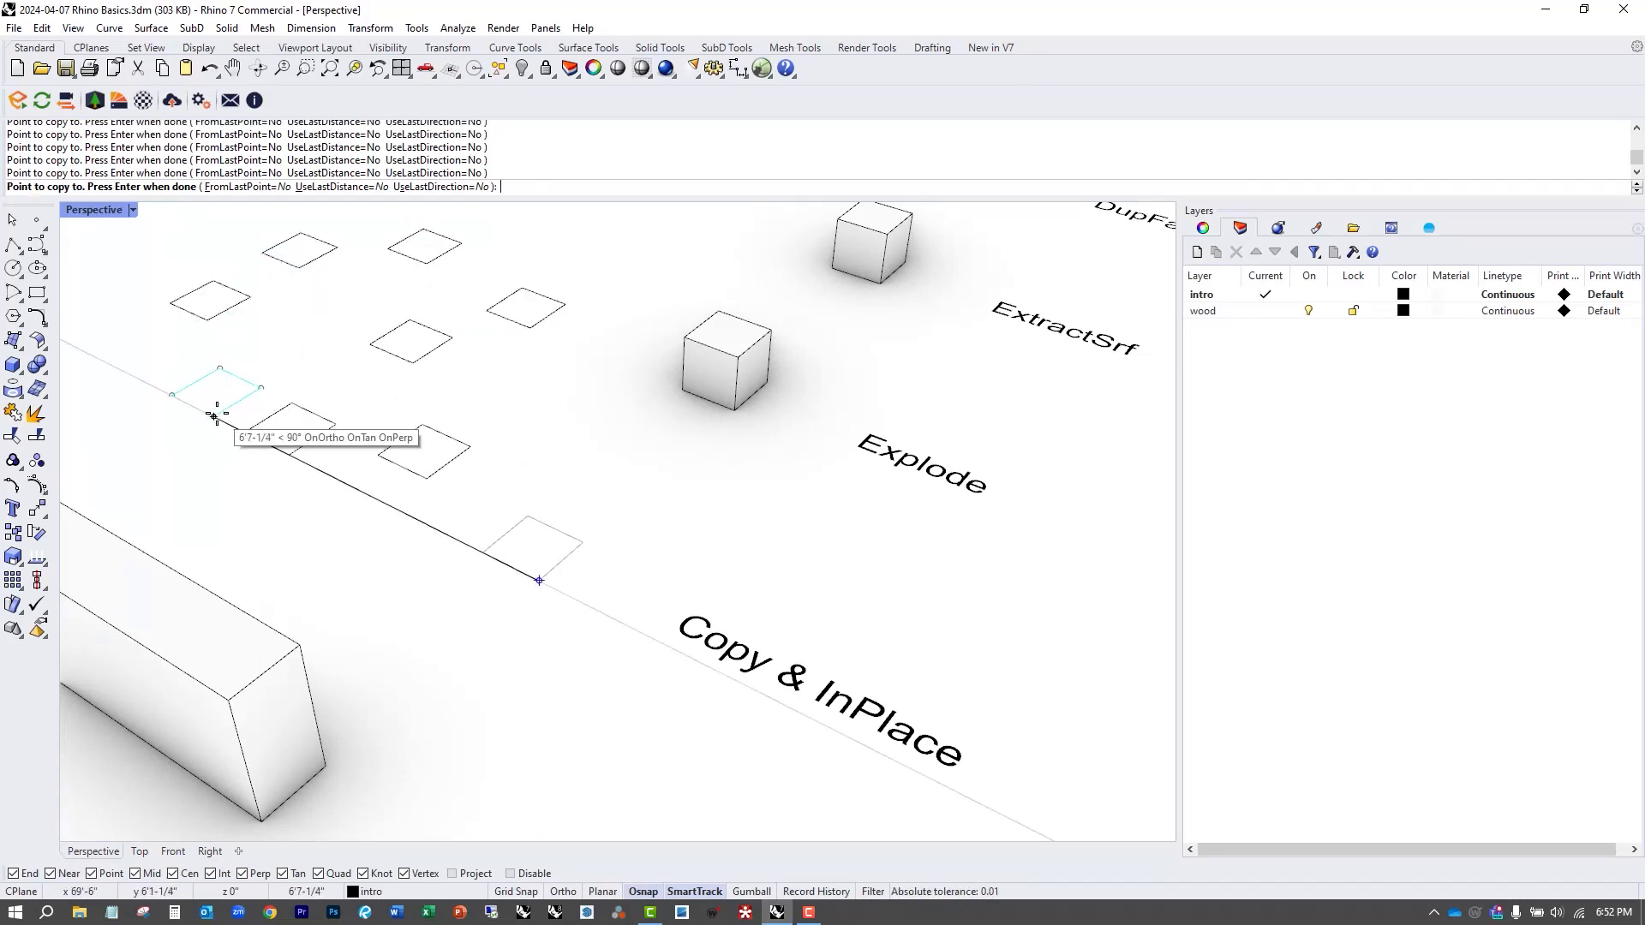
pyautogui.press('Return')
# Duplicate the original square beside the Copy & InPlace label at its own location with Copy's InPlace option.
pyautogui.scroll(-1, 358, 532)
pyautogui.click(494, 570)
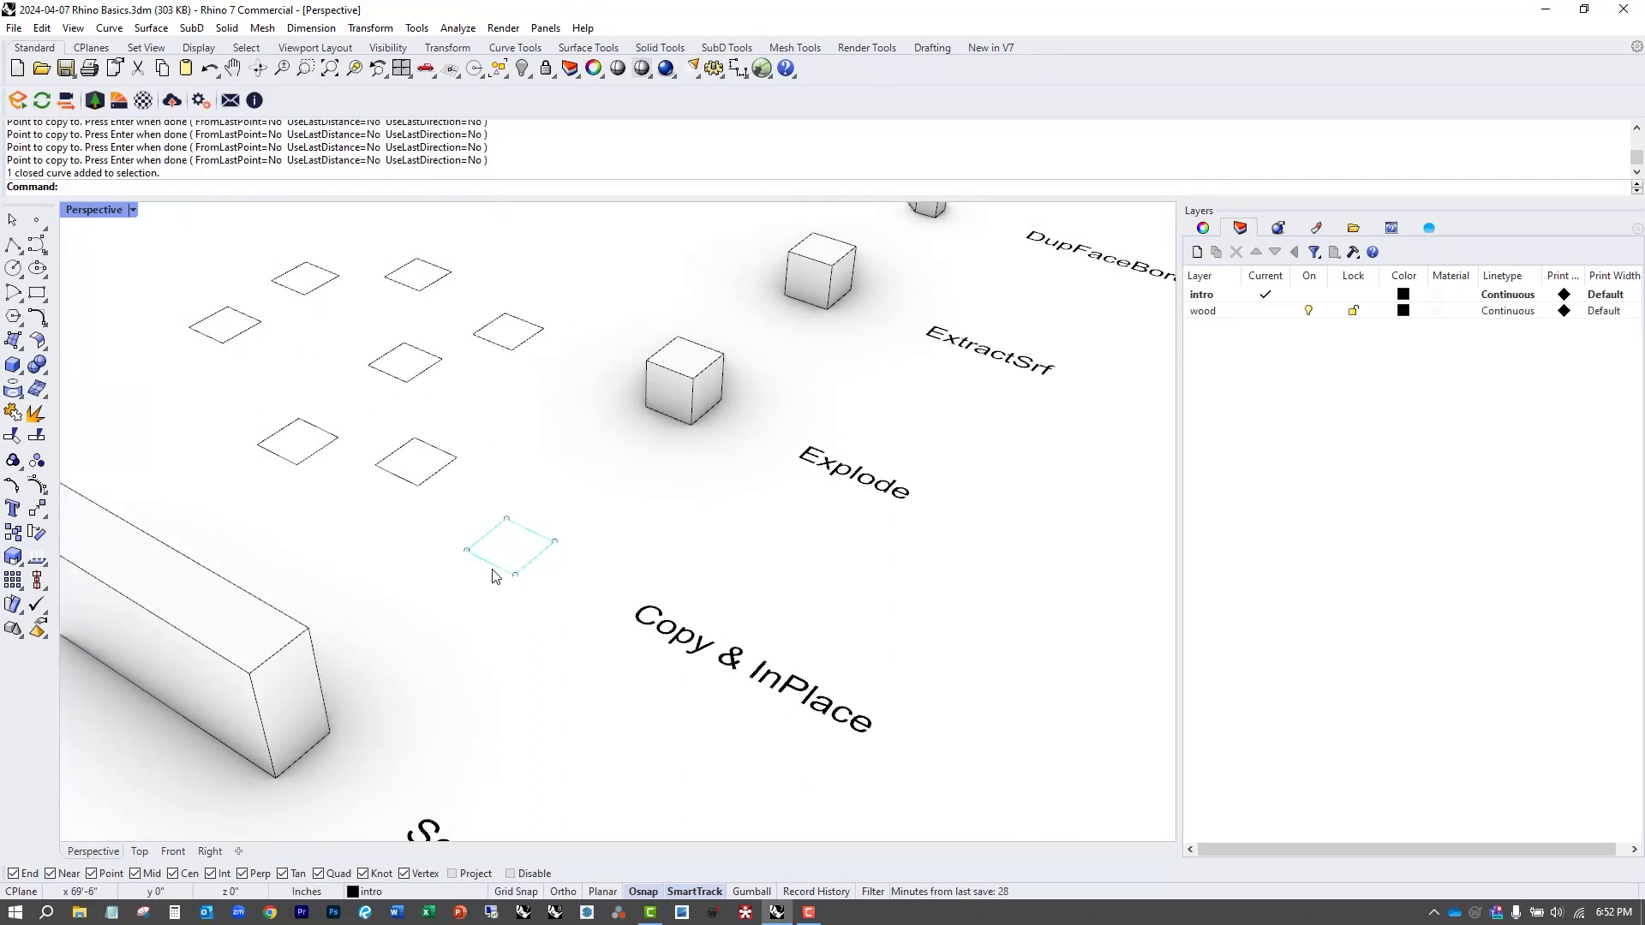
pyautogui.write('CO')
pyautogui.press('Return')
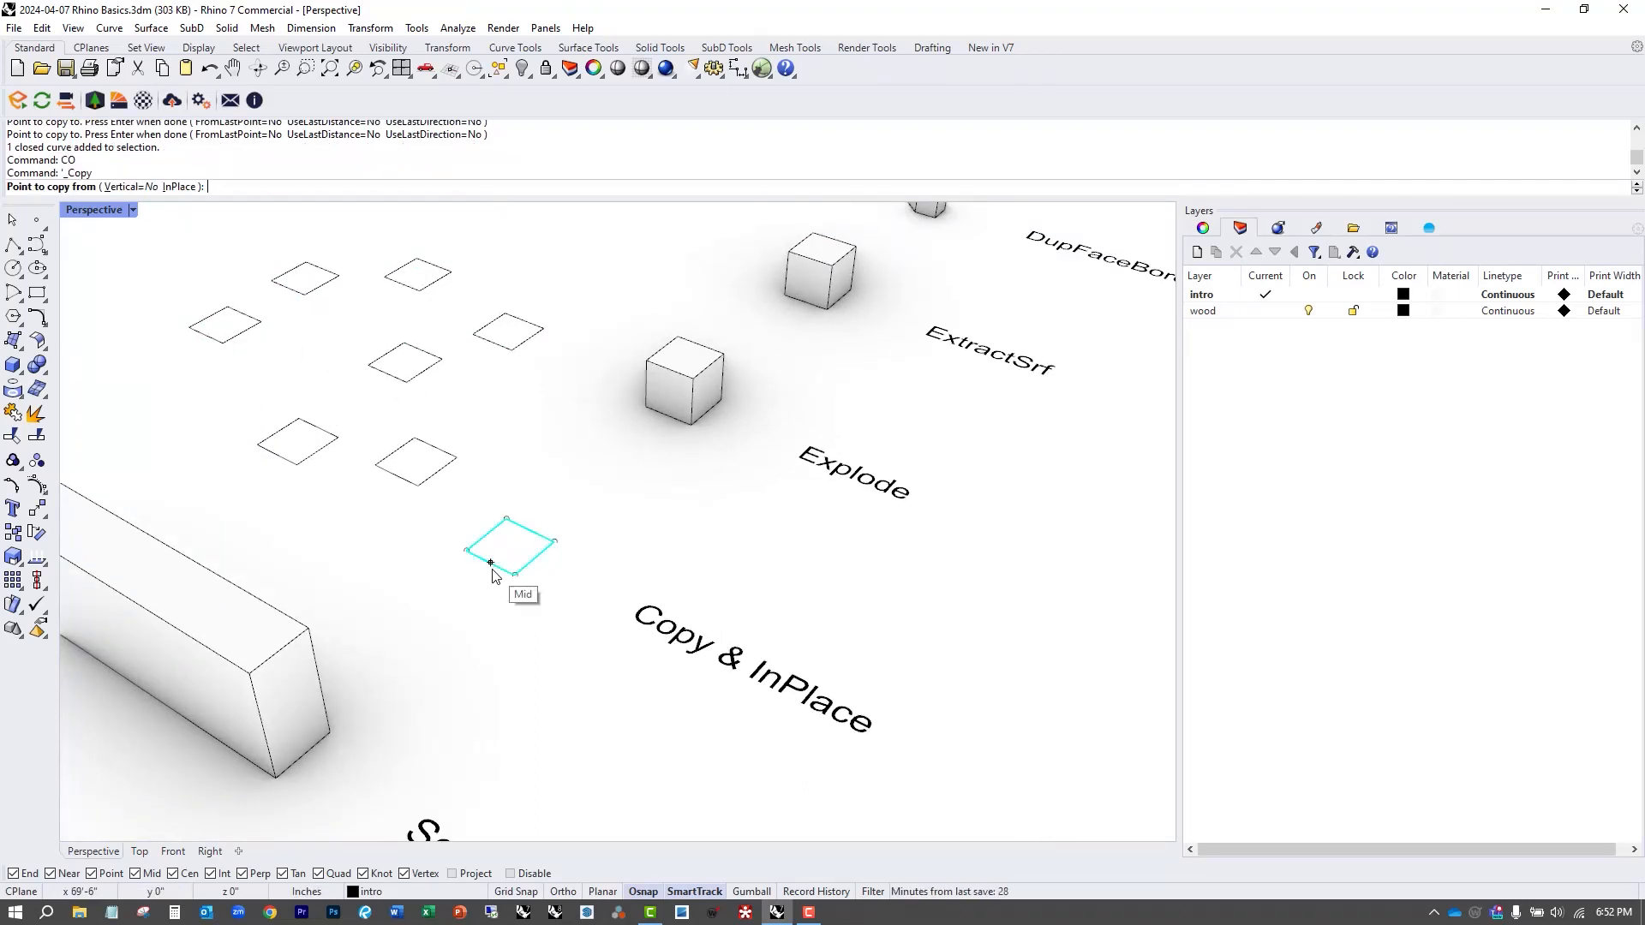
pyautogui.click(185, 187)
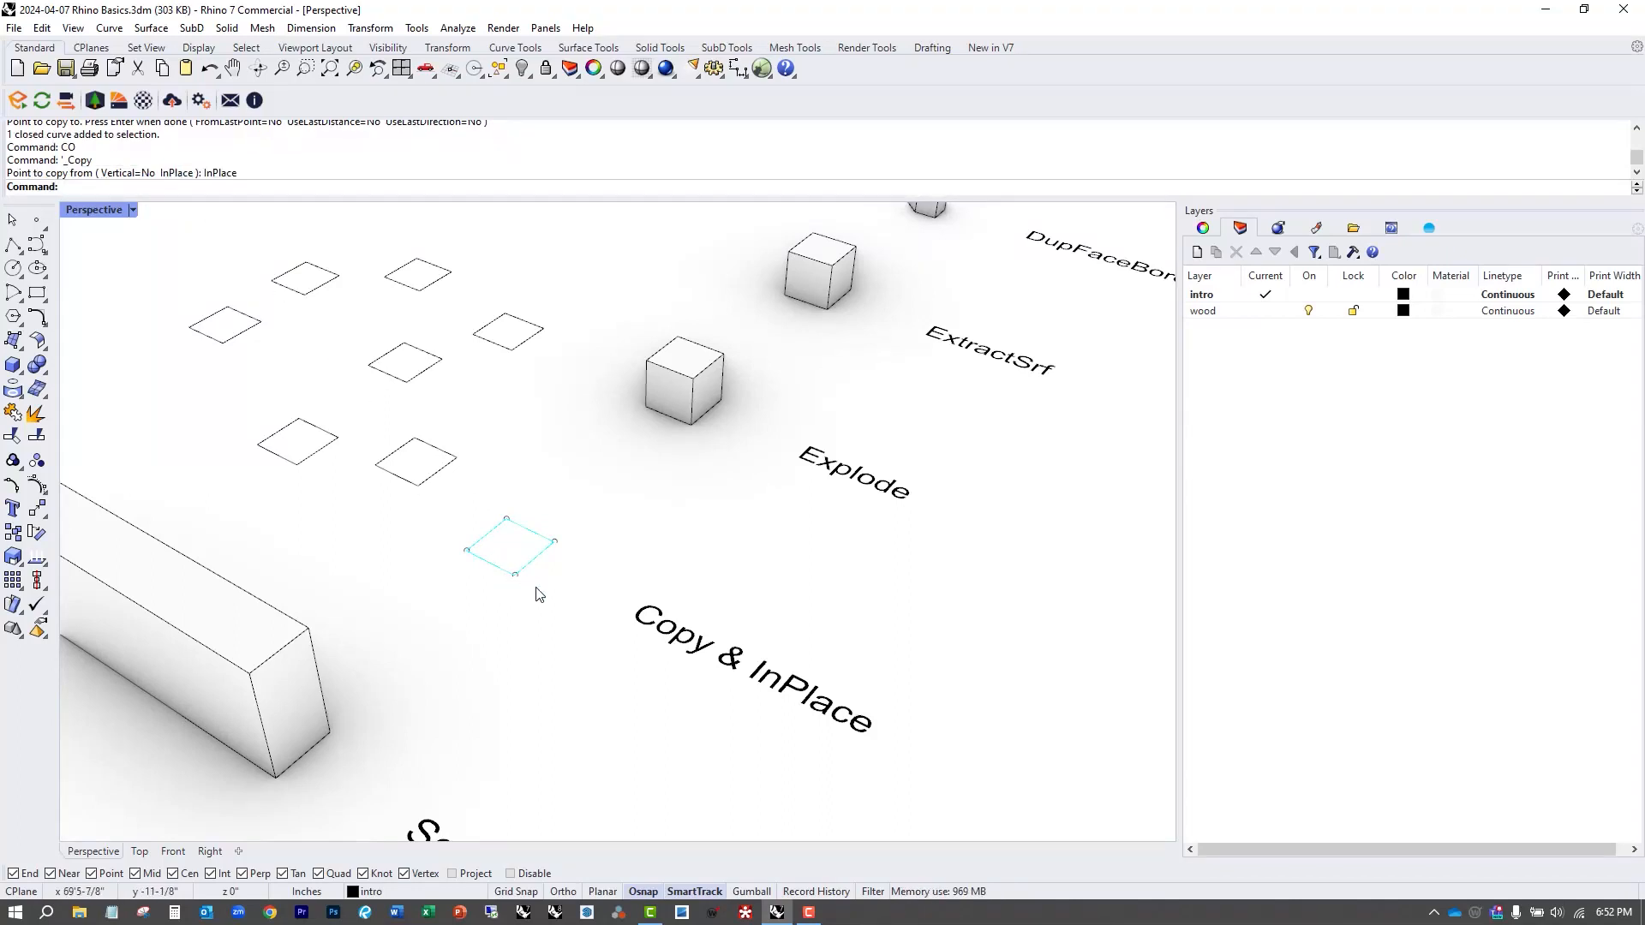
# Move the selected square about 2'-4" toward the Explode label by its near corner, off its in-place duplicate.
pyautogui.scroll(1, 538, 594)
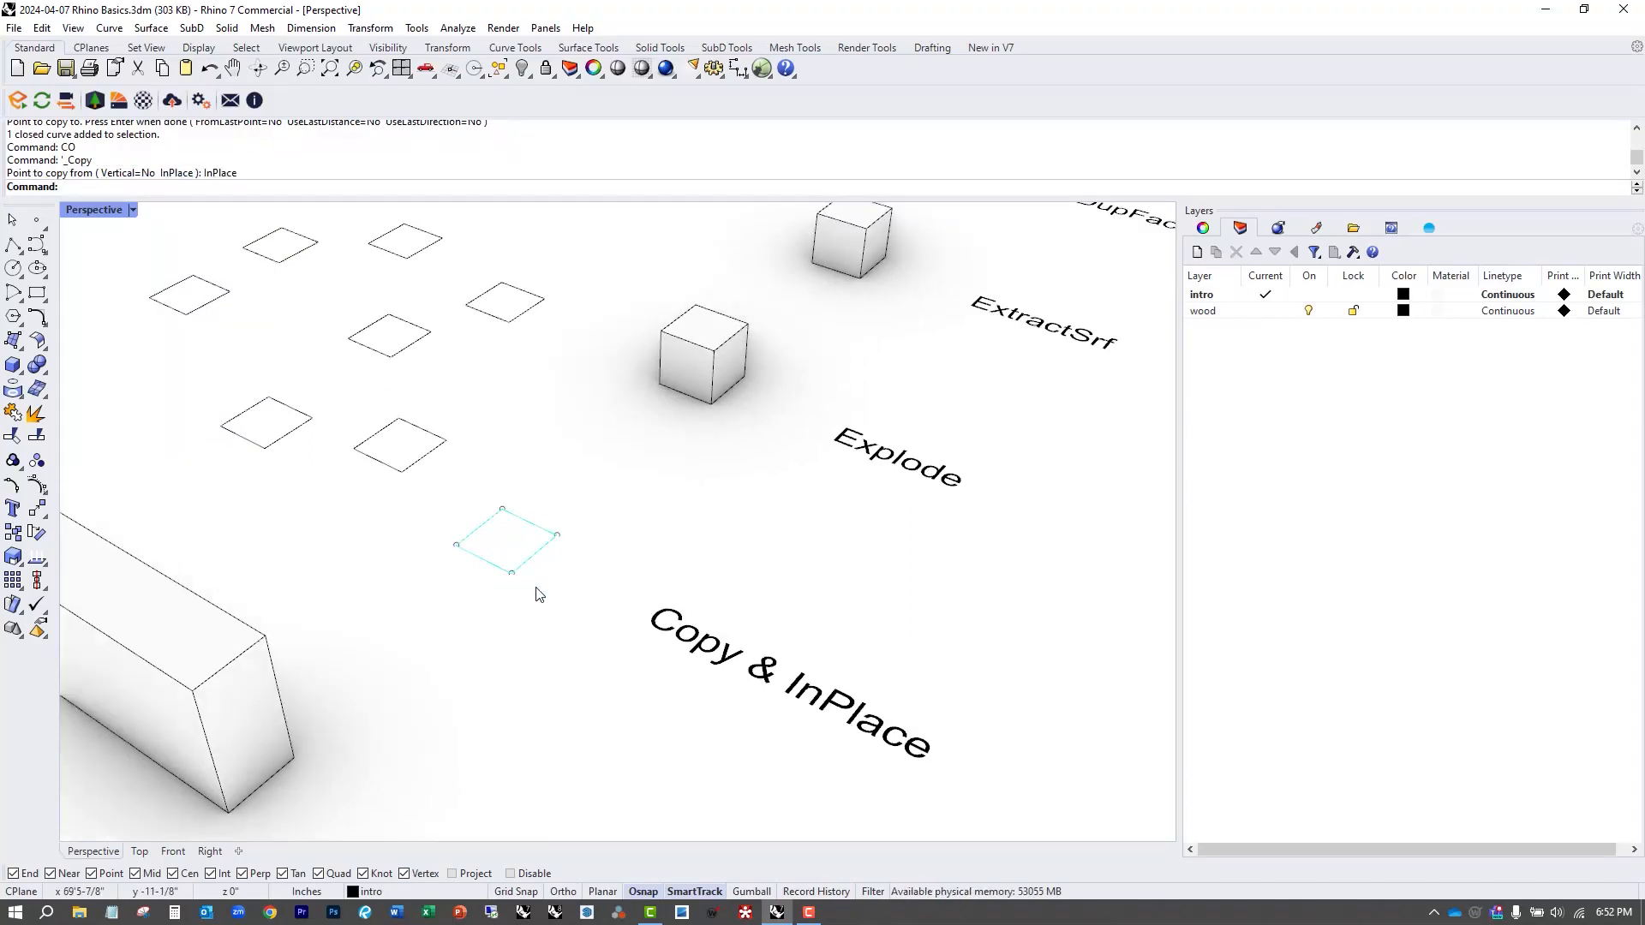
pyautogui.write('M')
pyautogui.press('Return')
pyautogui.click(512, 573)
pyautogui.click(682, 559)
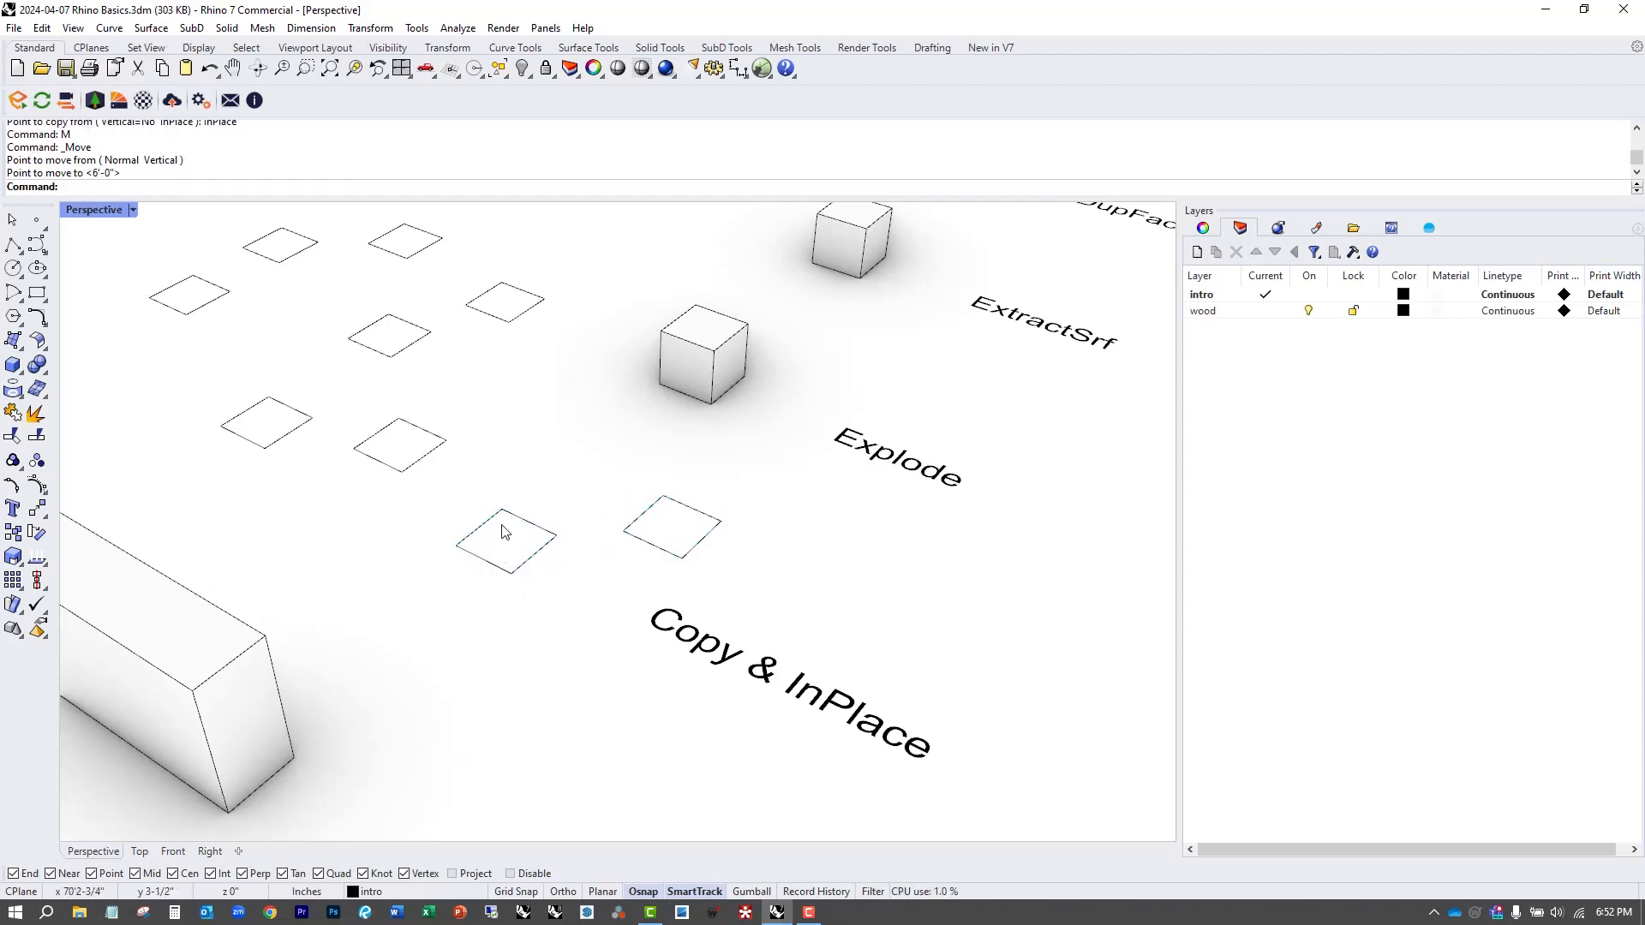
# Explode the box beside the Explode label into separate surfaces.
pyautogui.scroll(-4, 579, 547)
pyautogui.keyDown('shift'); pyautogui.moveTo(713, 589); pyautogui.dragTo(577, 672, button='right'); pyautogui.keyUp('shift')
pyautogui.scroll(2, 634, 570)
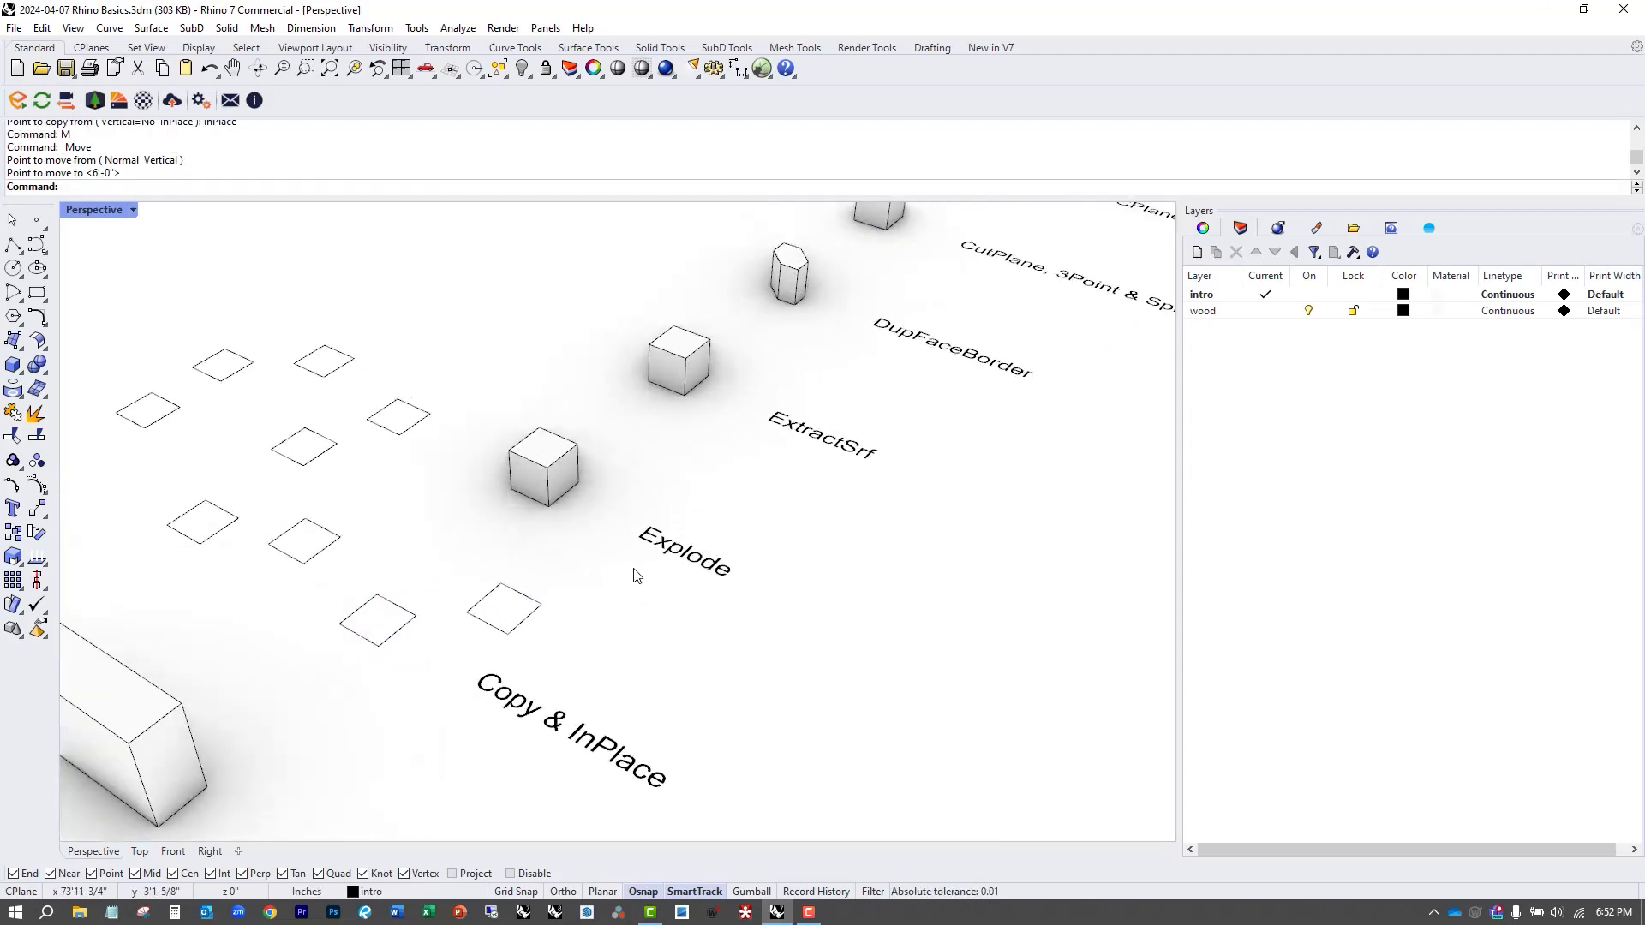
pyautogui.click(569, 480)
pyautogui.write('Explo')
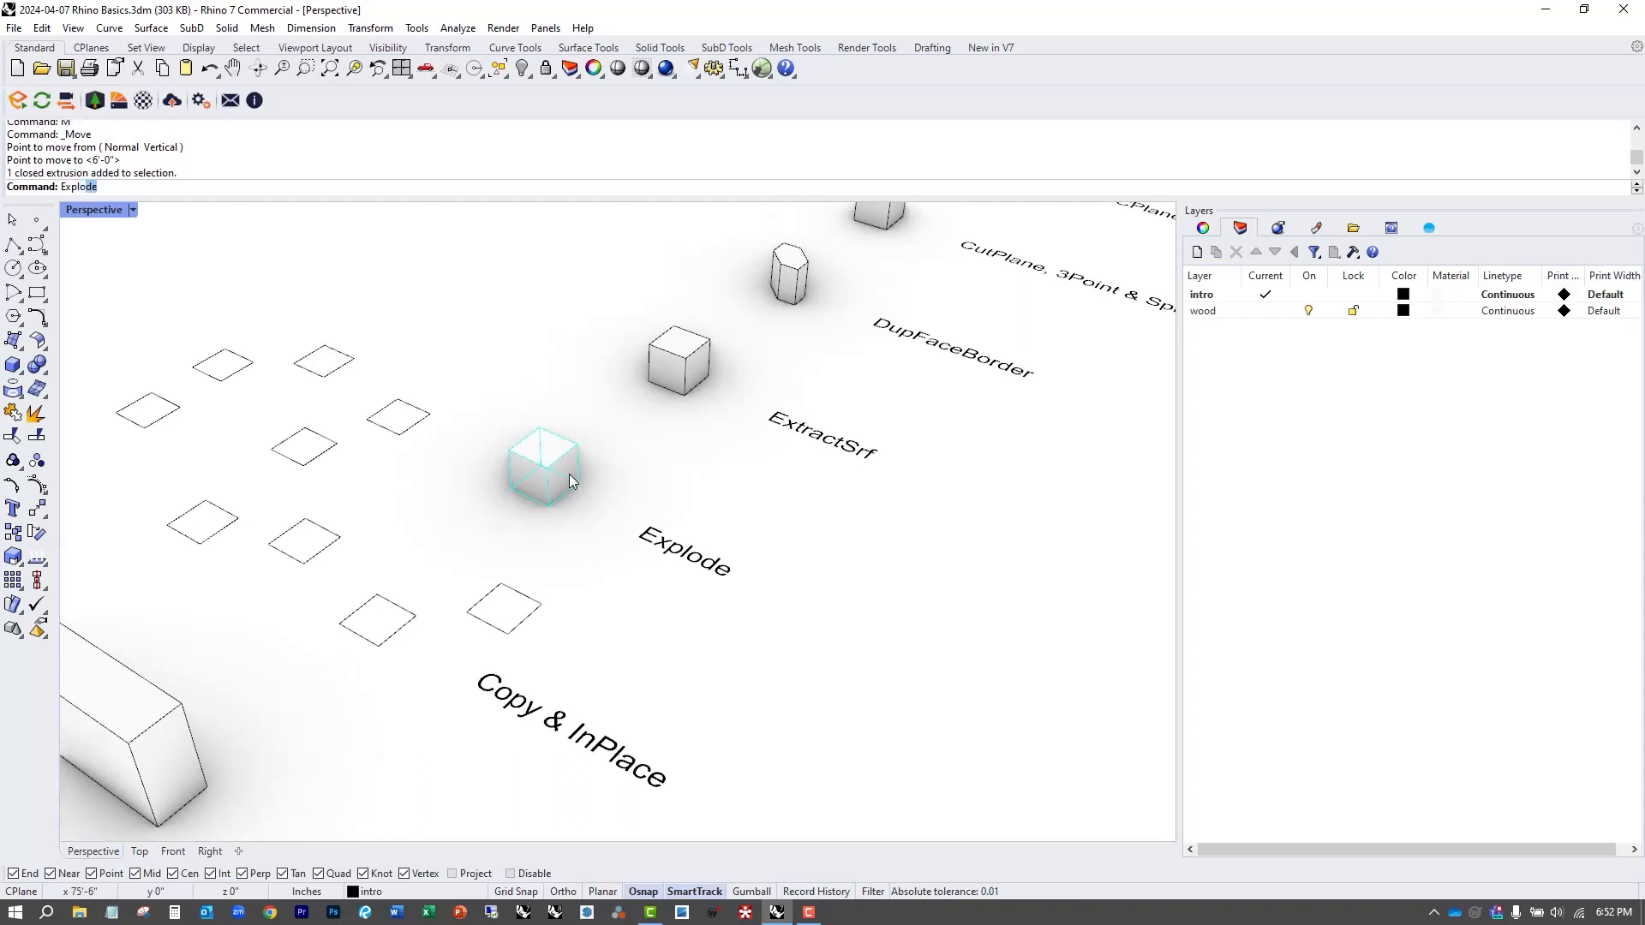
pyautogui.write('de')
pyautogui.press('Return')
# Delete the top surface of the exploded box.
pyautogui.scroll(3, 563, 472)
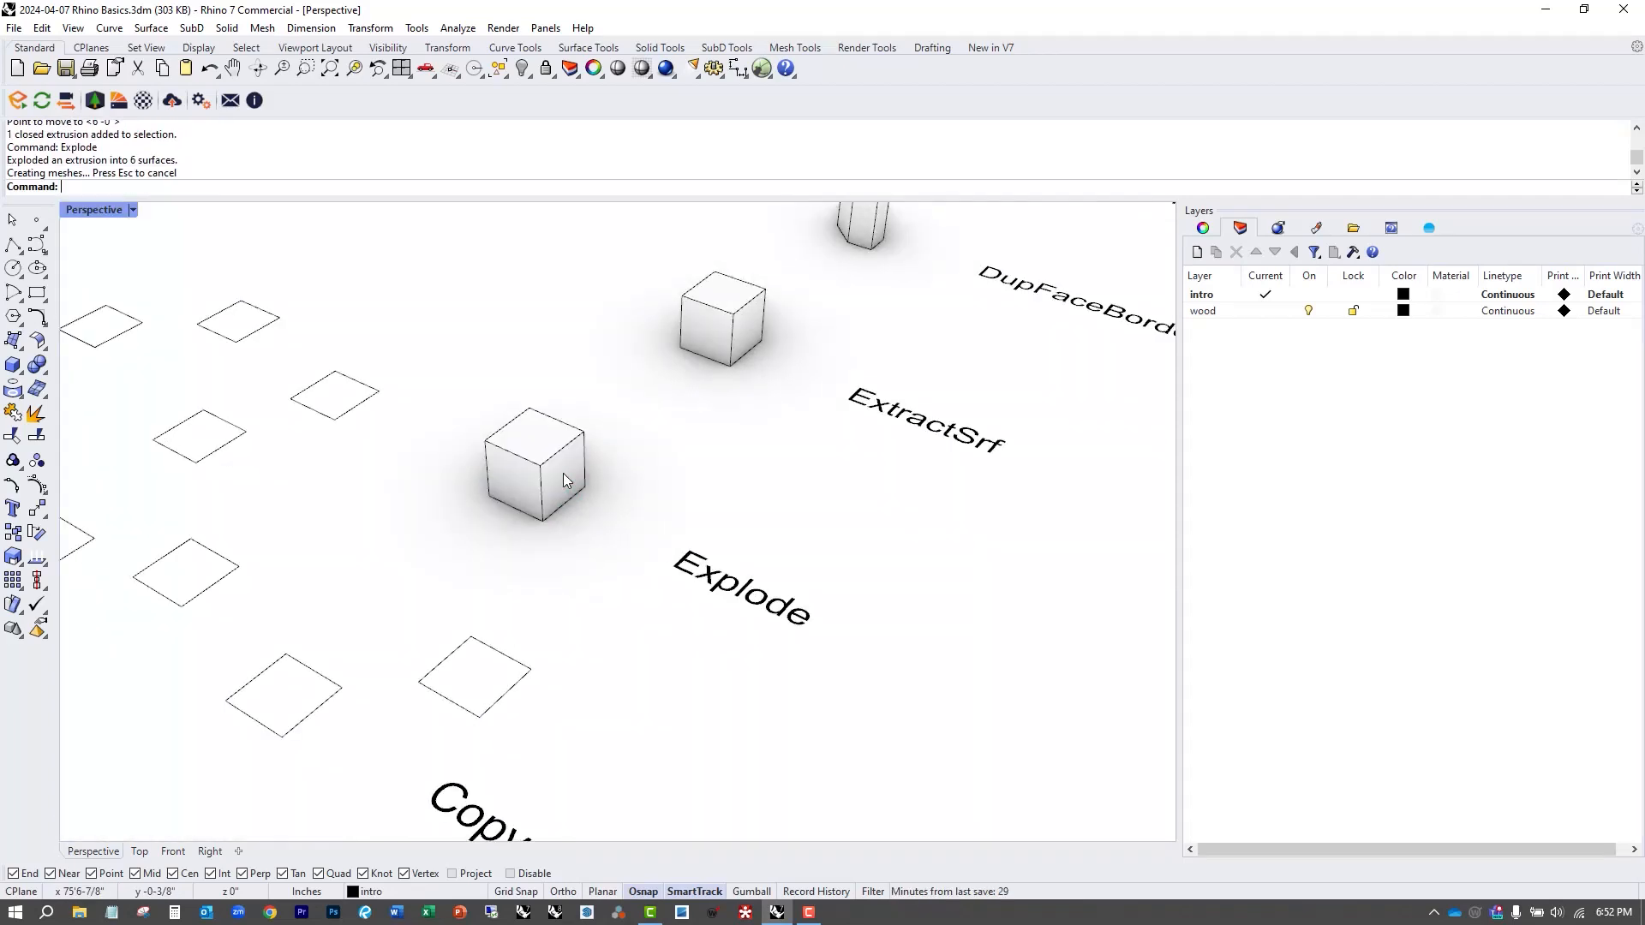
pyautogui.click(572, 473)
pyautogui.write('E')
pyautogui.press('Return')
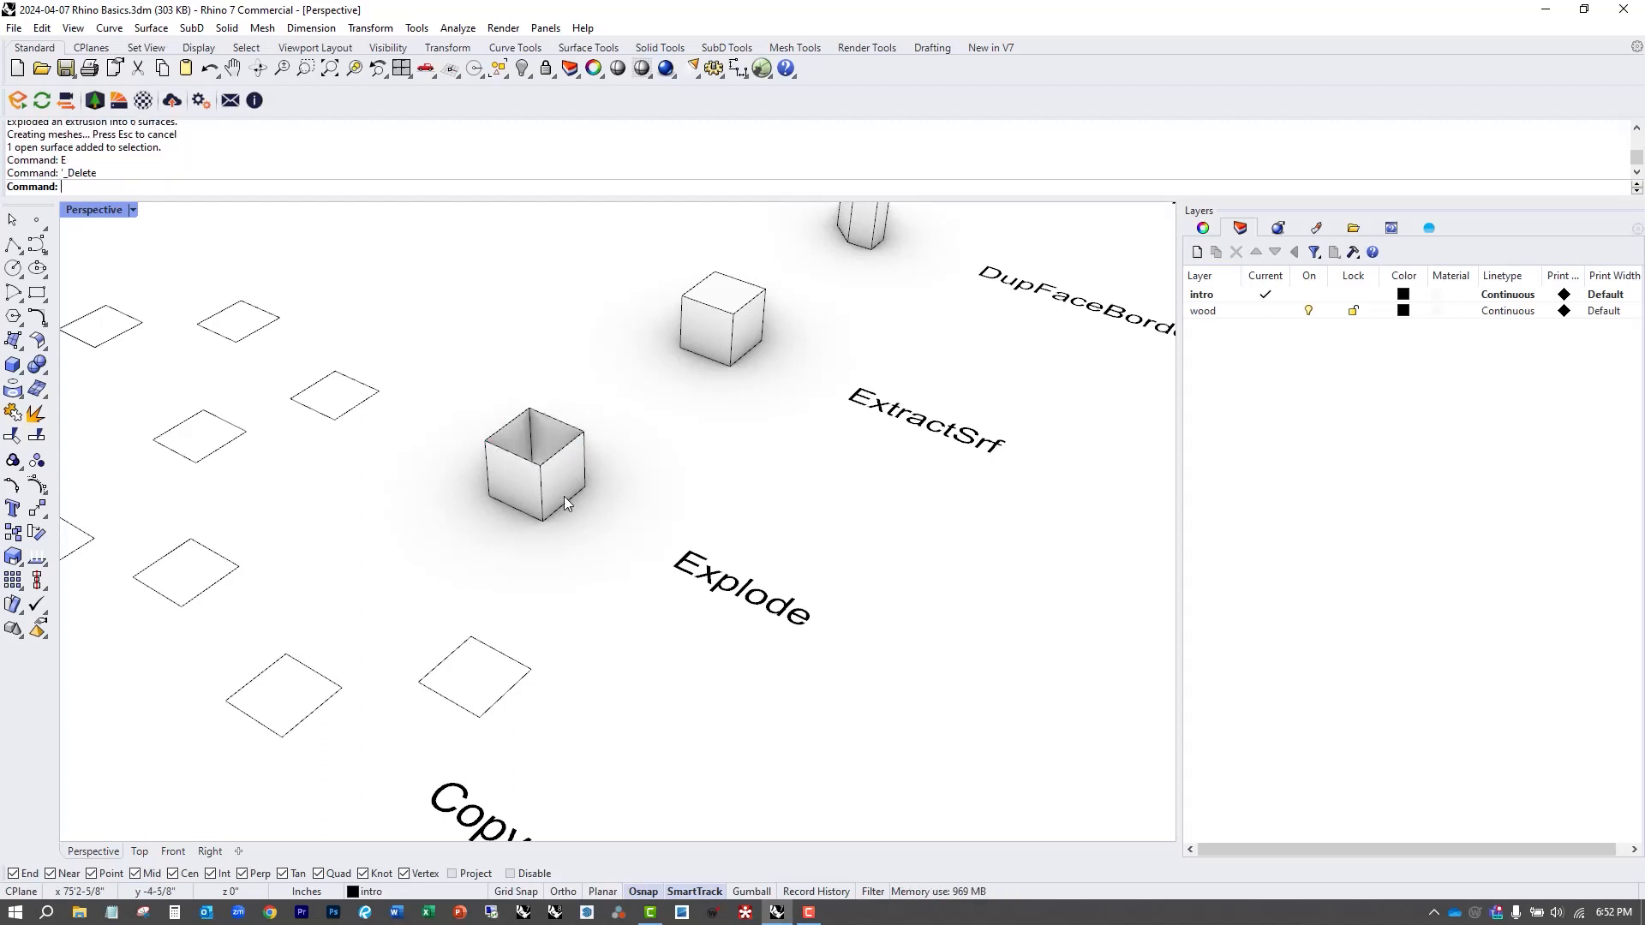
# Move the side surface facing the Explode label about 6" straight out from the open box.
pyautogui.moveTo(564, 496); pyautogui.dragTo(589, 554, button='right')
pyautogui.scroll(-2, 585, 556)
pyautogui.write('Z')
pyautogui.press('Return')
pyautogui.moveTo(370, 246); pyautogui.dragTo(602, 436)
pyautogui.click(634, 515)
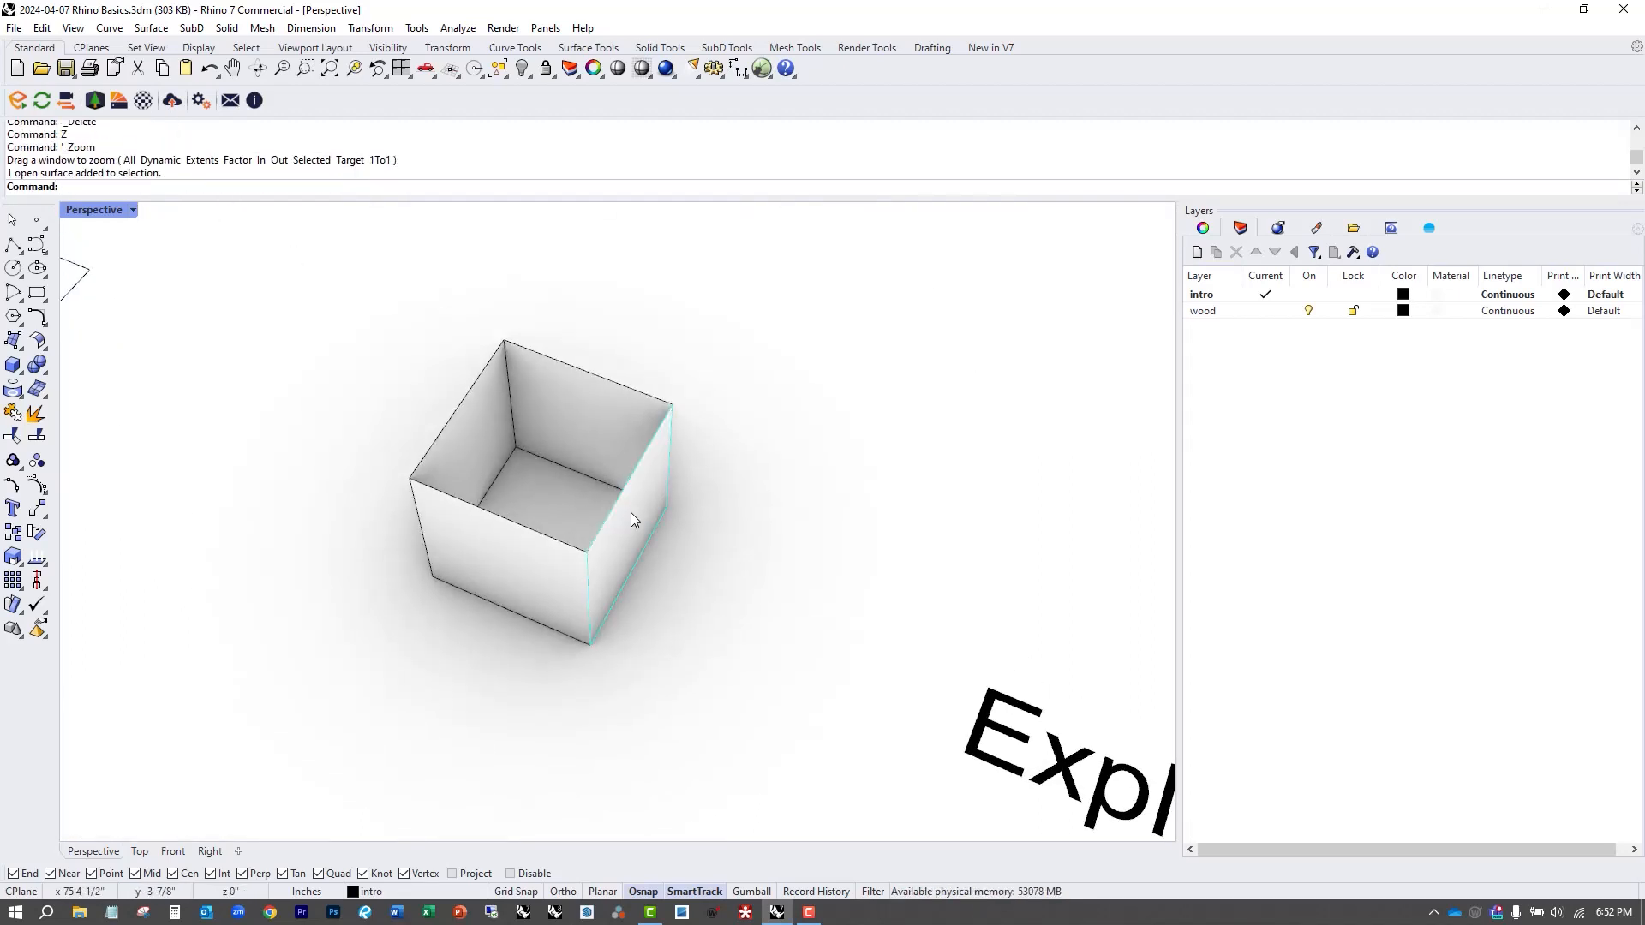
pyautogui.write('M')
pyautogui.press('Return')
pyautogui.click(590, 373)
pyautogui.click(783, 586)
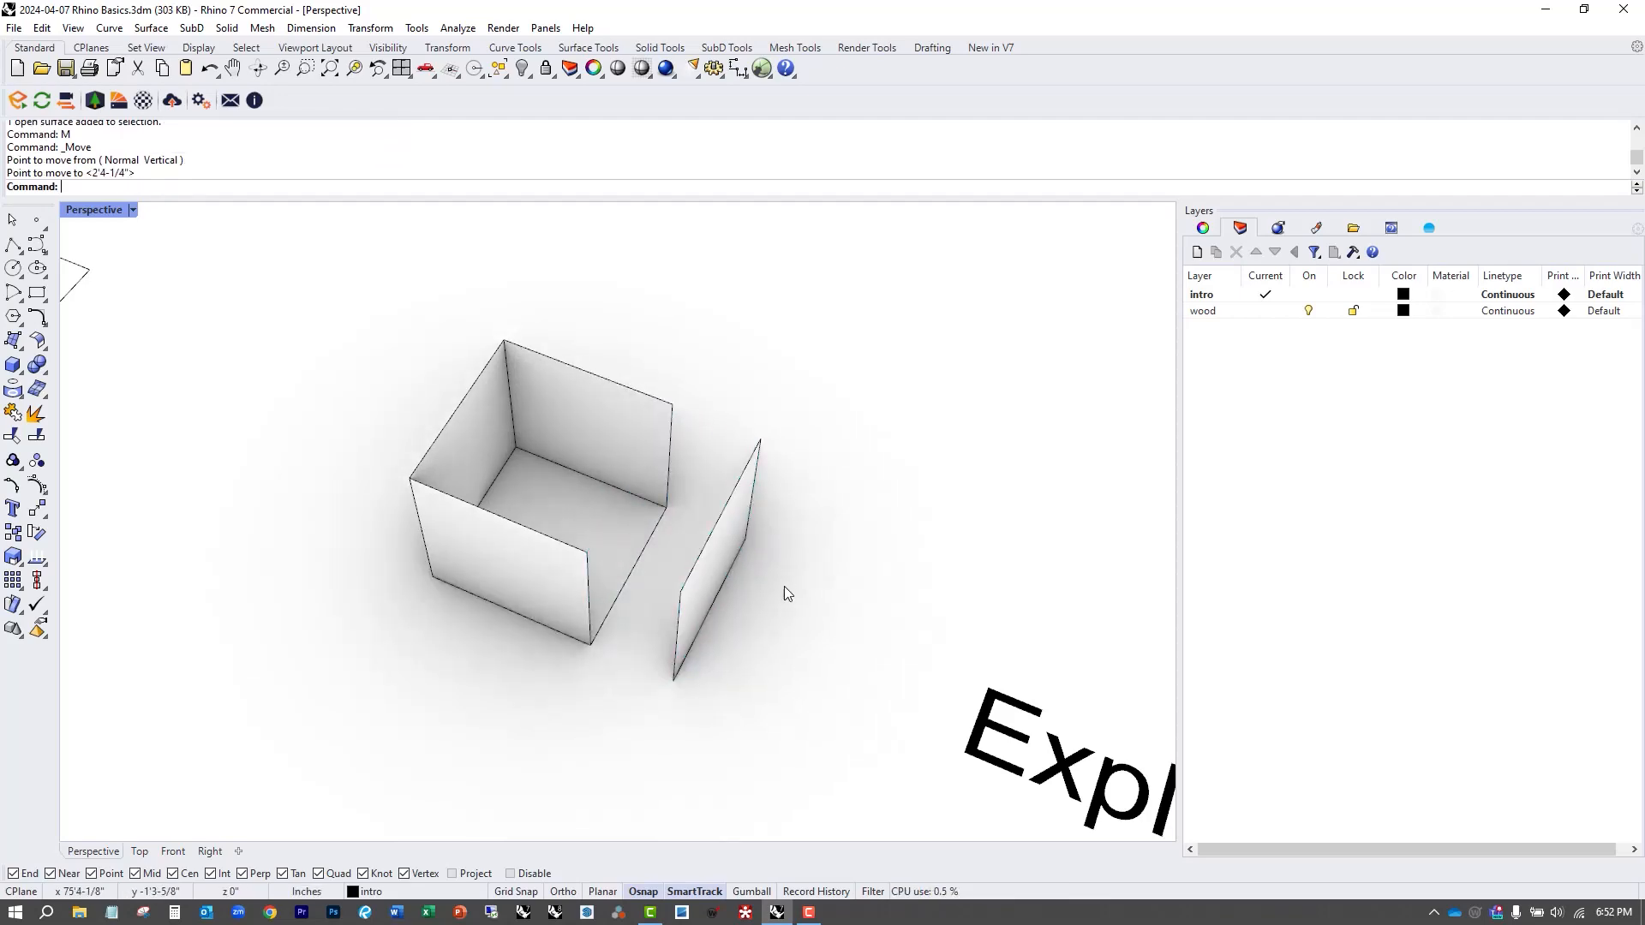
# Undo the side surface's move.
pyautogui.scroll(-3, 788, 589)
pyautogui.scroll(2, 581, 524)
pyautogui.moveTo(580, 524); pyautogui.dragTo(588, 566, button='right')
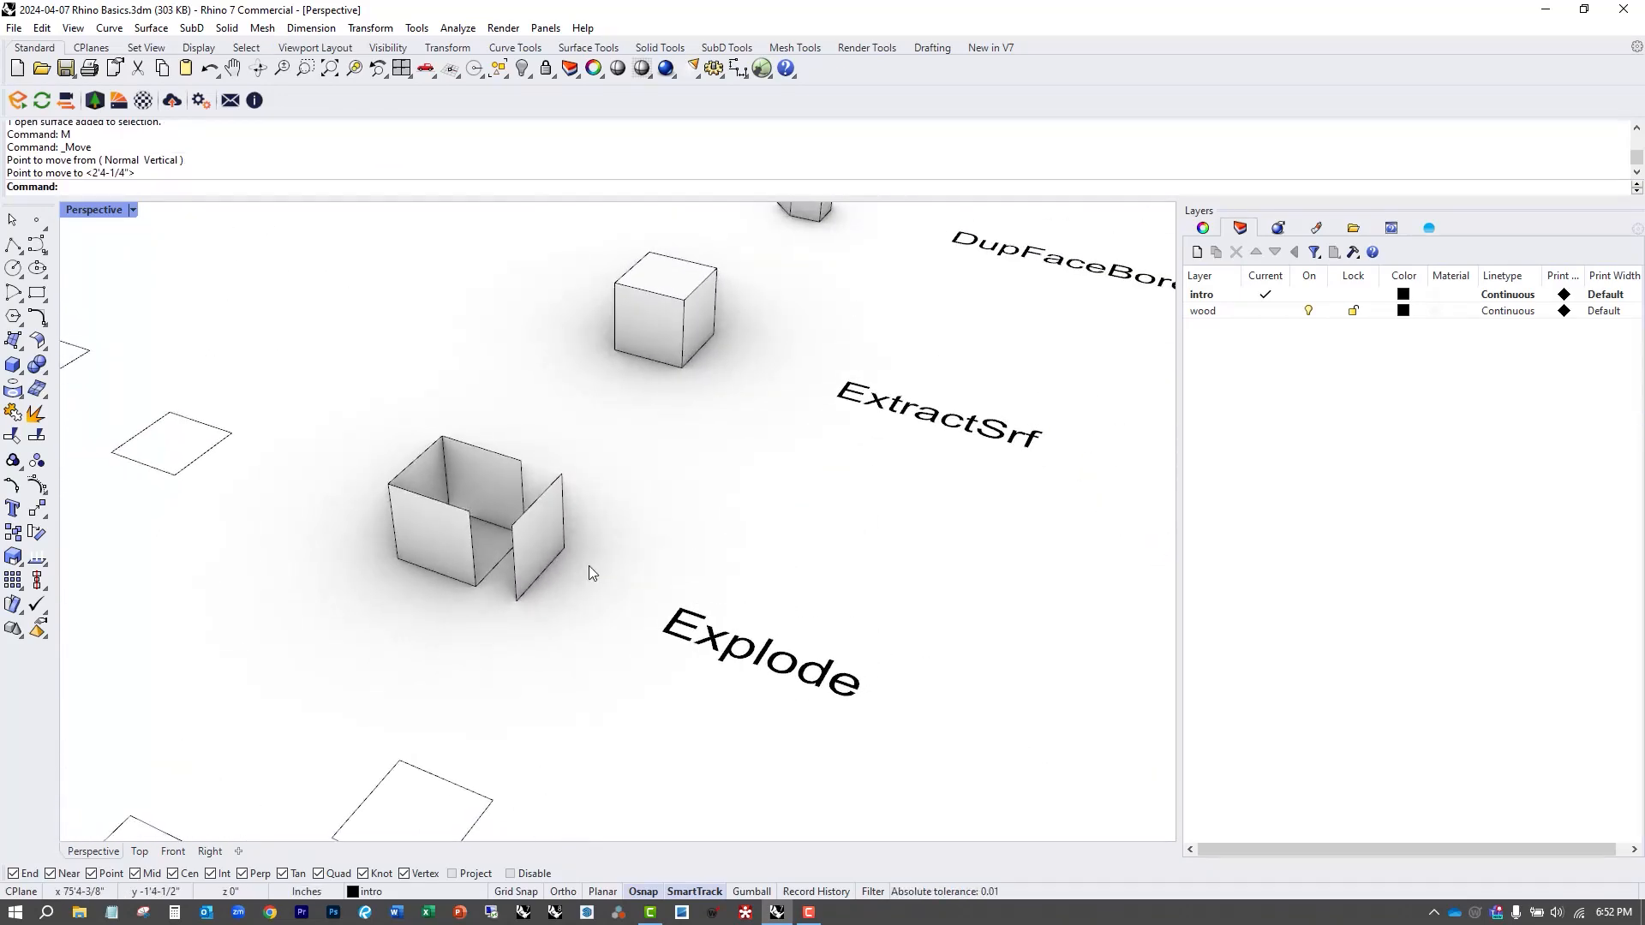
pyautogui.hotkey('ctrl', 'z')
# Join the five surfaces of the exploded box into one polysurface and close its open top with Cap.
pyautogui.moveTo(331, 358); pyautogui.dragTo(574, 644)
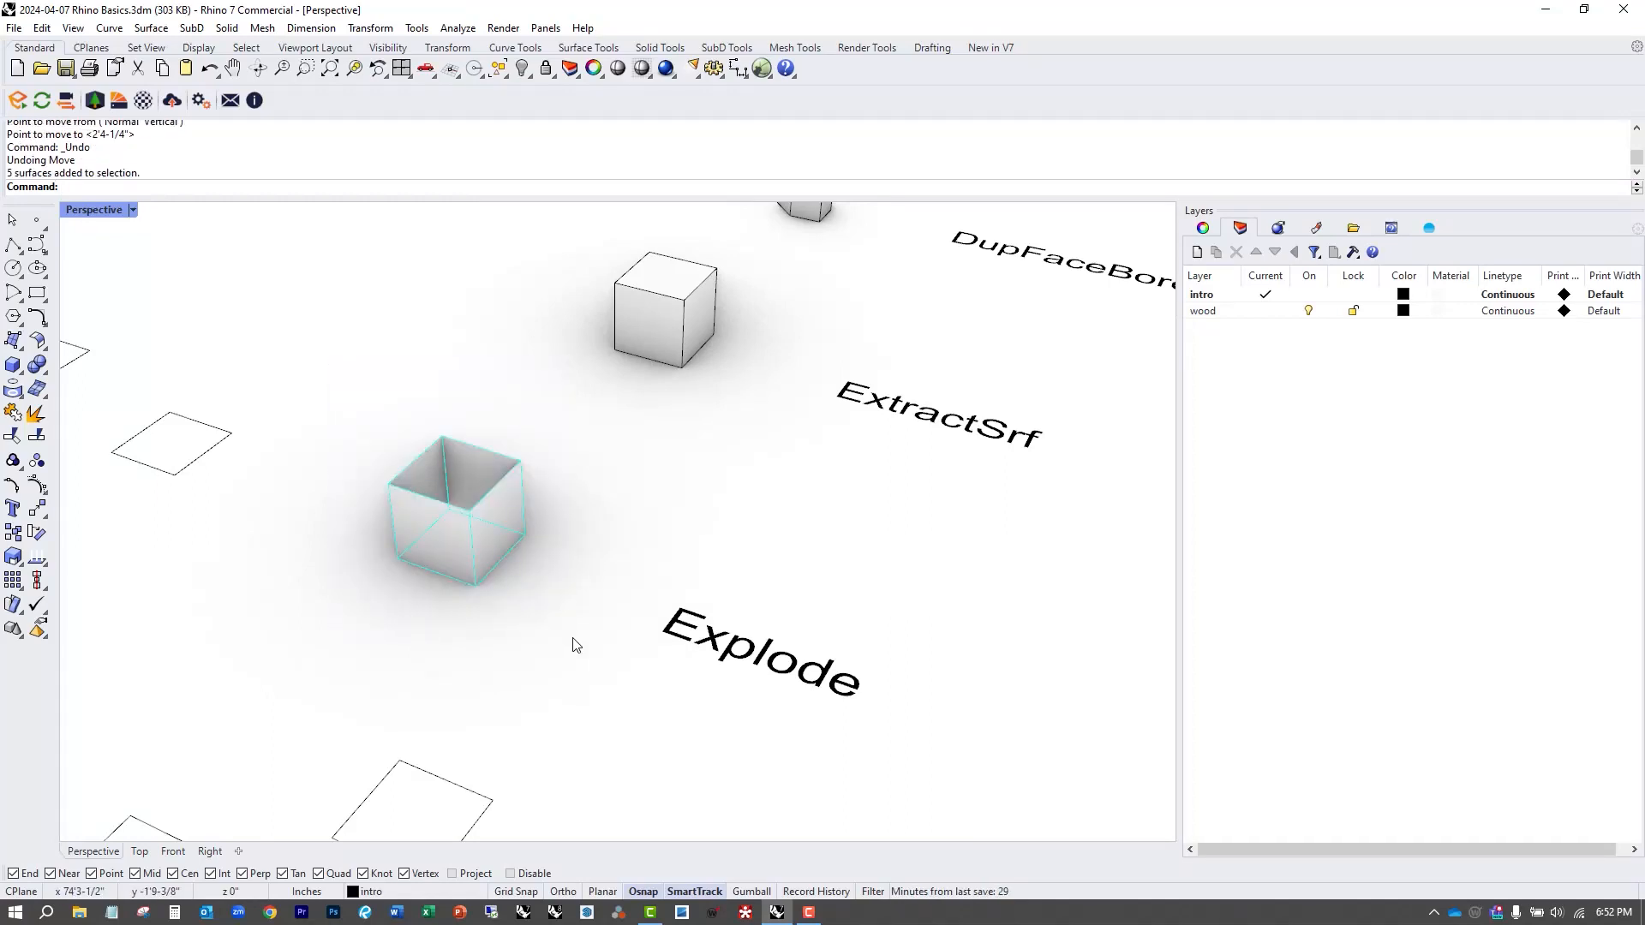
pyautogui.press('Return')
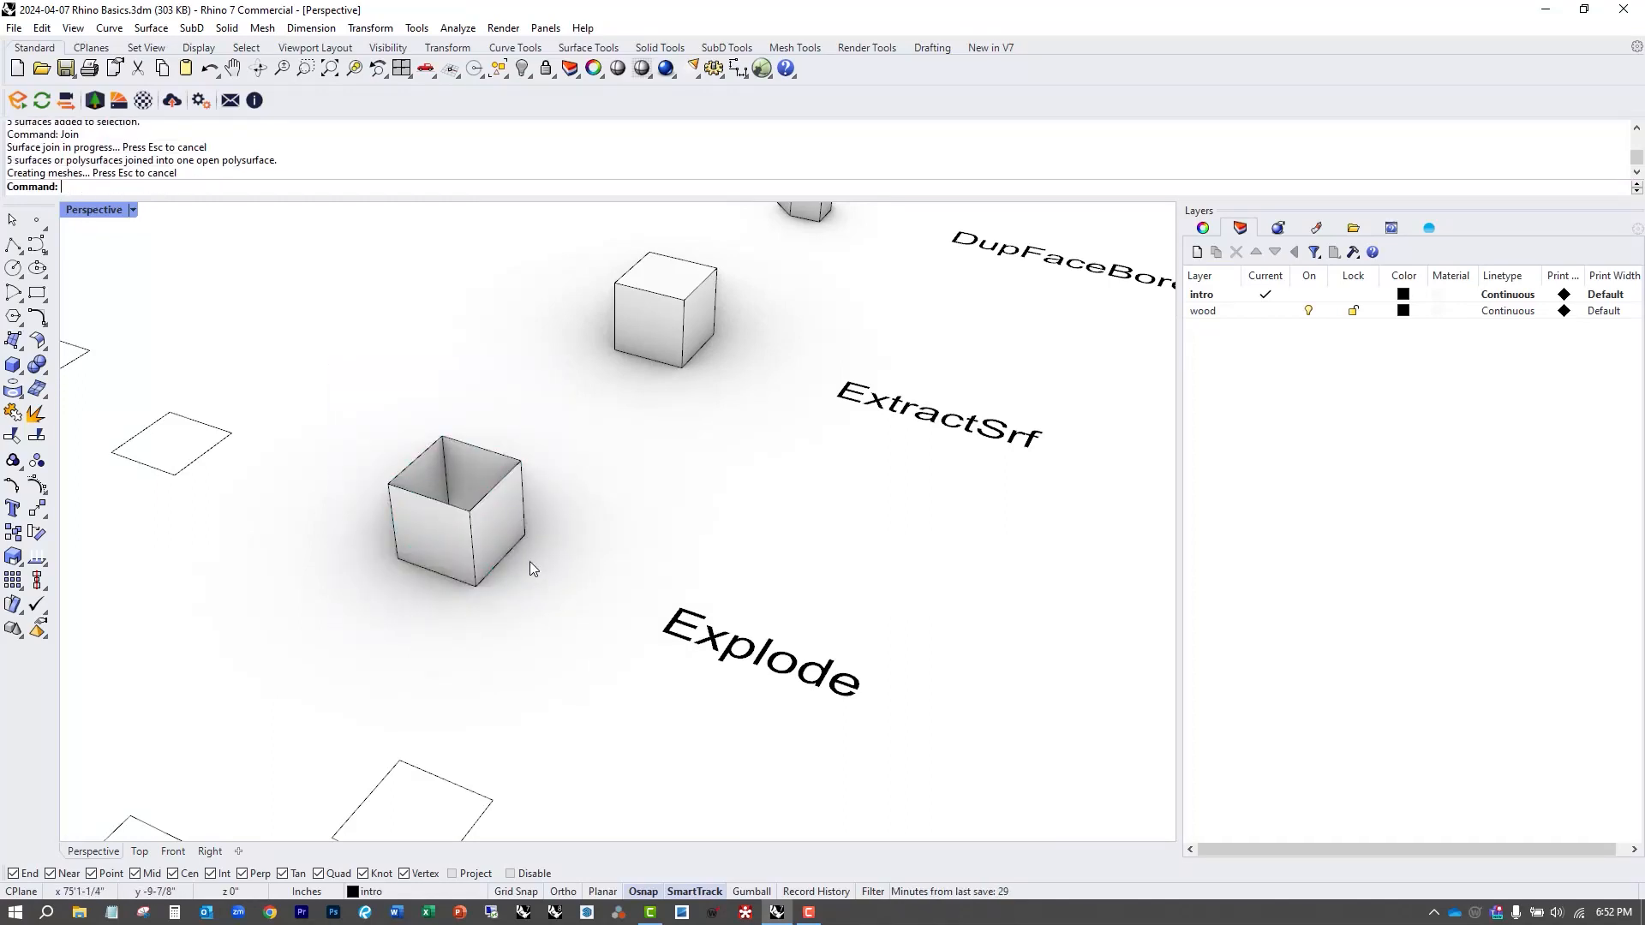
pyautogui.click(505, 538)
pyautogui.write('cap')
pyautogui.press('Return')
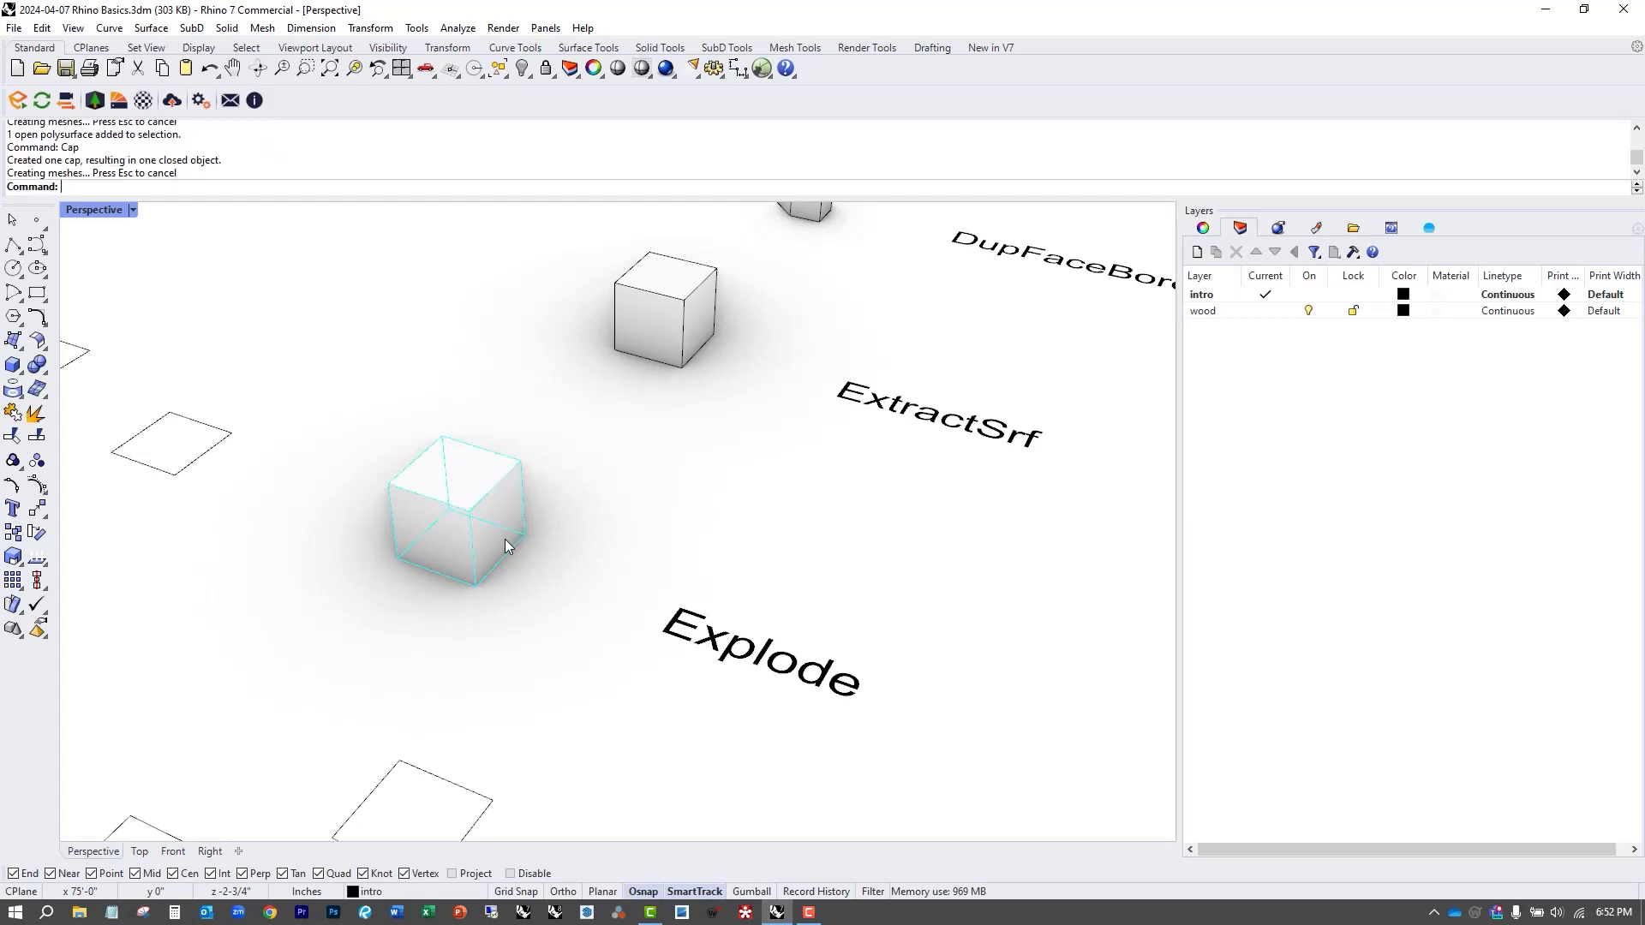
# Extract the side face nearest the ExtractSrf label from its box with ExtractSrf, keeping OutputLayer=Input and Copy=No.
pyautogui.moveTo(506, 538); pyautogui.dragTo(536, 624, button='right')
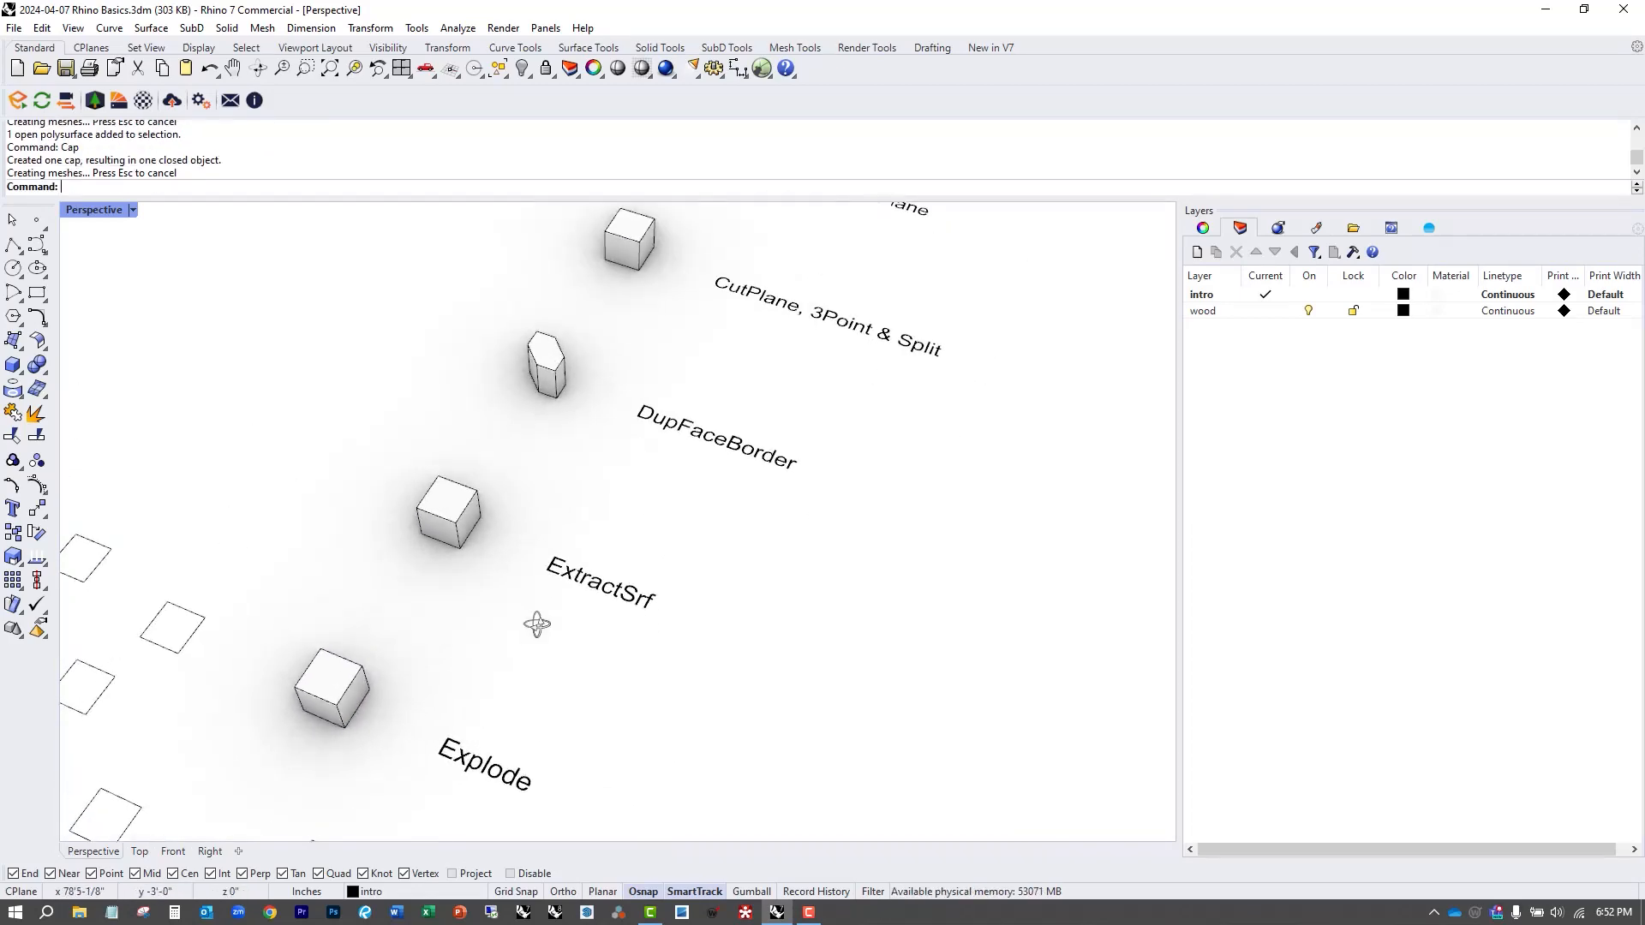
pyautogui.scroll(6, 458, 545)
pyautogui.moveTo(459, 543); pyautogui.dragTo(443, 514, button='right')
pyautogui.scroll(4, 443, 511)
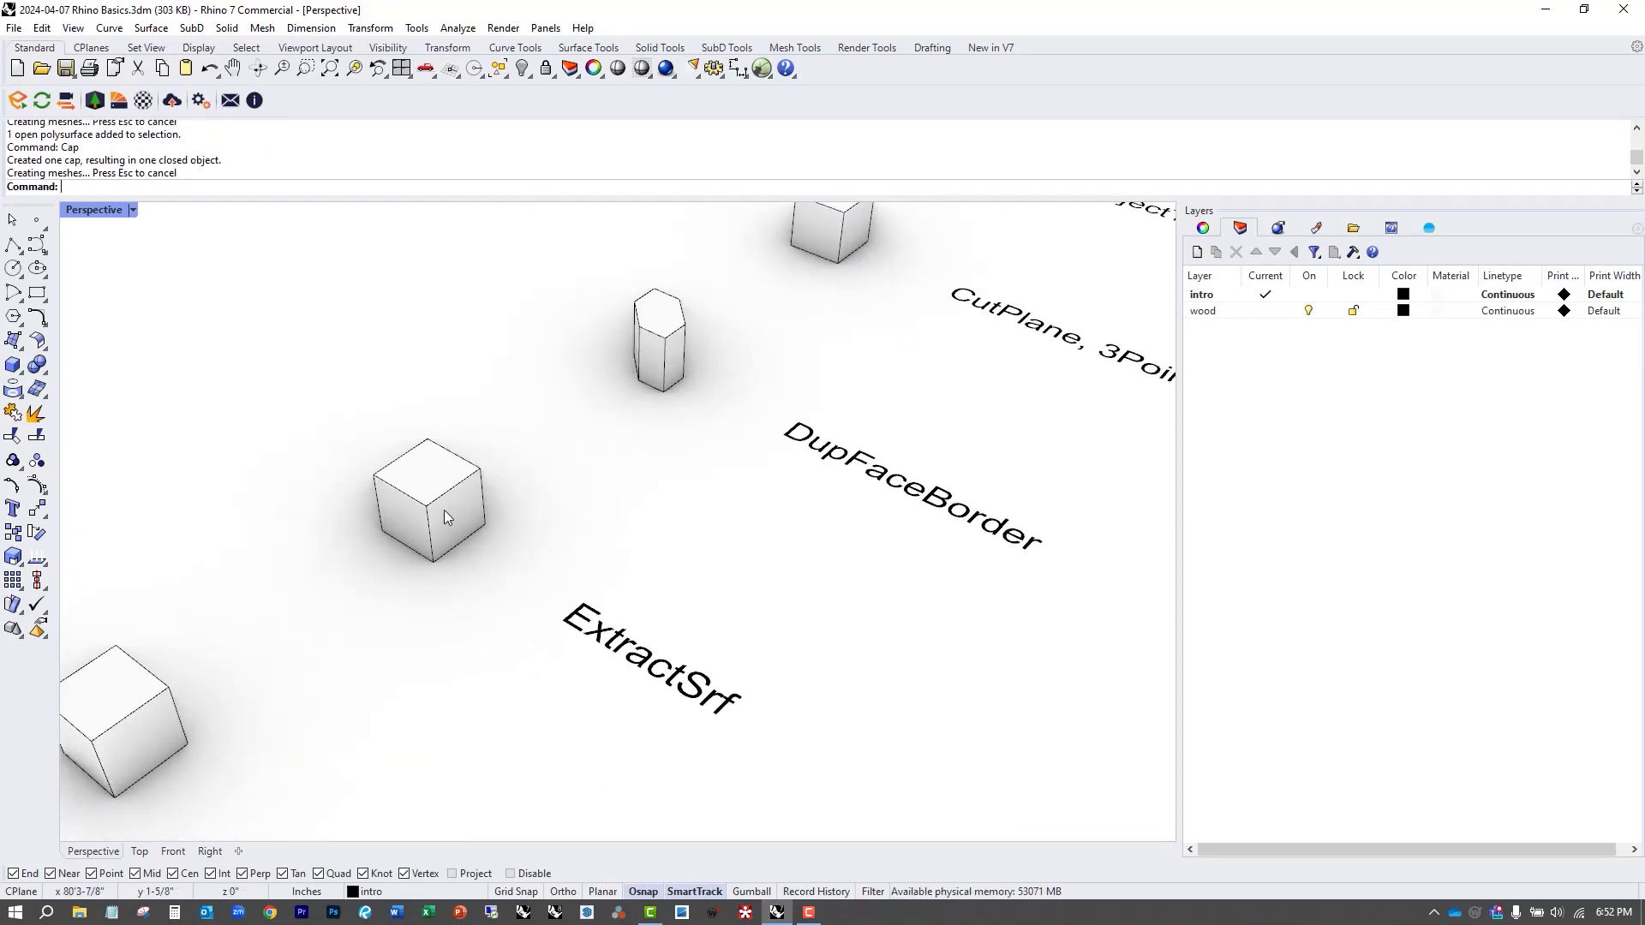
pyautogui.write('EXTR')
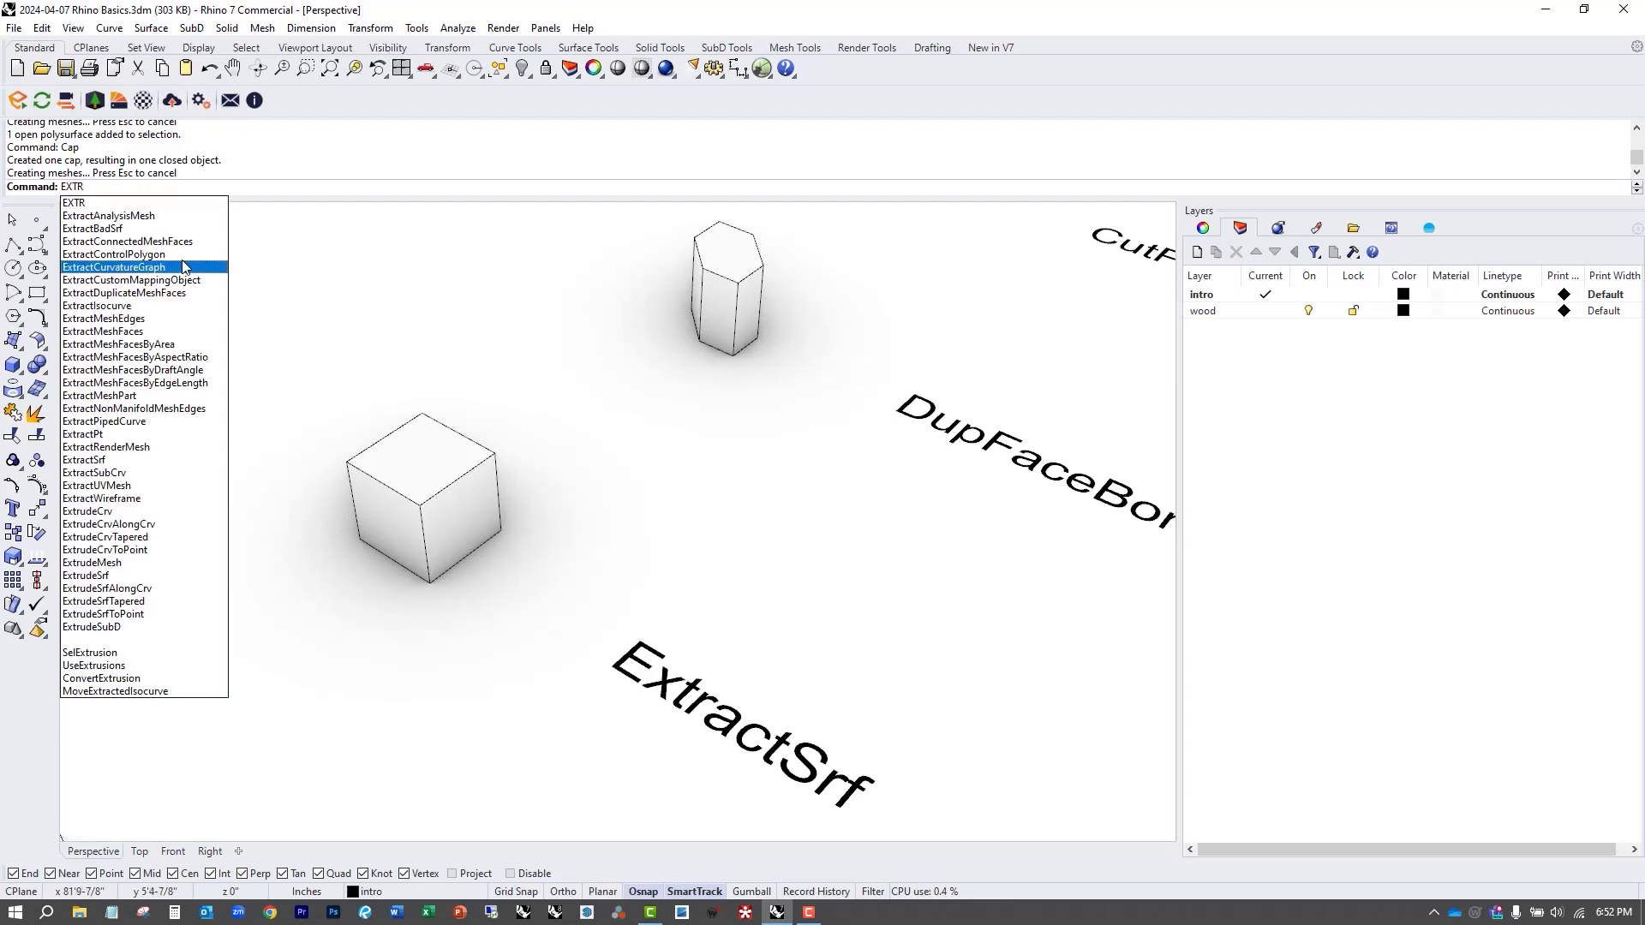
pyautogui.click(109, 461)
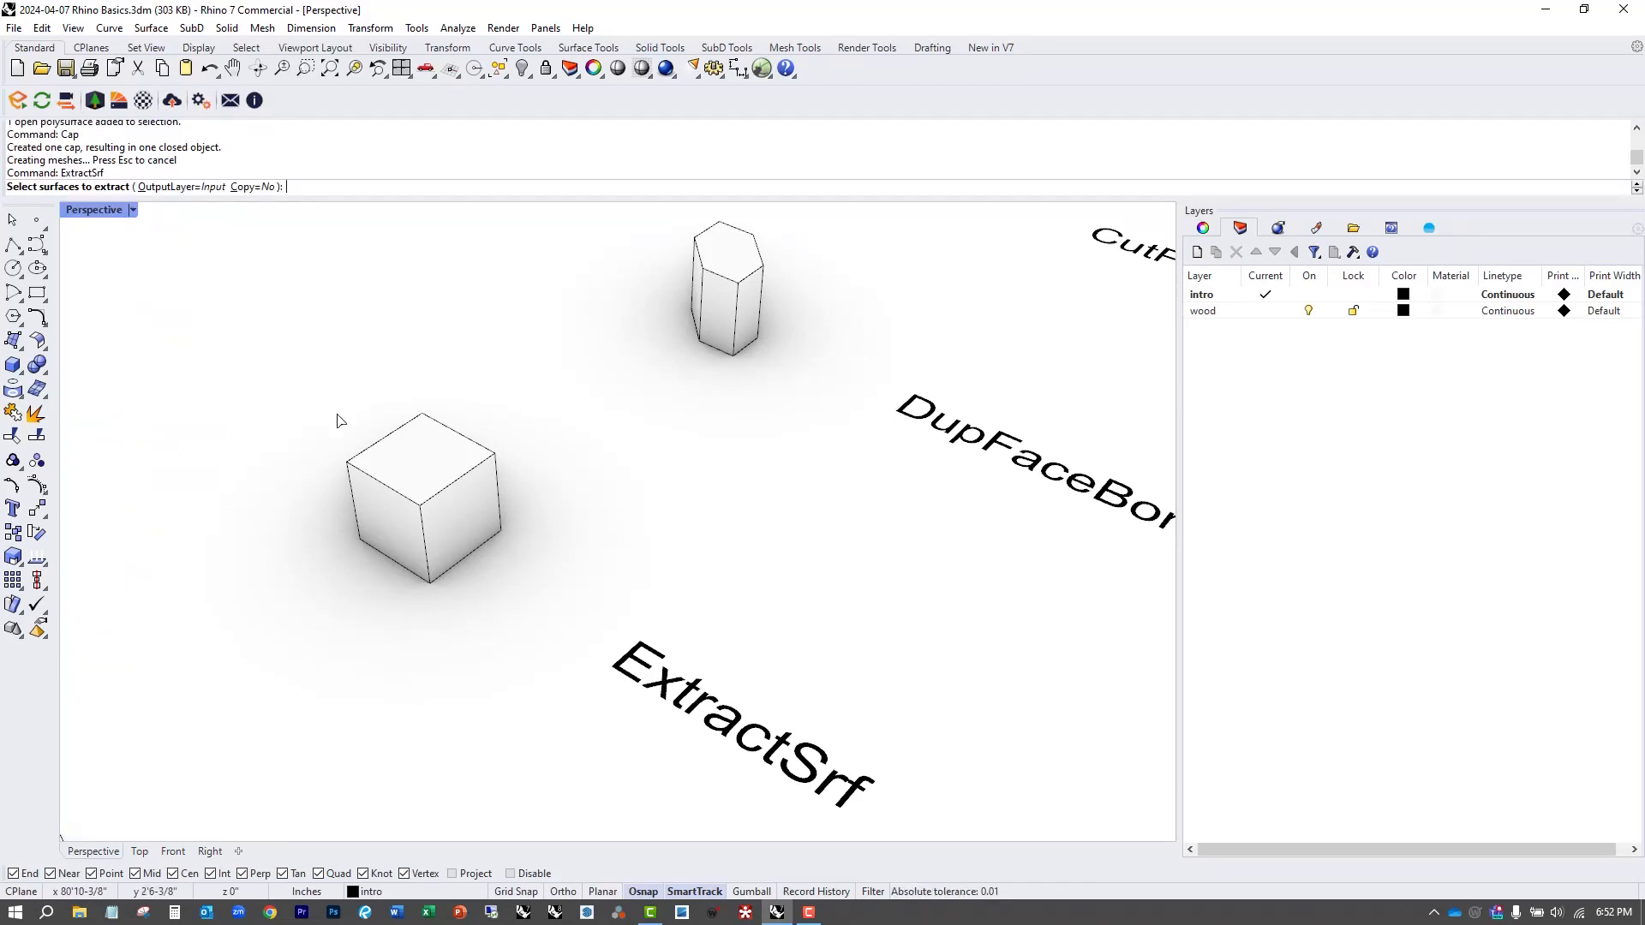
pyautogui.click(454, 516)
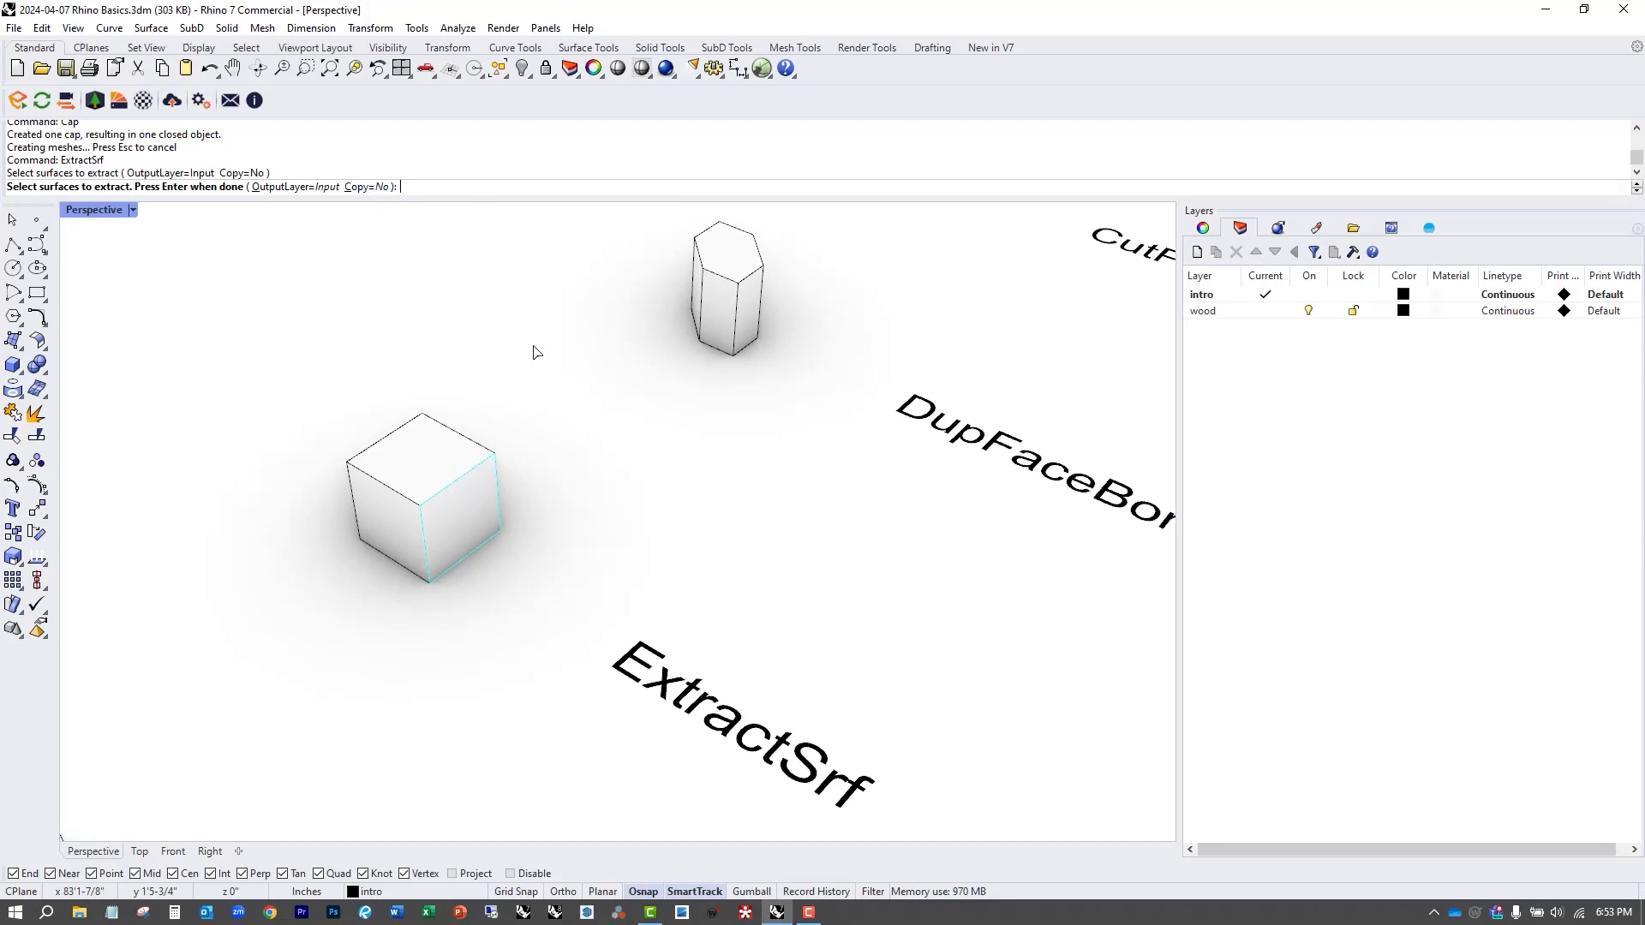
pyautogui.press('Return')
# Move the extracted side surface straight out from the box, starting from a point on the box's top edge.
pyautogui.write('M')
pyautogui.press('Return')
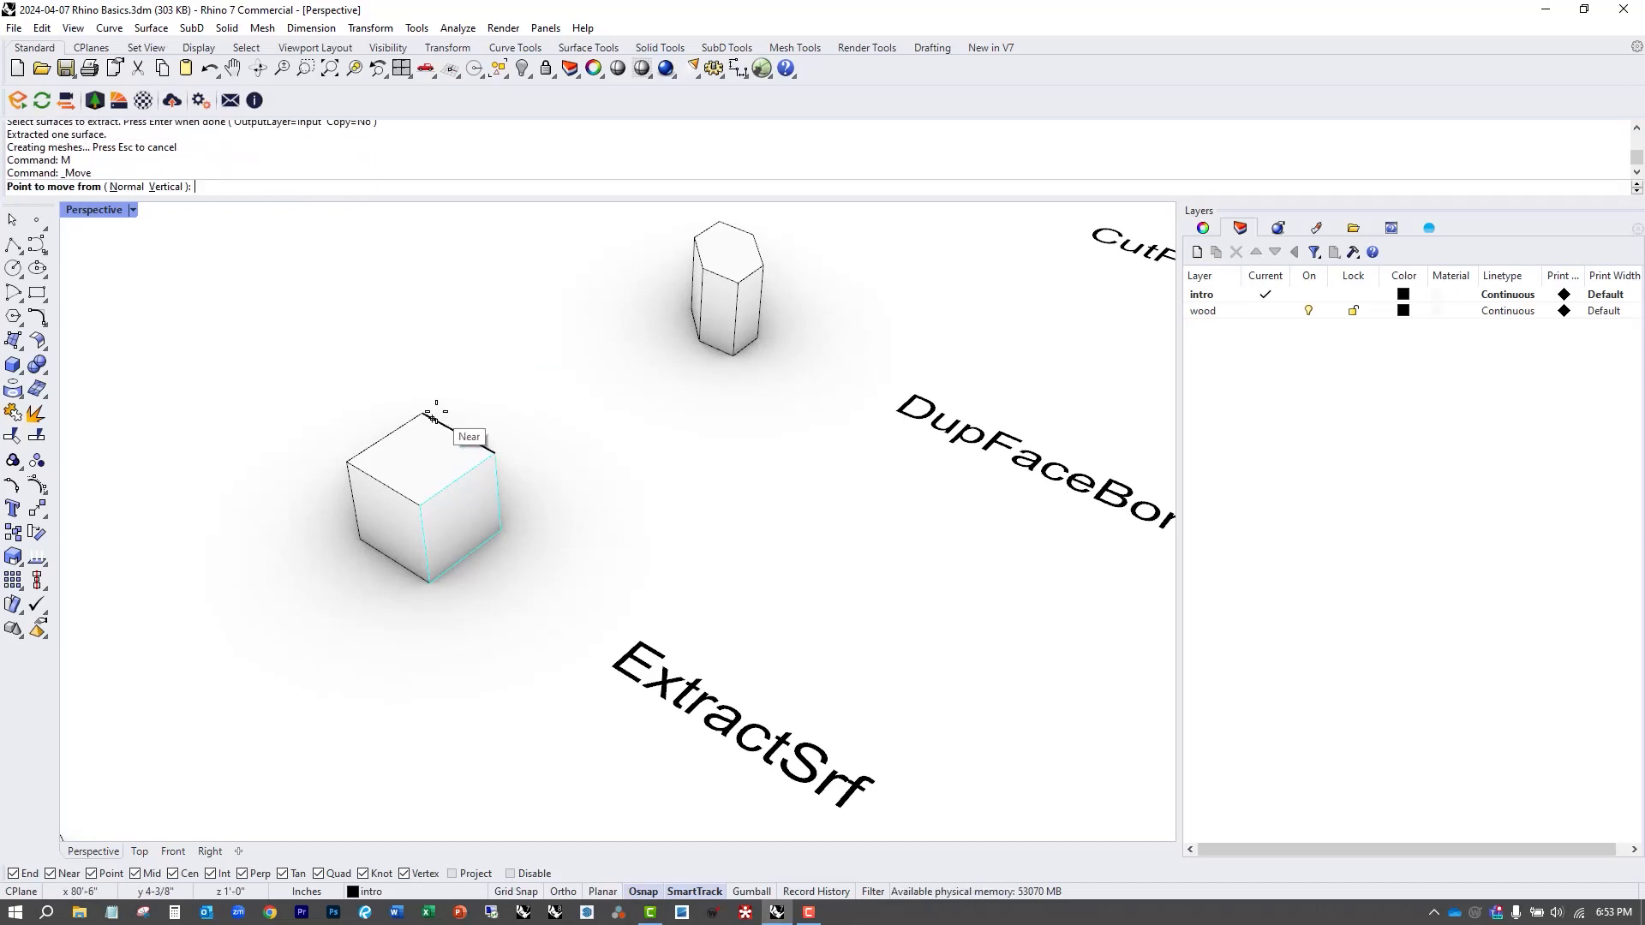
pyautogui.click(433, 417)
pyautogui.click(506, 463)
pyautogui.scroll(-2, 591, 538)
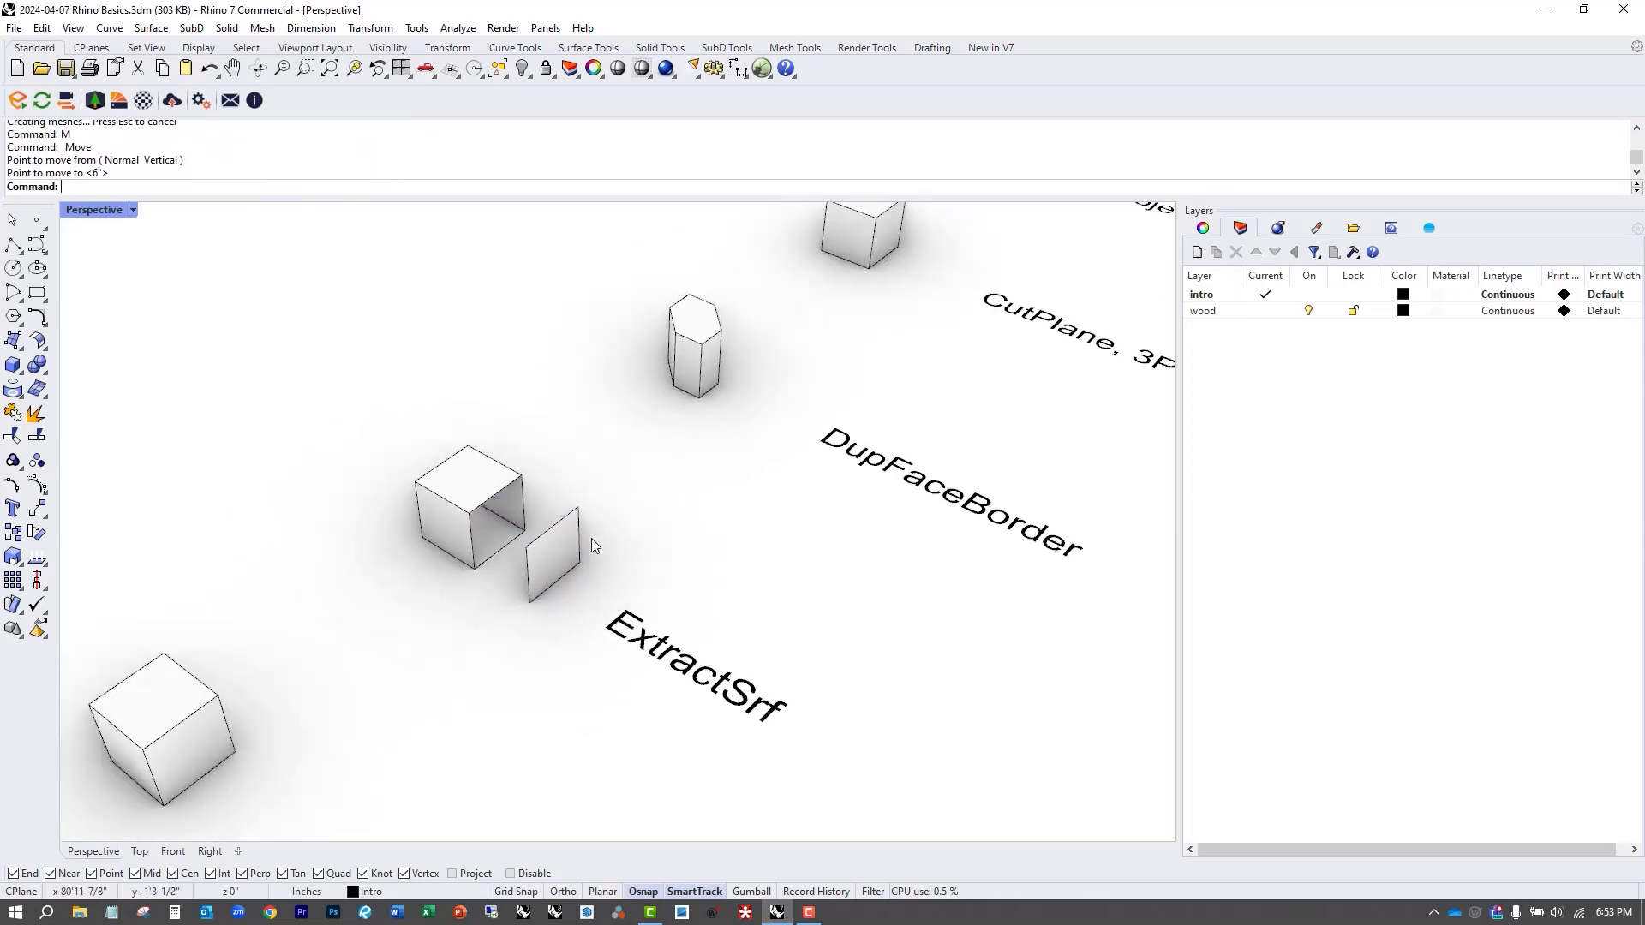
# Select the open box and the extracted surface in turn to inspect them, and undo both the move and the extraction.
pyautogui.moveTo(591, 538); pyautogui.dragTo(576, 569, button='right')
pyautogui.click(405, 512)
pyautogui.scroll(2, 470, 597)
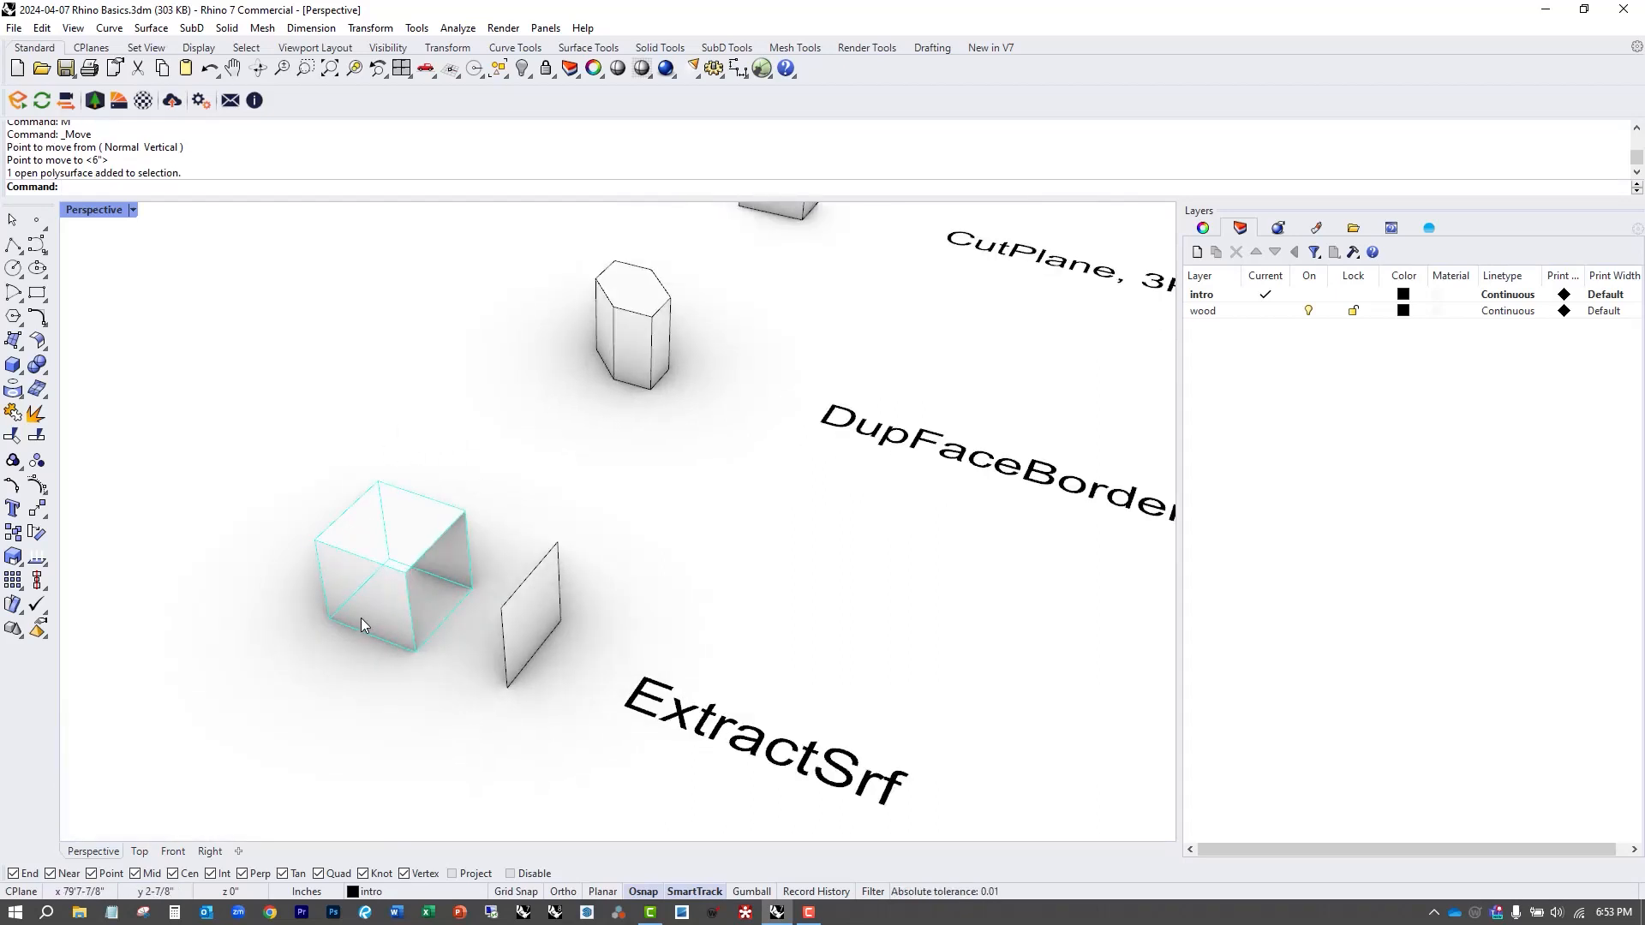
pyautogui.scroll(-2, 512, 657)
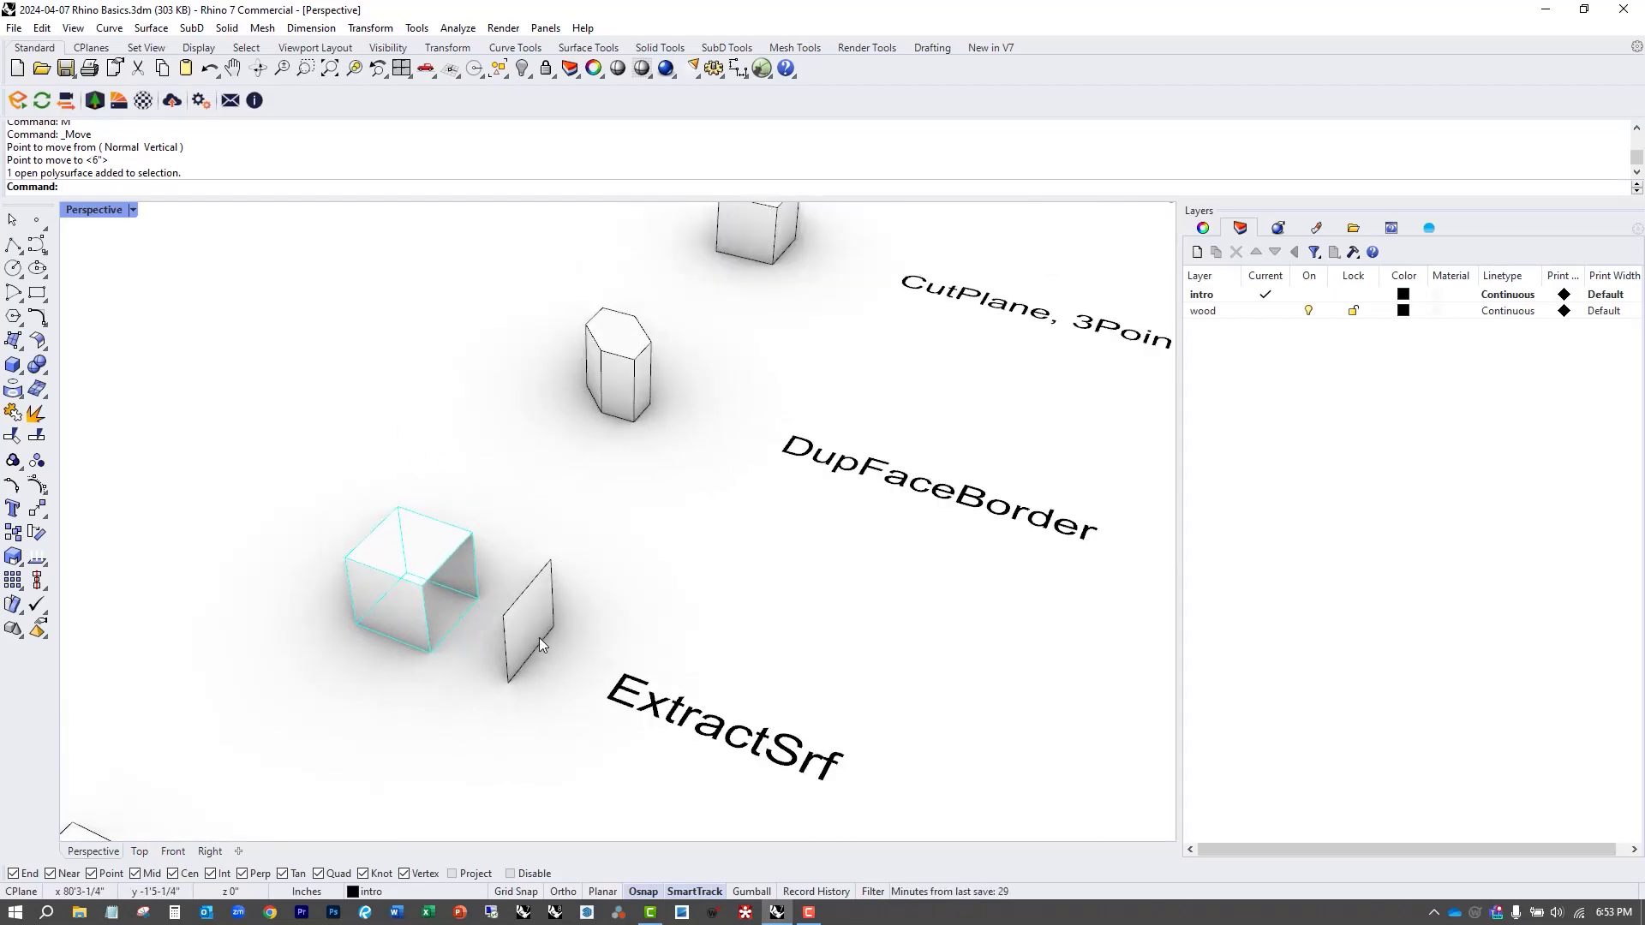
pyautogui.click(536, 635)
pyautogui.keyDown('shift'); pyautogui.moveTo(547, 679); pyautogui.dragTo(487, 646, button='right'); pyautogui.keyUp('shift')
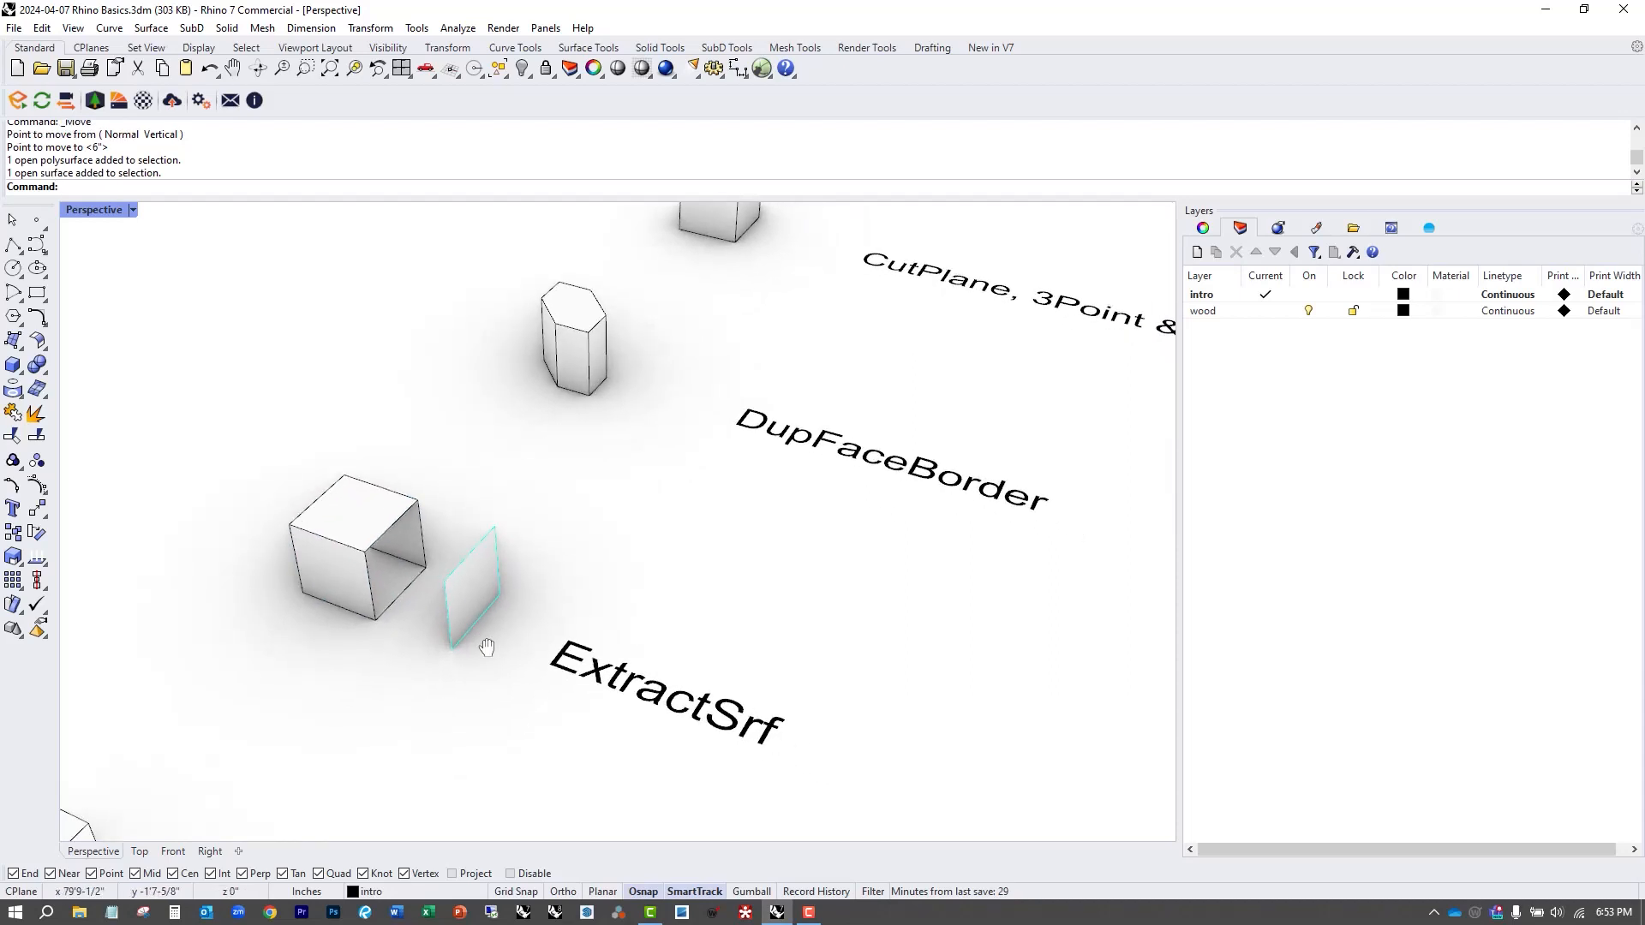
pyautogui.hotkey('ctrl', 'z')
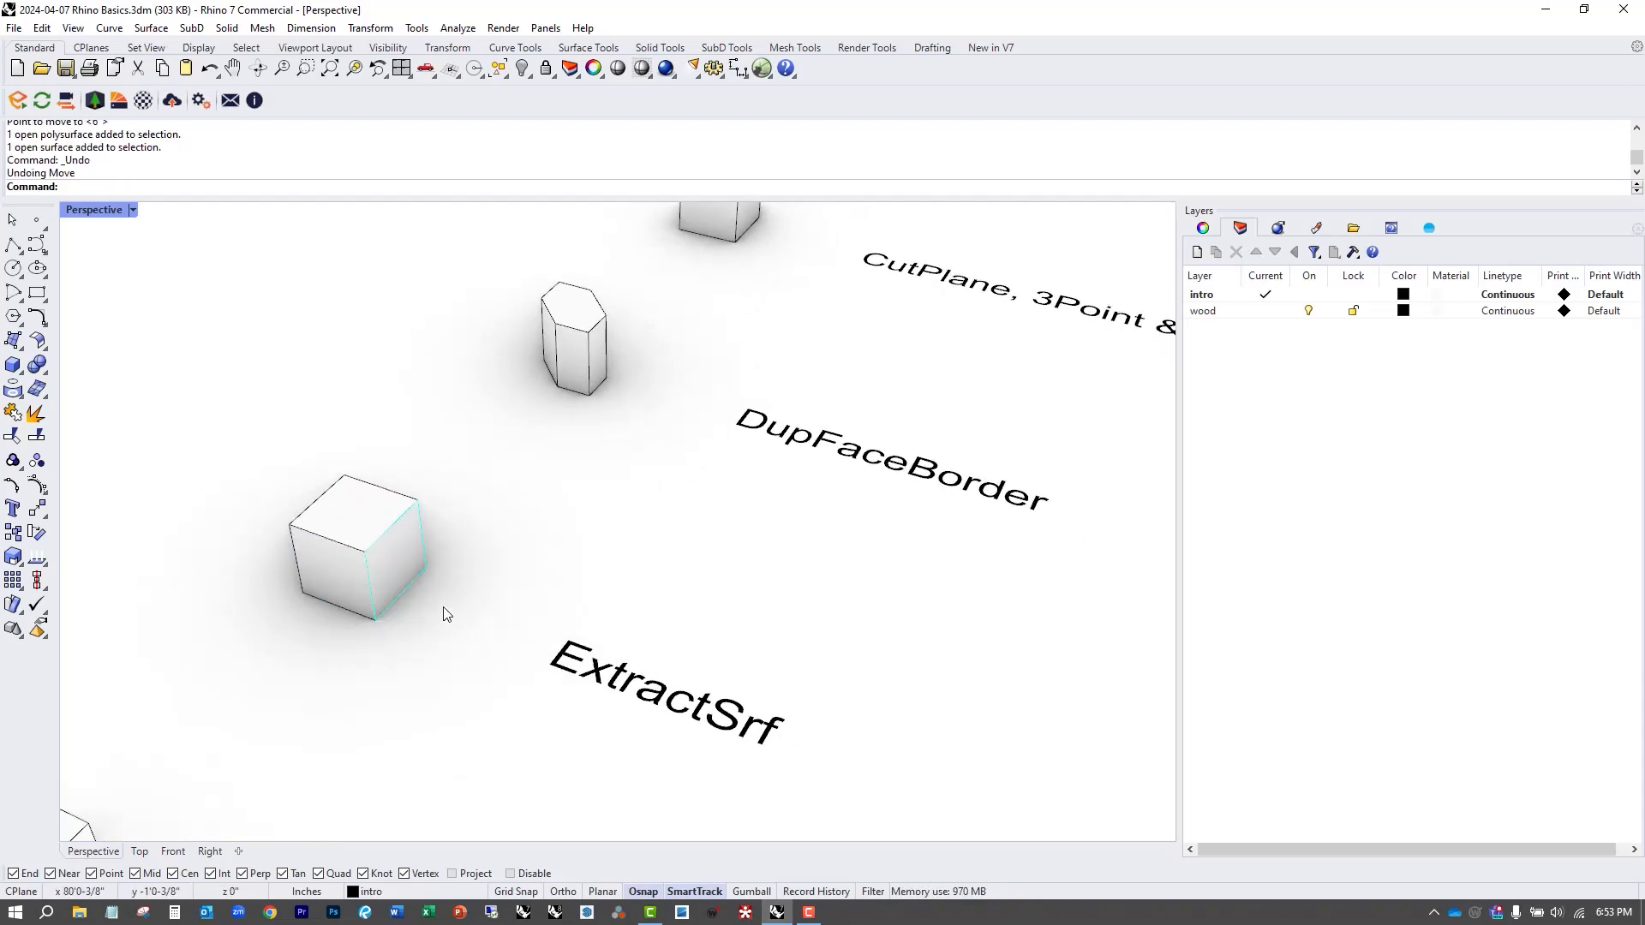
pyautogui.hotkey('ctrl', 'z')
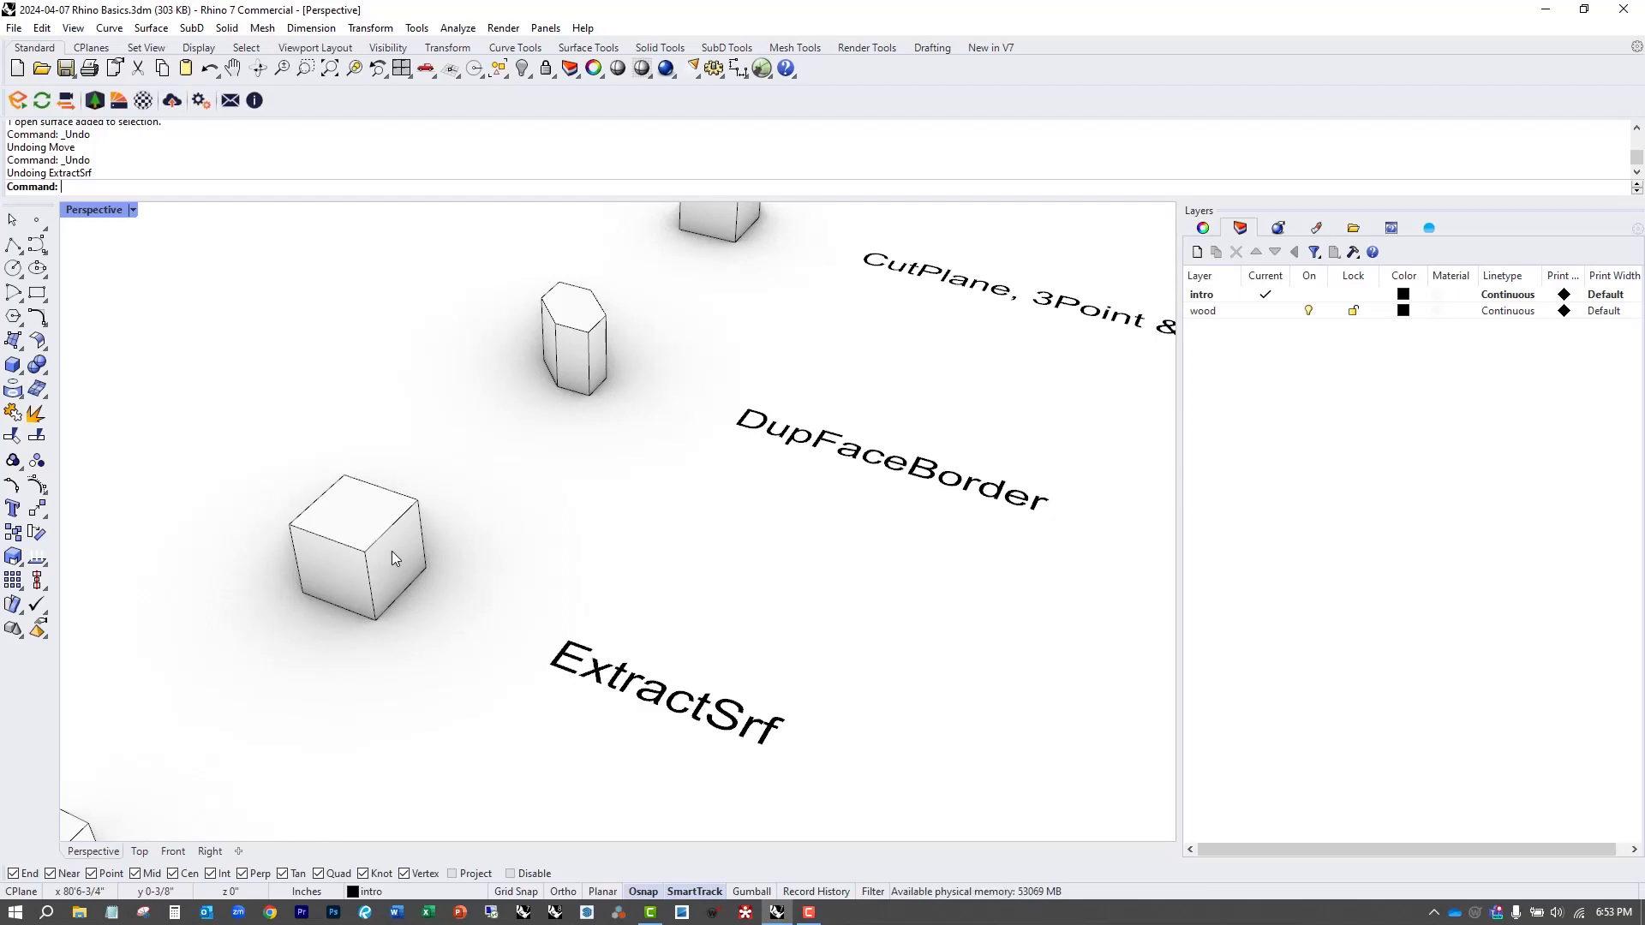
# Extract the box's side face with ExtractSrf and Copy=No, and undo the extraction.
pyautogui.write('EXTR')
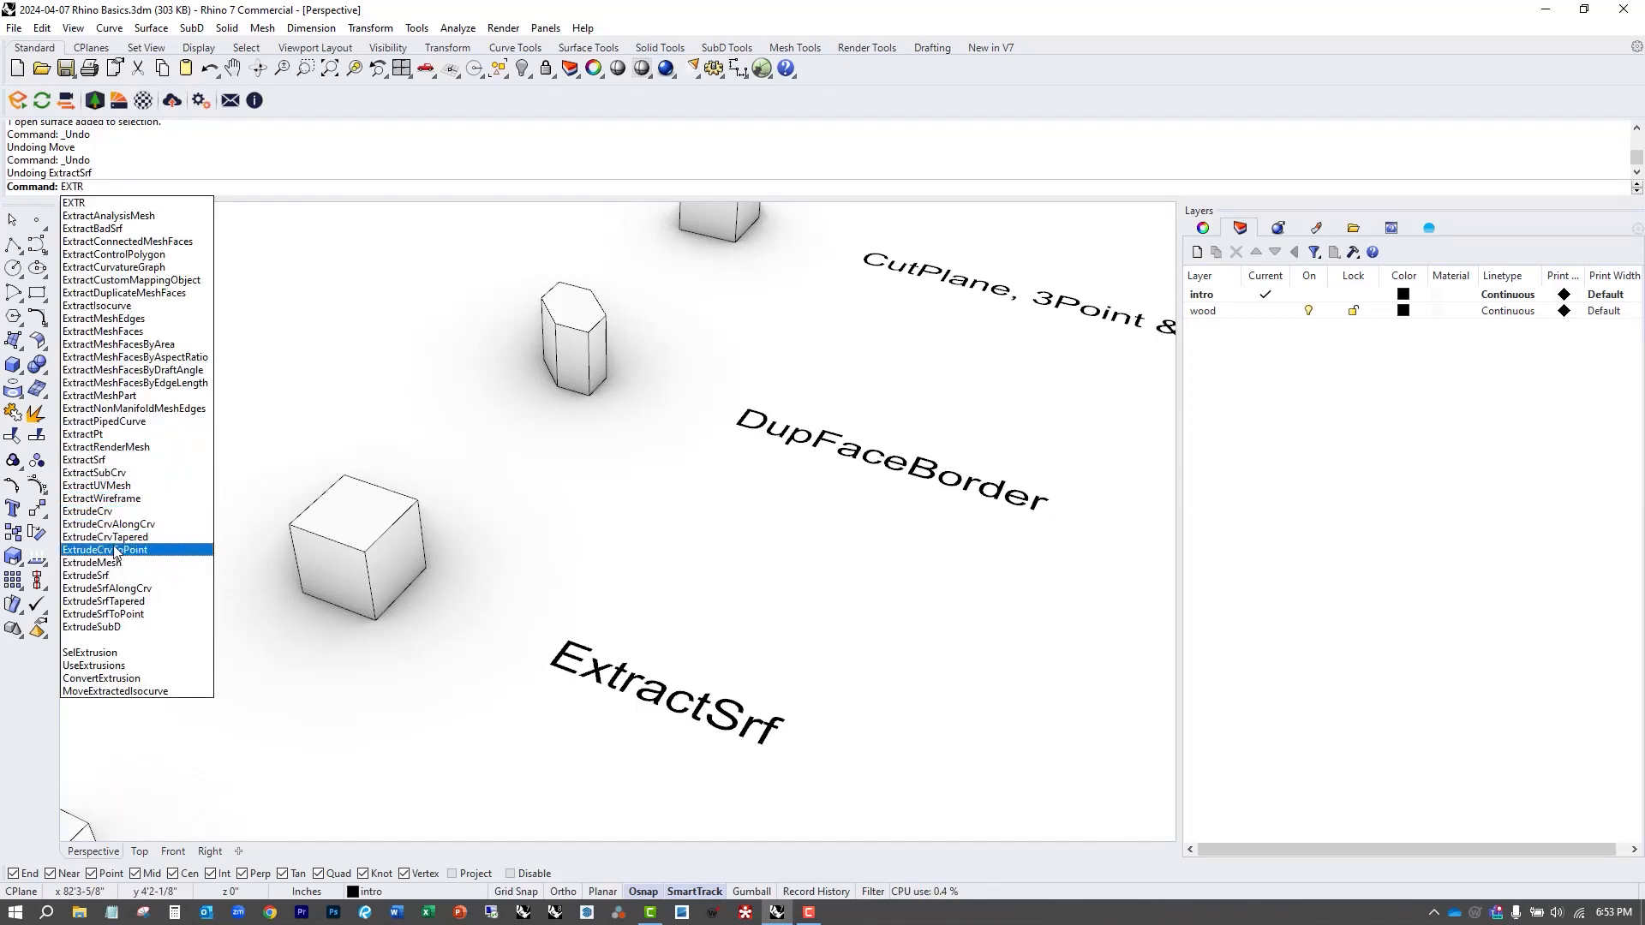
pyautogui.click(86, 460)
pyautogui.click(353, 582)
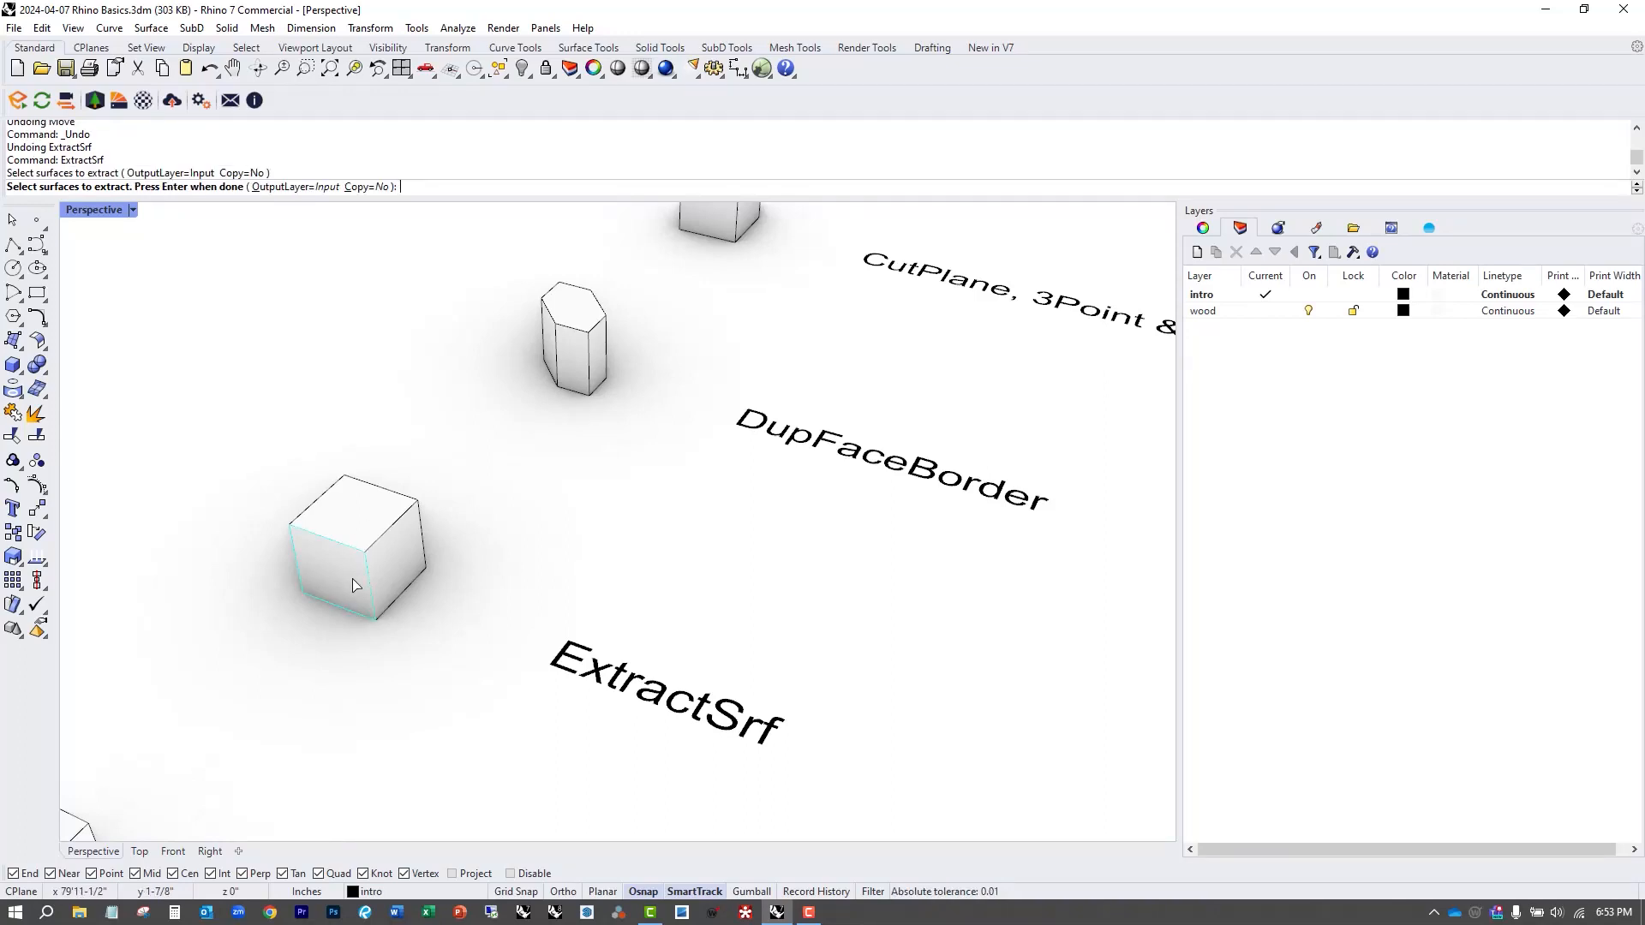
pyautogui.press('Return')
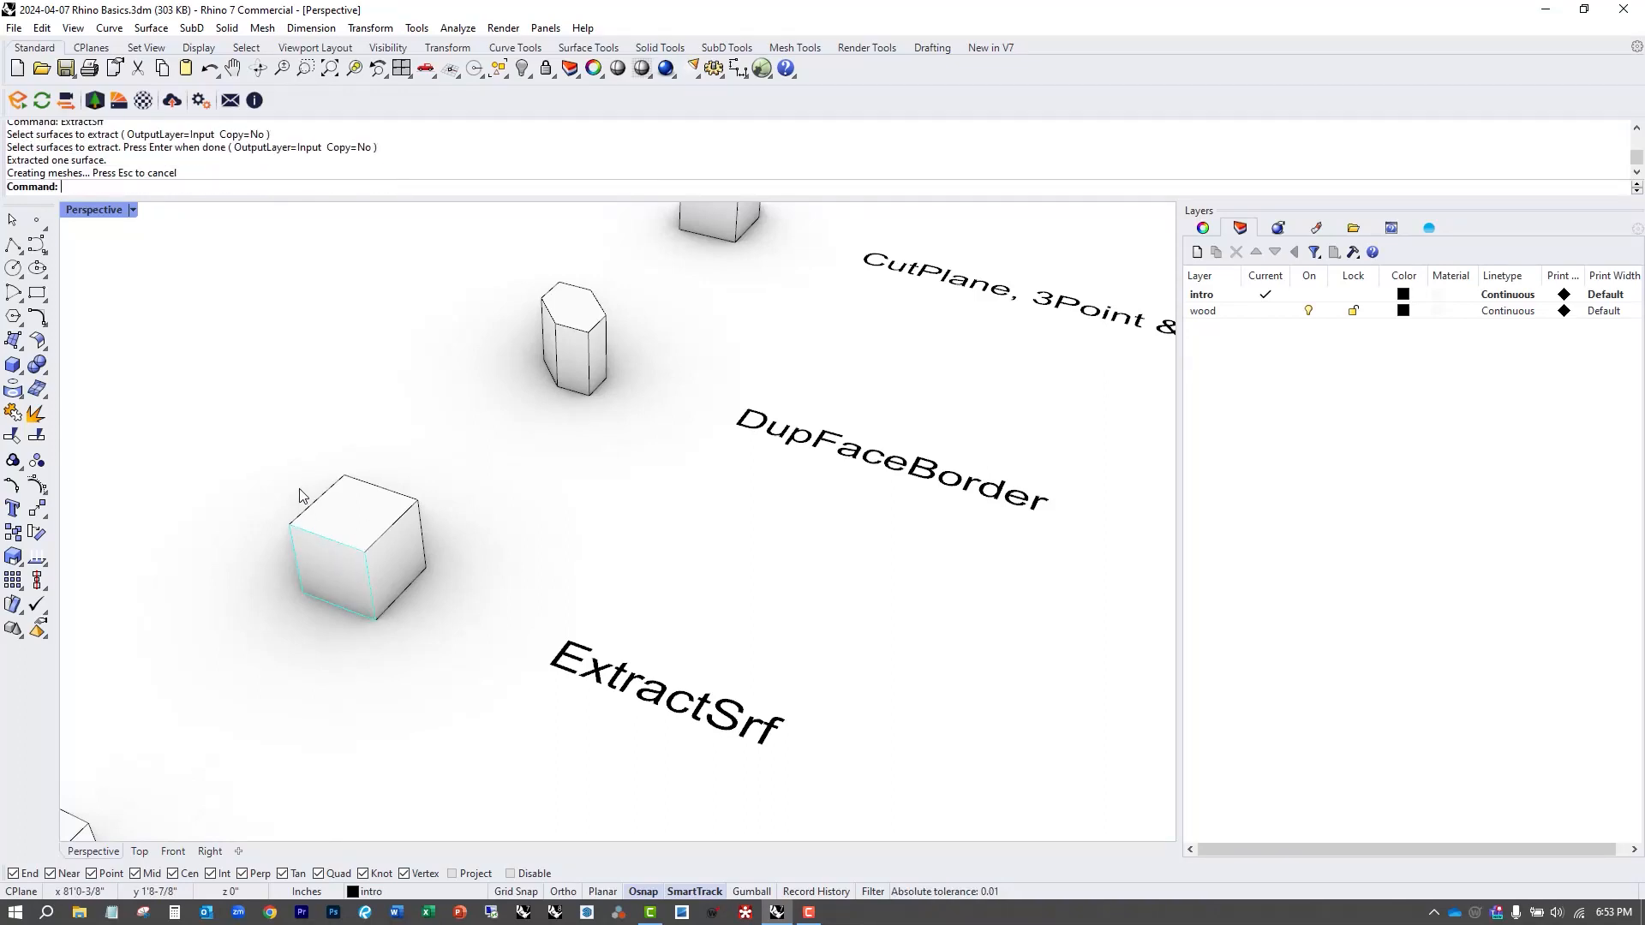
pyautogui.hotkey('ctrl', 'z')
# Extract the same side face of the box with ExtractSrf, using OutputLayer=Input and Copy=Yes.
pyautogui.press('Return')
pyautogui.click(255, 187)
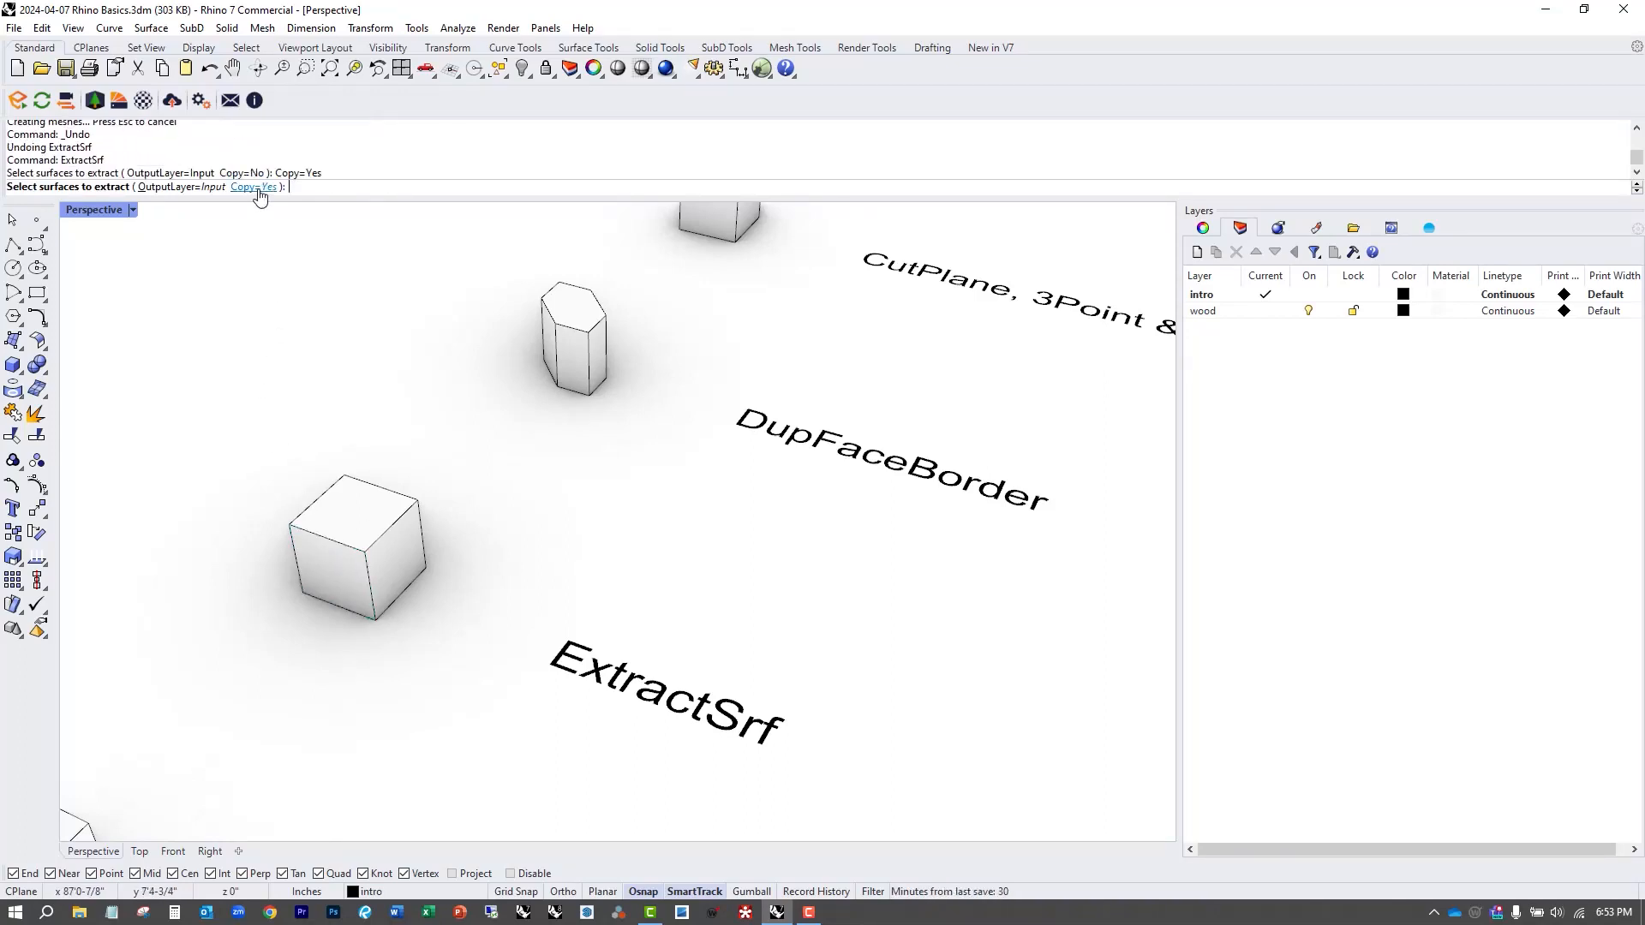
pyautogui.click(327, 555)
pyautogui.press('Return')
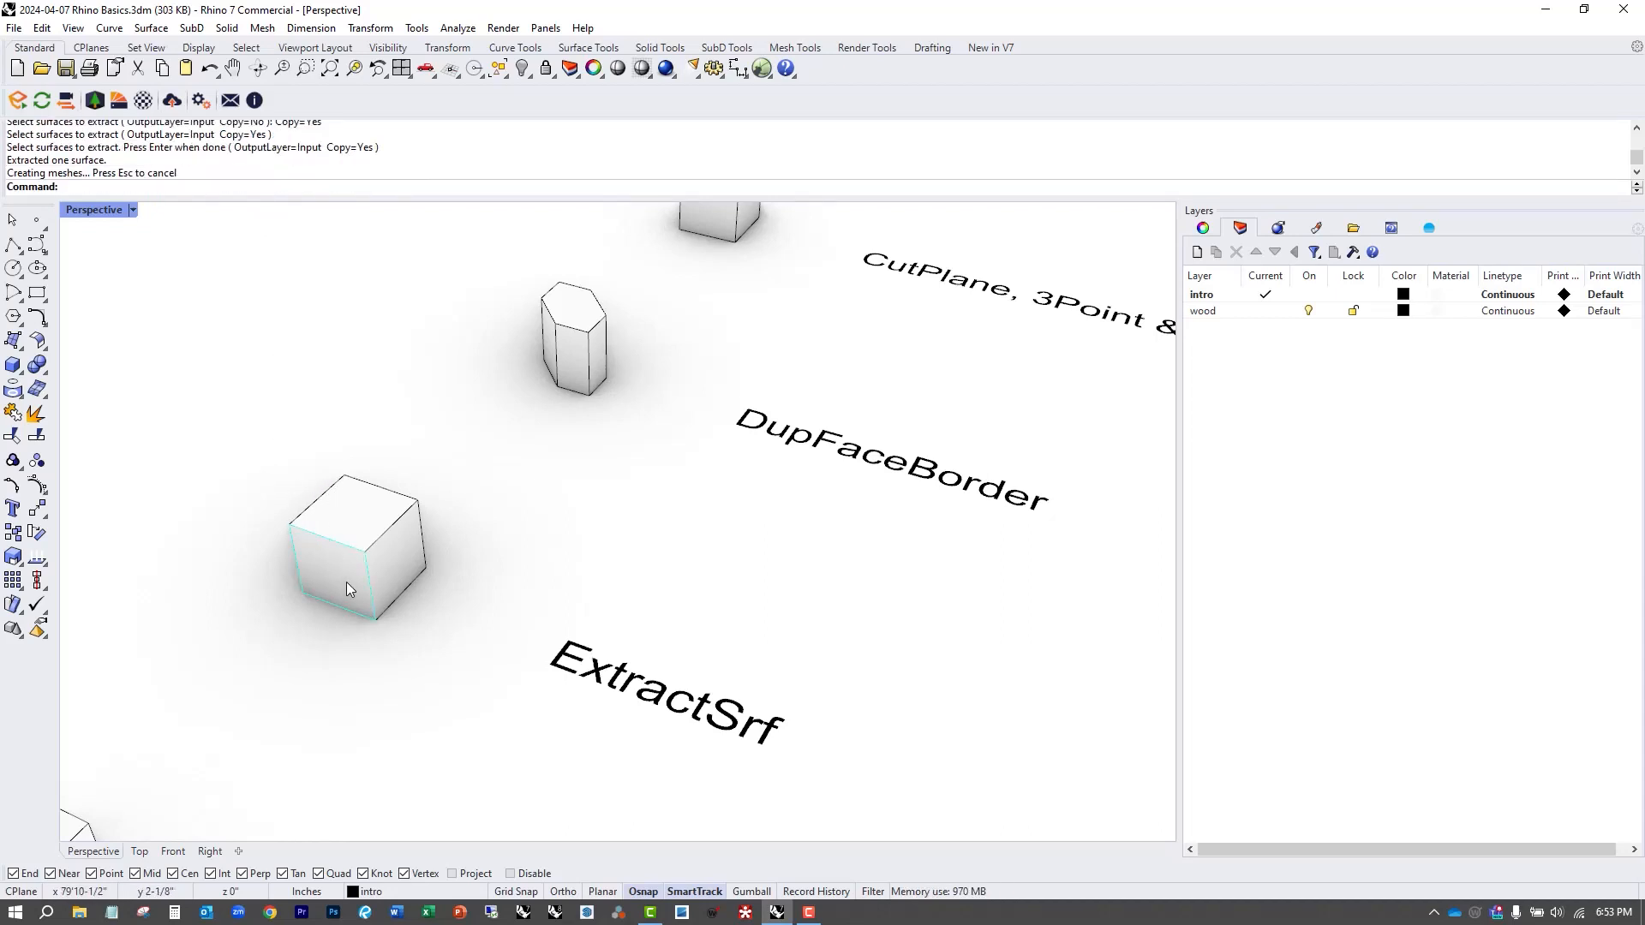
# Move the copied face 1'-0" straight out from the box, using the corners of its top edge as reference points.
pyautogui.write('m')
pyautogui.press('Return')
pyautogui.click(345, 477)
pyautogui.click(285, 527)
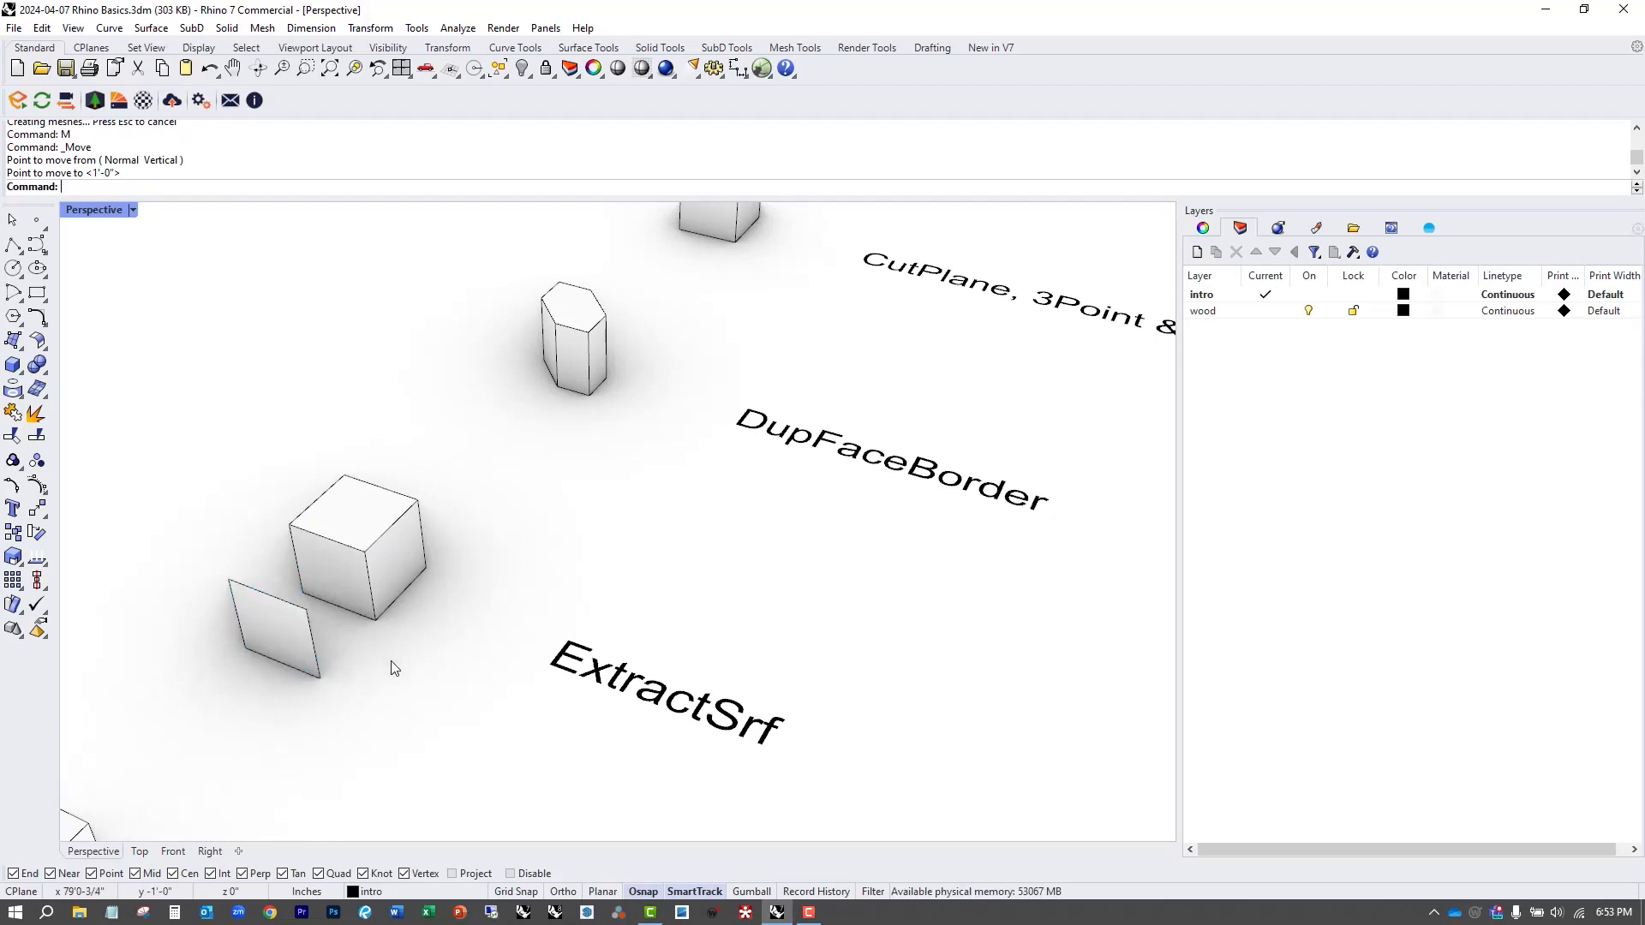
# Select the moved surface and the intact box in turn to inspect them, and clear the selection.
pyautogui.moveTo(394, 668); pyautogui.dragTo(309, 617, button='right')
pyautogui.click(301, 612)
pyautogui.click(353, 557)
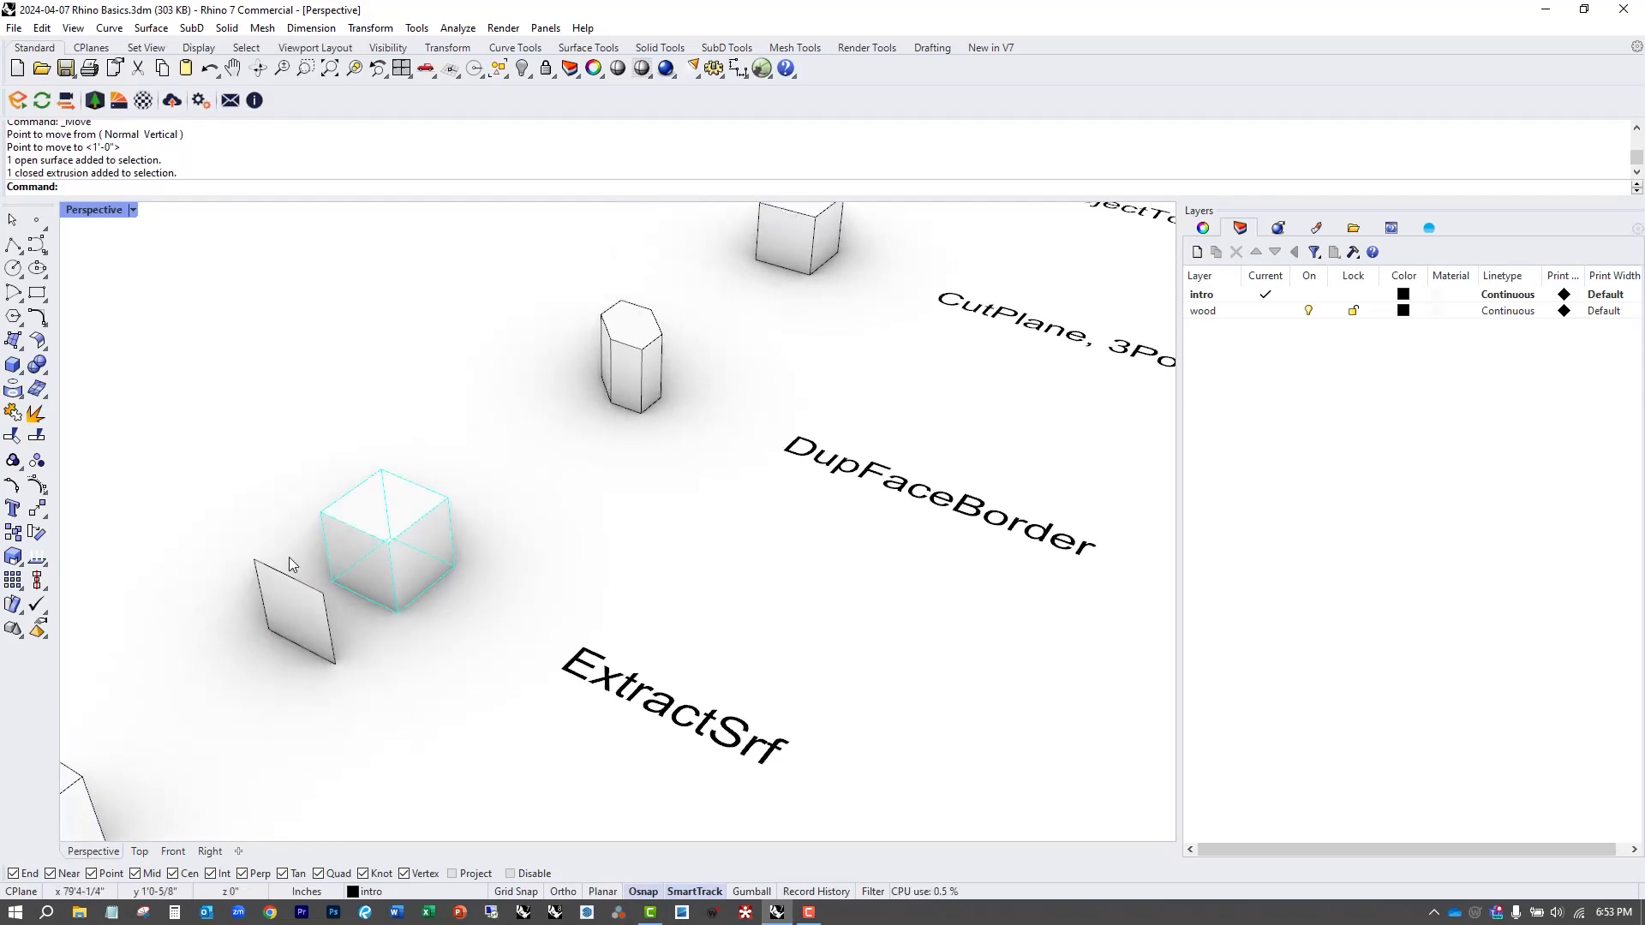
pyautogui.click(281, 514)
# Trace a closed polyline around the corners of one wide side face of the hexagonal prism at the DupFaceBorder label.
pyautogui.scroll(-3, 368, 644)
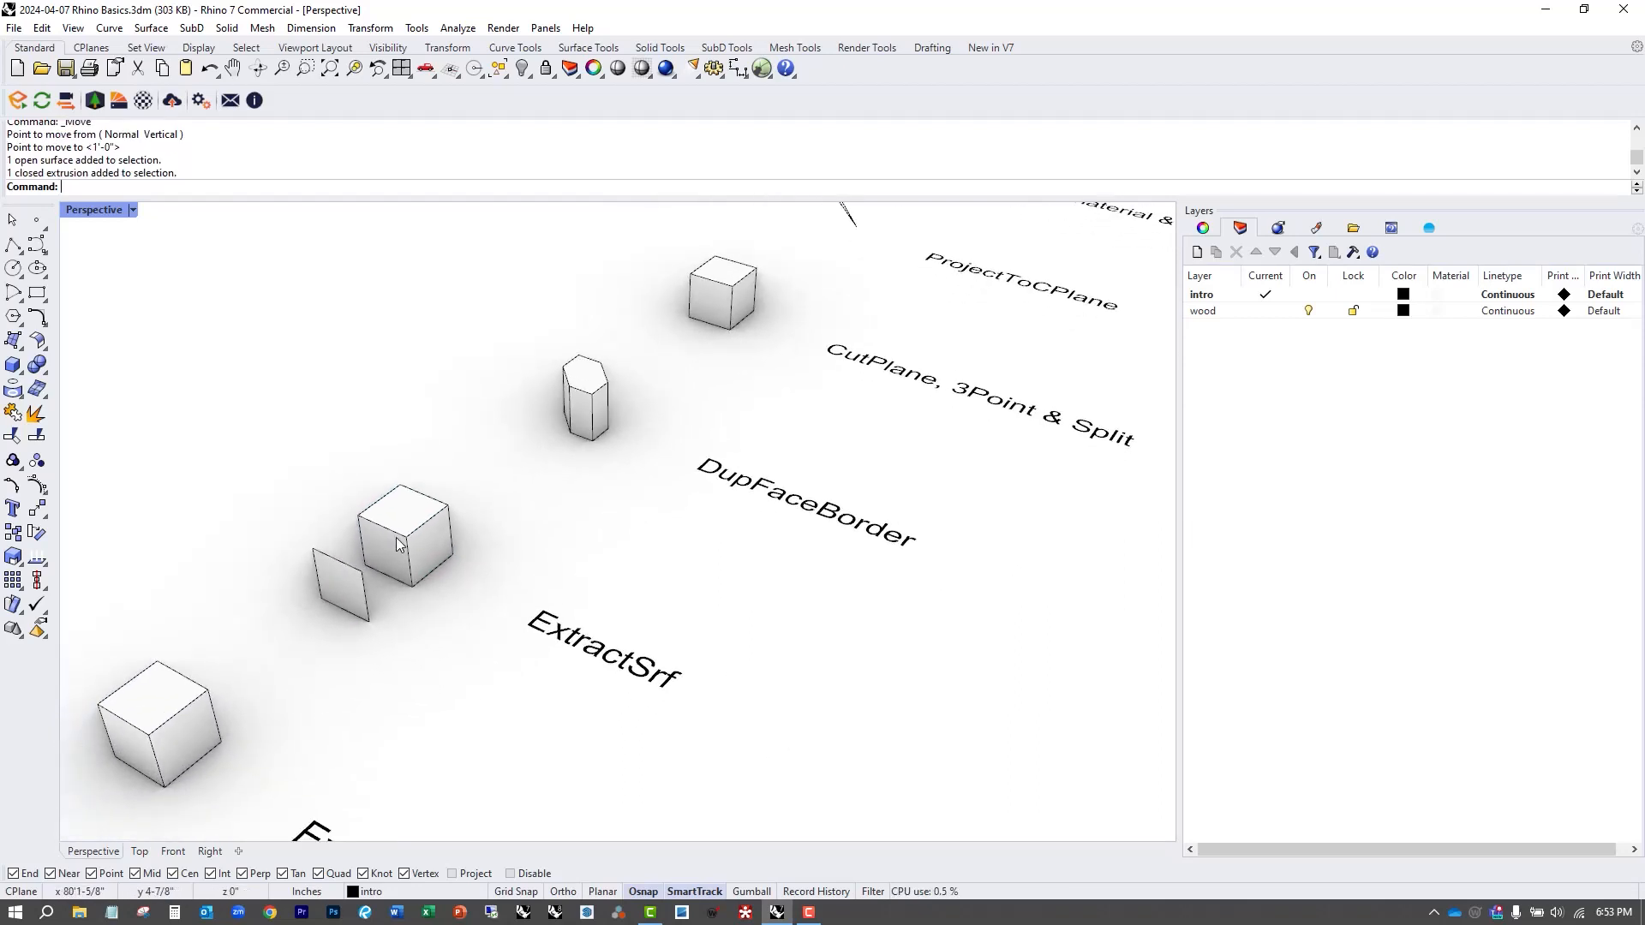
pyautogui.keyDown('shift'); pyautogui.moveTo(579, 626); pyautogui.dragTo(480, 664, button='right'); pyautogui.keyUp('shift')
pyautogui.moveTo(479, 664); pyautogui.dragTo(545, 663, button='right')
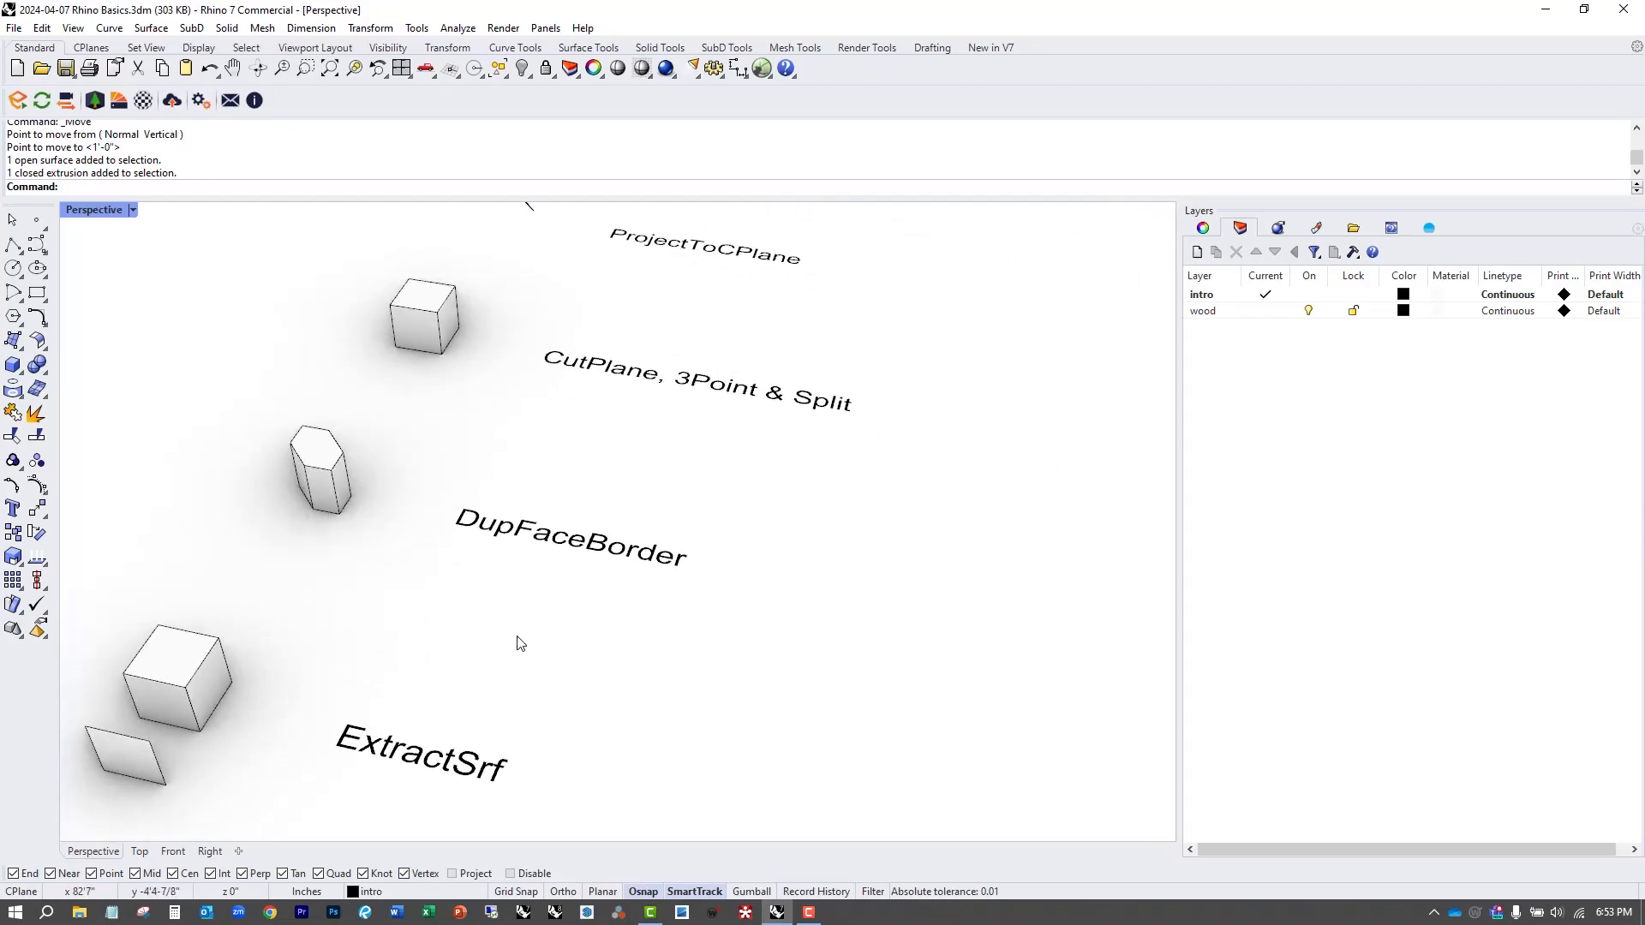
pyautogui.scroll(-1, 517, 636)
pyautogui.write('Z')
pyautogui.press('Return')
pyautogui.moveTo(286, 414); pyautogui.dragTo(466, 543)
pyautogui.moveTo(587, 654); pyautogui.dragTo(576, 609, button='right')
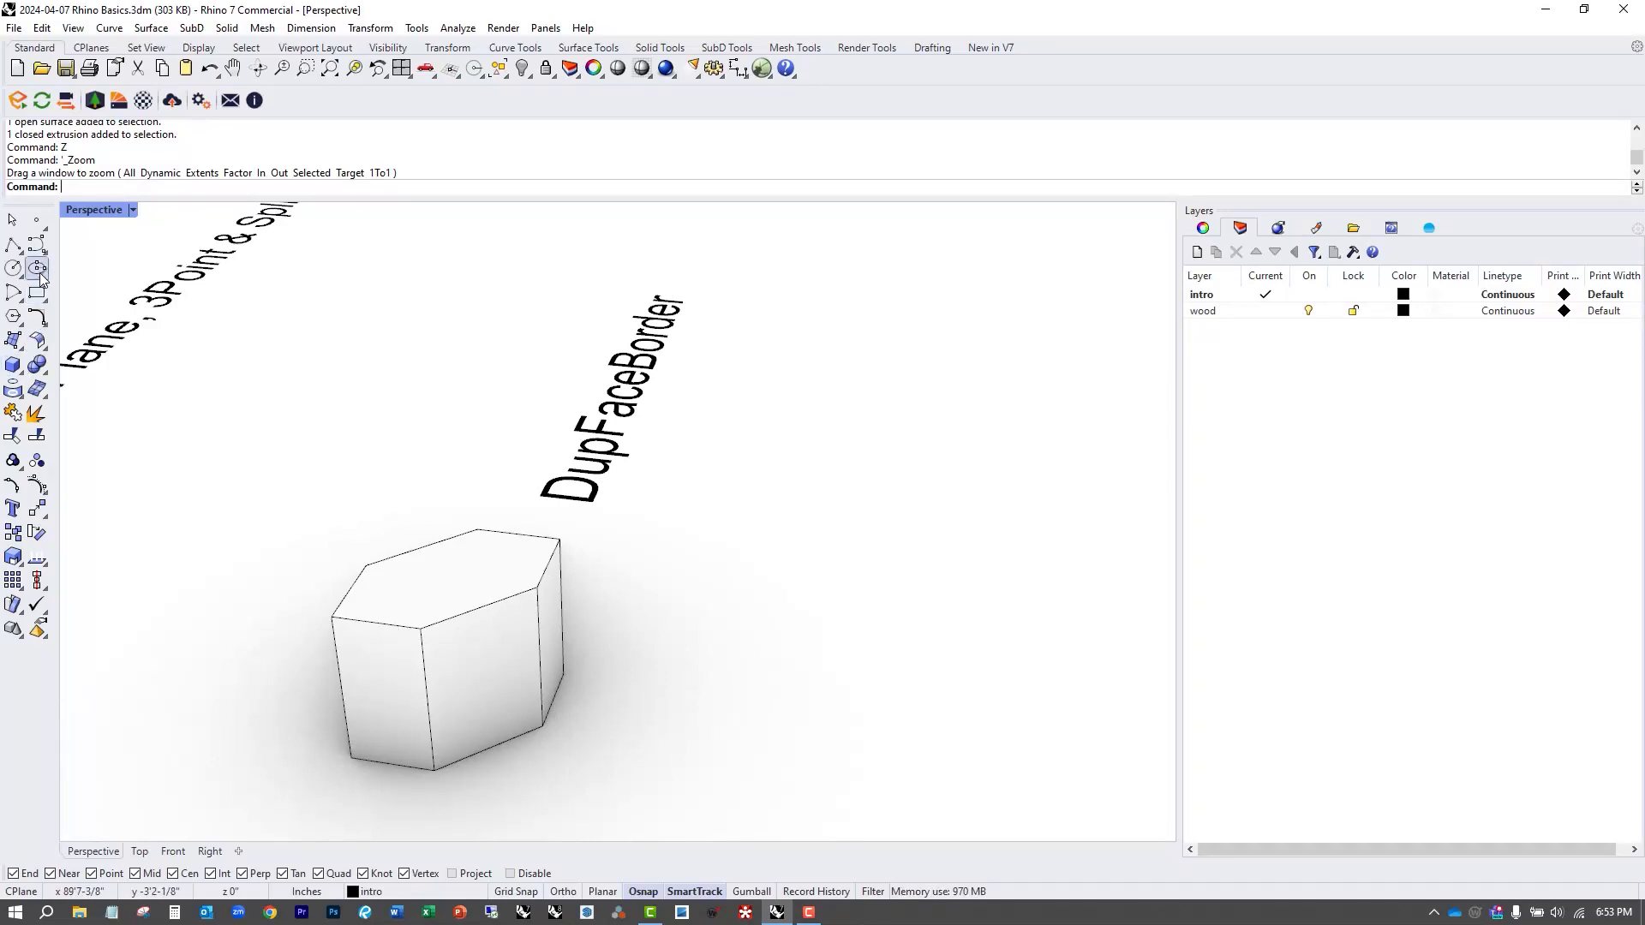
pyautogui.click(13, 246)
pyautogui.click(420, 628)
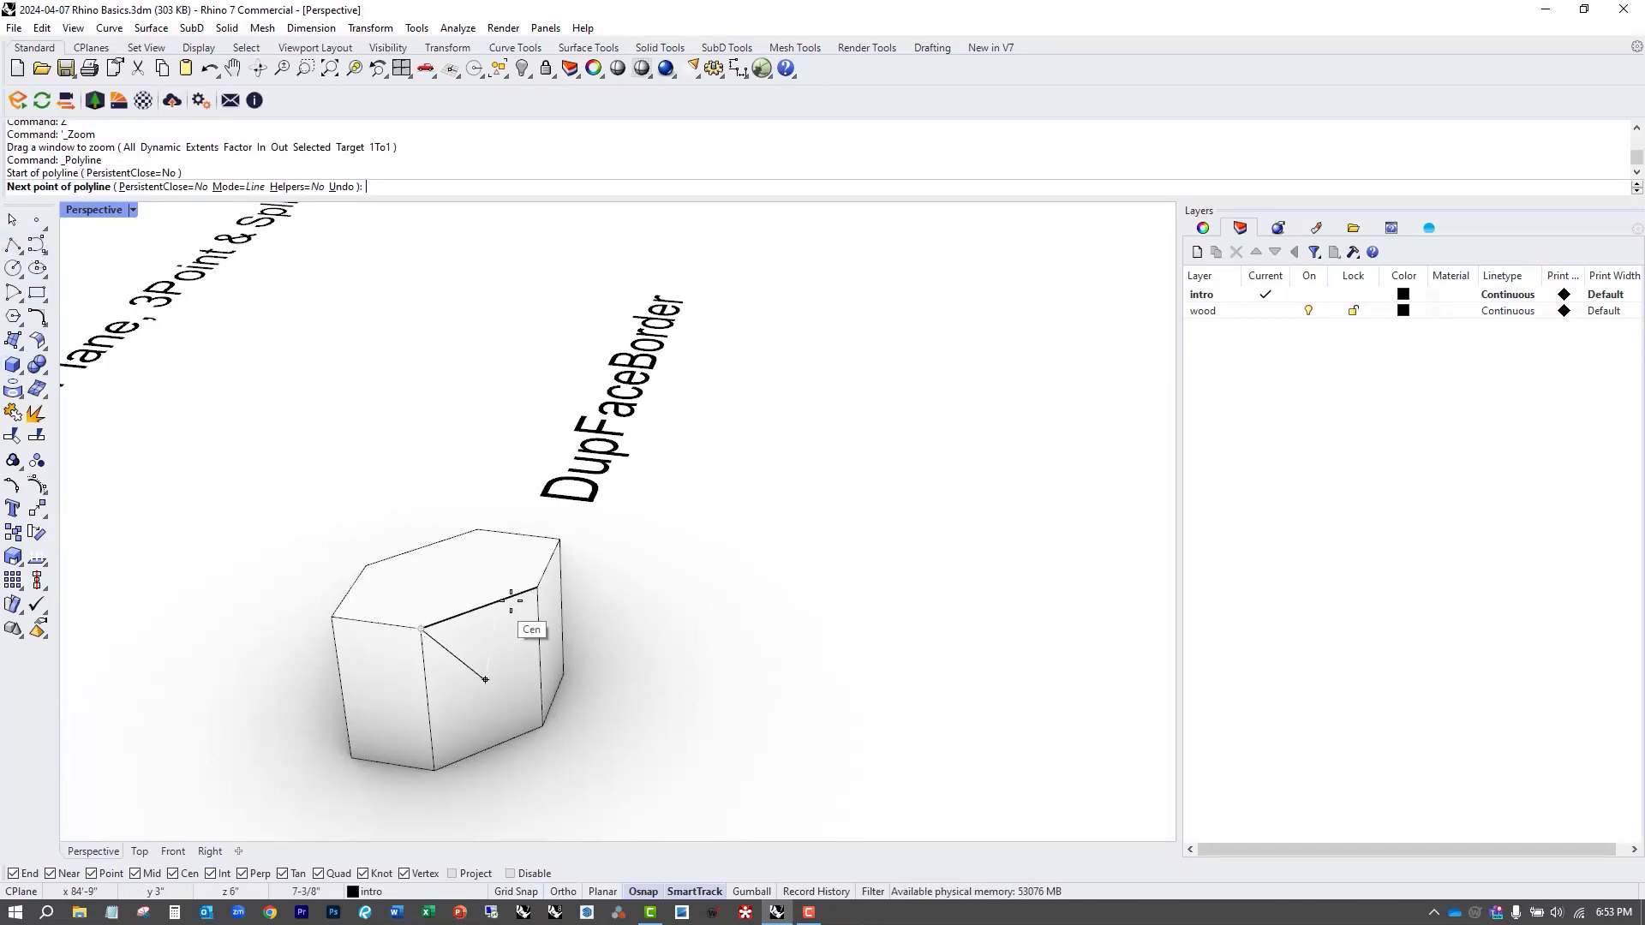
pyautogui.click(538, 587)
pyautogui.click(542, 726)
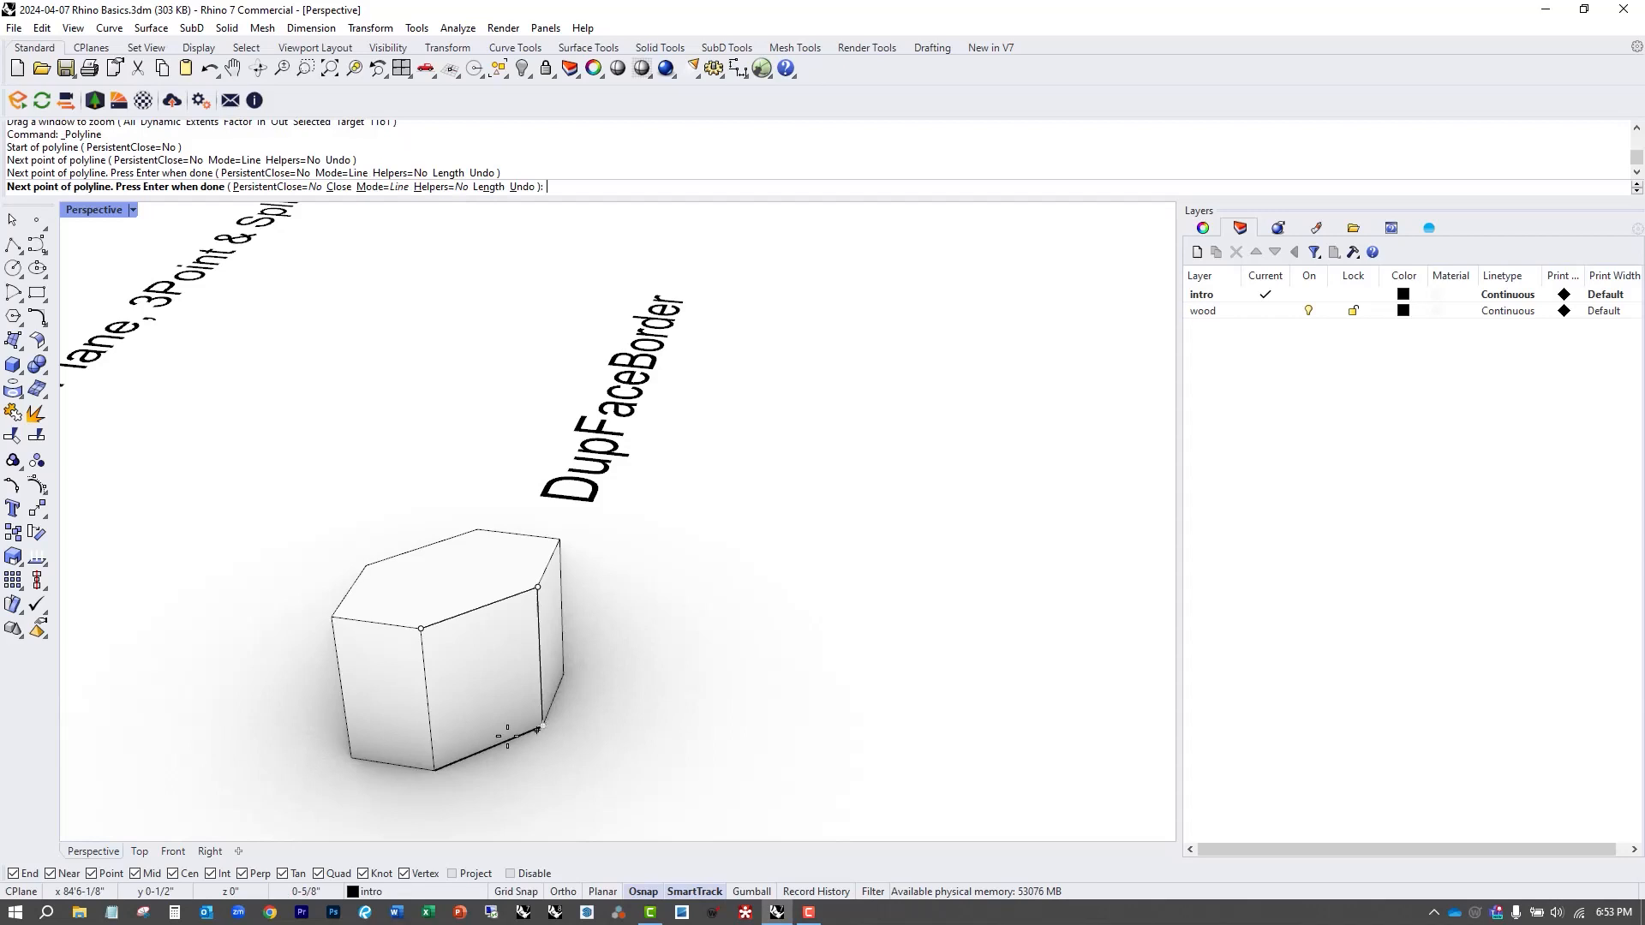
pyautogui.click(434, 768)
pyautogui.press('Return')
# Select the traced curve rather than the polysurface and move it about 1'-5 1/8" away from the prism.
pyautogui.click(423, 649)
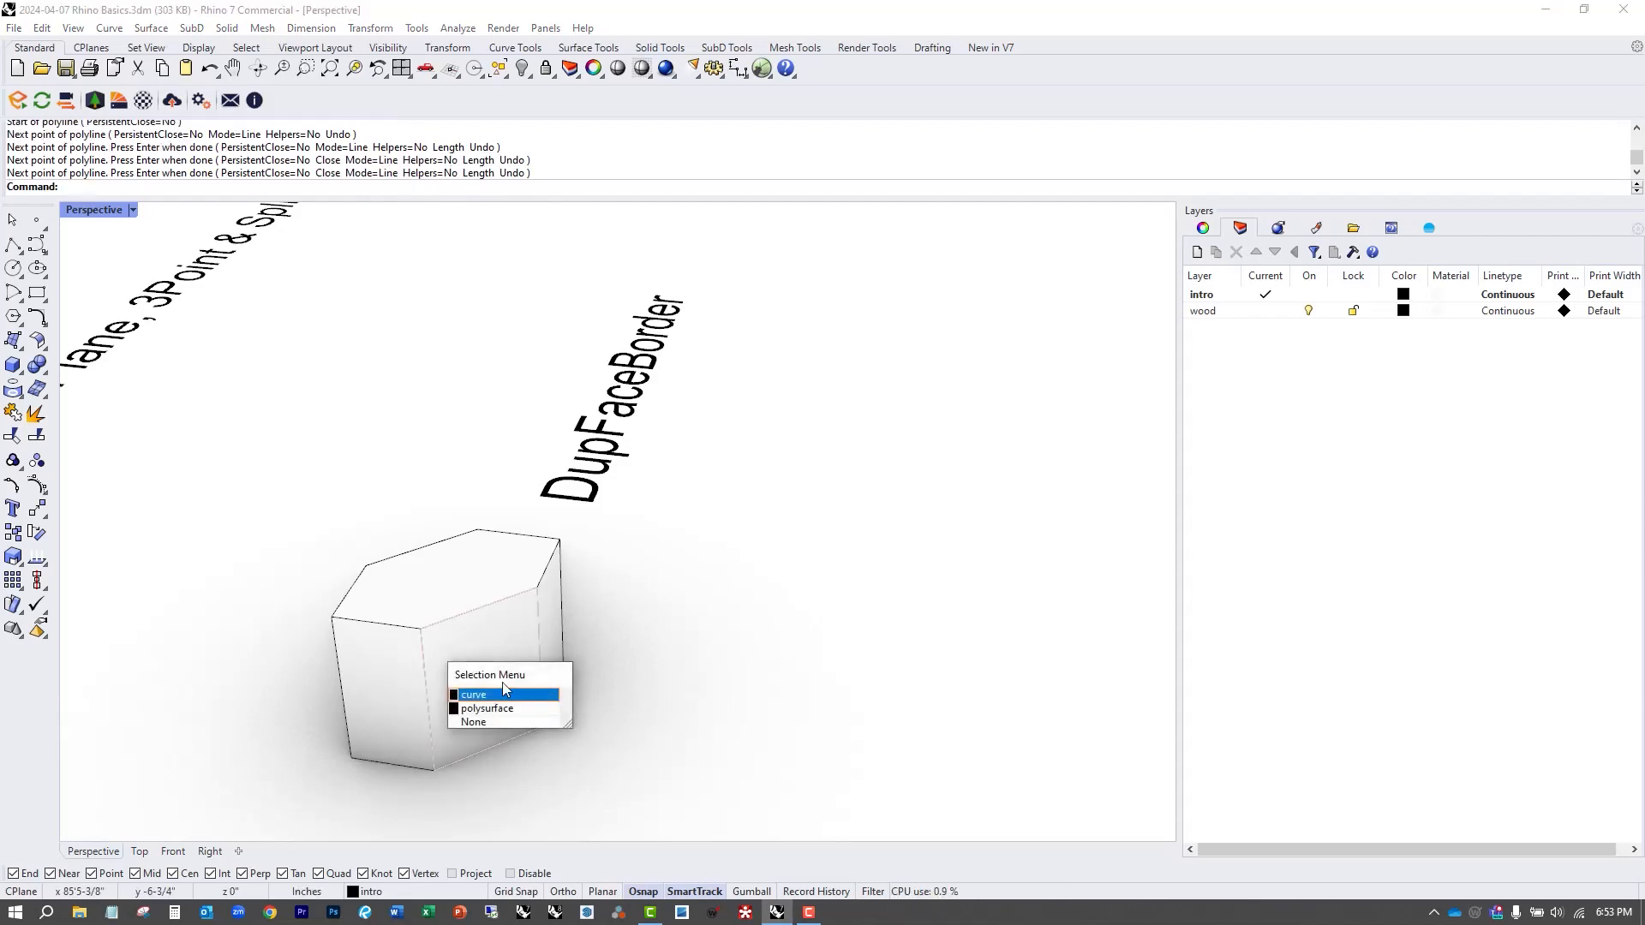
pyautogui.click(510, 687)
pyautogui.write('m')
pyautogui.press('Return')
pyautogui.click(538, 586)
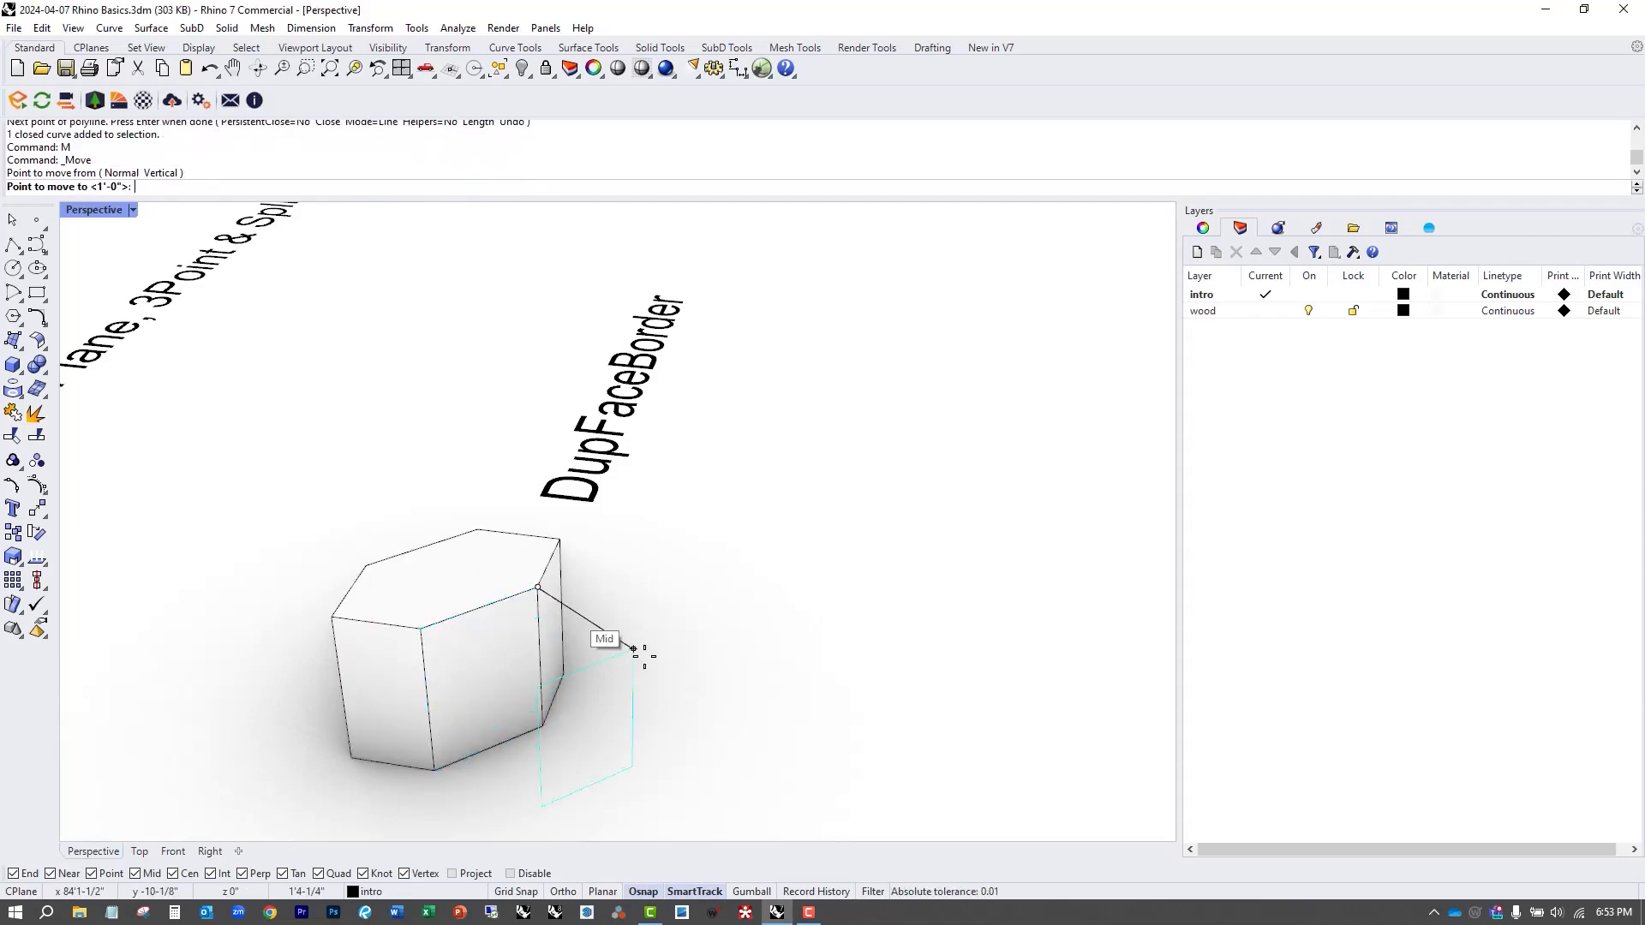
pyautogui.click(671, 661)
# Show the viewport in wireframe and move the traced curve vertically upward by about 1'-3 1/4".
pyautogui.scroll(-3, 671, 659)
pyautogui.moveTo(694, 664); pyautogui.dragTo(622, 643, button='right')
pyautogui.write('w')
pyautogui.press('Return')
pyautogui.click(615, 636)
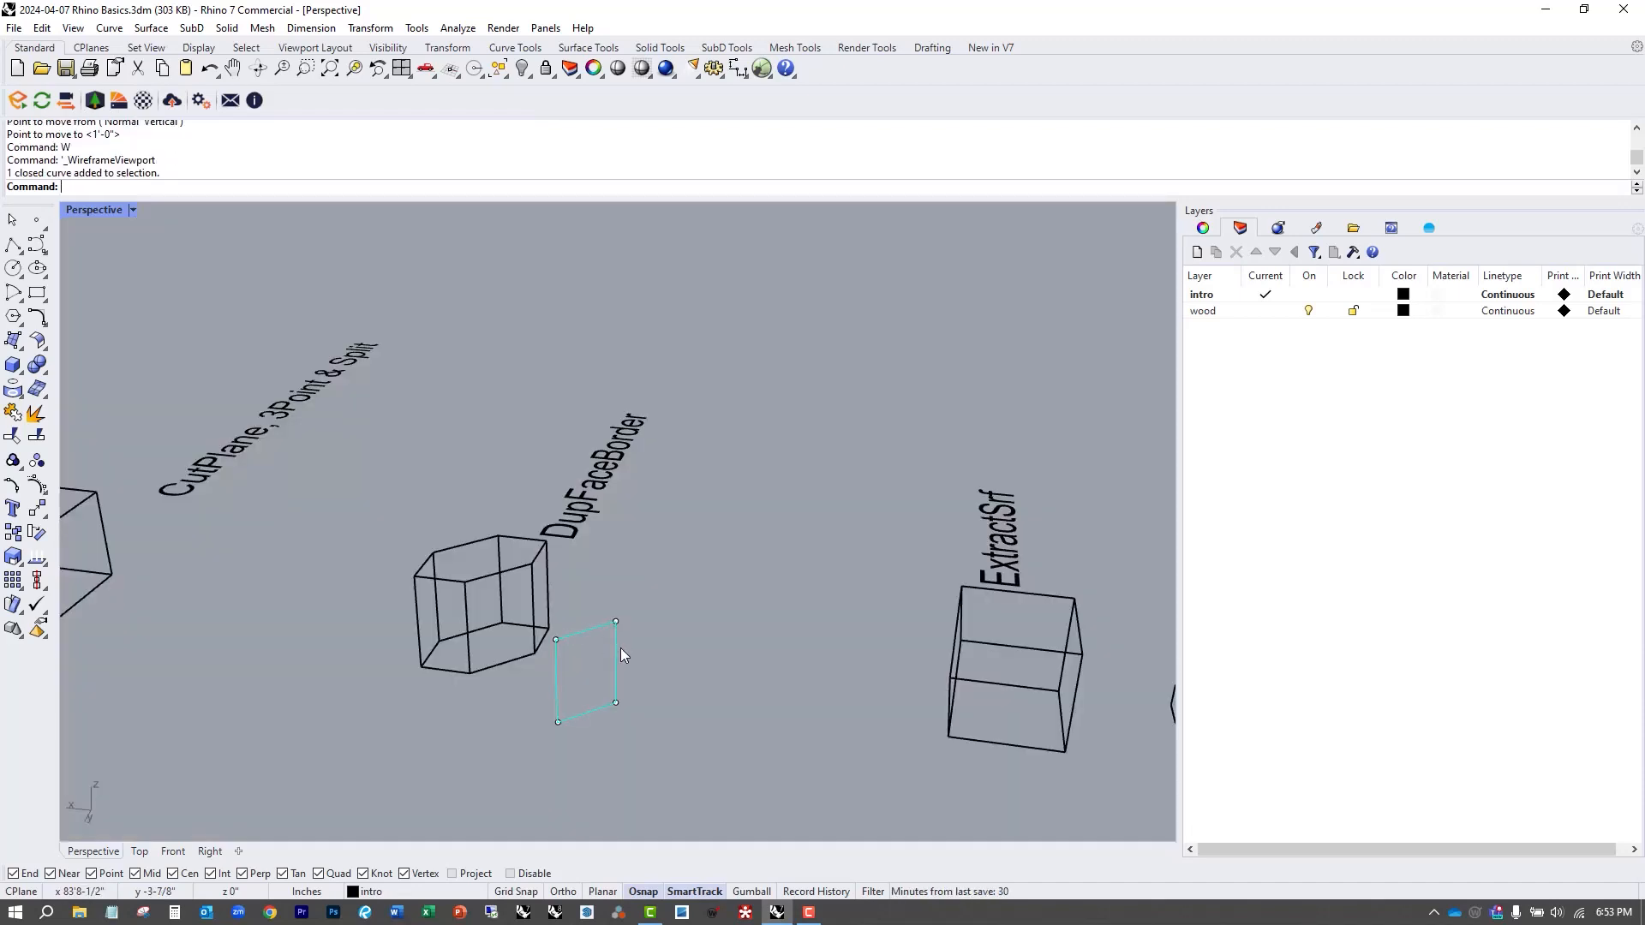
pyautogui.write('m')
pyautogui.press('Return')
pyautogui.write('v')
pyautogui.press('Return')
pyautogui.click(617, 704)
pyautogui.click(622, 597)
# Return the viewport to Rendered display and delete the traced curve beside the hexagonal prism.
pyautogui.write('r')
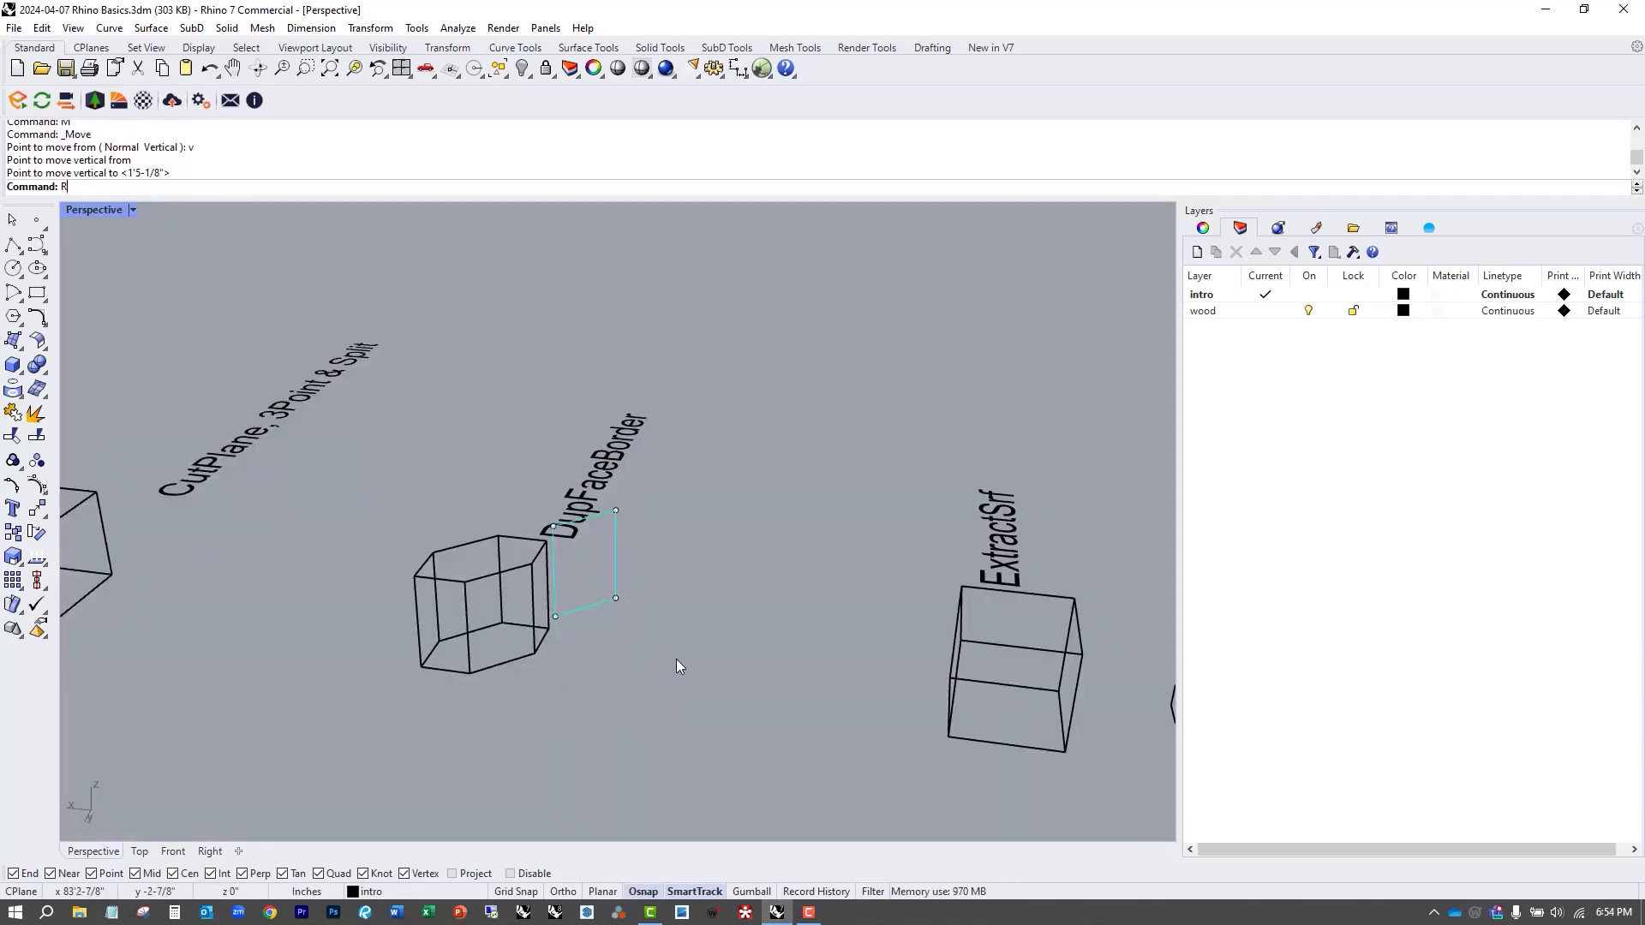
pyautogui.press('Return')
pyautogui.moveTo(678, 665); pyautogui.dragTo(485, 684, button='right')
pyautogui.press('Escape')
pyautogui.click(560, 630)
pyautogui.write('e')
pyautogui.press('Return')
# Duplicate the borders of the hexagonal prism's top face and one side face with DupFaceBorder, keeping OutputLayer=Current.
pyautogui.write('DFB')
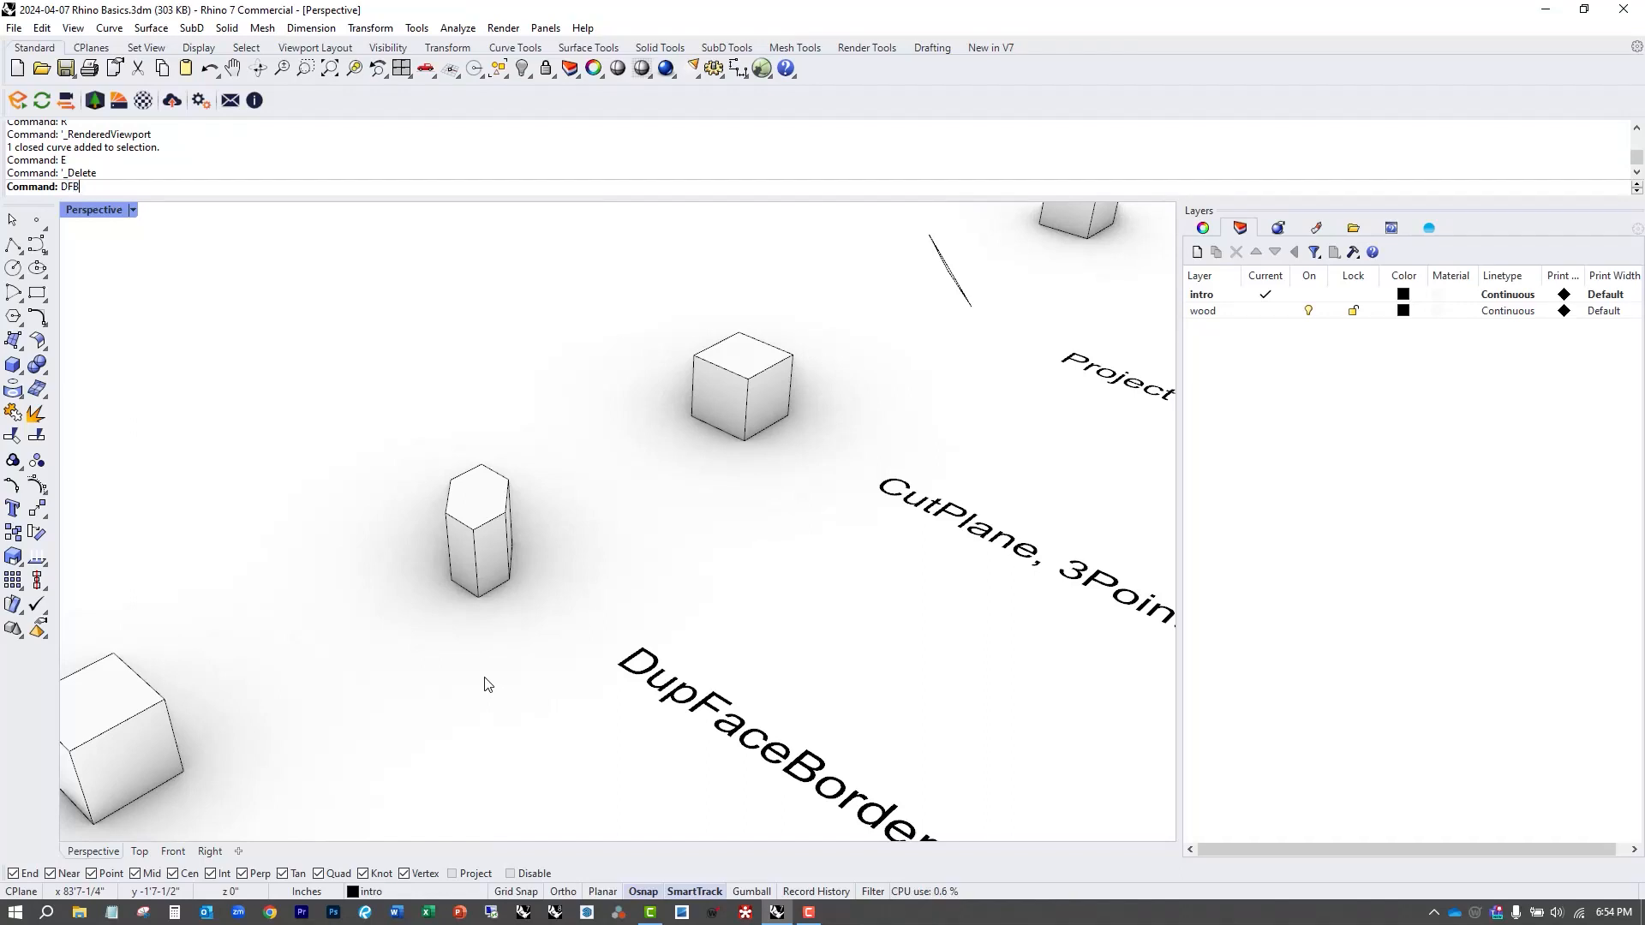
pyautogui.press('Return')
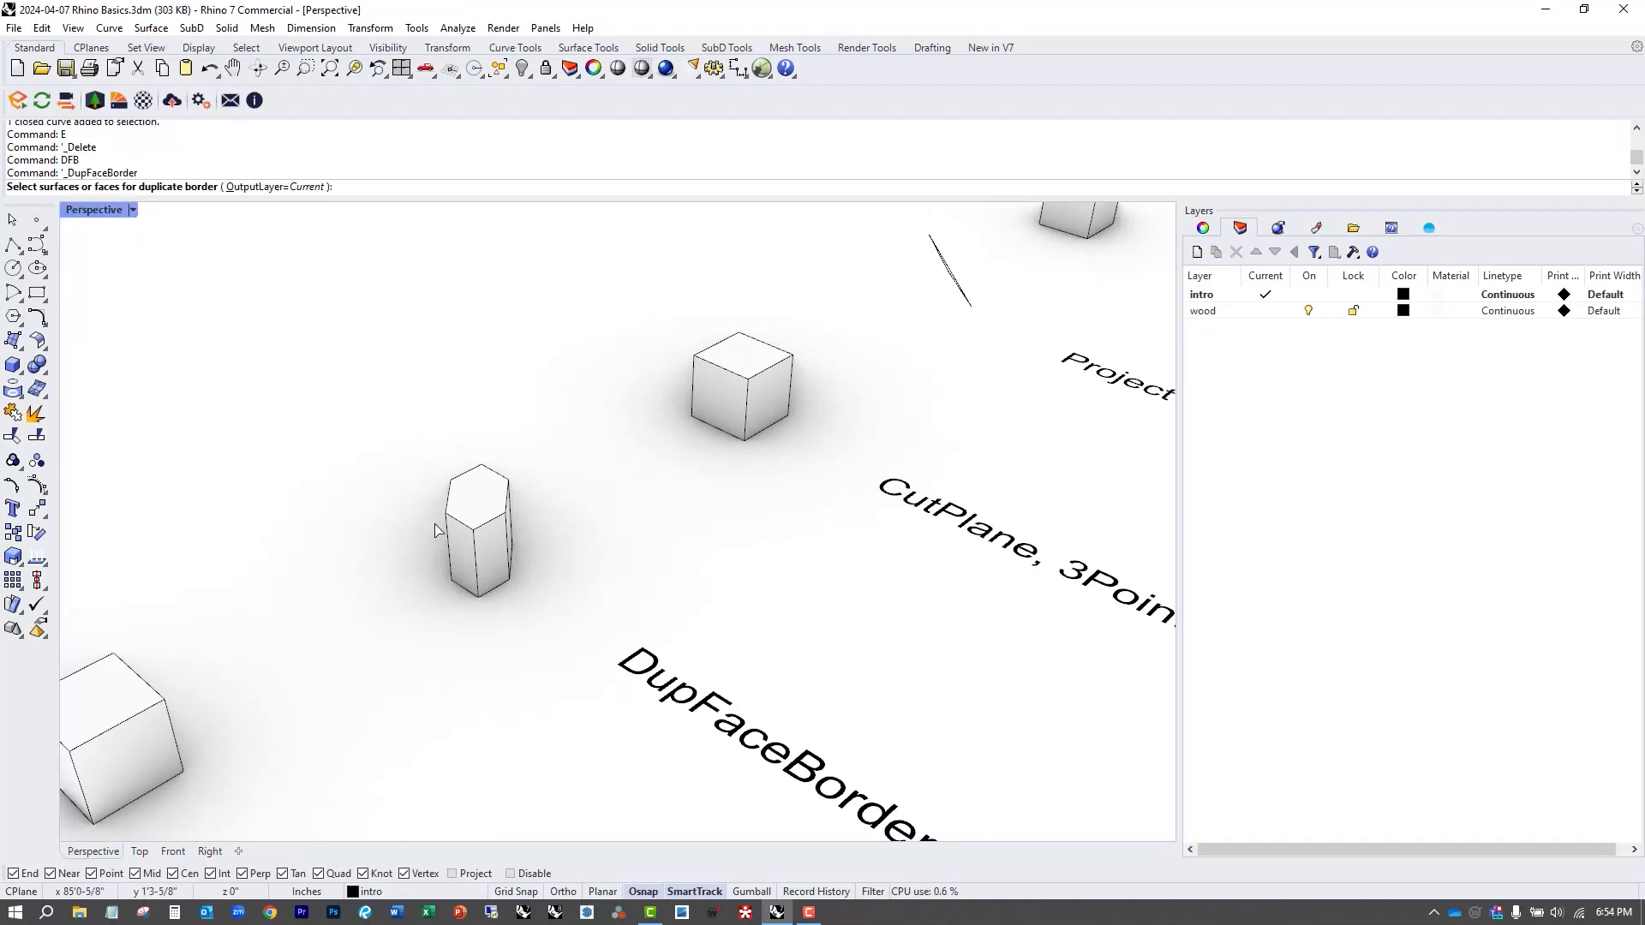
pyautogui.moveTo(551, 603); pyautogui.dragTo(477, 575, button='right')
pyautogui.click(501, 473)
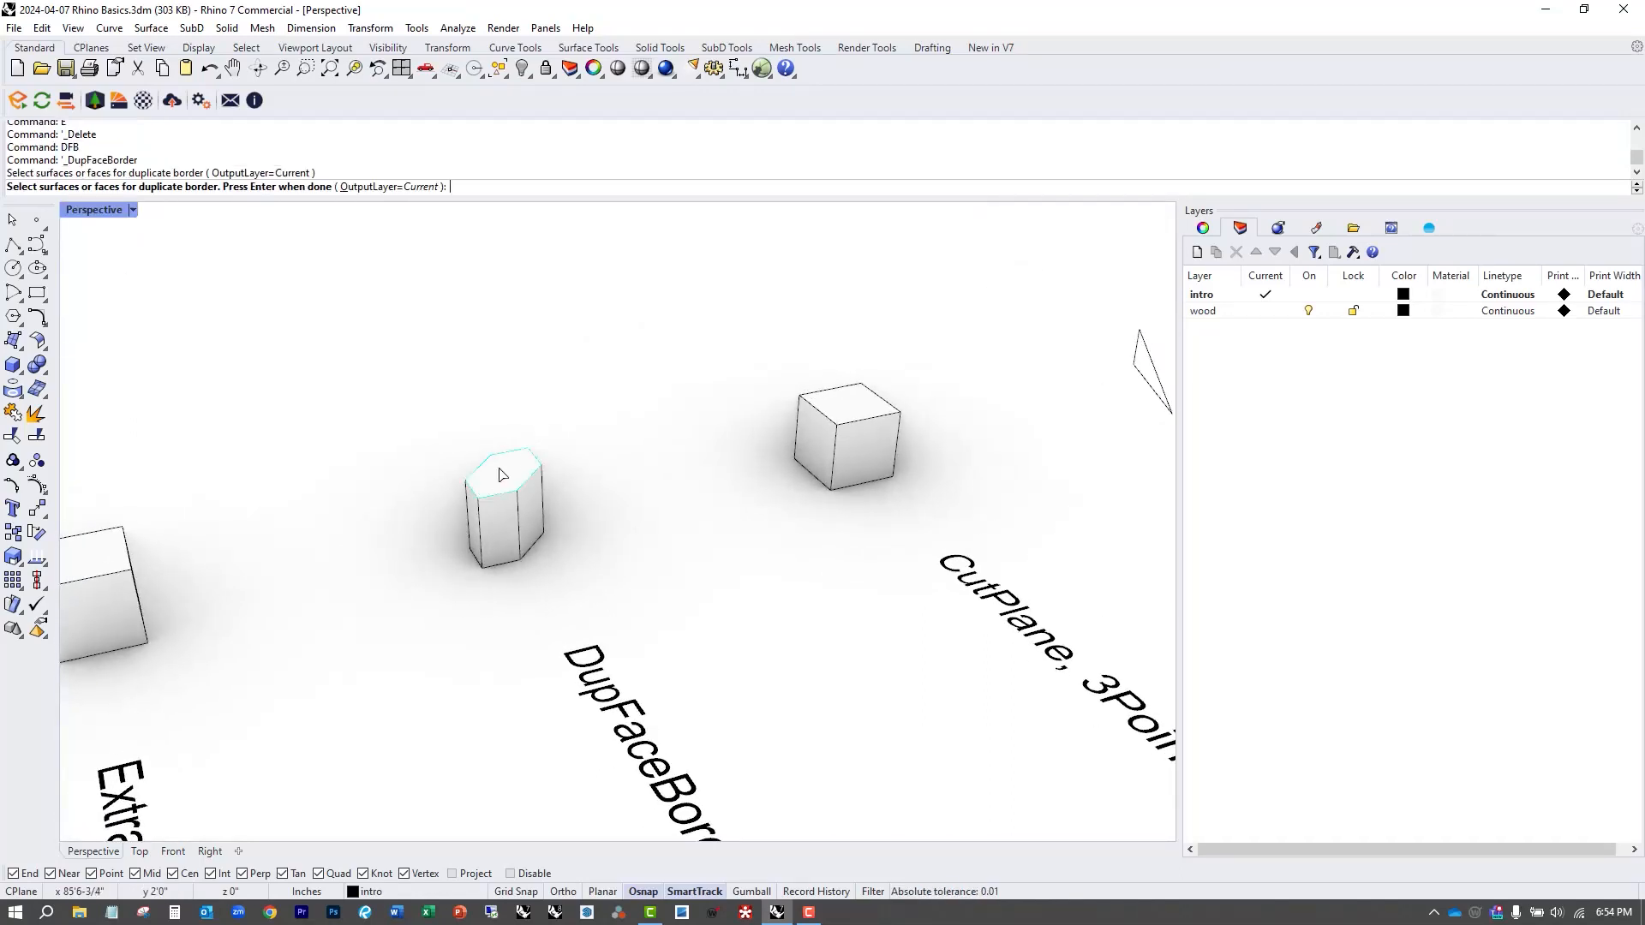
pyautogui.click(531, 509)
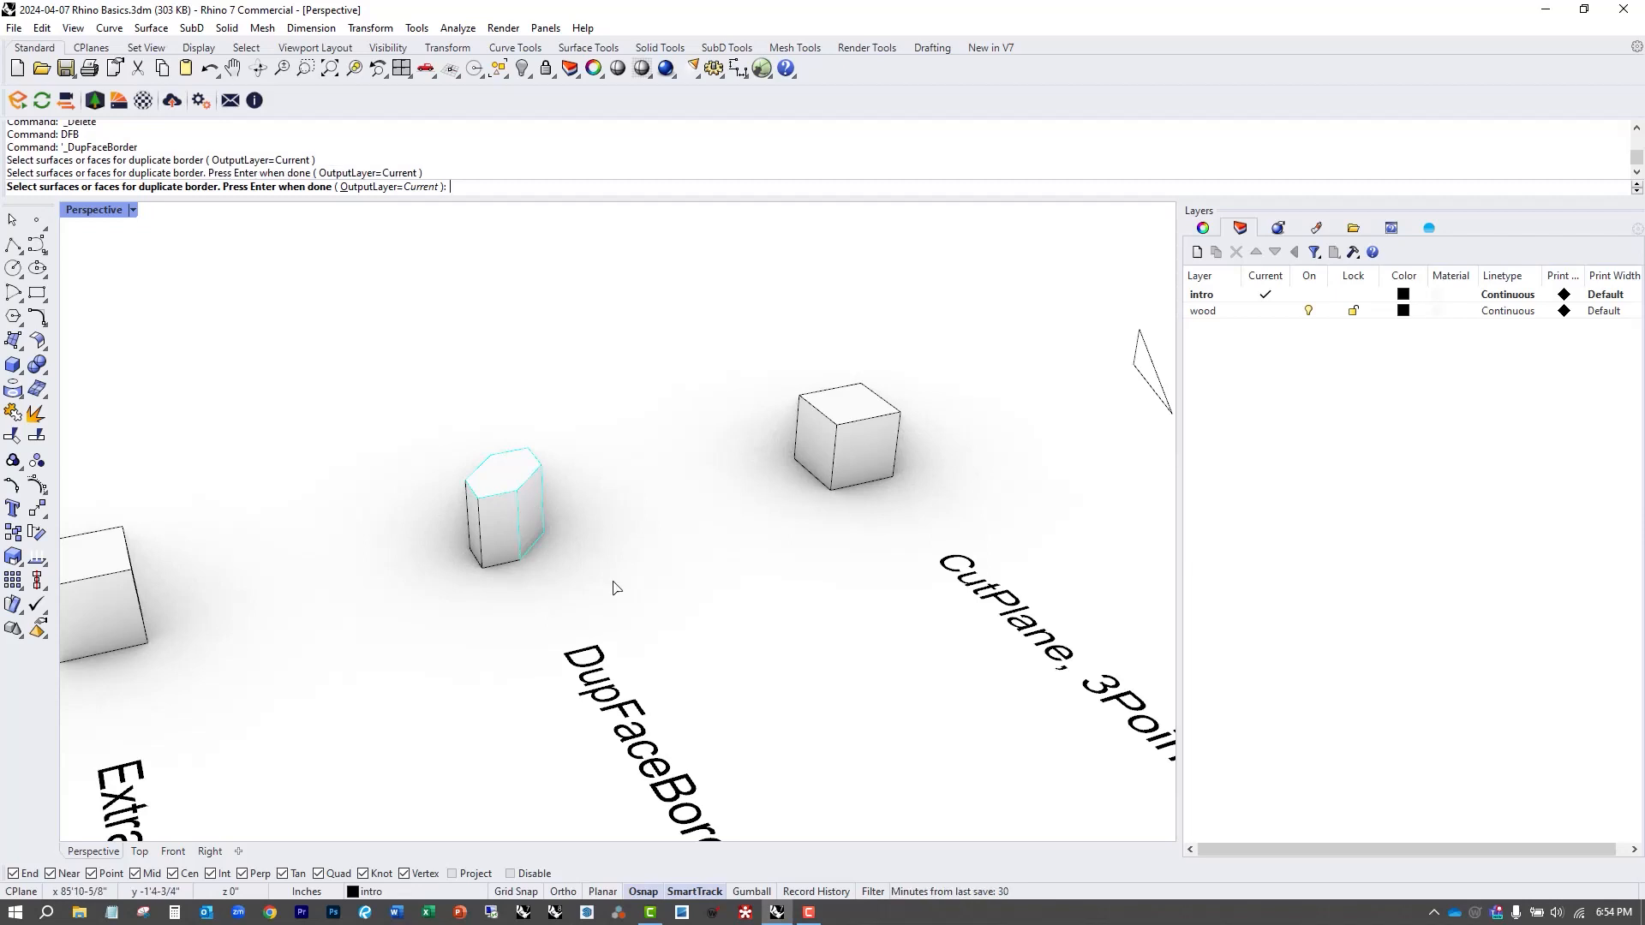
pyautogui.press('Return')
# Move the two duplicated border curves about 3'-6 3/4" away from the hexagonal prism.
pyautogui.write('m')
pyautogui.press('Return')
pyautogui.click(548, 583)
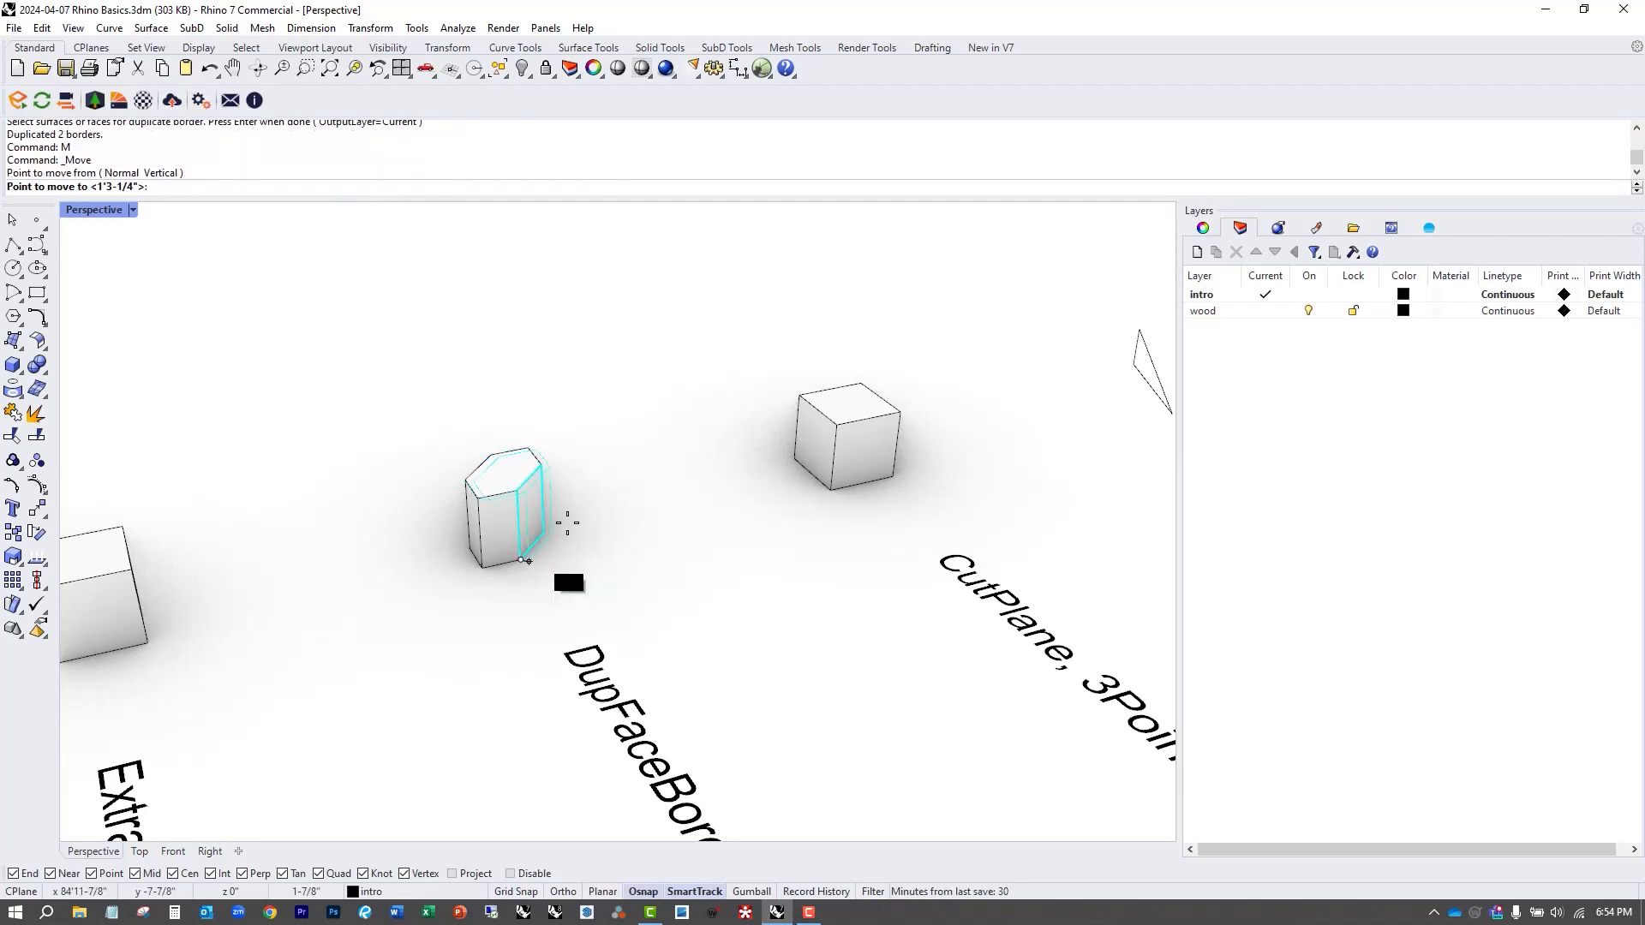
pyautogui.click(568, 433)
# Create a CutPlane through the box at the CutPlane label, running from one top edge's midpoint across to the opposite edge.
pyautogui.moveTo(662, 533); pyautogui.dragTo(492, 580, button='right')
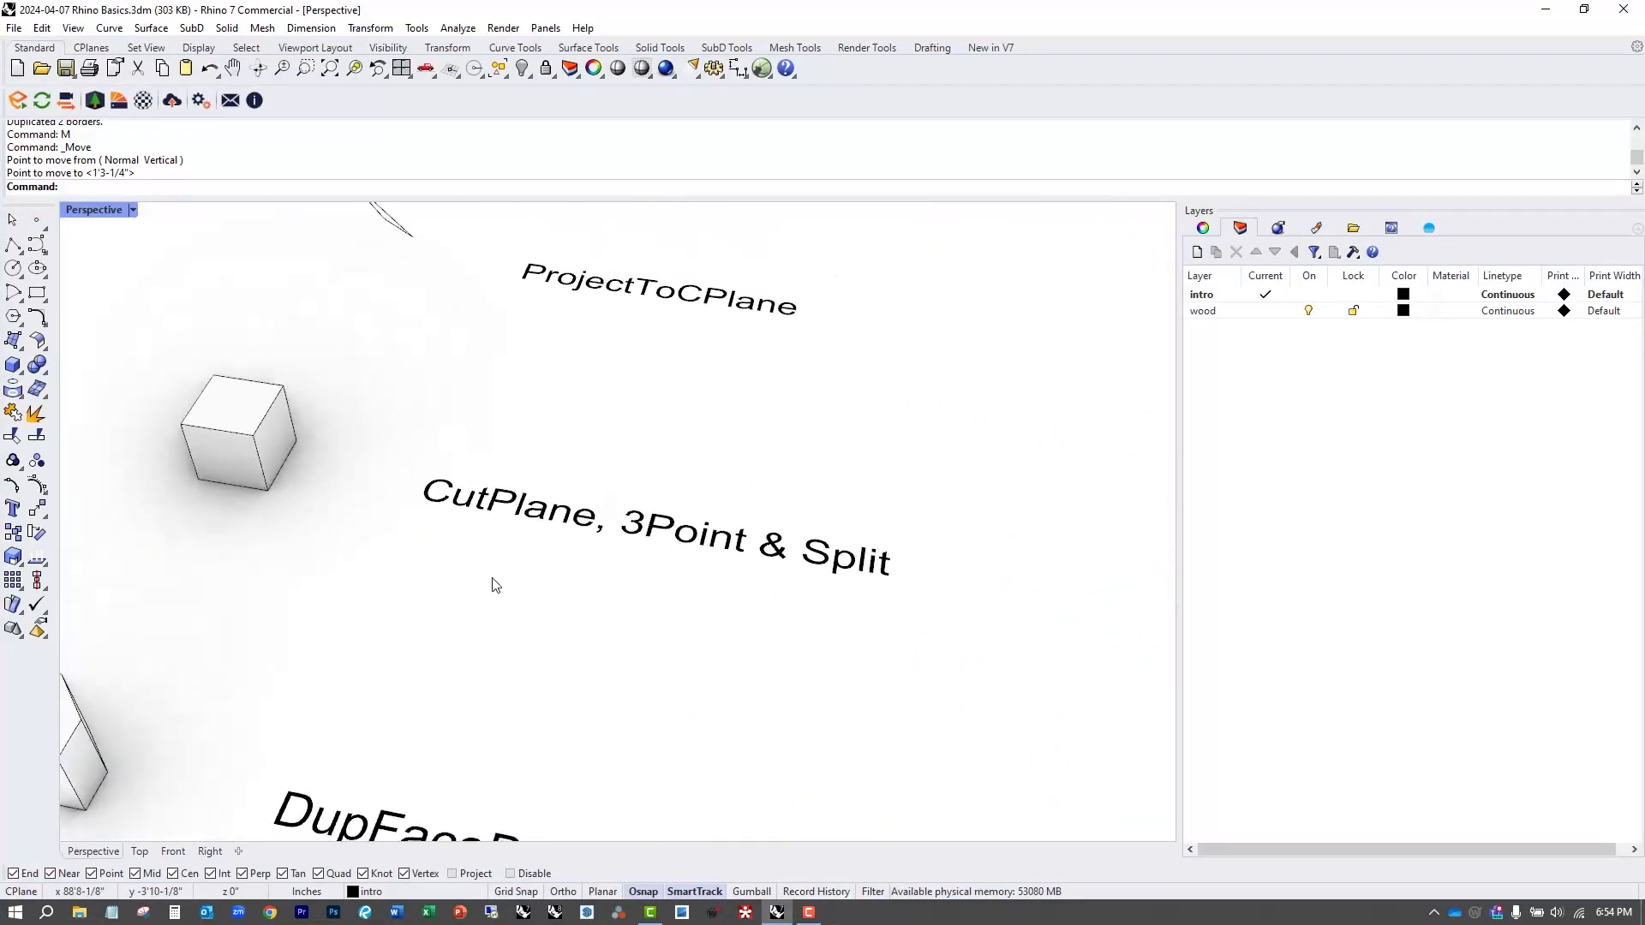
pyautogui.click(209, 425)
pyautogui.moveTo(221, 426); pyautogui.dragTo(506, 559, button='right')
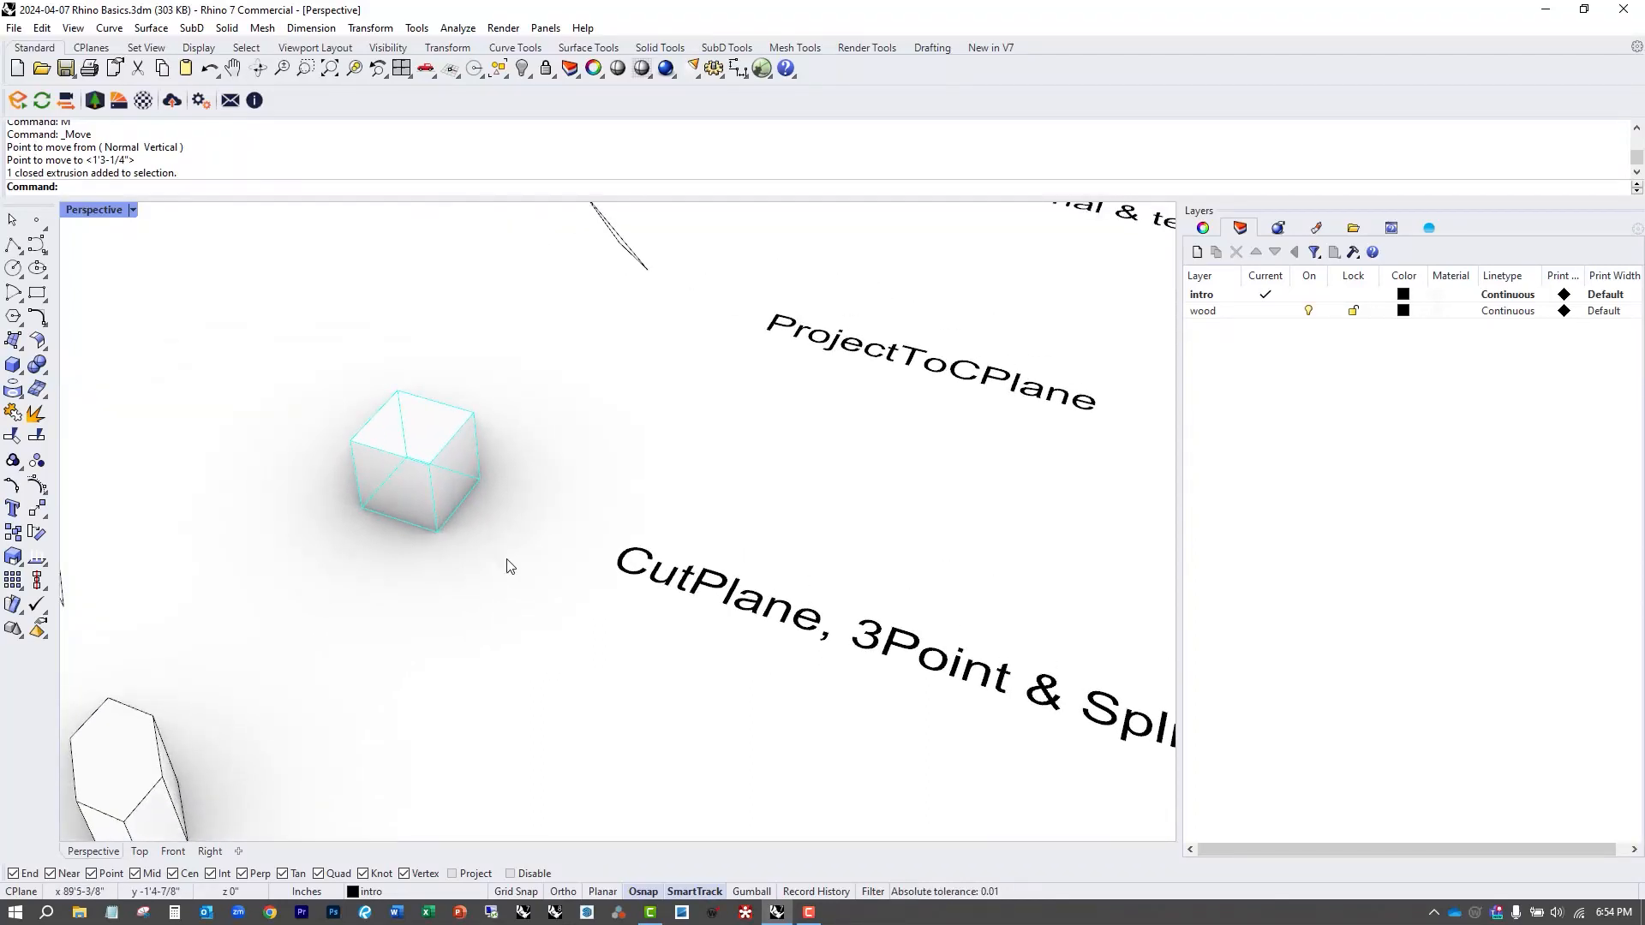
pyautogui.write('CutPlane')
pyautogui.press('Return')
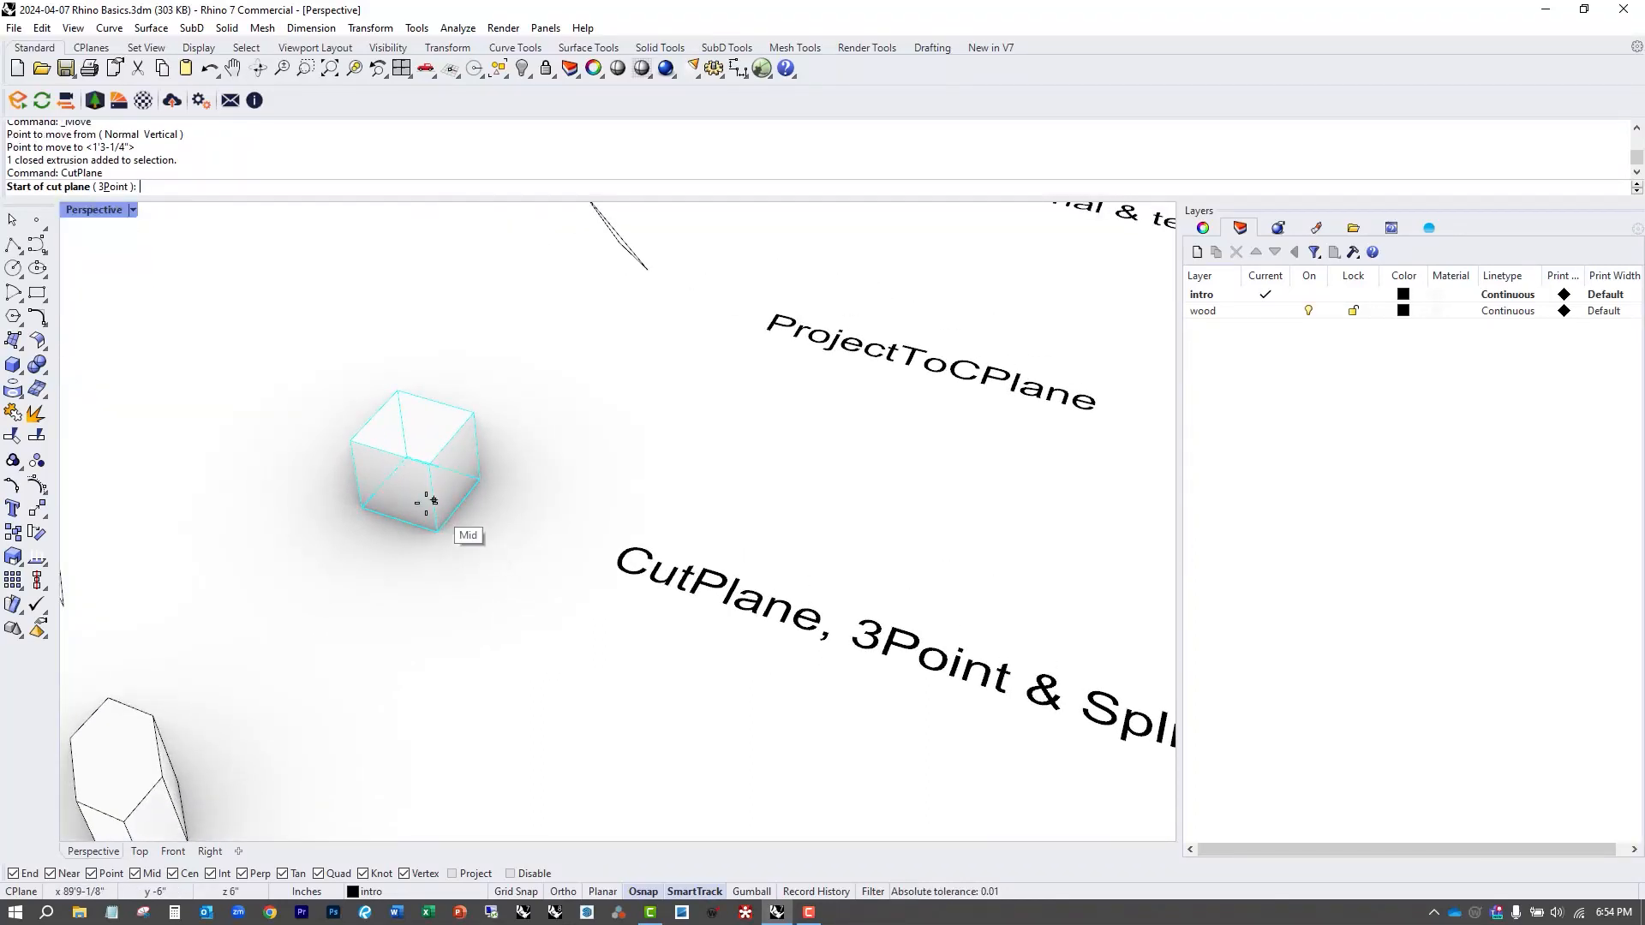
pyautogui.click(435, 395)
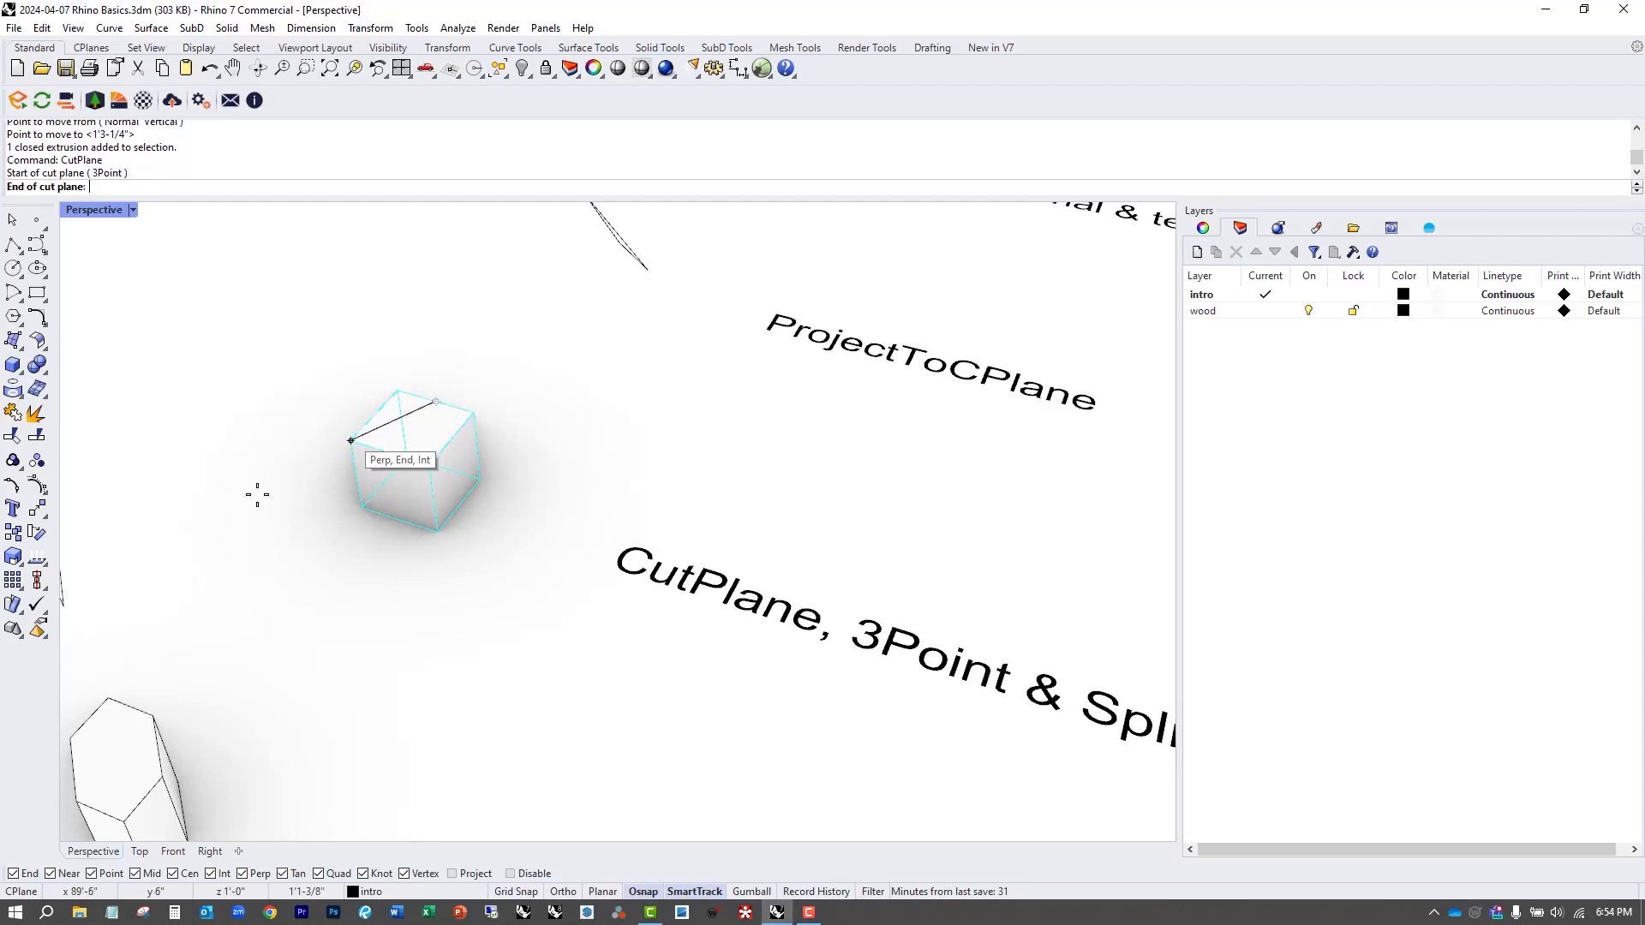
pyautogui.click(313, 538)
pyautogui.press('Escape')
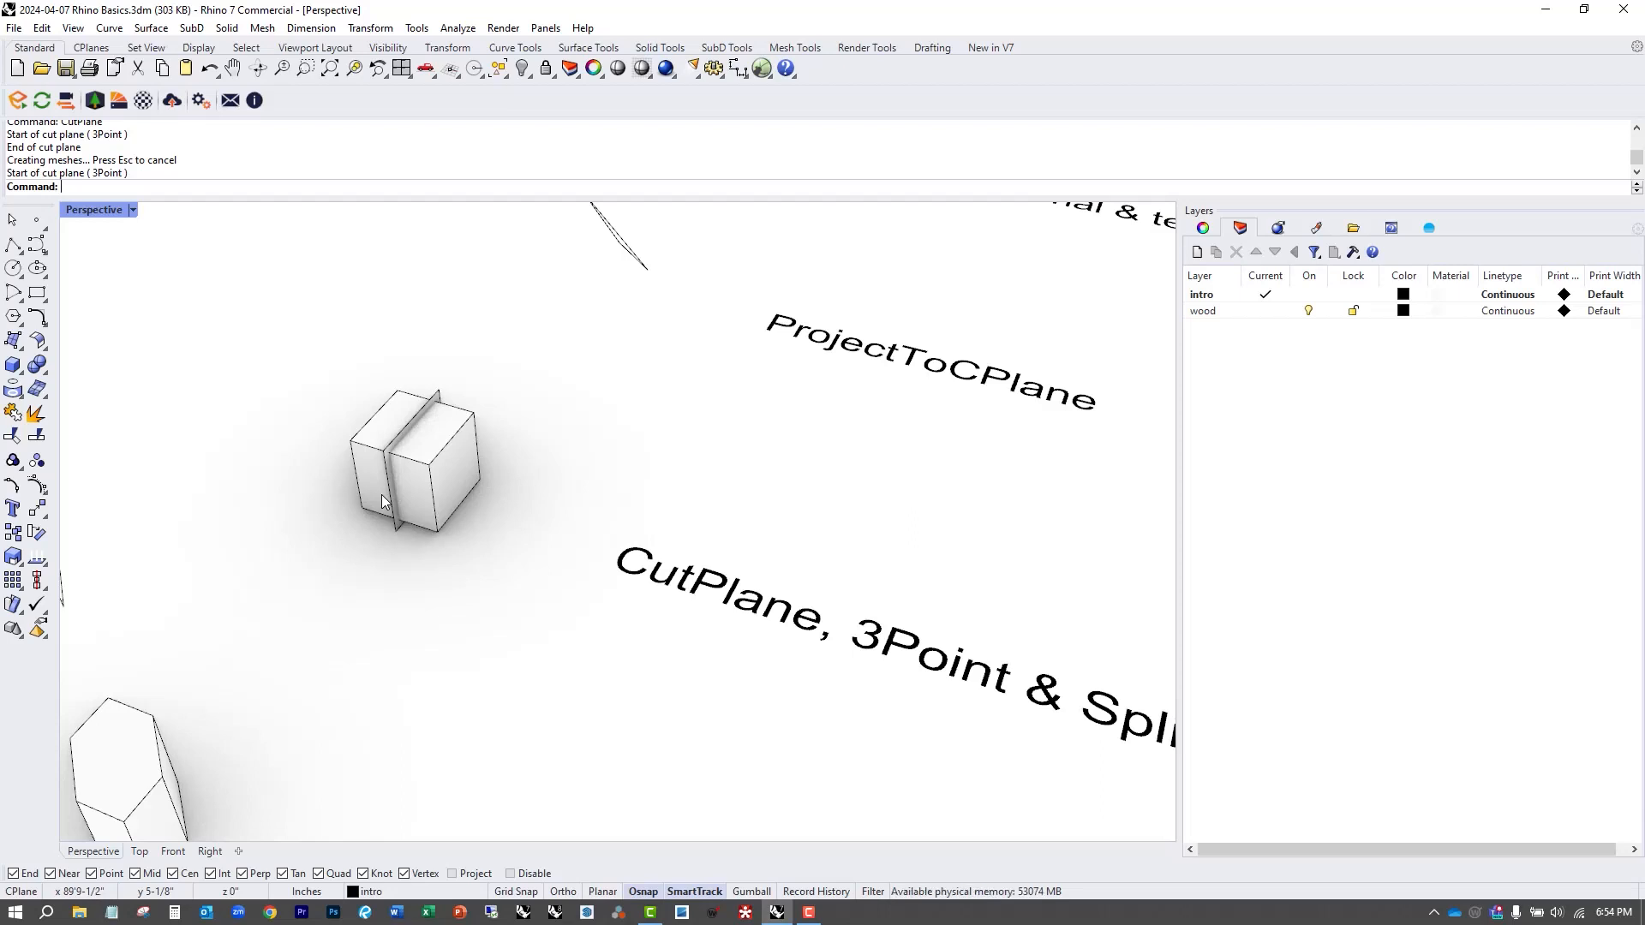
# Split the box in two with the Split command, using the cut plane as the cutting object.
pyautogui.scroll(-2, 409, 529)
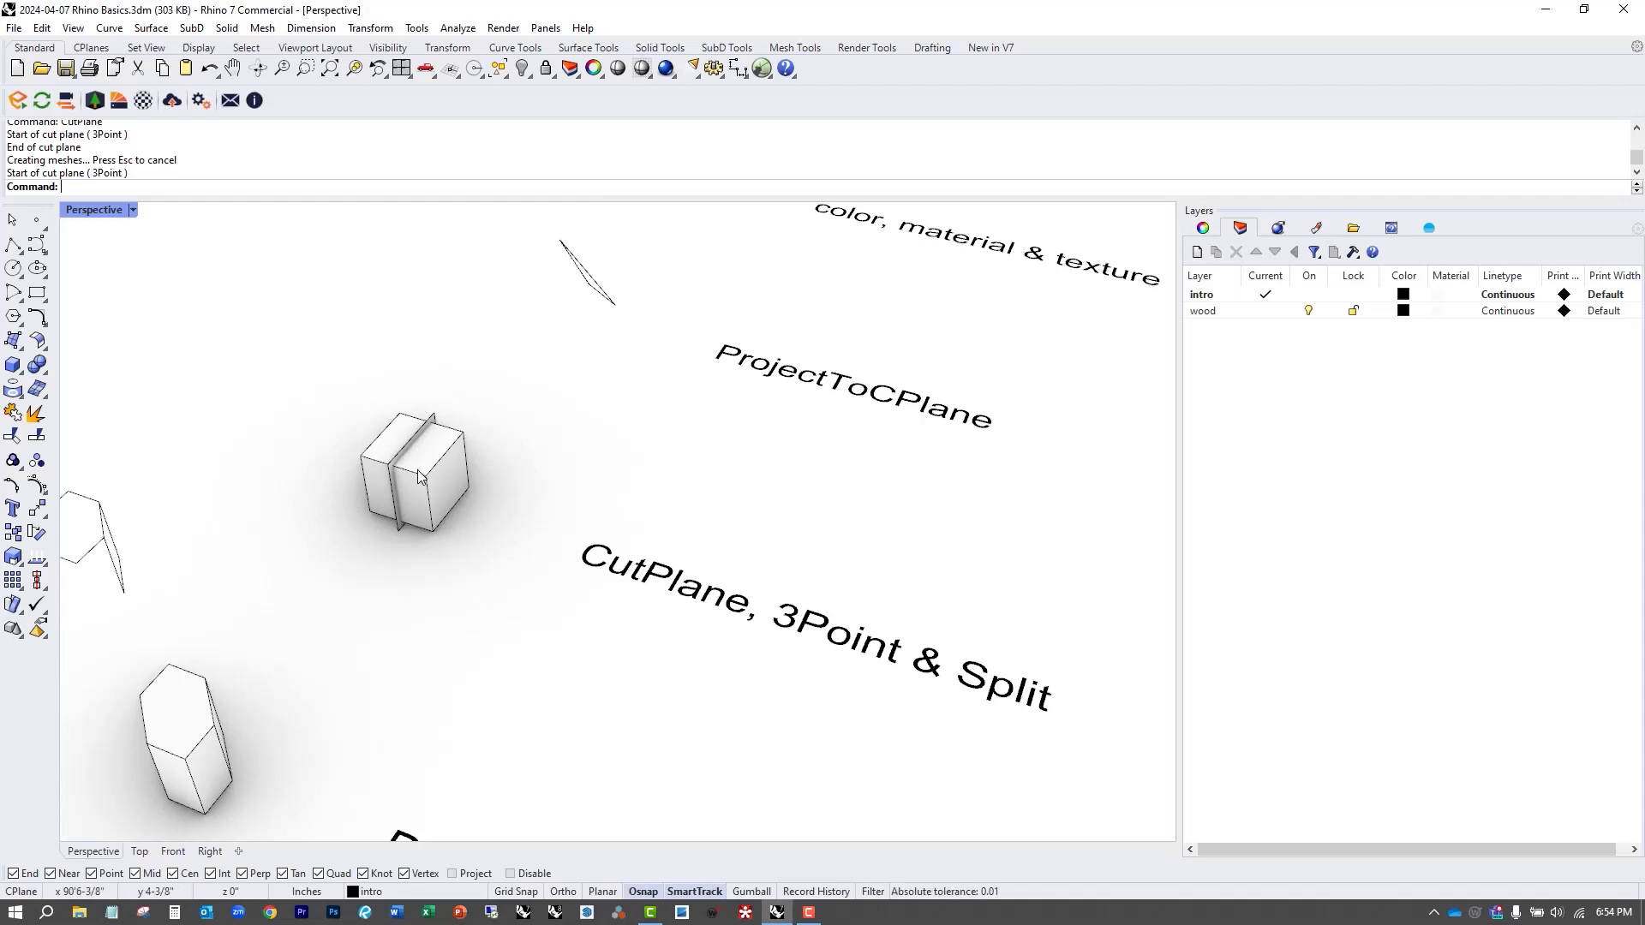
pyautogui.moveTo(492, 577); pyautogui.dragTo(437, 473, button='right')
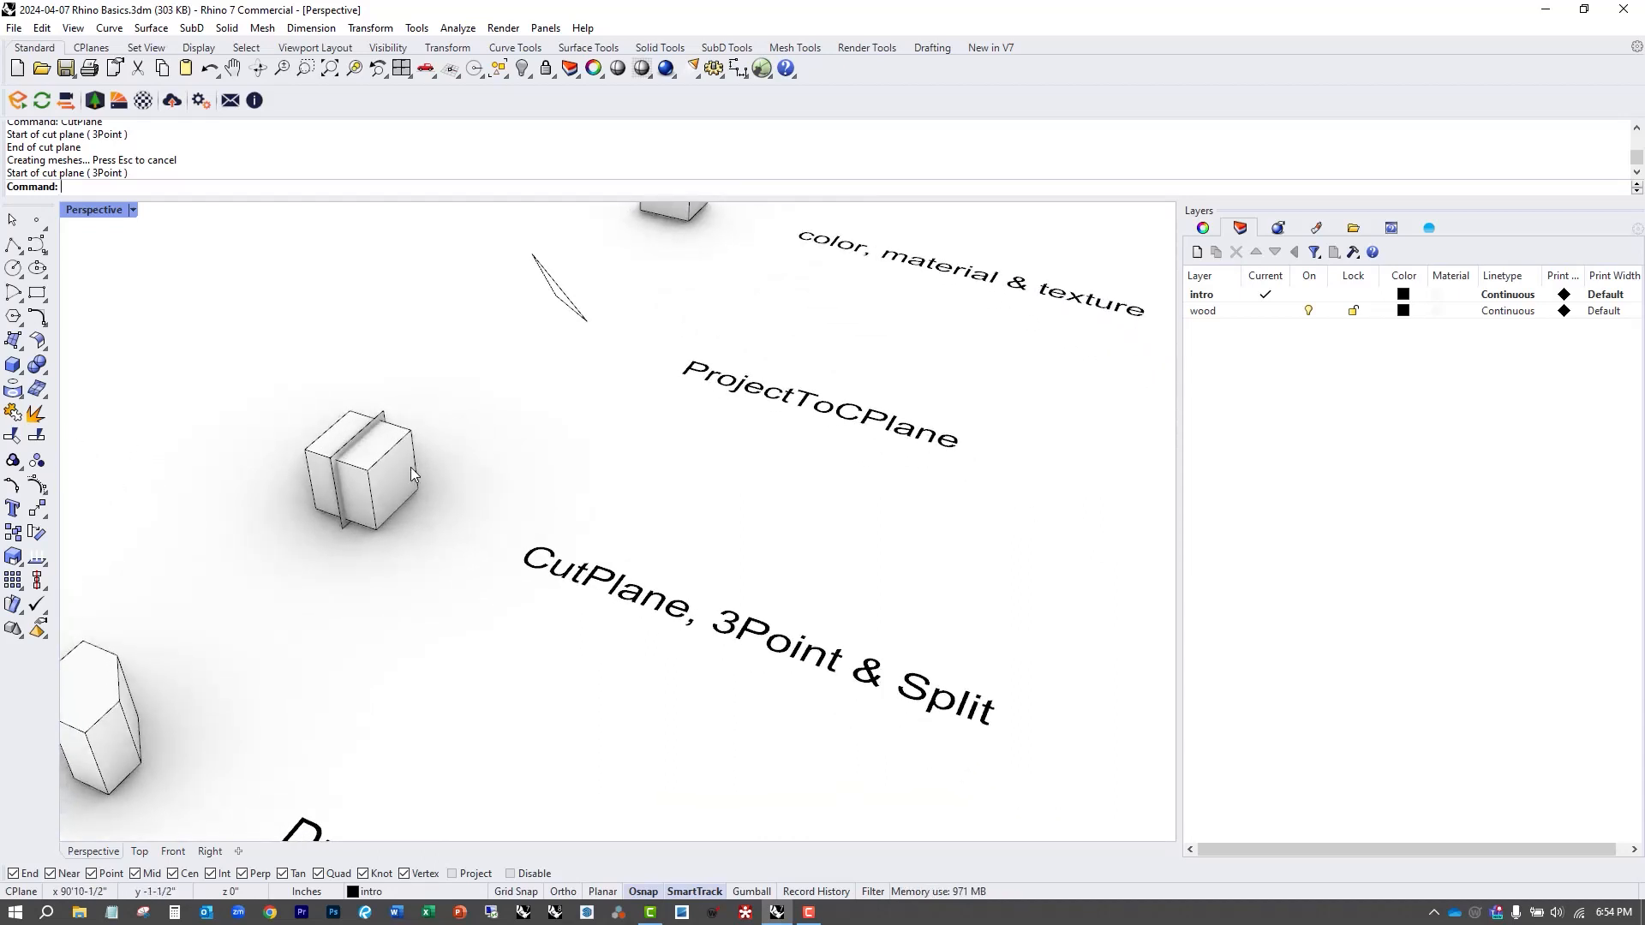
pyautogui.press('Return')
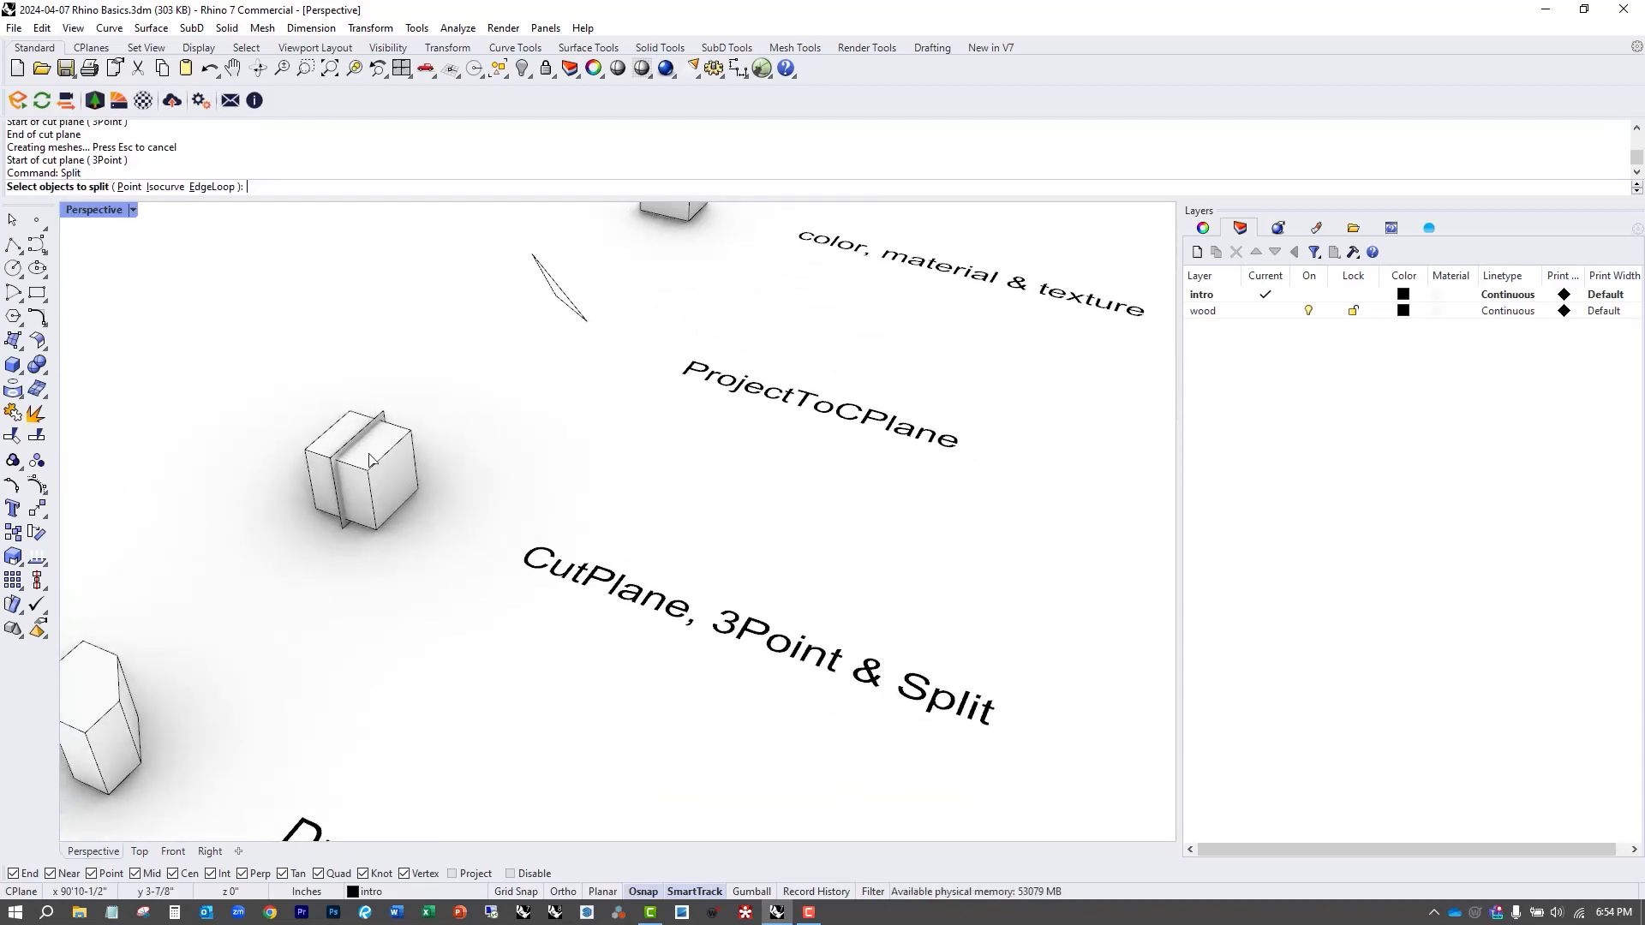
pyautogui.click(390, 477)
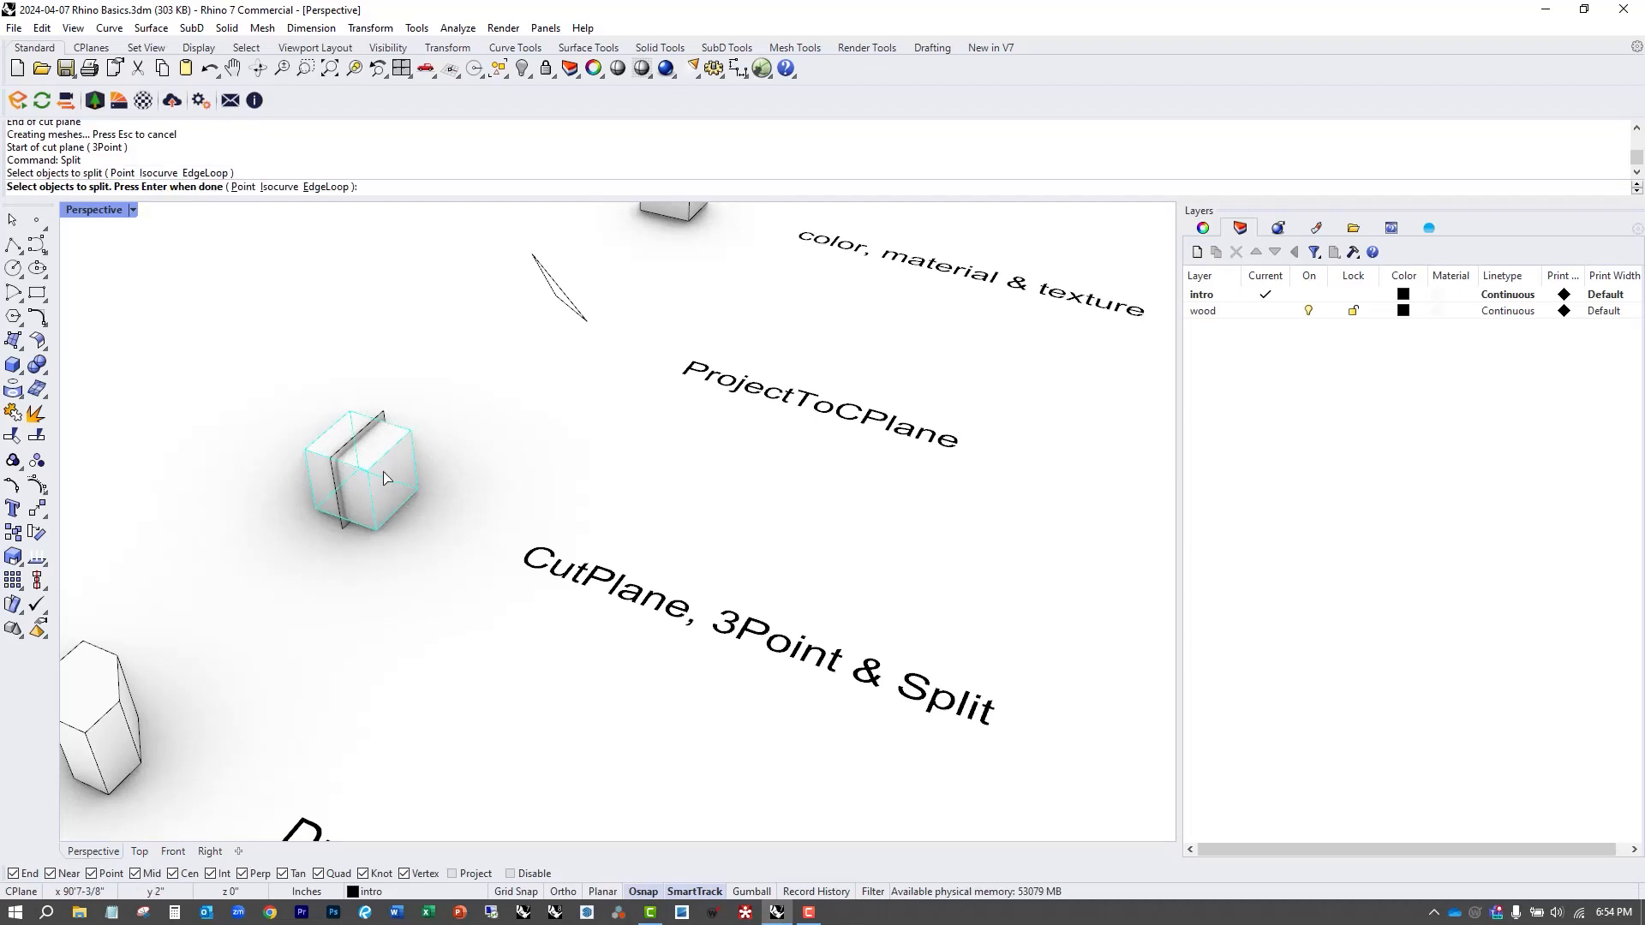
pyautogui.press('Return')
pyautogui.click(386, 419)
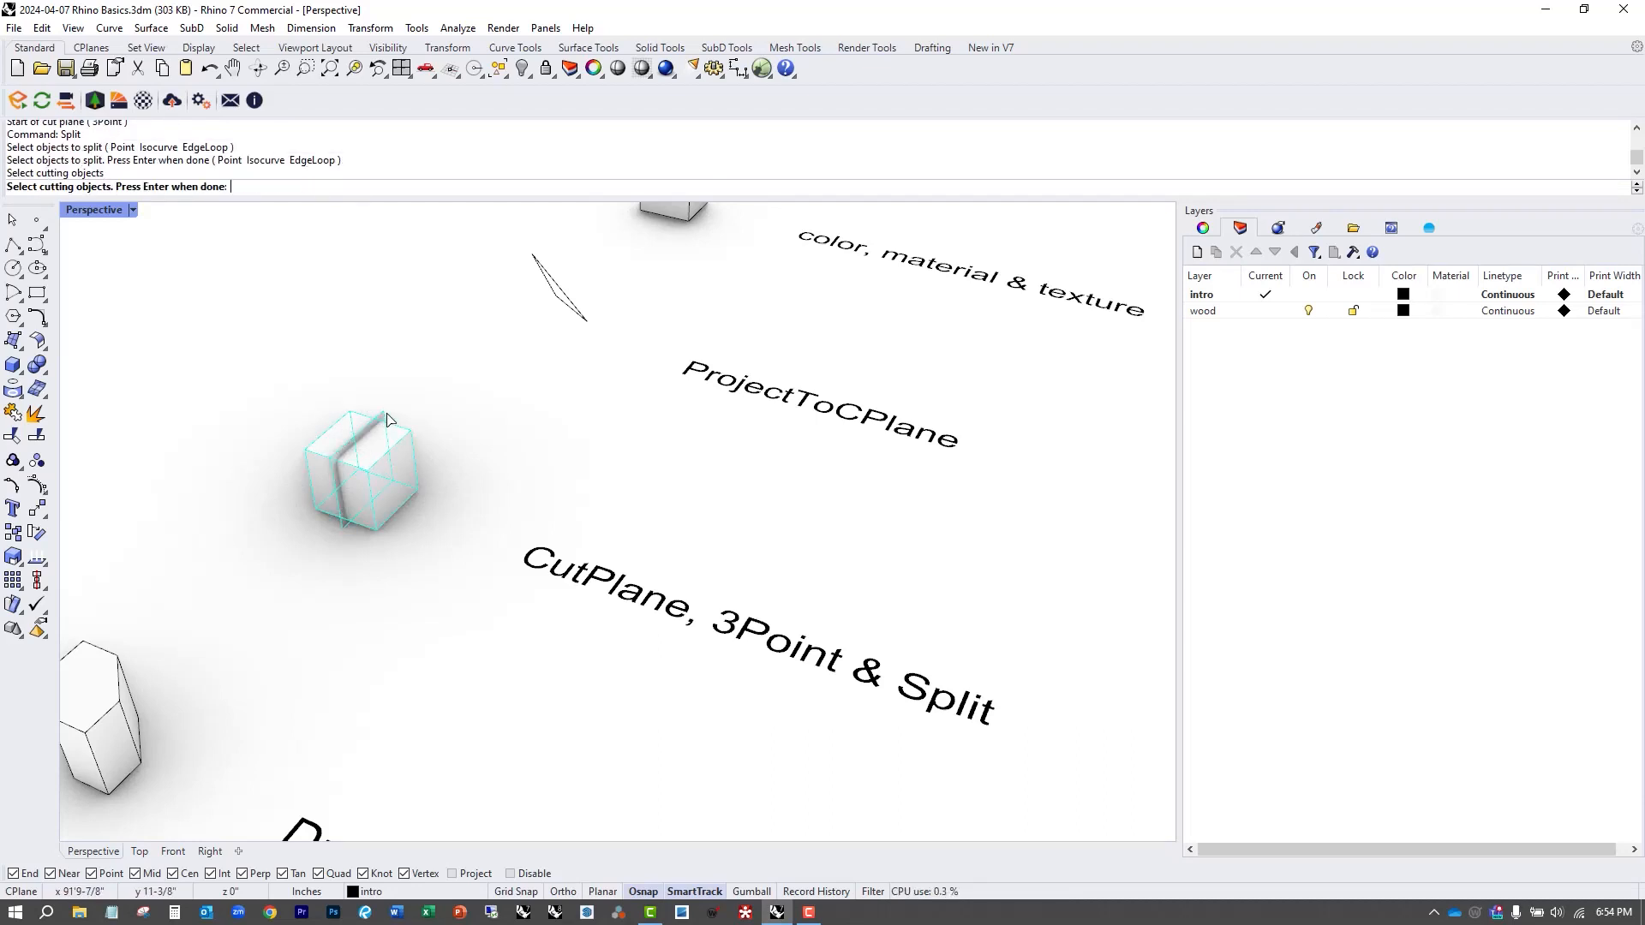
pyautogui.press('Return')
# Move the half of the split box farther from the CutPlane label away from the cut plane.
pyautogui.click(337, 440)
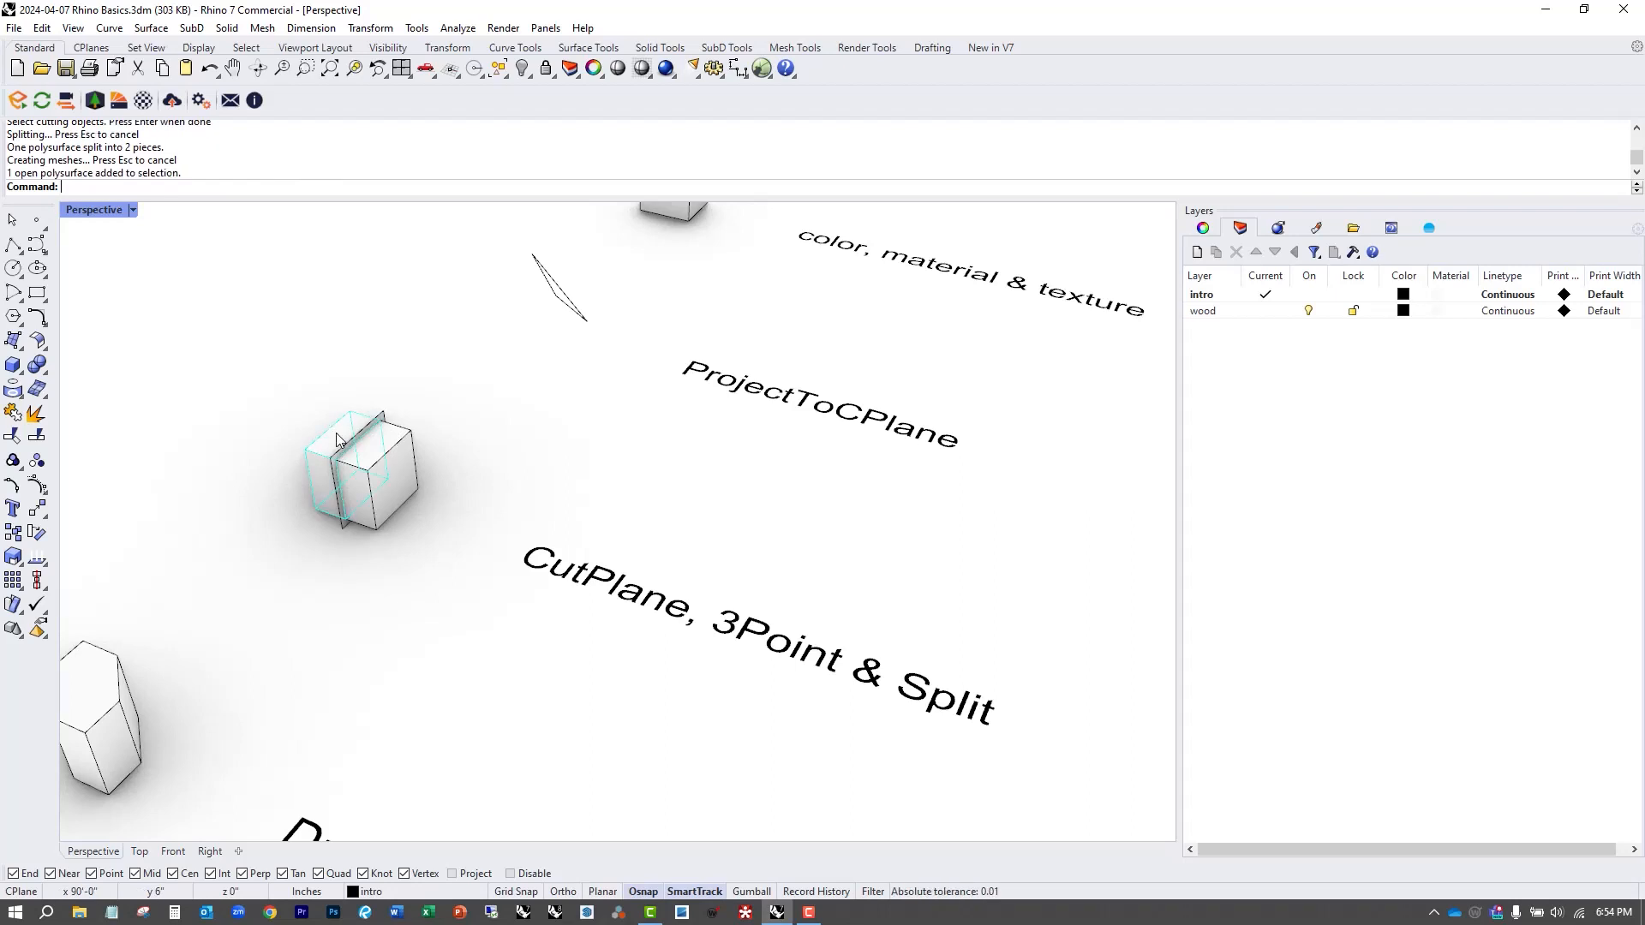
pyautogui.write('m')
pyautogui.press('Return')
pyautogui.click(354, 412)
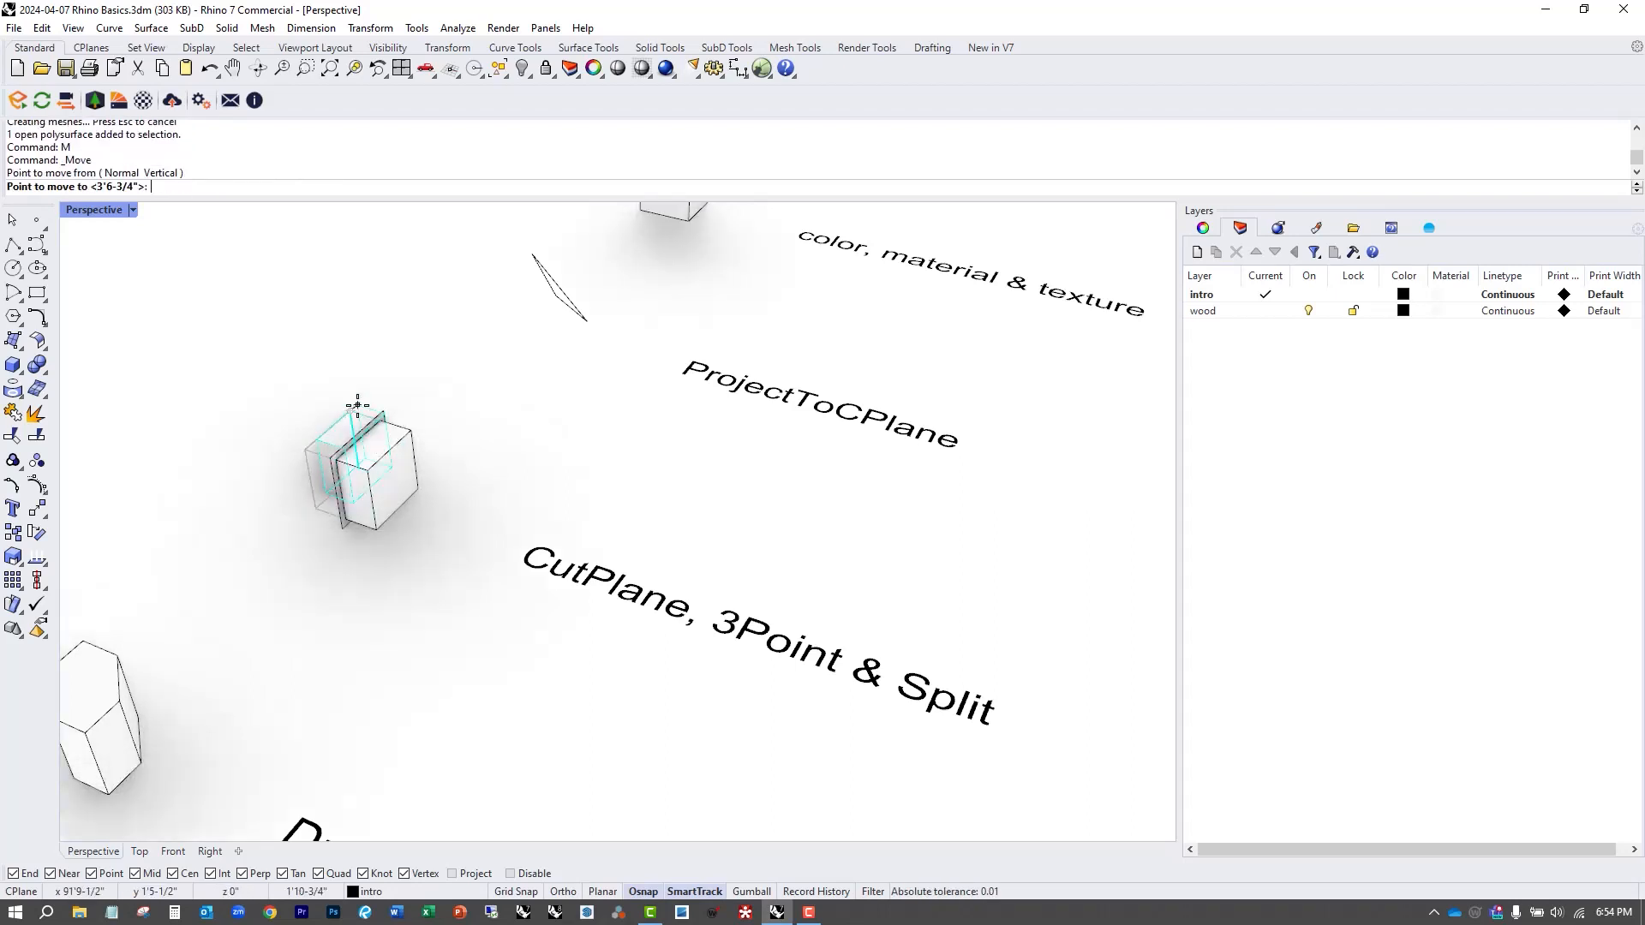
pyautogui.click(245, 375)
# Delete the cut plane surface from the open side of the remaining box half.
pyautogui.click(383, 420)
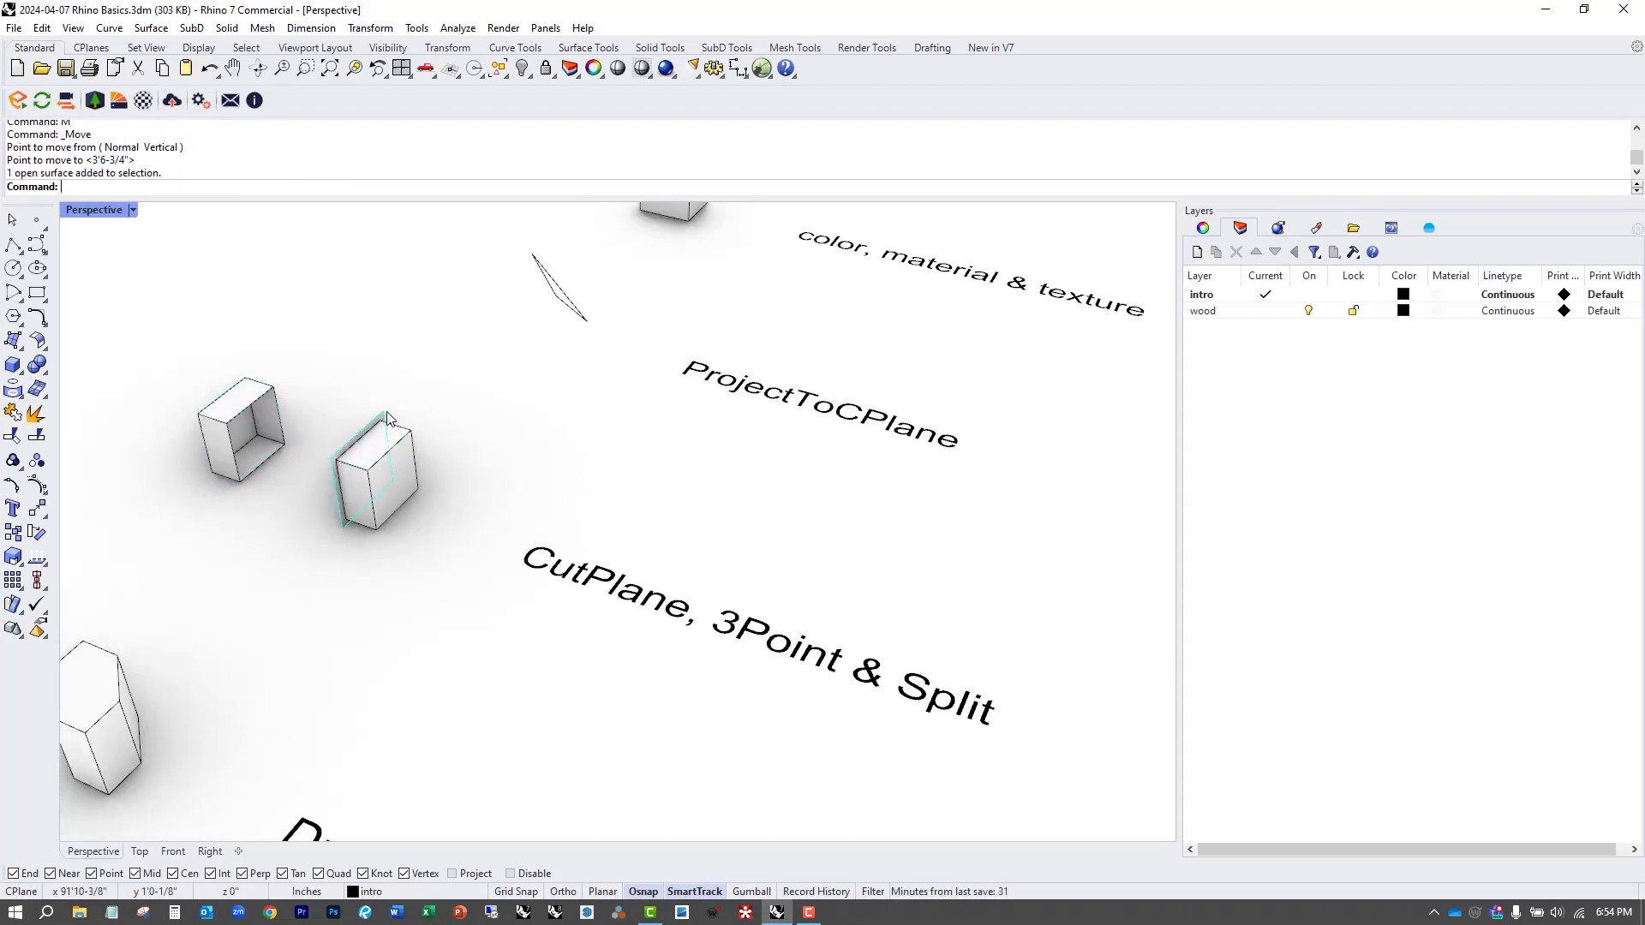
pyautogui.write('e')
pyautogui.press('Return')
pyautogui.moveTo(394, 509)
pyautogui.mouseDown(button='right')
pyautogui.moveTo(489, 532)
pyautogui.moveTo(676, 463)
pyautogui.moveTo(359, 514)
pyautogui.moveTo(465, 604)
pyautogui.moveTo(357, 583)
pyautogui.moveTo(474, 594)
pyautogui.moveTo(426, 502)
pyautogui.mouseUp(button='right')
pyautogui.scroll(2, 404, 476)
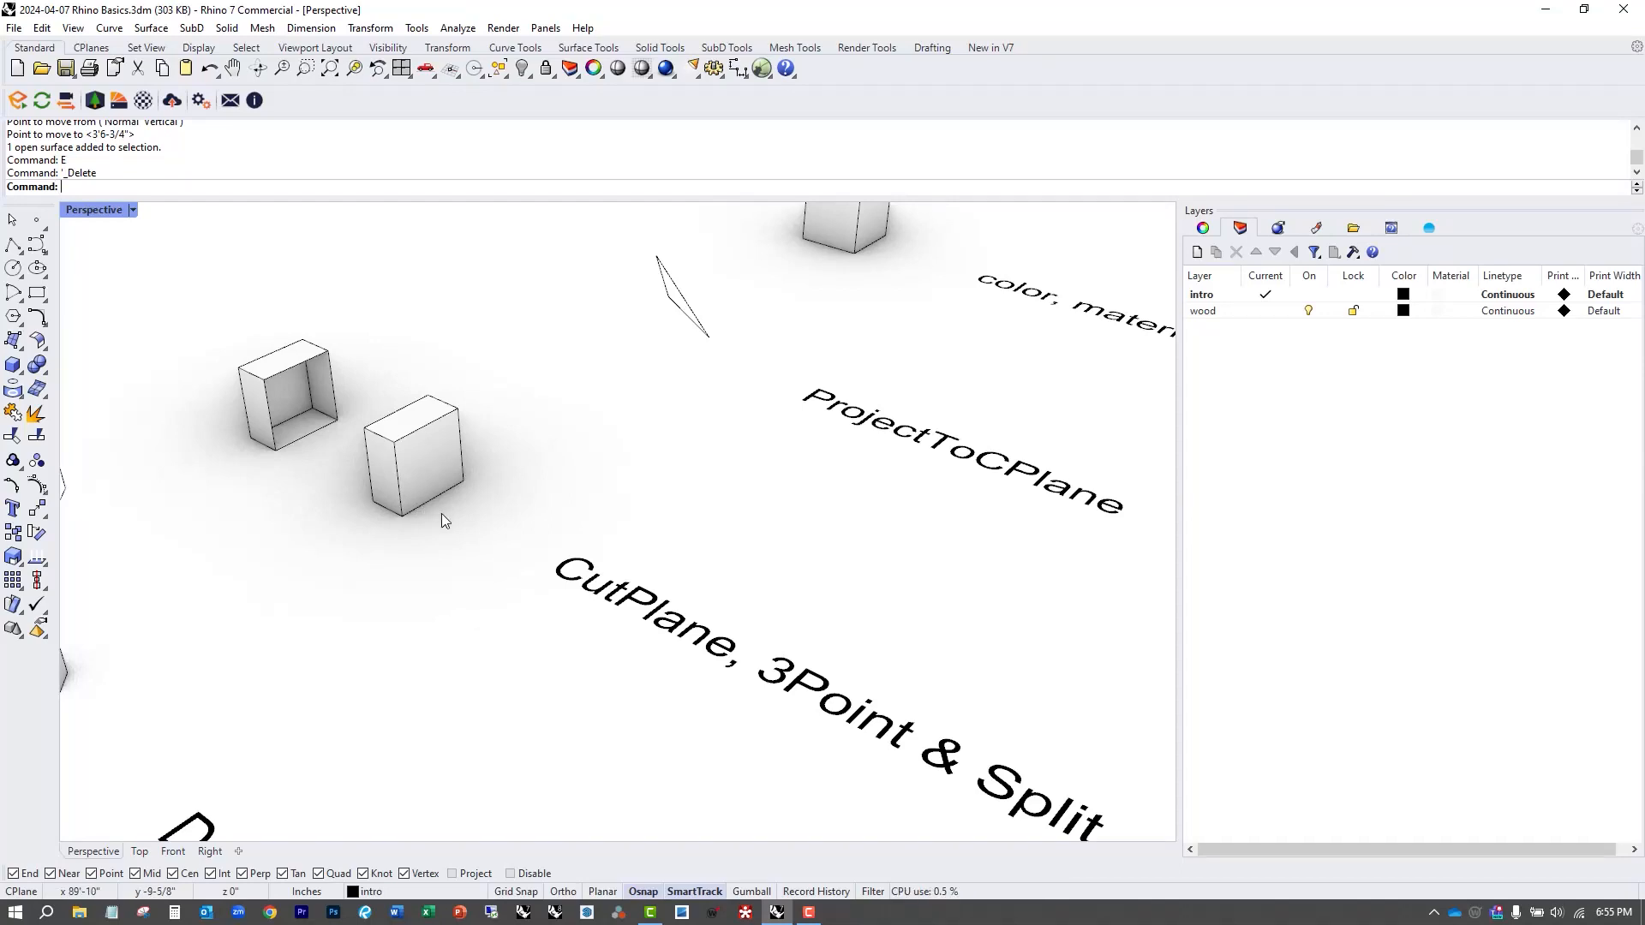
# Try a two-point CutPlane through the closed box half nearer the CutPlane label, starting from a corner of its top face, and undo it.
pyautogui.click(404, 454)
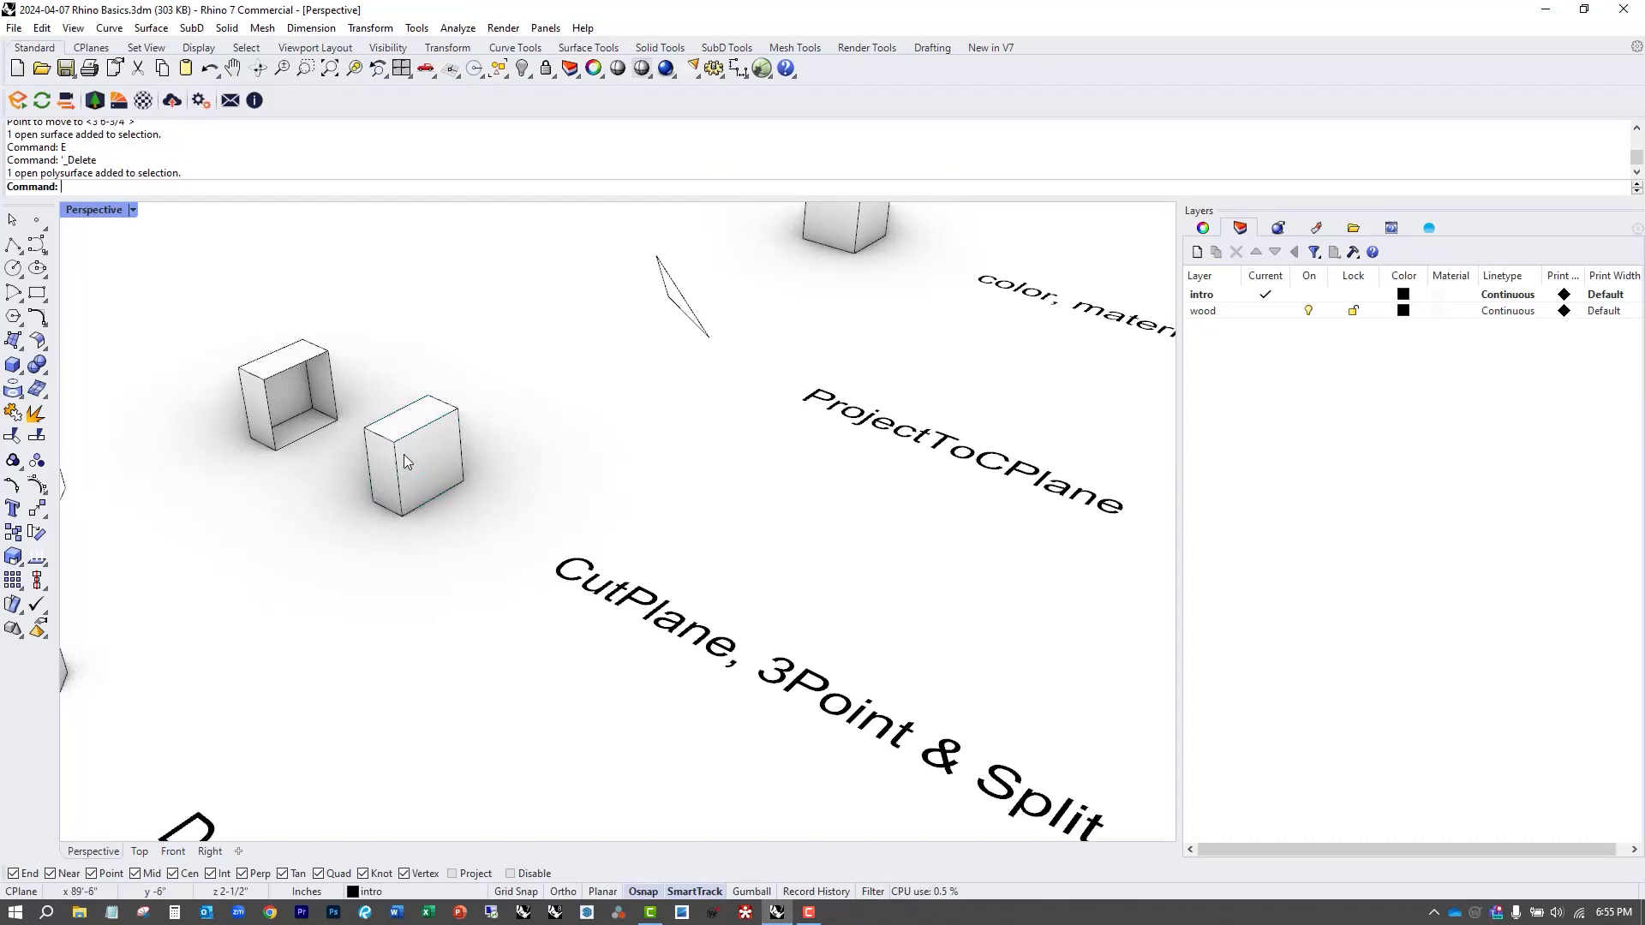
pyautogui.write('Cut')
pyautogui.press('Down')
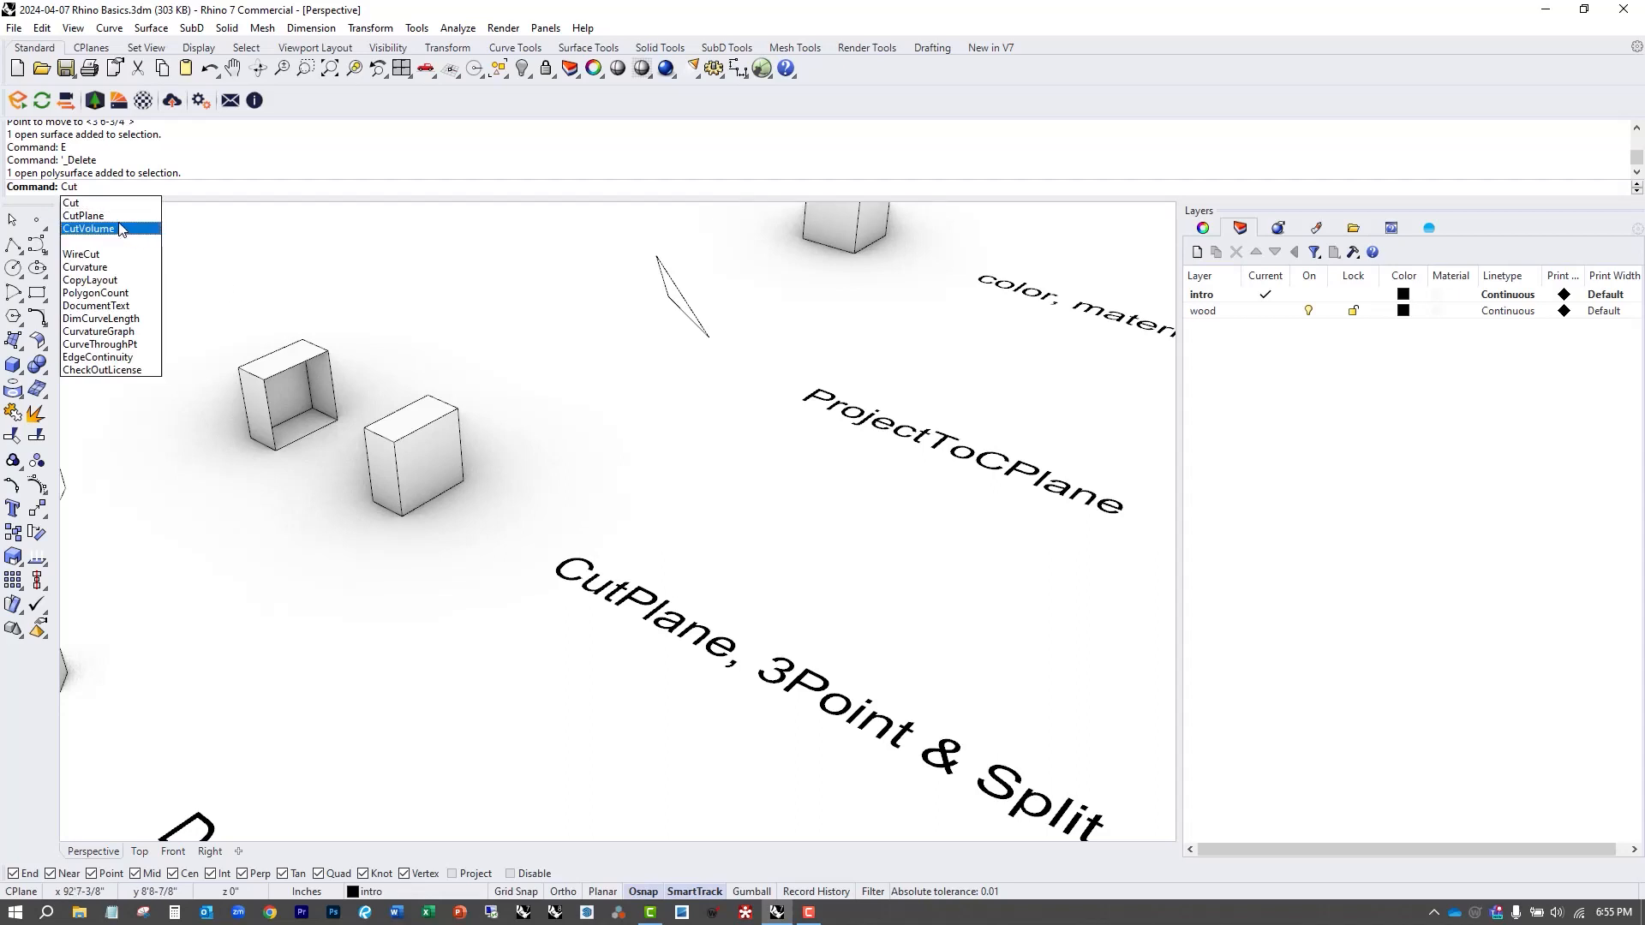
pyautogui.press('Return')
pyautogui.scroll(2, 406, 463)
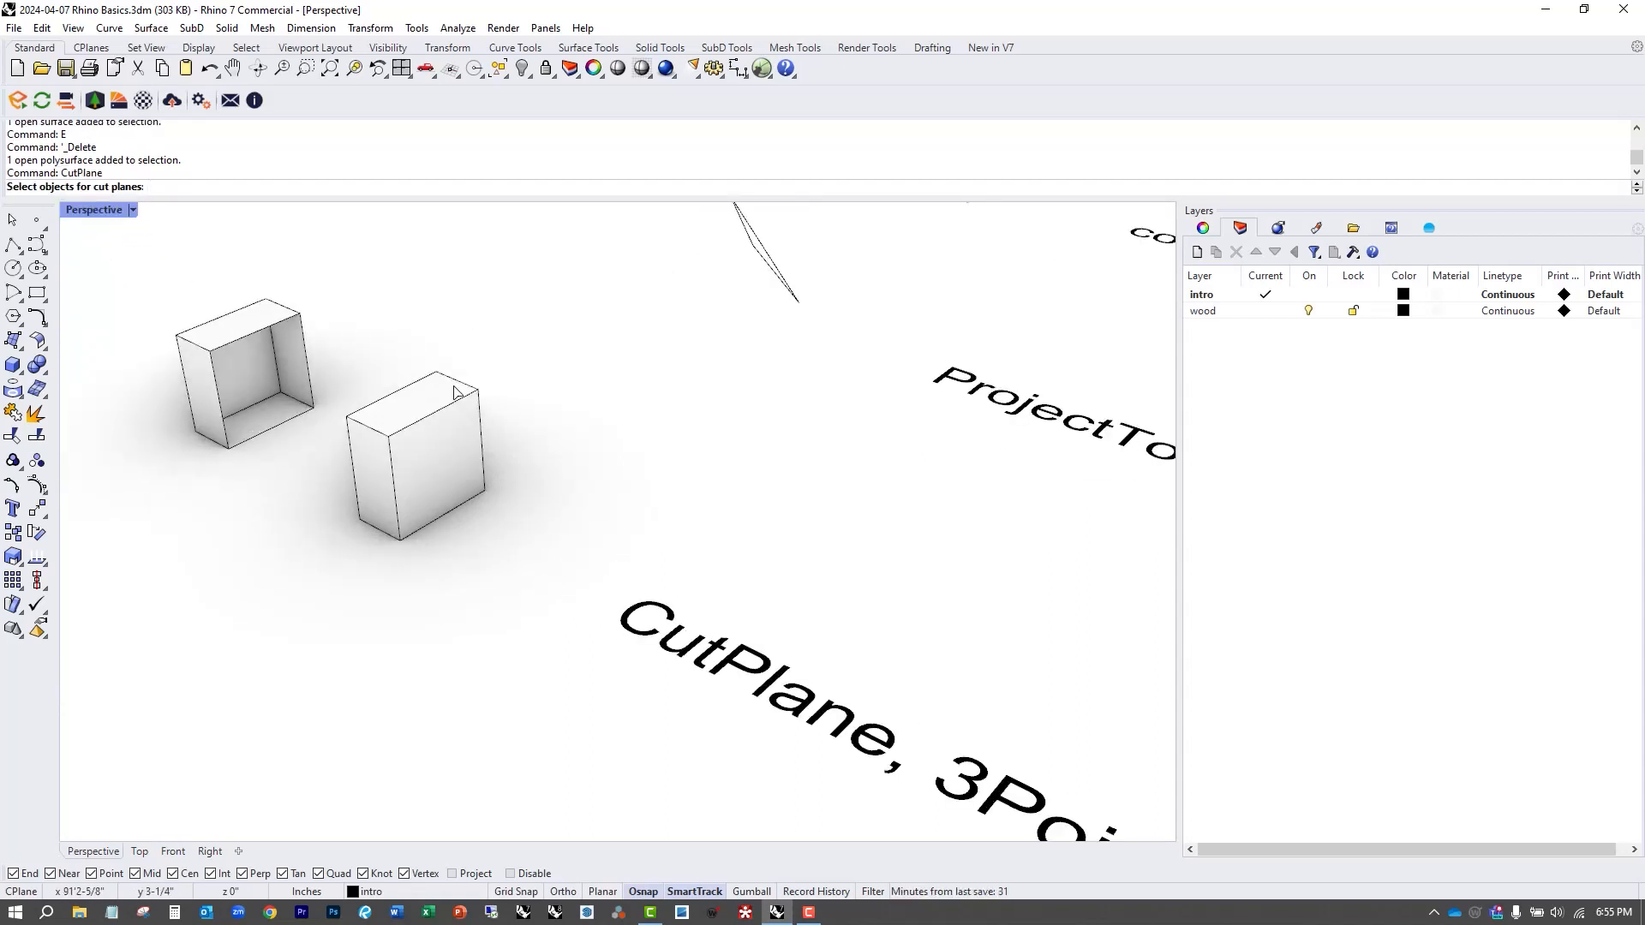
pyautogui.click(418, 482)
pyautogui.moveTo(429, 477); pyautogui.dragTo(525, 588, button='right')
pyautogui.press('Return')
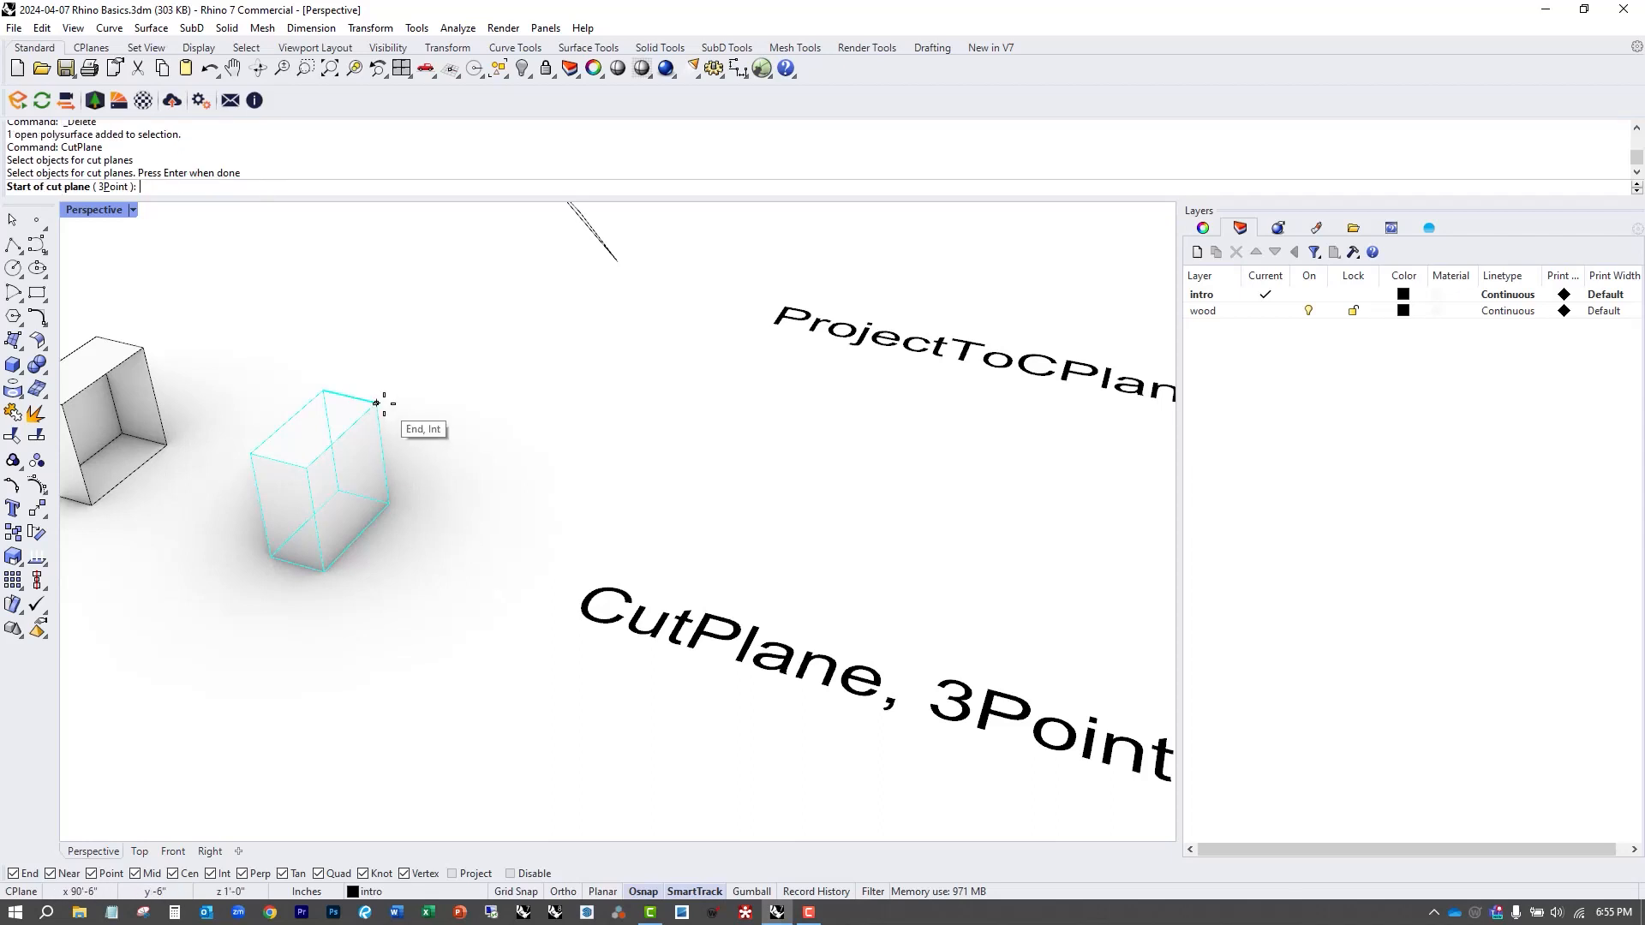
pyautogui.click(377, 402)
pyautogui.click(340, 490)
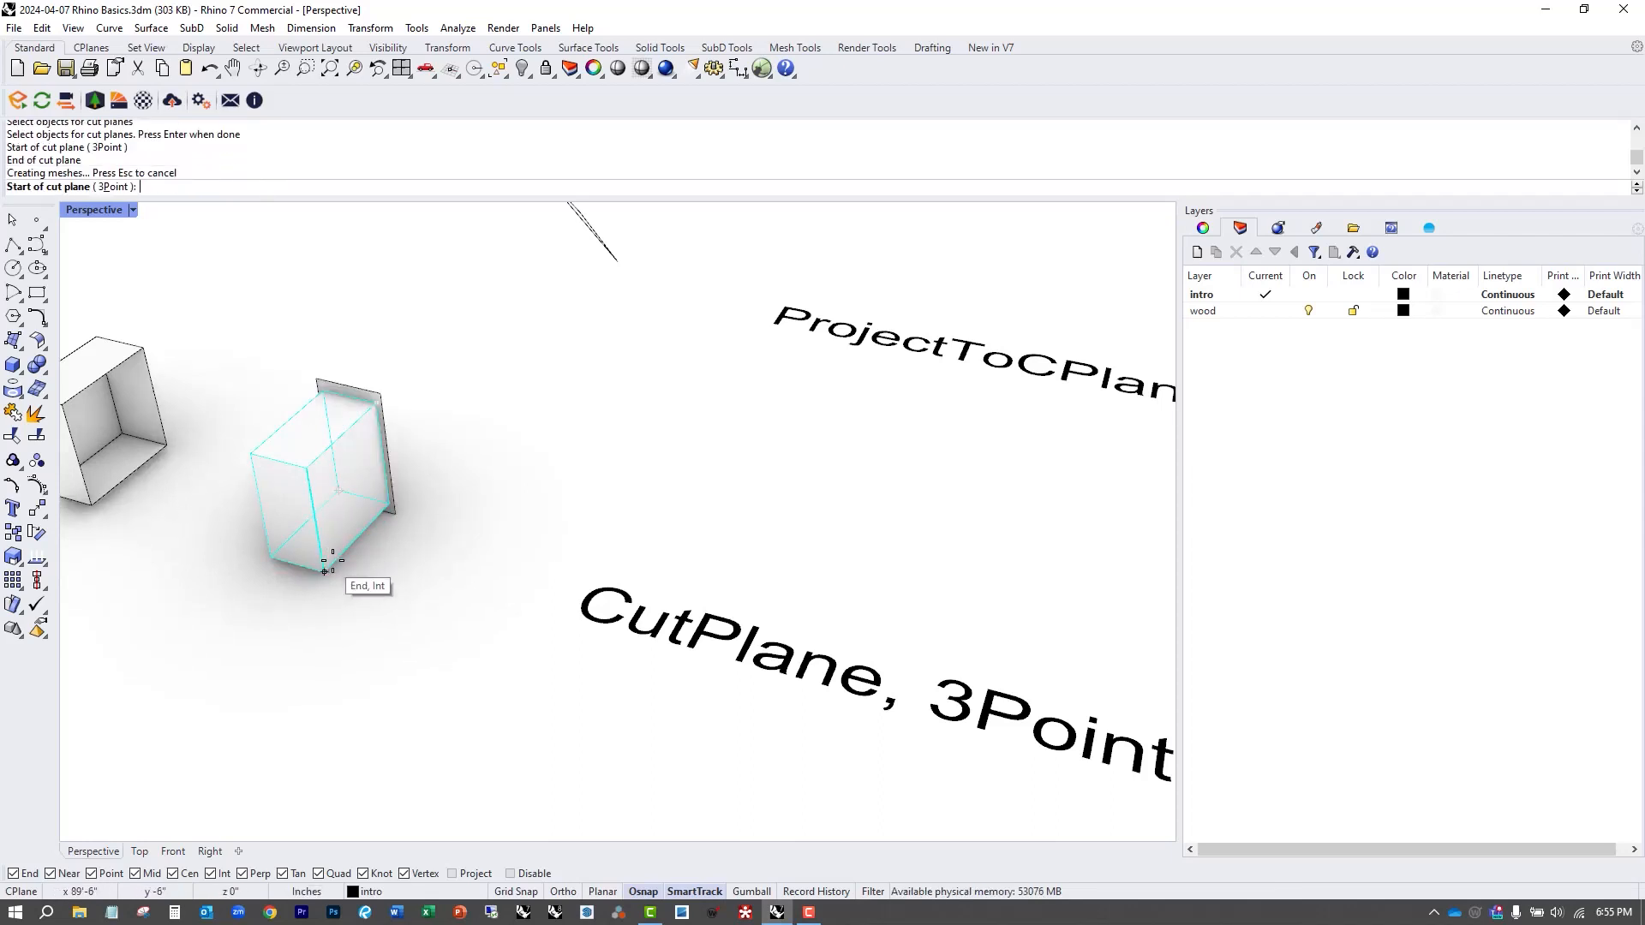
pyautogui.hotkey('ctrl', 'z')
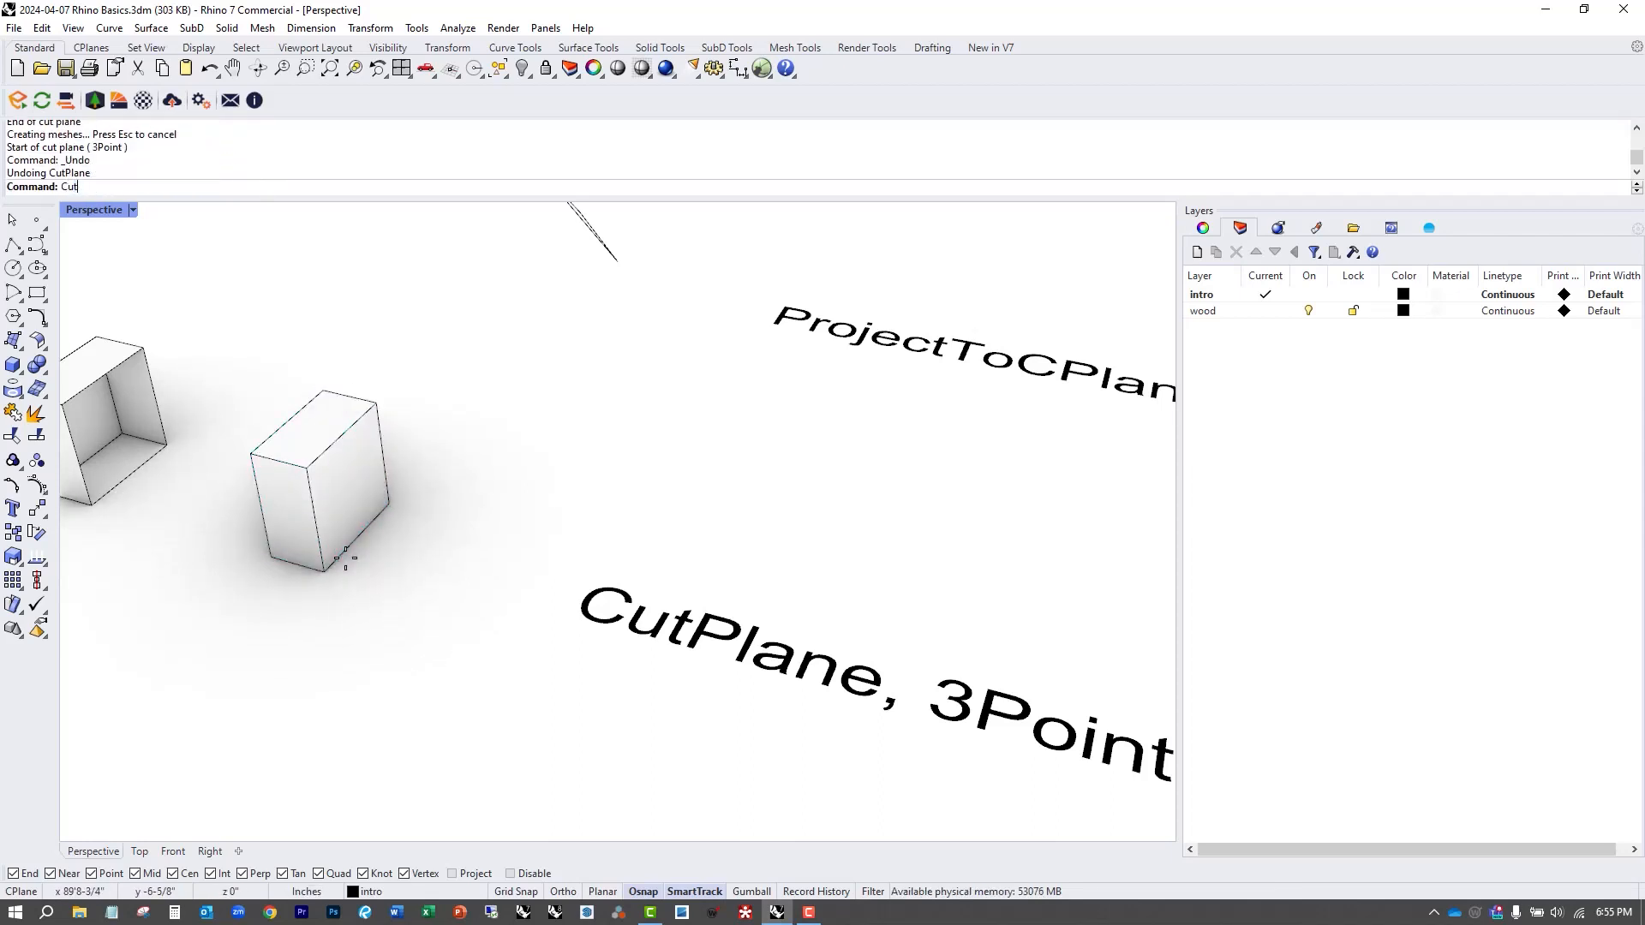
# Create a slanted 3Point CutPlane through the closed box half, using the two ends of a short top edge and a point low on the box.
pyautogui.write('Cut')
pyautogui.click(103, 220)
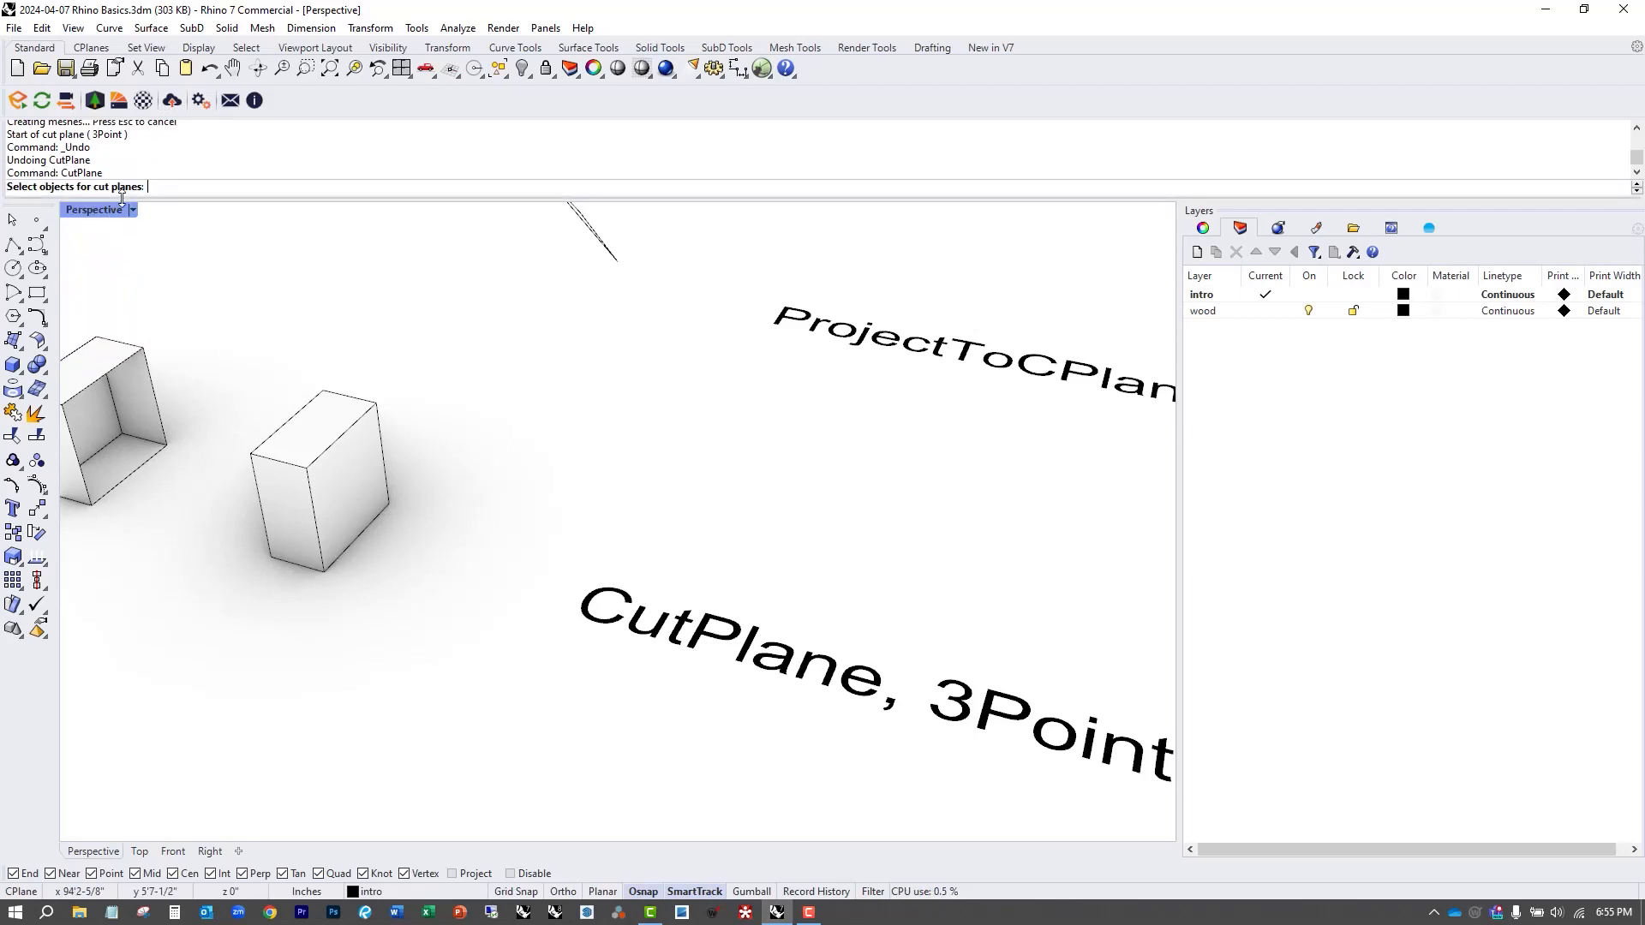
pyautogui.click(317, 414)
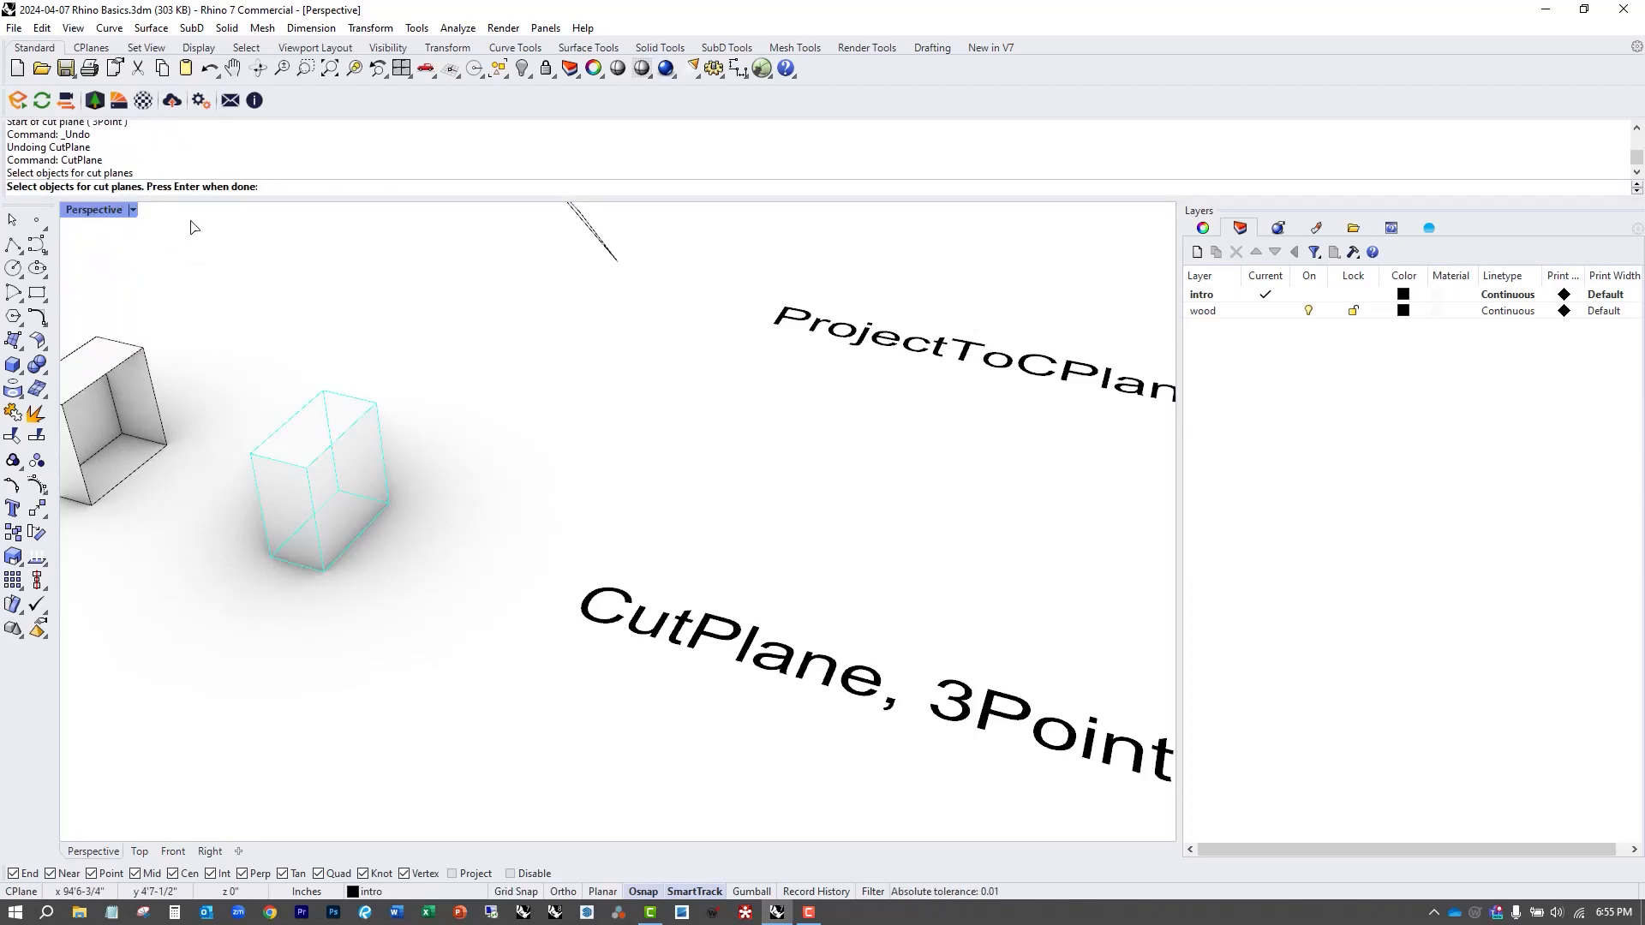
pyautogui.press('Return')
pyautogui.click(113, 187)
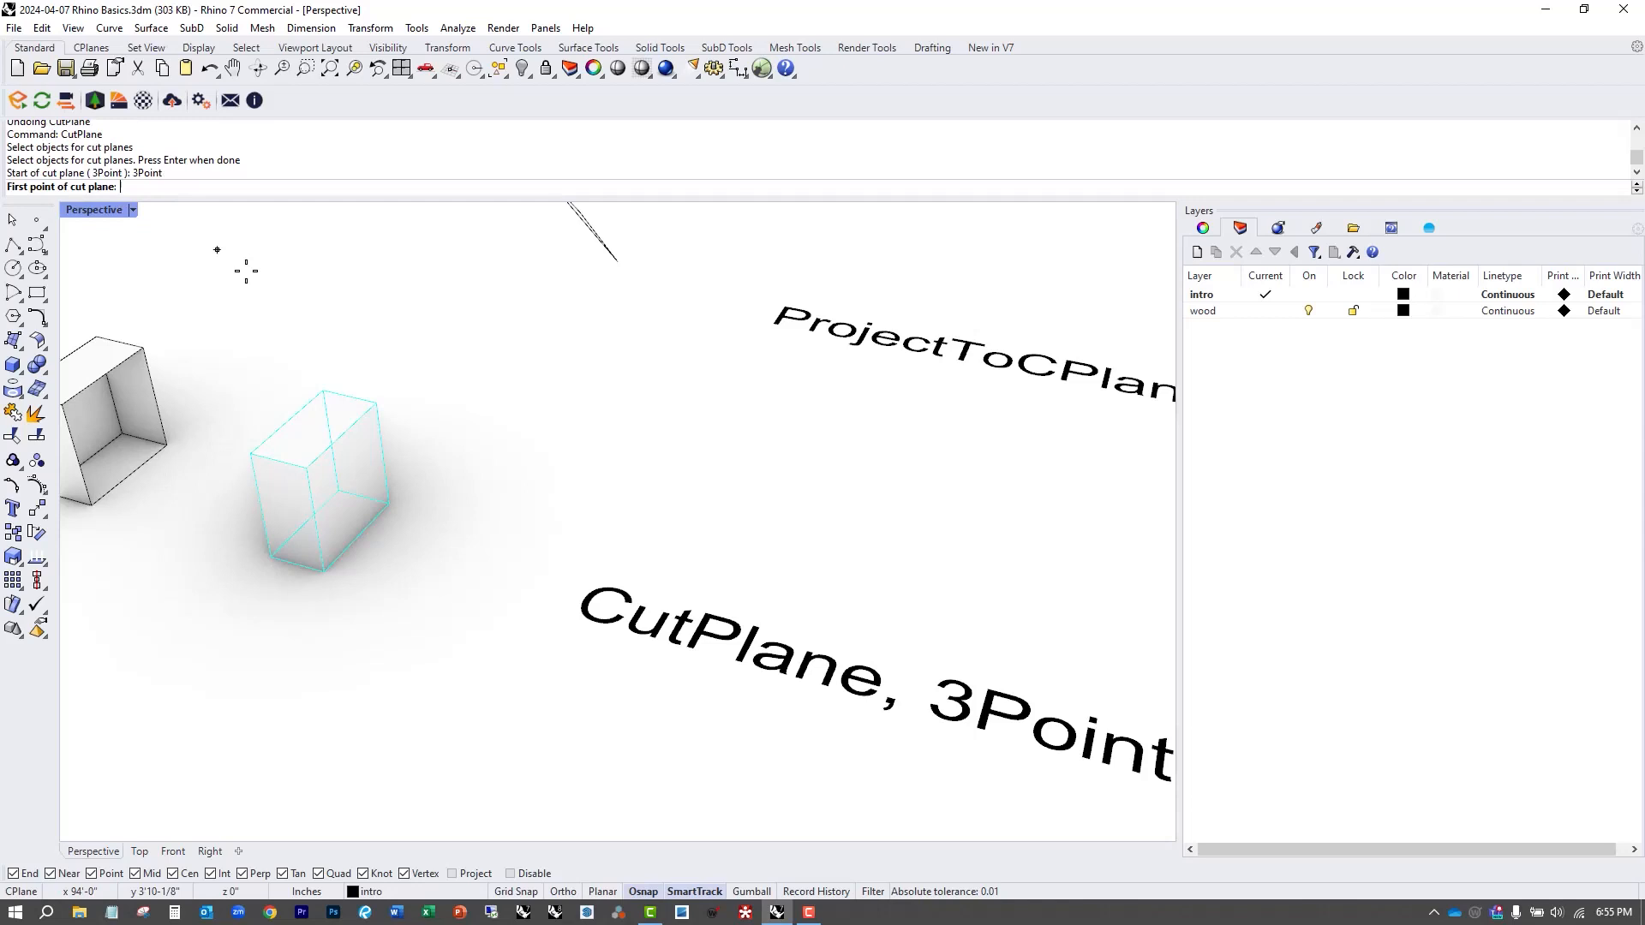
pyautogui.click(375, 402)
pyautogui.click(314, 380)
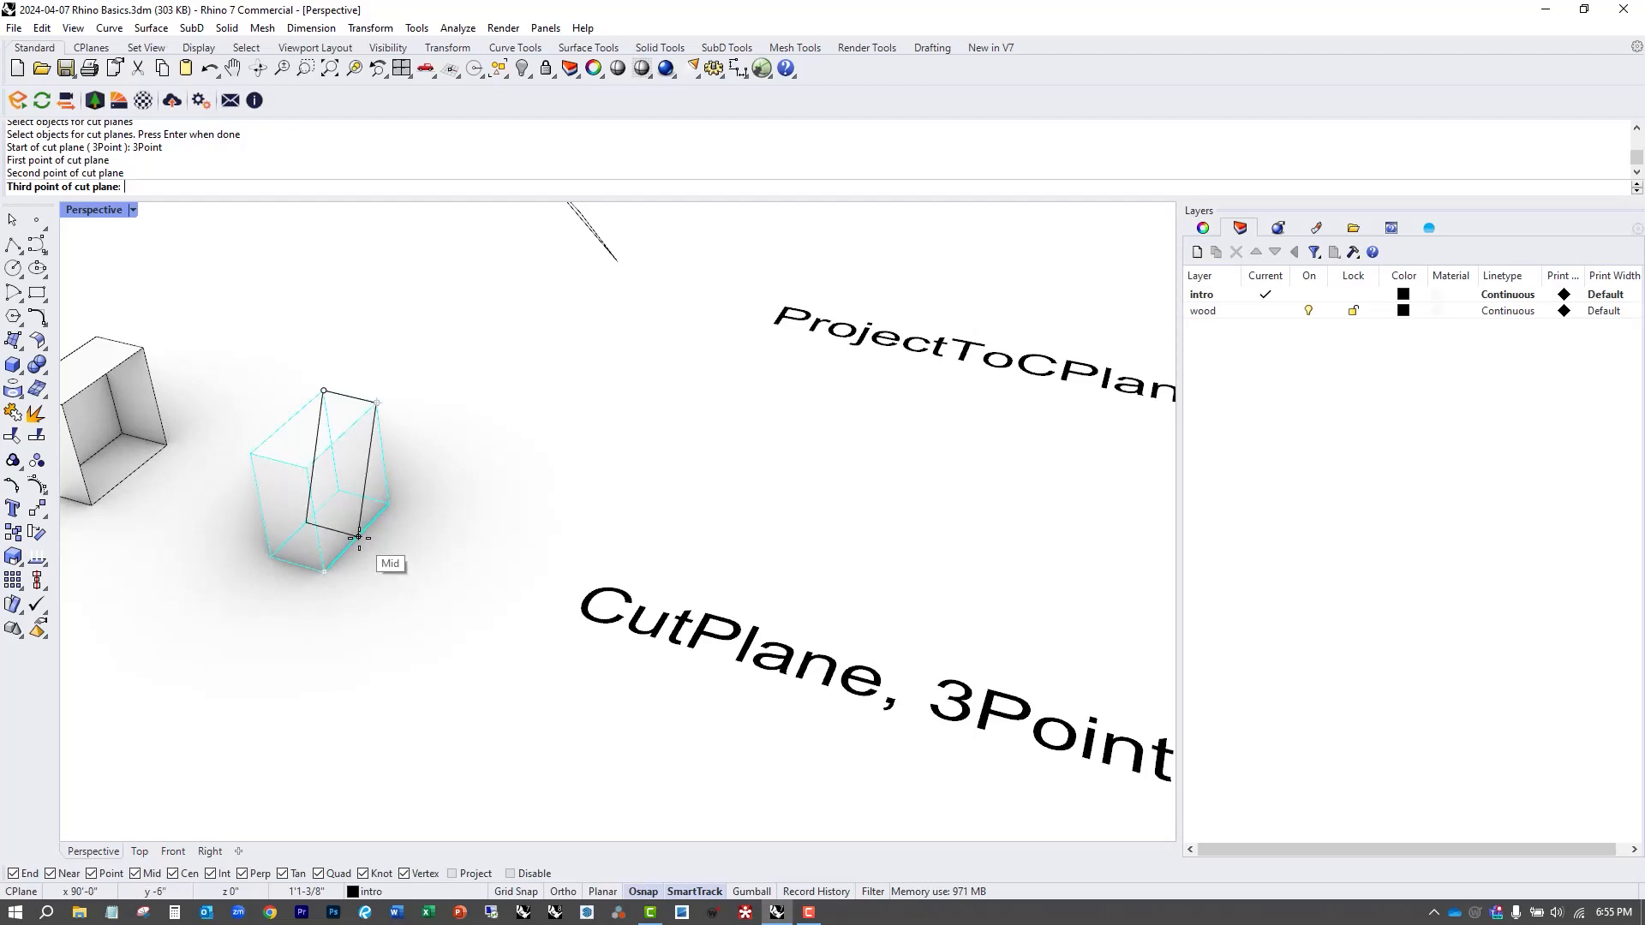
pyautogui.click(386, 562)
pyautogui.moveTo(459, 646)
pyautogui.mouseDown(button='right')
pyautogui.moveTo(348, 609)
pyautogui.moveTo(453, 647)
pyautogui.mouseUp(button='right')
# Delete the slanted cut plane from the closed box half.
pyautogui.click(418, 606)
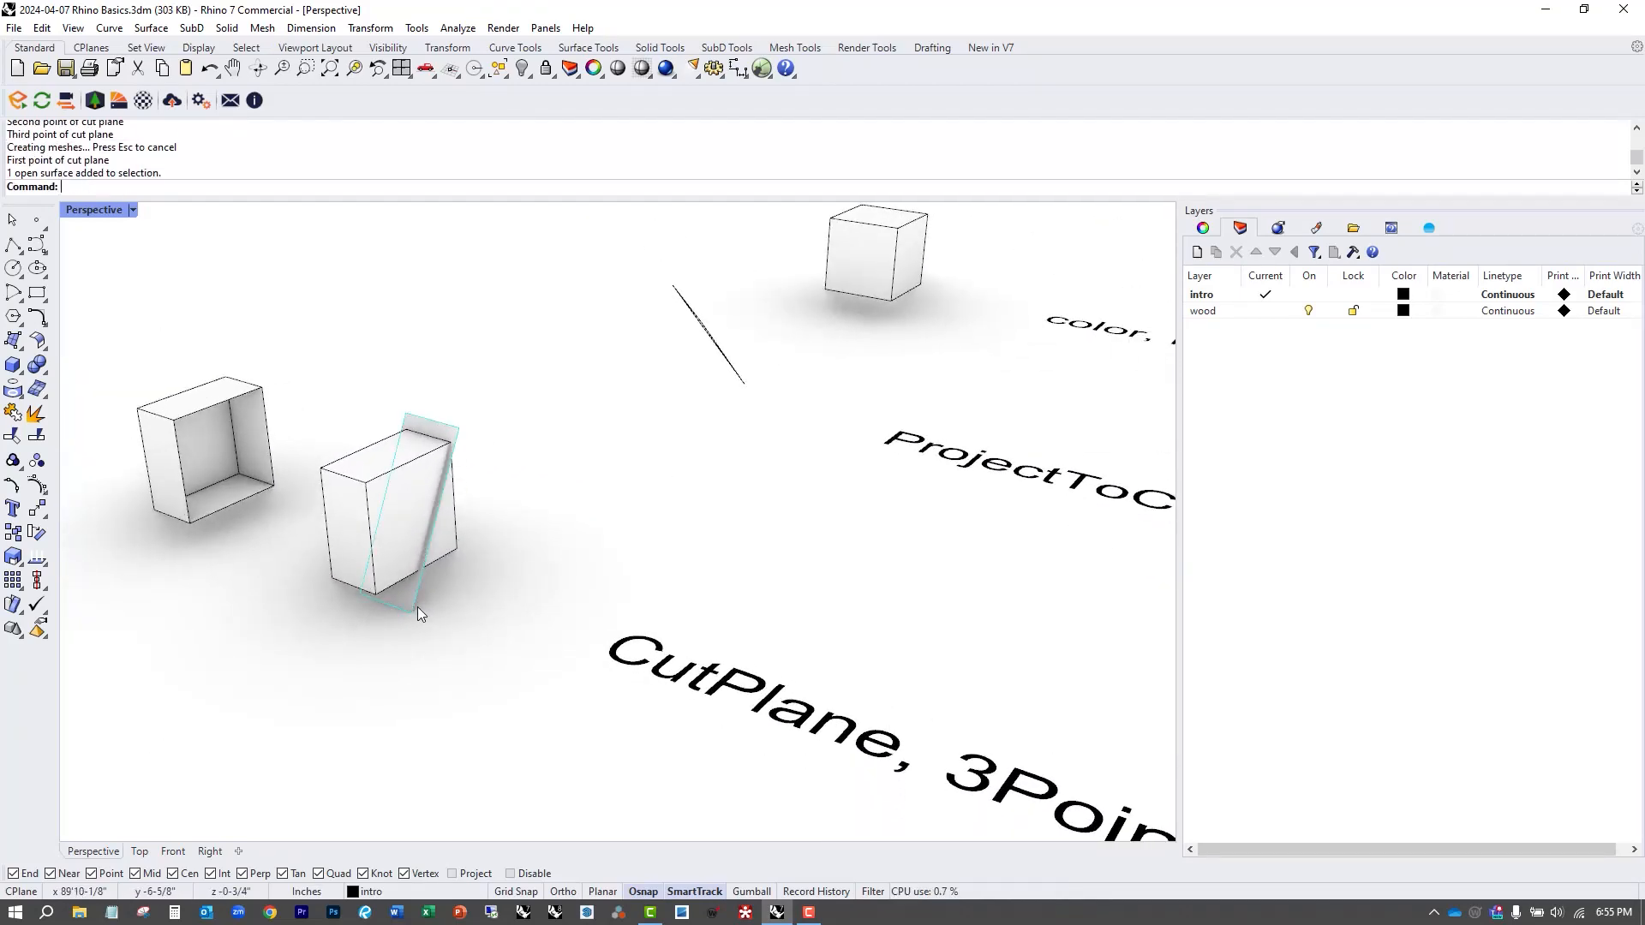
pyautogui.press('Delete')
pyautogui.press('Delete')
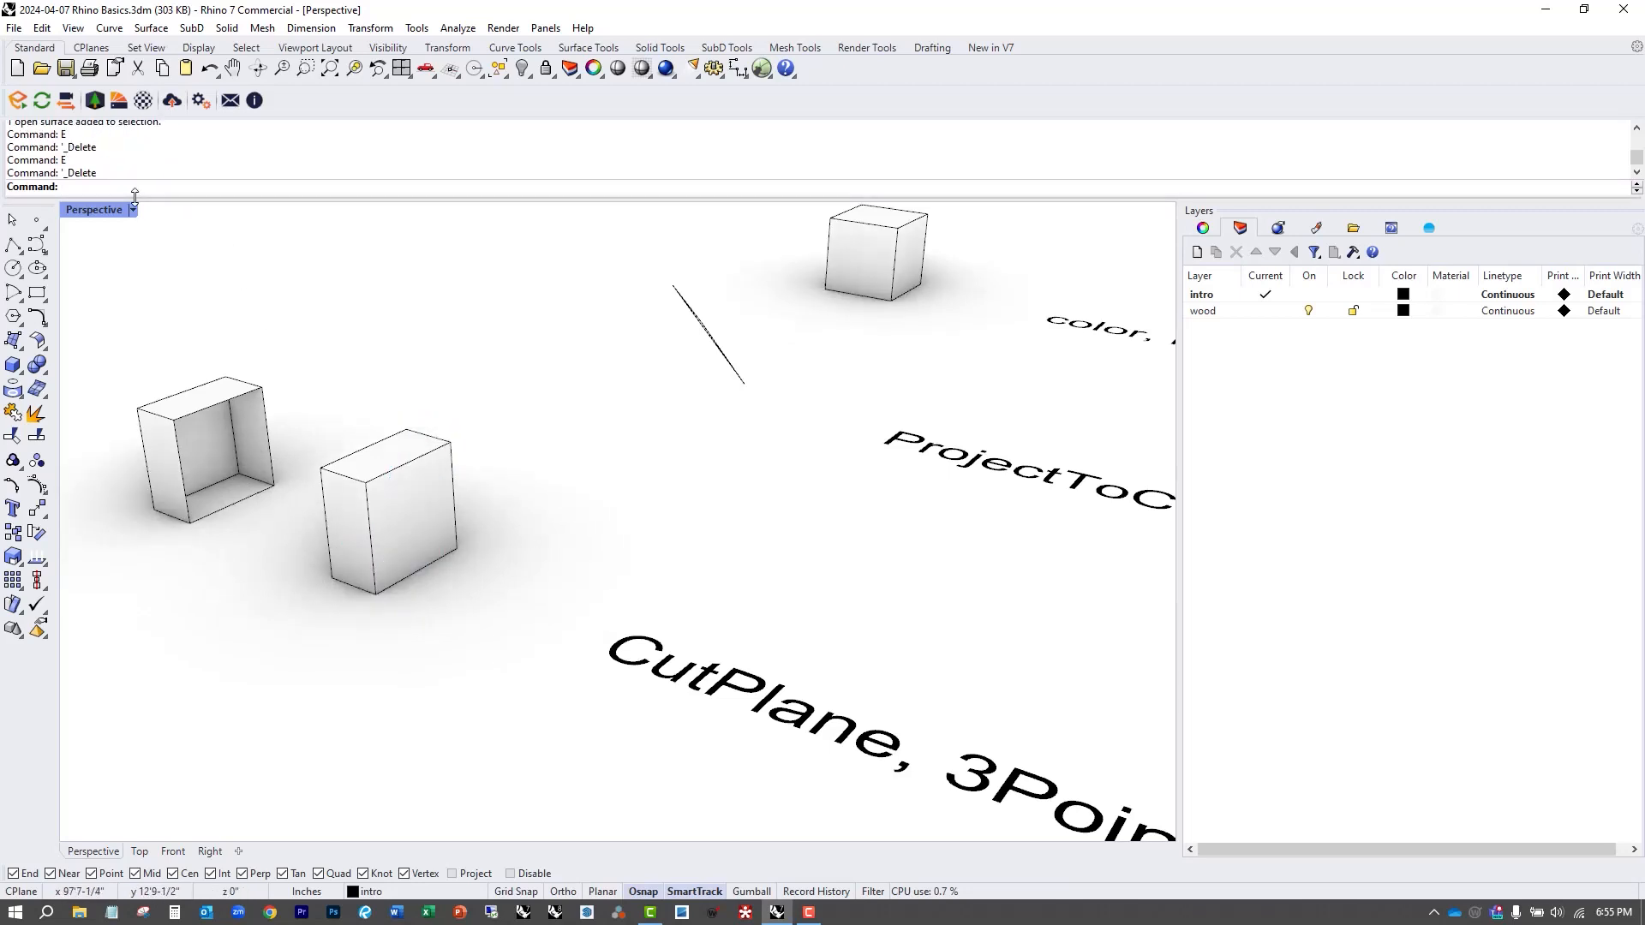
# Create a 3Point CutPlane through the closed box half from a top corner to the far bottom edge's midpoint and the near bottom corner.
pyautogui.write('CutPlane')
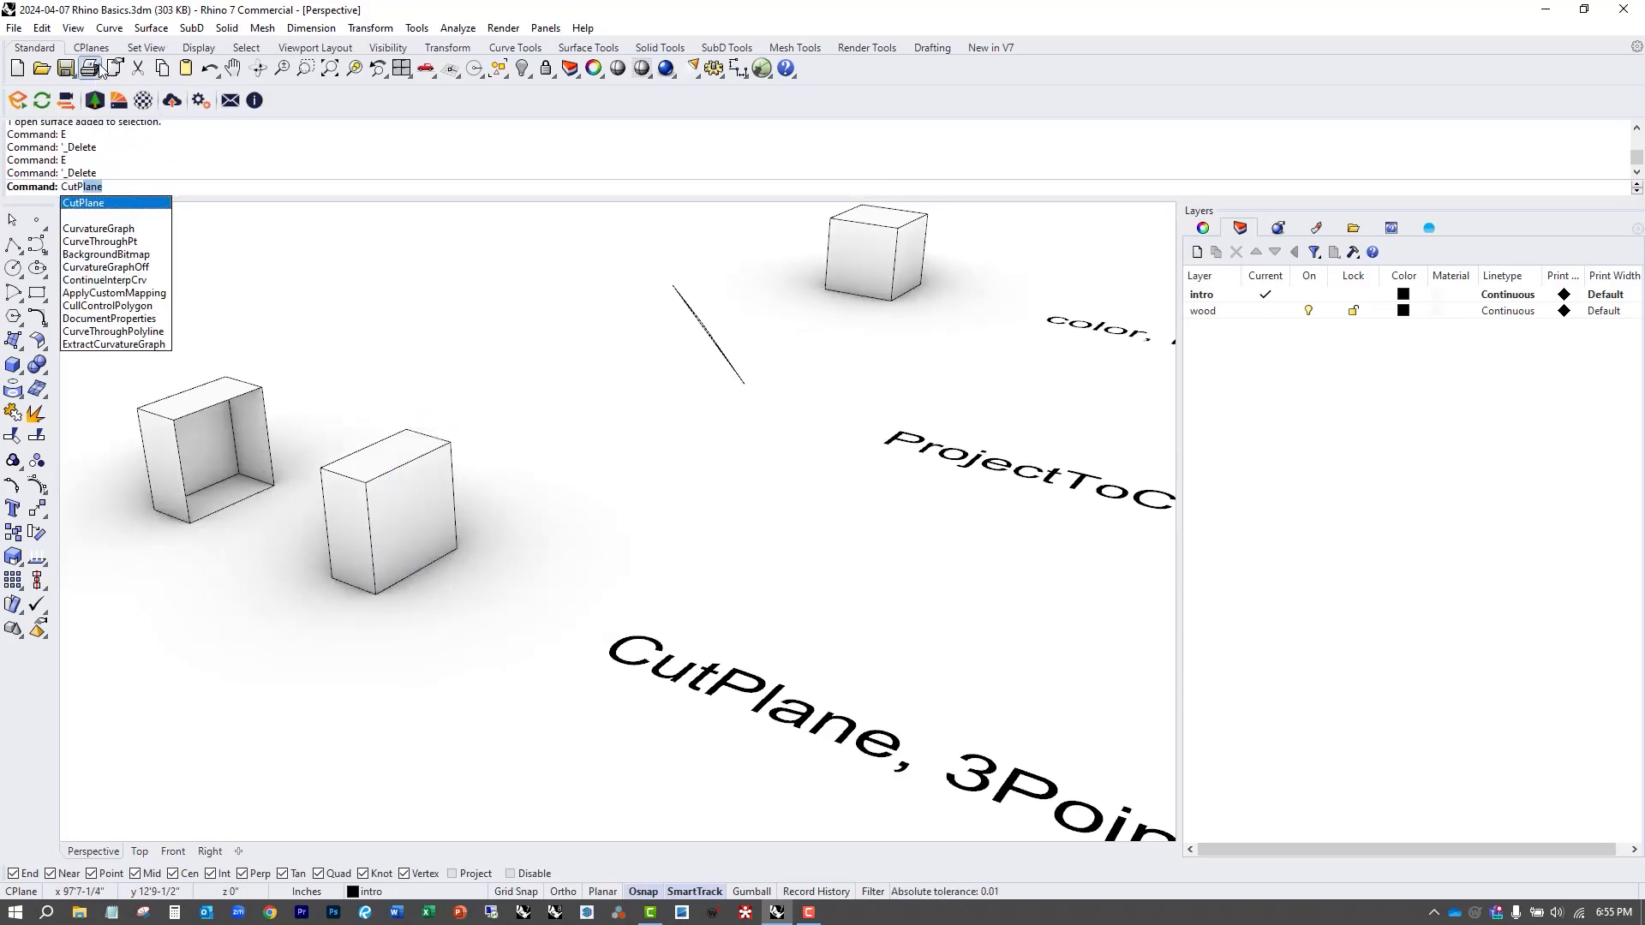
pyautogui.click(84, 203)
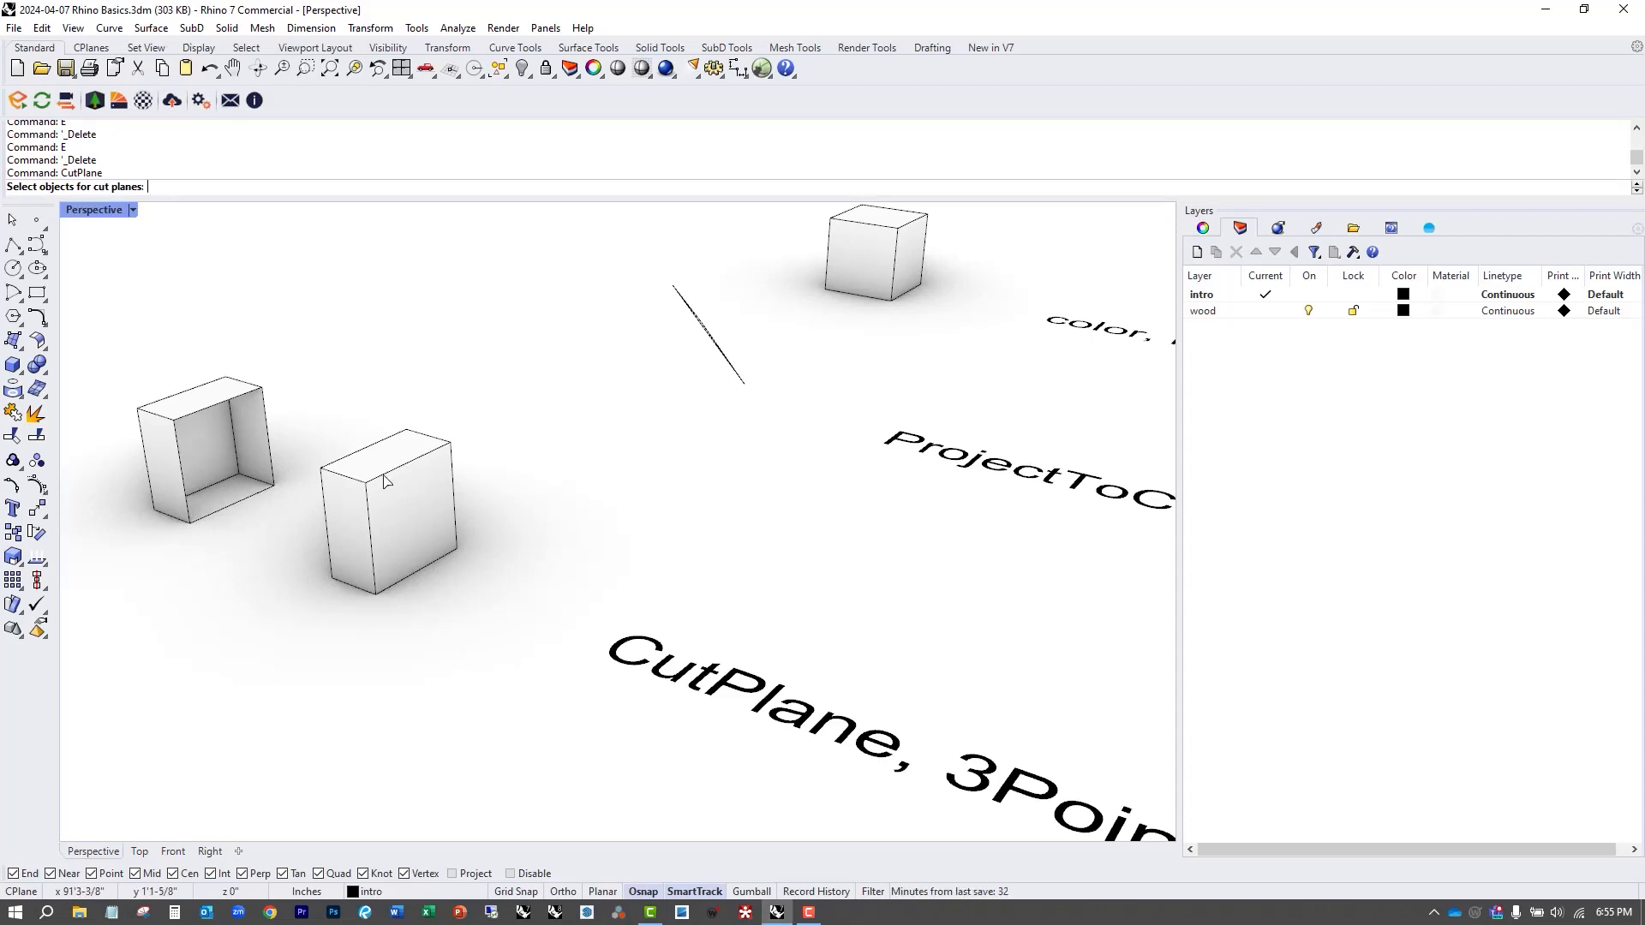
pyautogui.click(384, 482)
pyautogui.press('Return')
pyautogui.click(111, 185)
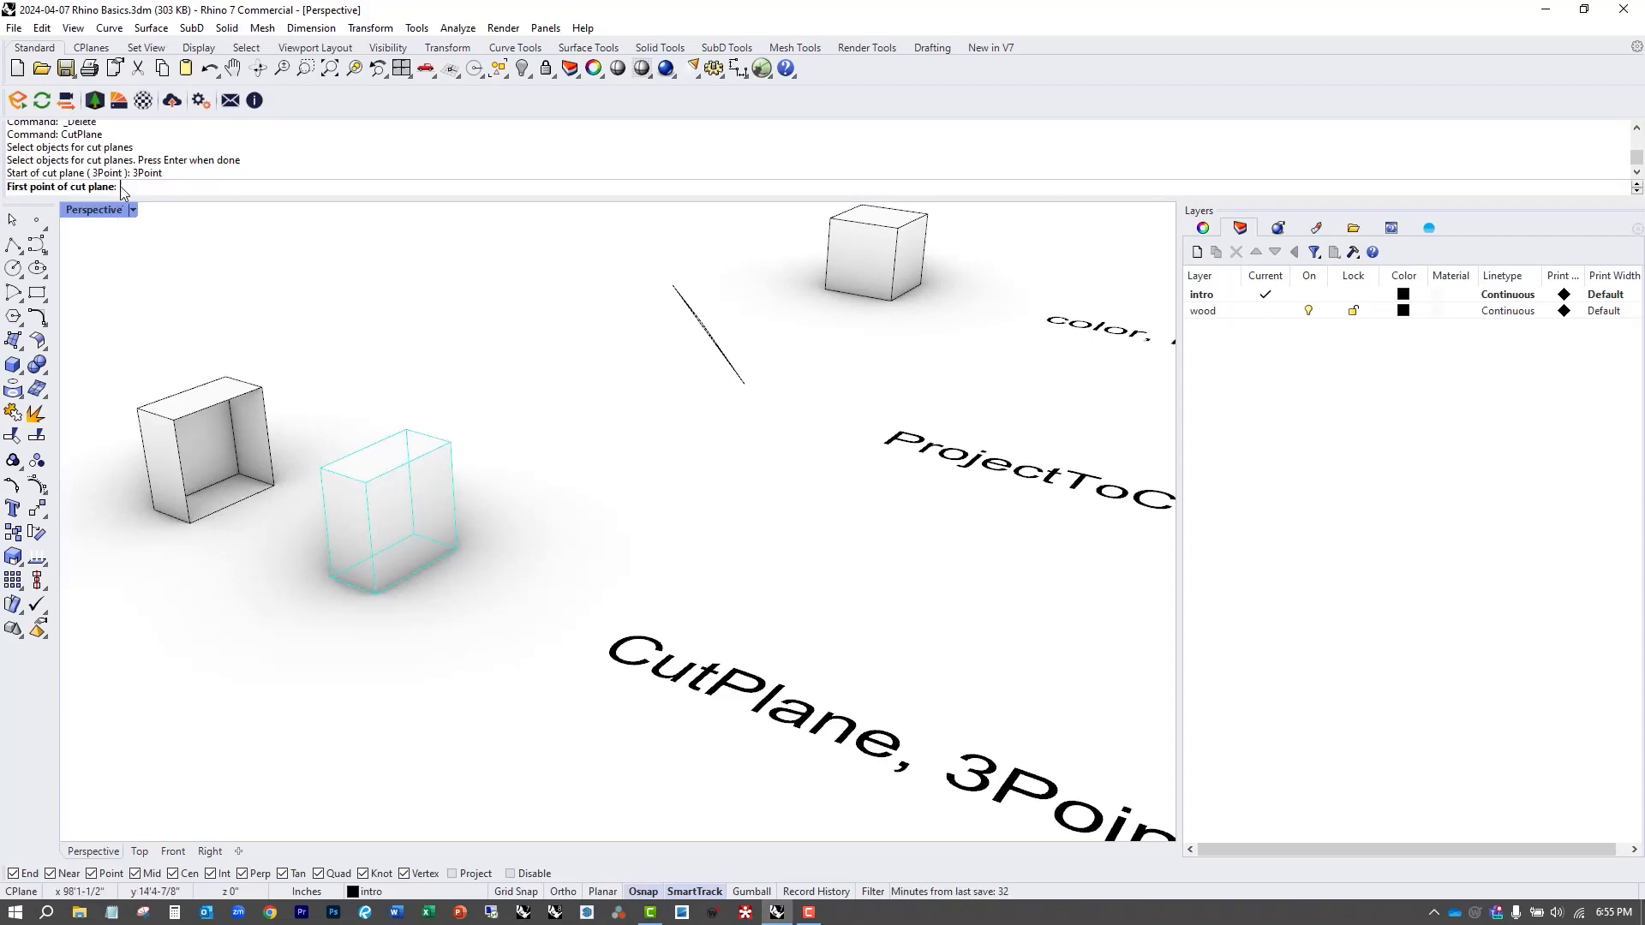
pyautogui.click(451, 442)
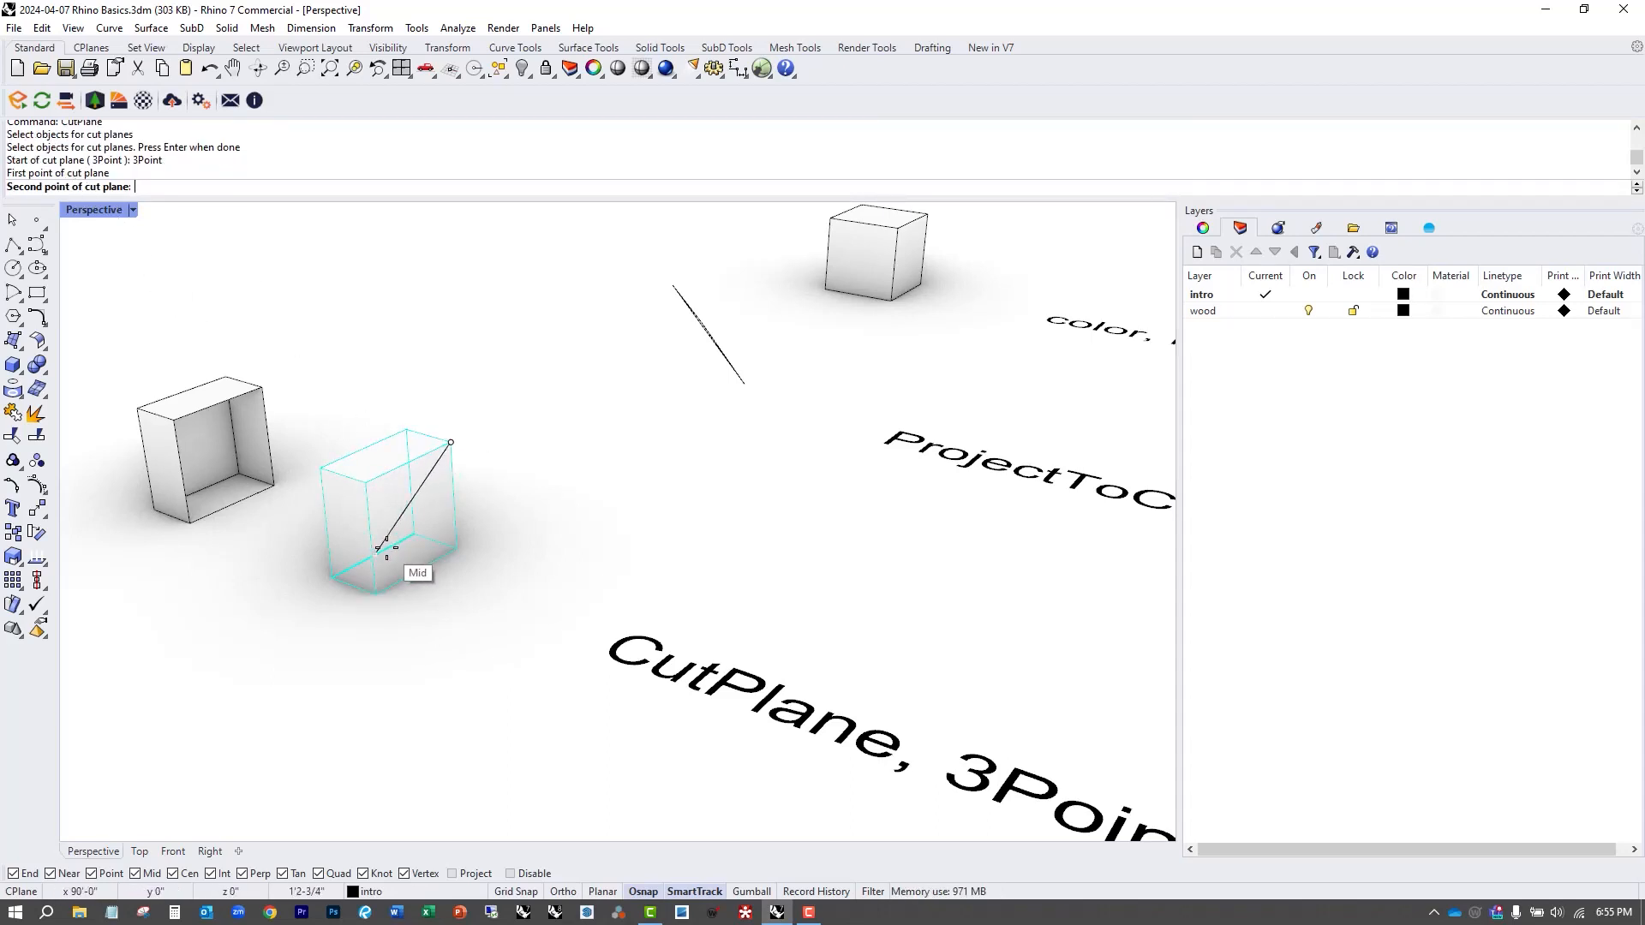
pyautogui.click(386, 548)
pyautogui.click(397, 591)
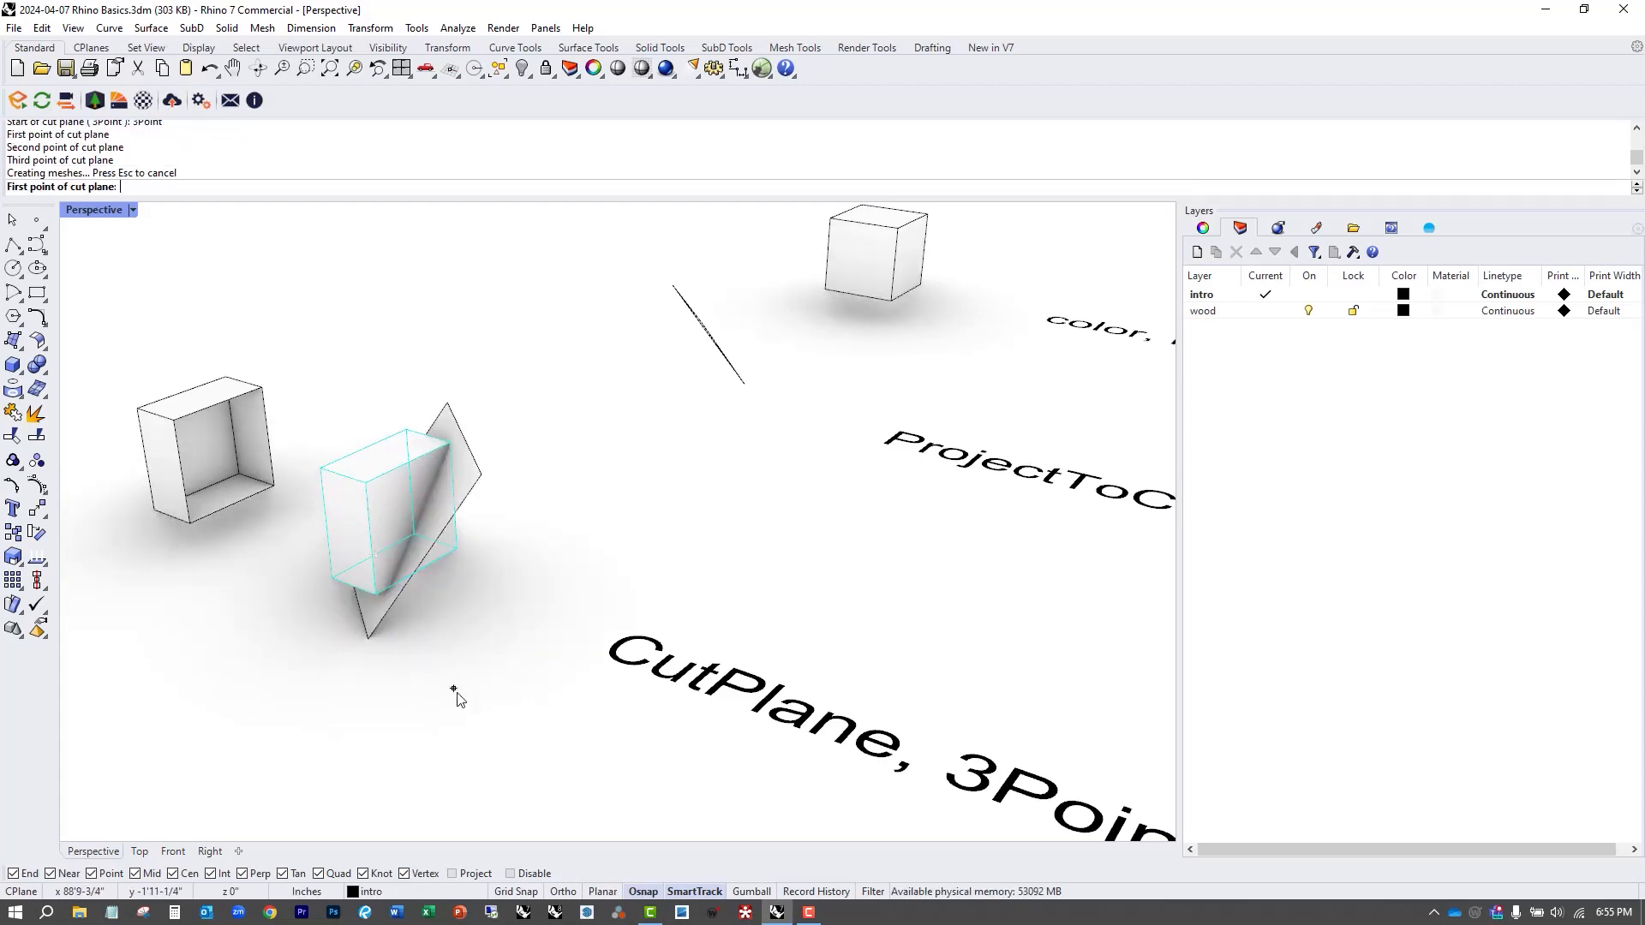
pyautogui.press('Return')
pyautogui.moveTo(454, 689); pyautogui.dragTo(475, 686, button='right')
# Split the closed box half with the diagonal cut plane as the cutting object.
pyautogui.click(505, 558)
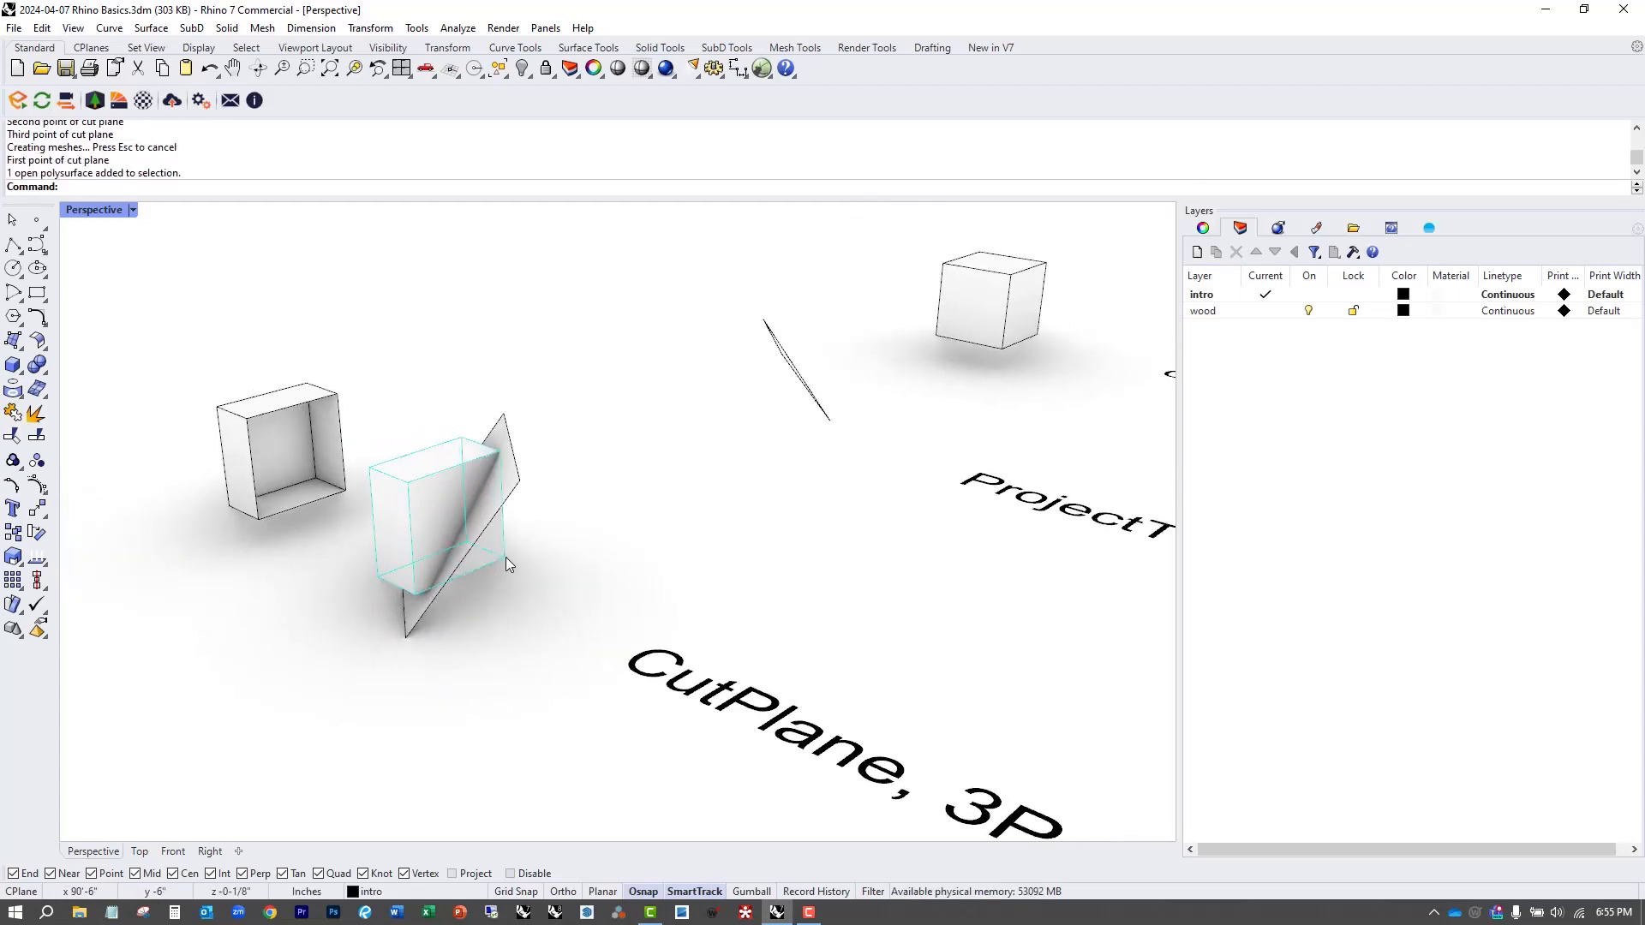
pyautogui.press('Return')
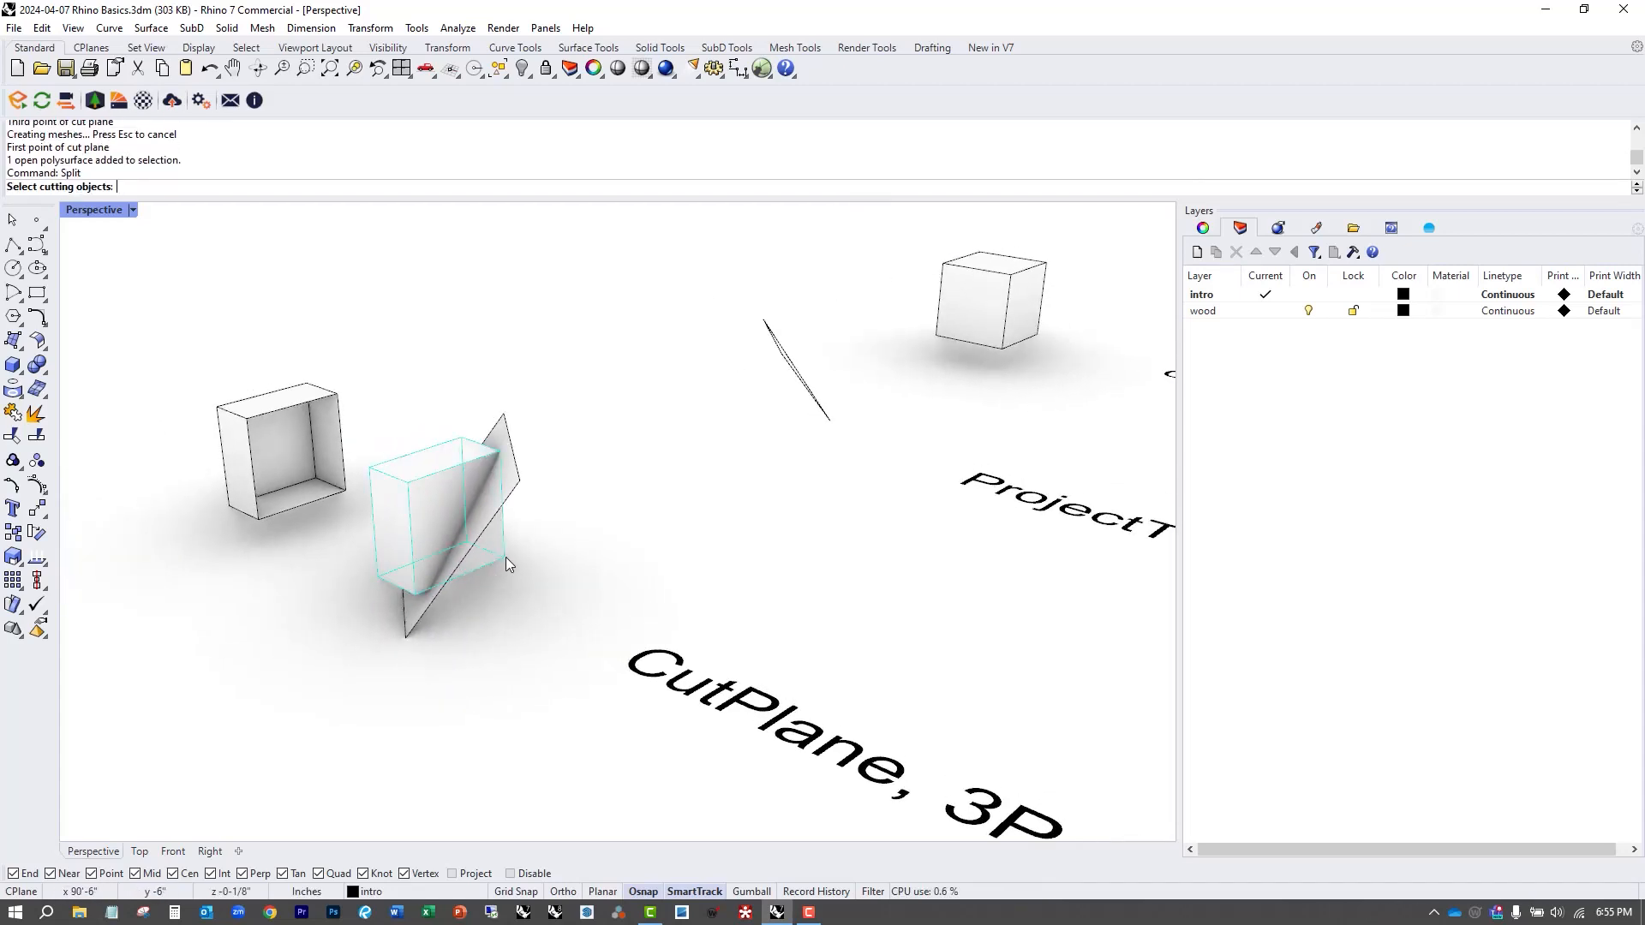
pyautogui.click(517, 493)
pyautogui.press('Return')
# Delete the larger split piece of the box half and the diagonal cut plane, keeping the smaller corner piece.
pyautogui.click(437, 478)
pyautogui.write('E')
pyautogui.press('Return')
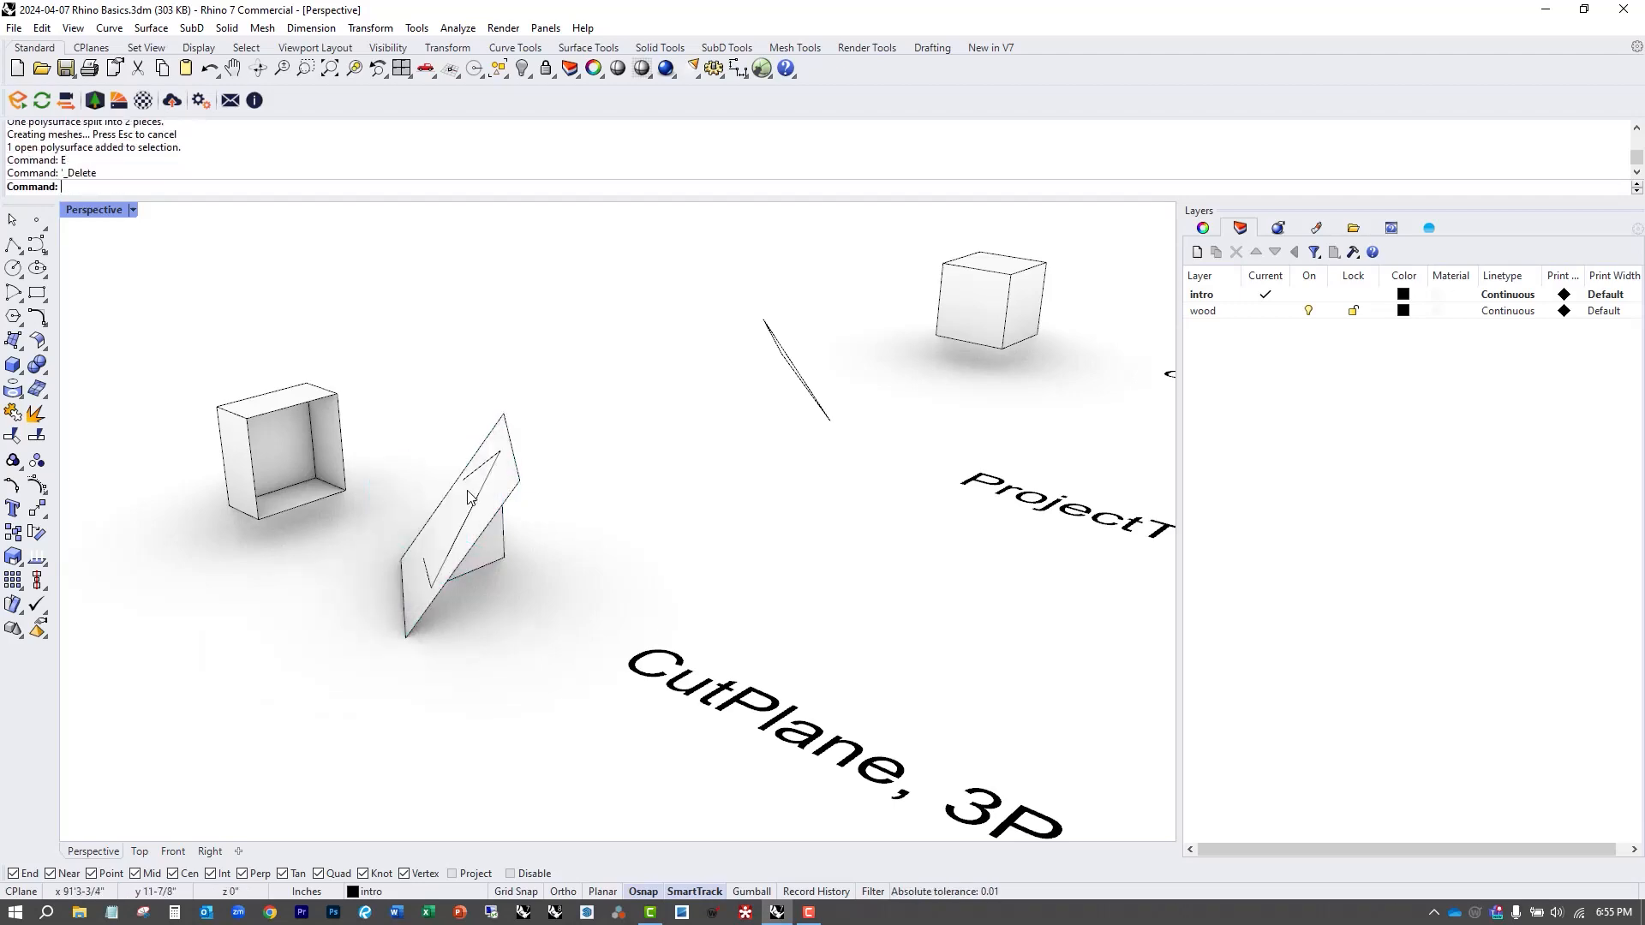
pyautogui.click(508, 487)
pyautogui.write('E')
pyautogui.press('Return')
# Try to close the remaining corner piece with Cap.
pyautogui.moveTo(518, 639); pyautogui.dragTo(442, 614, button='right')
pyautogui.click(442, 614)
pyautogui.write('C')
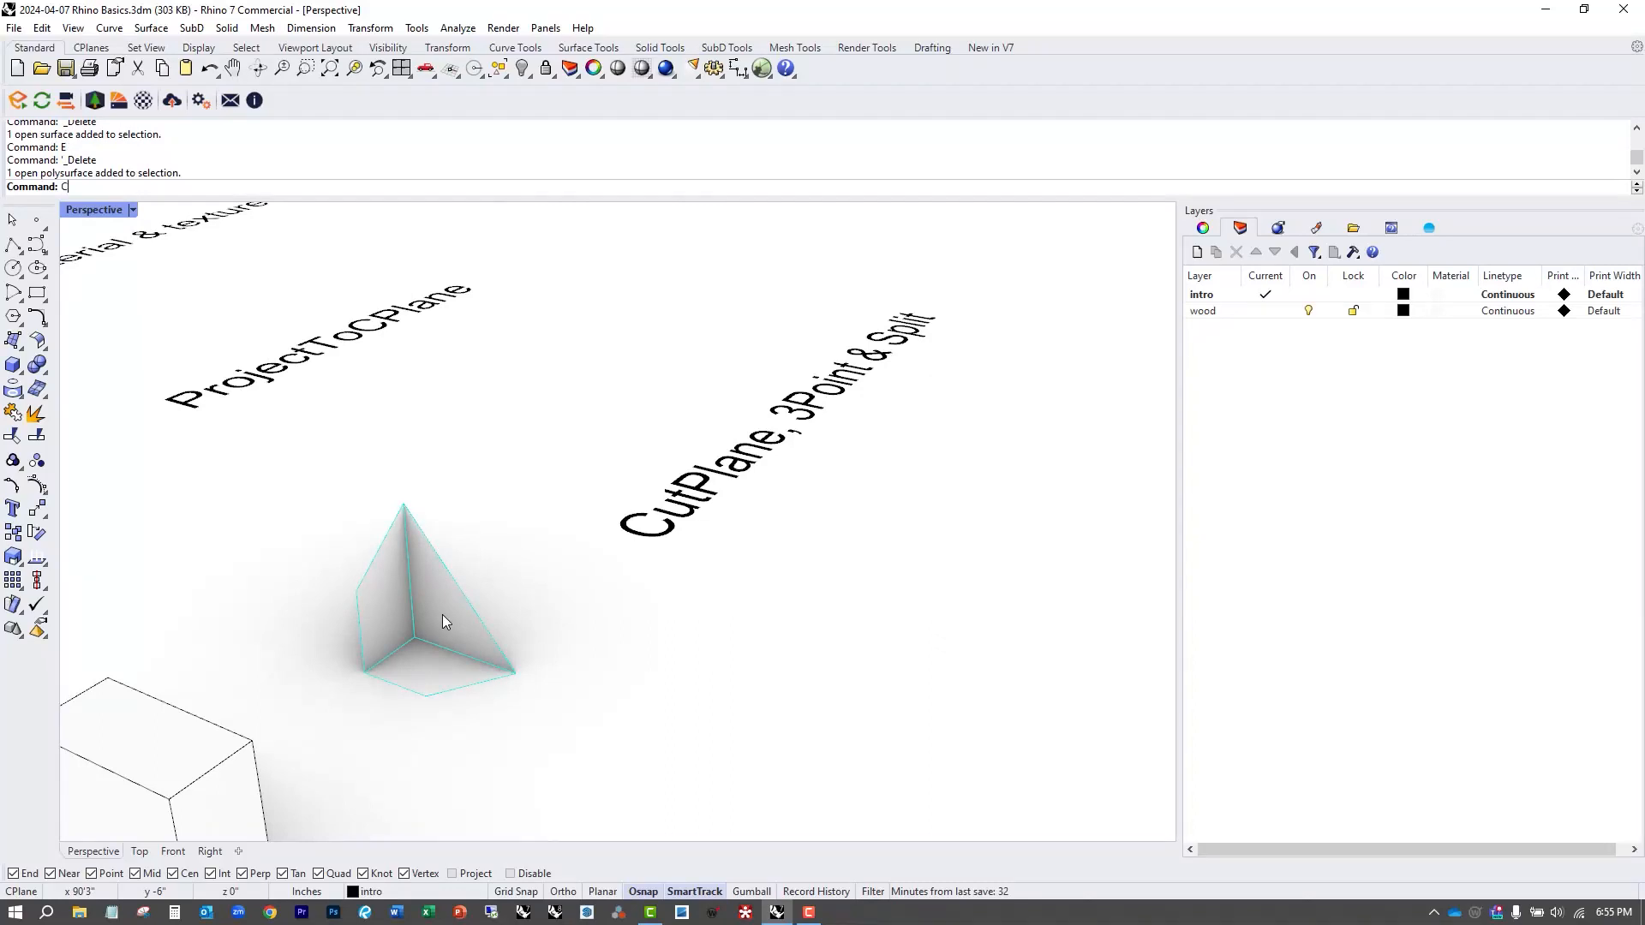
pyautogui.write('ap')
pyautogui.press('Return')
# Create a triangular corner-point surface between the apex, the upper side corner and the far bottom corner of the open piece.
pyautogui.scroll(4, 444, 651)
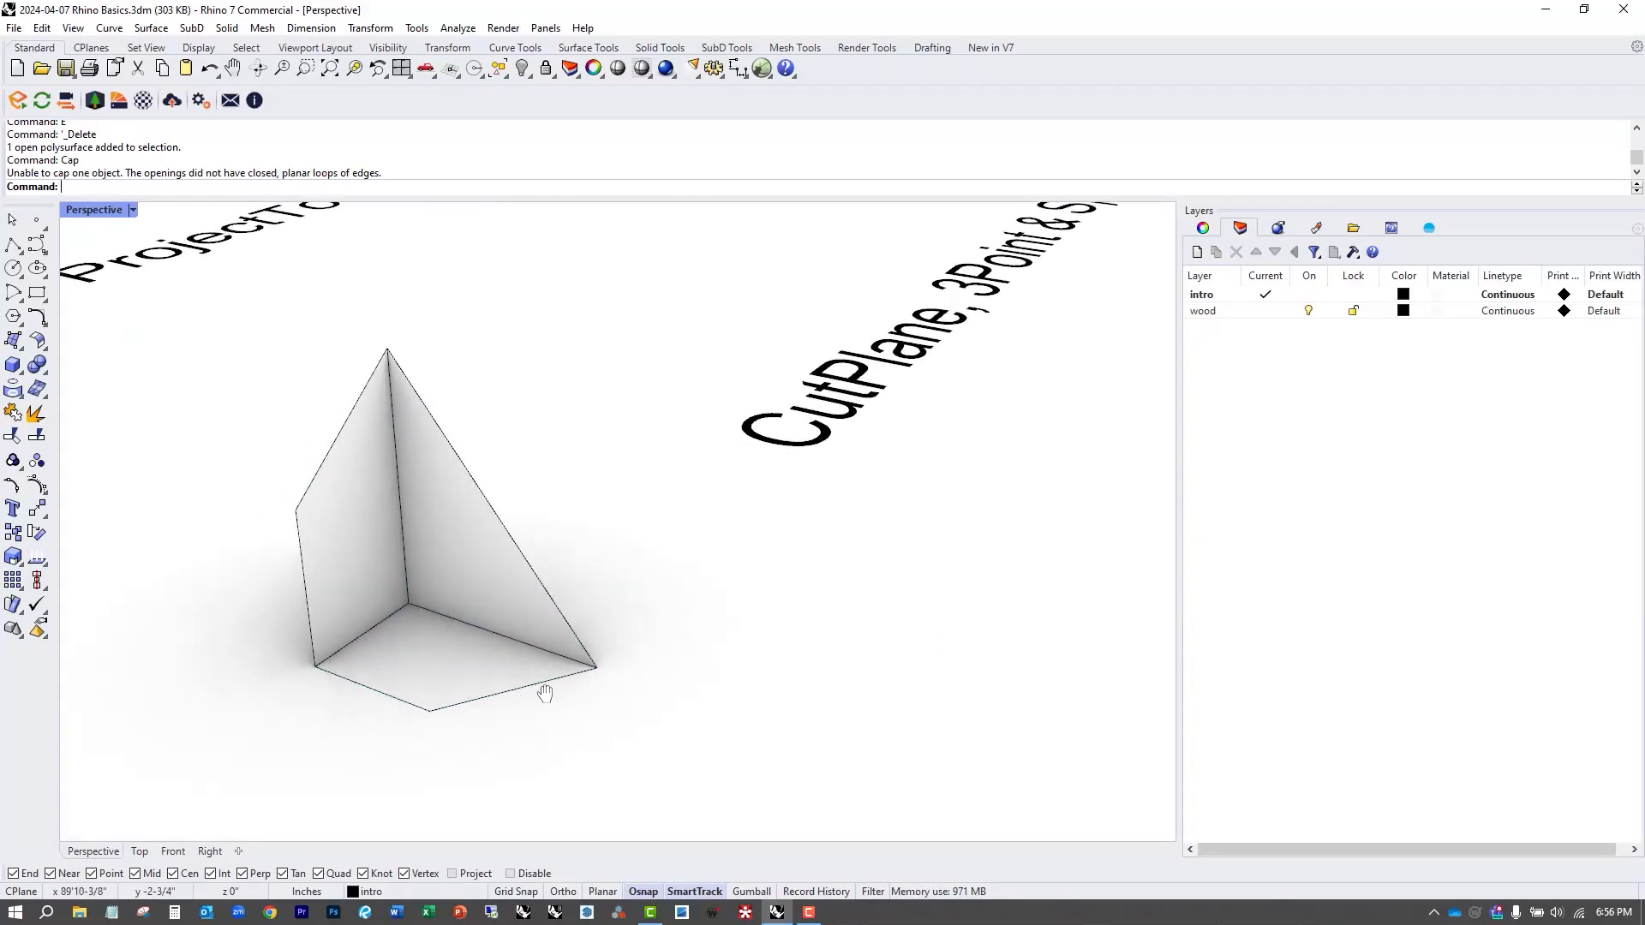
pyautogui.moveTo(545, 693); pyautogui.dragTo(514, 679, button='right')
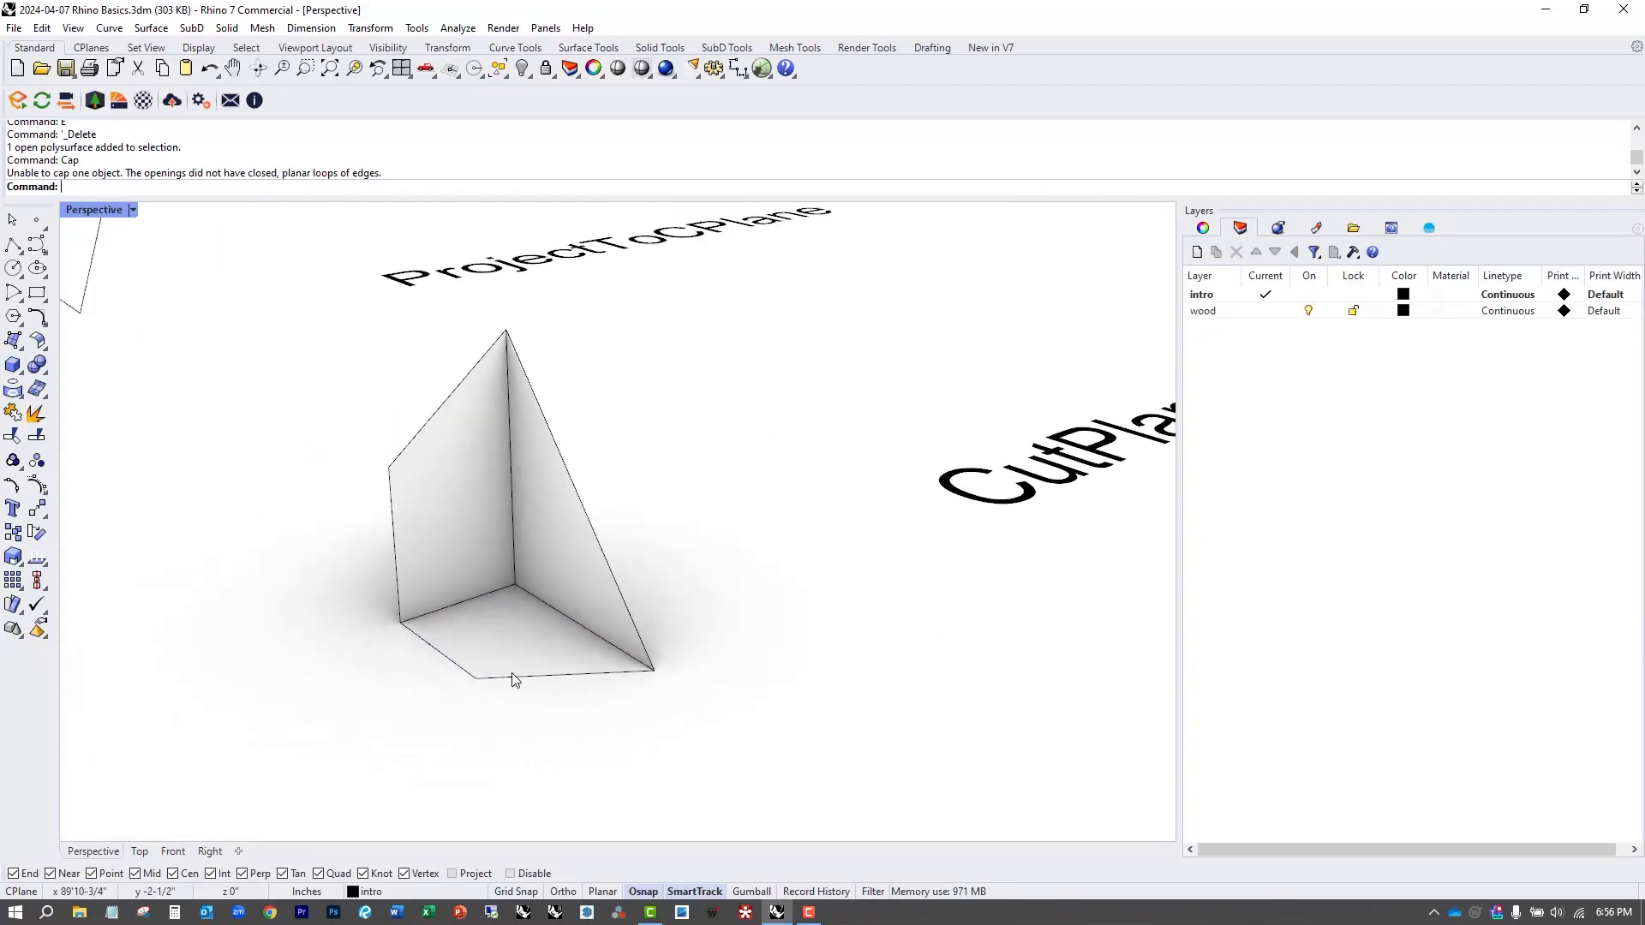
pyautogui.click(25, 343)
pyautogui.click(390, 467)
pyautogui.click(506, 331)
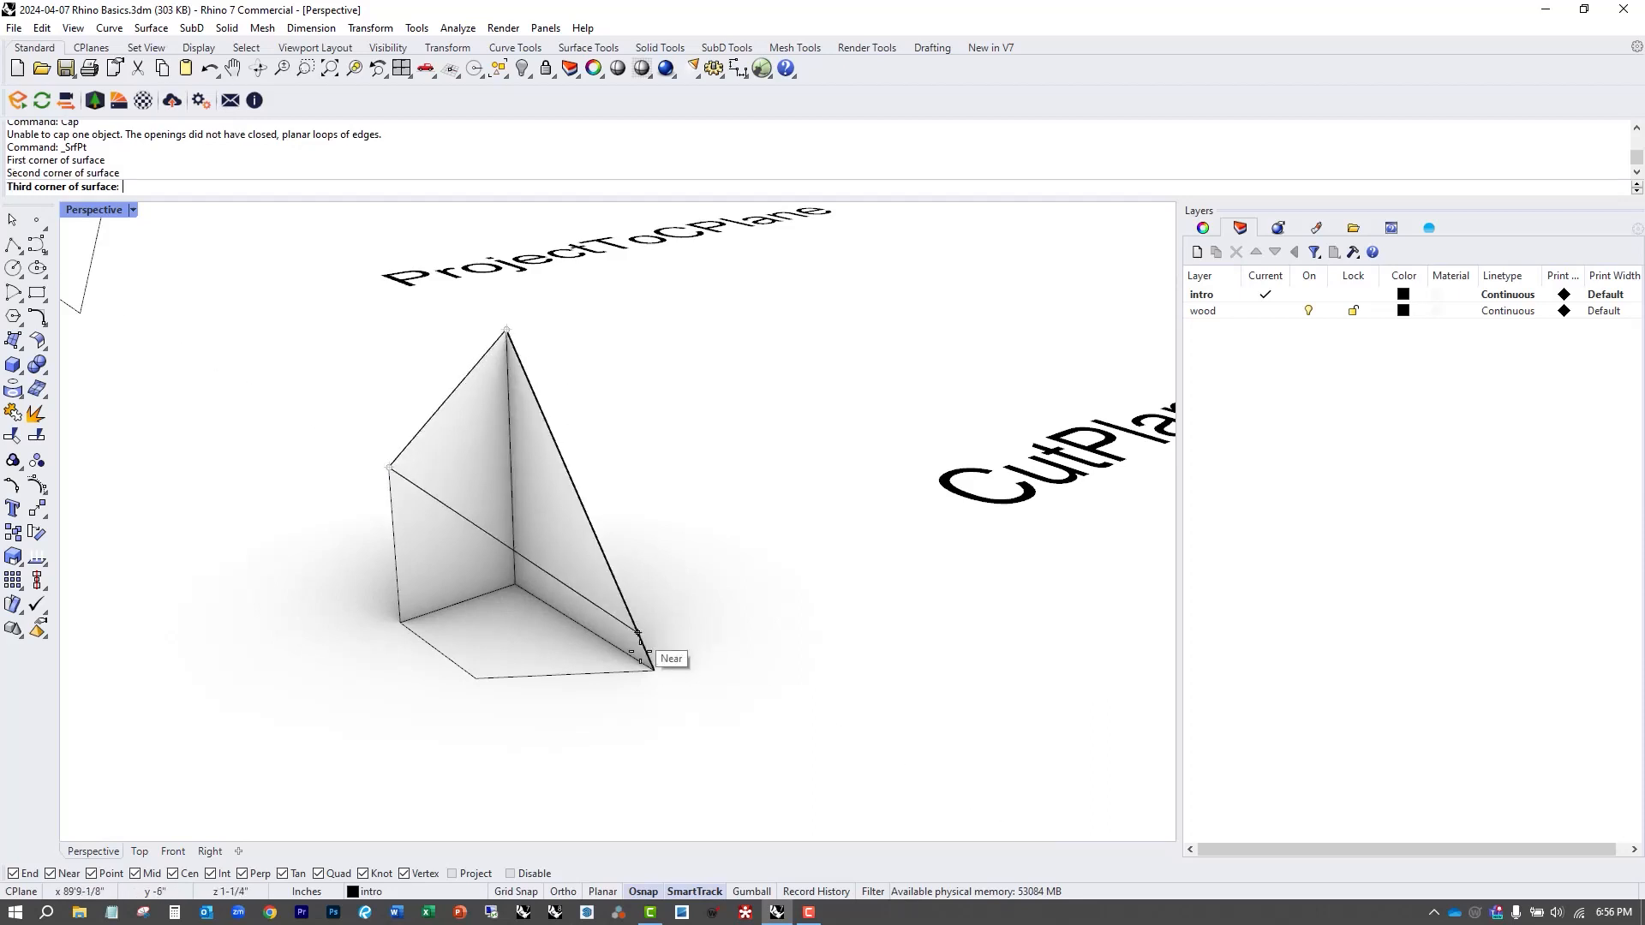
pyautogui.click(654, 670)
pyautogui.click(653, 670)
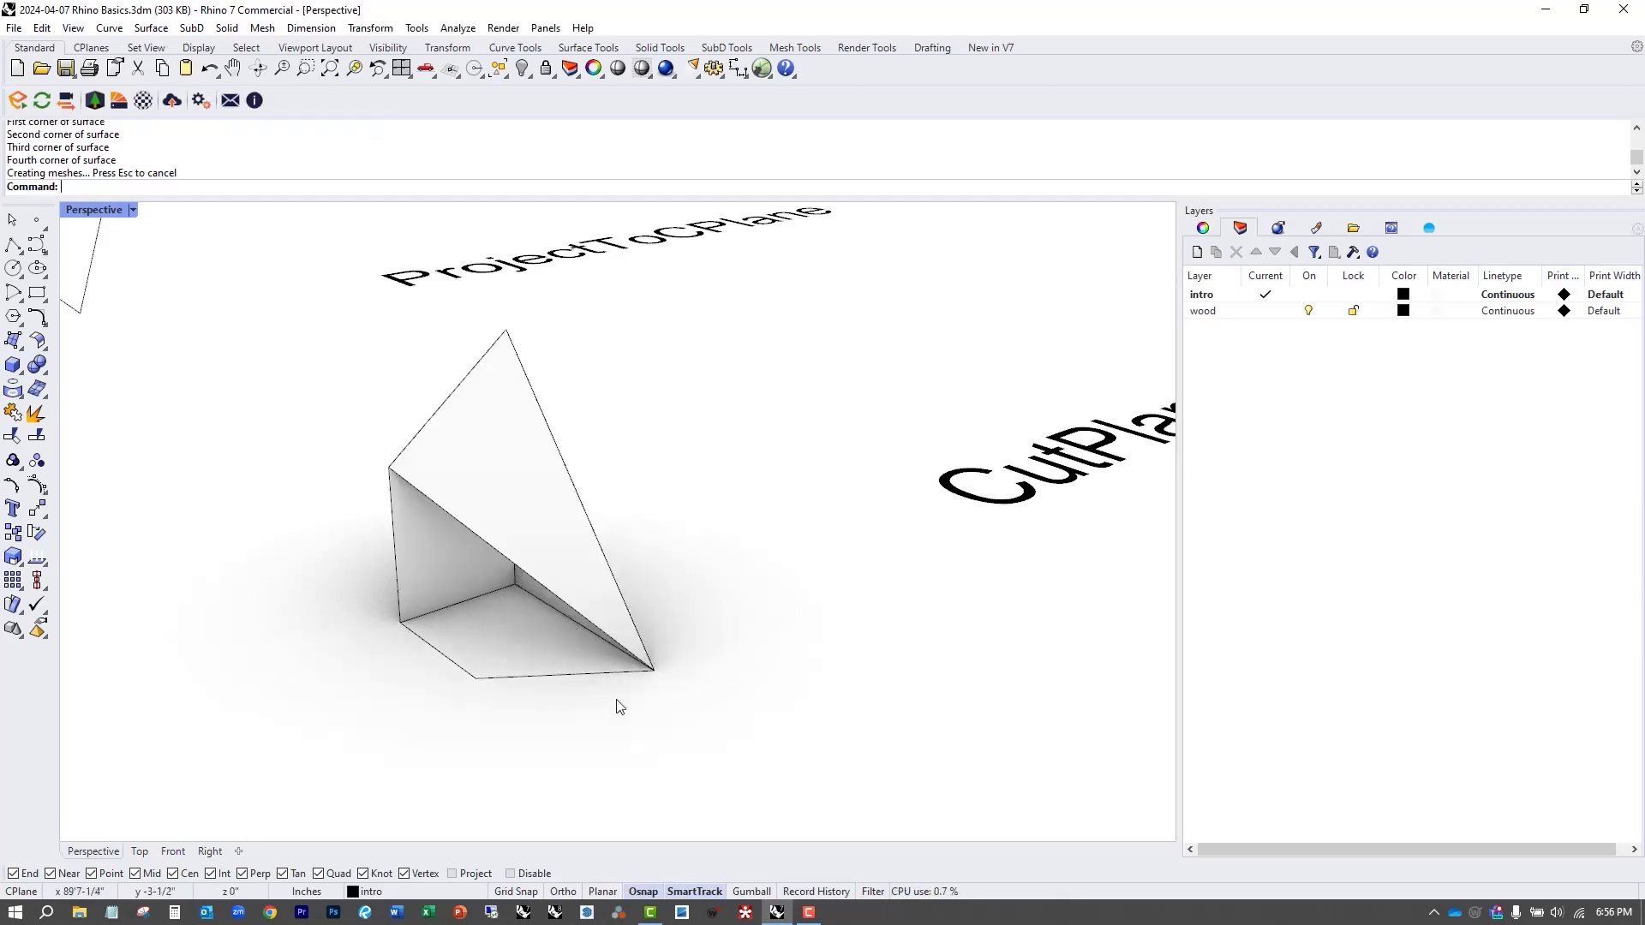
# Fill the small side gap of the open piece with a triangular corner-point surface between the upper side corner and two bottom corners.
pyautogui.moveTo(603, 700); pyautogui.dragTo(562, 691, button='right')
pyautogui.rightClick(562, 691)
pyautogui.click(465, 664)
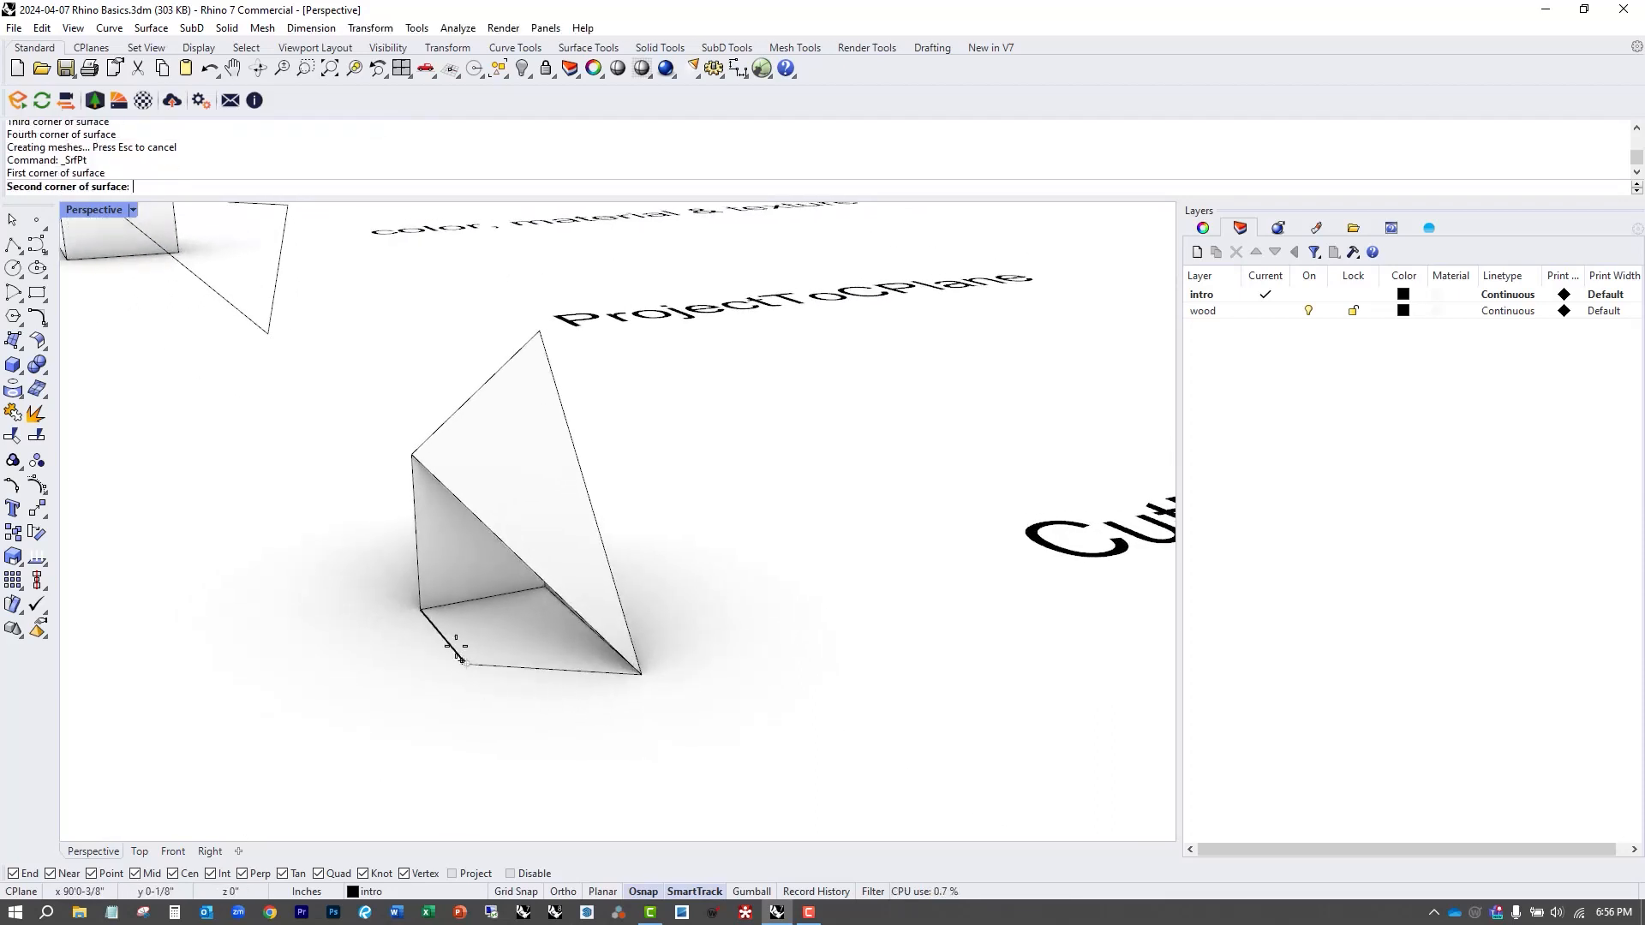
pyautogui.click(412, 454)
pyautogui.click(419, 611)
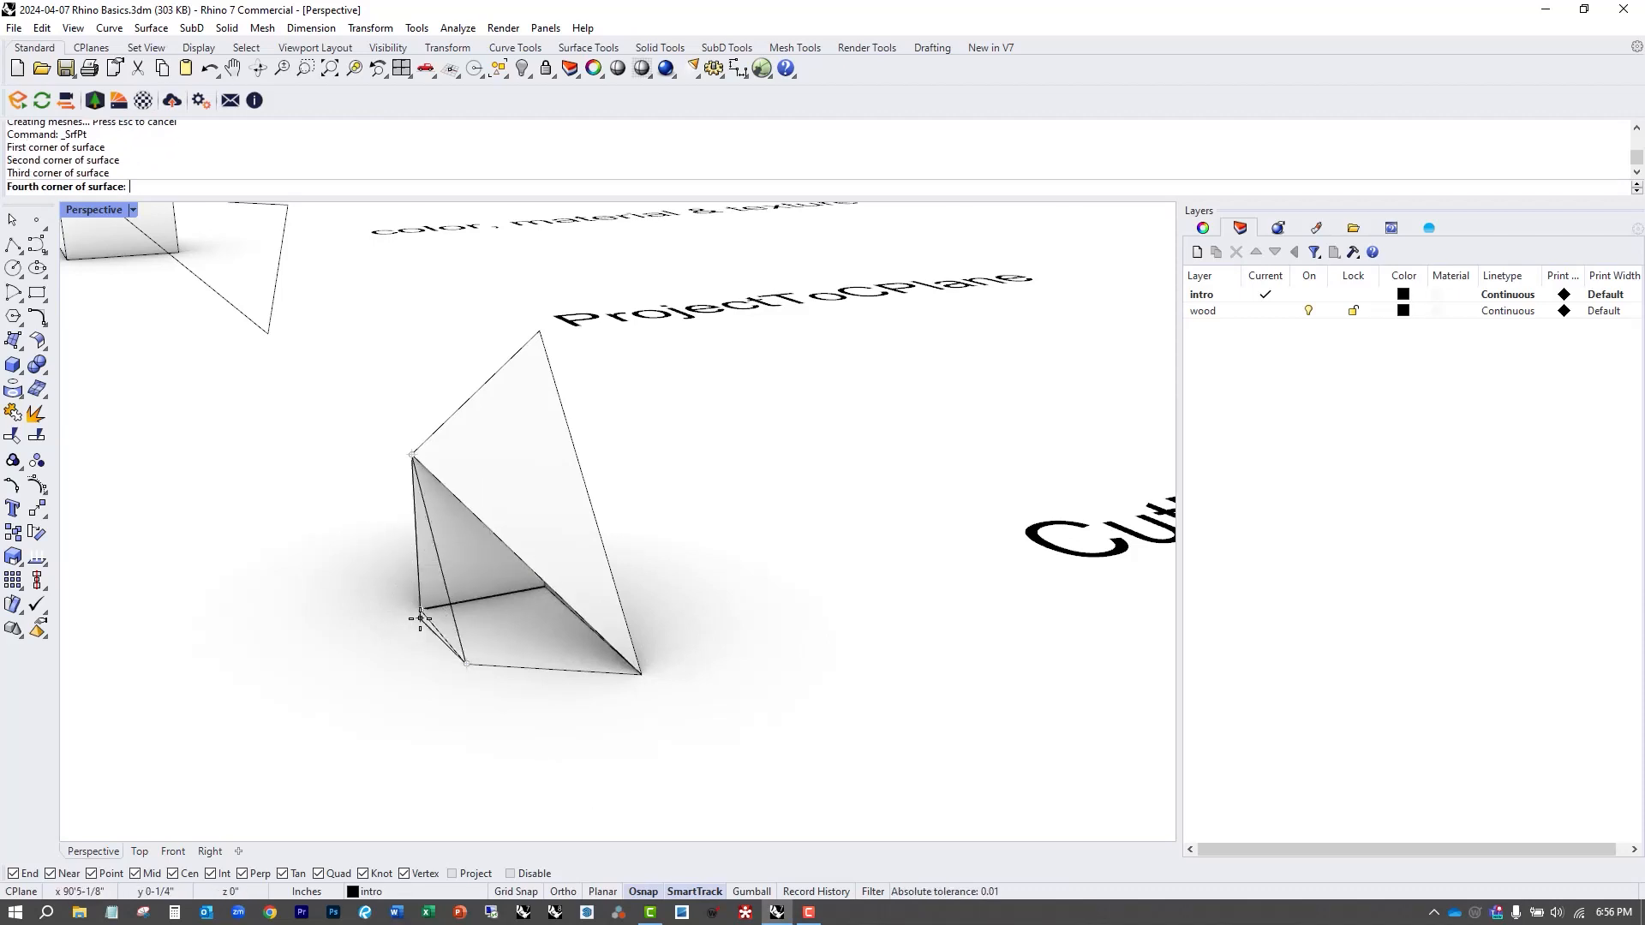
pyautogui.click(419, 617)
# Join the two triangular surfaces to the corner piece and cap the remaining opening.
pyautogui.scroll(-3, 504, 611)
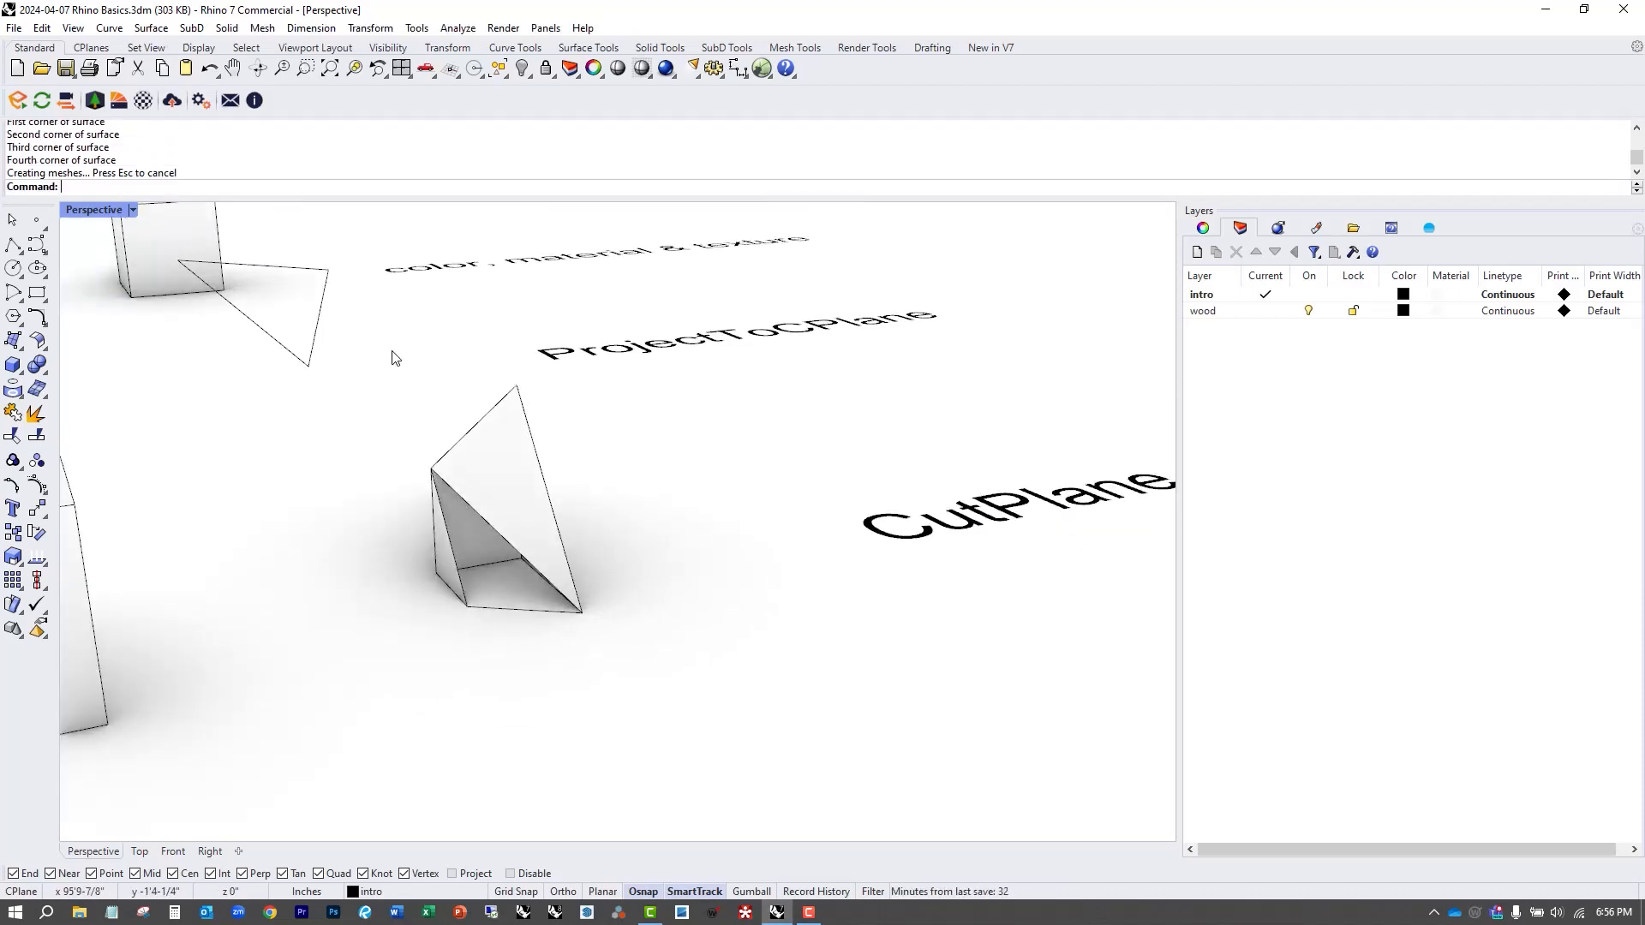
pyautogui.moveTo(391, 351); pyautogui.dragTo(608, 729)
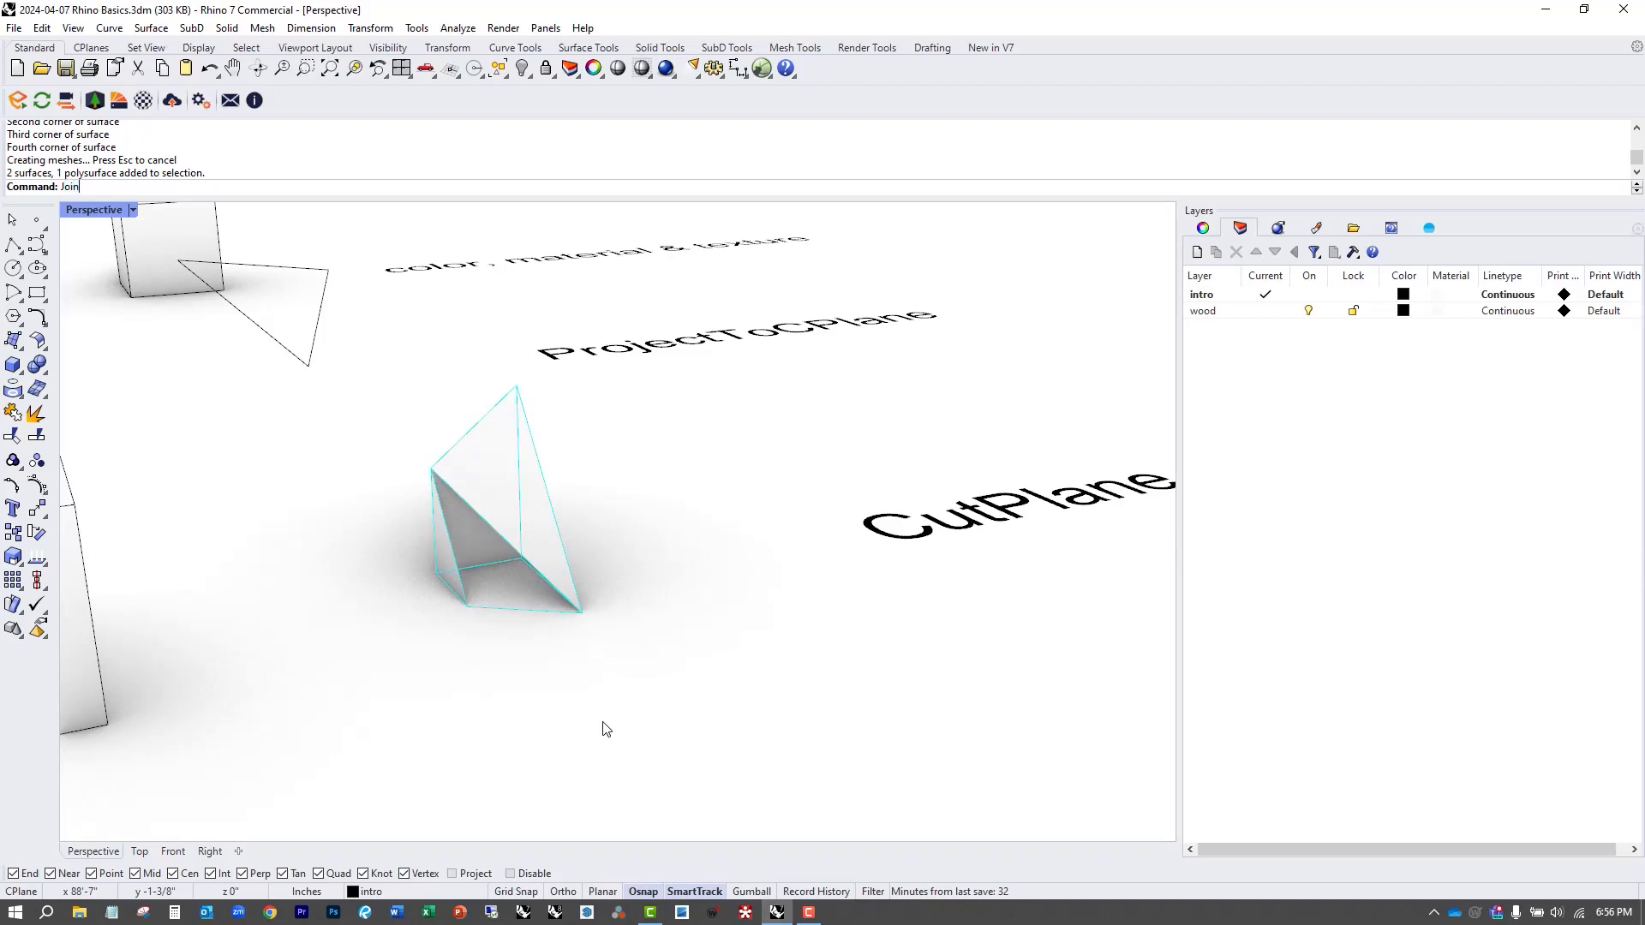
pyautogui.write('Join')
pyautogui.press('Return')
pyautogui.write('Cap')
pyautogui.press('Return')
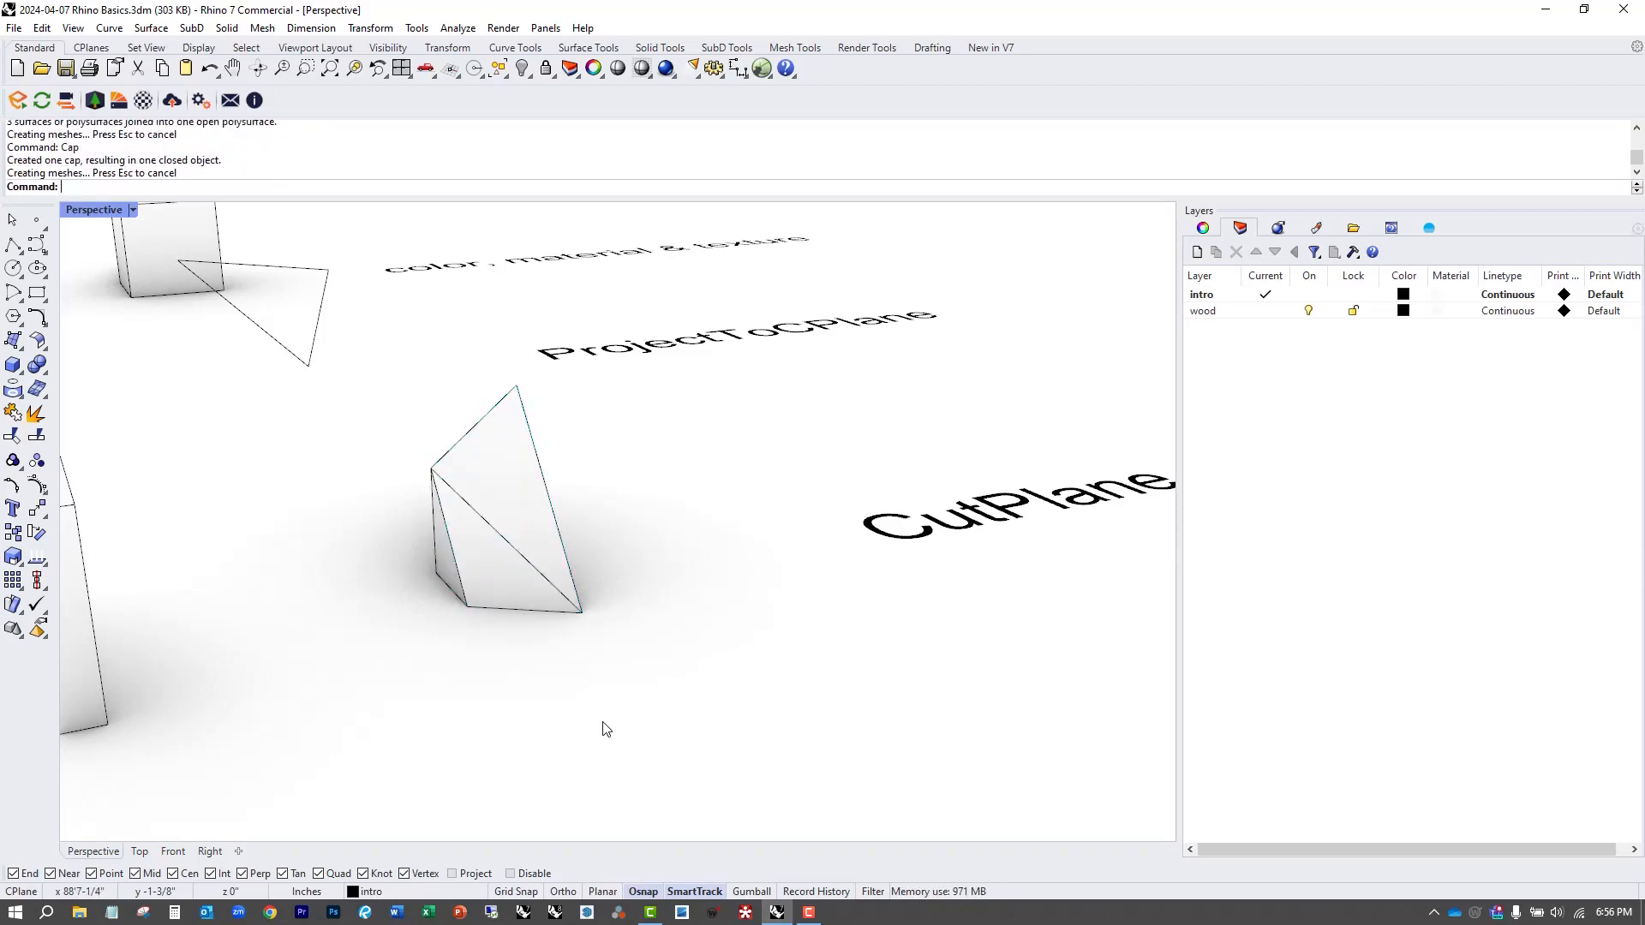
# Project the tilted triangle curve beside the ProjectToCPlane label onto the construction plane, with Delete input objects set to No.
pyautogui.scroll(-2, 631, 705)
pyautogui.moveTo(631, 705); pyautogui.dragTo(514, 540, button='right')
pyautogui.click(550, 518)
pyautogui.moveTo(550, 616); pyautogui.dragTo(431, 451, button='right')
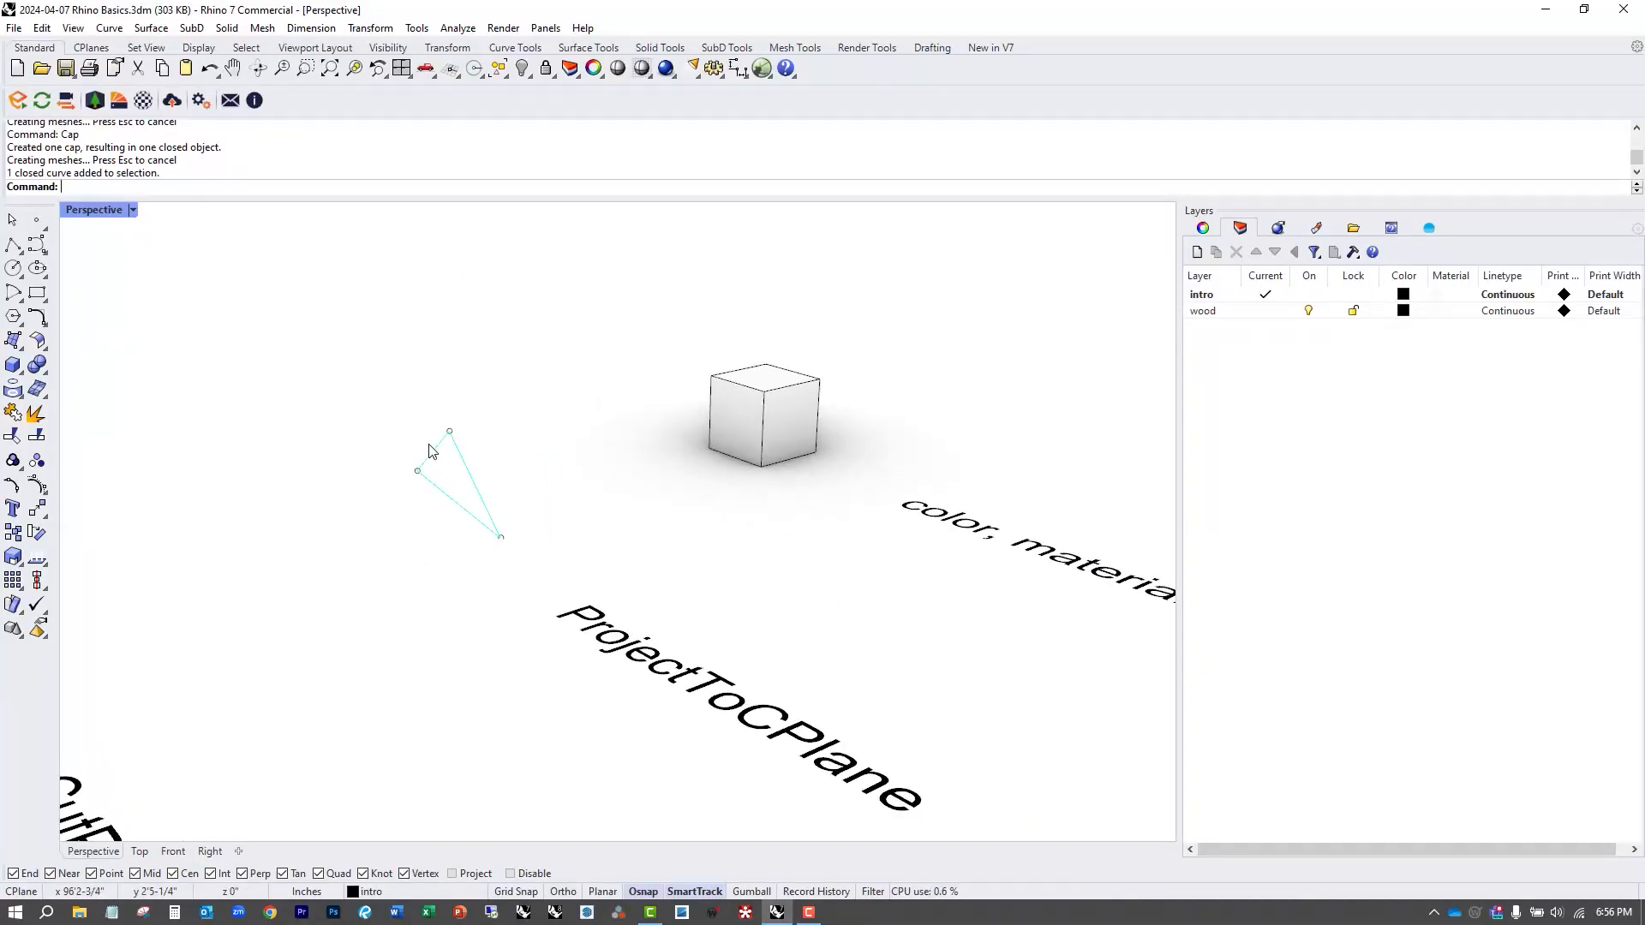
pyautogui.moveTo(523, 596)
pyautogui.mouseDown(button='right')
pyautogui.moveTo(165, 631)
pyautogui.moveTo(549, 583)
pyautogui.mouseUp(button='right')
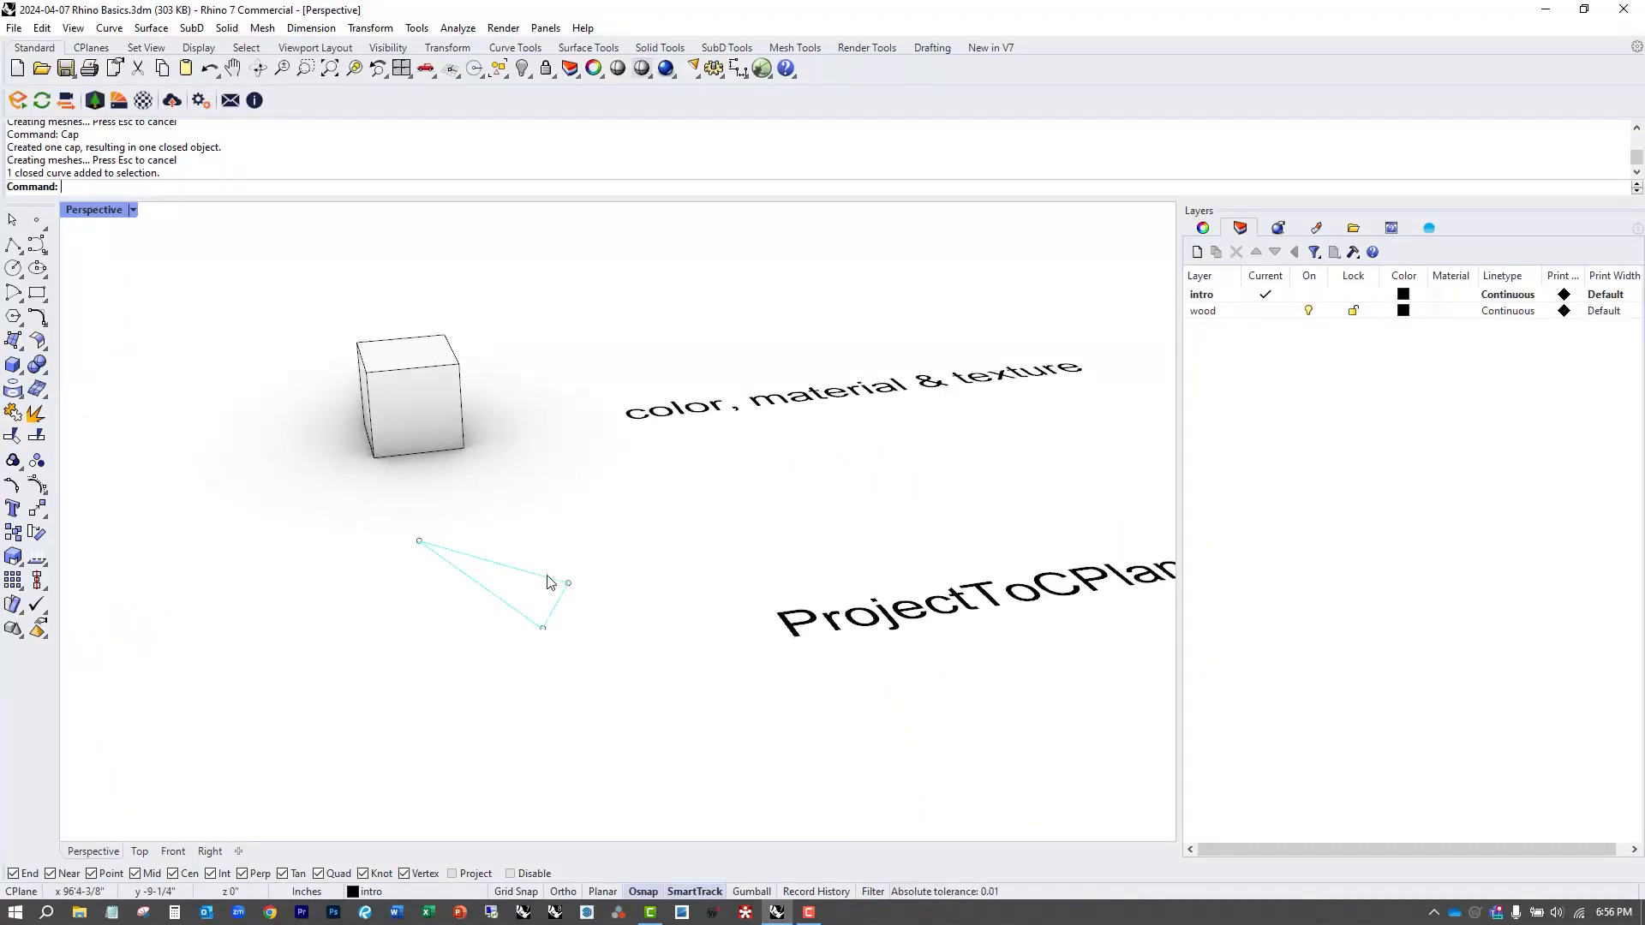
pyautogui.moveTo(392, 620); pyautogui.dragTo(544, 537, button='right')
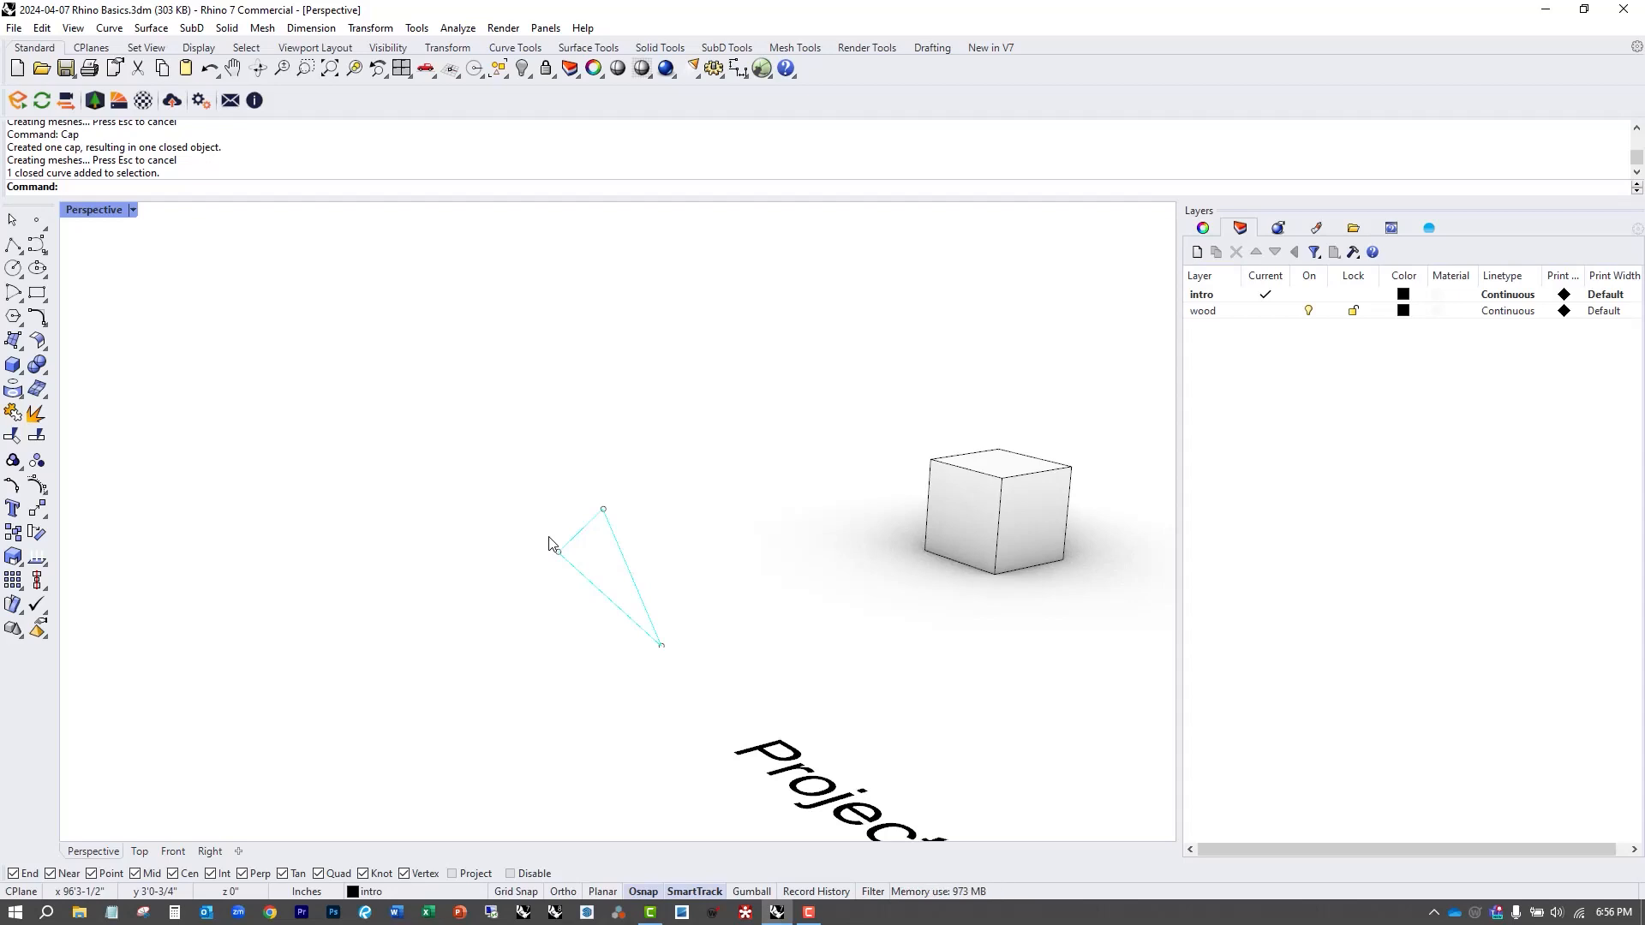
pyautogui.write('ProjectToCPlane')
pyautogui.press('Return')
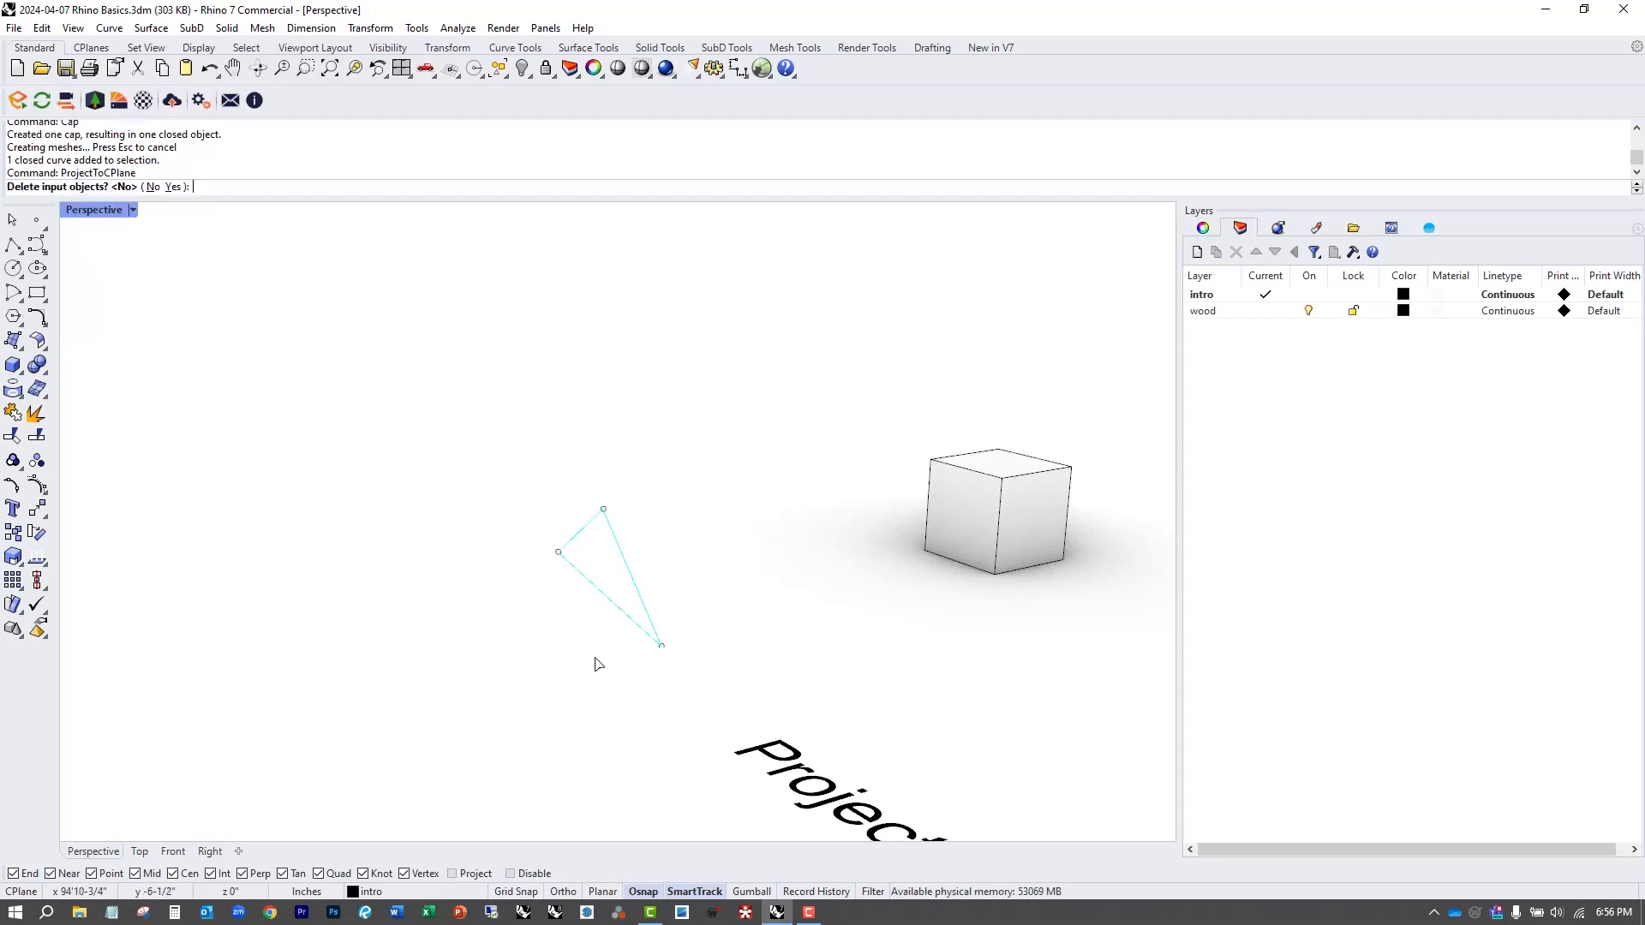
pyautogui.click(152, 186)
pyautogui.moveTo(554, 682); pyautogui.dragTo(606, 455, button='right')
pyautogui.scroll(-6, 624, 630)
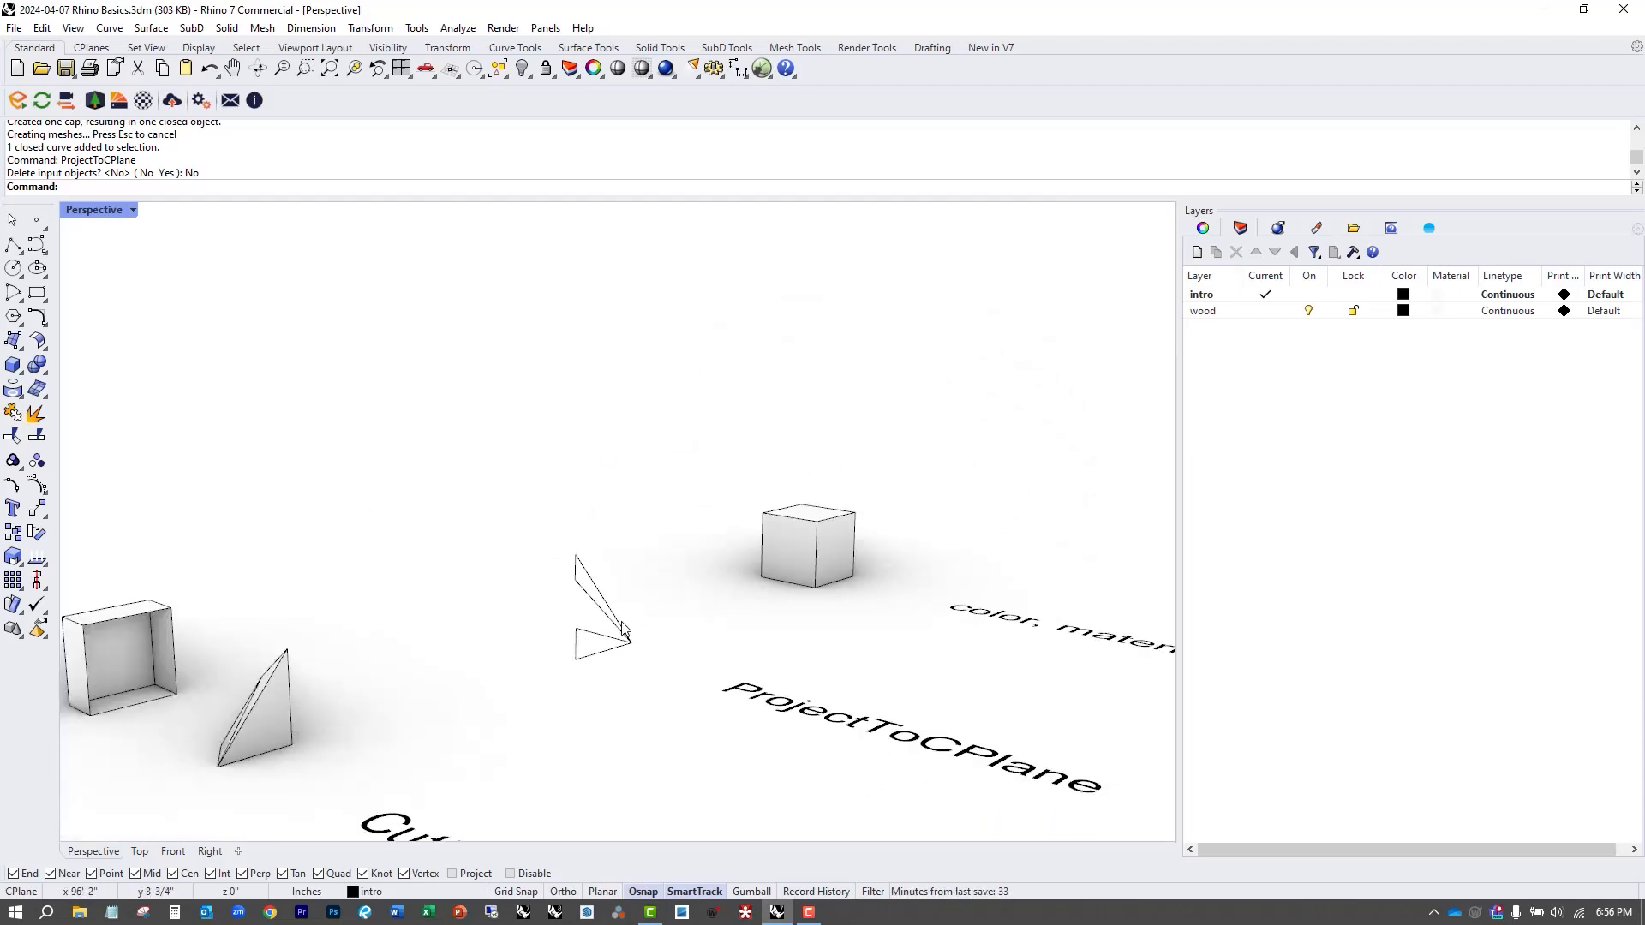
# Examine the white cube beside the "color, material & texture" label up close.
pyautogui.moveTo(658, 614); pyautogui.dragTo(531, 586, button='right')
pyautogui.scroll(2, 530, 586)
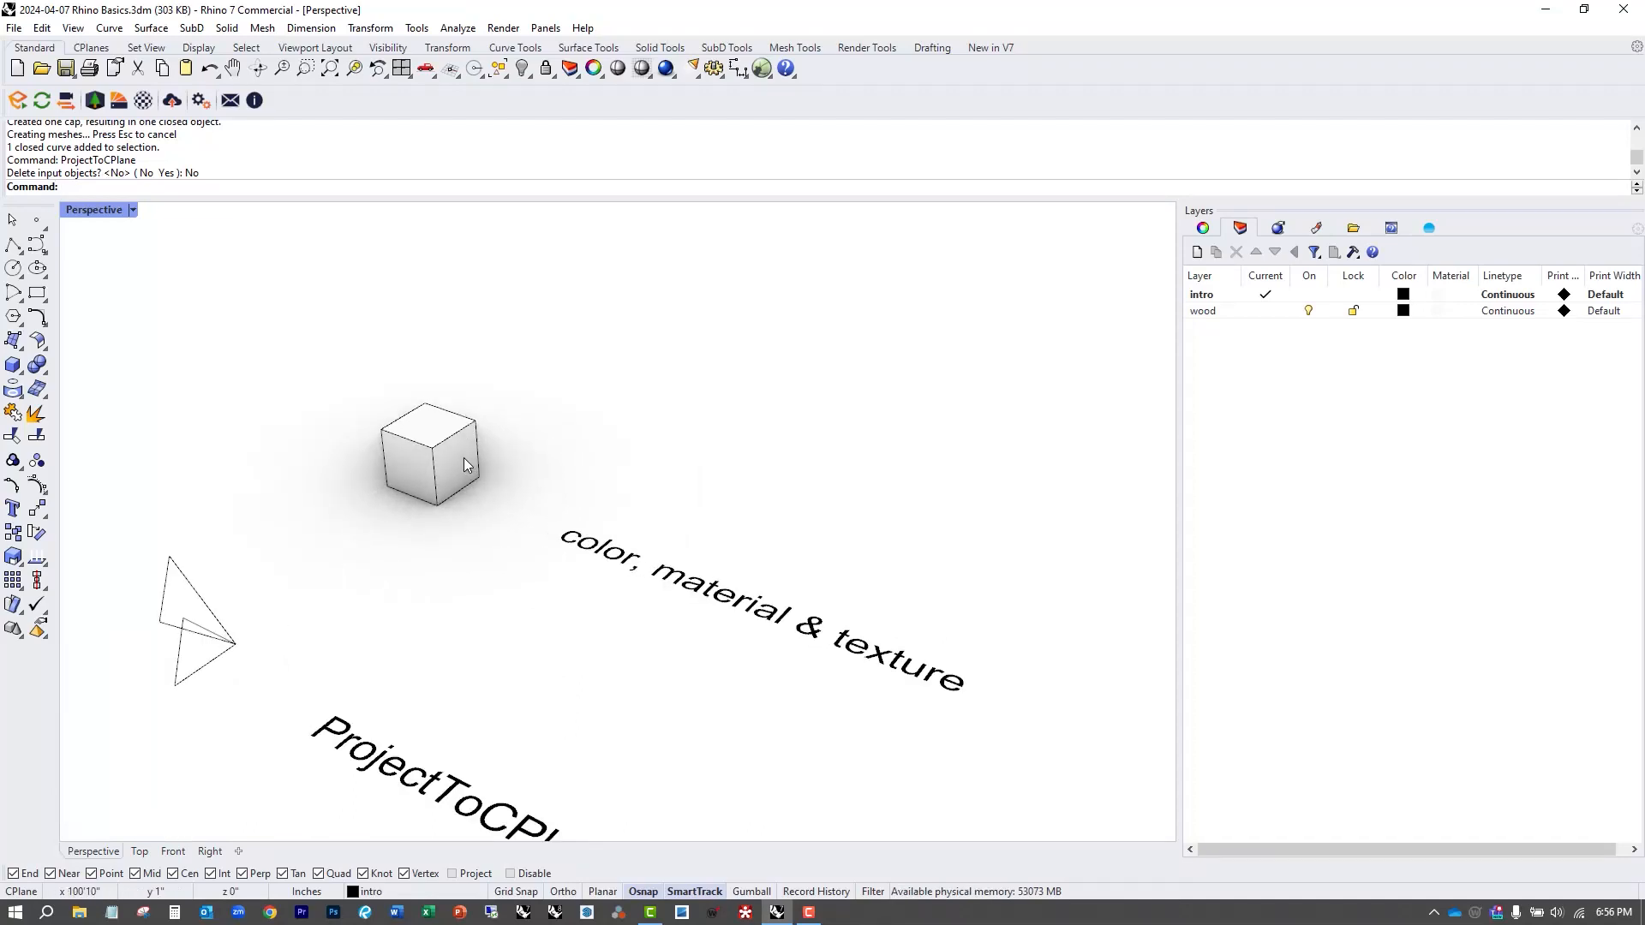
pyautogui.click(464, 463)
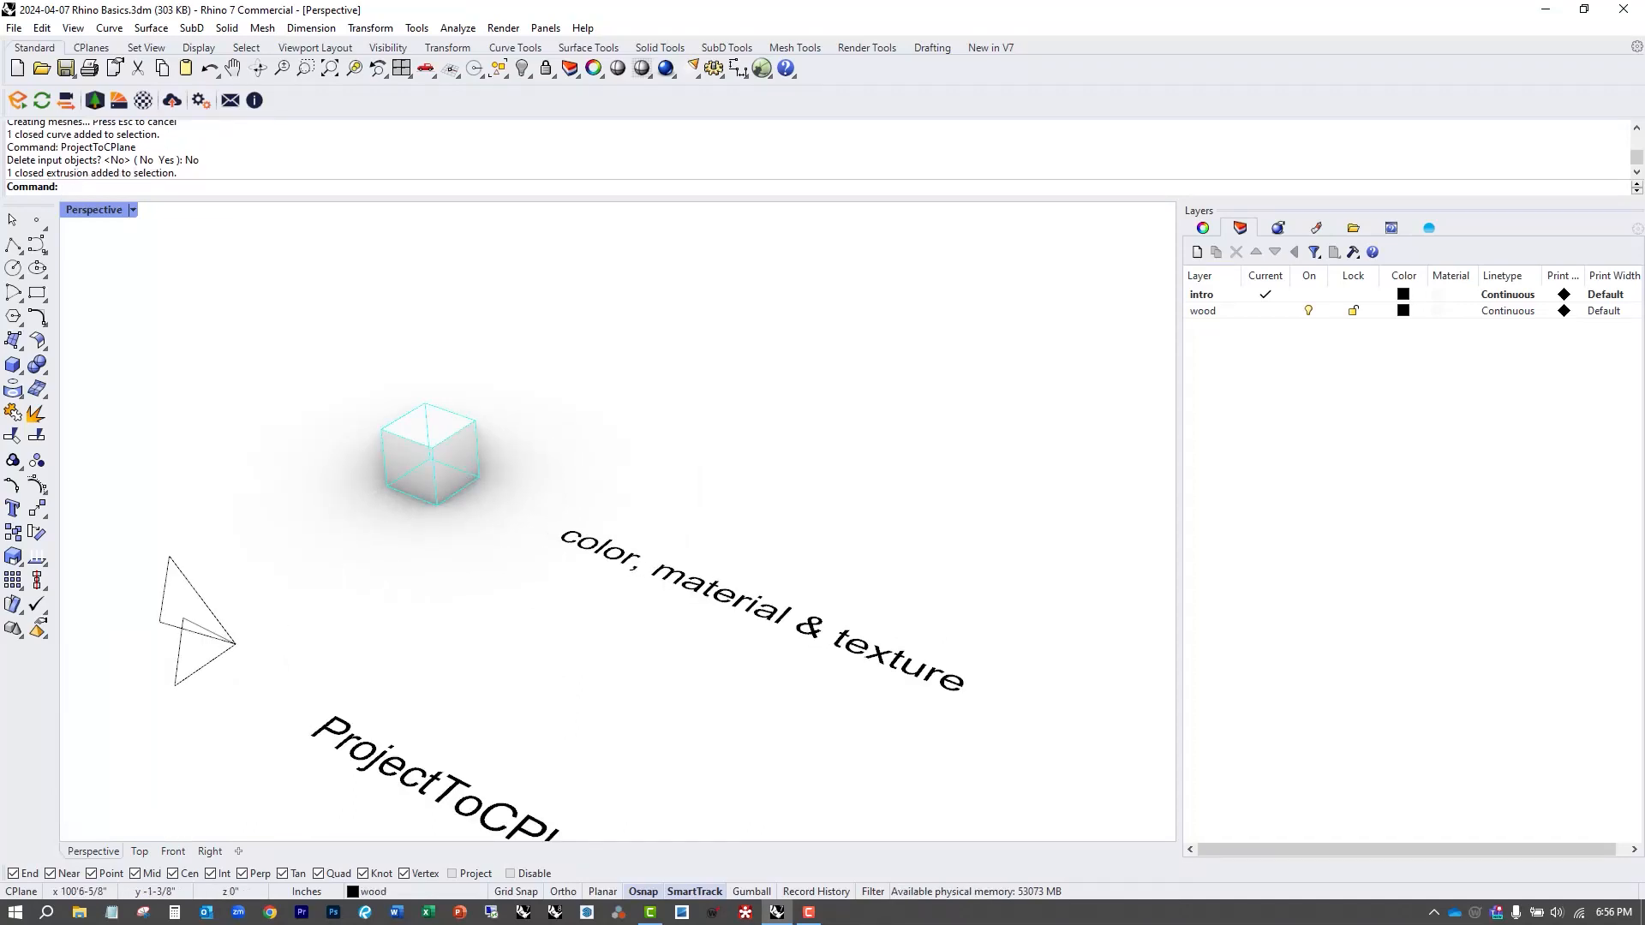
pyautogui.write('z')
pyautogui.press('Return')
pyautogui.moveTo(291, 346); pyautogui.dragTo(587, 591)
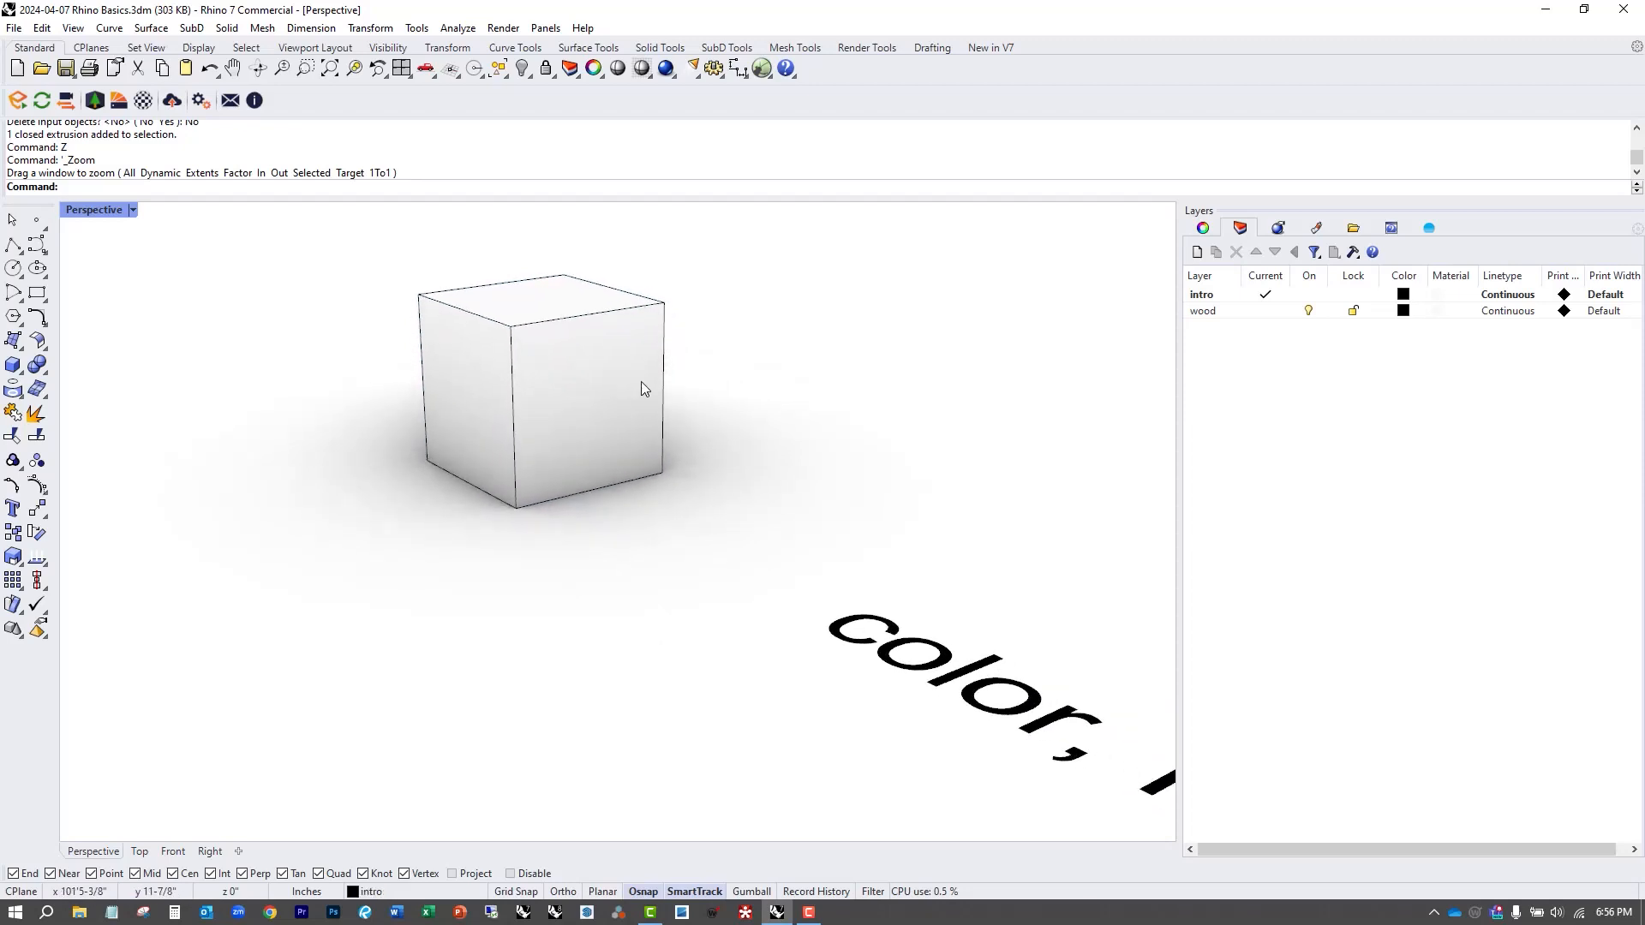
pyautogui.click(605, 330)
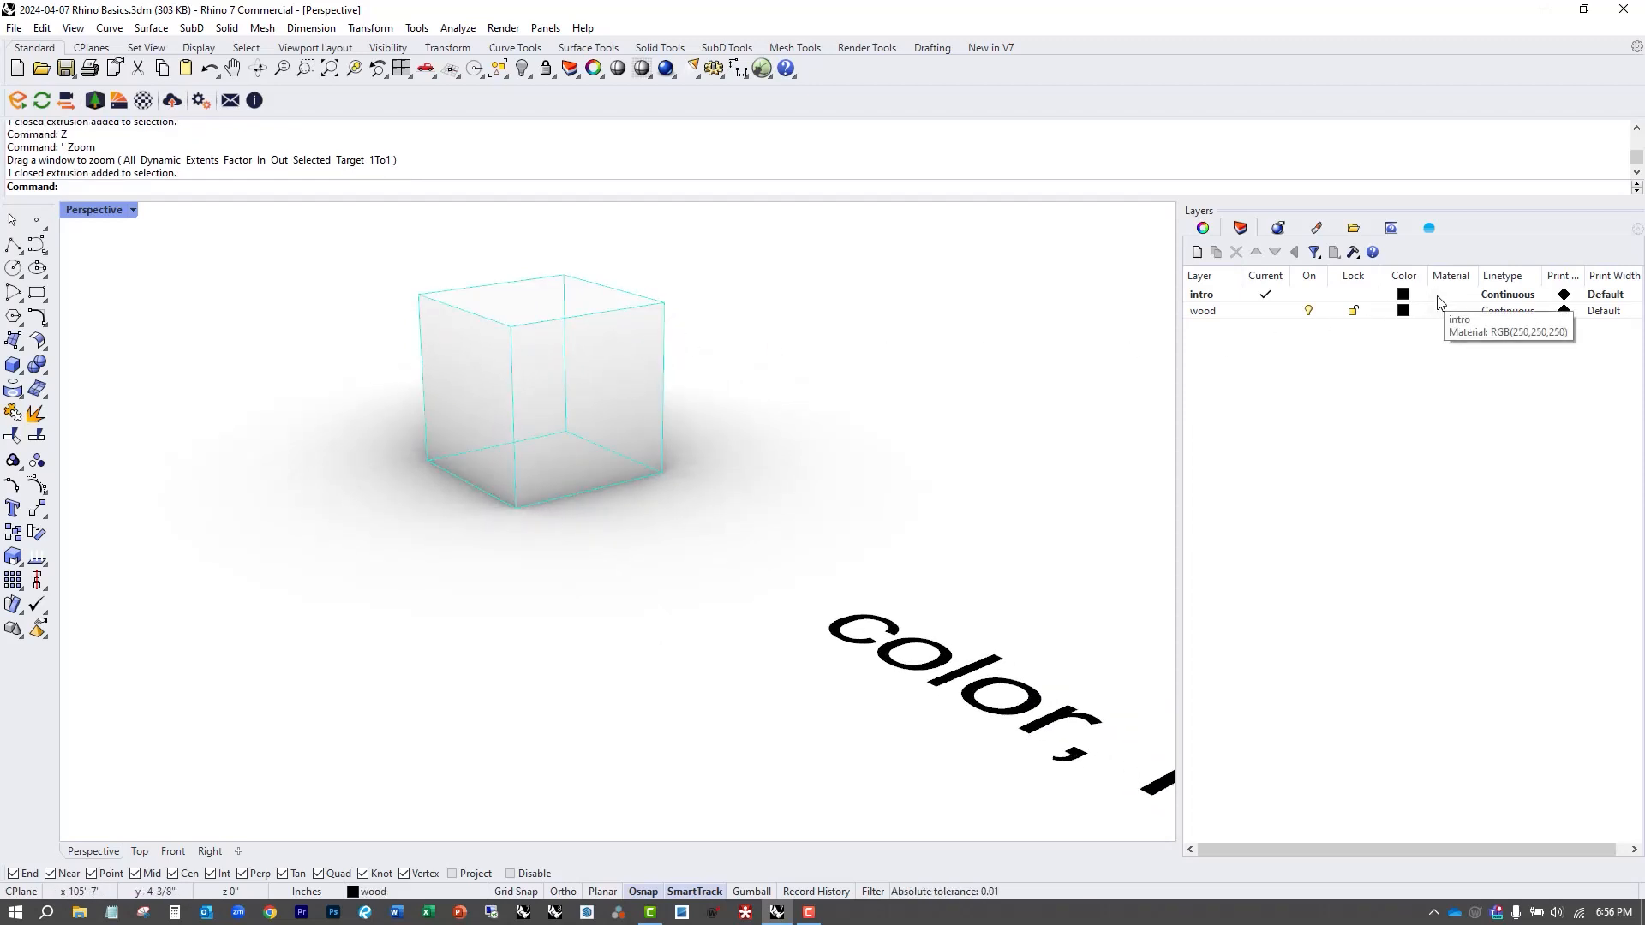
pyautogui.click(946, 318)
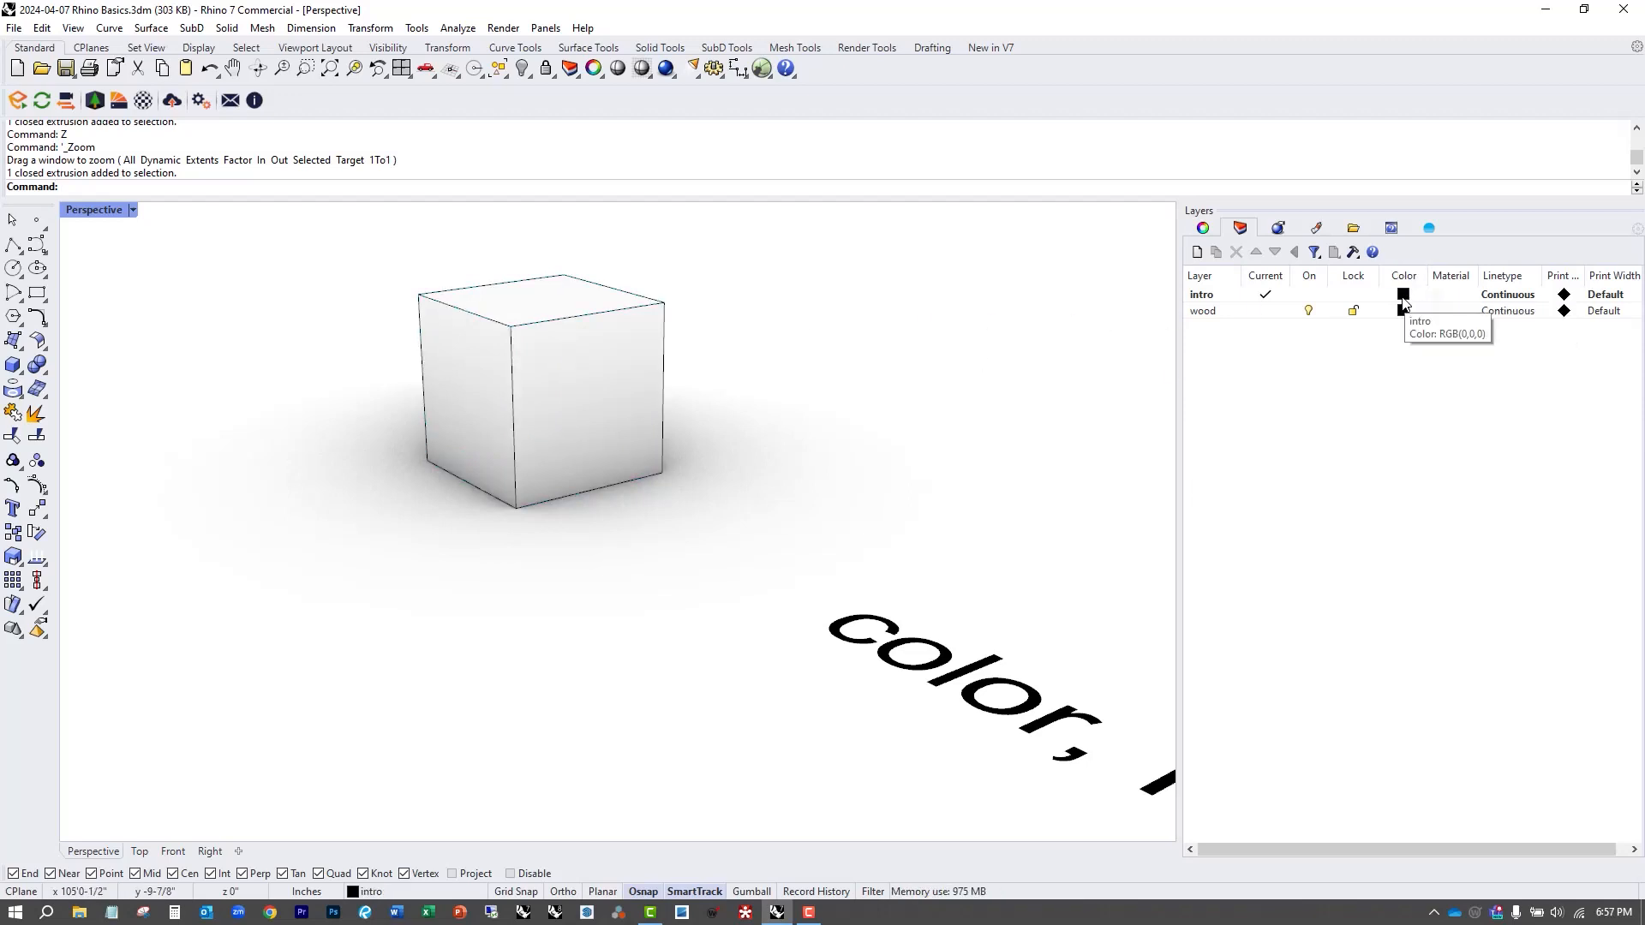
# Change the intro layer's material from the default to the Custom type.
pyautogui.click(1441, 301)
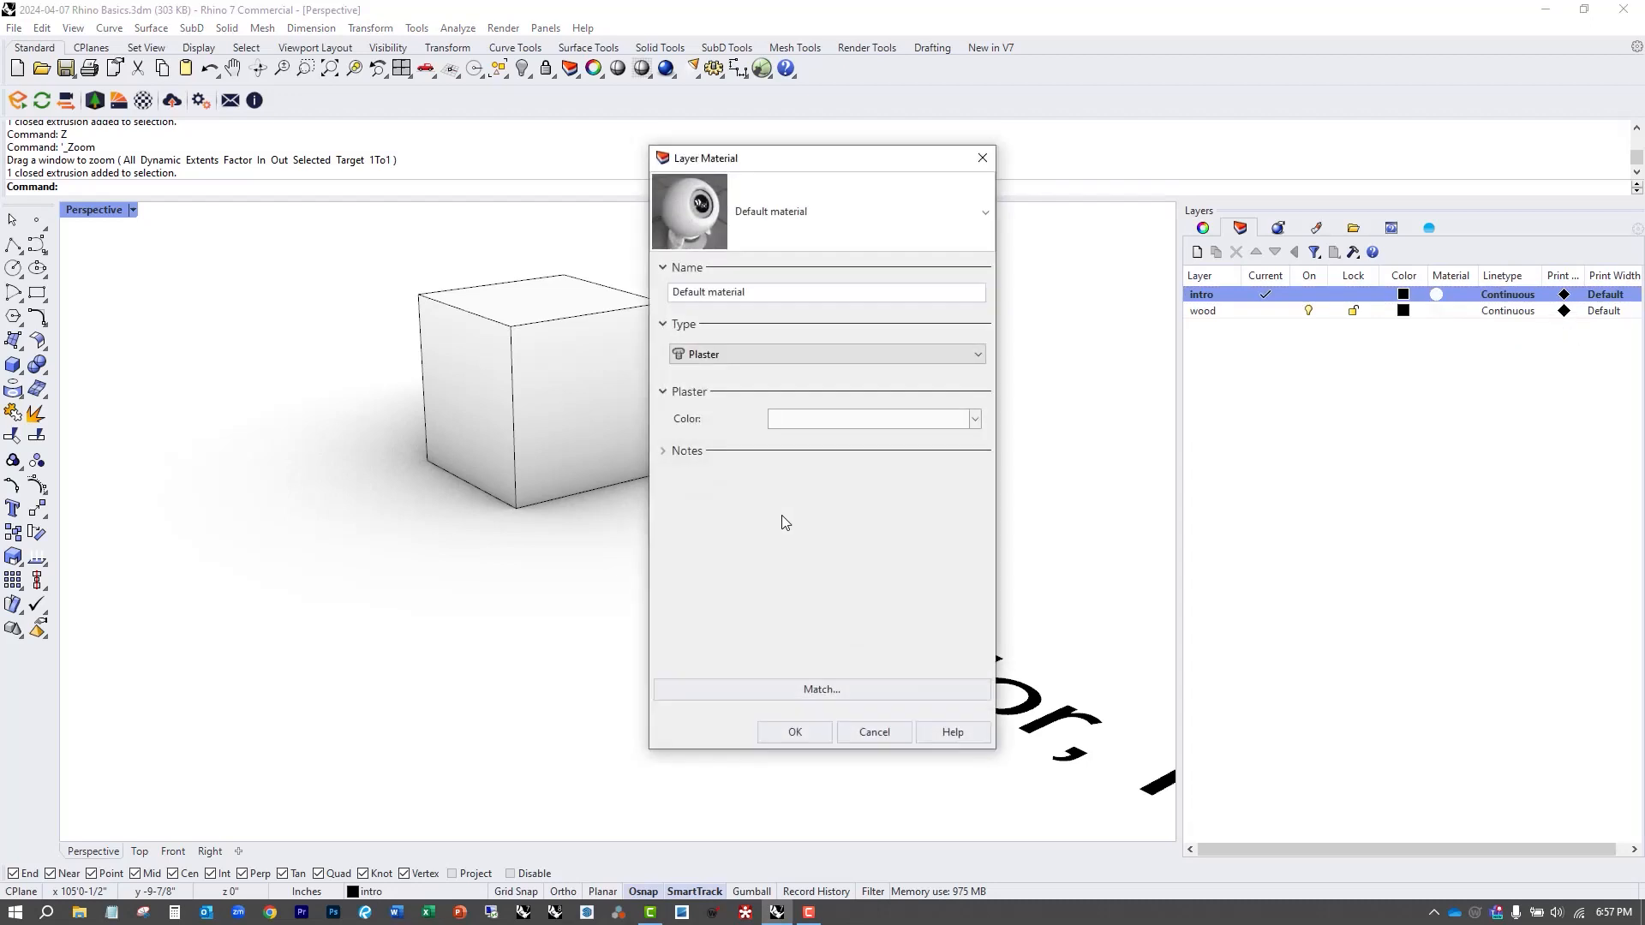
pyautogui.click(756, 353)
pyautogui.scroll(1, 750, 369)
pyautogui.click(745, 379)
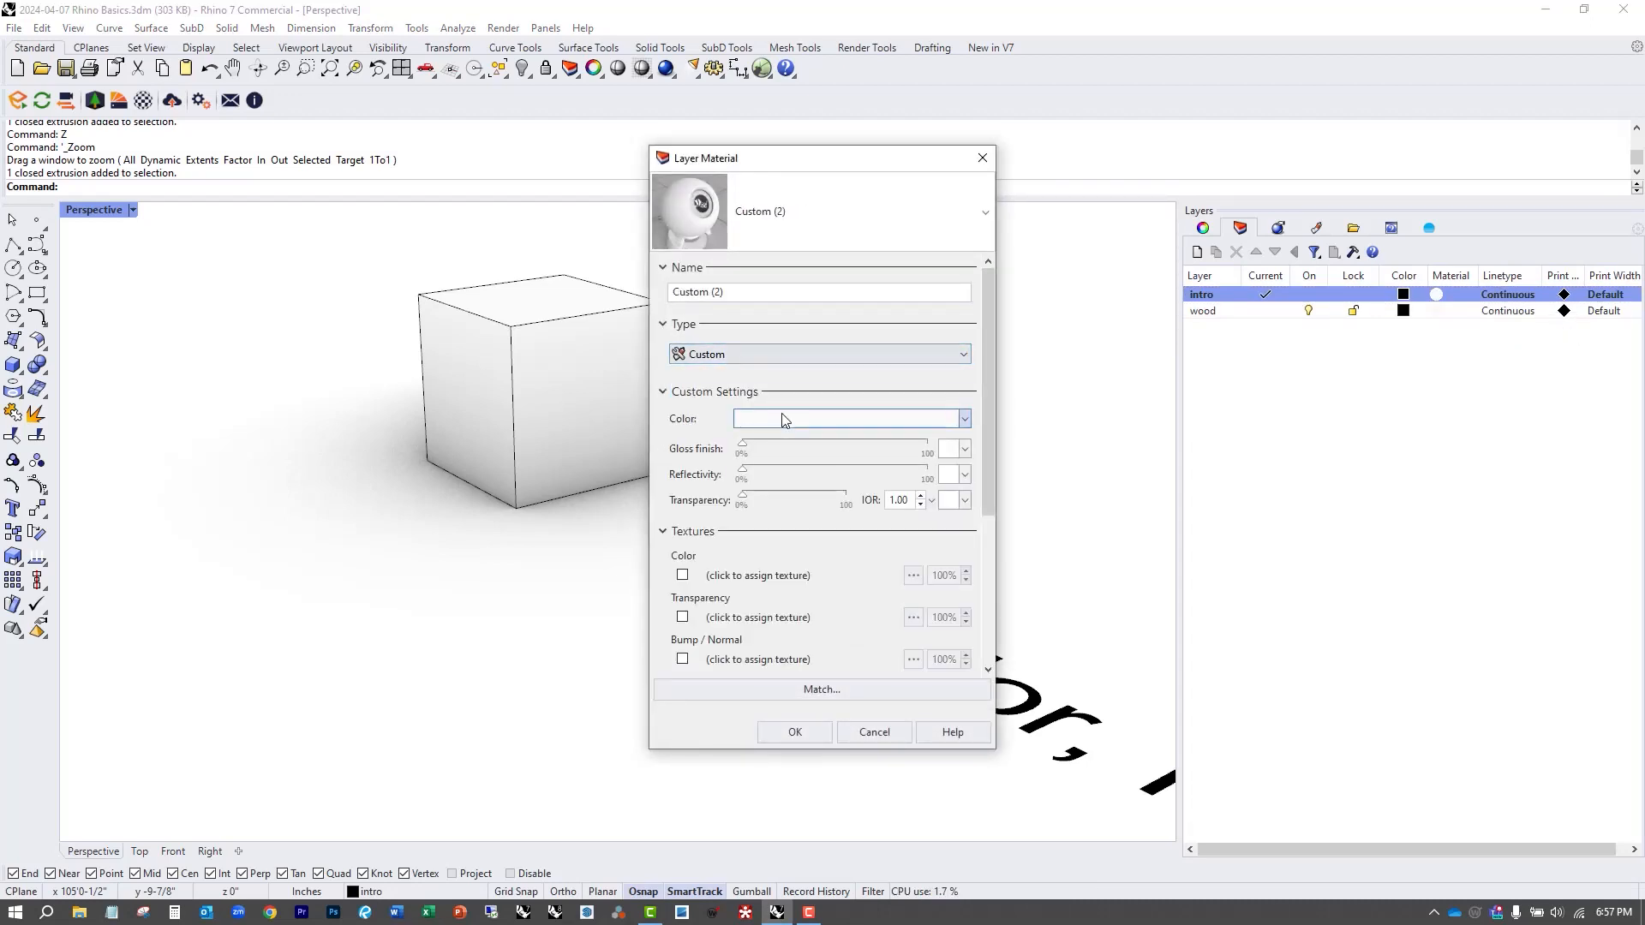
# Give the intro layer's custom material a saturated orange-red color and confirm the material.
pyautogui.click(781, 418)
pyautogui.click(589, 440)
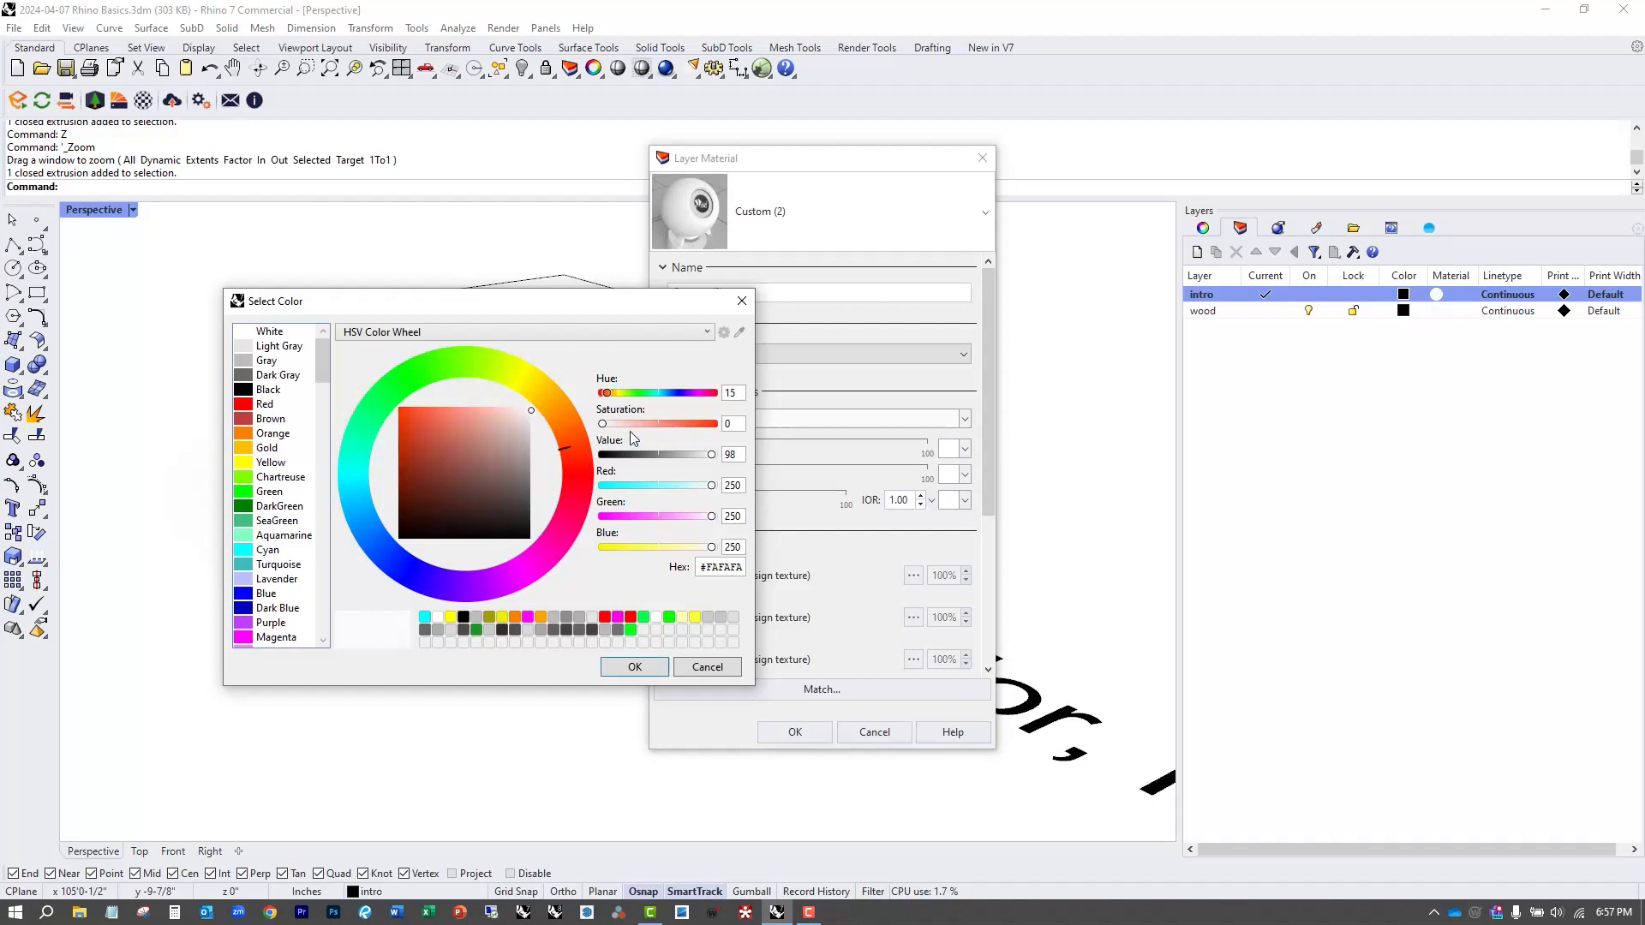
pyautogui.moveTo(445, 435); pyautogui.dragTo(400, 399)
pyautogui.moveTo(420, 478); pyautogui.dragTo(393, 437)
pyautogui.click(638, 669)
pyautogui.click(788, 731)
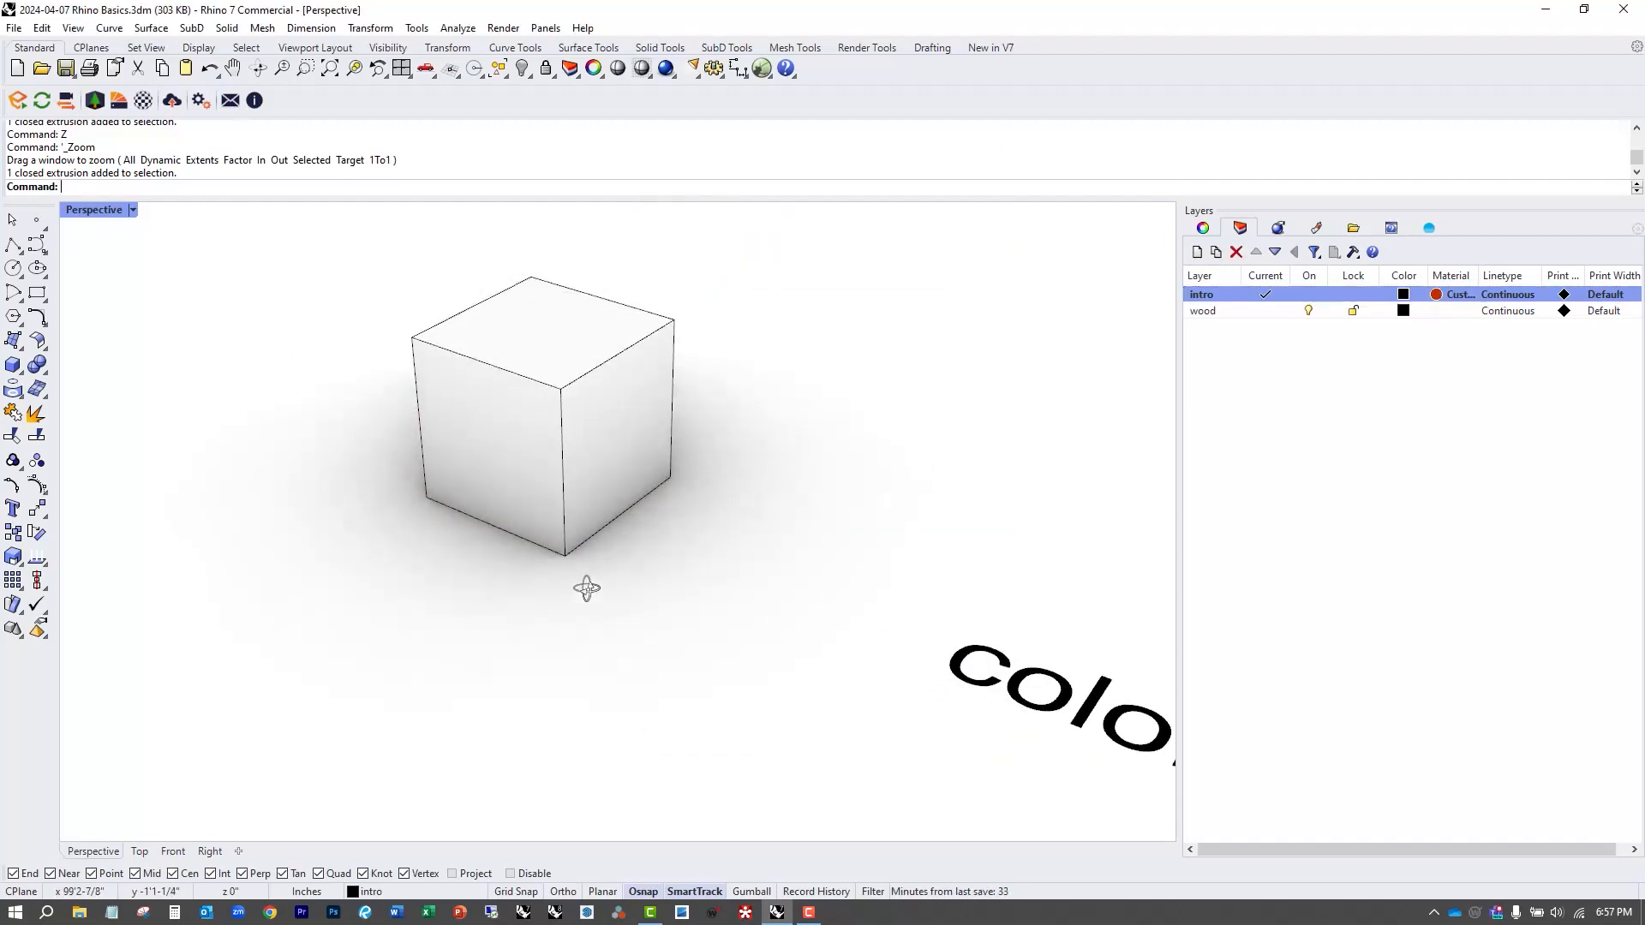
# Move the cube beside the "color, material & texture" label to the intro layer.
pyautogui.click(558, 426)
pyautogui.click(1239, 235)
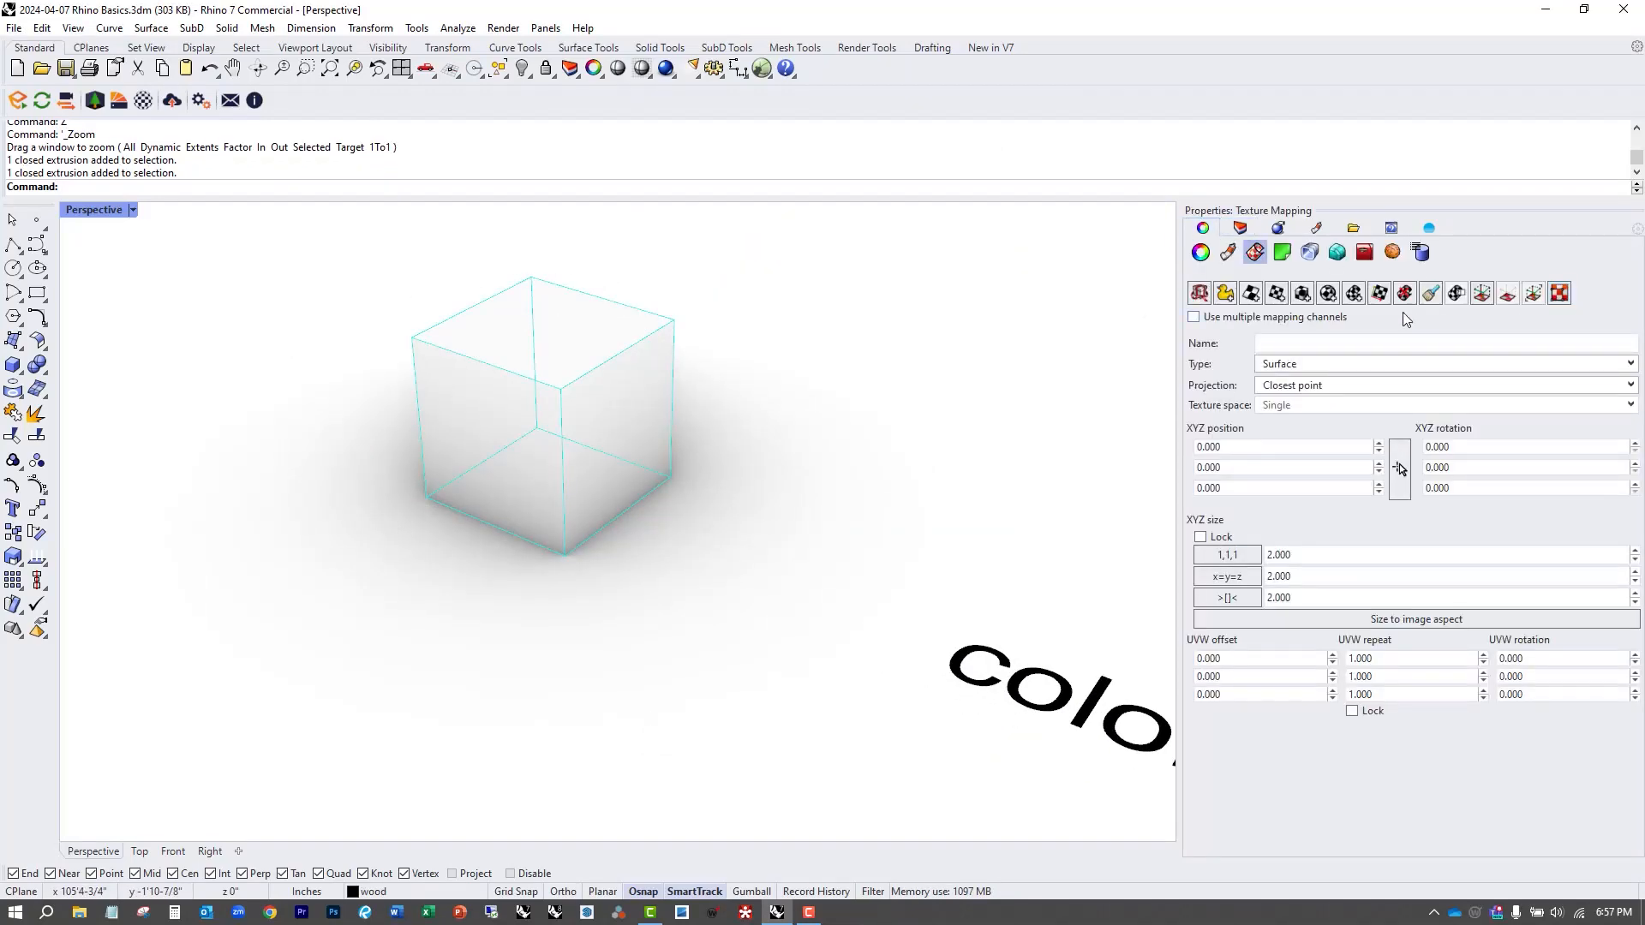
pyautogui.click(1236, 236)
pyautogui.click(1203, 228)
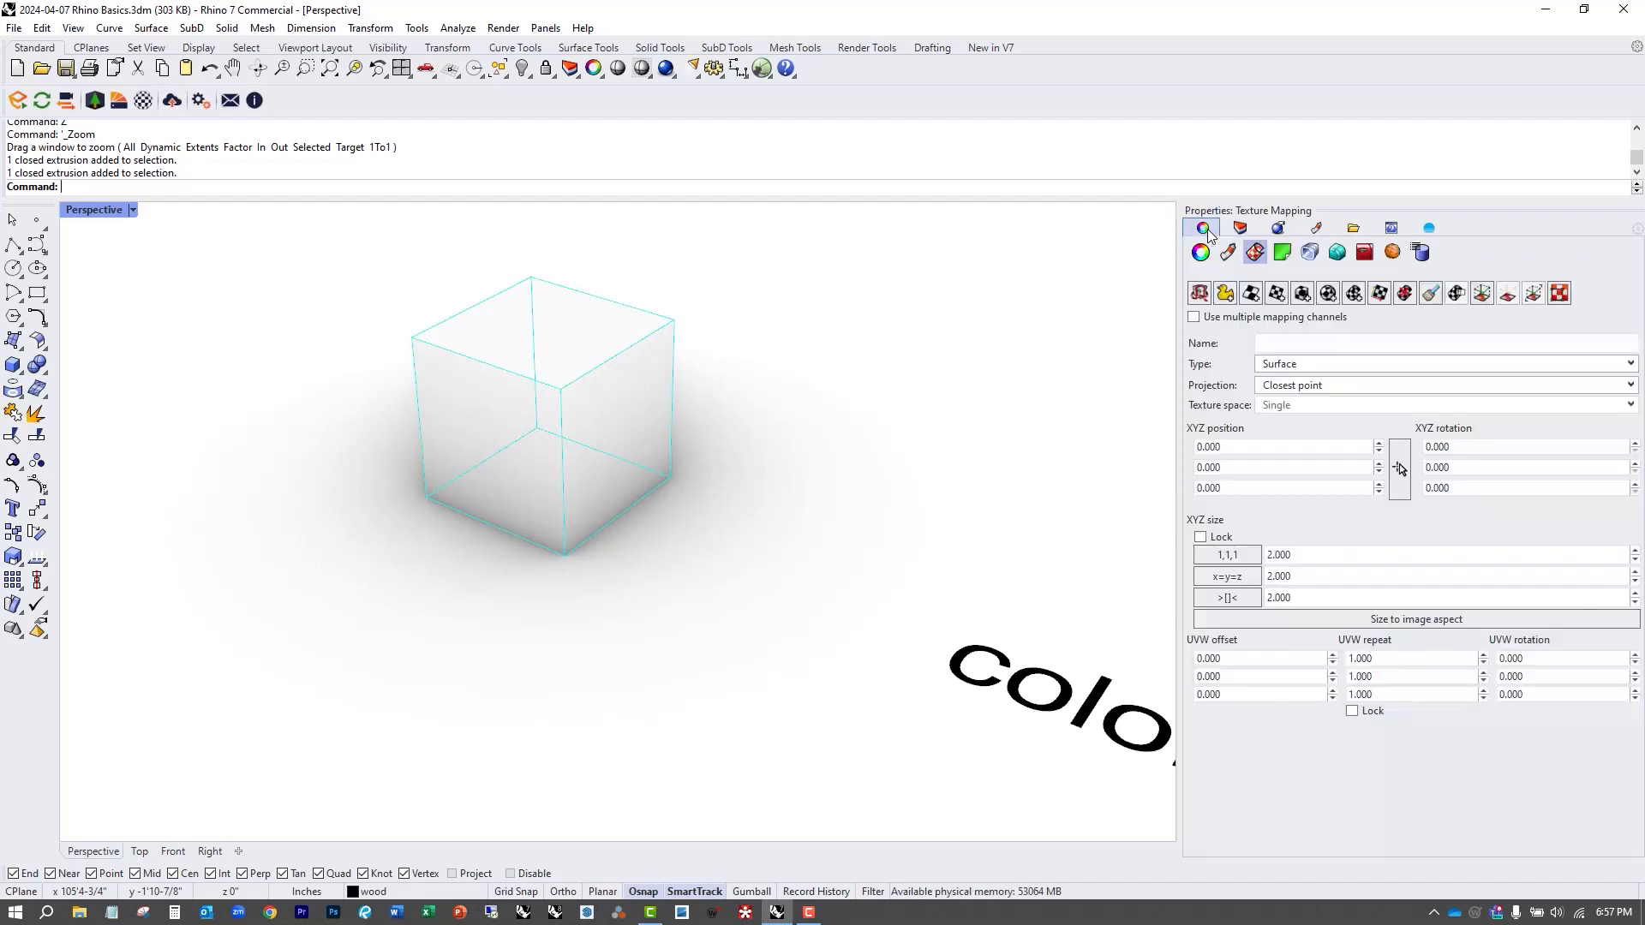
pyautogui.click(1201, 252)
pyautogui.click(1542, 343)
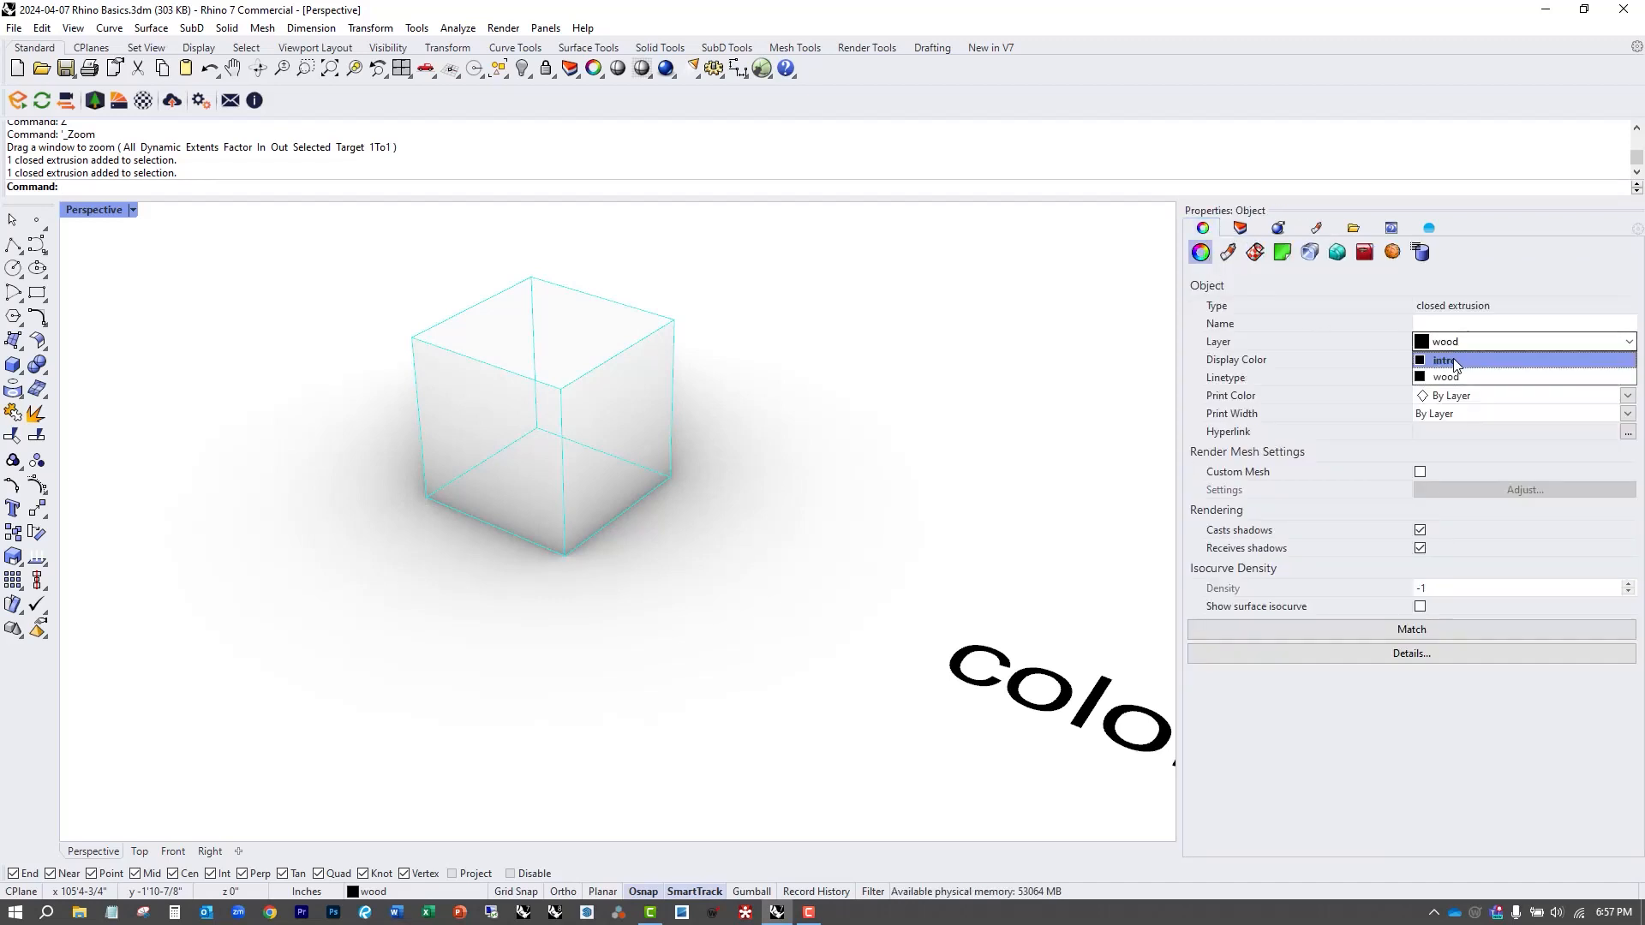
pyautogui.click(1450, 364)
pyautogui.click(991, 382)
pyautogui.scroll(-4, 771, 523)
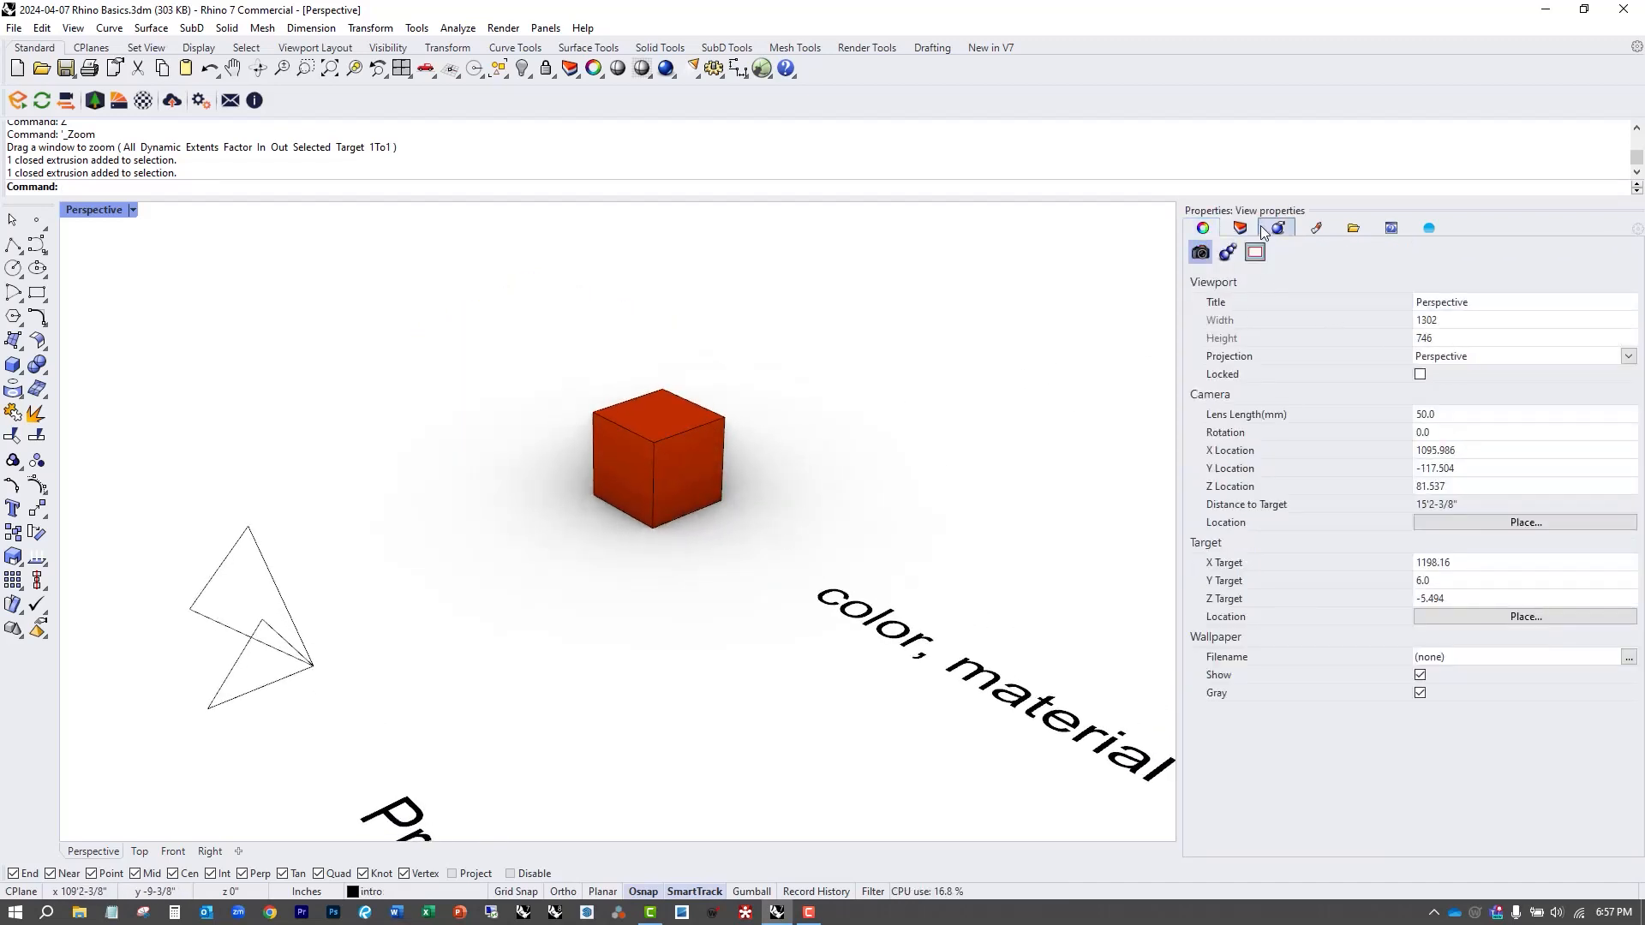
# Set the intro layer's display color to dark gray.
pyautogui.click(1242, 230)
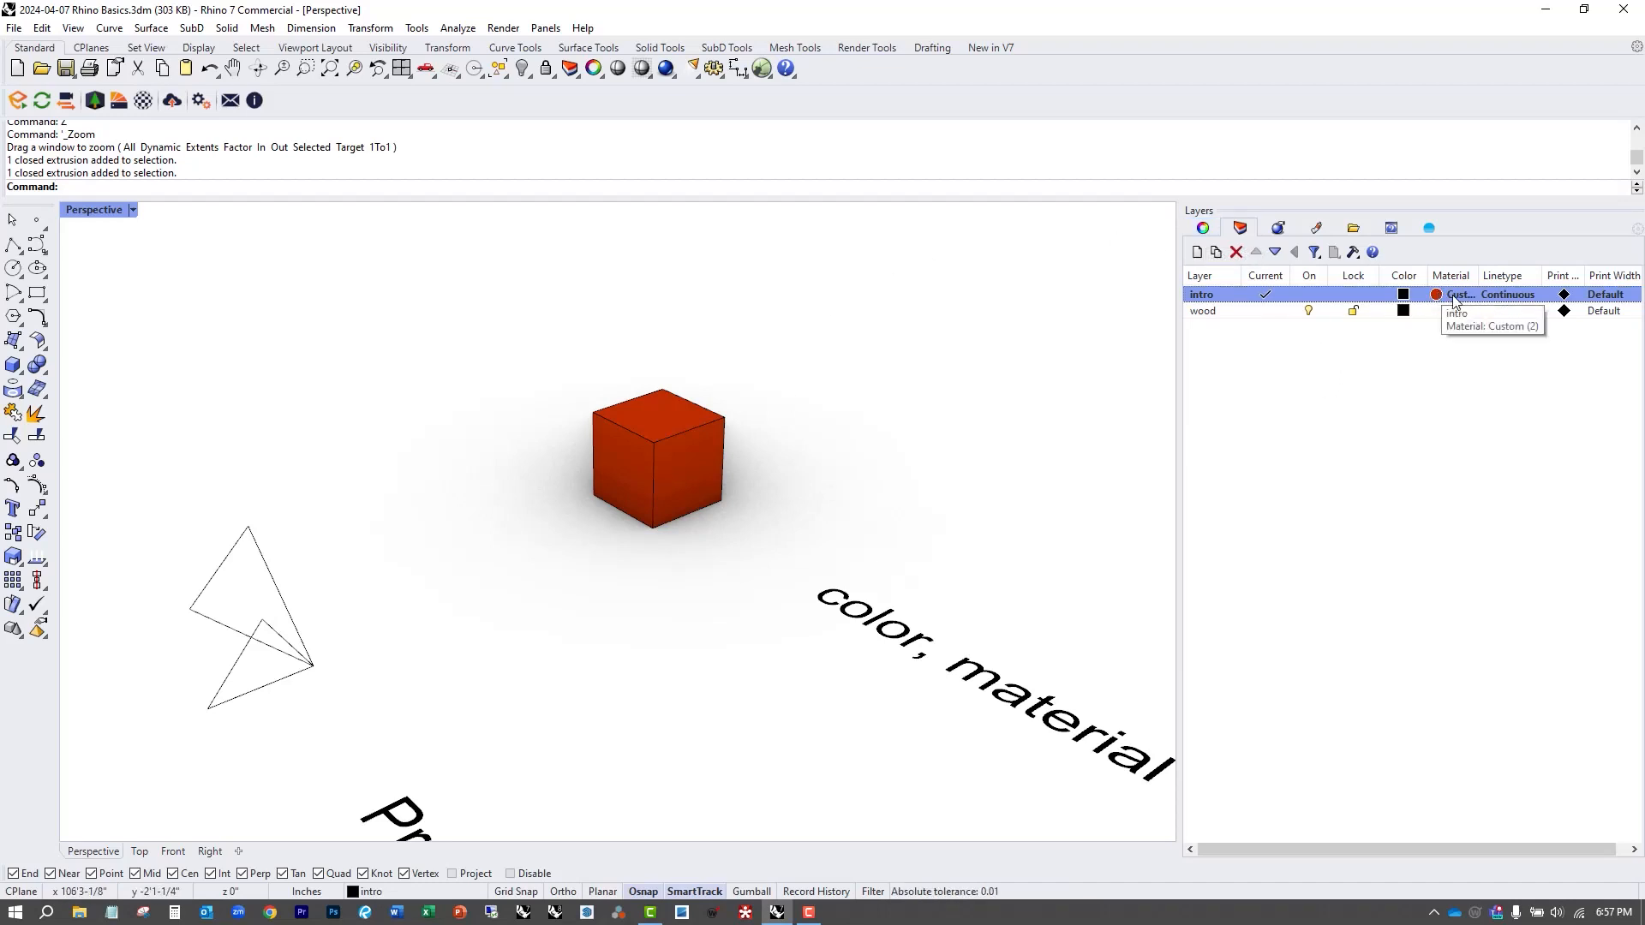
pyautogui.scroll(-17, 840, 524)
pyautogui.scroll(2, 317, 709)
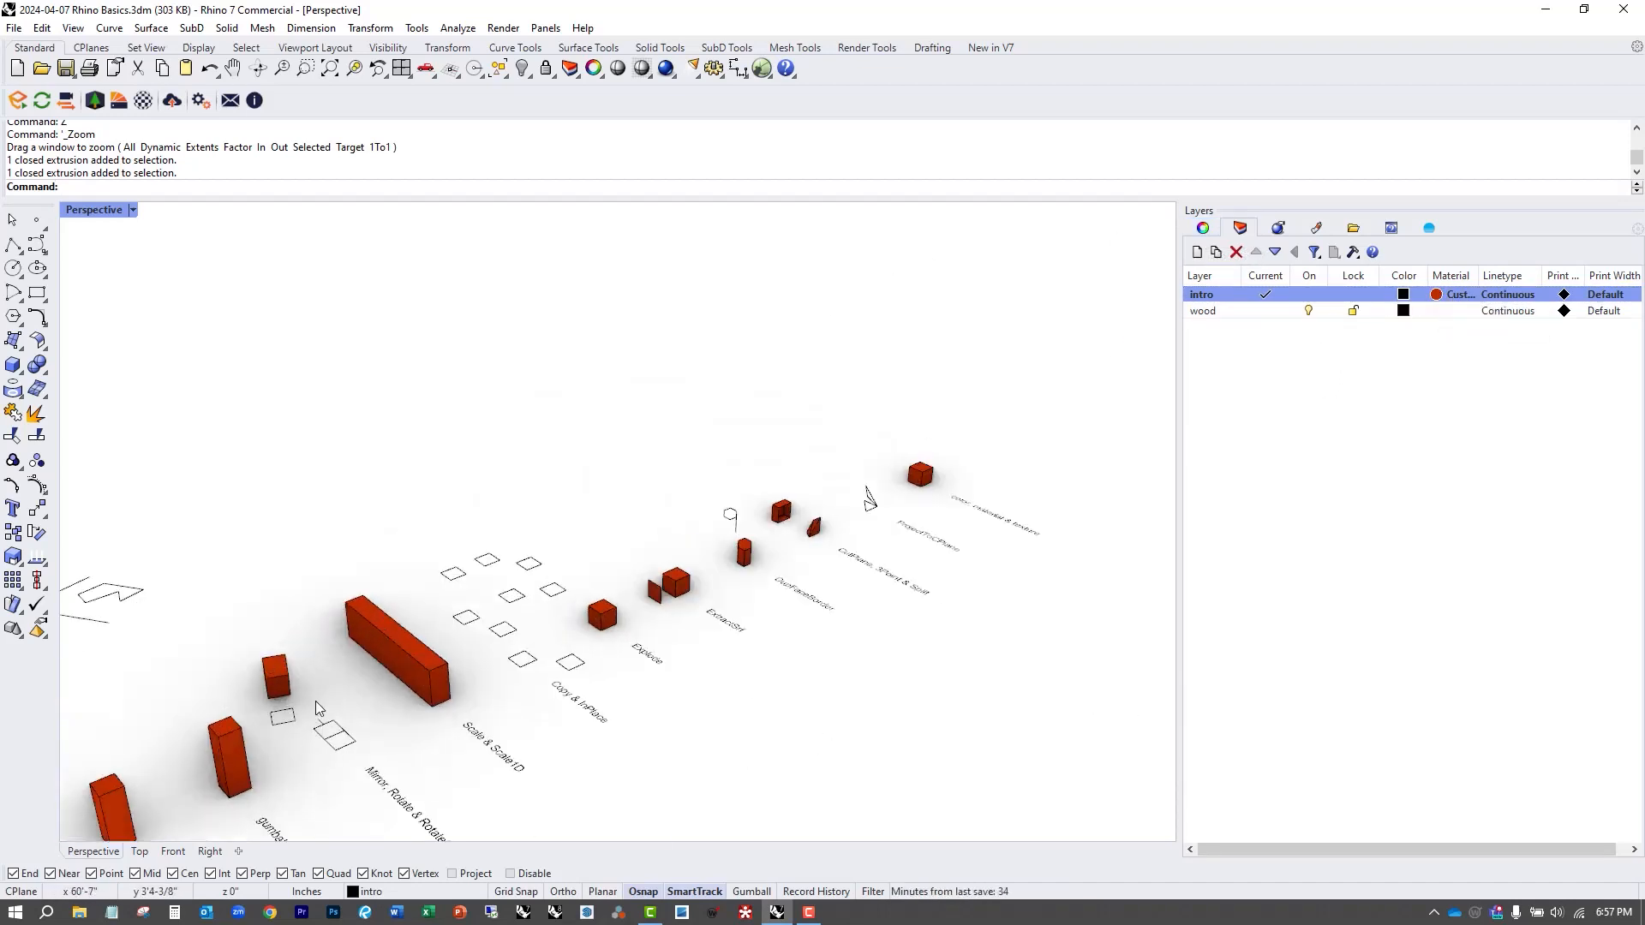
pyautogui.scroll(2, 440, 713)
pyautogui.scroll(-3, 440, 713)
pyautogui.write('z')
pyautogui.press('Return')
pyautogui.moveTo(825, 444); pyautogui.dragTo(929, 553)
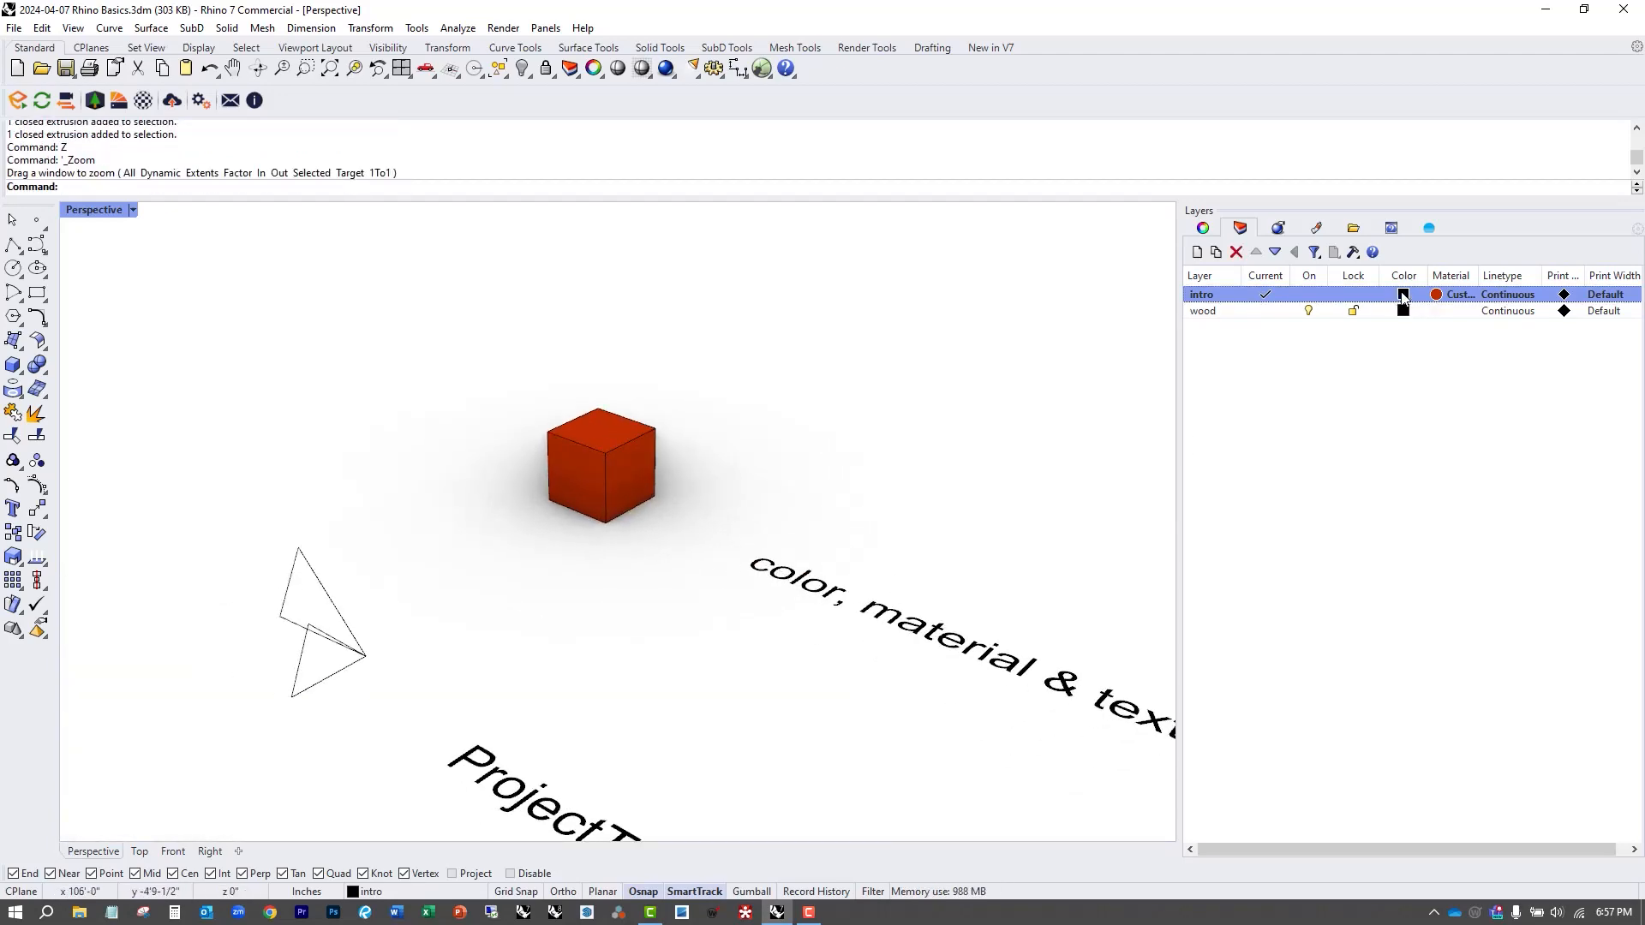
pyautogui.click(1403, 295)
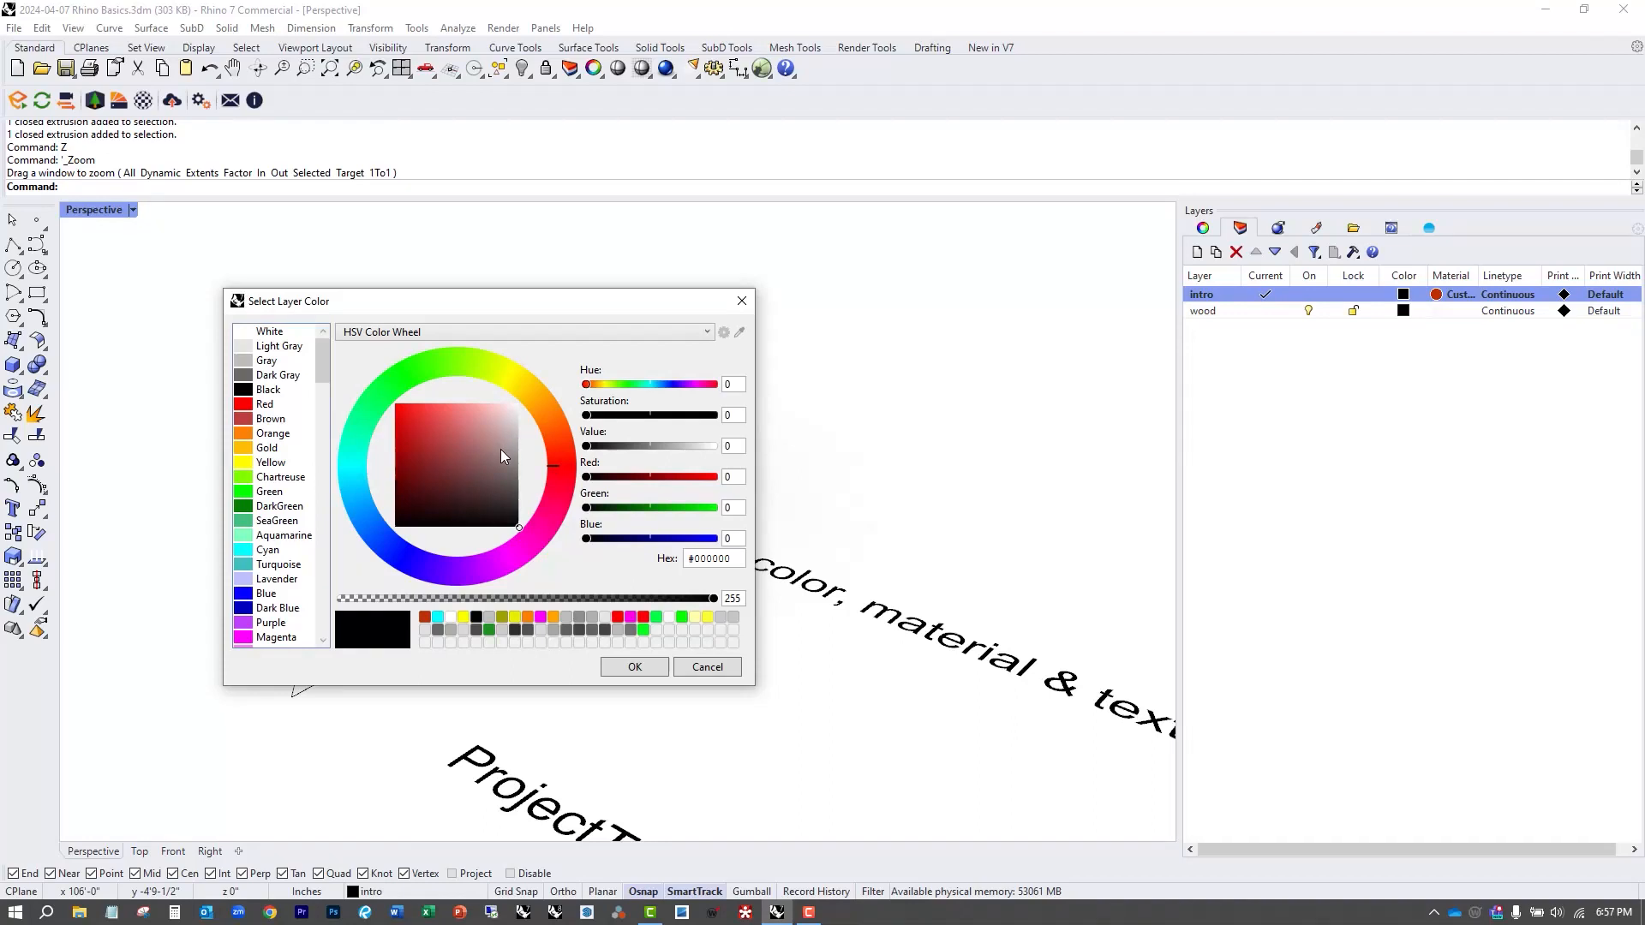
pyautogui.moveTo(493, 476)
pyautogui.mouseDown()
pyautogui.moveTo(536, 473)
pyautogui.moveTo(532, 490)
pyautogui.mouseUp()
pyautogui.click(644, 668)
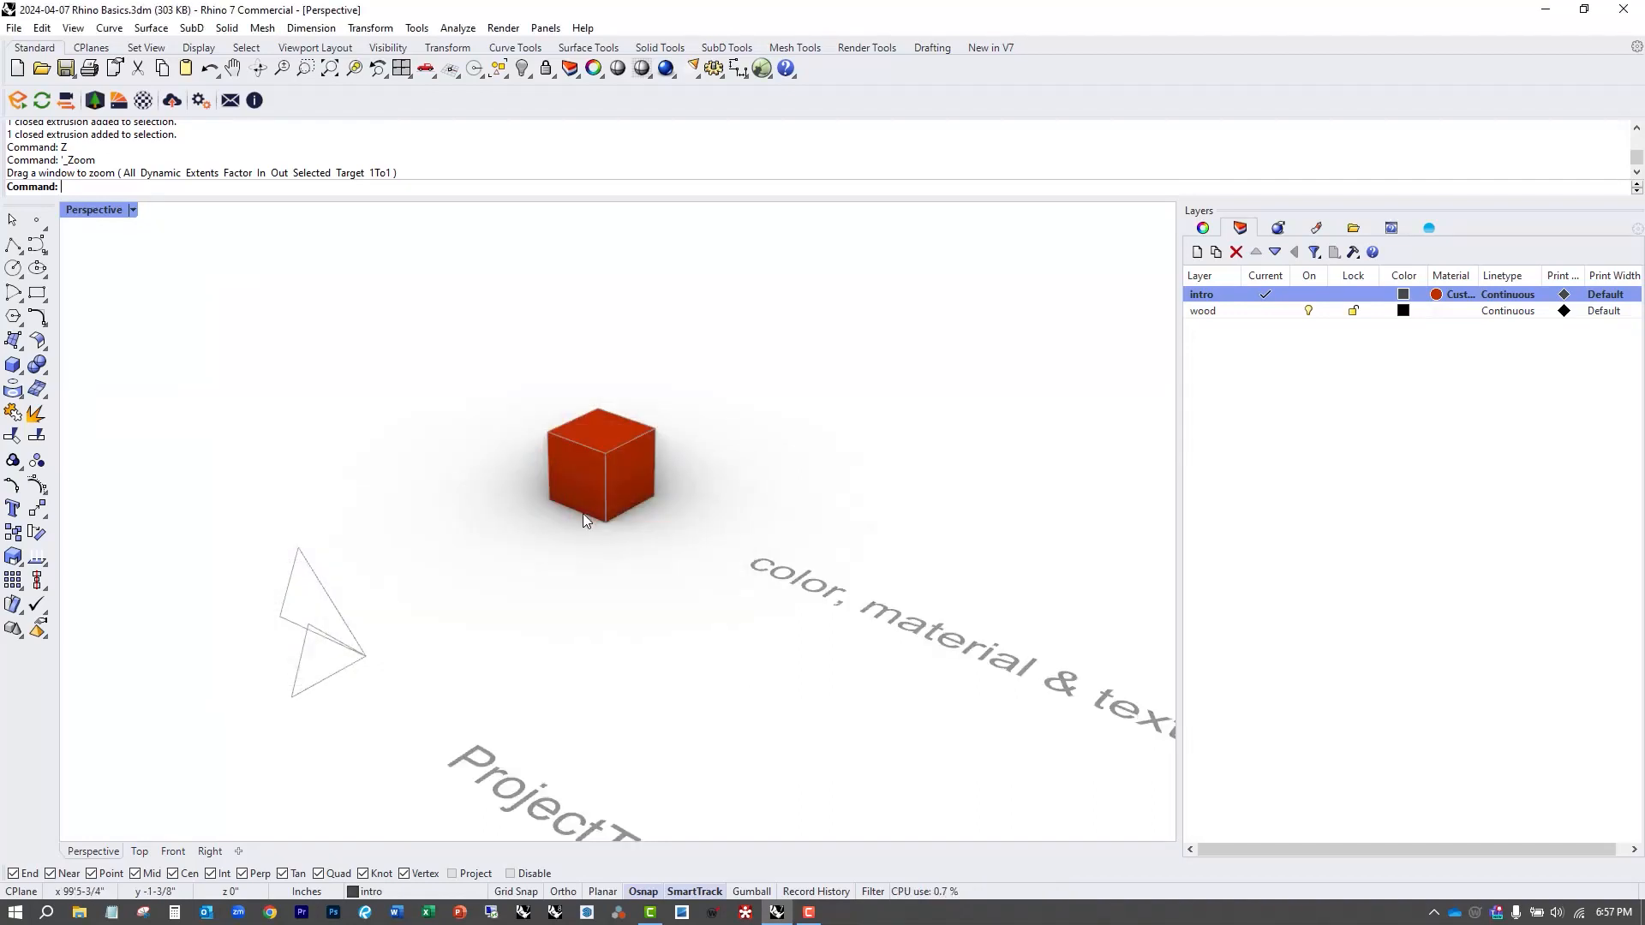
# Assign the red cube to the wood layer.
pyautogui.scroll(5, 582, 512)
pyautogui.write('z')
pyautogui.press('Return')
pyautogui.moveTo(452, 252); pyautogui.dragTo(761, 560)
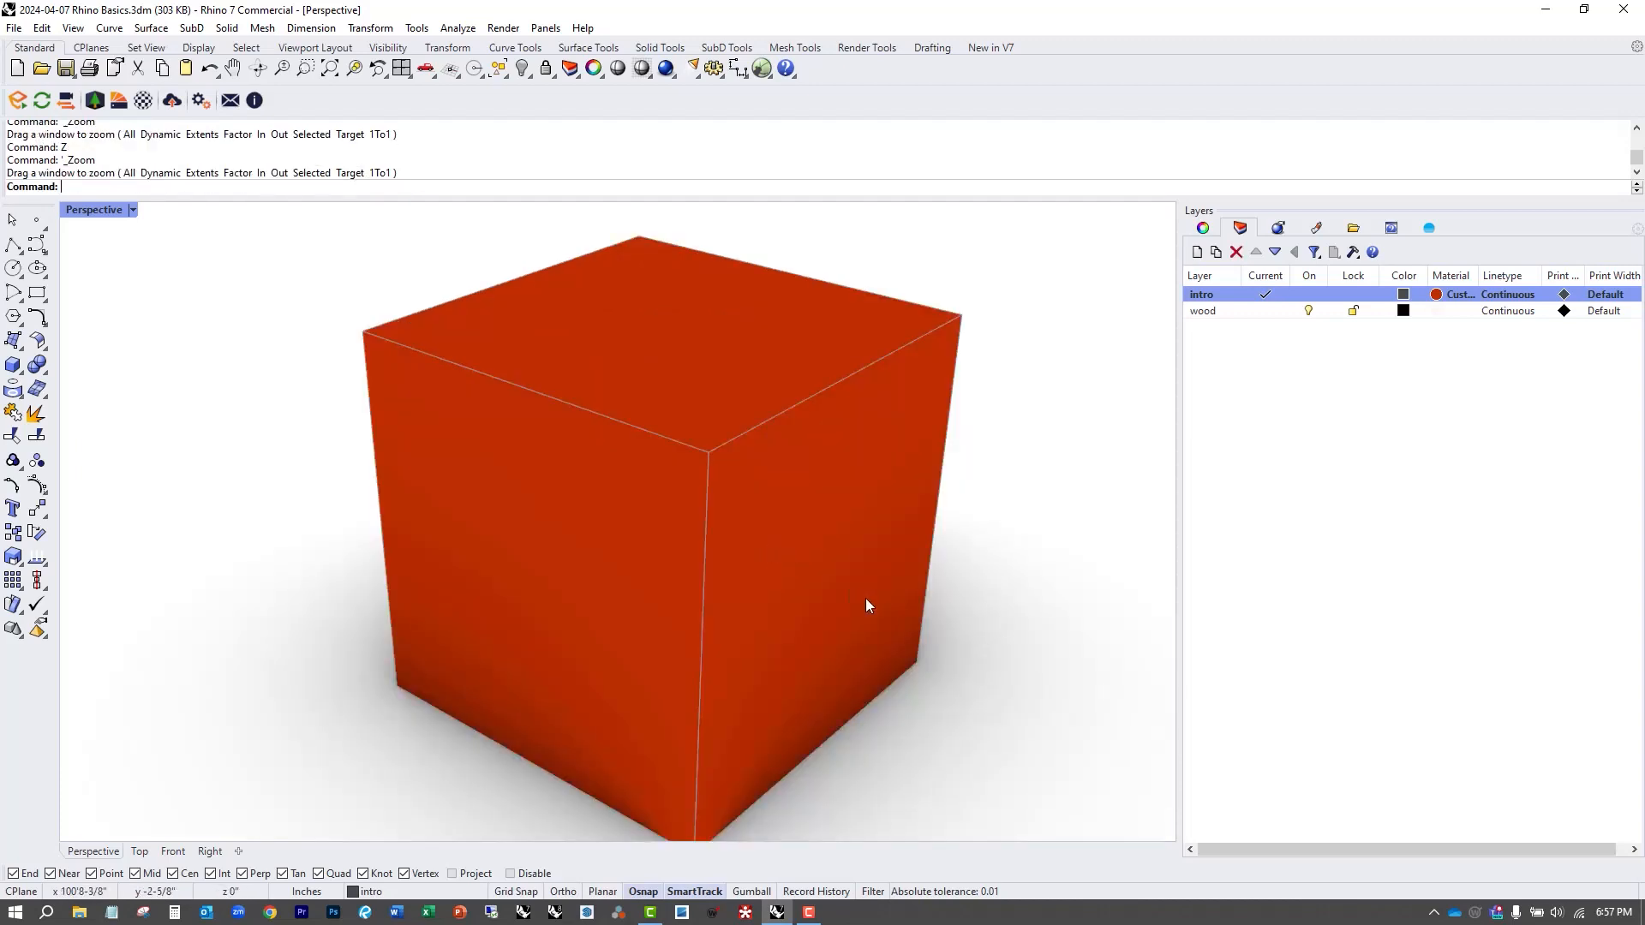
pyautogui.moveTo(865, 598); pyautogui.dragTo(805, 569, button='right')
pyautogui.scroll(-6, 773, 559)
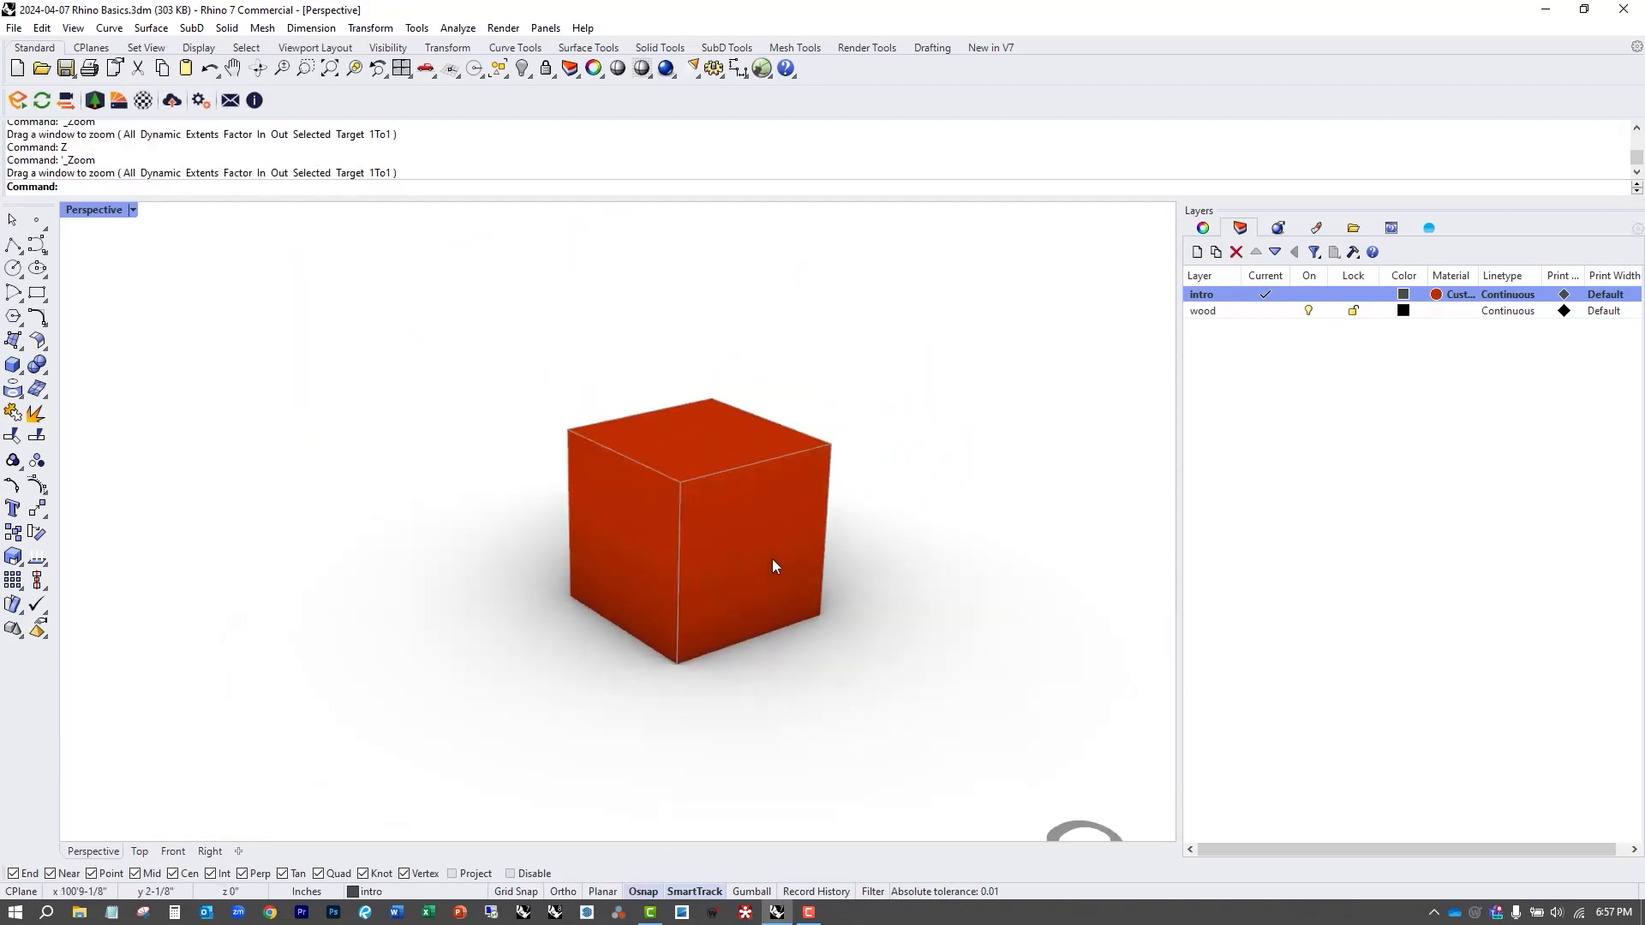
pyautogui.click(747, 507)
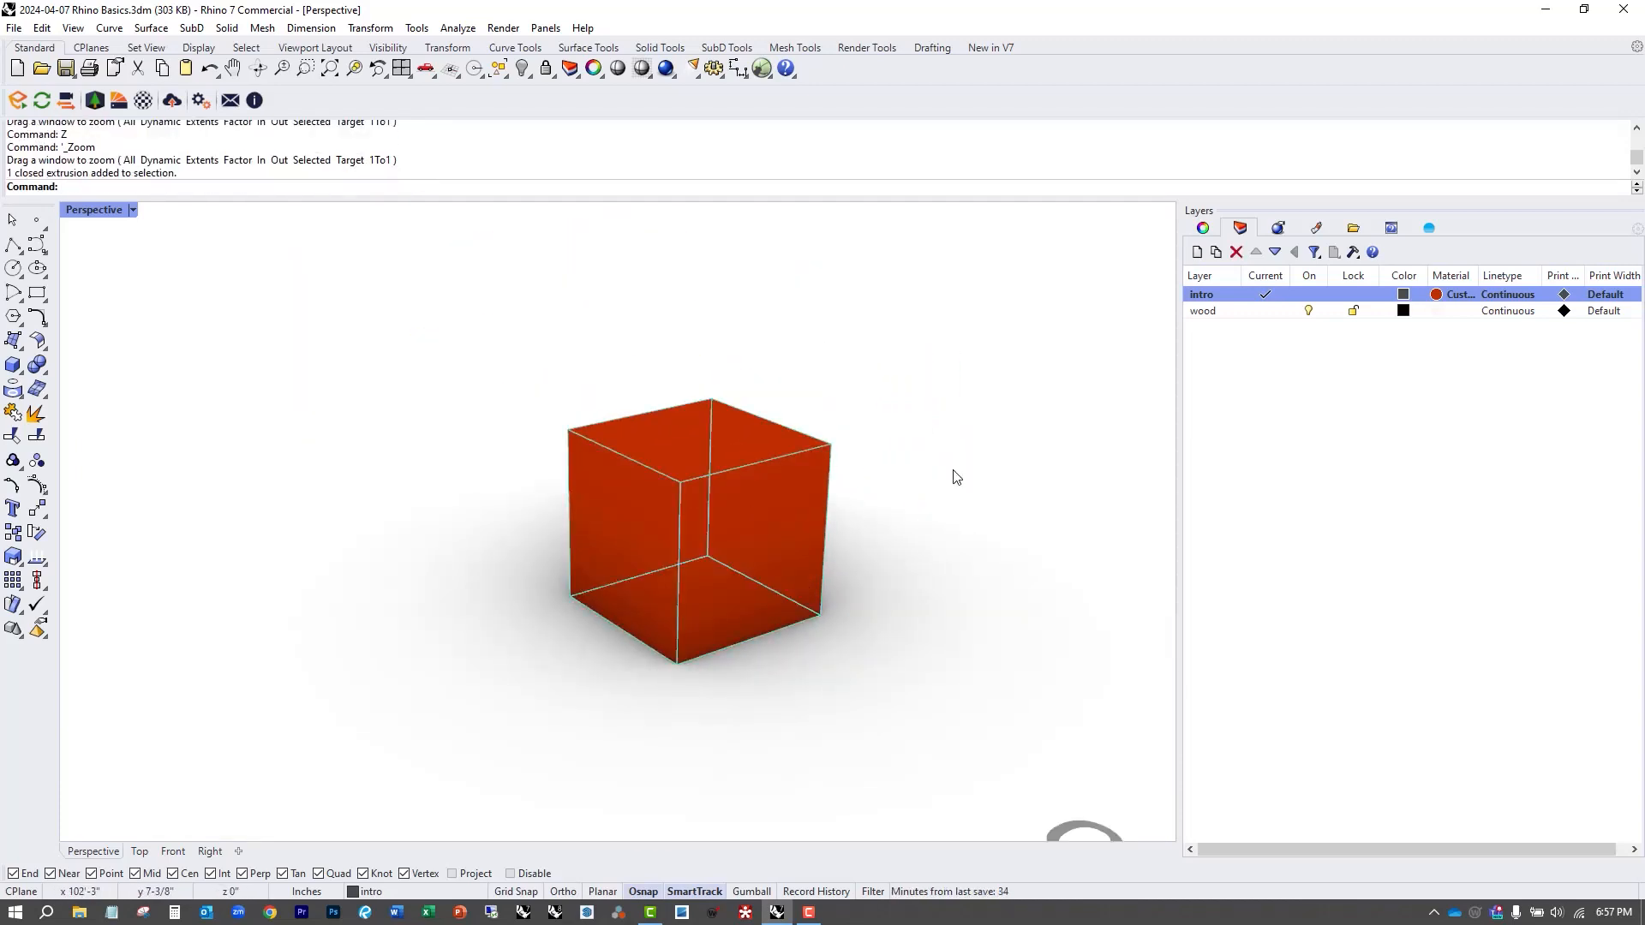
pyautogui.click(1202, 228)
pyautogui.click(1628, 343)
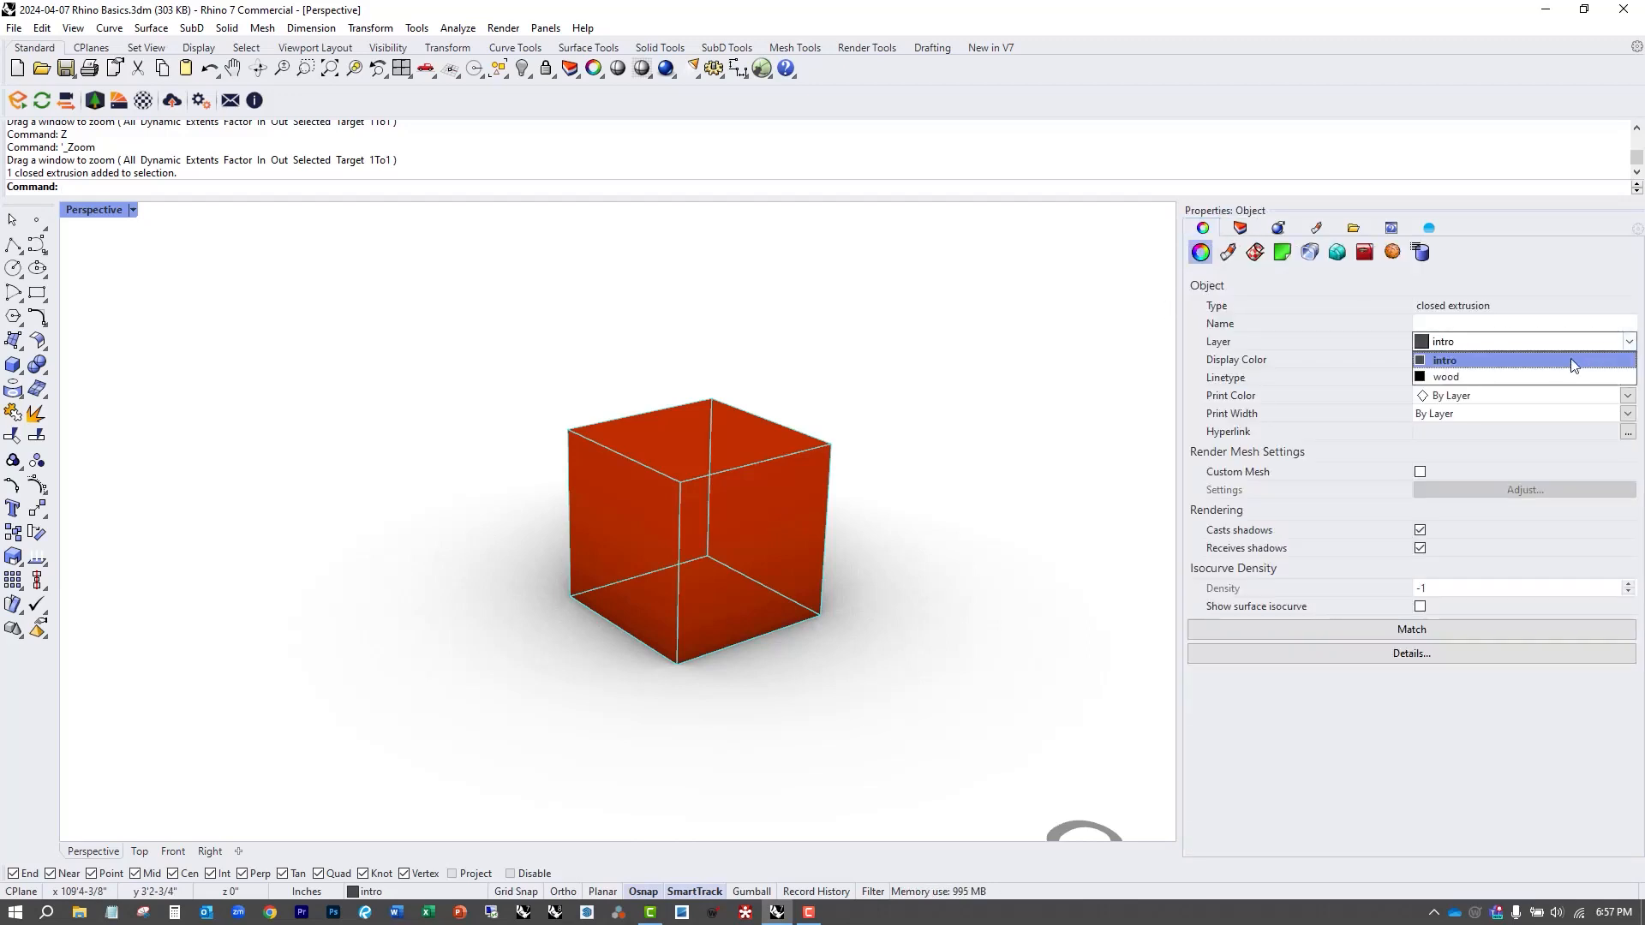
pyautogui.click(1508, 374)
pyautogui.click(854, 420)
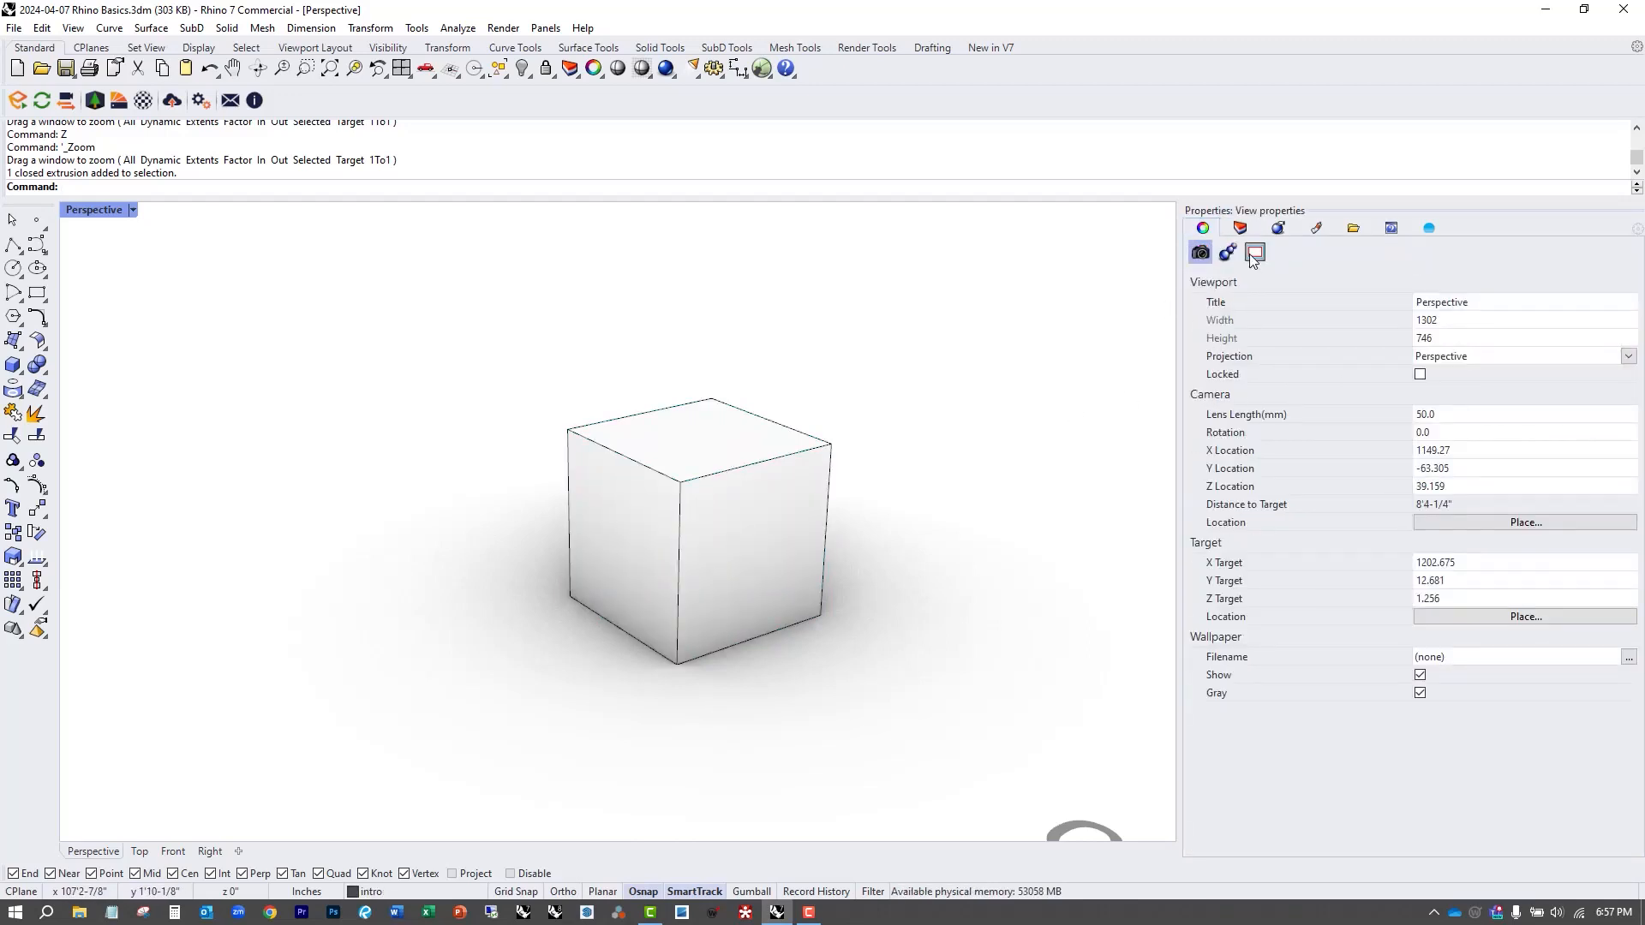
# Change the wood layer's material to the Custom type.
pyautogui.click(1242, 229)
pyautogui.click(1436, 315)
pyautogui.click(1437, 314)
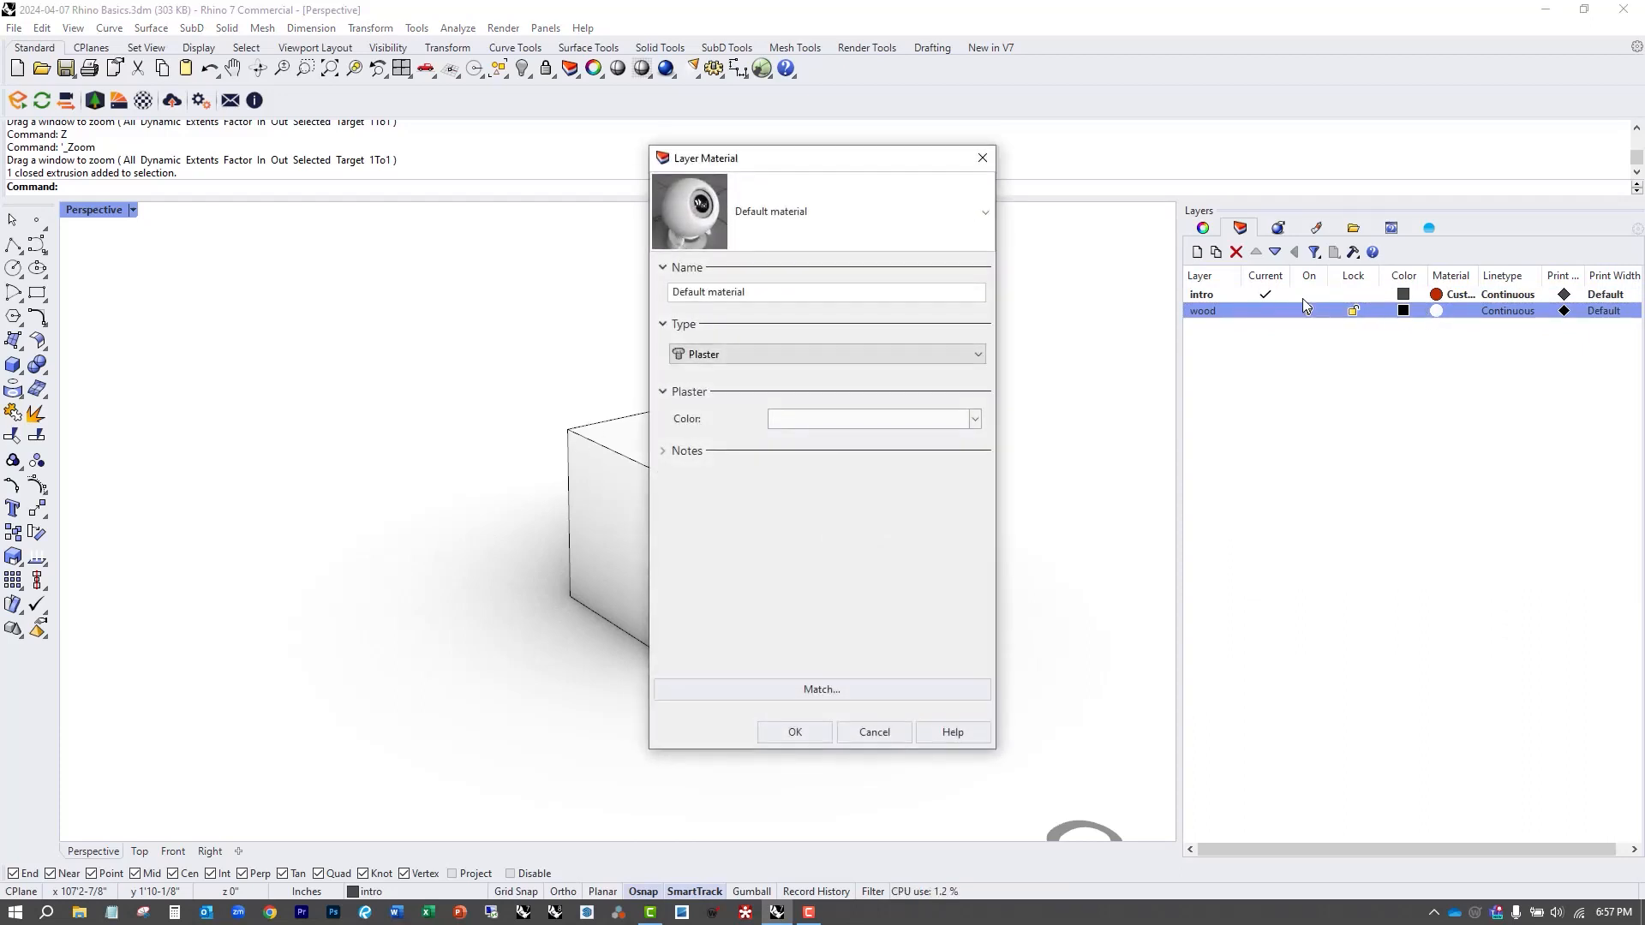
pyautogui.click(774, 236)
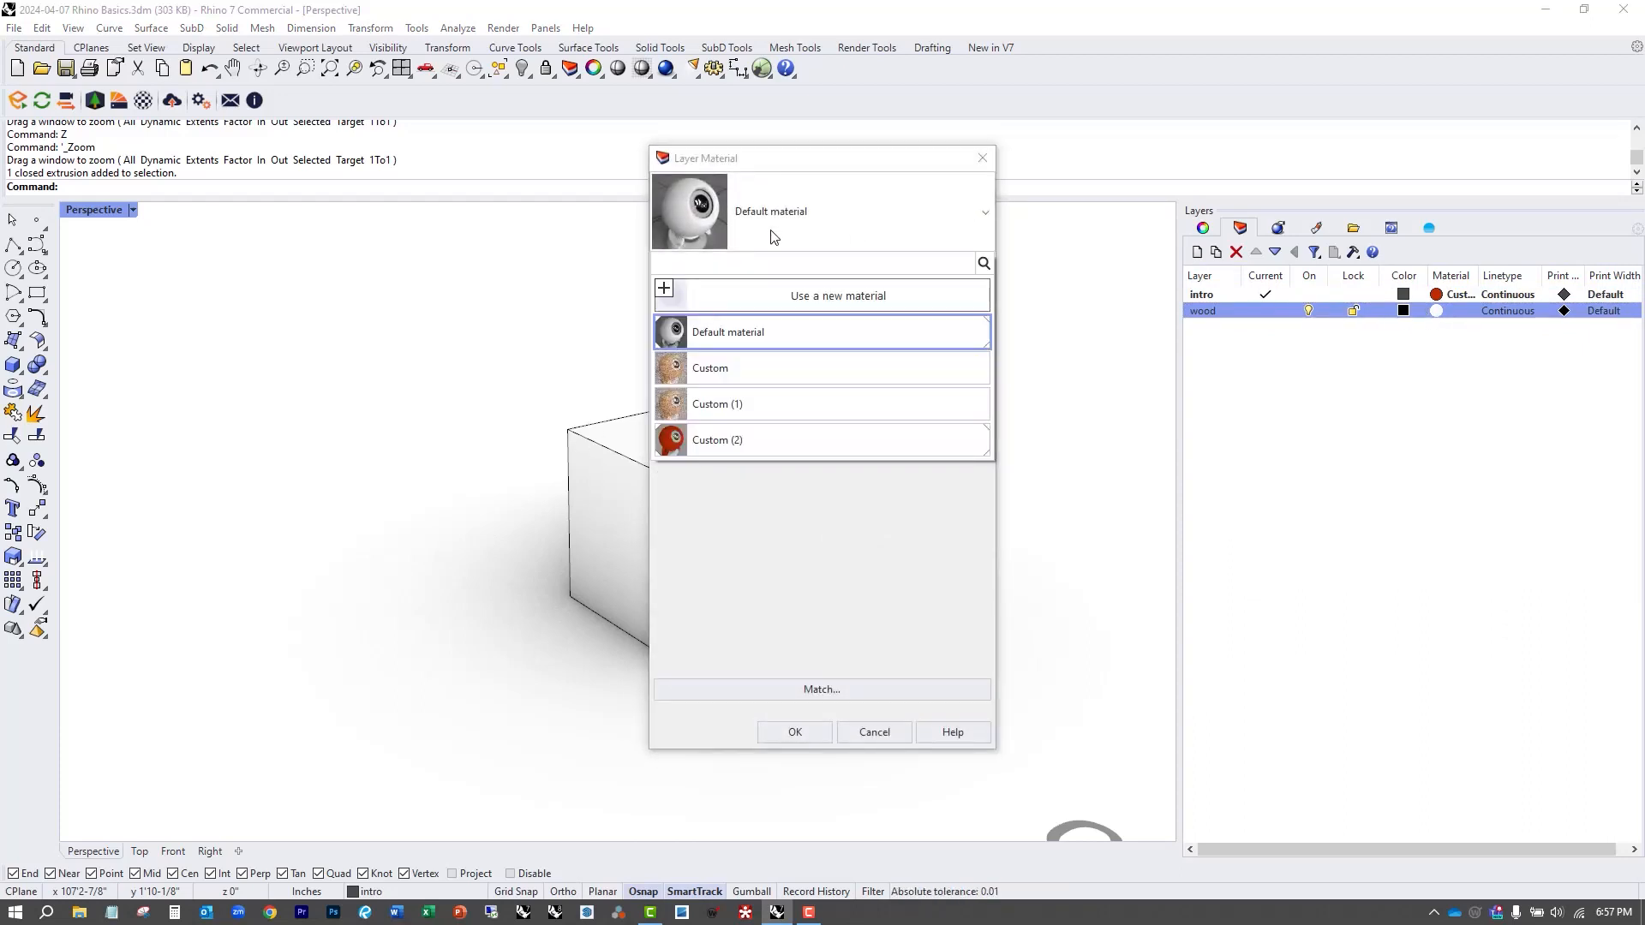
pyautogui.click(774, 236)
pyautogui.click(718, 359)
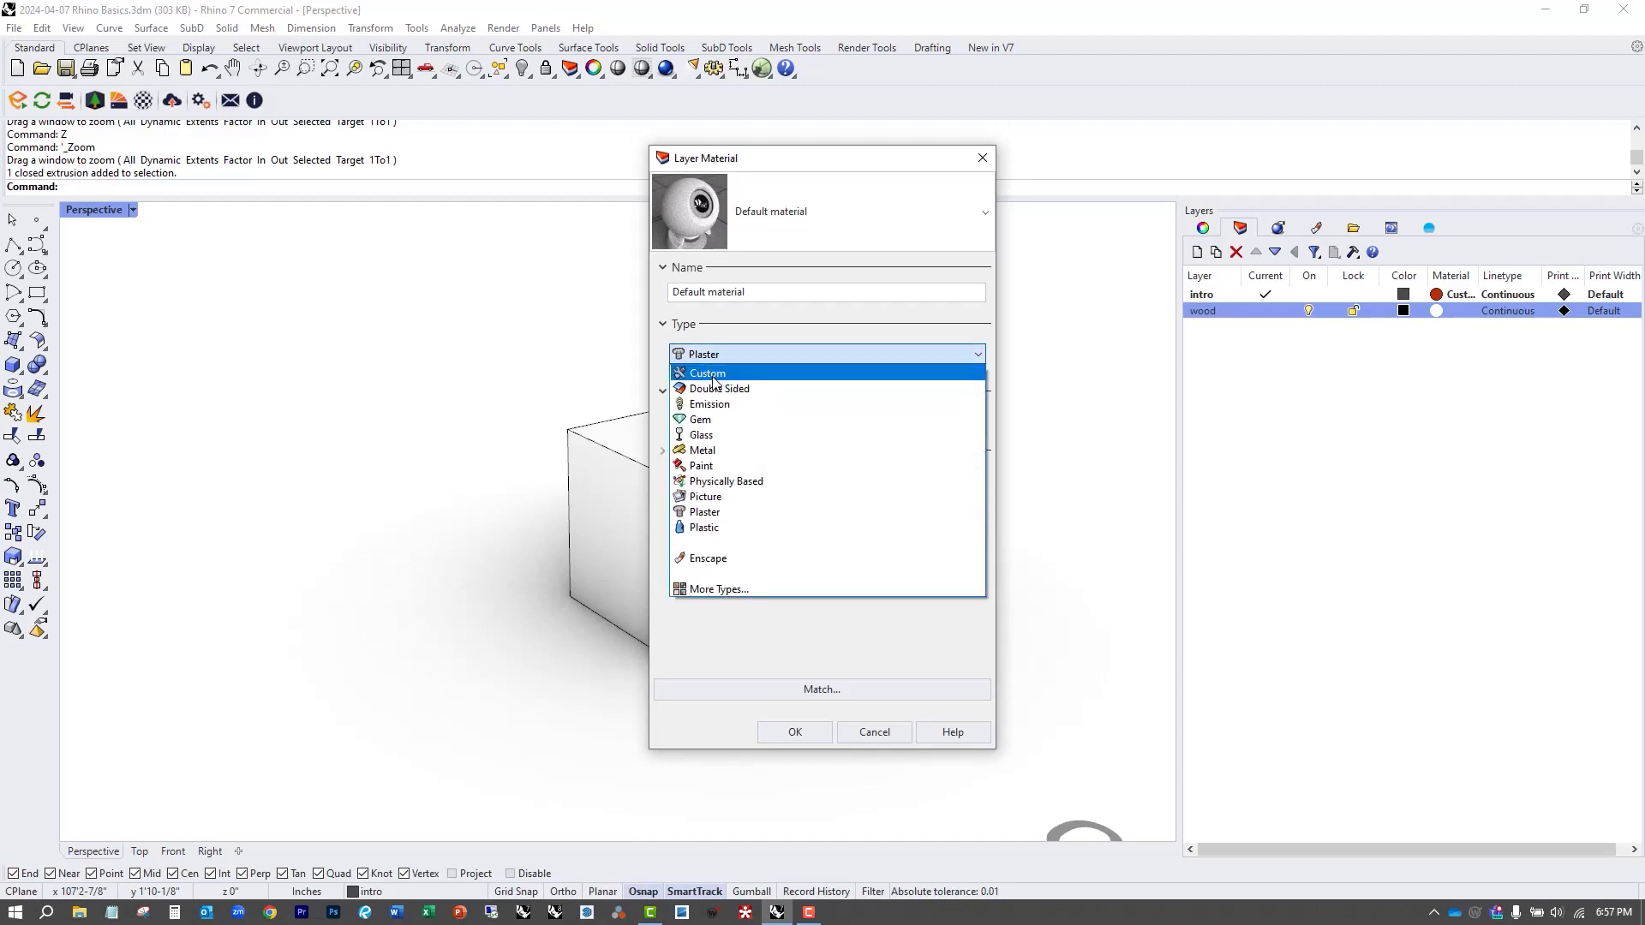
pyautogui.click(712, 370)
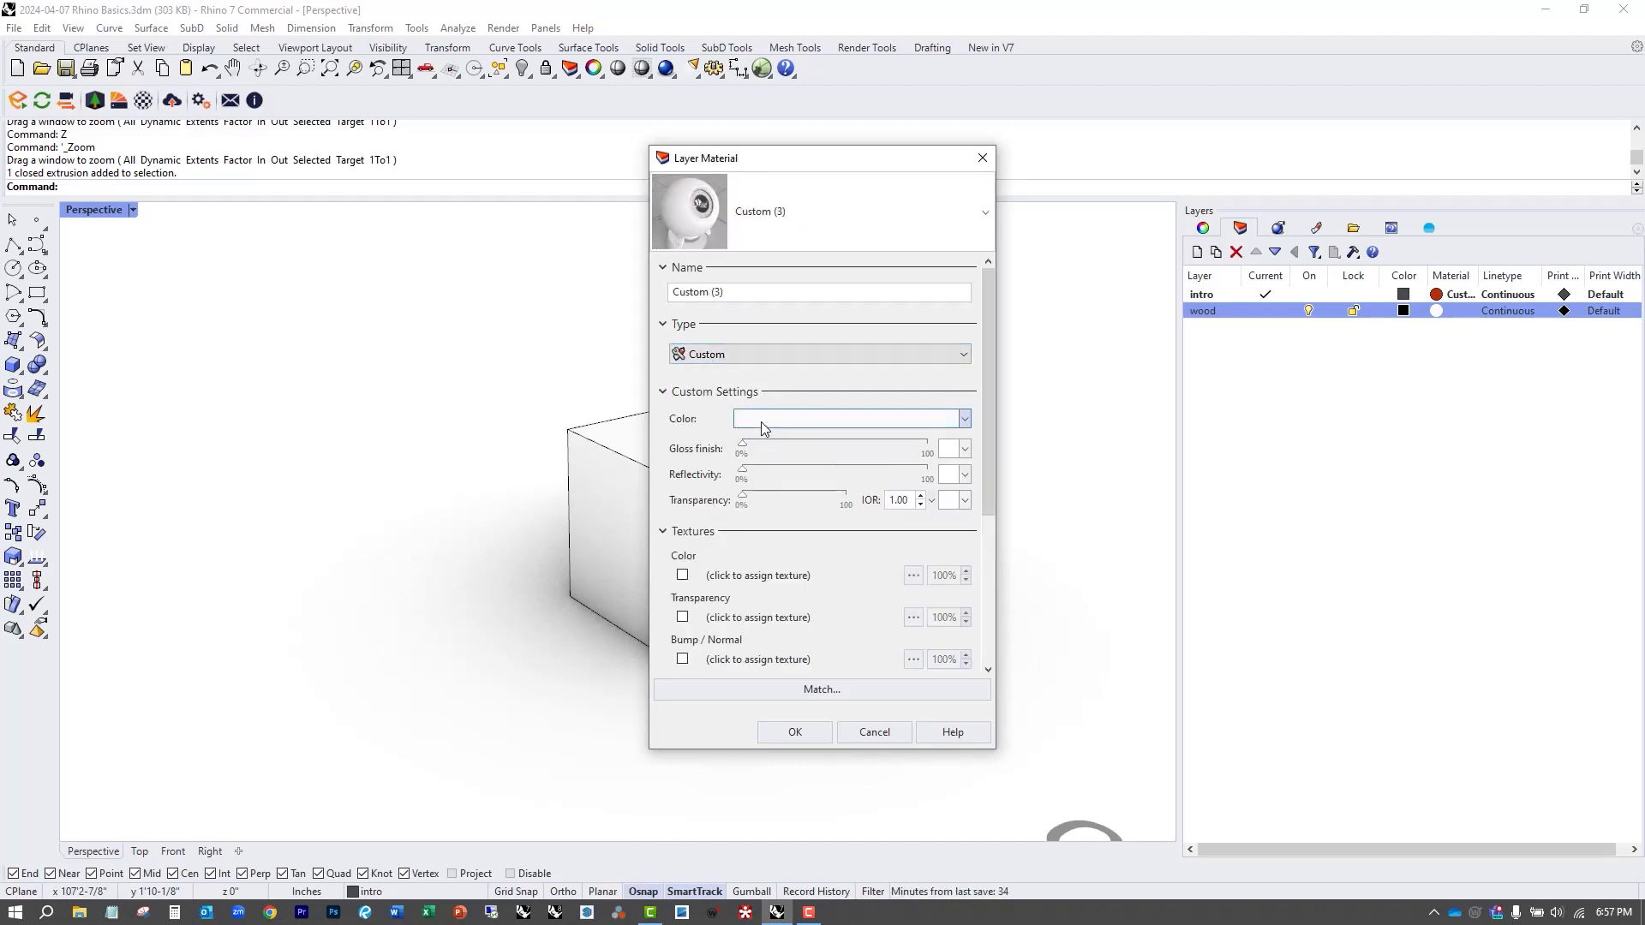
# Assign wood grain.jpg from the Desktop as the color texture of the wood layer's custom material and confirm it.
pyautogui.click(683, 575)
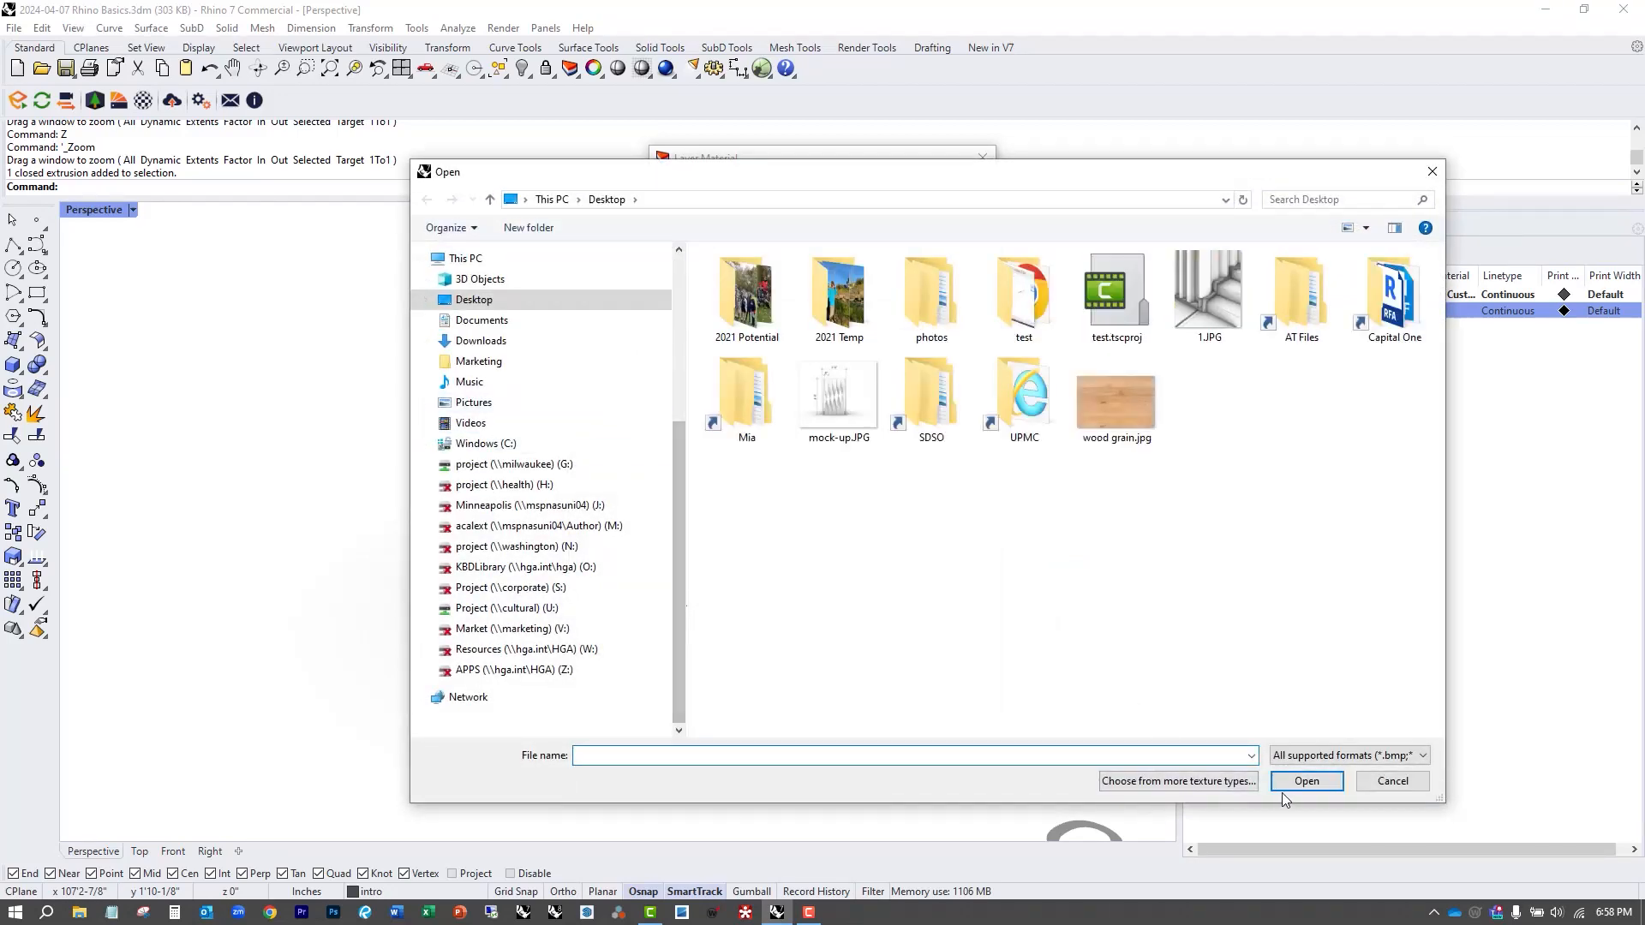
pyautogui.click(1365, 786)
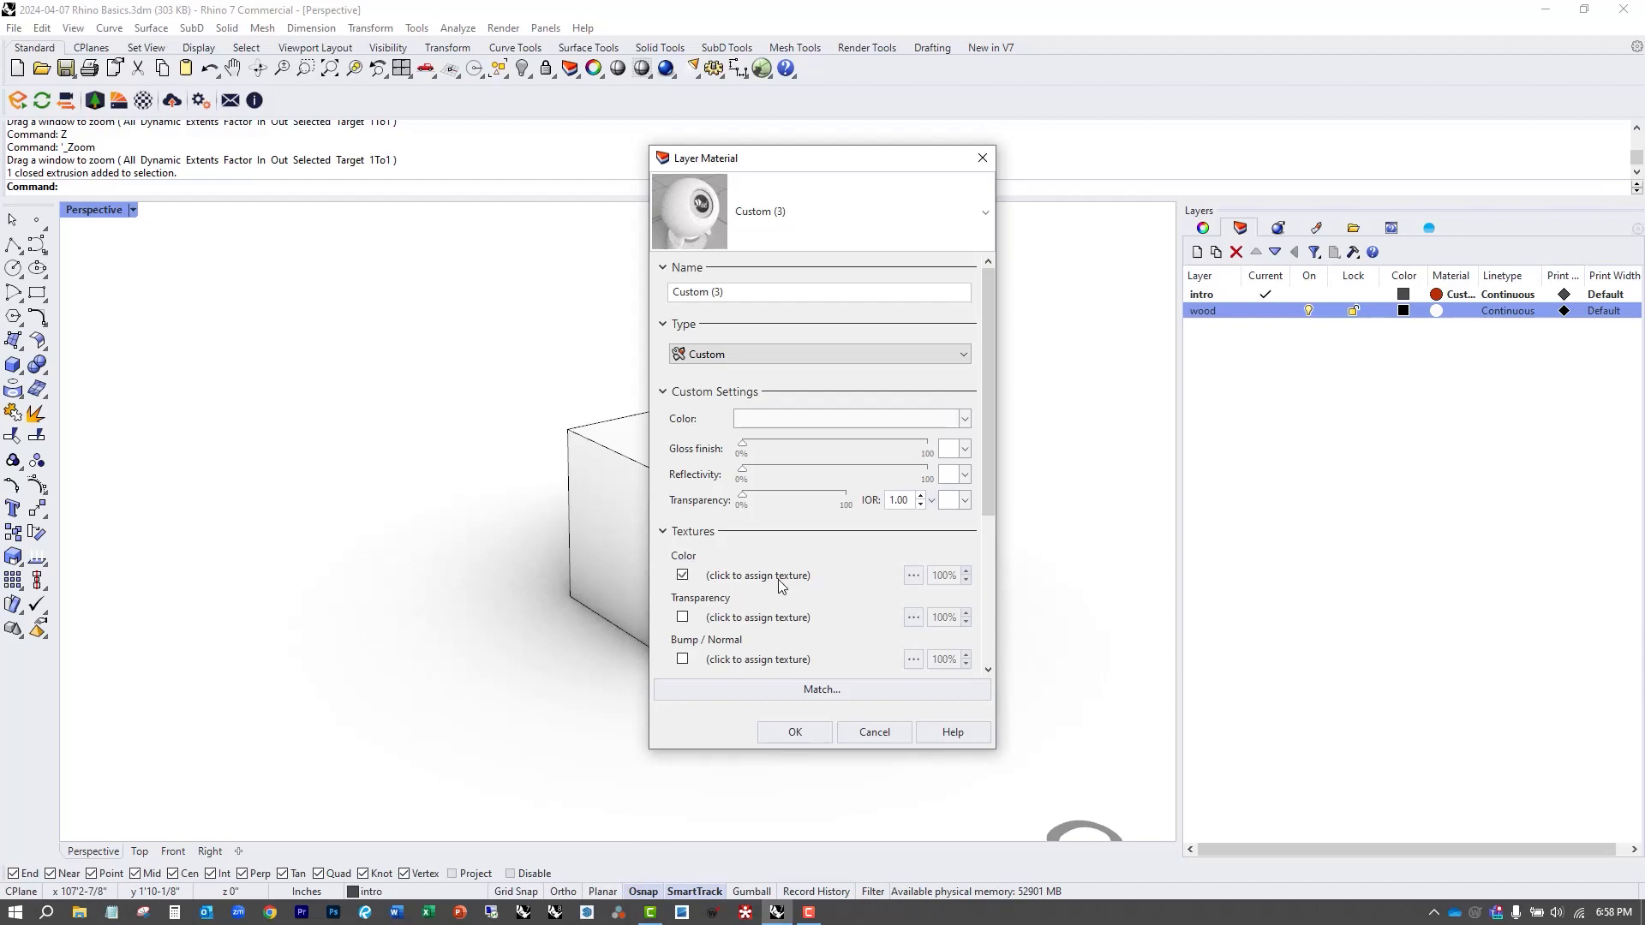
pyautogui.click(913, 575)
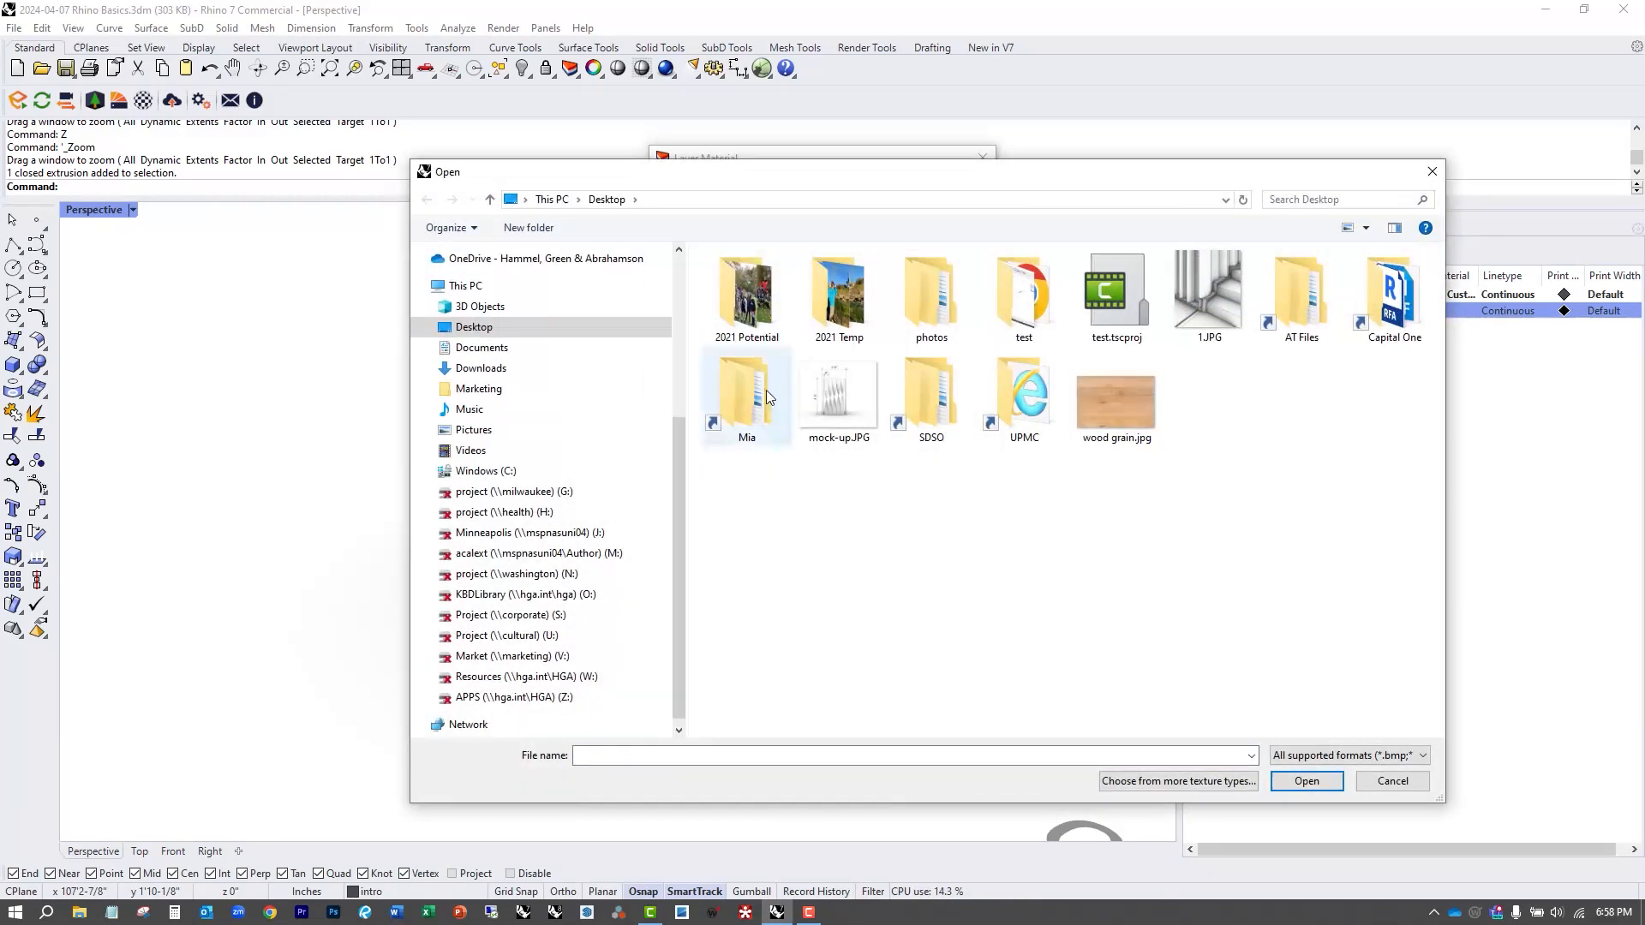
pyautogui.click(1128, 397)
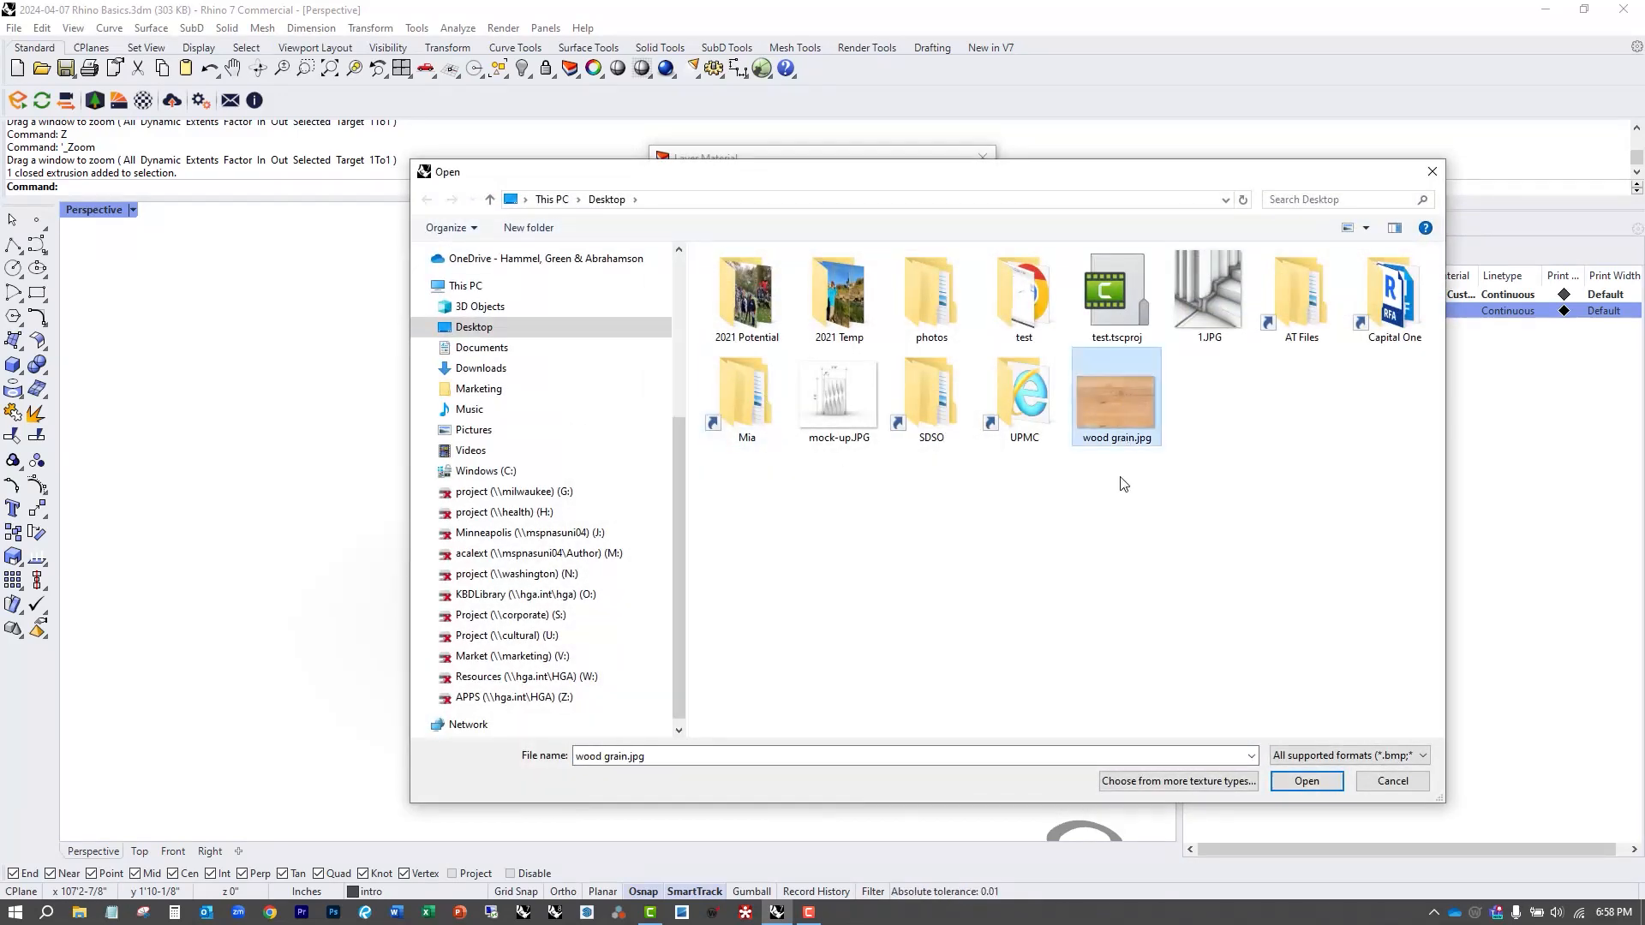
pyautogui.click(1307, 781)
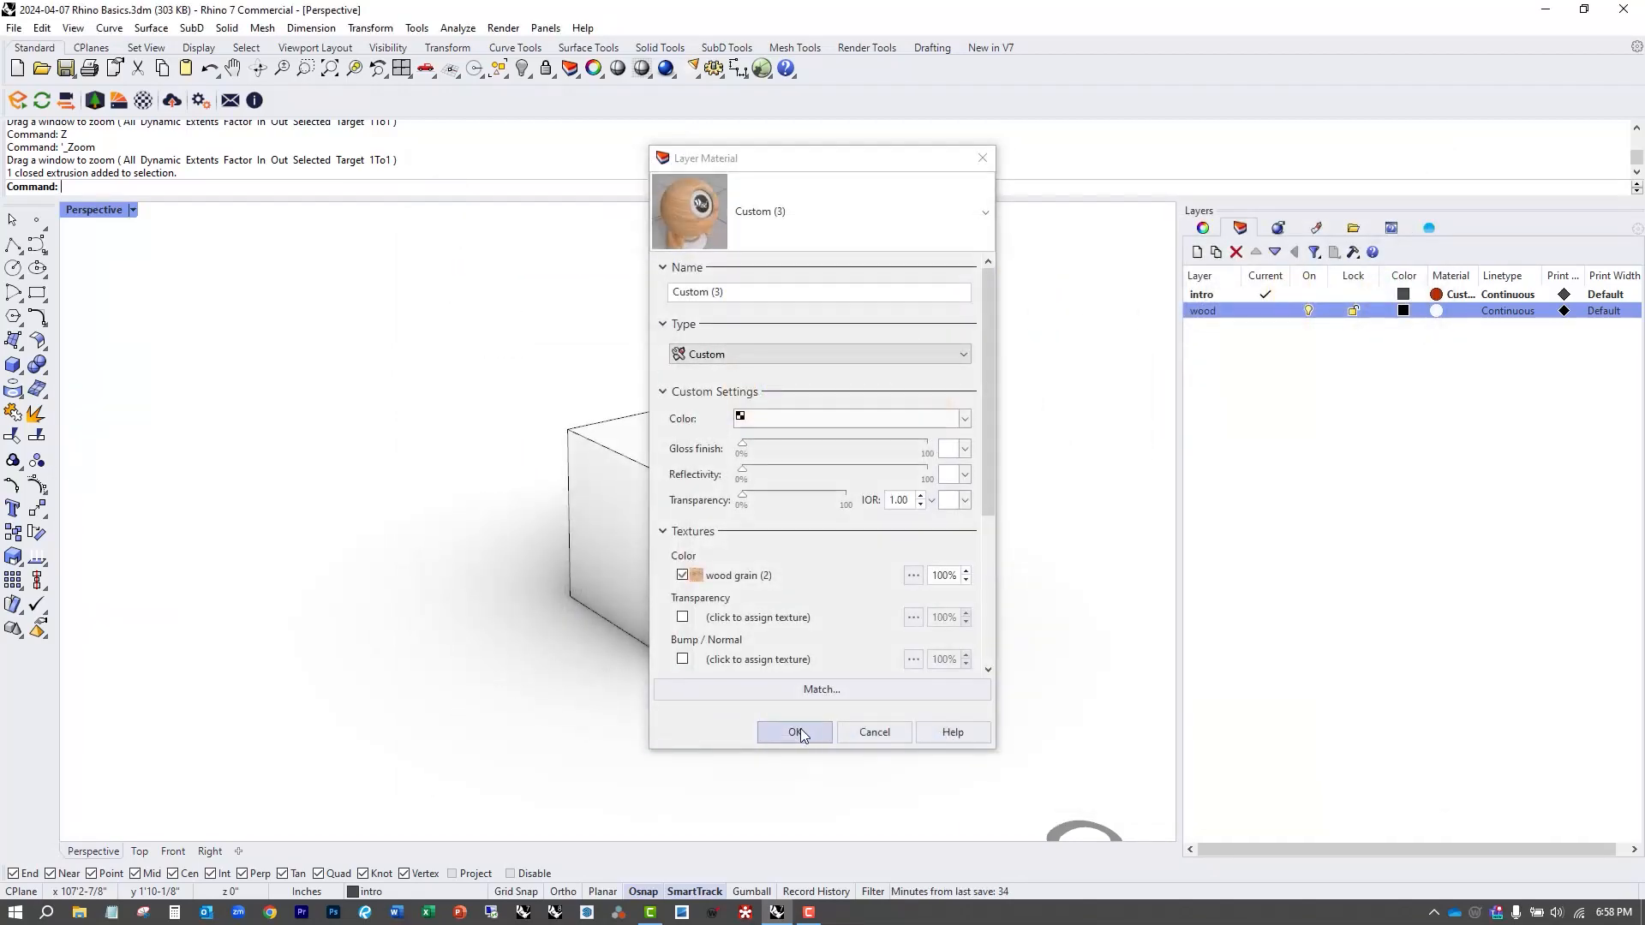
pyautogui.click(795, 732)
# Stretch the wood-textured cube into a long bar with Scale1D, from its near bottom corner along the front bottom edge.
pyautogui.moveTo(863, 522); pyautogui.dragTo(745, 569, button='right')
pyautogui.click(745, 569)
pyautogui.write('SC')
pyautogui.press('Return')
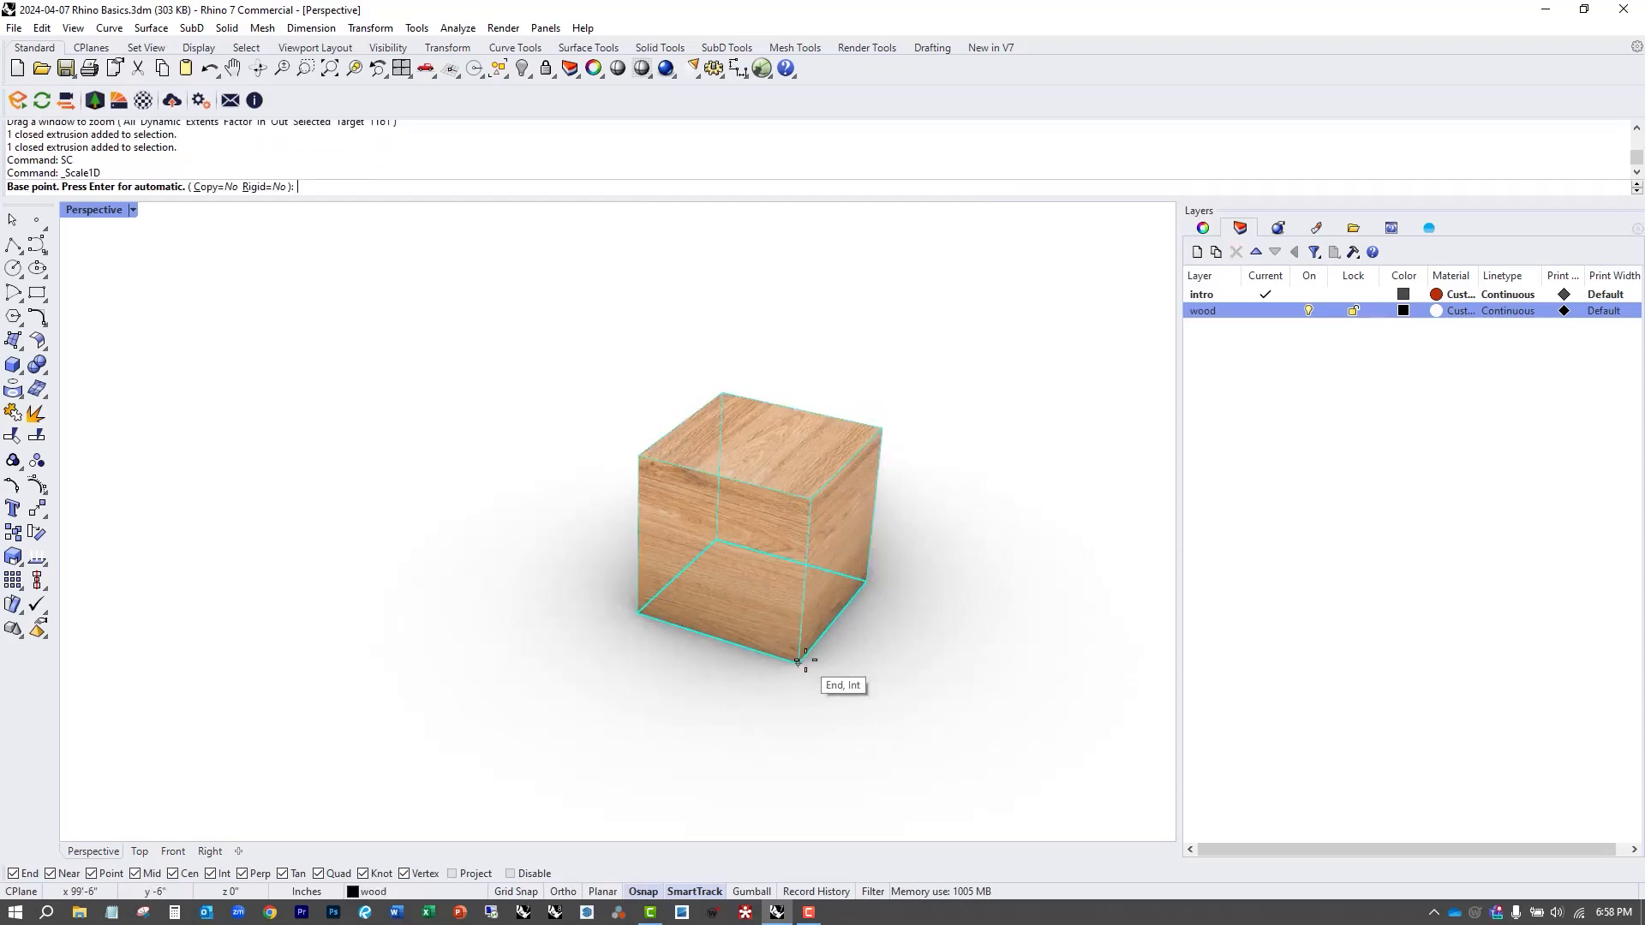
pyautogui.click(800, 660)
pyautogui.click(639, 611)
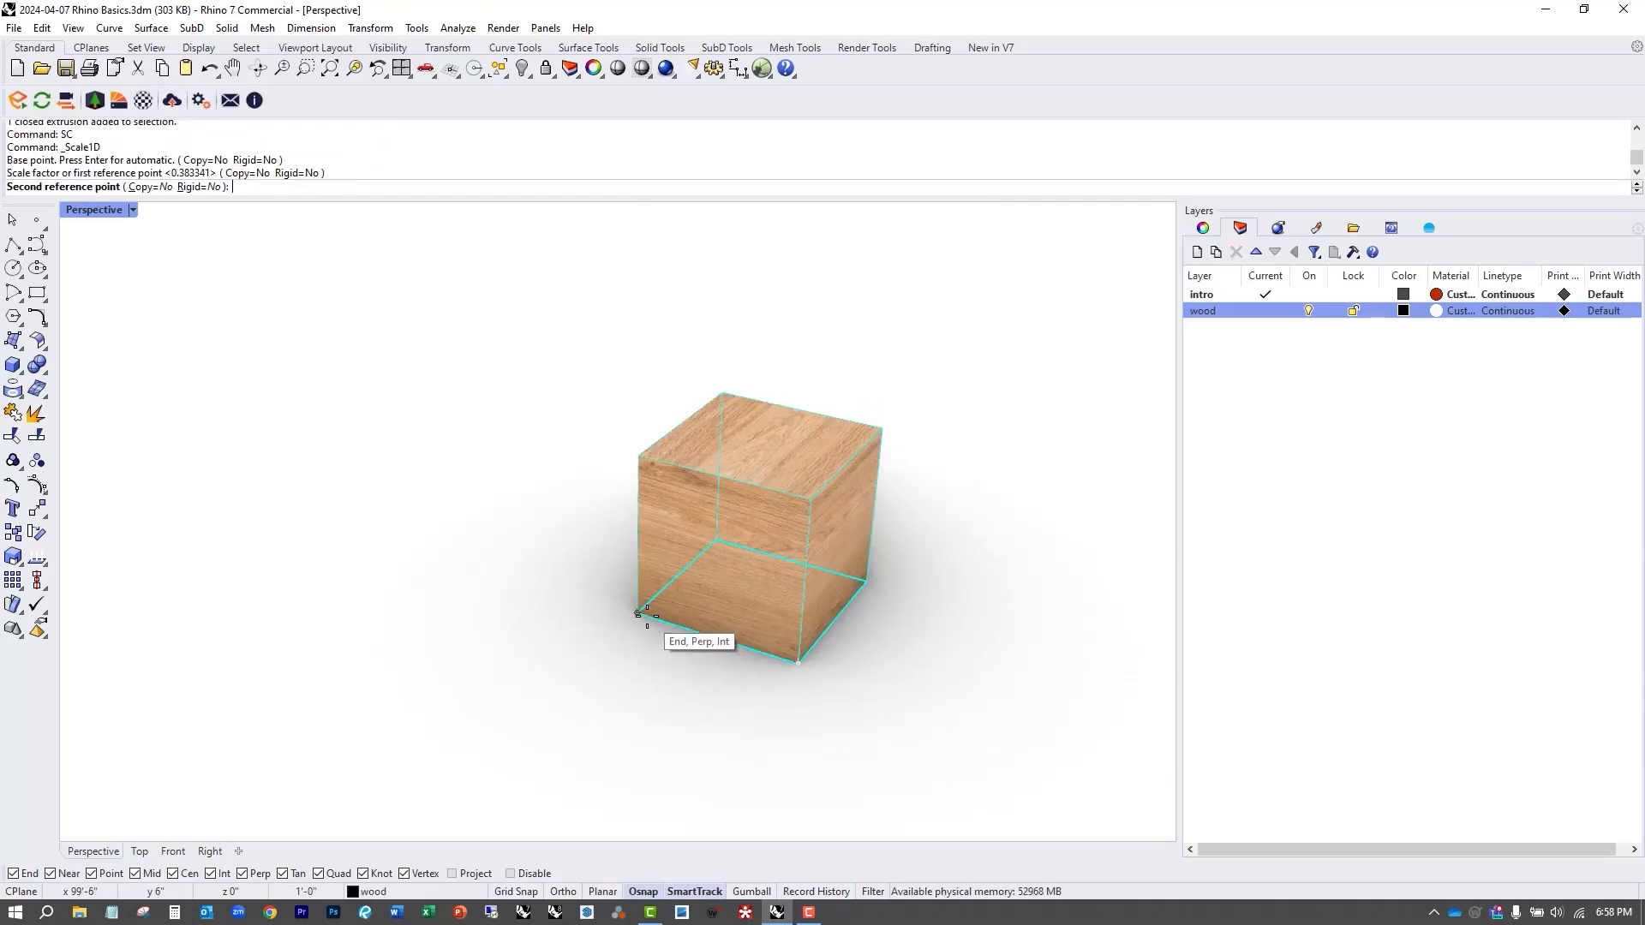
pyautogui.click(164, 492)
pyautogui.scroll(-4, 368, 591)
pyautogui.click(449, 639)
# Copy the long wood-textured bar from its near bottom corner to a spot behind the original.
pyautogui.keyDown('shift'); pyautogui.moveTo(447, 659); pyautogui.dragTo(676, 615, button='right'); pyautogui.keyUp('shift')
pyautogui.scroll(4, 632, 591)
pyautogui.scroll(-4, 548, 627)
pyautogui.click(676, 608)
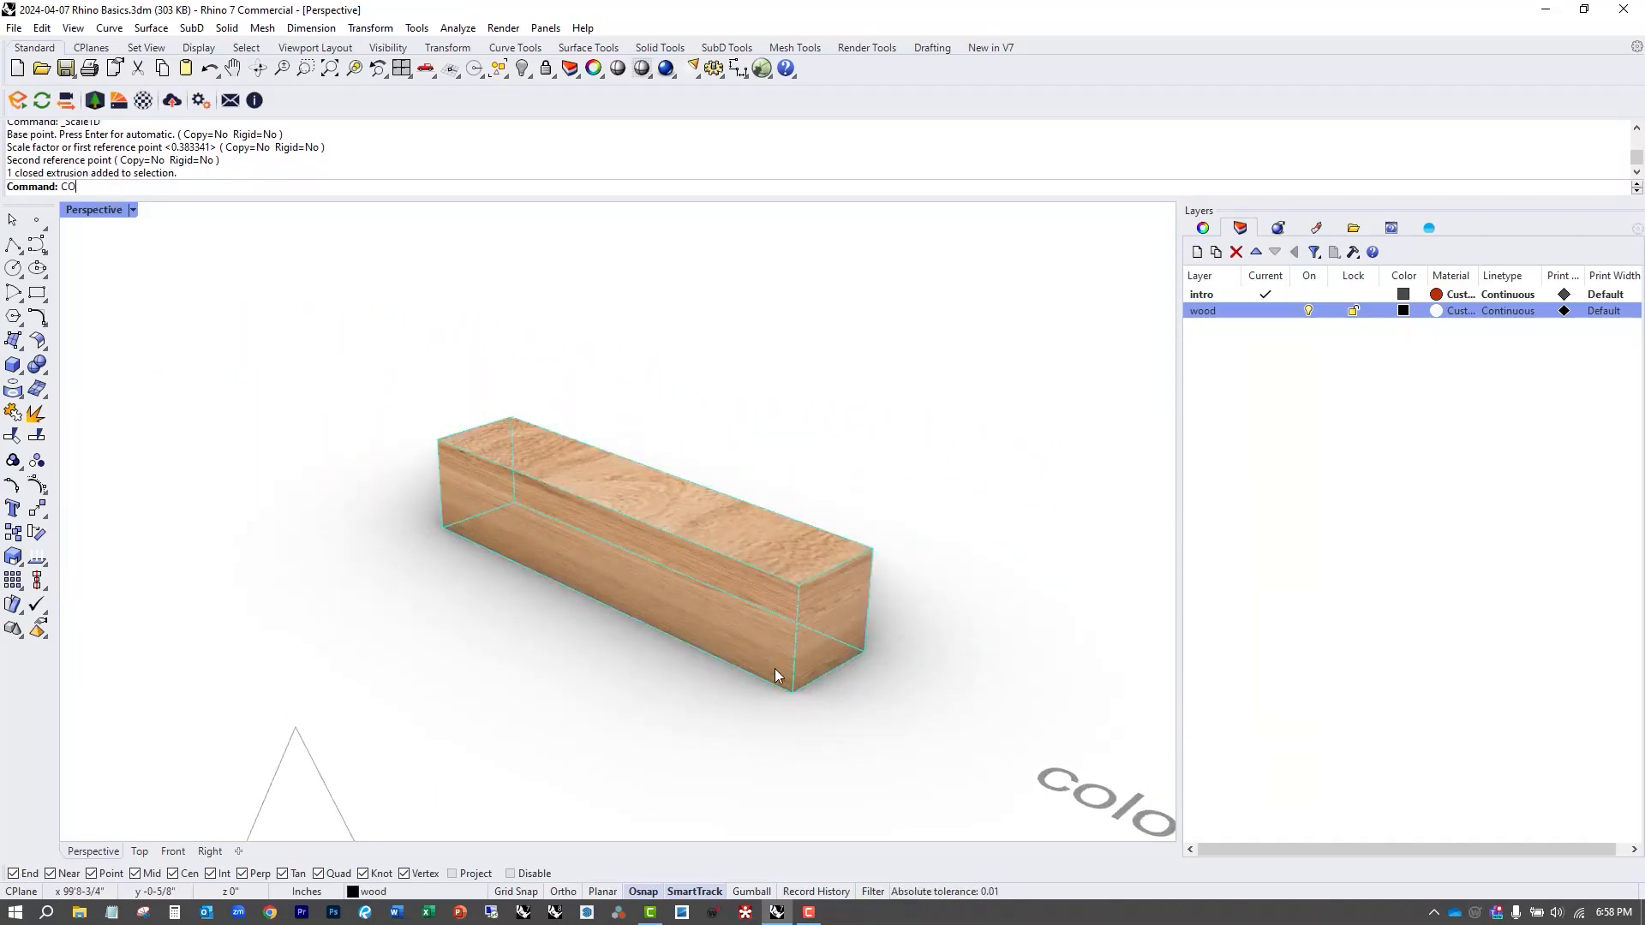
pyautogui.write('CO')
pyautogui.press('Return')
pyautogui.click(791, 690)
pyautogui.click(1008, 571)
pyautogui.press('Return')
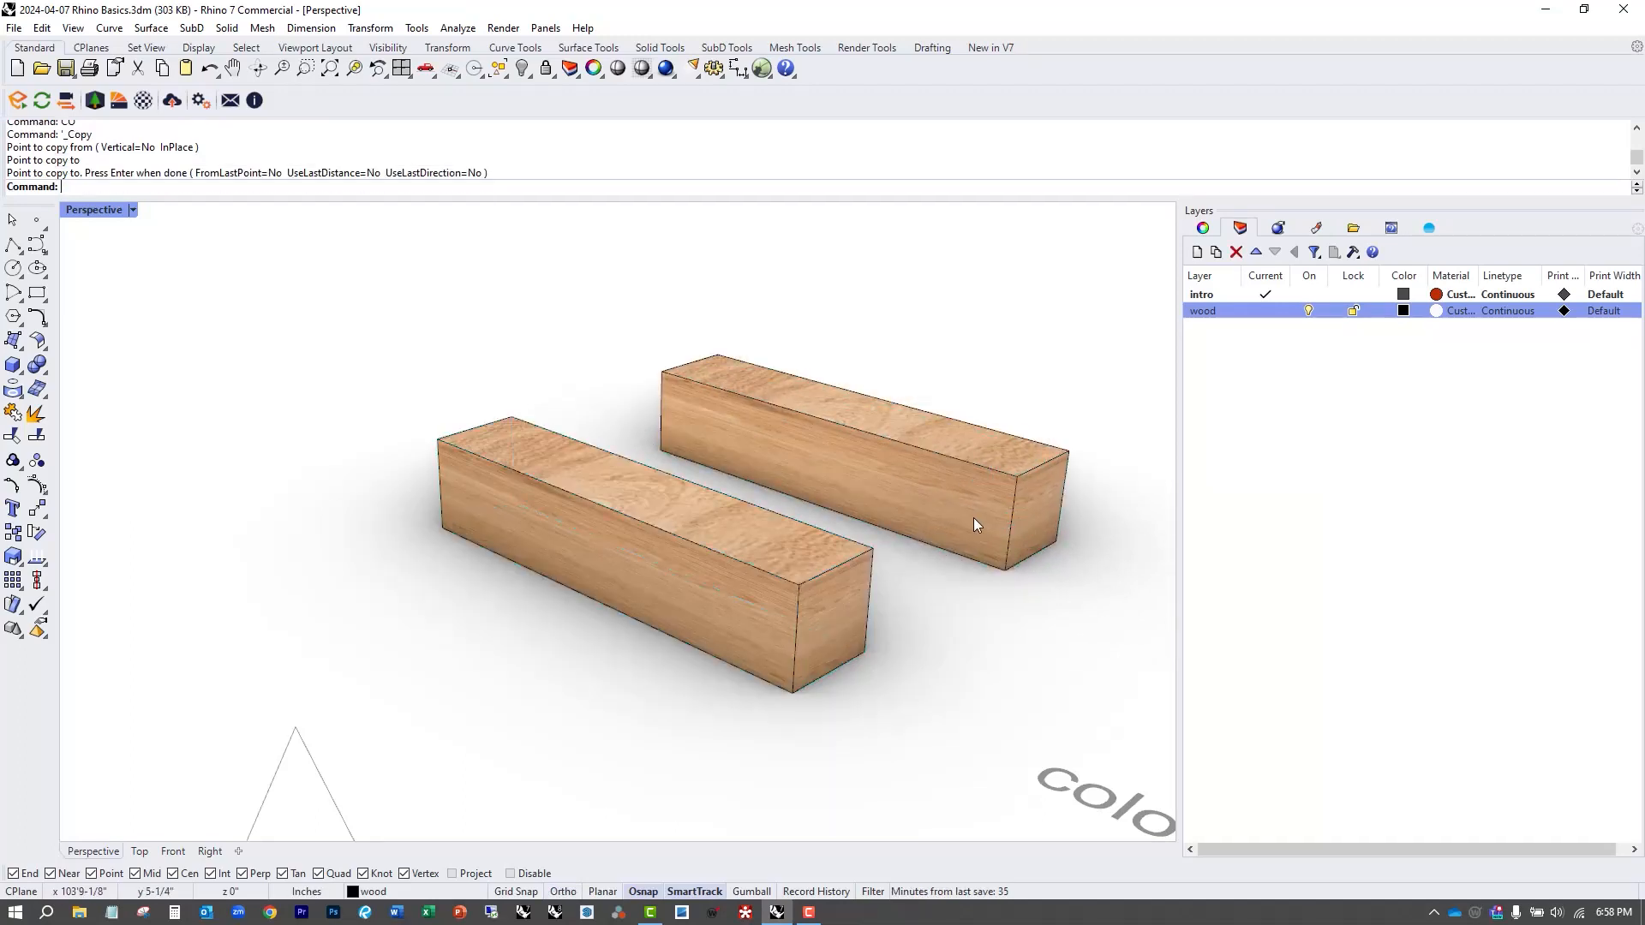
# Shorten the copied bar with Scale1D to a length of about 1'-9 3/4", from its near bottom corner along the front bottom edge.
pyautogui.click(973, 518)
pyautogui.write('SC')
pyautogui.press('Return')
pyautogui.click(1009, 572)
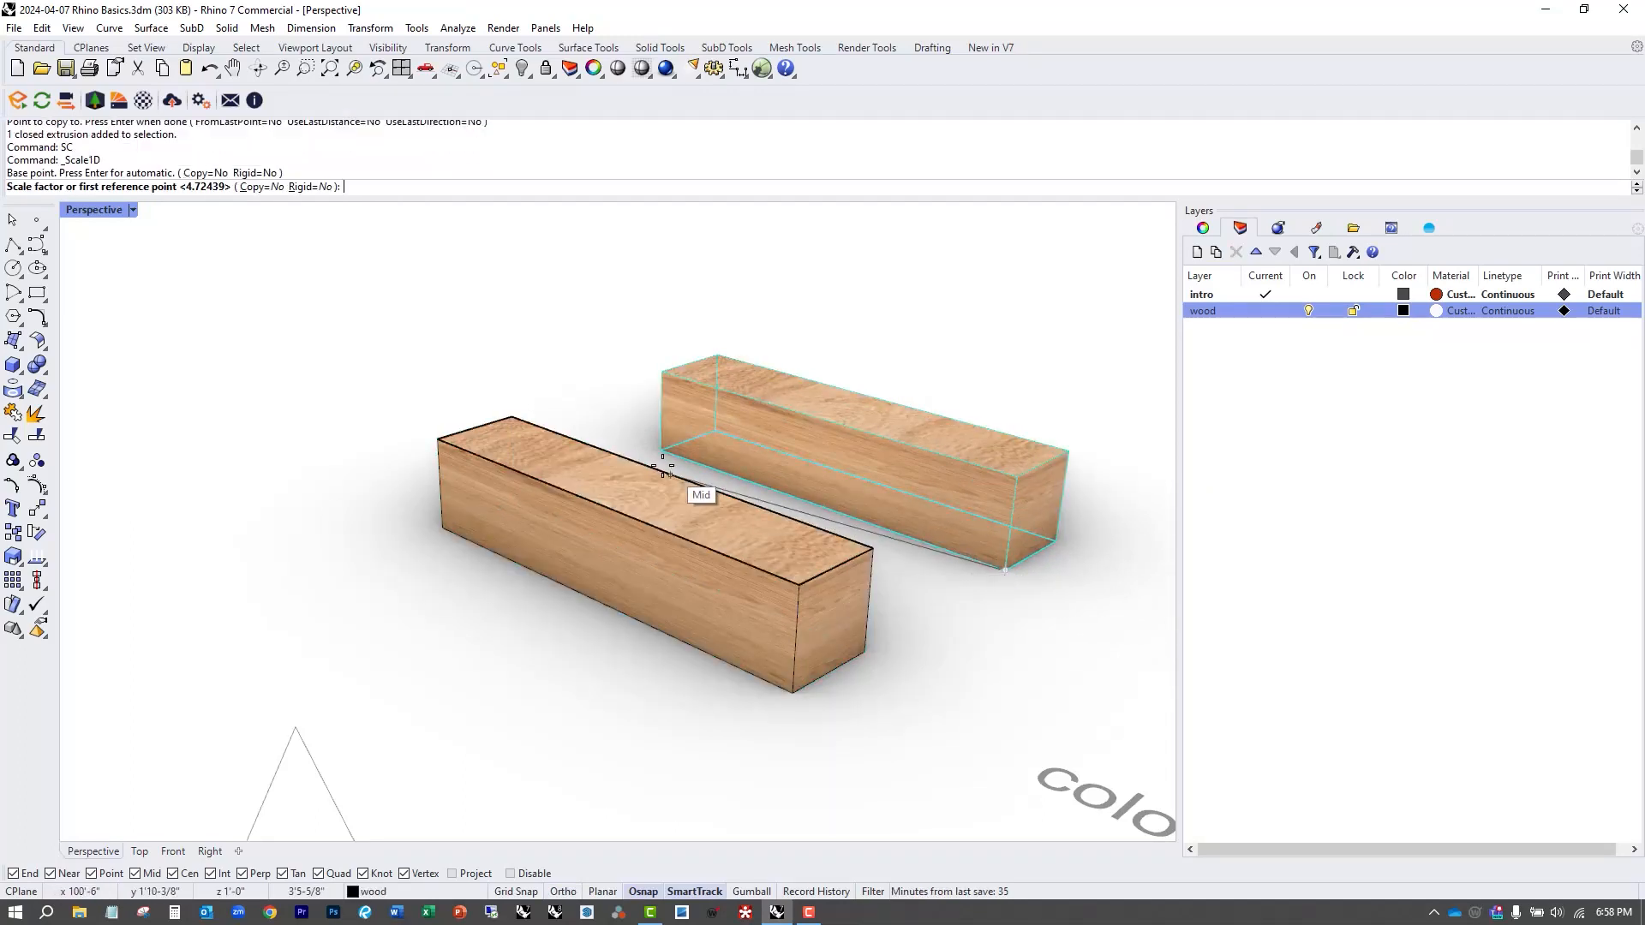
pyautogui.click(663, 448)
pyautogui.scroll(3, 855, 491)
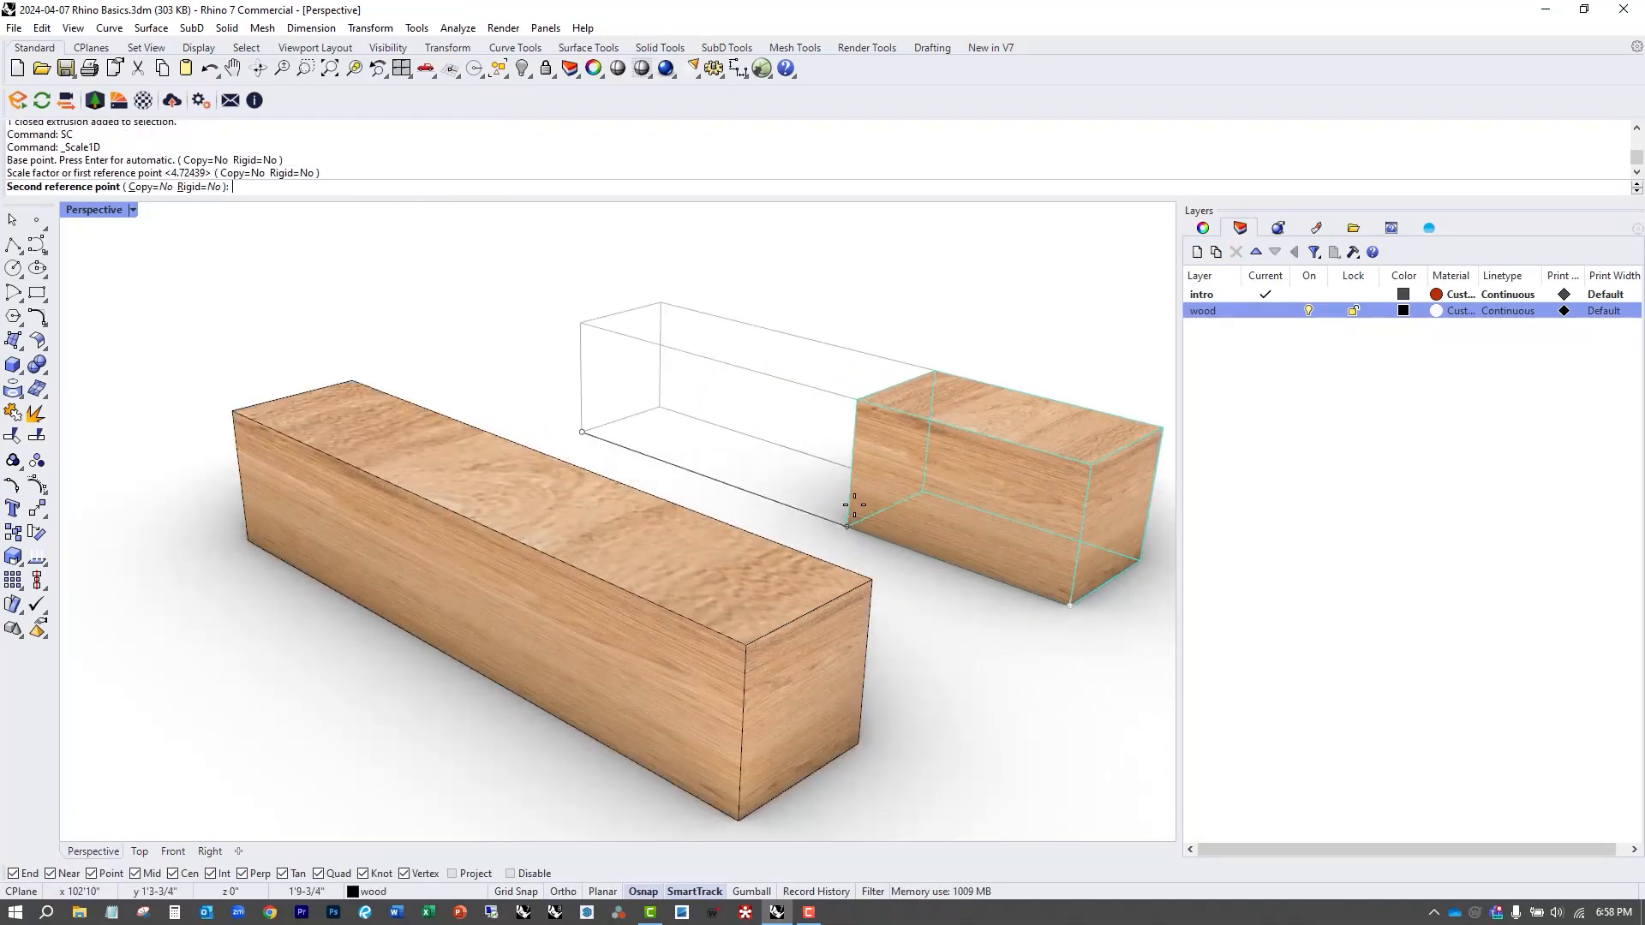
pyautogui.click(858, 507)
pyautogui.keyDown('shift'); pyautogui.moveTo(967, 617); pyautogui.dragTo(702, 604, button='right'); pyautogui.keyUp('shift')
pyautogui.scroll(2, 737, 541)
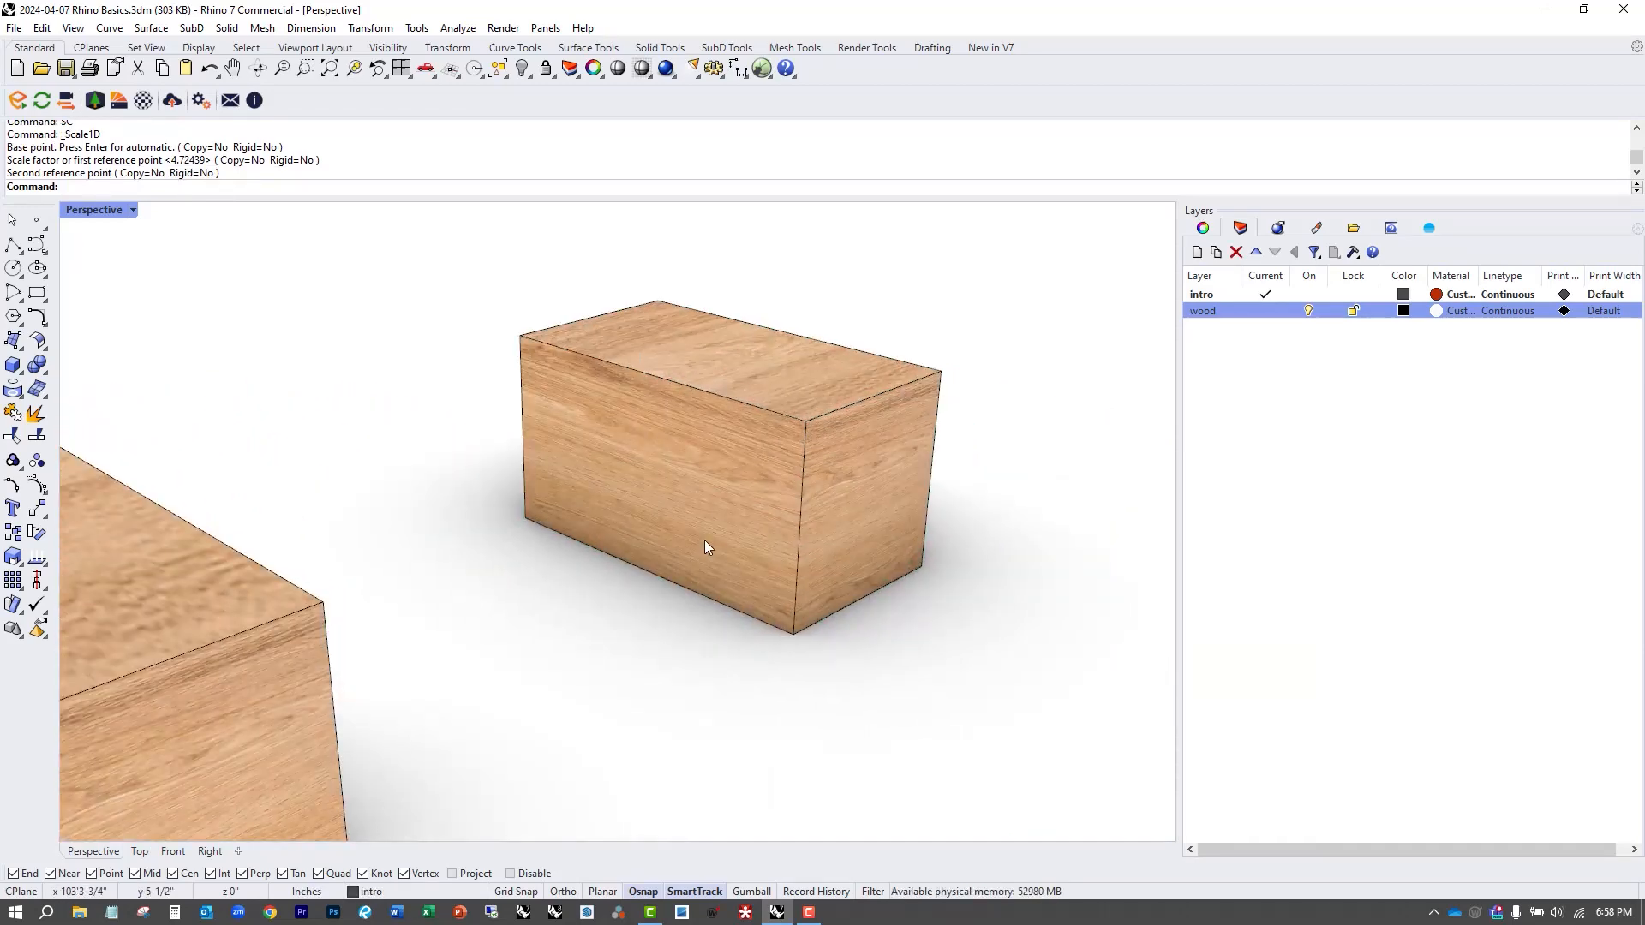
pyautogui.scroll(2, 706, 523)
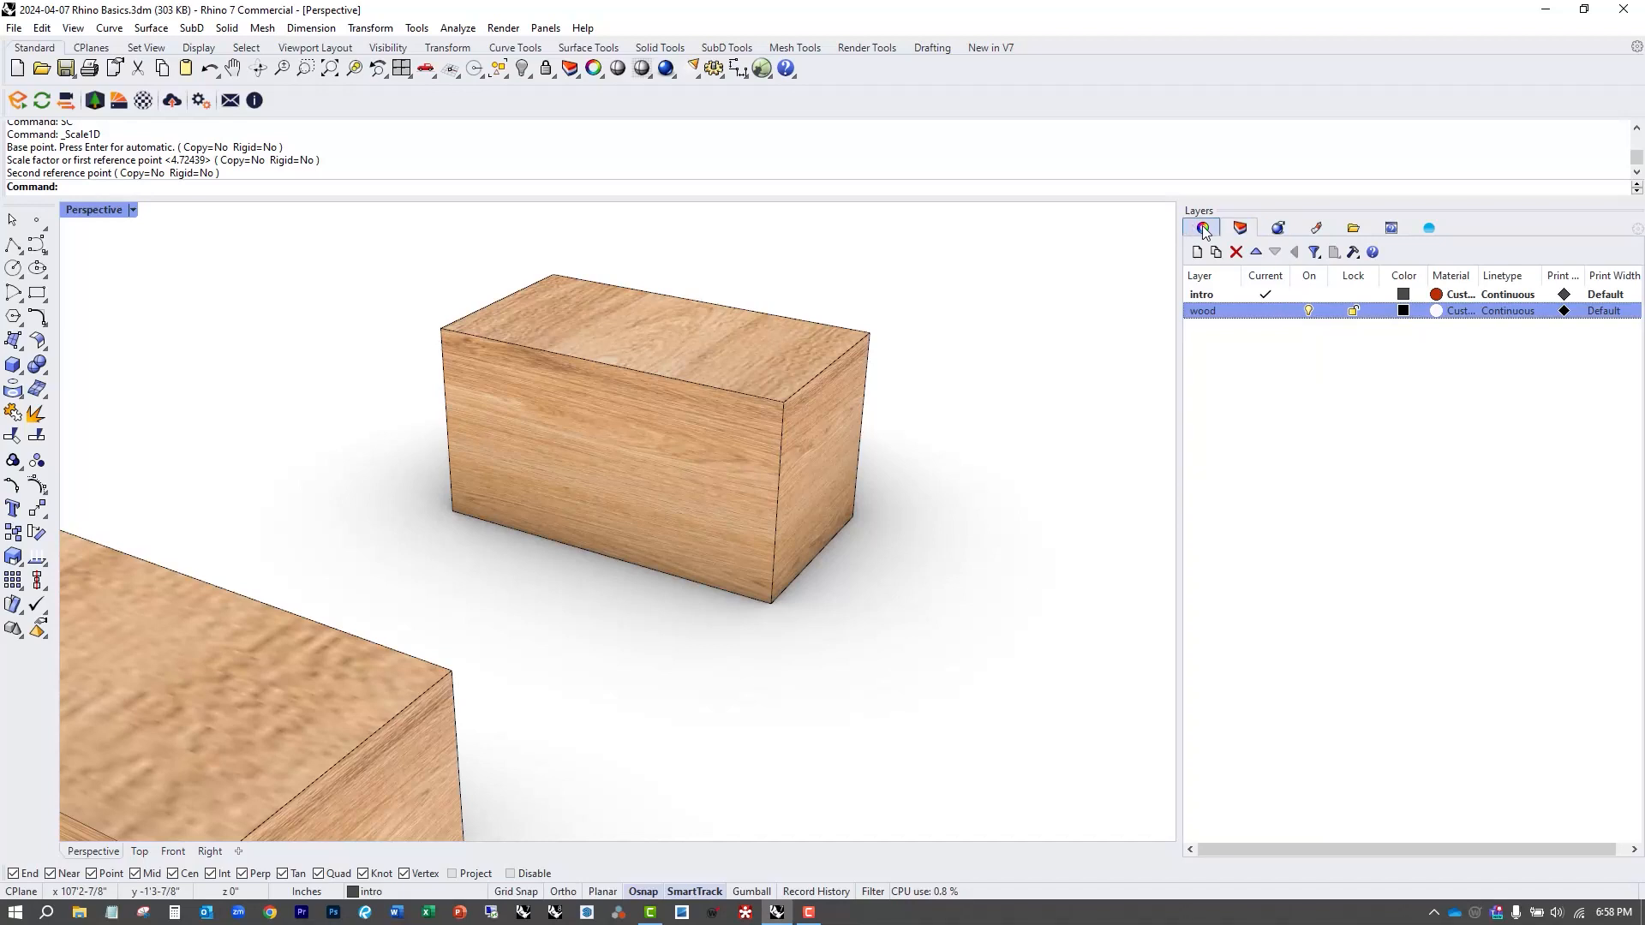
# Apply capped box texture mapping to the shortened block, fitting the mapping box to its opposite base corners and full height.
pyautogui.click(764, 337)
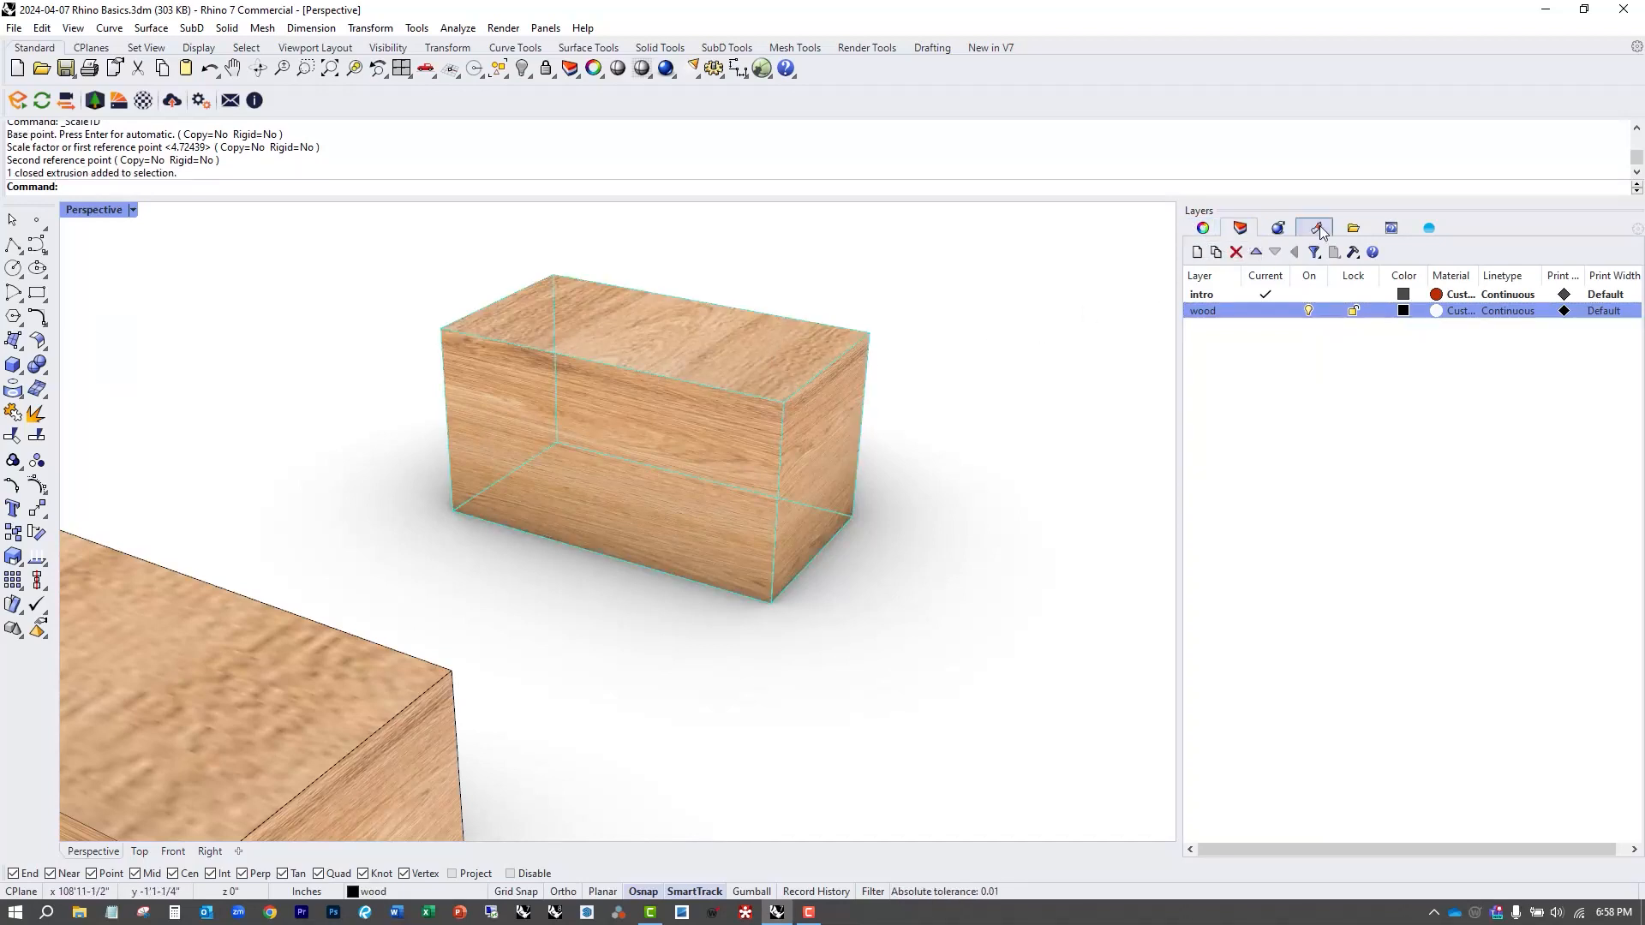
pyautogui.click(1317, 228)
pyautogui.click(1240, 227)
pyautogui.click(1203, 228)
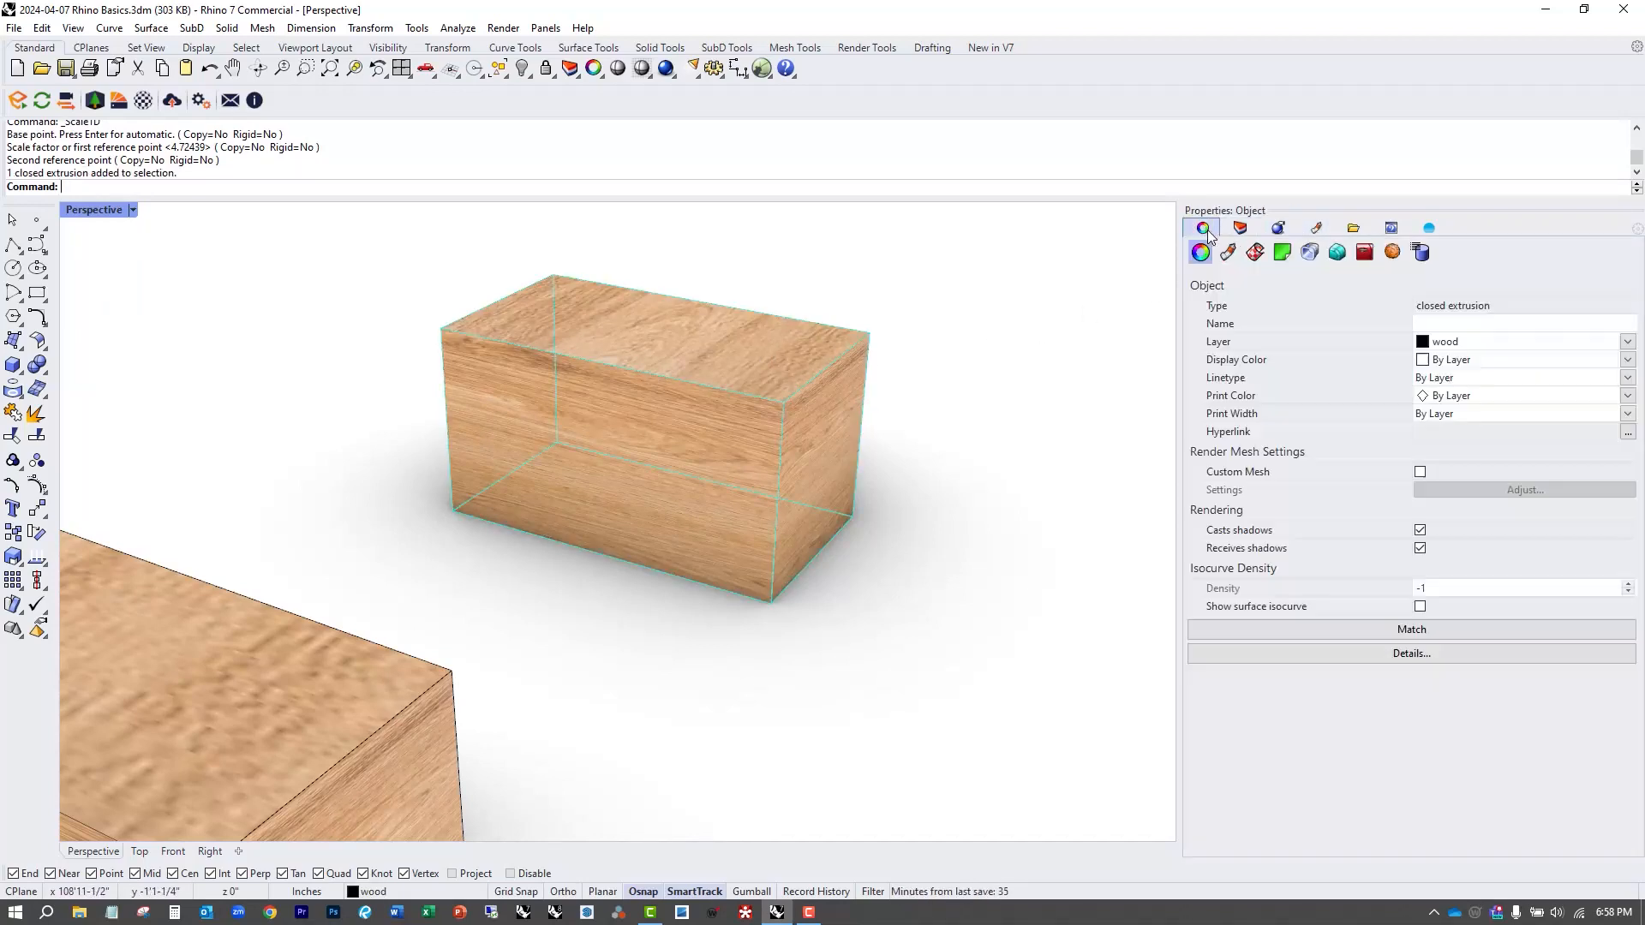
pyautogui.click(1254, 252)
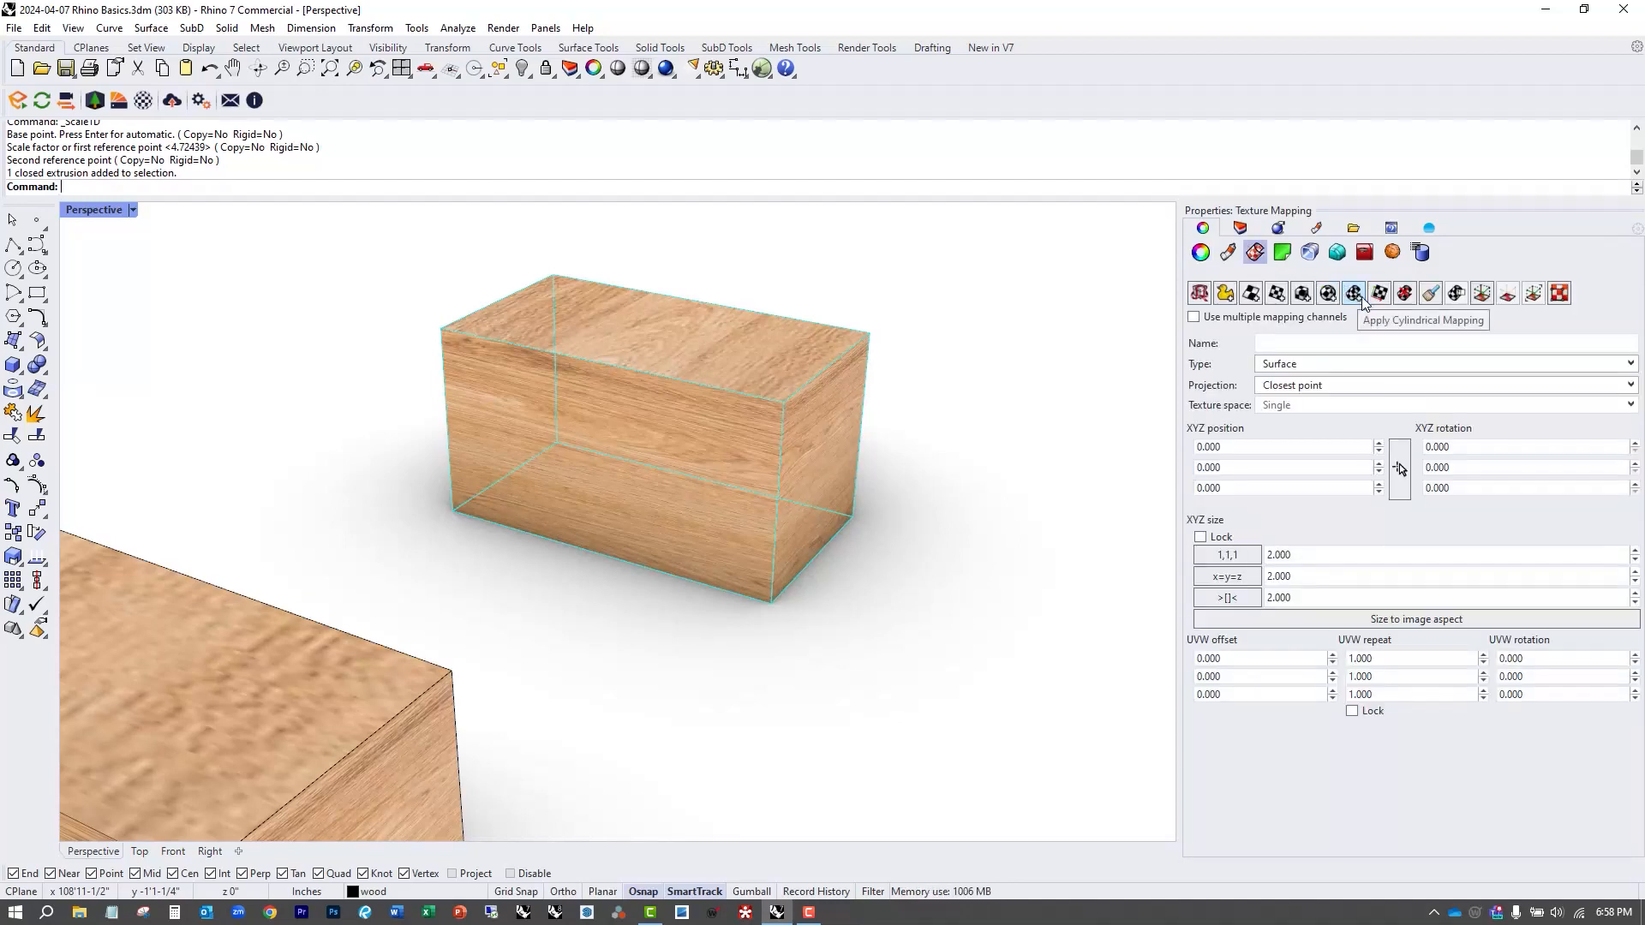
pyautogui.click(1356, 295)
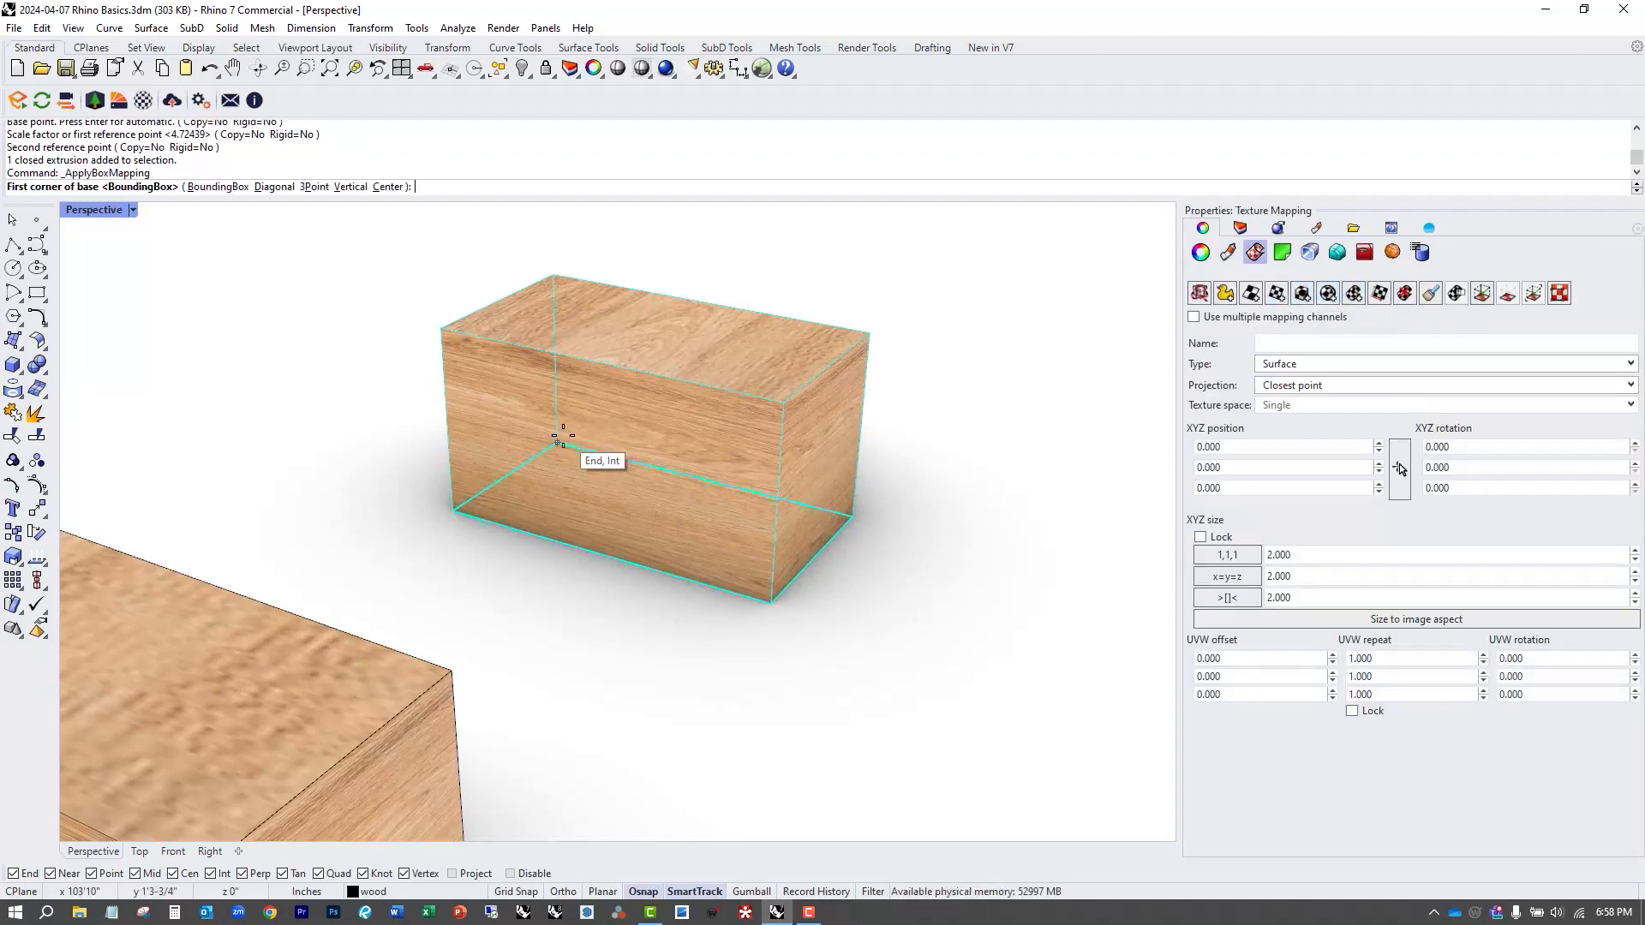
pyautogui.click(558, 443)
pyautogui.click(771, 603)
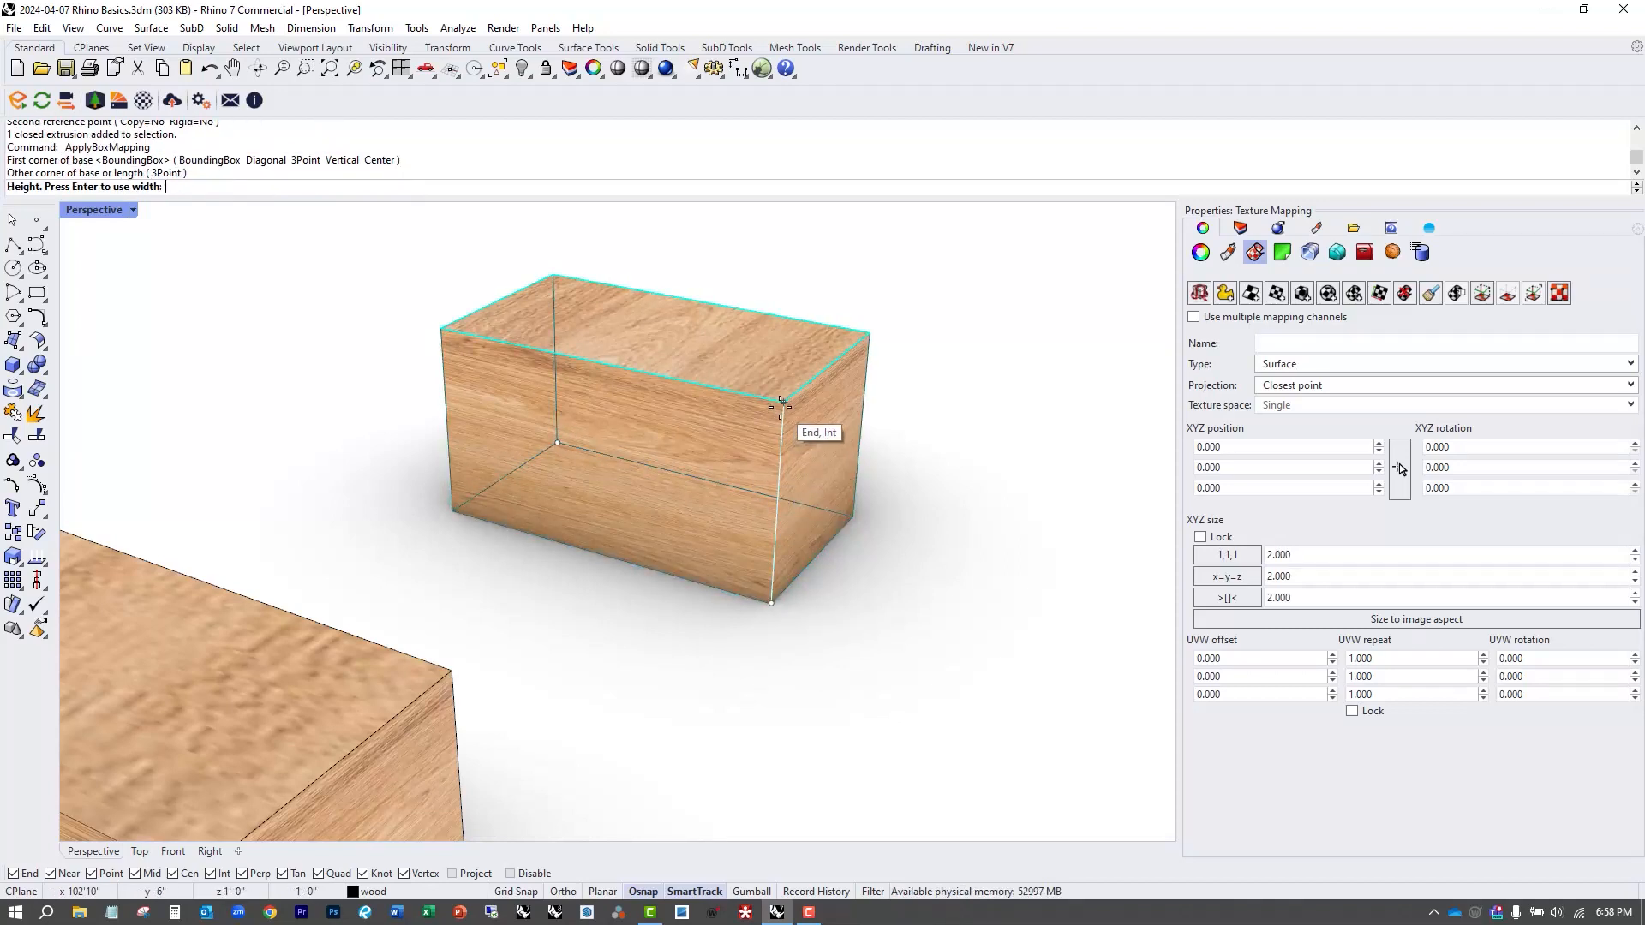
pyautogui.click(775, 428)
pyautogui.scroll(-4, 736, 492)
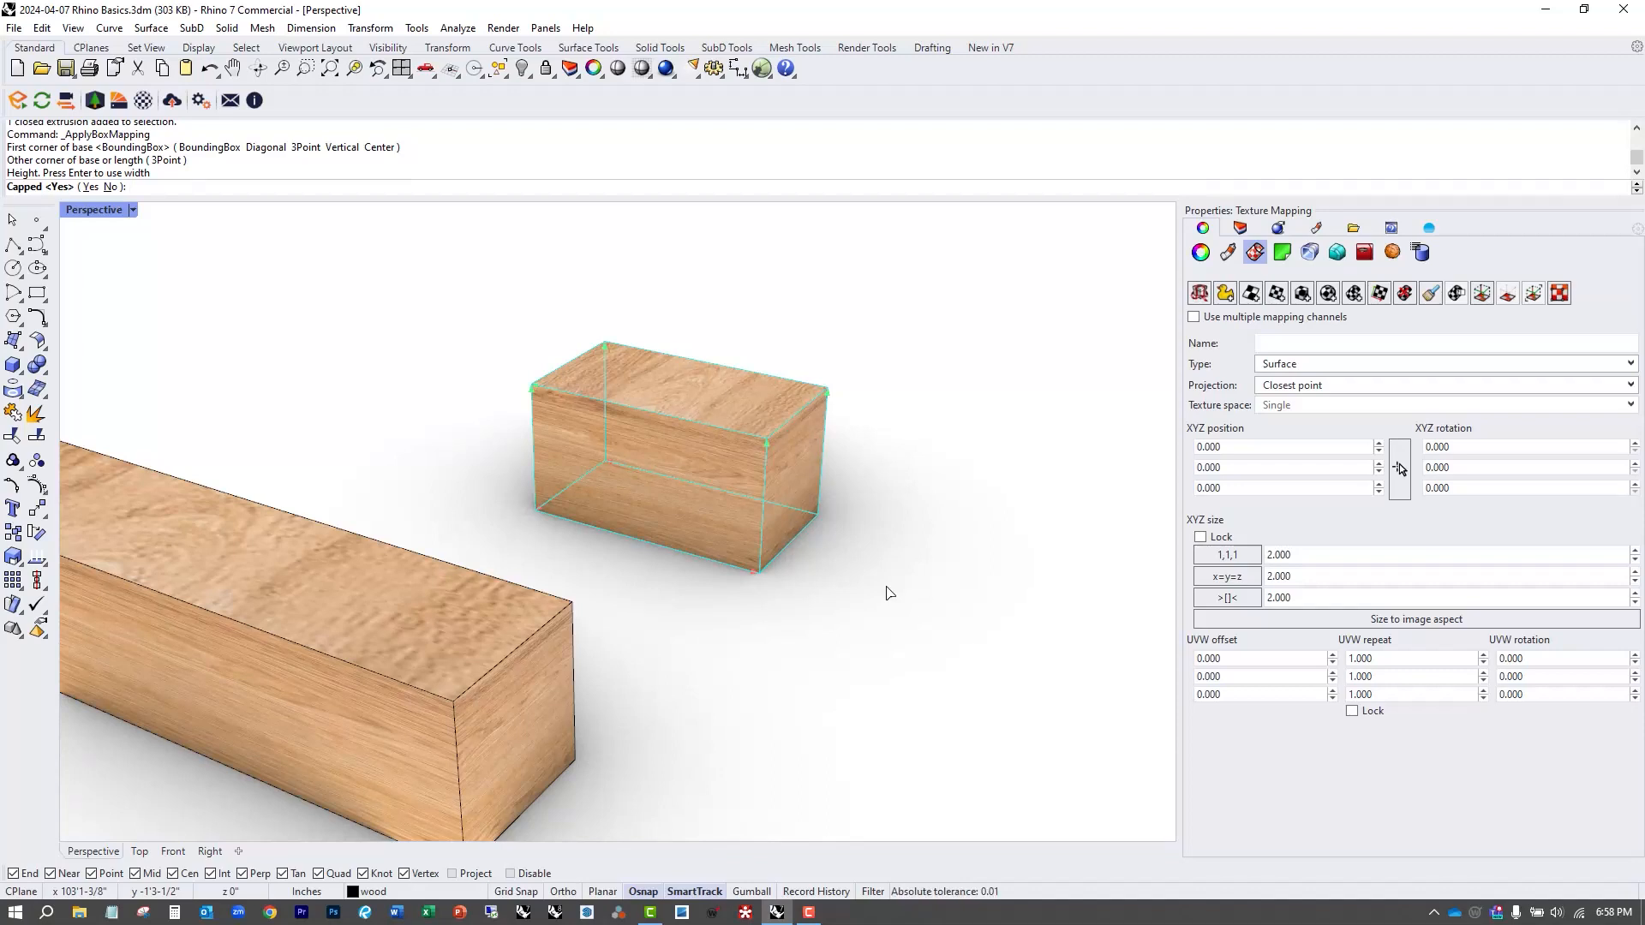
pyautogui.press('Return')
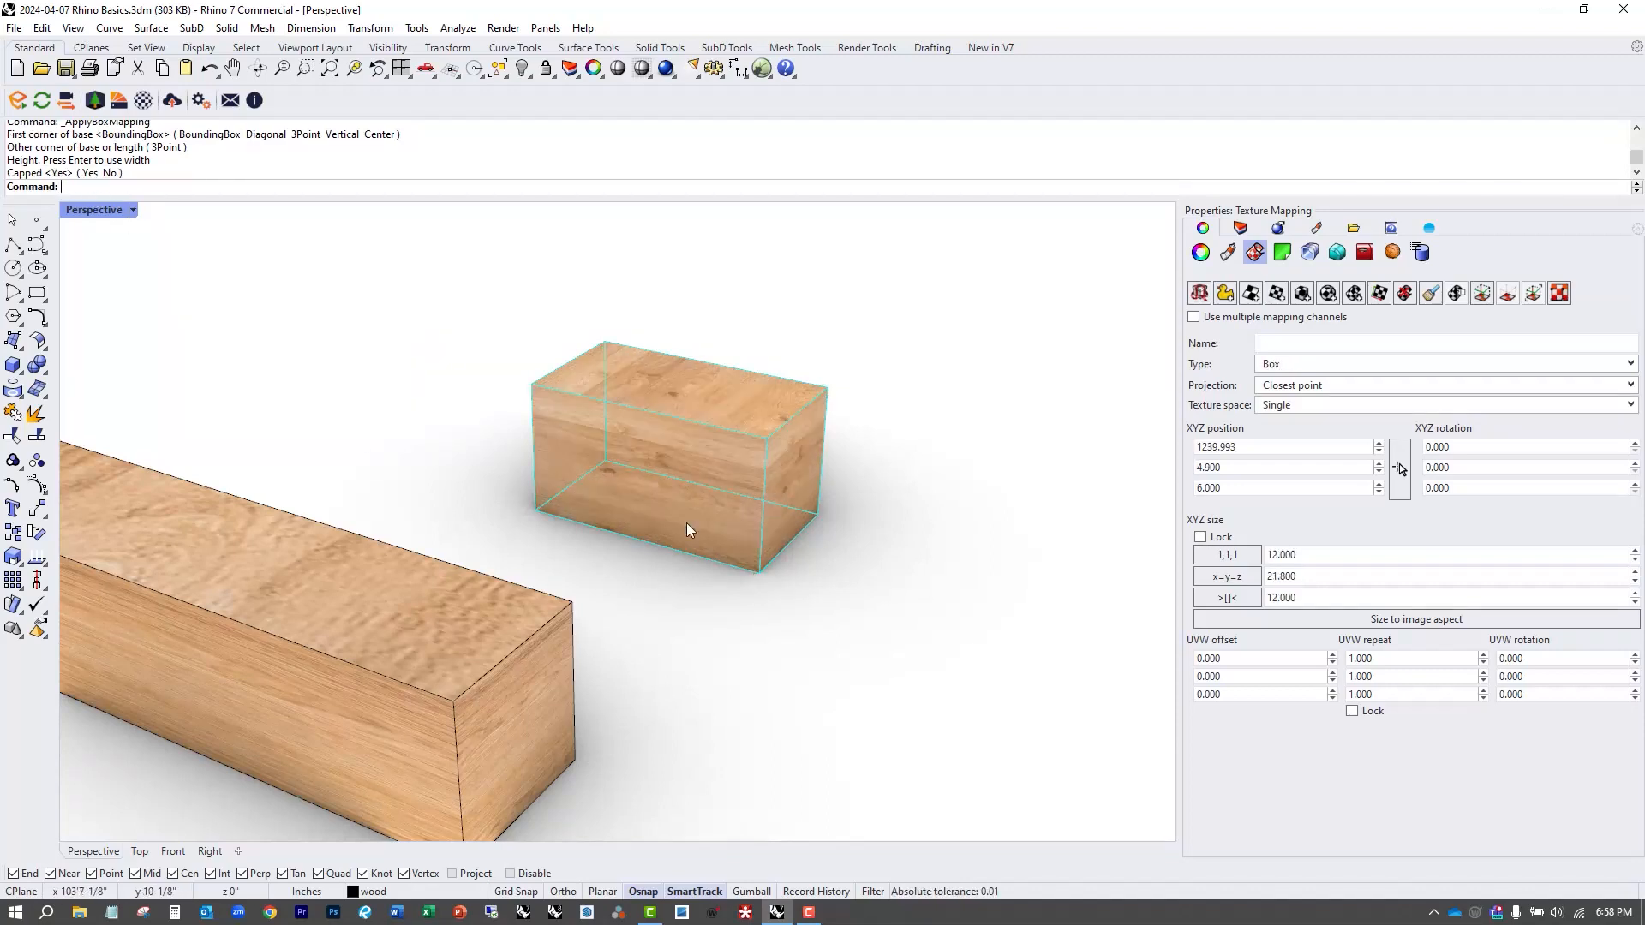
pyautogui.moveTo(822, 617); pyautogui.dragTo(669, 369, button='right')
pyautogui.click(636, 320)
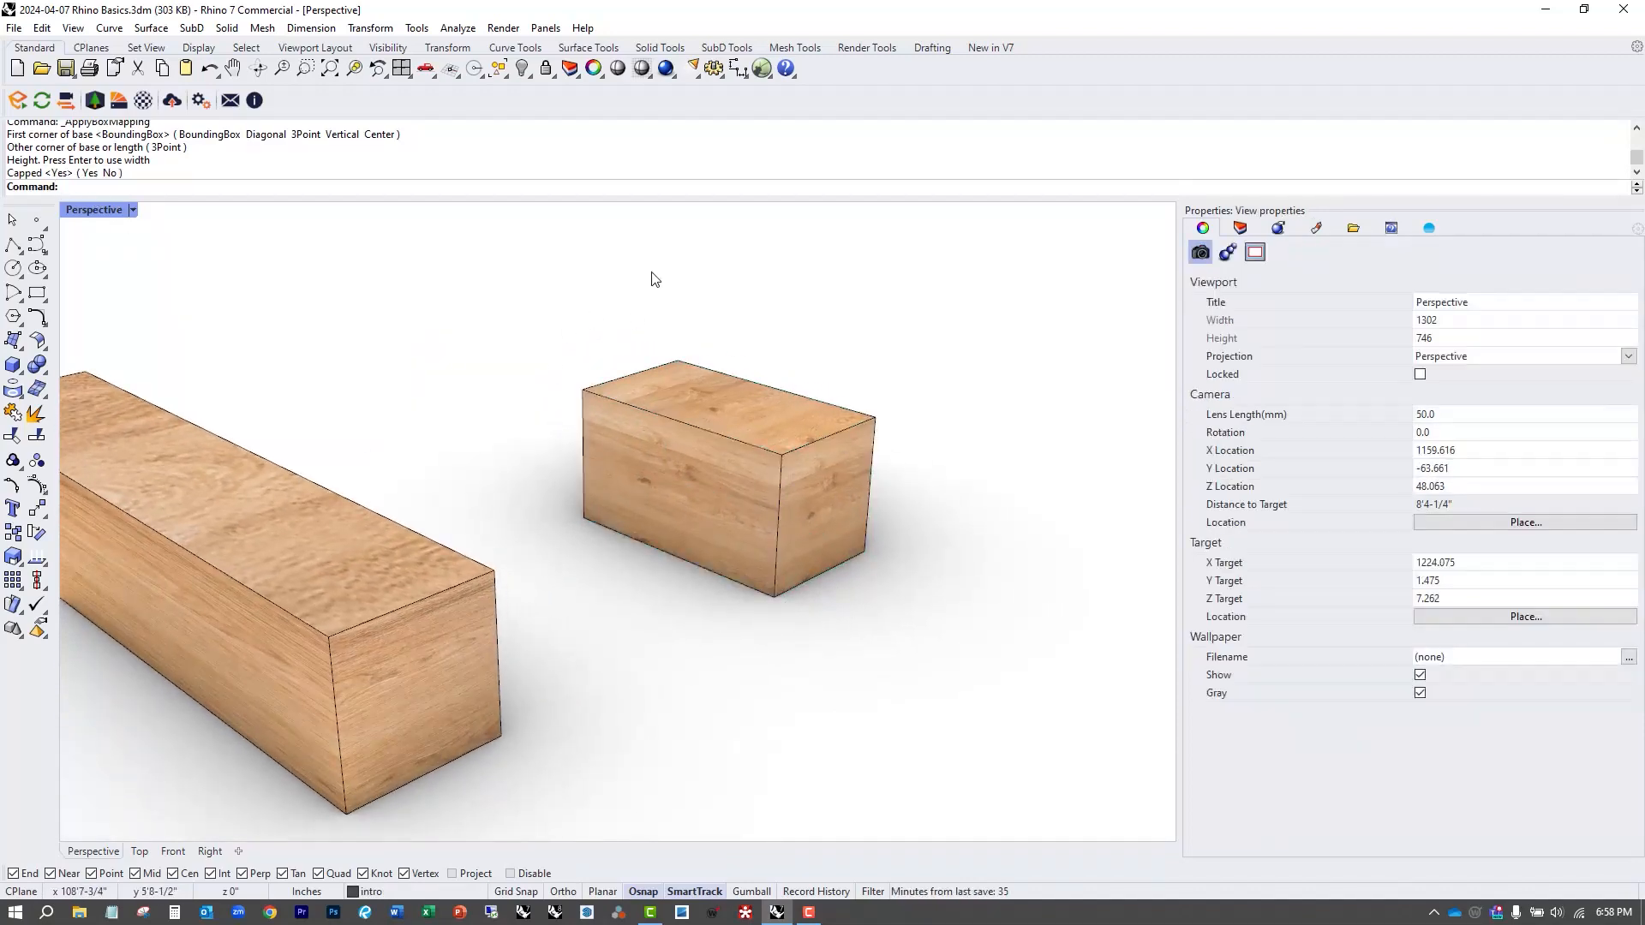
# Match the long bar's texture mapping to the box mapping of the short block.
pyautogui.moveTo(879, 636); pyautogui.dragTo(837, 540, button='right')
pyautogui.scroll(2, 798, 485)
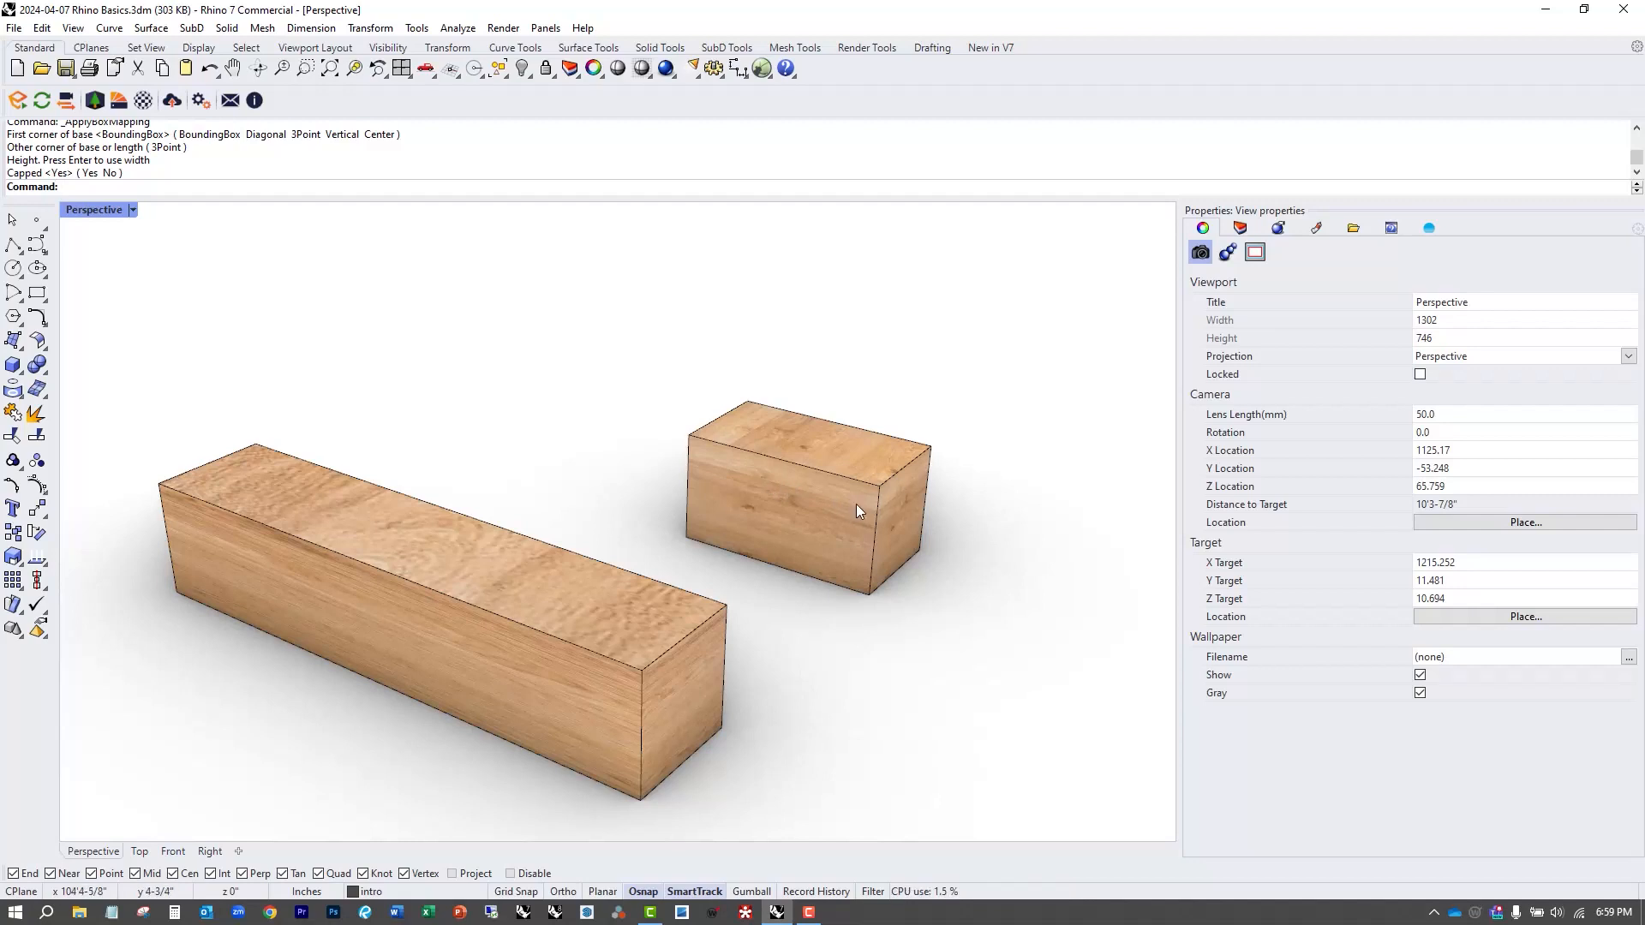
pyautogui.click(660, 613)
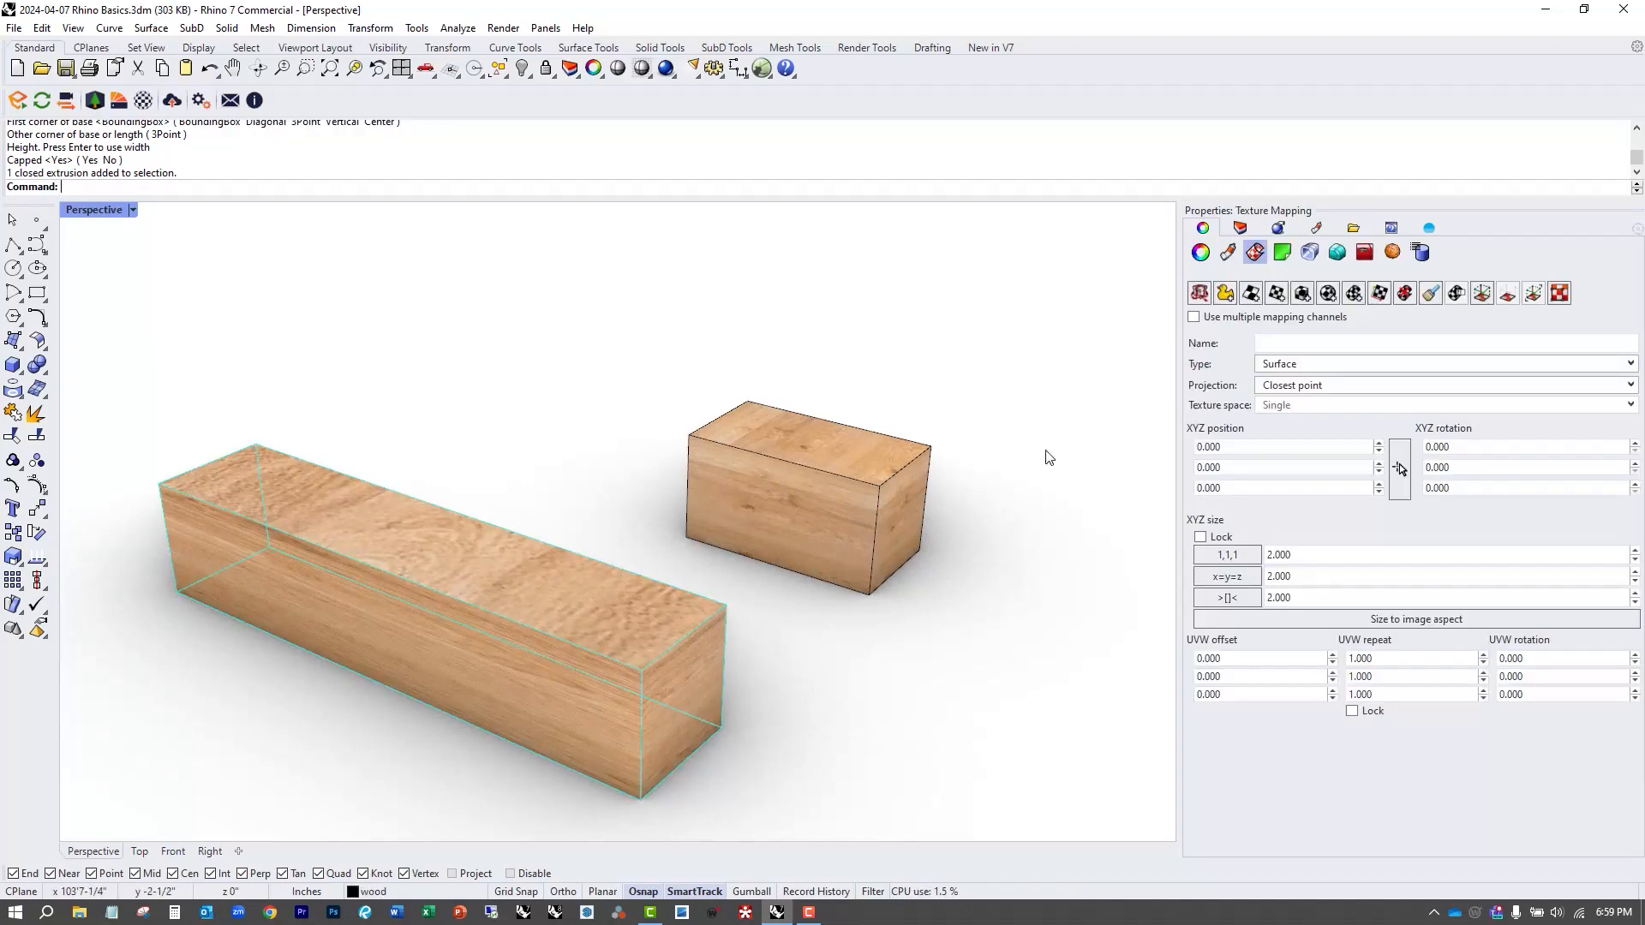
pyautogui.click(1429, 294)
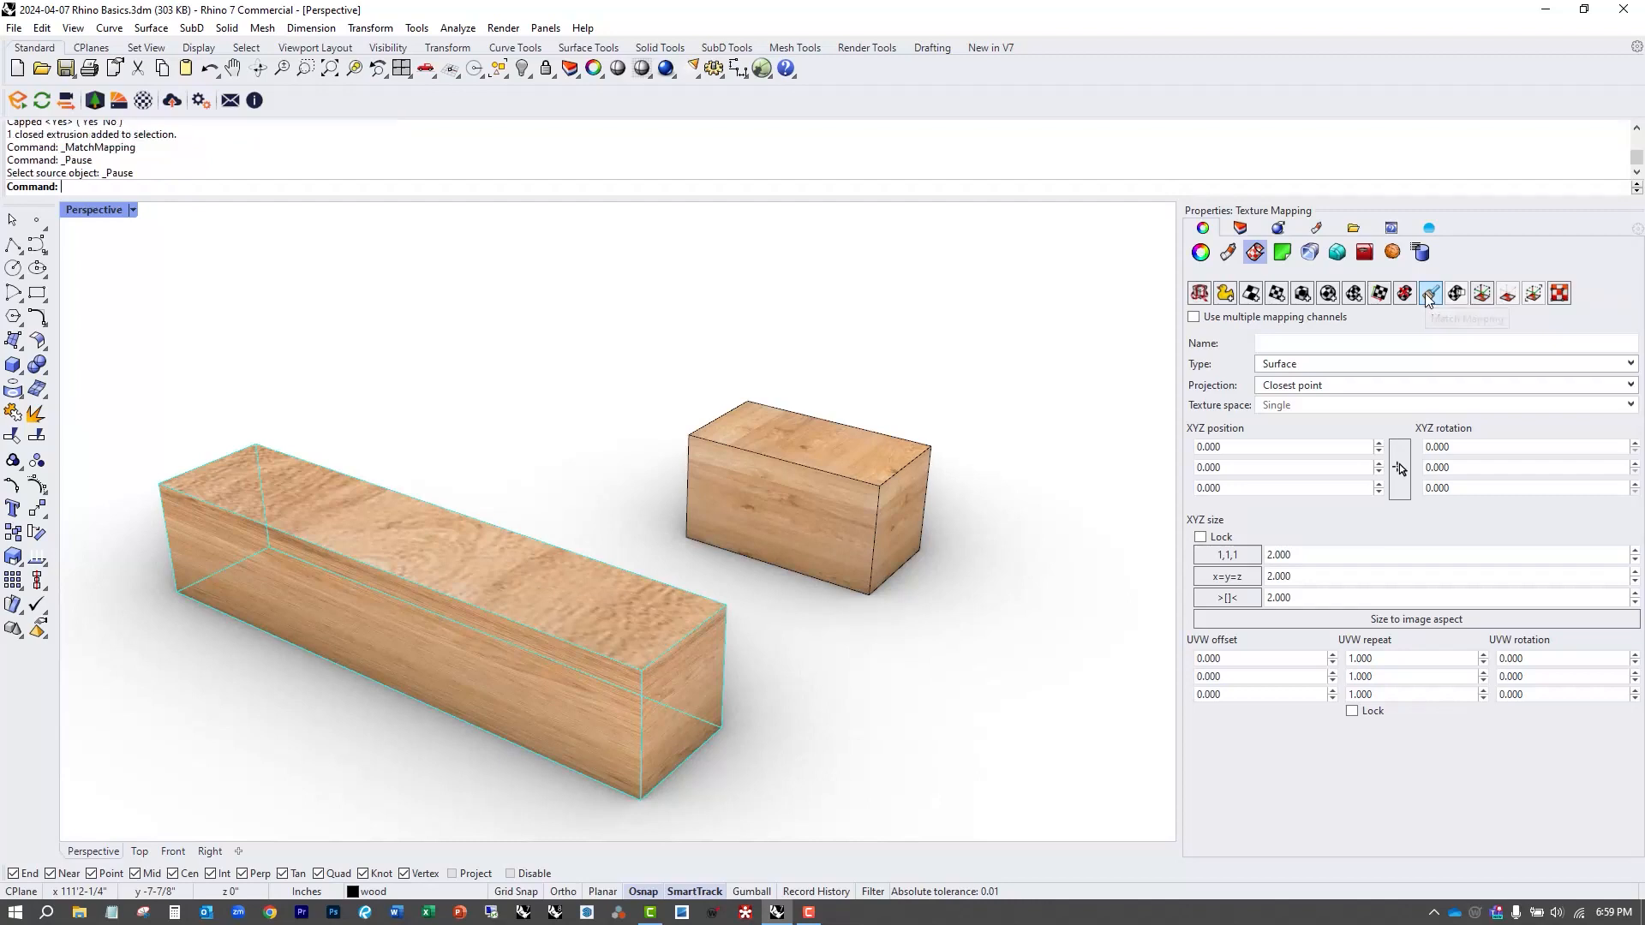
pyautogui.click(810, 499)
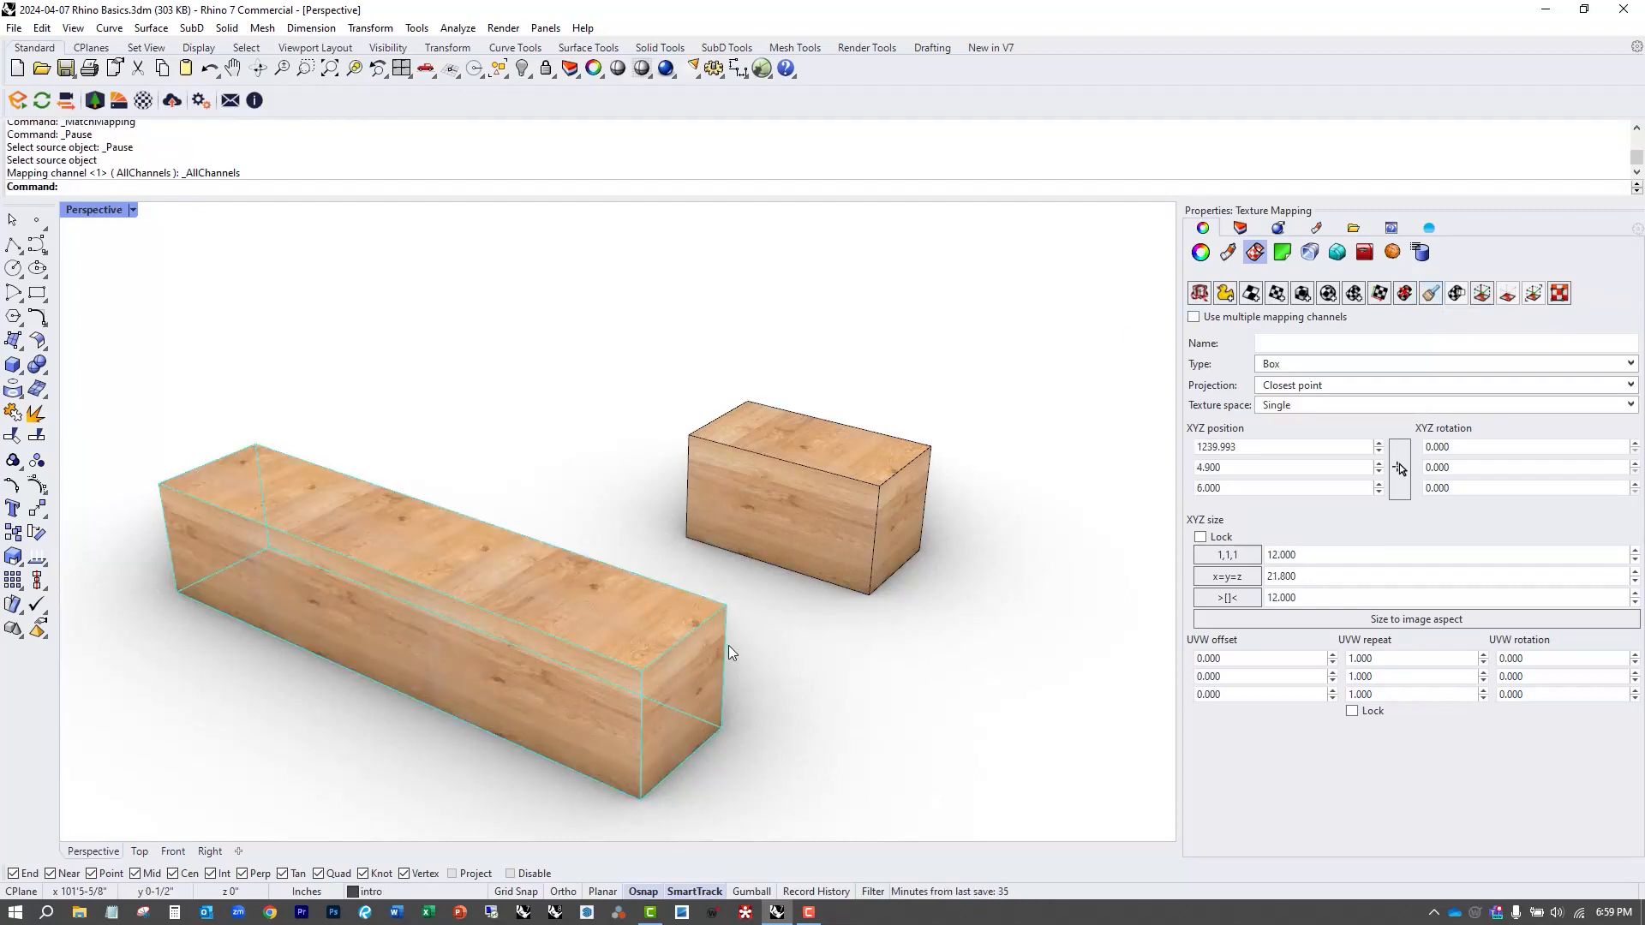
pyautogui.moveTo(729, 645); pyautogui.dragTo(722, 543, button='right')
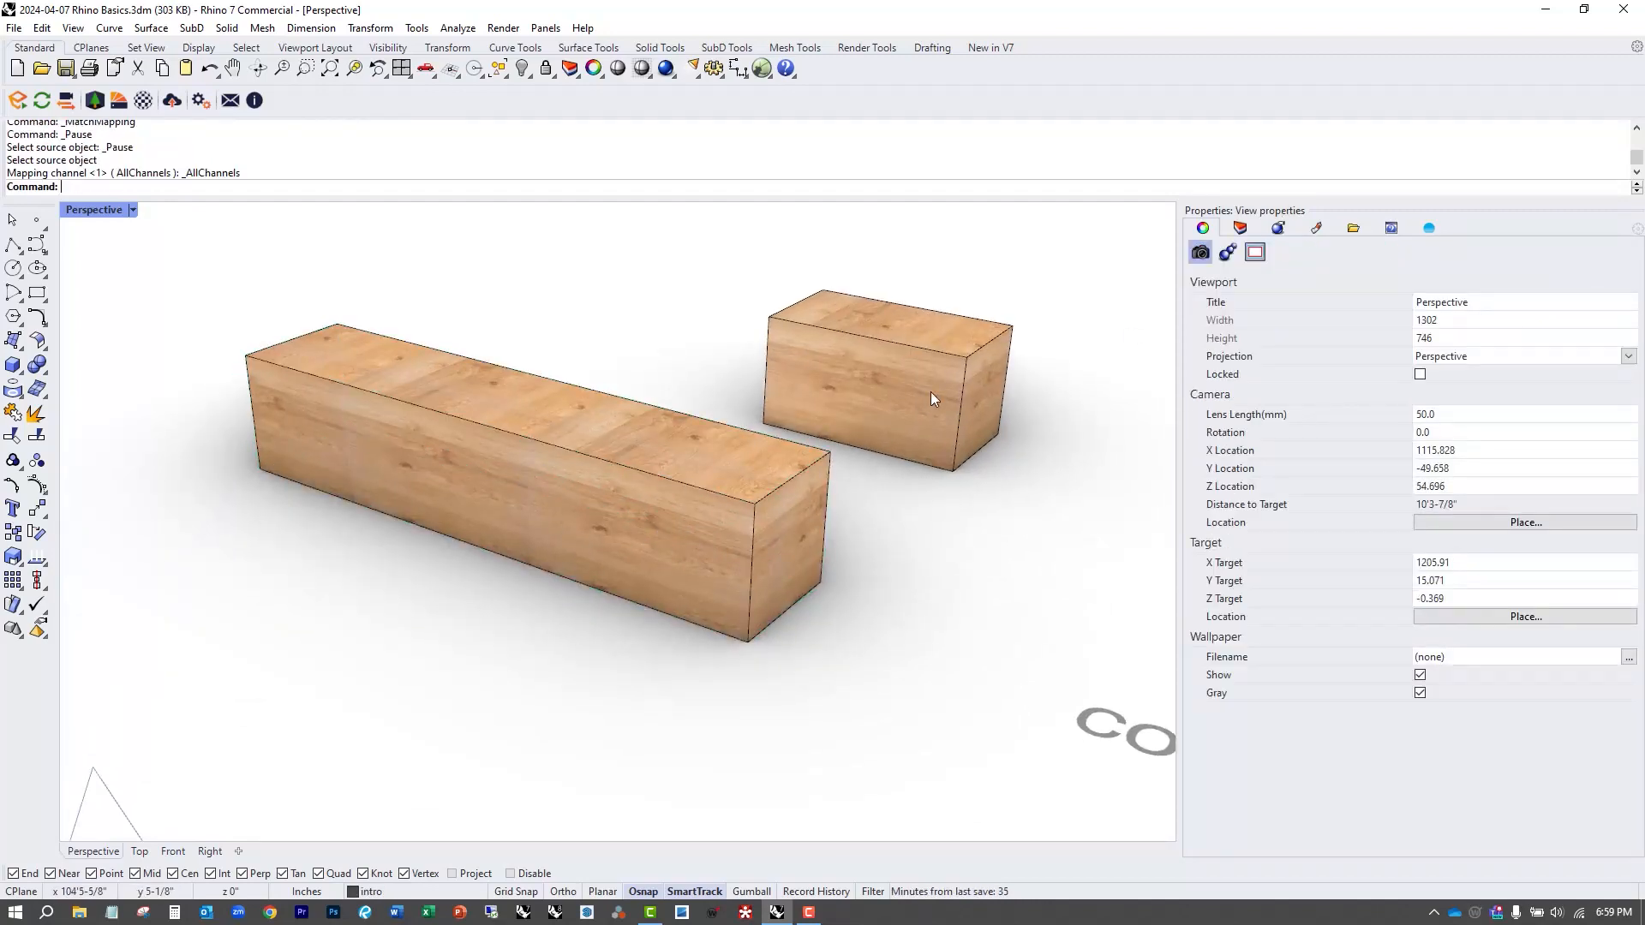
# Examine the wood grain on the faces of both blocks up close and from several angles.
pyautogui.moveTo(861, 458); pyautogui.dragTo(660, 484, button='right')
pyautogui.scroll(6, 585, 490)
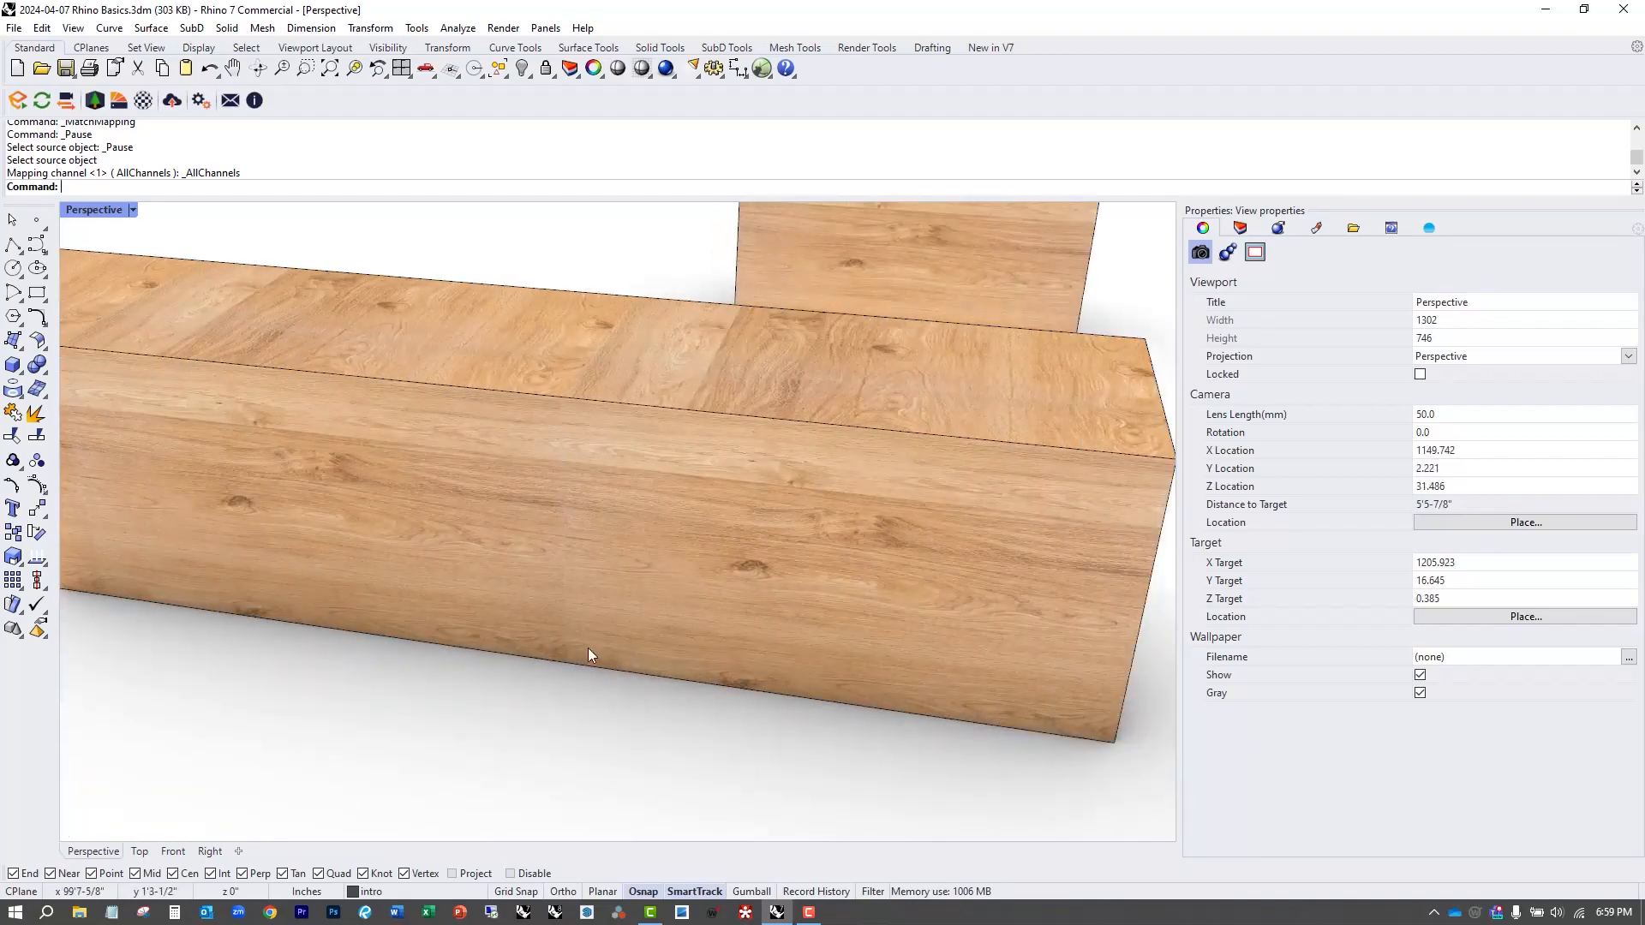
pyautogui.scroll(-6, 587, 648)
pyautogui.moveTo(703, 555); pyautogui.dragTo(586, 529, button='right')
pyautogui.scroll(-4, 713, 572)
pyautogui.moveTo(711, 572); pyautogui.dragTo(657, 594, button='right')
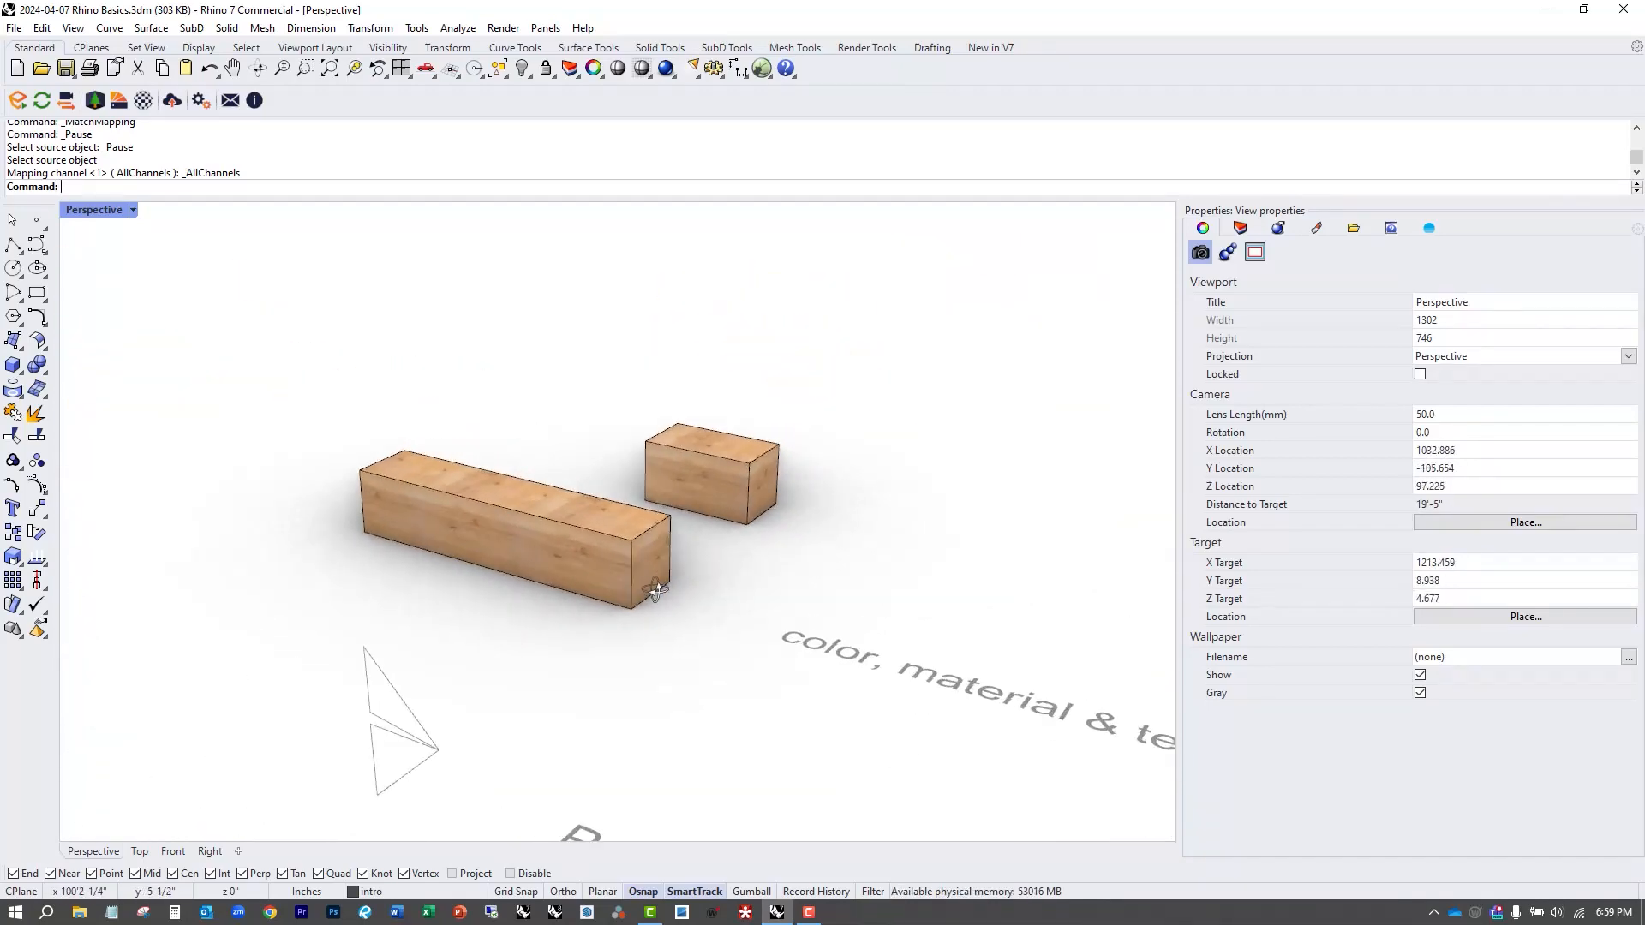
pyautogui.scroll(-4, 657, 595)
pyautogui.keyDown('shift'); pyautogui.moveTo(733, 635); pyautogui.dragTo(636, 596, button='right'); pyautogui.keyUp('shift')
pyautogui.moveTo(635, 596); pyautogui.dragTo(670, 618, button='right')
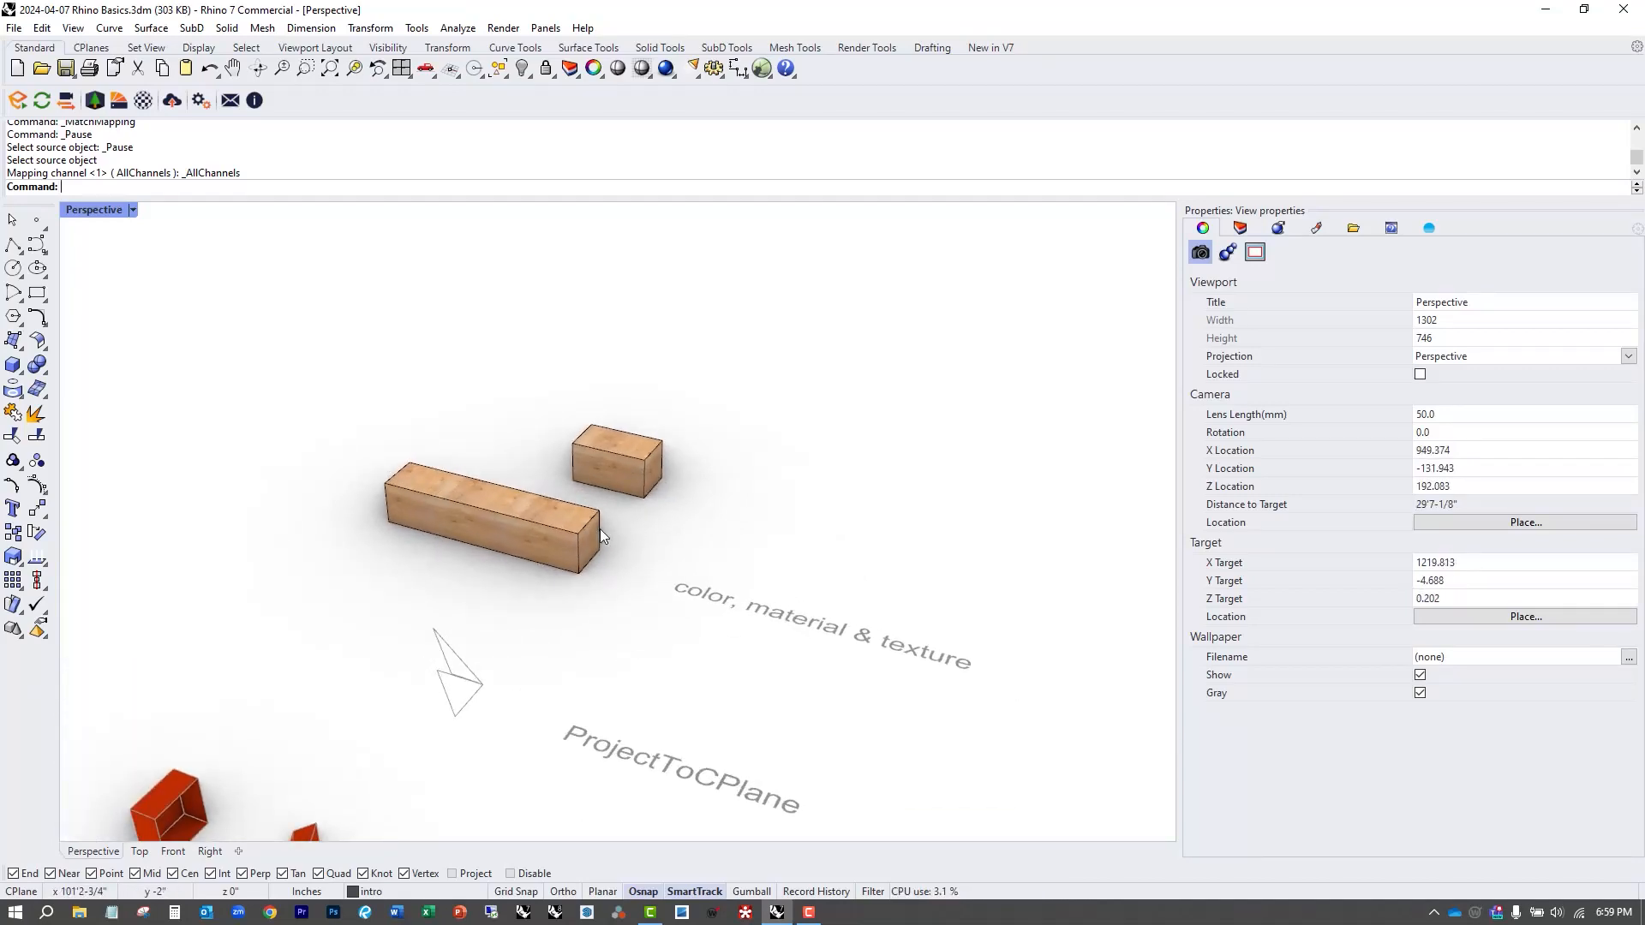
pyautogui.scroll(5, 557, 468)
pyautogui.click(541, 515)
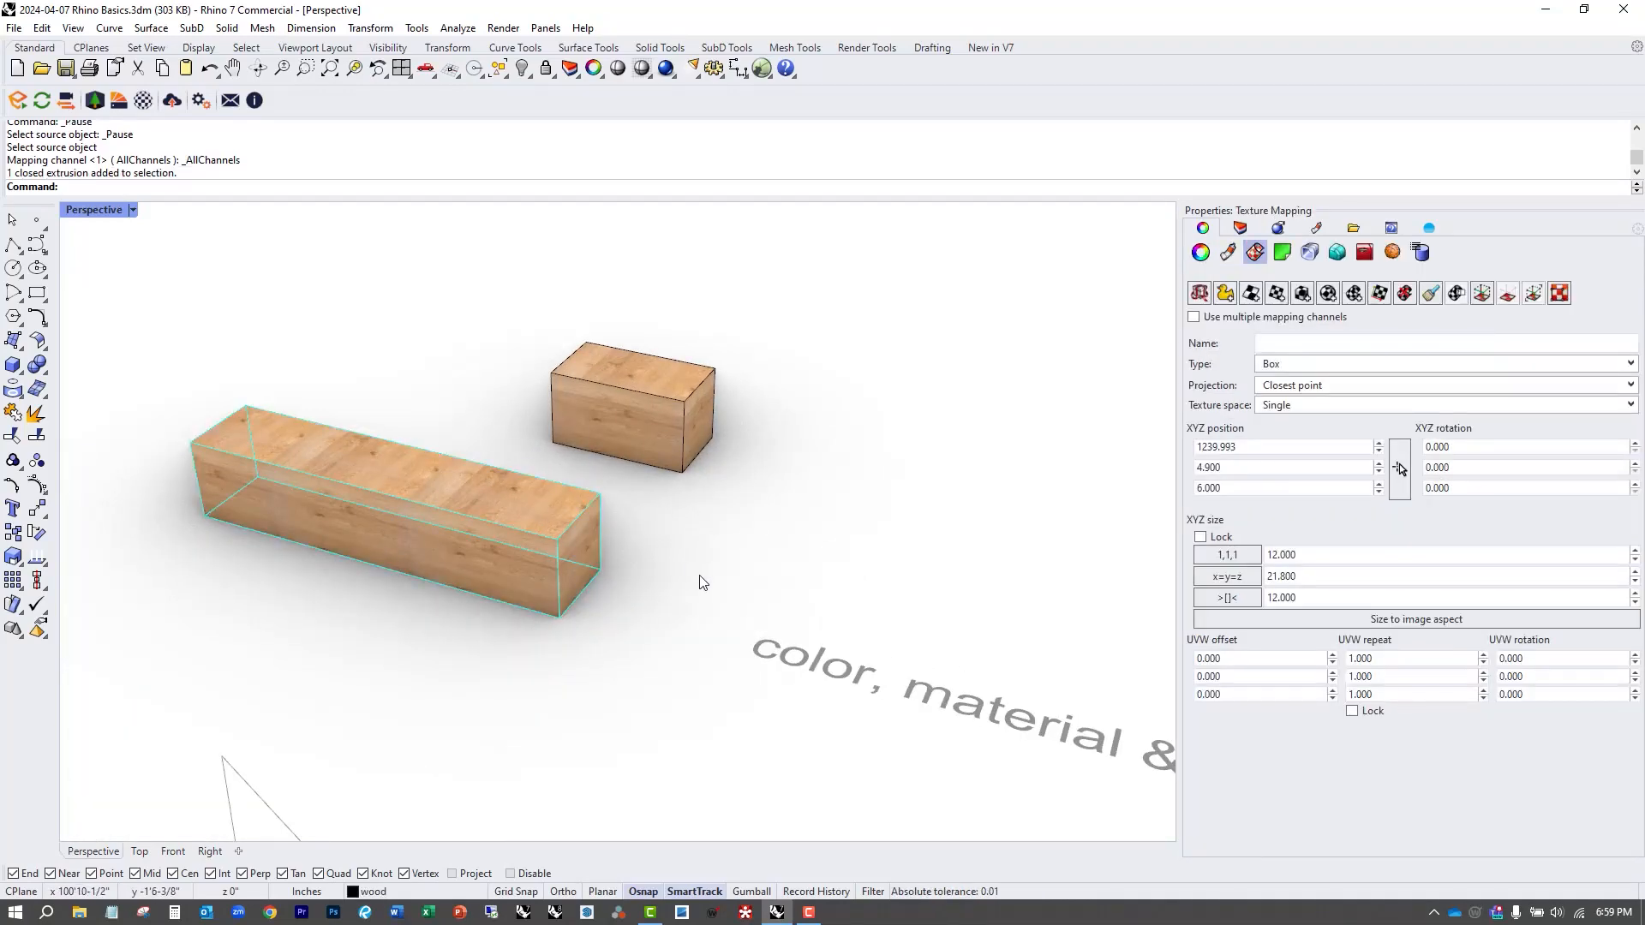
pyautogui.moveTo(697, 576); pyautogui.dragTo(651, 552, button='right')
pyautogui.click(673, 566)
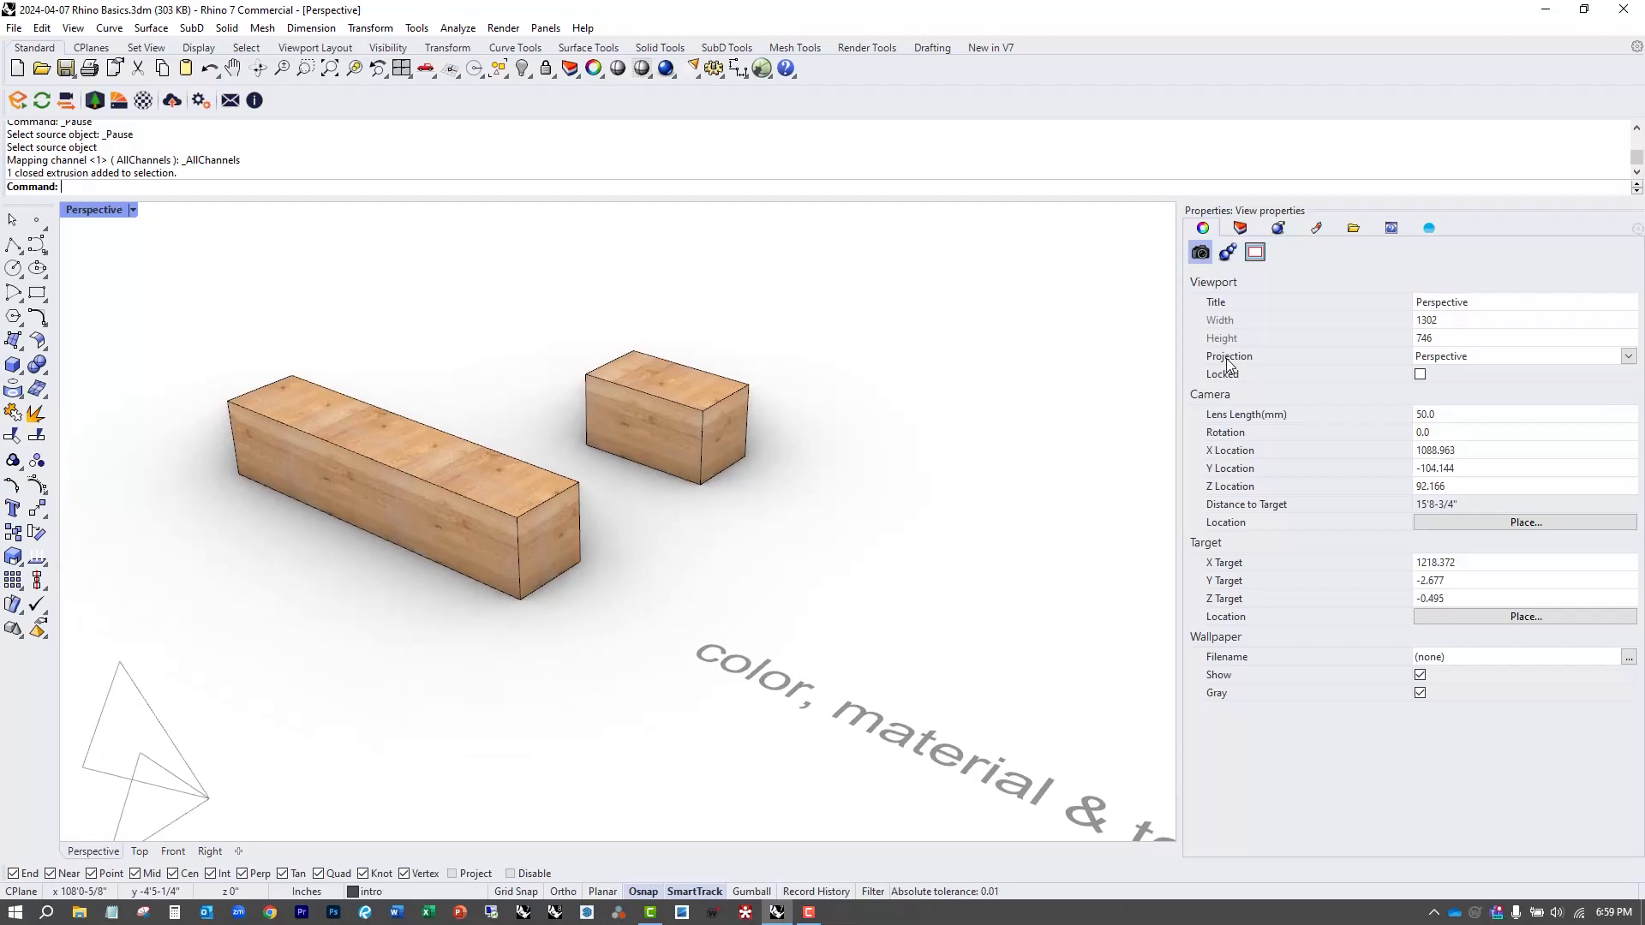
# Set the wood layer's color to brown, hex #985A00.
pyautogui.click(1241, 230)
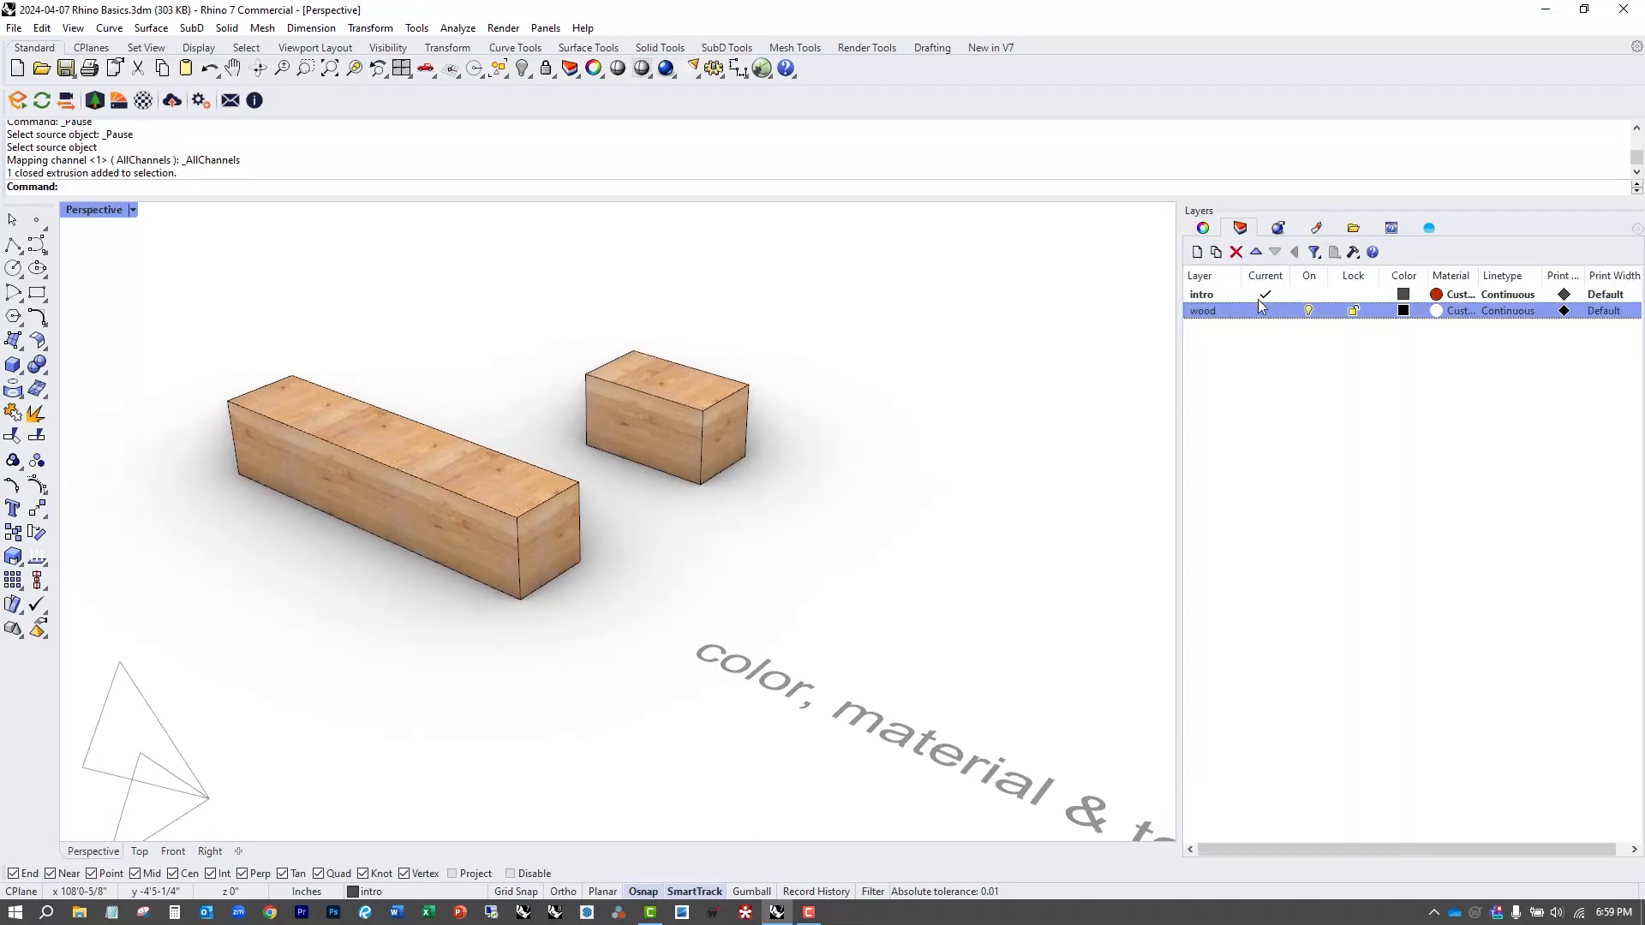
pyautogui.click(1403, 312)
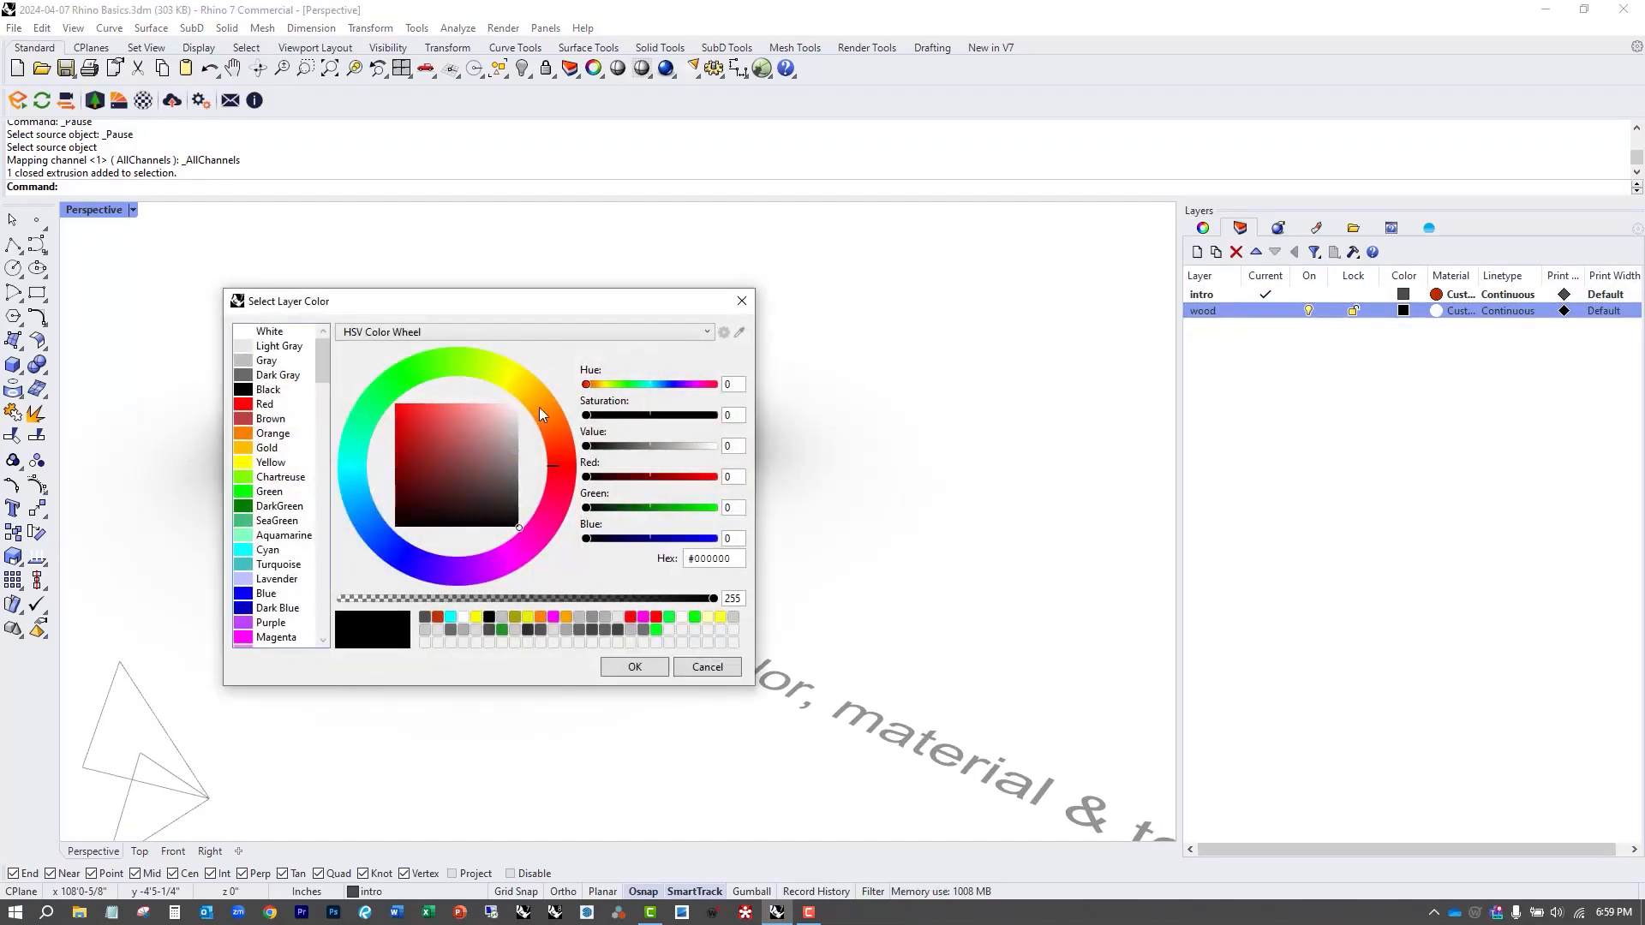
pyautogui.moveTo(502, 464); pyautogui.dragTo(524, 464)
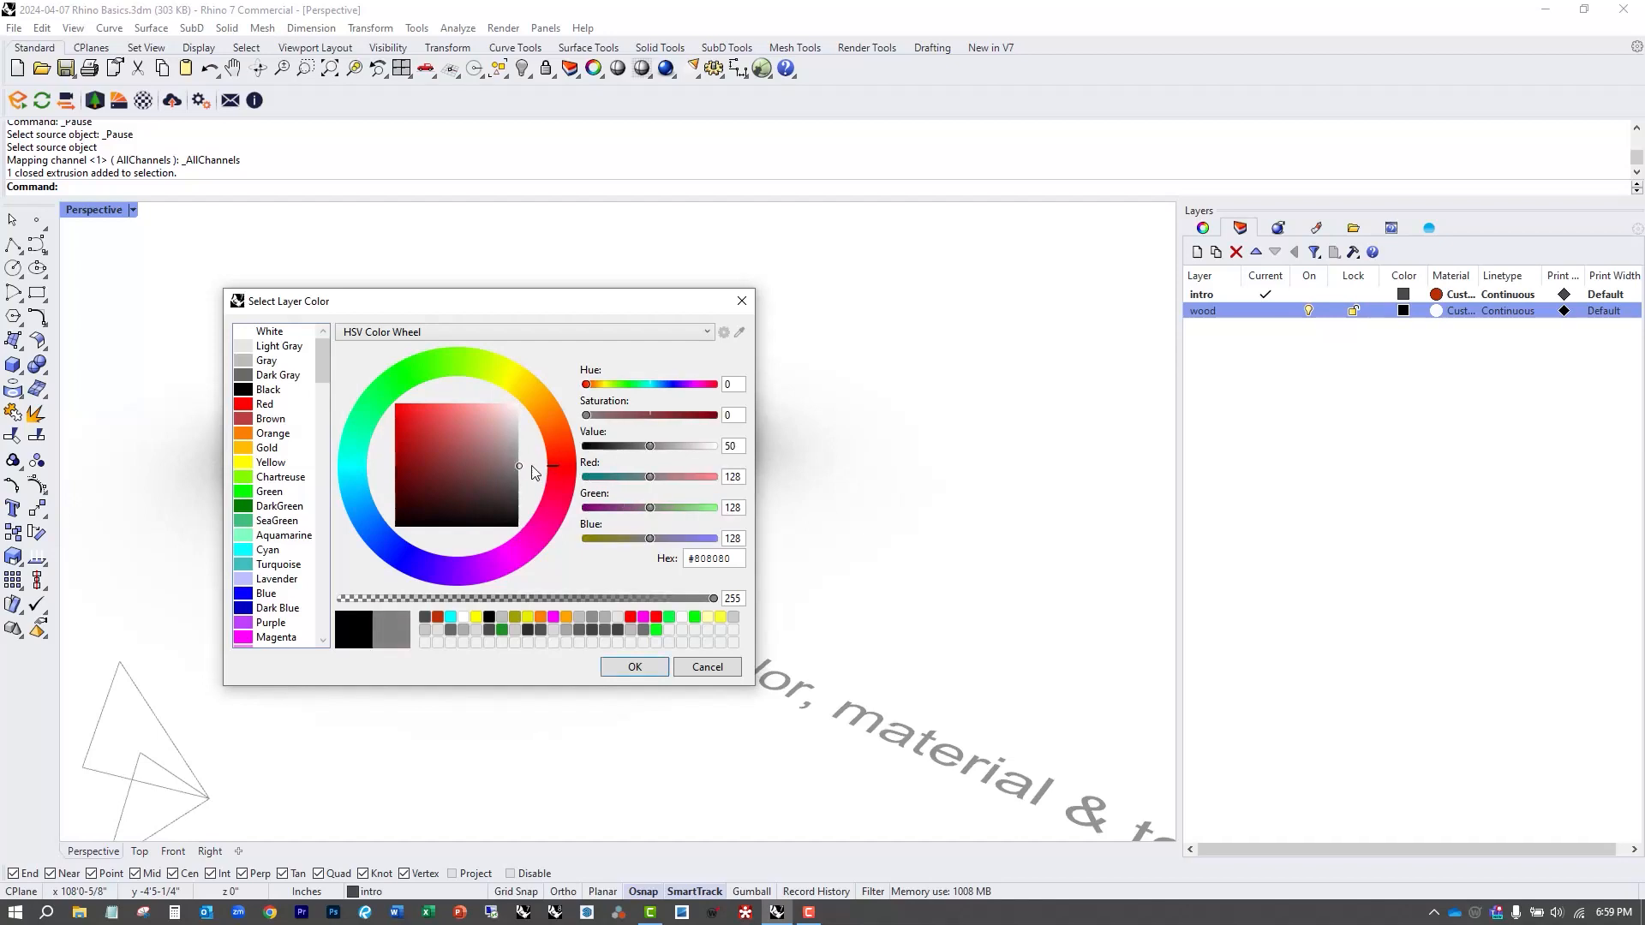
pyautogui.click(538, 420)
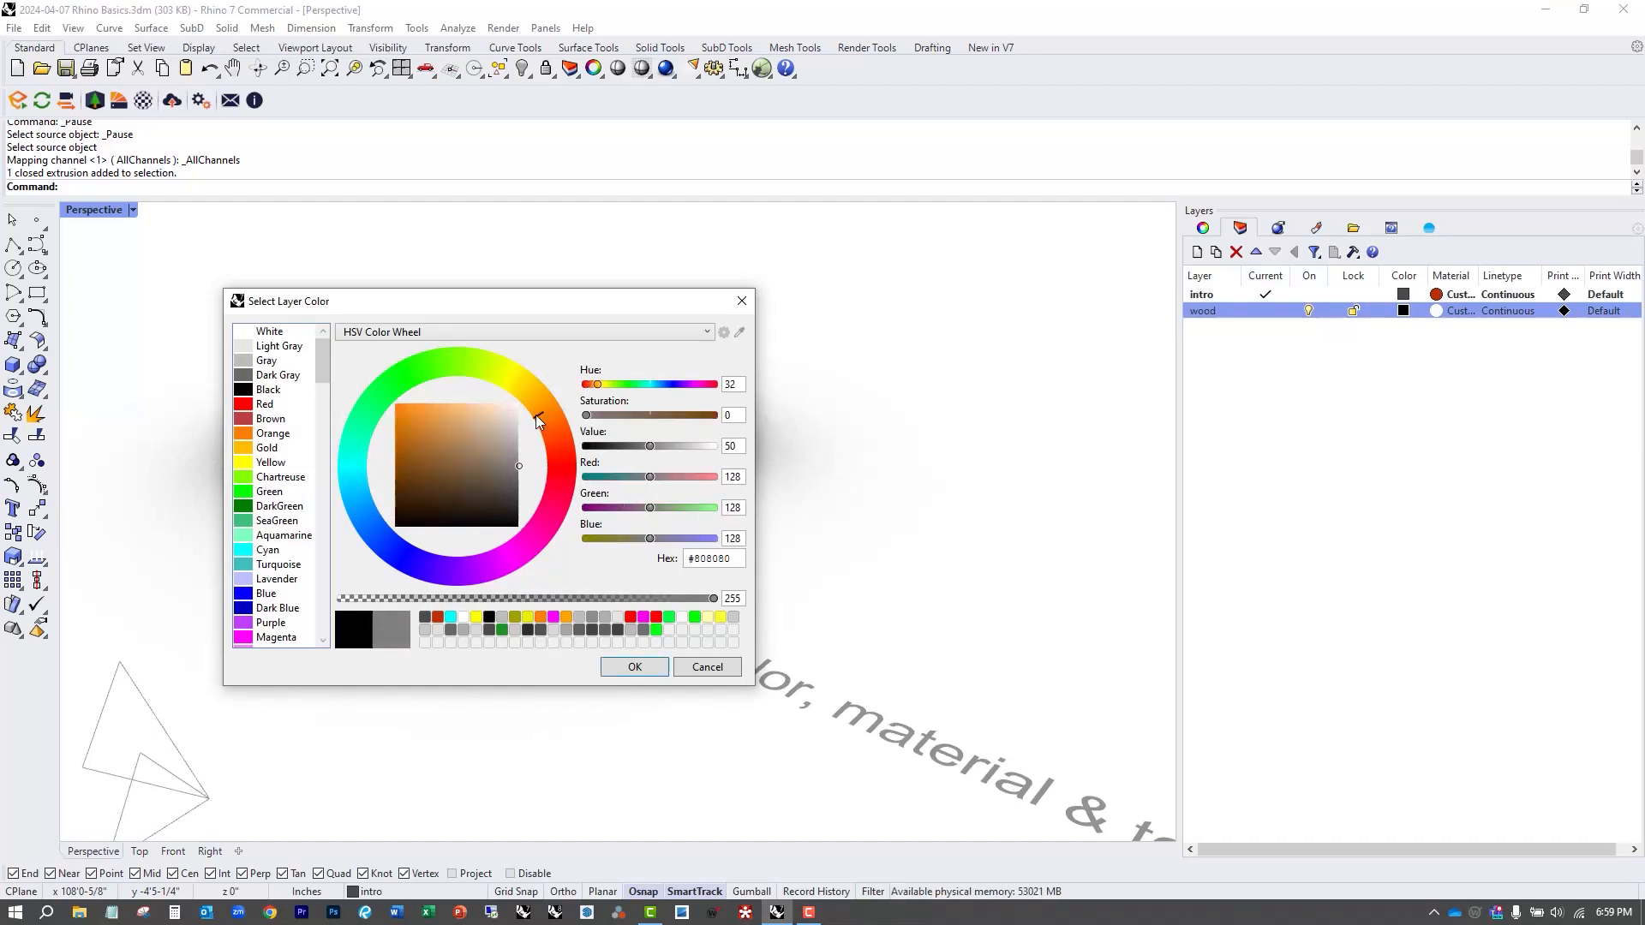
pyautogui.moveTo(422, 461); pyautogui.dragTo(385, 458)
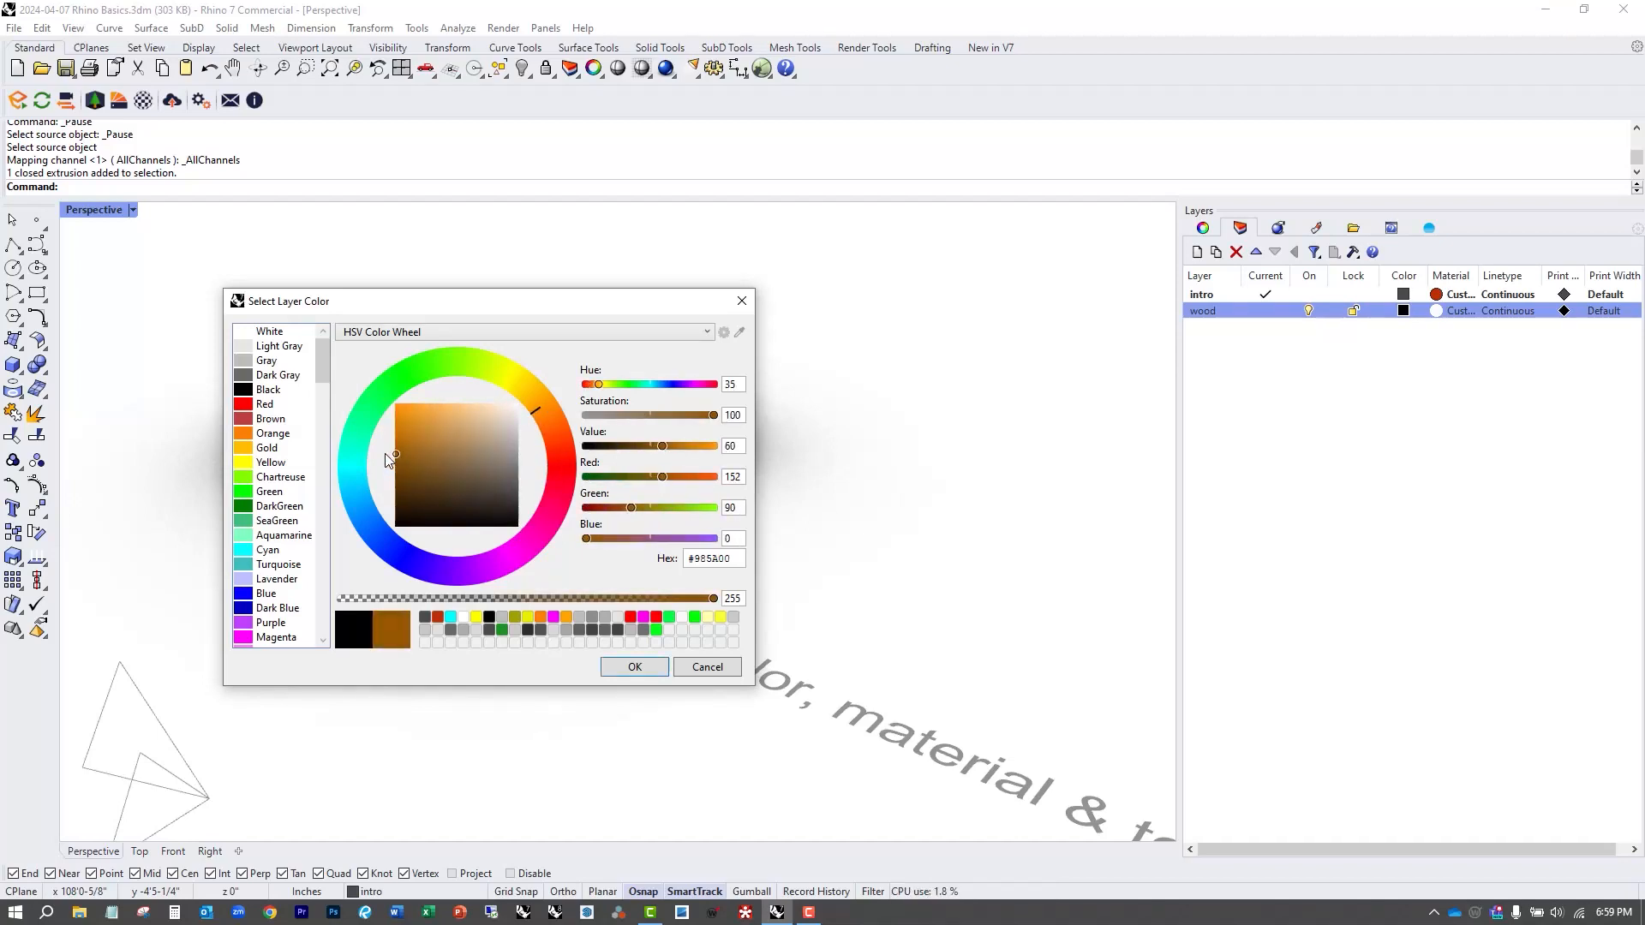
pyautogui.click(634, 666)
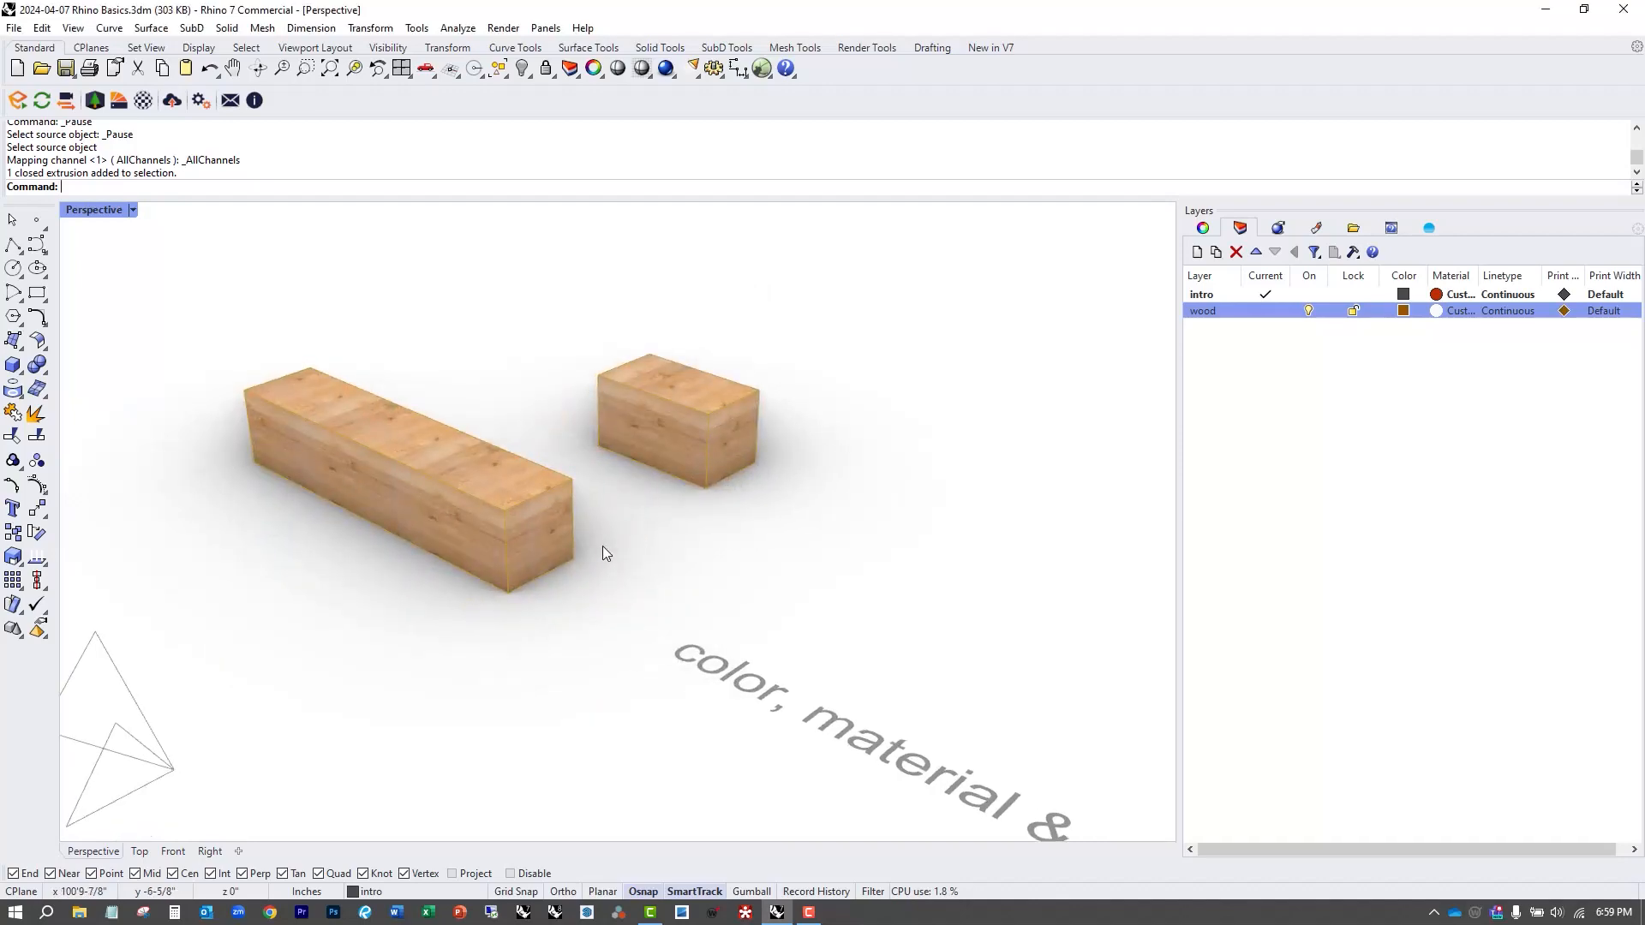
# Adjust the wood layer's color to a darker brown and check the edges of both blocks.
pyautogui.click(1403, 311)
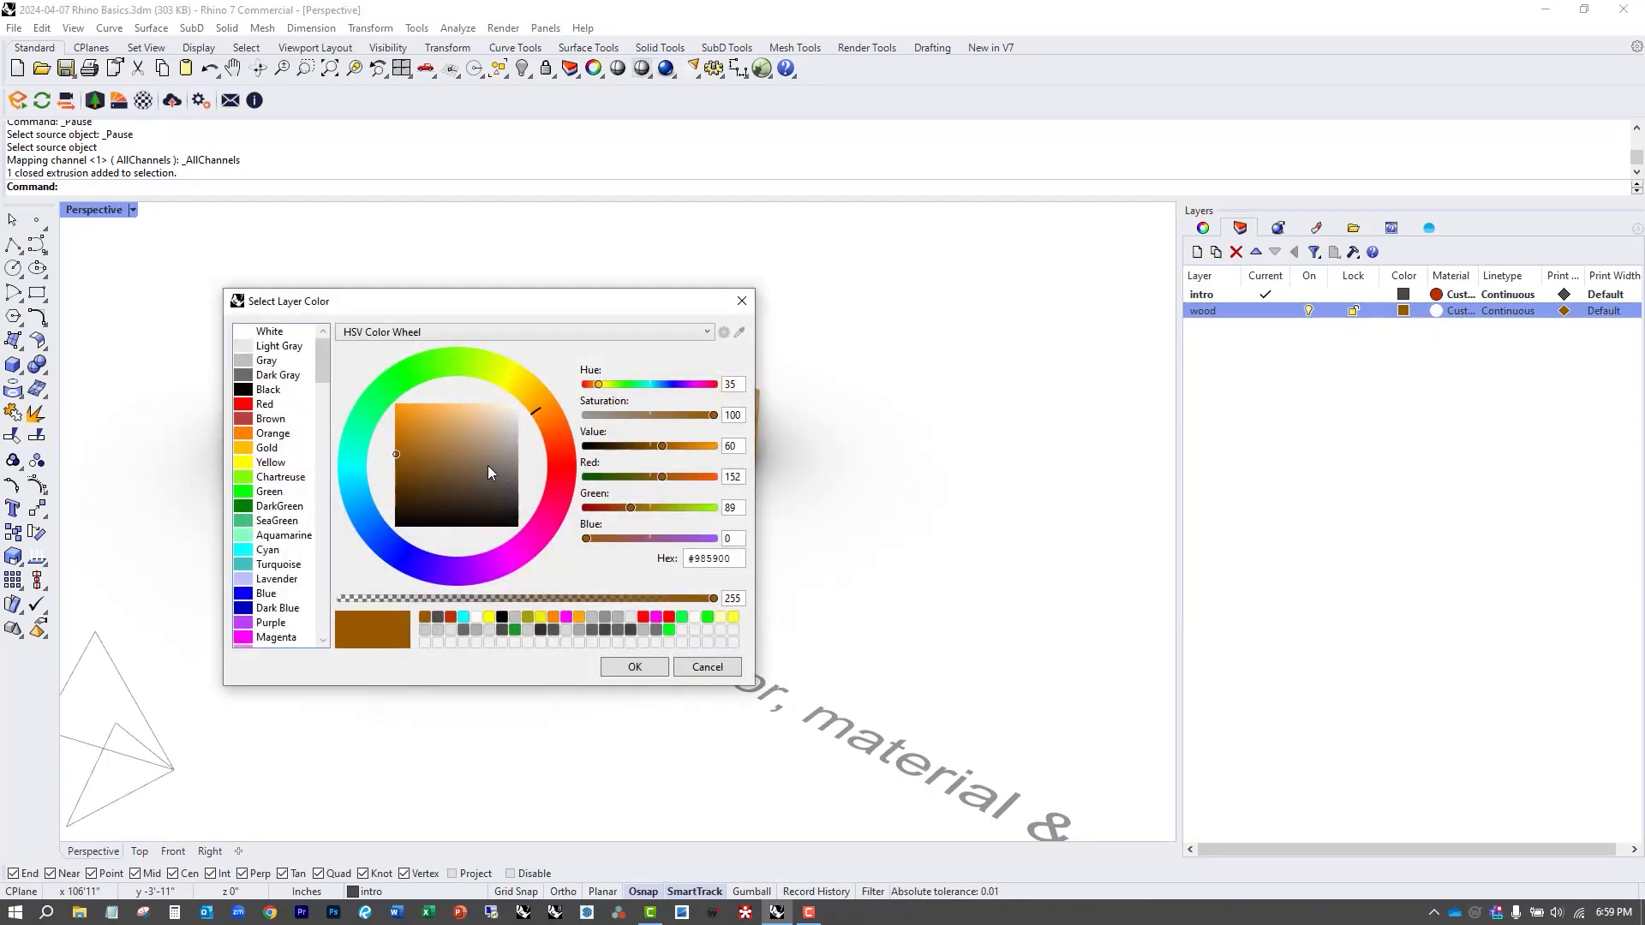
pyautogui.click(634, 667)
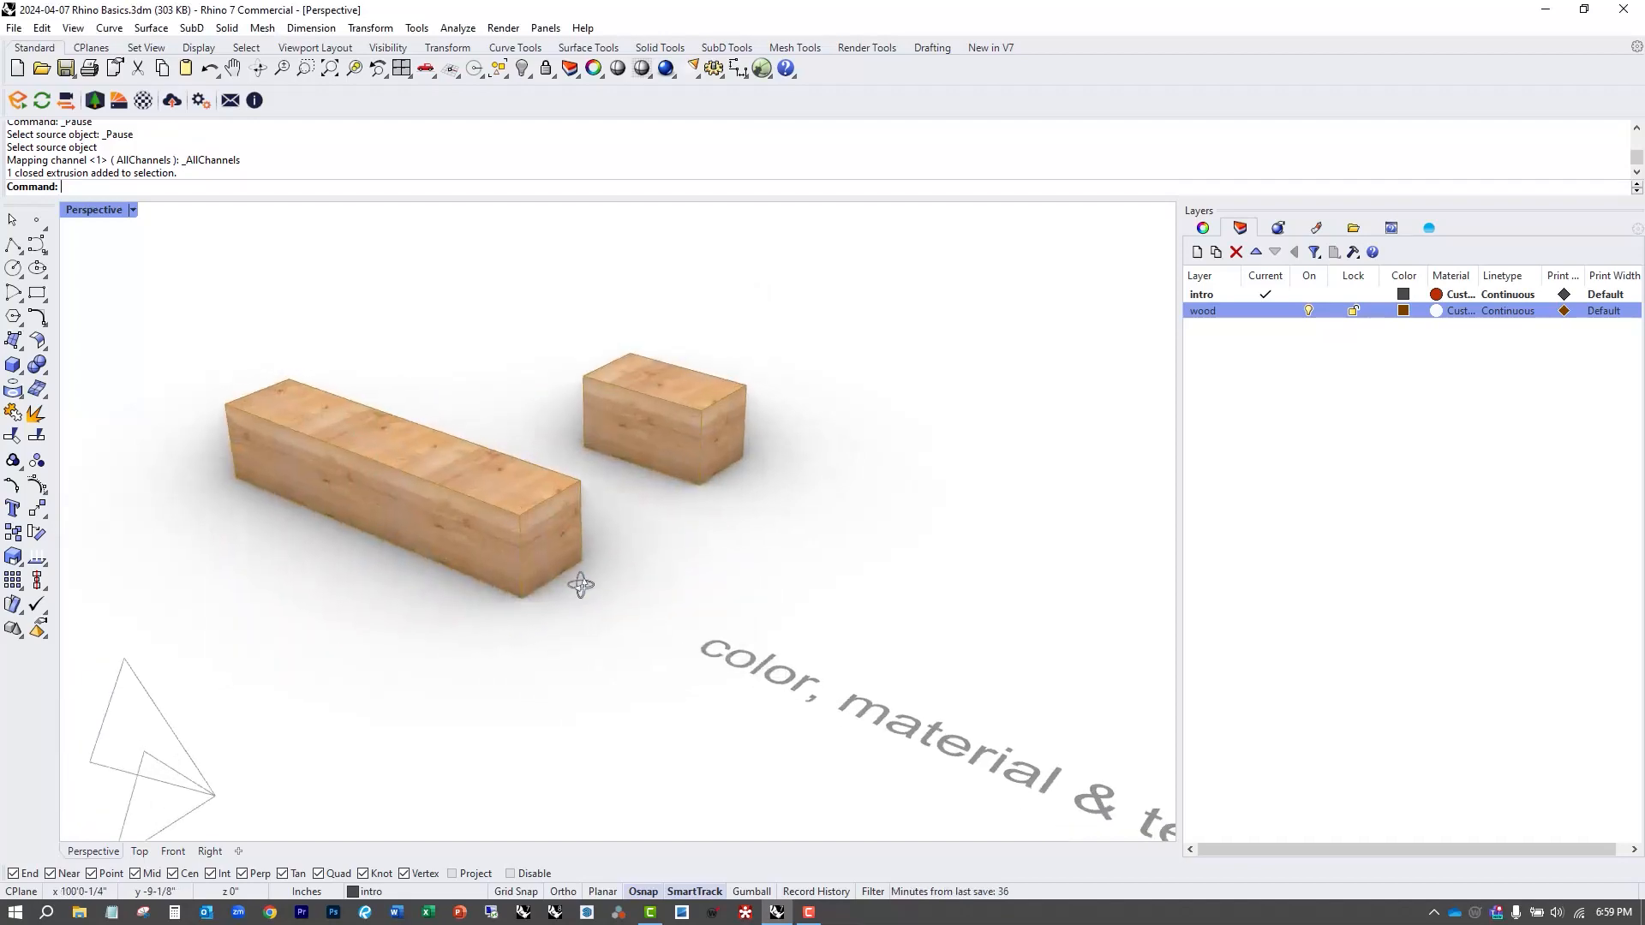
pyautogui.moveTo(580, 585); pyautogui.dragTo(533, 564, button='right')
pyautogui.scroll(5, 532, 564)
pyautogui.scroll(-3, 661, 607)
pyautogui.moveTo(751, 647)
pyautogui.keyDown('shift'); pyautogui.mouseDown(button='right')
pyautogui.moveTo(797, 665)
pyautogui.moveTo(769, 641)
pyautogui.mouseUp(button='right'); pyautogui.keyUp('shift')
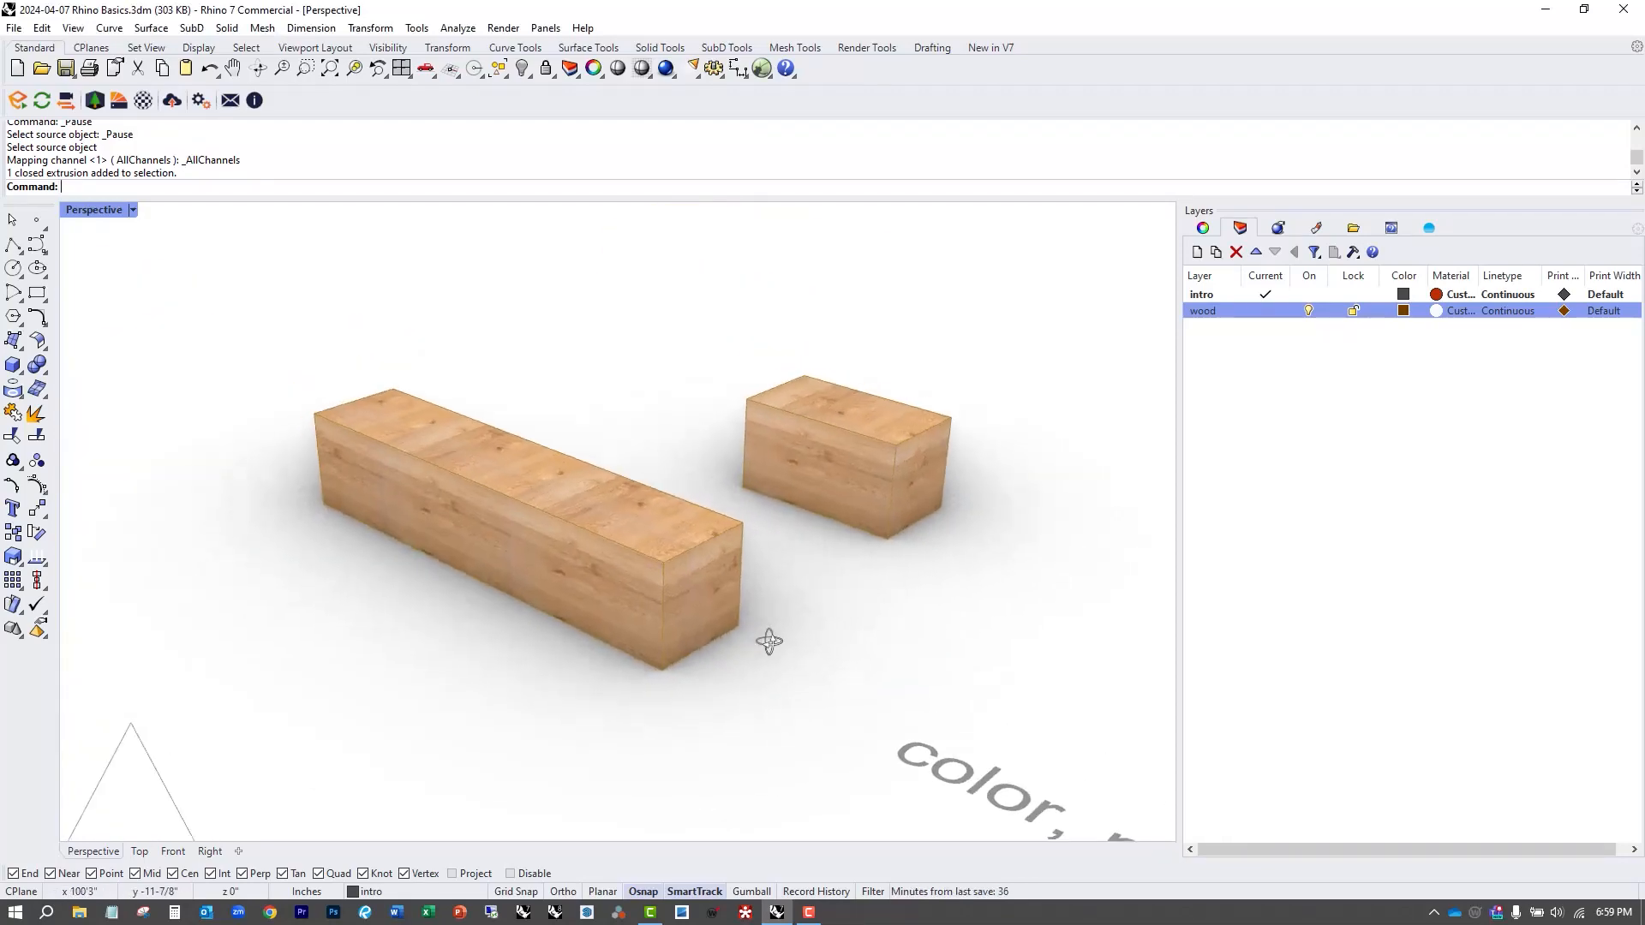
pyautogui.scroll(-5, 875, 515)
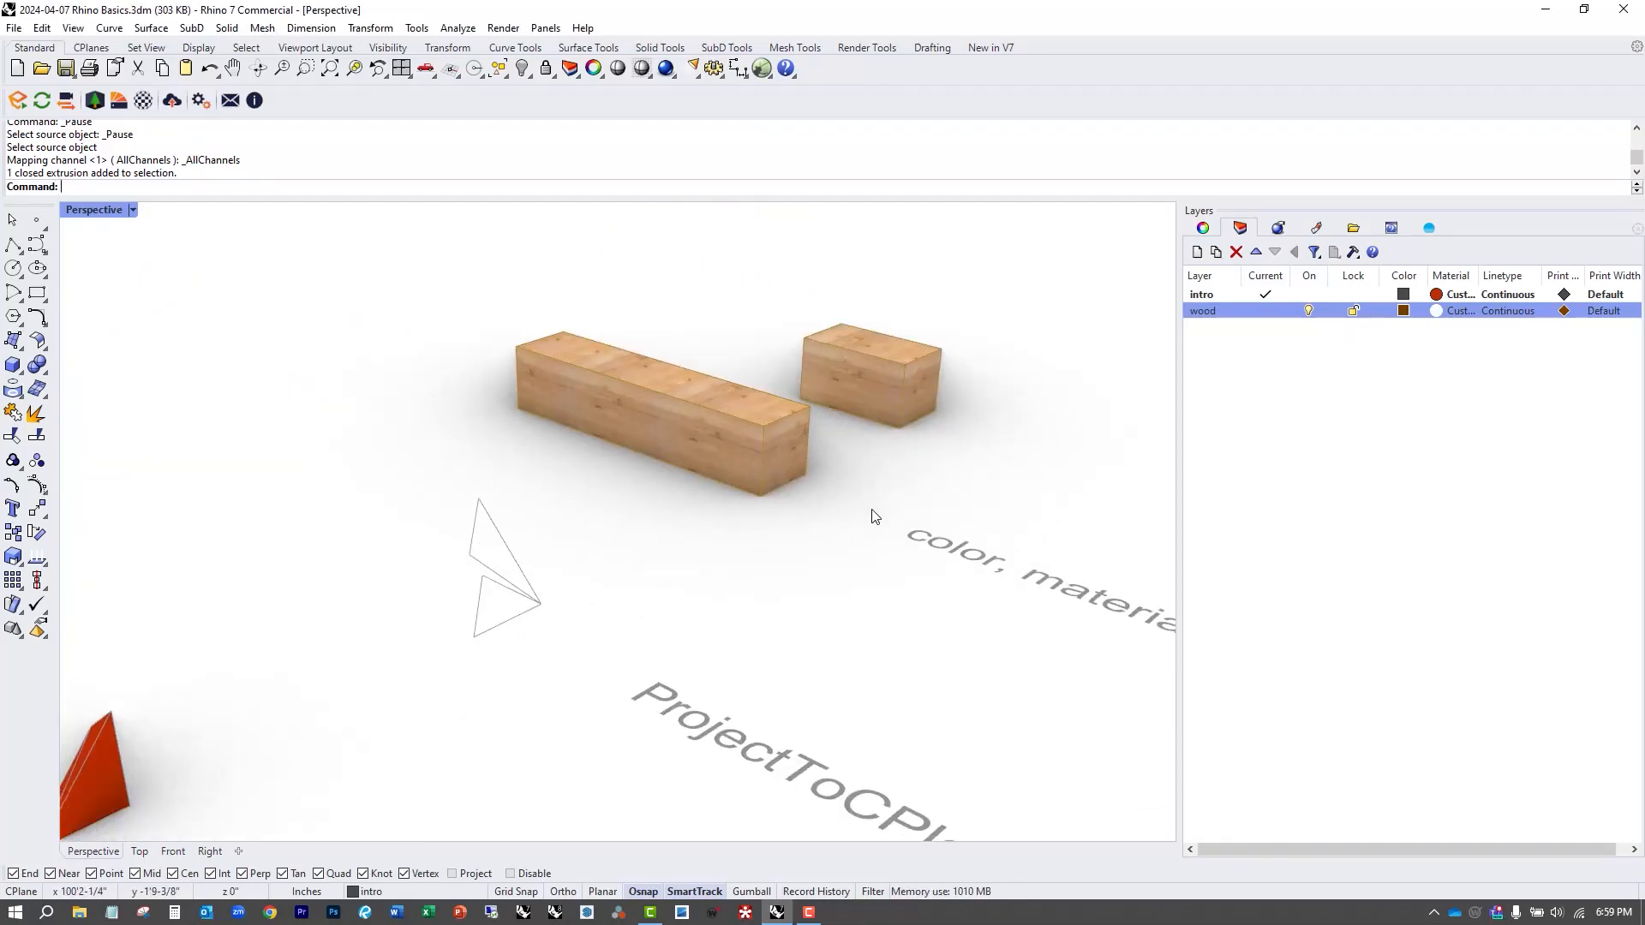